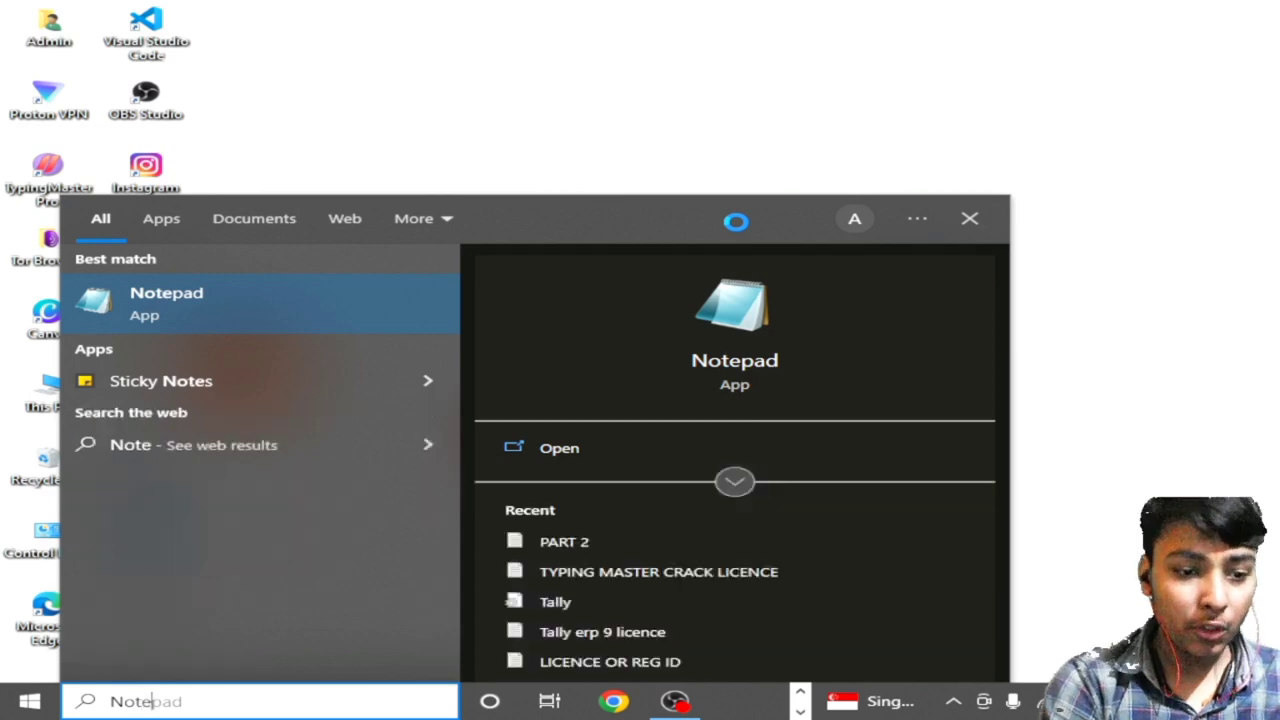
Step: Launch Notepad from the Windows search results
key(Return)
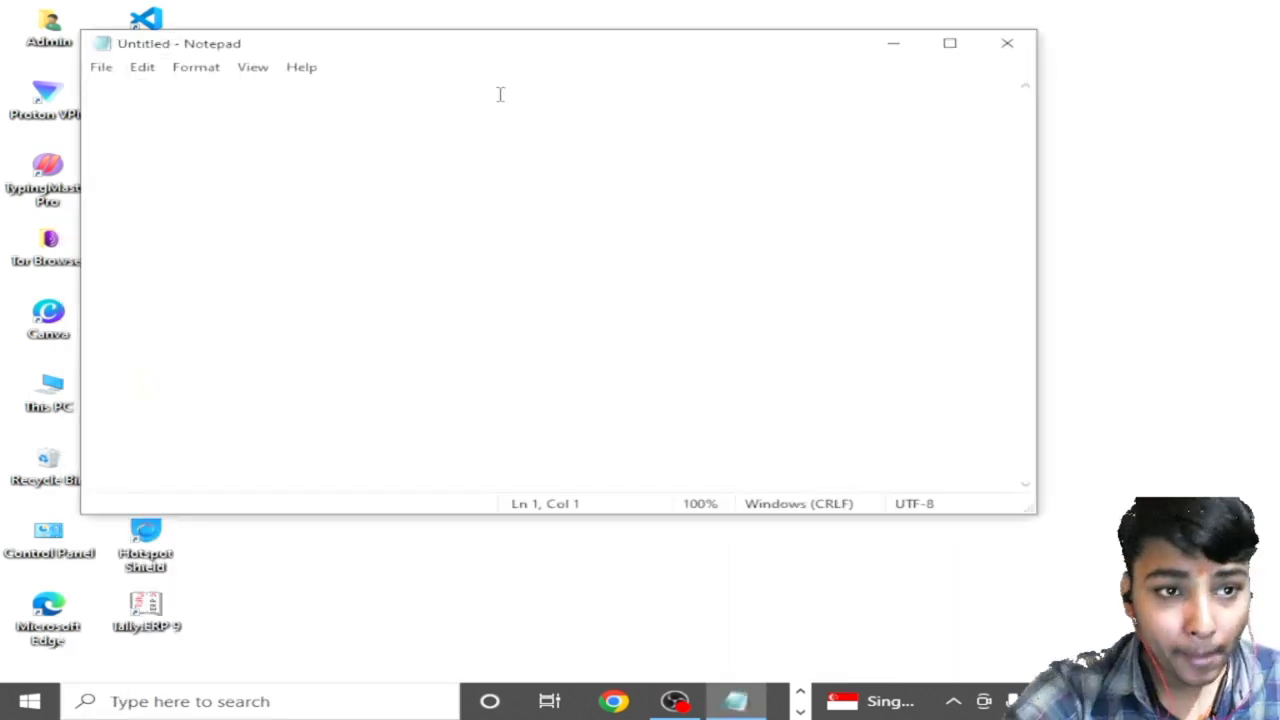
Step: Maximize Notepad and type the heading 'What is excel?'
click(947, 48)
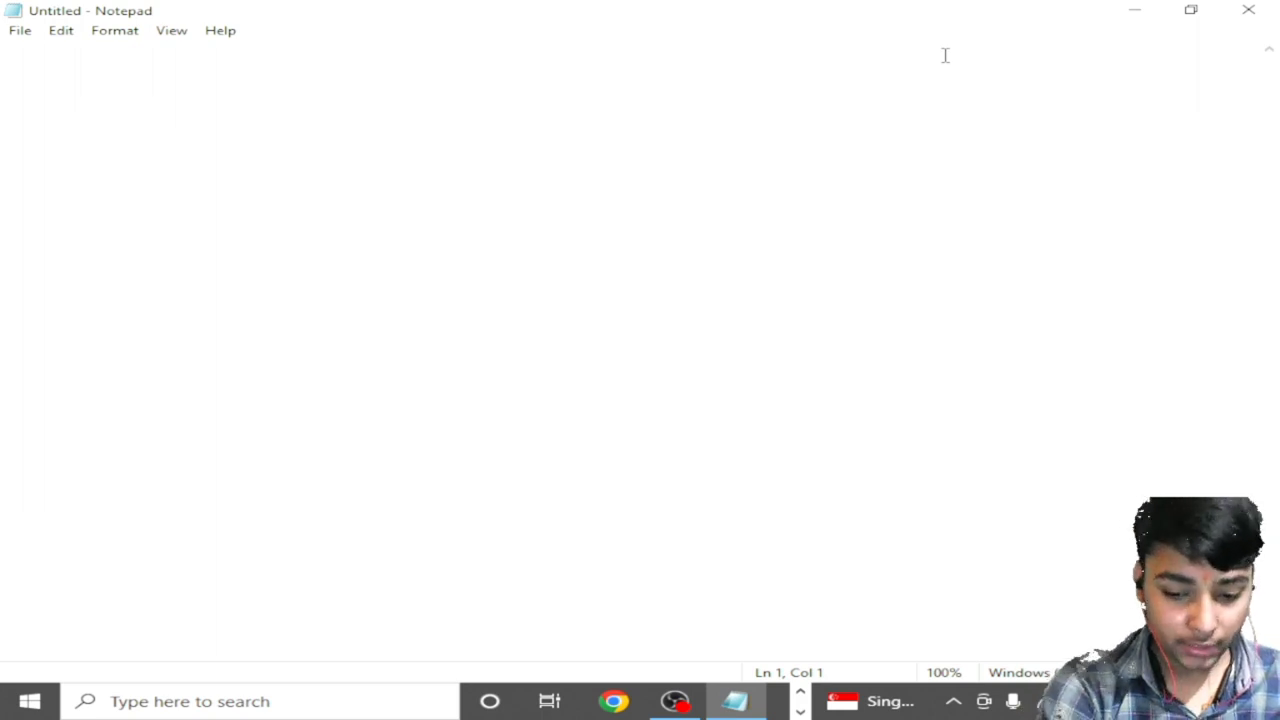
text(What is )
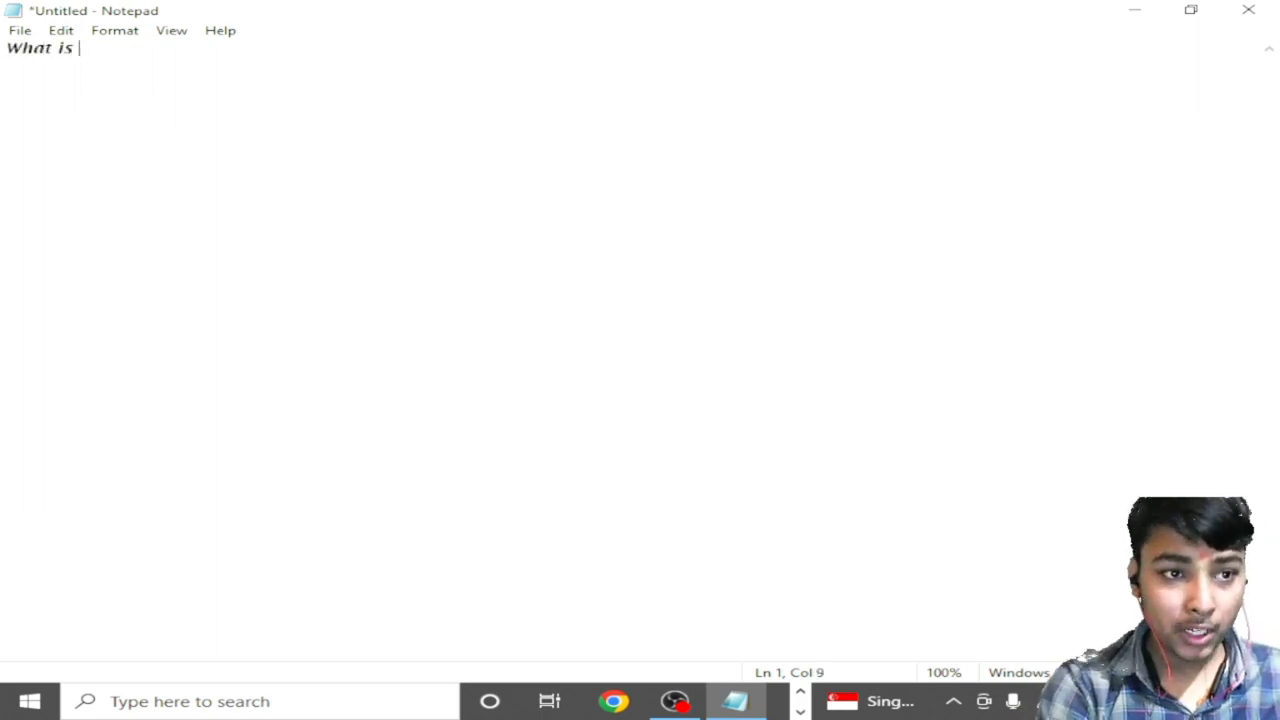
text(excel?)
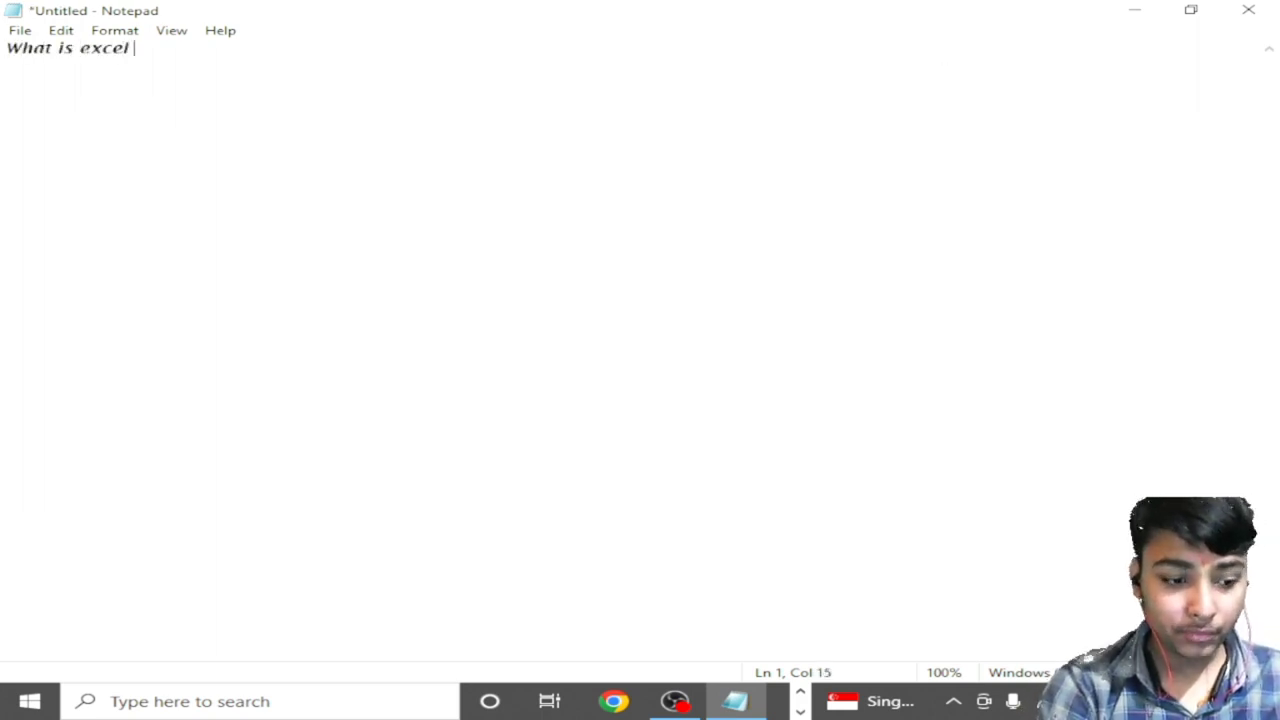
key(BackSpace)
text(?)
Step: On a new line, begin the answer 'excel is part of ms-office. It is'
key(Return)
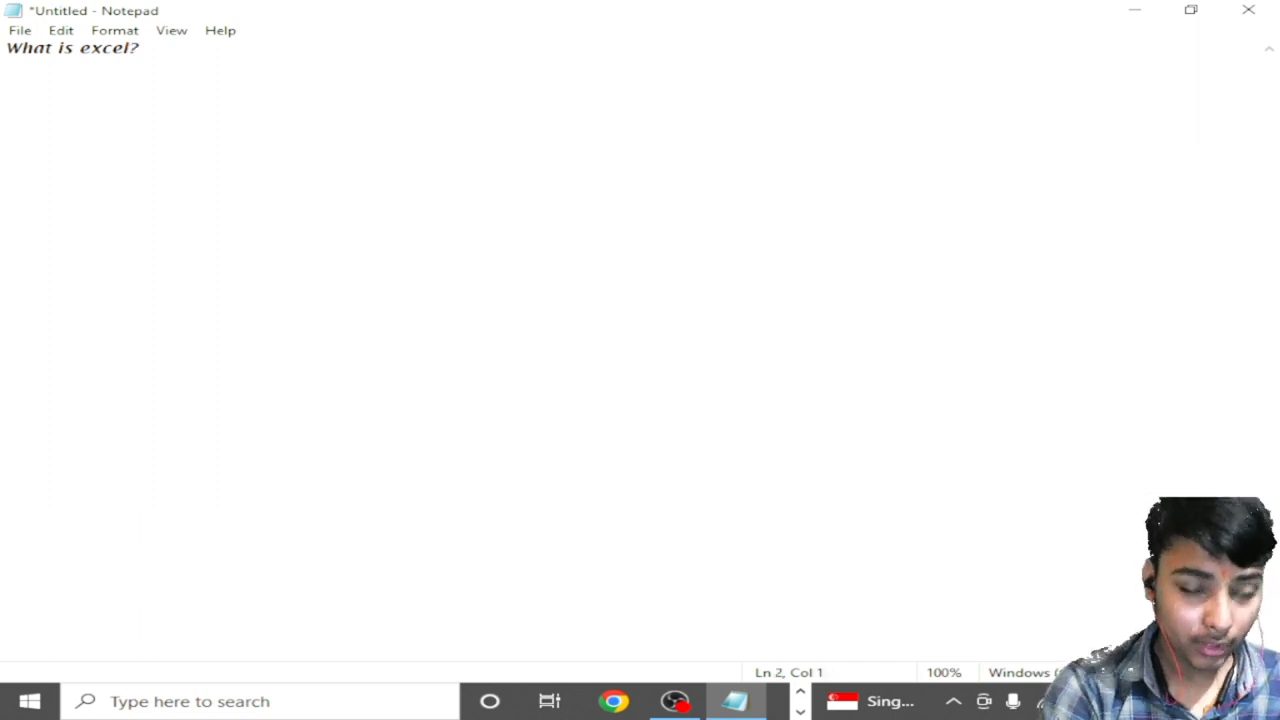
text(excel)
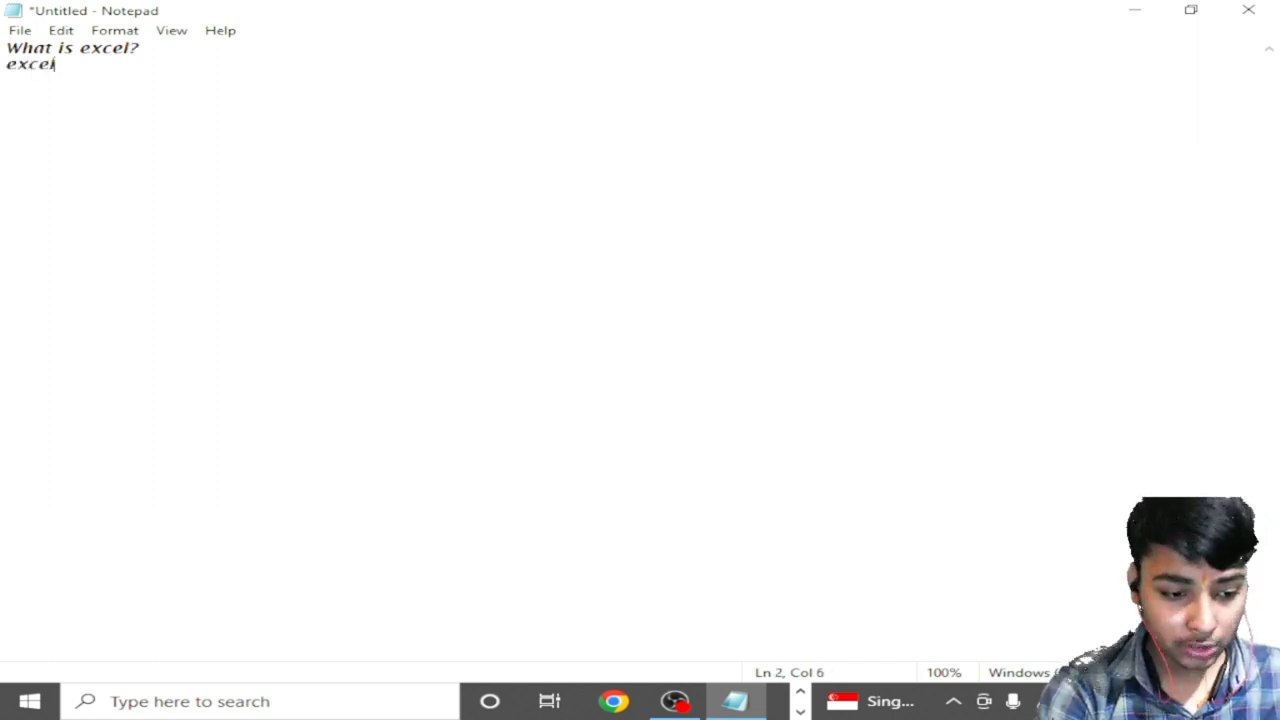
text( is part o)
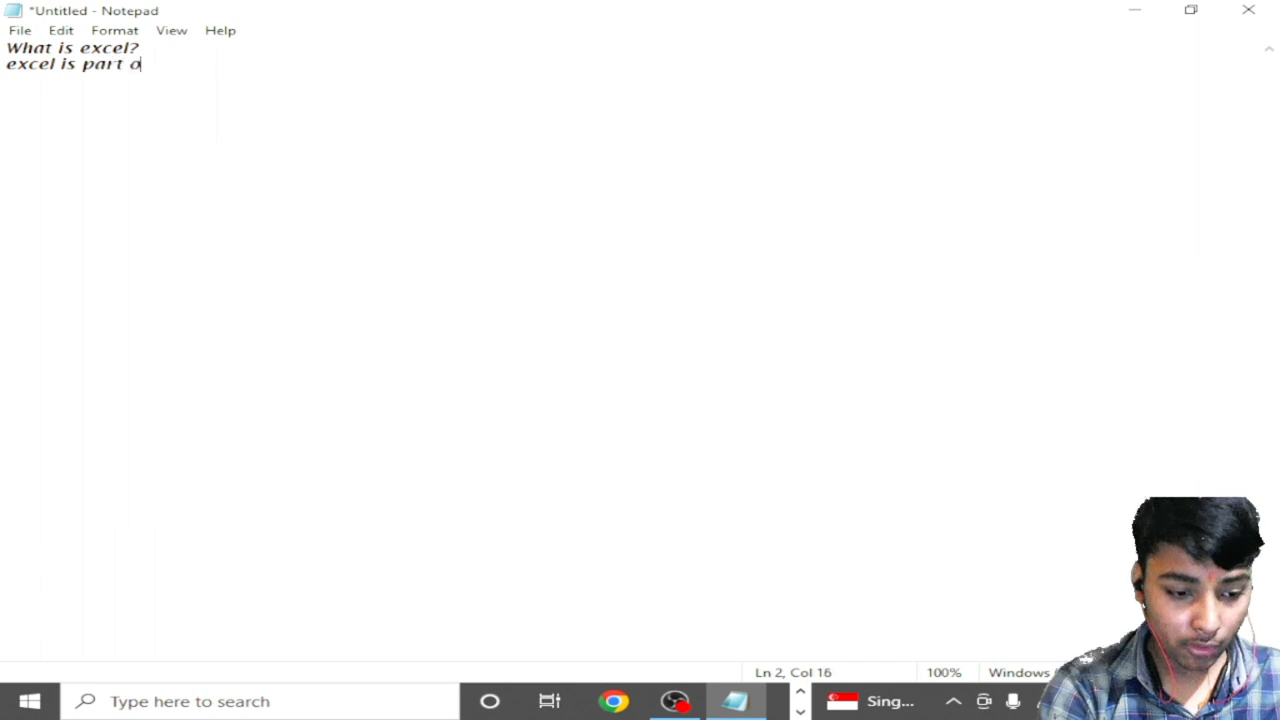
text(f ms-office)
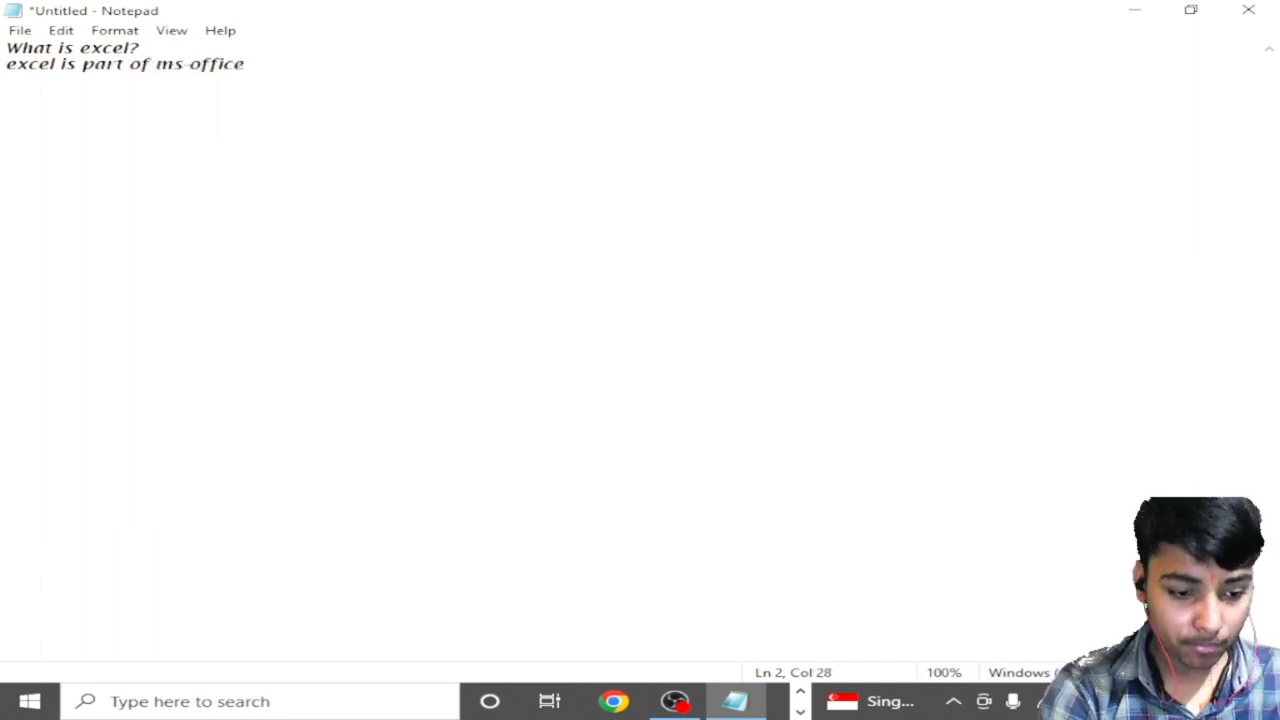
key(BackSpace)
text(. It)
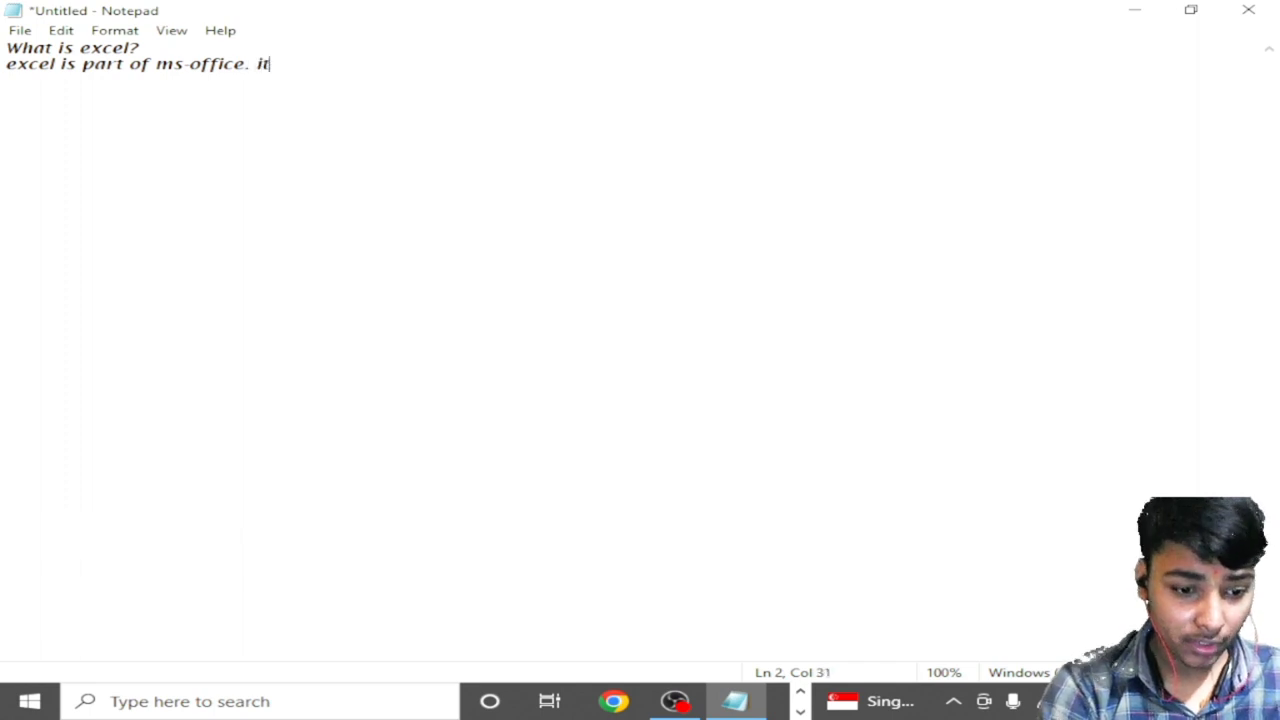
key(BackSpace)
key(BackSpace)
text(It is)
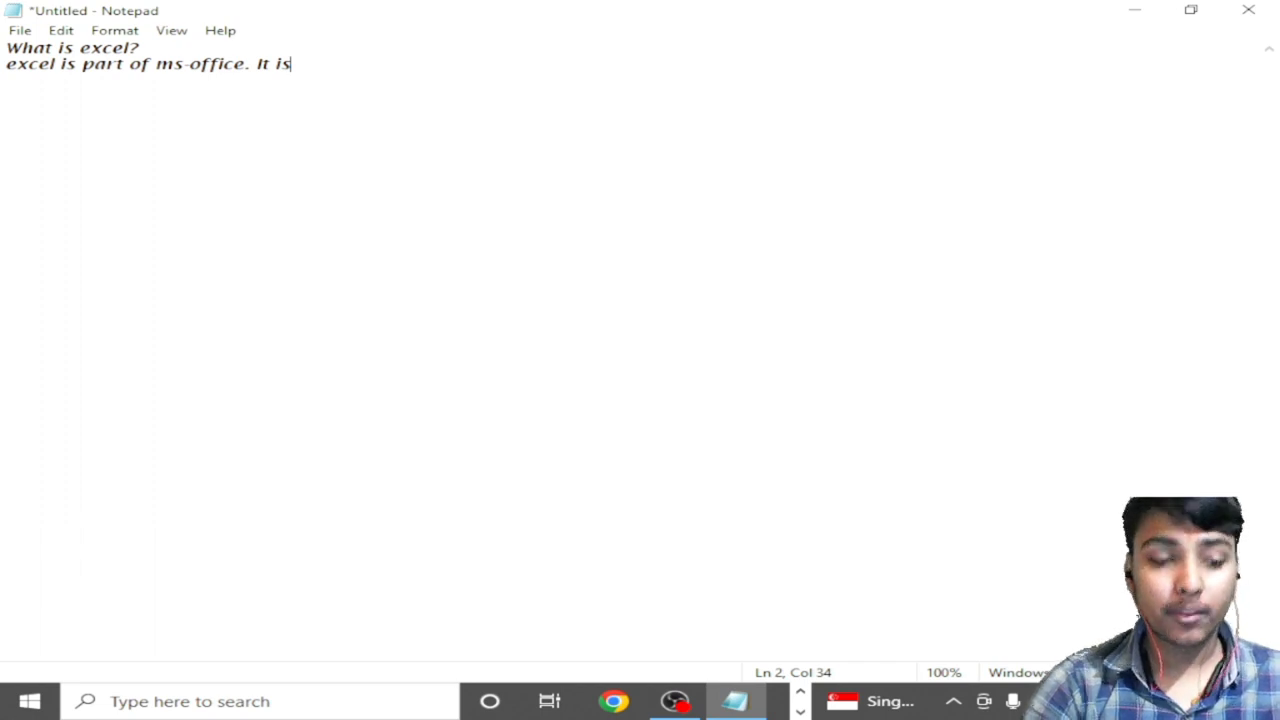
Step: Describe excel as data entry software, ending 'we can call data management software.'
text(a )
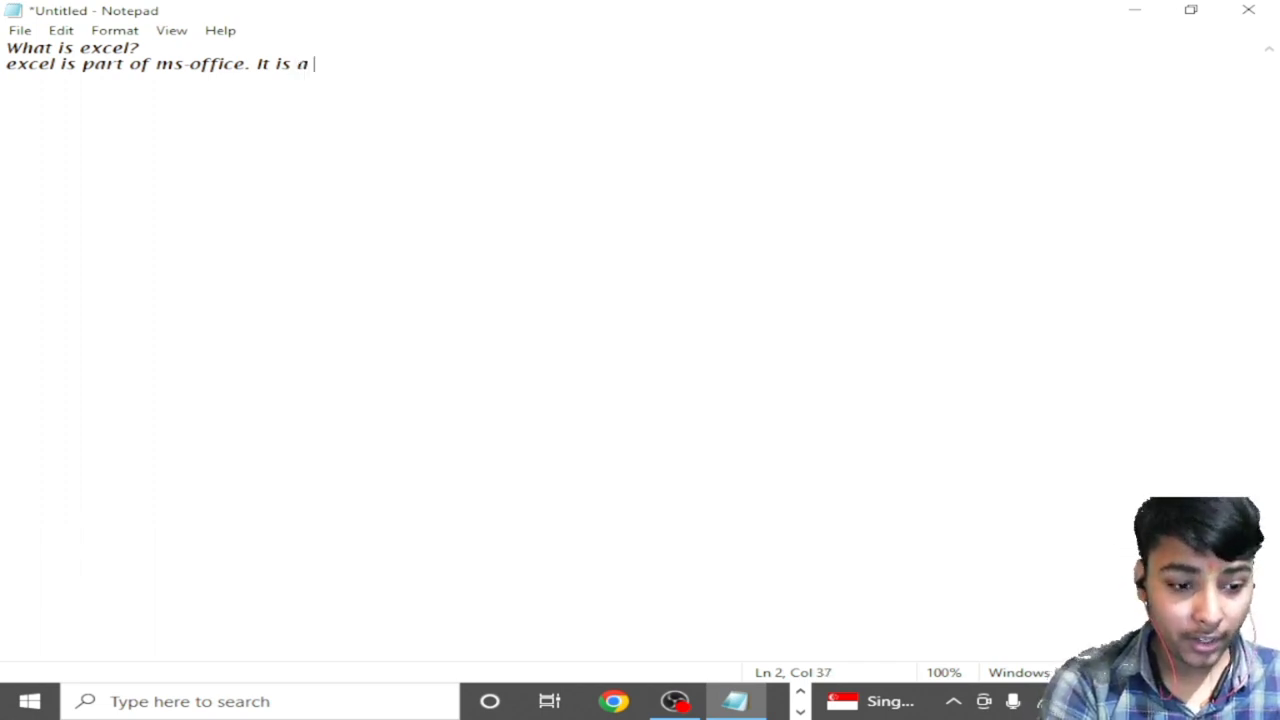
text(data entr)
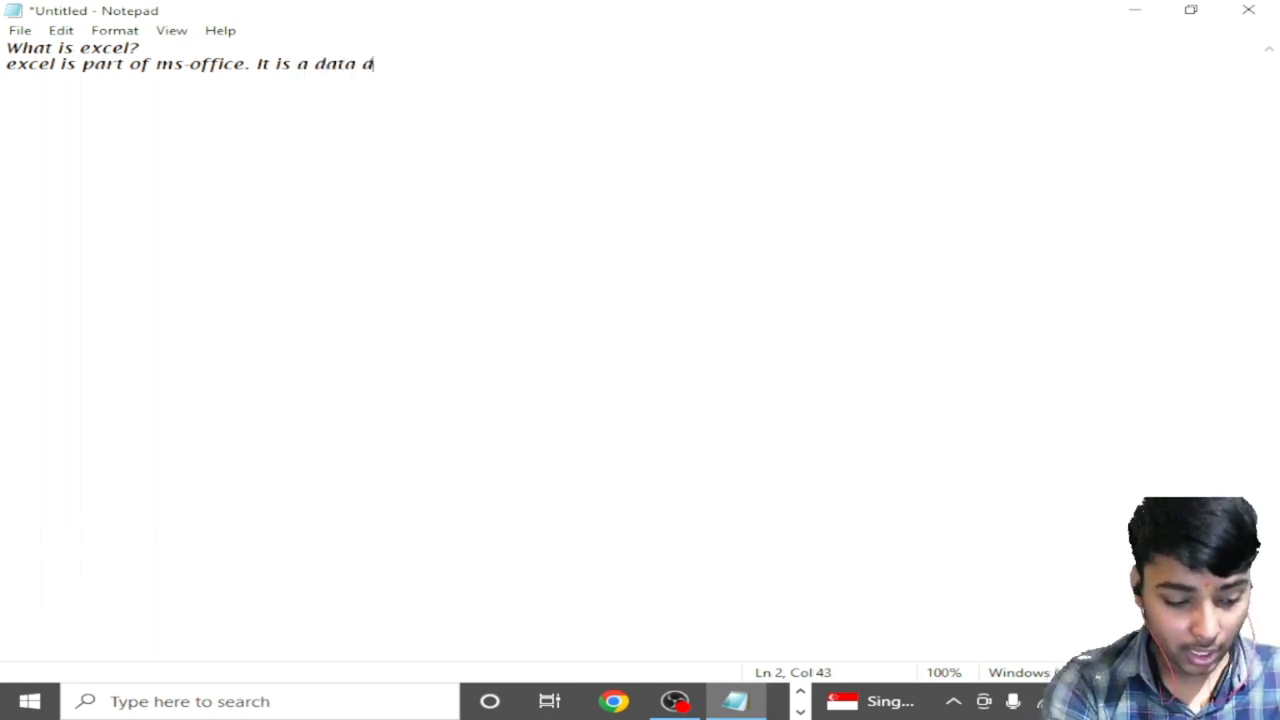
text(y soft)
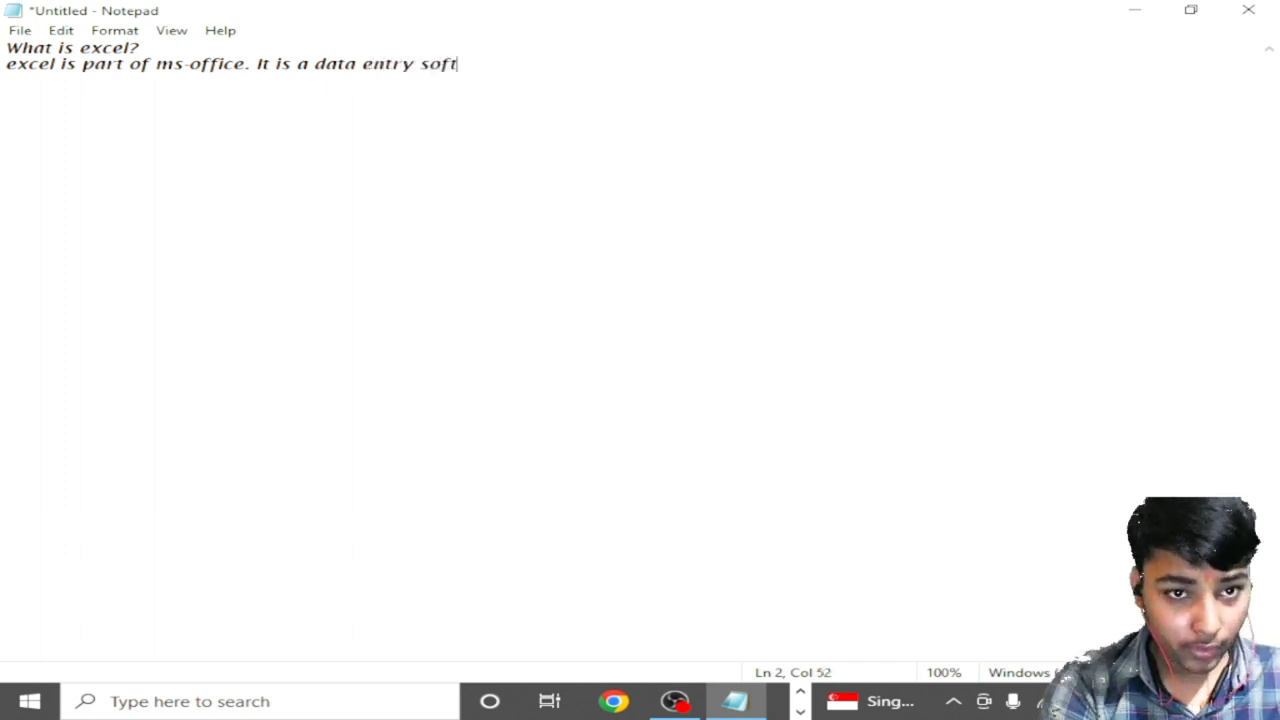
key(BackSpace)
text(t)
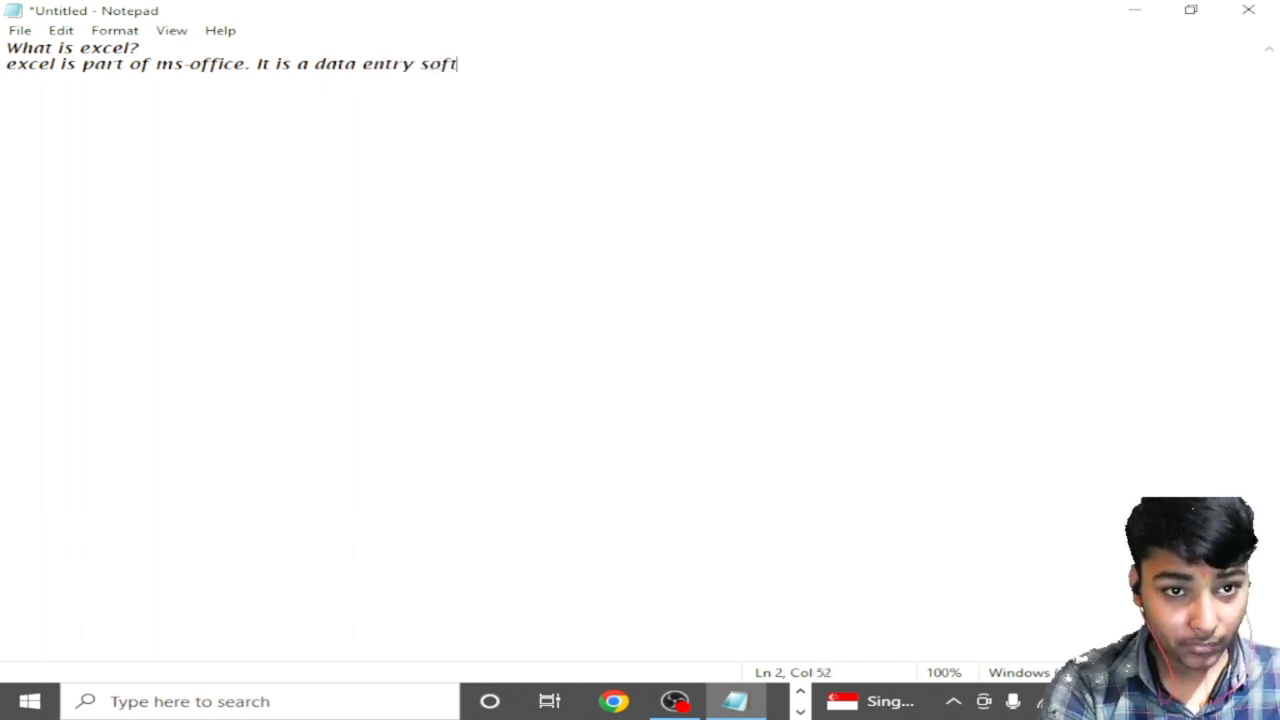
text(ware in )
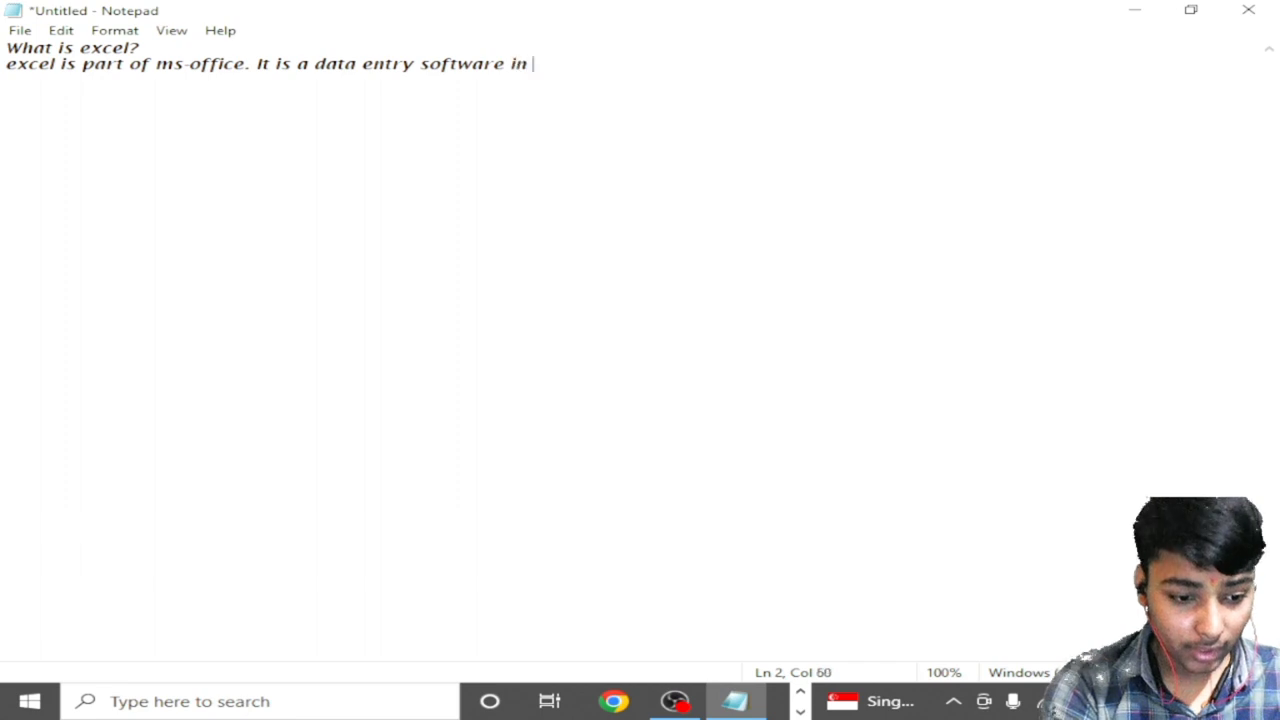
text(this we can )
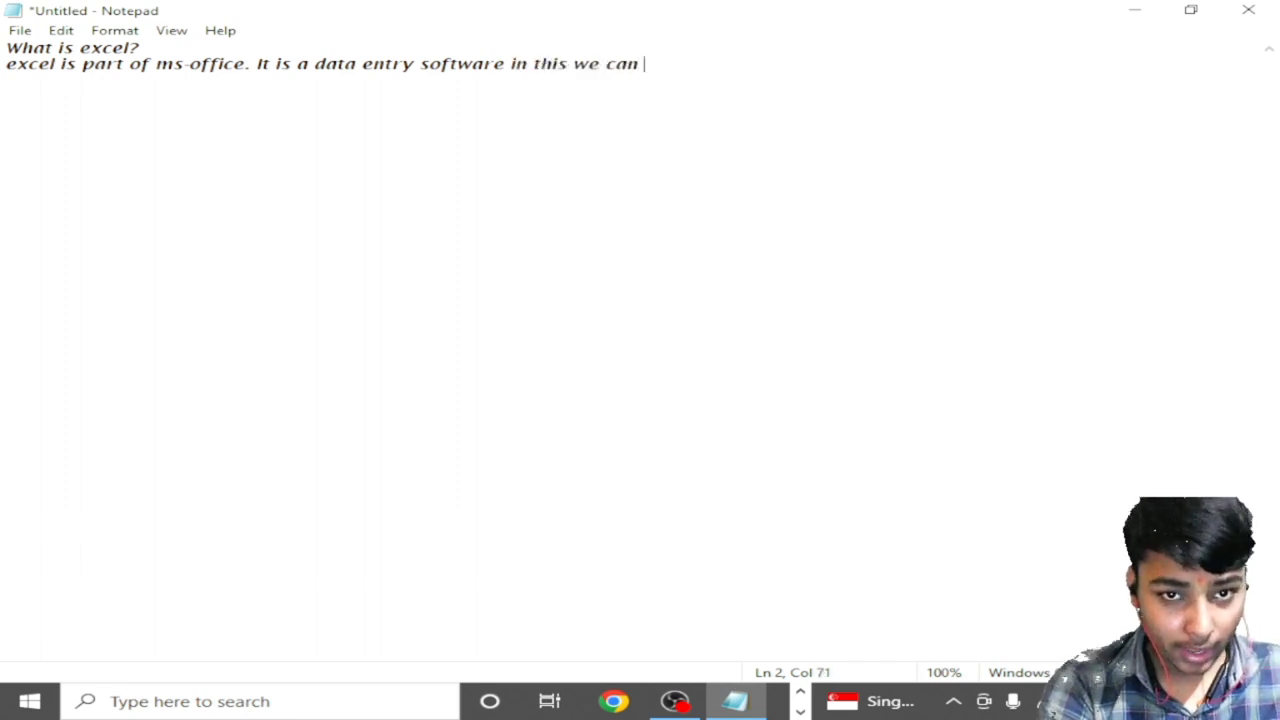
text(enter d)
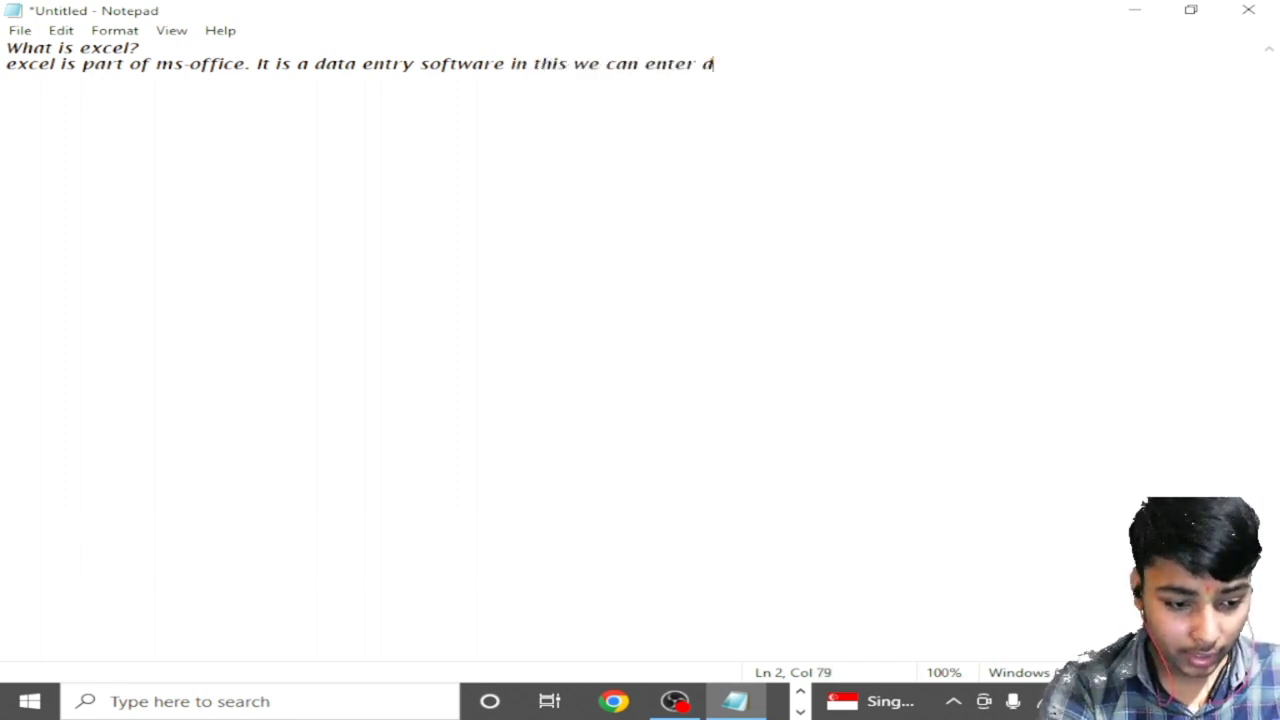
text(ata and mang)
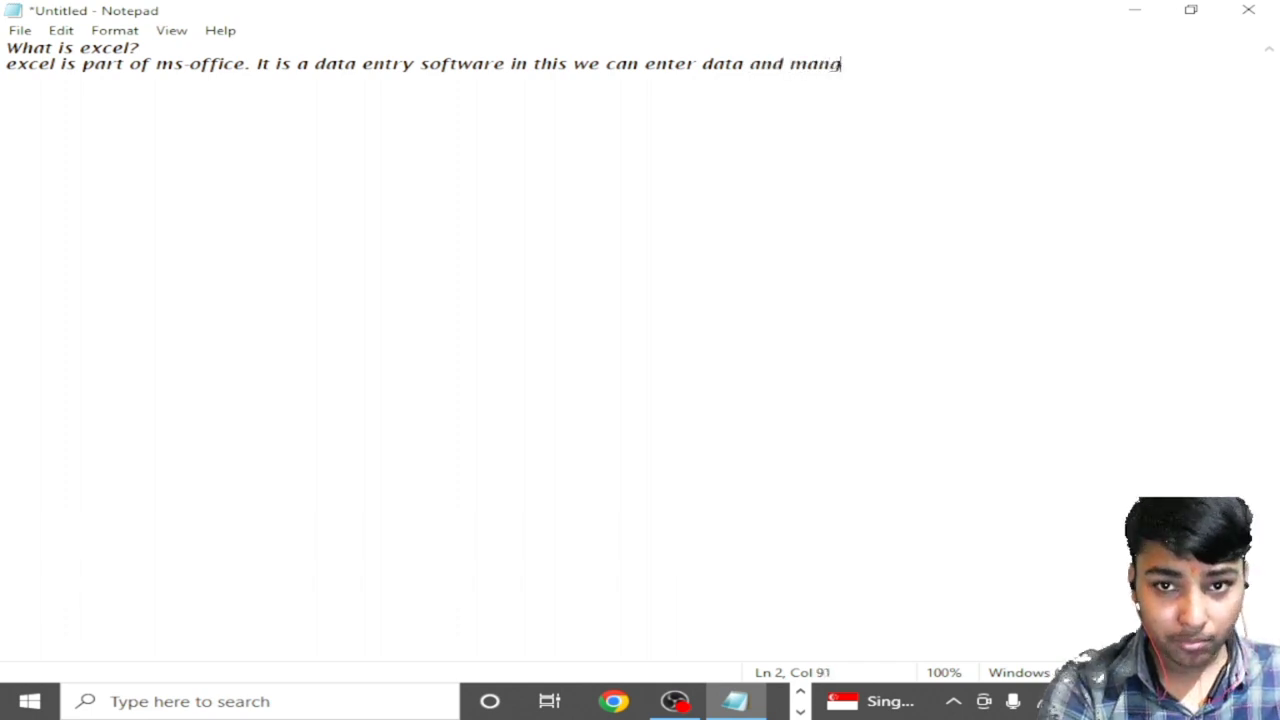
key(BackSpace)
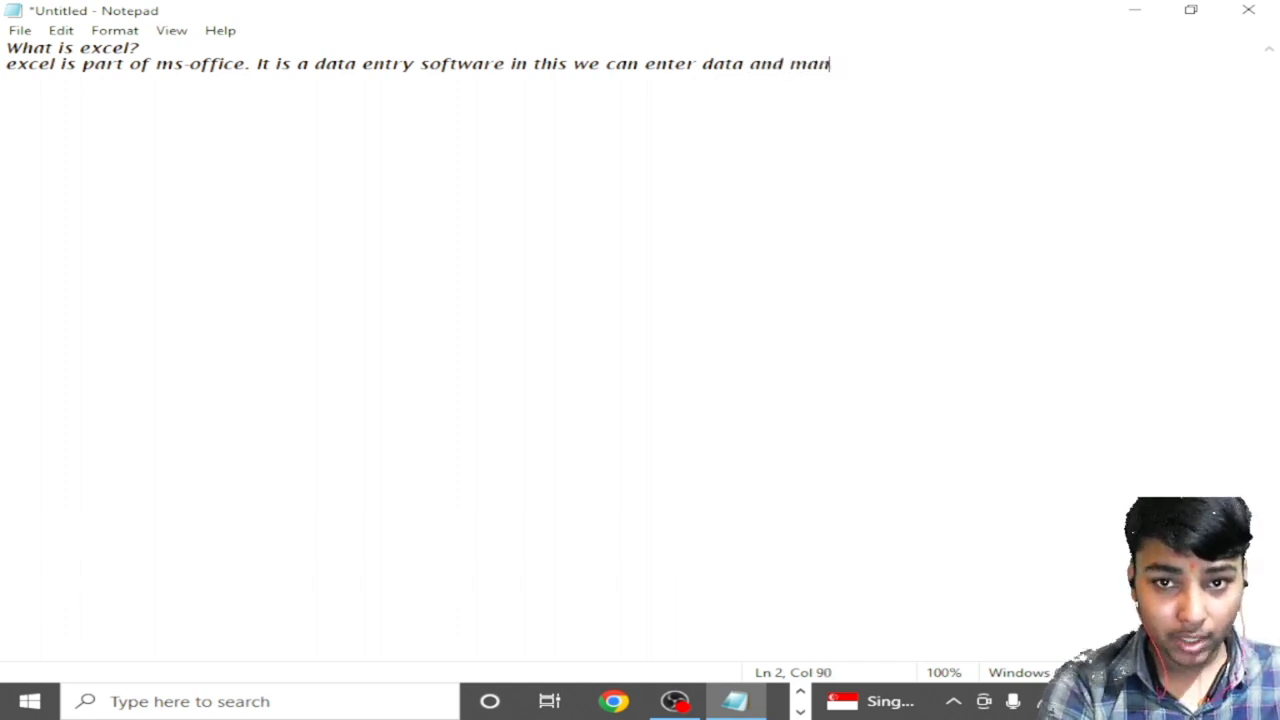
text(age )
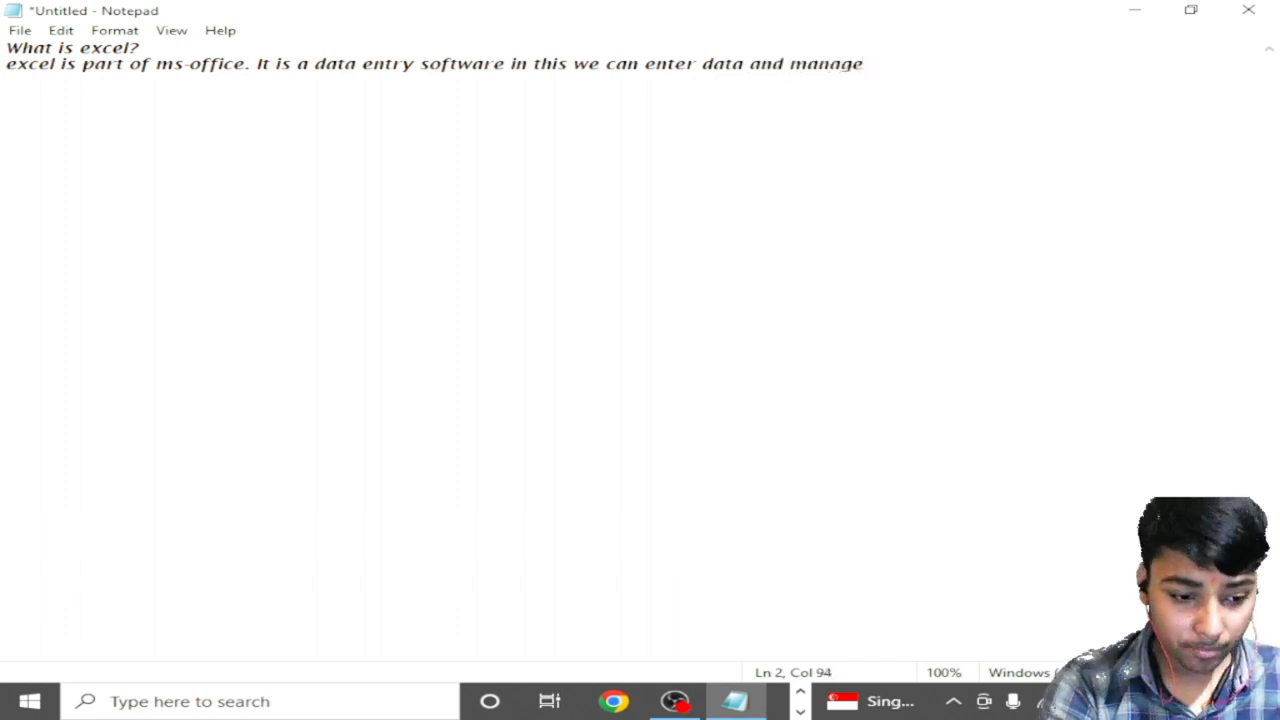
text(it as pe)
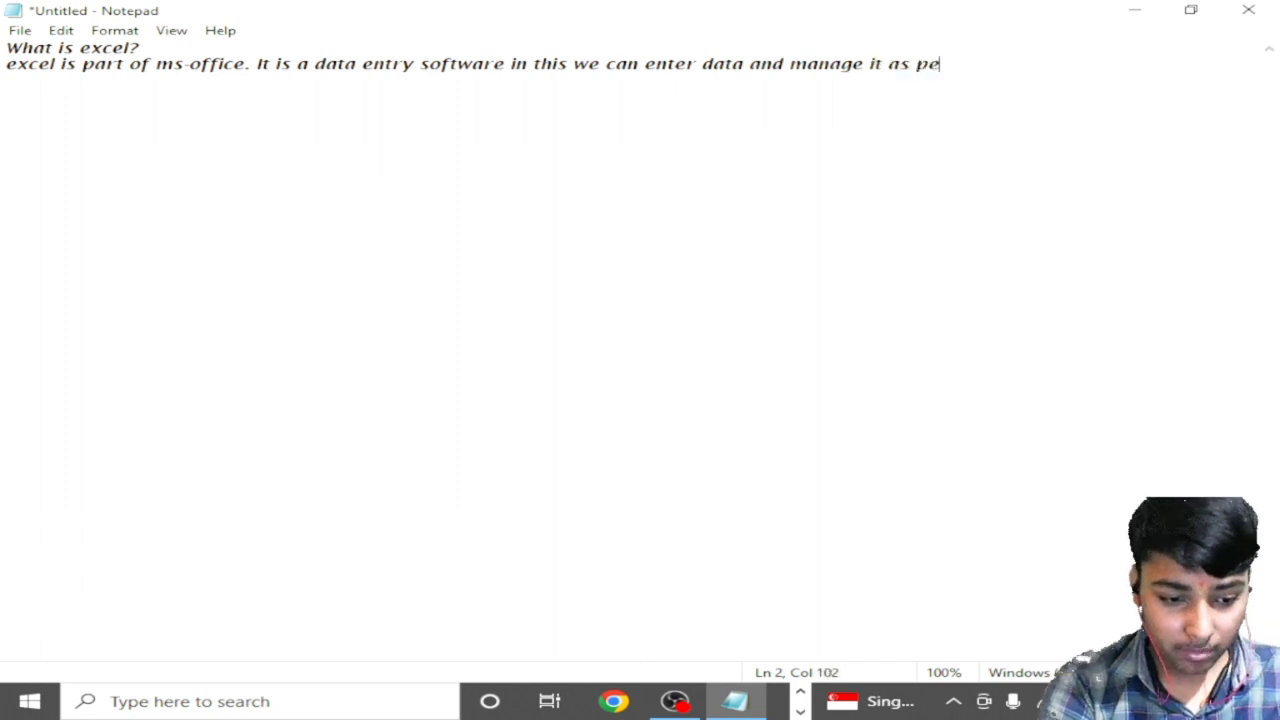
text(r our)
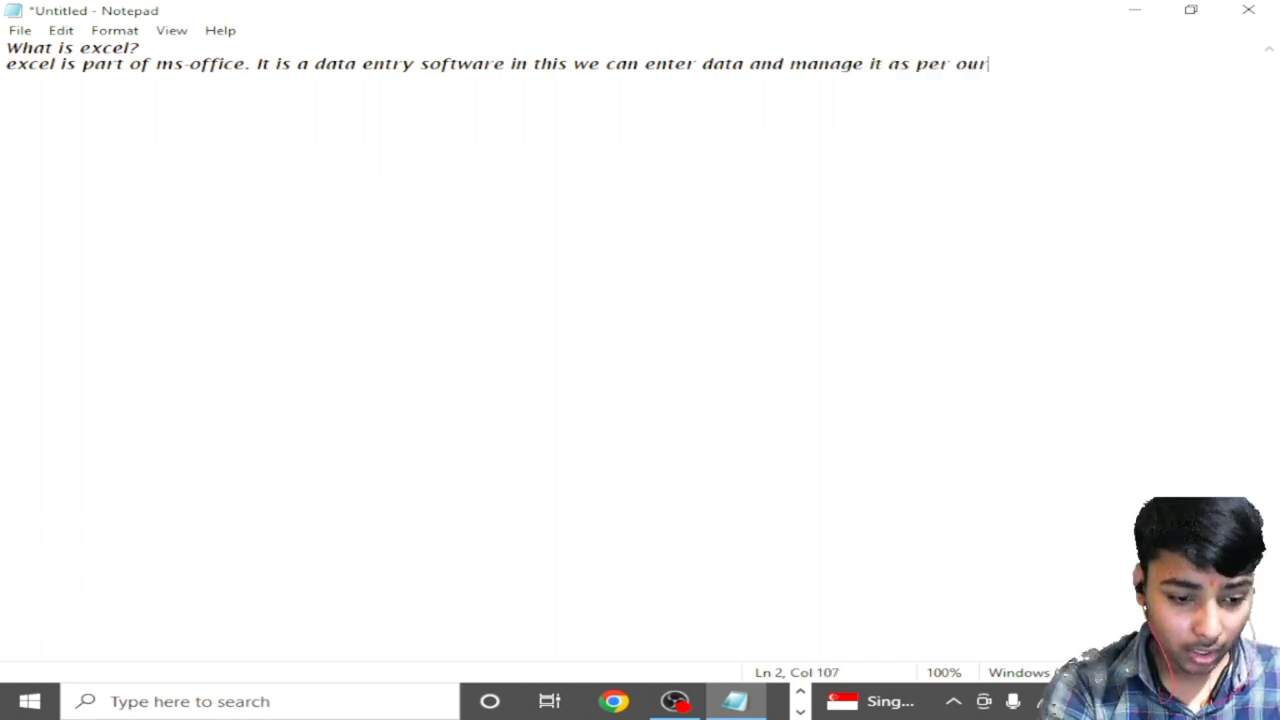
text( need)
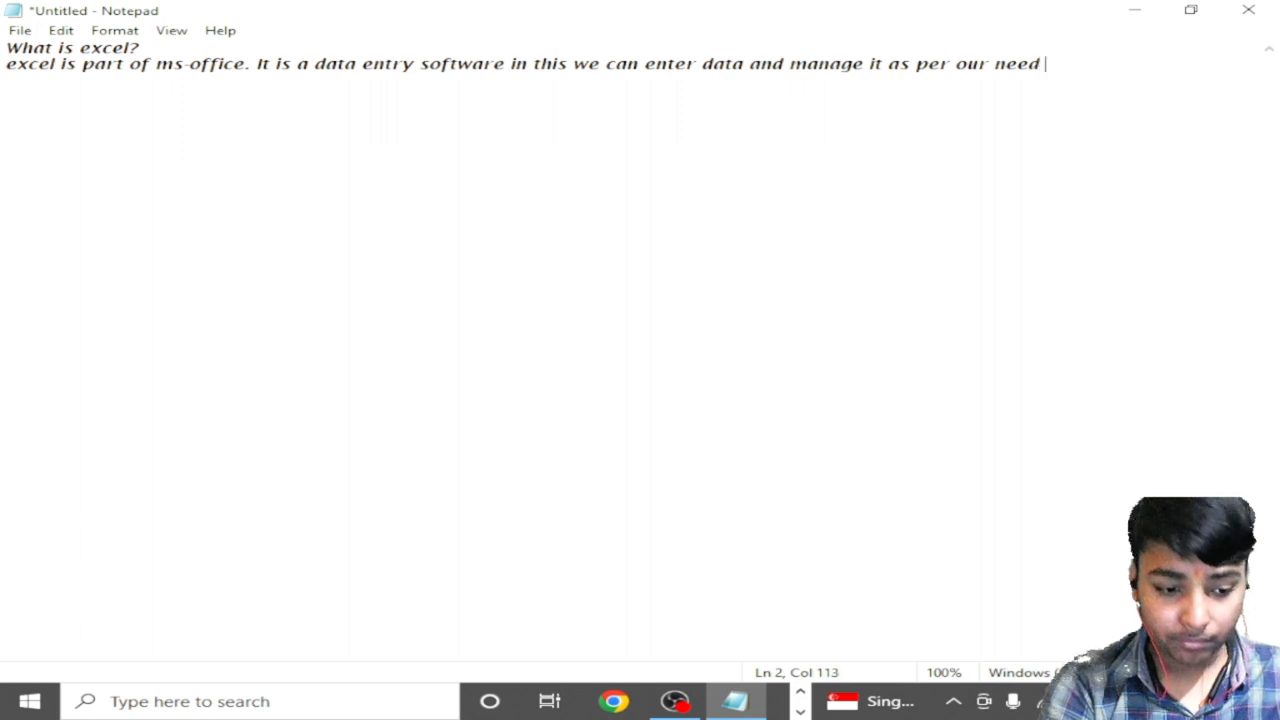
text(. we)
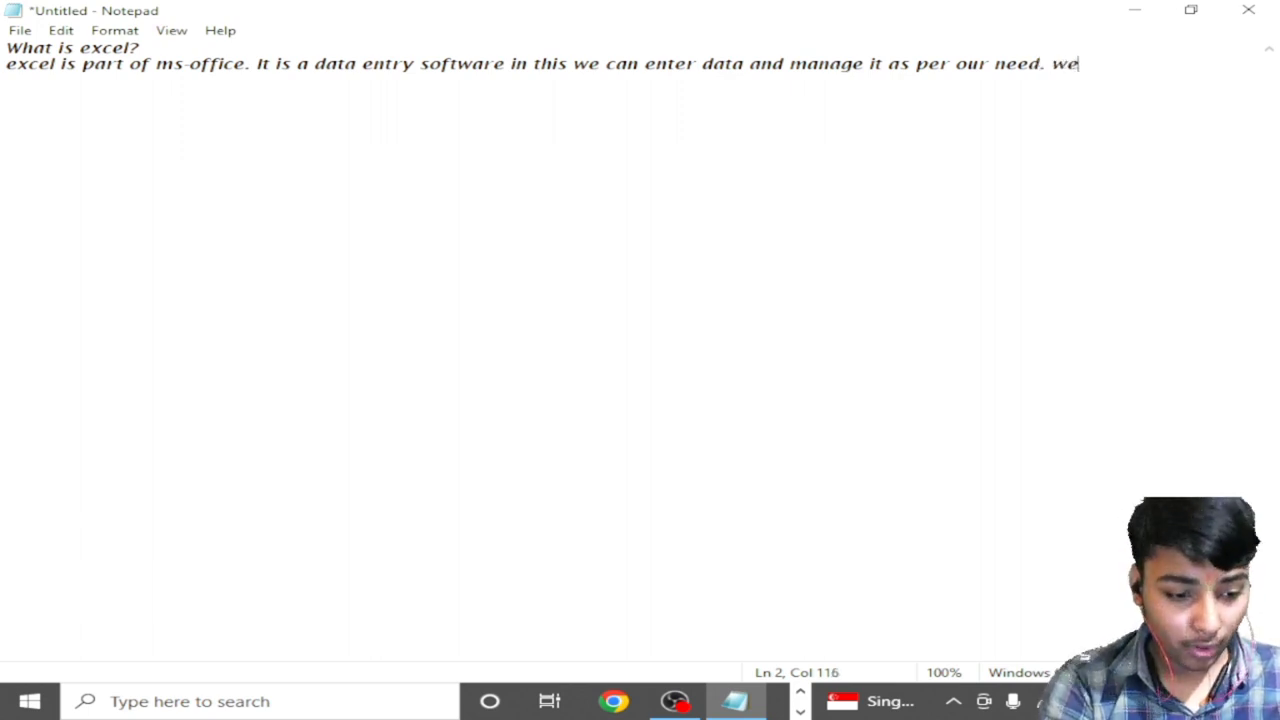
text( can call)
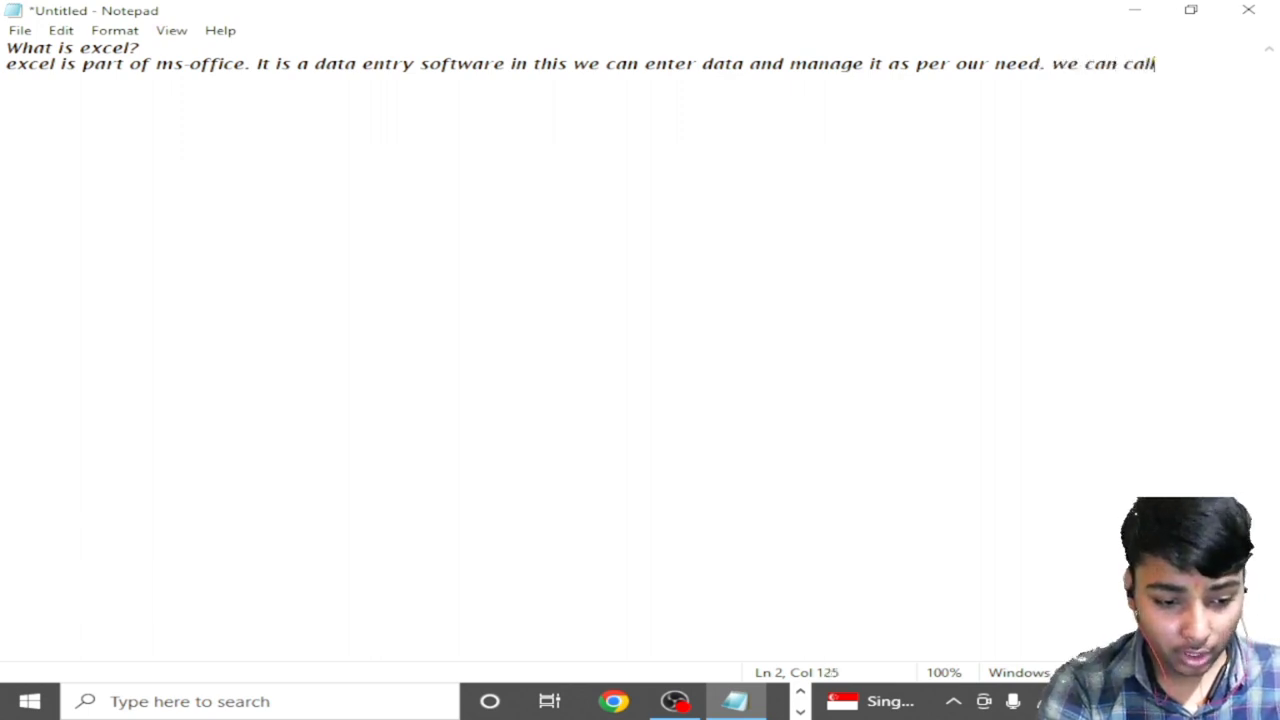
text( data )
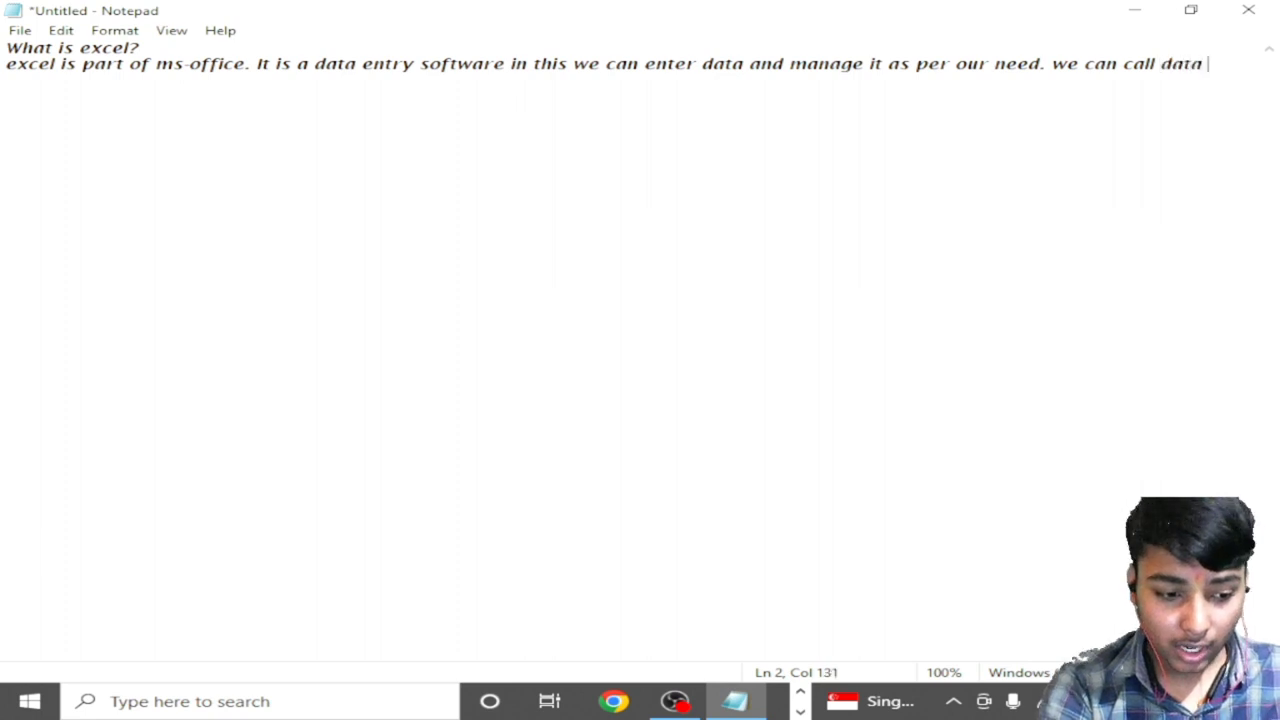
text(managemen)
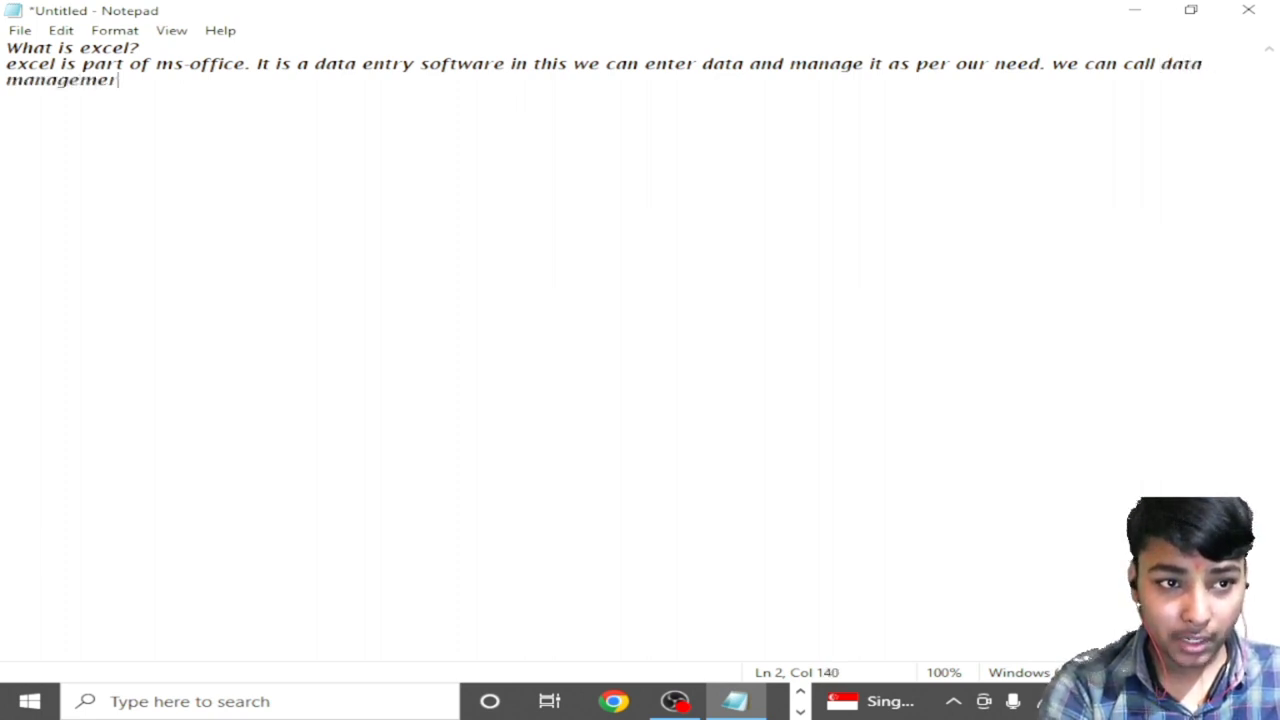
key(BackSpace)
text(nt)
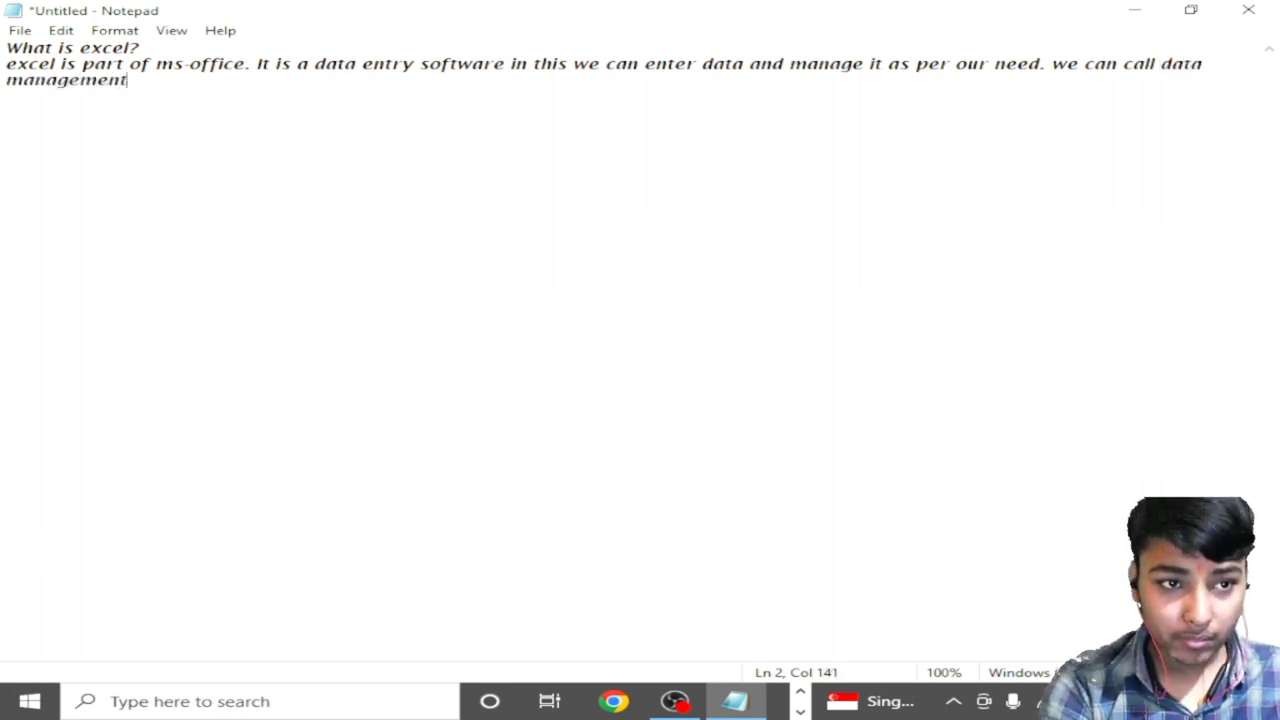
text( softwea)
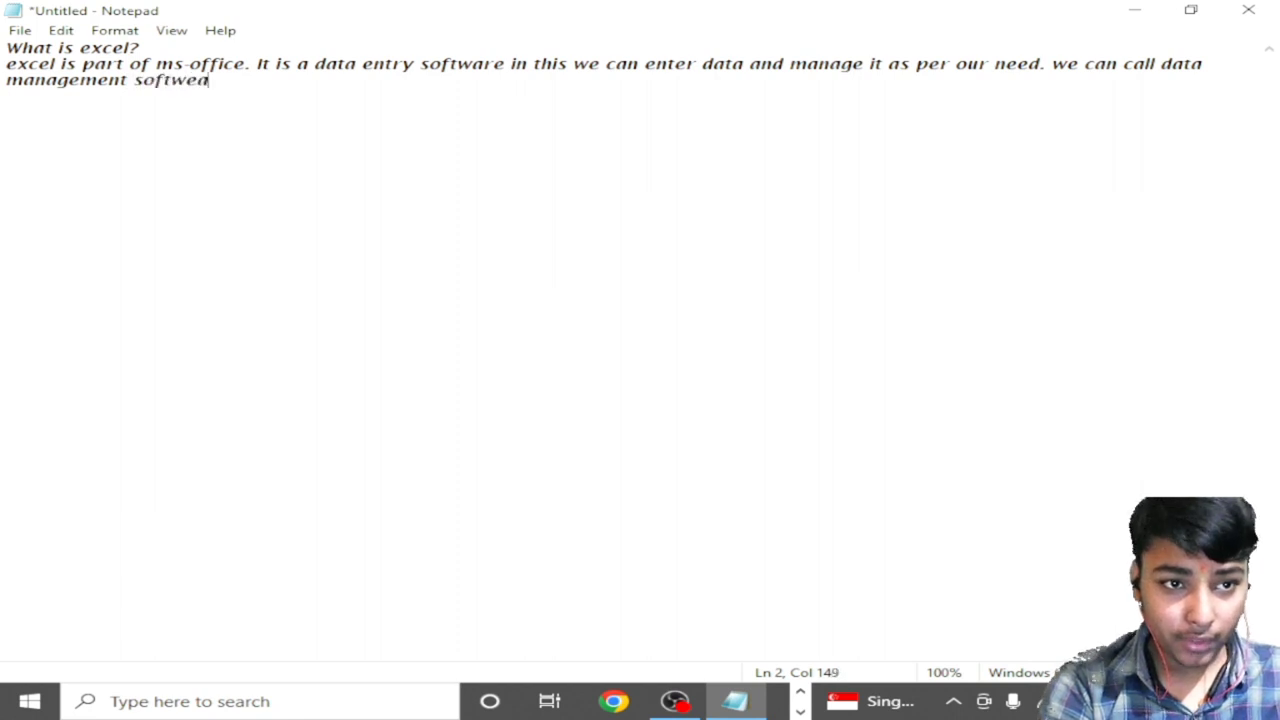
key(BackSpace)
key(BackSpace)
text(are)
key(BackSpace)
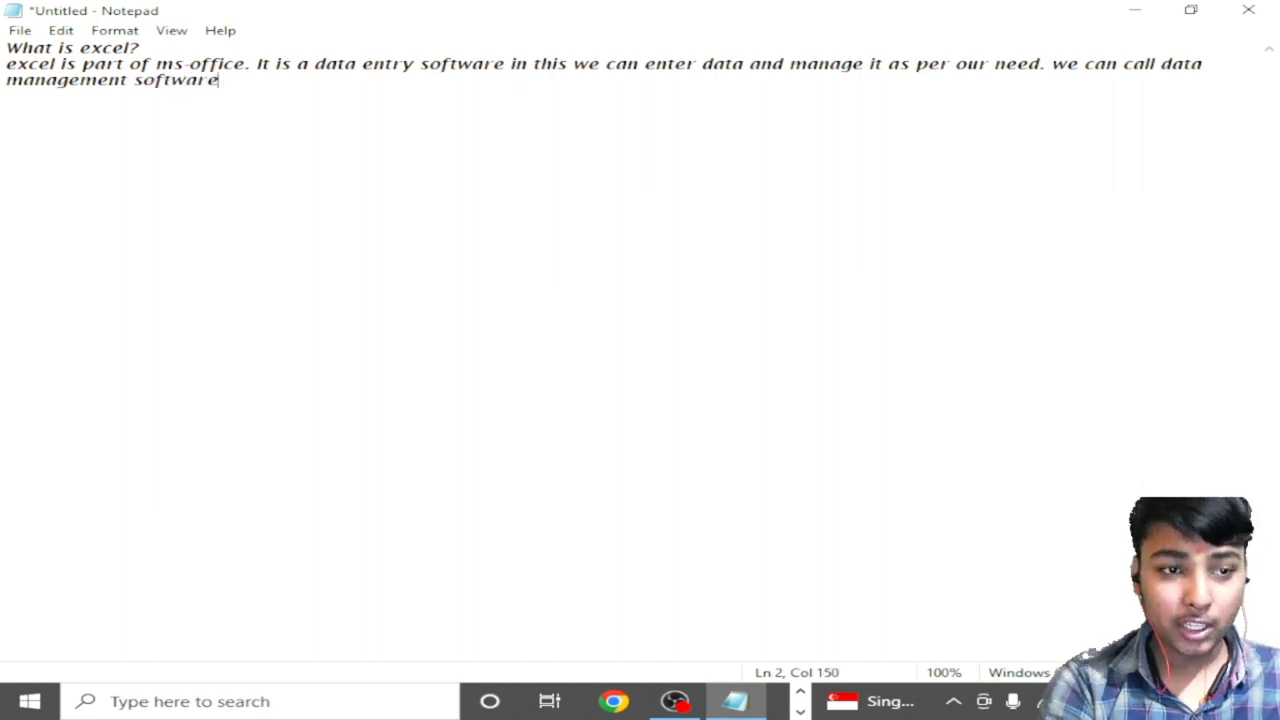
text(.)
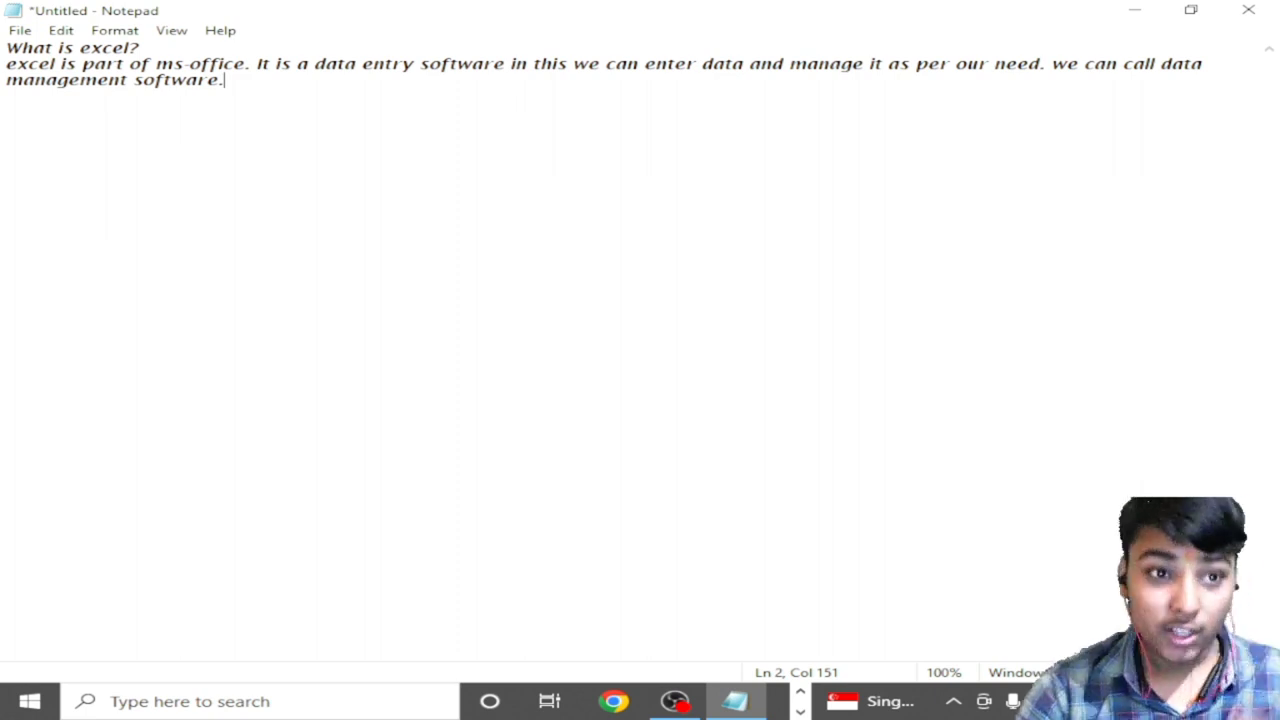
key(Return)
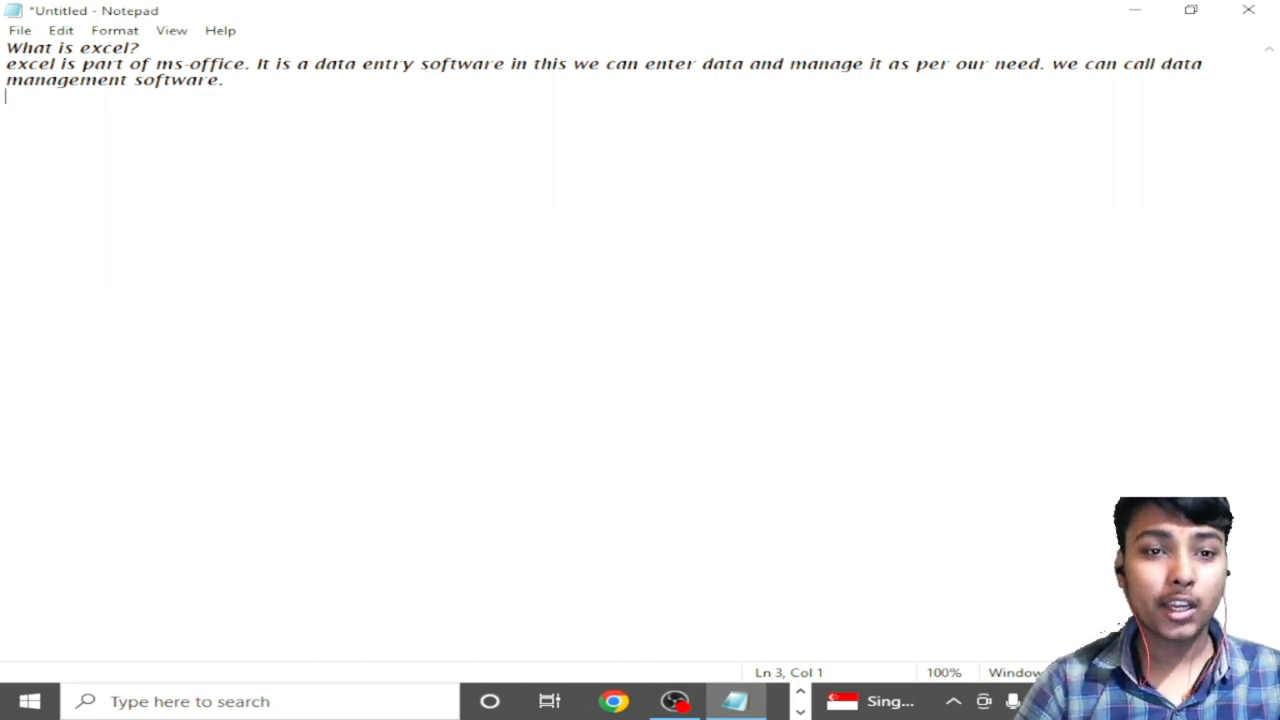
Step: Add another blank line below the Excel definition
key(Return)
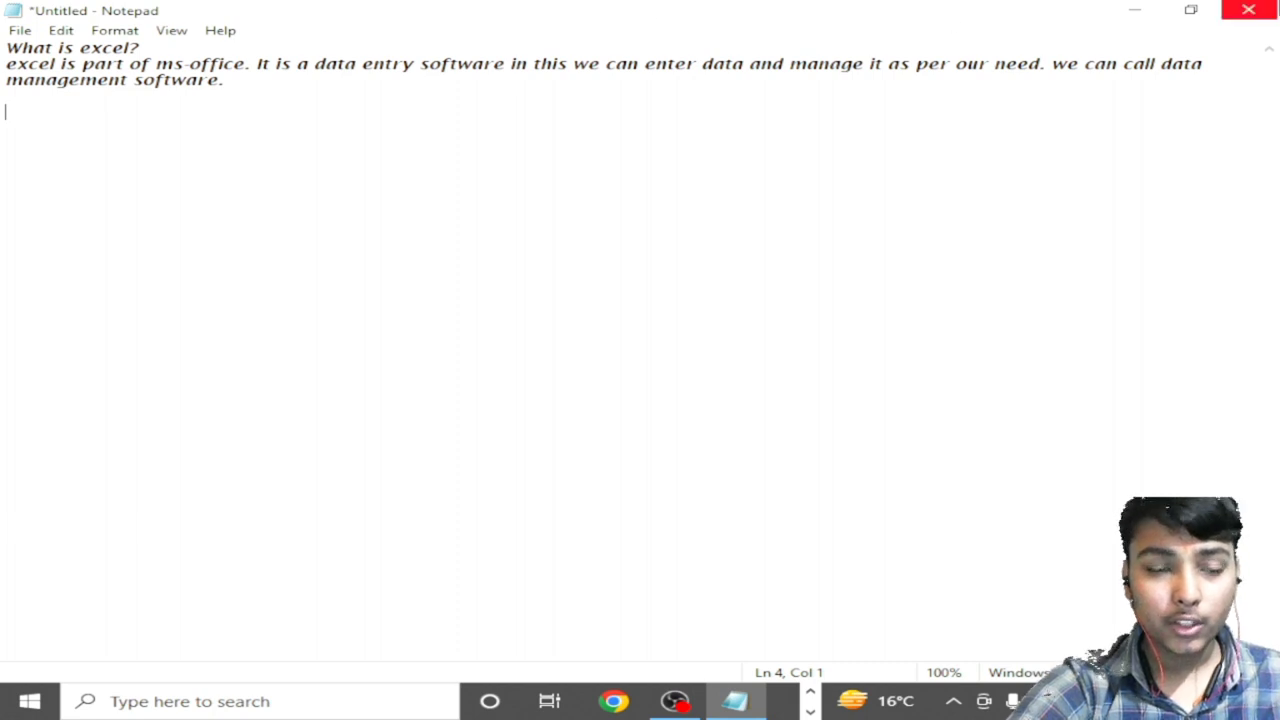
Step: Close Notepad without saving the notes, then refresh the desktop
click(1191, 10)
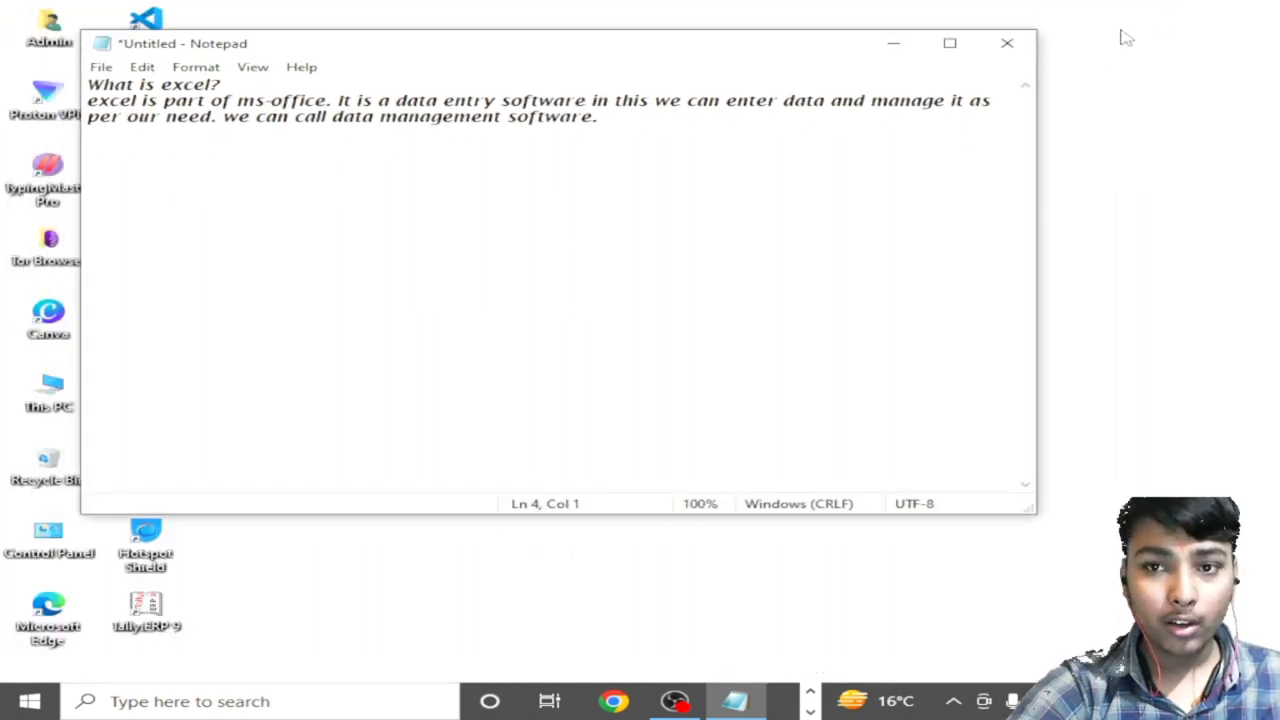
click(1007, 43)
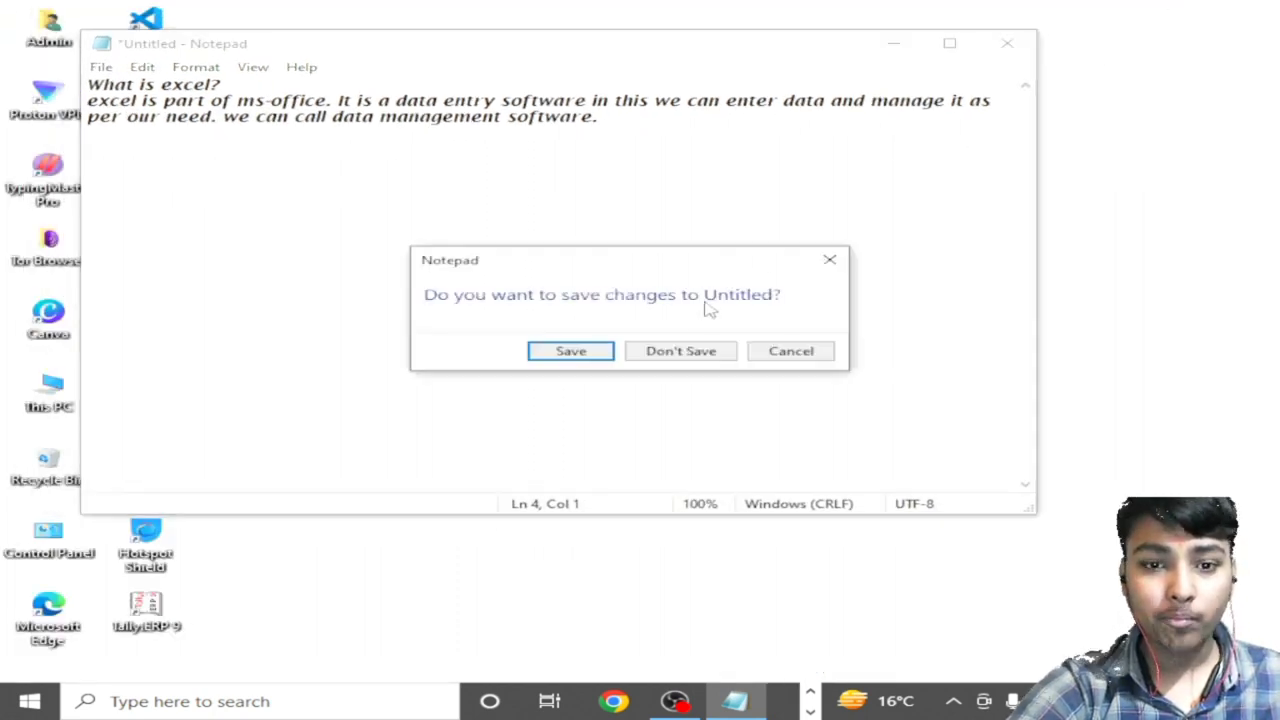
click(690, 351)
right_click(632, 148)
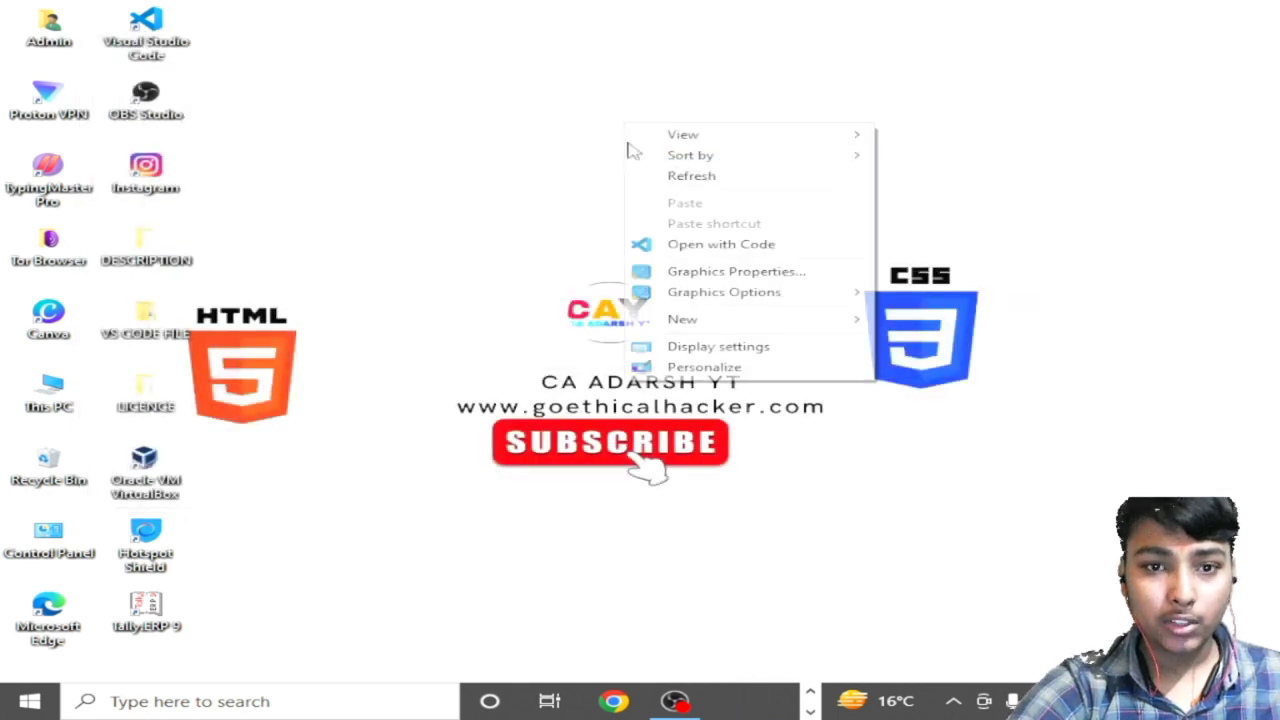
click(688, 175)
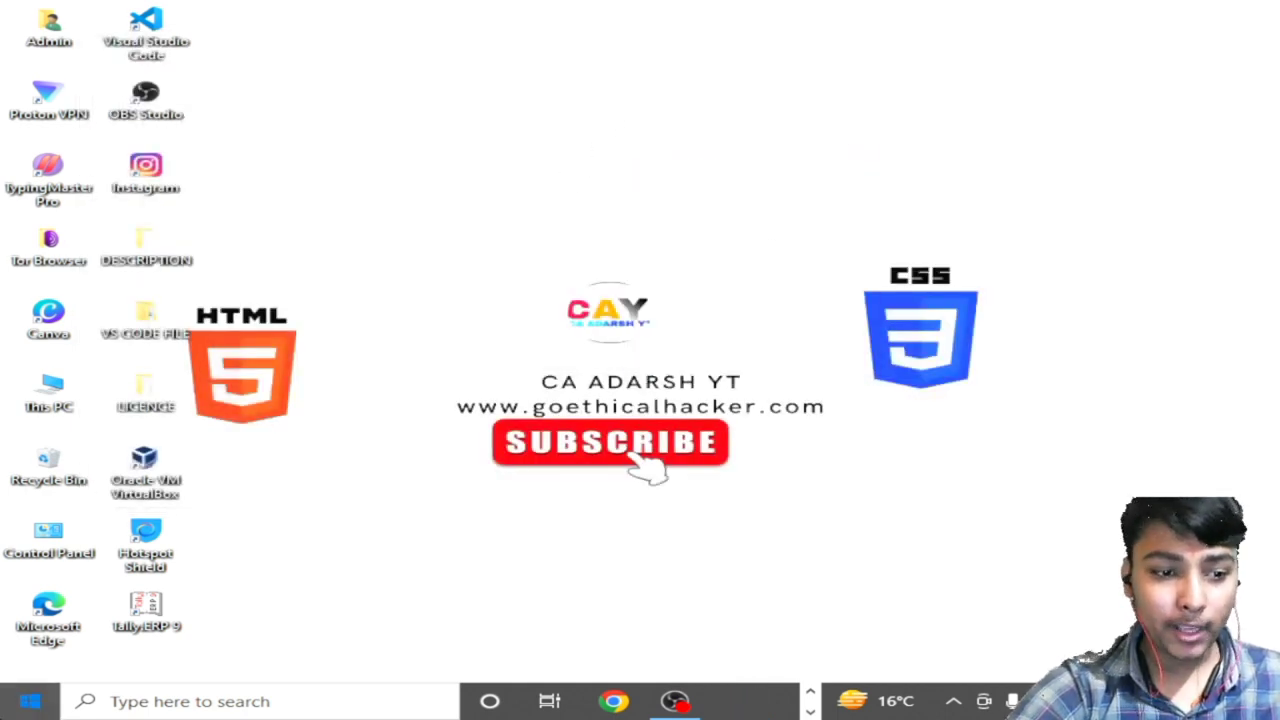
Step: Launch Excel 2007 by searching 'ex' from the Start menu, then switch to OBS Studio
key(super)
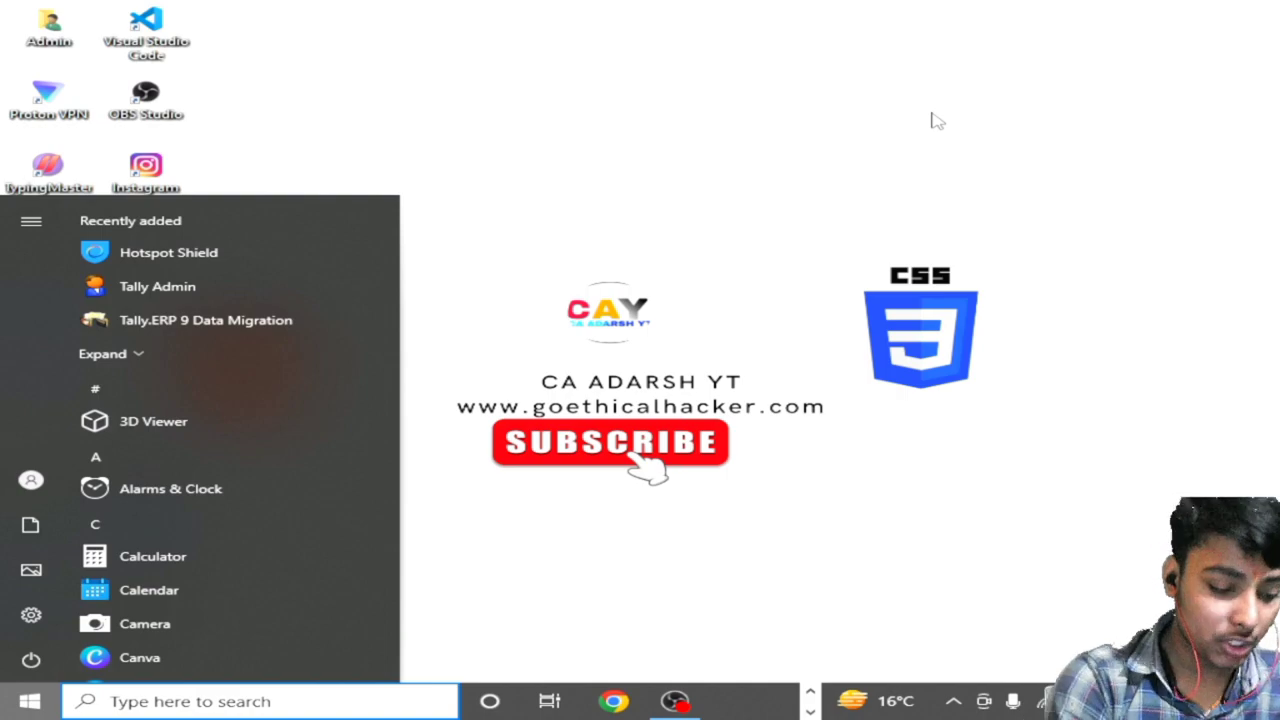
text(ex)
key(Return)
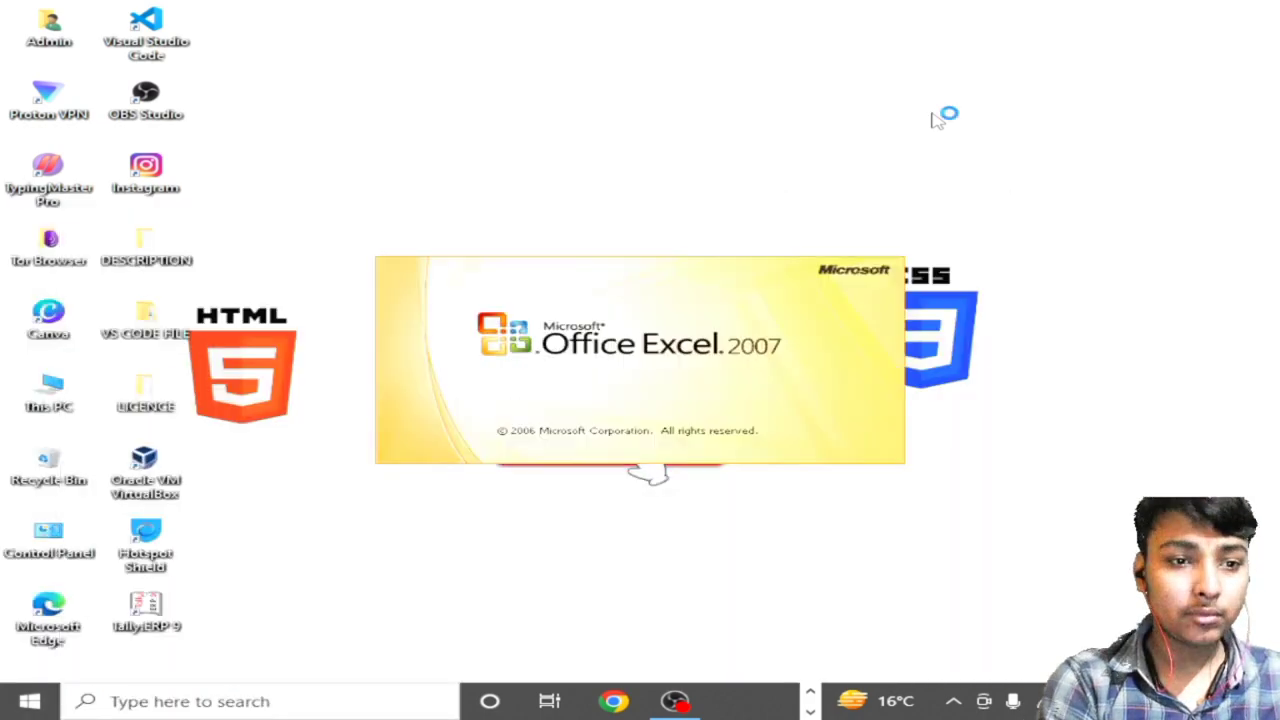
key(alt+Tab)
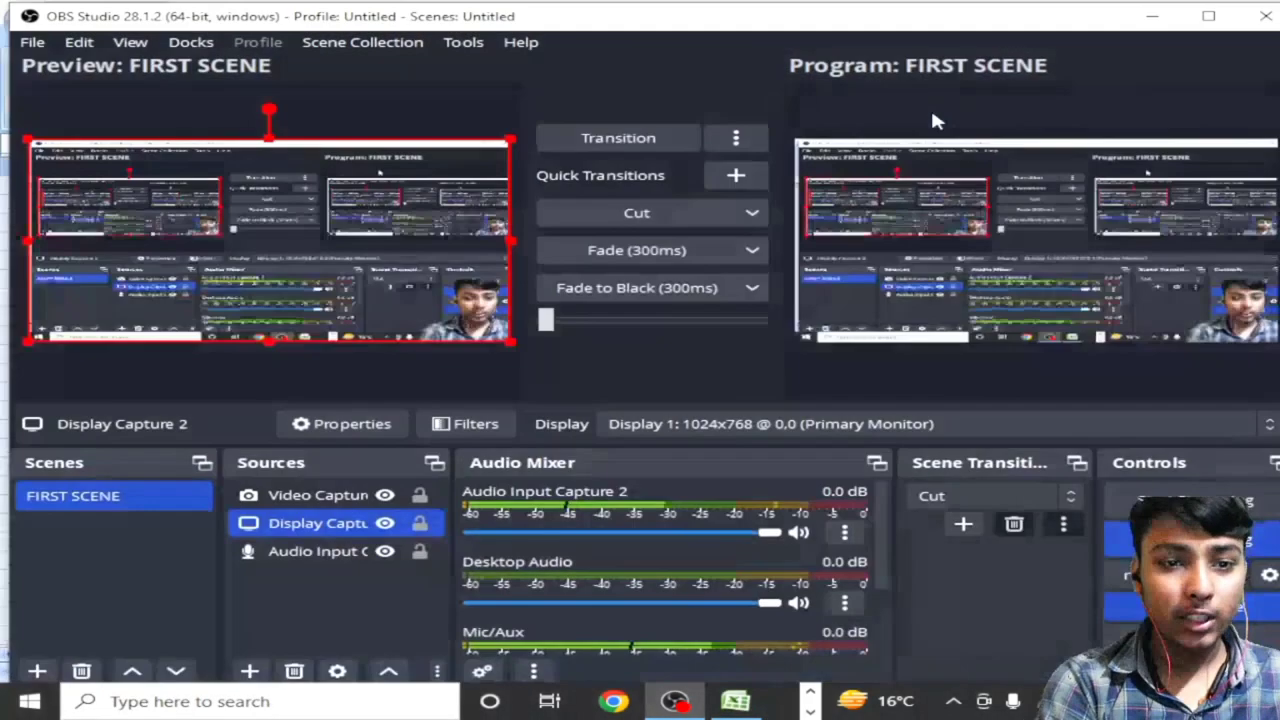
Step: Switch between Excel and OBS, show the desktop, and search 'EX' from the Start menu
key(alt+Tab)
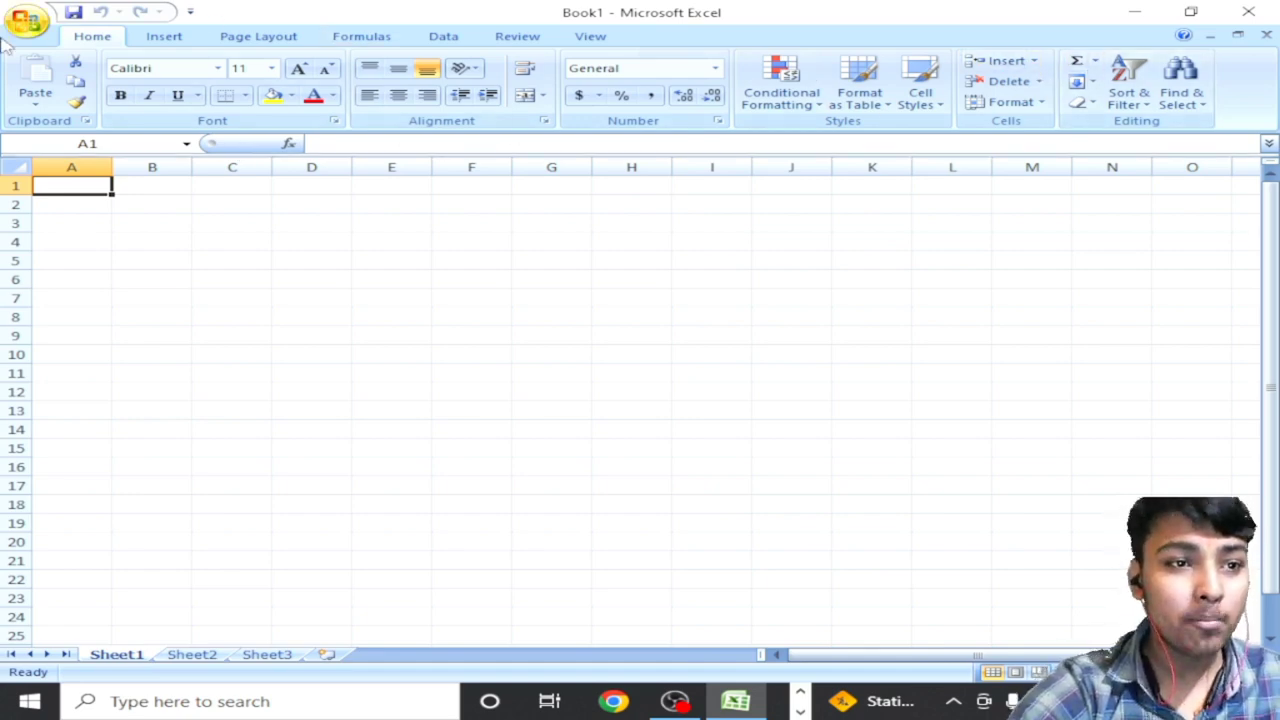
key(alt+Tab)
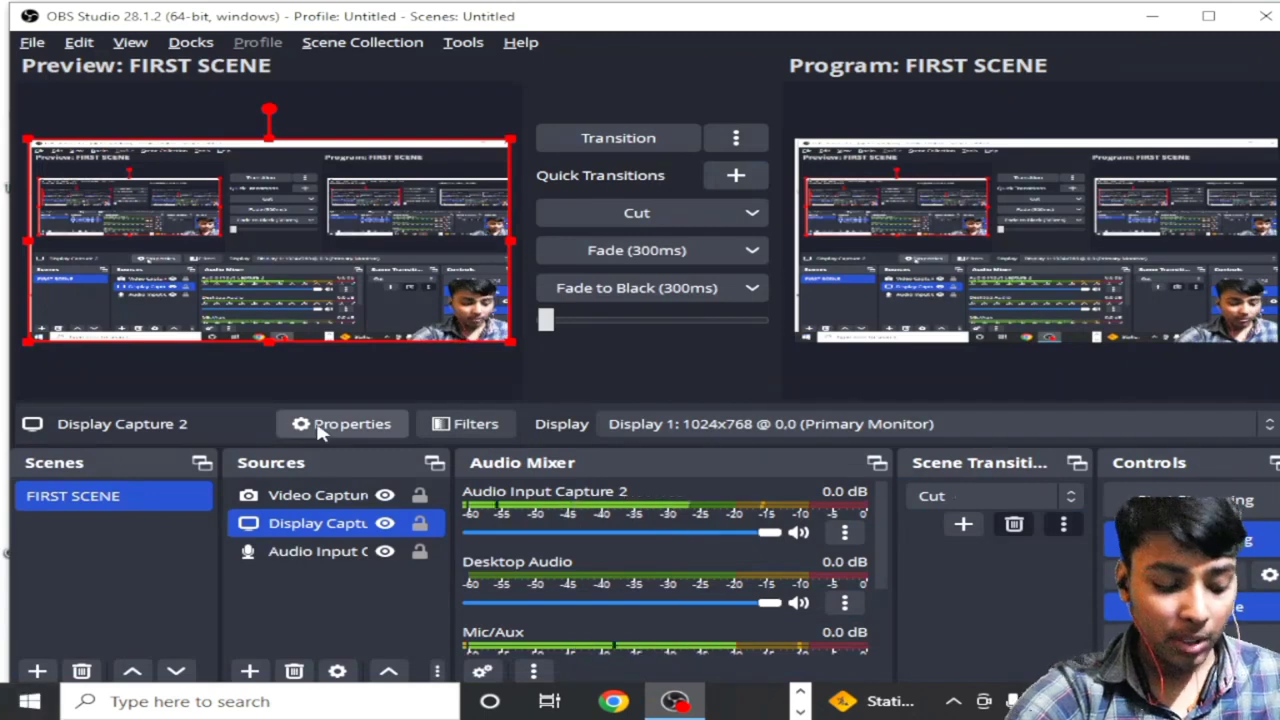
key(super+d)
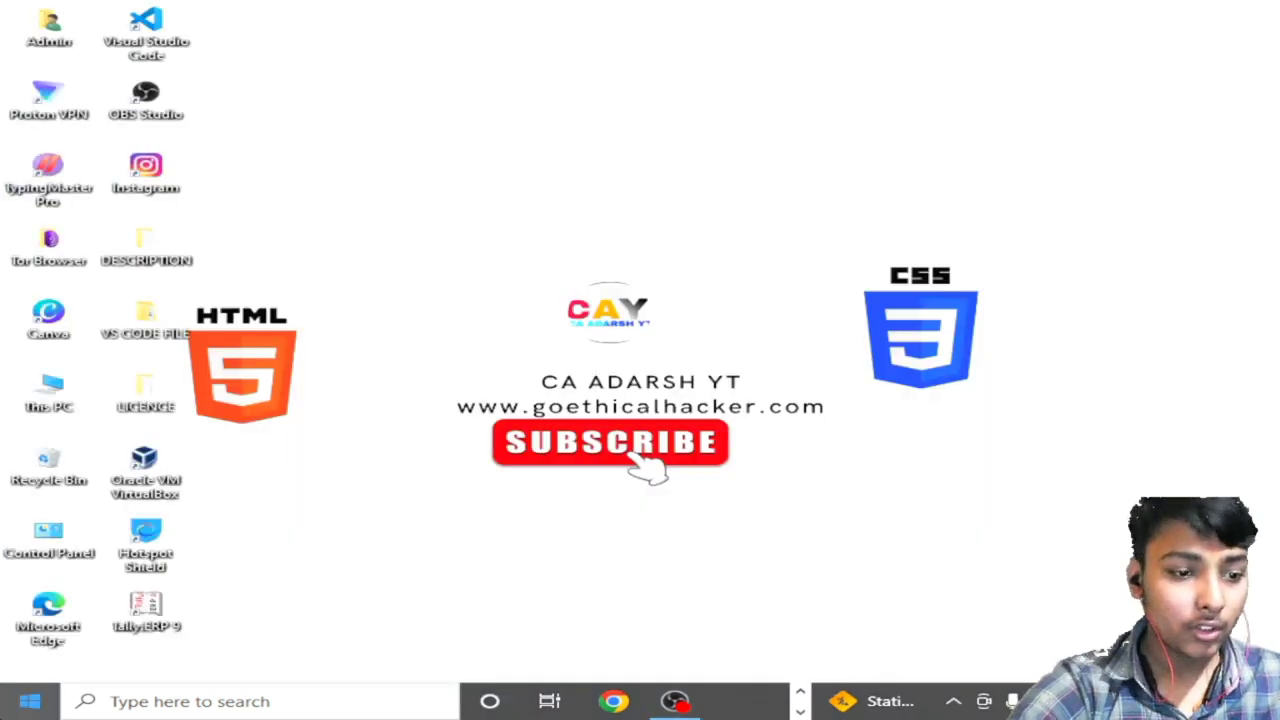
key(super)
text(E)
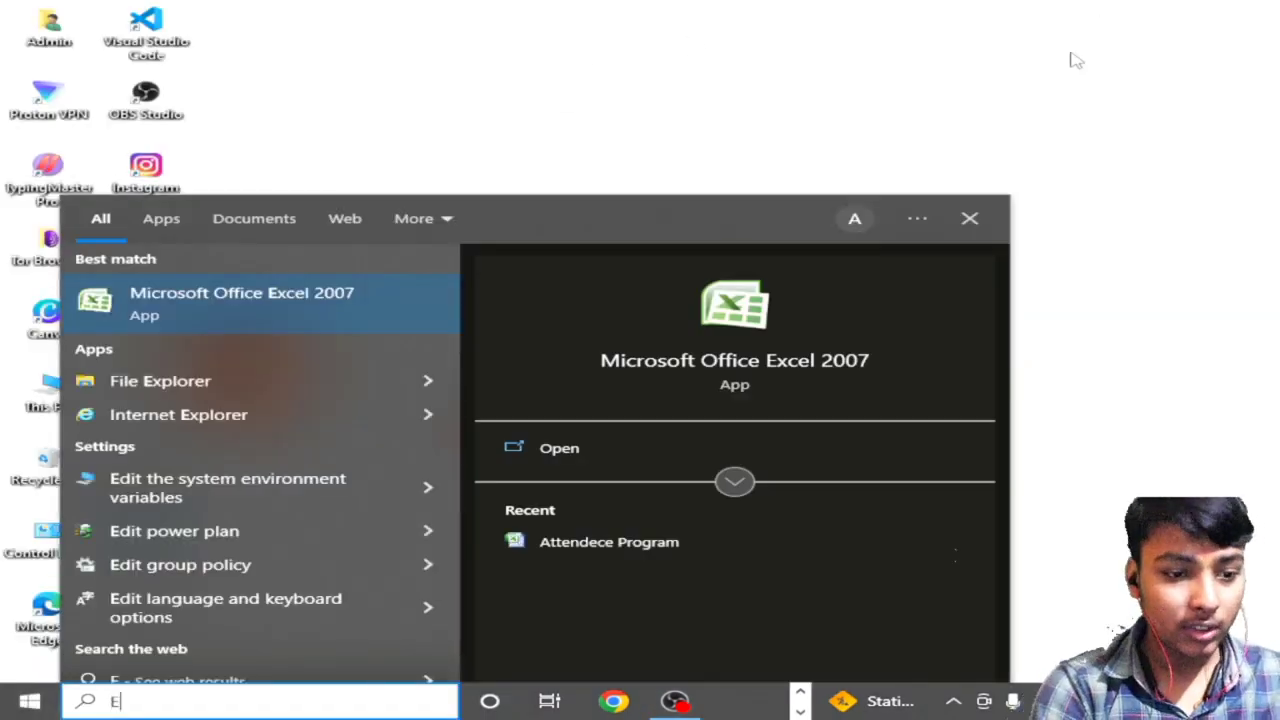
text(X)
Step: Launch Excel and try reopening the recent 'Attendece Program' file, dismissing the not-found error
key(Return)
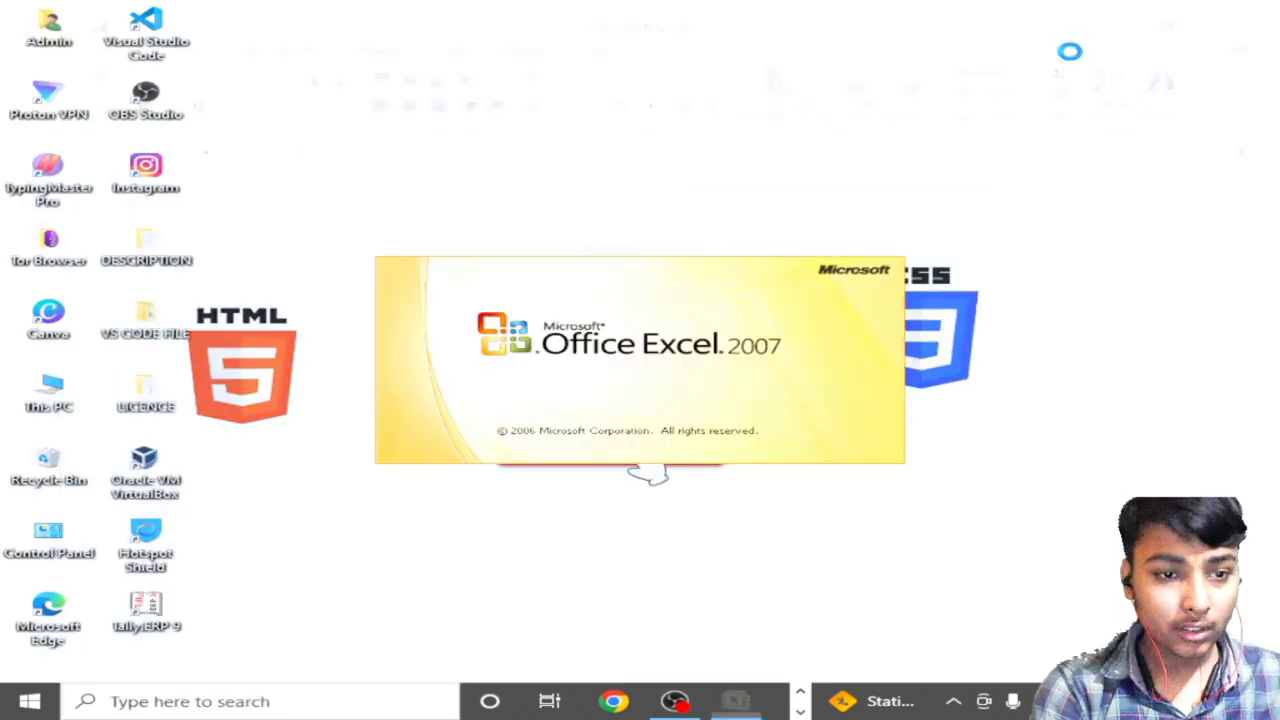
click(12, 14)
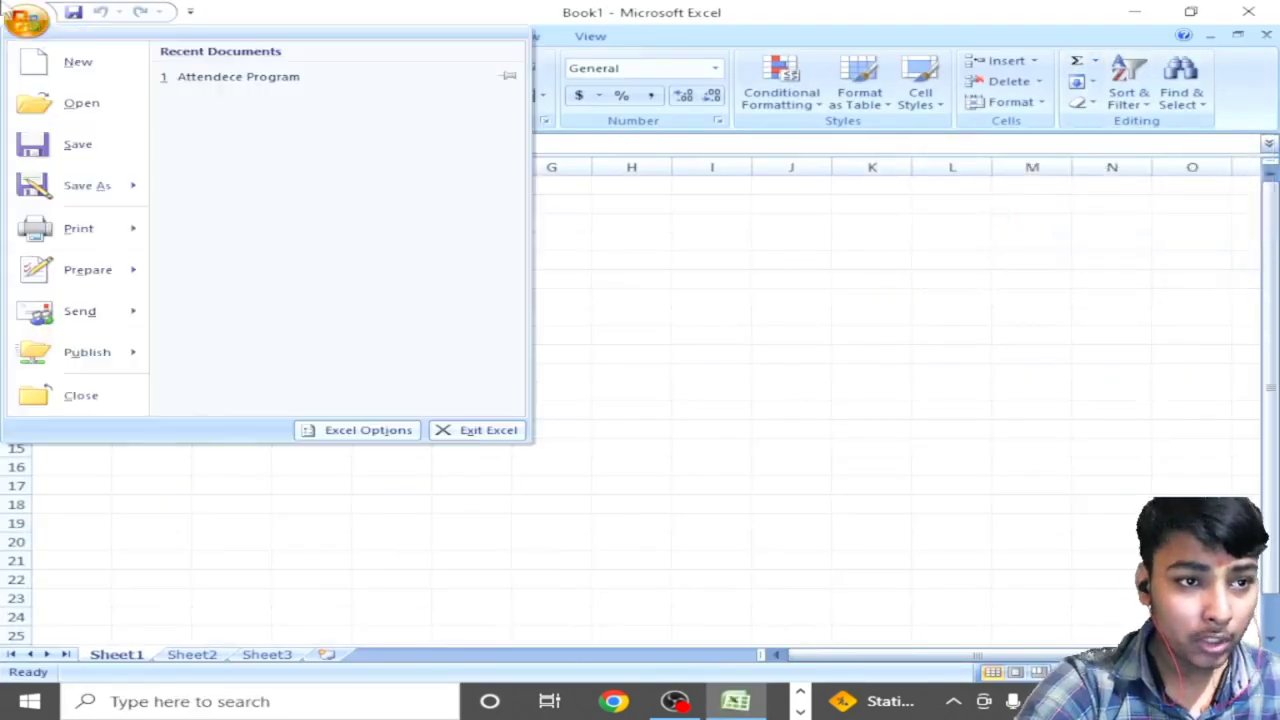
click(185, 80)
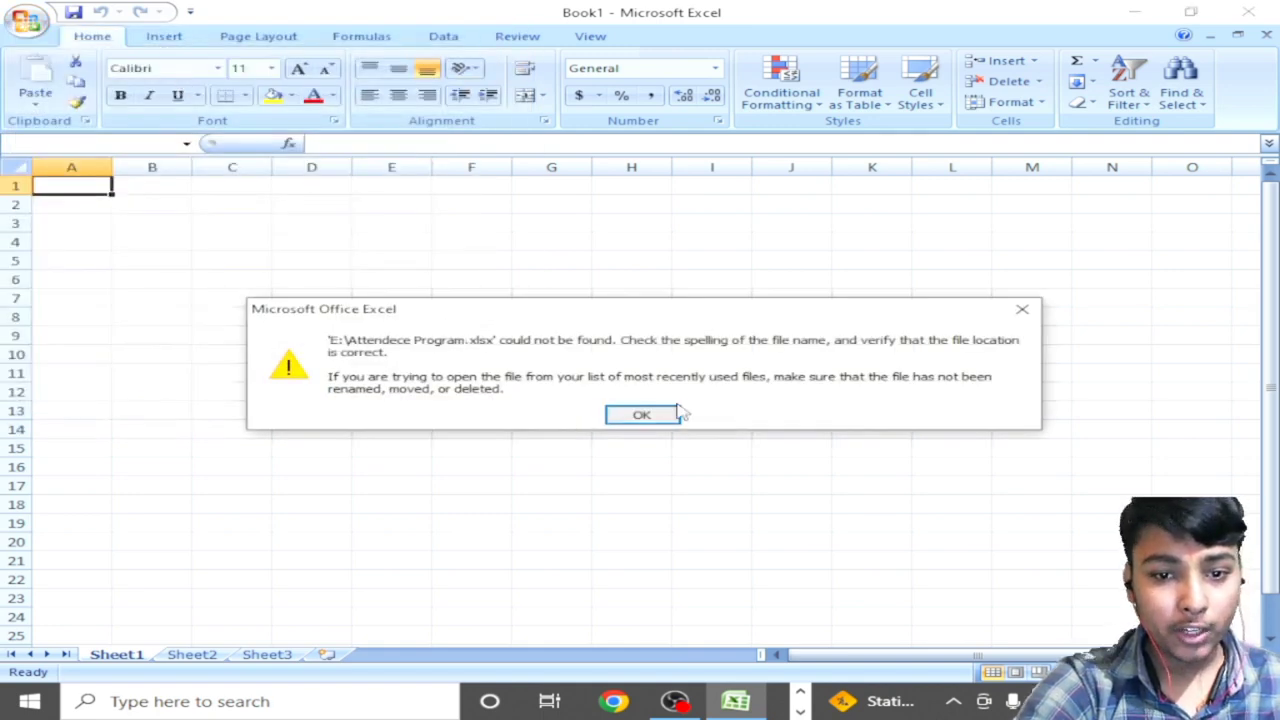
click(624, 418)
Step: Browse the Office menu again, then close it back to the blank Book1
click(10, 18)
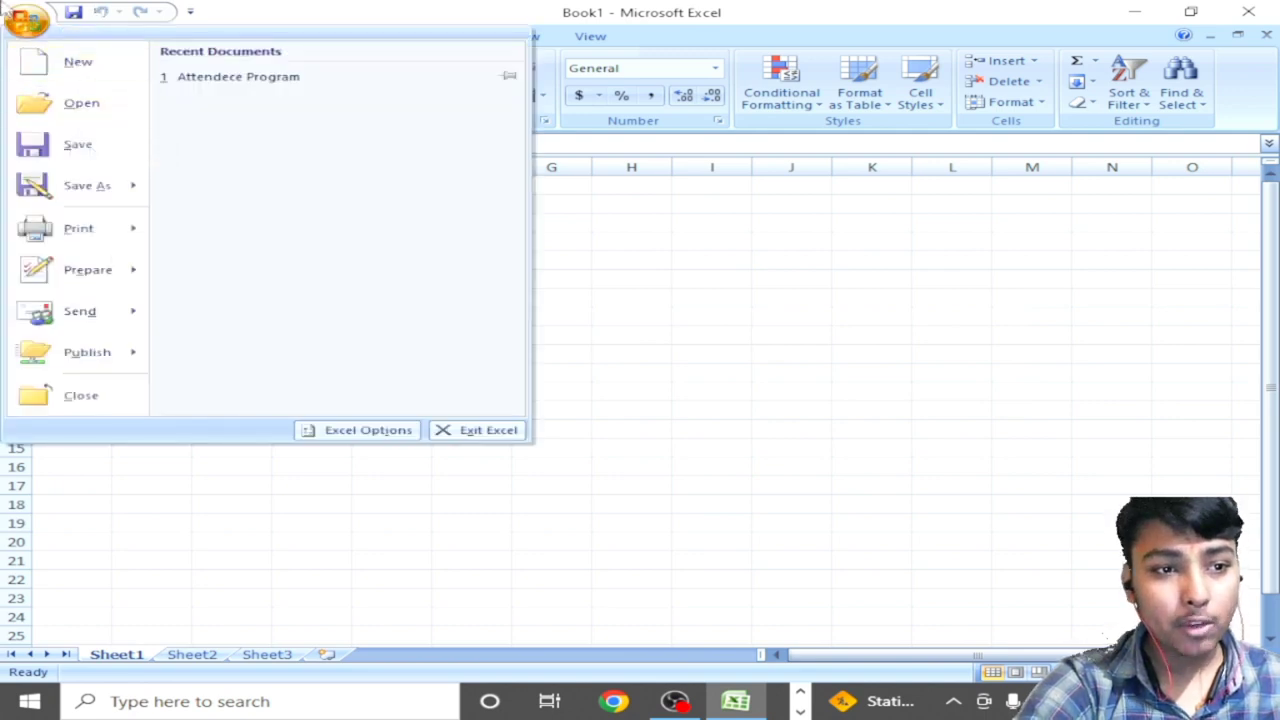
mouse_move(100, 155)
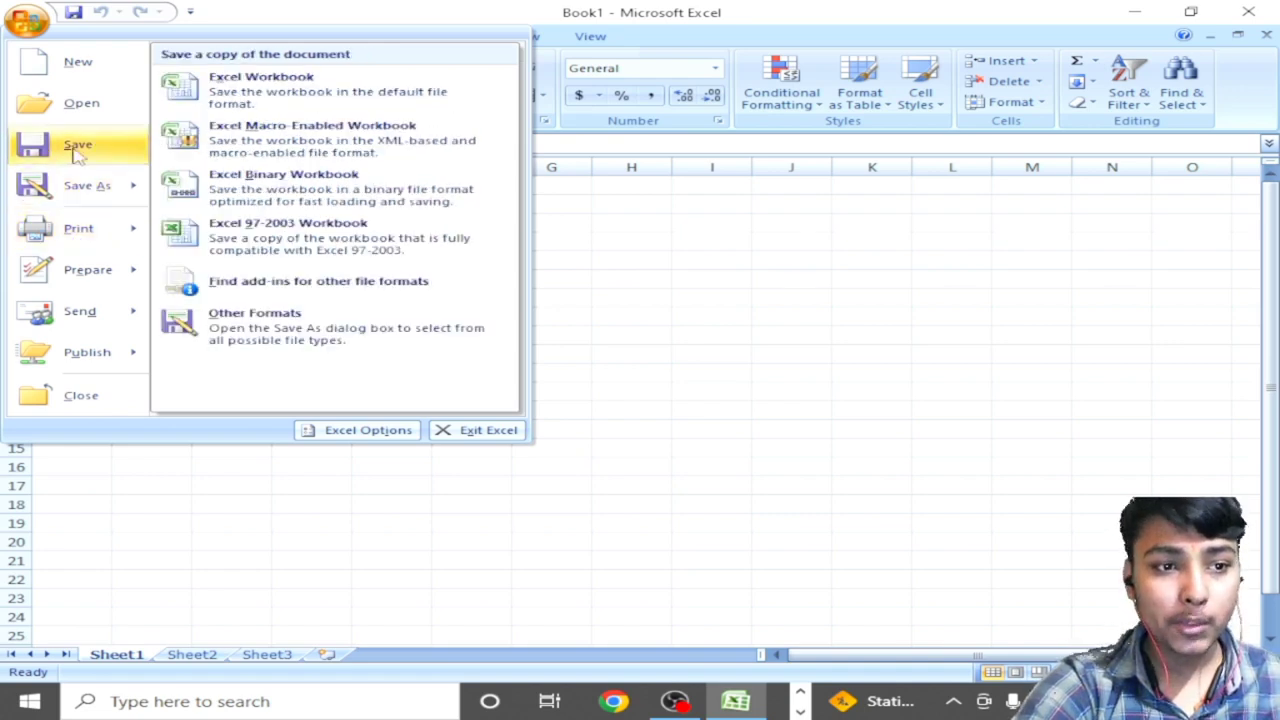
mouse_move(80, 186)
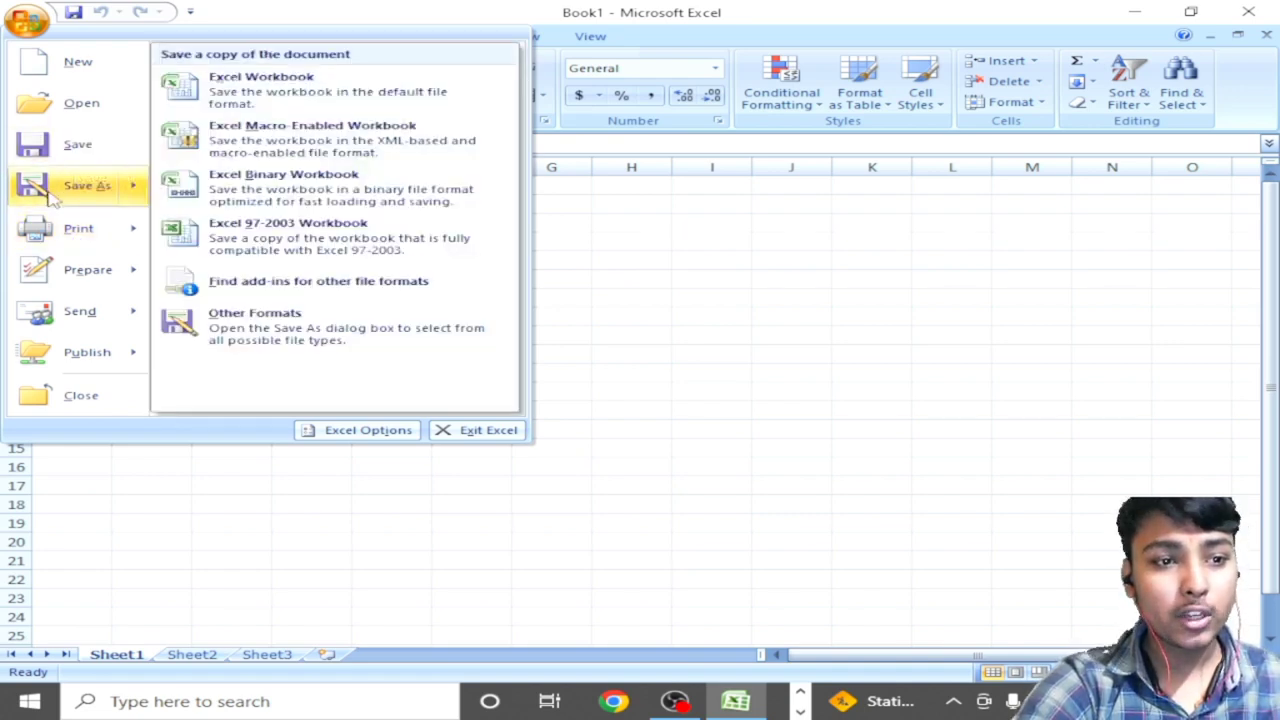
click(155, 447)
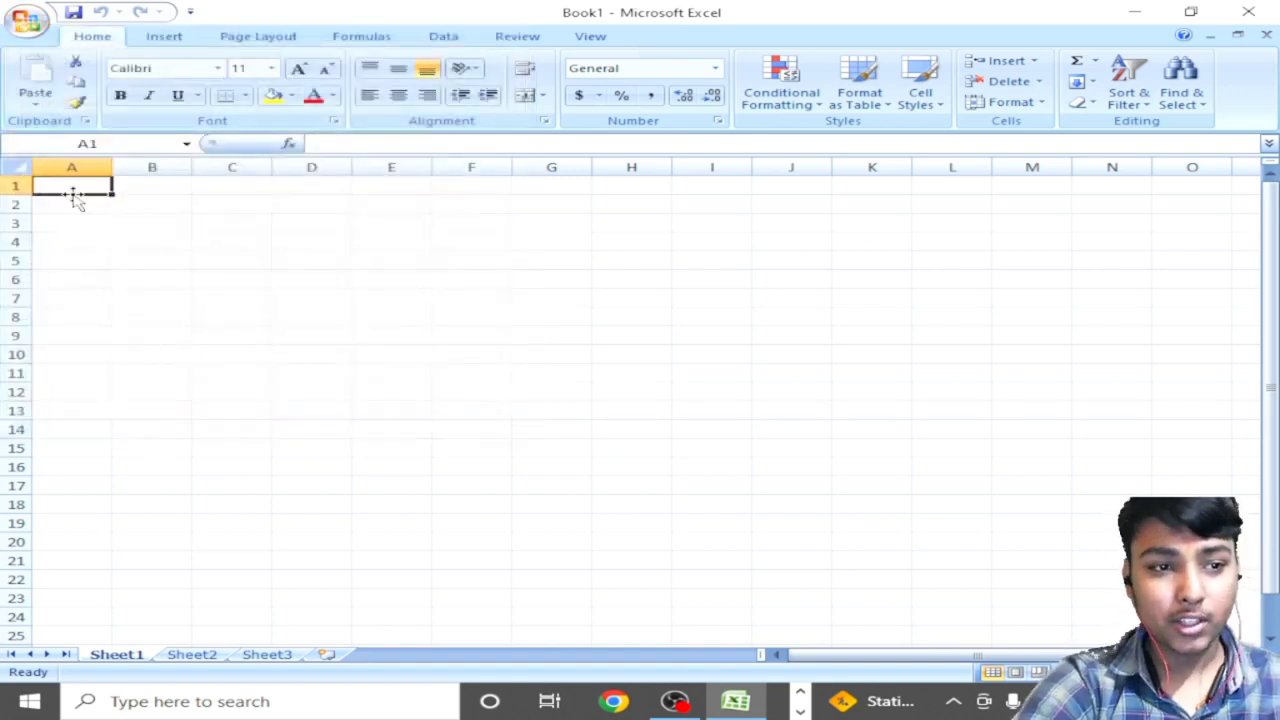
click(334, 97)
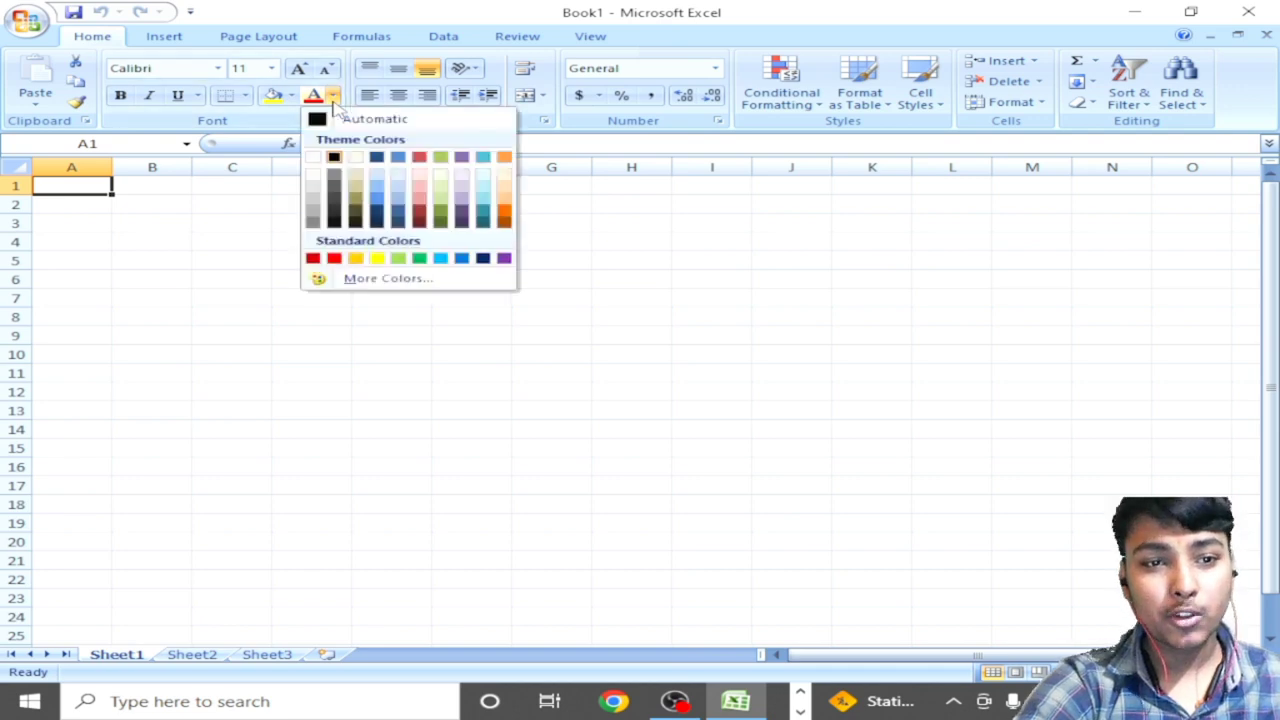
click(45, 222)
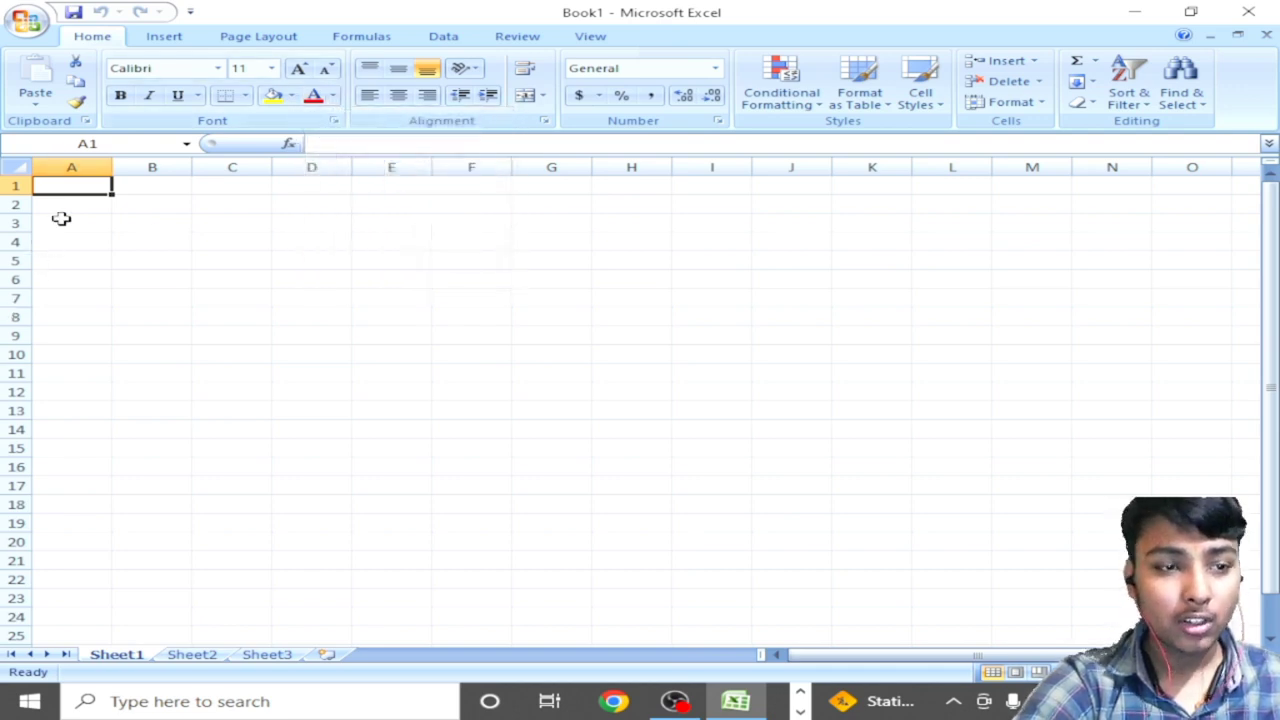
text(ADARSH)
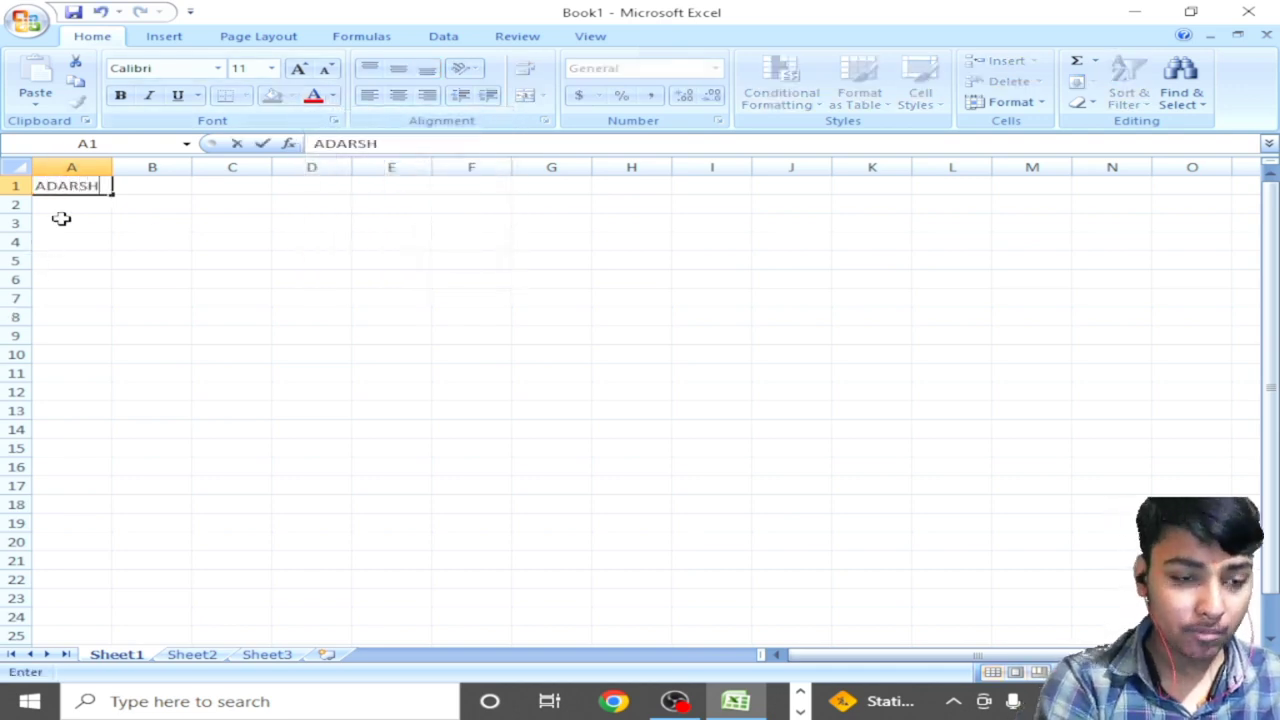
key(Return)
text(SOINGH)
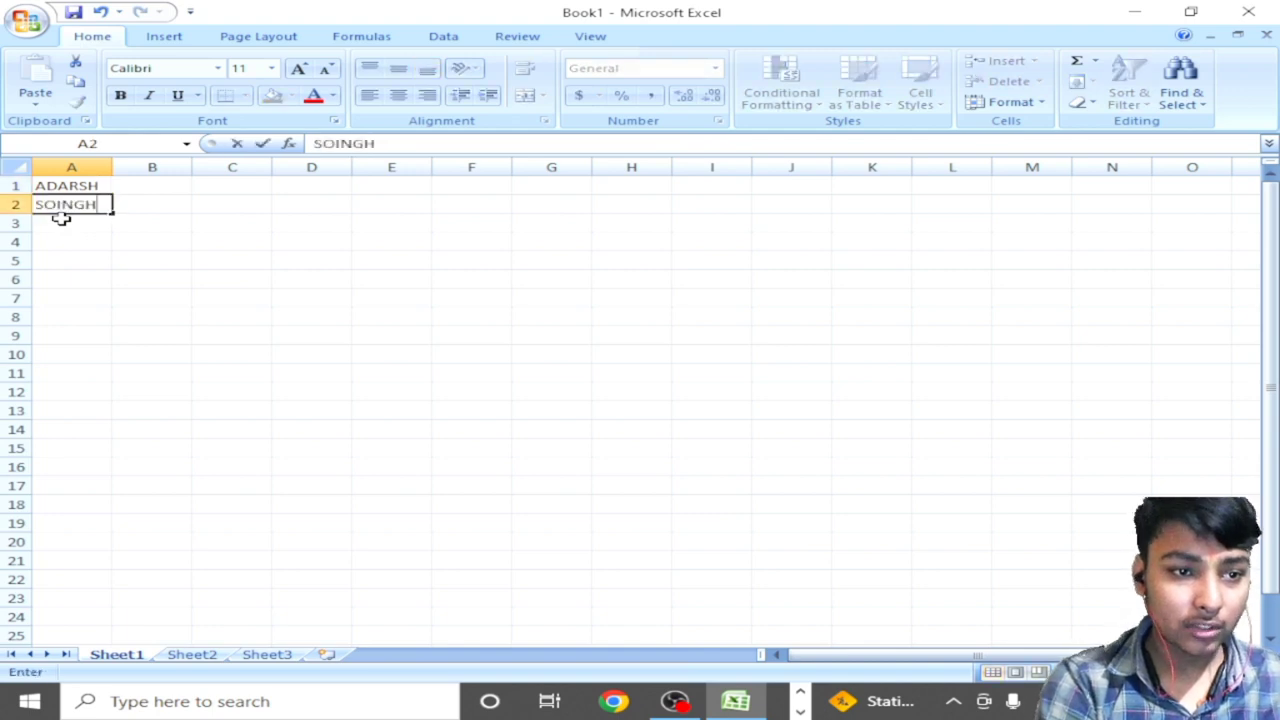
key(BackSpace)
key(BackSpace)
key(BackSpace)
key(BackSpace)
key(BackSpace)
text(SING)
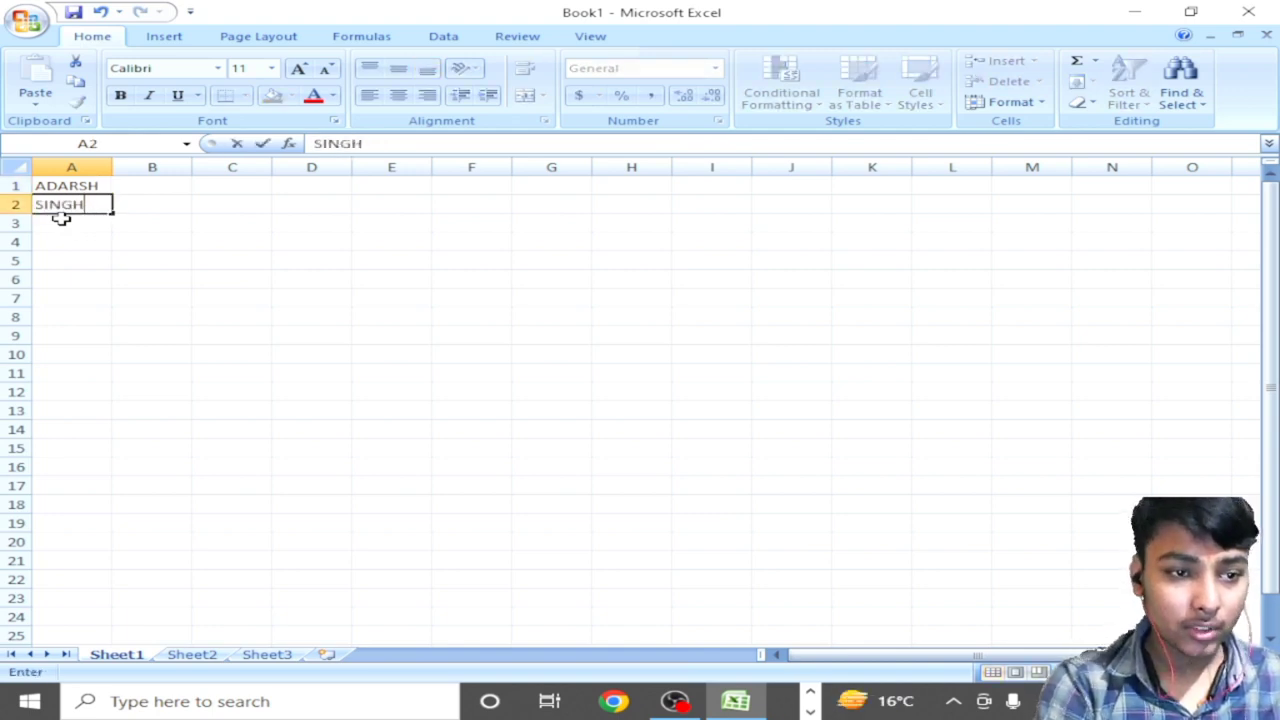
key(Tab)
Step: Enter HELLO in B1 and HI in B2
key(Up)
text(HEL)
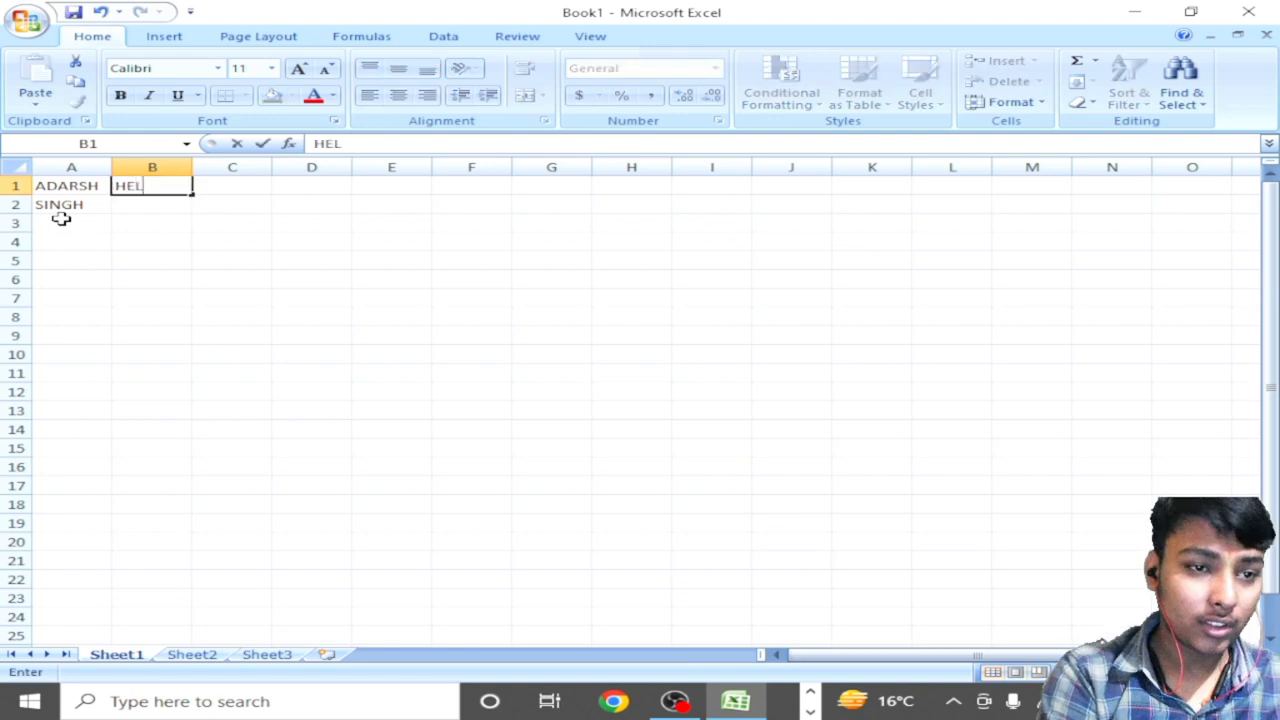
key(Return)
text(HI)
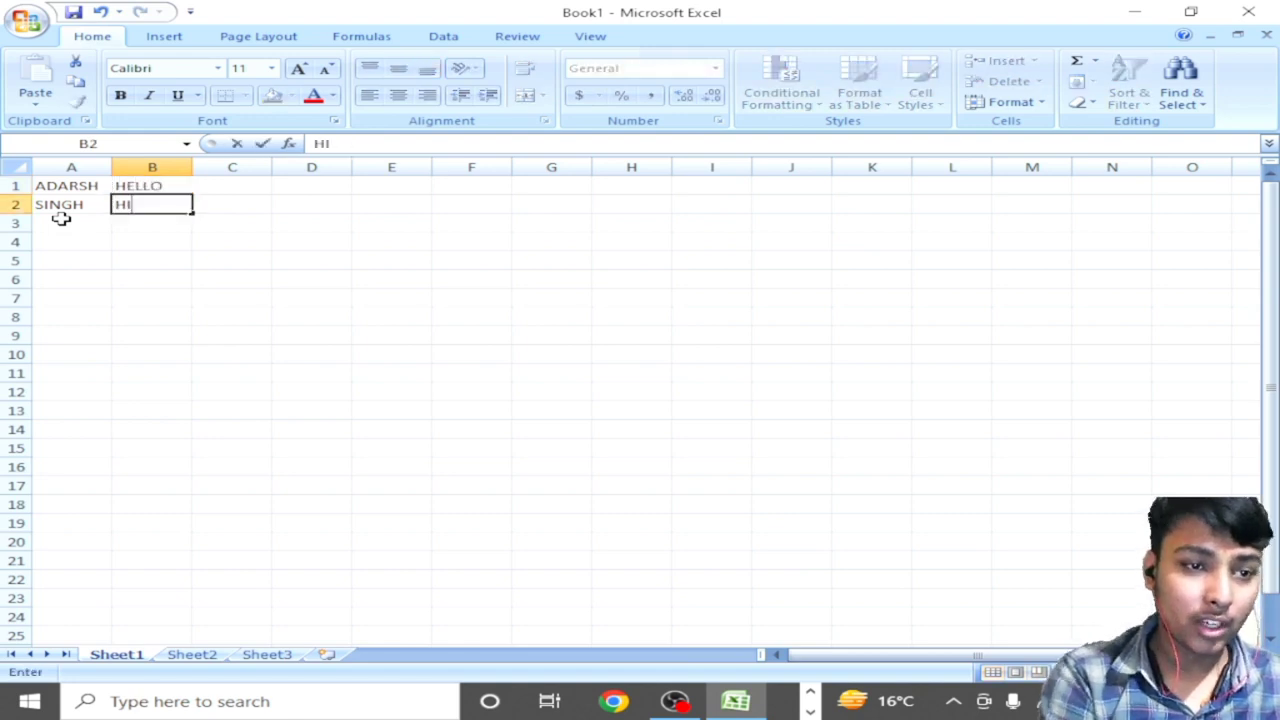
key(Return)
Step: Enter BYY in C1 and HI THERE in C2, then select A1:C2
key(Up)
key(Up)
key(Right)
key(Right)
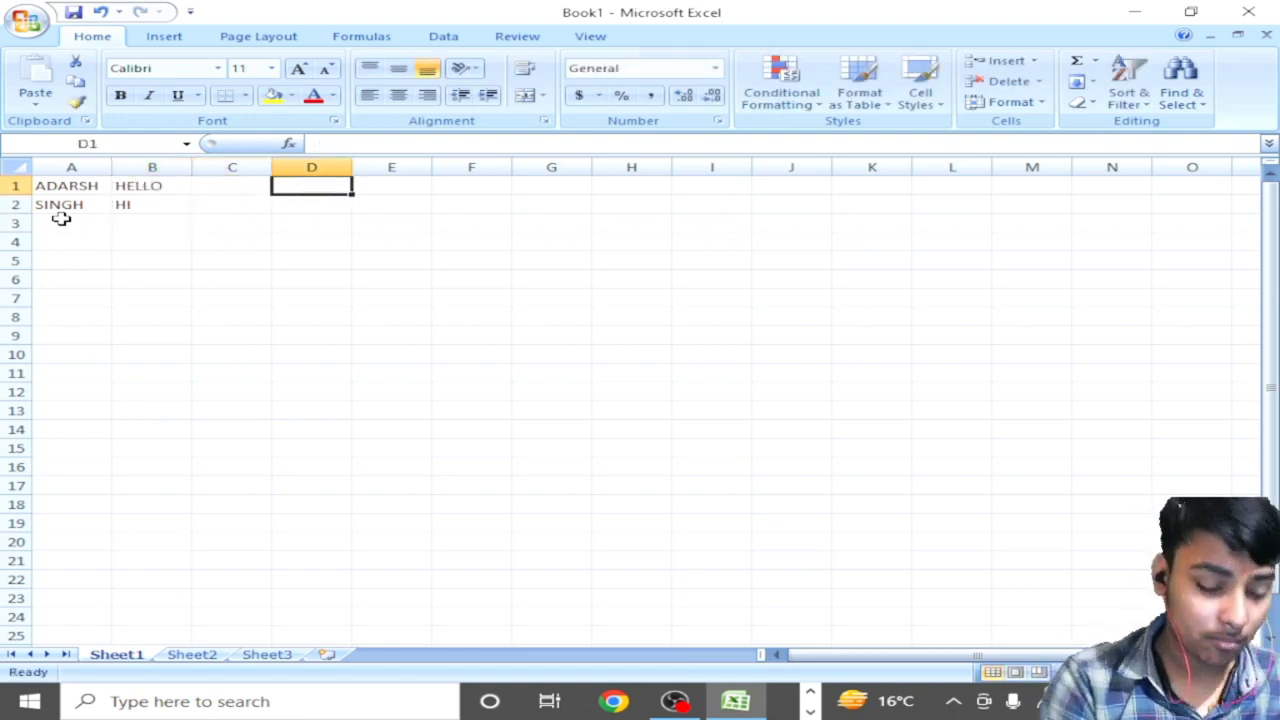
key(Left)
text(B)
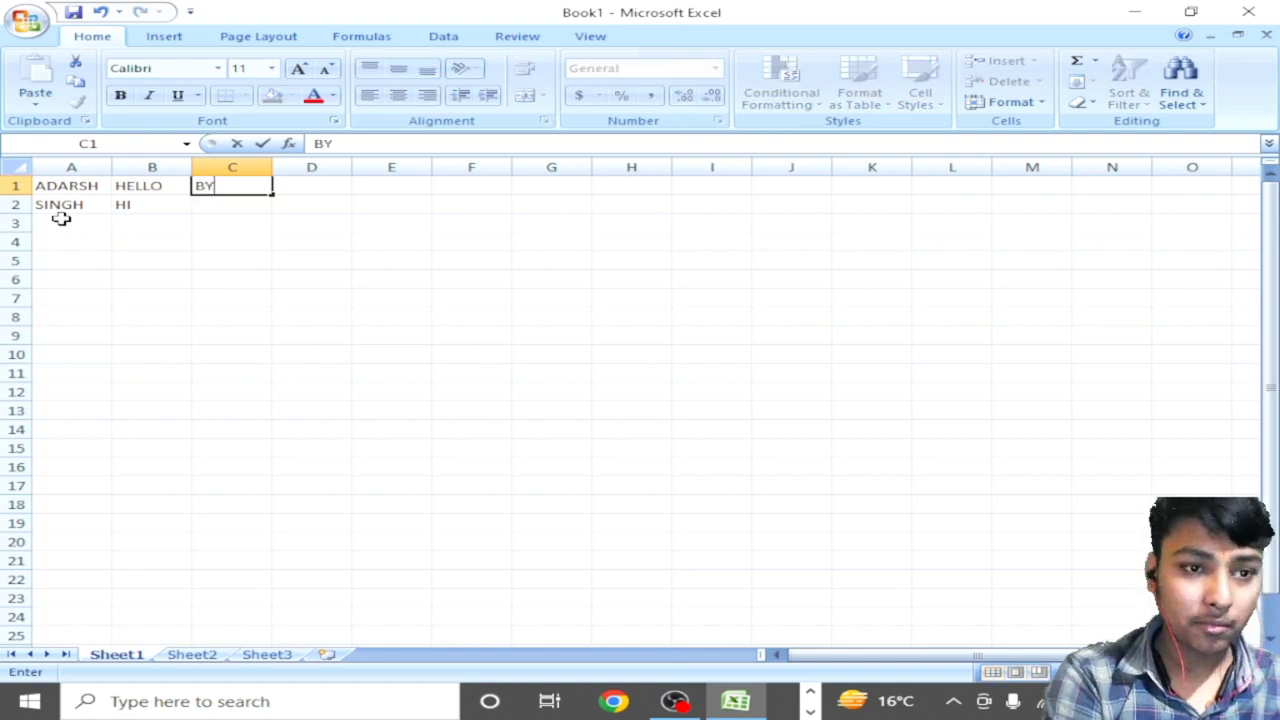
key(Return)
text(HI THERE)
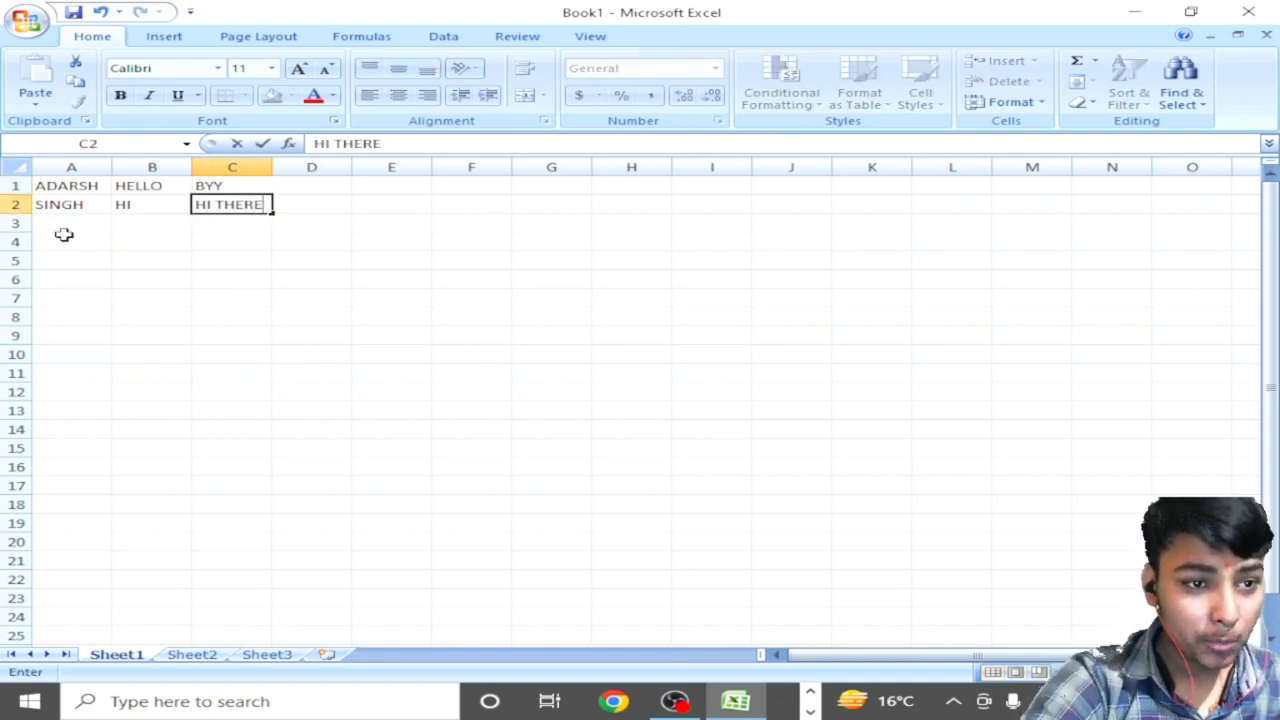
drag(59, 190, 232, 204)
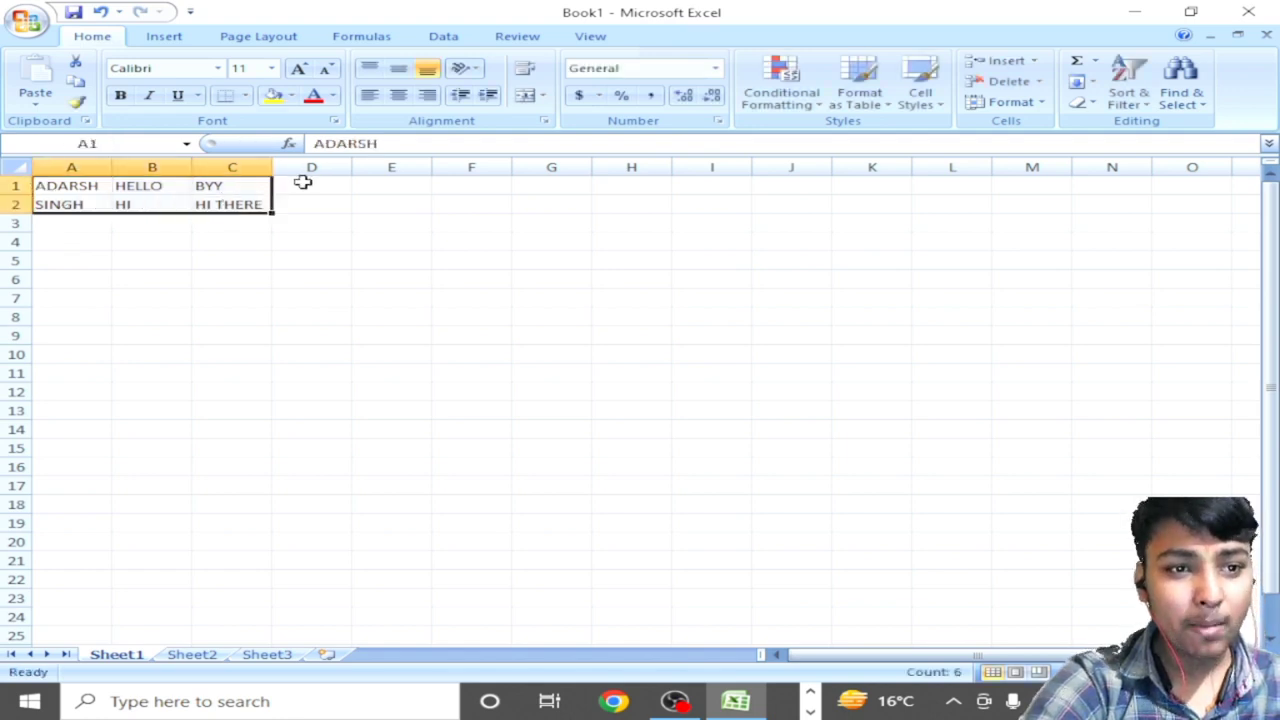
Step: Give the sample words light green text on a dark purple fill
click(330, 98)
click(397, 259)
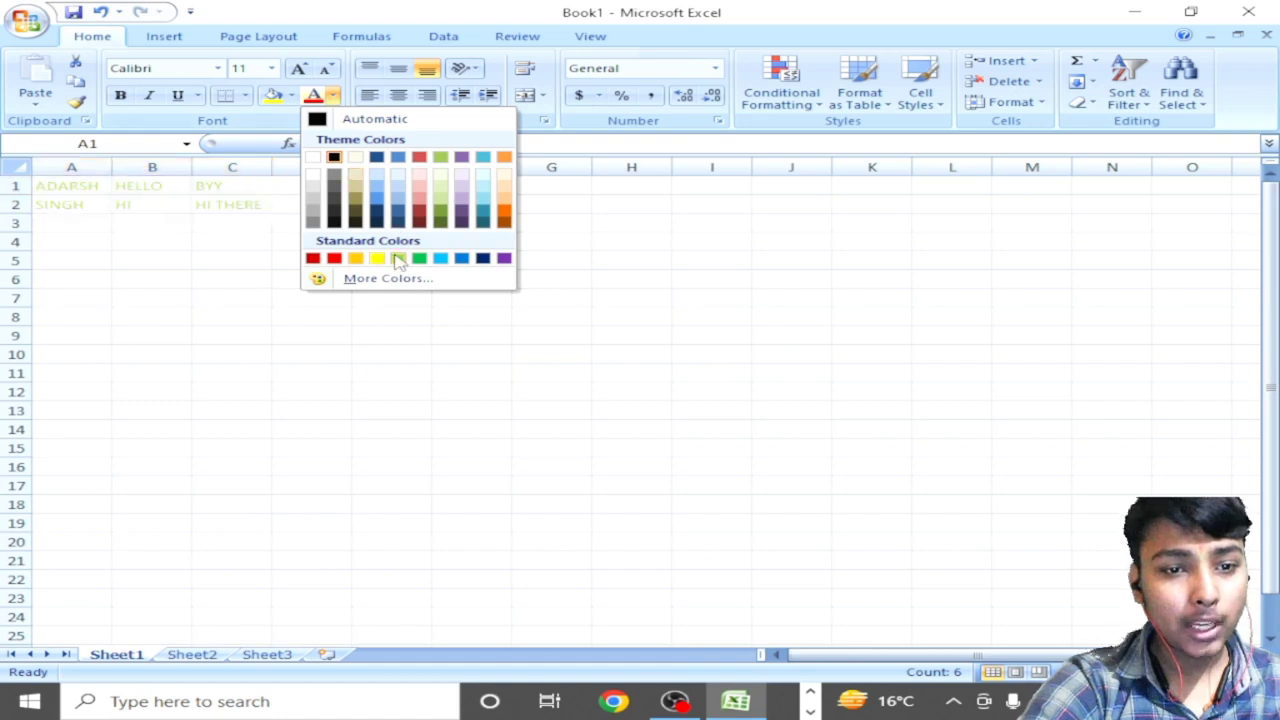
click(291, 95)
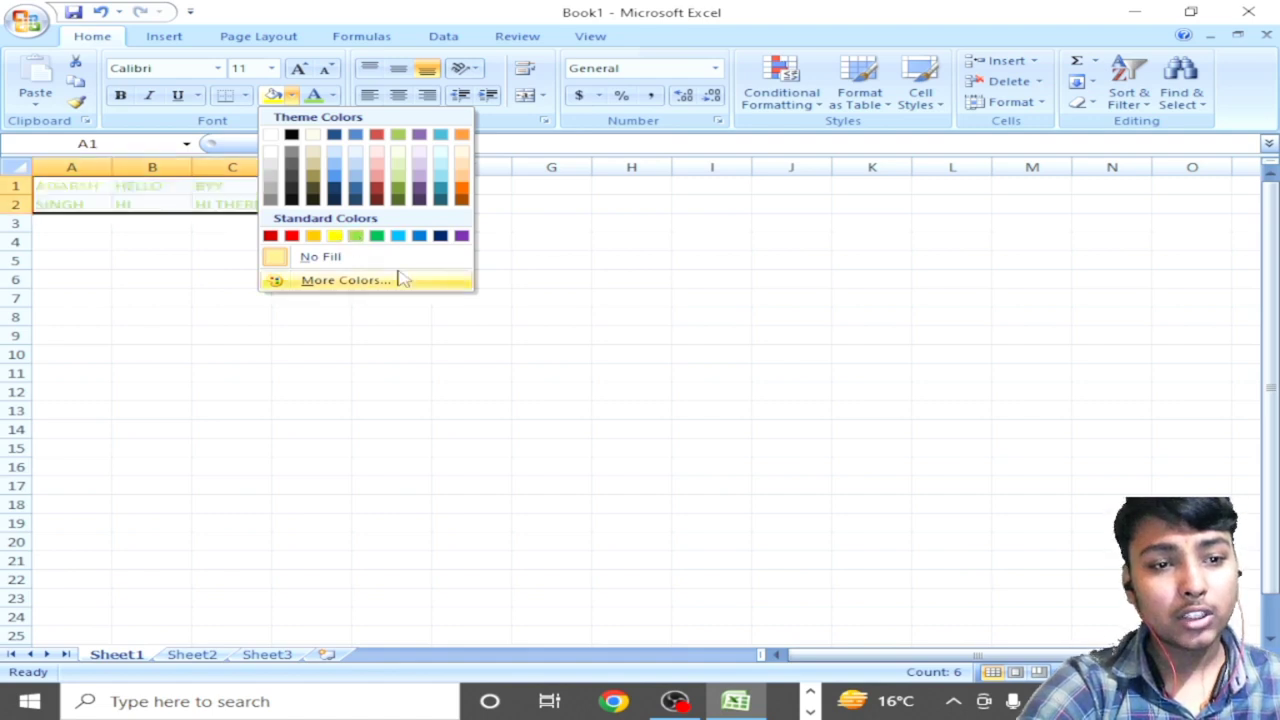
click(418, 198)
Step: Undo the colouring and entries until the sheet is empty again
click(737, 260)
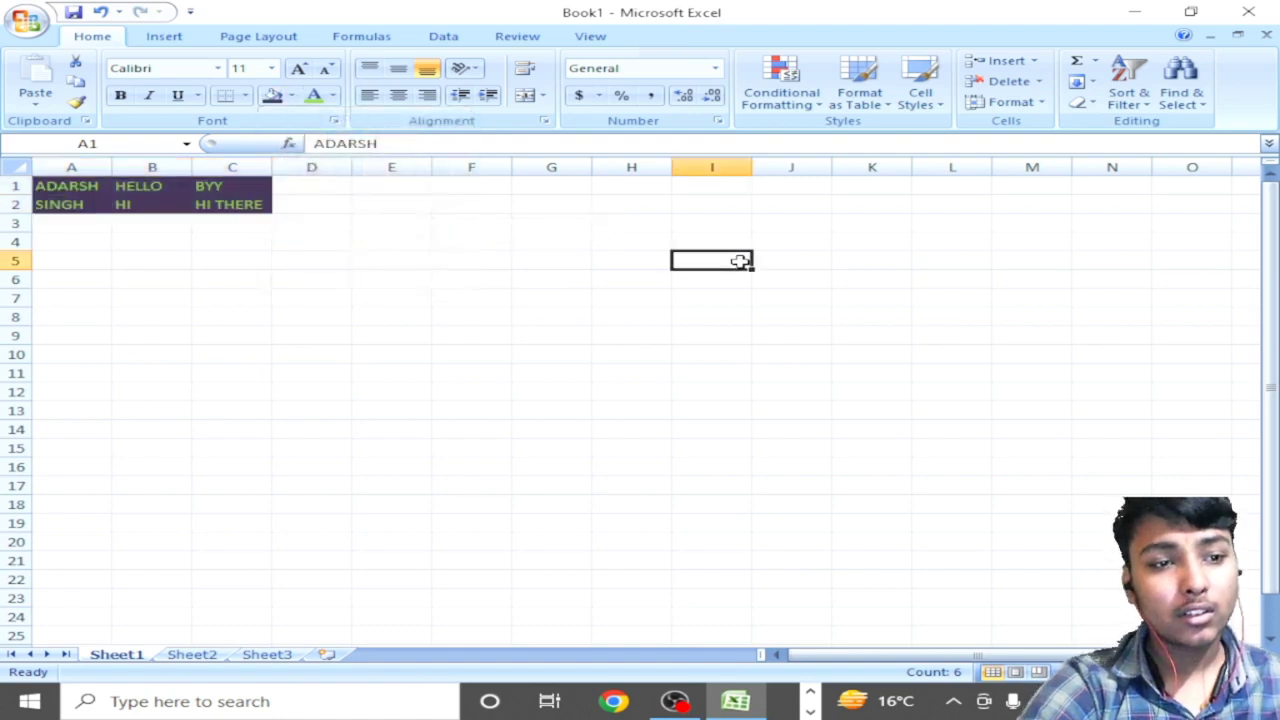
key(ctrl+z)
key(ctrl+z)
key(ctrl+z)
key(ctrl+z)
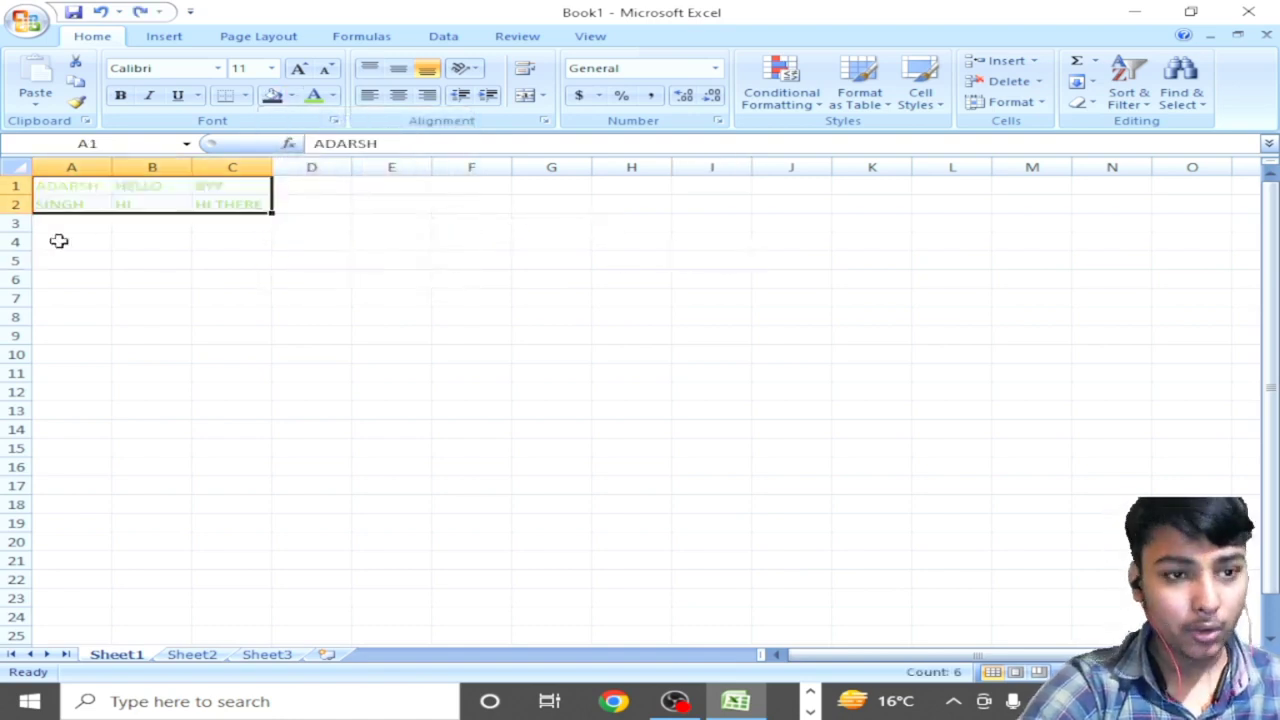
key(ctrl+z)
key(ctrl+z)
key(ctrl+z)
key(ctrl+z)
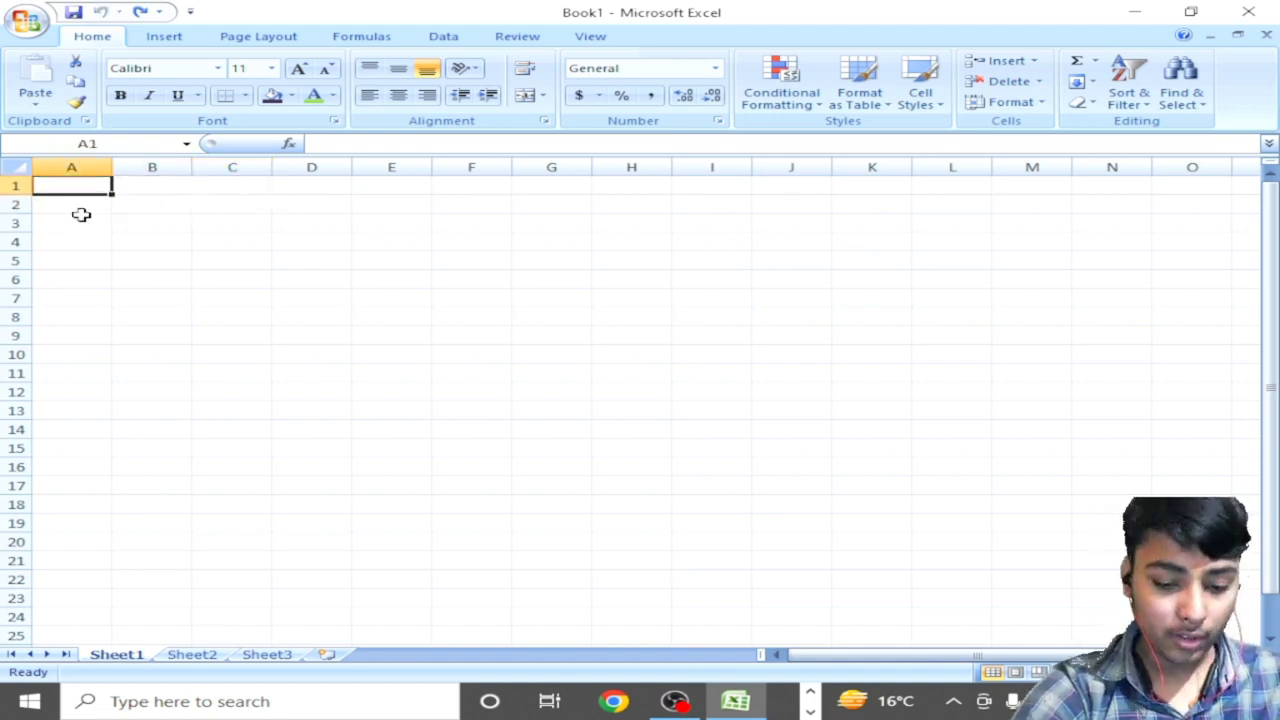
Step: Enter NAME in cell A1
key(Right)
key(Right)
key(Right)
key(Right)
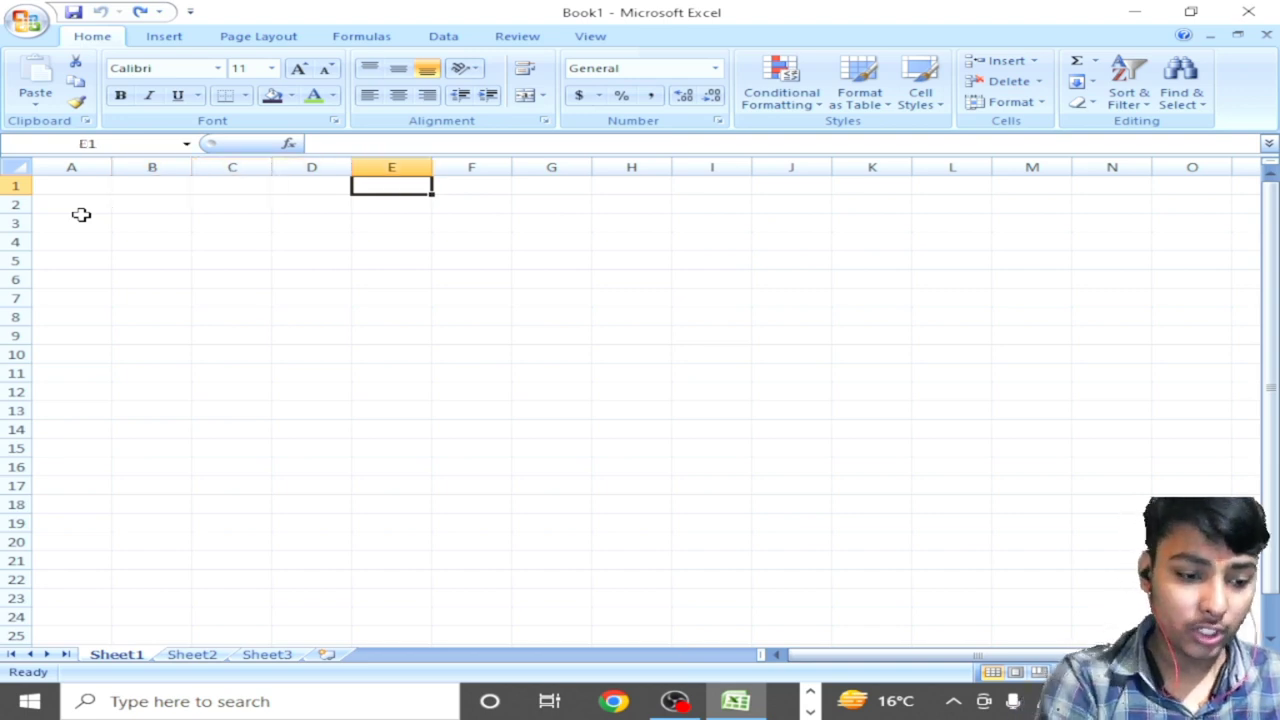
text(F)
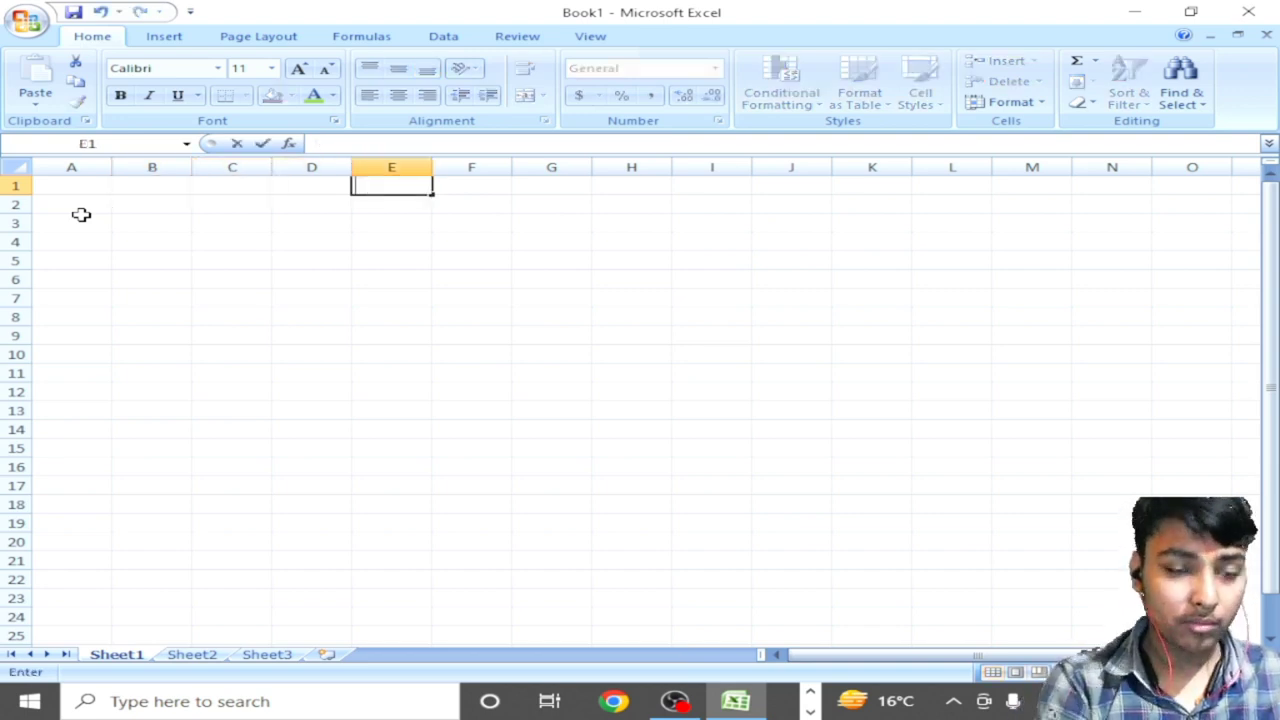
key(Left)
key(Home)
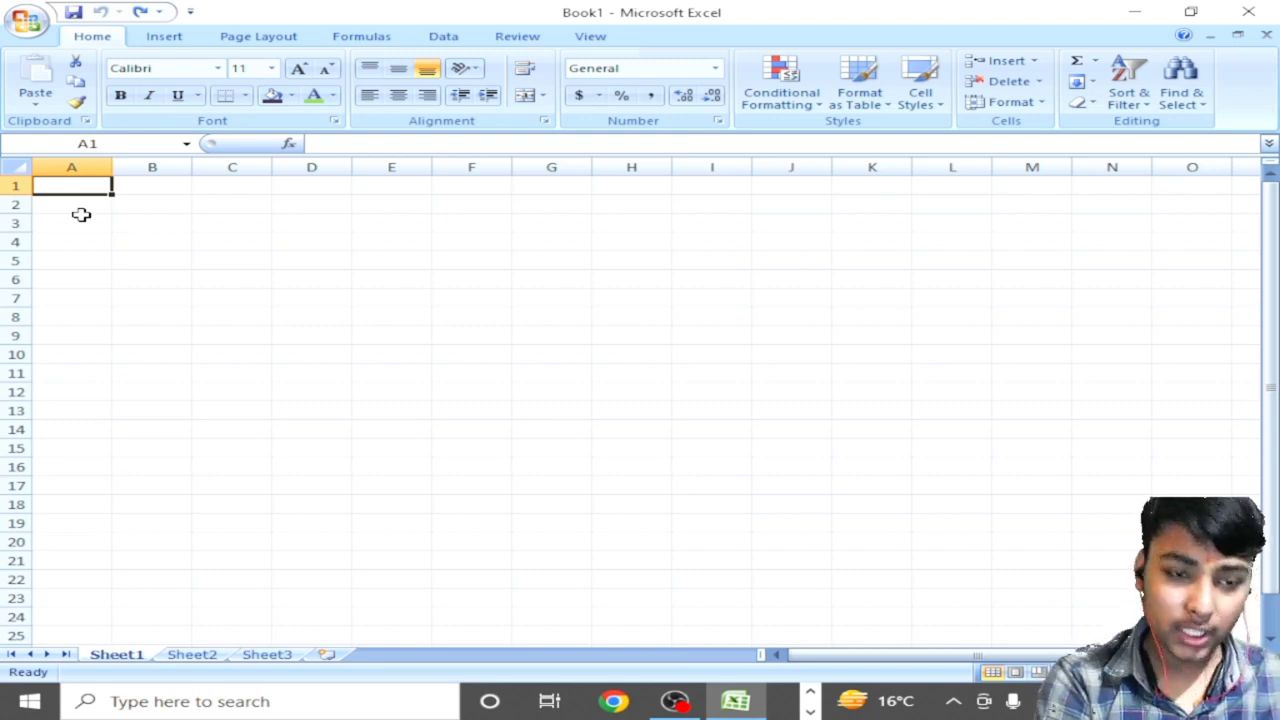
text(NAME)
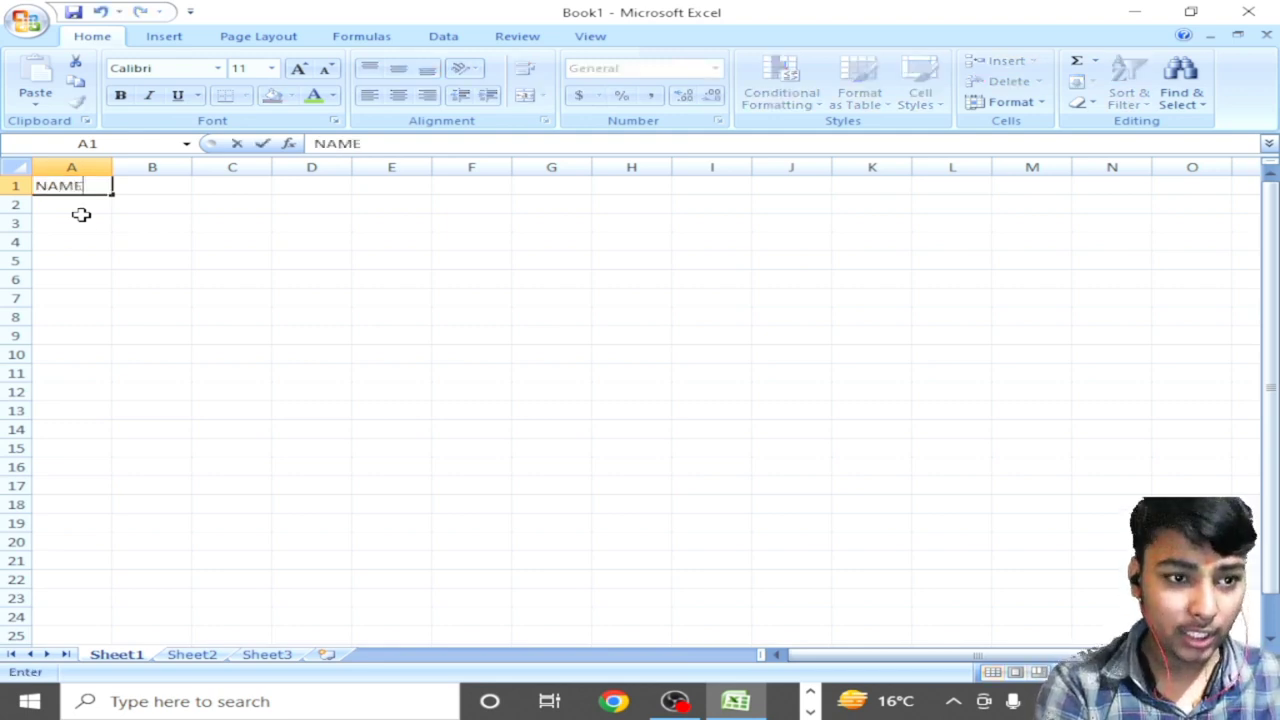
key(Tab)
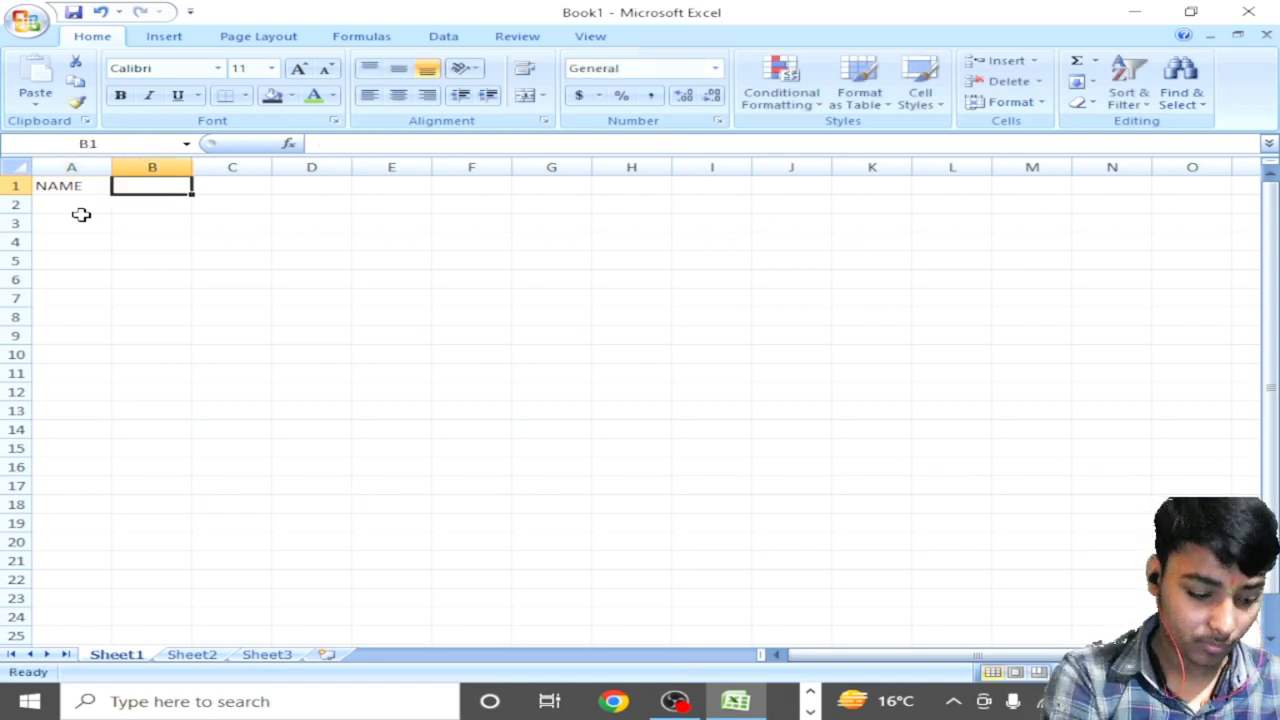
Step: Enter the day numbers 1, 2 and 3 in B1, C1 and D1
text(1)
key(Tab)
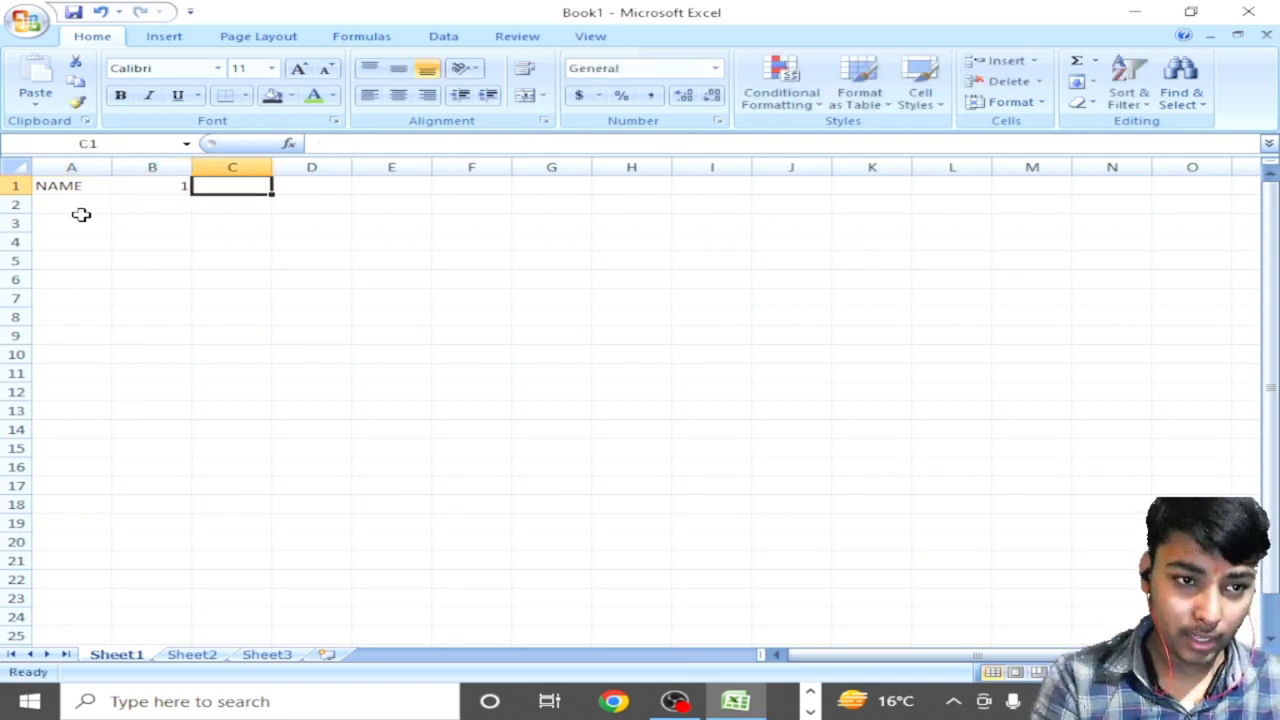
text(2)
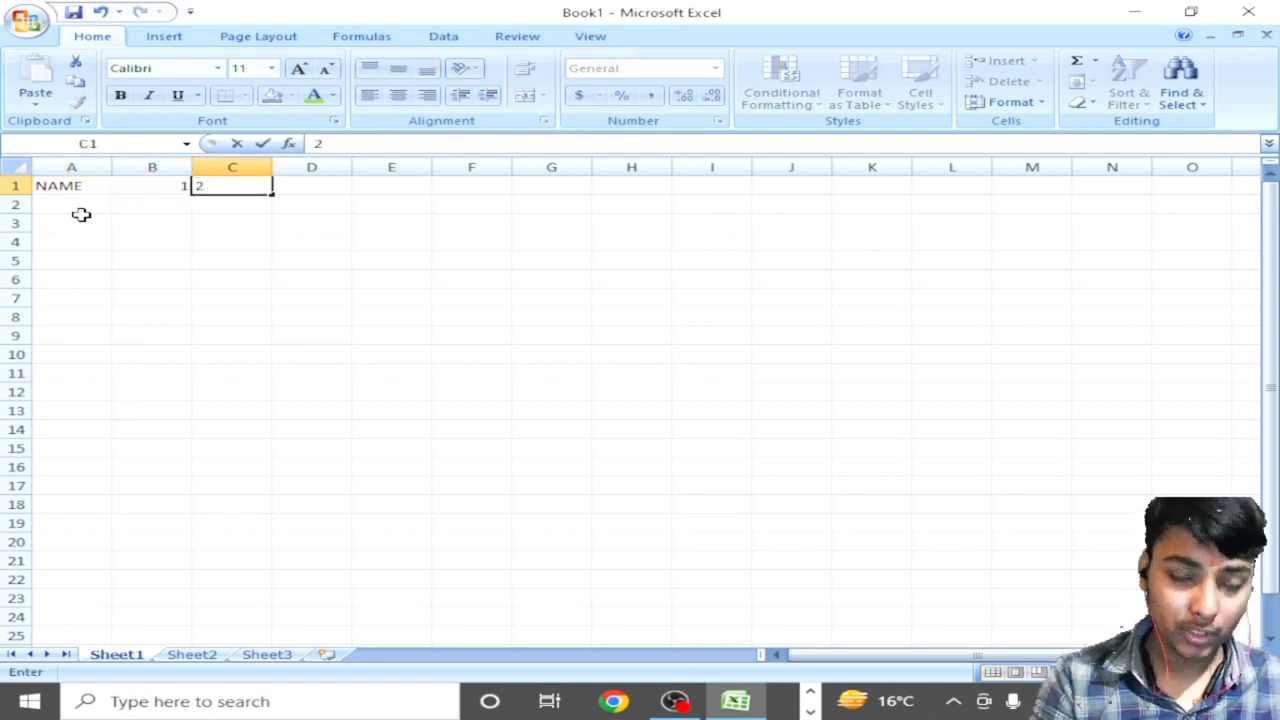
key(Tab)
text(3)
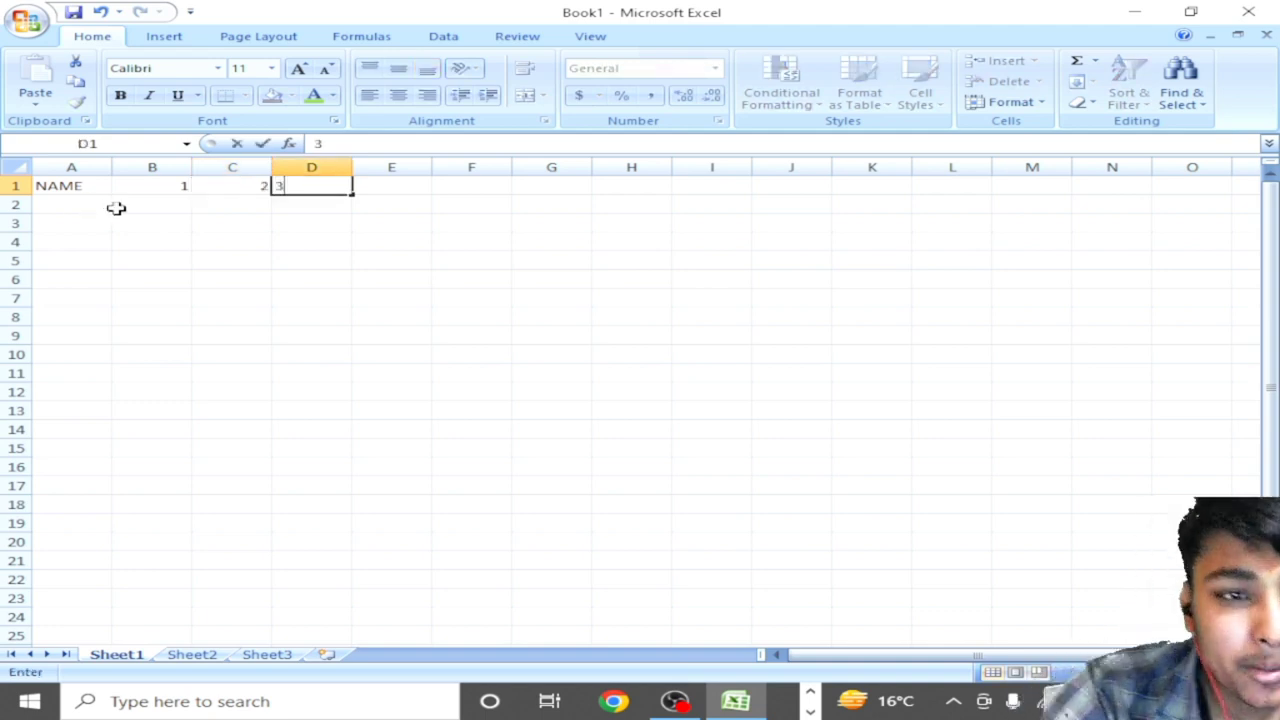
click(116, 208)
Step: Select the day numbers 1–3, then pick cell B7
drag(151, 189, 363, 260)
click(346, 189)
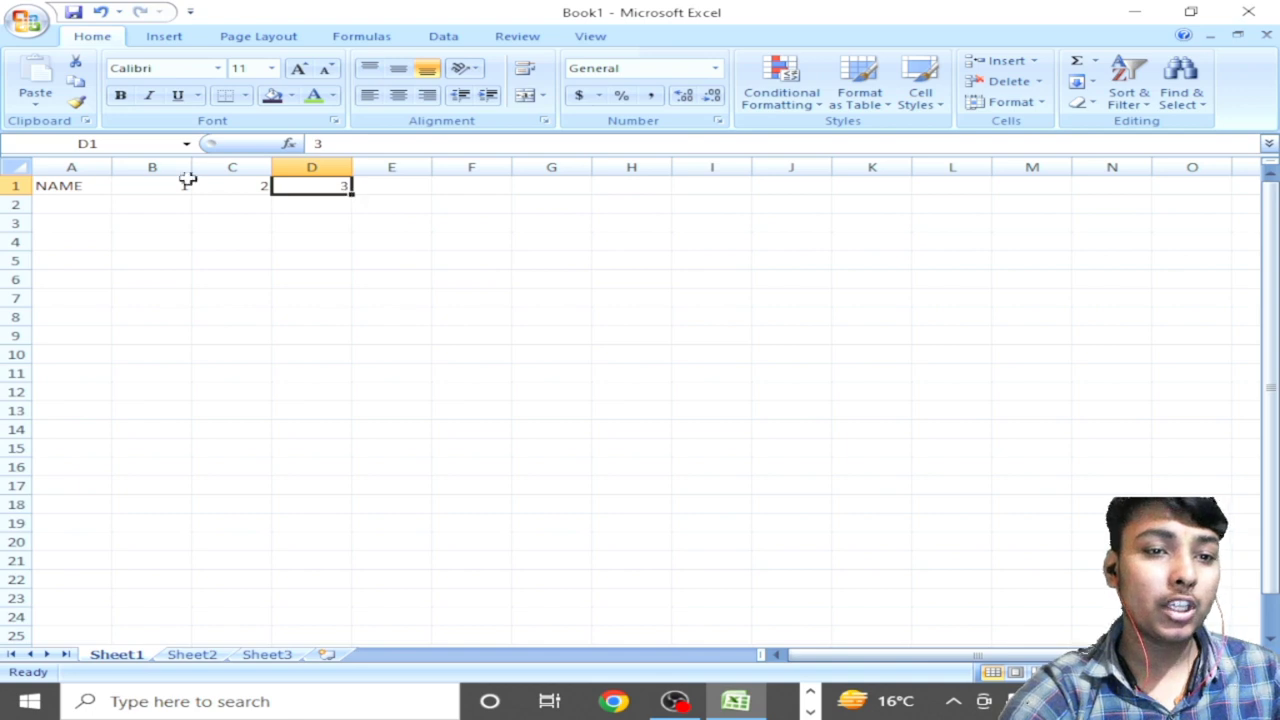
drag(154, 183, 341, 198)
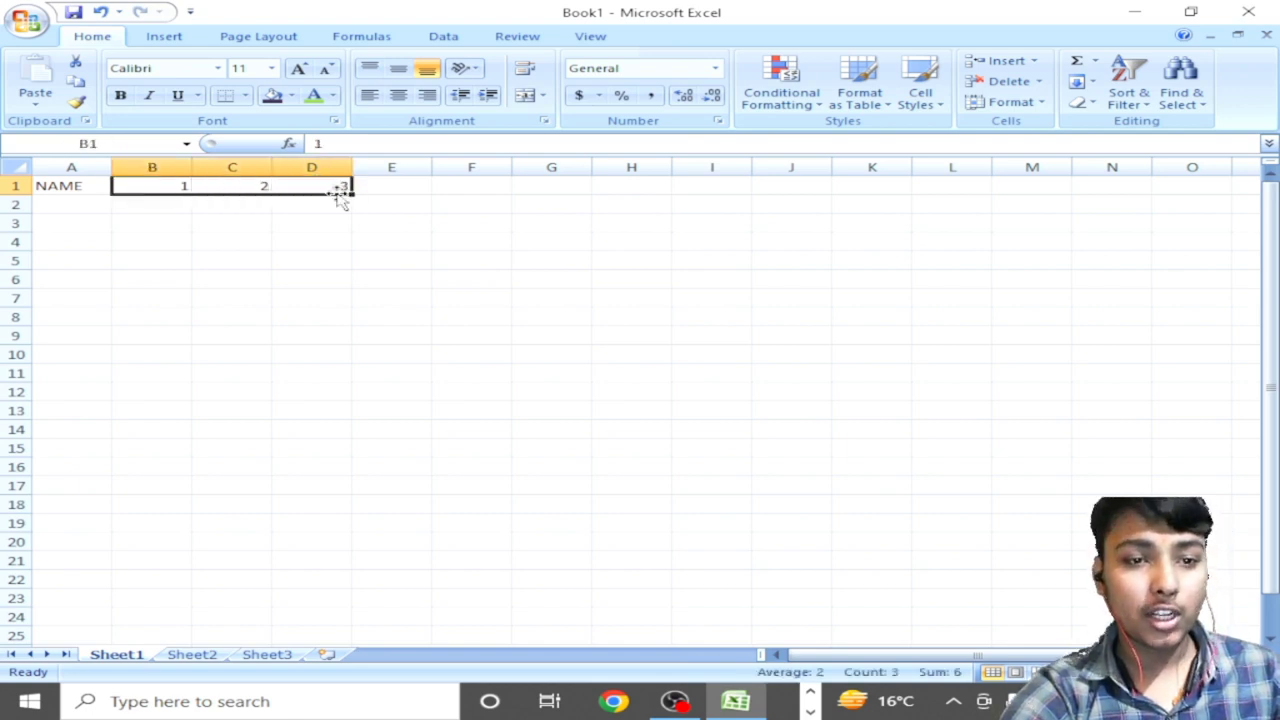
click(80, 257)
click(151, 203)
click(130, 291)
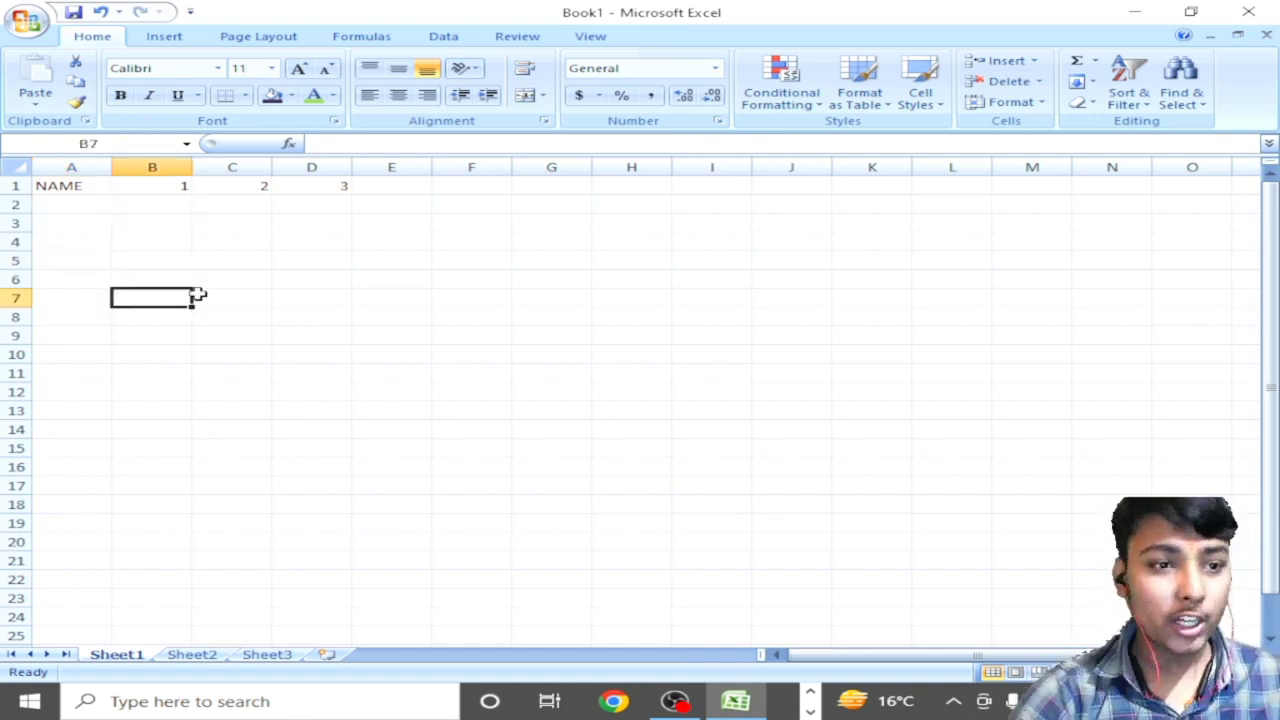
Step: Enter the numbers 1 to 10 down column B in B7:B16
text(1)
key(Return)
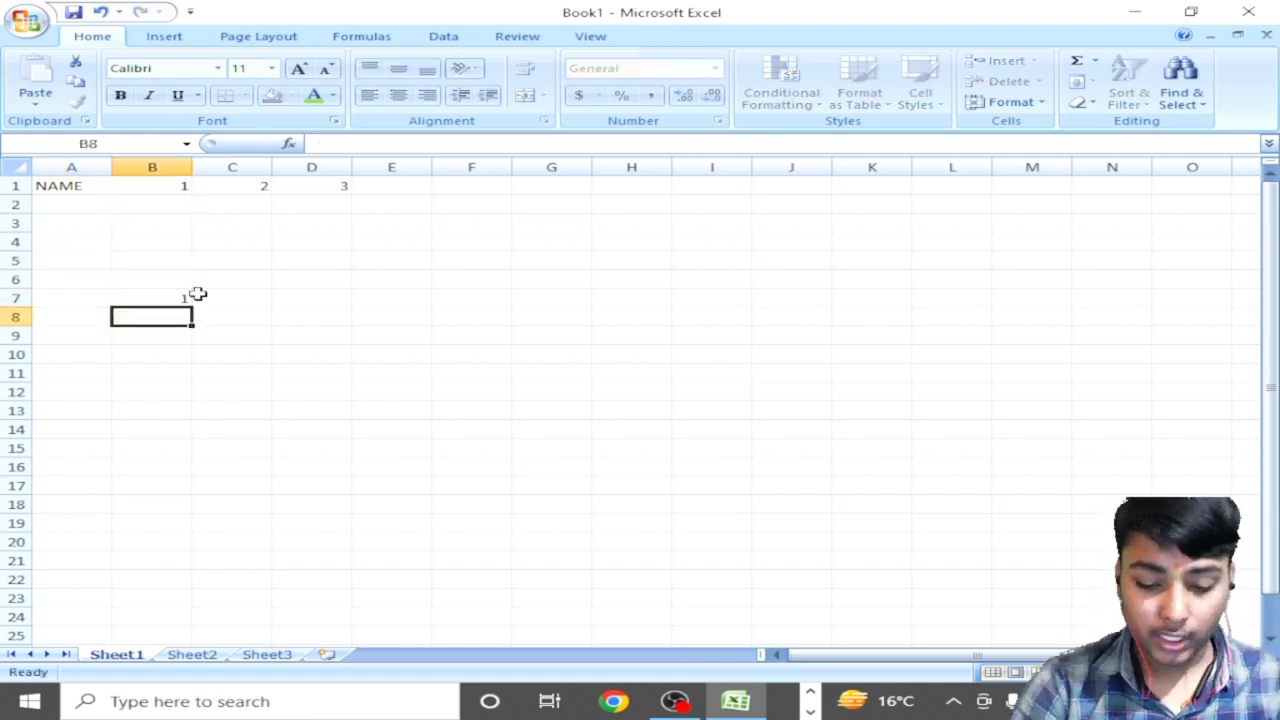
text(2)
key(Return)
text(3)
key(Return)
text(4)
key(Return)
text(5 6)
key(Return)
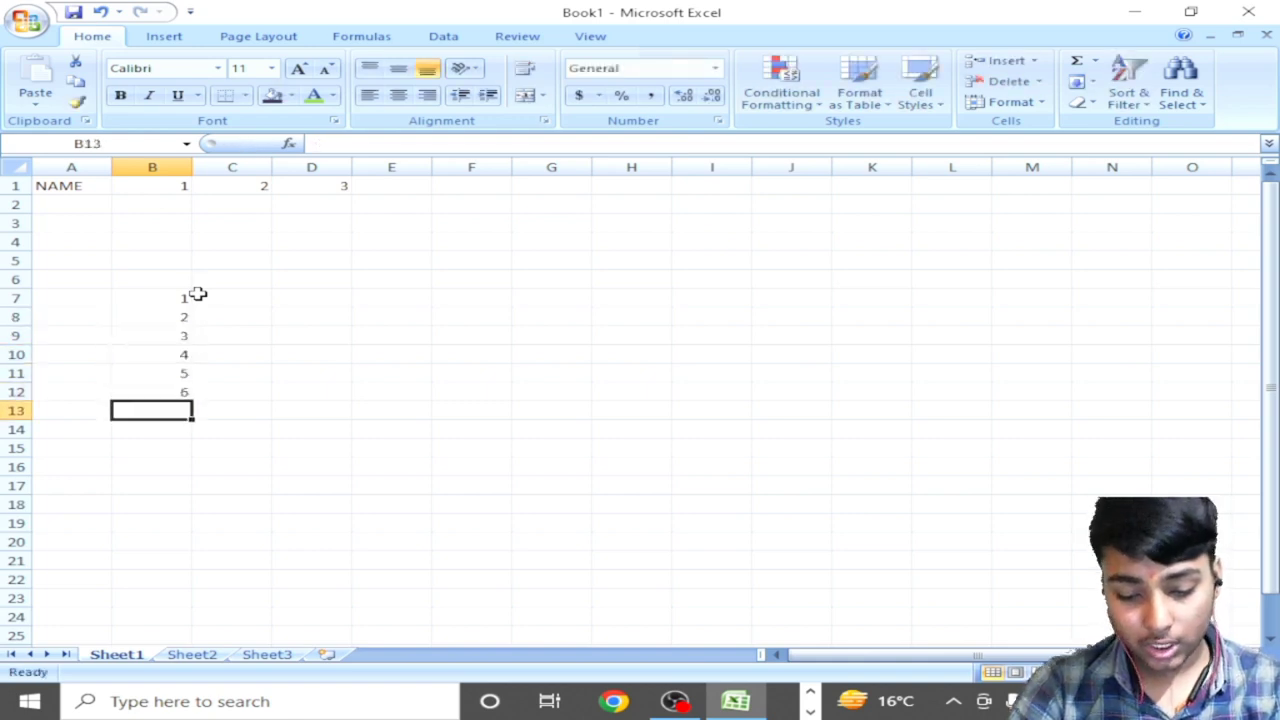
text(7)
key(Return)
text(8)
key(Return)
text(9)
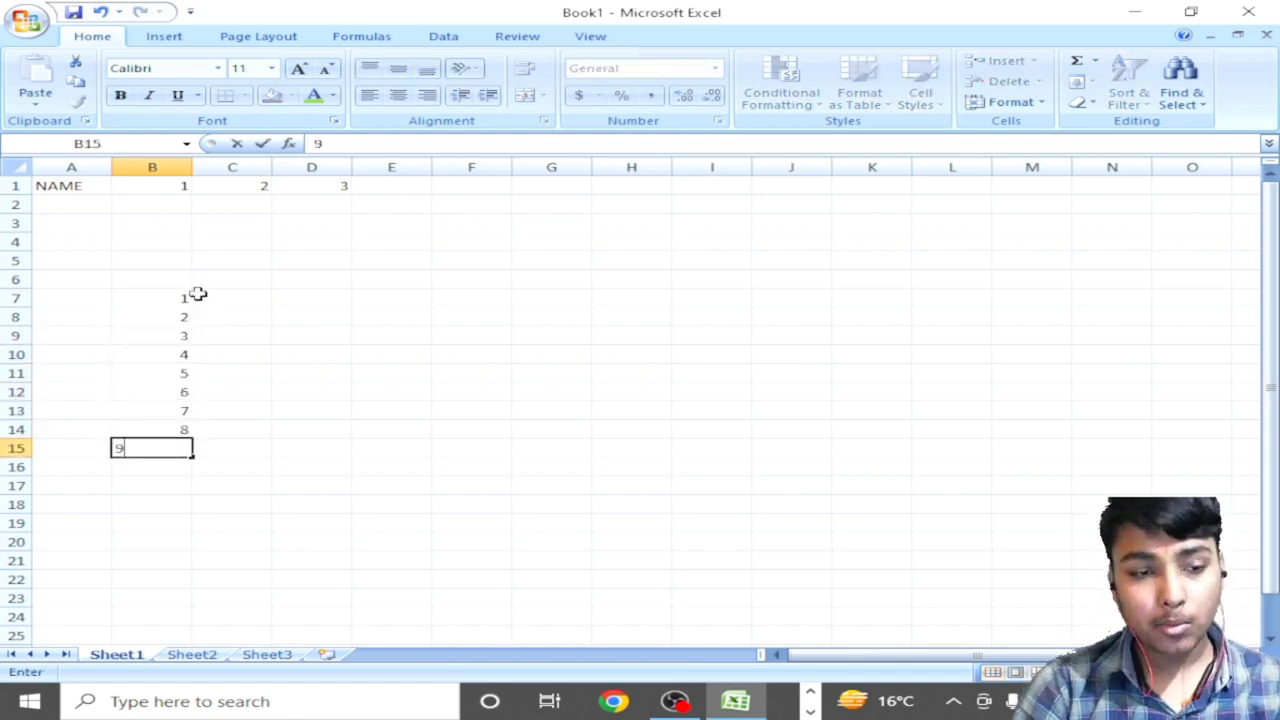
key(Right)
key(Down)
key(Left)
text(1)
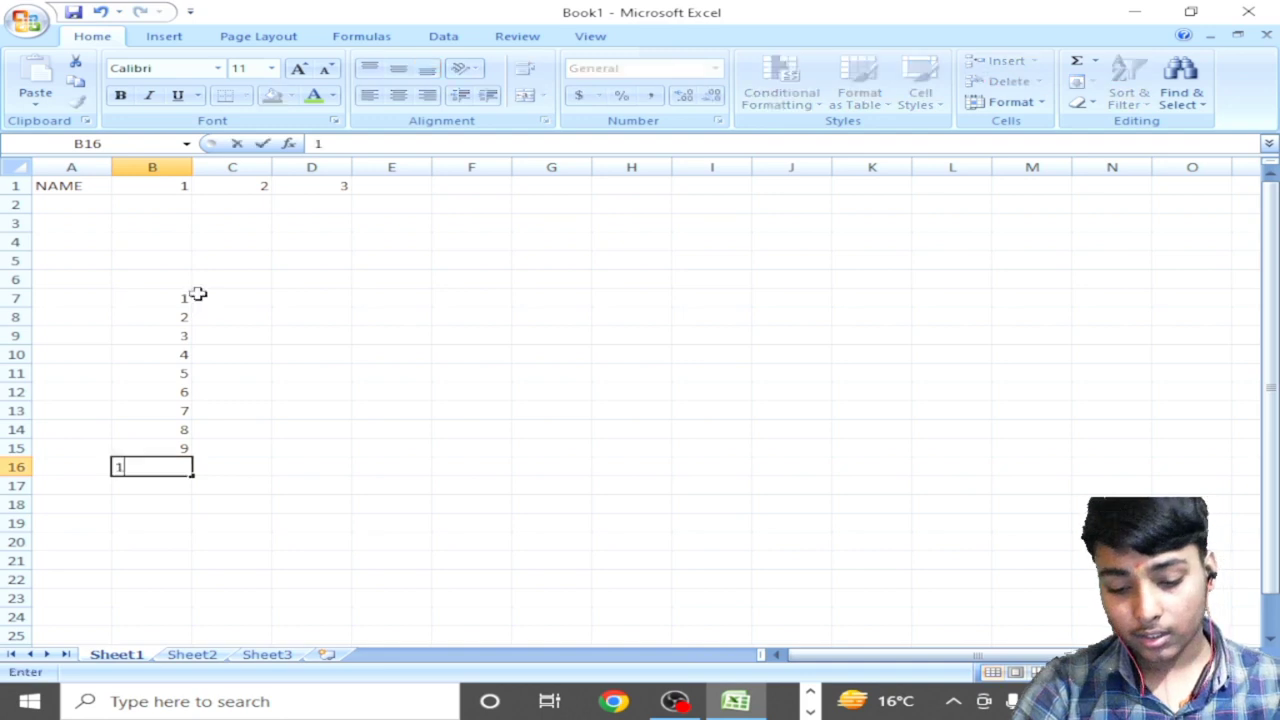
text(0)
key(Return)
key(Up)
key(Up)
key(Up)
key(Up)
key(Up)
key(Up)
key(Up)
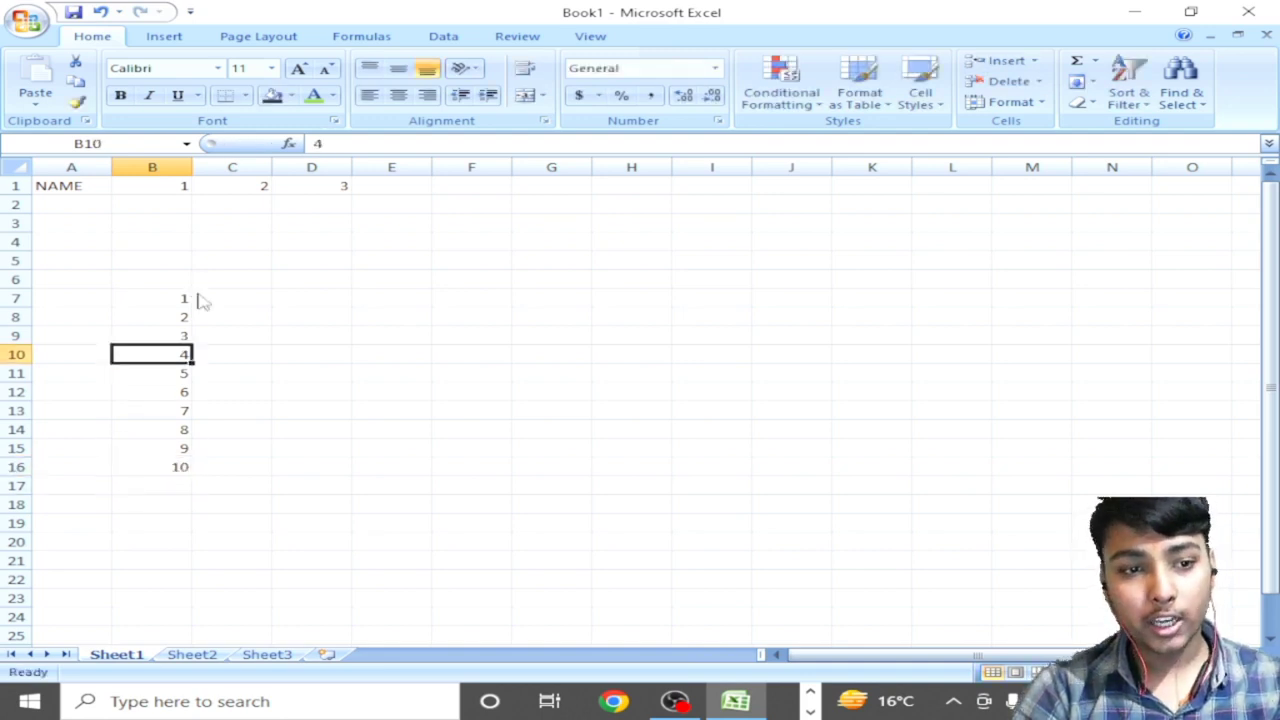
Step: Enter 11 and 12 in C7:C8, correcting the mistyped entry
key(Right)
key(Up)
key(Up)
key(Up)
text(1)
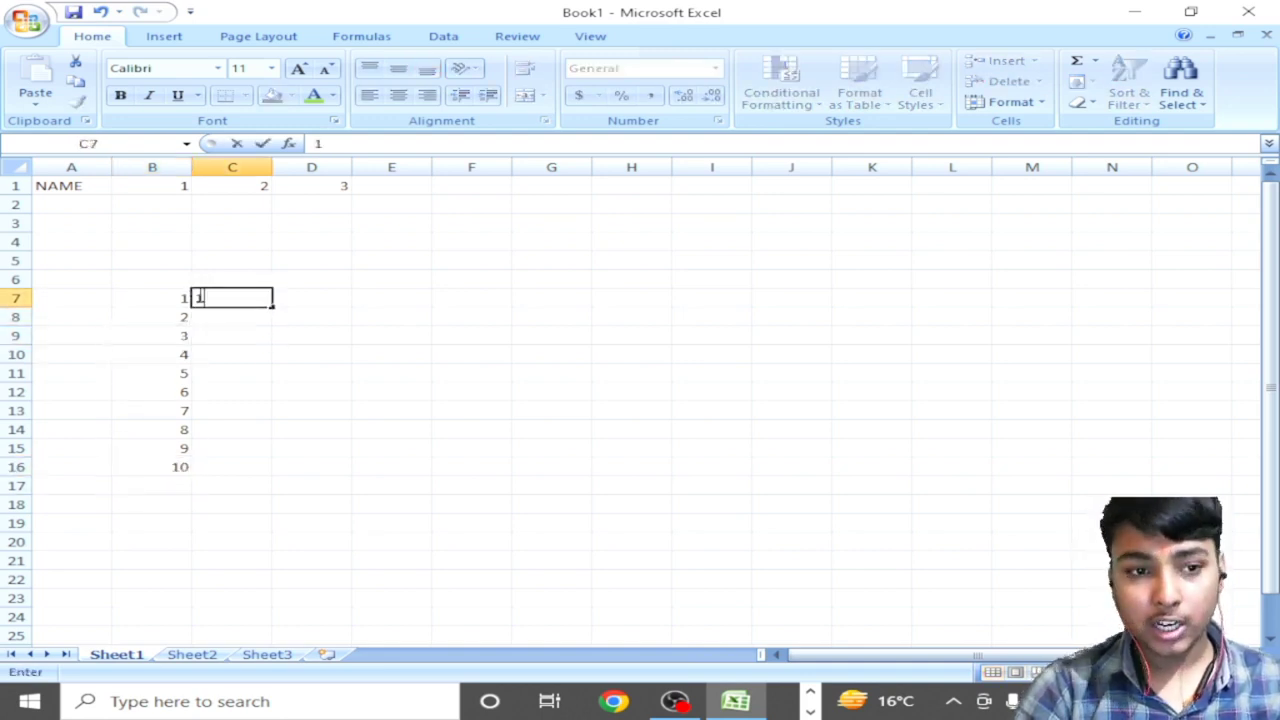
text(21)
key(Return)
text(121)
key(Return)
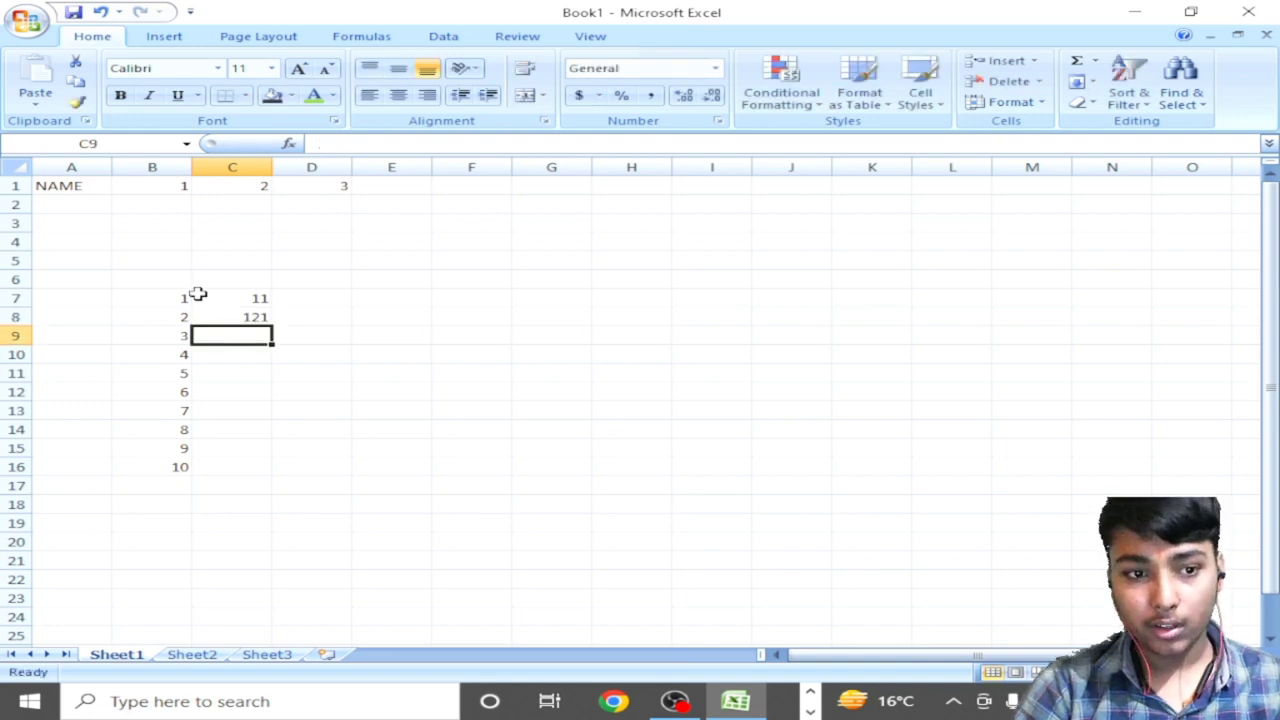
key(Up)
text(12)
key(Return)
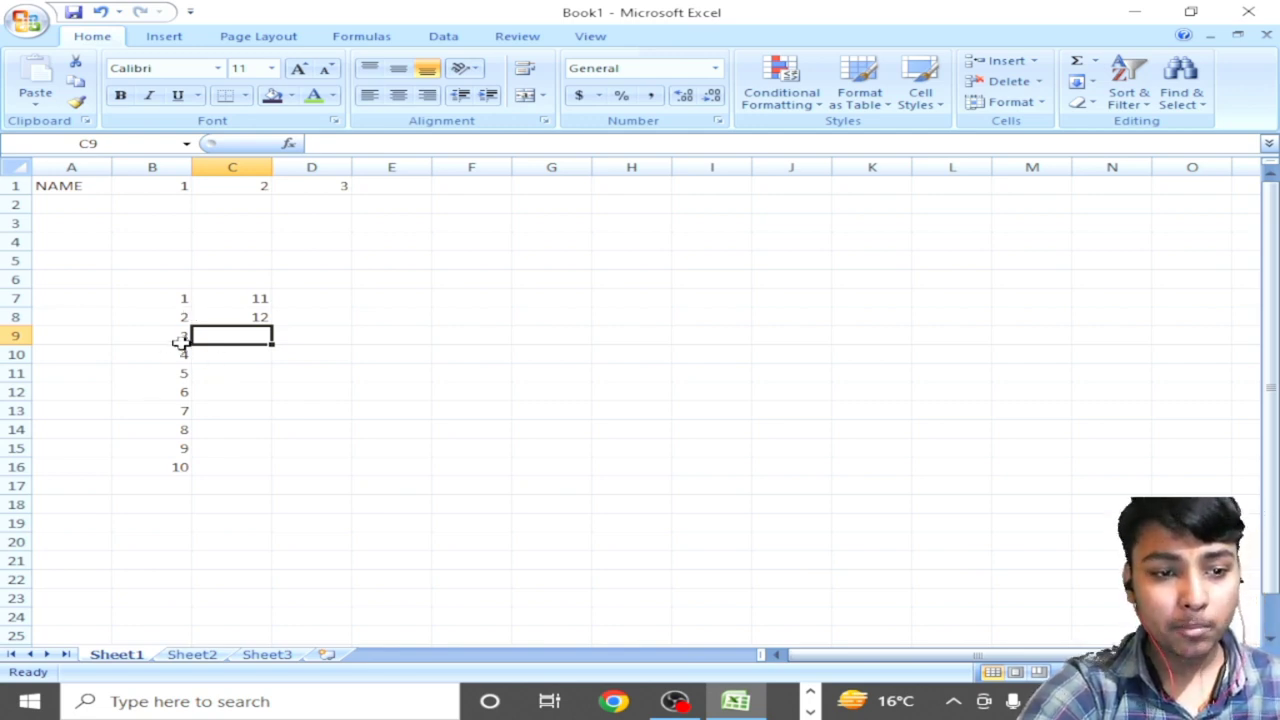
Step: Clear 3–10 from column B, then AutoFill 1, 2 and 11, 12 down to get 1–20 in B7:C16
drag(180, 340, 171, 463)
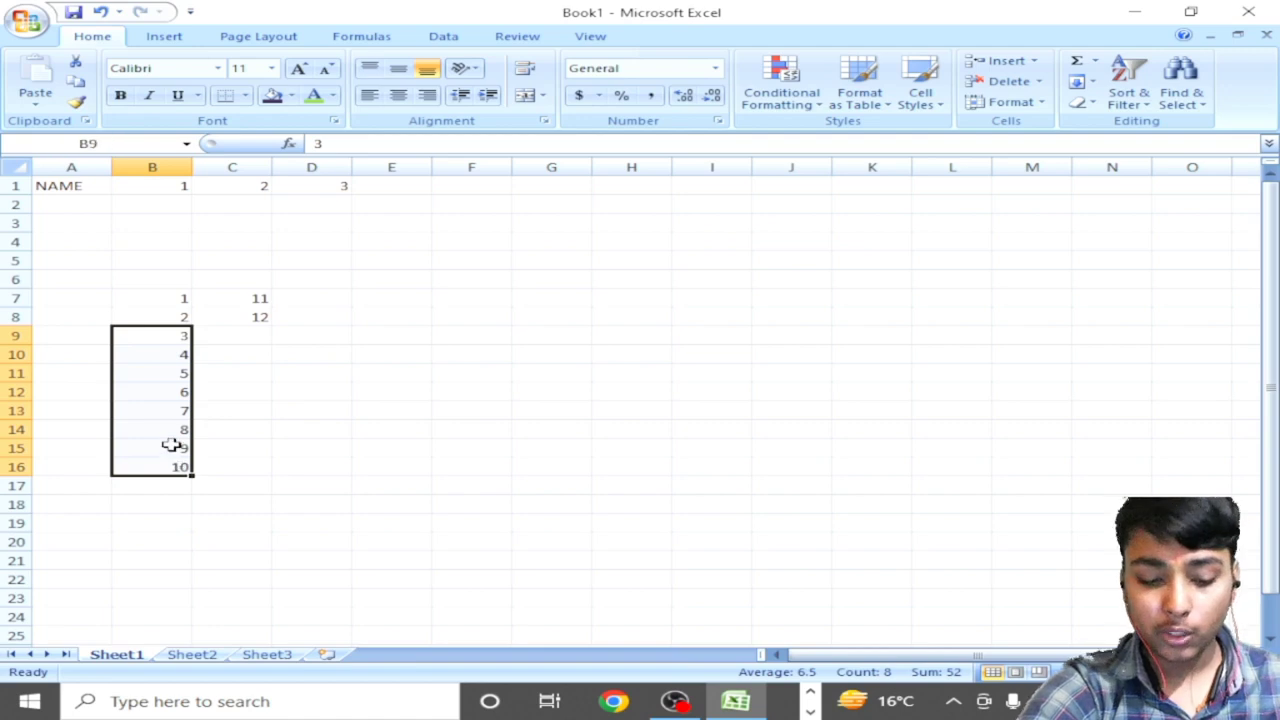
key(Delete)
click(230, 390)
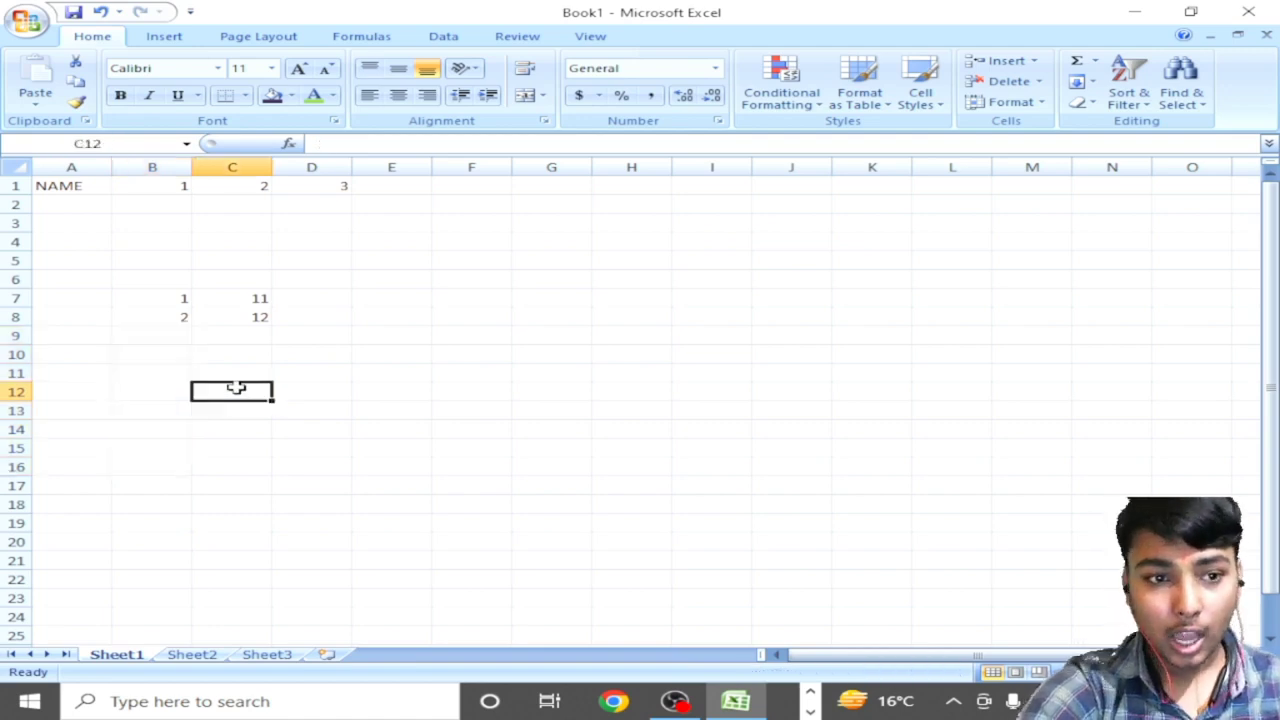
click(182, 295)
drag(188, 297, 232, 320)
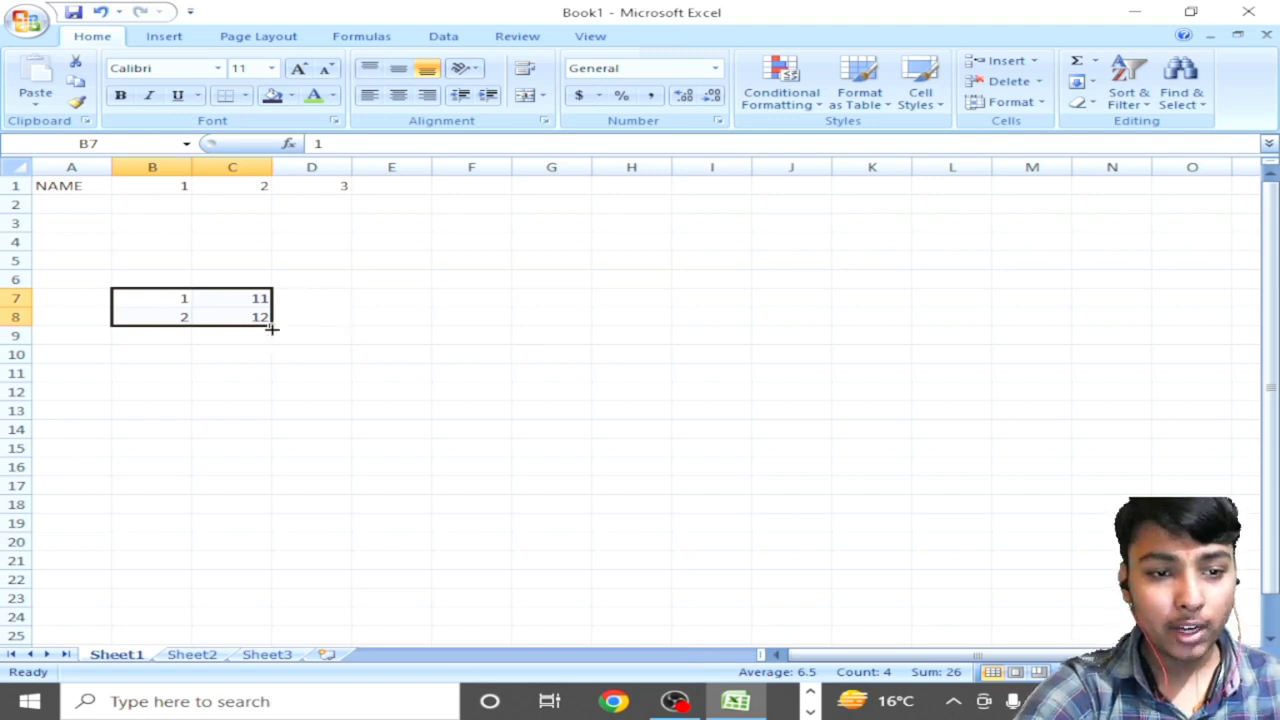
drag(272, 325, 279, 470)
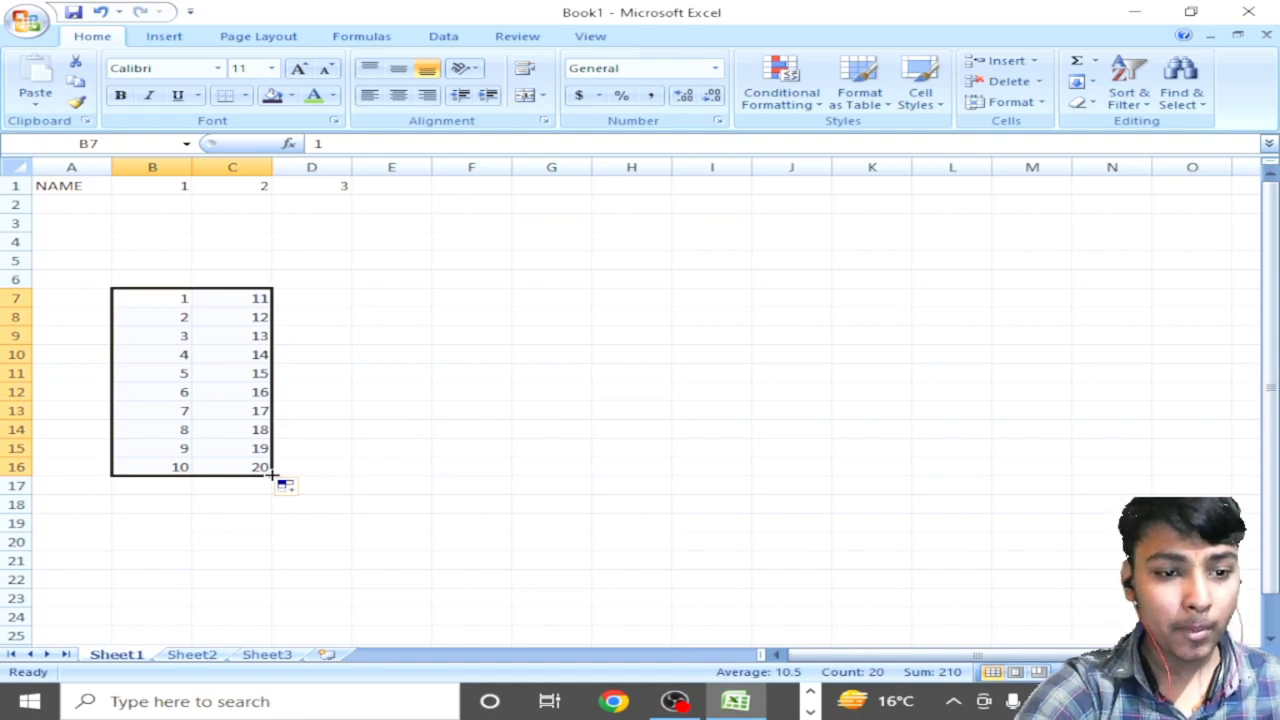
Step: AutoFill the 1–20 block across to column L, then undo that fill
drag(271, 476, 1000, 477)
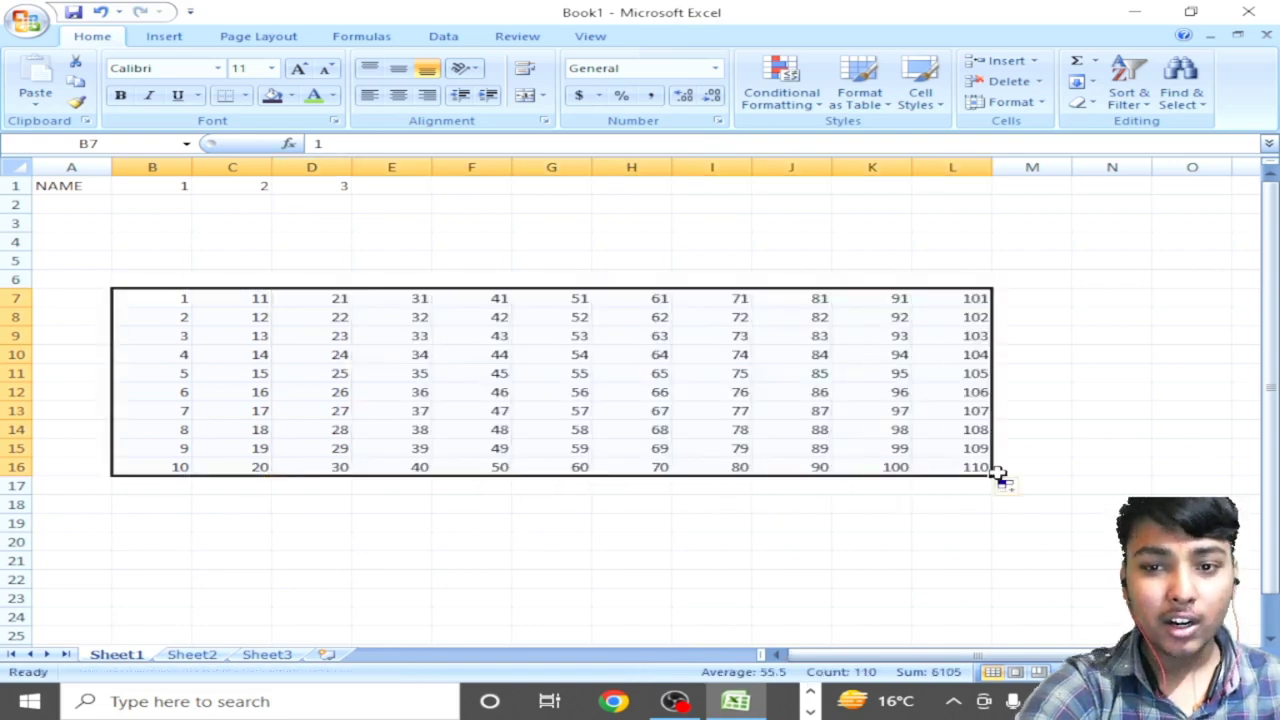
click(1005, 462)
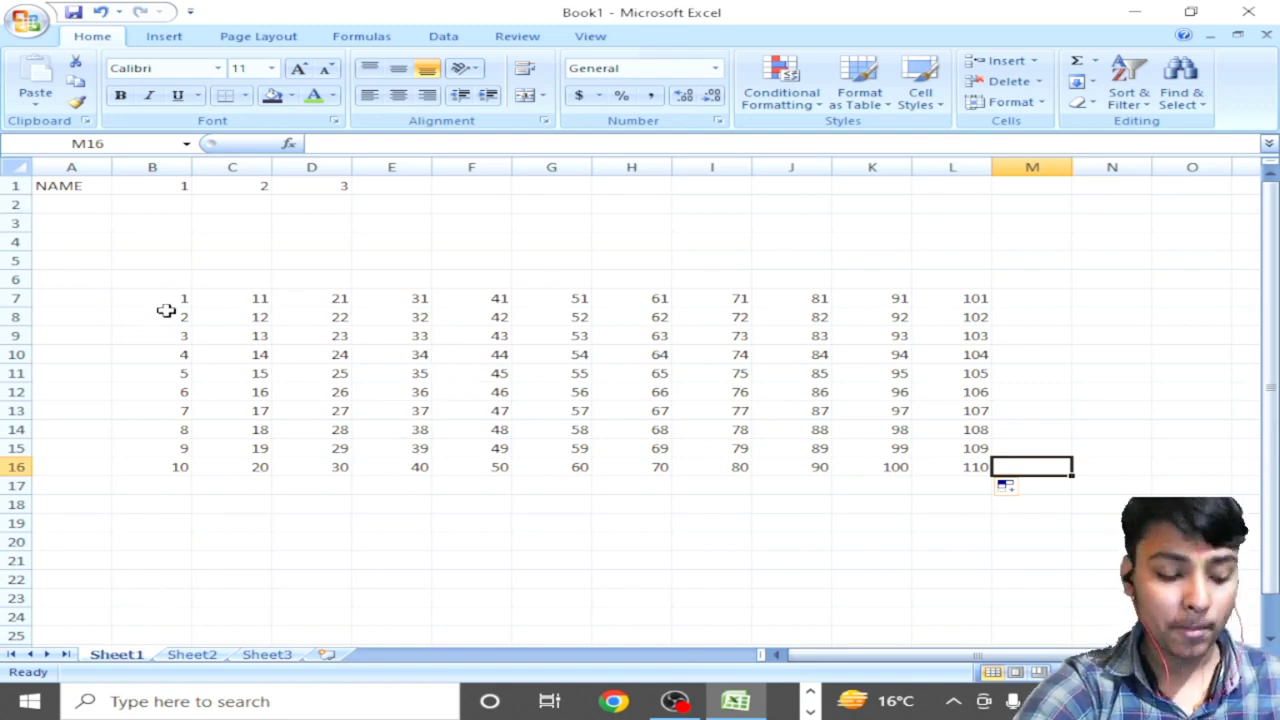
key(ctrl+z)
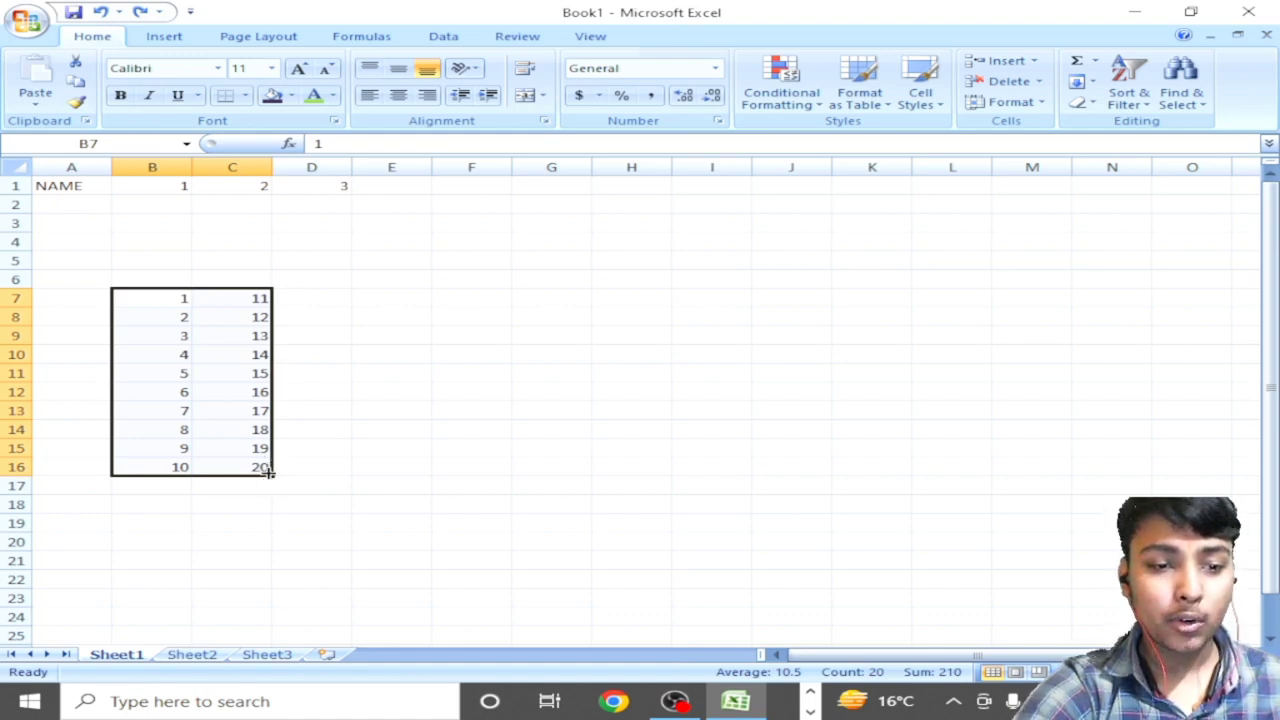
Step: Type sample names AD in A22 and ADAR in A19
click(269, 474)
click(269, 474)
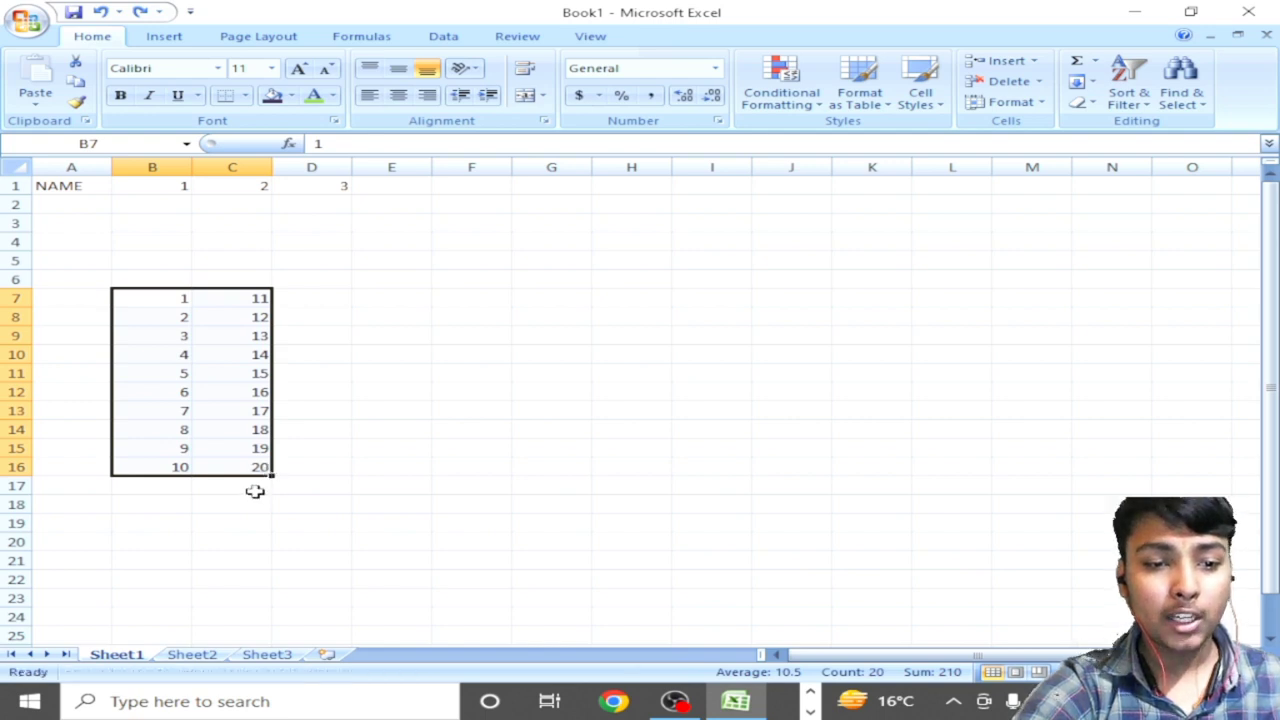
click(229, 489)
click(173, 492)
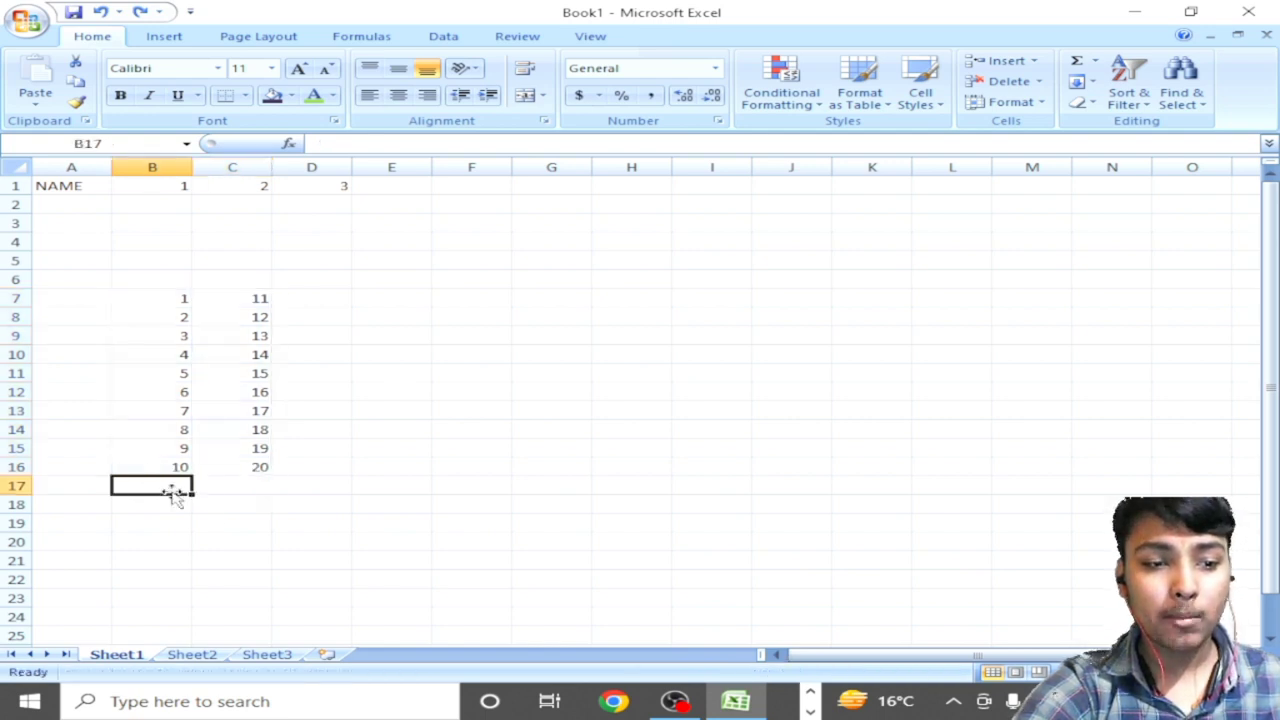
click(57, 580)
text(AD)
click(75, 518)
text(ADA)
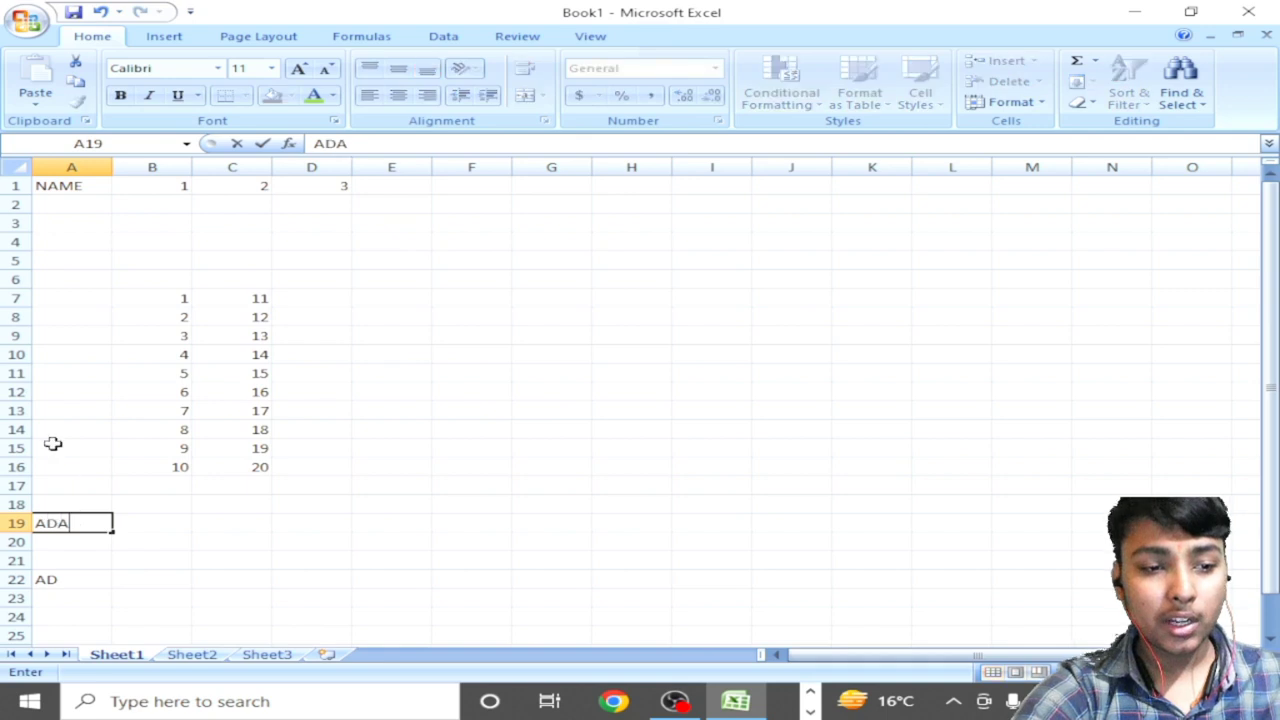
text(R)
click(49, 442)
Step: Clear 16–20 from column C and refill C12:C16 by AutoFill from 11–15
click(204, 452)
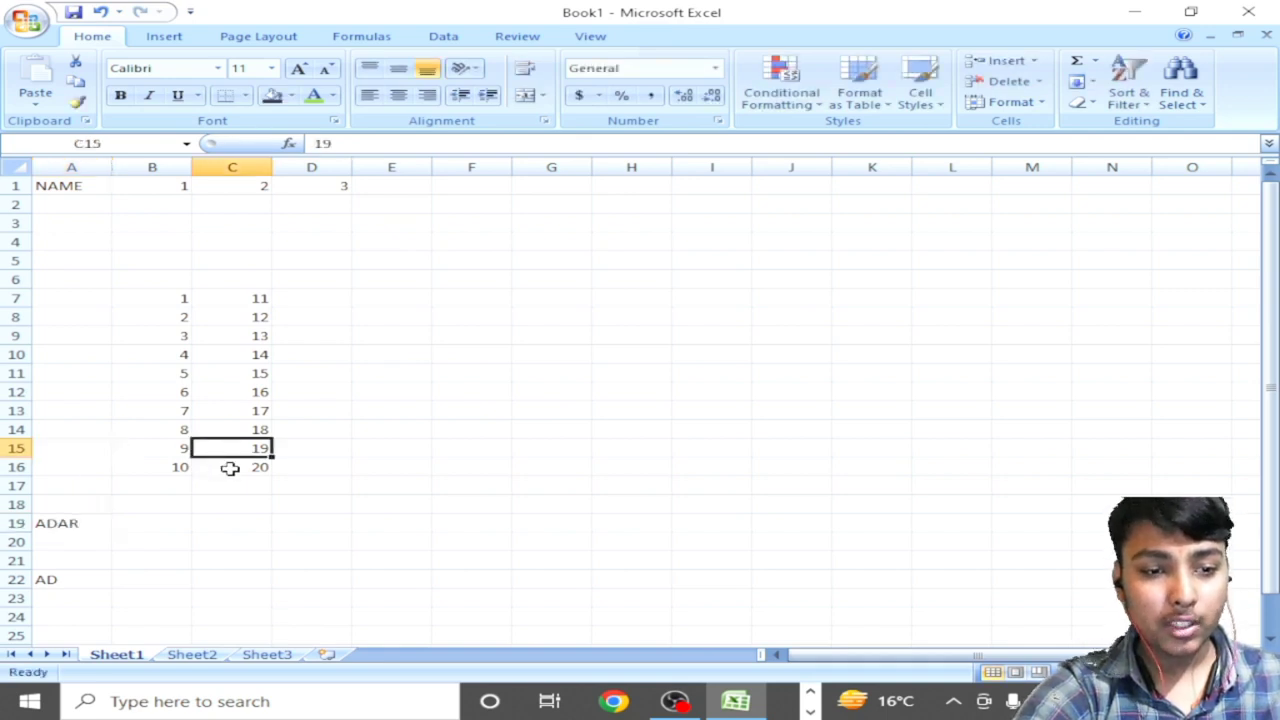
click(230, 467)
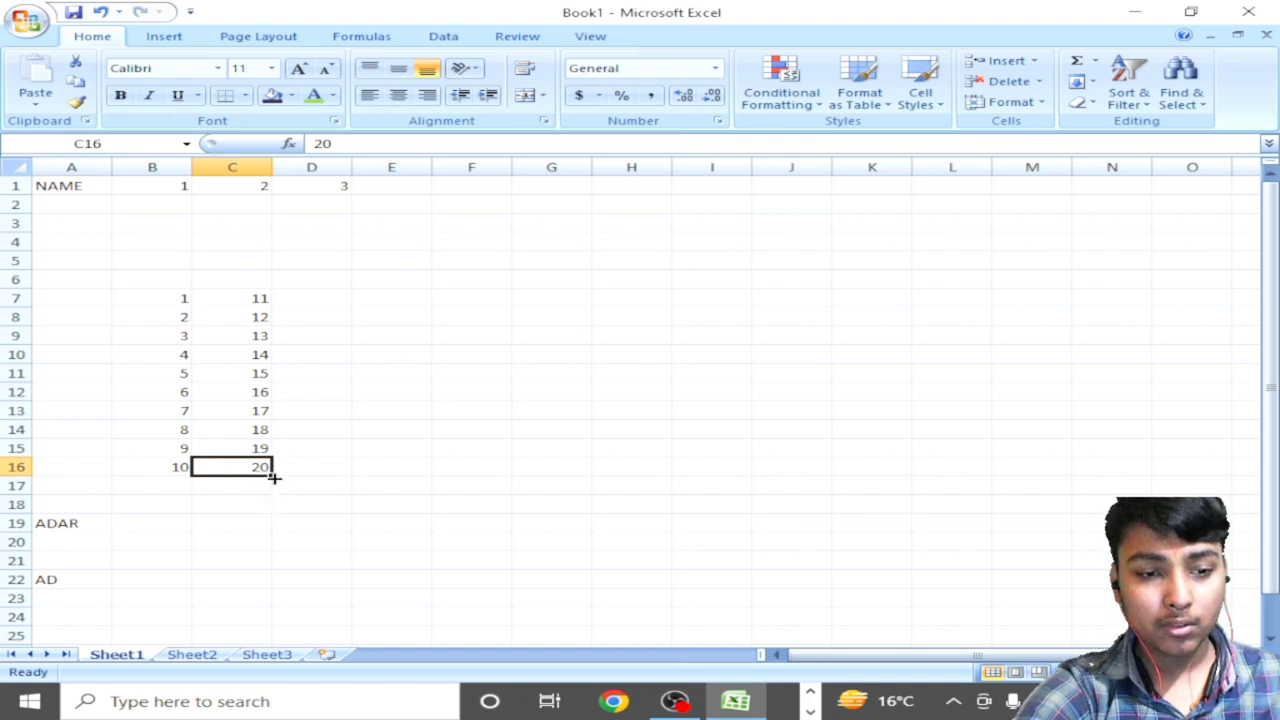
click(220, 380)
click(250, 429)
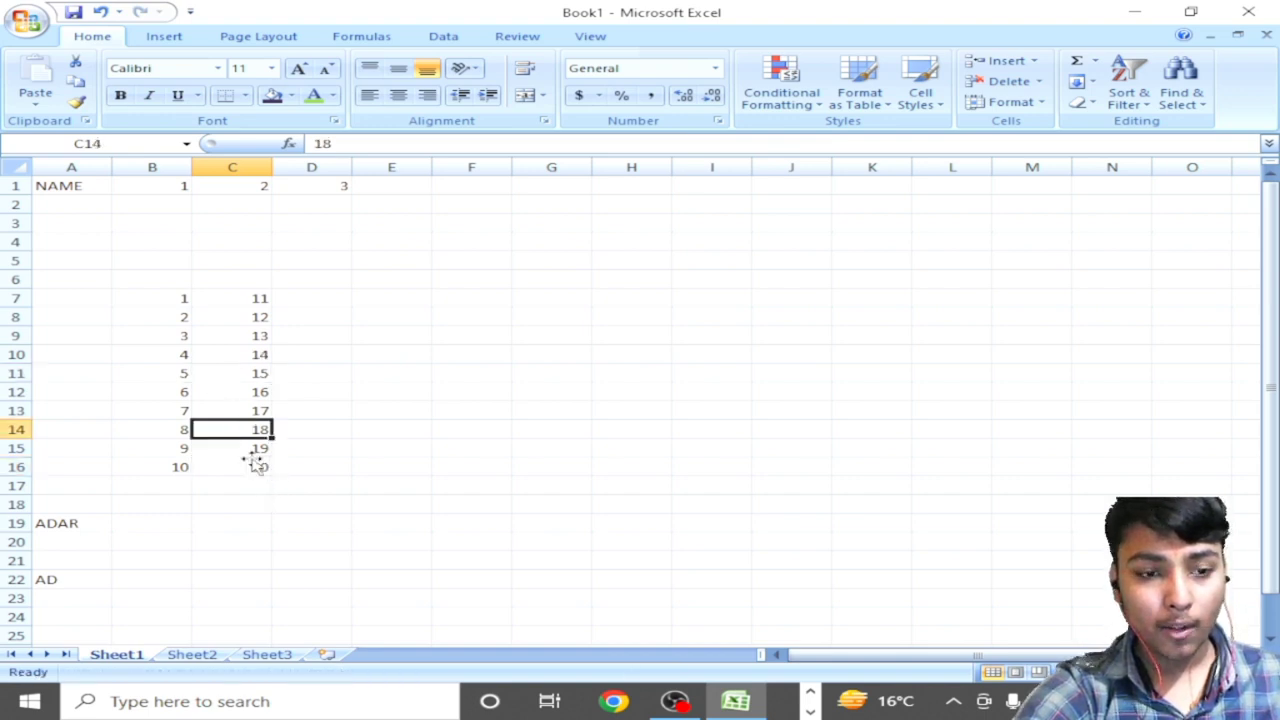
drag(254, 466, 226, 386)
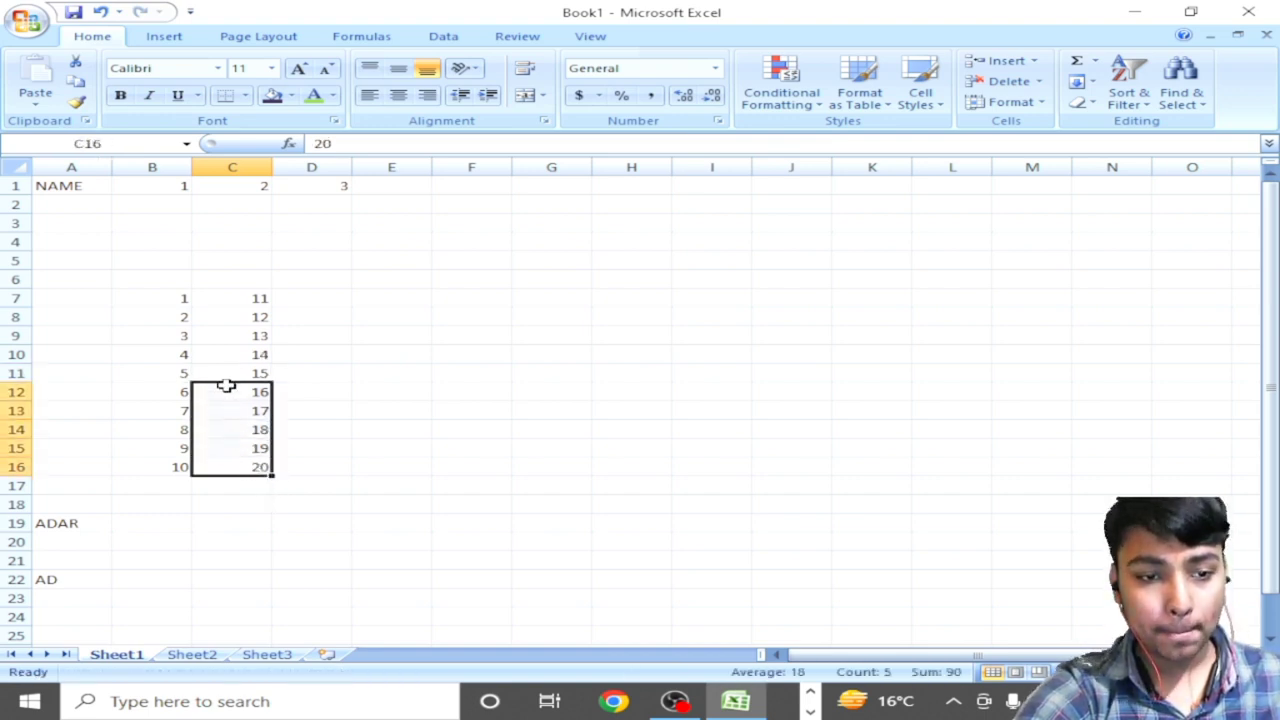
key(Delete)
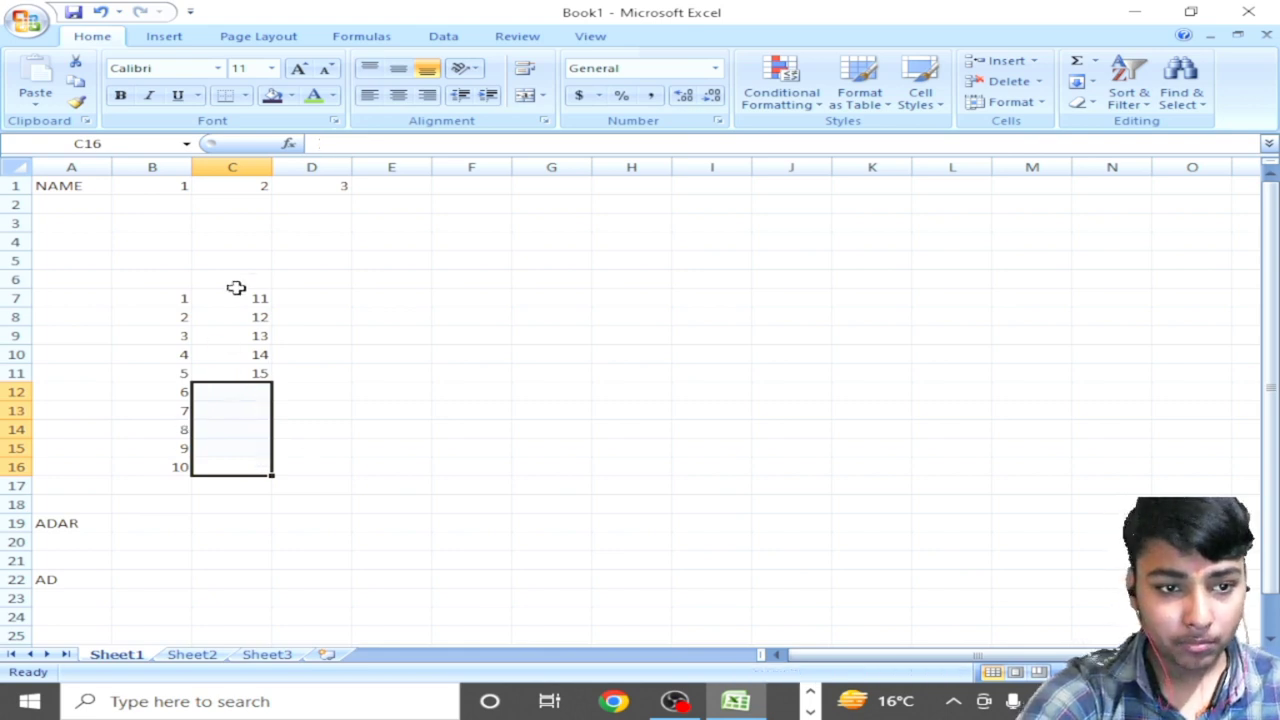
drag(243, 297, 254, 374)
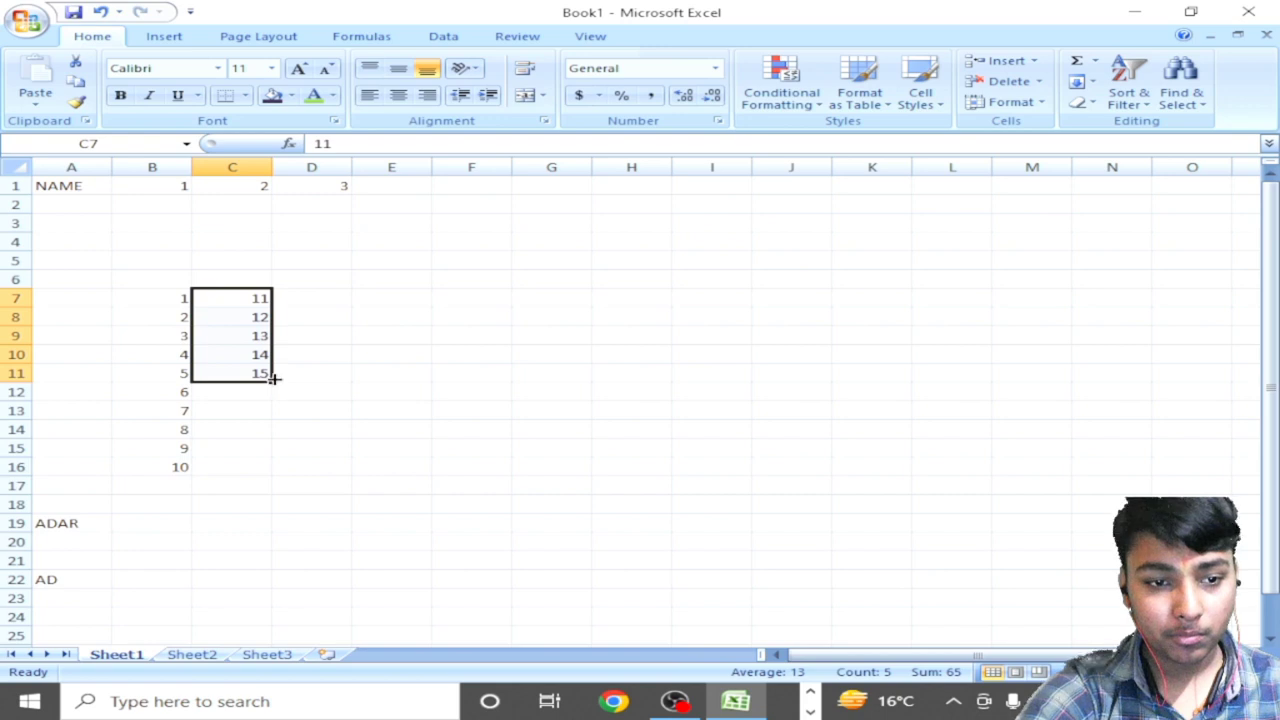
drag(271, 378, 283, 478)
click(393, 293)
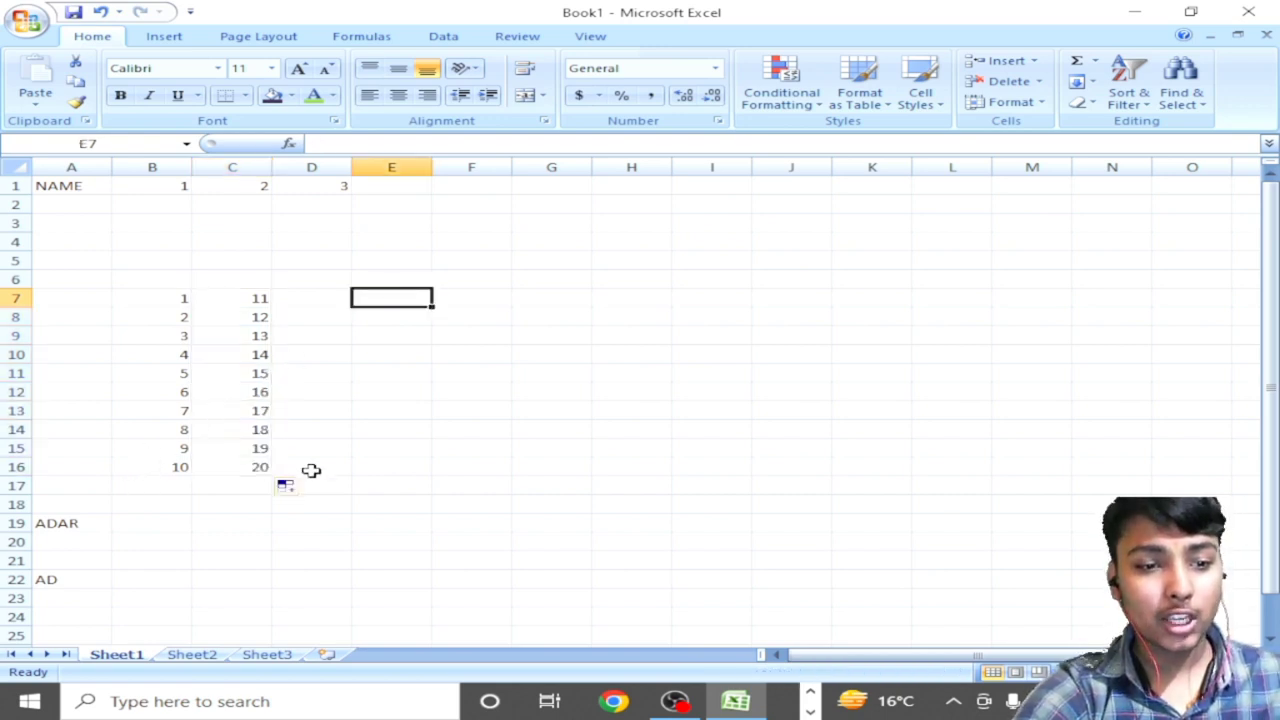
Step: Undo repeatedly until only NAME and days 1, 2, 3 remain in row 1
key(ctrl+z)
key(ctrl+z)
key(ctrl+z)
key(ctrl+z)
key(ctrl+z)
key(ctrl+z)
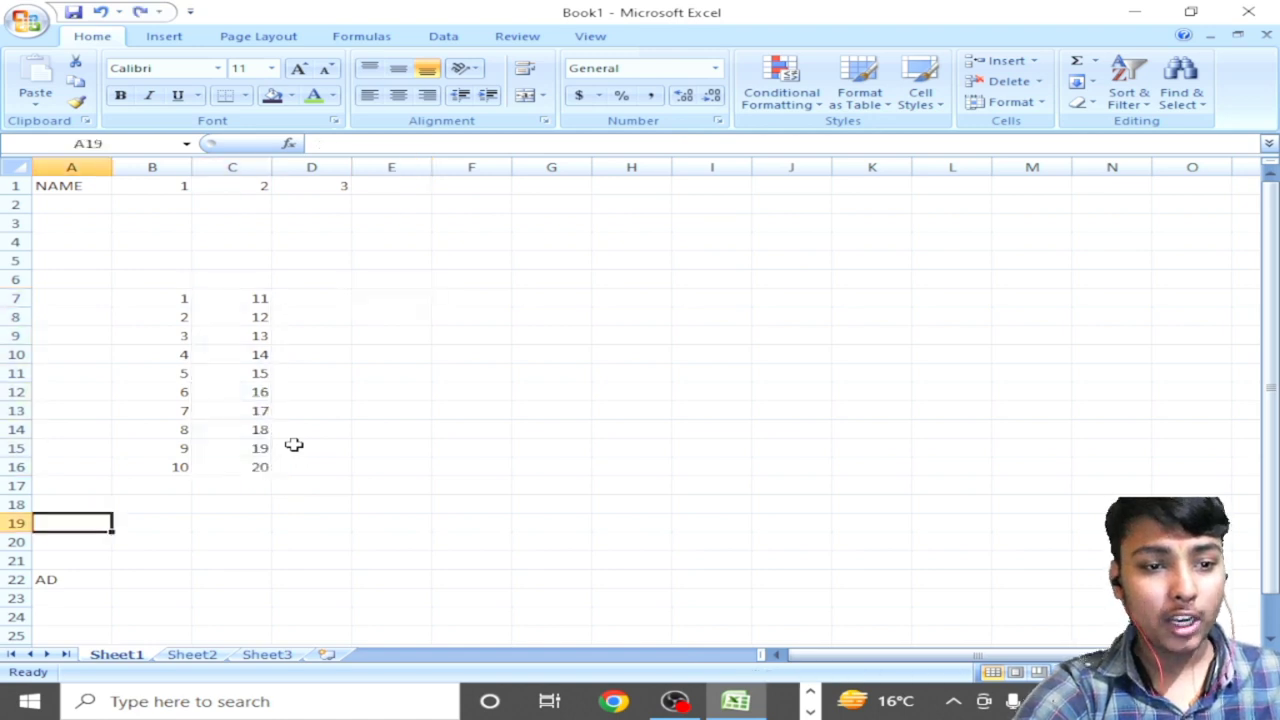
key(ctrl+z)
key(ctrl+z)
key(ctrl+z)
key(ctrl+z)
key(ctrl+z)
key(ctrl+z)
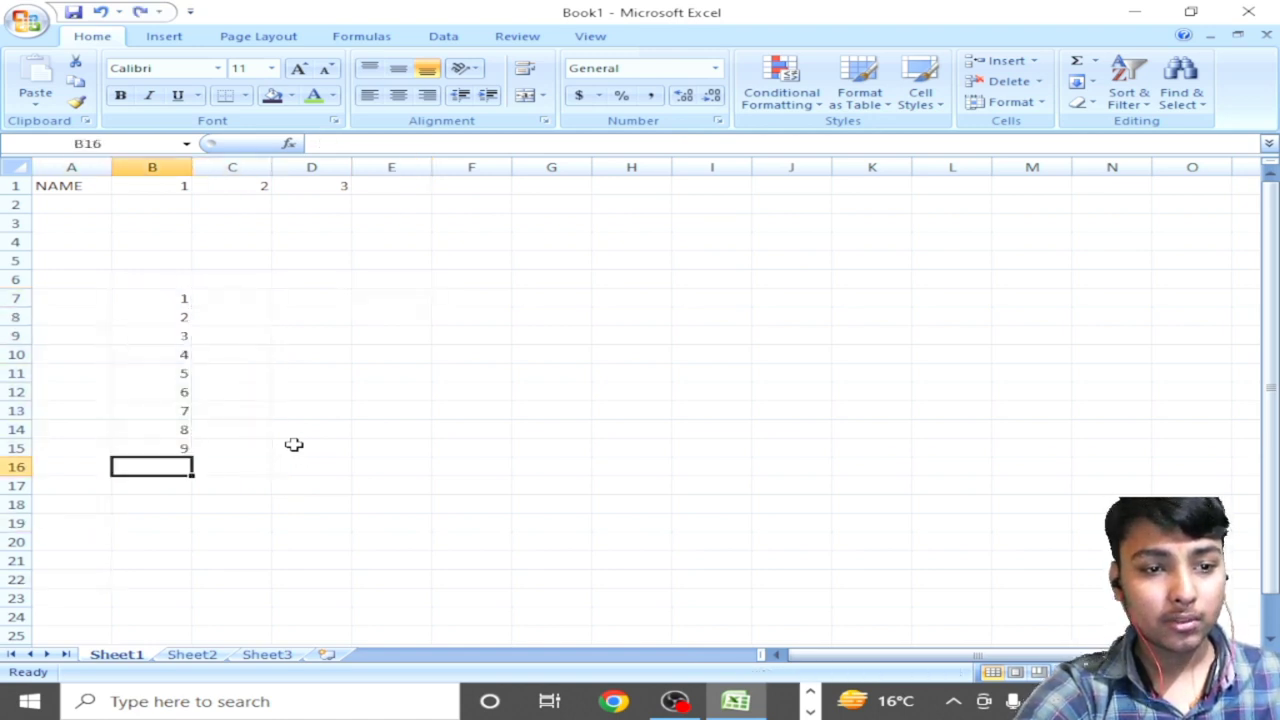
key(ctrl+z)
key(ctrl+z)
key(ctrl+z)
key(ctrl+z)
key(ctrl+z)
key(ctrl+z)
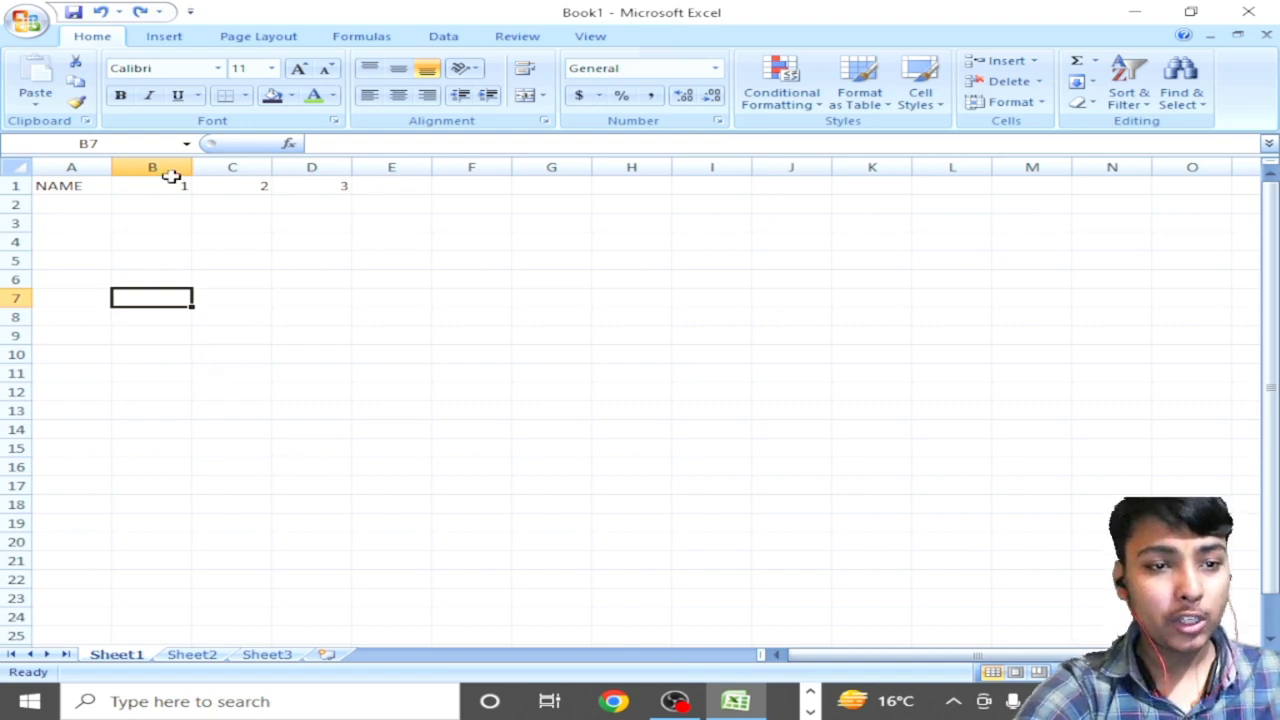
Step: AutoFill days 1, 2, 3 from B1:D1 across to 31 in AF1, then select B1:AF1
drag(171, 186, 343, 184)
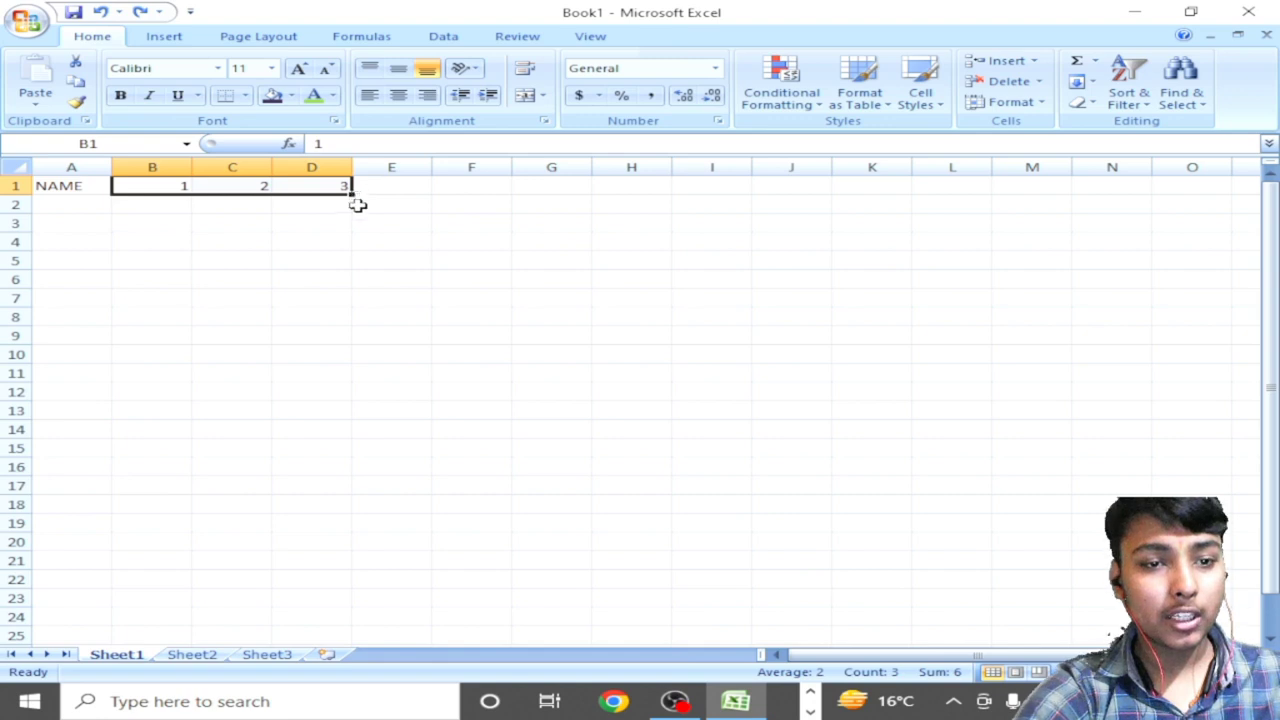
mouse_move(349, 195)
mouse_down()
mouse_move(557, 217)
mouse_move(1121, 231)
mouse_move(186, 234)
mouse_move(335, 216)
mouse_up()
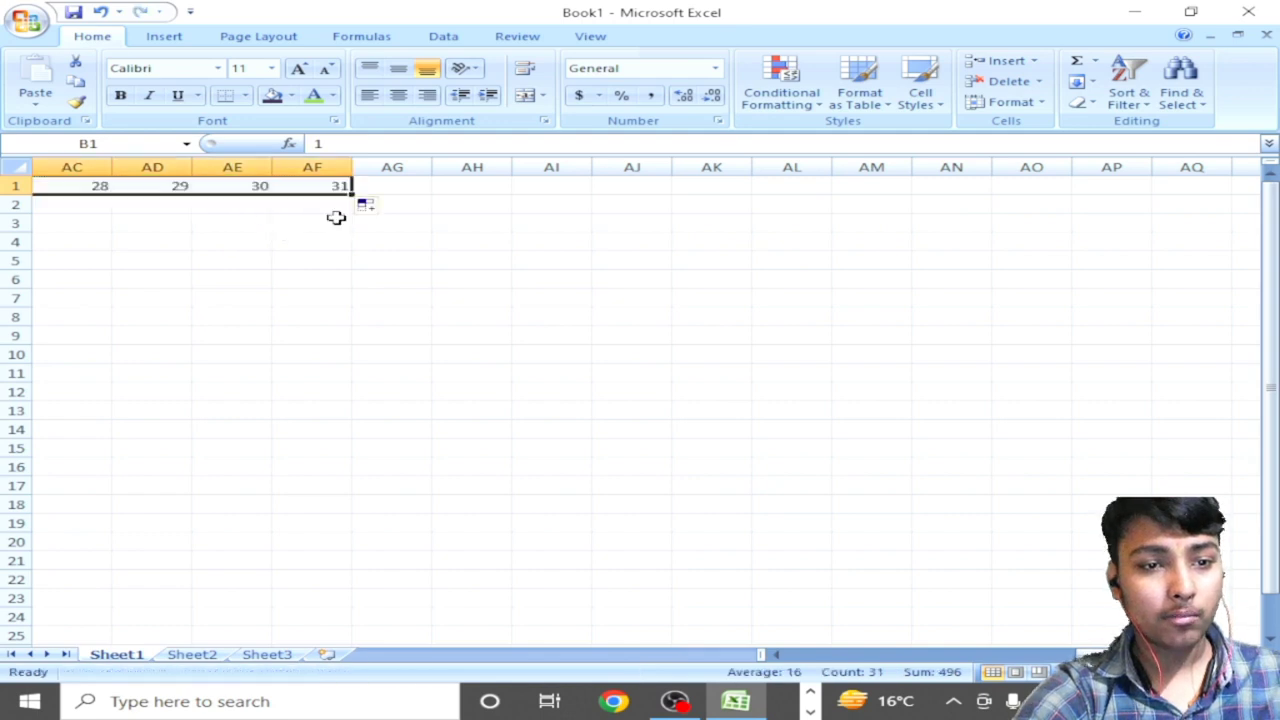
click(251, 240)
key(Left)
key(Left)
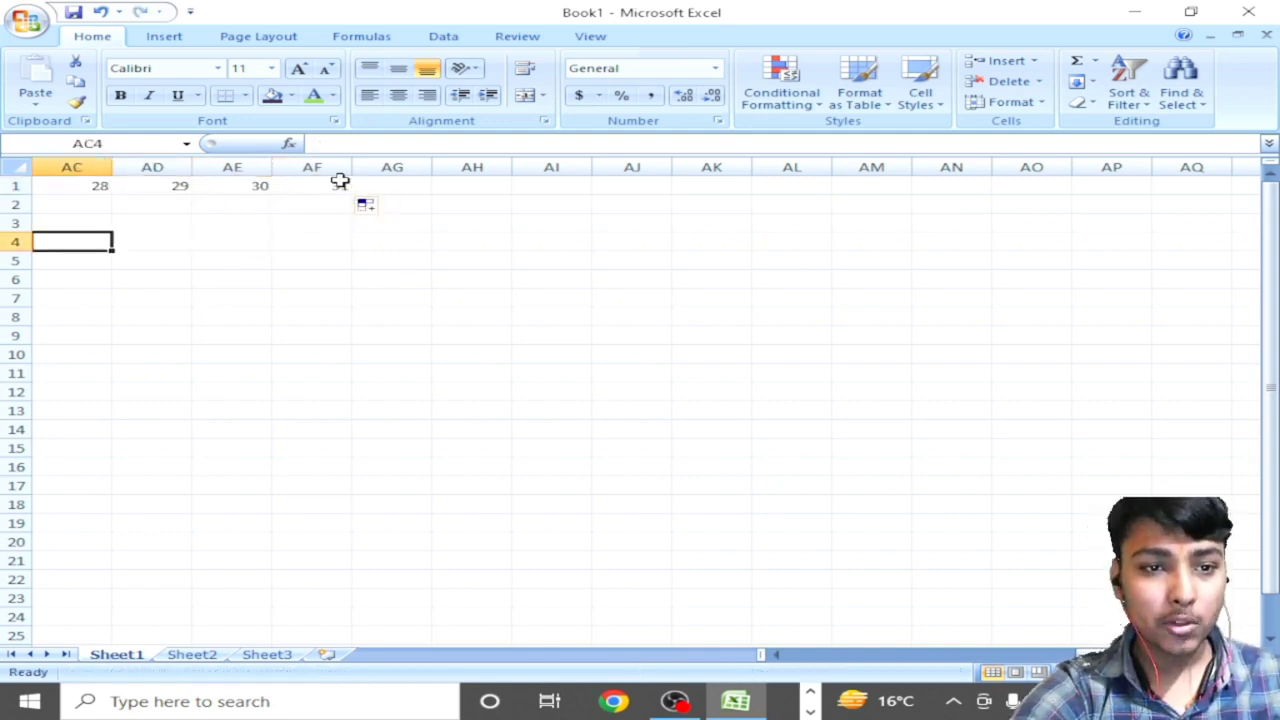
drag(340, 187, 126, 183)
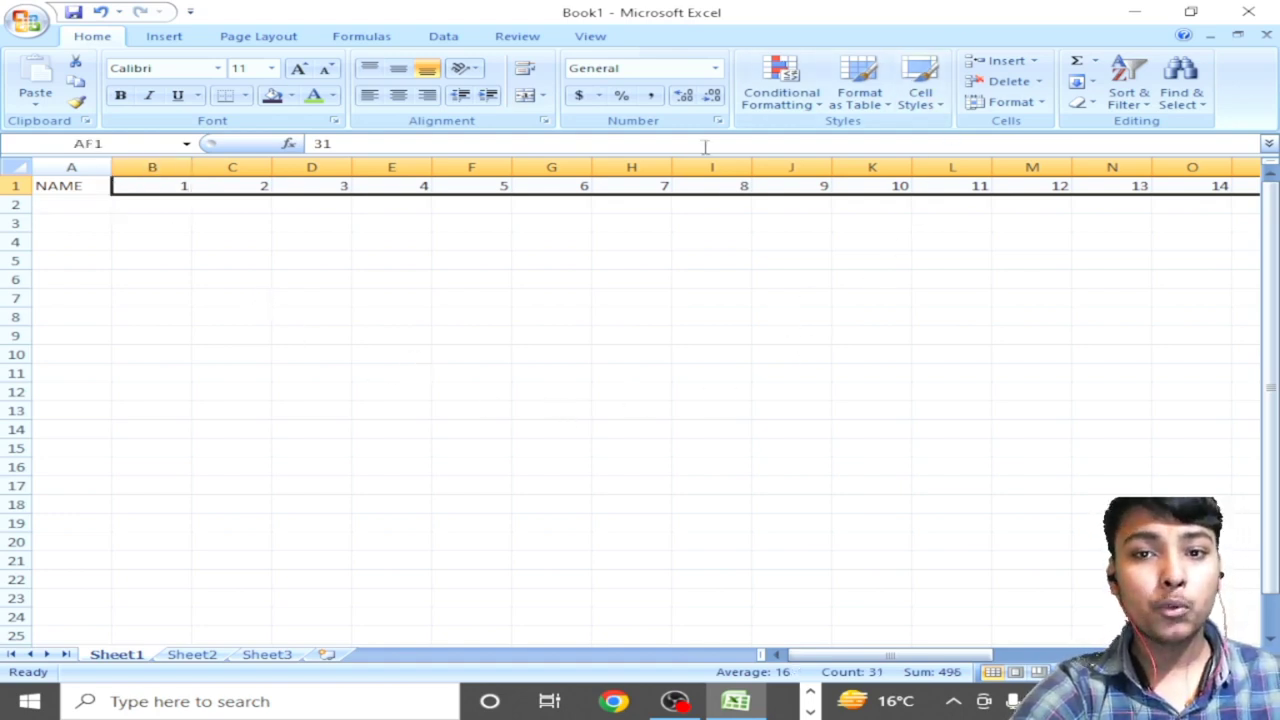
Step: AutoFit the widths of day columns B through AF so all 31 days fit beside NAME
click(982, 104)
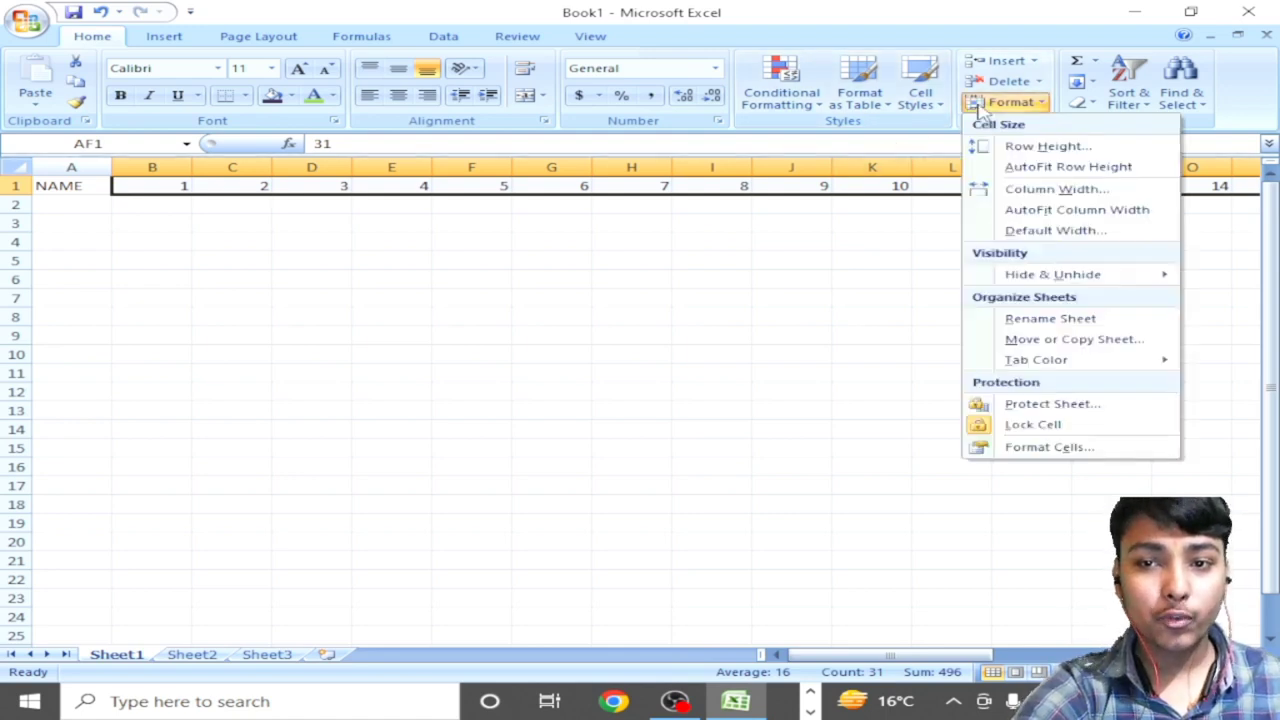
click(1058, 210)
click(789, 207)
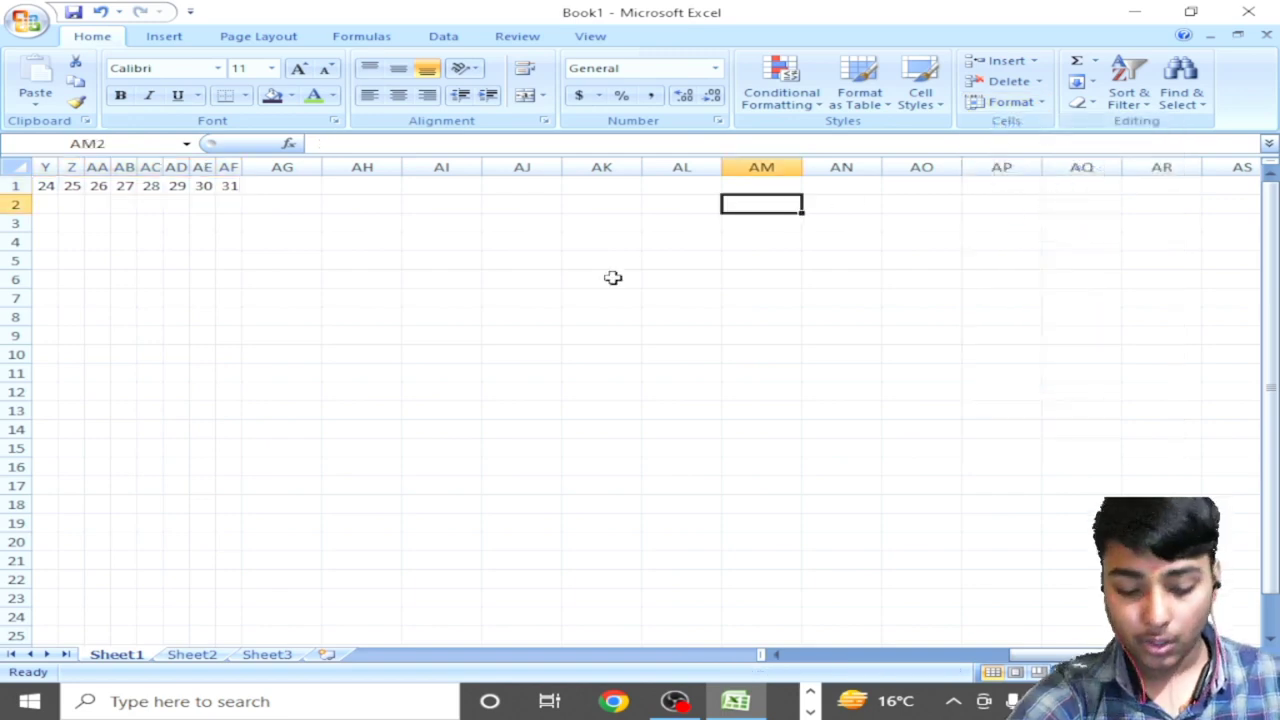
key(Left)
key(Left)
key(Left)
key(Left)
key(Left)
key(Left)
key(Left)
key(Left)
key(Left)
key(Left)
key(Left)
key(Left)
key(Left)
key(Left)
key(Left)
key(Left)
key(Left)
key(Left)
key(Left)
key(Left)
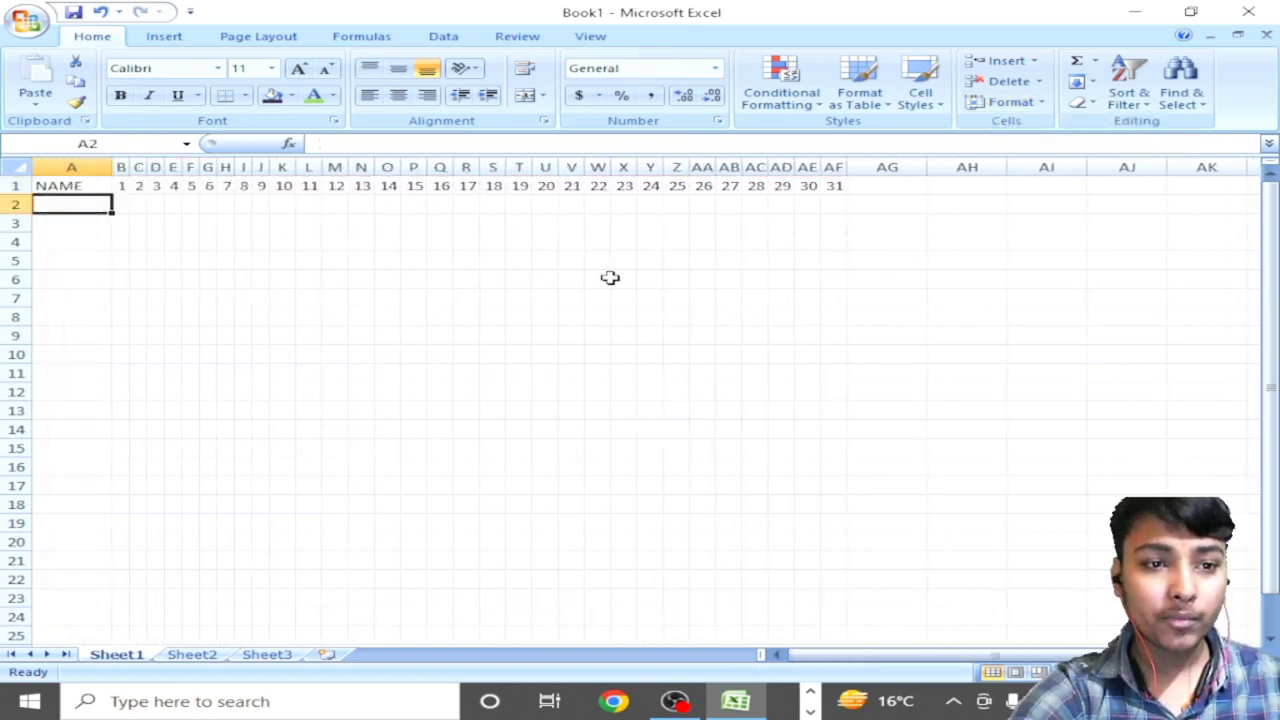
click(891, 190)
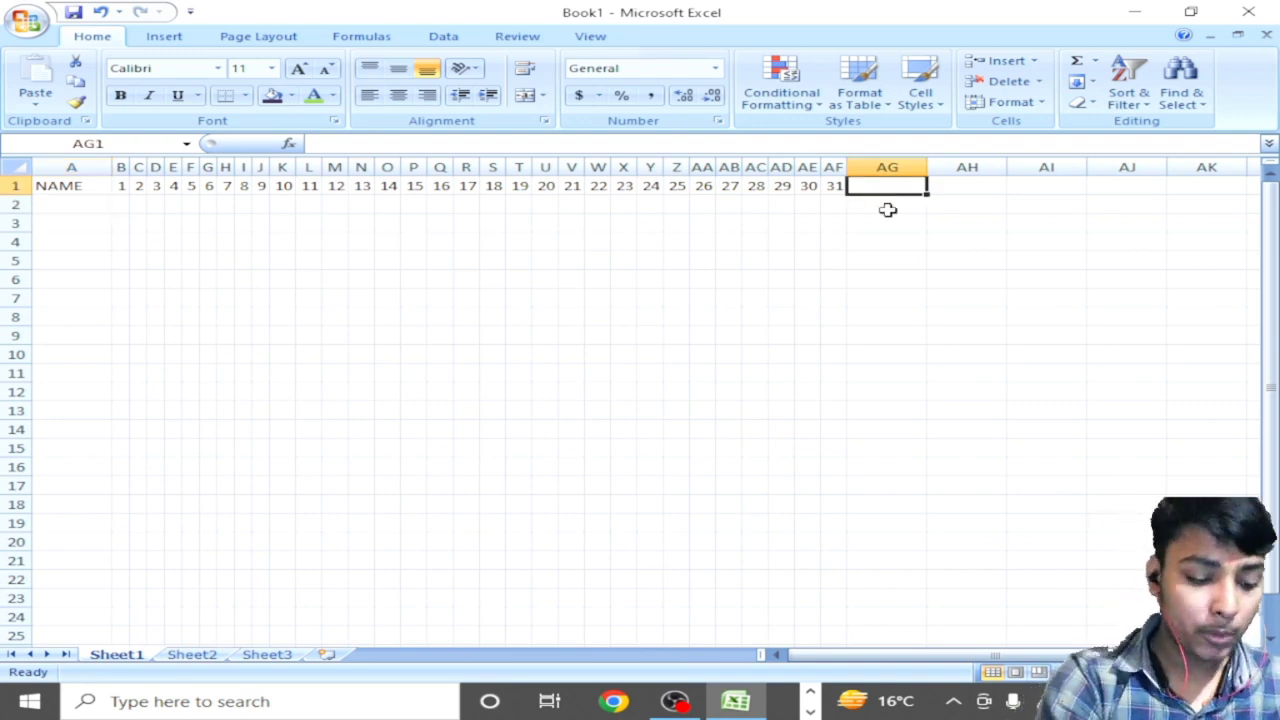
Step: Type the Present and Absent headings in AG1 and AH1
text(PRE)
key(BackSpace)
key(BackSpace)
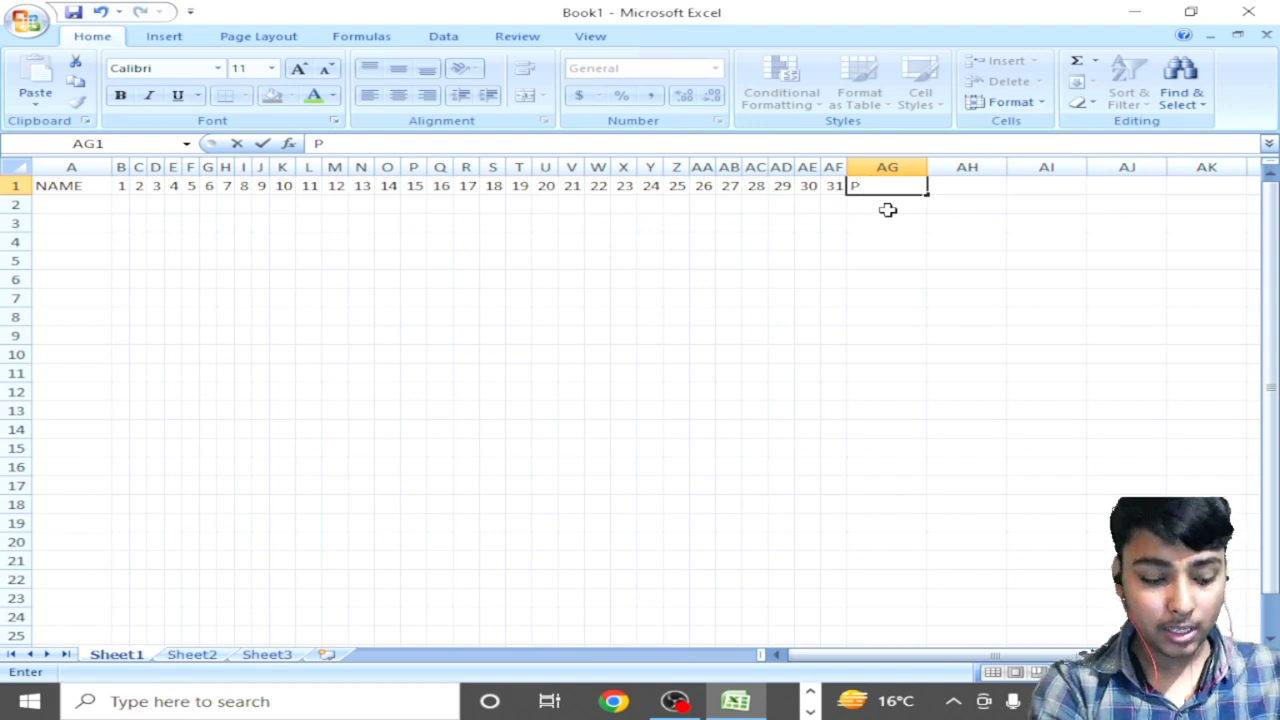
text(resent)
key(Tab)
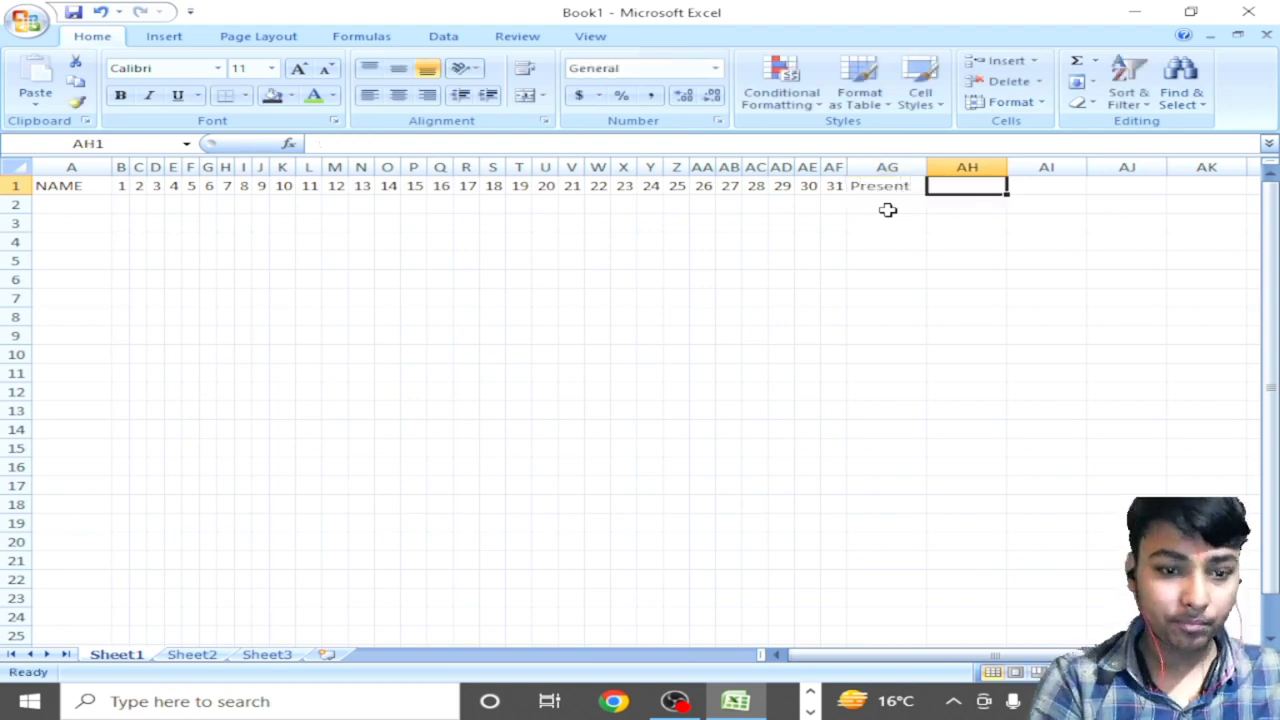
text(Ablsent)
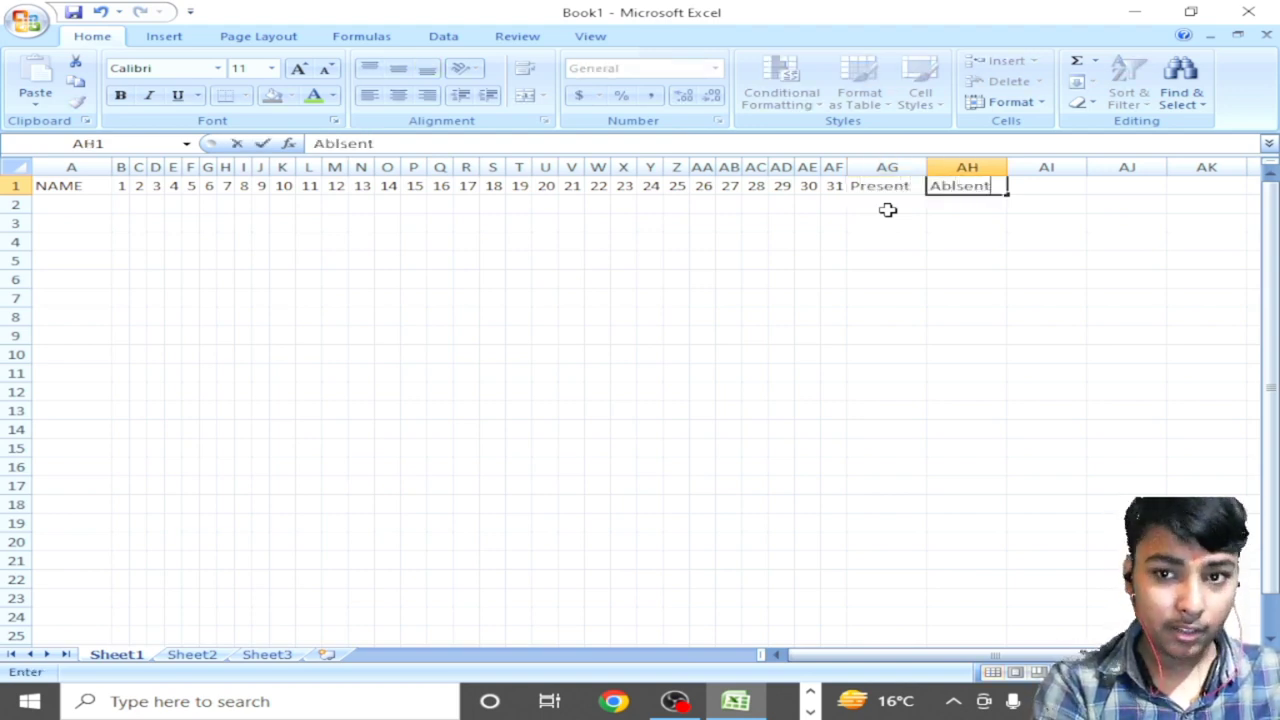
key(BackSpace)
key(BackSpace)
key(BackSpace)
key(BackSpace)
key(BackSpace)
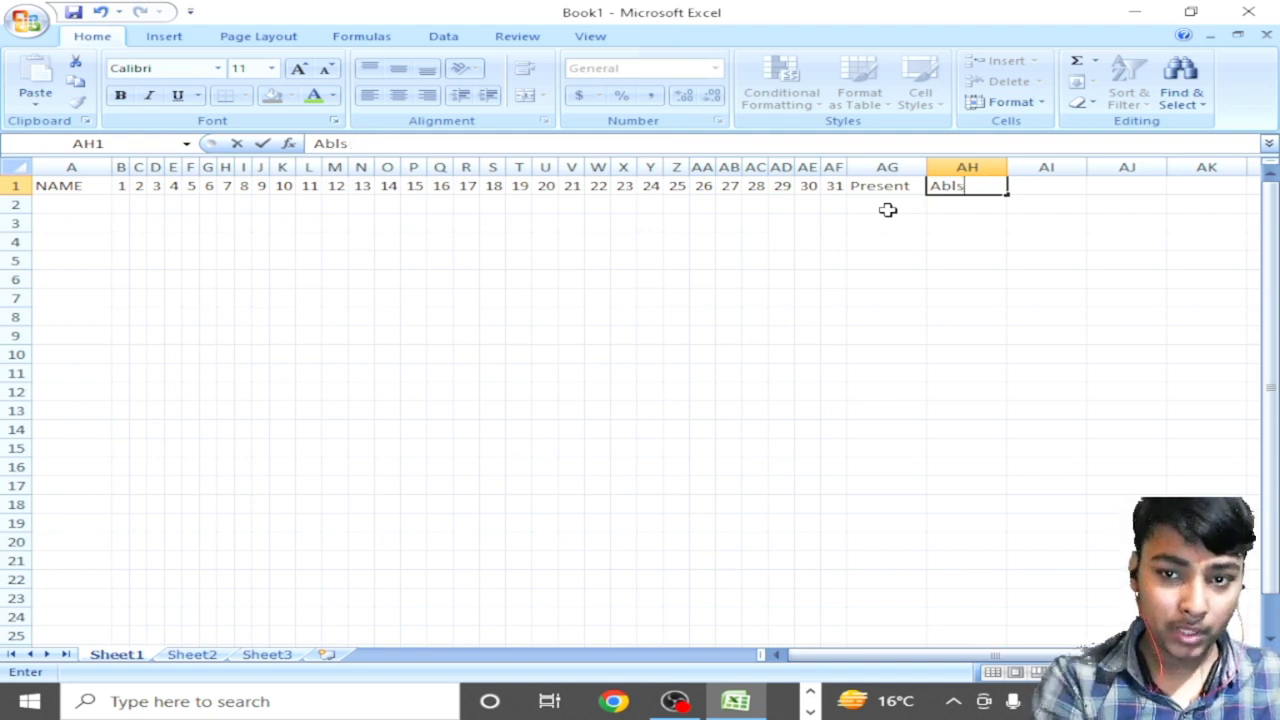
text(sent)
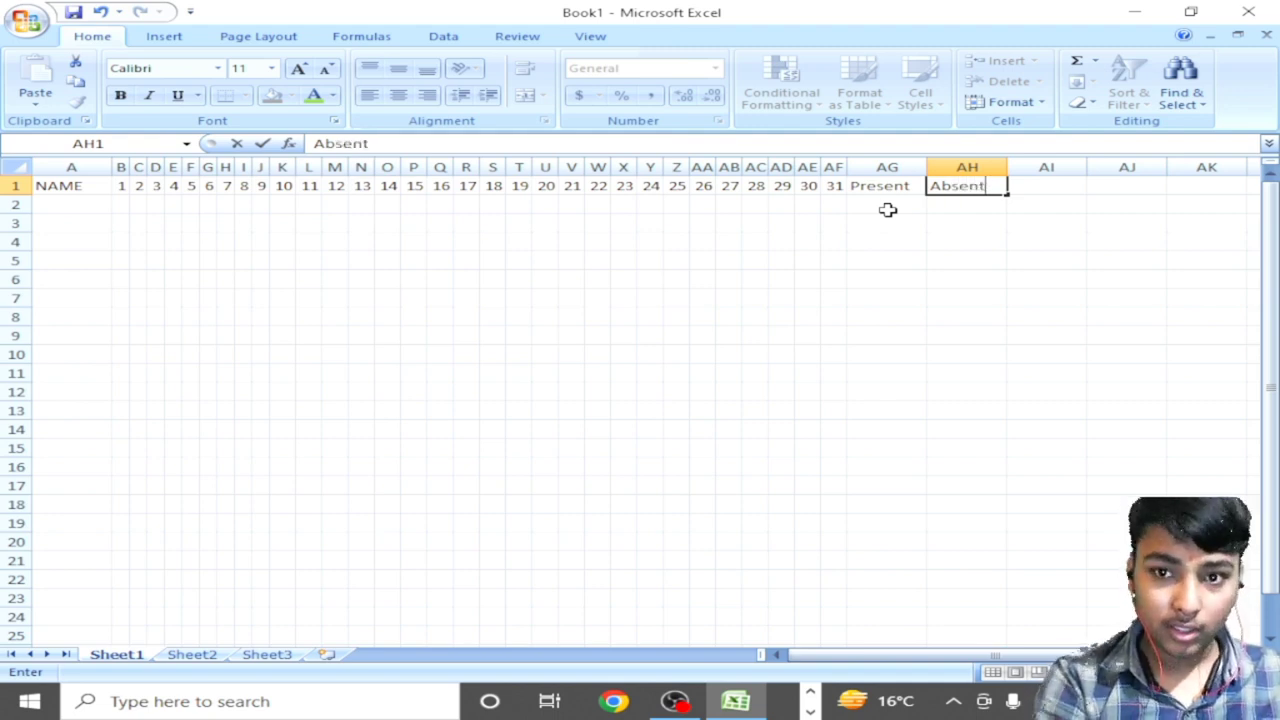
key(Tab)
Step: Add the Holiday, Sunday and Leave headings in AI1, AJ1 and AK1
text(Ho)
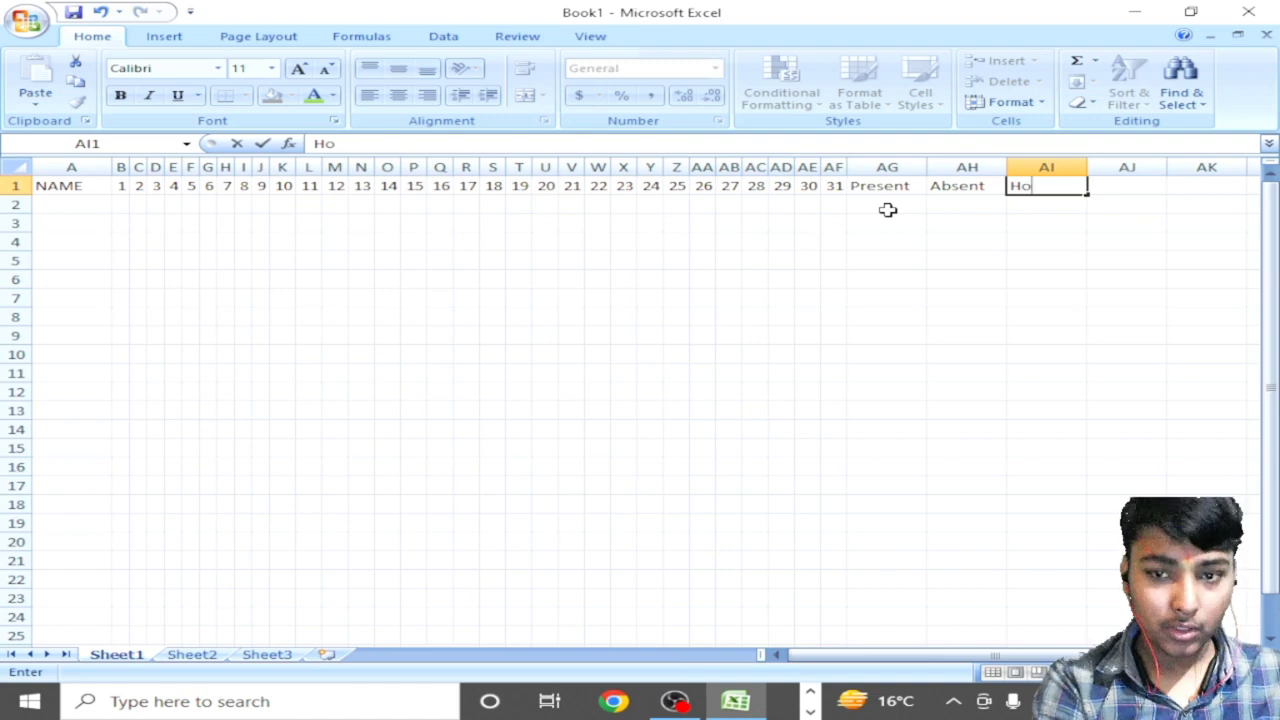
text(lidat)
key(BackSpace)
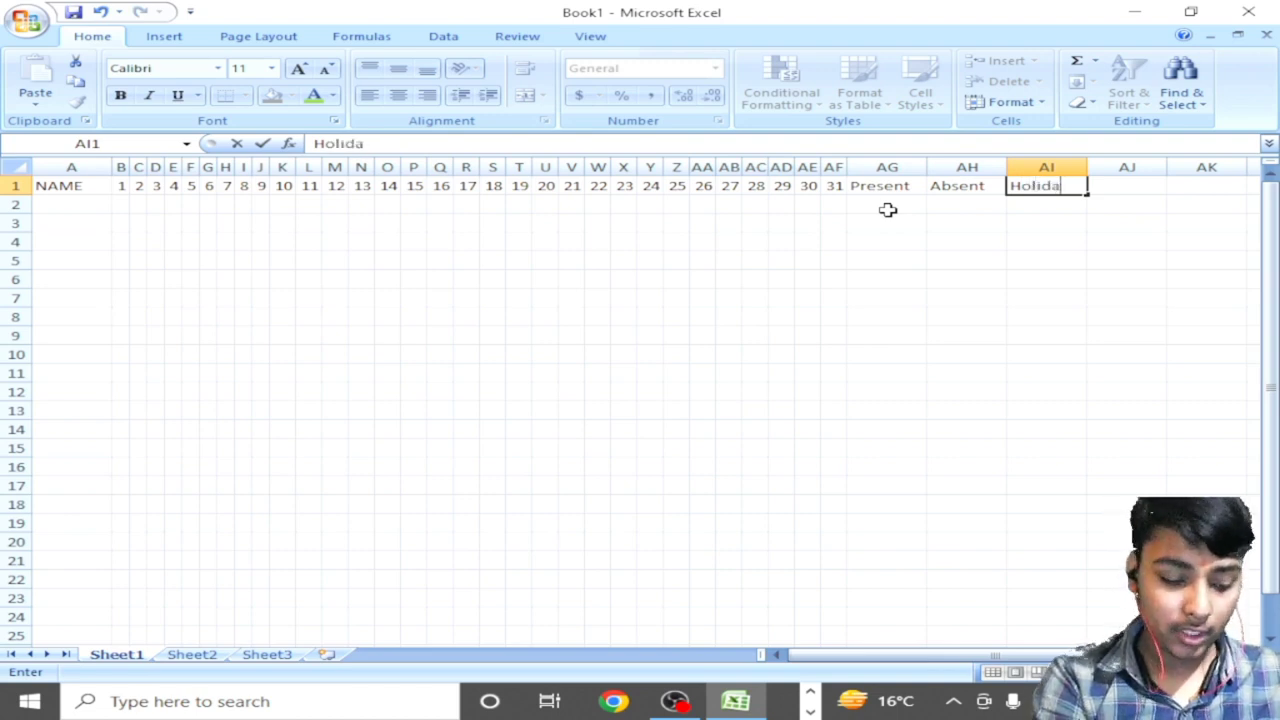
text(y)
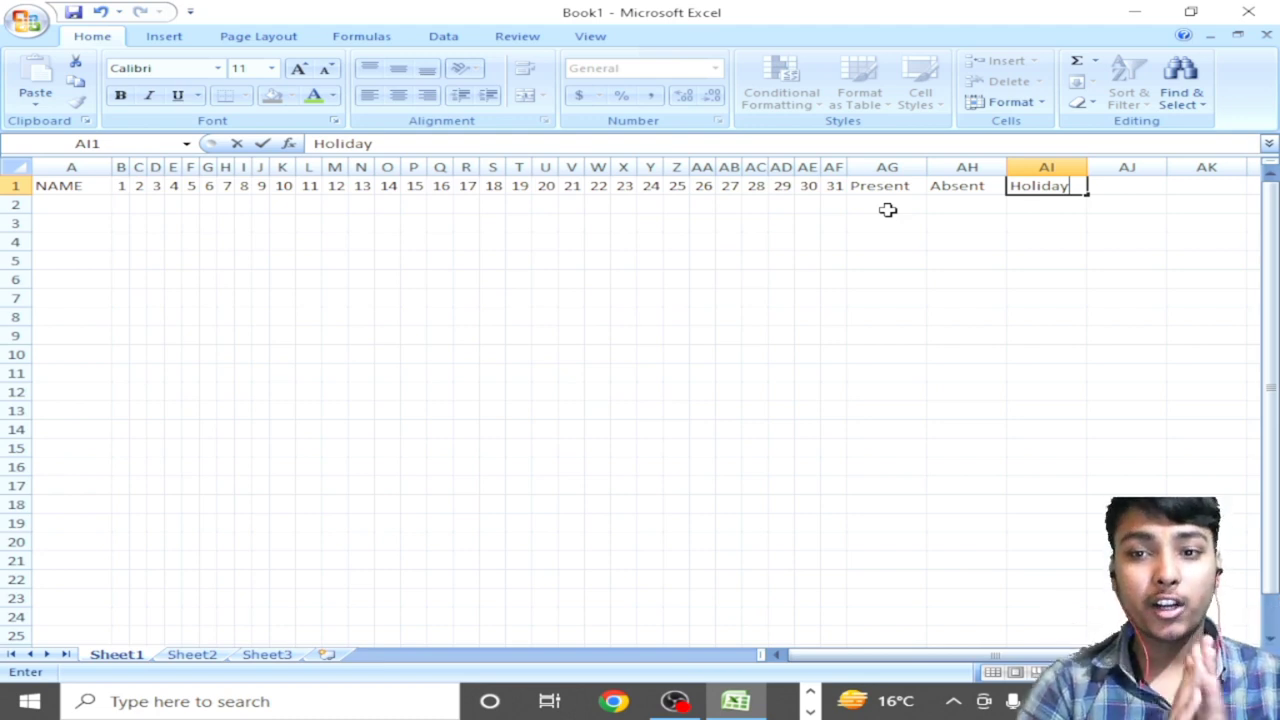
key(Tab)
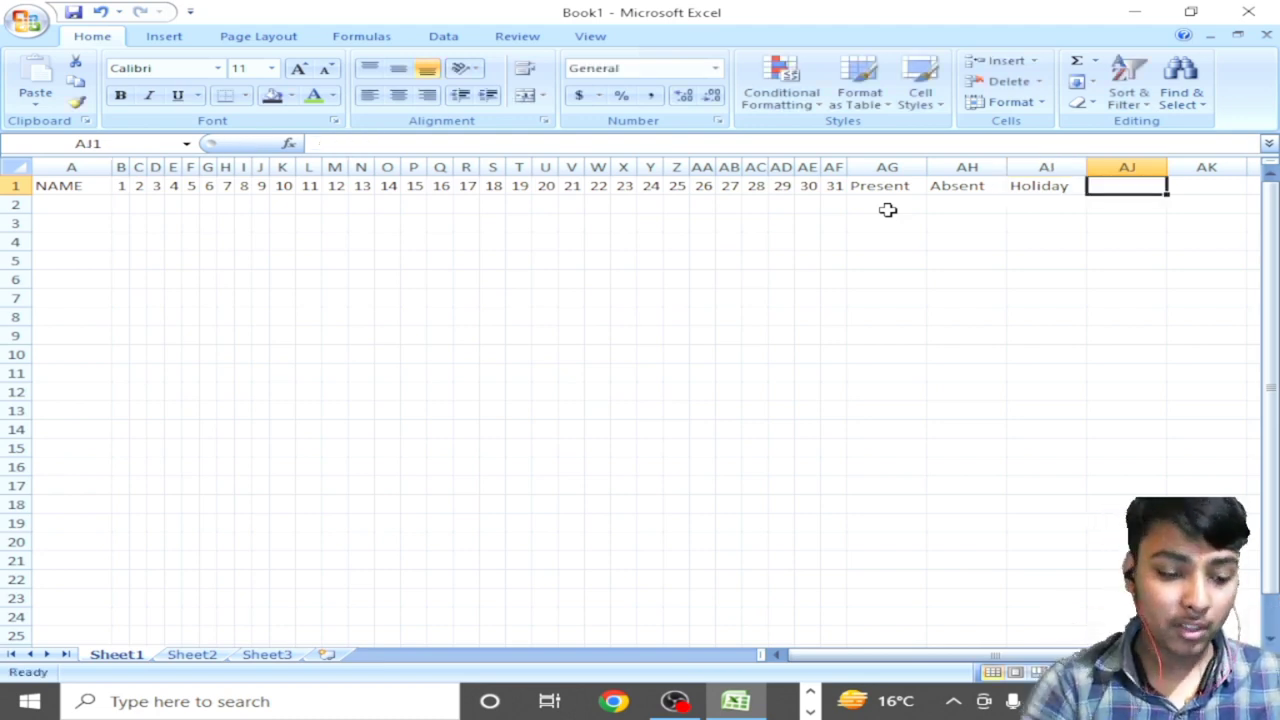
text(S)
key(BackSpace)
text(S)
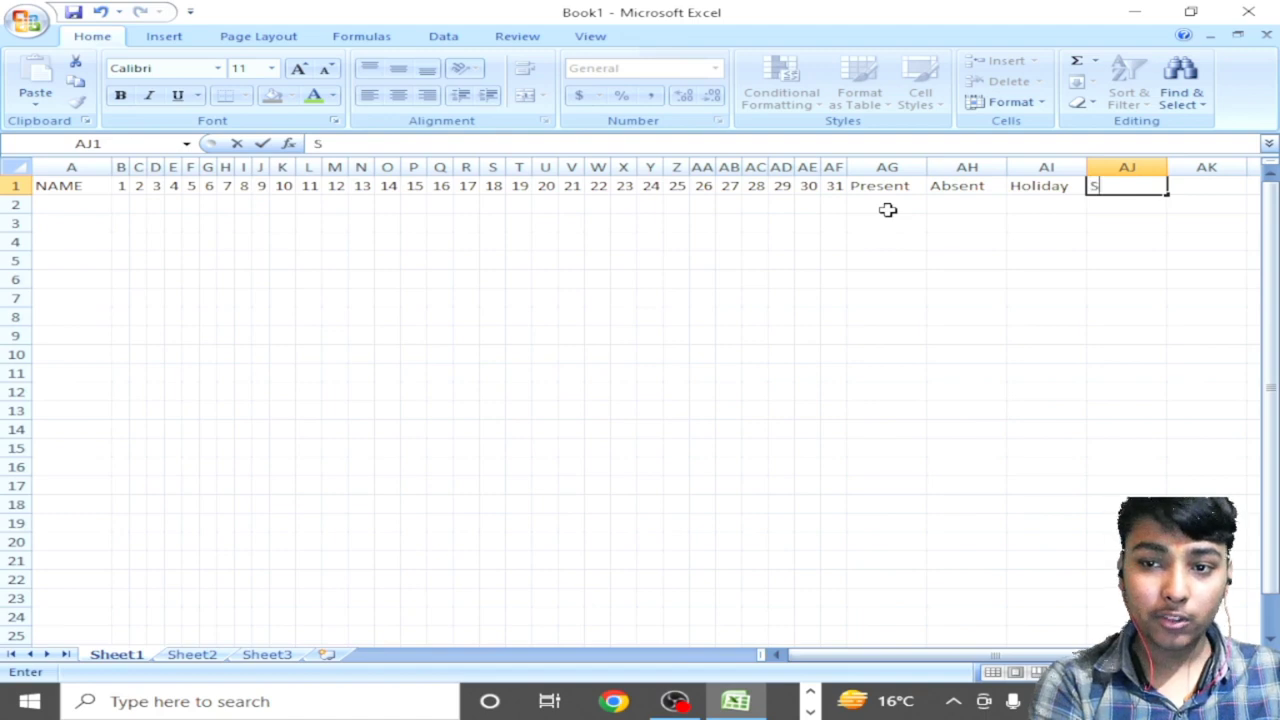
text(undya)
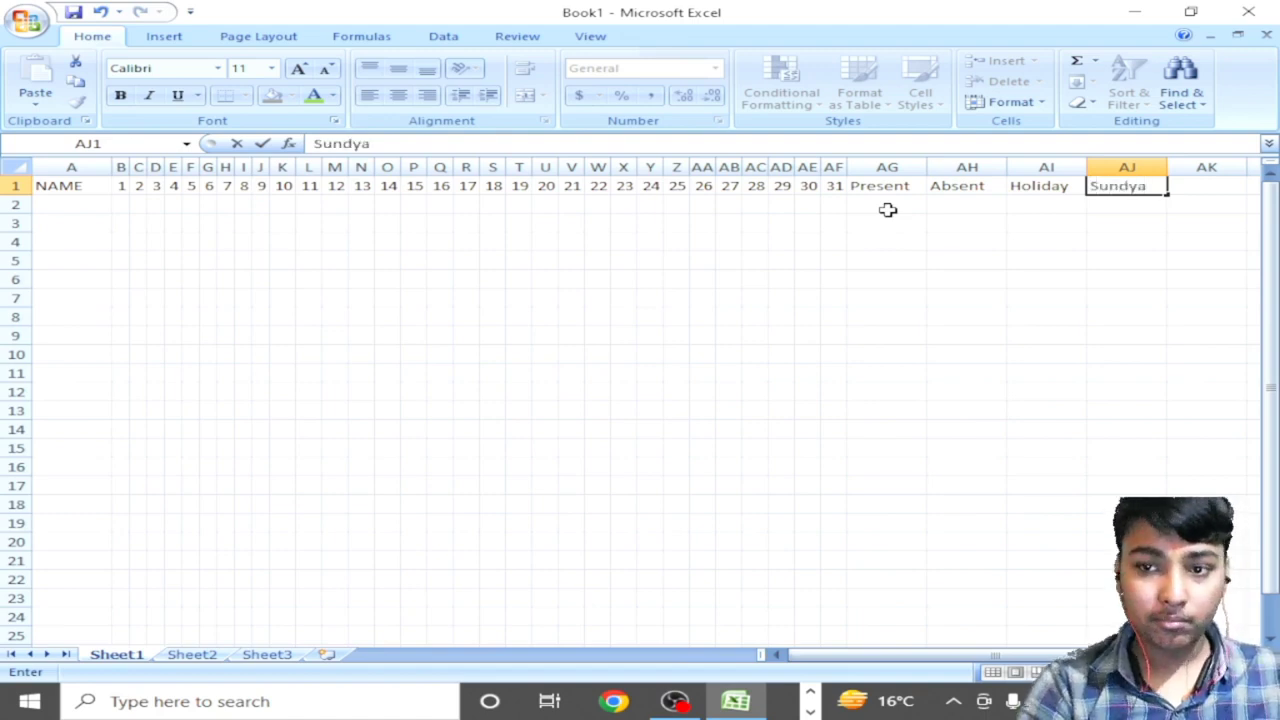
key(BackSpace)
key(BackSpace)
text(ay)
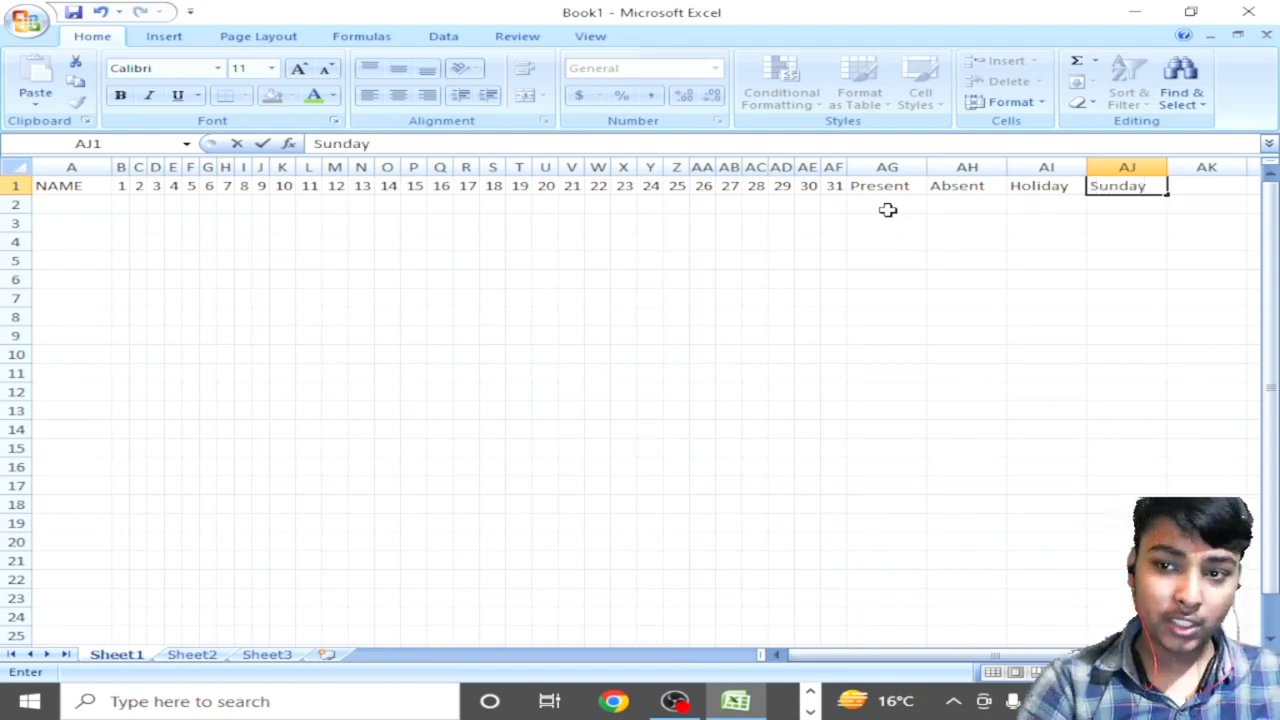
key(Tab)
text(L)
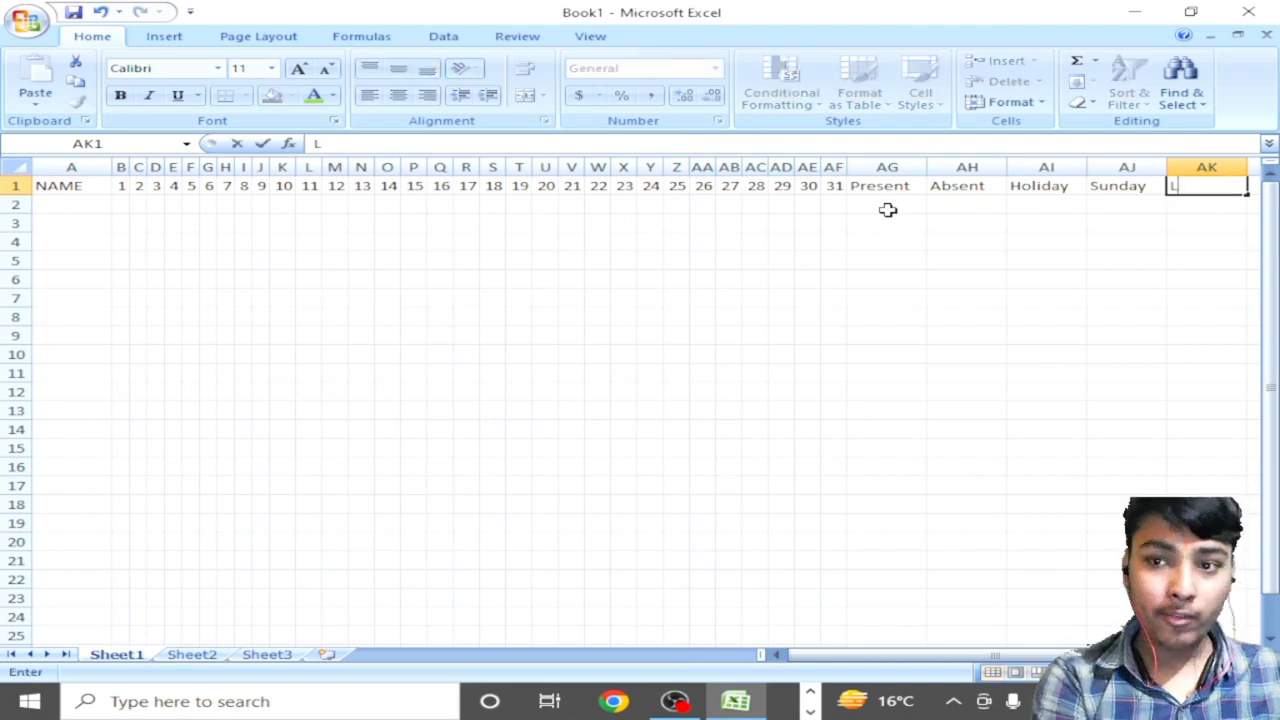
text(ea)
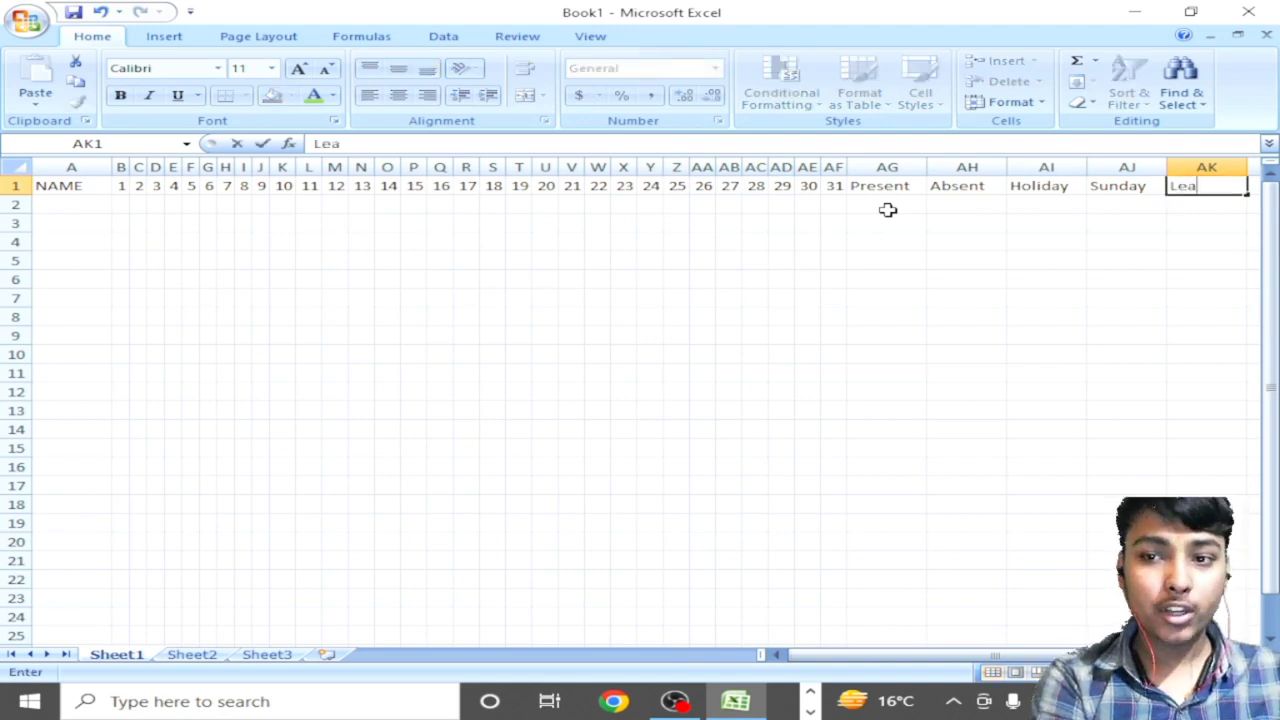
text(ve)
key(Left)
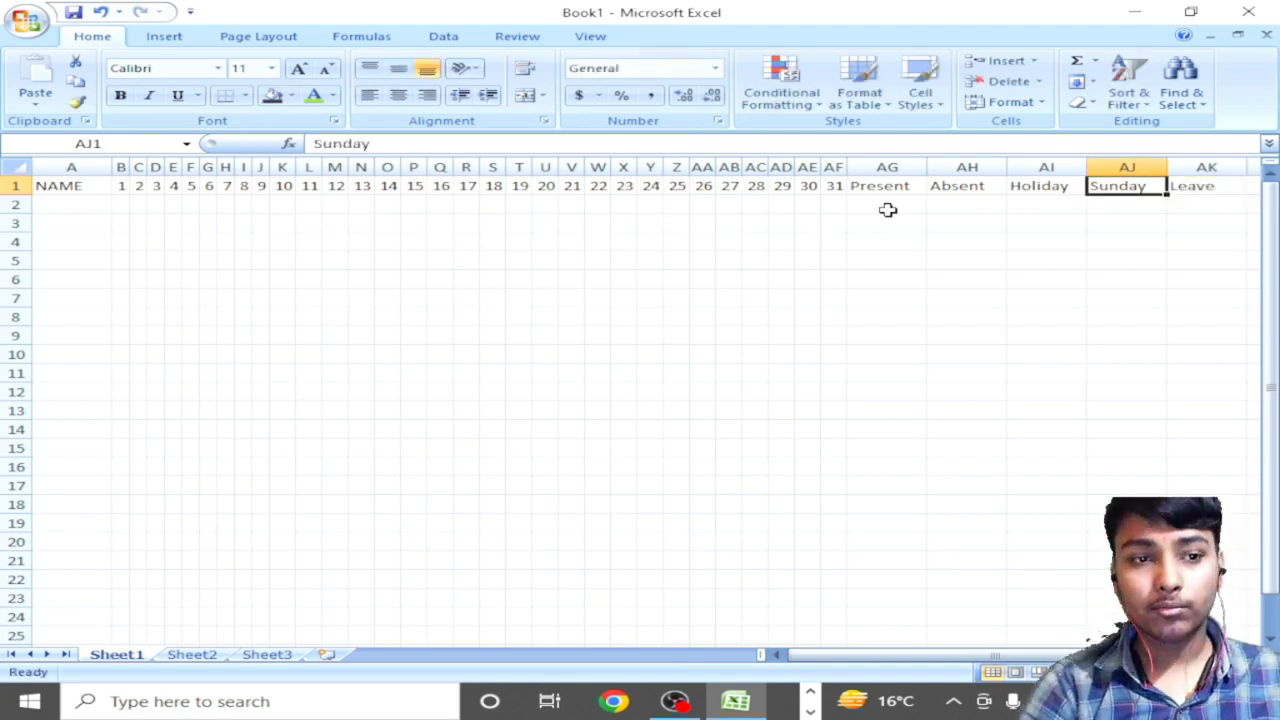
key(Left)
key(Left)
key(Left)
key(Left)
key(Left)
key(Left)
key(Left)
key(Left)
key(Left)
key(Left)
key(Left)
key(Left)
key(Left)
key(Left)
key(Left)
key(Left)
key(Left)
key(Left)
key(Left)
key(Left)
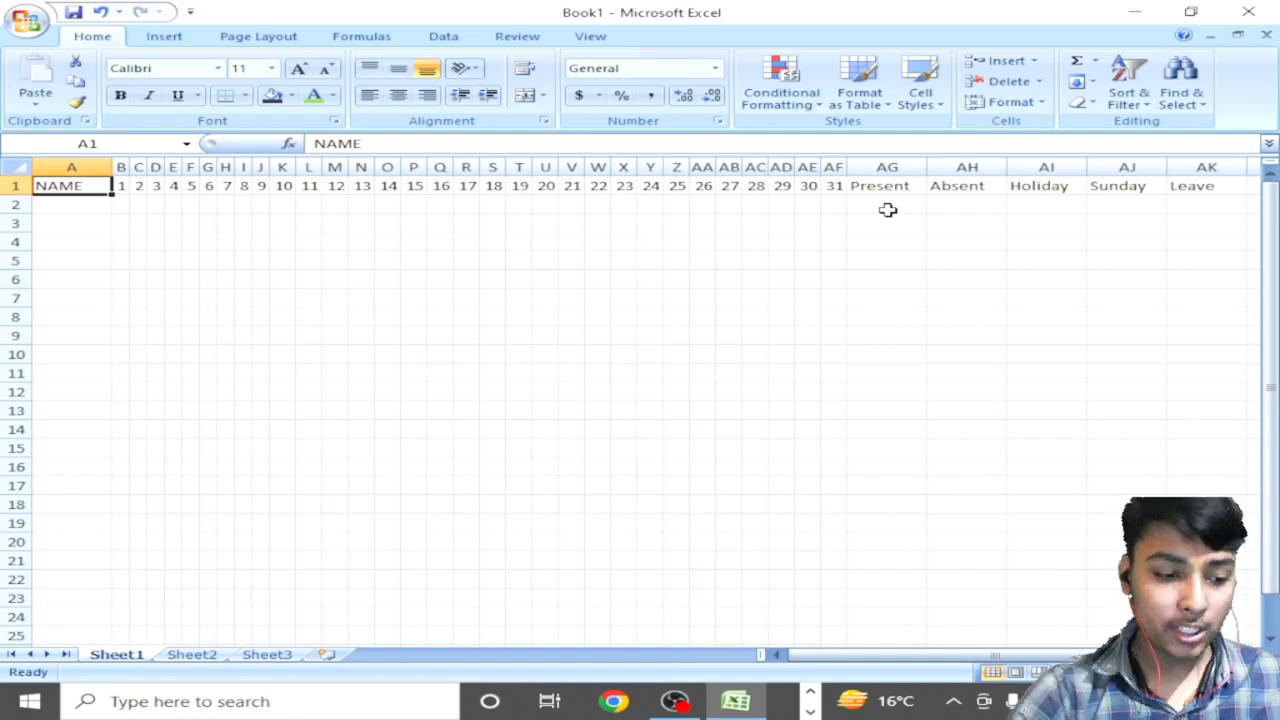
Step: Enter the first eight sample names down column A starting at A2
key(Down)
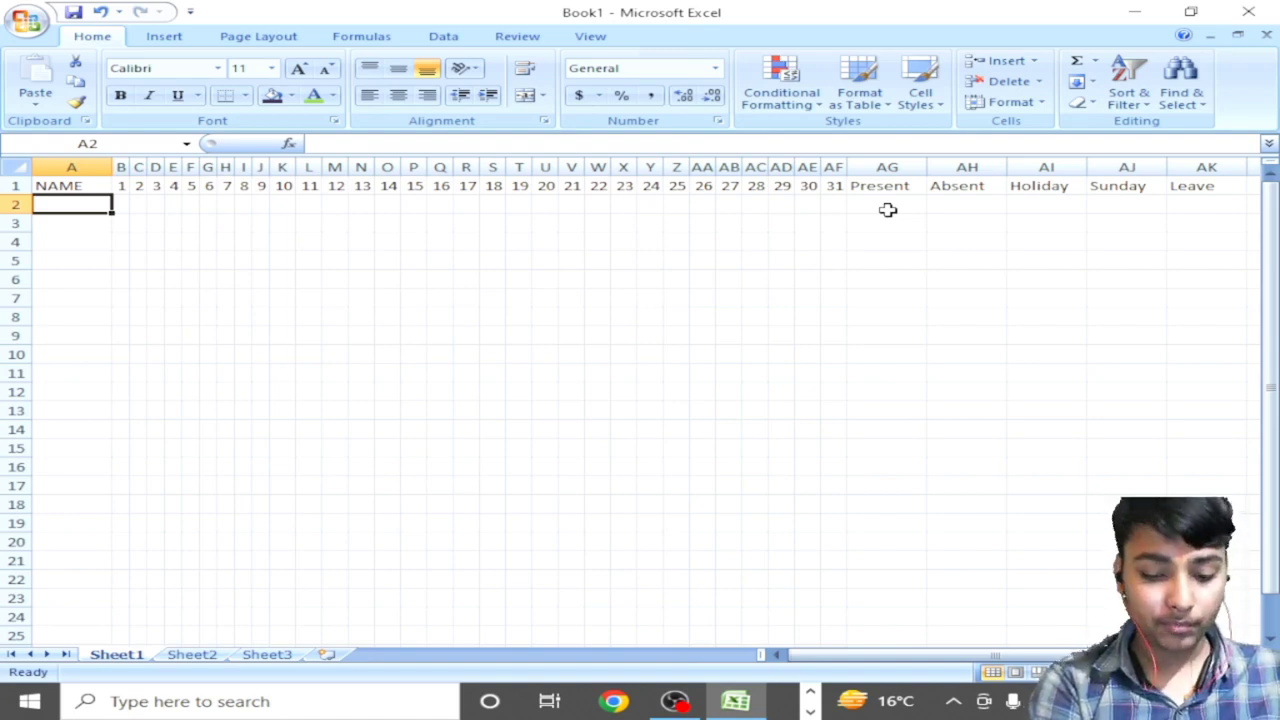
text(CA)
key(Return)
text(ADARSH)
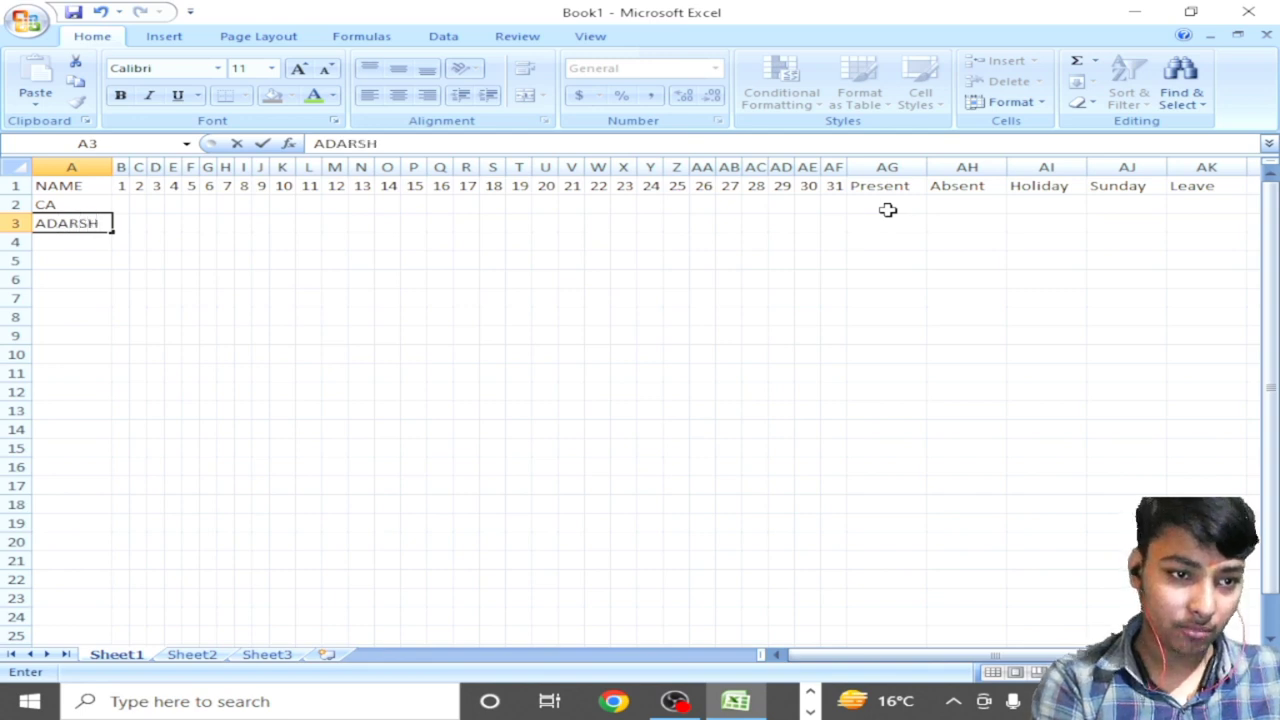
key(Return)
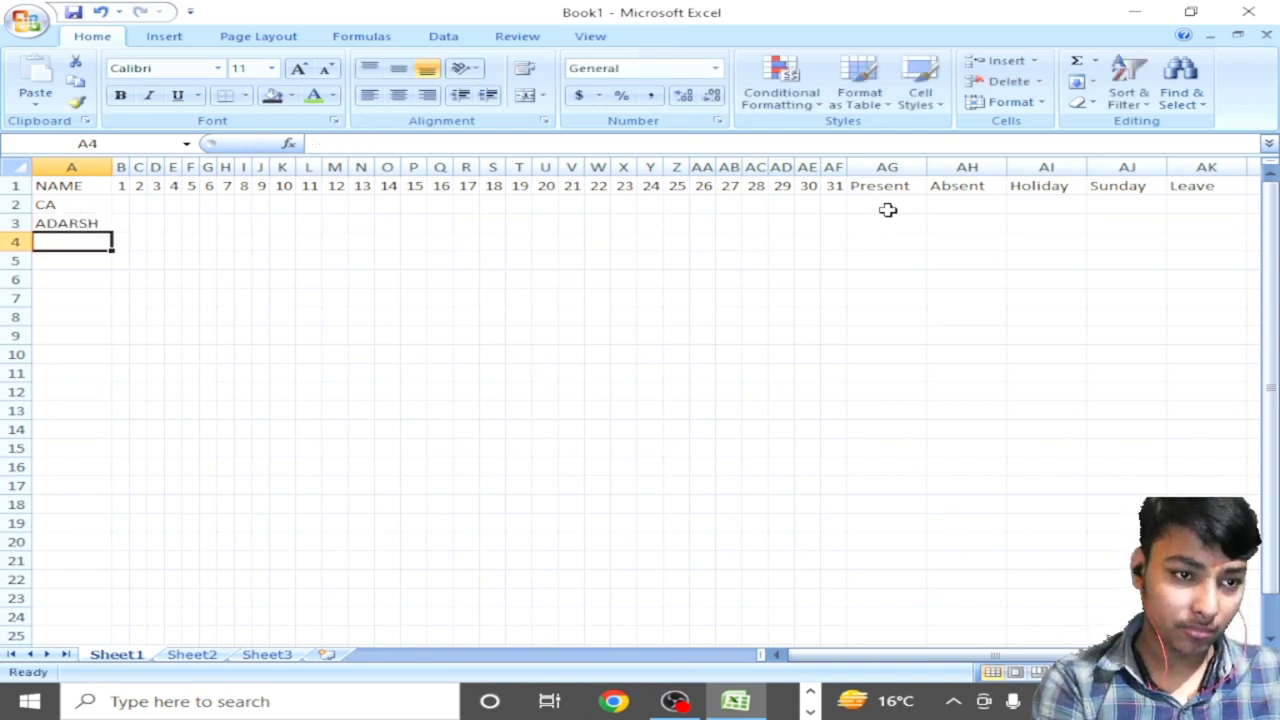
text(YT)
key(Return)
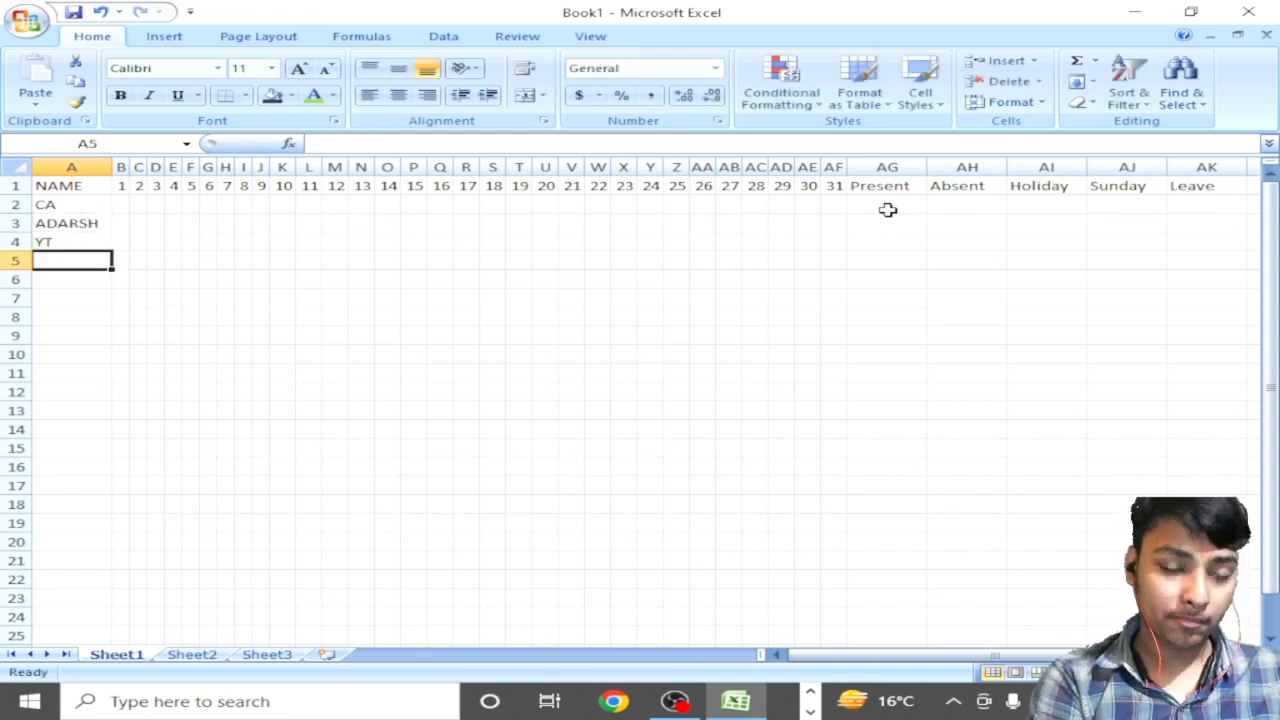
text(WHO)
key(Return)
text(IS)
key(Return)
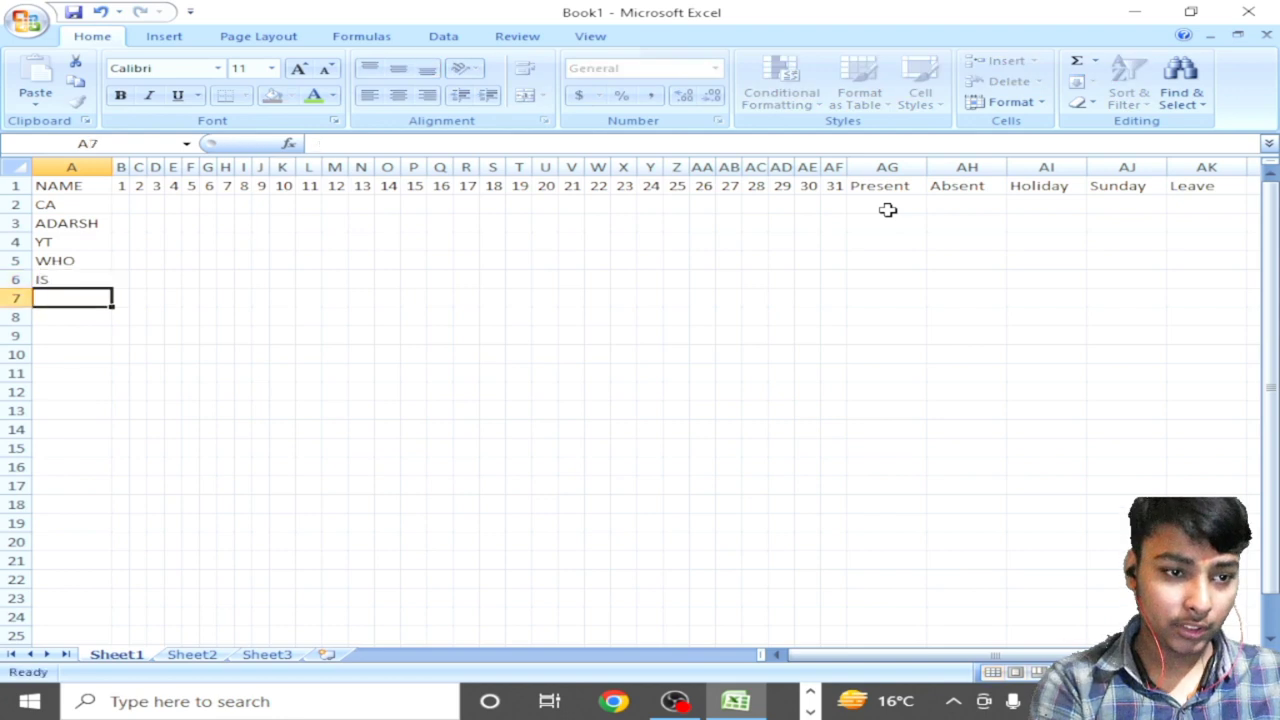
text(CA)
key(Return)
text(ADARSH)
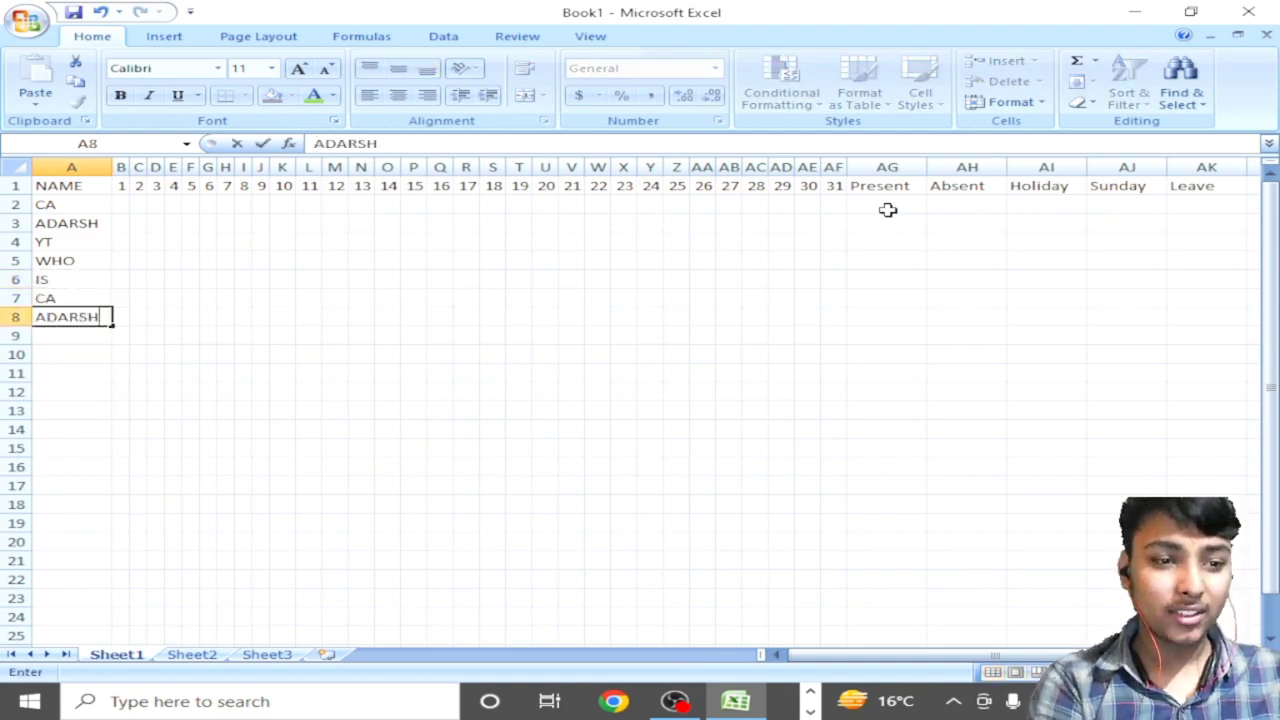
key(Return)
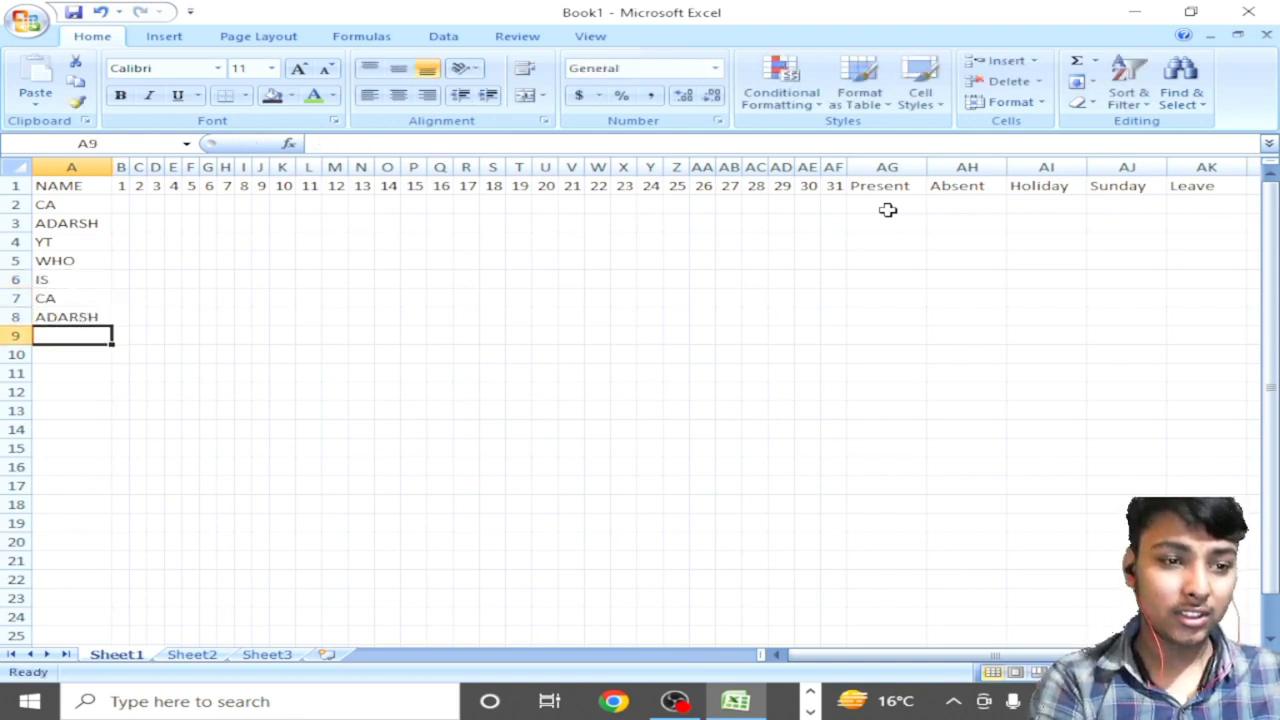
text(YT)
key(Return)
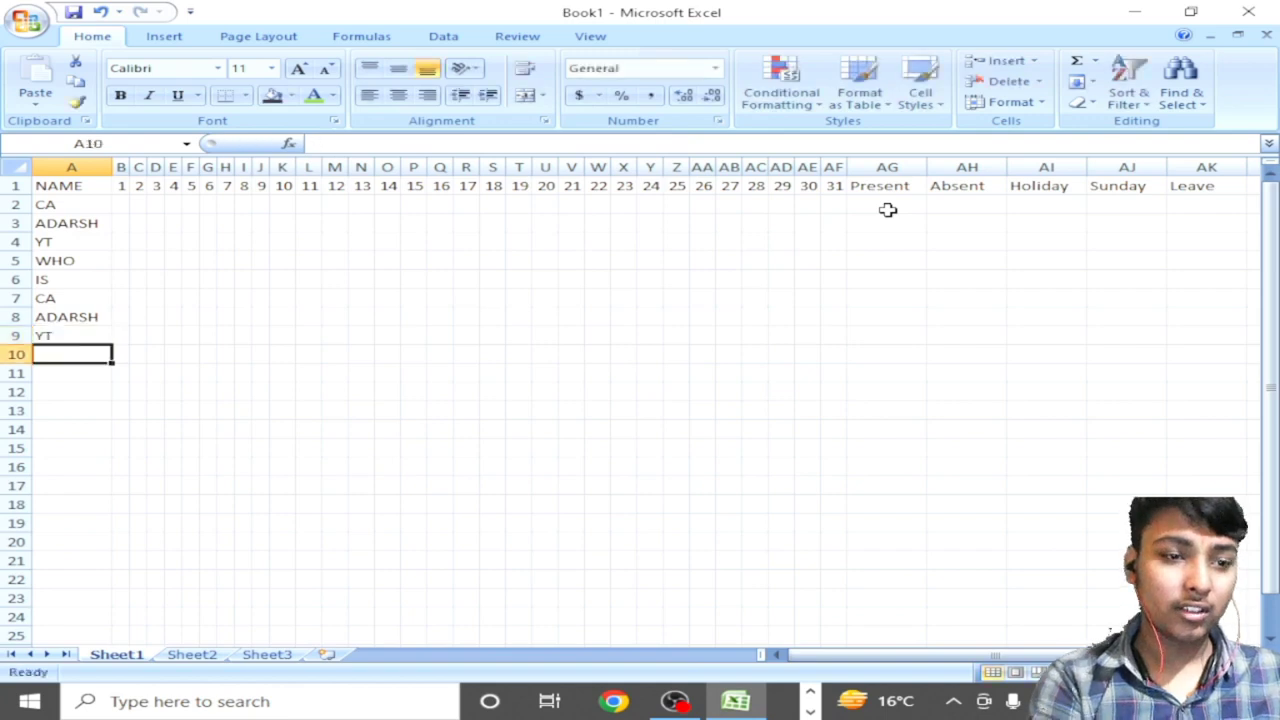
Step: Correct the name entries in A8 through A10, replacing the mistyped ones
text(NM)
key(BackSpace)
key(BackSpace)
key(Escape)
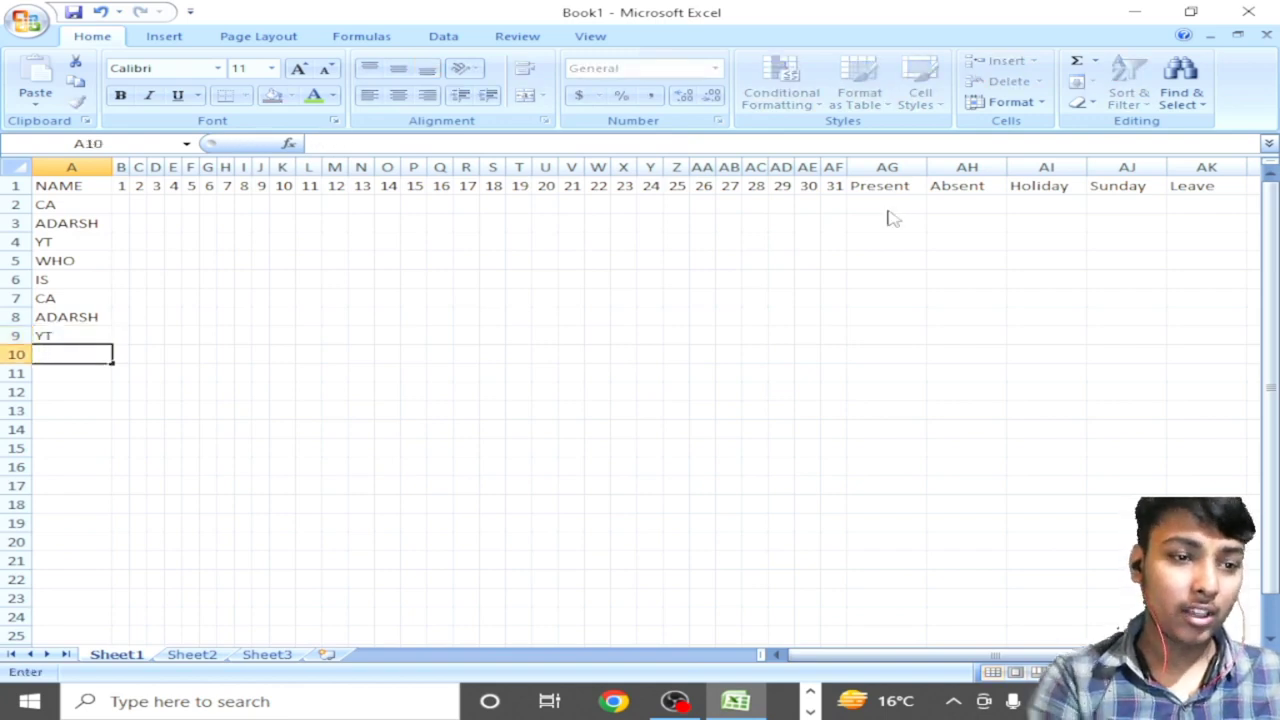
key(Up)
key(Up)
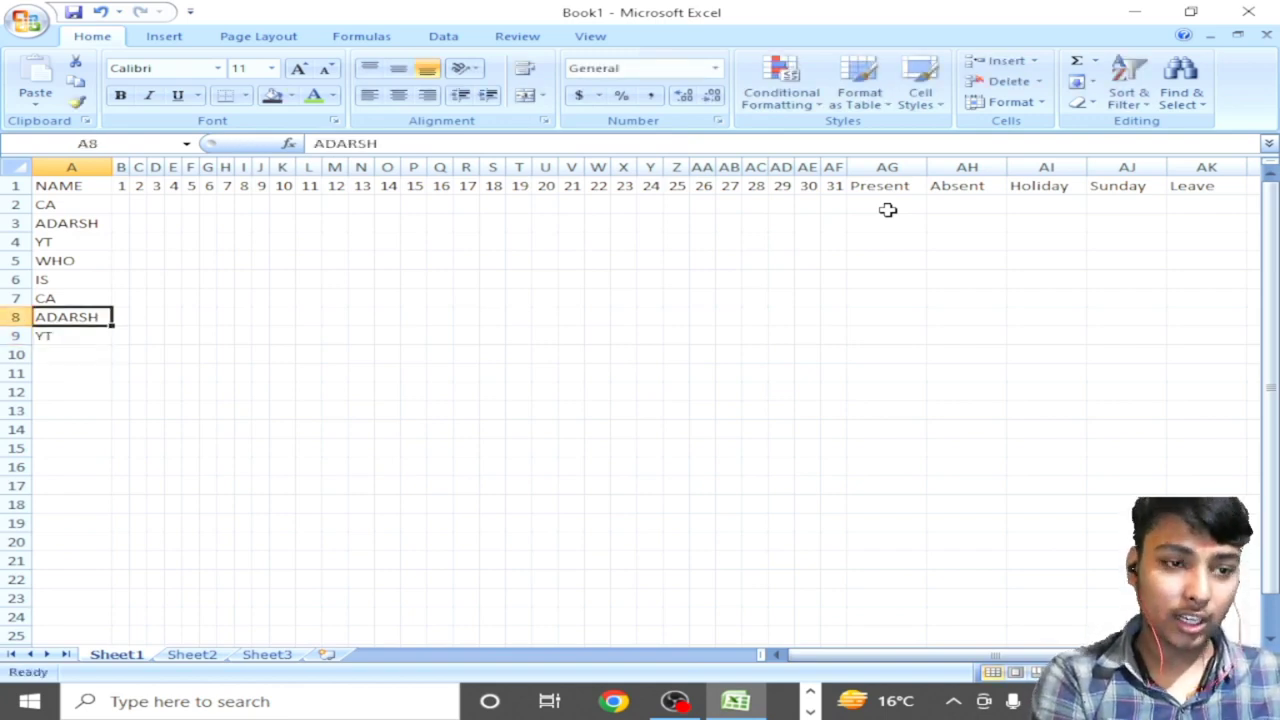
text(ADI)
key(BackSpace)
text(ITYA)
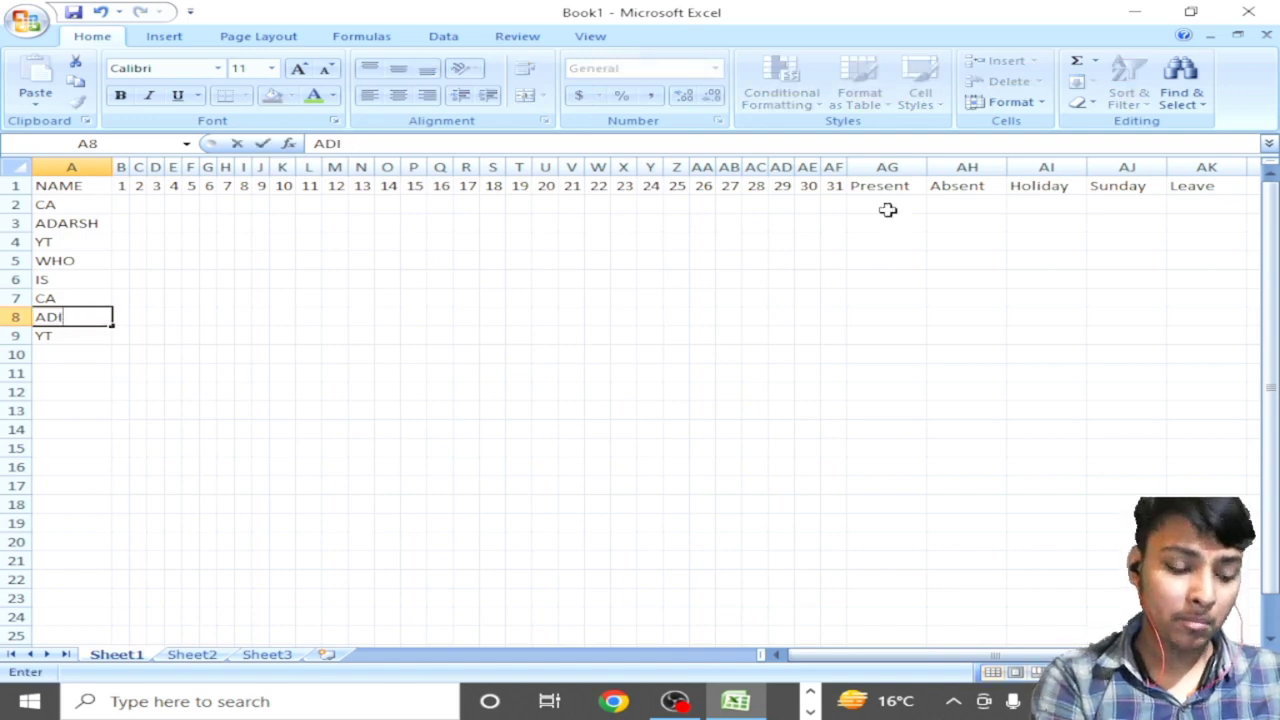
key(Return)
key(Return)
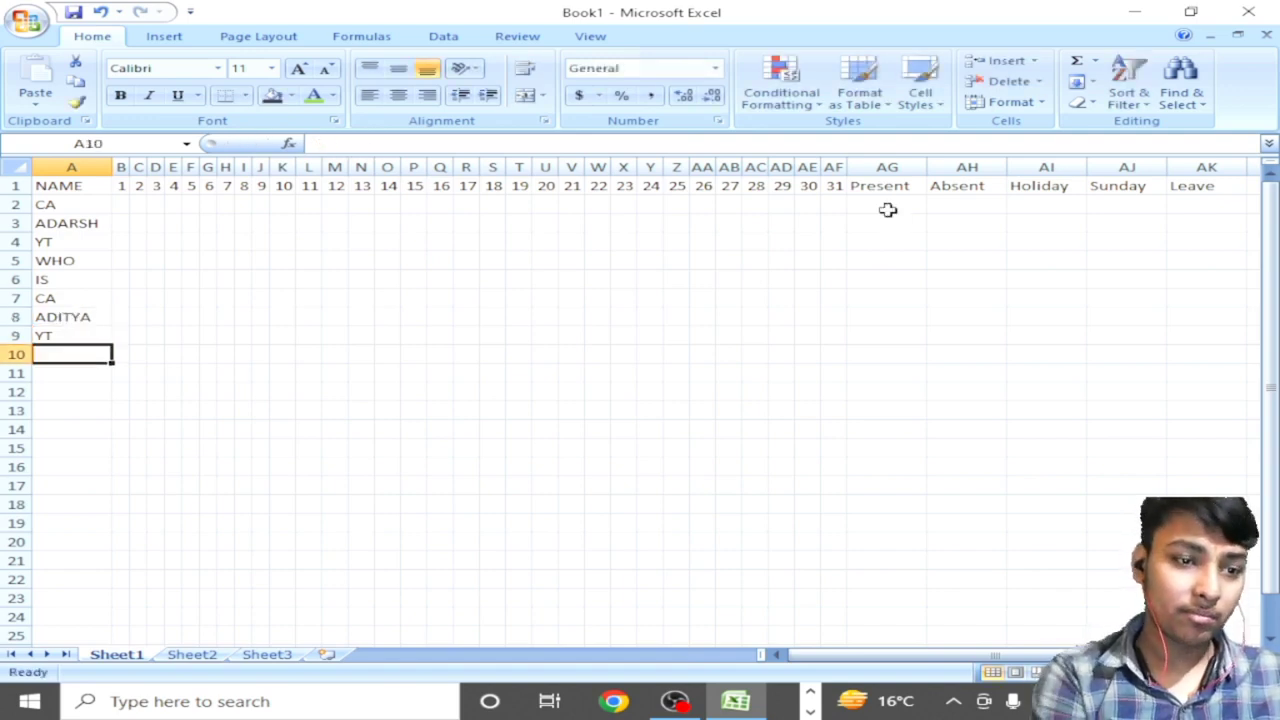
text(THIS)
key(BackSpace)
key(BackSpace)
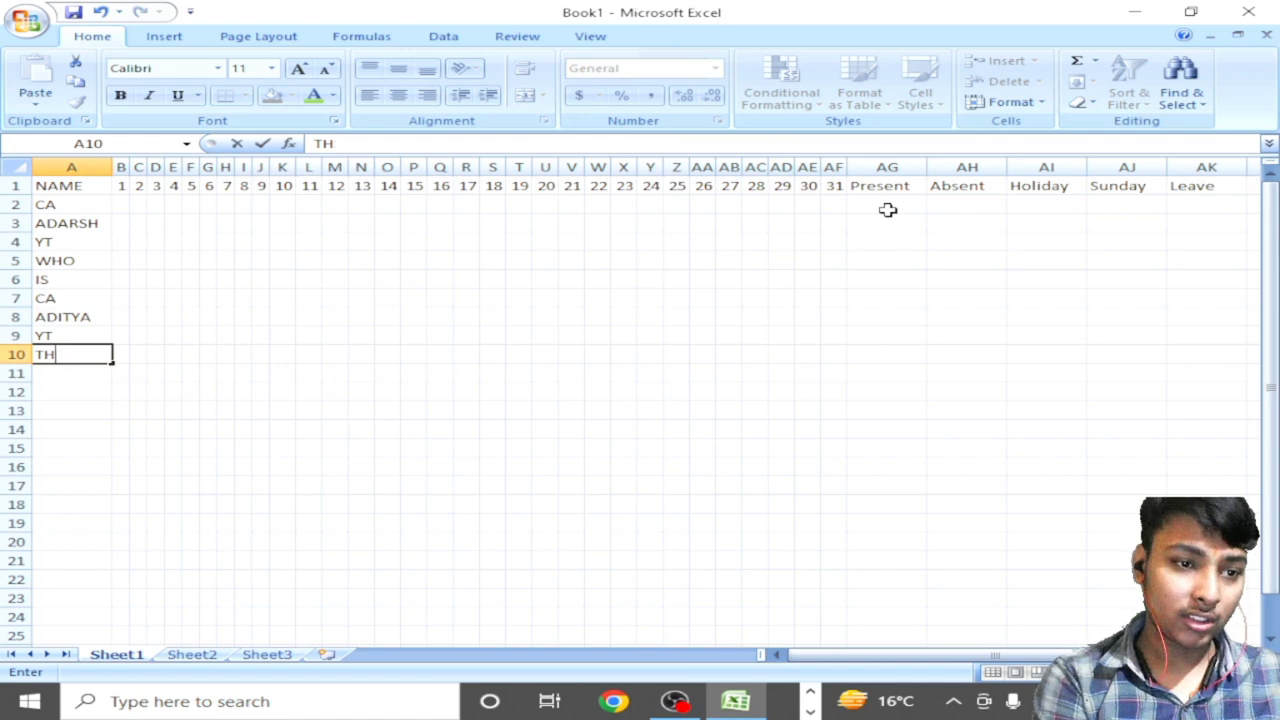
text(IS)
key(Return)
key(Up)
key(Up)
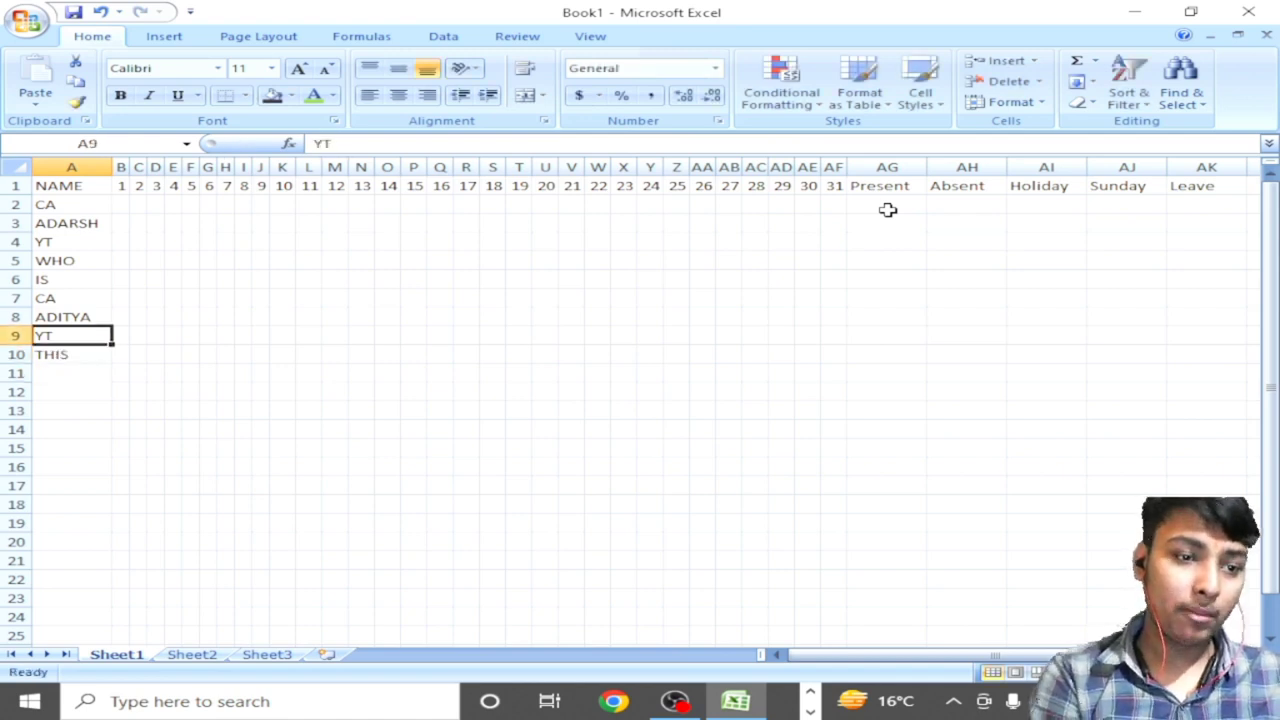
text(DA)
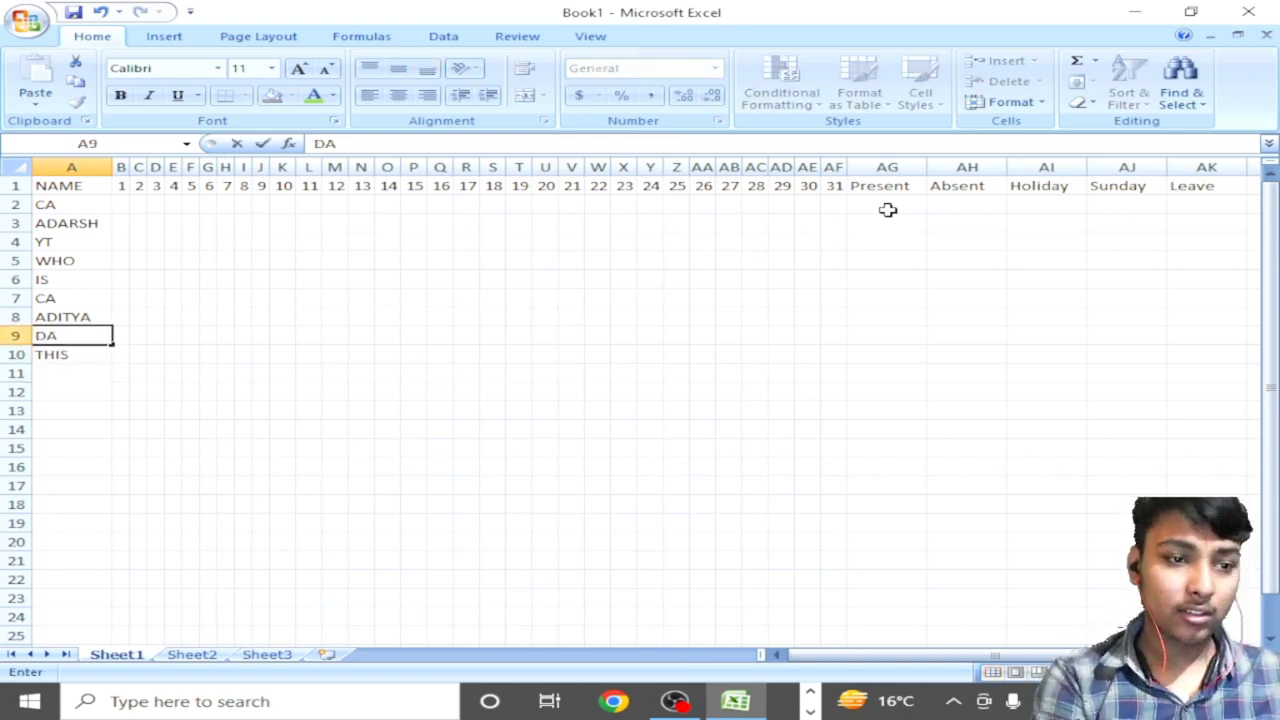
key(Return)
key(Return)
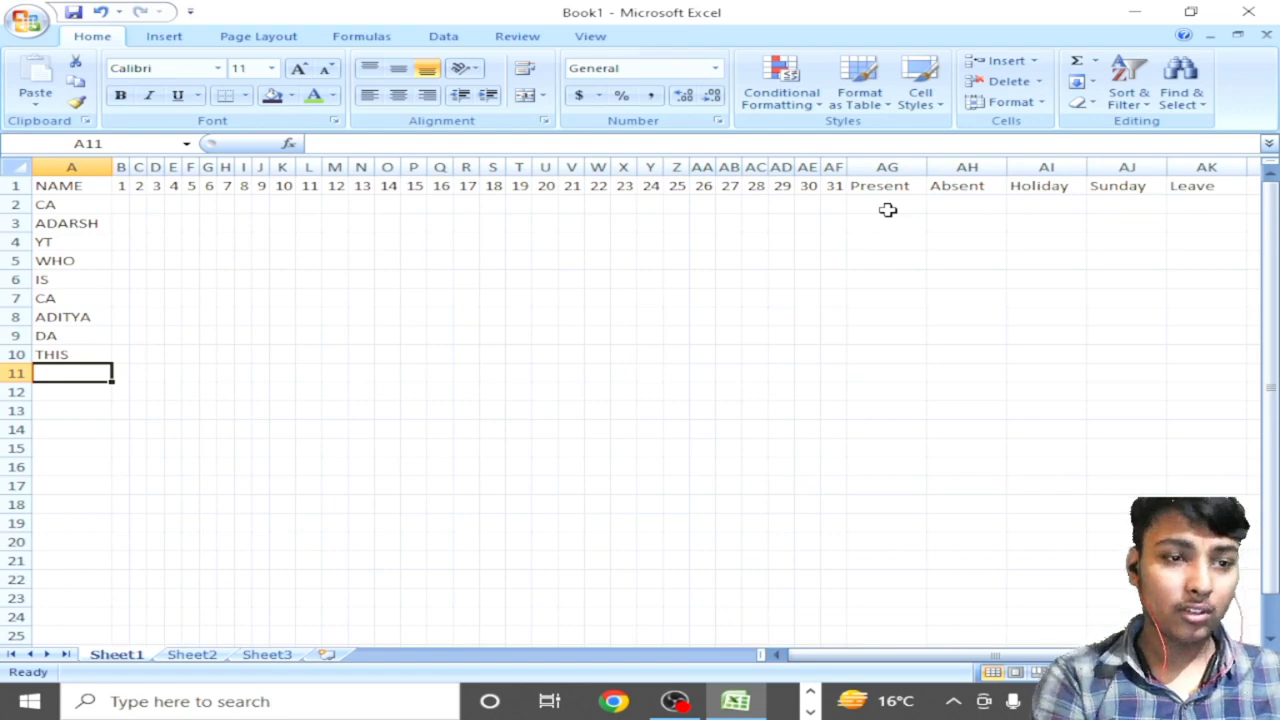
Step: Fill the remaining rows down to A16 with placeholder name entries
text(DA)
key(BackSpace)
key(BackSpace)
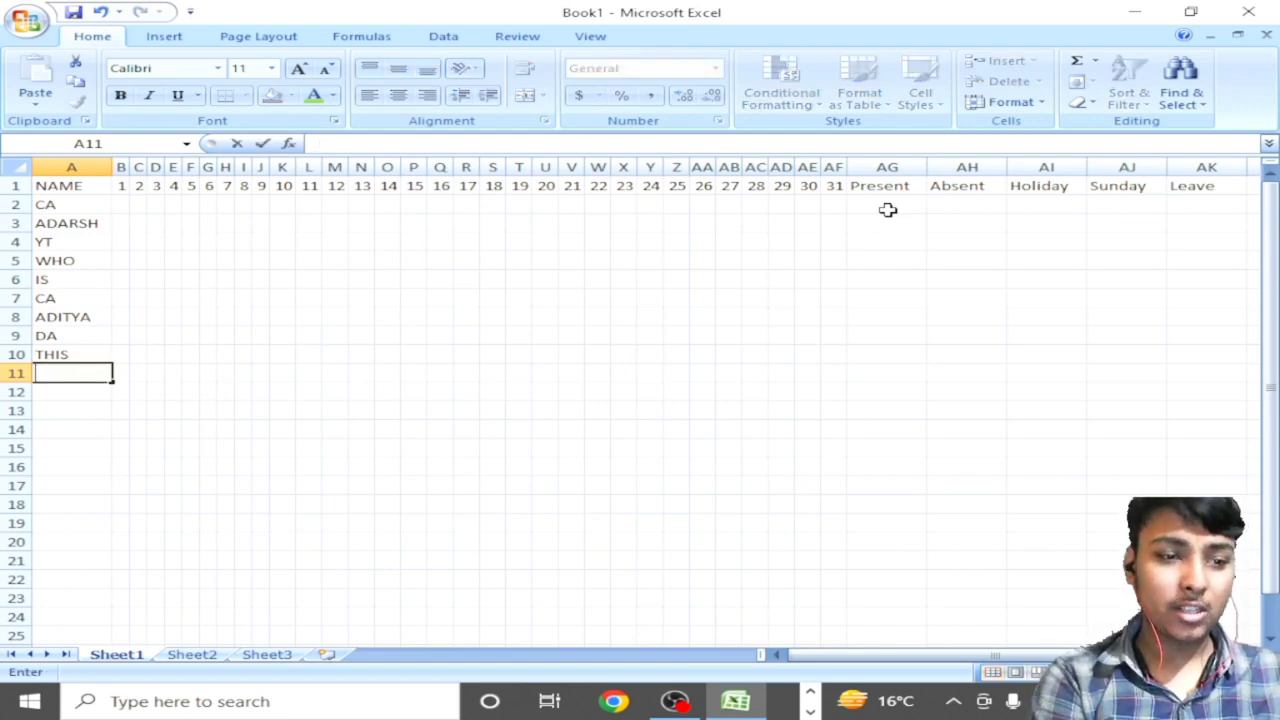
text(AKJFJA)
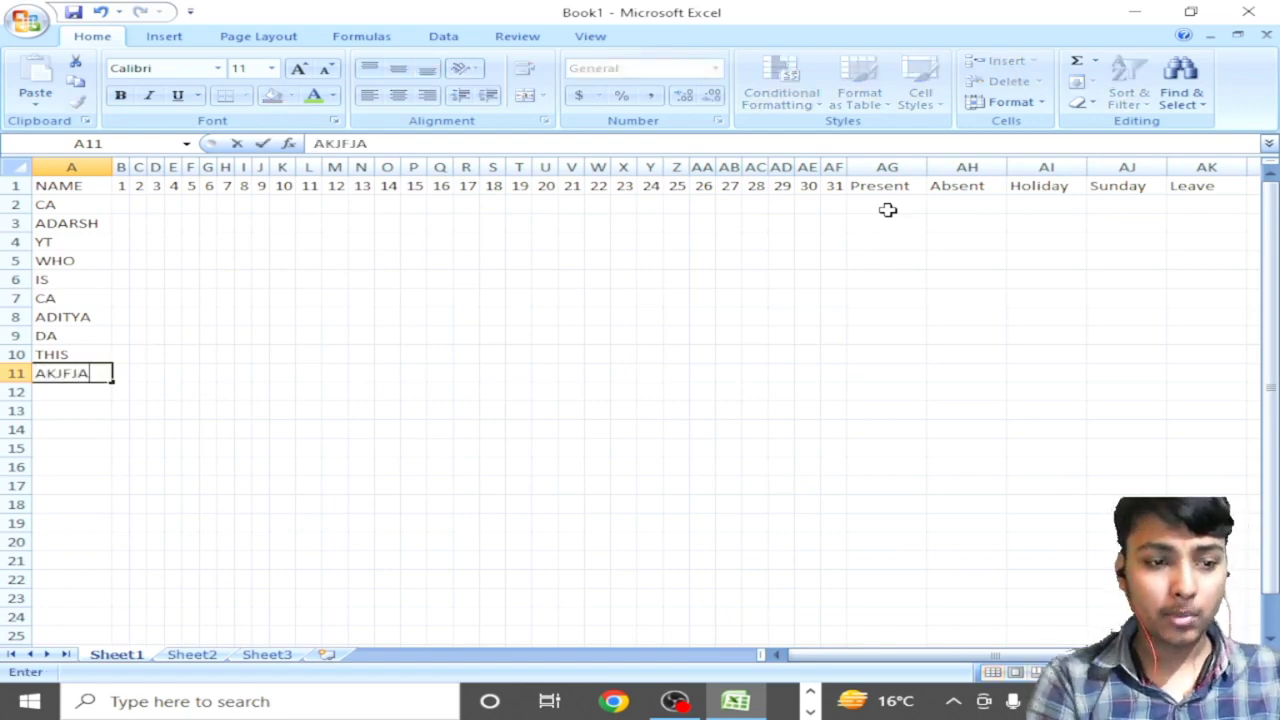
key(Return)
text(ADFJAKJ)
key(Return)
text(A)
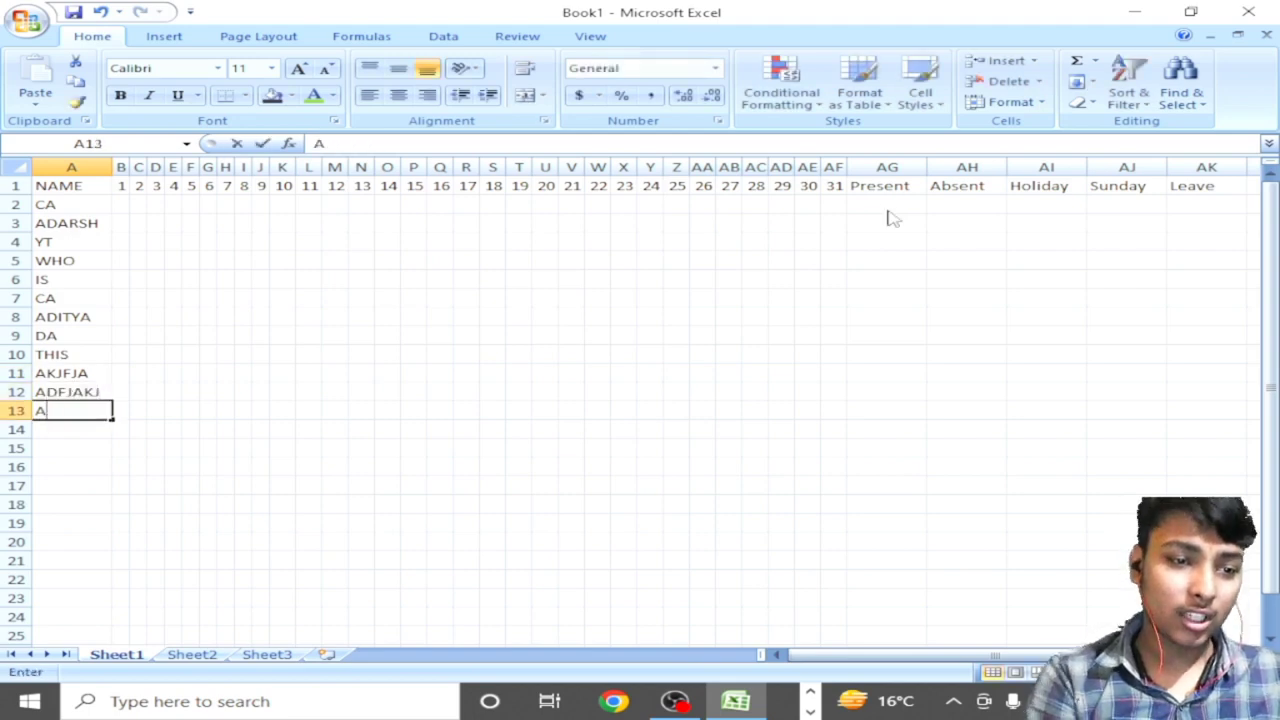
text(JDLKJFA)
key(Return)
text(AJKLFA)
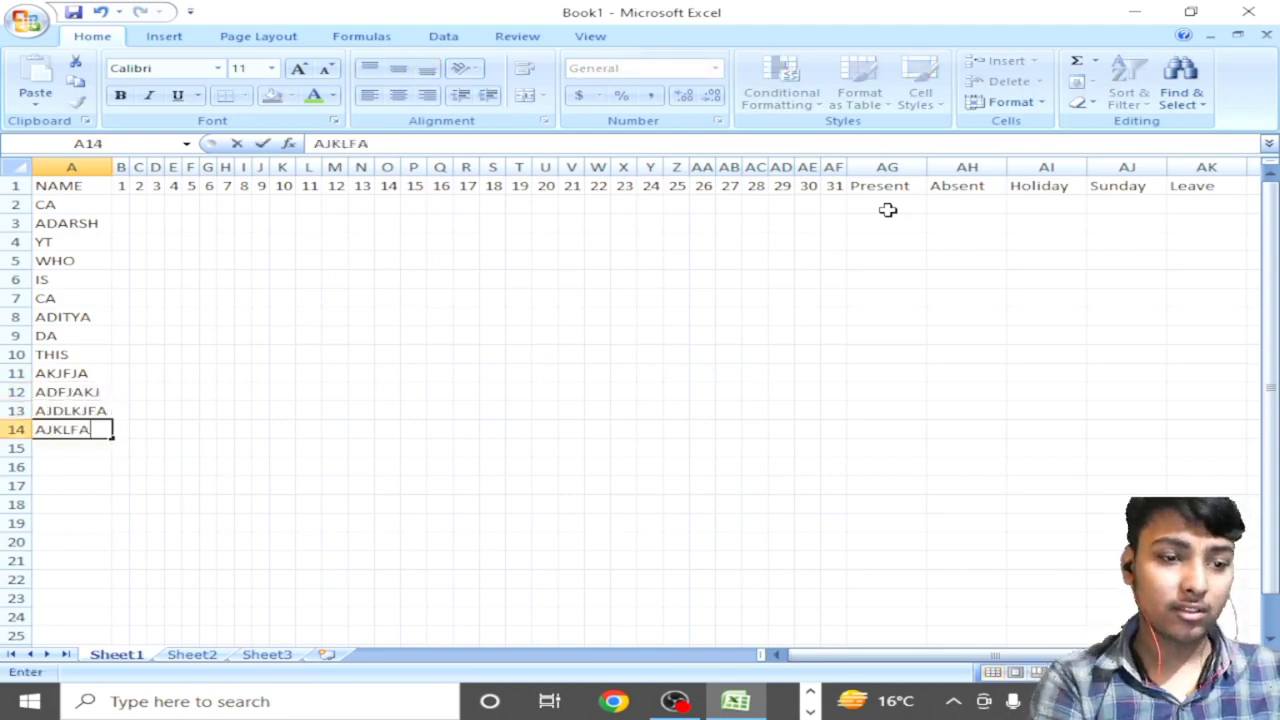
key(Return)
key(Return)
text(DKJFAF)
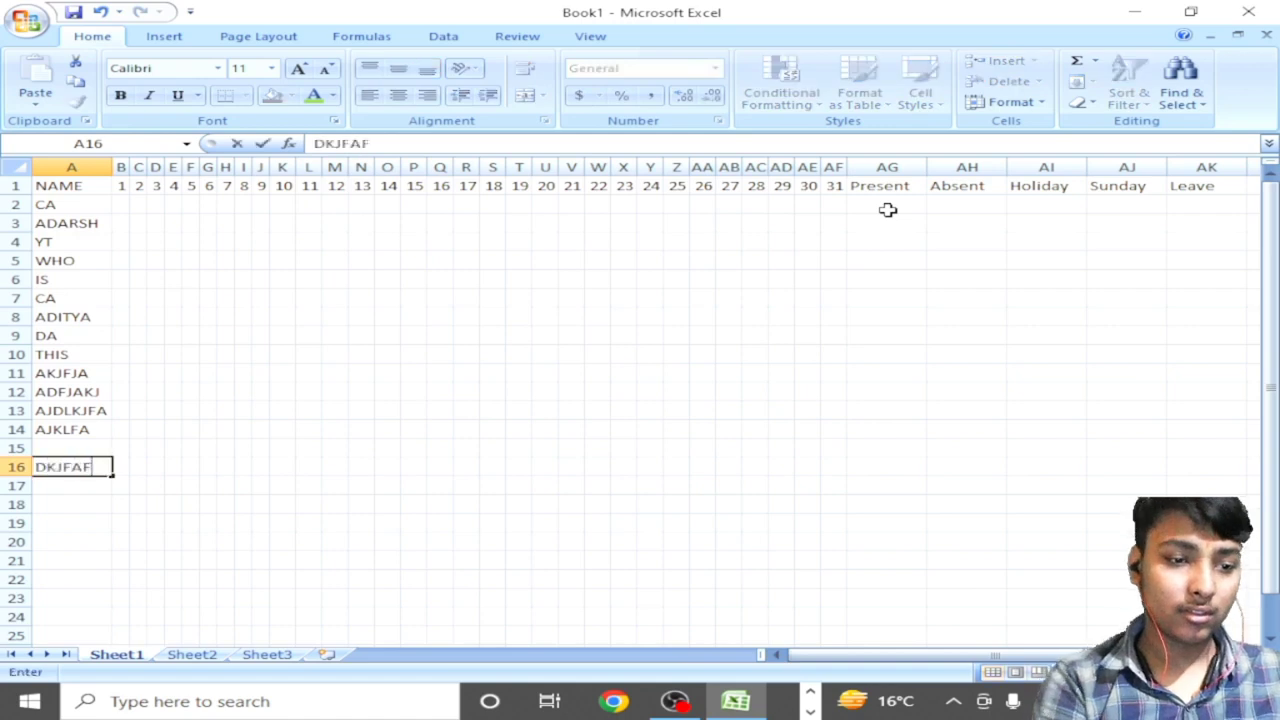
key(Up)
text(ADFA)
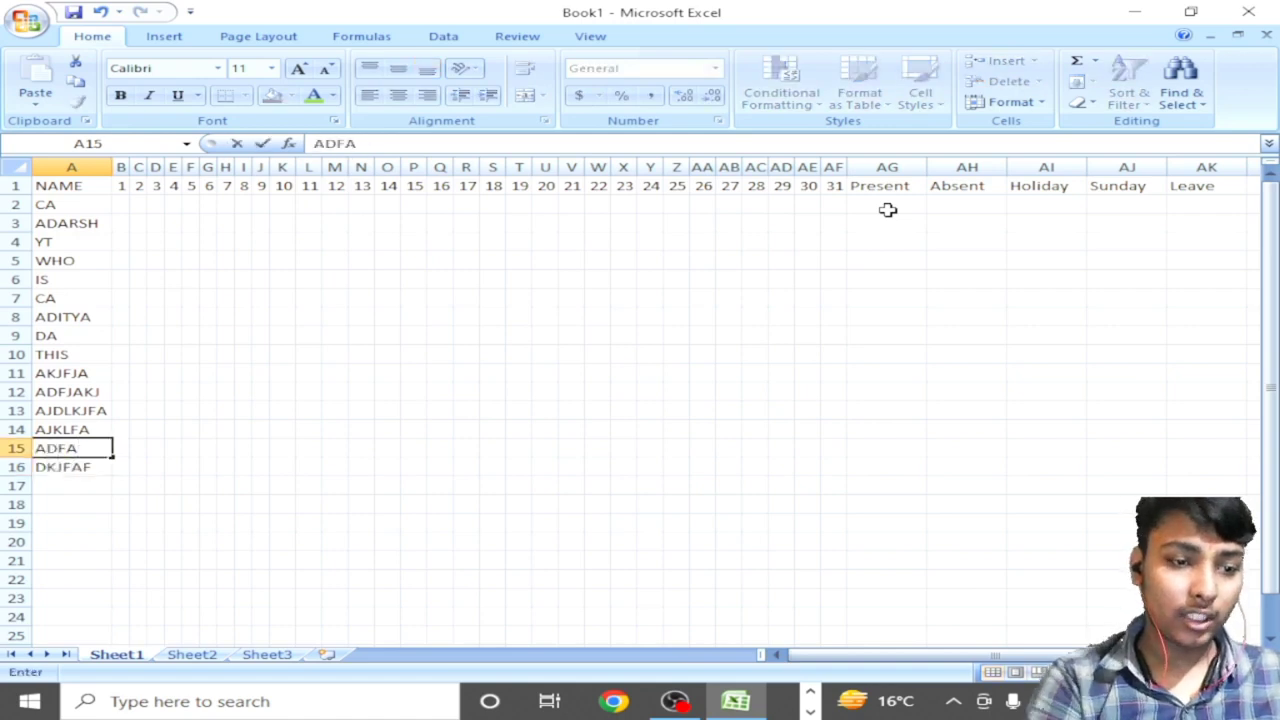
click(71, 165)
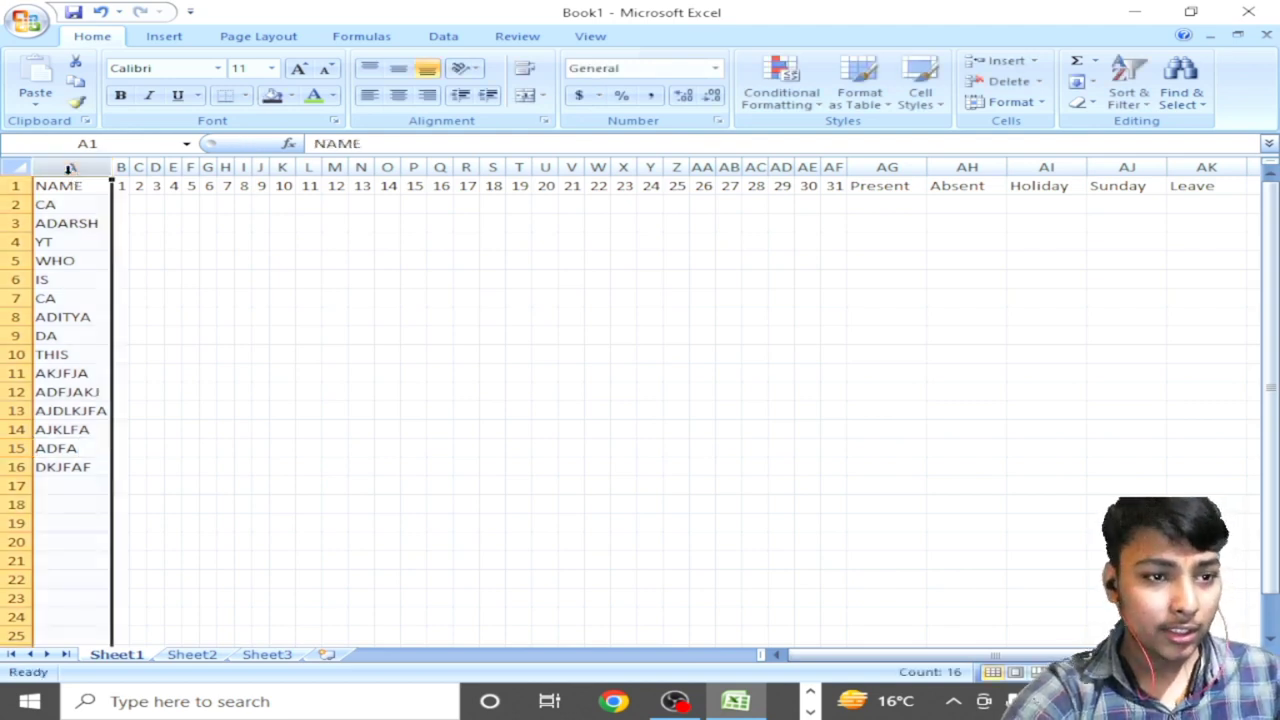
click(123, 166)
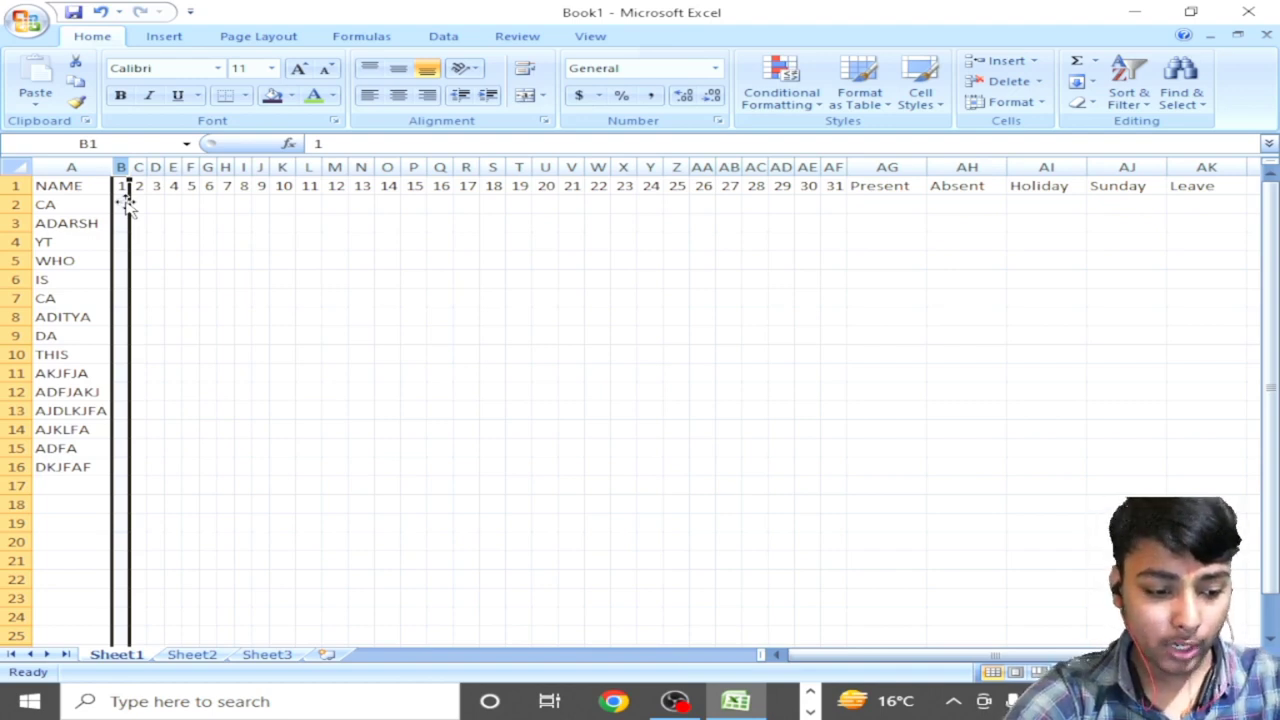
click(261, 241)
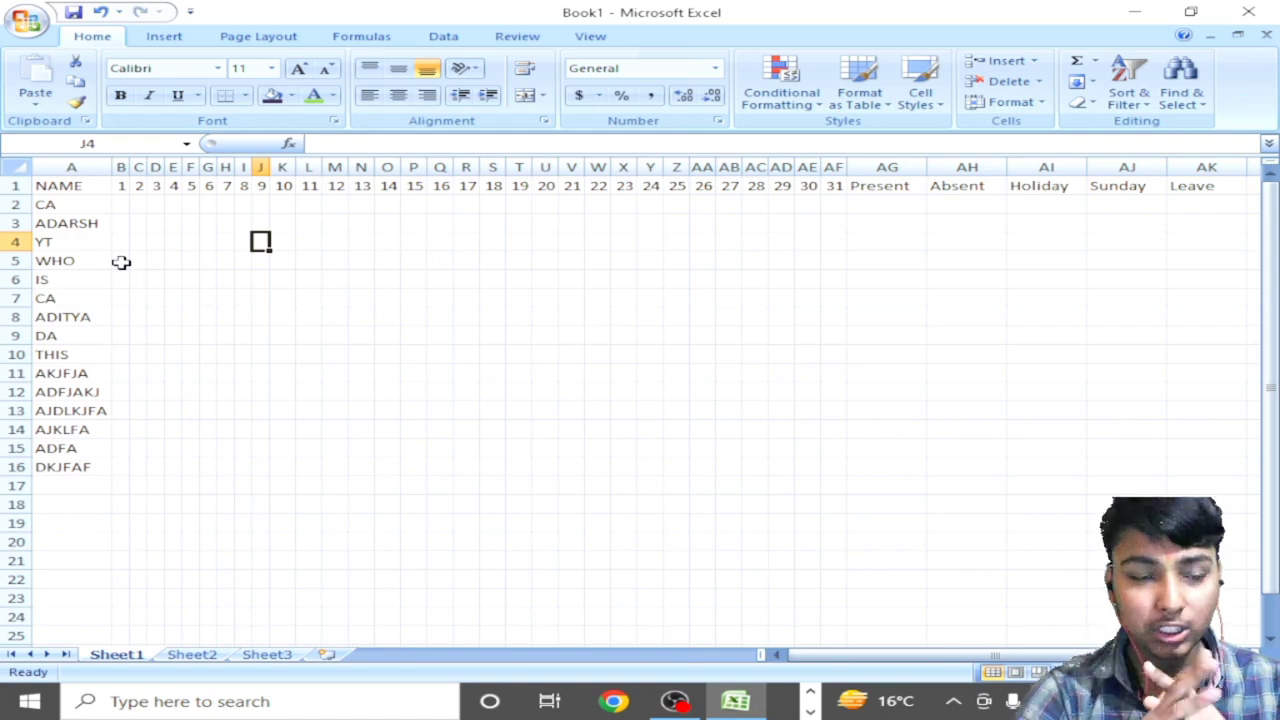
Step: Enter P, A, A, P in B2:B5 and fill that pattern down the day 1 column to row 16
key(Left)
key(Left)
key(Left)
key(Left)
key(Left)
key(Left)
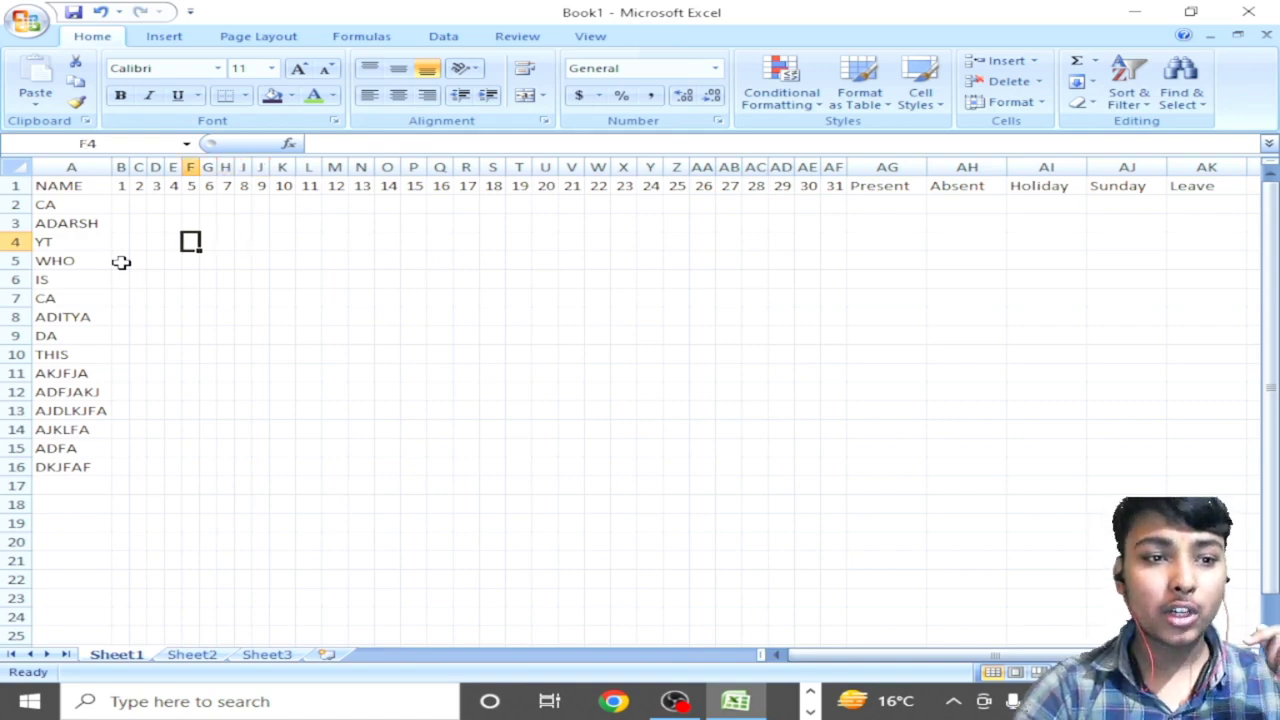
key(Up)
key(Left)
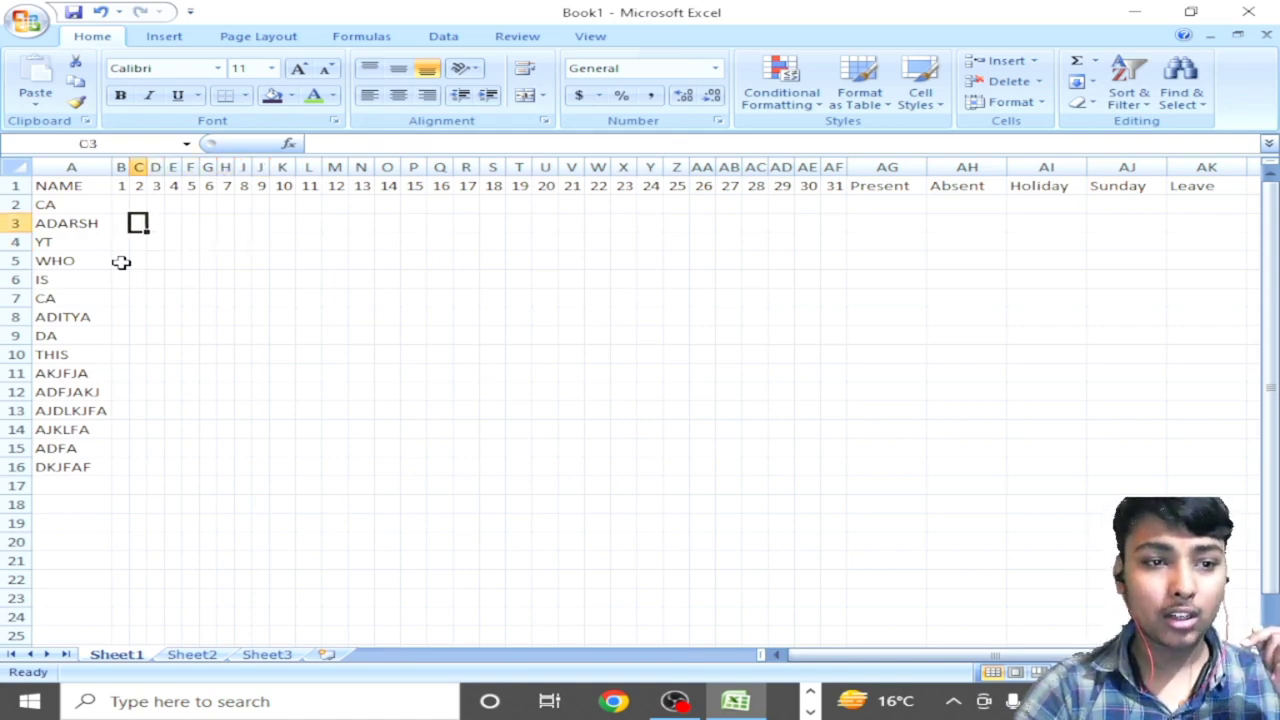
key(Left)
key(Up)
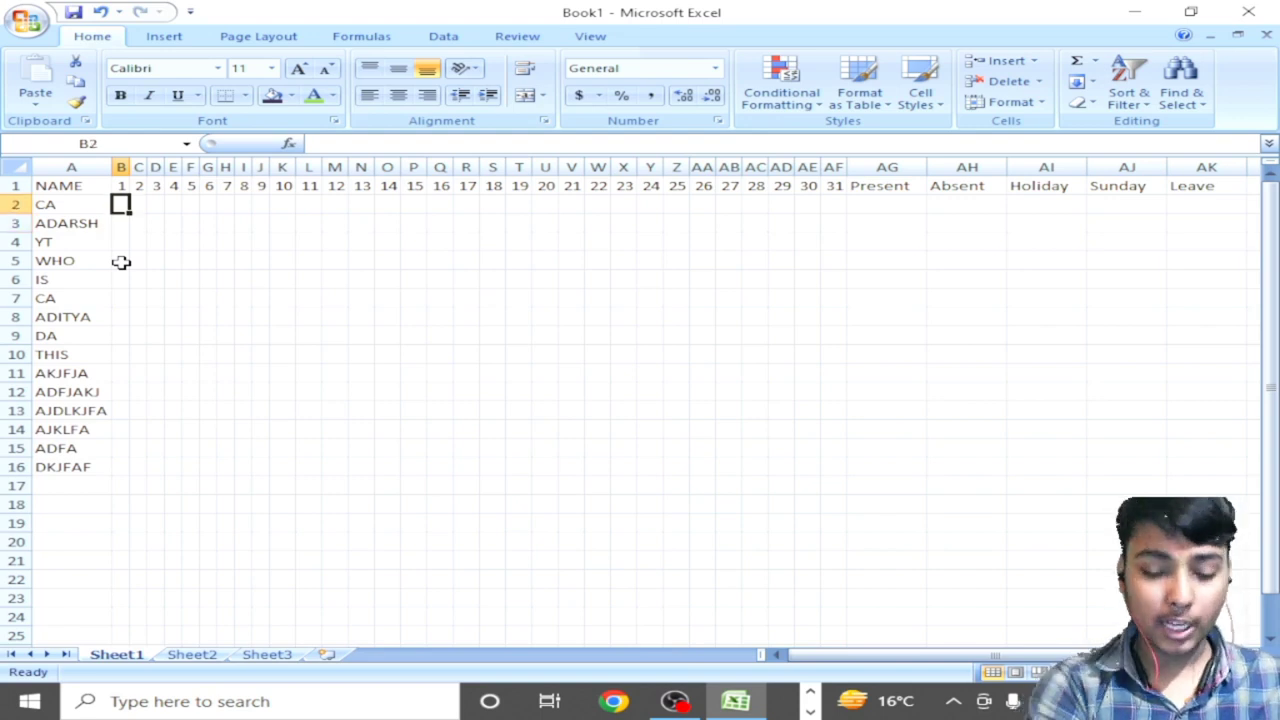
text(P)
key(Return)
text(A)
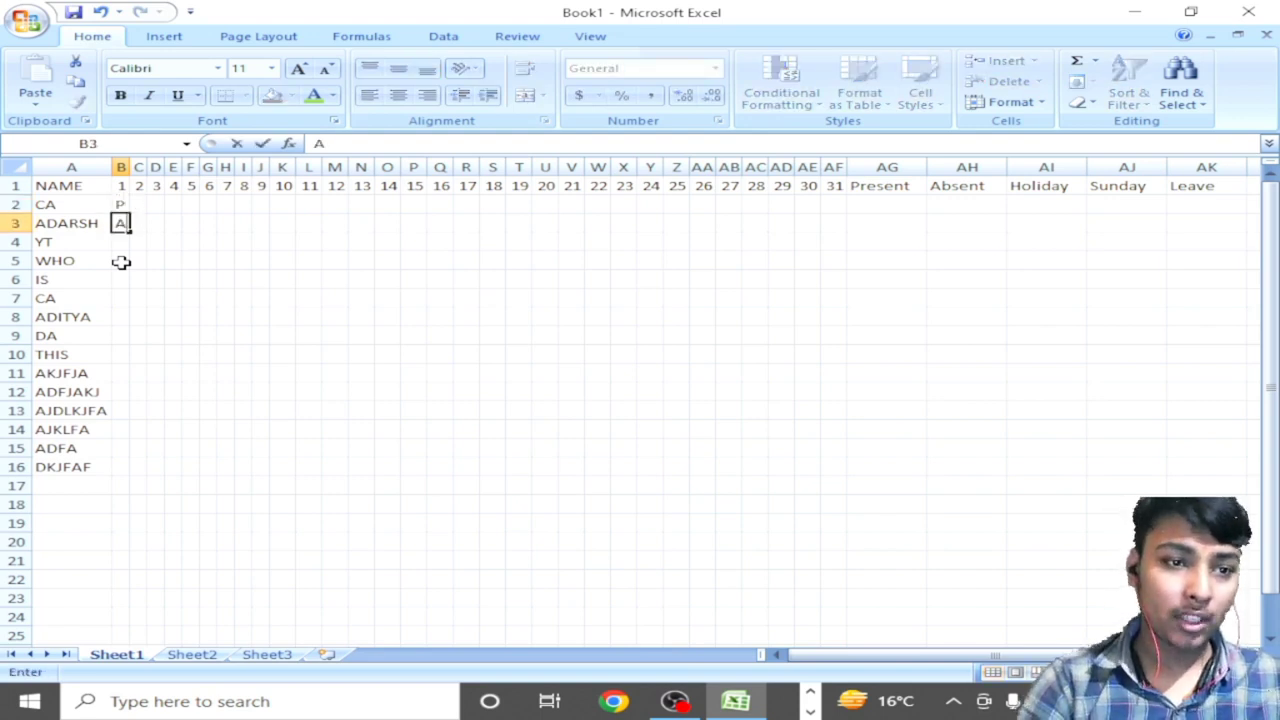
key(Return)
text(A)
key(Return)
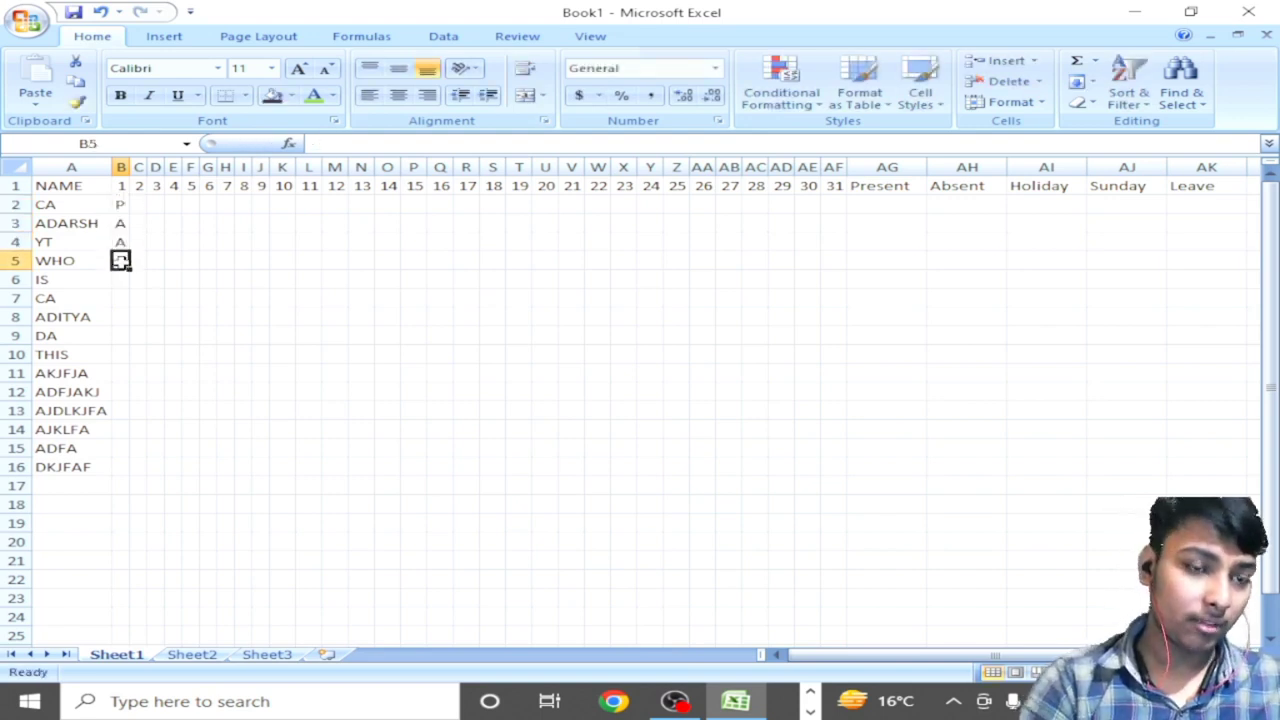
text(P)
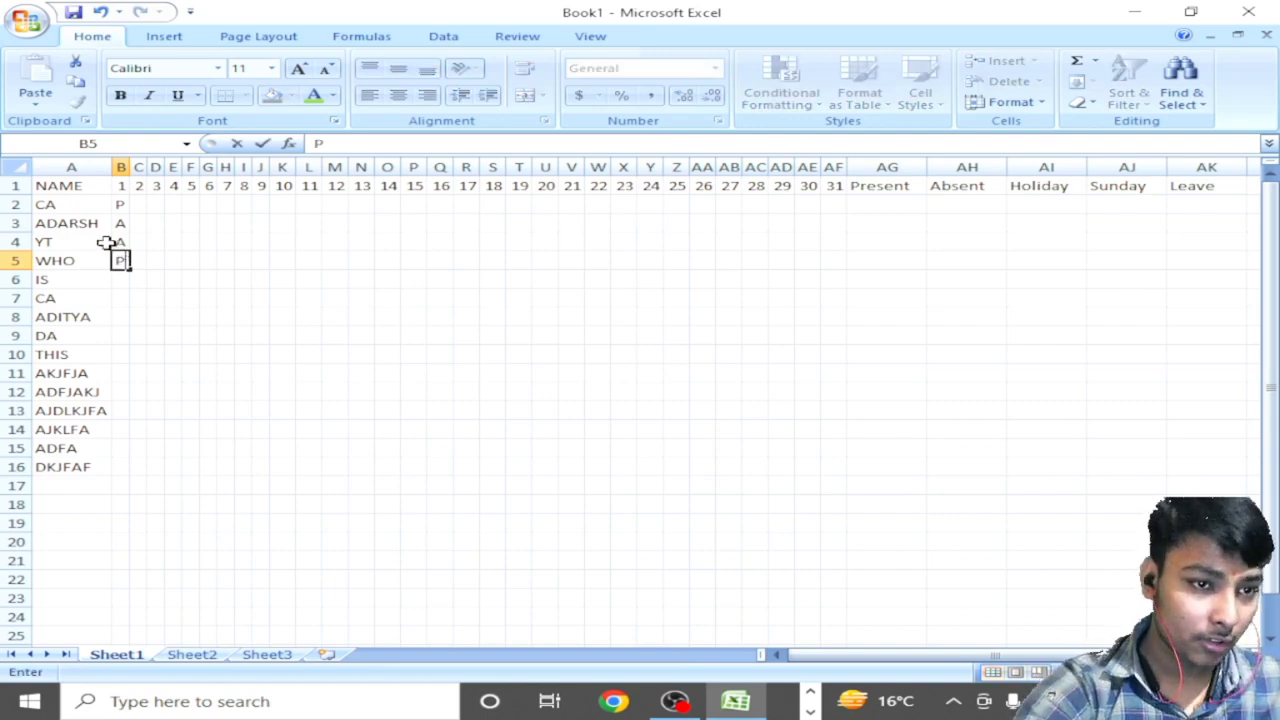
drag(124, 203, 123, 262)
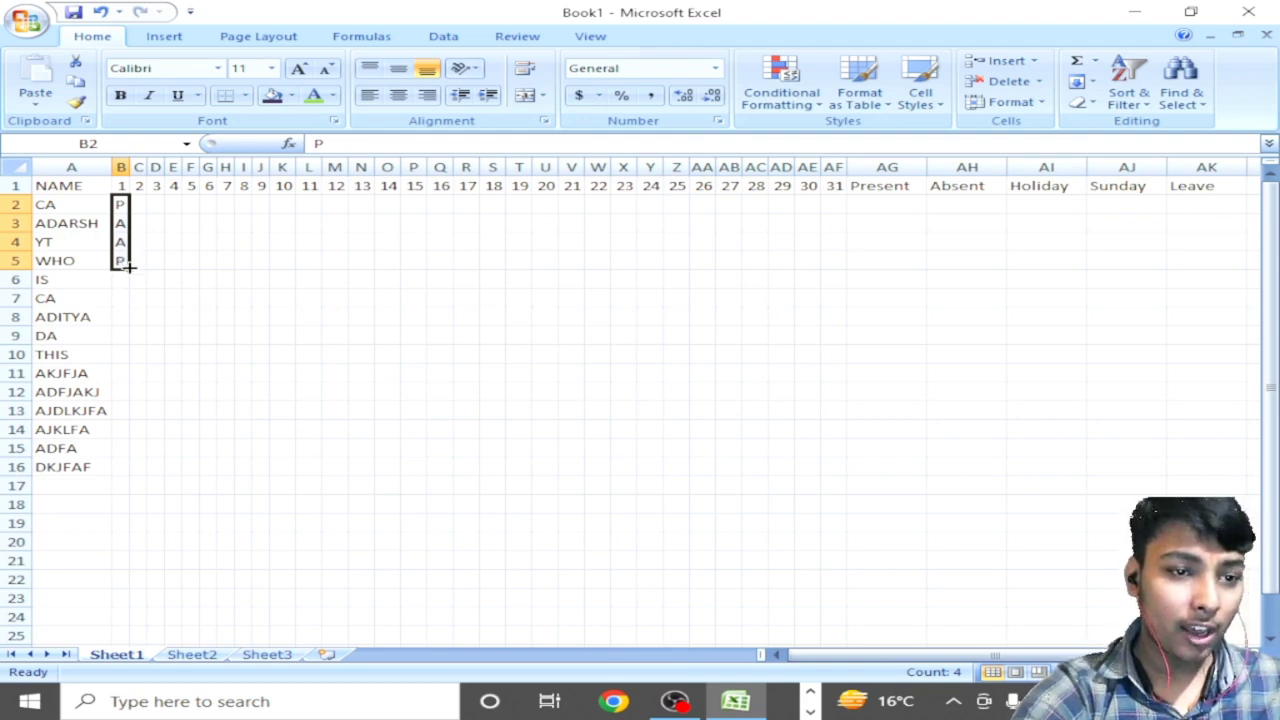
double_click(128, 268)
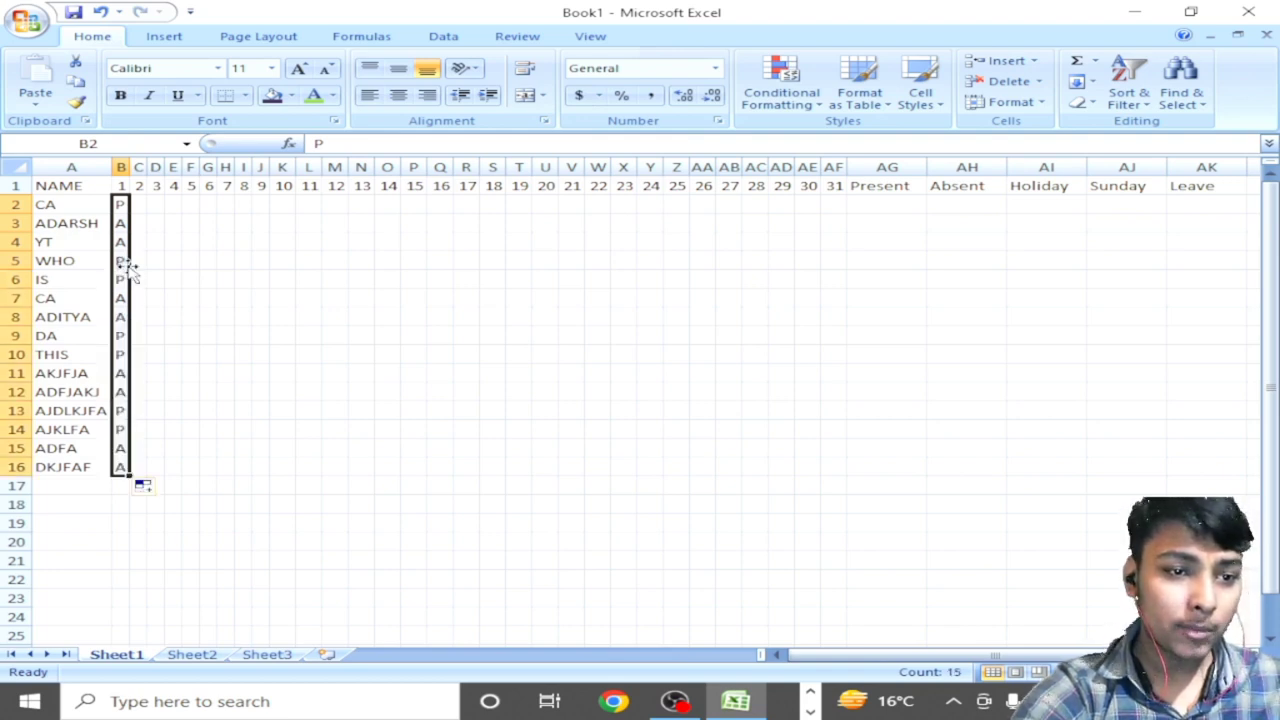
Step: Mark the first name A on day 3 (D2) and day 2 (C2)
click(155, 204)
text(A)
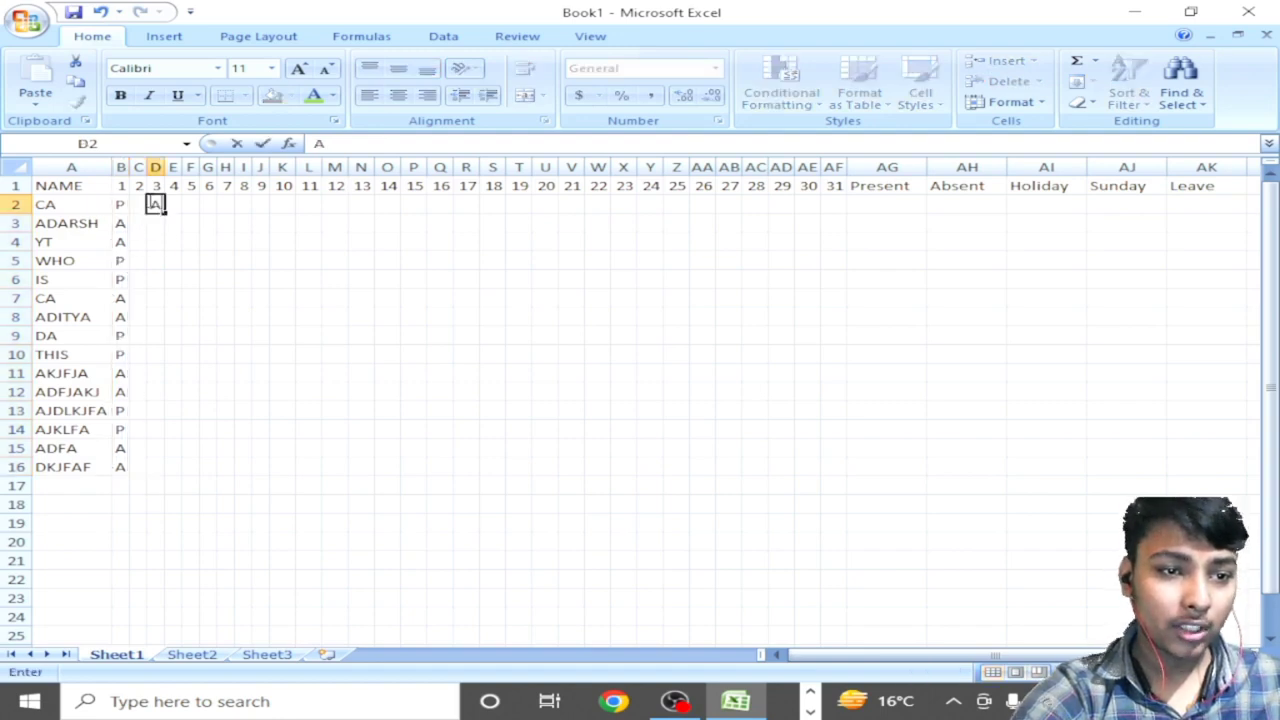
click(136, 206)
text(A)
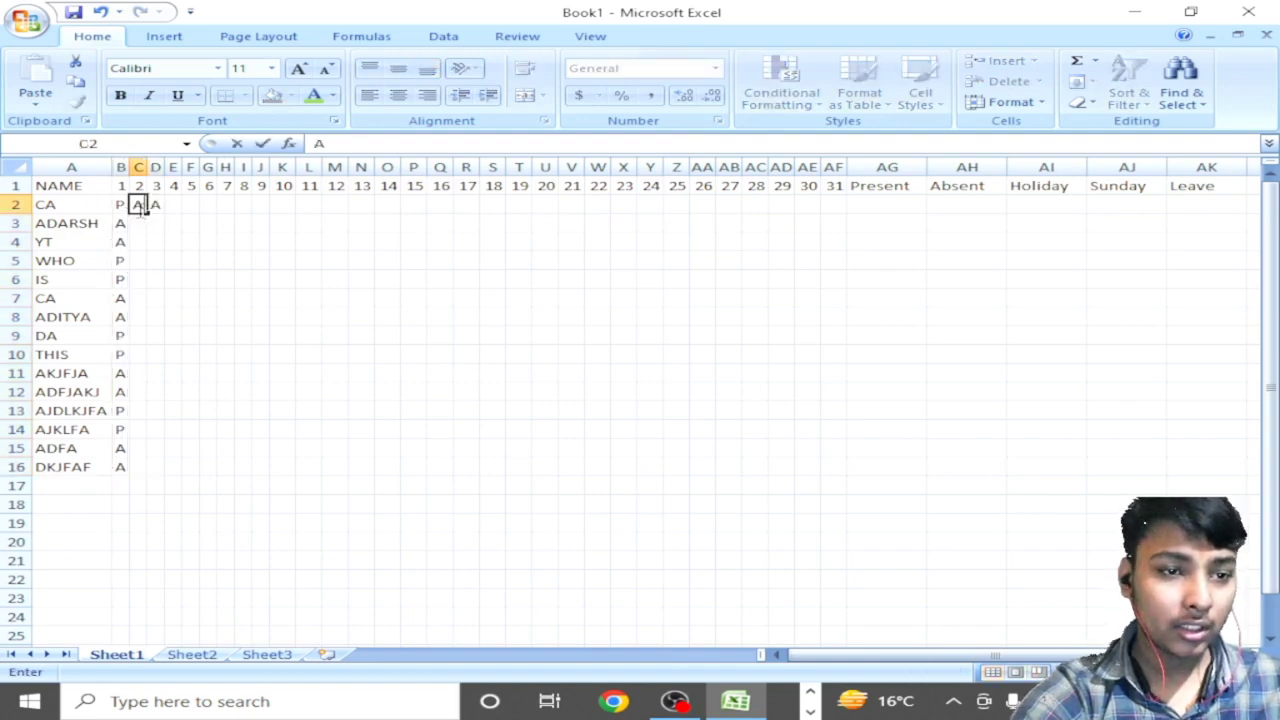
click(132, 210)
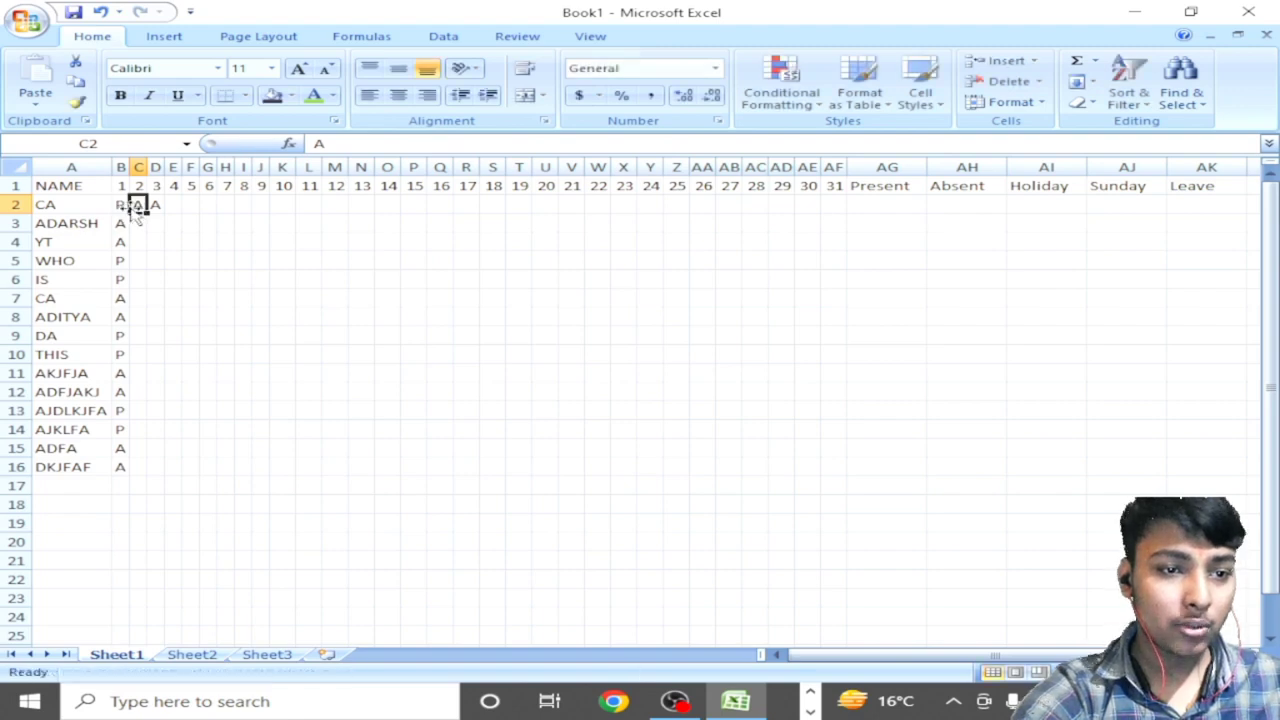
Step: Select the first name's day 1–3 marks in B2:D2 and use the fill handle
click(119, 204)
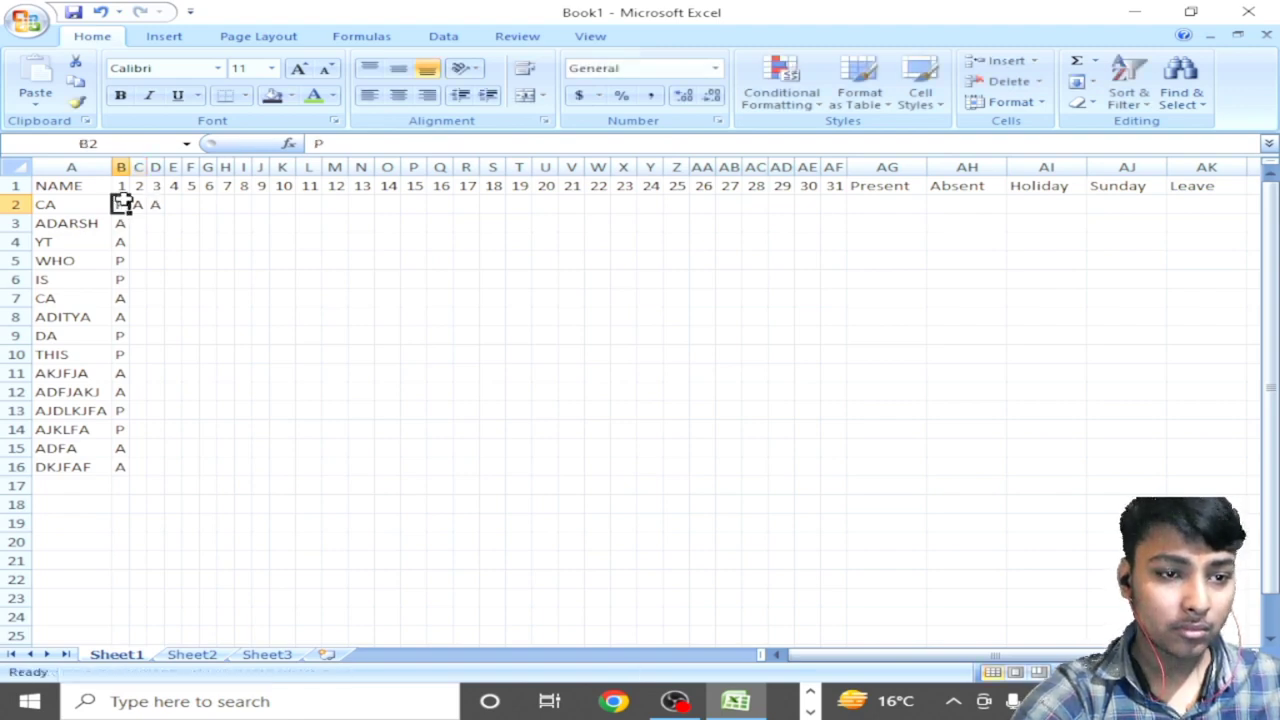
drag(119, 204, 153, 193)
double_click(156, 204)
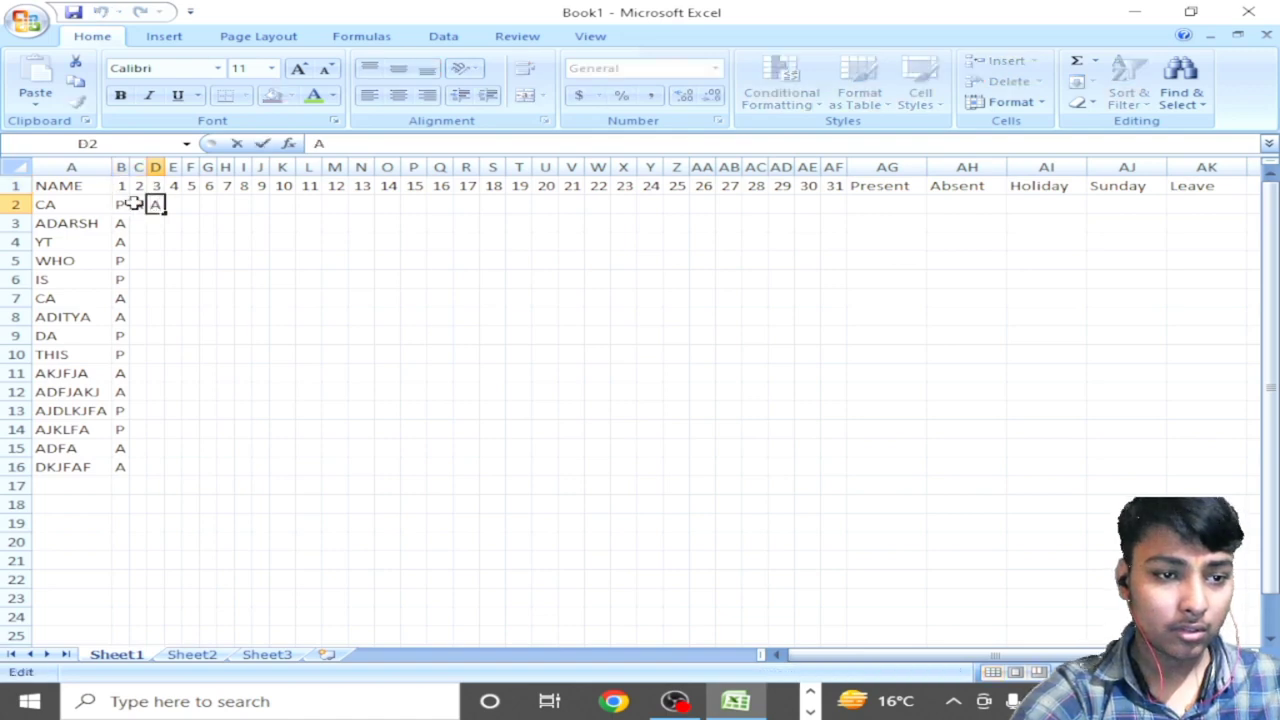
click(137, 204)
click(131, 203)
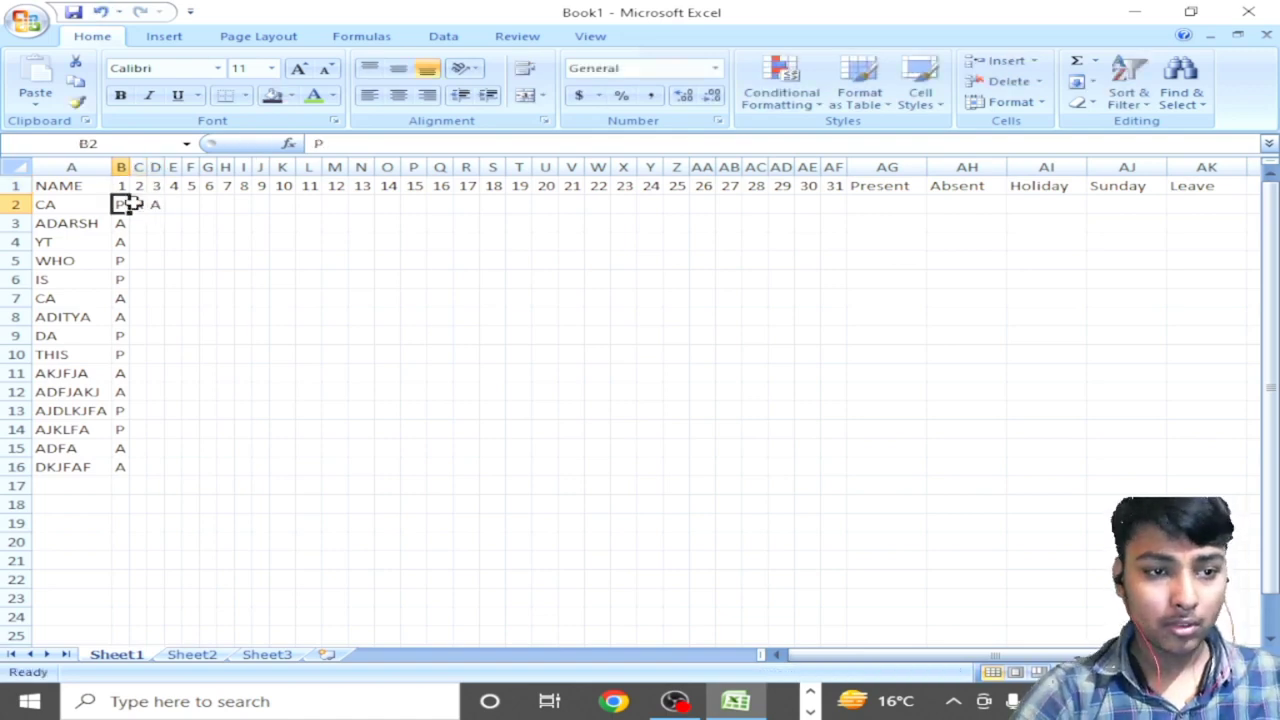
drag(131, 203, 155, 205)
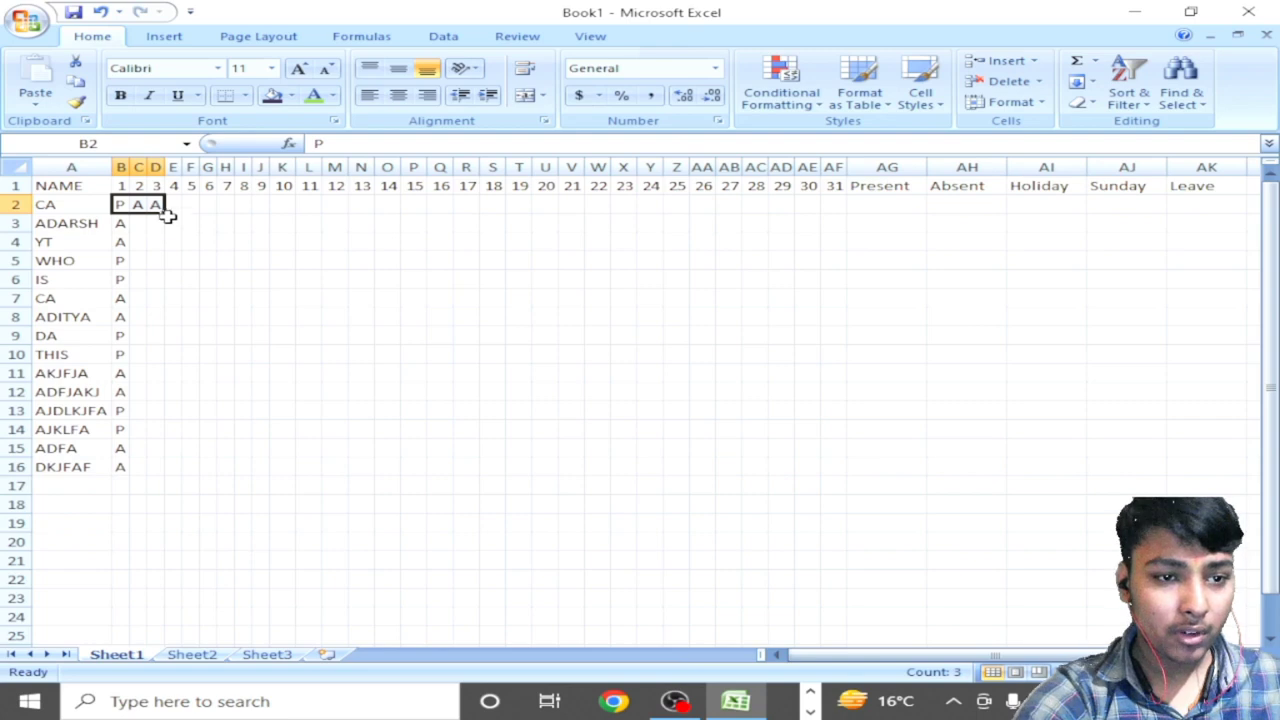
drag(167, 209, 167, 209)
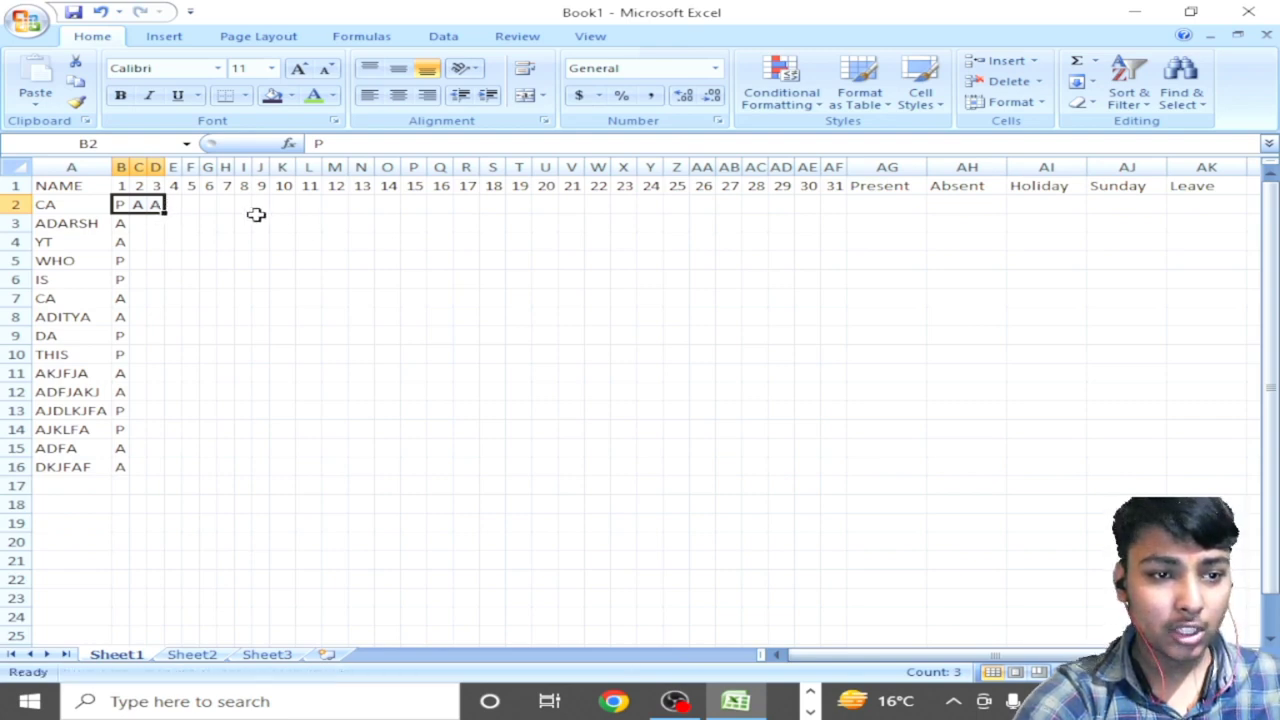
Step: Mark the first name P for day 4 in E2
click(190, 222)
key(Up)
click(175, 206)
text(A)
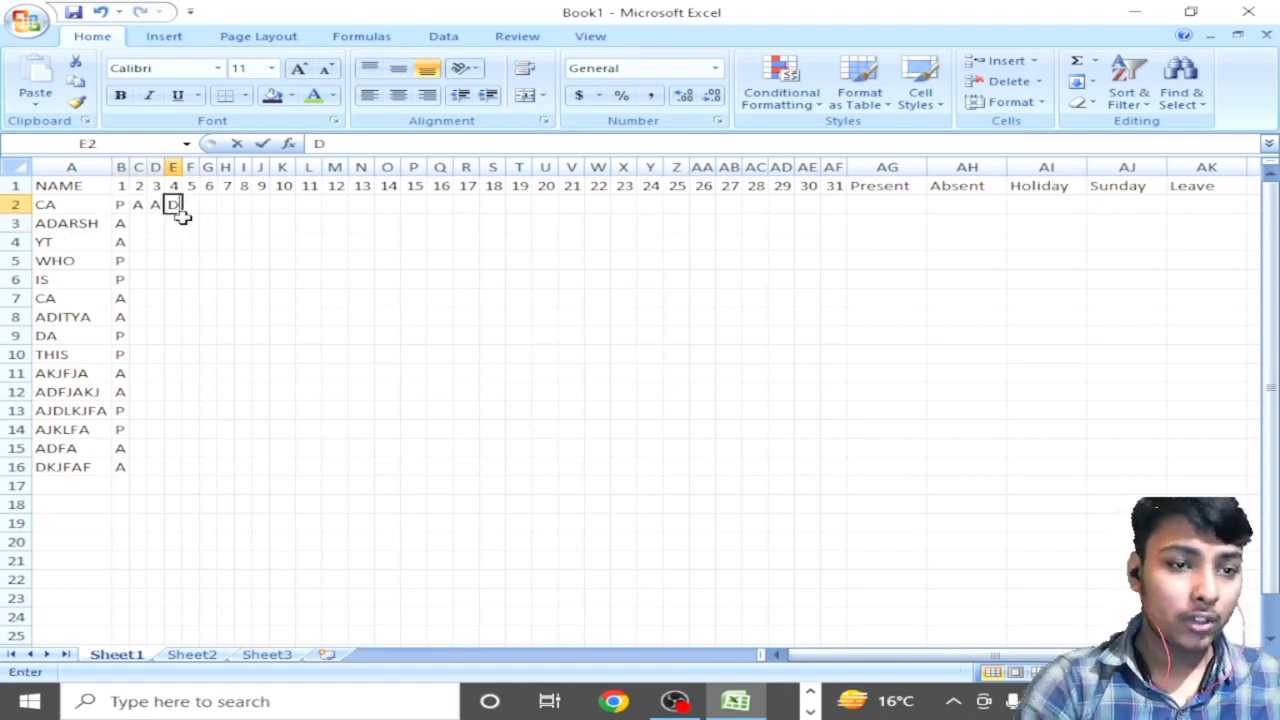
key(BackSpace)
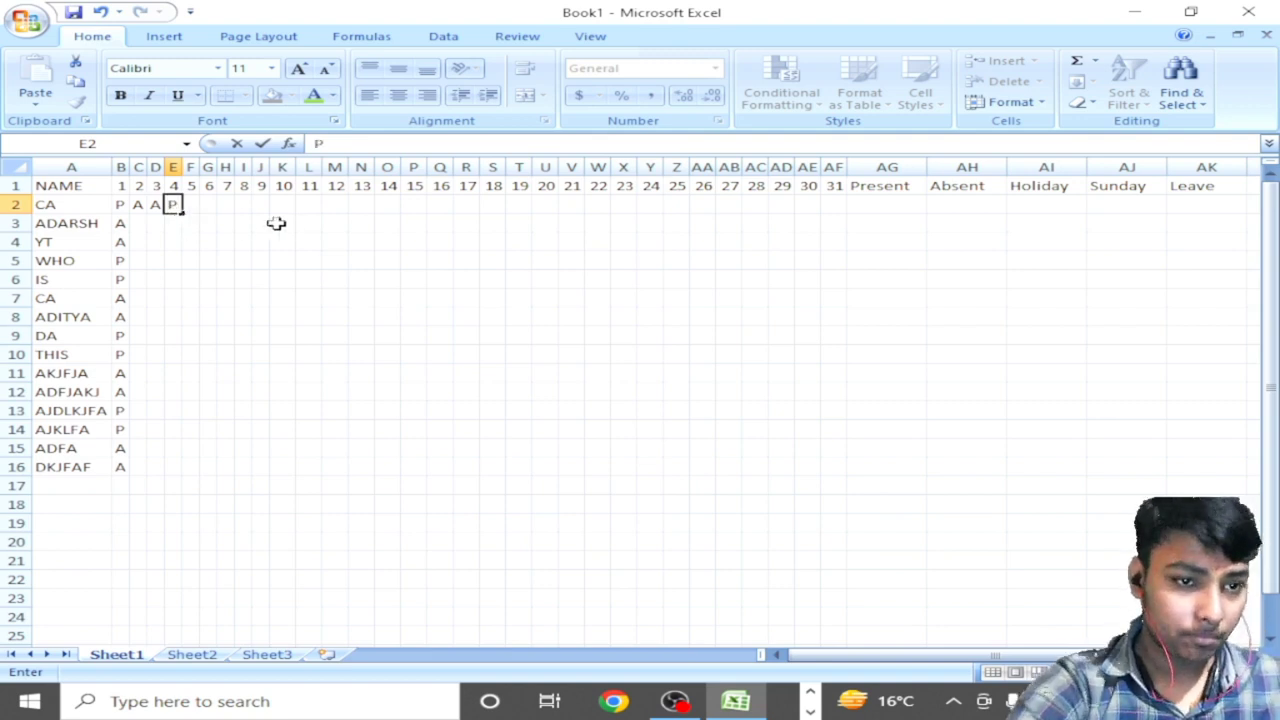
drag(115, 198, 188, 215)
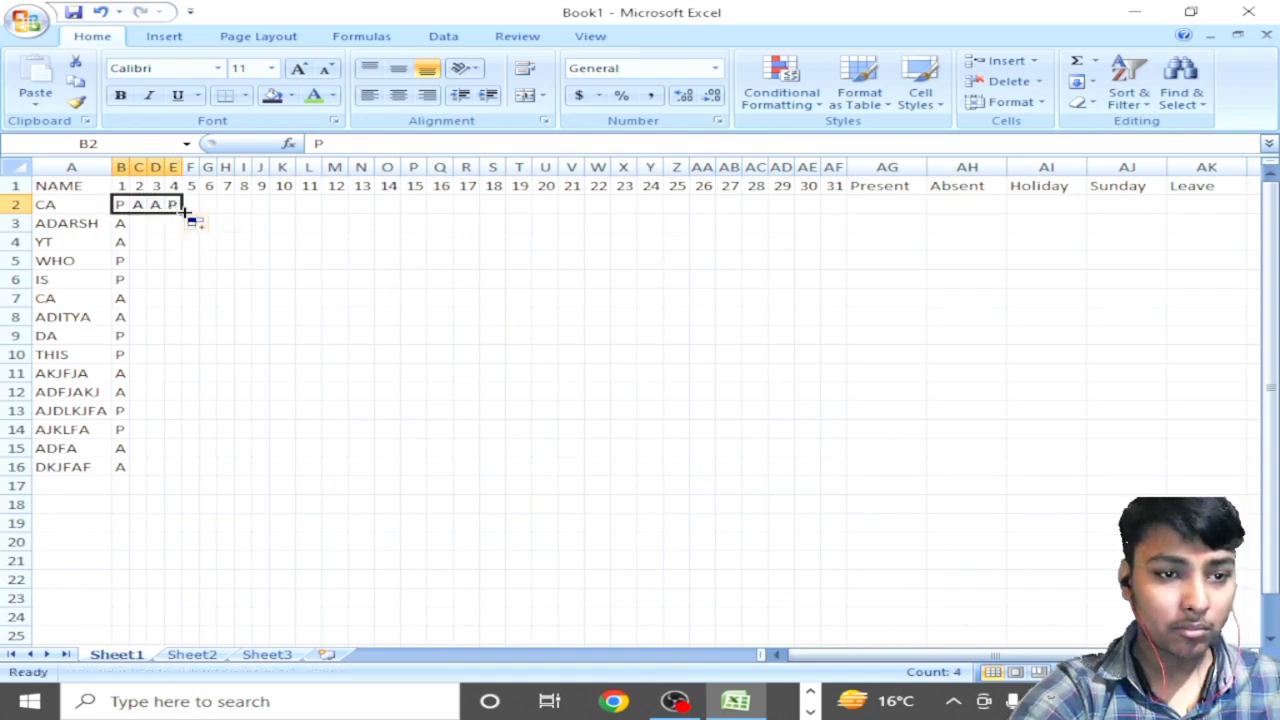
Step: Enter the second name's day 2–4 marks A, P, A in C3:E3
click(383, 218)
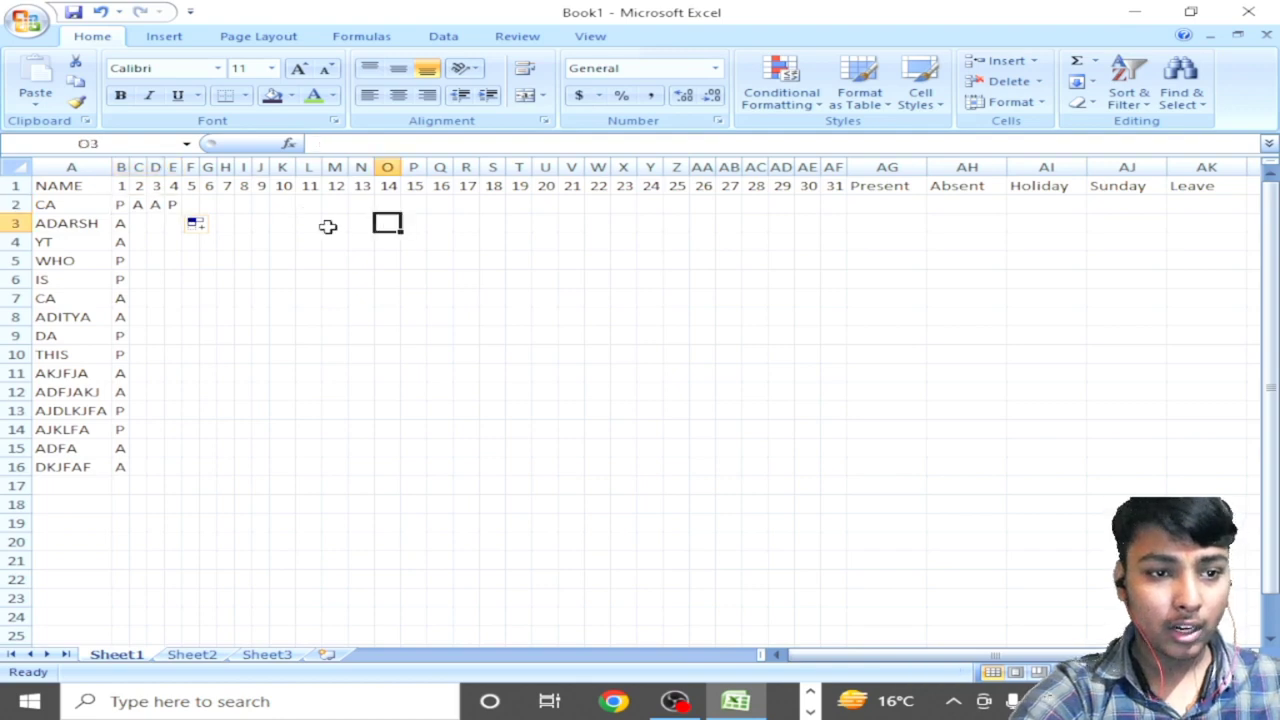
click(329, 224)
click(206, 208)
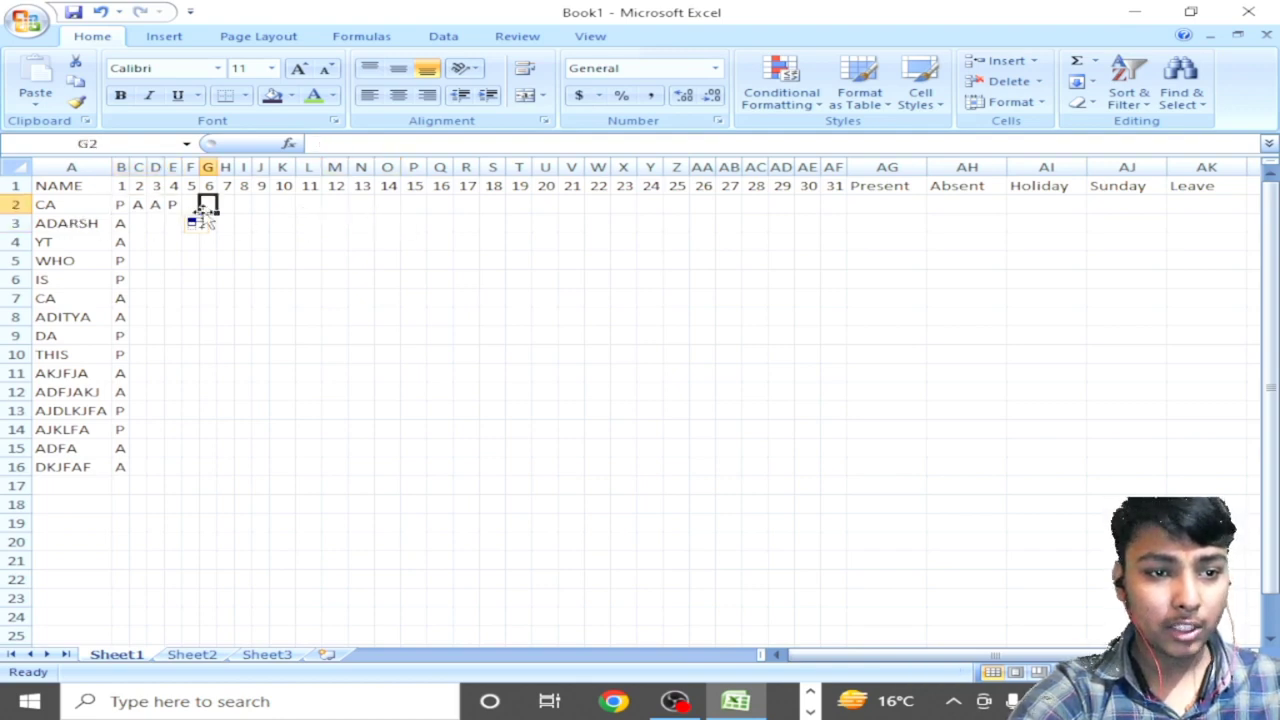
click(140, 224)
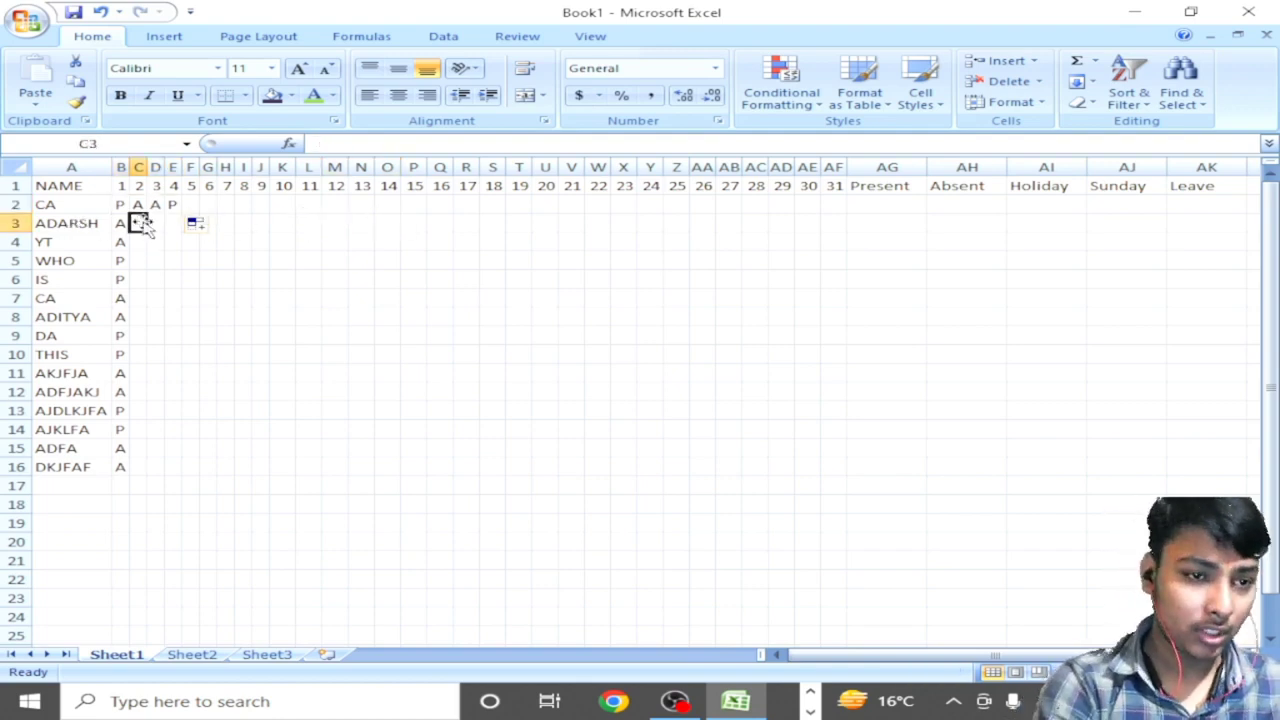
text(A)
key(Tab)
text(P)
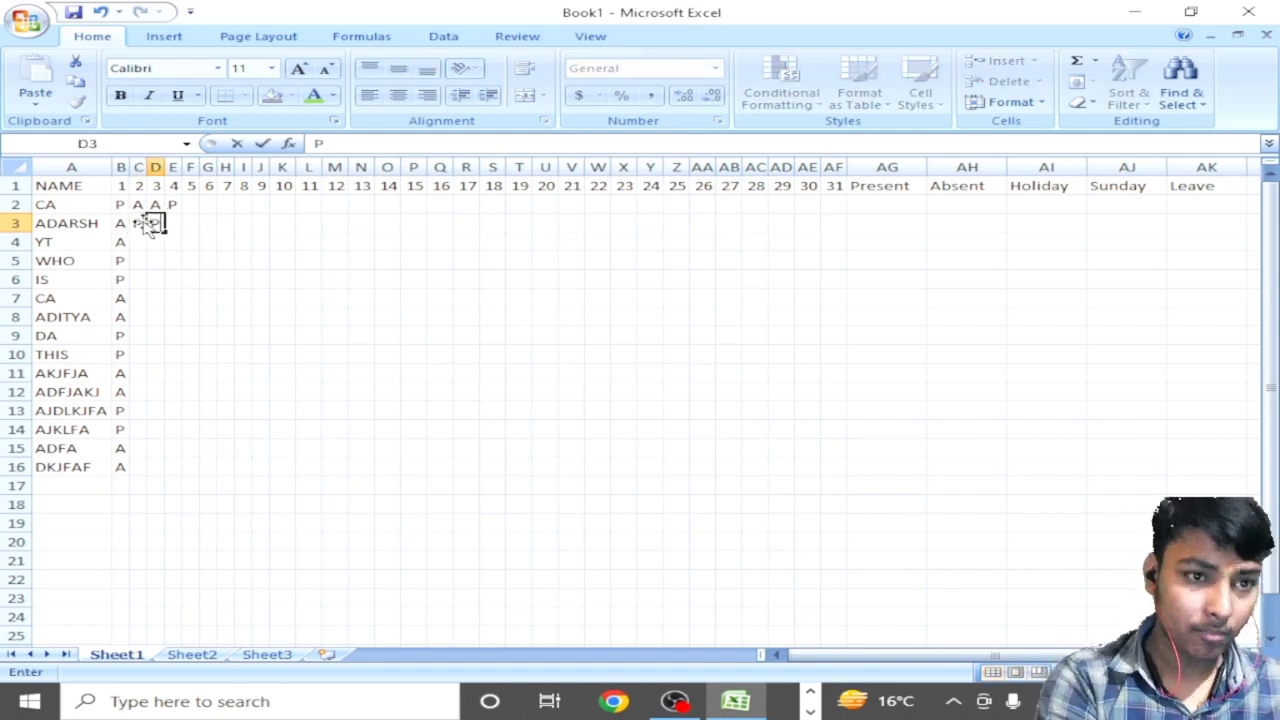
key(Tab)
text(A)
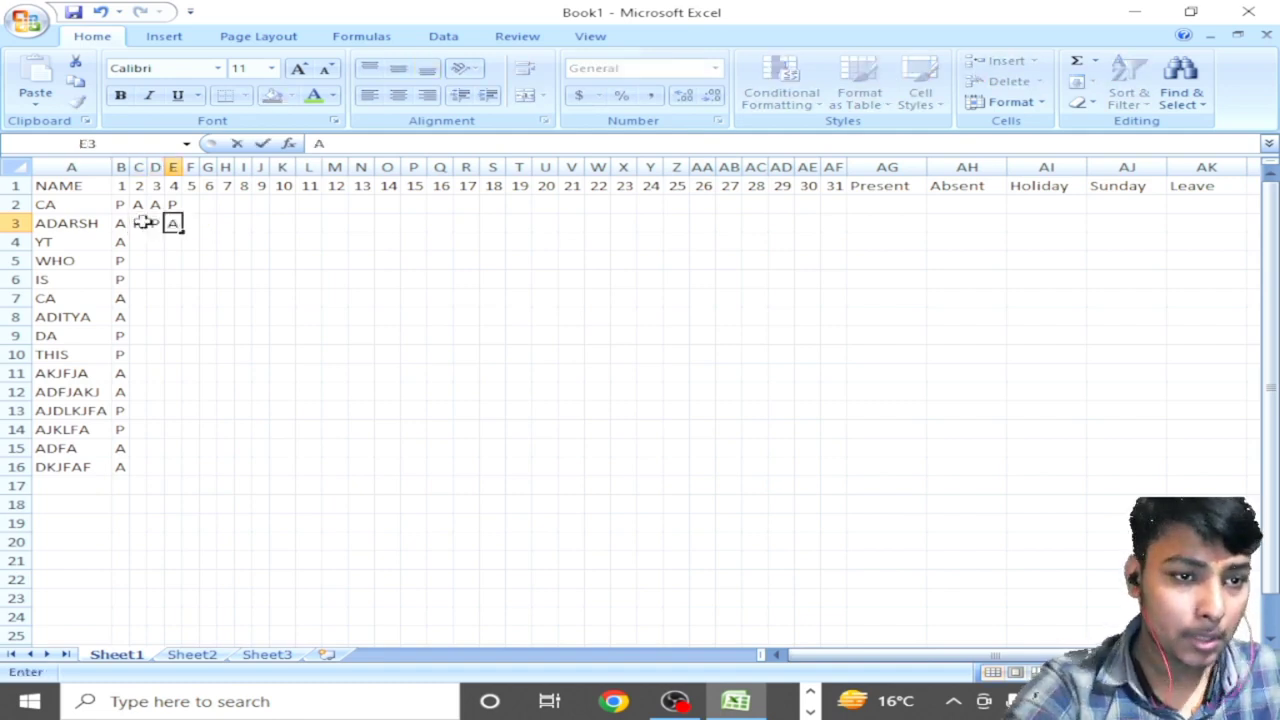
drag(124, 204, 178, 205)
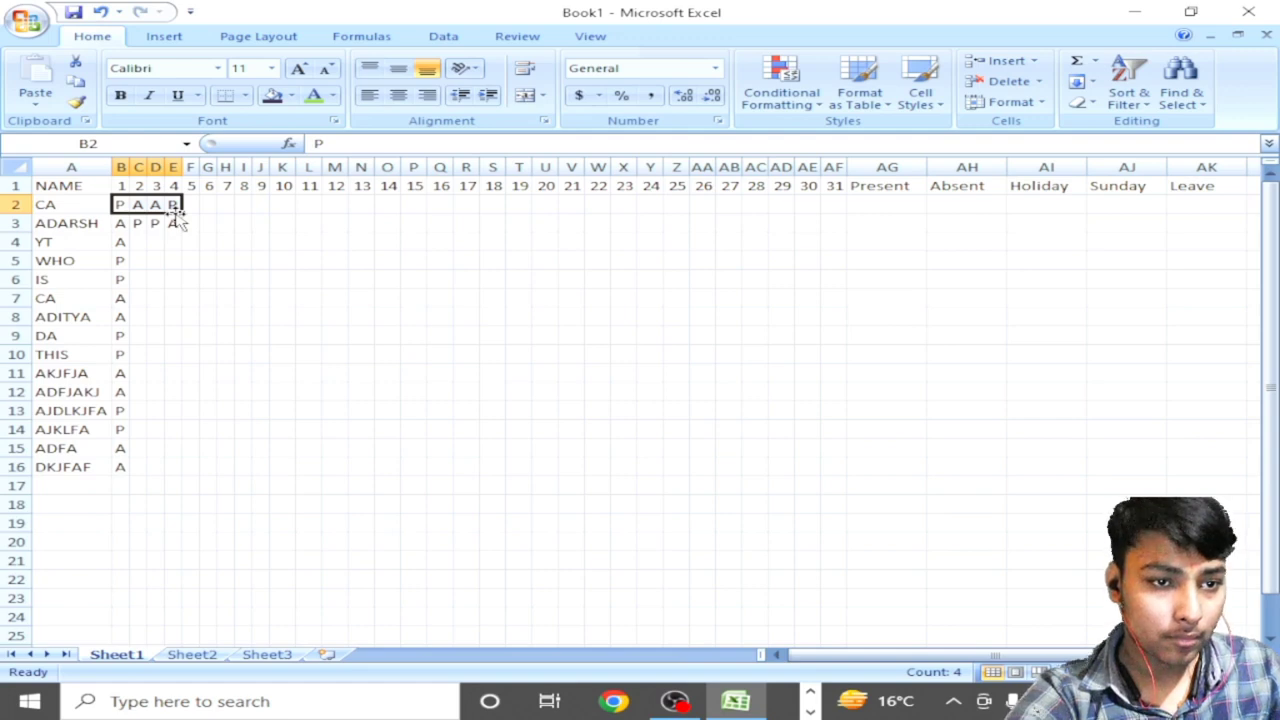
Step: Copy CA's day 1–4 marks from B2:E2 down onto ADARSH's row
drag(181, 212, 178, 236)
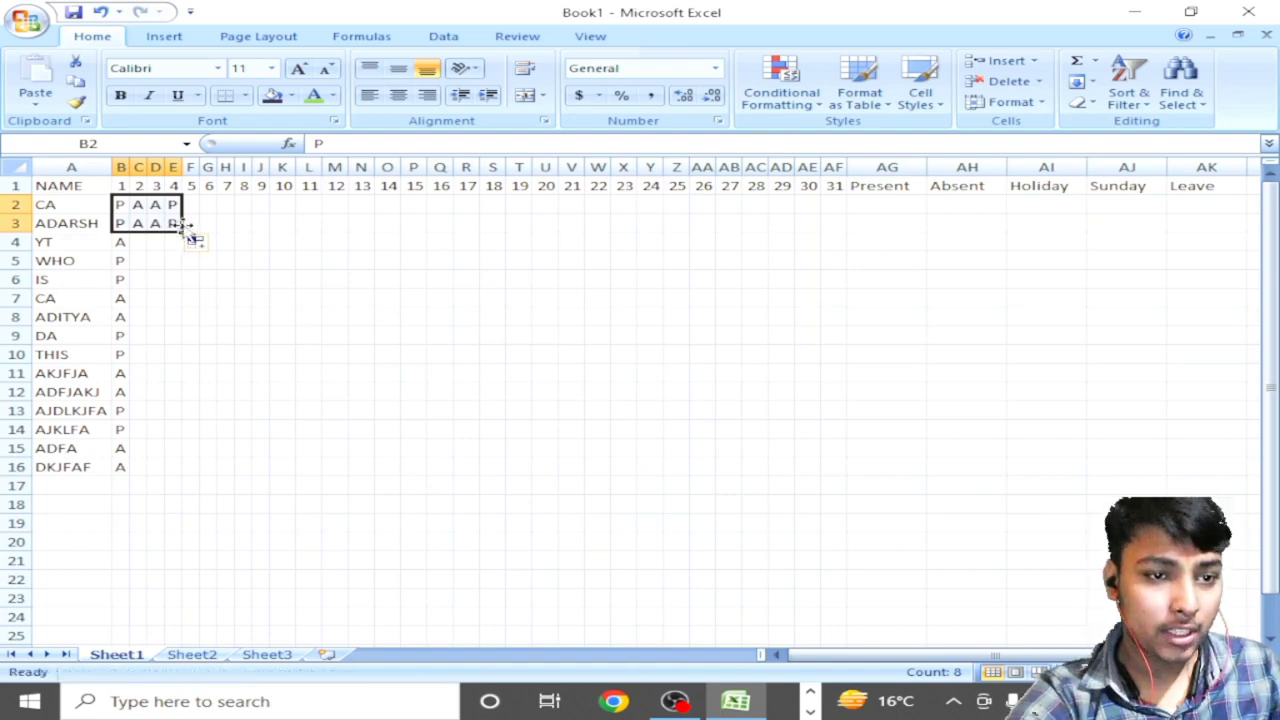
drag(184, 226, 192, 240)
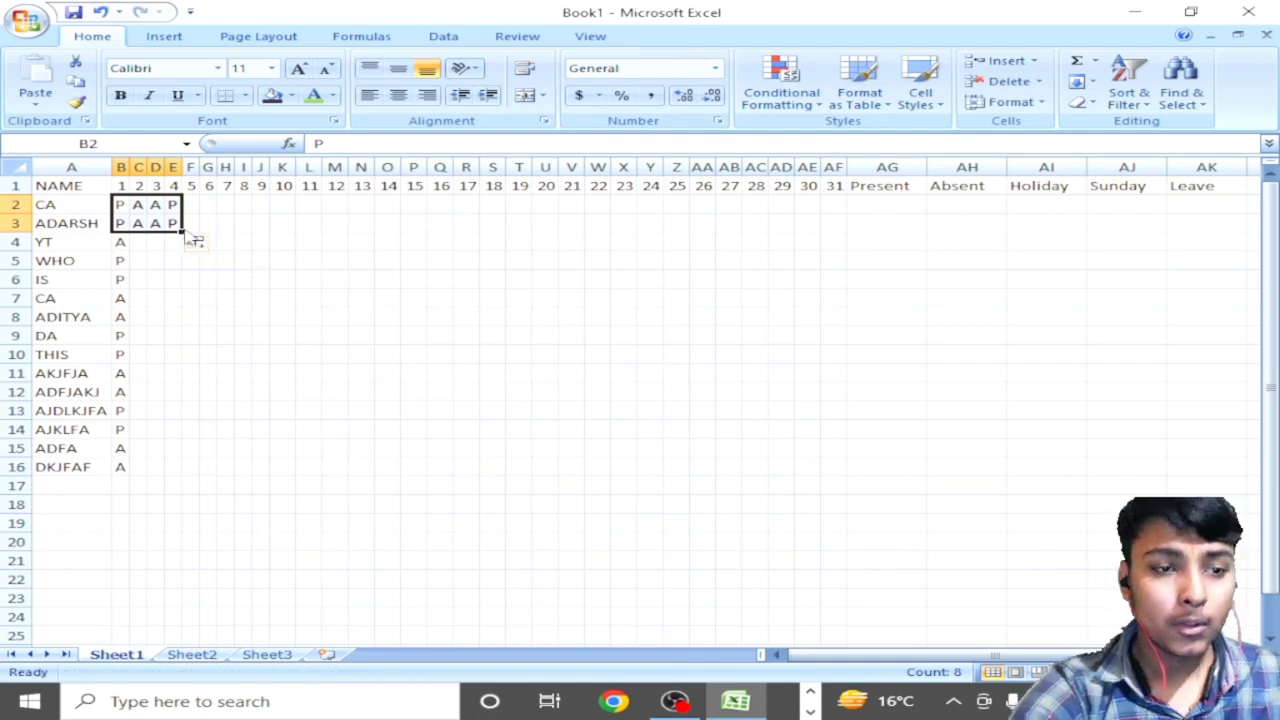
drag(274, 181, 263, 185)
Step: Enter alternating A and P day 2 marks for the remaining names from YT down to row 16
click(138, 266)
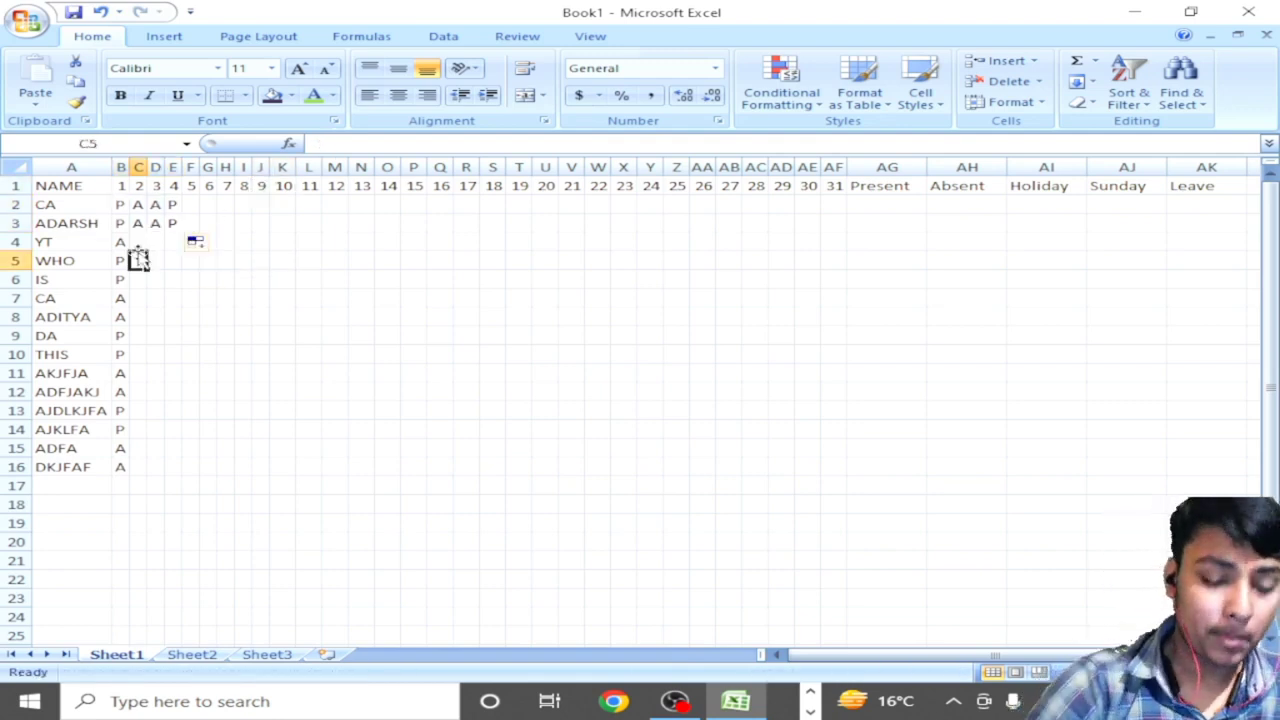
click(137, 248)
text(A)
key(Return)
text(A)
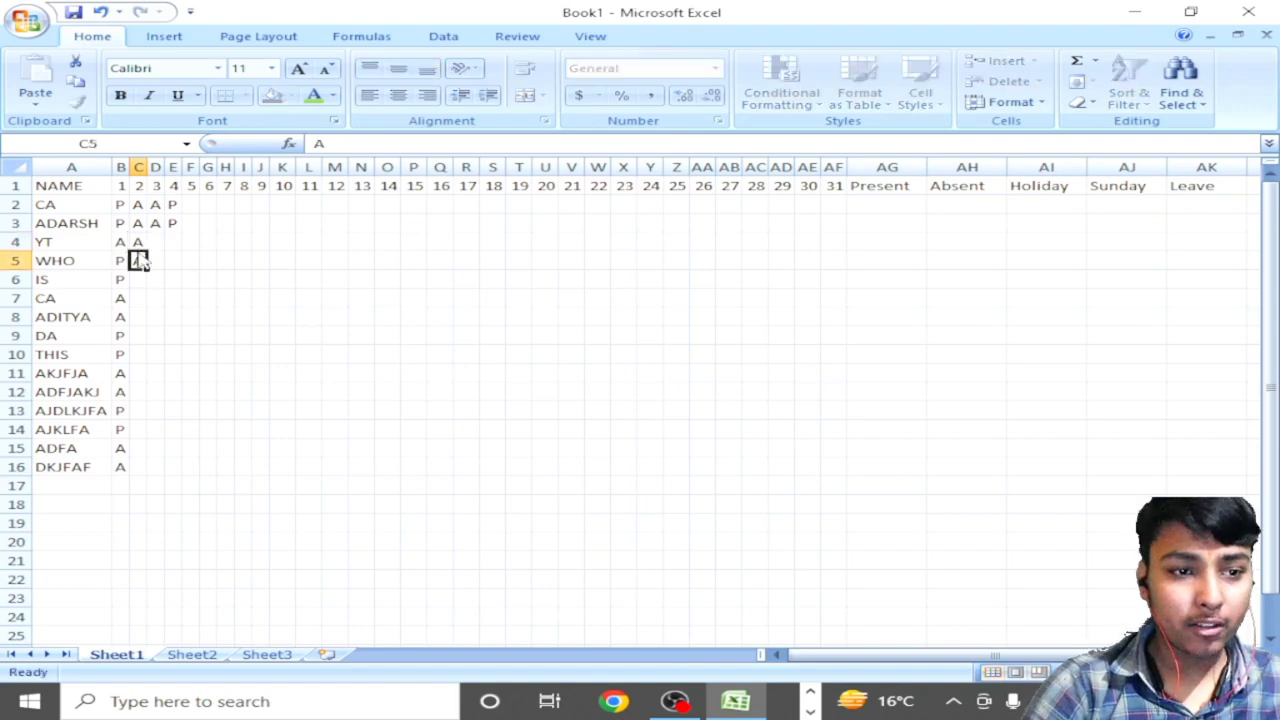
key(Return)
text(P)
key(Return)
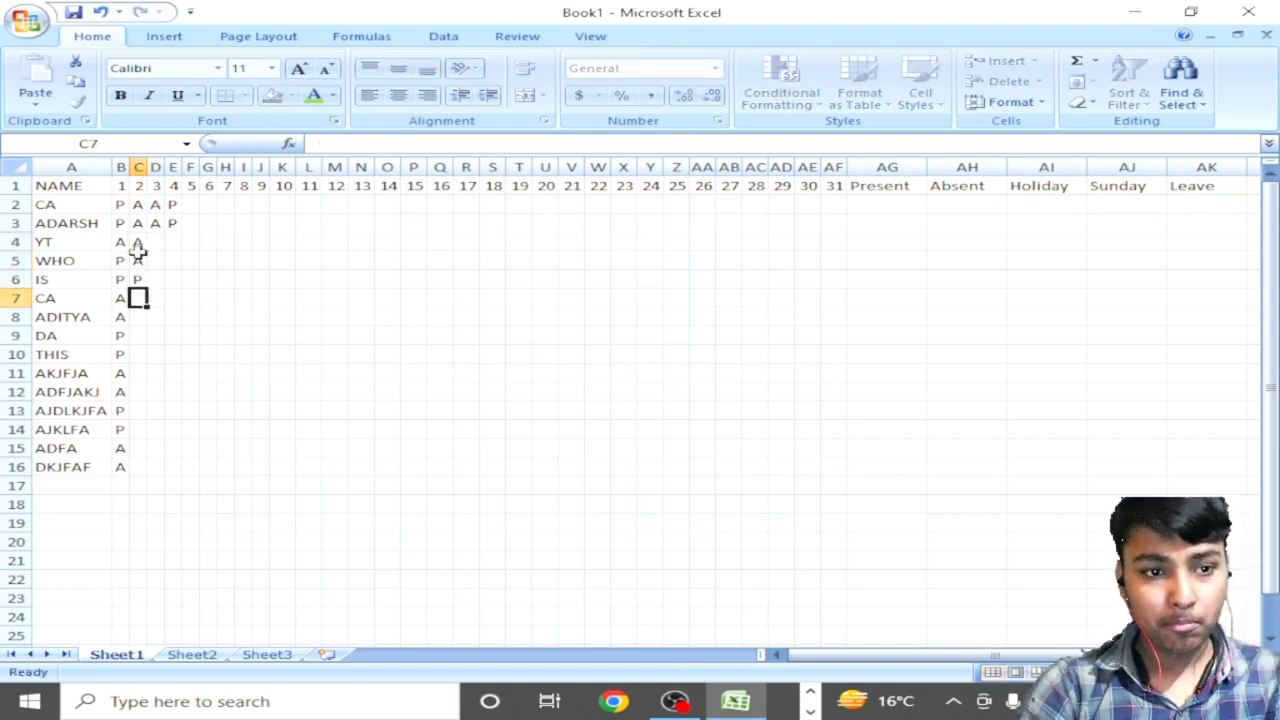
text(PA)
key(Return)
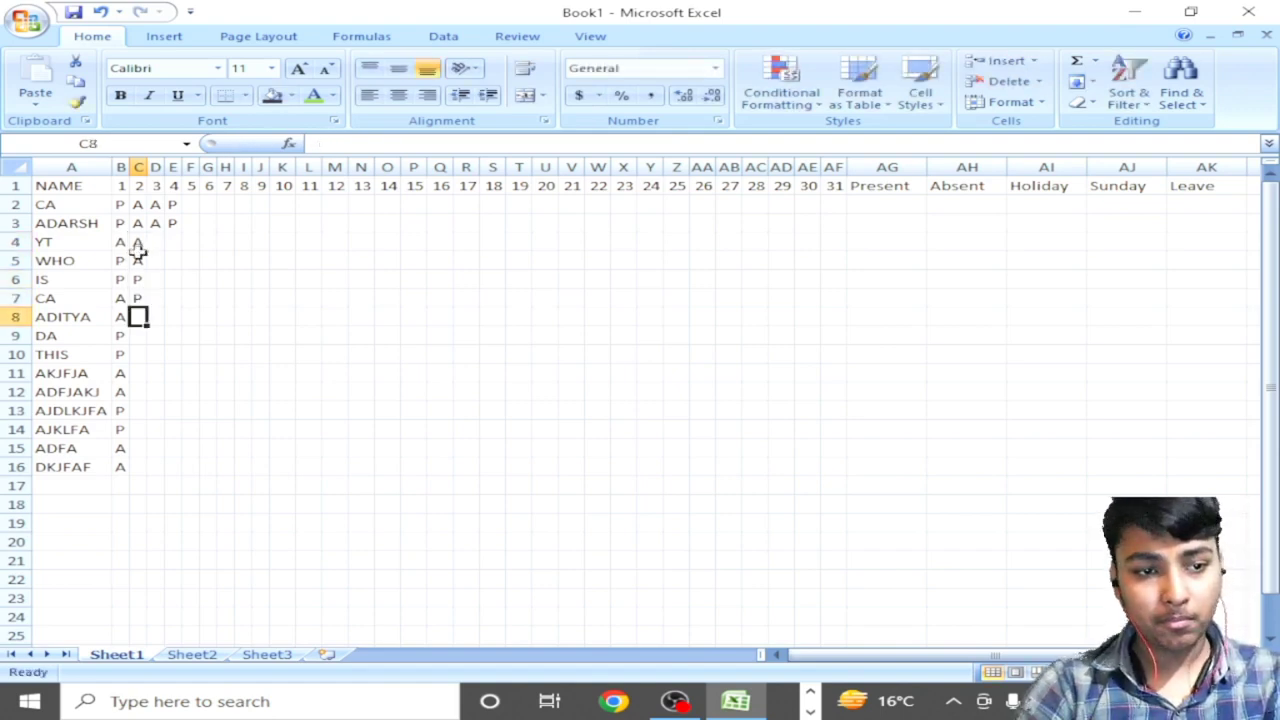
text(A)
key(Return)
text(P)
key(Return)
text(A)
key(Return)
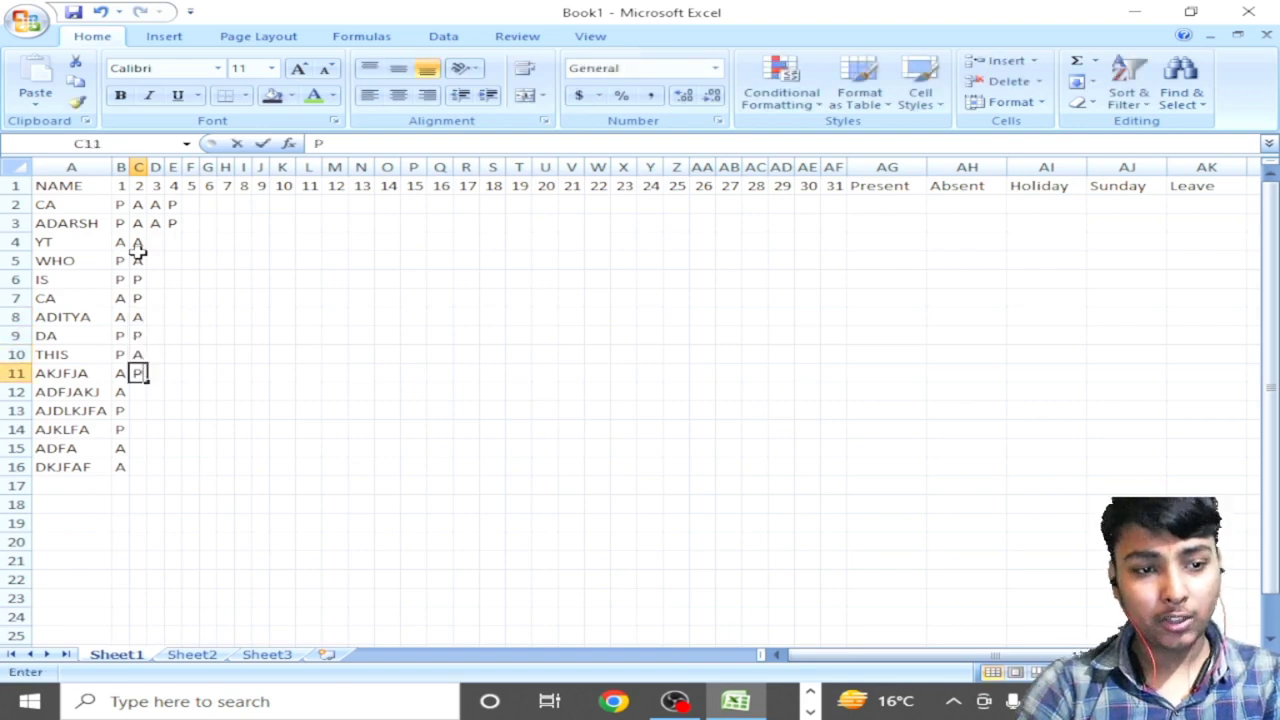
text(P)
key(Return)
text(A)
key(Return)
text(P)
key(Return)
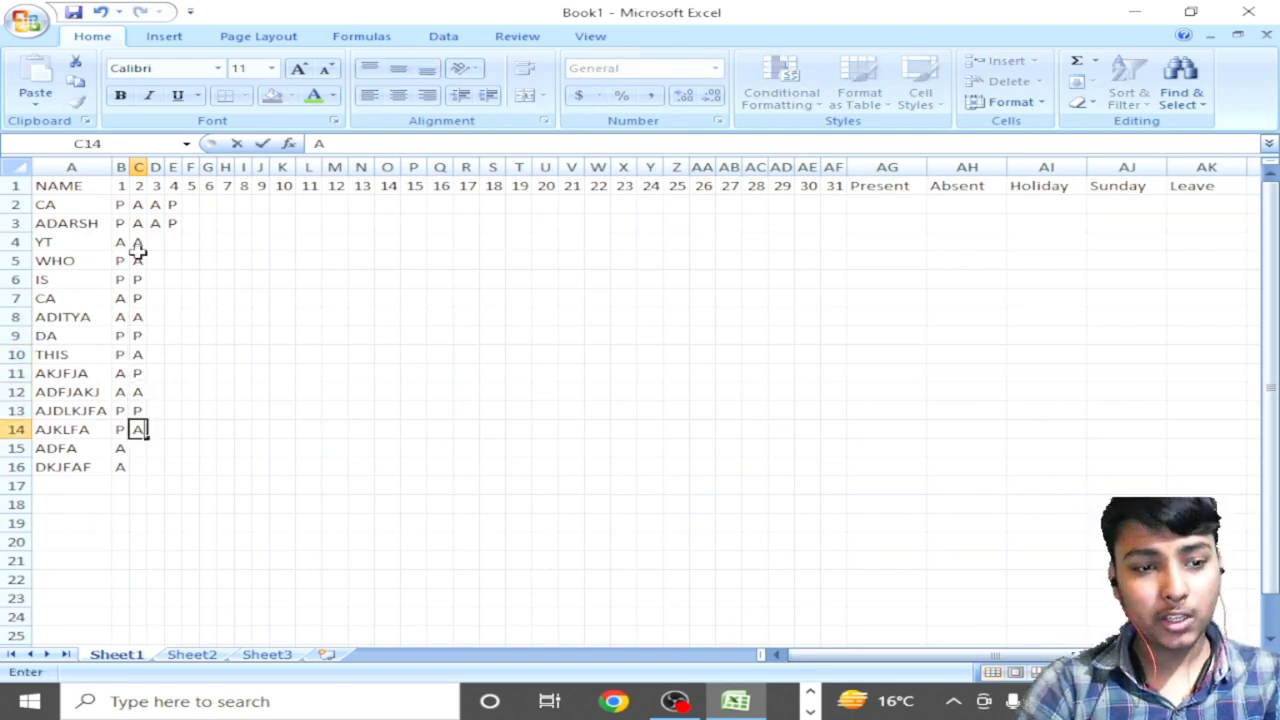
text(A)
key(Return)
text(P)
key(Return)
text(A)
key(Return)
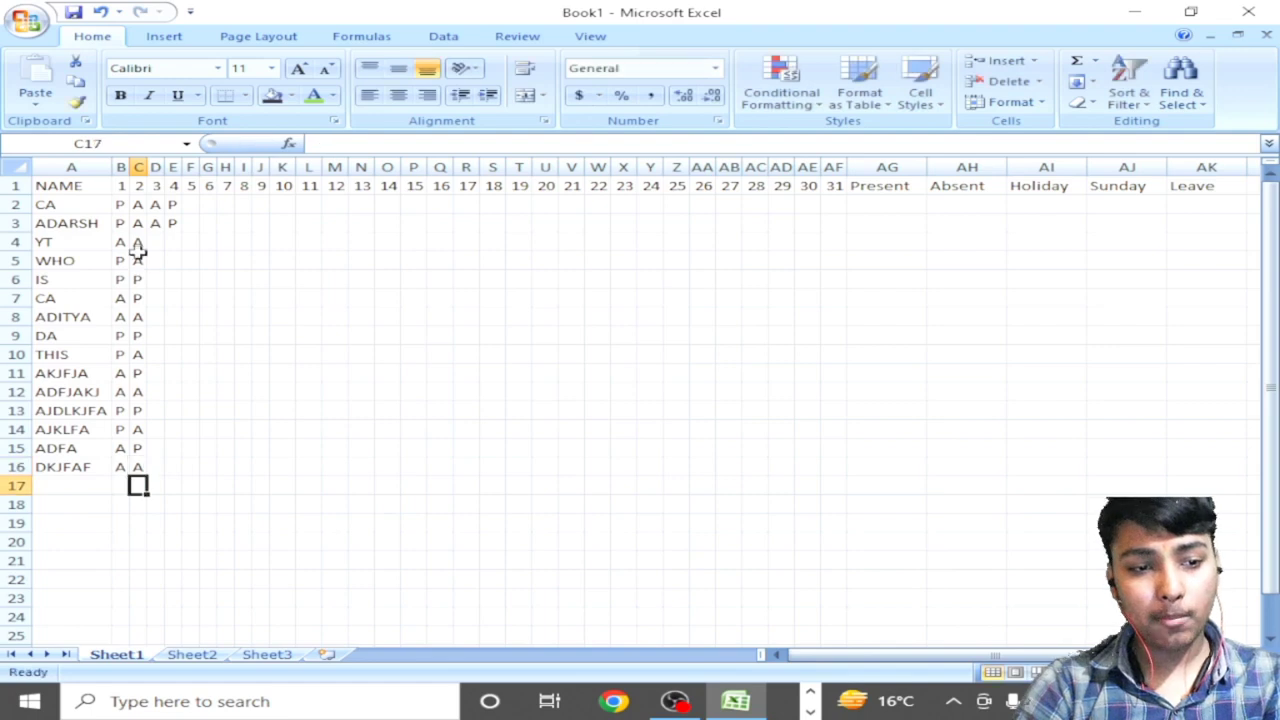
key(Up)
key(Up)
key(Up)
key(Up)
key(Up)
key(Up)
key(Up)
key(Up)
key(Up)
key(Up)
key(Up)
key(Up)
key(Up)
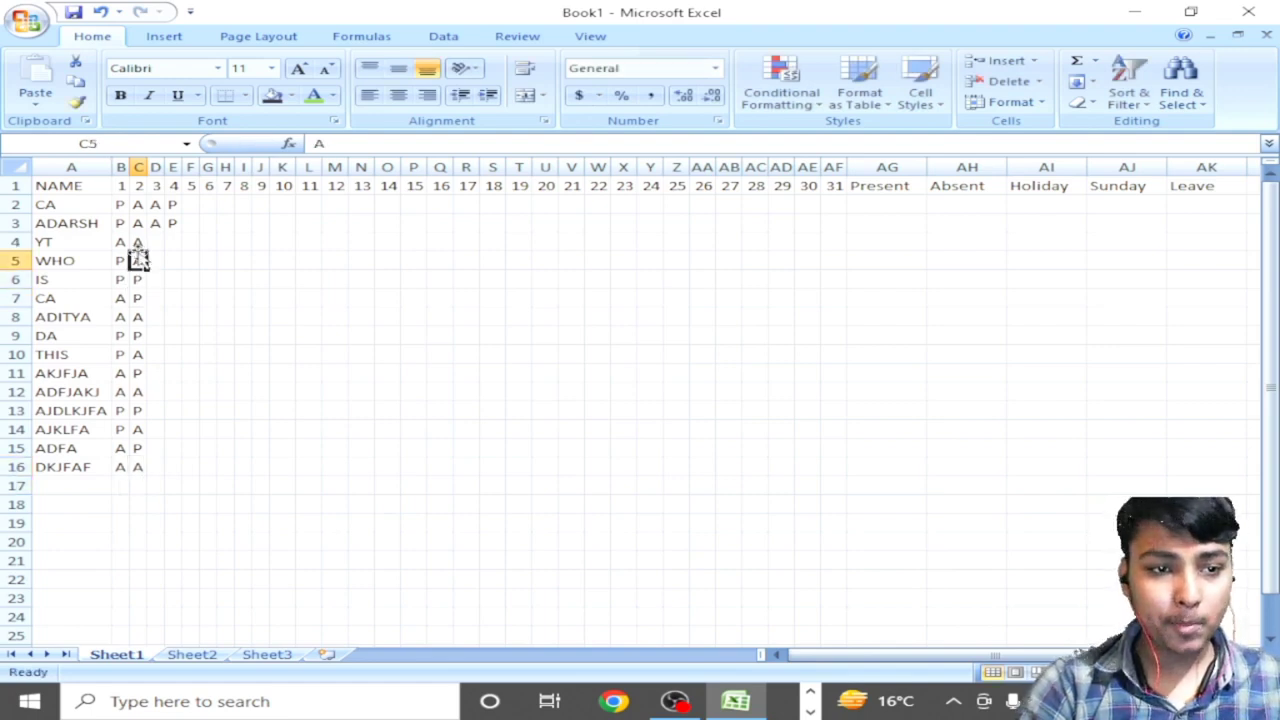
Step: Drag CA's and ADARSH's P/A marks right through day 31 in column AF
drag(118, 204, 852, 180)
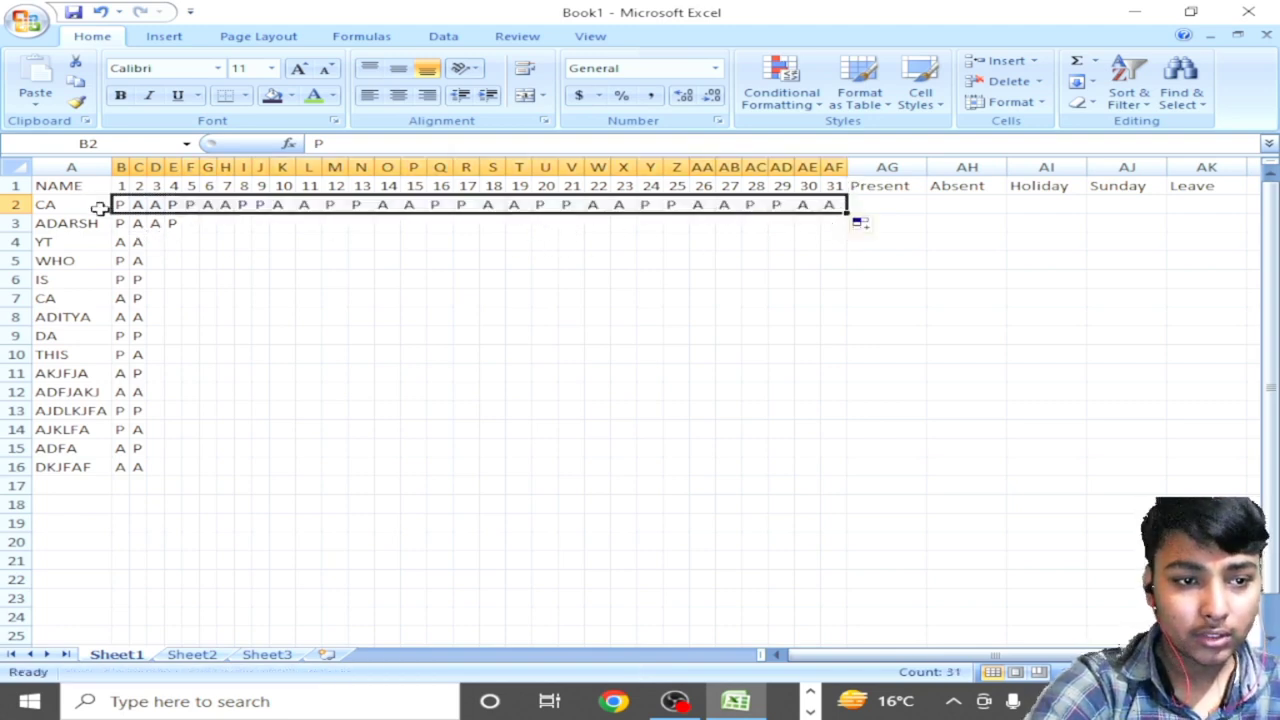
drag(120, 223, 850, 224)
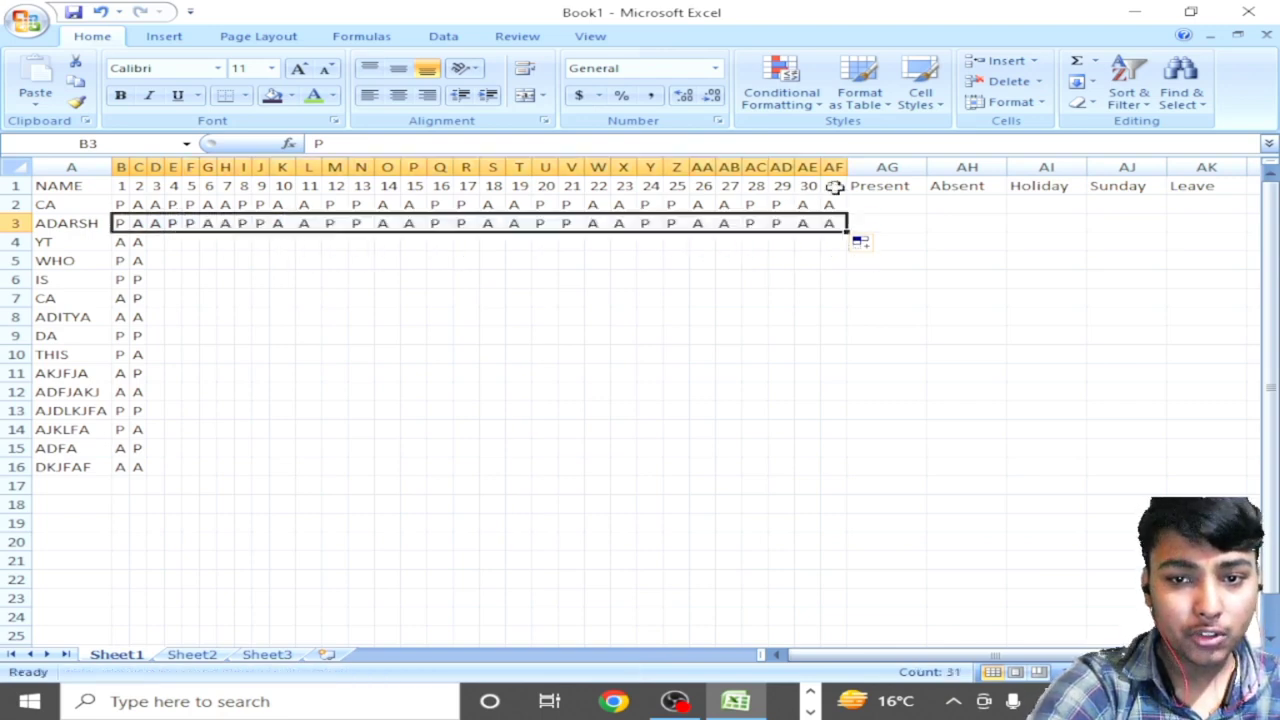
click(145, 238)
Step: Enter YT's P and A marks for days 3 through 14
click(156, 241)
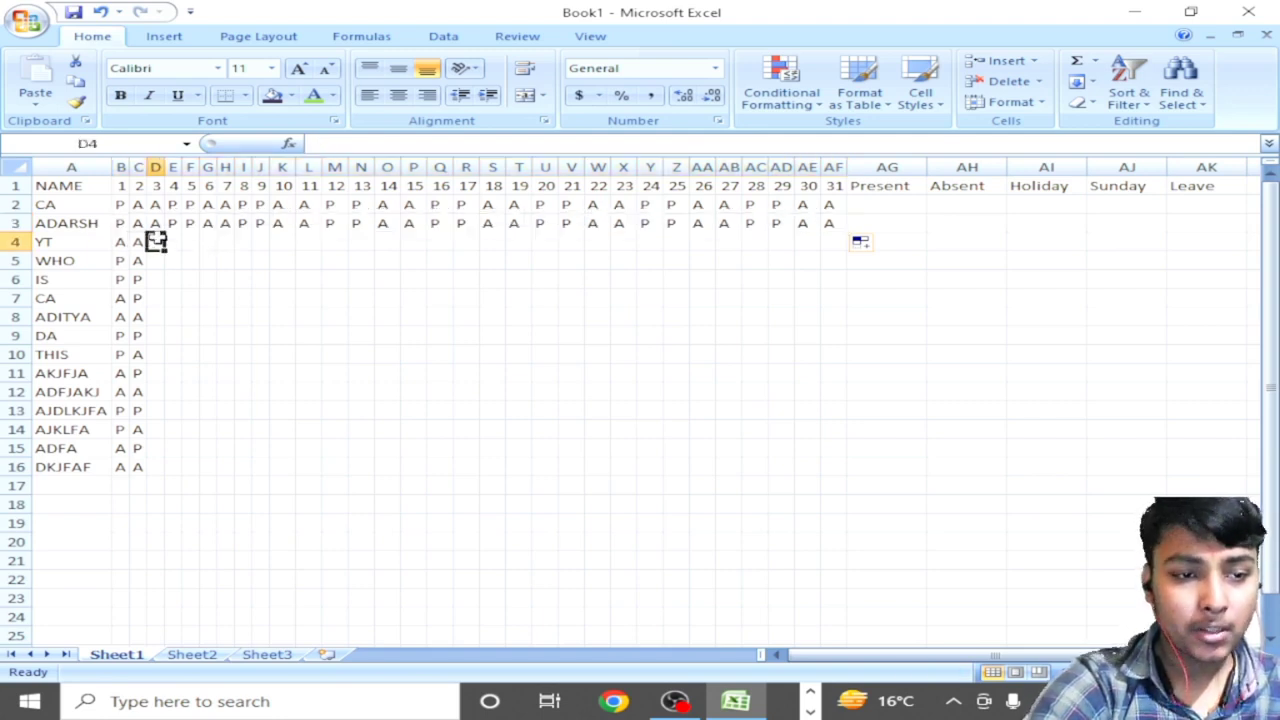
text(P)
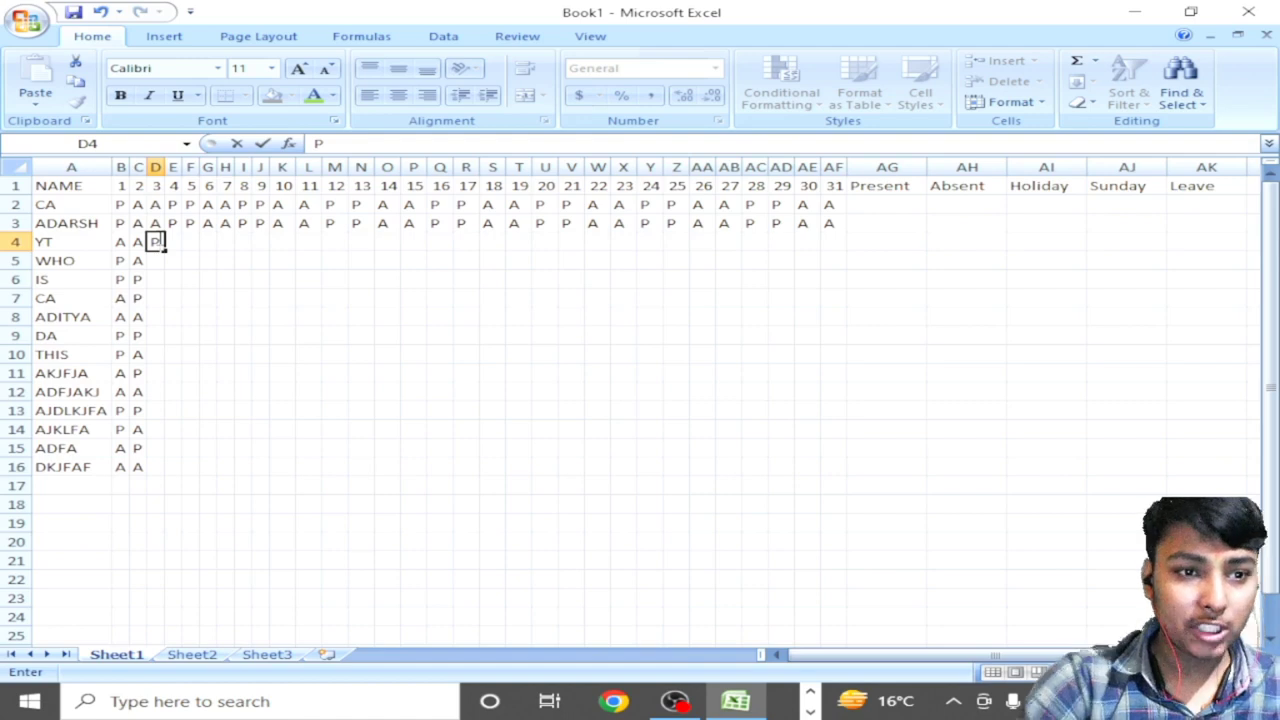
key(Right)
text(A)
key(Right)
text(A)
key(Right)
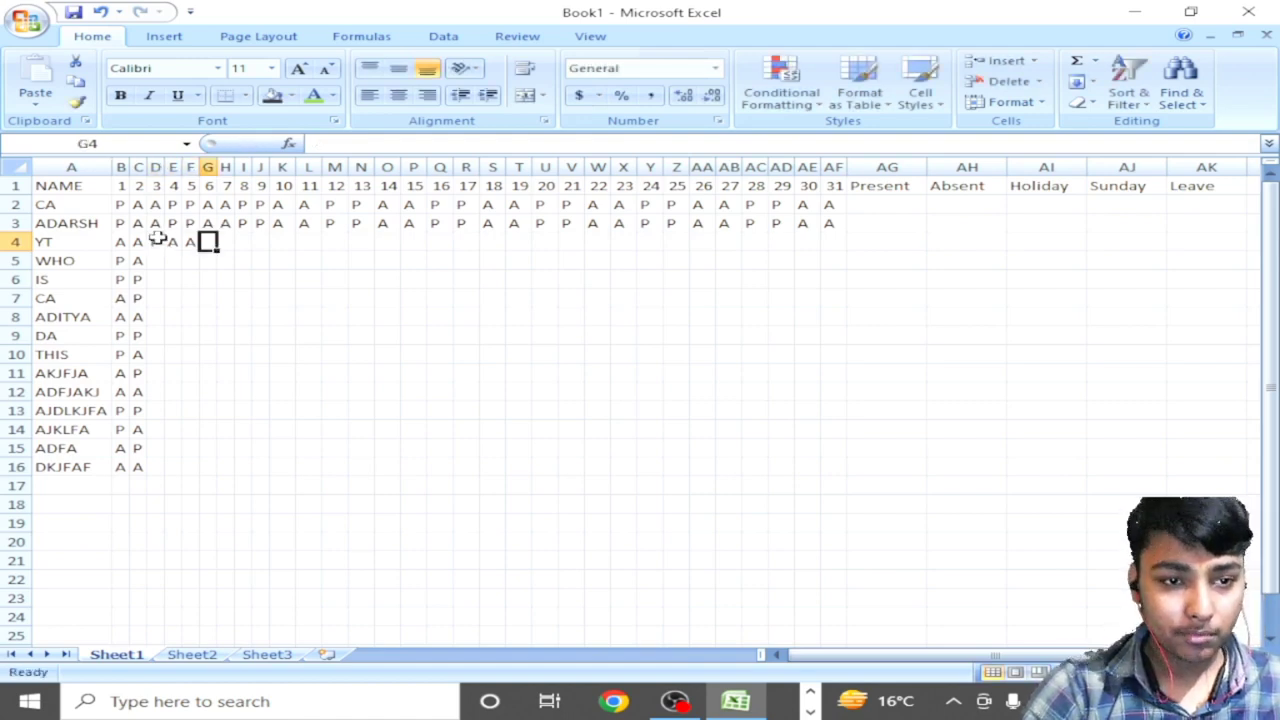
text(P)
key(Right)
text(P)
key(Right)
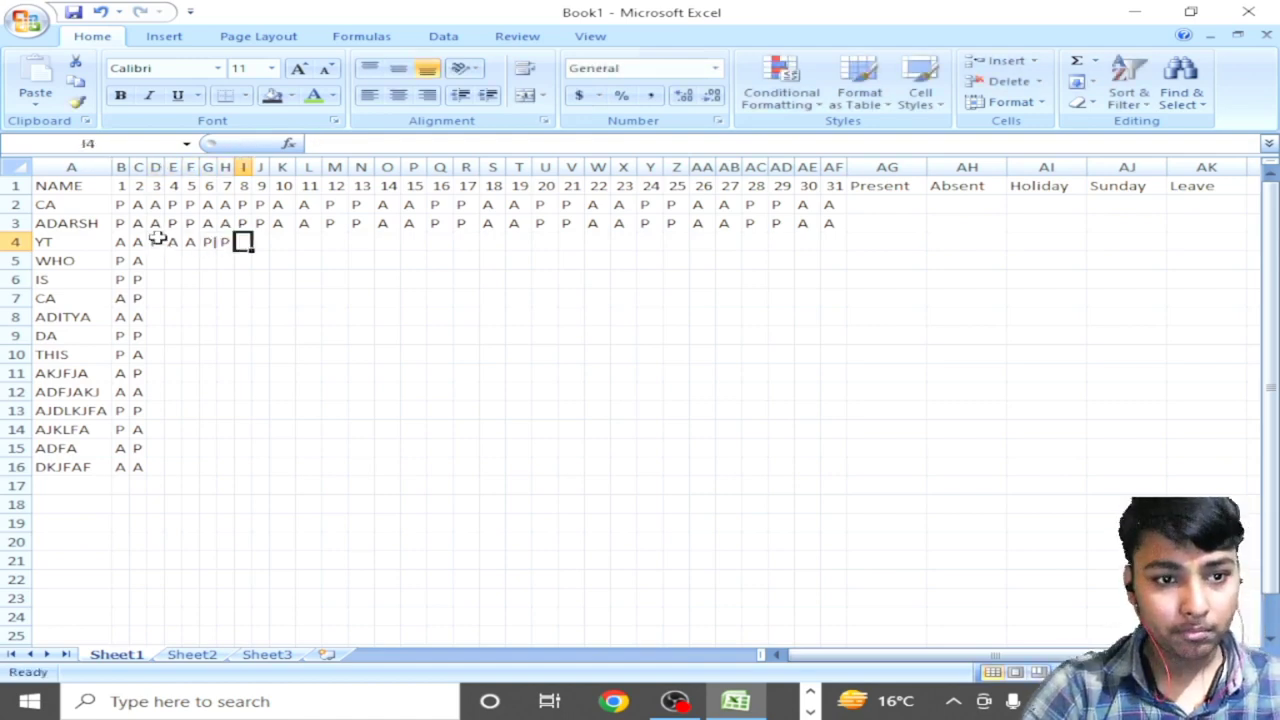
text(A)
key(Right)
text(A)
key(Right)
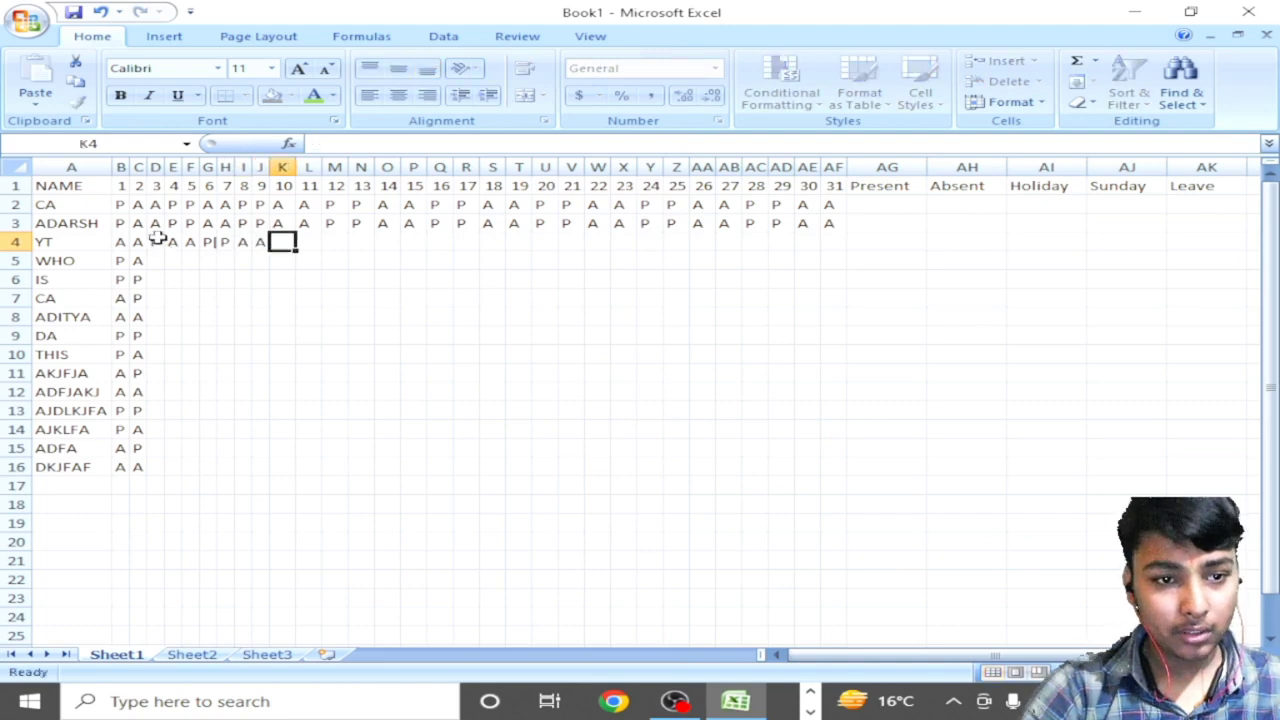
text(P)
key(Right)
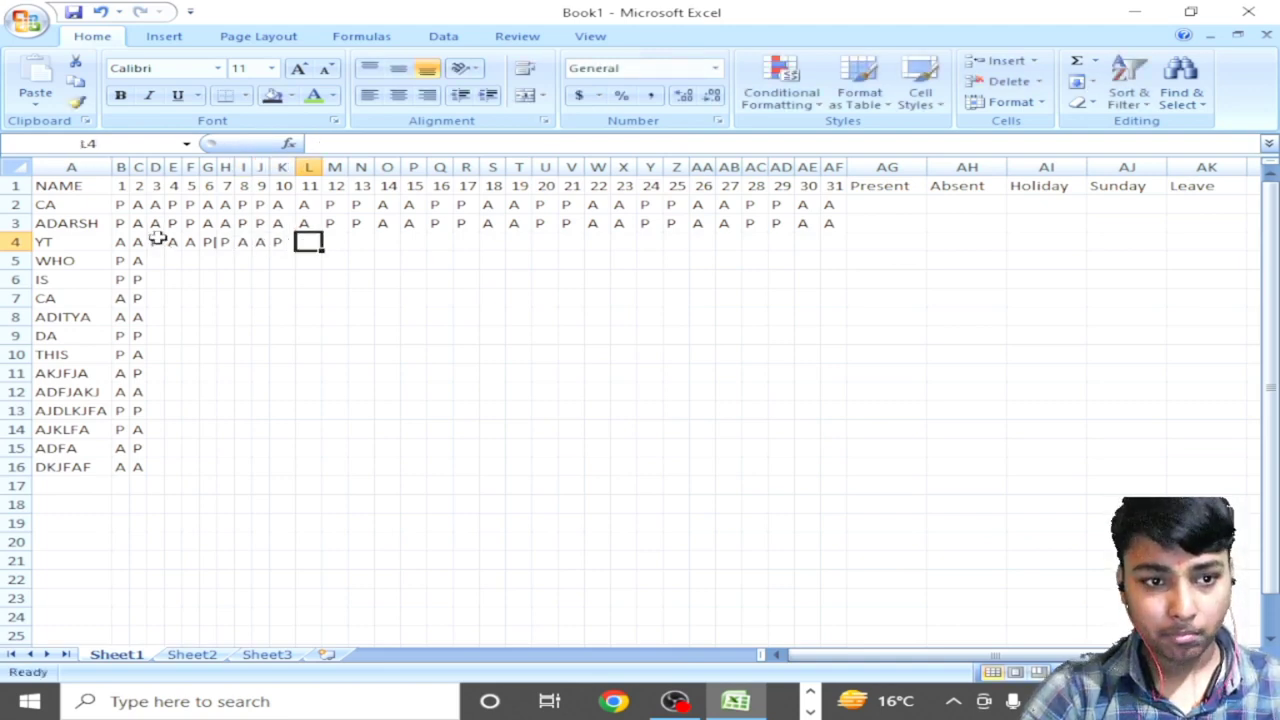
text(P)
key(Right)
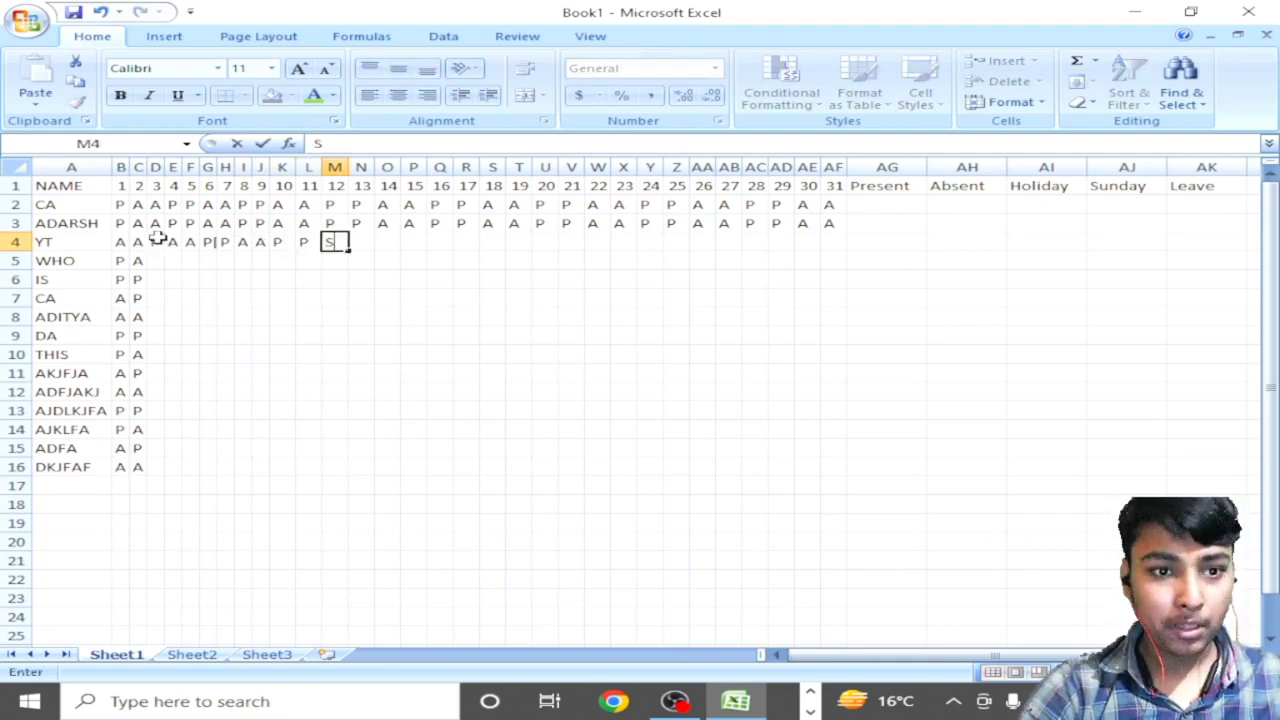
text(A)
key(Right)
text(A)
key(Right)
text(A)
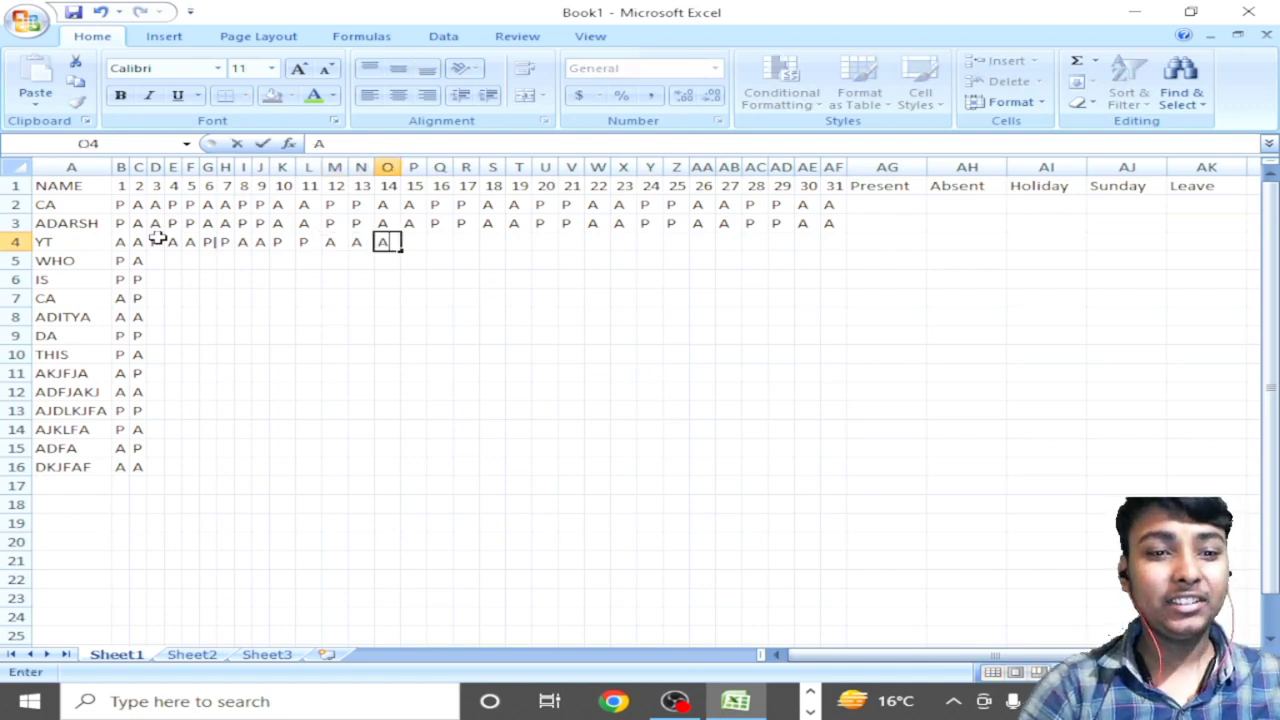
key(BackSpace)
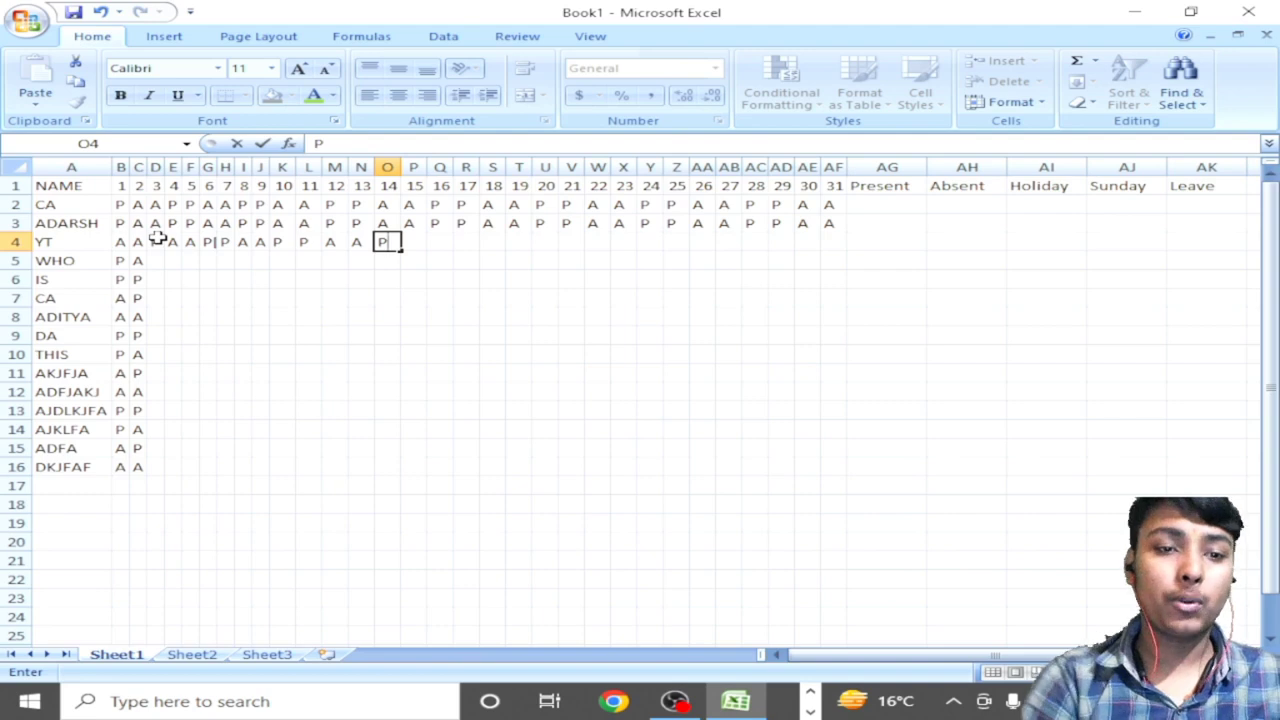
key(Right)
Step: Continue YT's P/A marks for days 15 through 23, correcting the mistyped day 18 entry
text(P)
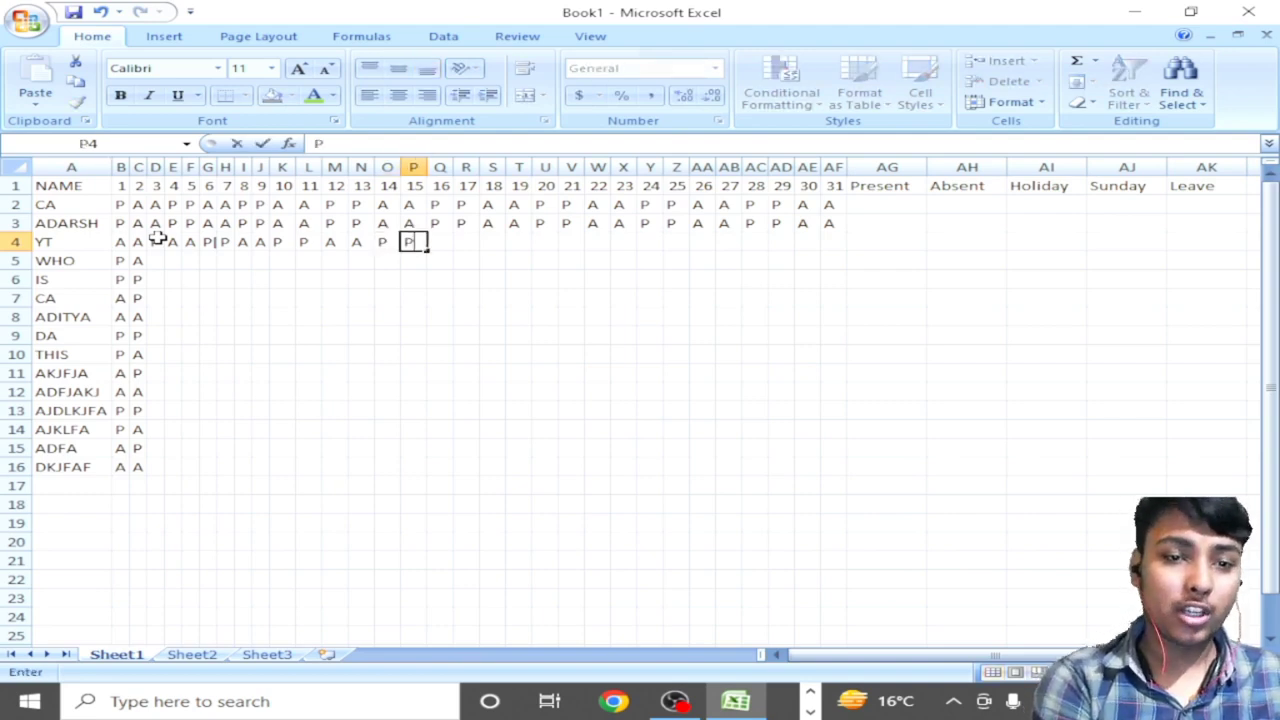
key(Right)
text(A)
key(Right)
text(A)
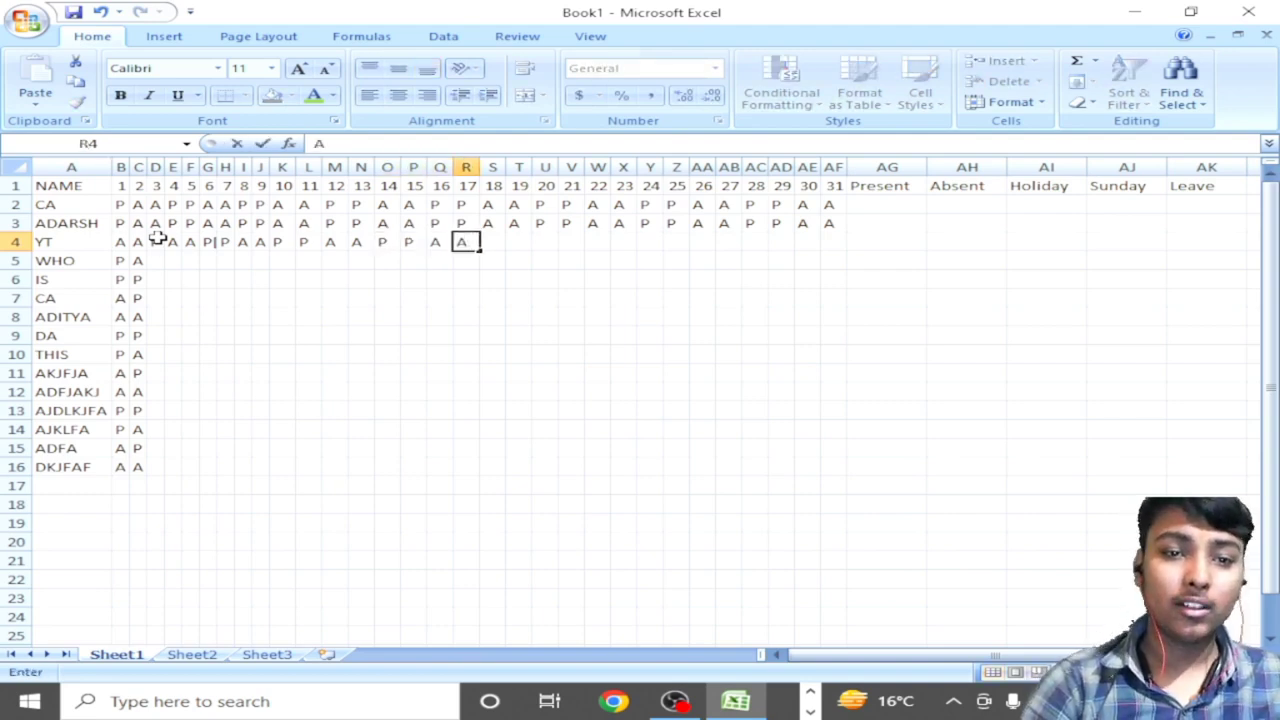
key(Right)
text(OP)
key(BackSpace)
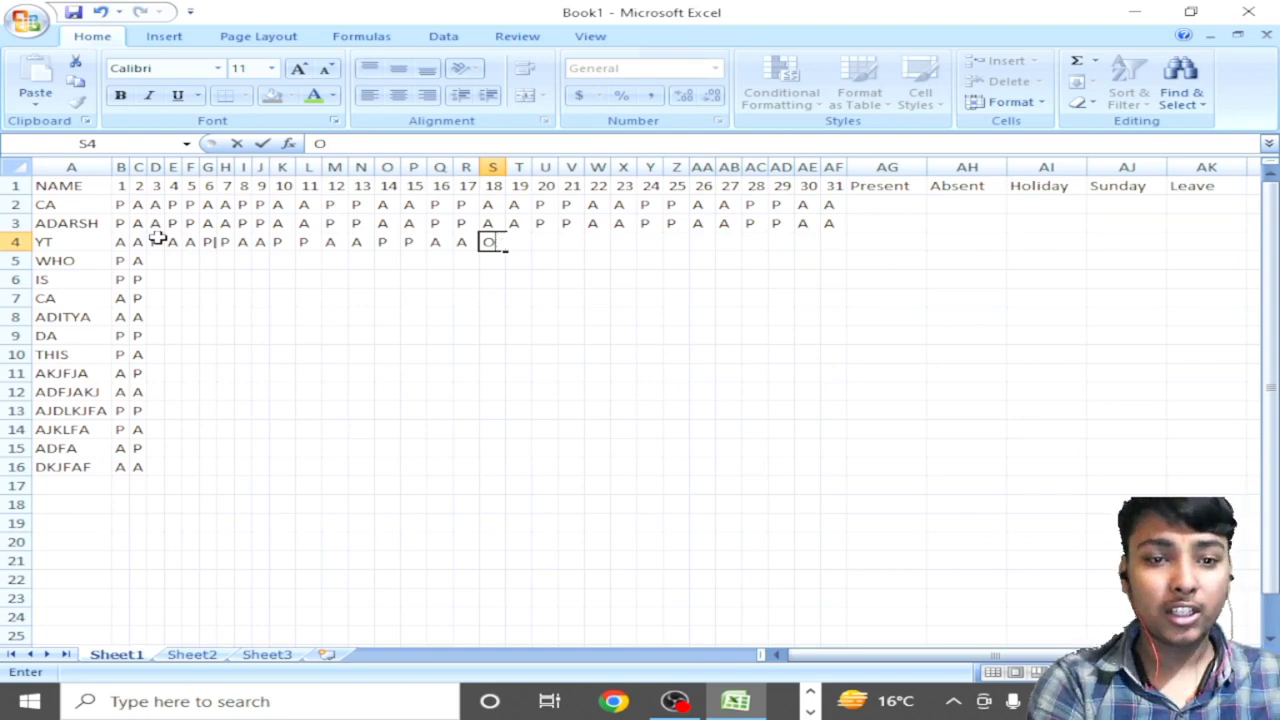
key(BackSpace)
text(P)
key(Right)
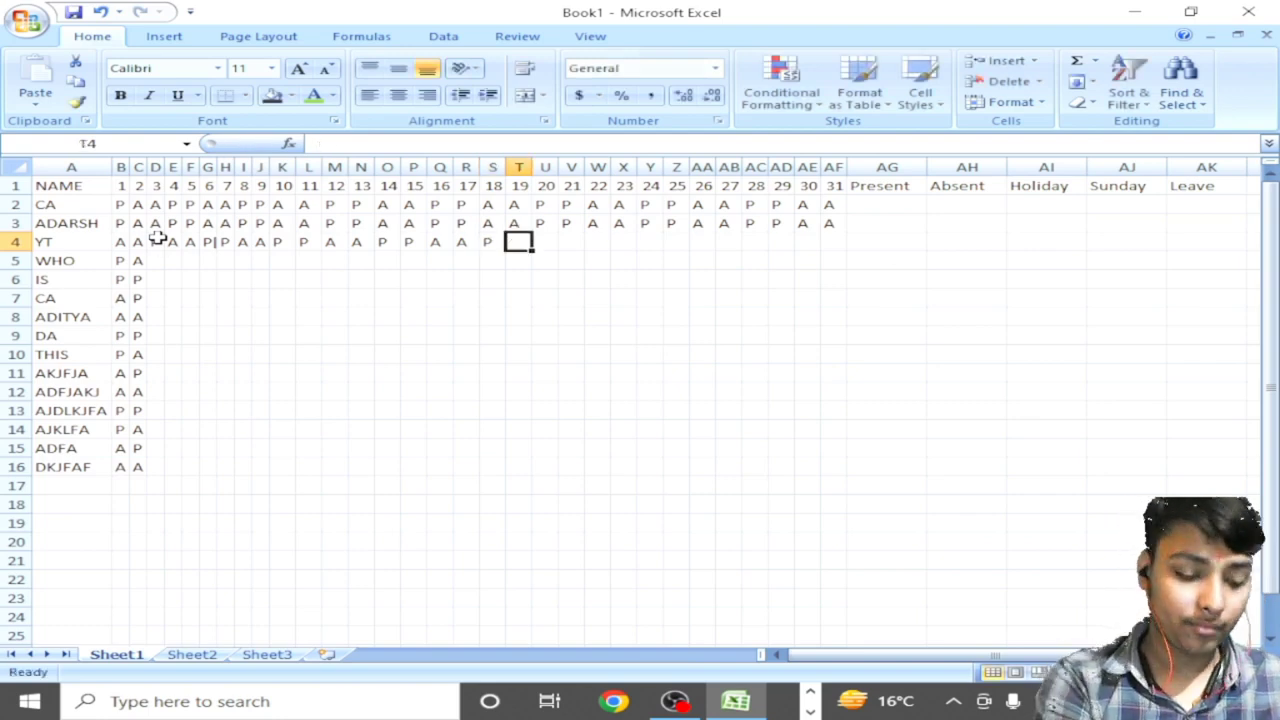
text(P)
key(Right)
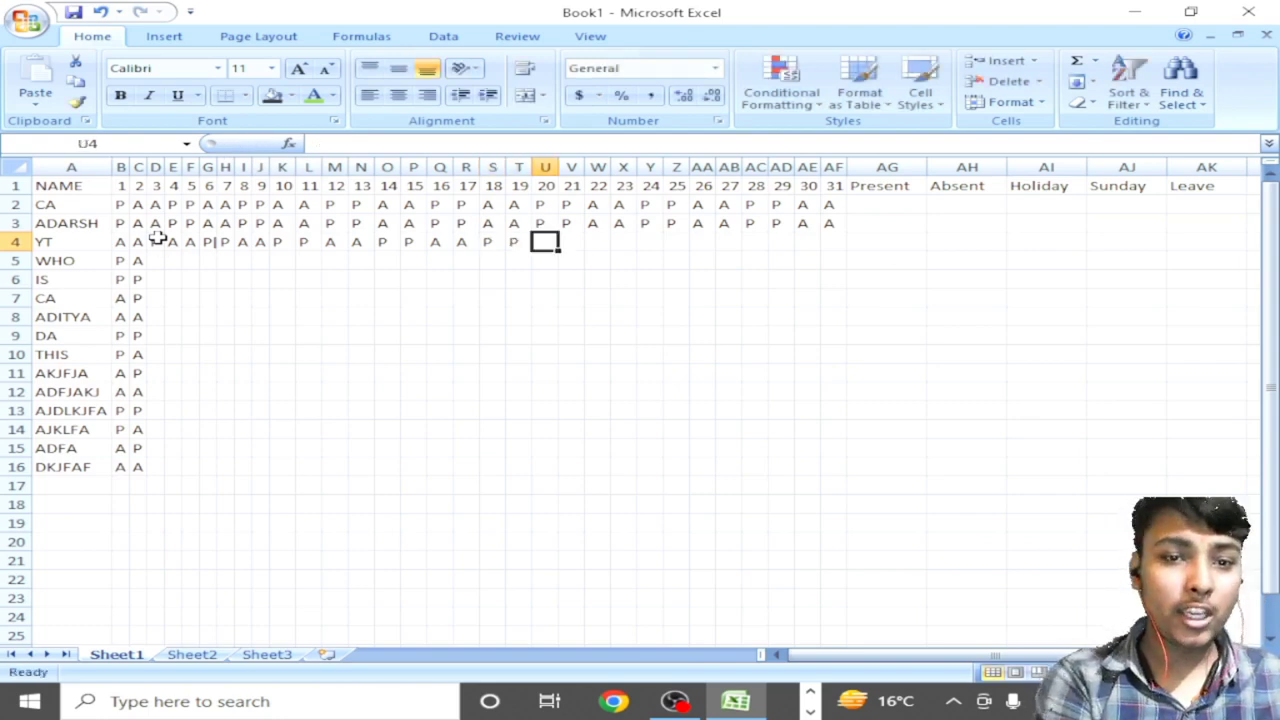
text(A)
key(Right)
text(A)
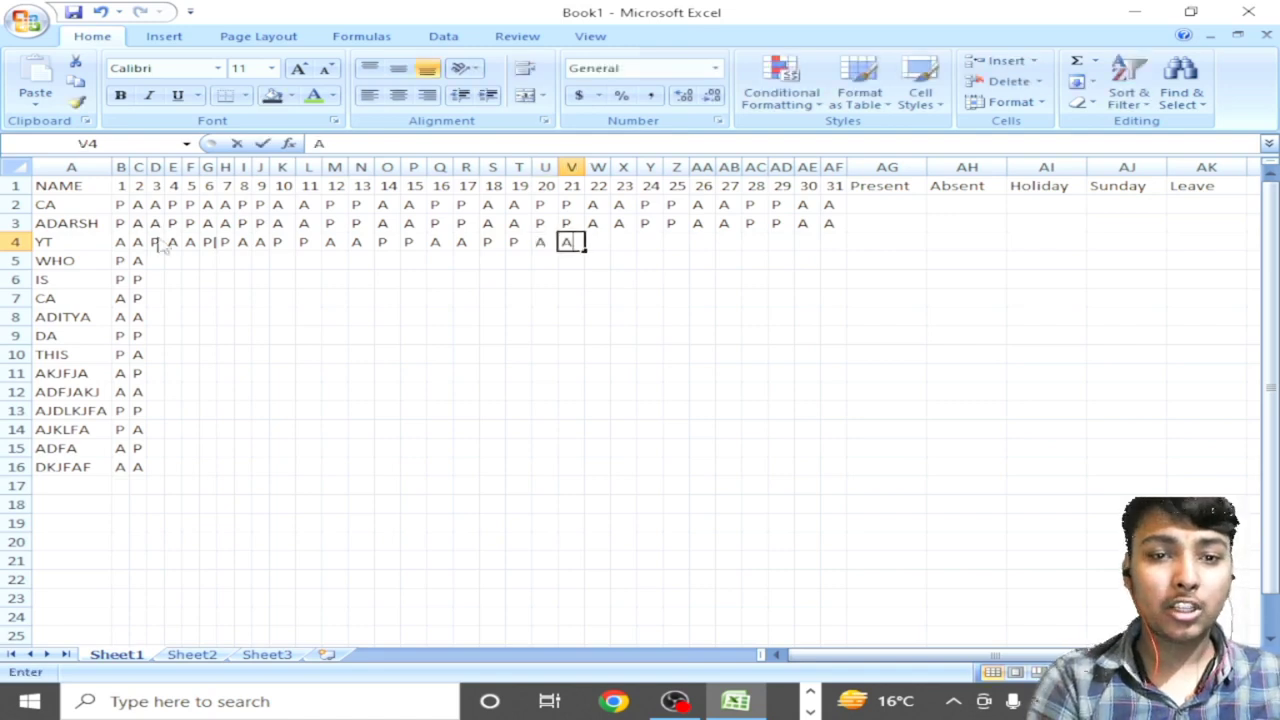
key(Right)
text(P)
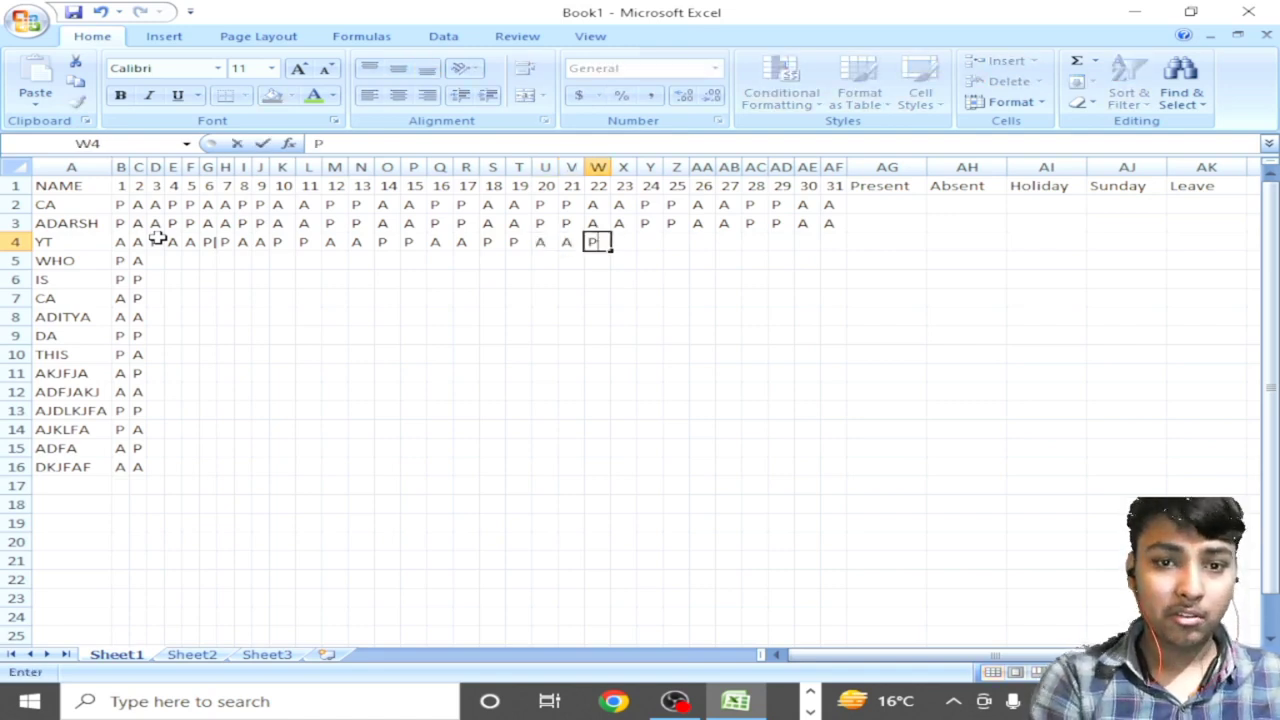
key(Right)
text(A)
key(Right)
text(A)
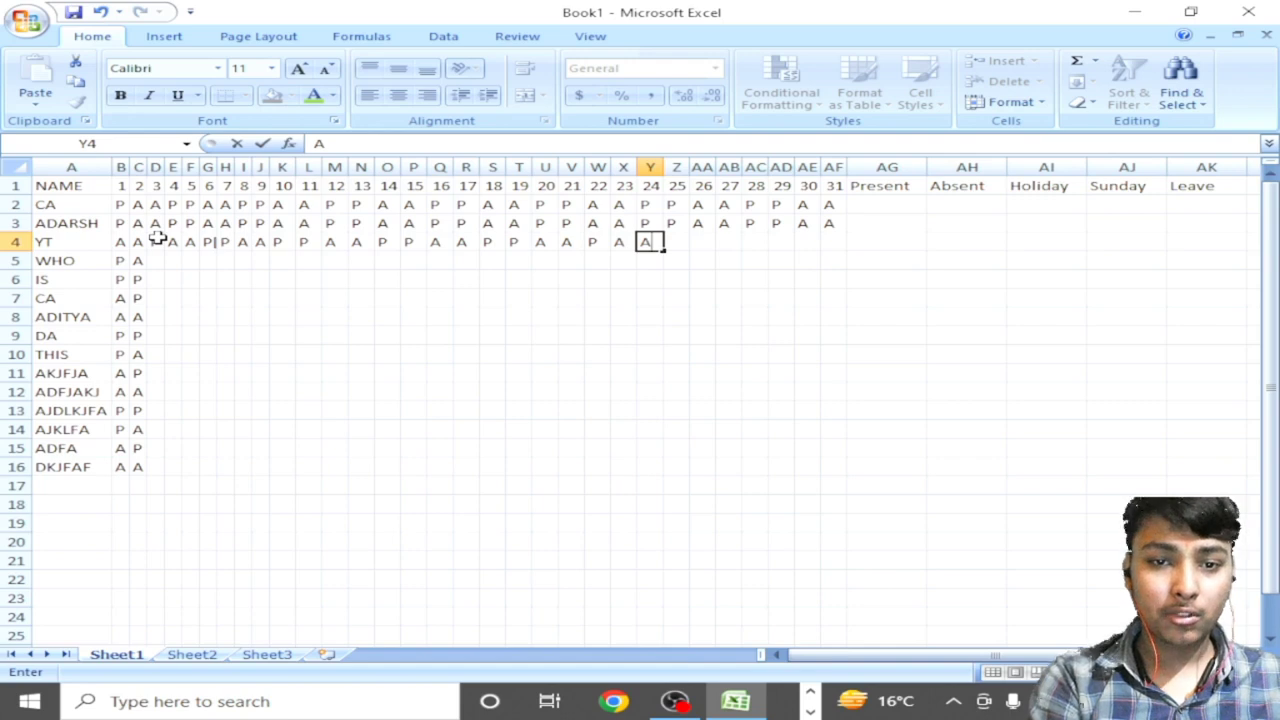
Step: Correct YT's day 23 mark to P and enter the remaining marks through day 31
key(BackSpace)
key(Left)
text(A)
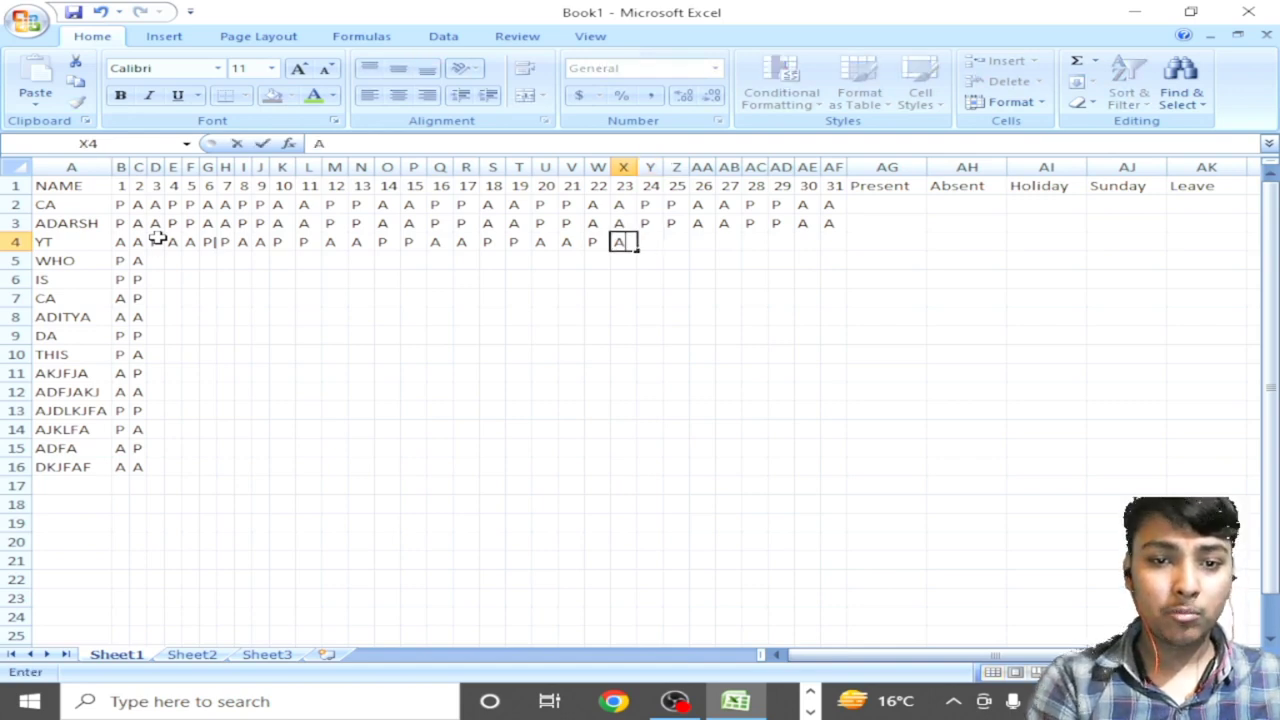
text(P)
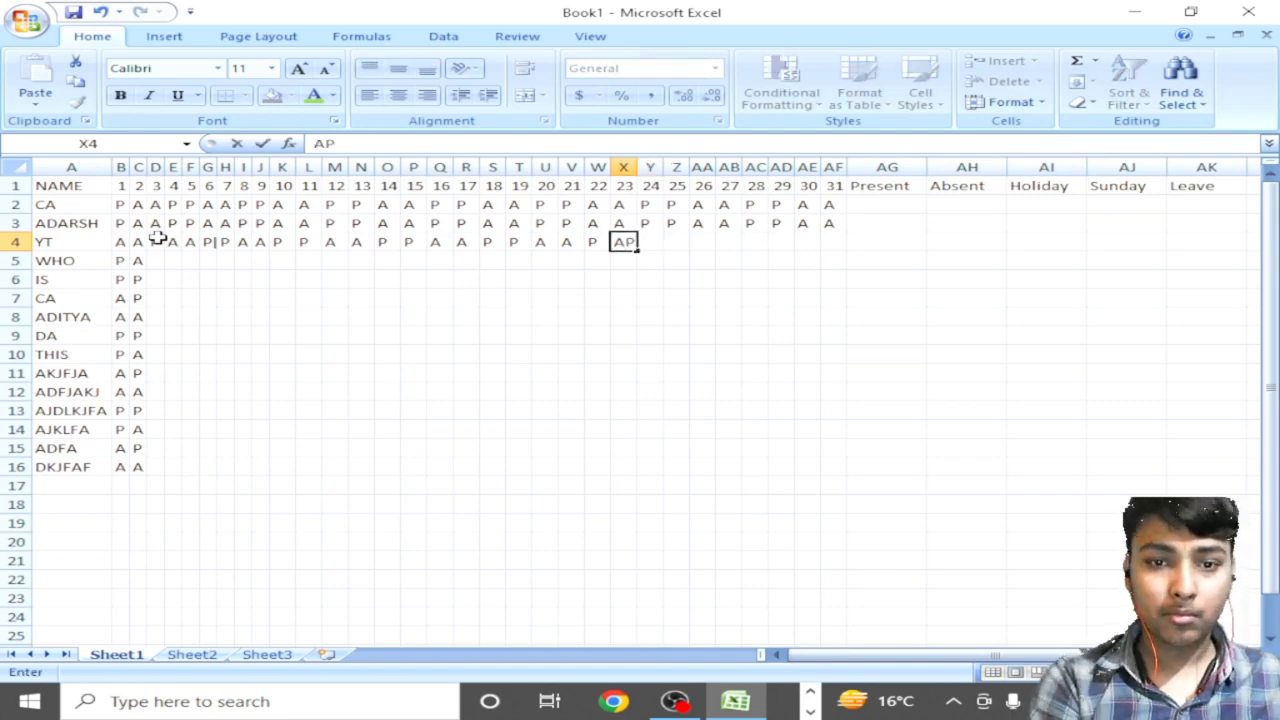
key(BackSpace)
key(BackSpace)
text(P)
key(Right)
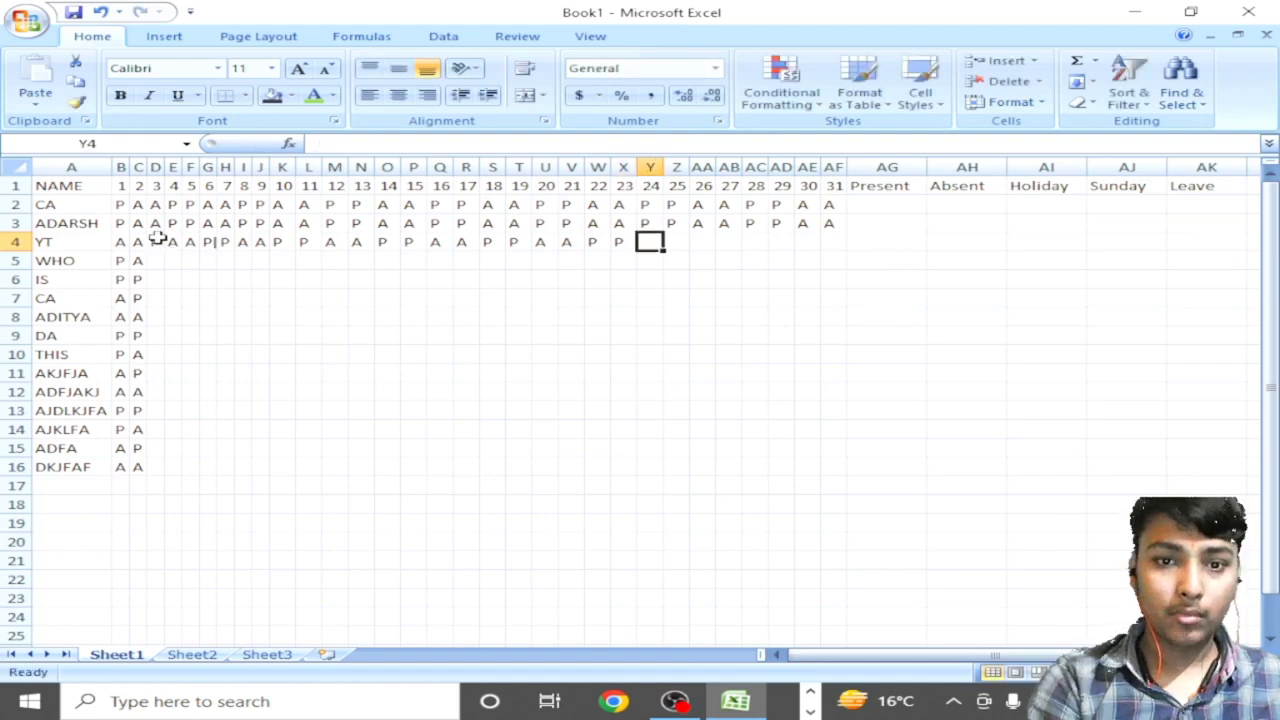
text(A)
key(Right)
text(A)
key(Right)
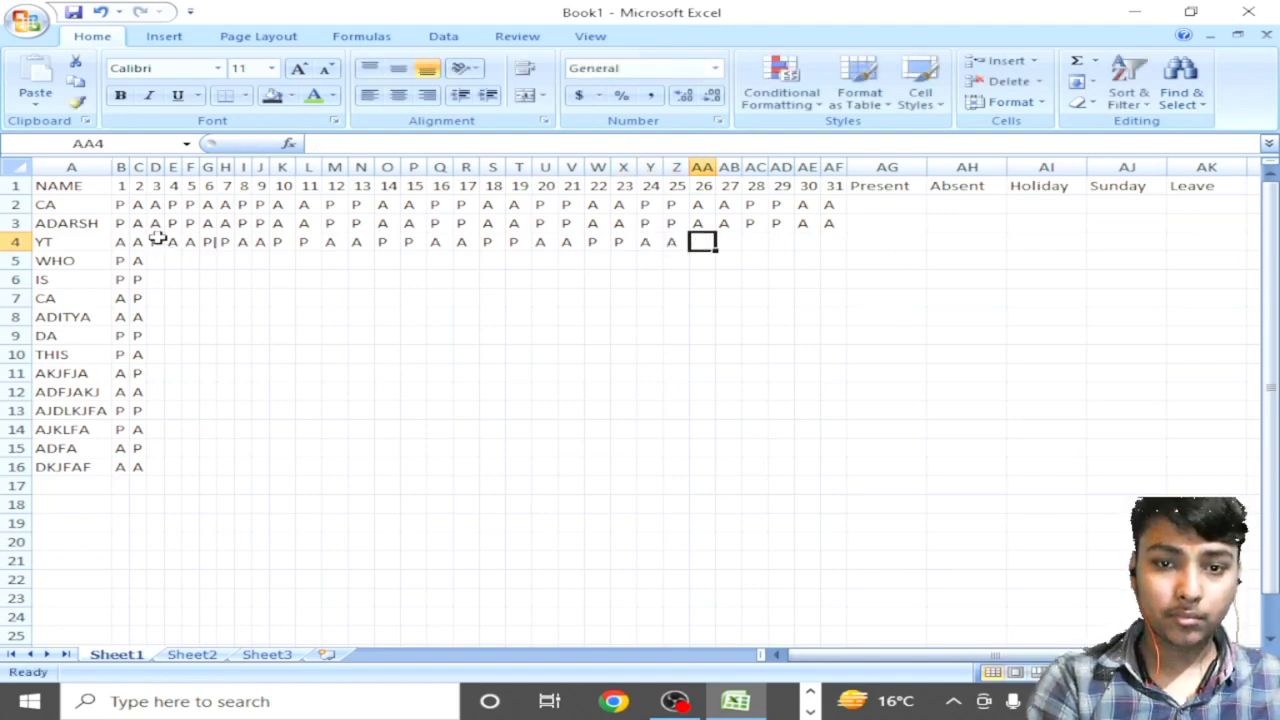
text(P)
key(Right)
text(P)
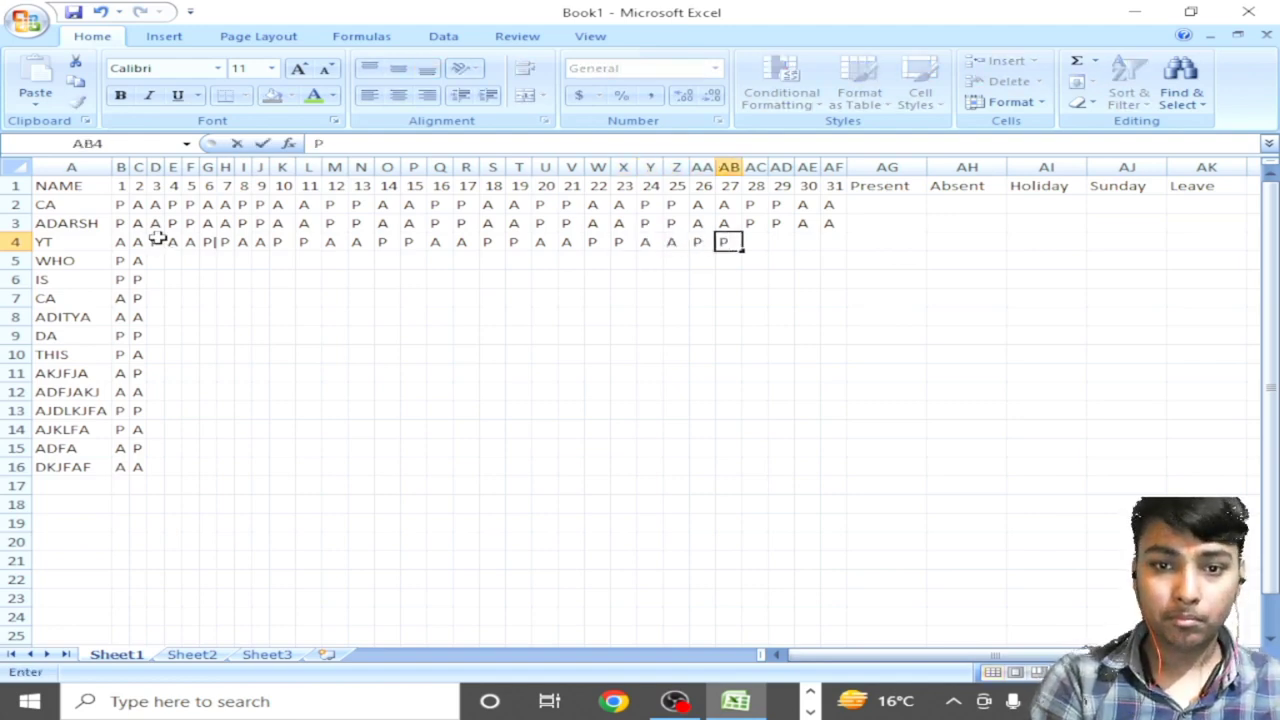
key(Right)
text(A)
key(Right)
text(A)
key(Right)
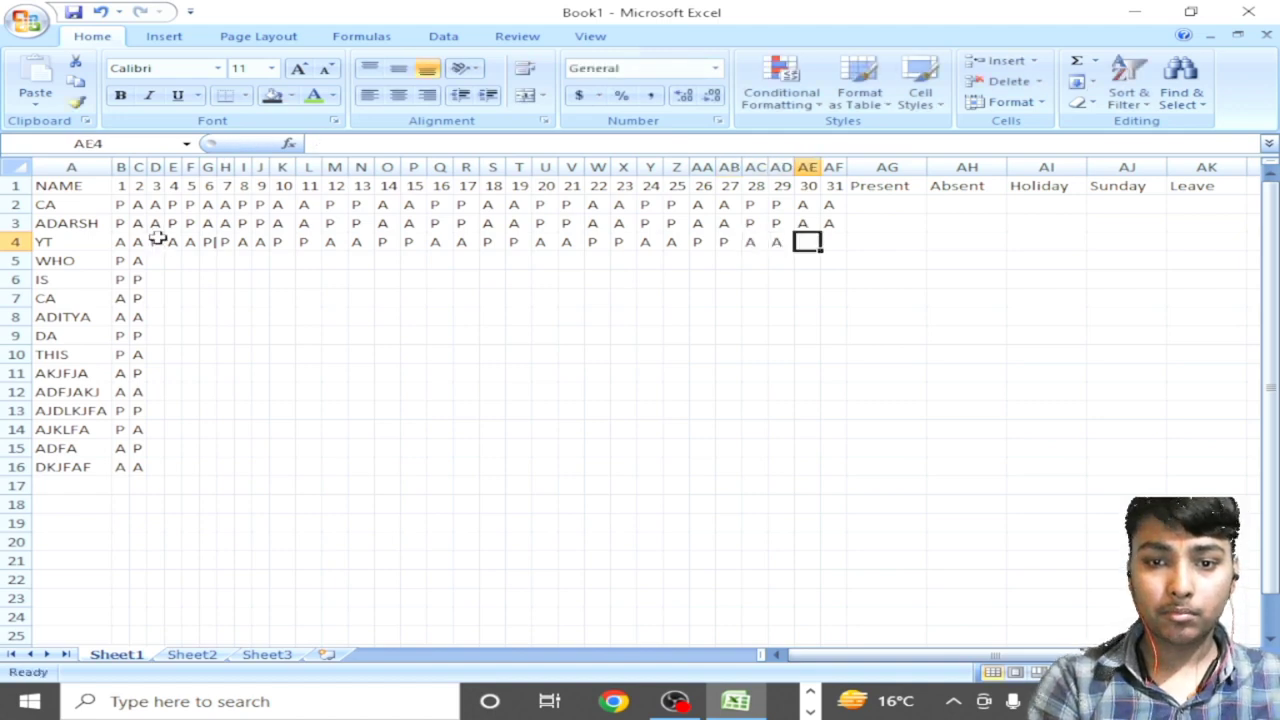
text(P)
key(Right)
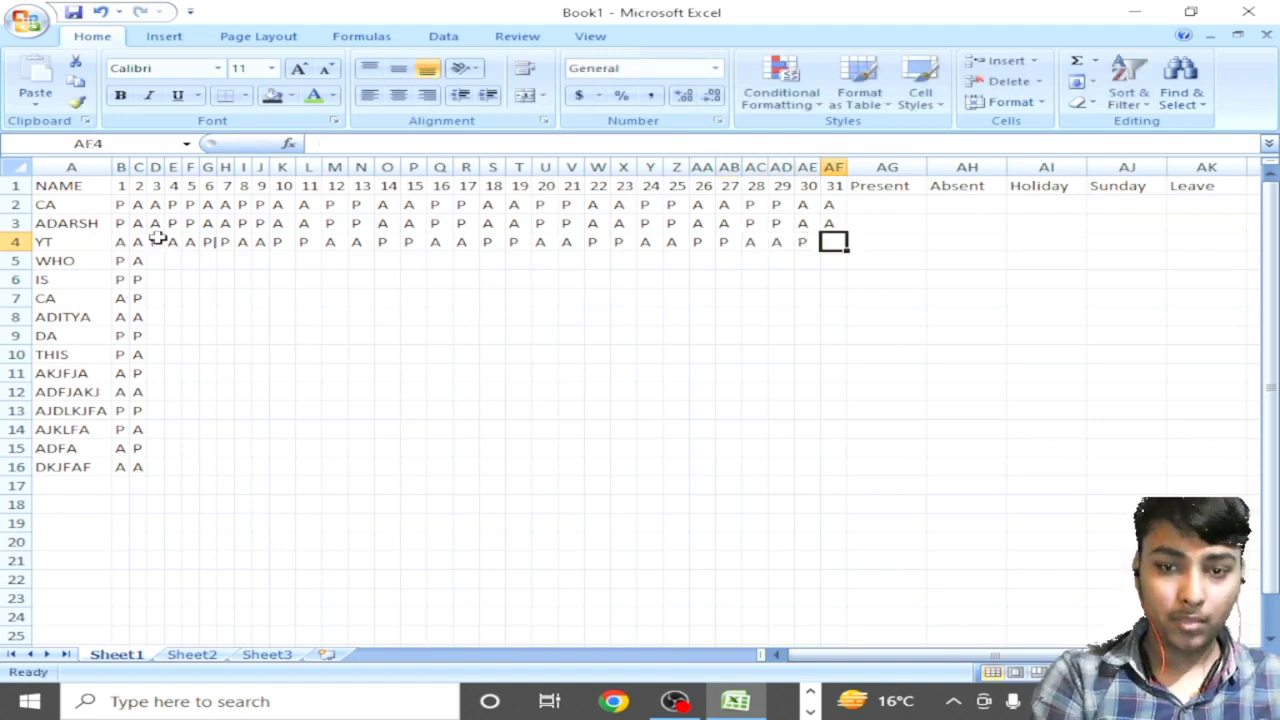
text(P)
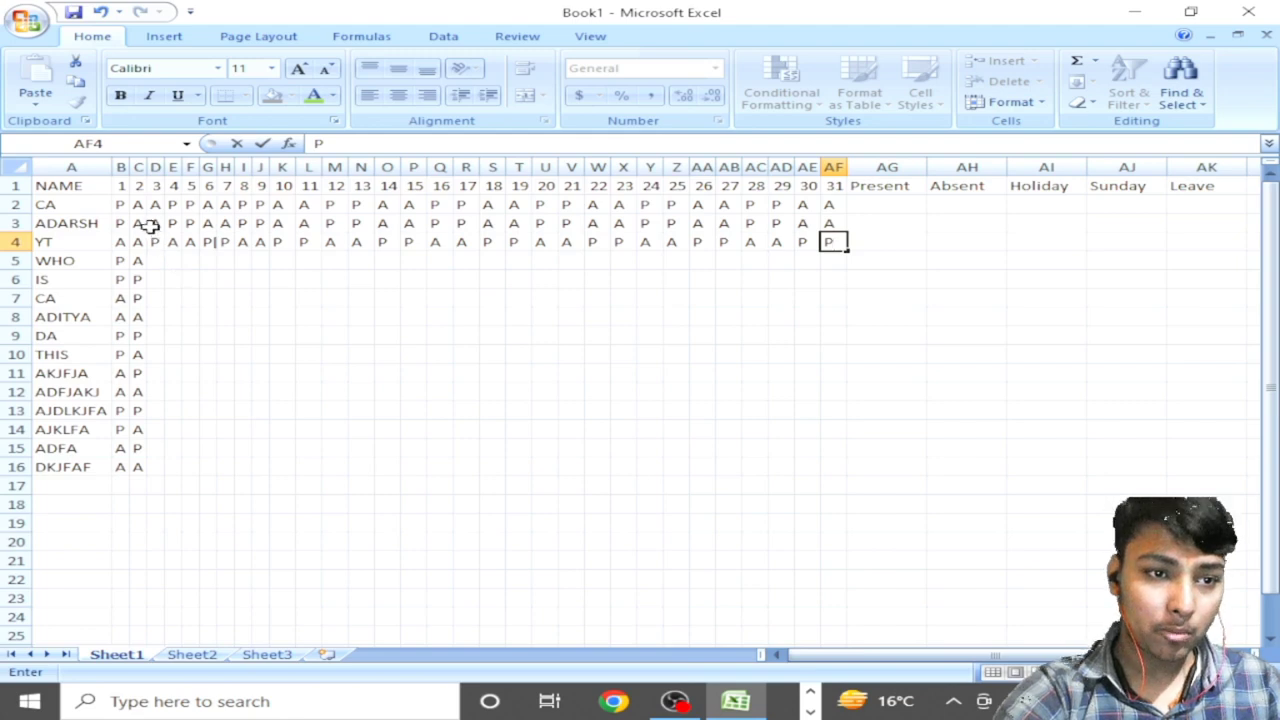
Step: Fill-drag the attendance marks down so rows 2 through 16 all have P/A entries
drag(119, 204, 840, 484)
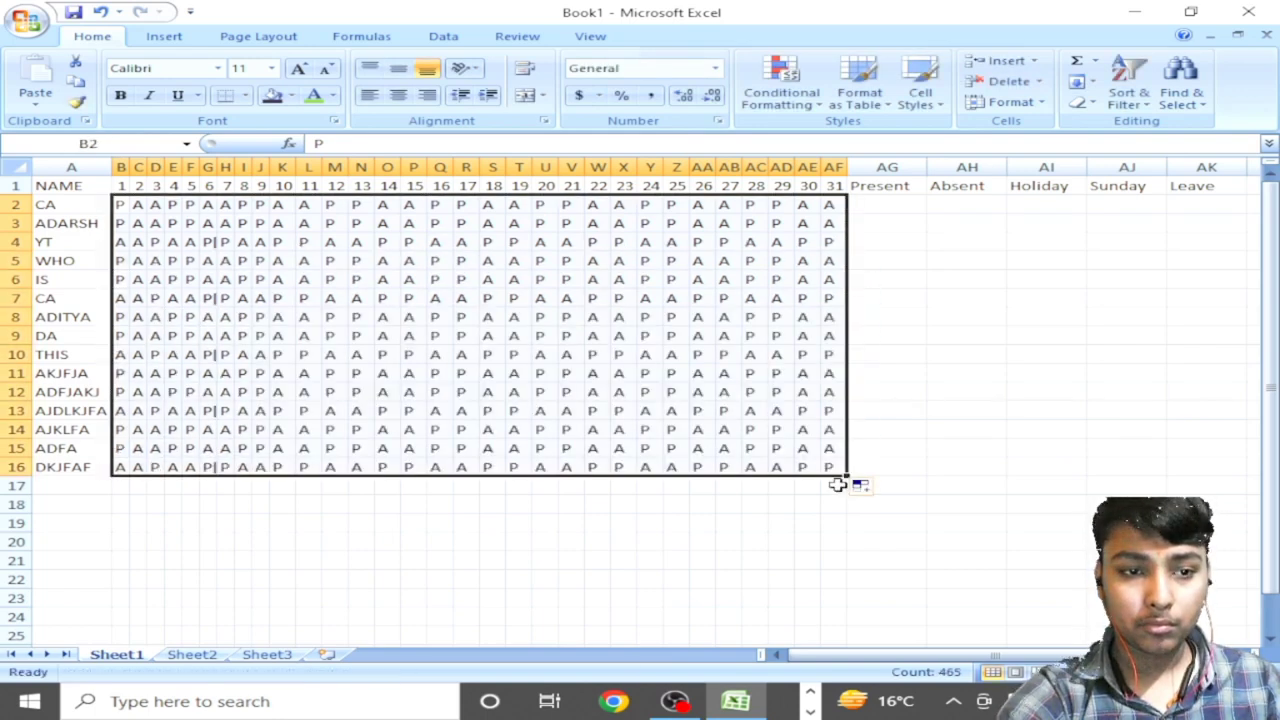
click(735, 281)
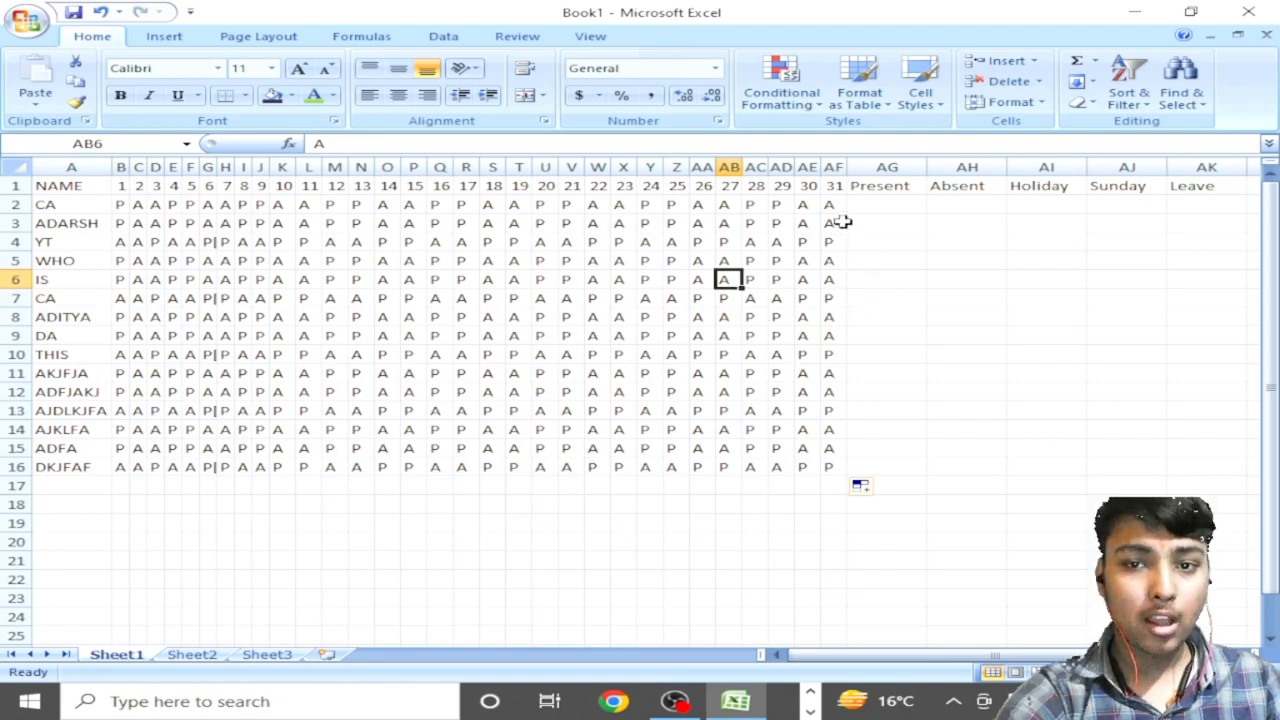
click(880, 192)
click(880, 207)
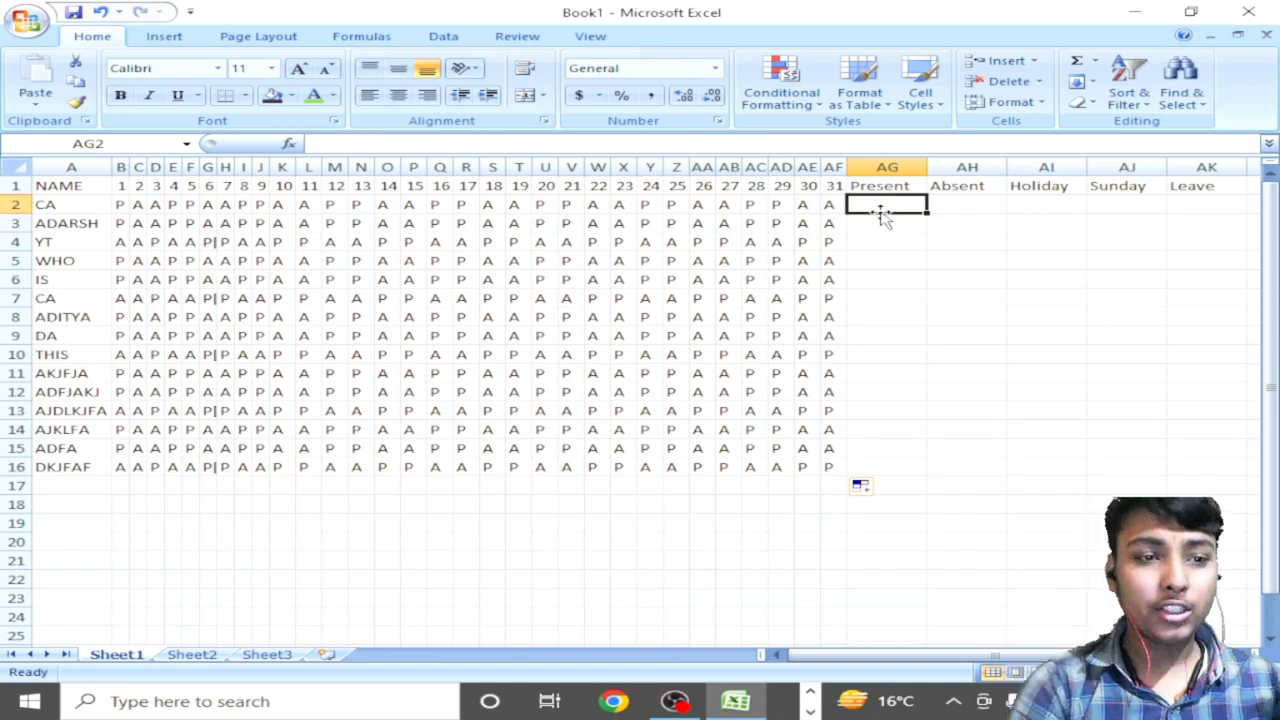
Step: Move back up to the day-number headers and along them toward day 7
key(Left)
key(Left)
key(Left)
key(Left)
key(Left)
key(Left)
key(Left)
key(Left)
key(Left)
key(Left)
key(Left)
key(Left)
key(Left)
key(Left)
key(Left)
key(Left)
key(Left)
key(Left)
key(Left)
key(Left)
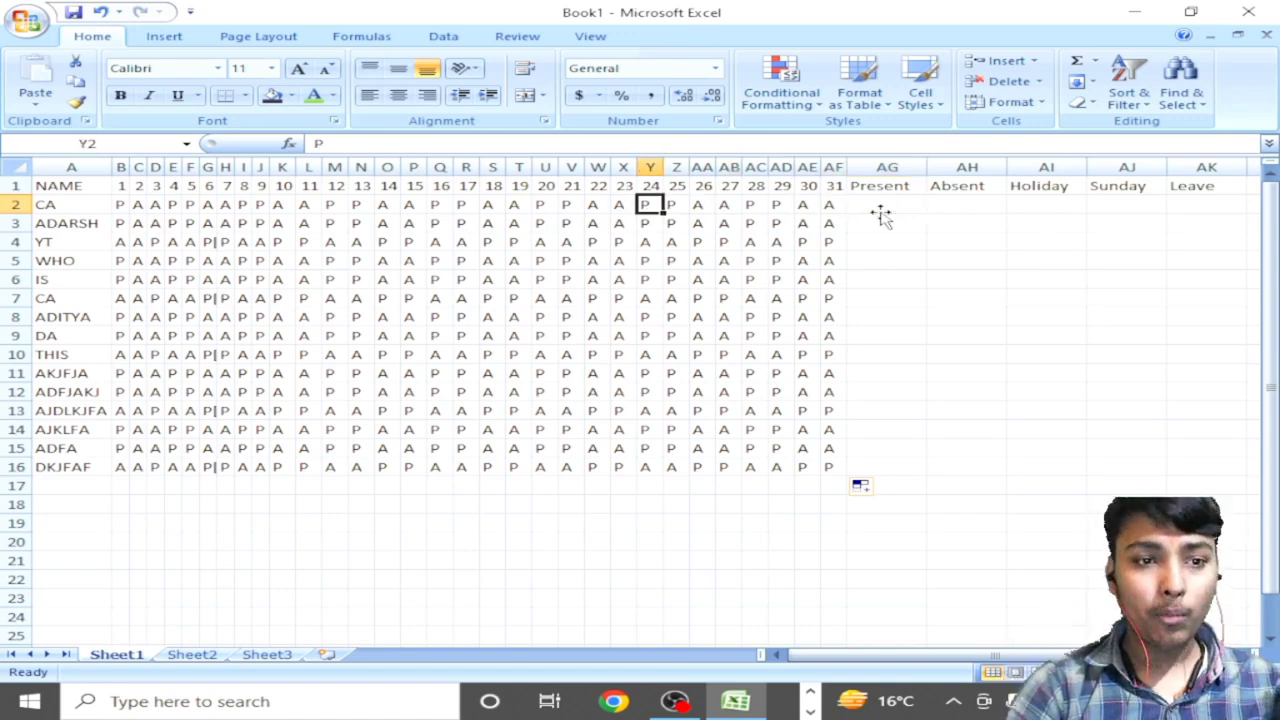
key(Down)
key(Left)
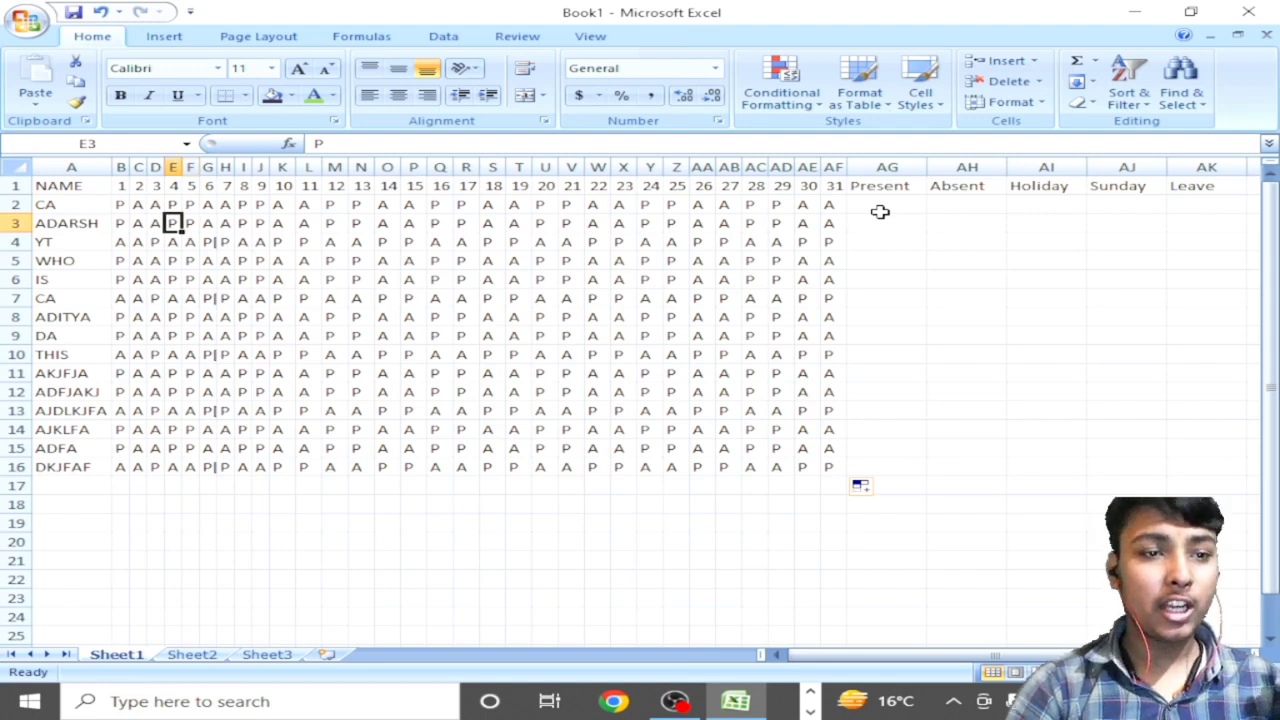
key(Up)
key(Left)
key(Left)
key(Left)
key(Left)
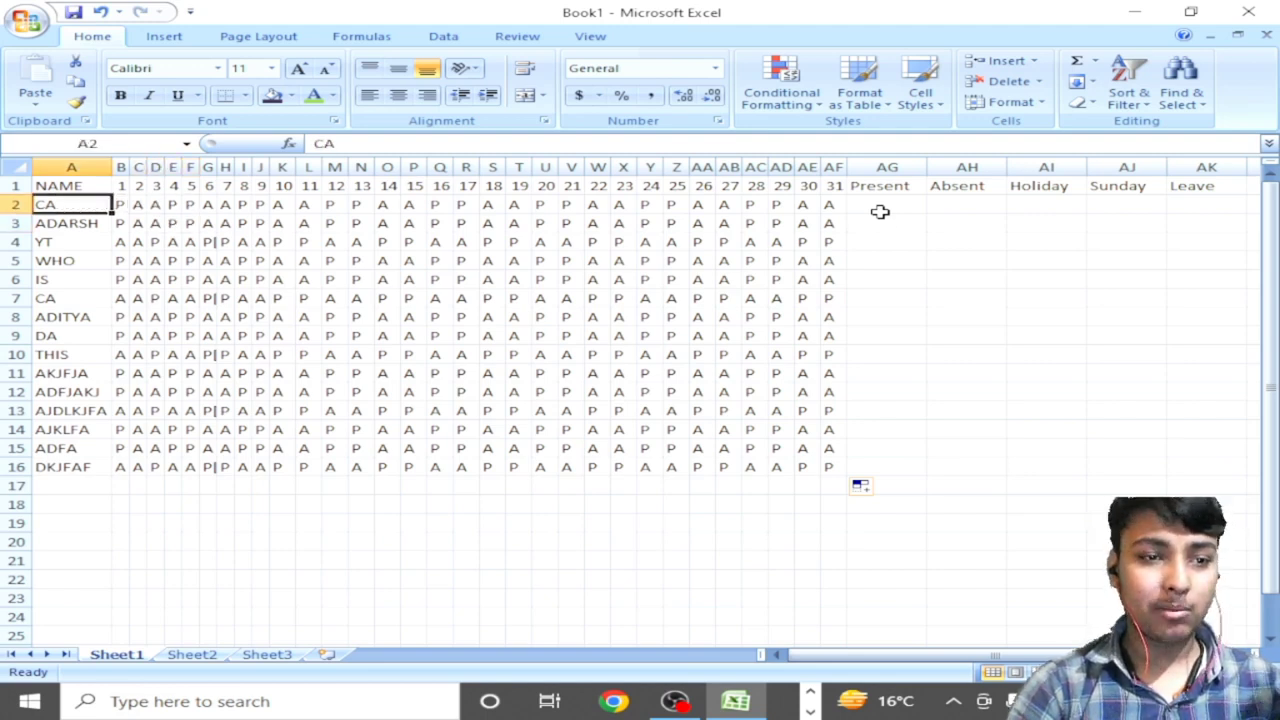
key(Right)
key(Up)
key(Right)
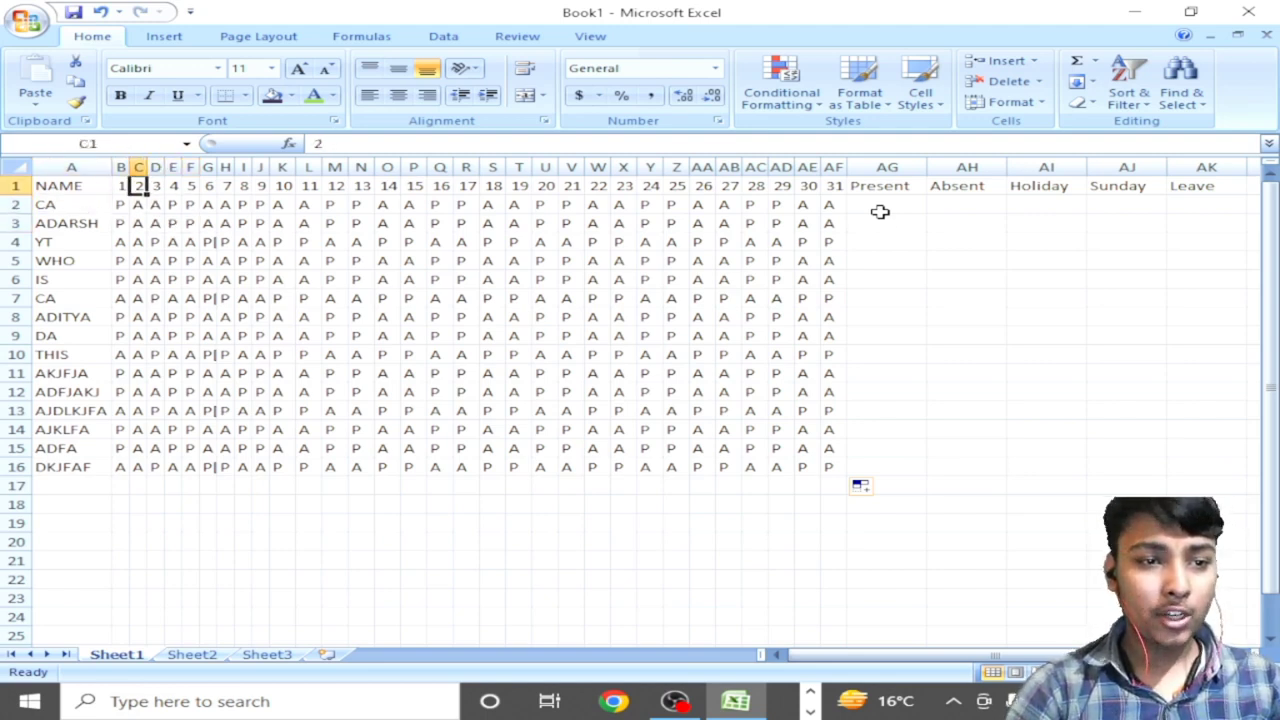
key(Right)
key(Right)
key(Right)
key(Right)
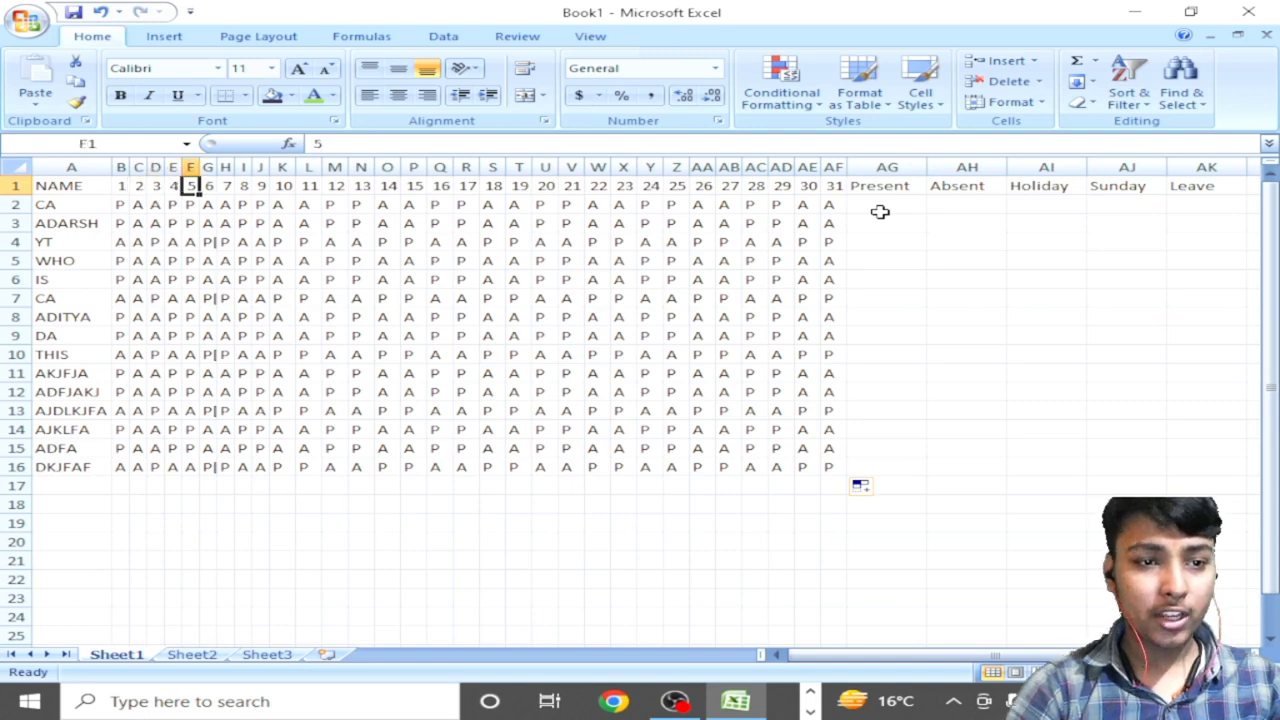
Step: Undo the S mistakenly typed over the day 7 header and filled down, restoring the header number
key(Right)
text(S)
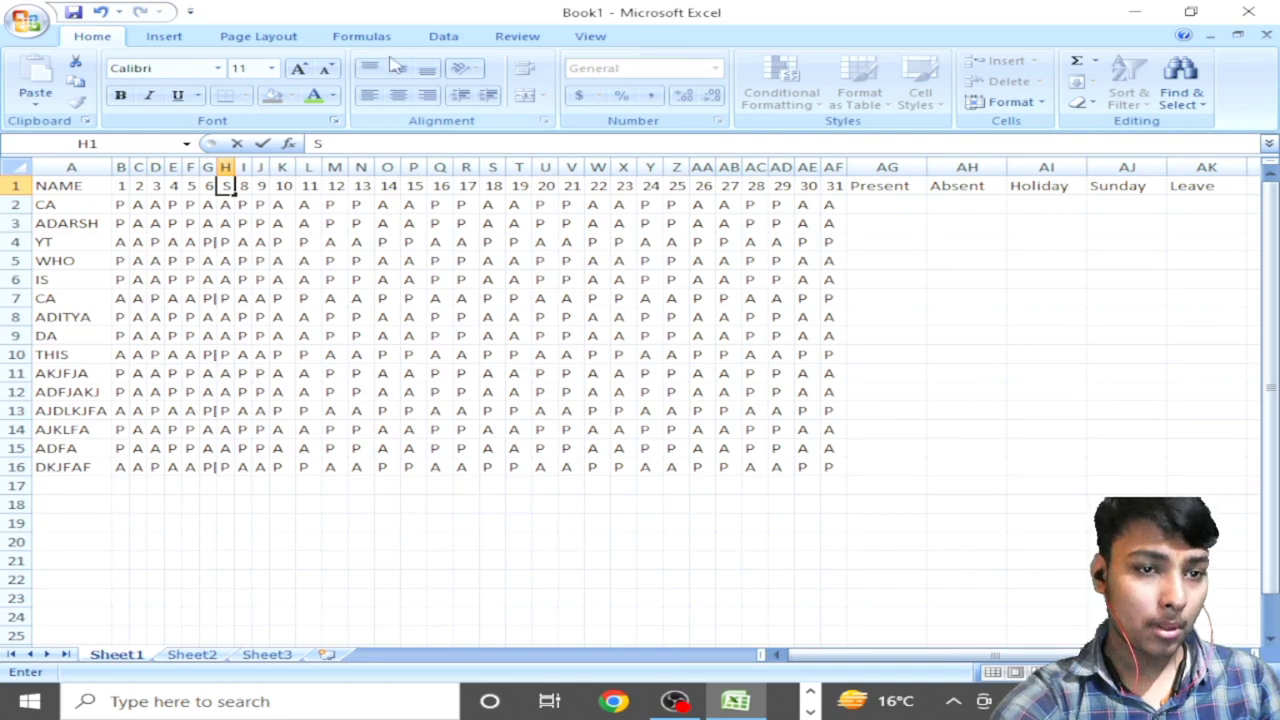
double_click(234, 196)
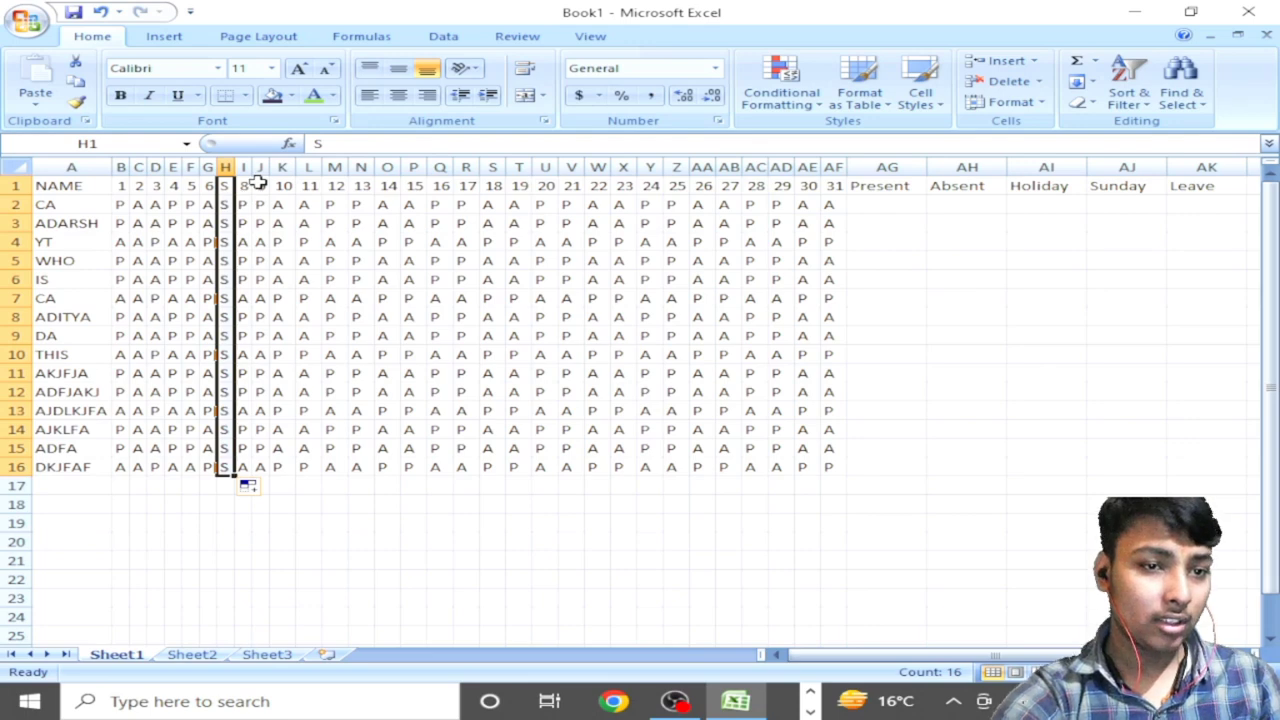
click(259, 185)
key(Left)
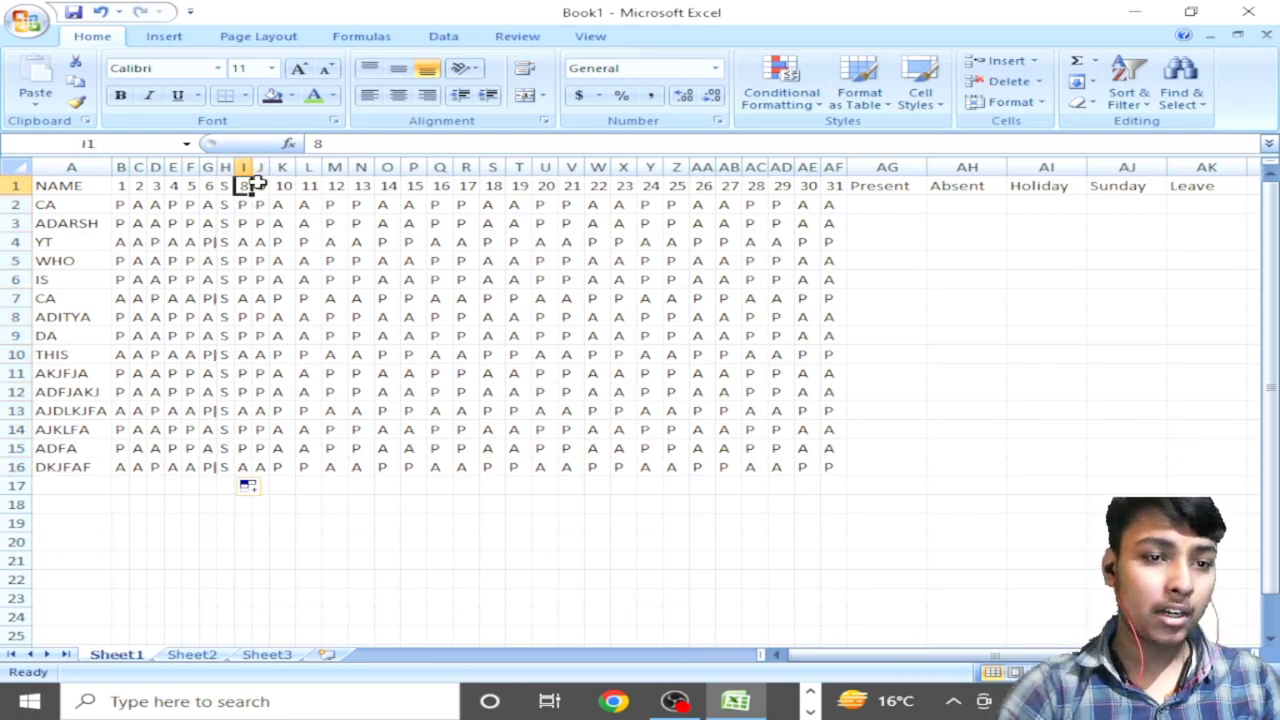
key(ctrl+z)
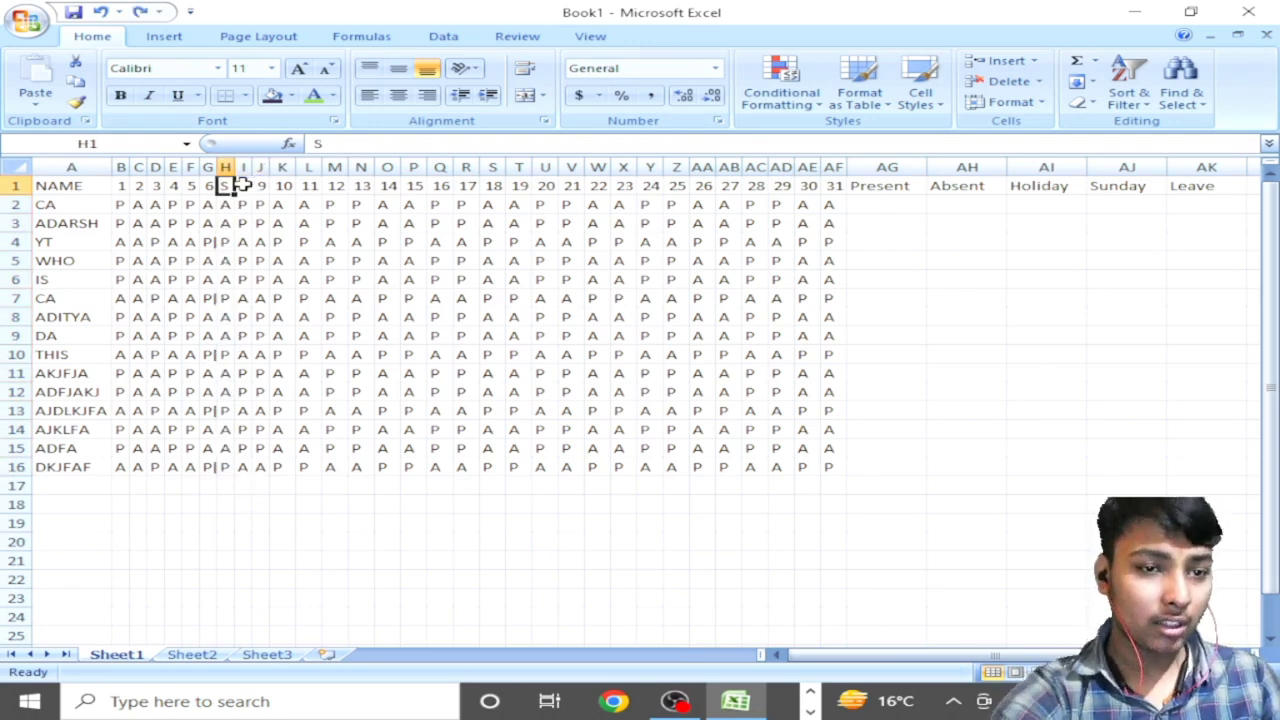
key(ctrl+z)
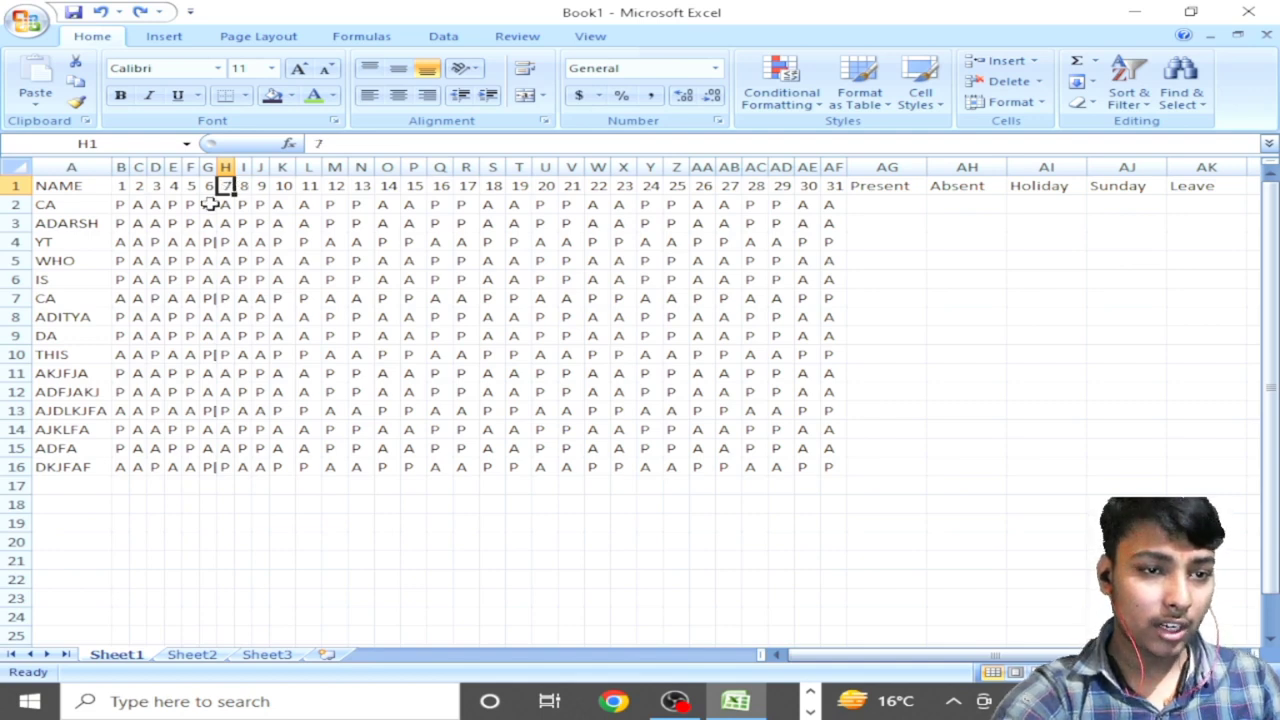
Step: Put S in CA's day 7 cell and fill it down for every student
click(207, 241)
click(210, 227)
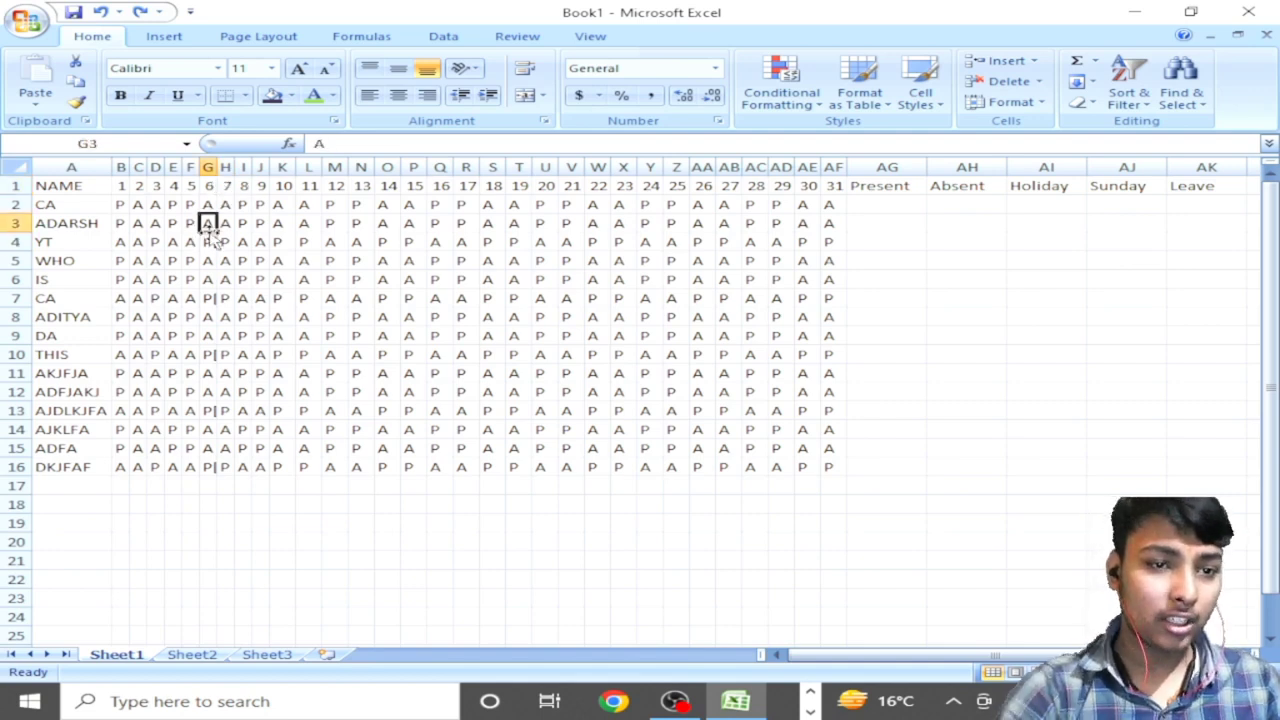
key(Up)
key(Right)
text(S)
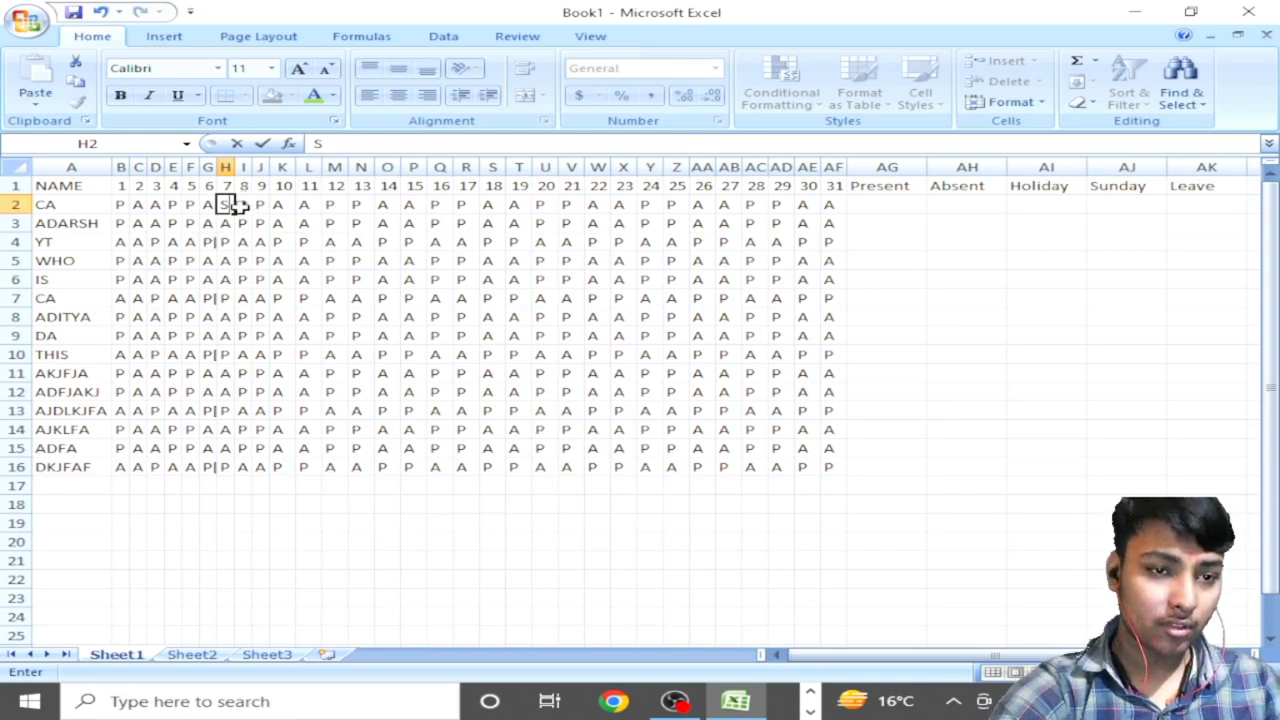
double_click(233, 213)
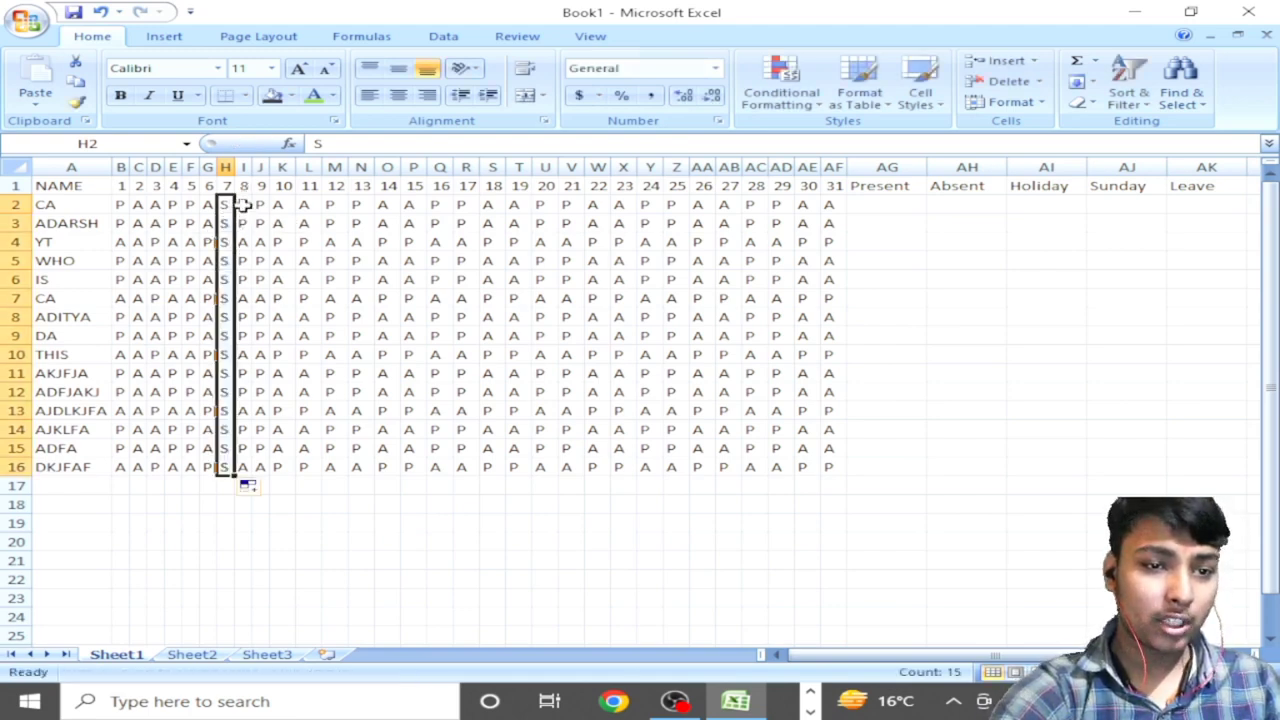
click(243, 204)
Step: Type S in CA's day 14 cell and fill it down to row 16
key(Left)
key(Right)
key(Right)
key(Right)
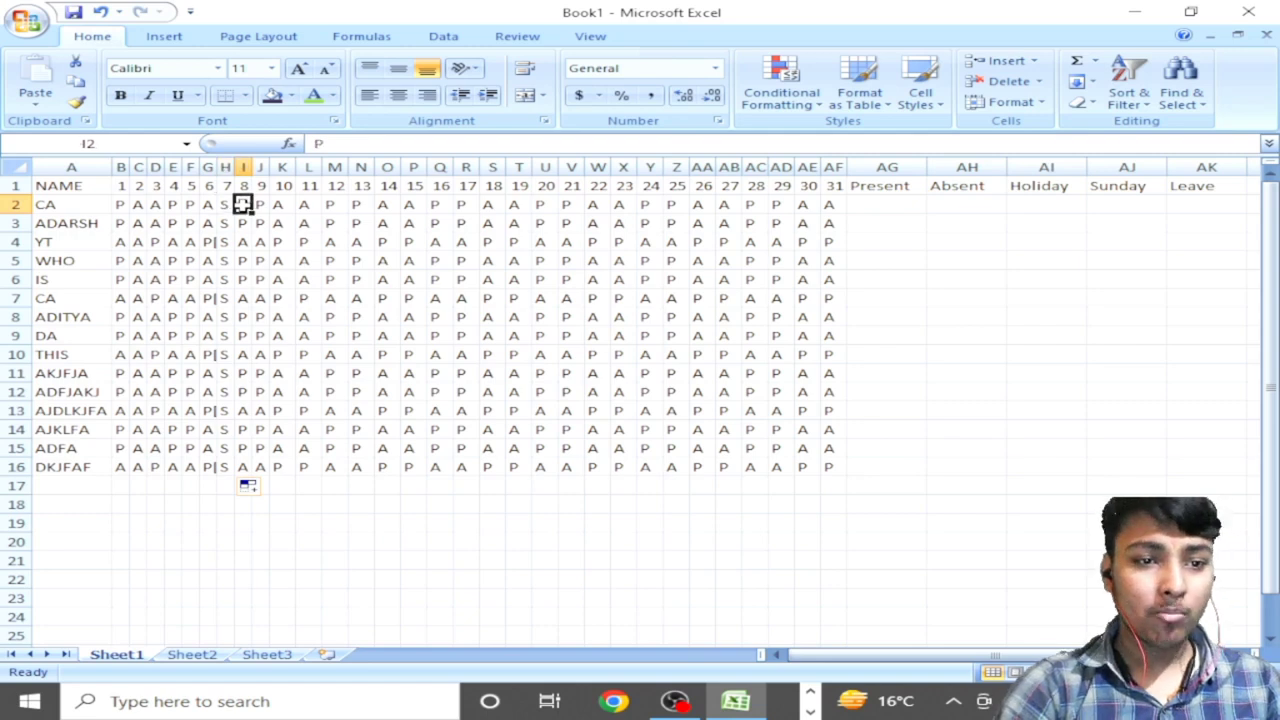
key(Right)
key(Right)
key(Right)
key(Right)
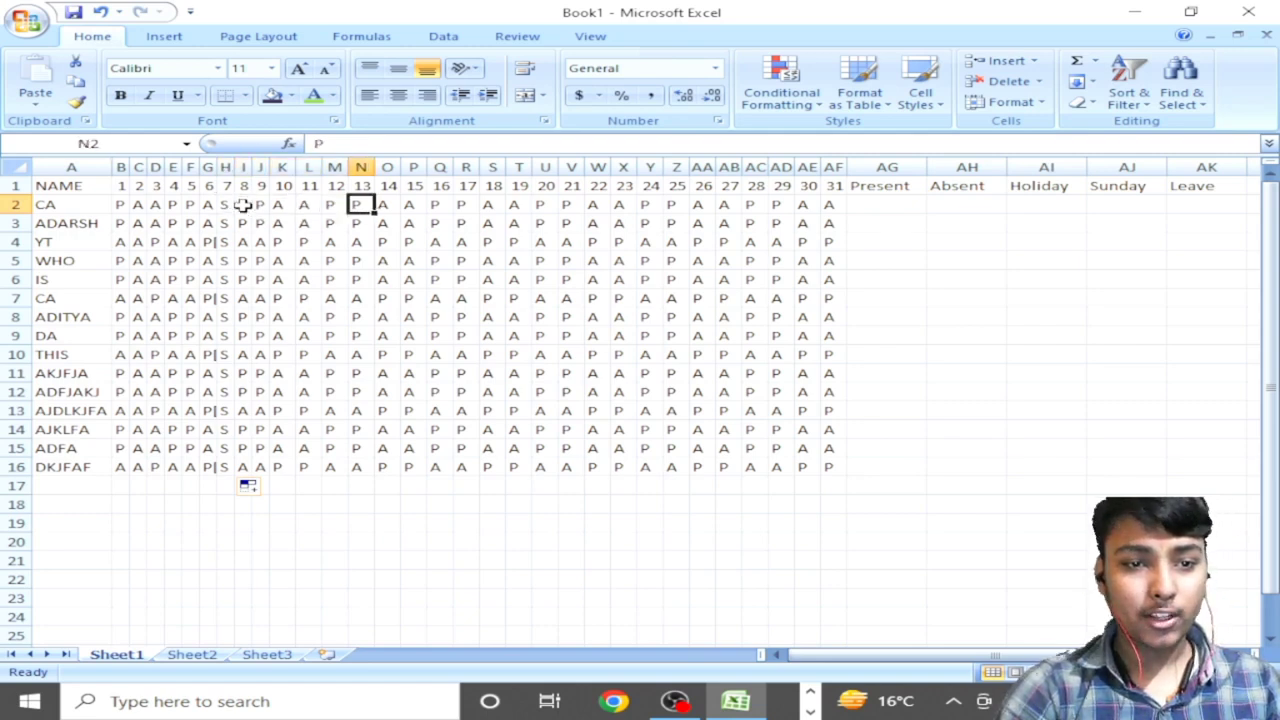
text(S)
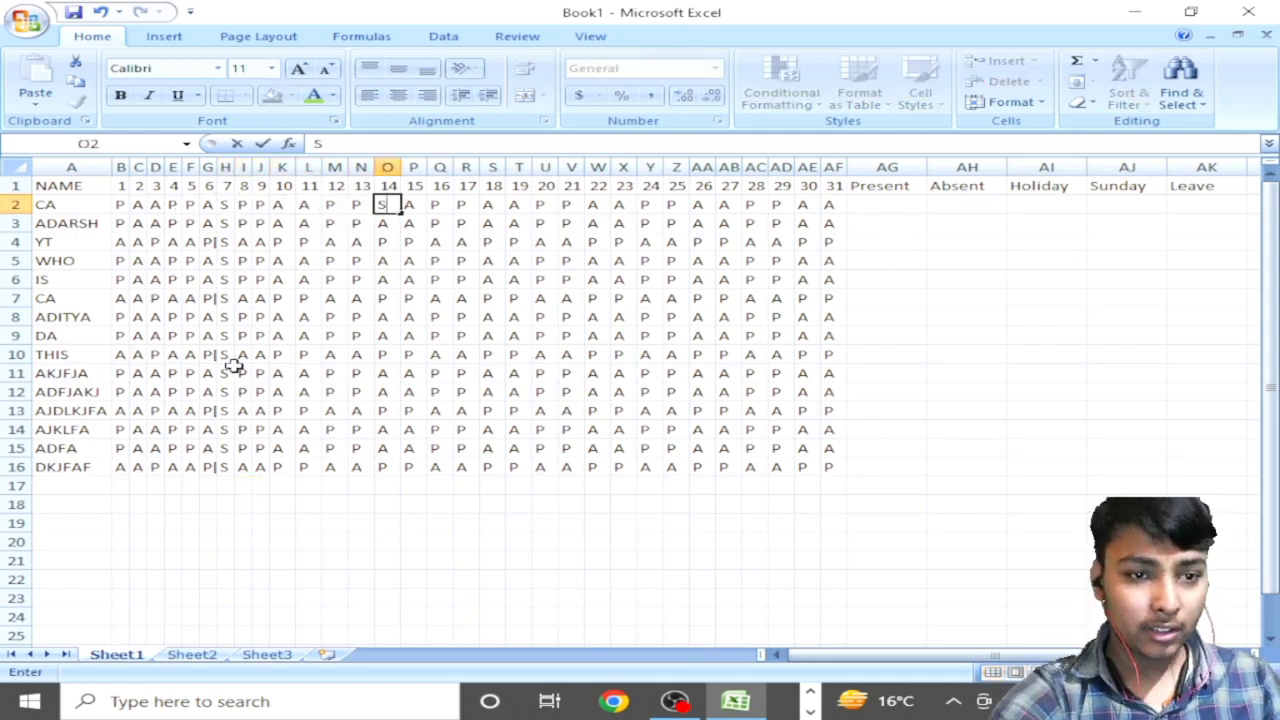
drag(401, 213, 401, 478)
Step: Type S in V2 for day 21 and fill it down to row 16
click(414, 187)
click(413, 205)
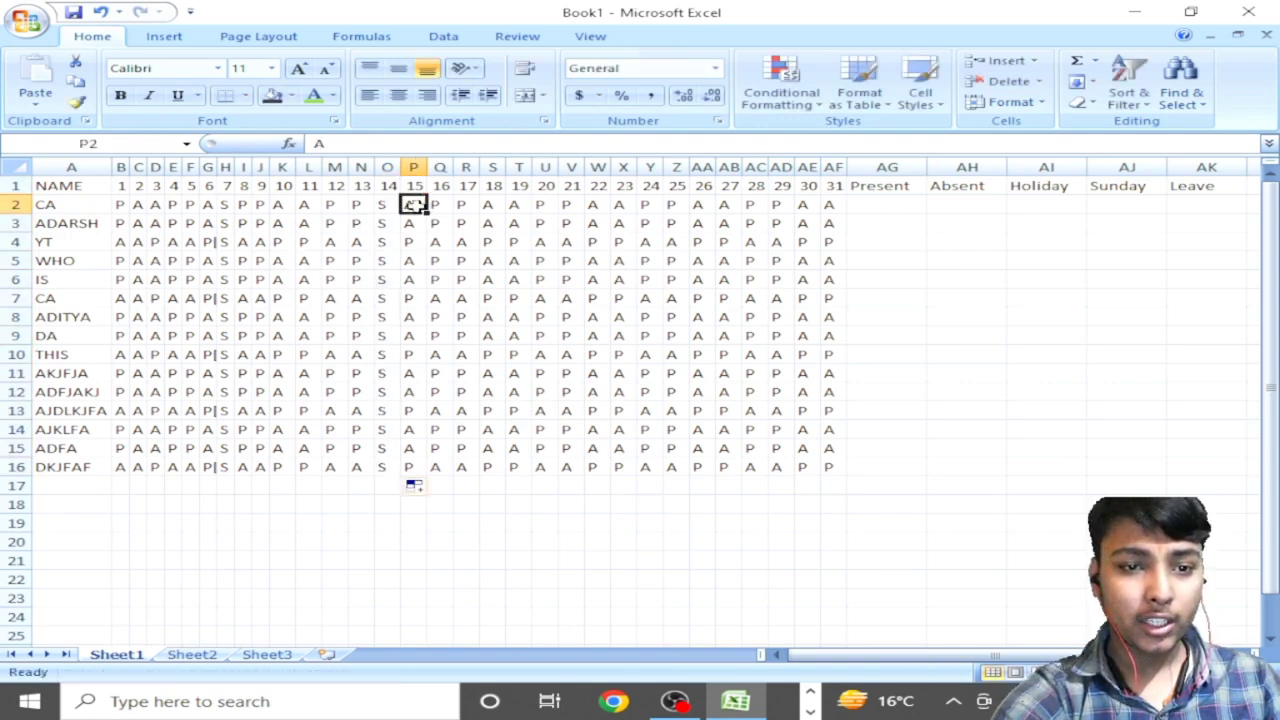
key(Right)
key(Right)
key(Right)
key(Right)
key(Right)
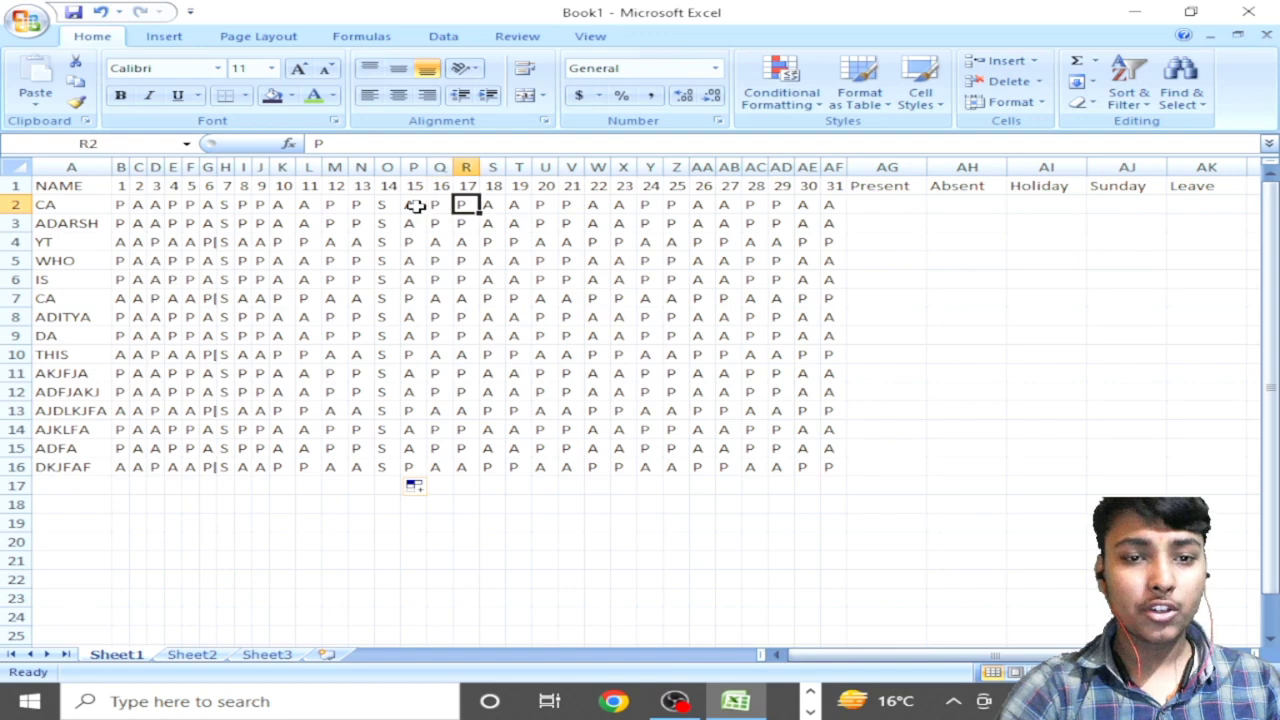
key(Right)
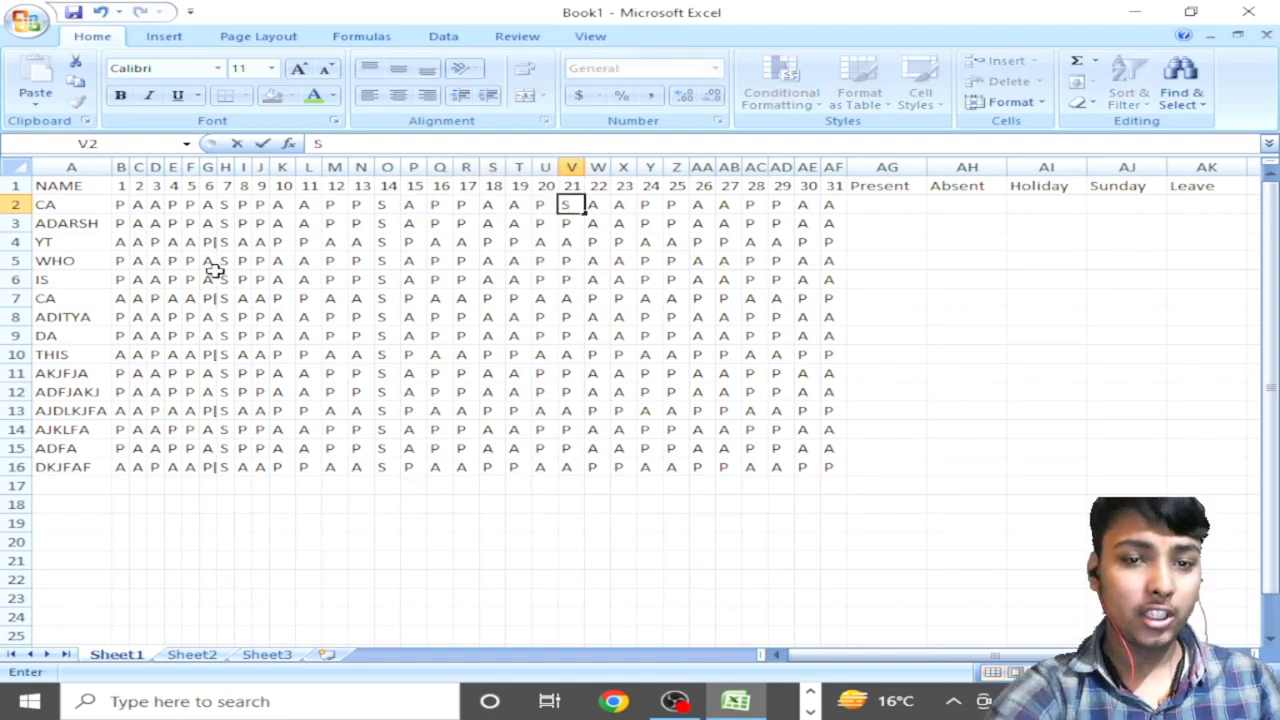
text(S)
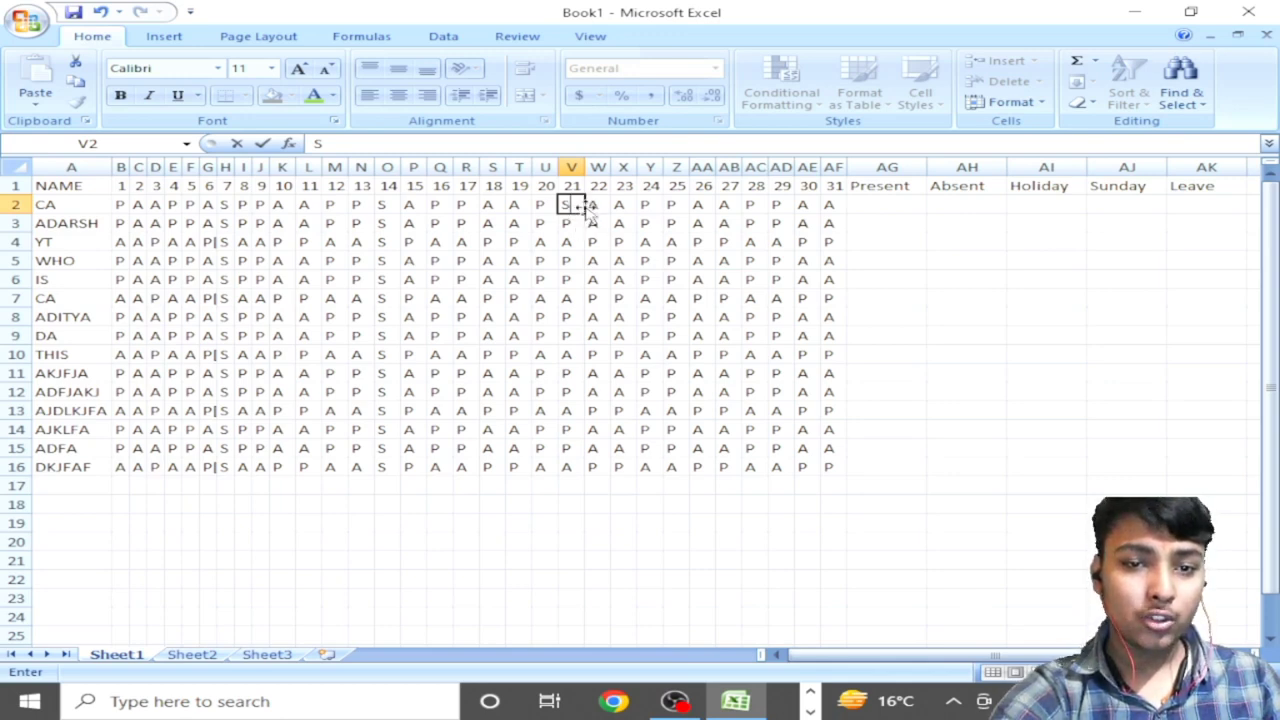
click(582, 206)
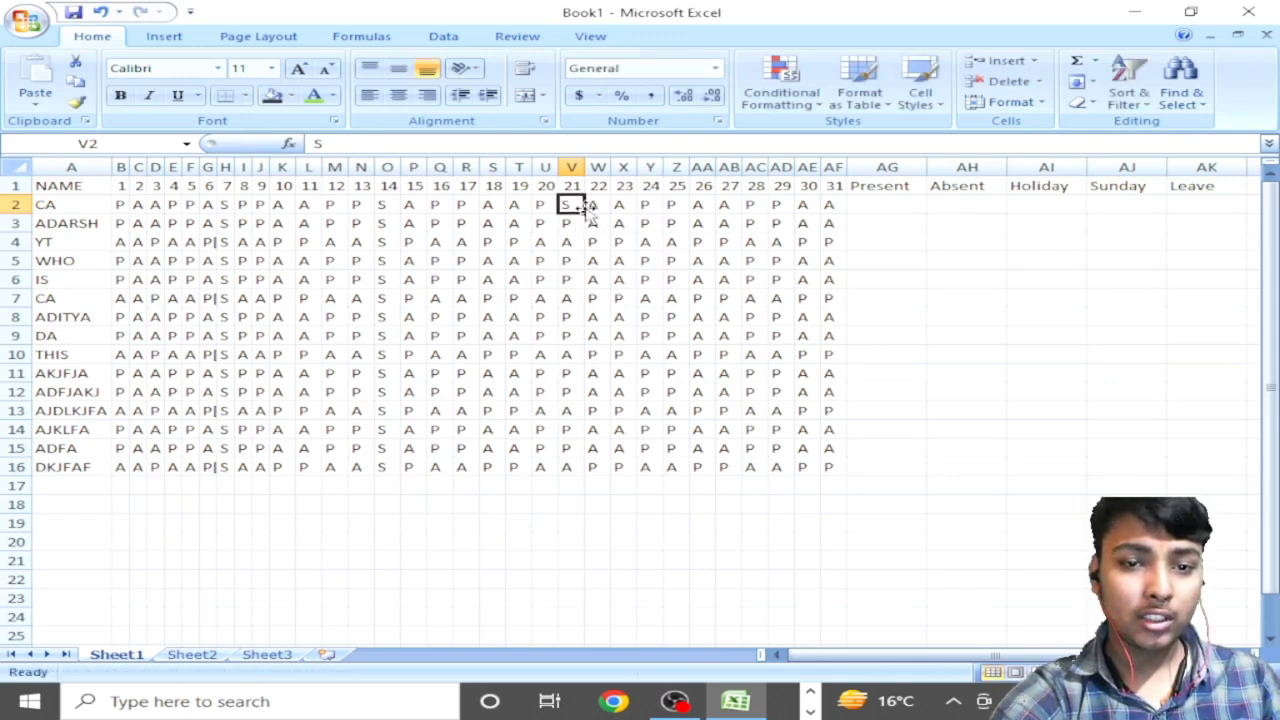
key(ctrl+c)
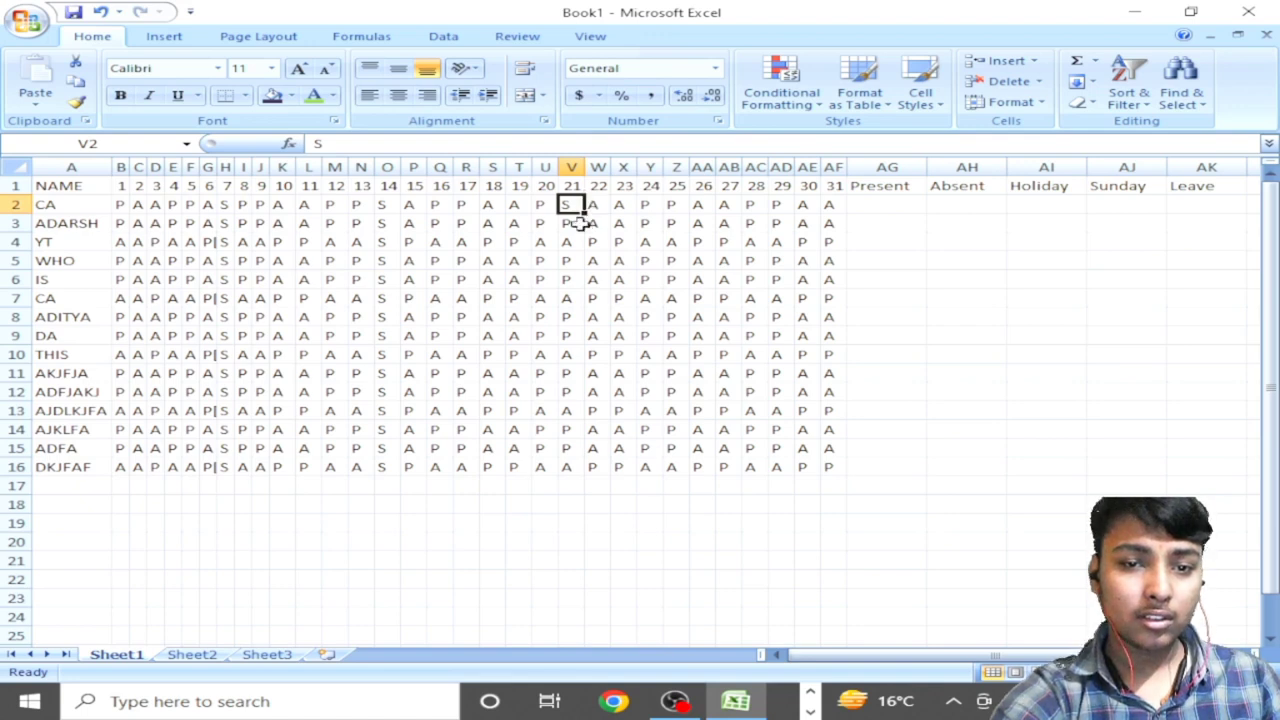
key(Escape)
drag(580, 213, 589, 478)
Step: Type S in AC2 for day 28 and fill it down to row 16
click(597, 206)
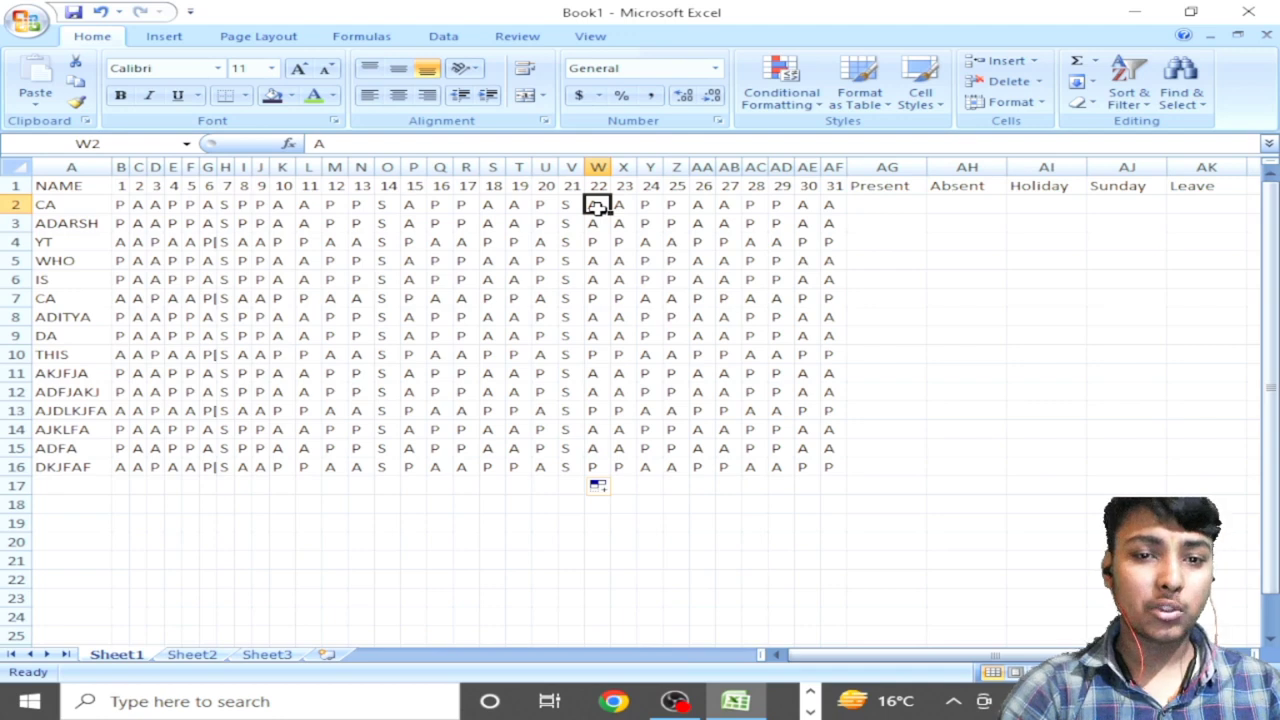
key(Right)
key(Right)
key(Right)
key(Right)
key(Right)
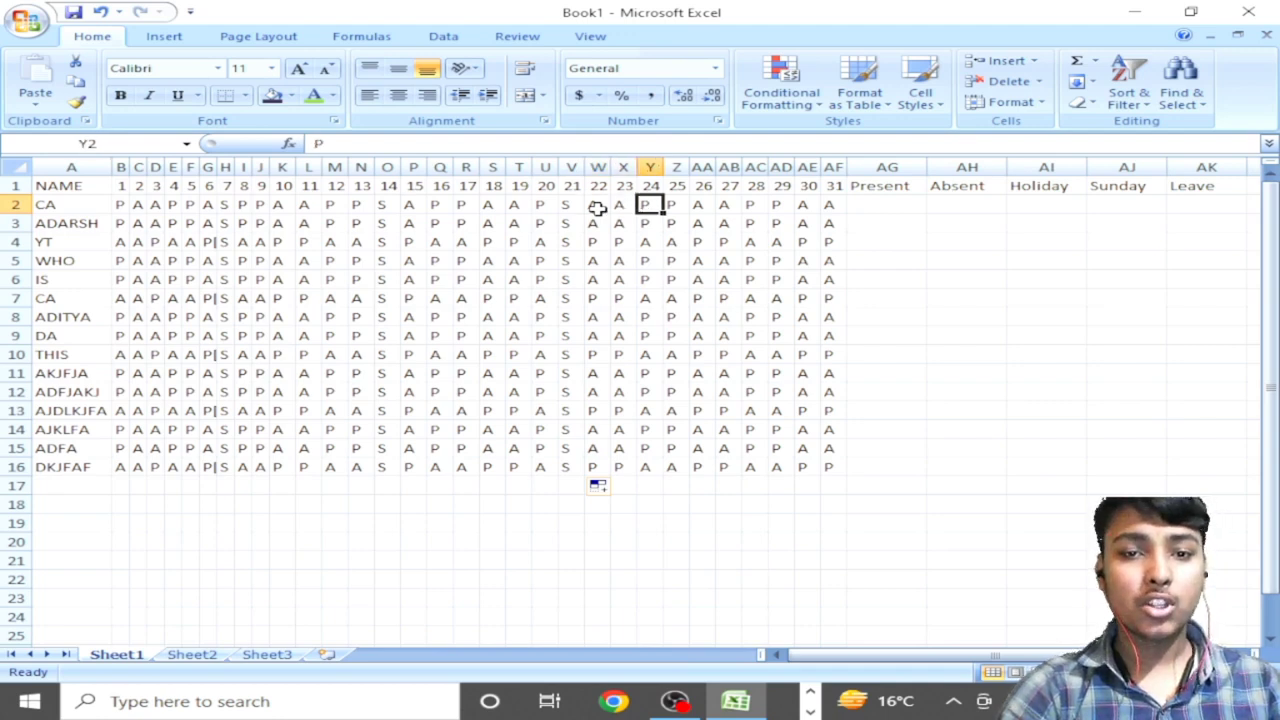
key(Right)
text(S)
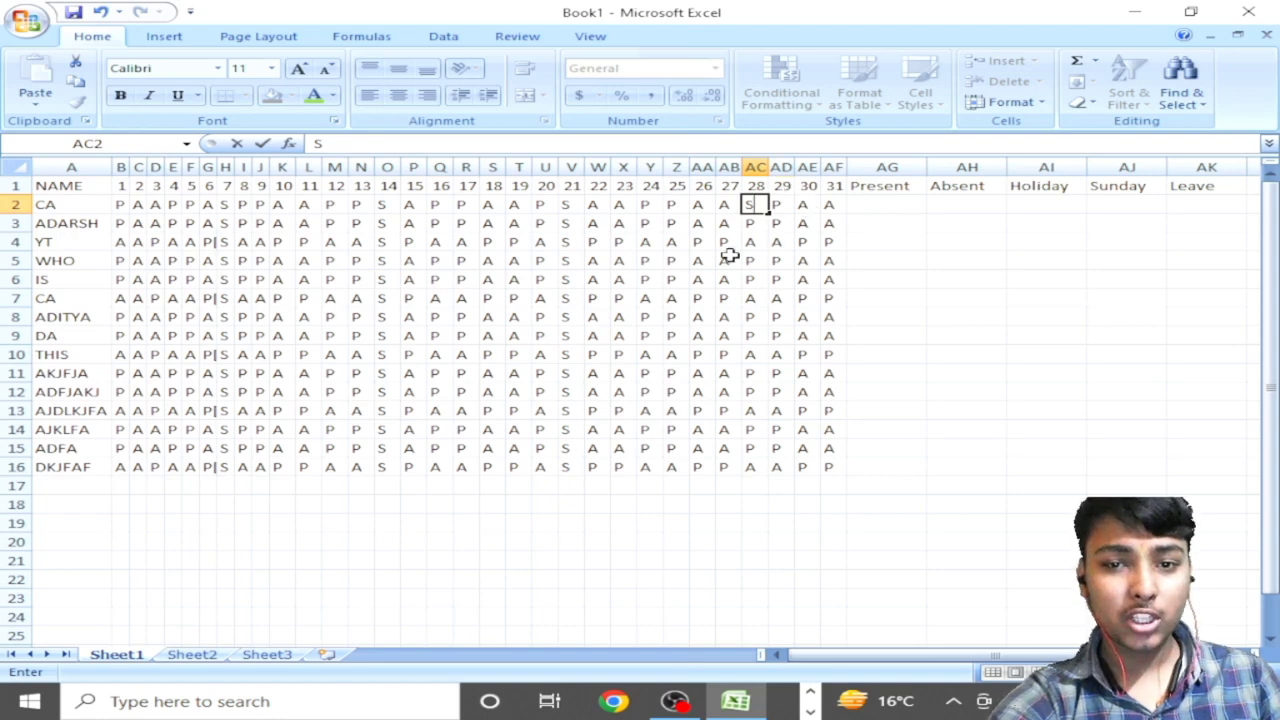
drag(764, 213, 766, 470)
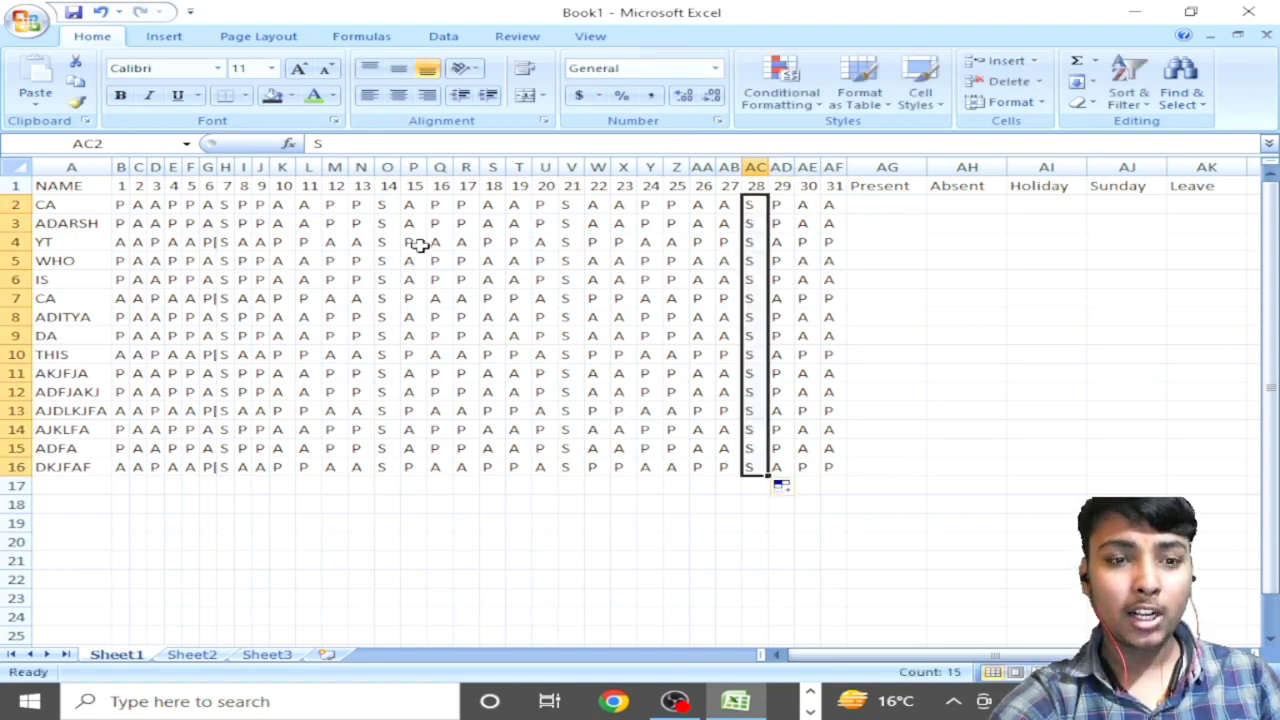
click(172, 241)
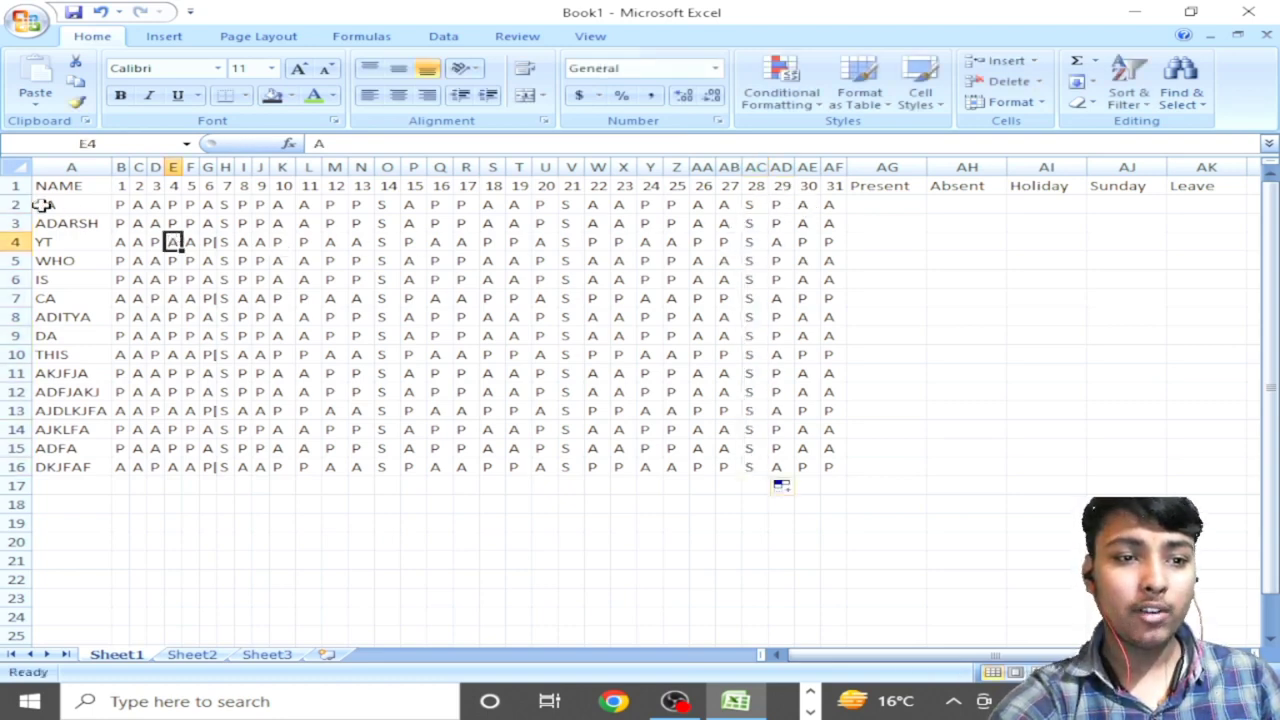
Step: Enter L leave marks diagonally from B3 through F7 across the first days
click(155, 204)
key(Left)
key(Left)
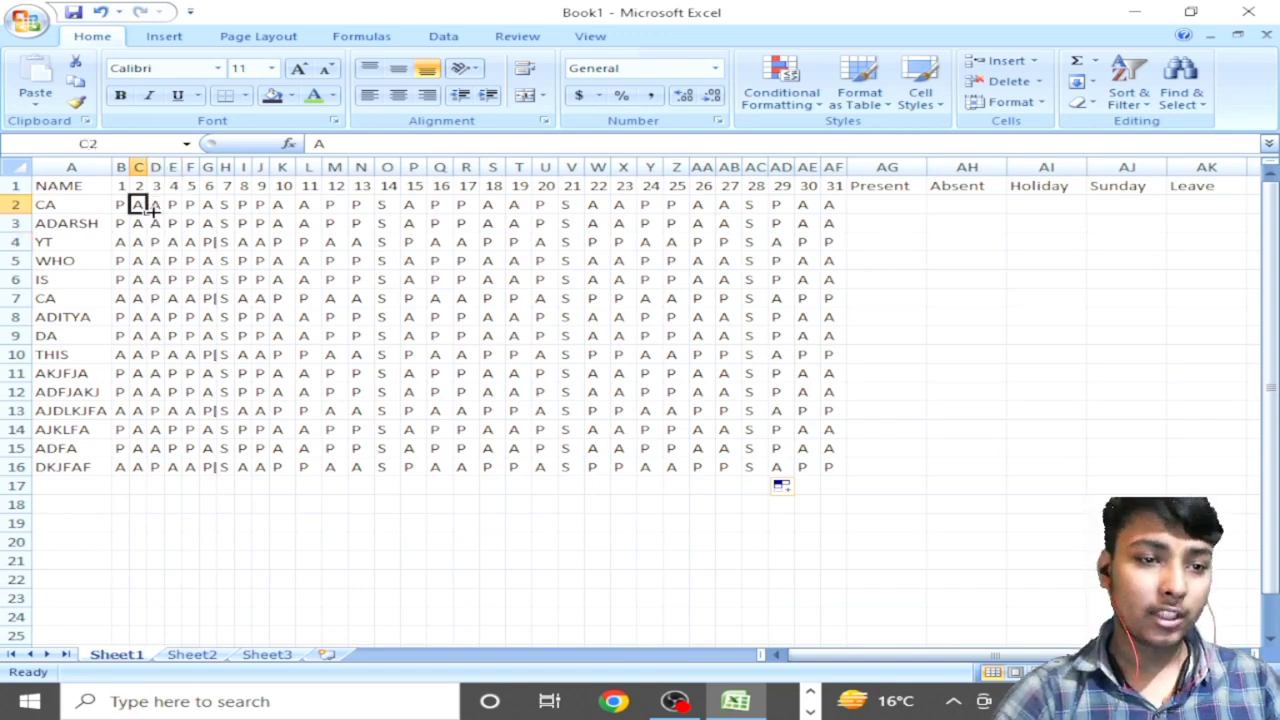
key(Down)
text(L)
key(Return)
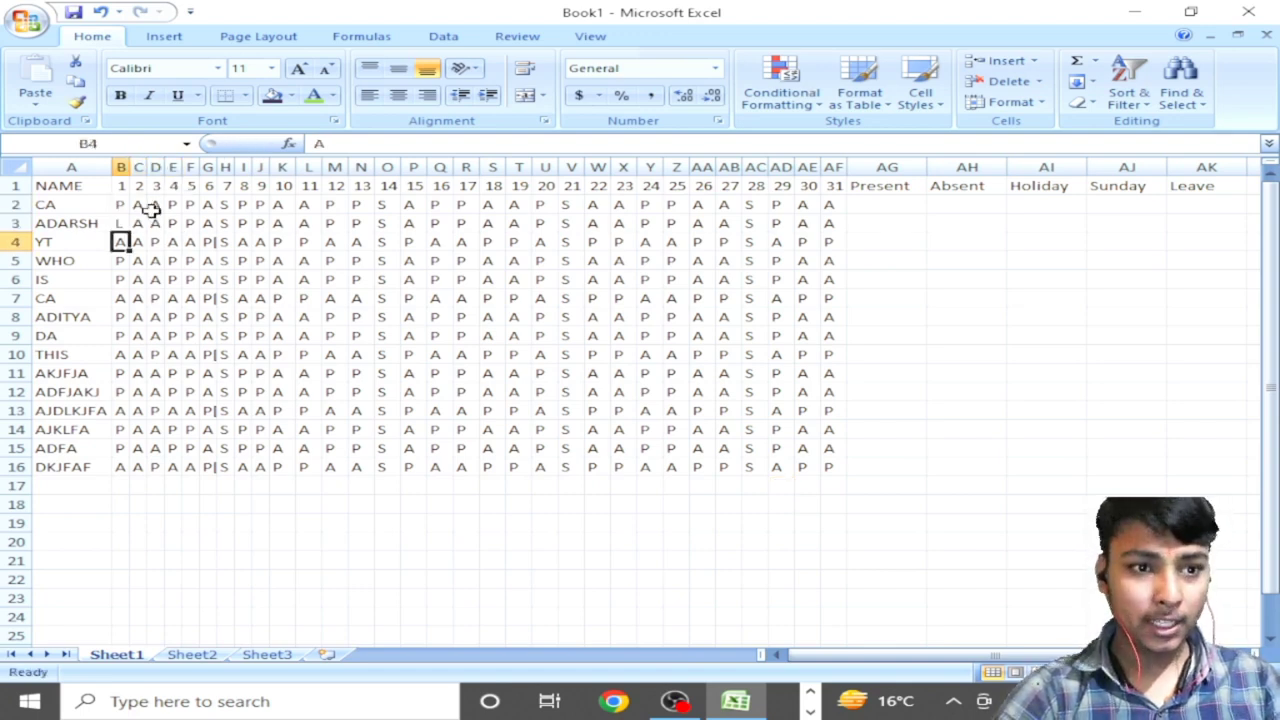
text(L)
key(Right)
key(Right)
key(Down)
text(L)
key(Right)
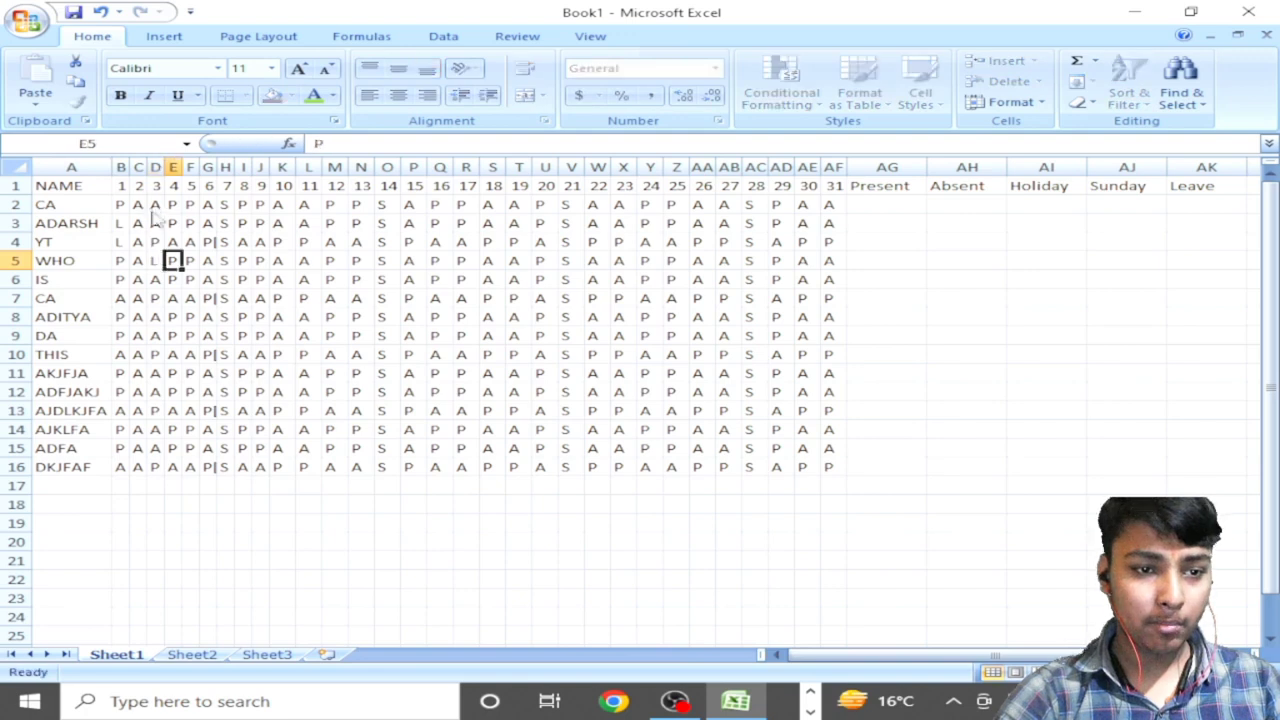
key(Down)
text(L)
key(Right)
key(Down)
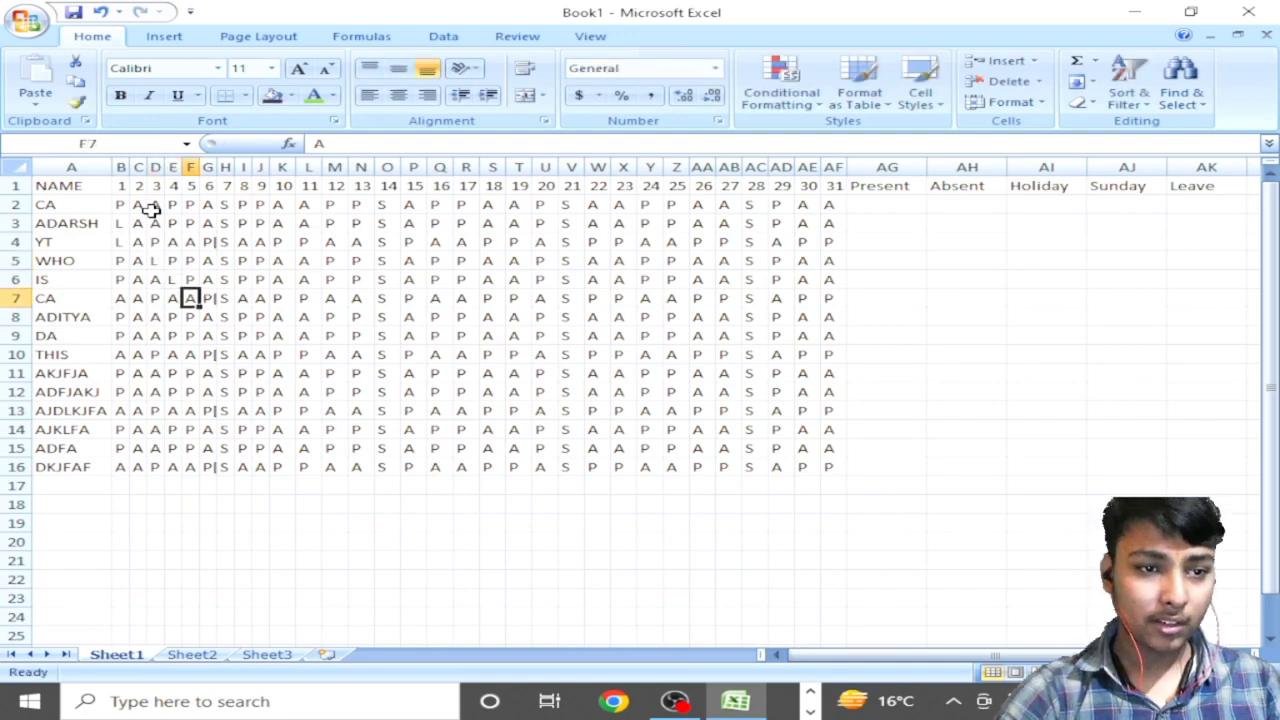
text(L)
key(Right)
key(Right)
Step: Continue the diagonal of L marks down rows 7–14, through K10, M11, N12 and O14
key(Right)
text(L)
key(Down)
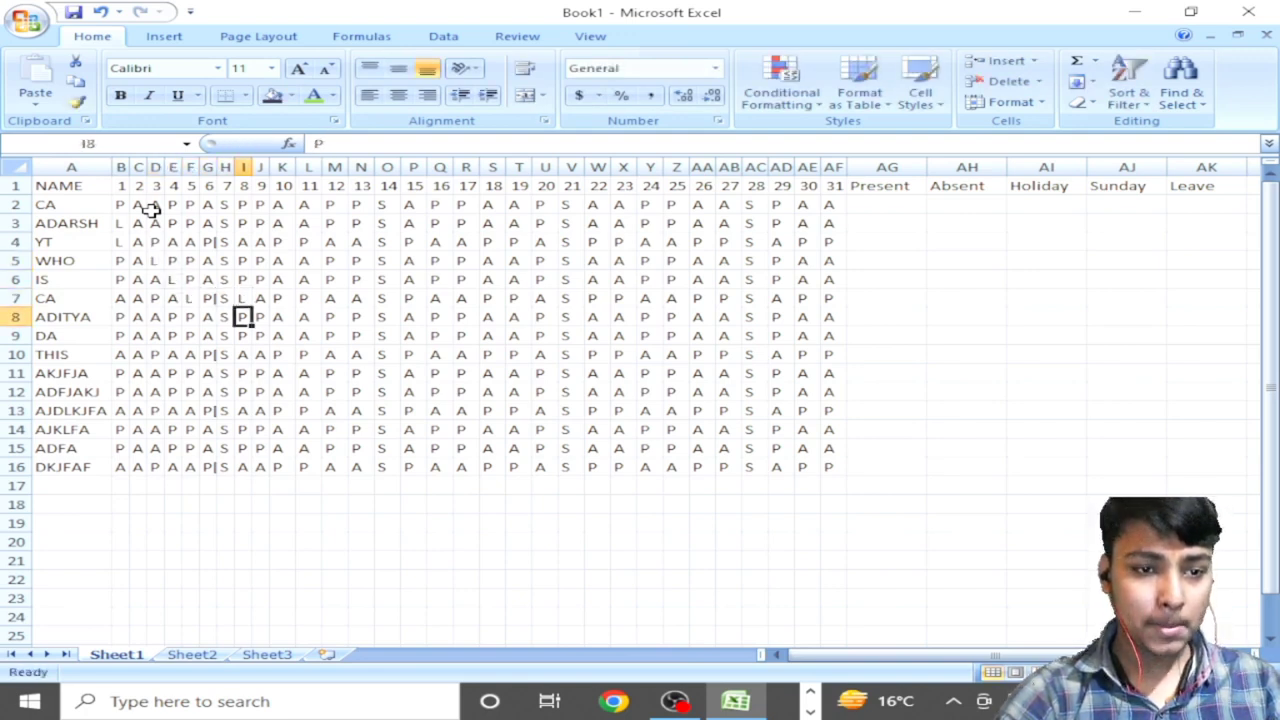
key(Right)
text(L)
key(Down)
key(Right)
key(Down)
text(L)
key(Right)
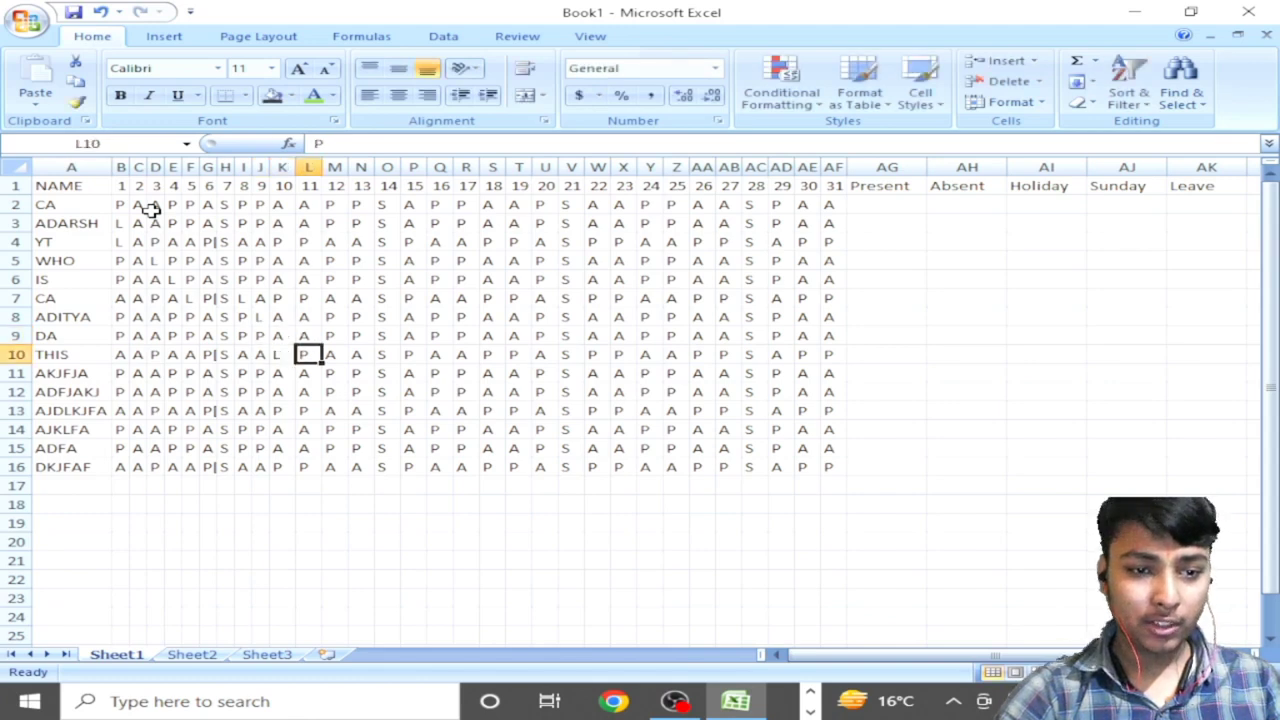
key(Down)
key(Right)
text(L)
key(Down)
key(Right)
text(L)
key(Down)
key(Right)
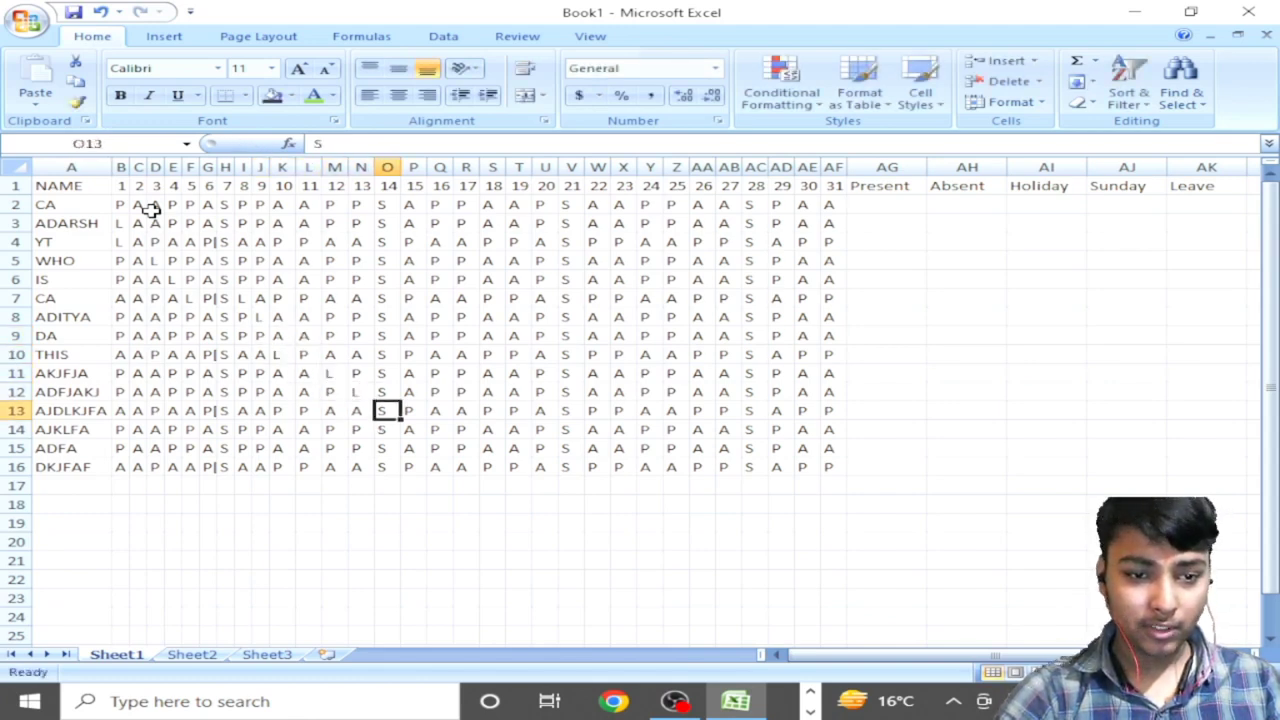
key(Down)
text(L)
key(Right)
key(Down)
key(Right)
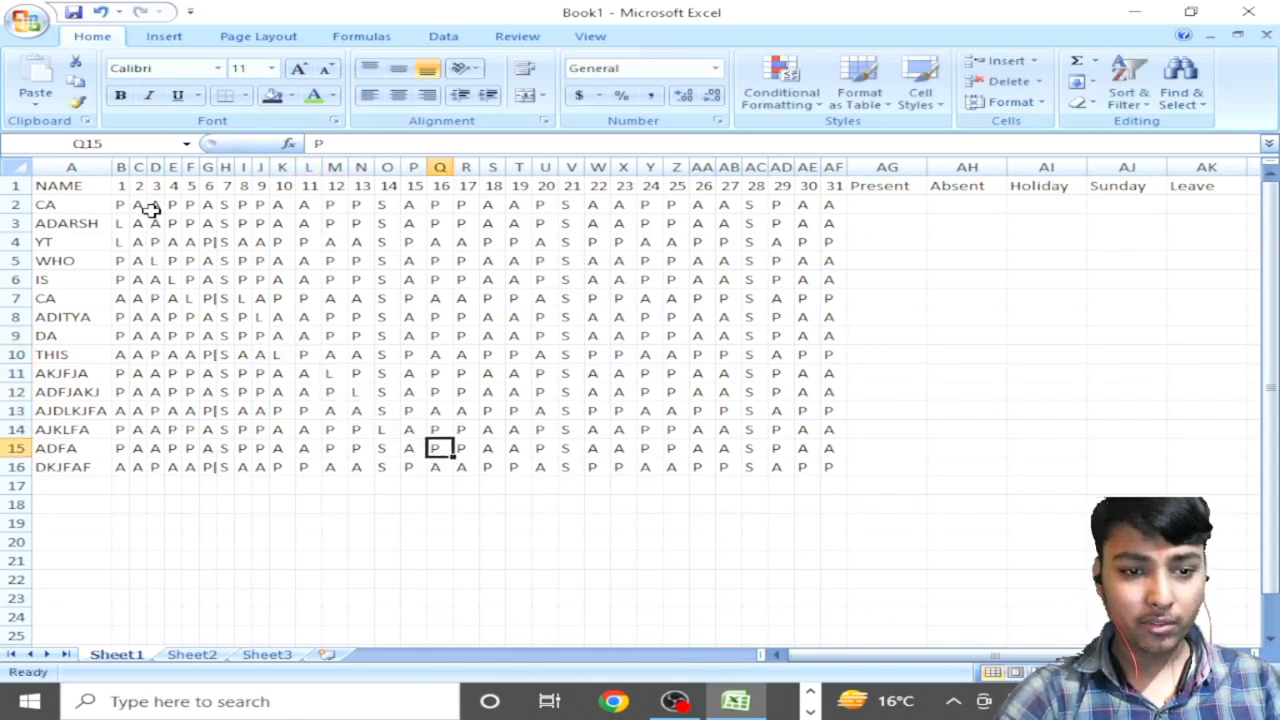
Step: Restore the Sunday S mark in O14 that the L overwrote
key(Left)
key(Left)
key(Up)
key(Up)
key(Up)
key(Up)
key(Up)
key(Up)
key(Up)
key(Up)
key(Up)
key(Up)
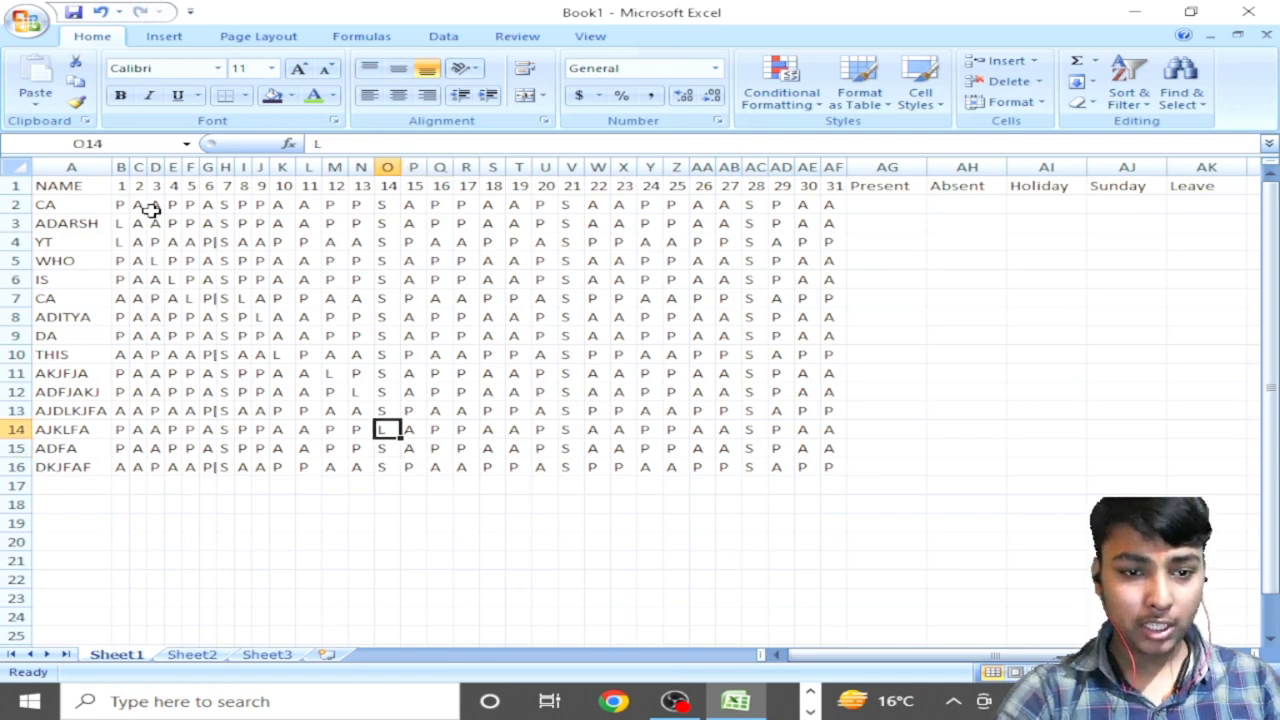
key(Down)
key(Down)
key(Down)
key(Down)
key(Down)
key(Down)
key(Down)
key(Down)
key(Down)
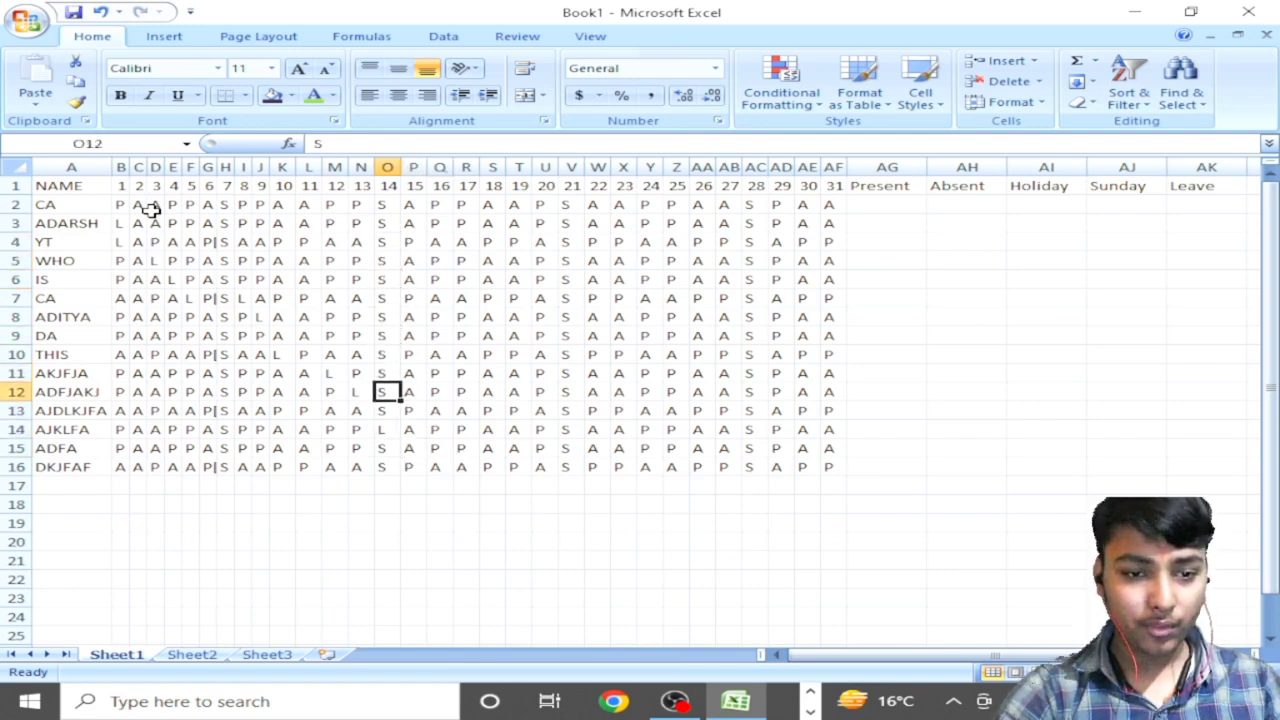
text(S)
key(Right)
key(Right)
key(Right)
key(Right)
key(Right)
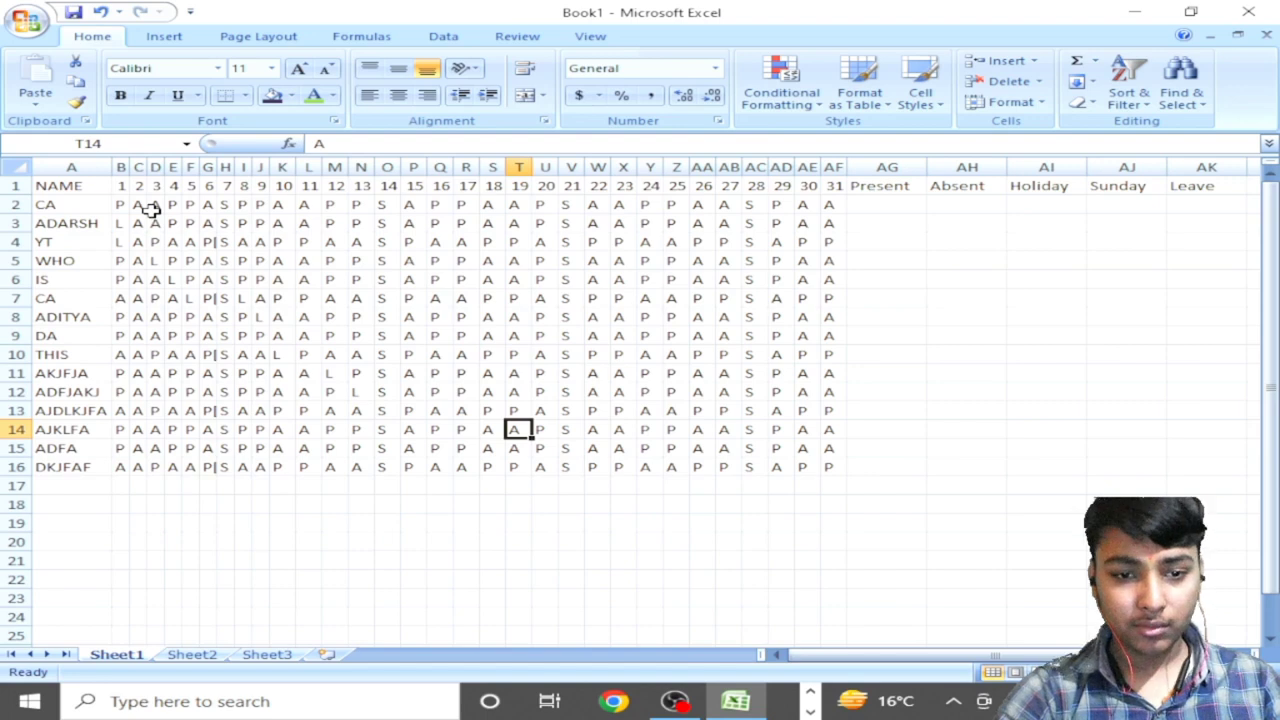
Step: Type L leave marks up the day 19 column across six rows
text(L)
key(Up)
key(Up)
text(L)
key(Up)
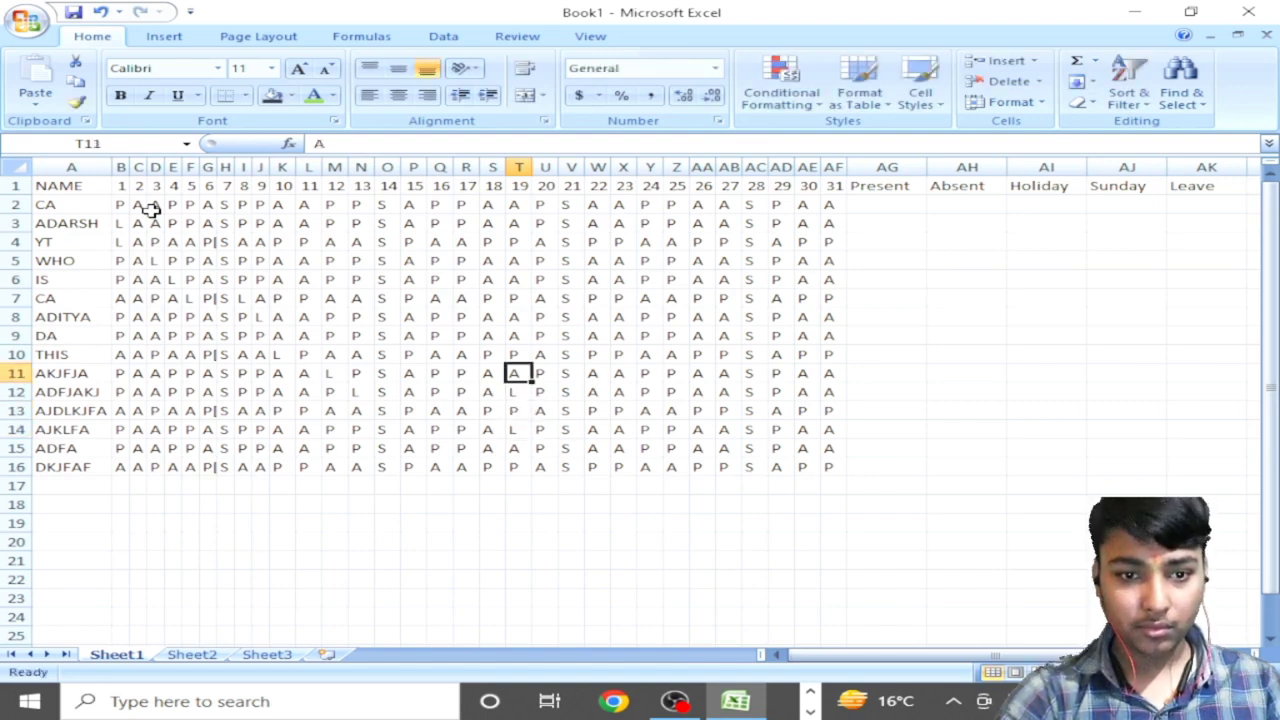
text(L)
key(Up)
text(L)
key(Up)
text(L)
key(Up)
text(L)
key(Up)
key(Up)
key(Up)
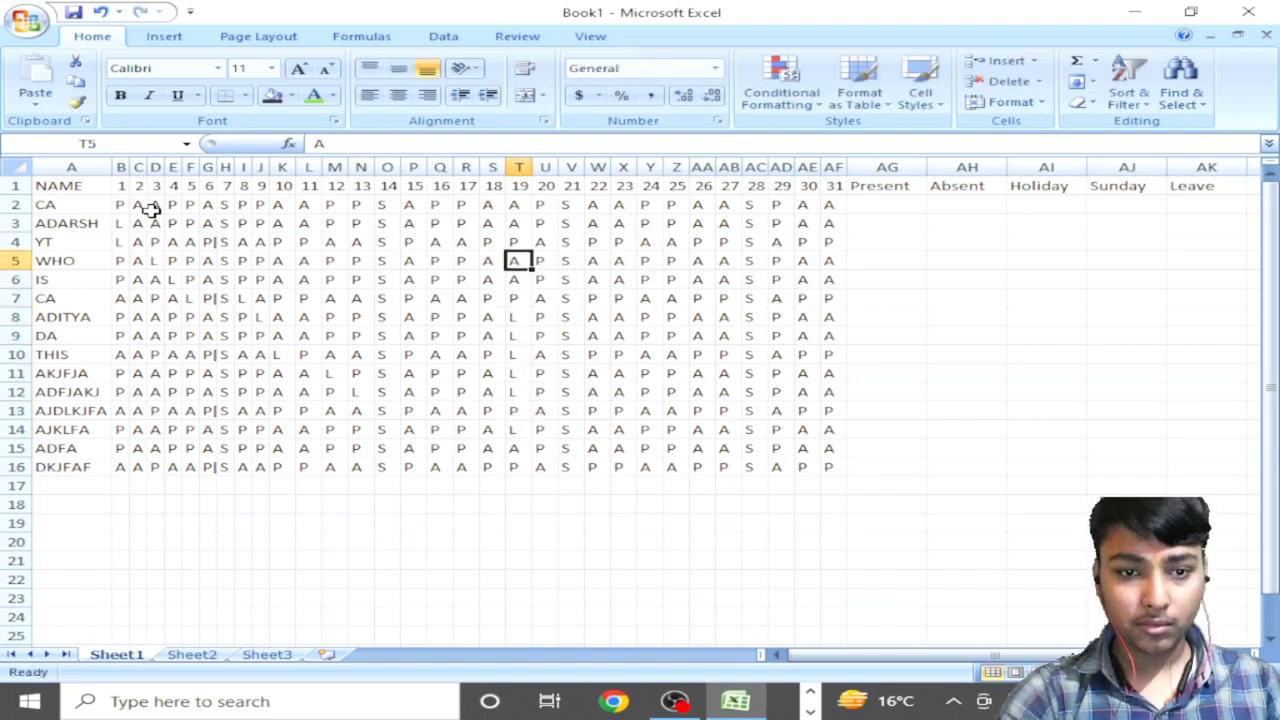
Step: Add L leave marks in the day 20 column, in U5 and U10
text(L)
key(Up)
key(Right)
key(Down)
text(L)
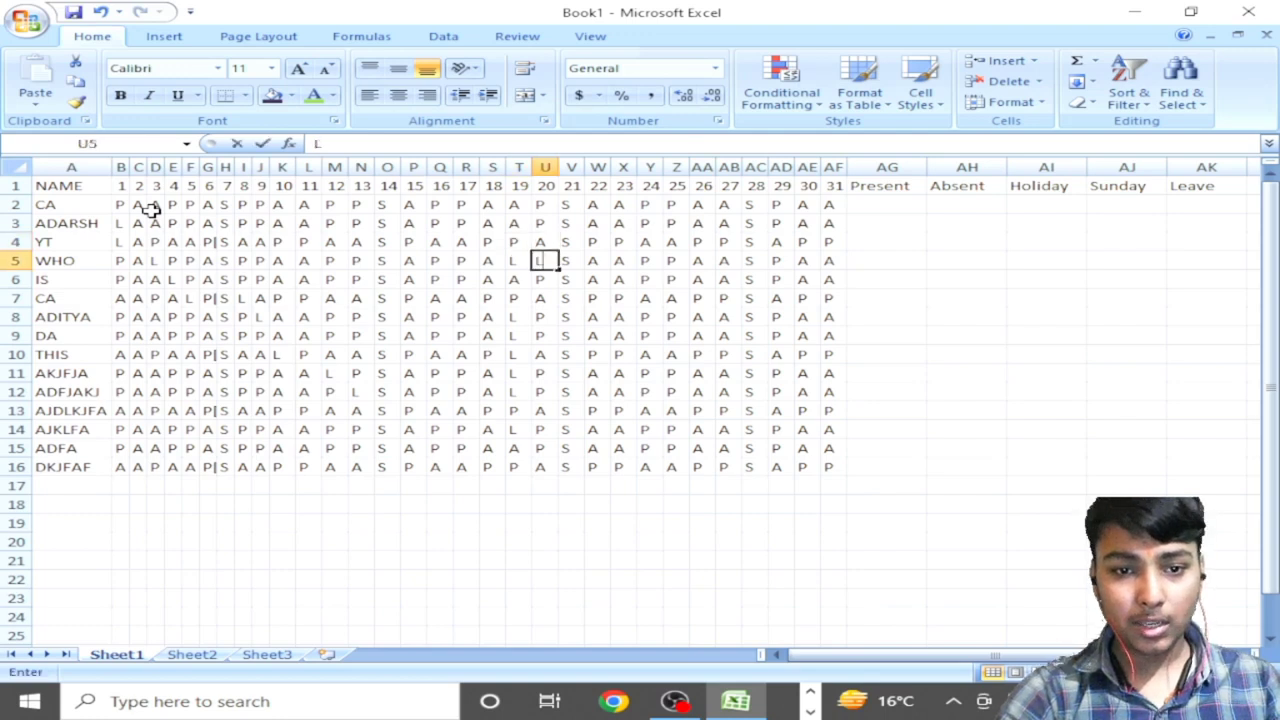
key(Down)
key(Down)
key(Down)
key(Down)
key(Down)
Step: Place L leave marks up the day 23 column across four rows
text(L)
key(Down)
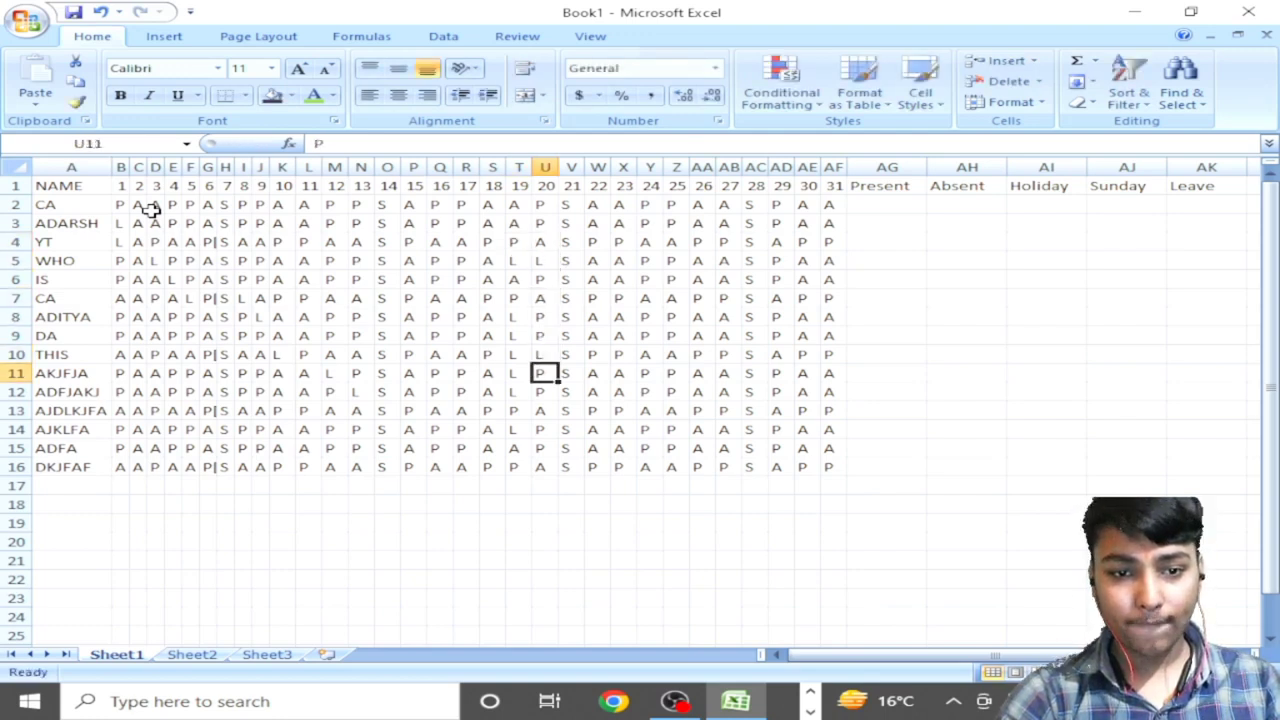
key(Down)
key(Down)
key(Right)
key(Right)
key(Right)
key(Up)
text(L)
key(Up)
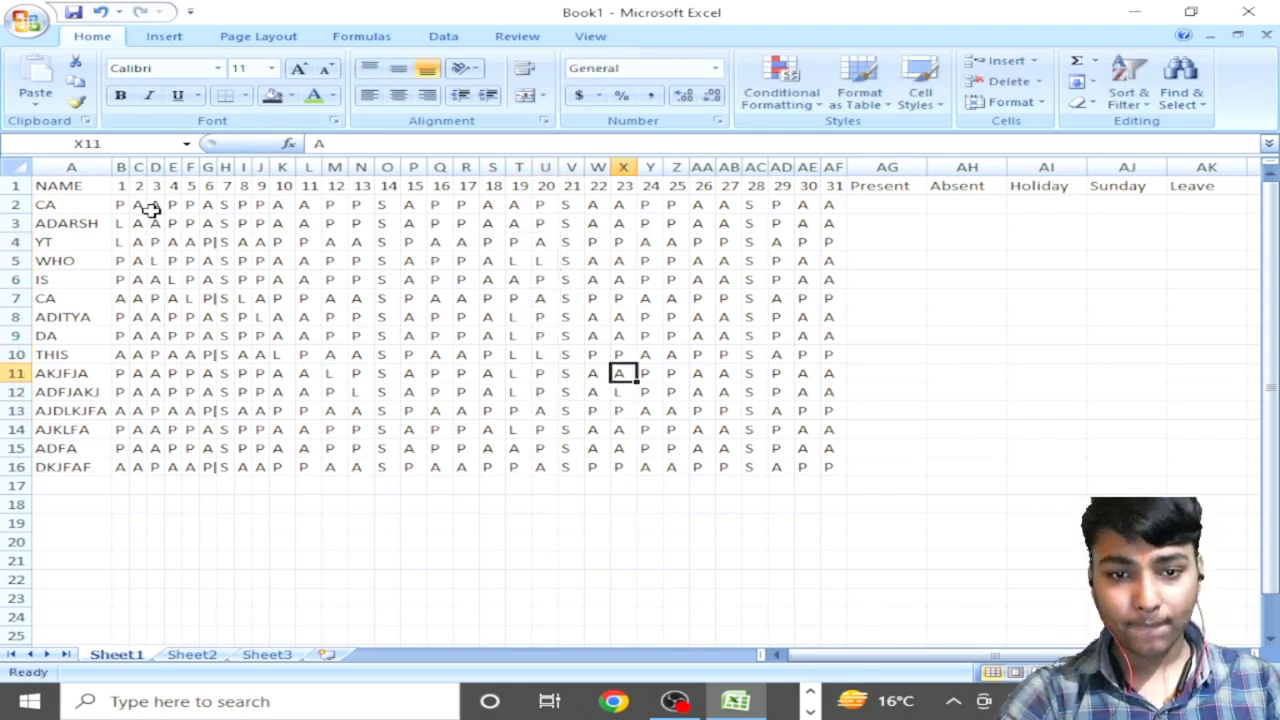
key(Up)
key(Up)
text(L)
key(Up)
text(L)
key(Up)
text(L)
key(Up)
Step: Scatter L marks in days 26–31, including AD11 and day 31 in row 13
text(L)
key(Up)
text(L)
key(Up)
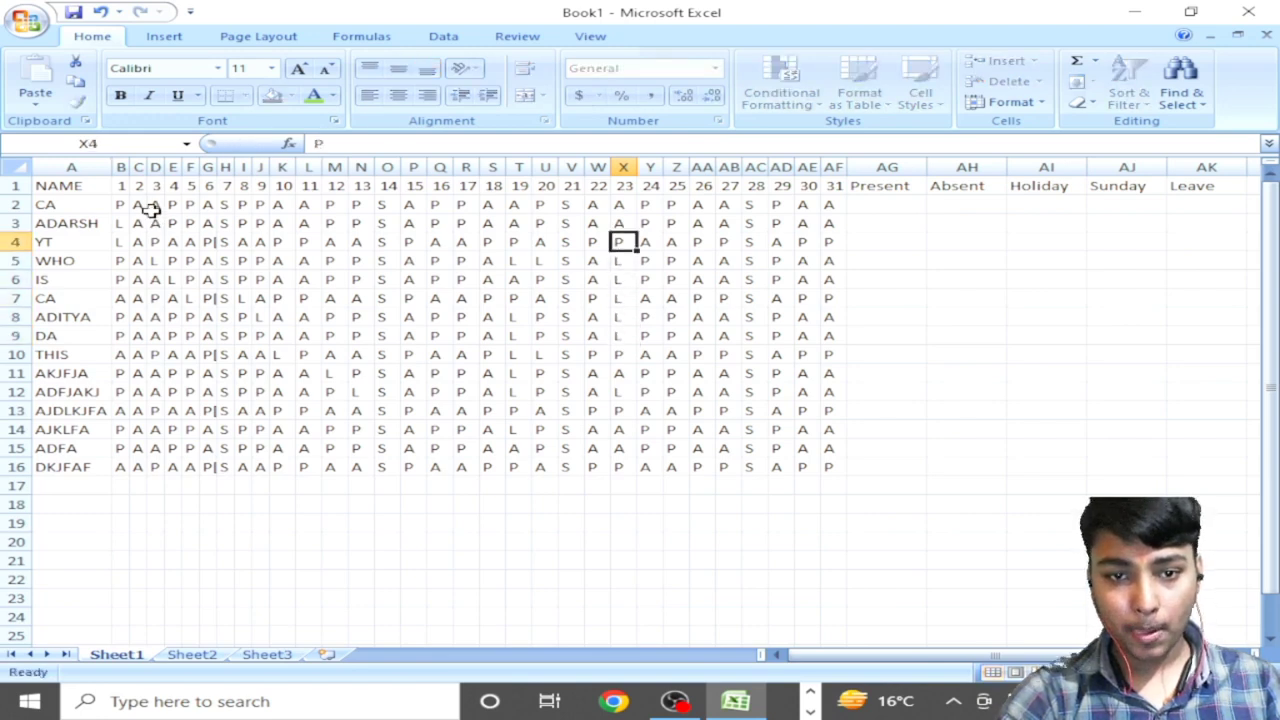
key(Right)
key(Right)
key(Right)
key(Down)
key(Down)
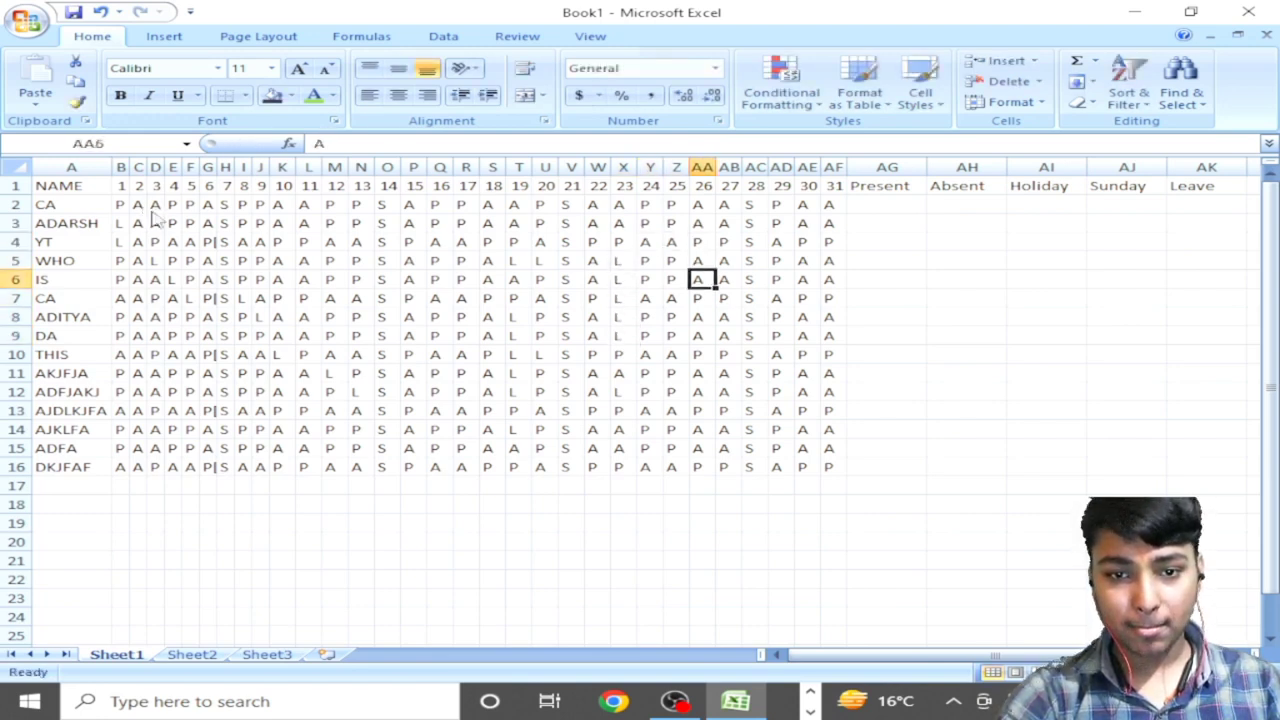
text(L)
key(Down)
text(L)
key(Down)
key(Down)
key(Down)
key(Right)
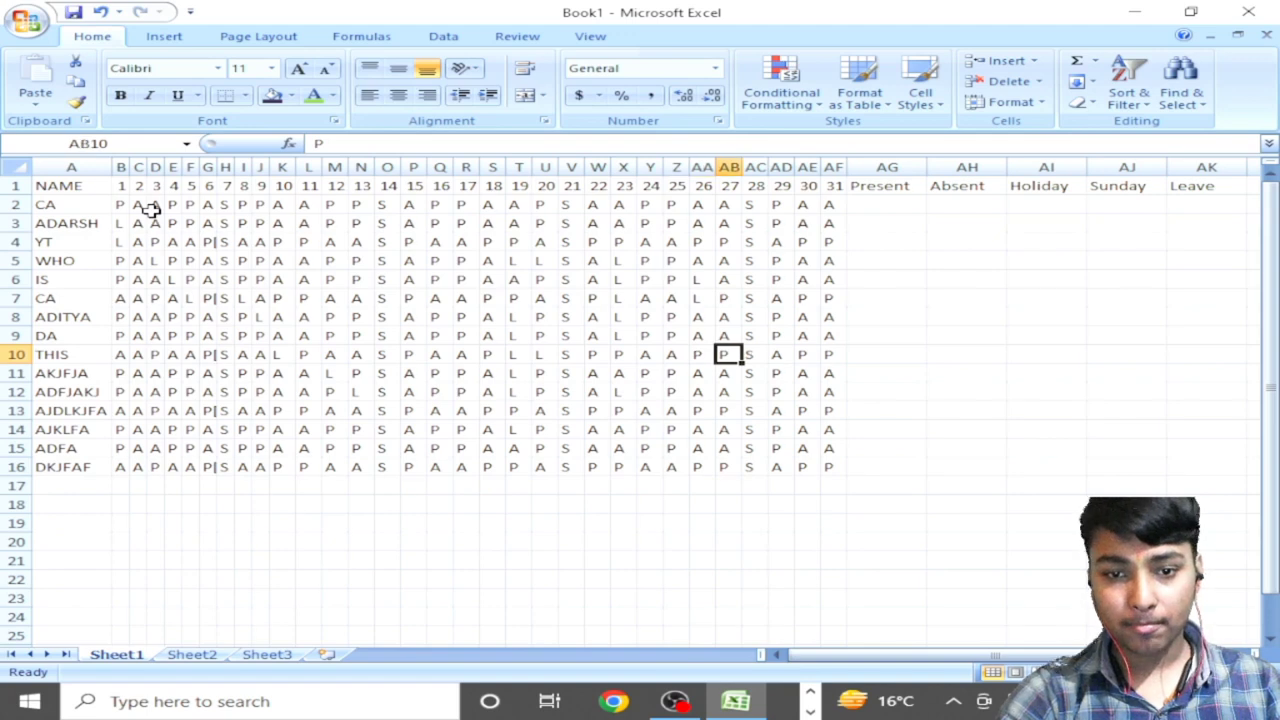
key(Right)
key(Right)
key(Down)
text(L)
key(Right)
key(Down)
text(L)
key(Right)
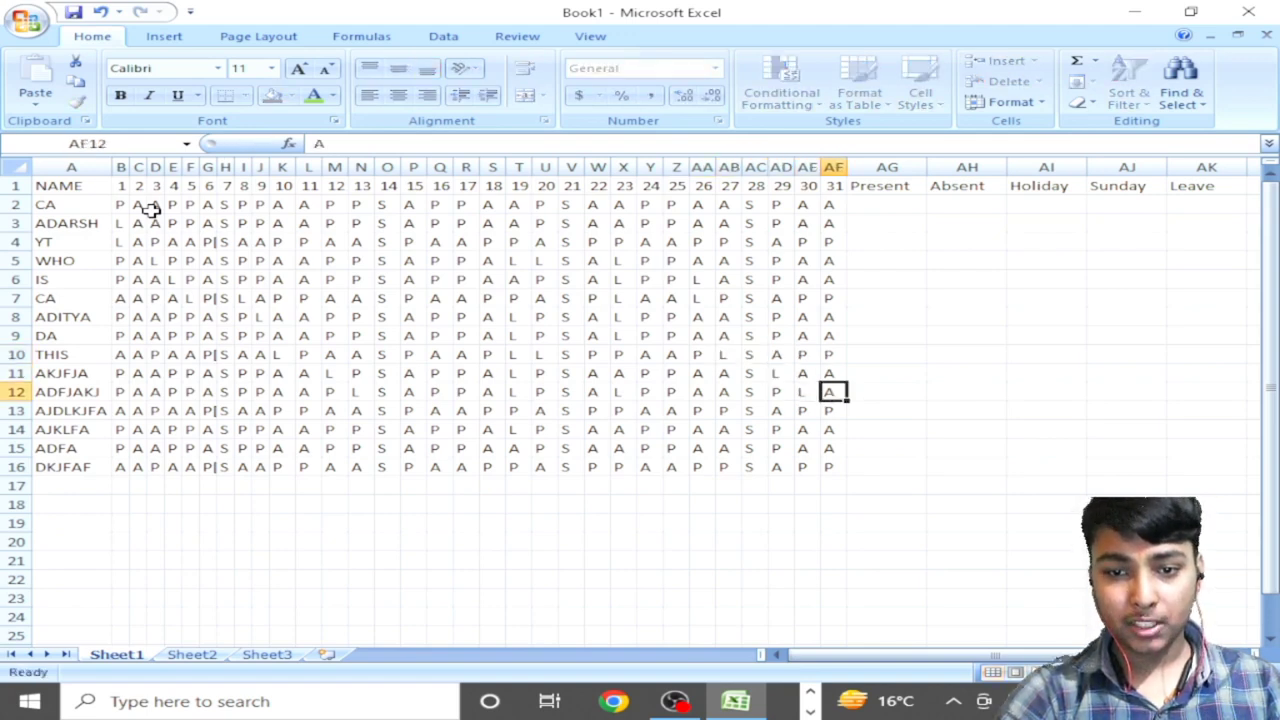
key(Down)
text(L)
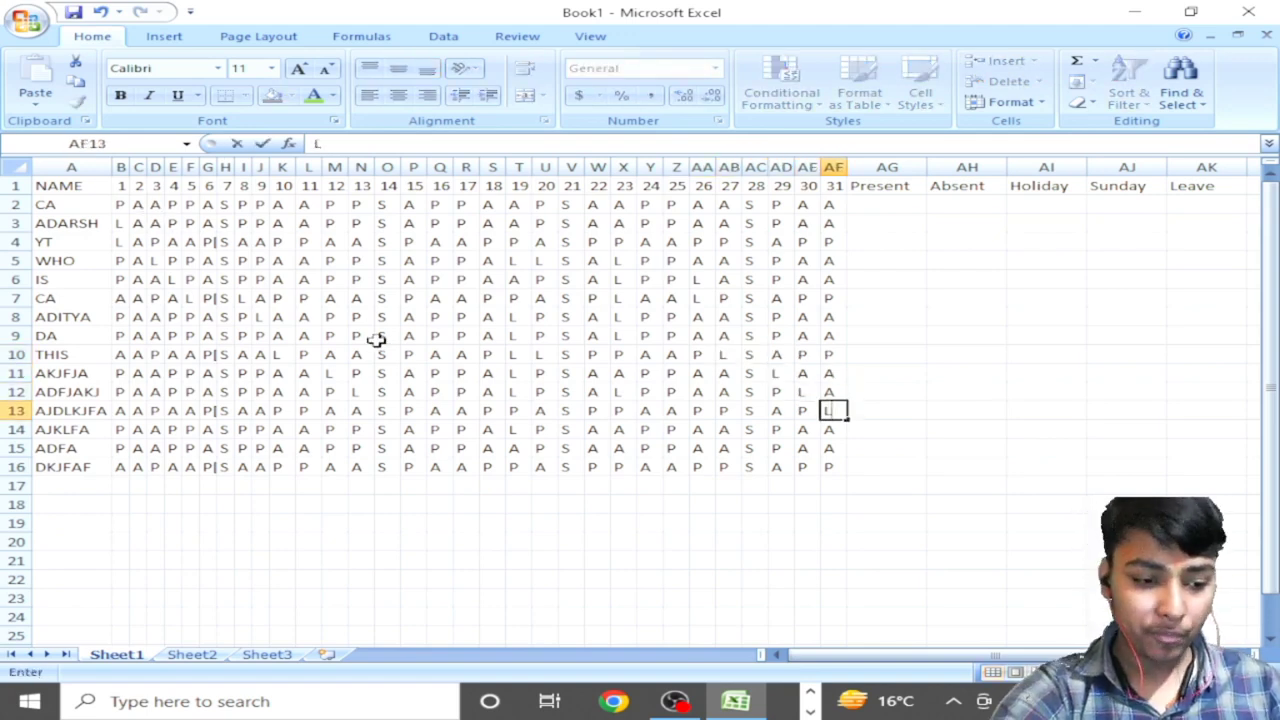
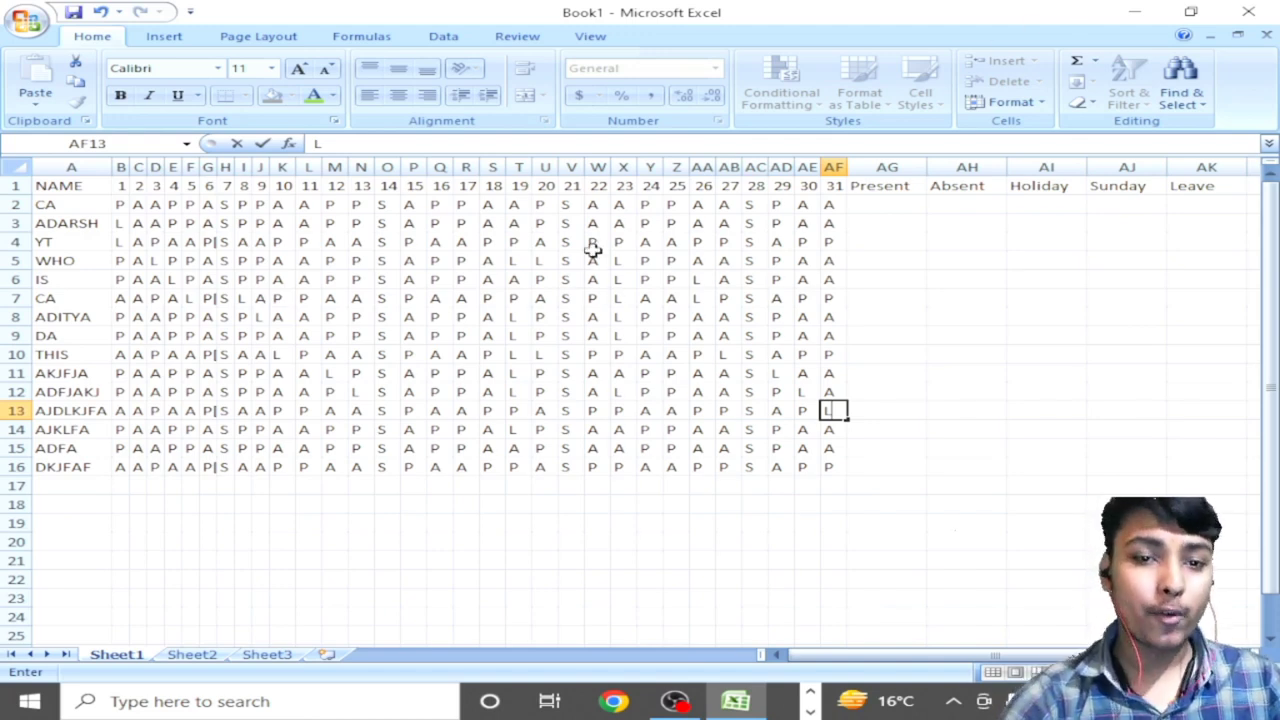
Step: Commit the L mark in AF13 and select AG2 under the Present header
click(885, 224)
click(887, 206)
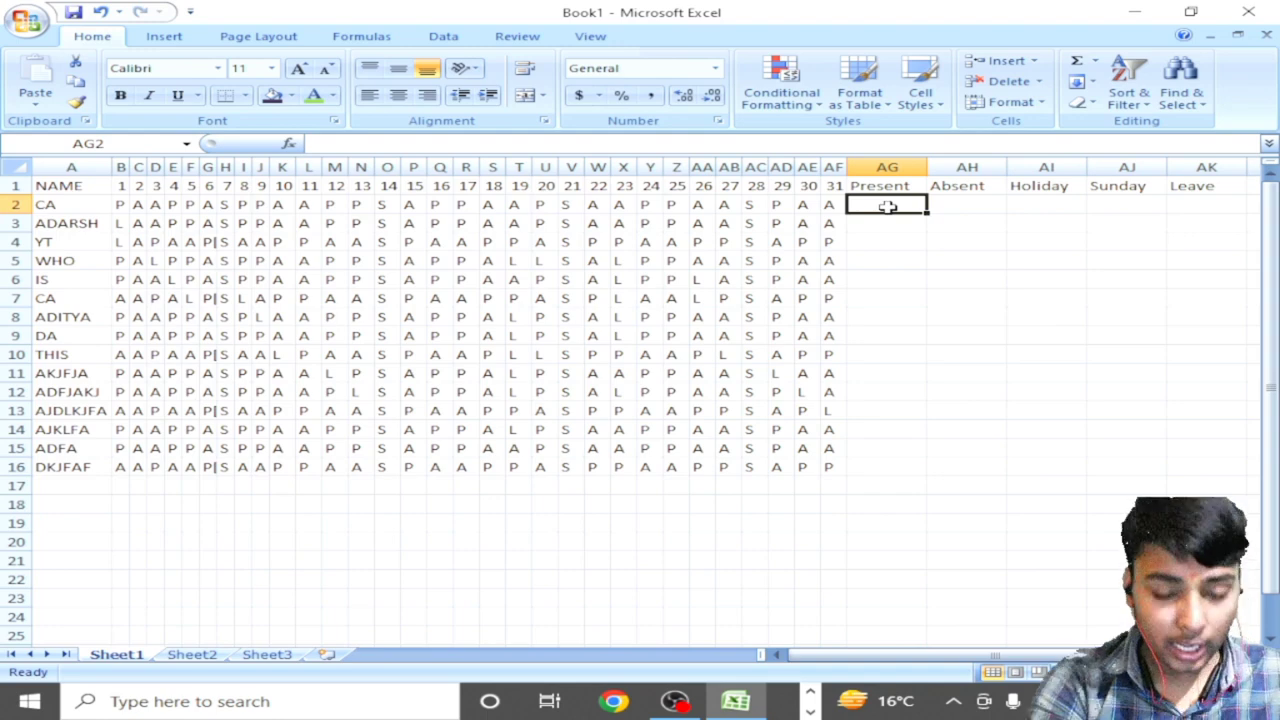
Step: Start =countif( in AG2, drop the range and enter a stray quote, triggering Excel's formula-error warning
text(=)
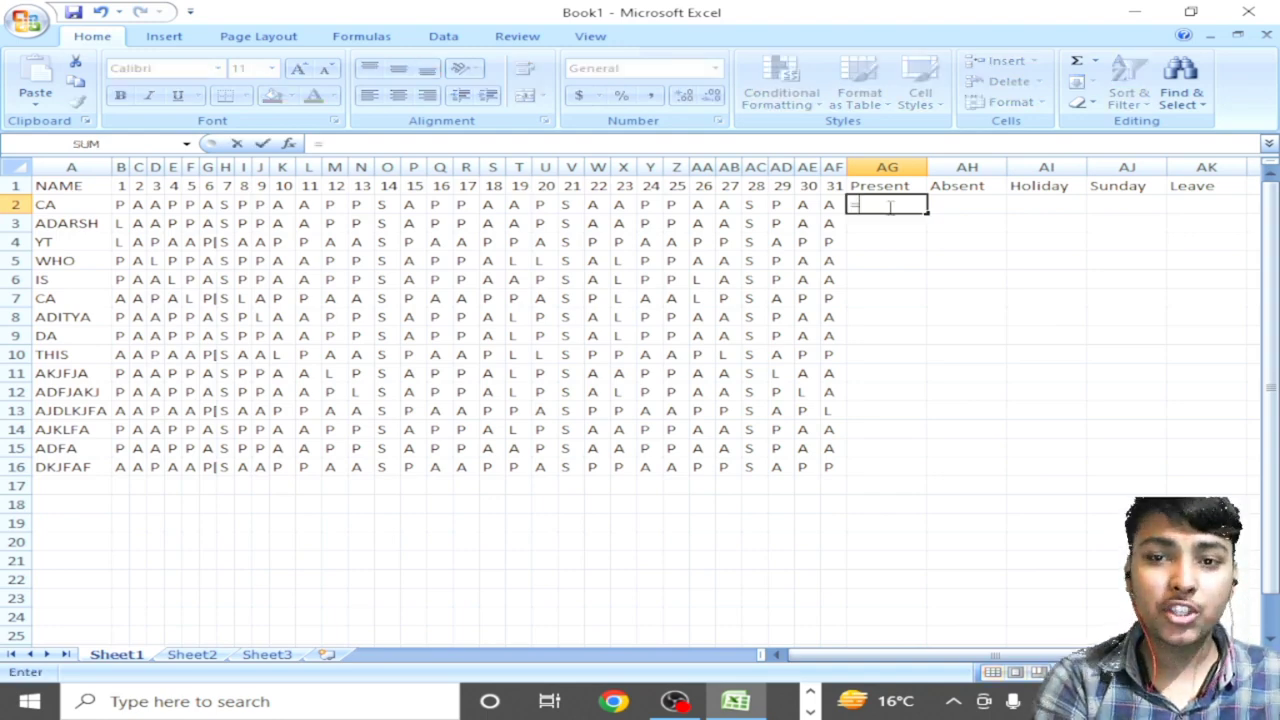
text(countif)
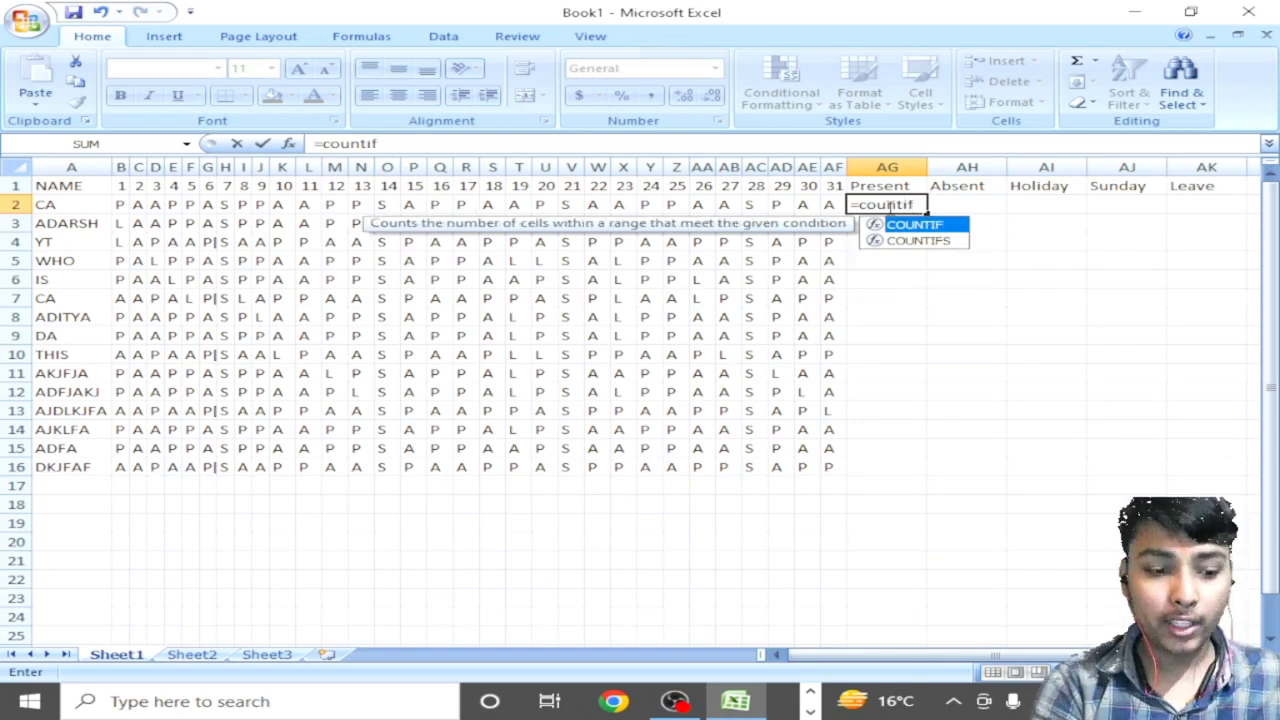
text(()
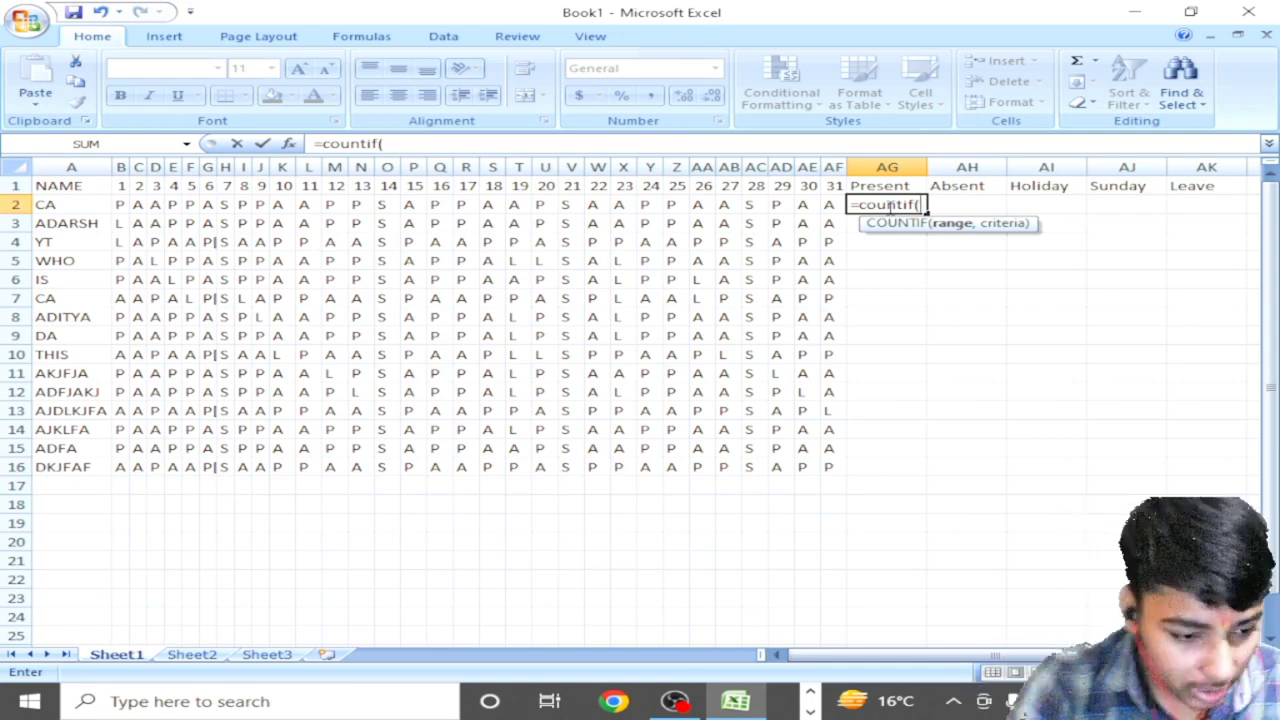
key(Left)
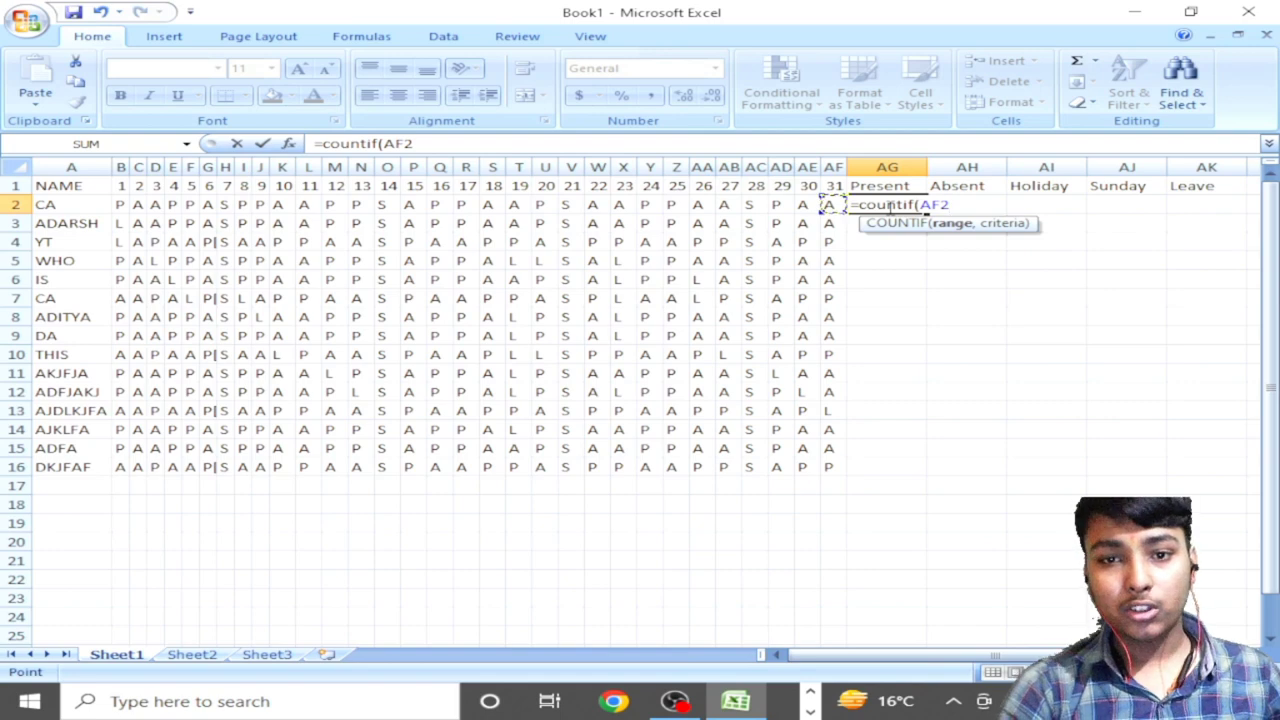
key(ctrl+shift+Left)
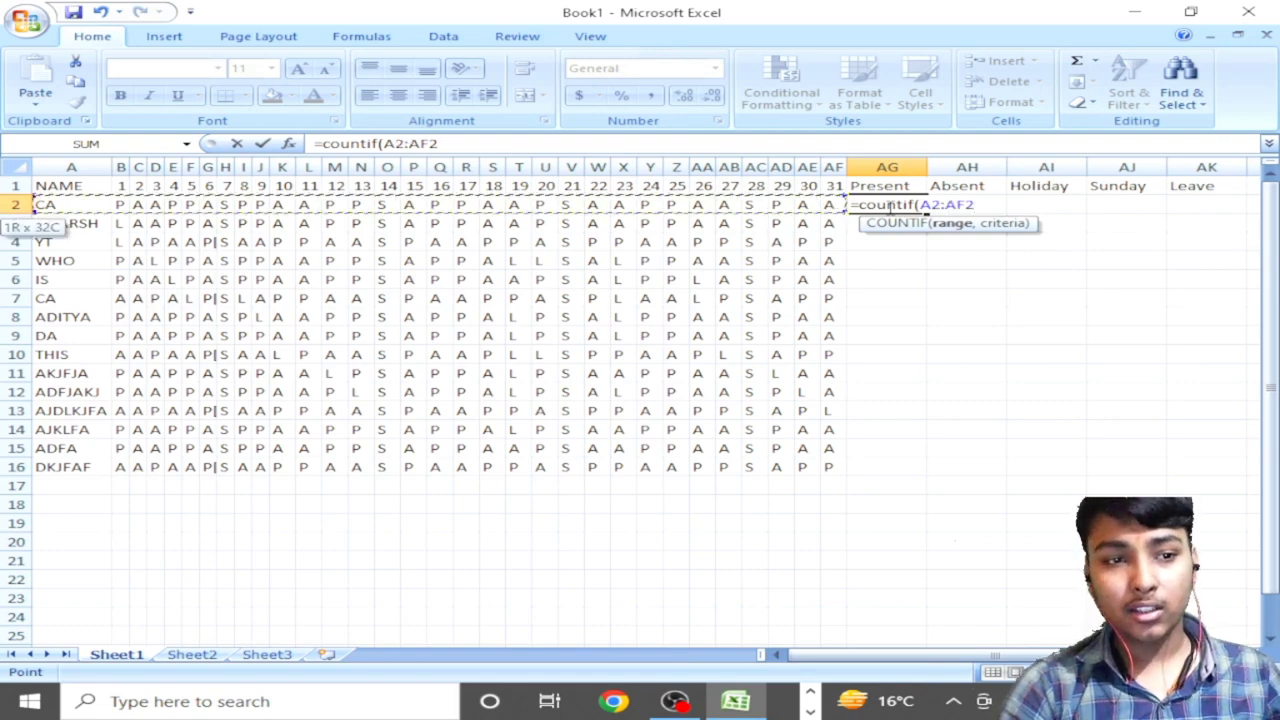
key(shift+Right)
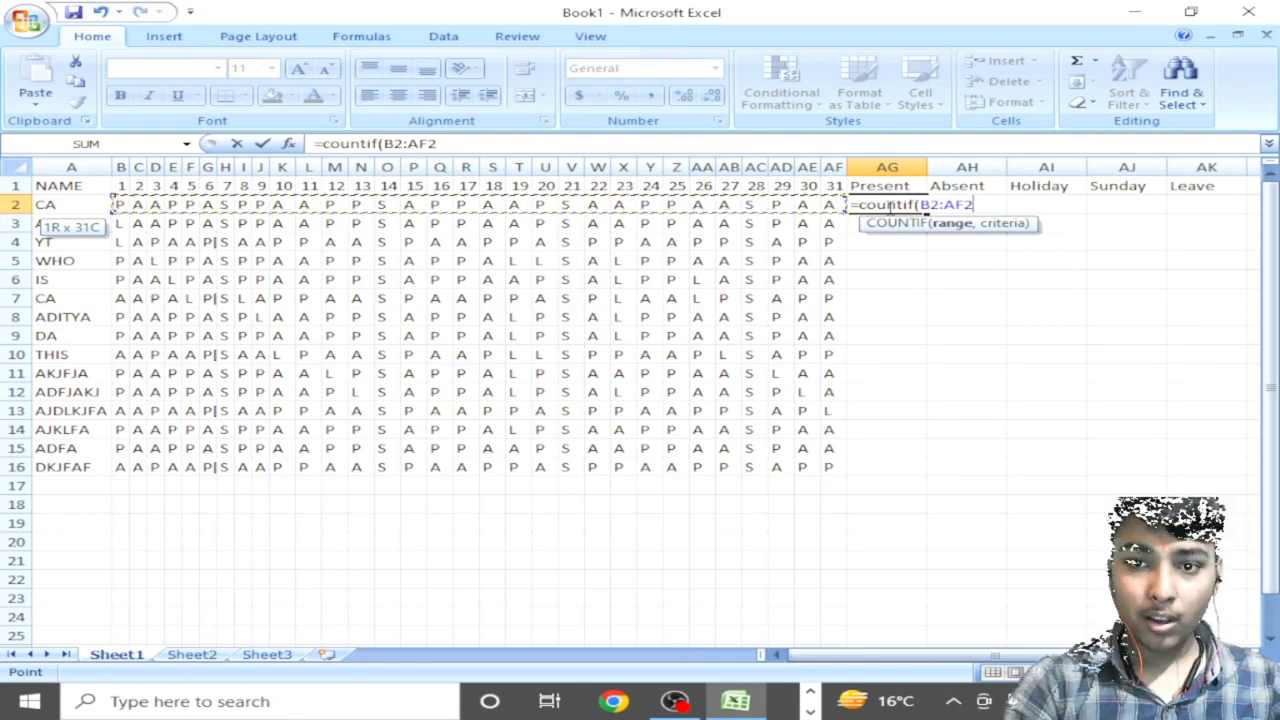
key(Left)
key(Left)
key(Left)
key(Left)
key(Left)
key(Left)
key(Left)
key(Left)
key(Left)
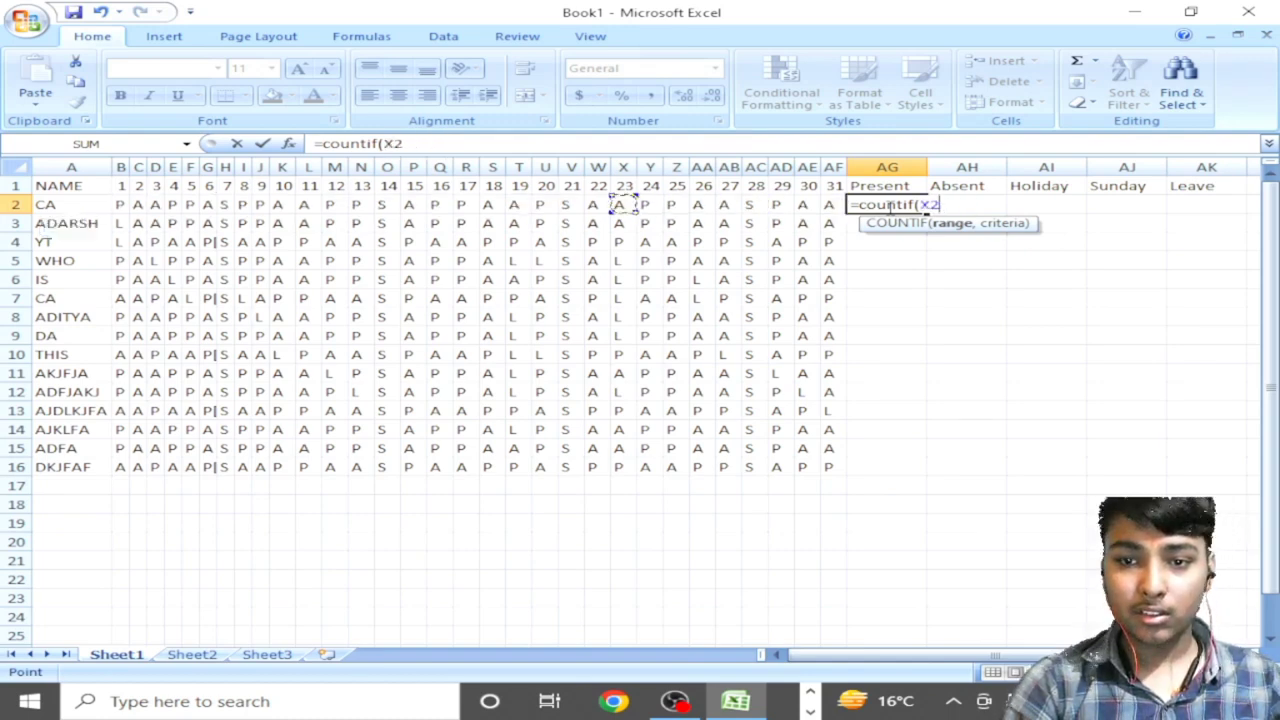
key(BackSpace)
key(BackSpace)
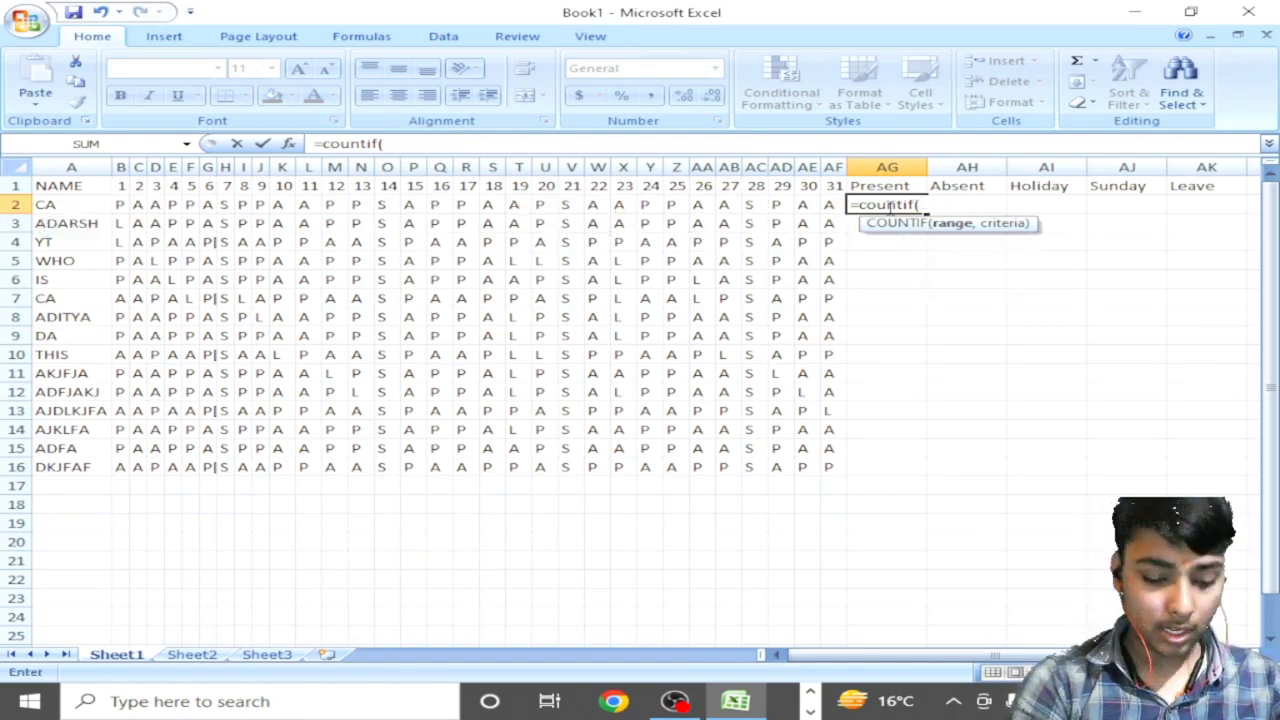
text(")
key(Return)
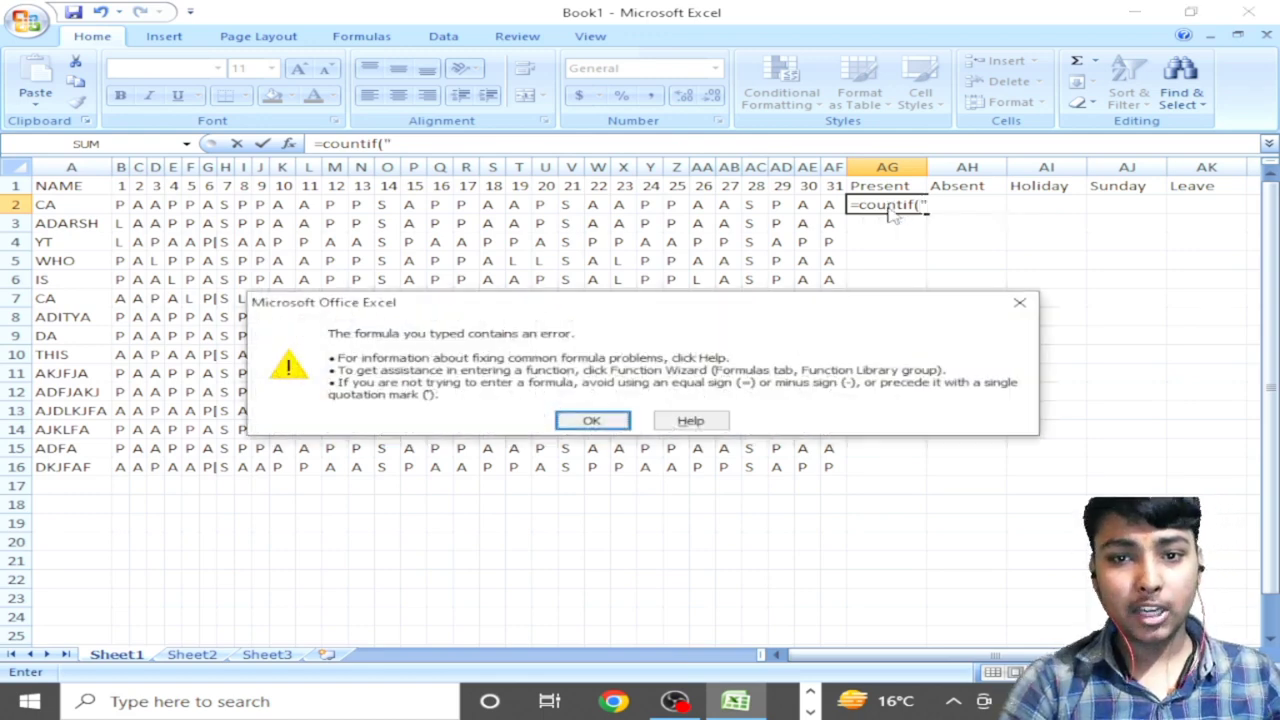
Step: Dismiss the error and retry AG2 as =countif("P"), which Excel rejects for too few arguments
key(Return)
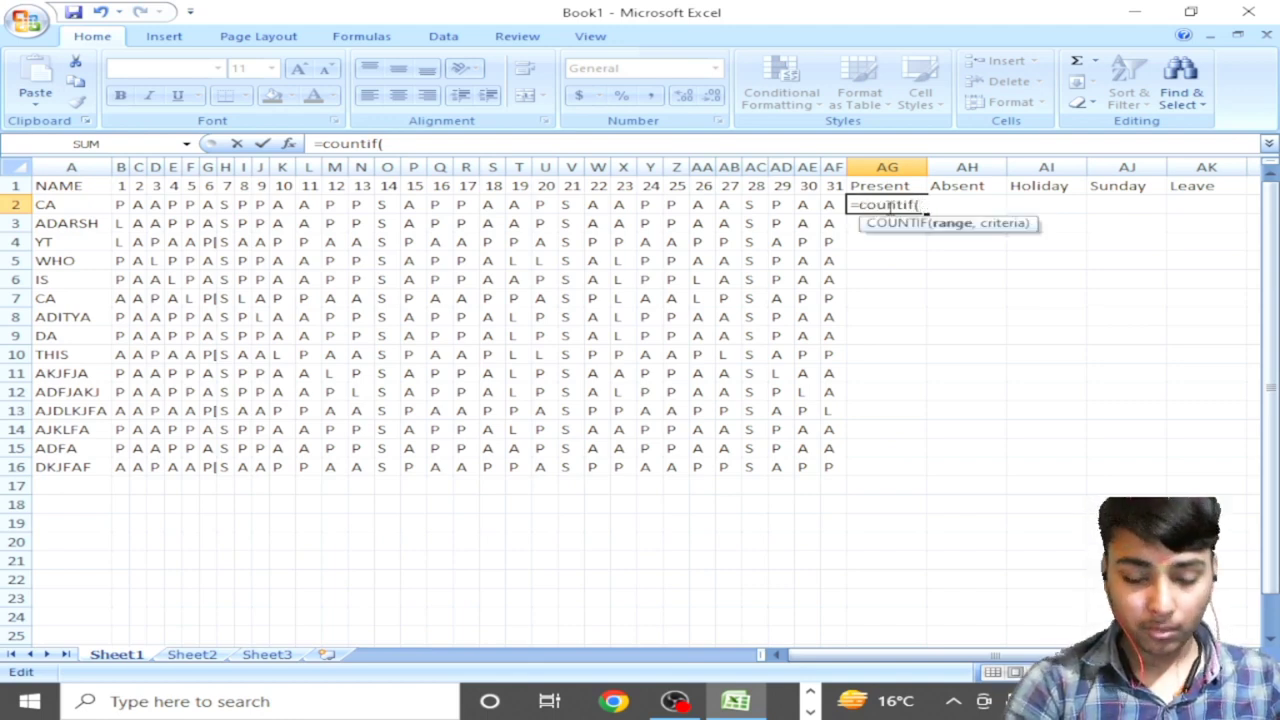
text("p)
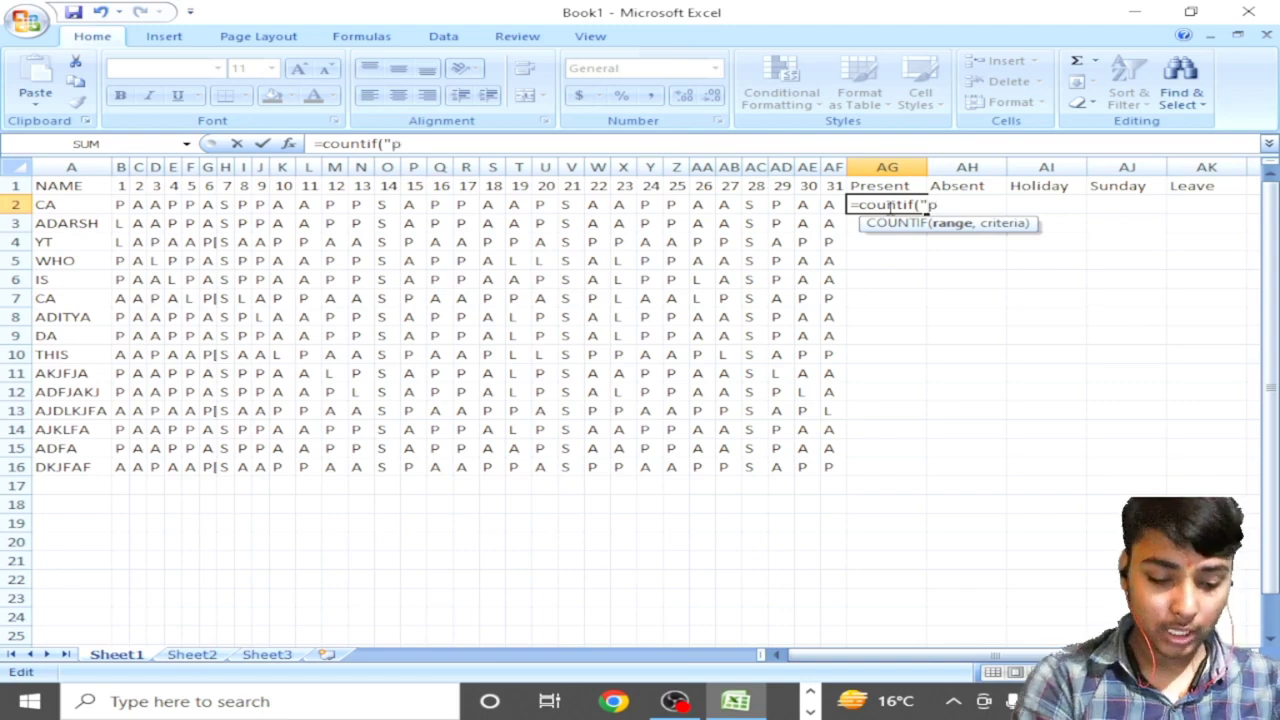
text(")
key(BackSpace)
key(Left)
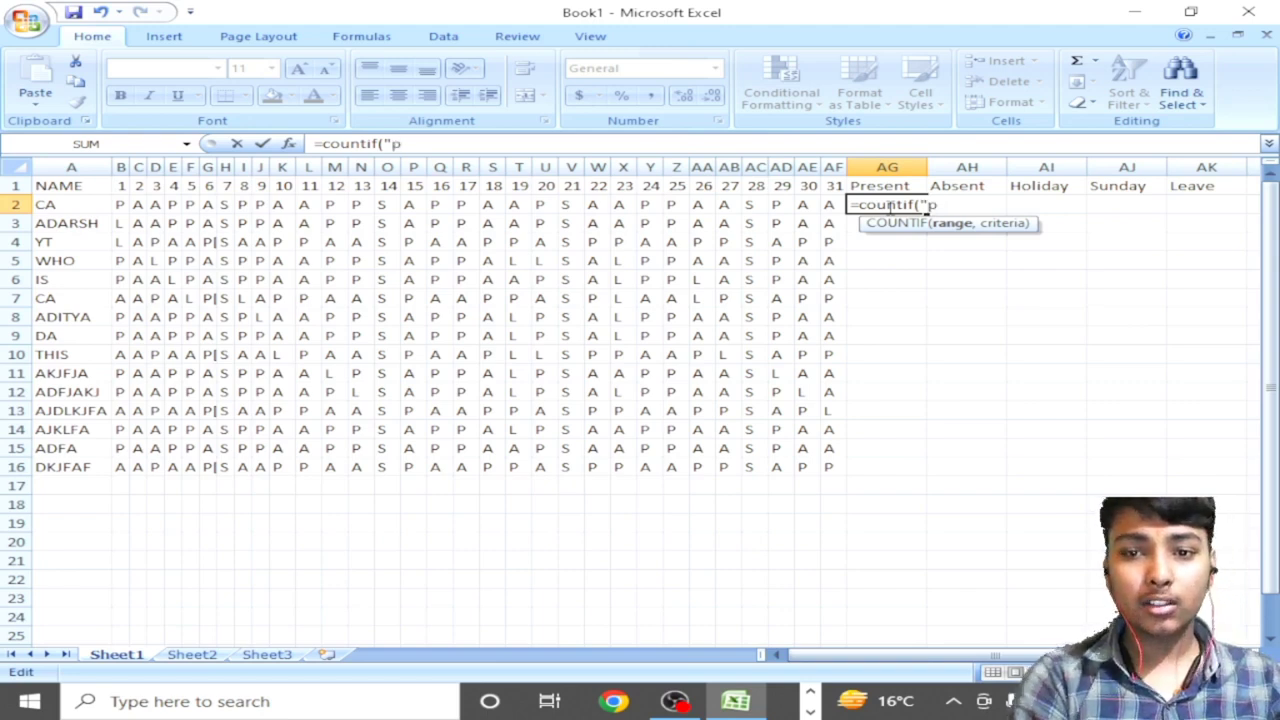
key(Delete)
text(P)
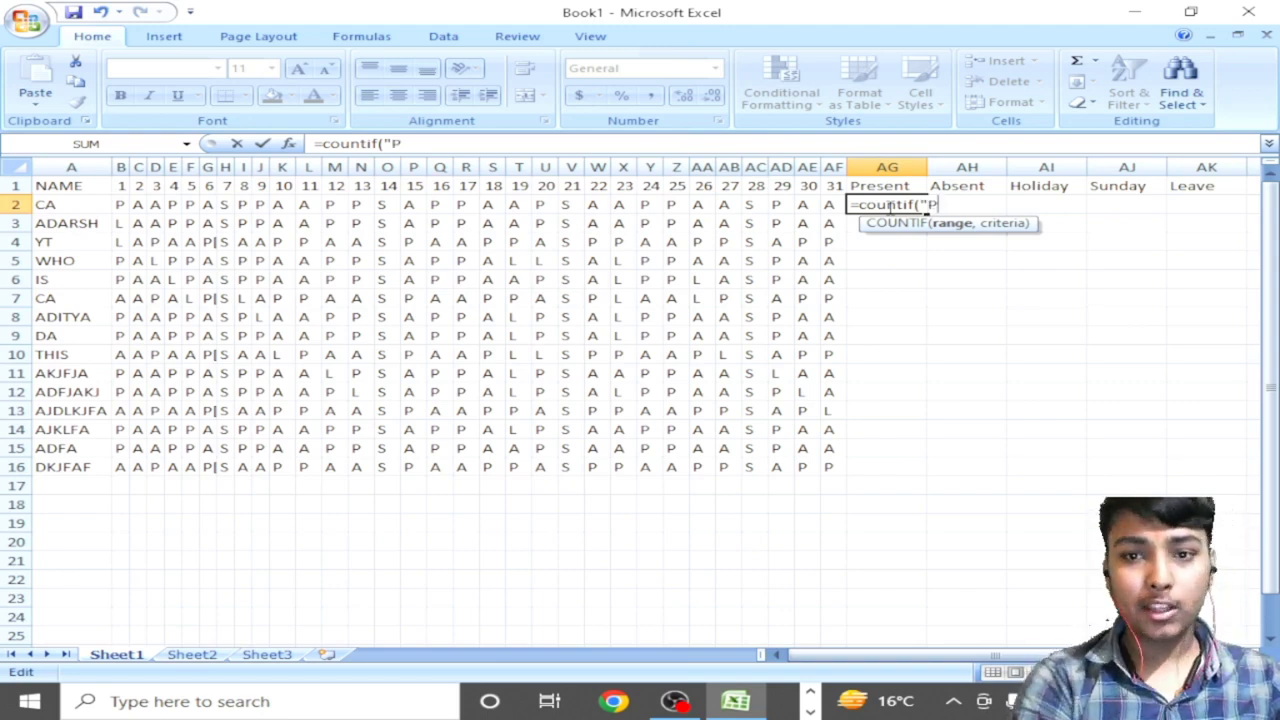
text(")
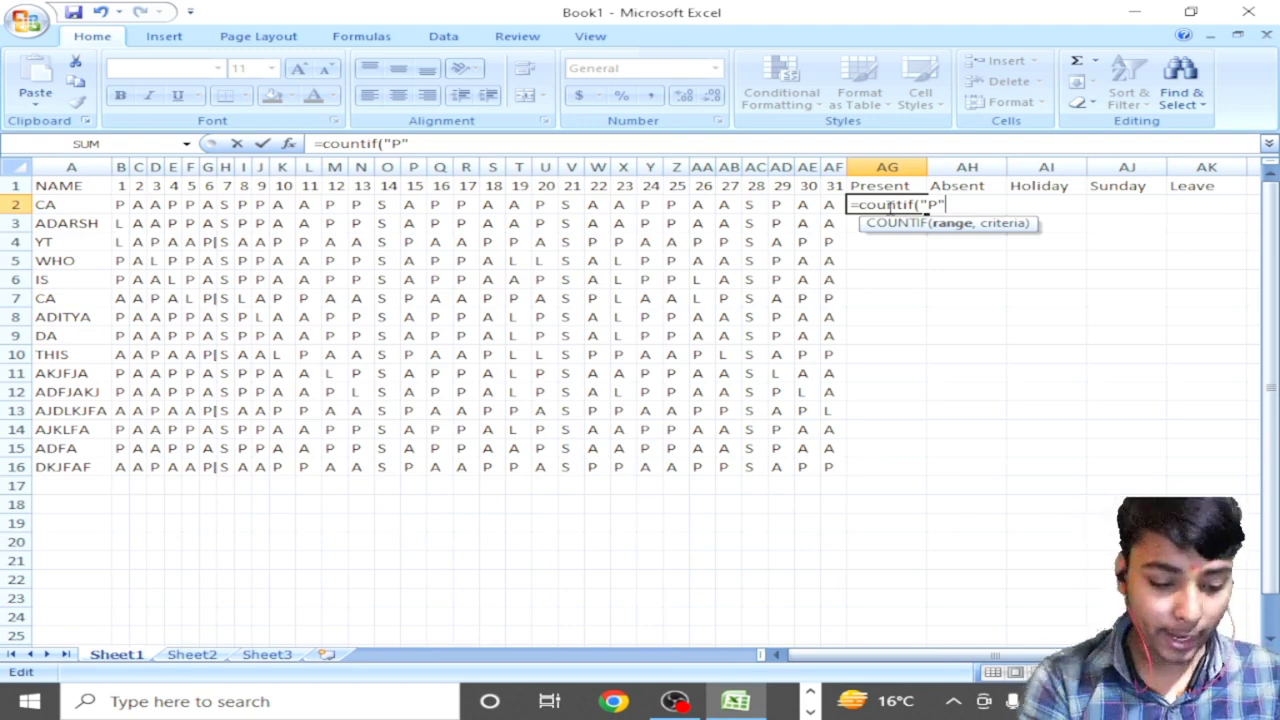
text())
key(Return)
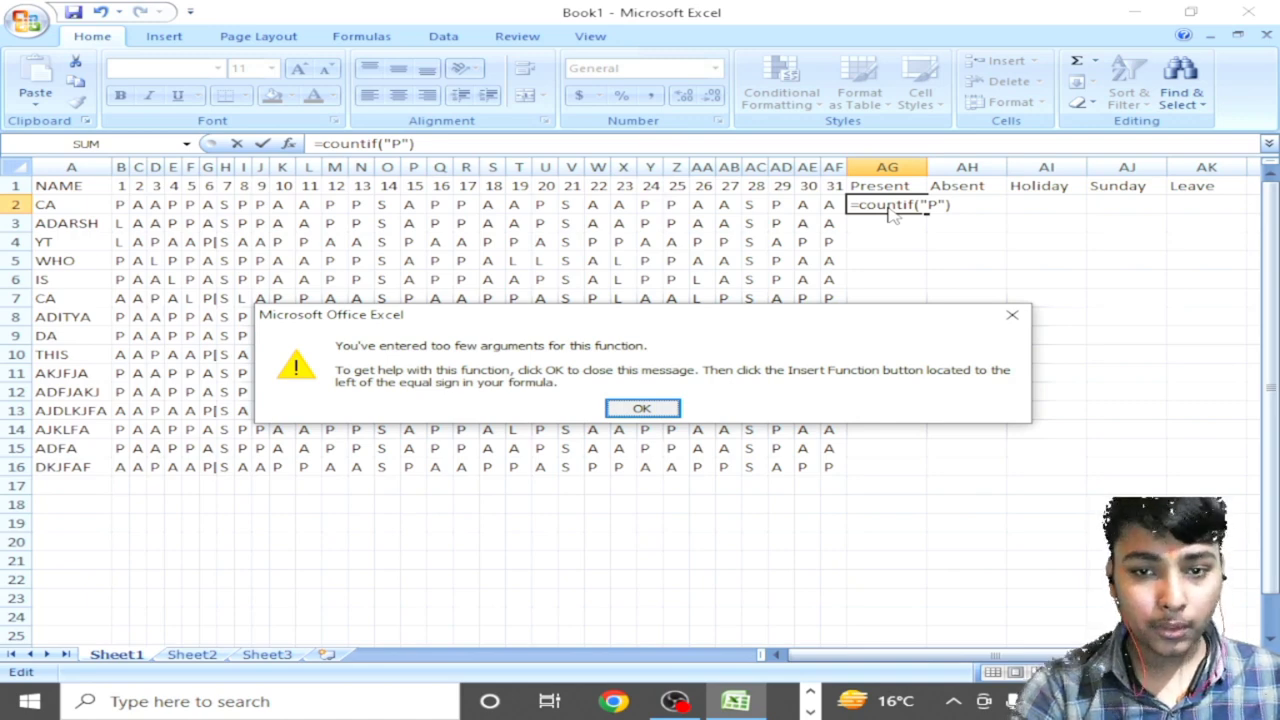
Step: Dismiss the too-few-arguments warning and erase the COUNTIF attempt from AG2
key(Return)
key(BackSpace)
key(BackSpace)
key(BackSpace)
key(BackSpace)
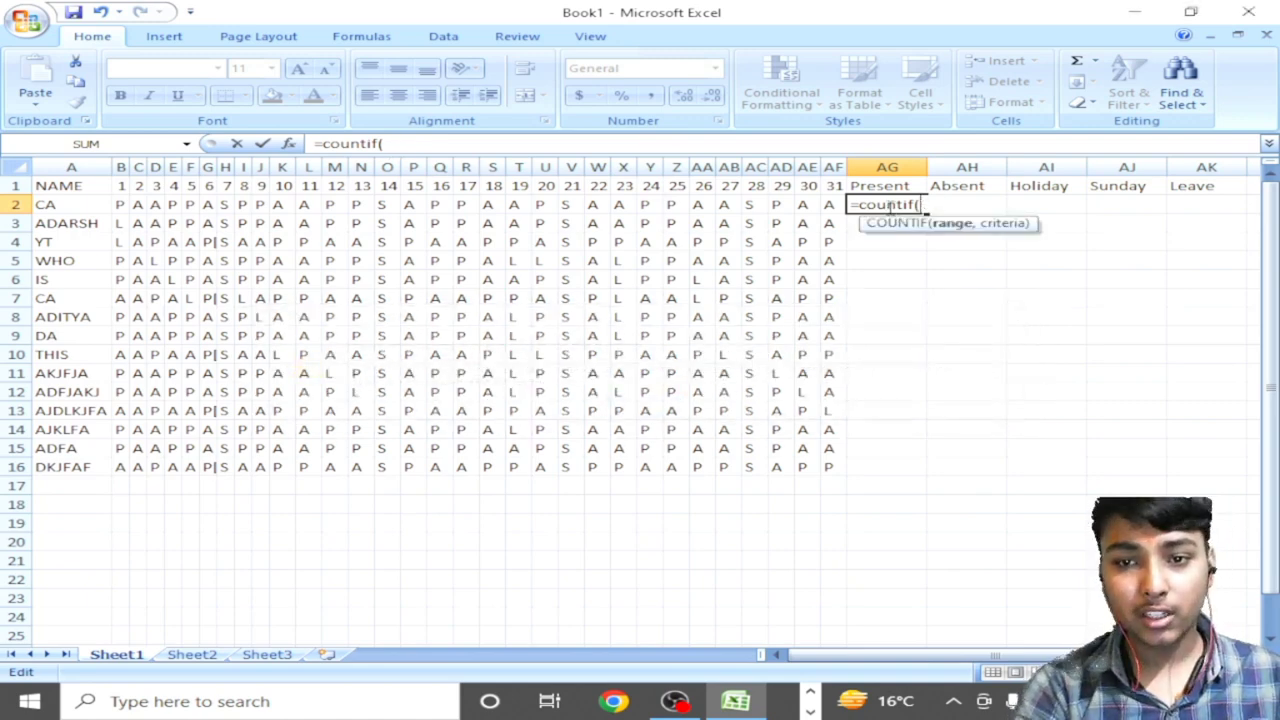
key(BackSpace)
key(BackSpace)
key(BackSpace)
key(BackSpace)
key(BackSpace)
key(BackSpace)
key(BackSpace)
key(BackSpace)
key(BackSpace)
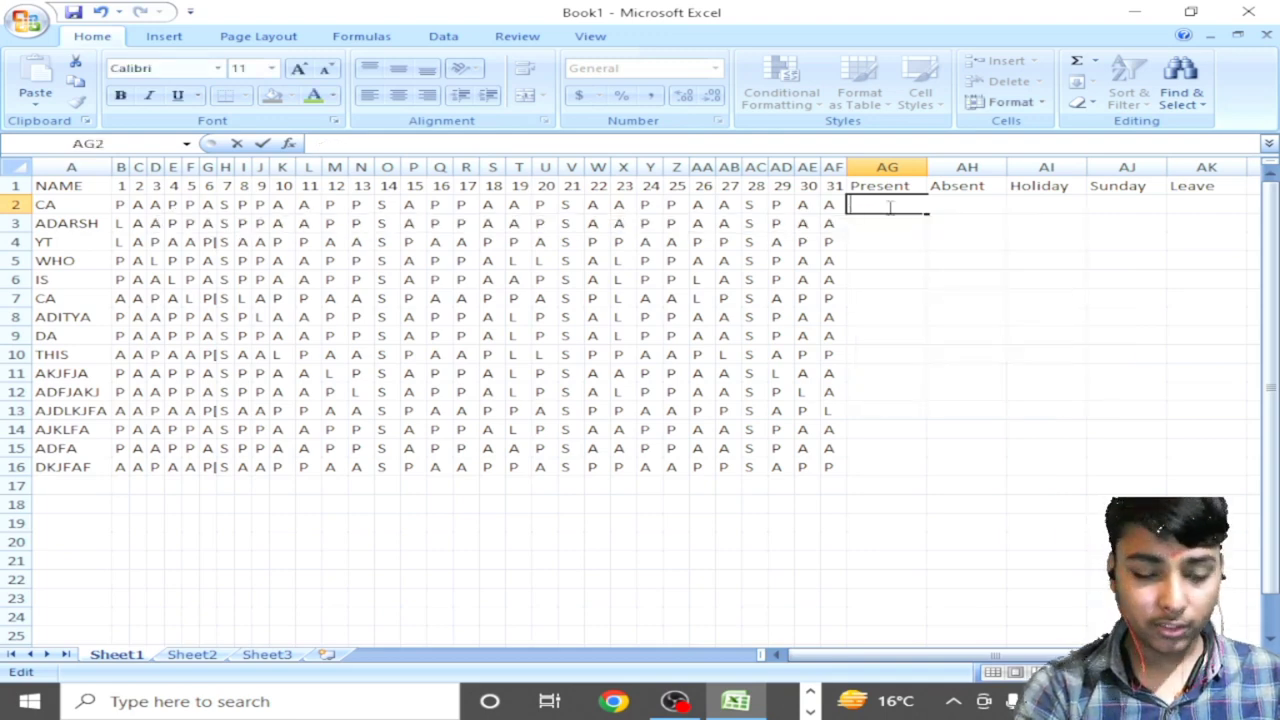
text(=COUN)
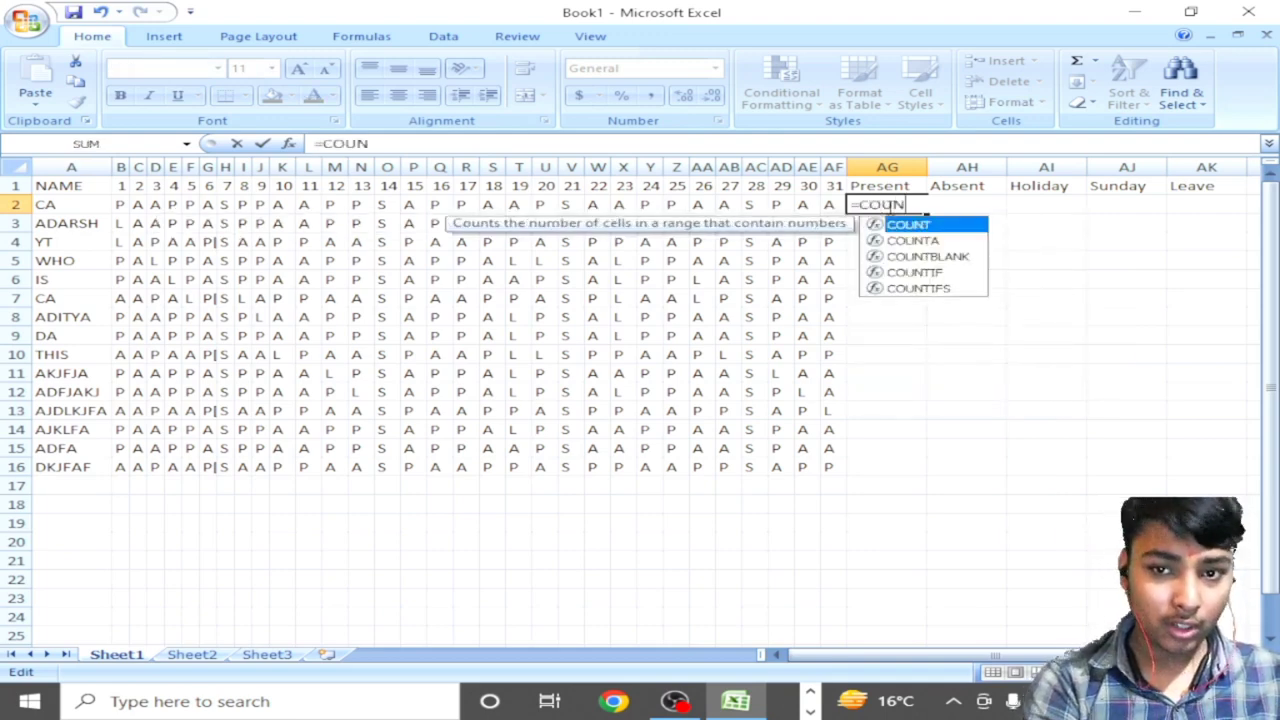
text(IF)
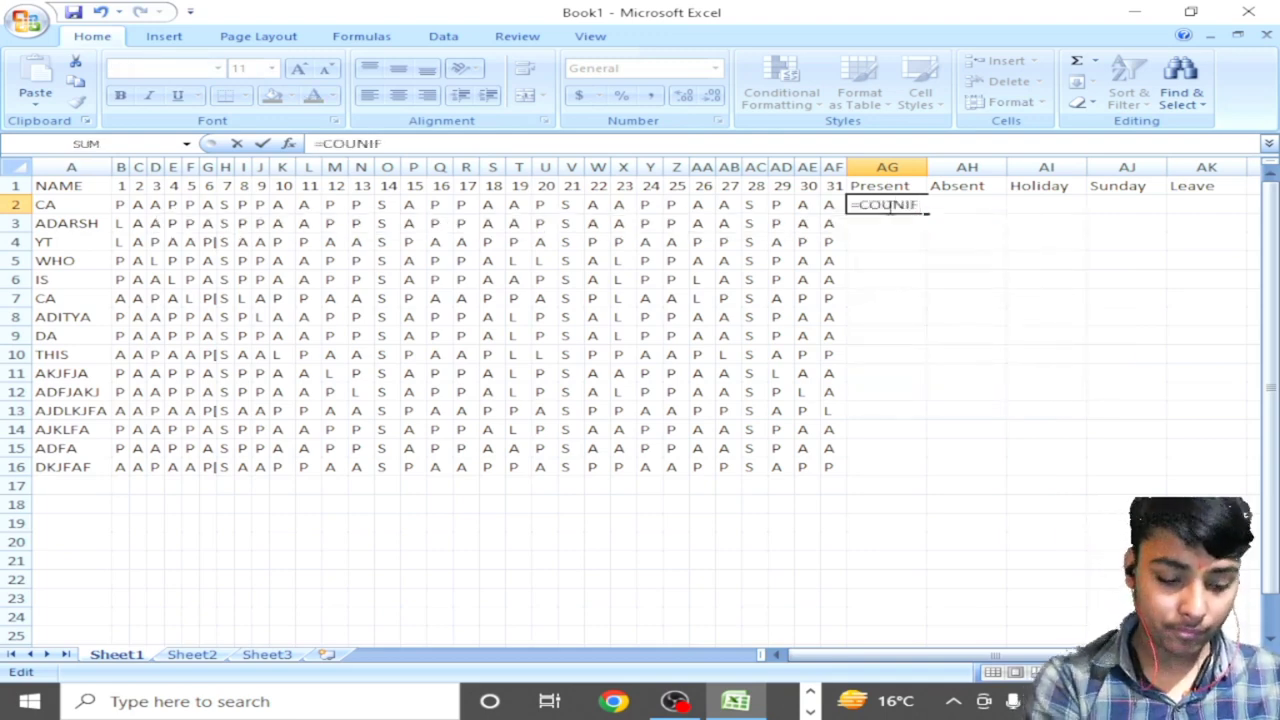
text(()
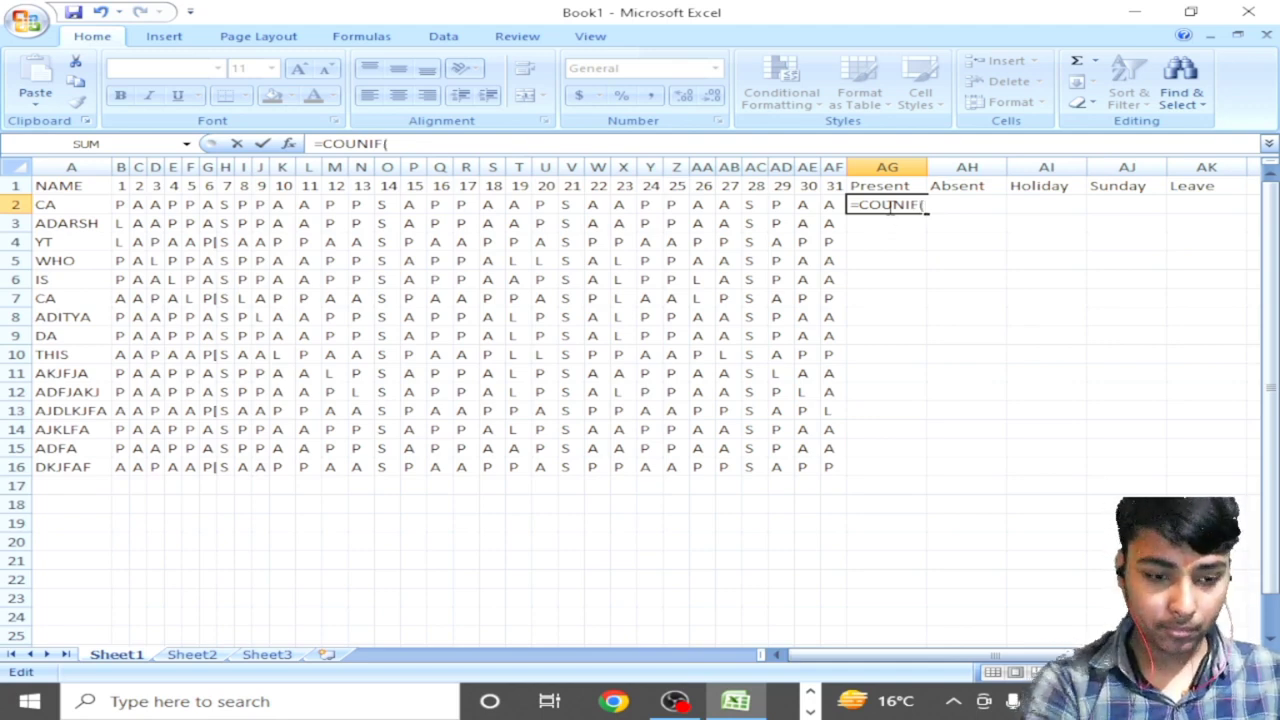
text(SE)
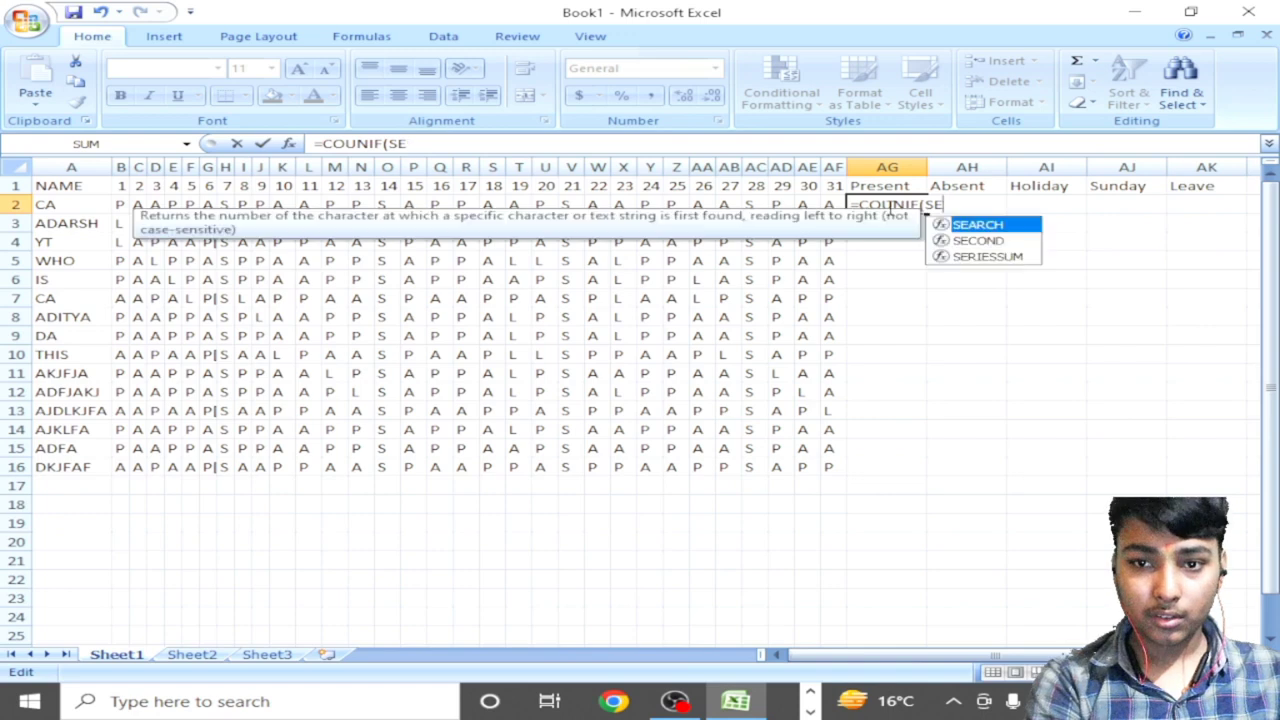
key(BackSpace)
key(BackSpace)
text(e)
key(BackSpace)
text(sel)
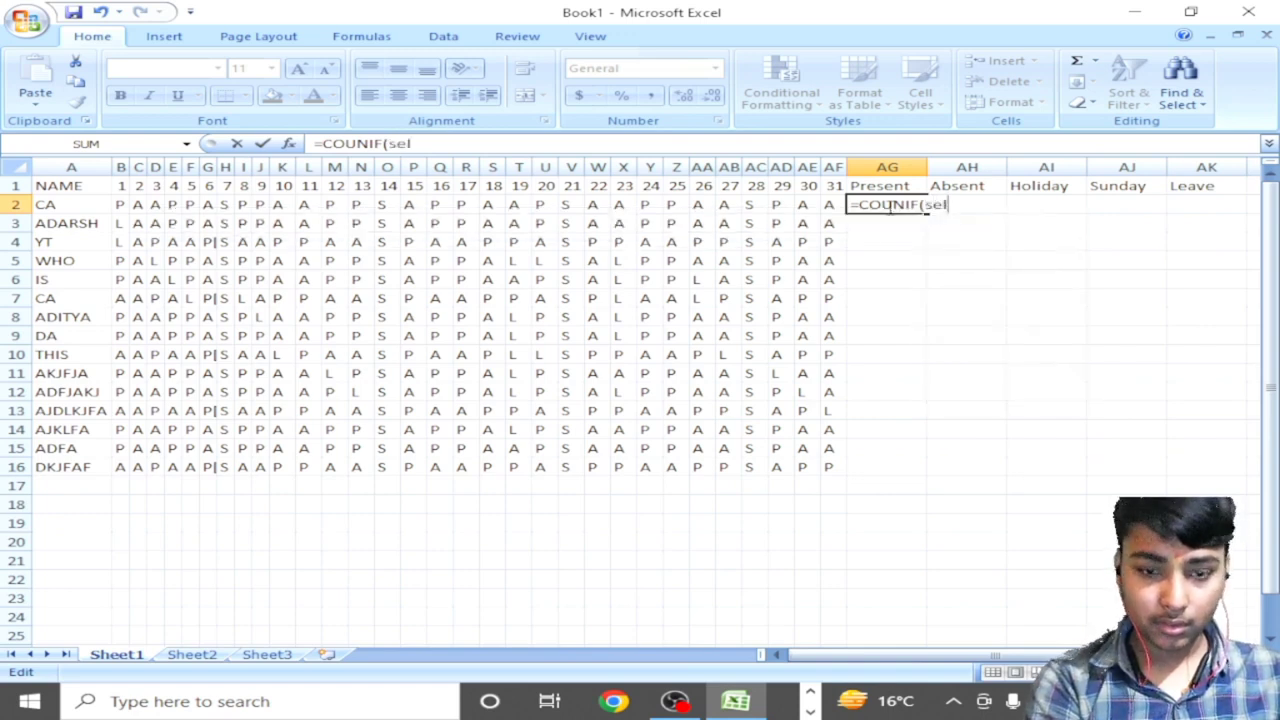
key(BackSpace)
key(BackSpace)
key(BackSpace)
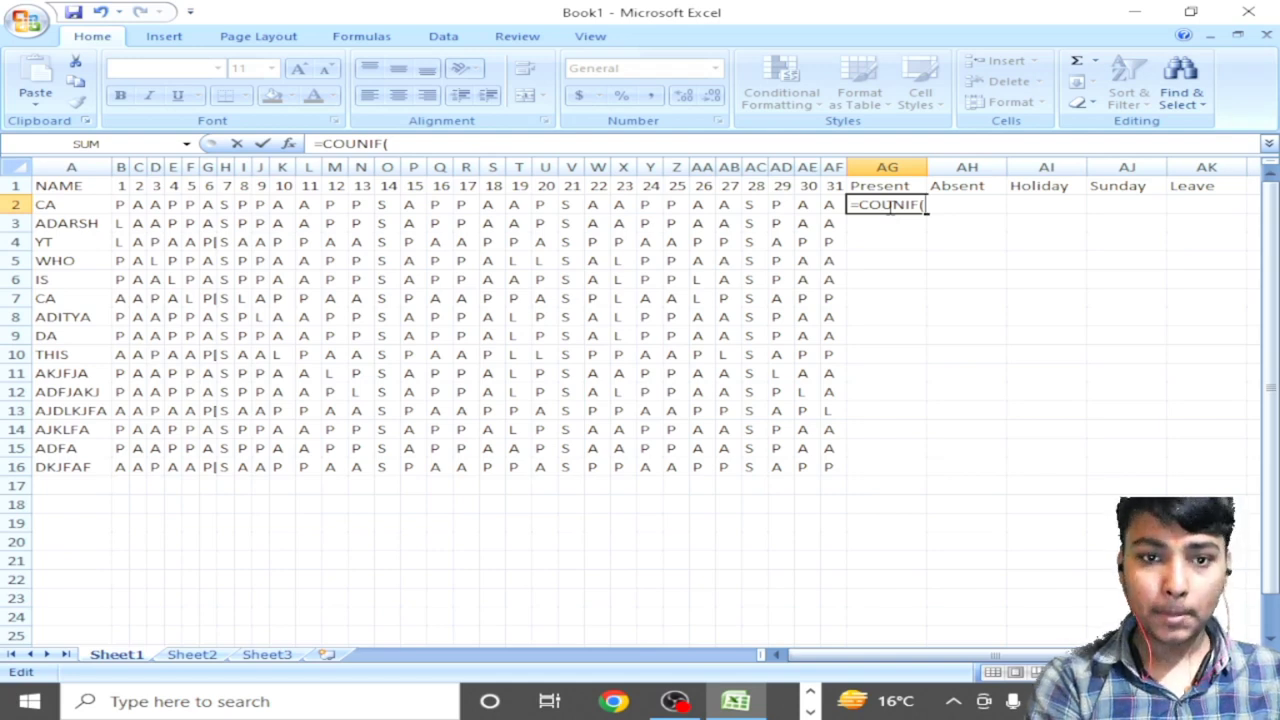
key(Left)
key(Left)
key(Left)
key(Left)
key(Left)
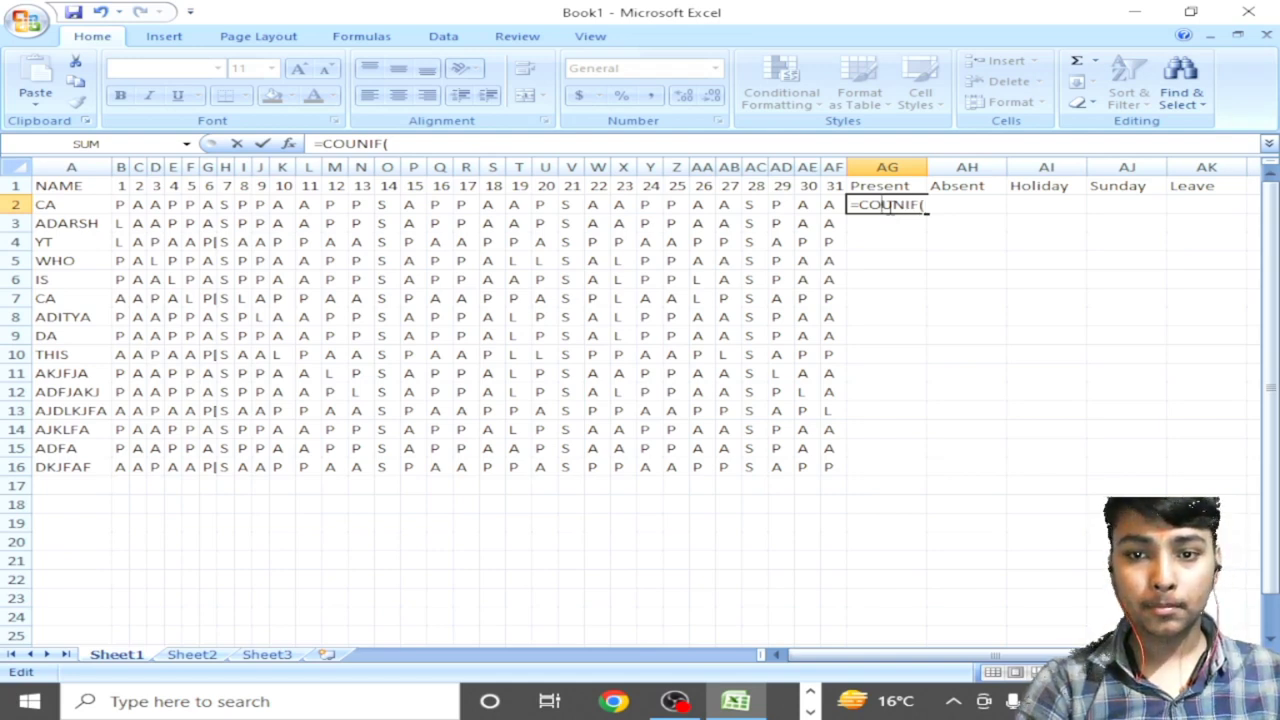
key(Right)
key(Right)
key(Right)
key(Right)
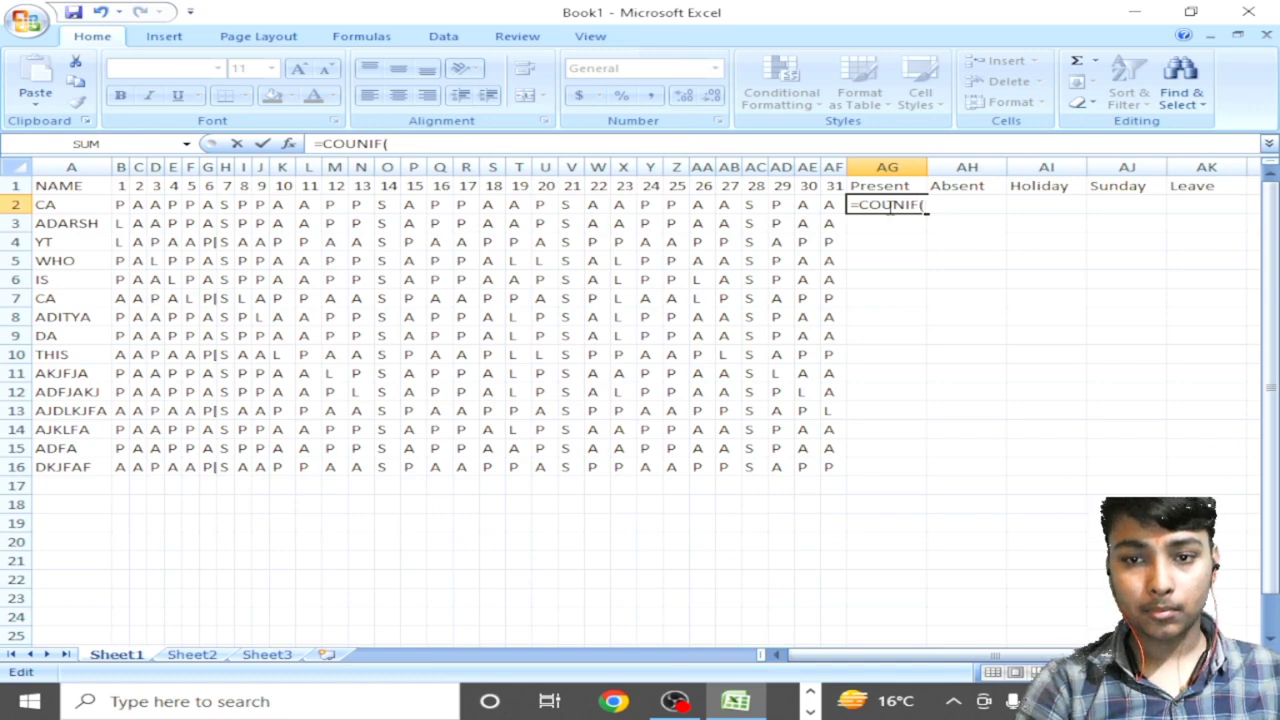
key(ctrl+shift+Left)
key(Left)
click(892, 205)
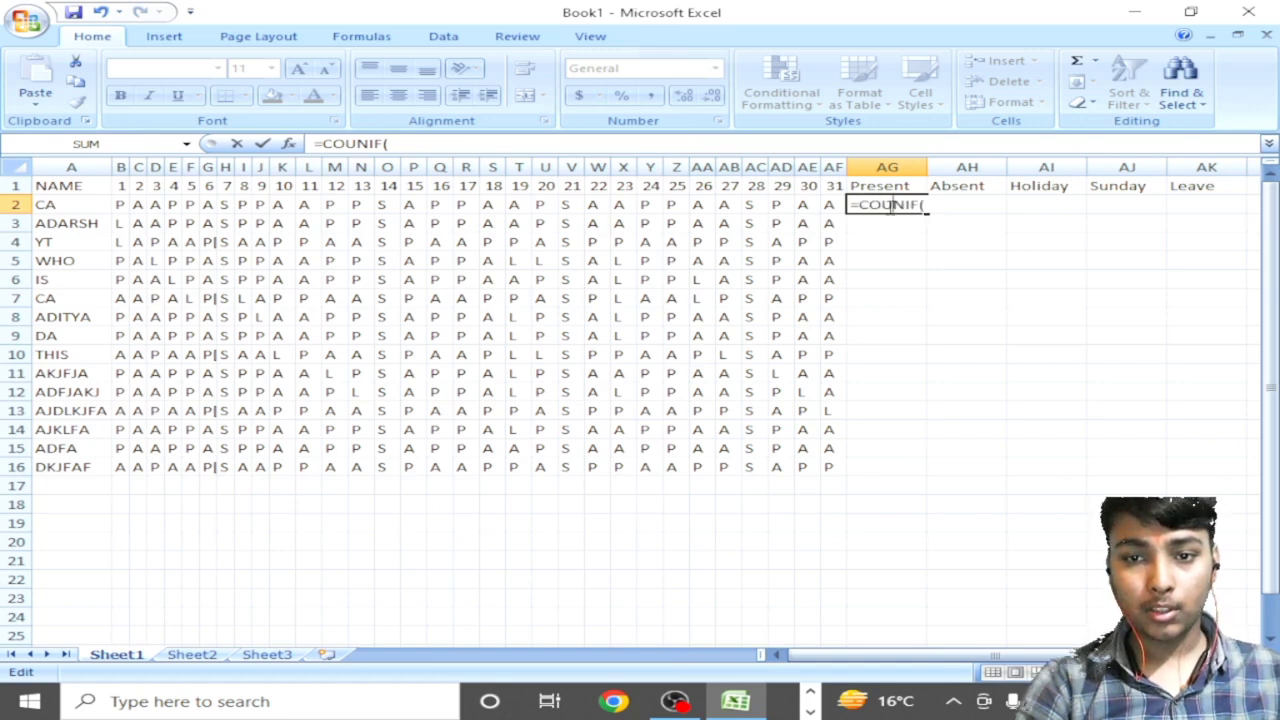
key(Delete)
key(Delete)
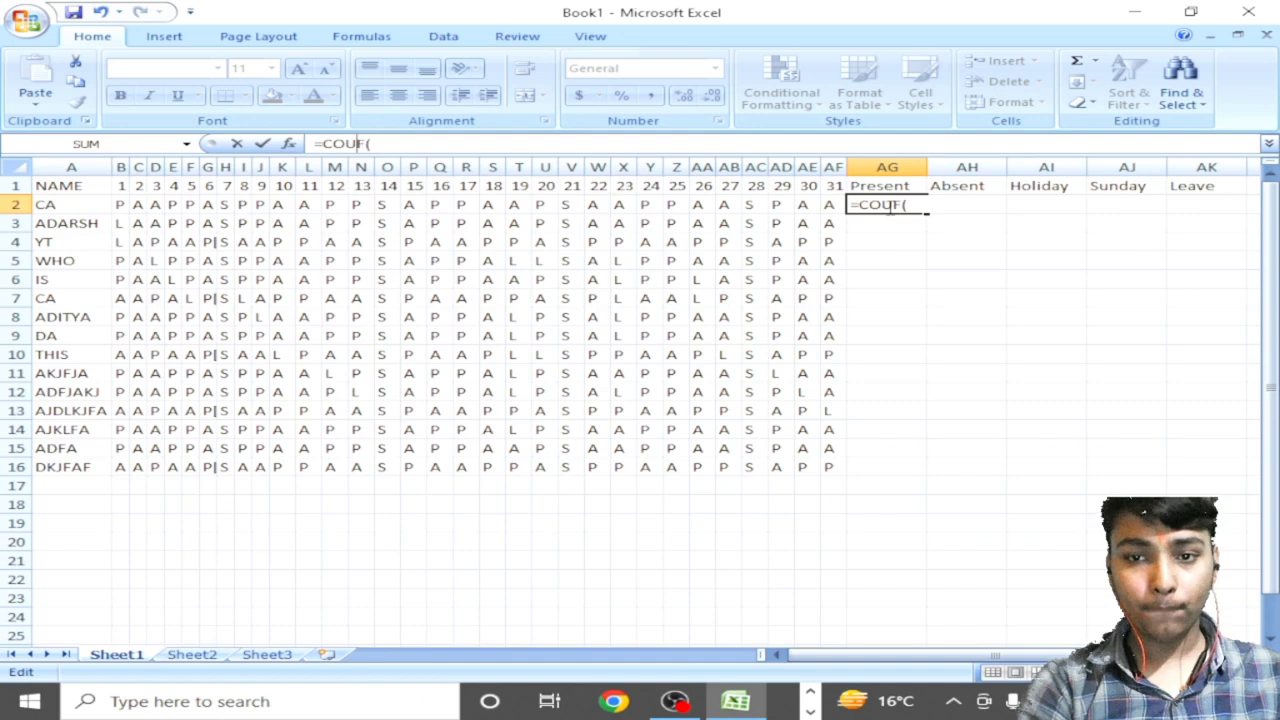
key(BackSpace)
key(BackSpace)
key(BackSpace)
key(BackSpace)
key(Delete)
key(Delete)
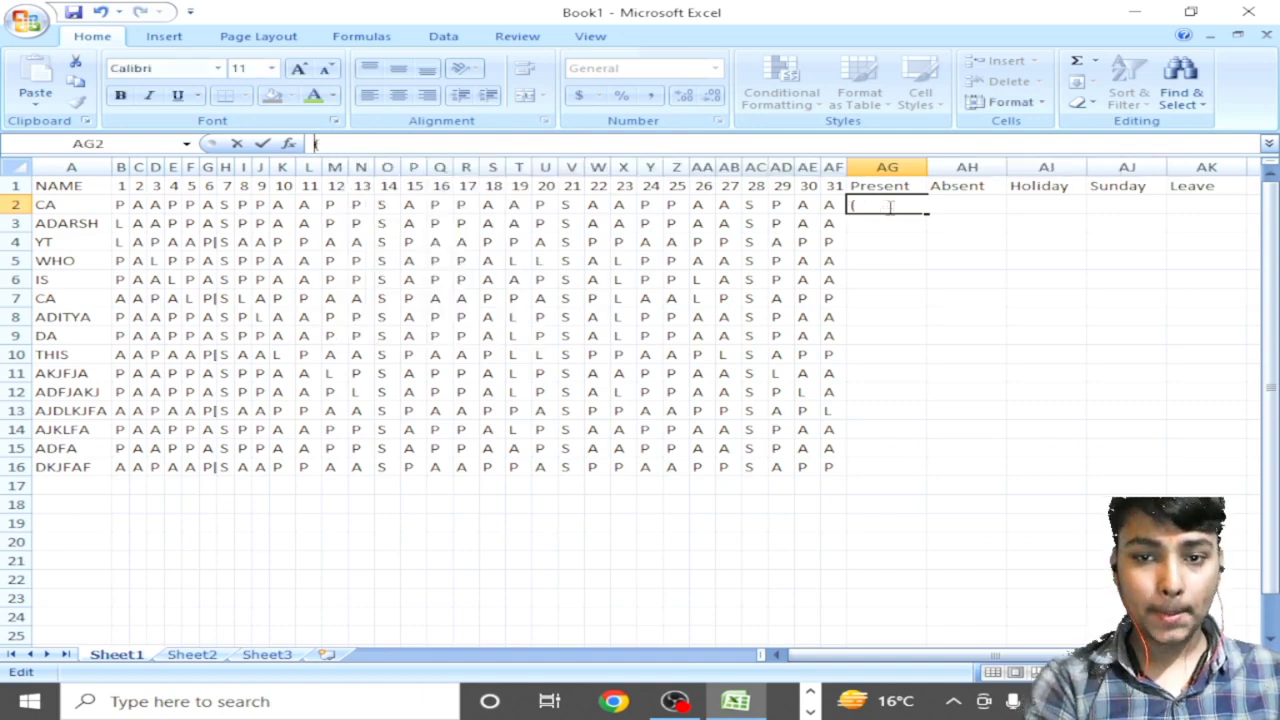
text(c)
key(BackSpace)
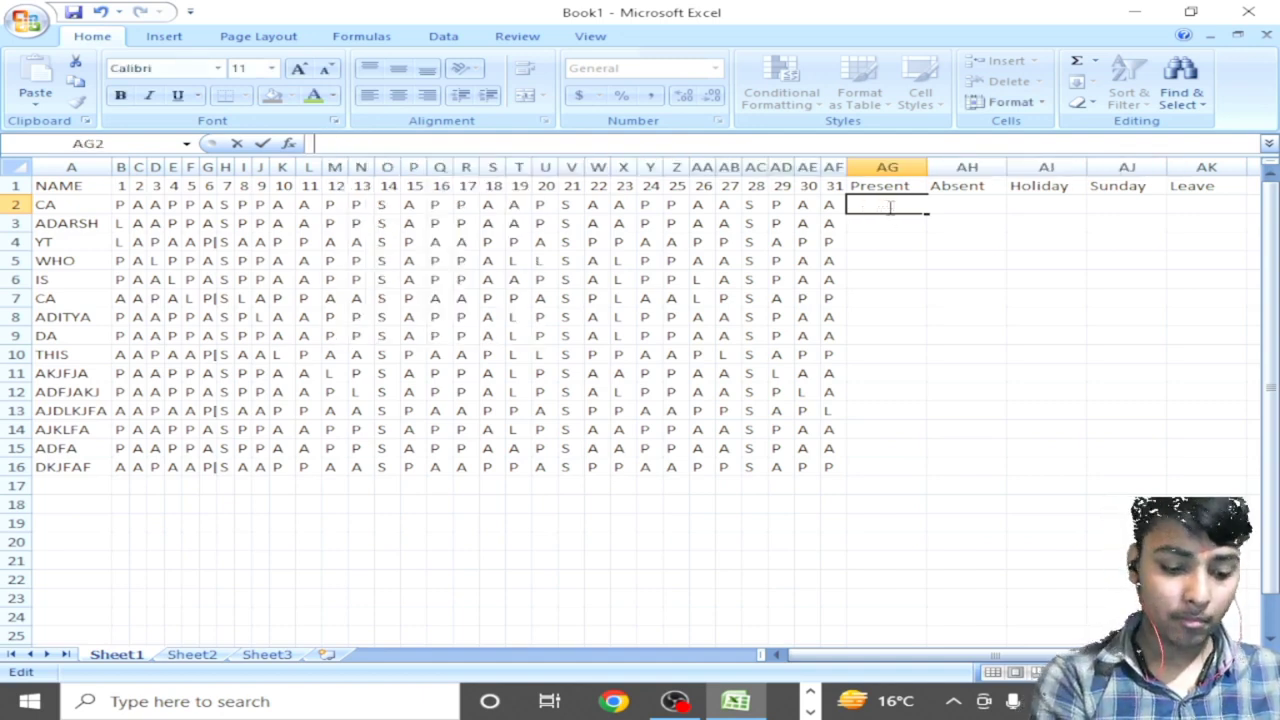
text(=coi)
key(BackSpace)
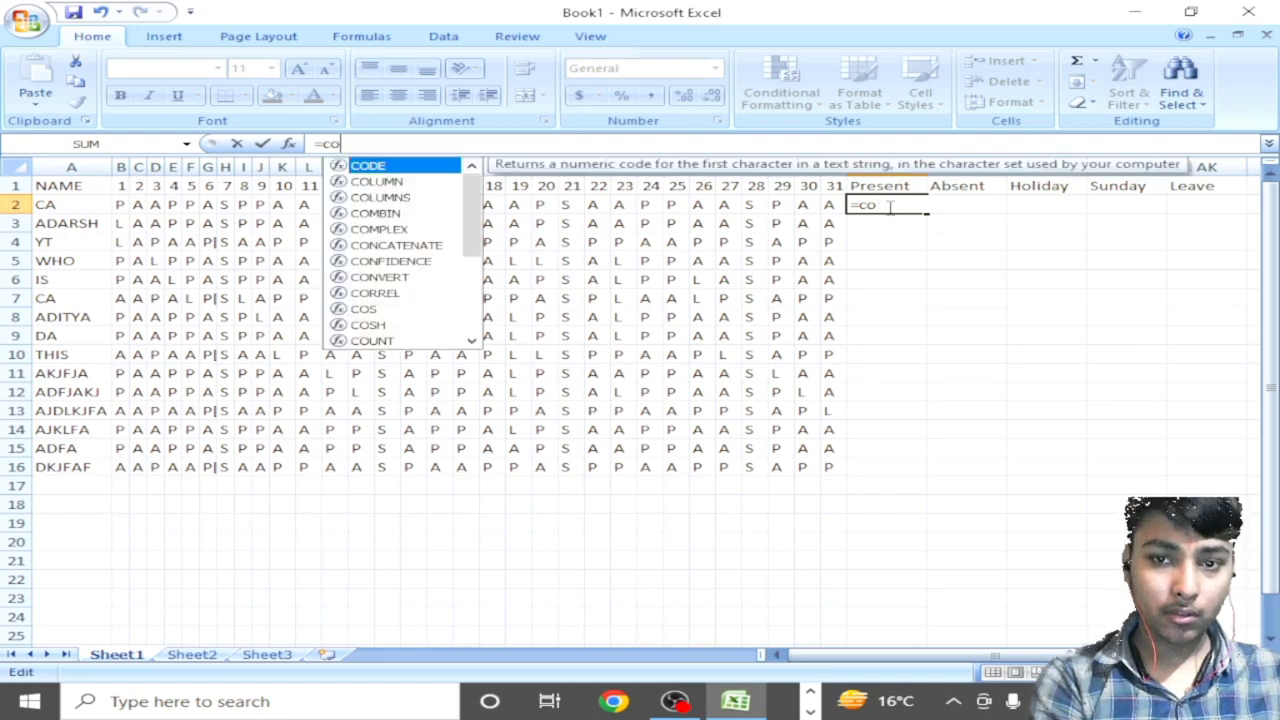
text(unt)
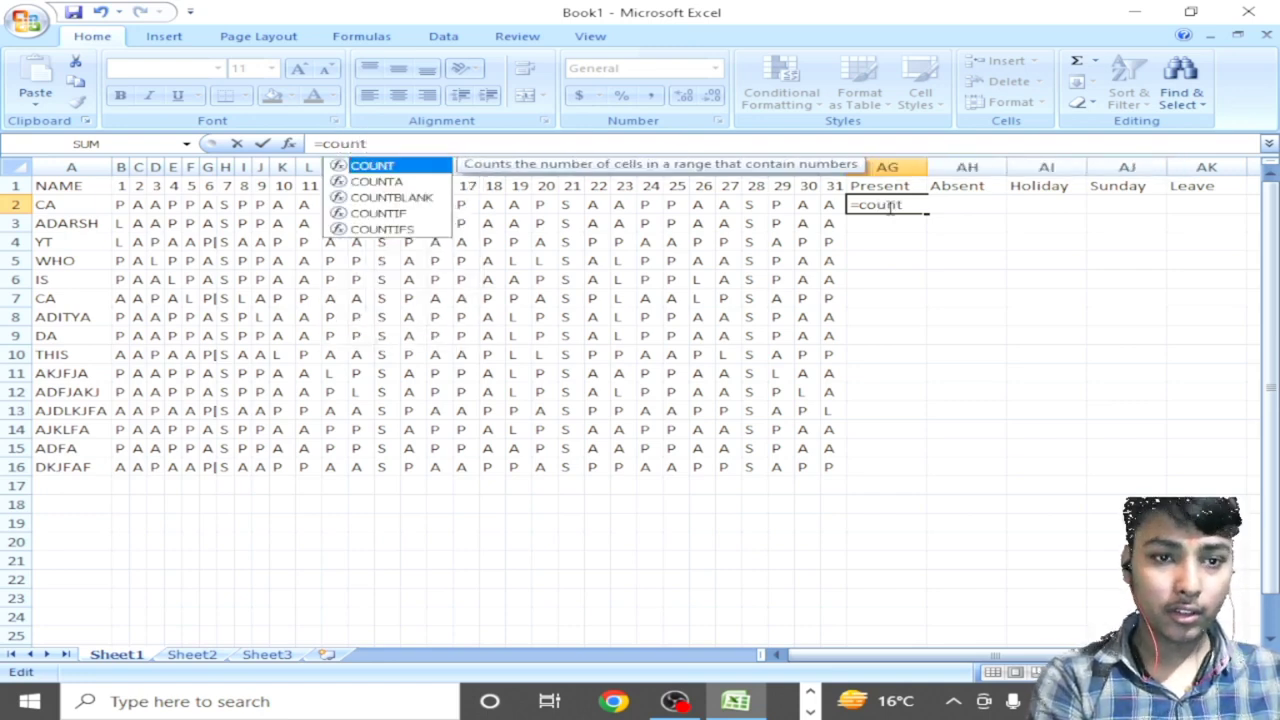
text(if)
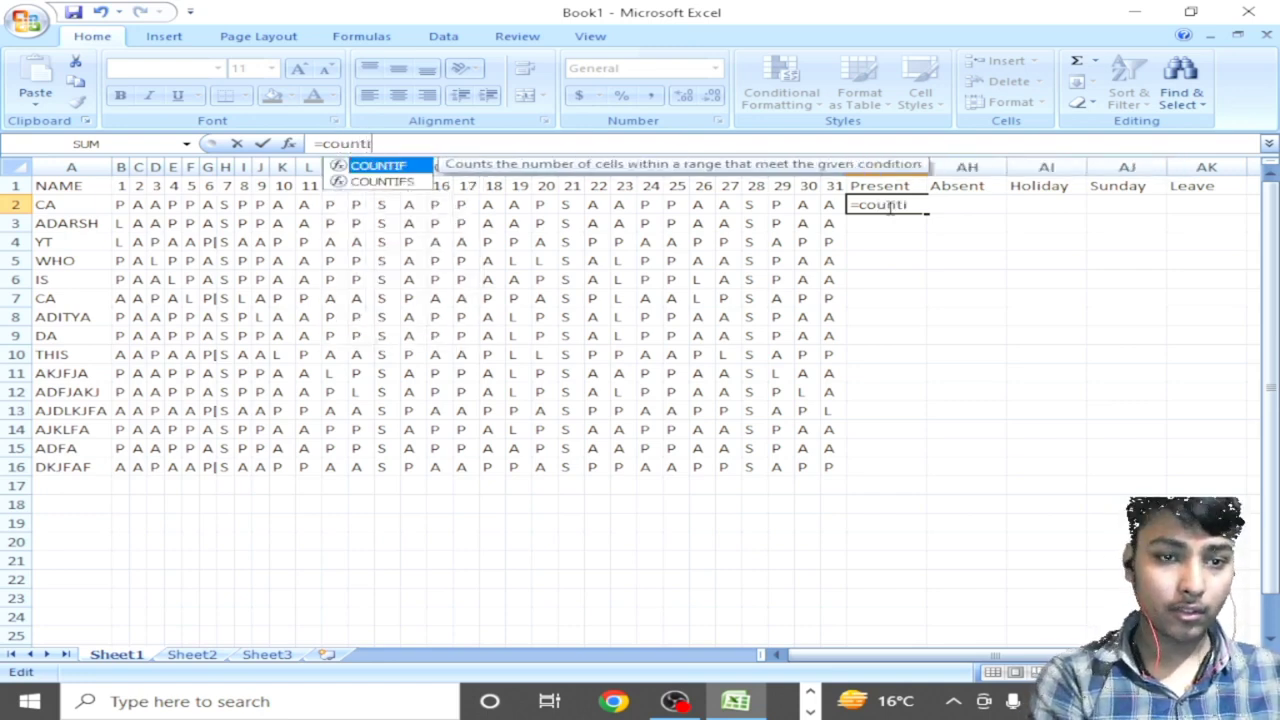
key(Tab)
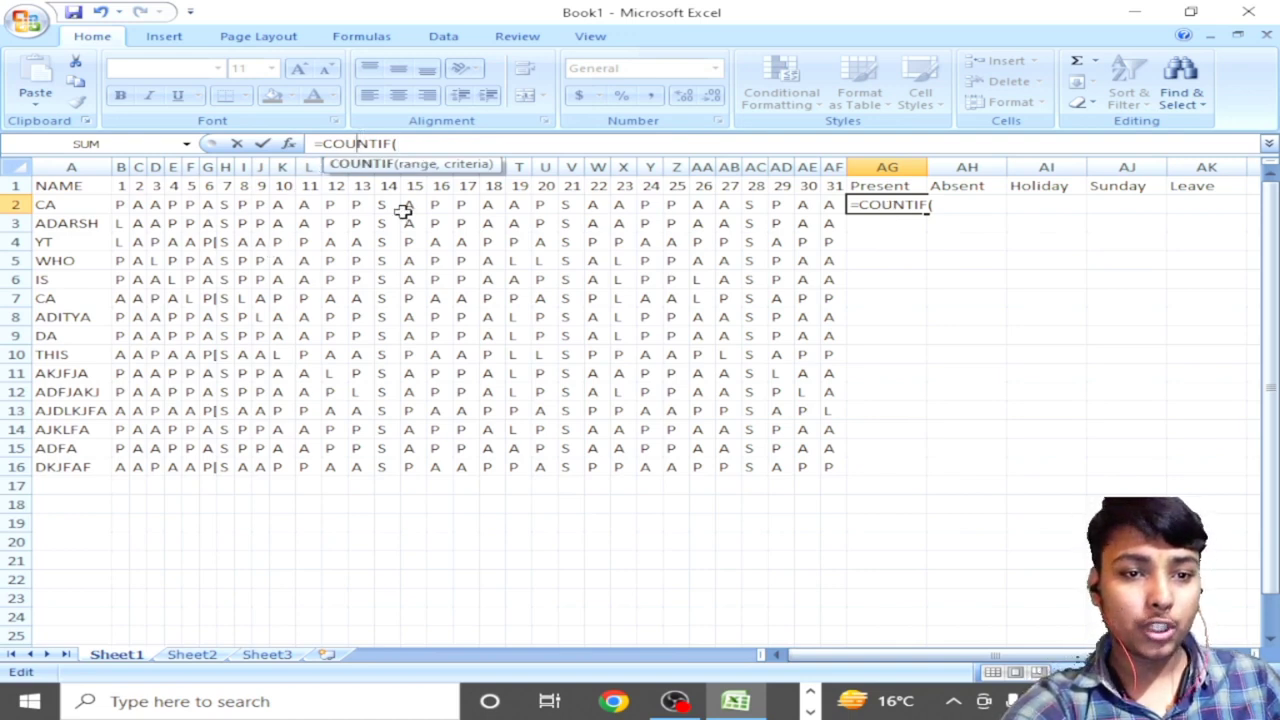
key(Return)
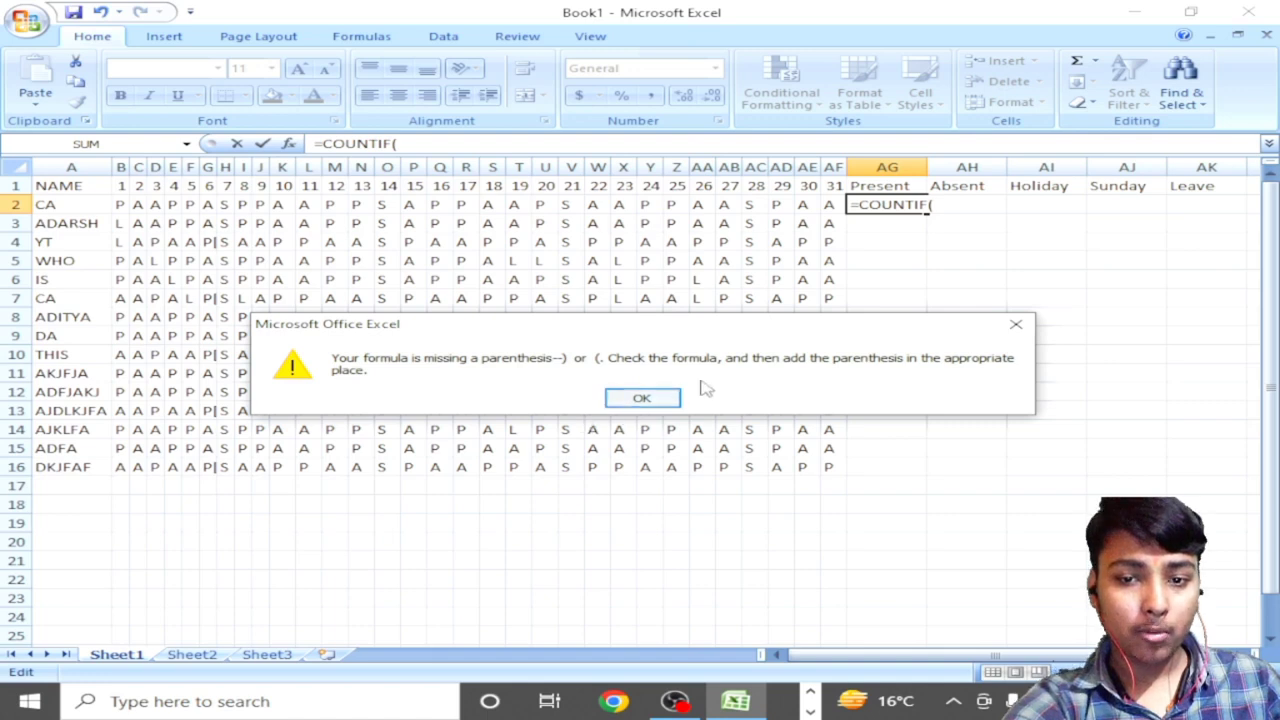
click(666, 397)
key(Escape)
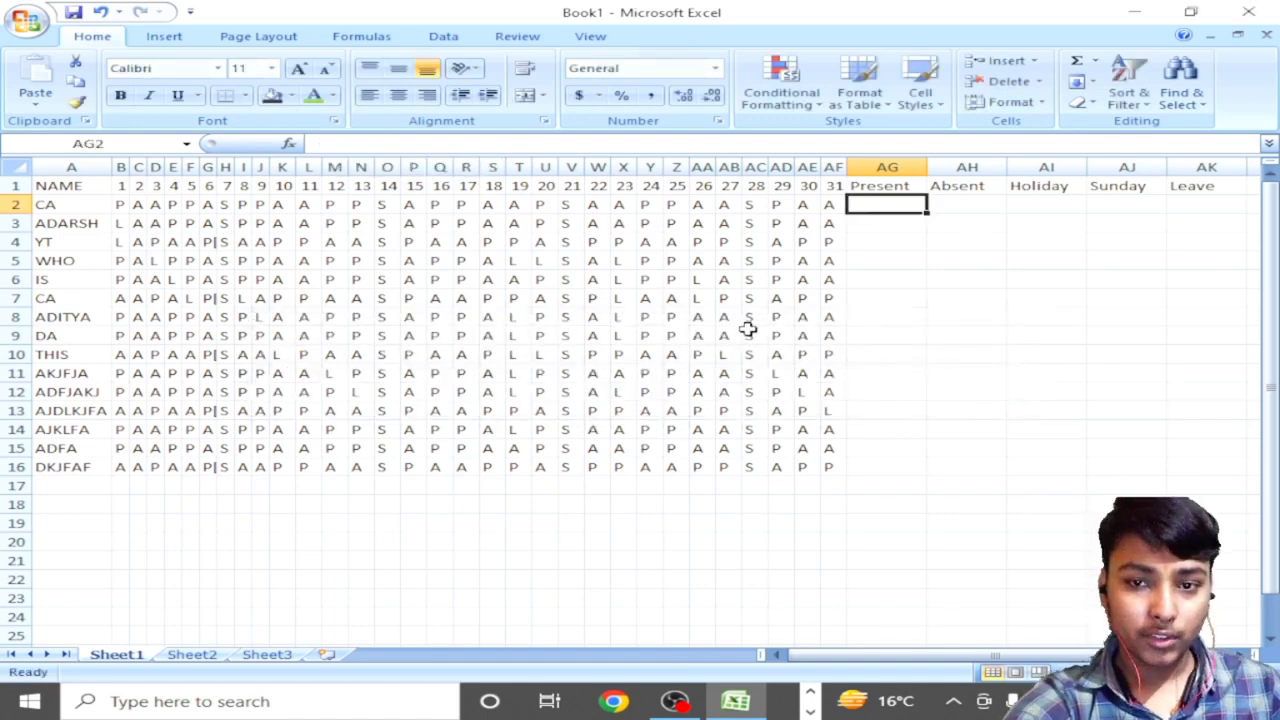
Step: Enter =COUNTIF(B2:AF2,"p") in AG2 to count CA's present days
text(=)
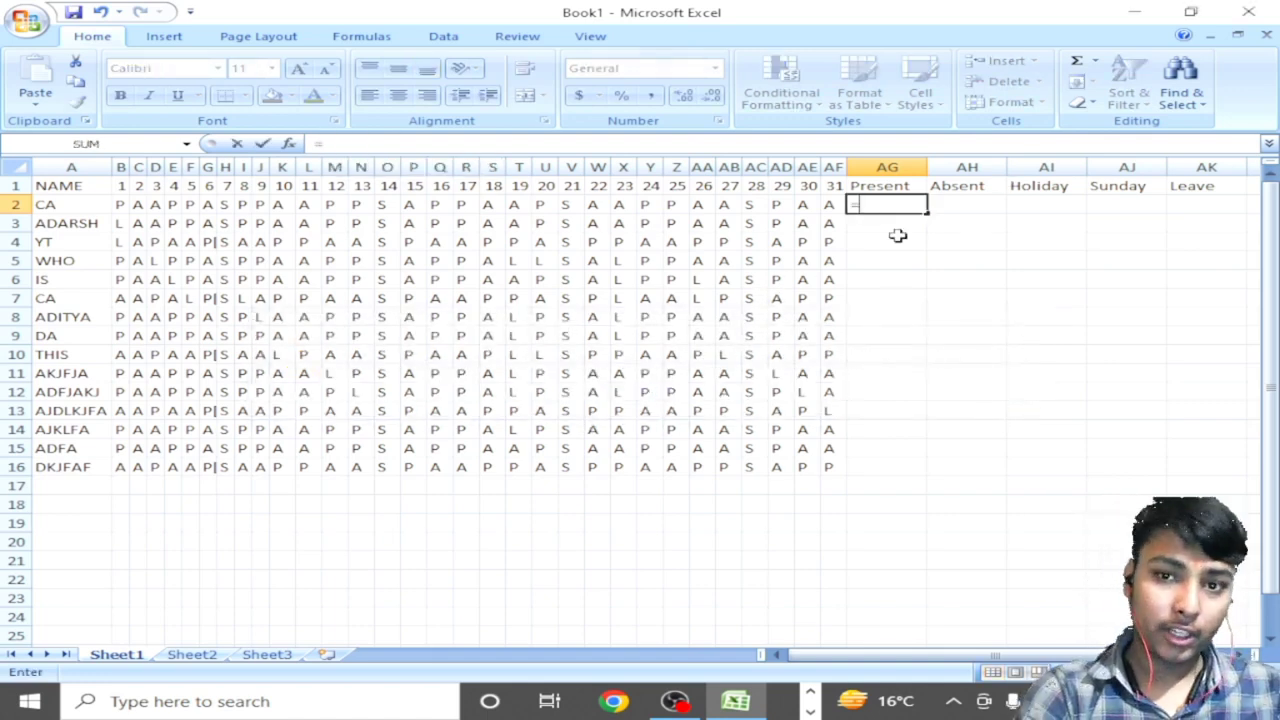
text(count)
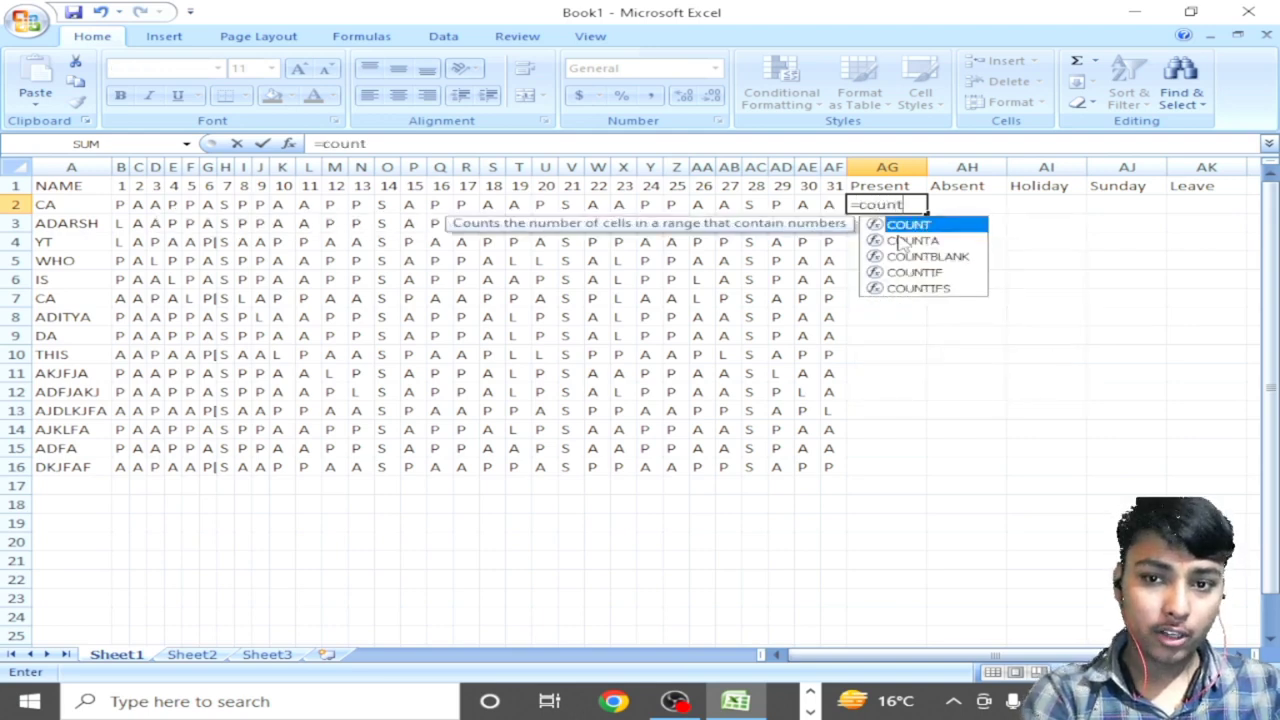
text(if)
key(Tab)
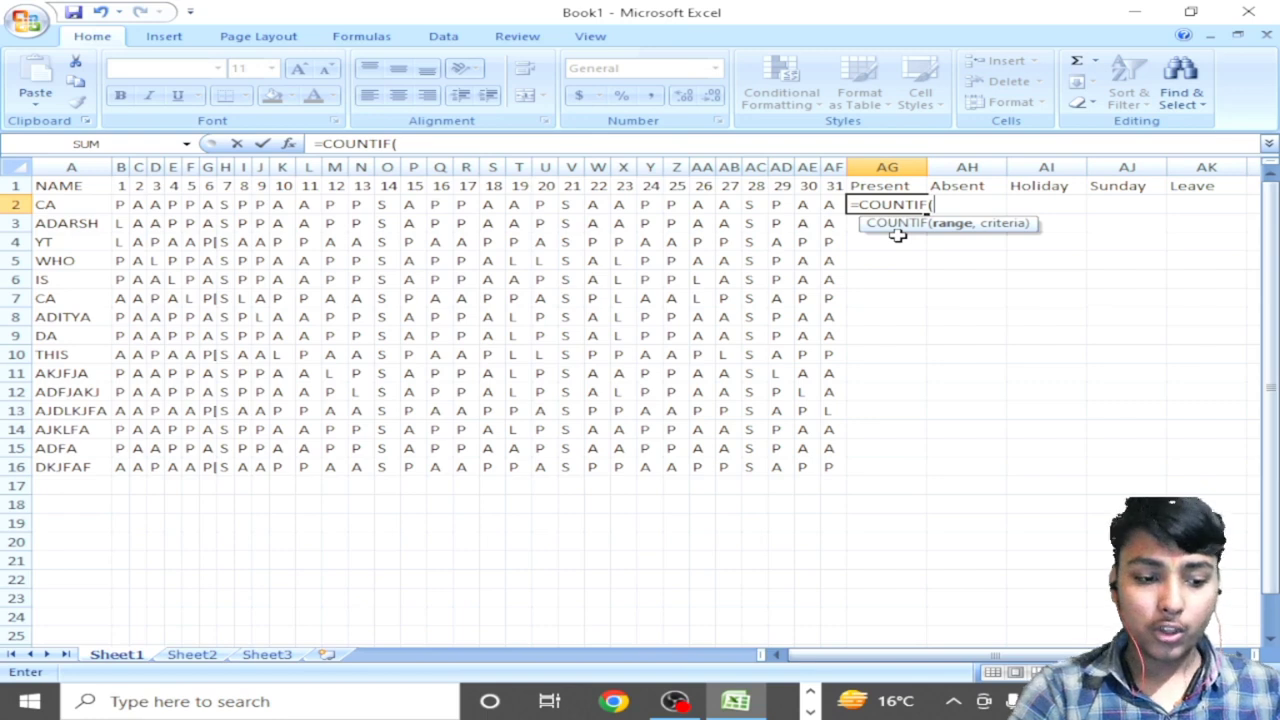
key(Left)
key(Left)
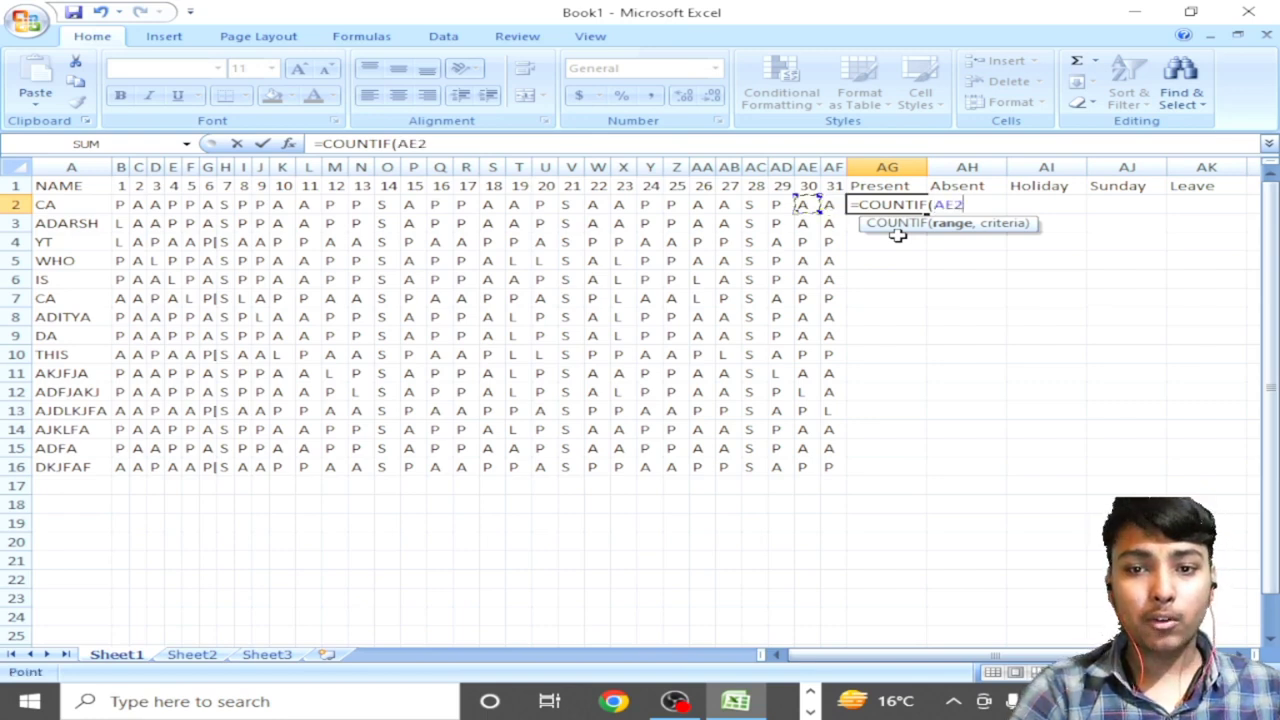
key(Right)
key(ctrl+shift+Left)
key(shift+Right)
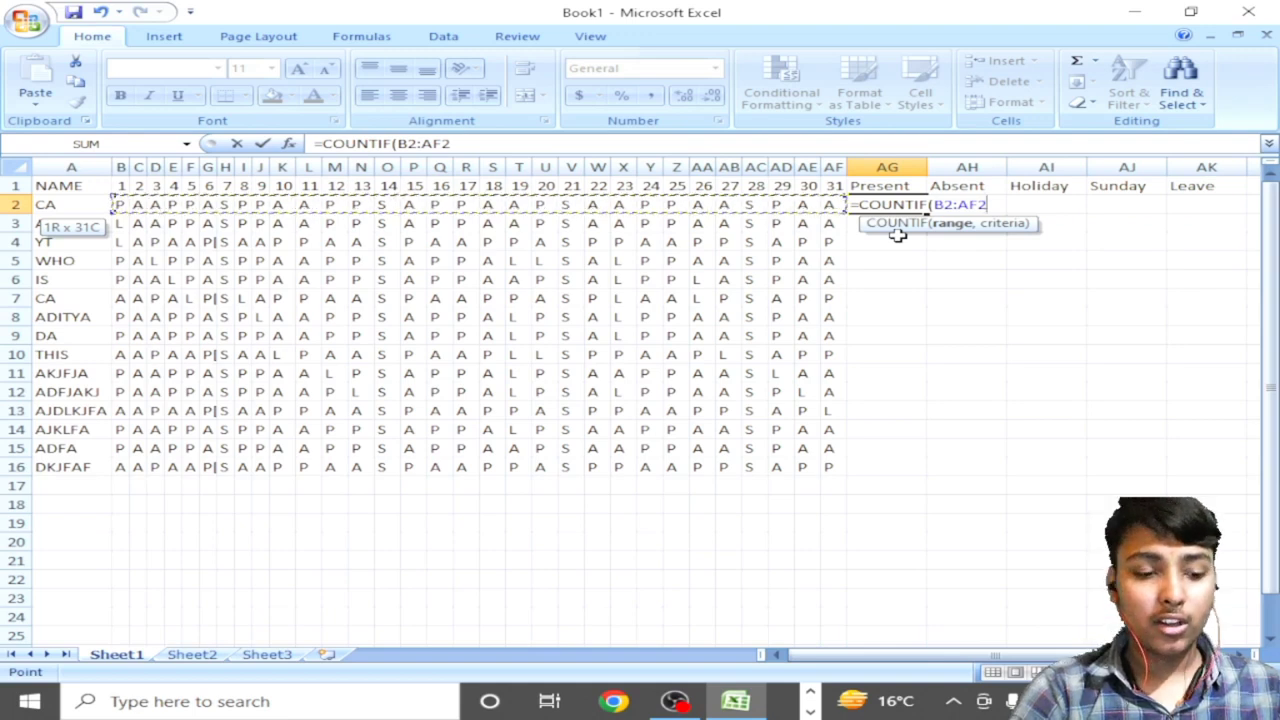
text(,)
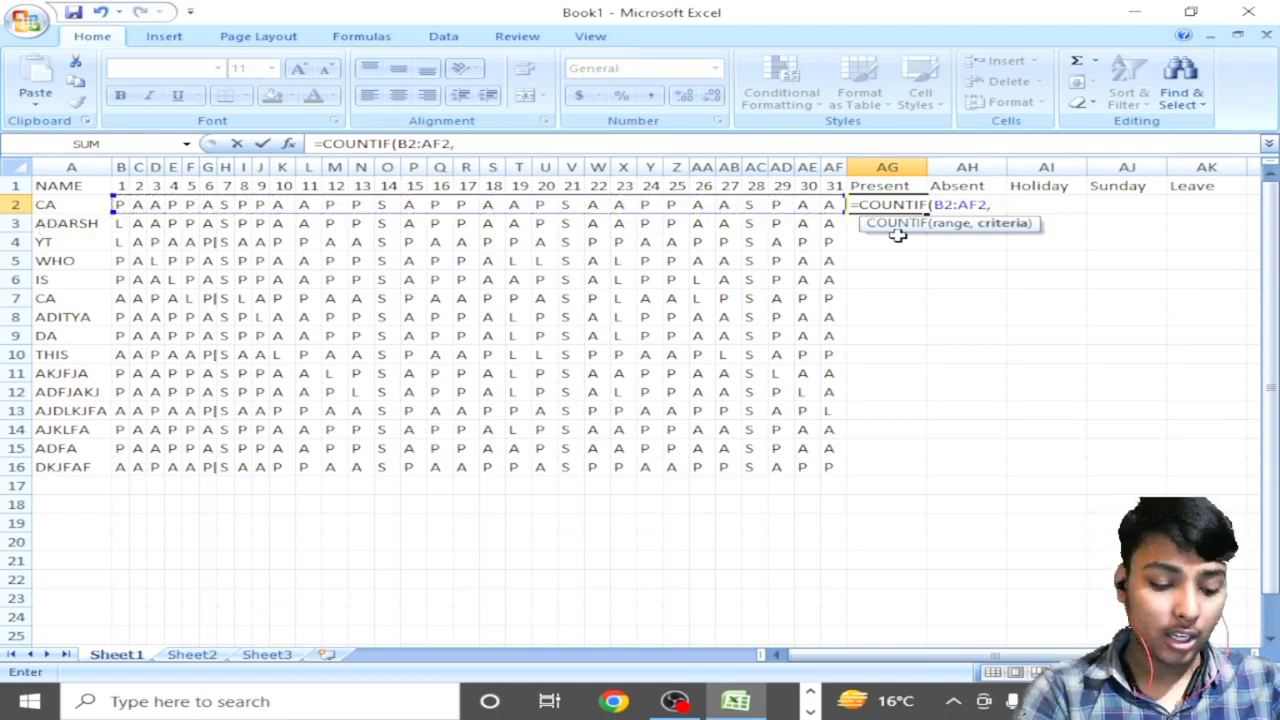
text(")
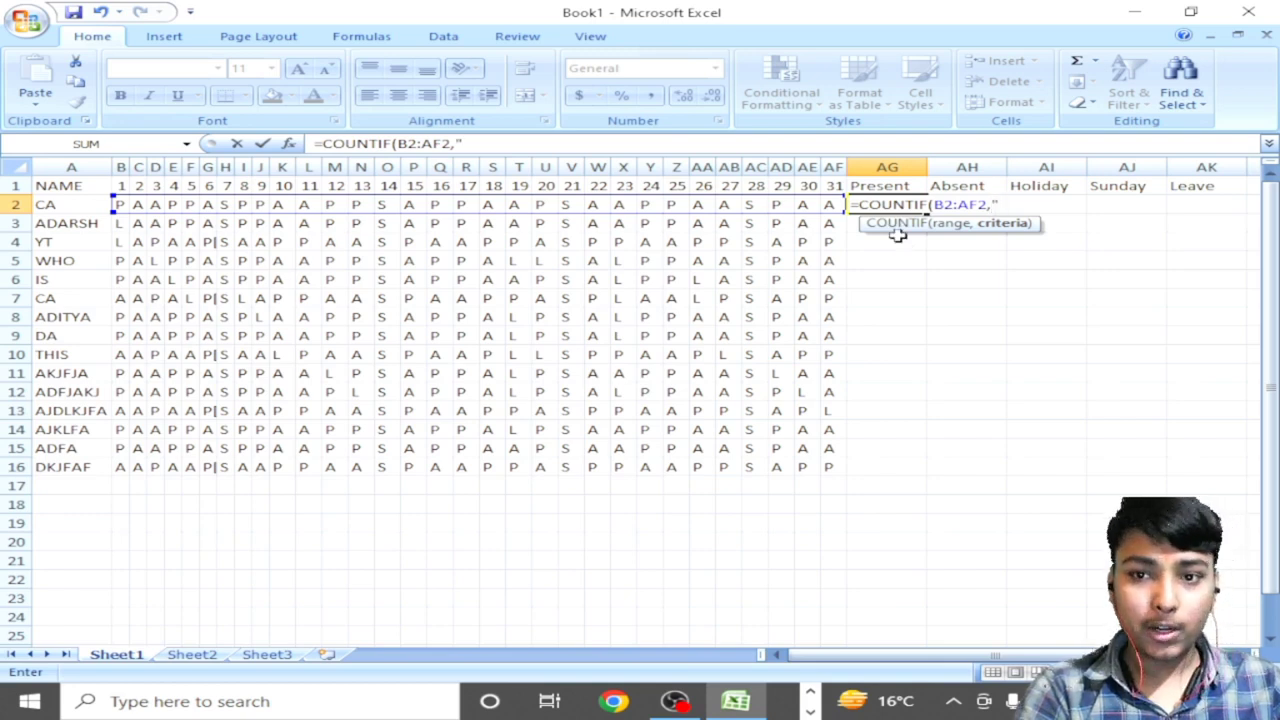
text(p)
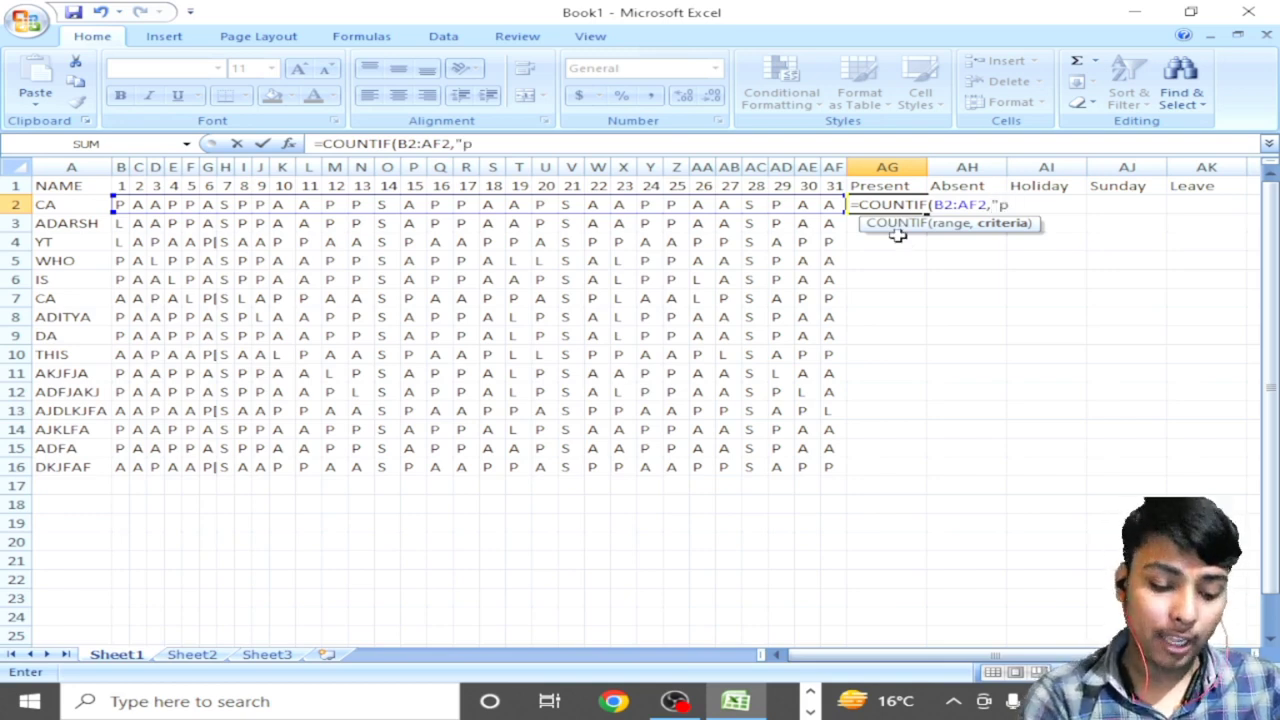
text("))
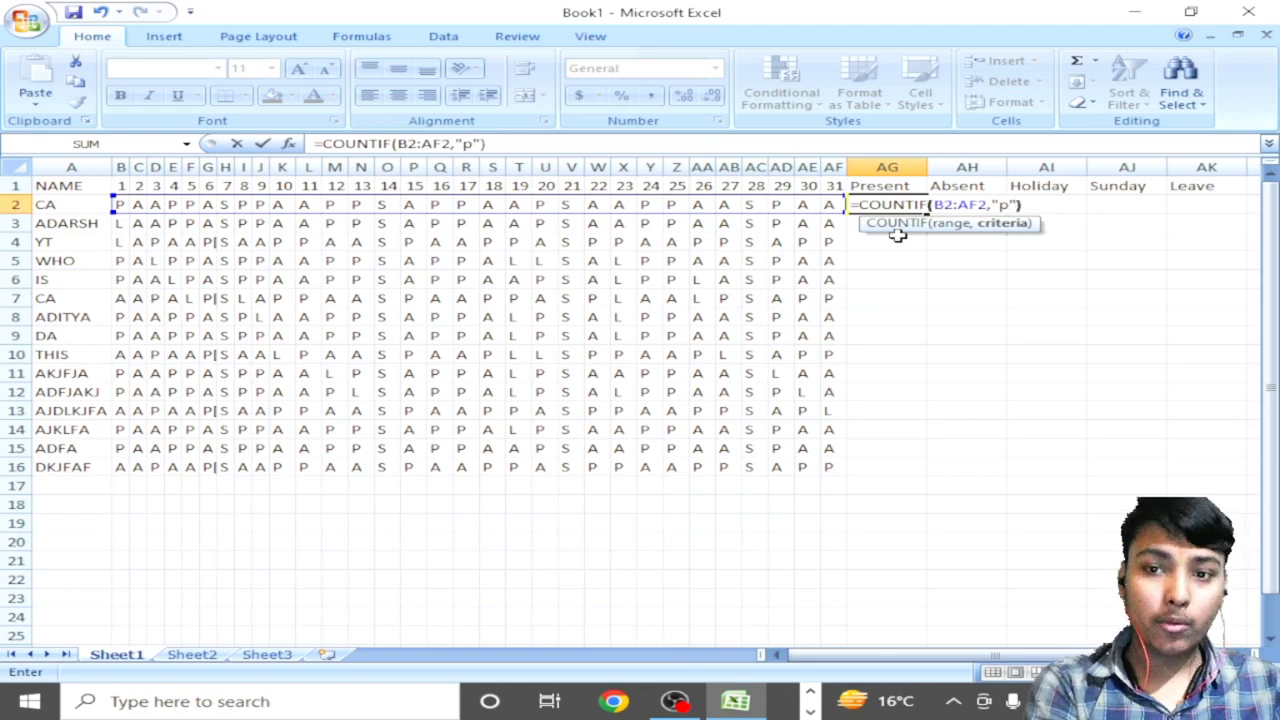
key(Return)
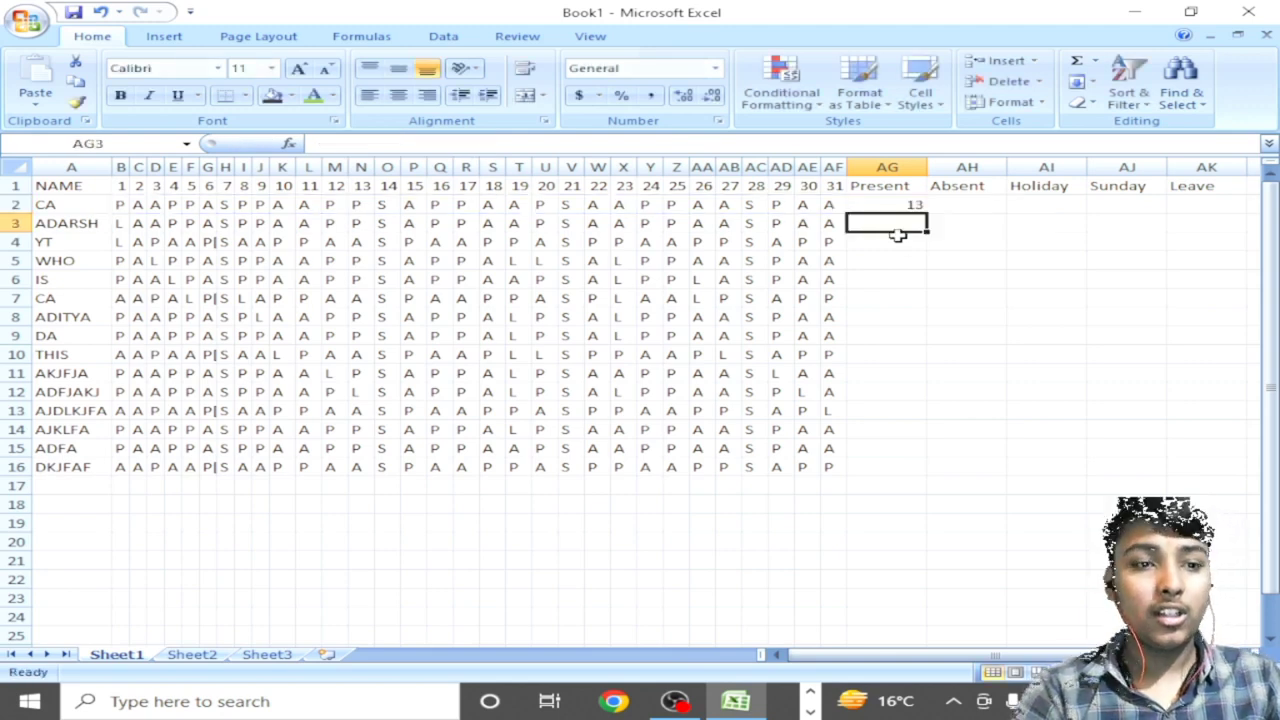
Step: Step through CA's day marks in row 2 to verify the present count of 13
click(119, 203)
key(Right)
key(Right)
key(Right)
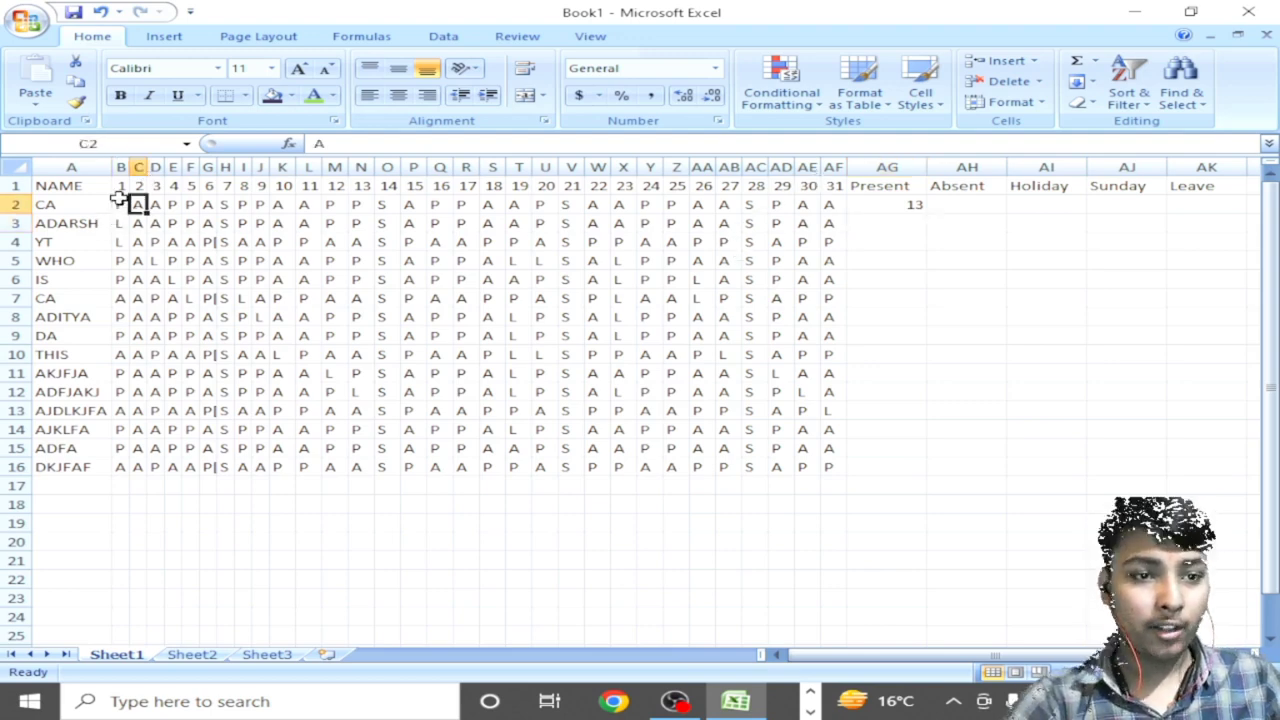
key(Right)
key(Right)
key(Right)
key(Right)
key(Right)
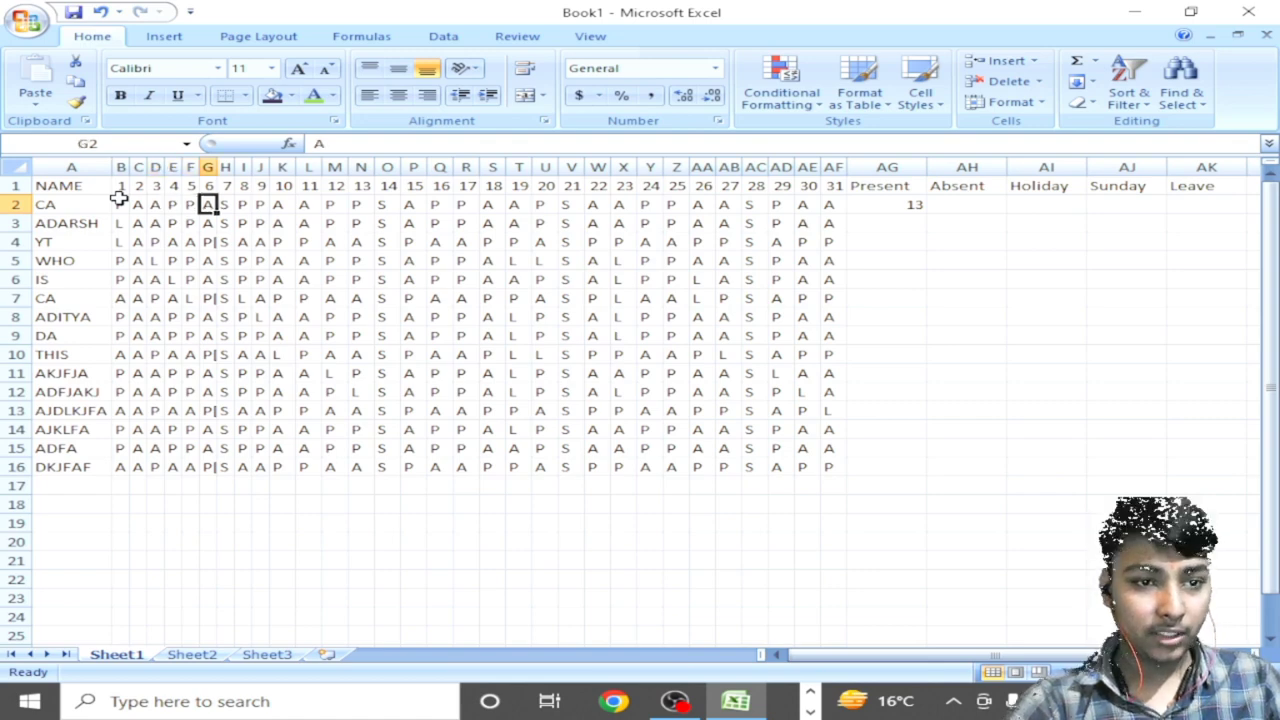
key(Right)
key(Right)
key(Right)
key(Right)
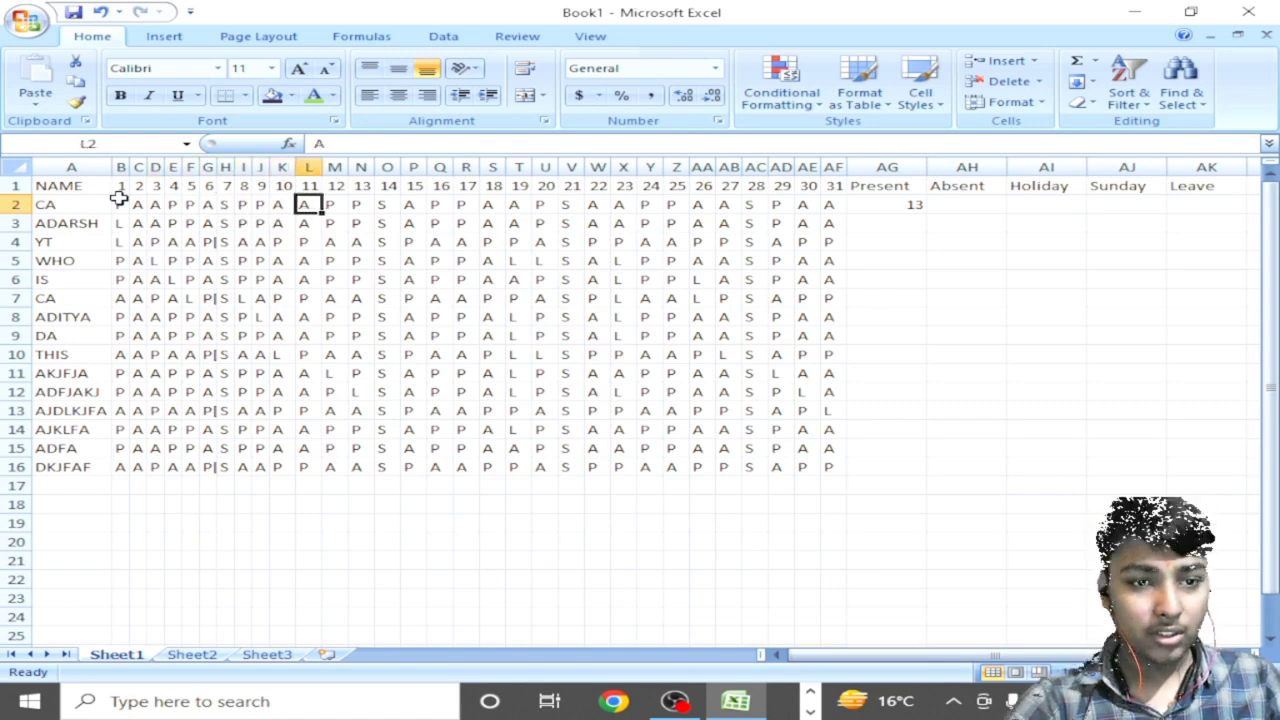
key(Right)
key(Right)
key(Right)
key(Right)
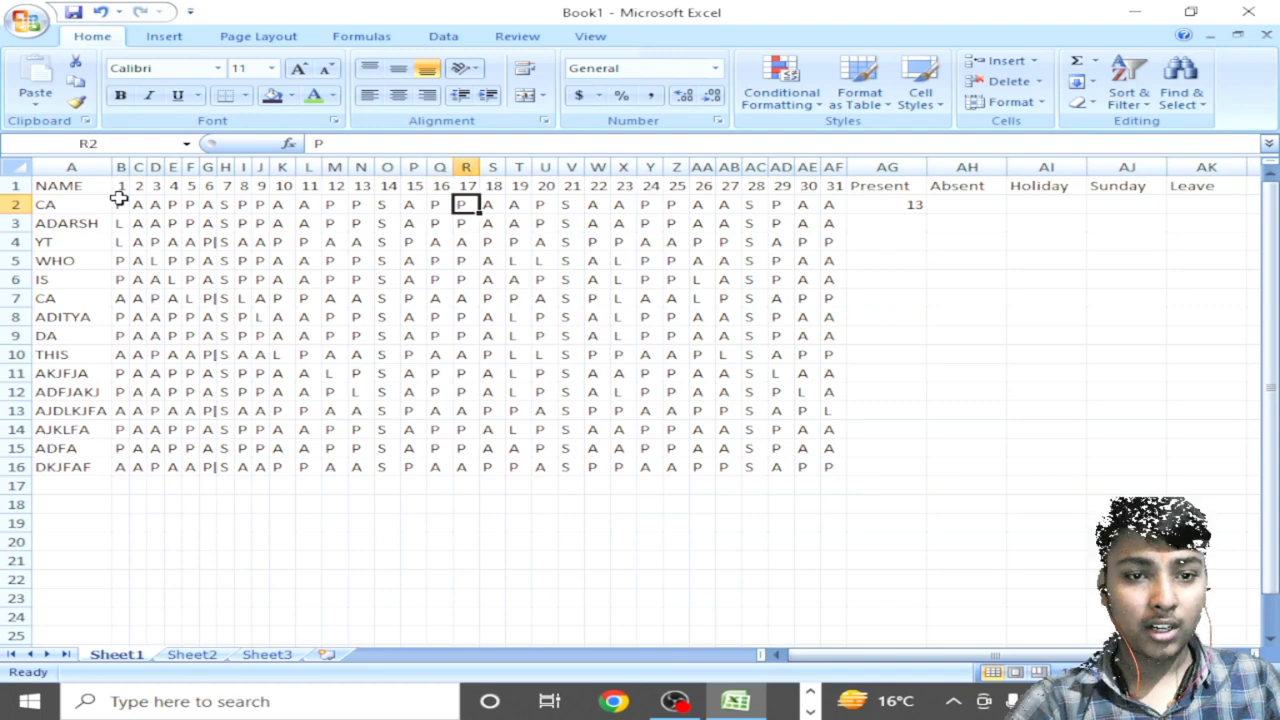
key(Right)
key(Right)
key(Right)
key(Right)
key(Right)
key(Right)
key(Right)
key(Right)
key(Right)
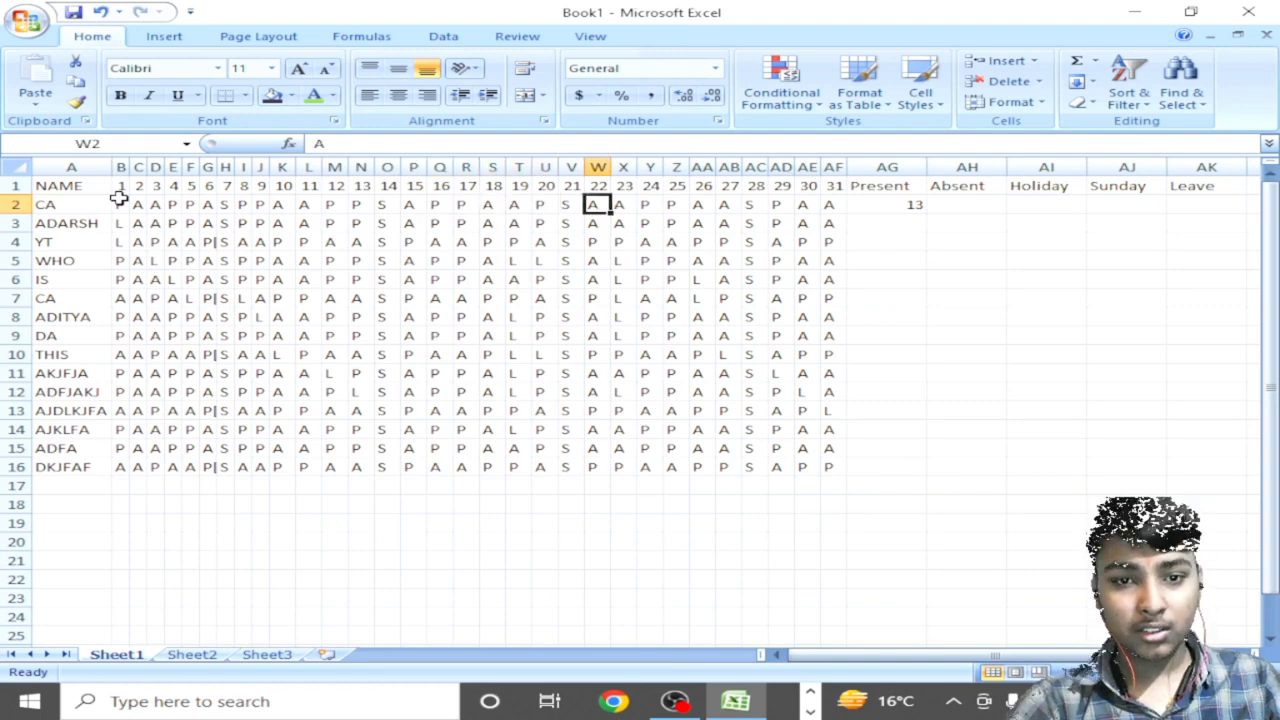
key(Right)
key(Right)
key(Right)
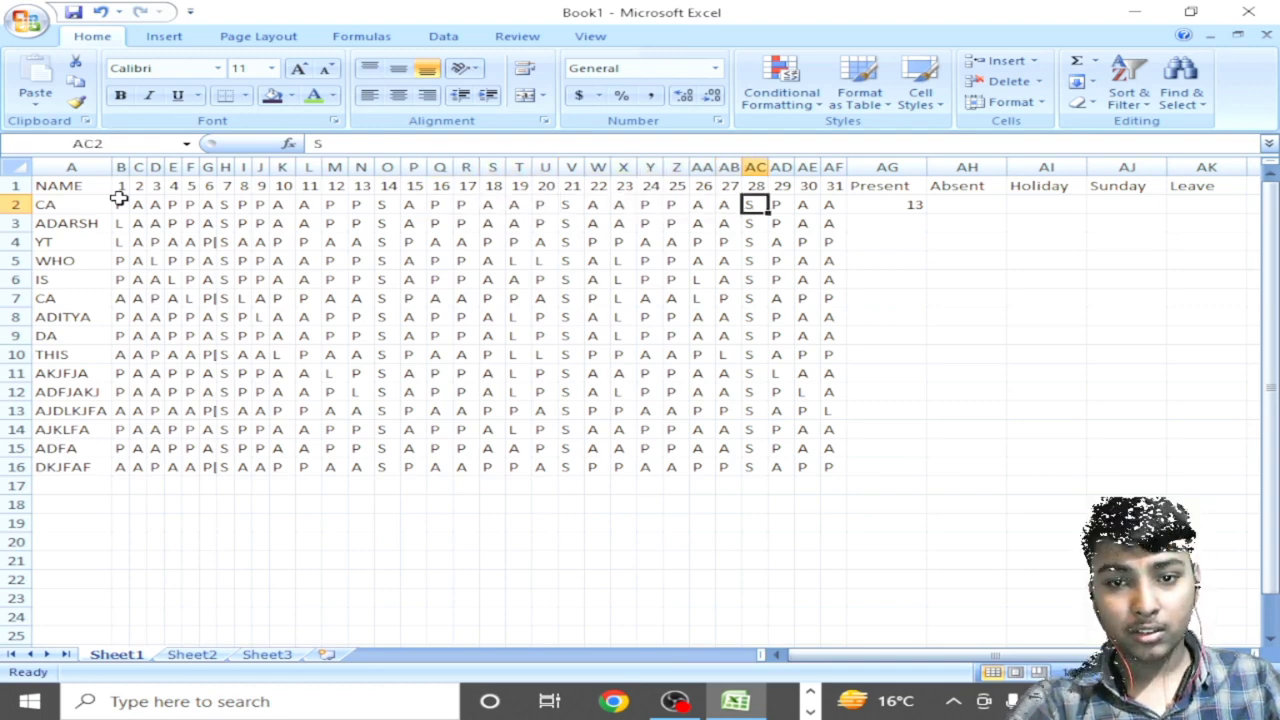
key(Right)
key(Right)
key(Right)
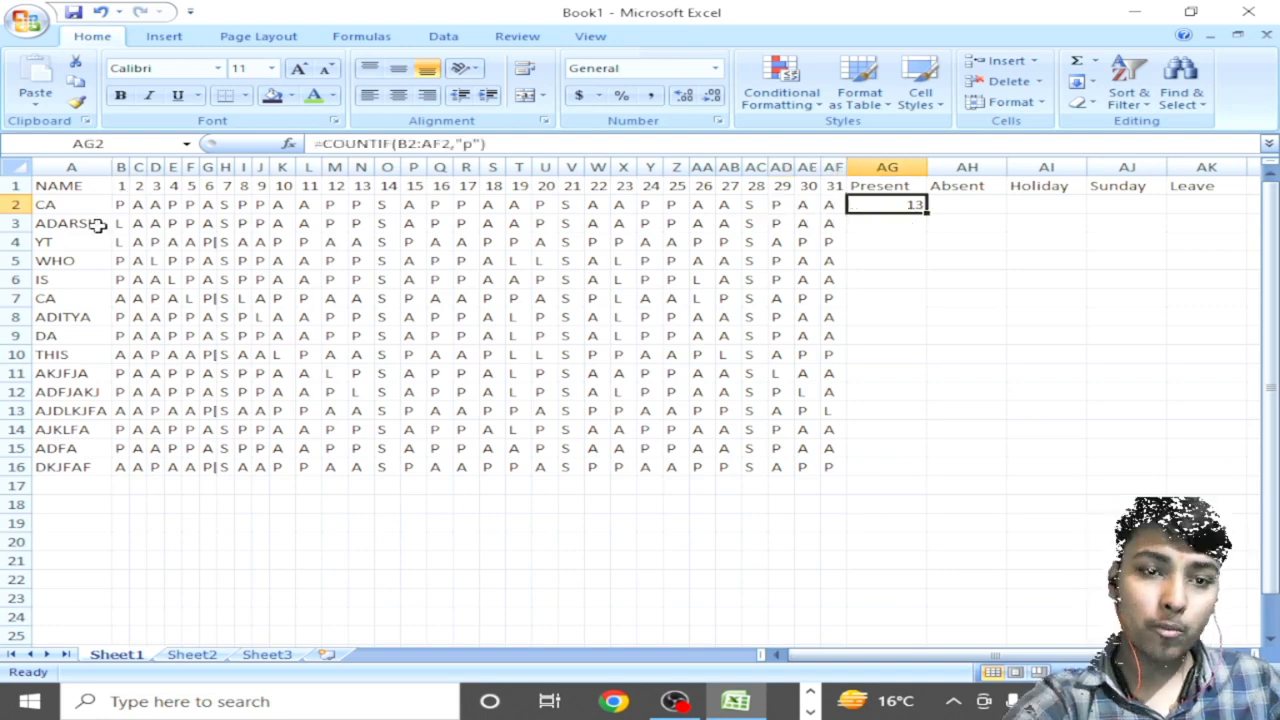
Step: Review the AG2 COUNTIF formula without changes and move to AG3 for ADARSH
click(494, 145)
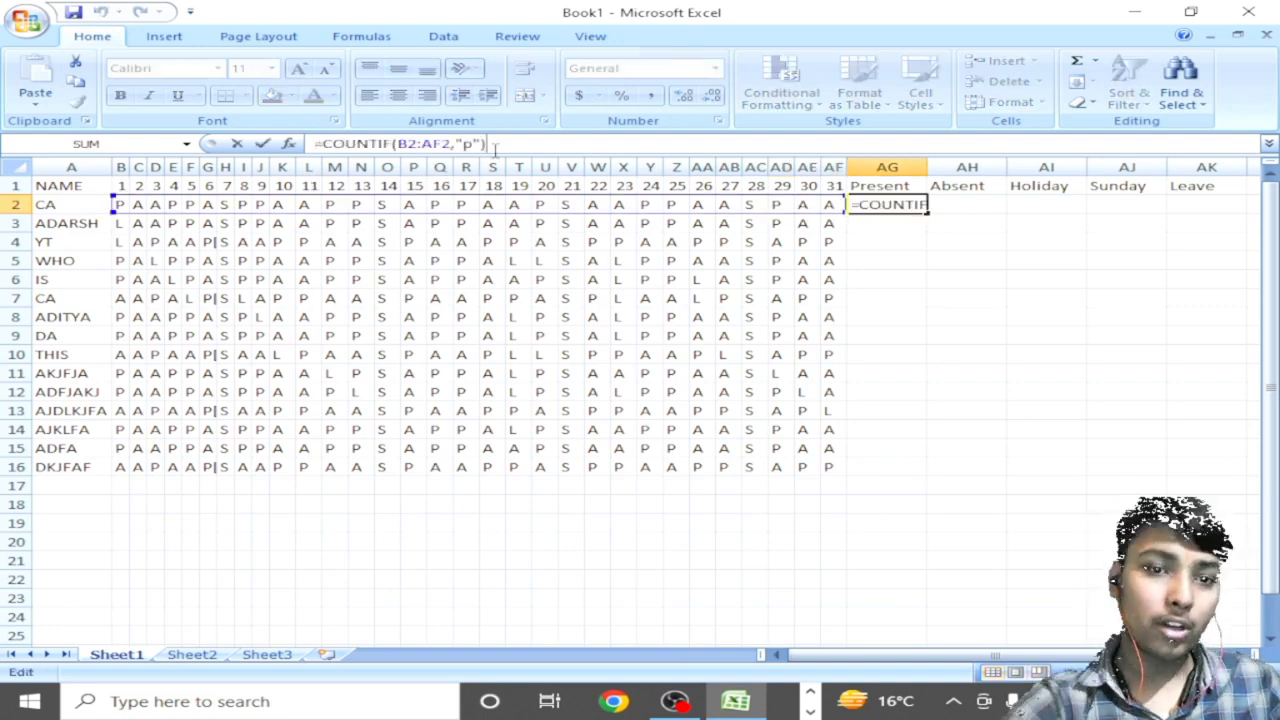
key(Left)
key(Left)
key(Left)
key(Left)
key(Left)
key(Left)
key(Left)
key(Left)
key(Left)
key(Left)
key(Left)
key(Left)
key(Left)
key(Left)
key(Left)
key(Left)
key(Left)
key(Left)
key(Left)
key(Left)
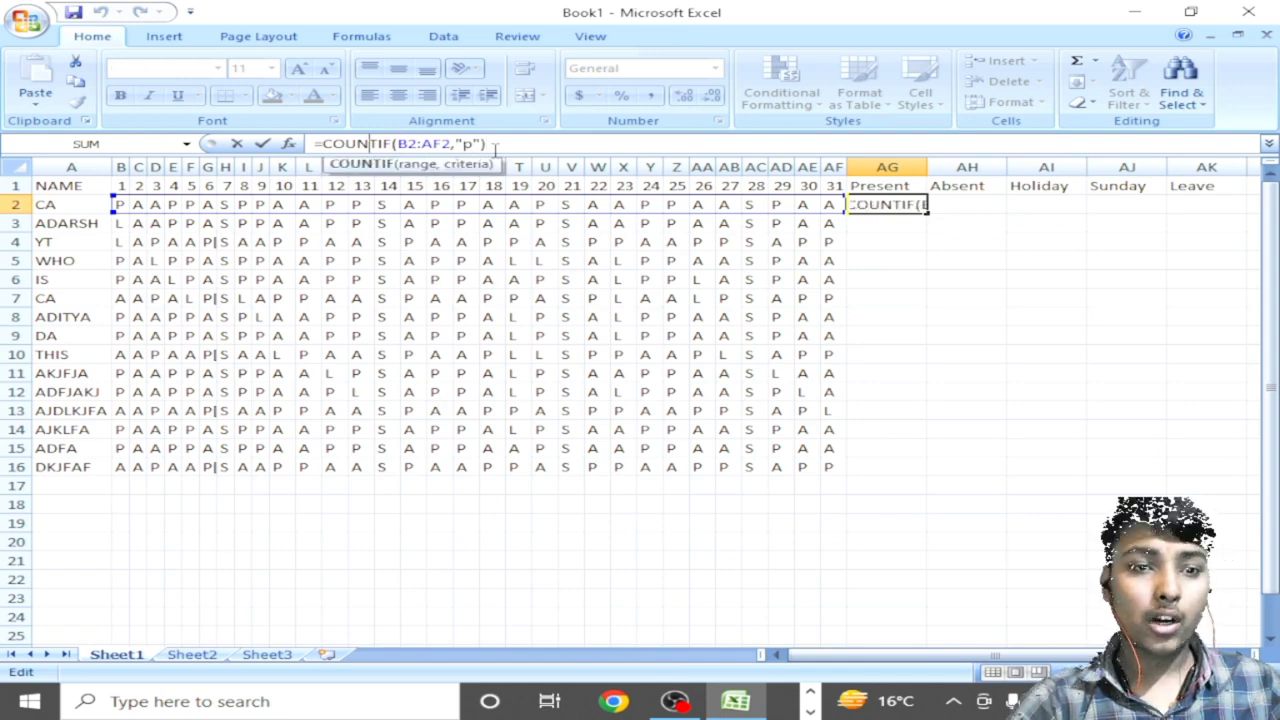
key(Right)
key(Right)
key(Right)
key(Right)
key(Right)
key(Right)
key(Right)
key(Right)
key(Right)
key(Right)
key(Right)
key(Right)
key(Right)
key(Right)
key(Right)
key(Right)
key(Right)
key(Right)
key(Right)
key(Right)
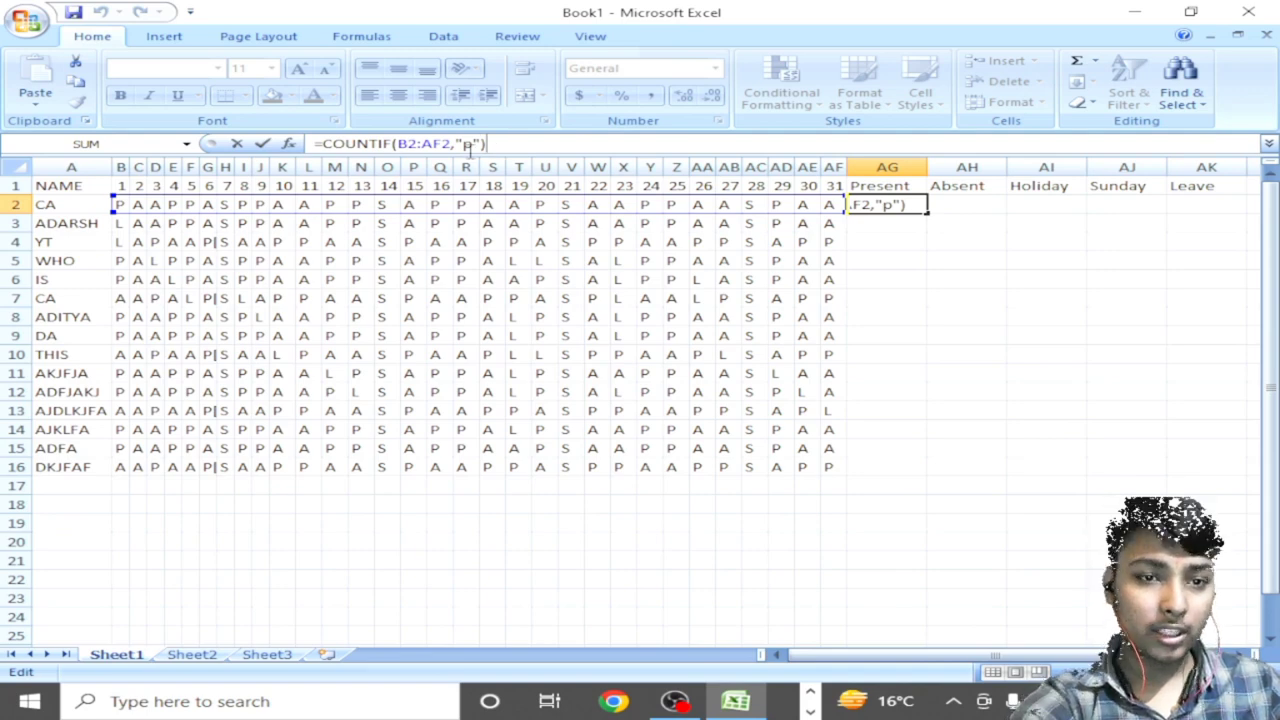
click(858, 218)
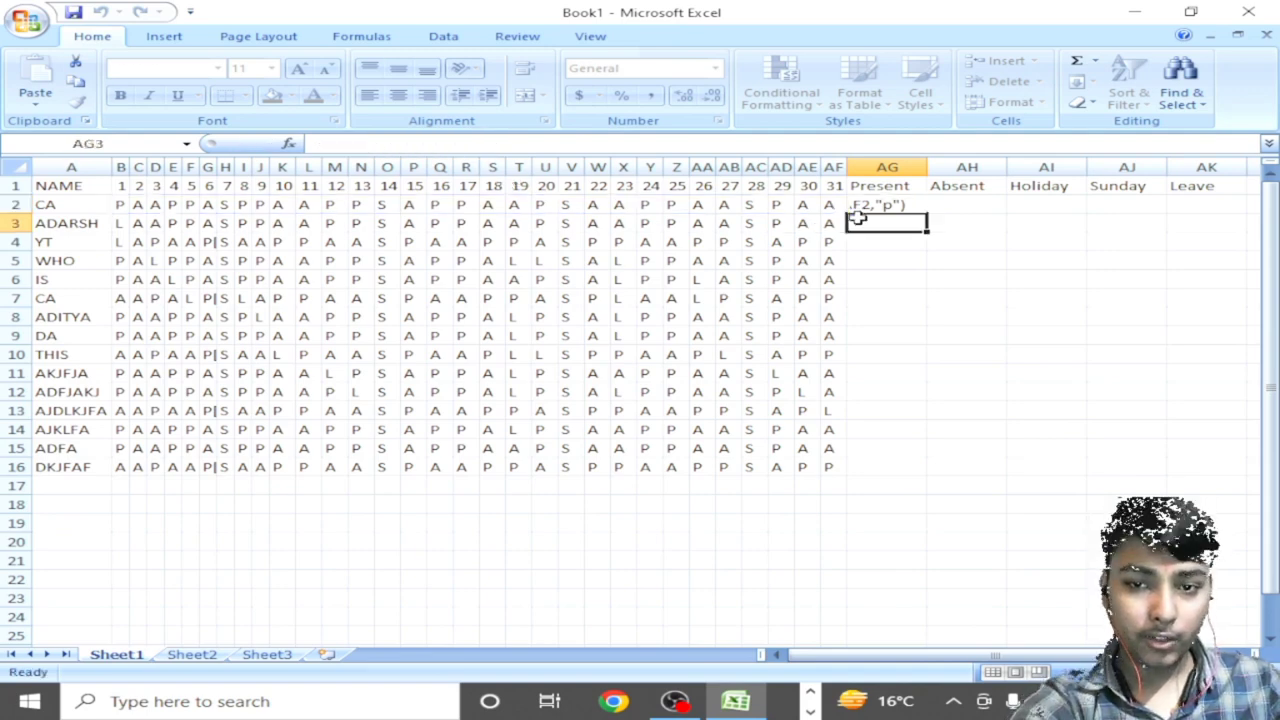
click(906, 192)
click(903, 208)
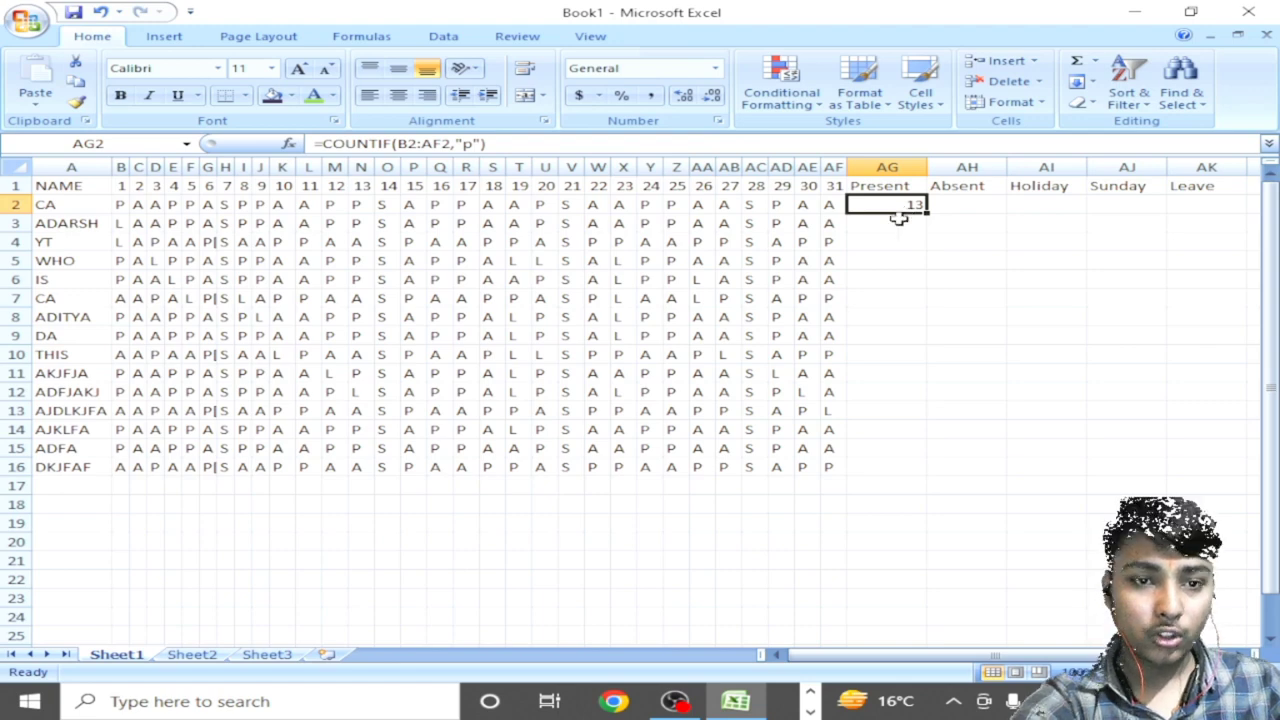
click(899, 219)
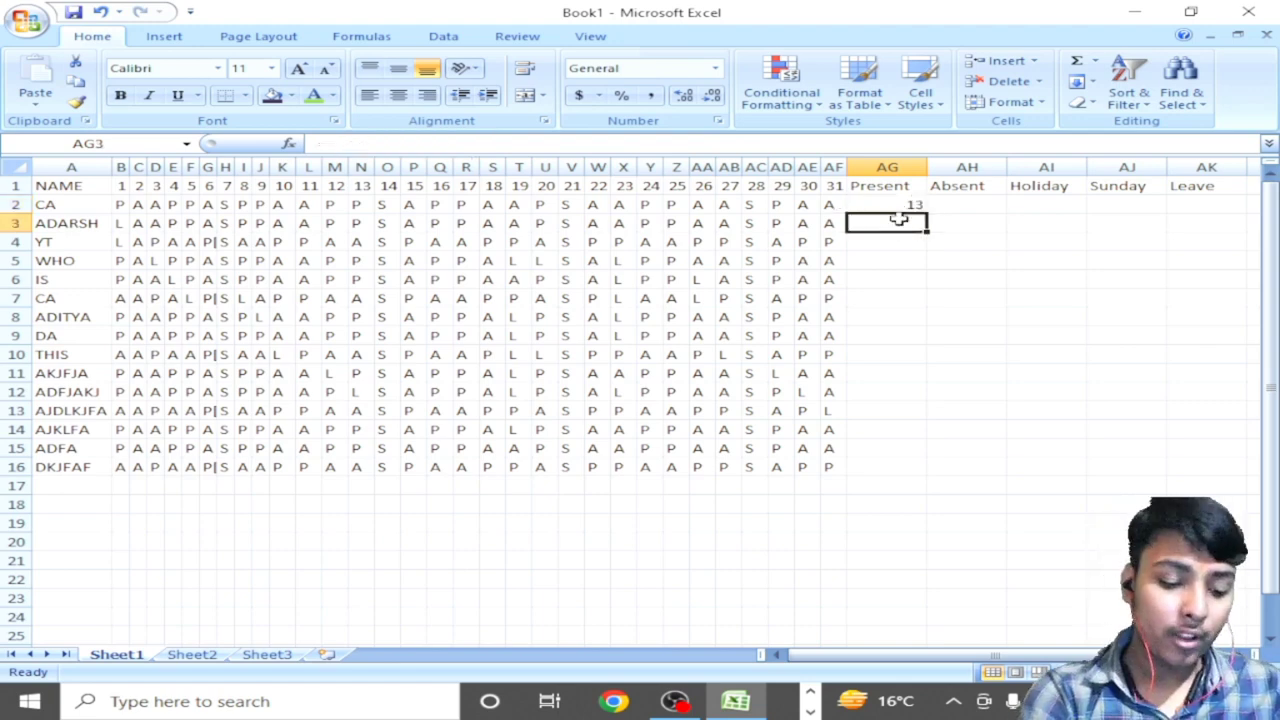
Step: Enter =COUNTIF(B3:AF3,"p") in AG3, giving ADARSH 12 present days
text(=)
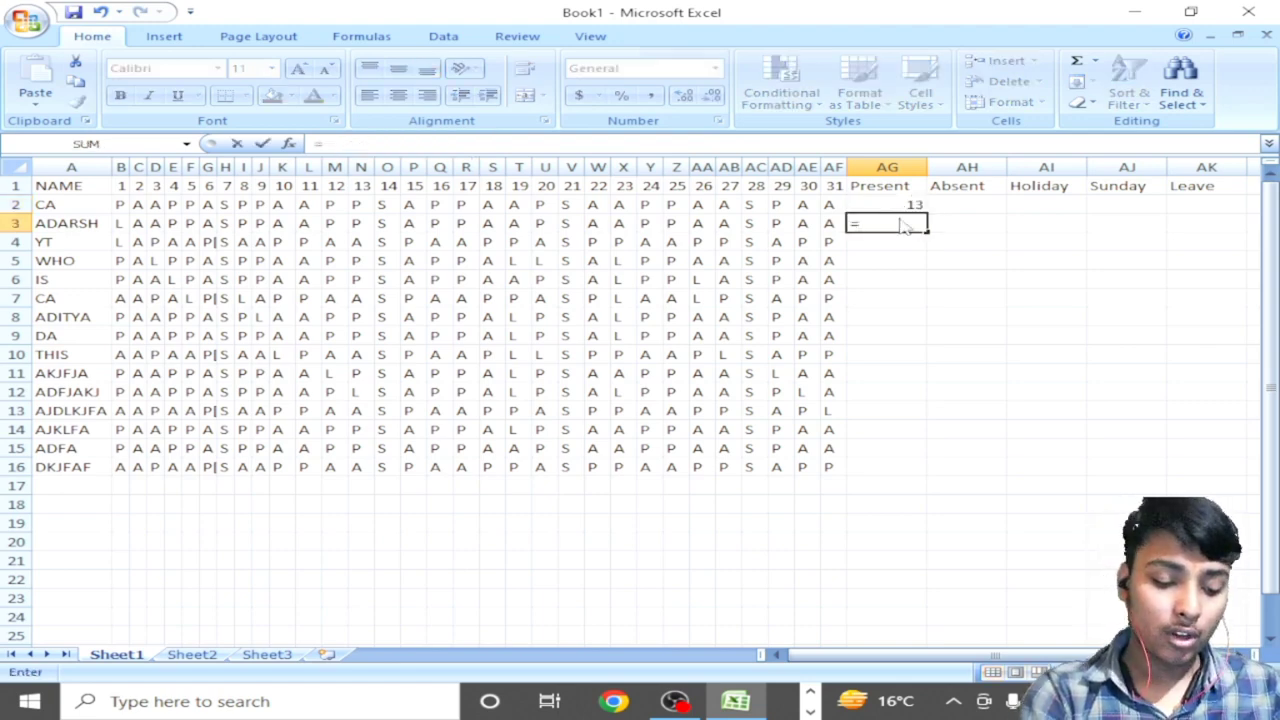
text(coun)
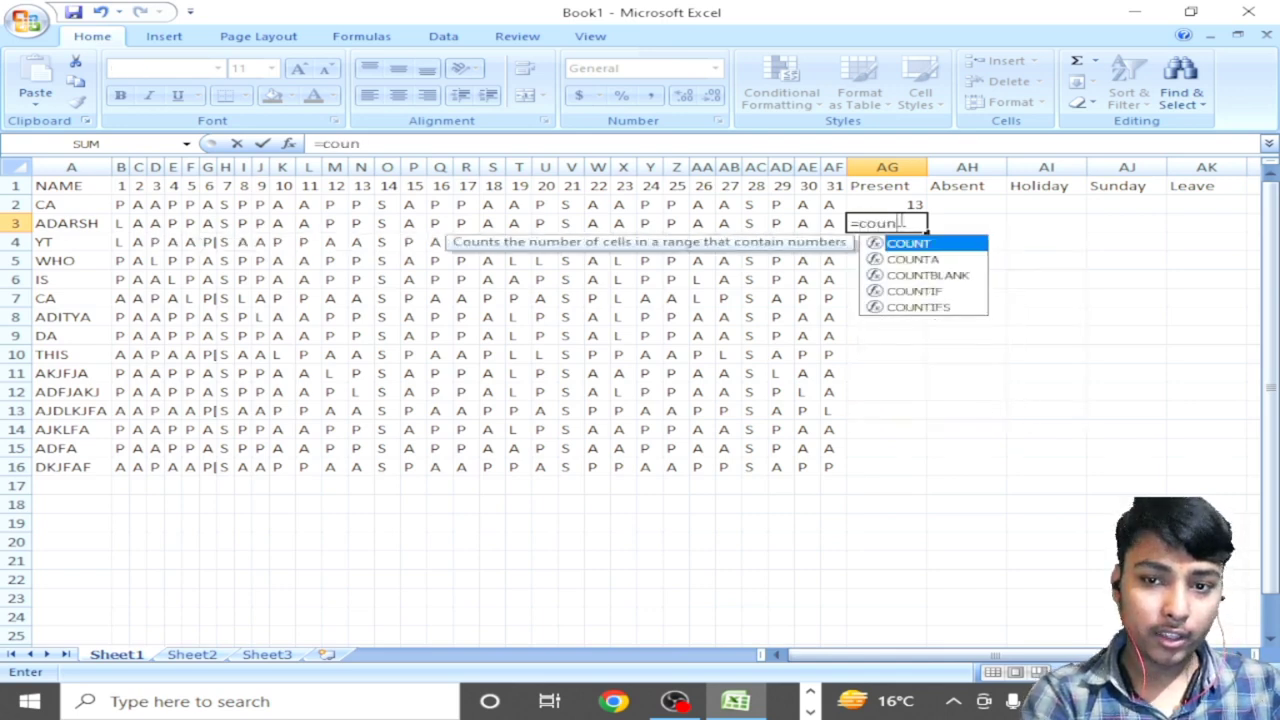
text(tif)
key(Tab)
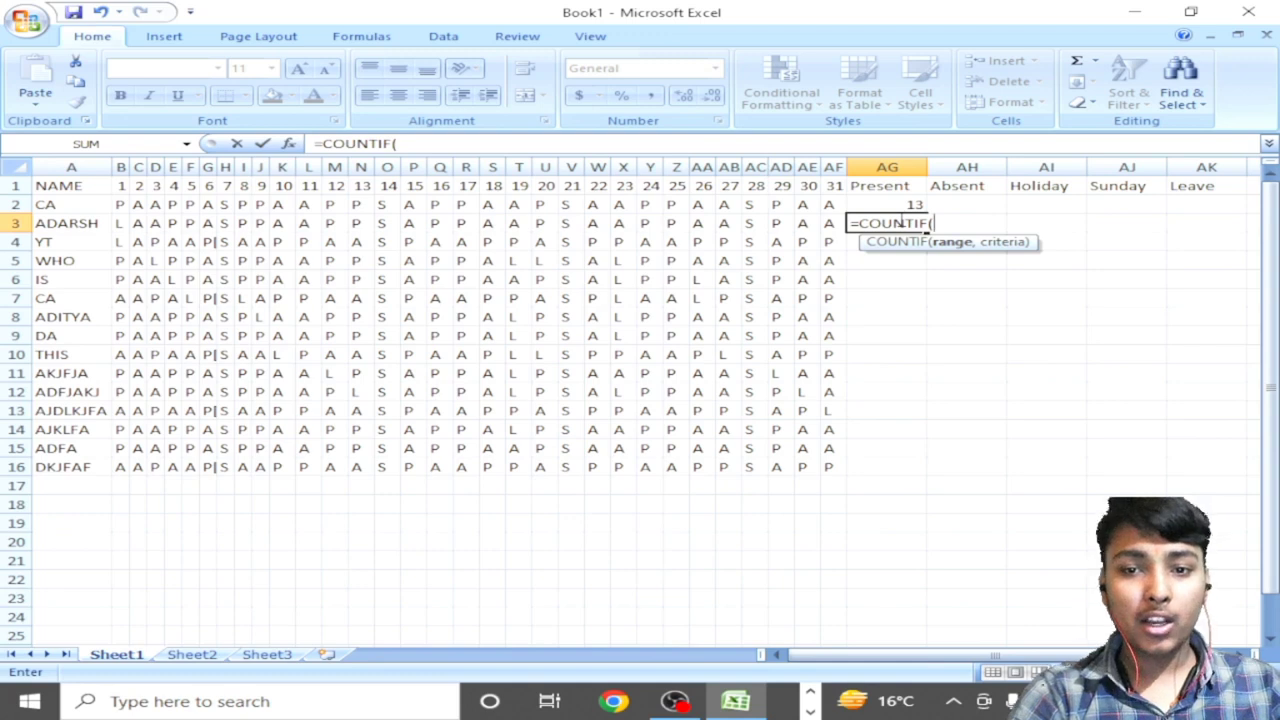
key(Left)
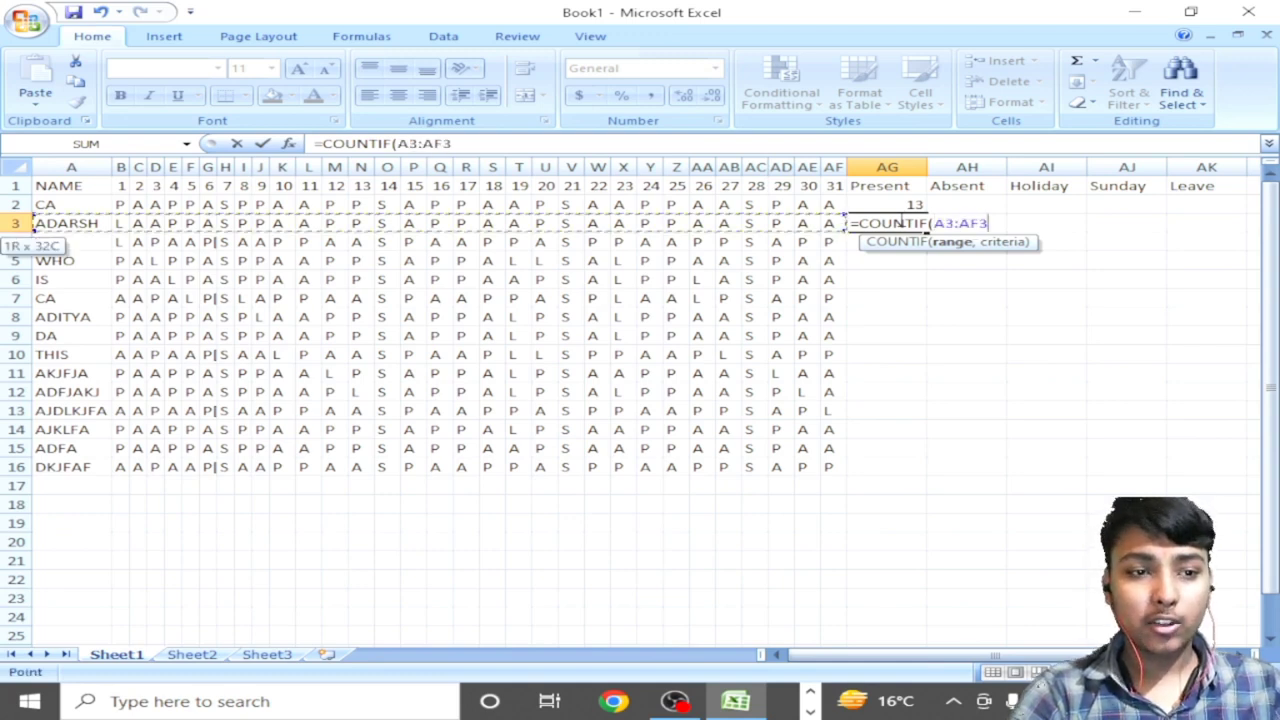
key(ctrl+shift+Left)
key(shift+Right)
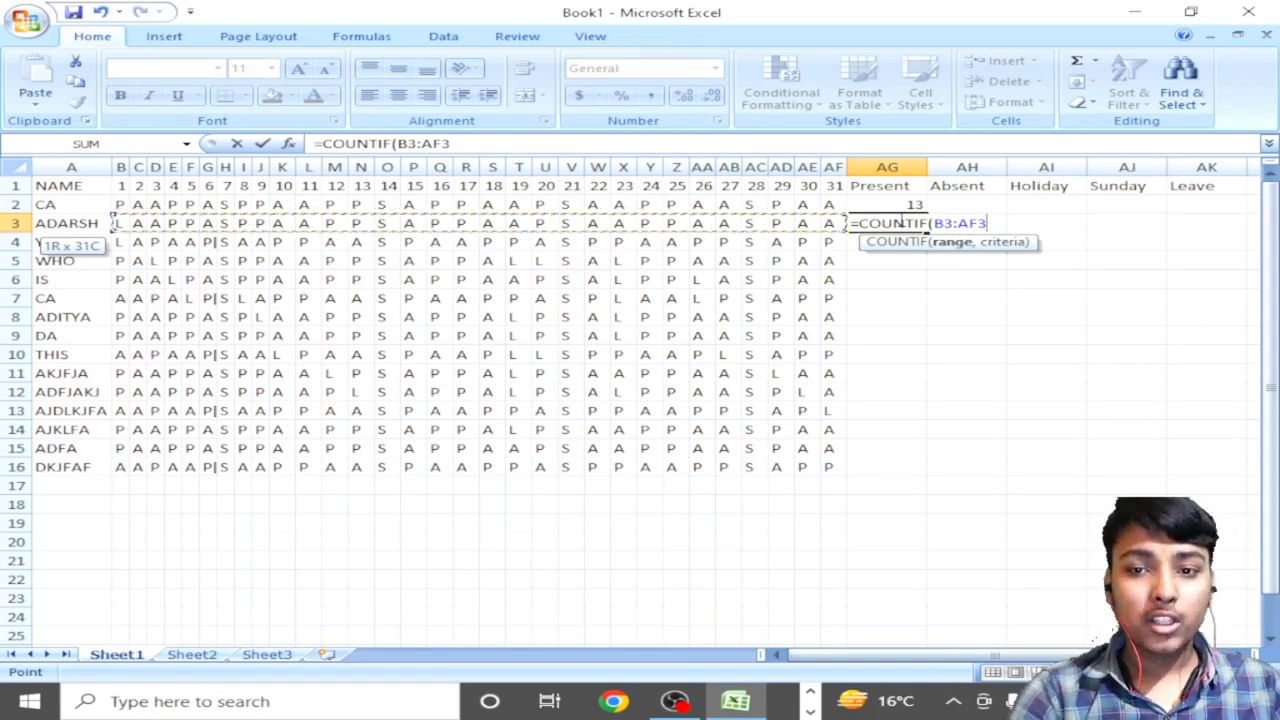
text(,)
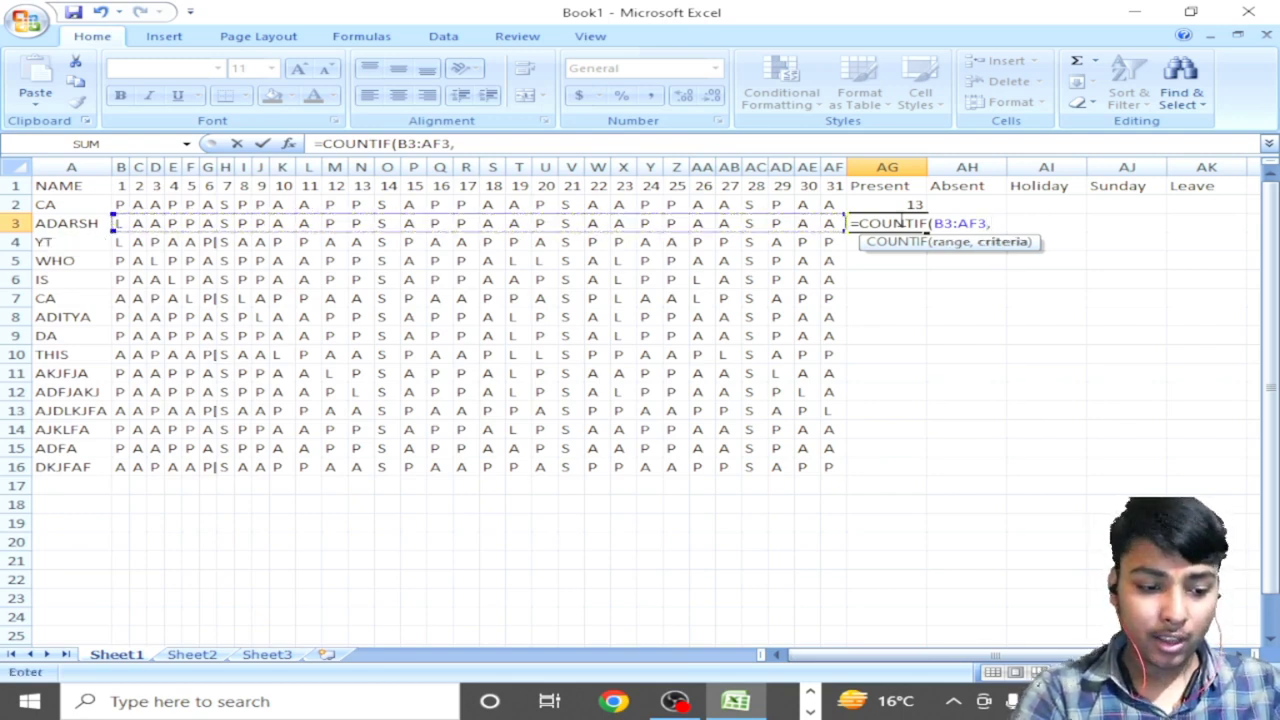
text(")
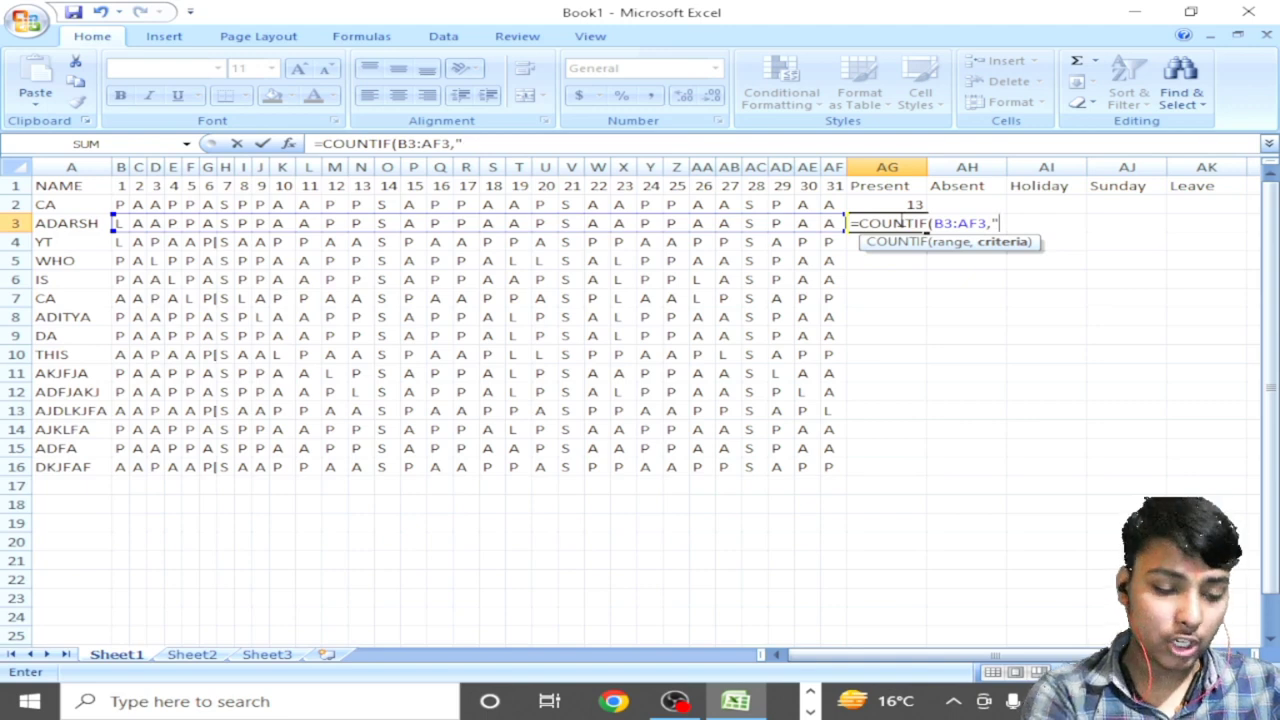
text(p")
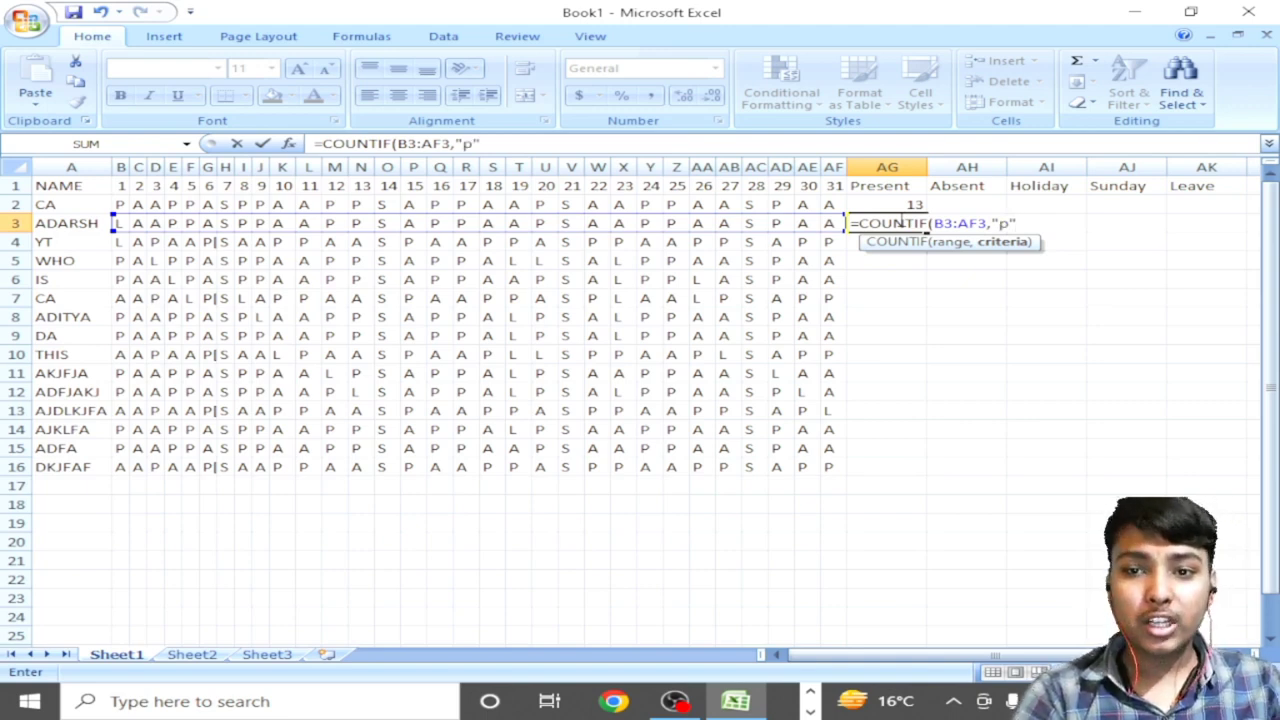
text())
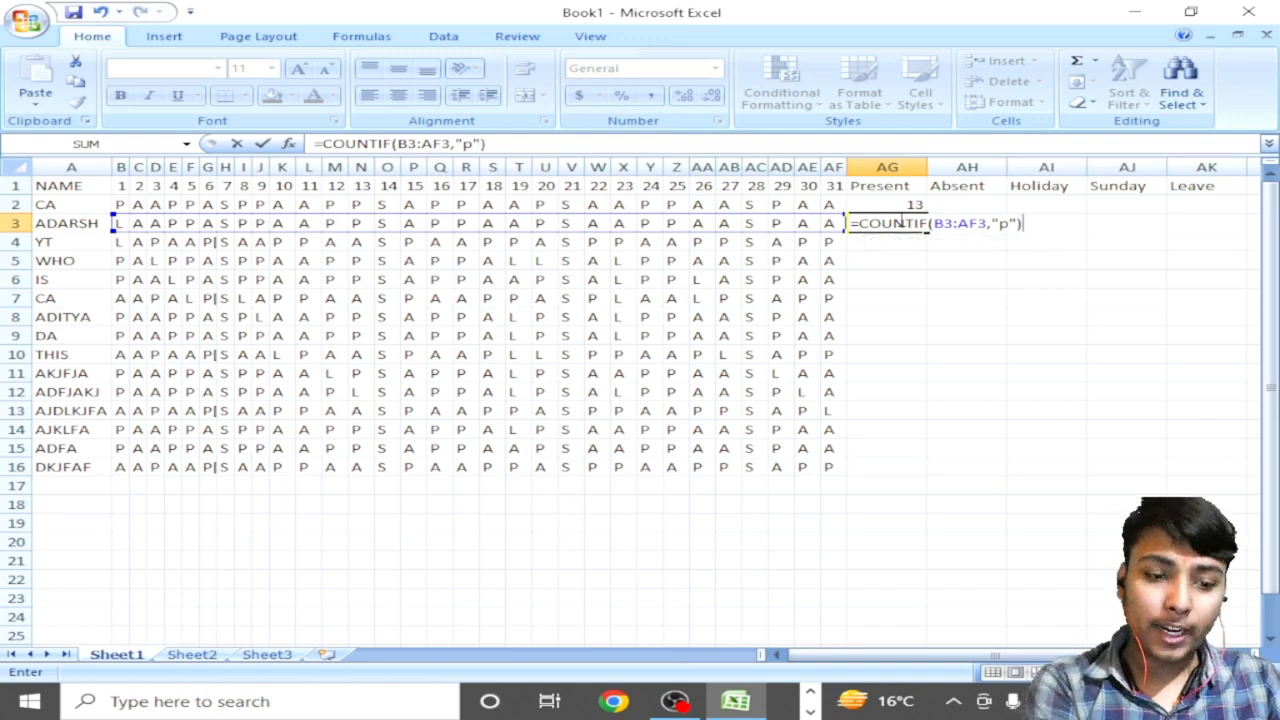
key(Return)
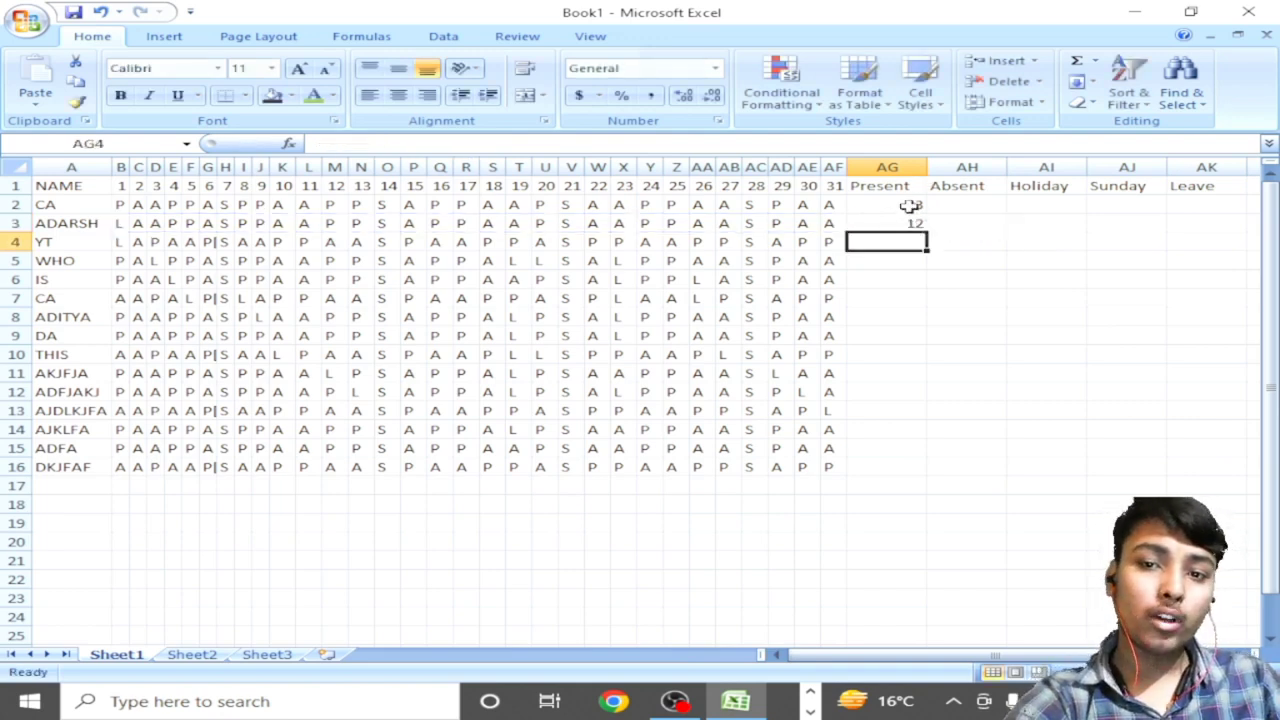
Step: Try filling the Present formulas down to row 16, undo it, and select AG4
drag(908, 205, 930, 232)
double_click(930, 232)
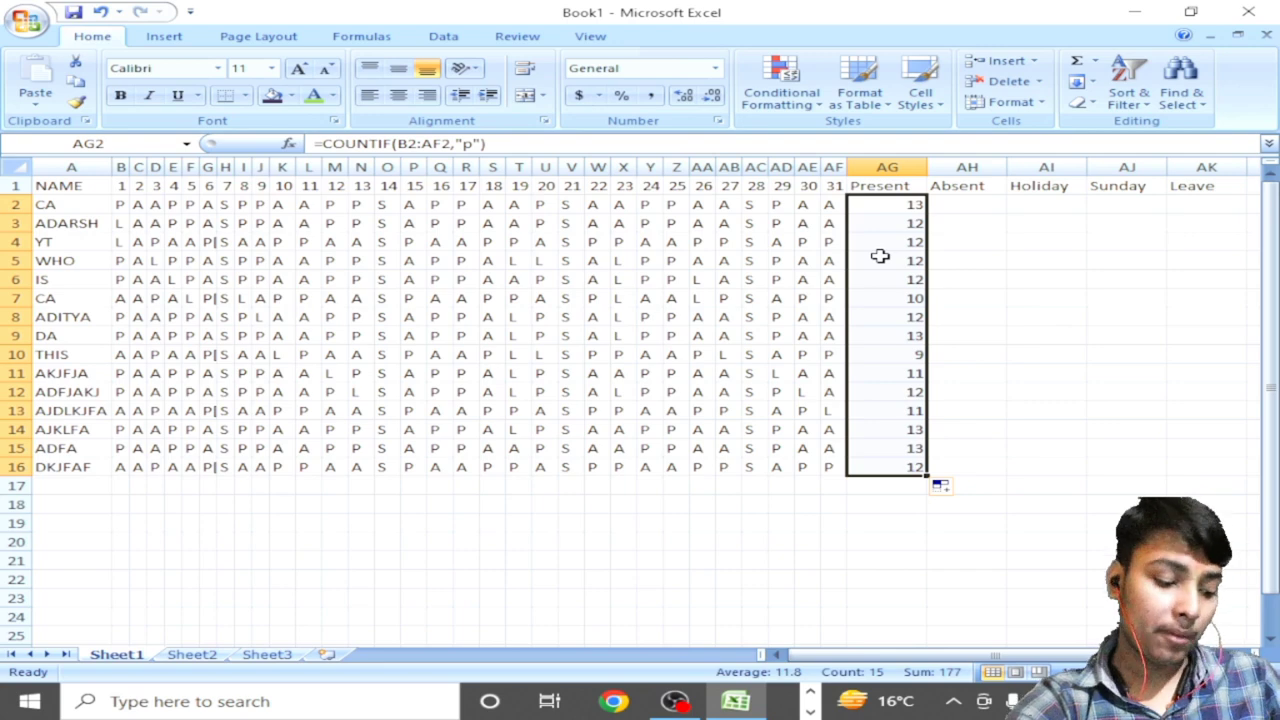
key(ctrl+z)
click(897, 241)
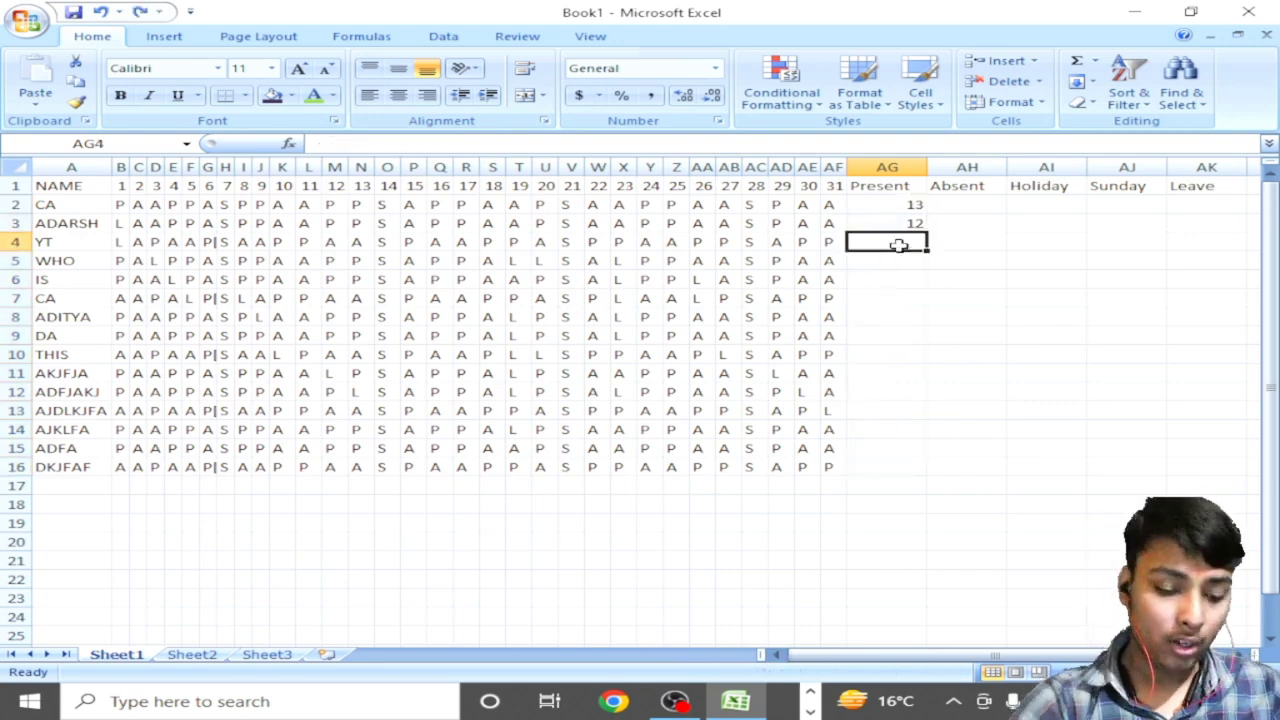
Step: Enter =COUNTIF(B4:AG4,"p") in AG4, close the circular-reference help, and reselect AG4
text(=coun)
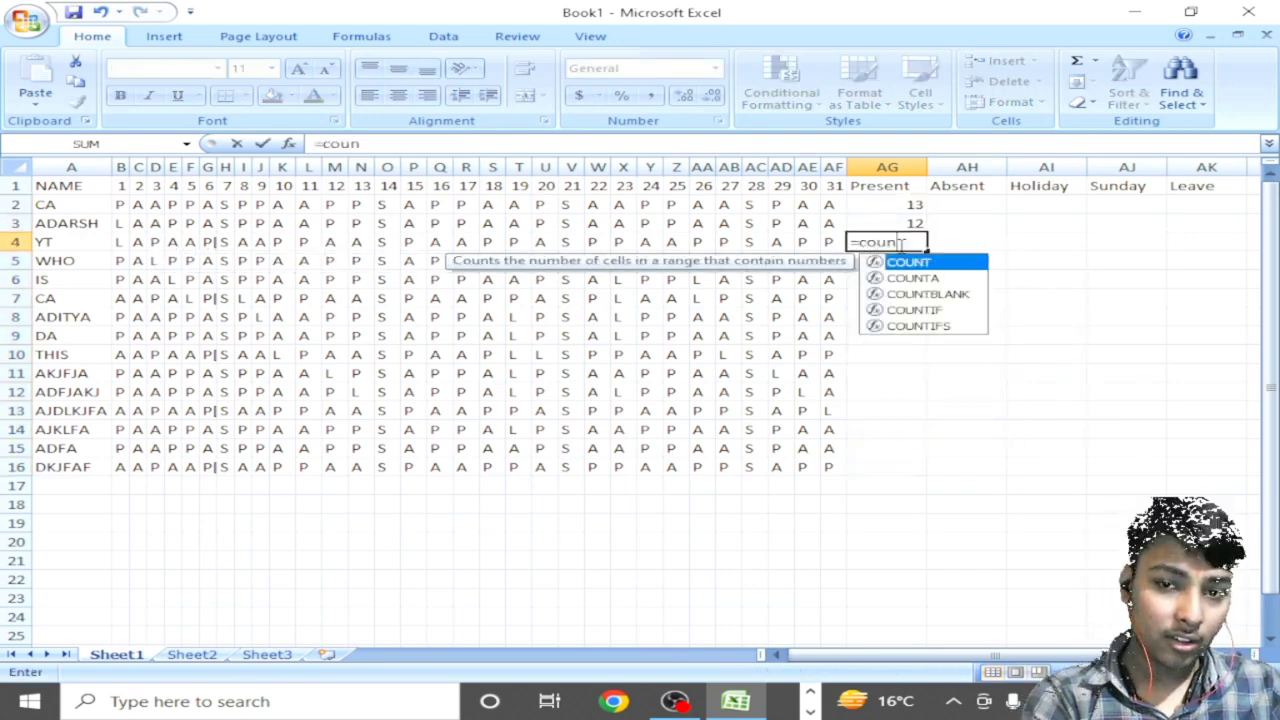
text(tif)
key(Tab)
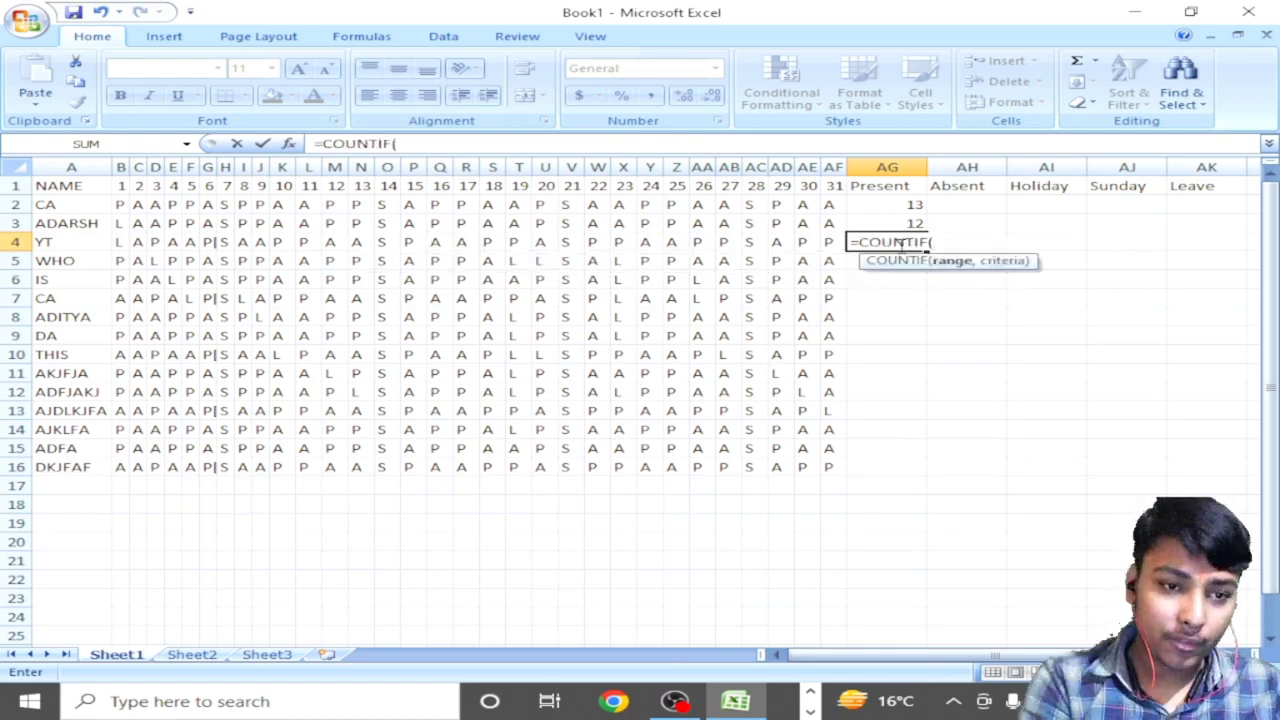
key(ctrl+shift+Left)
key(ctrl+shift+Left)
key(ctrl+shift+Right)
key(shift+Left)
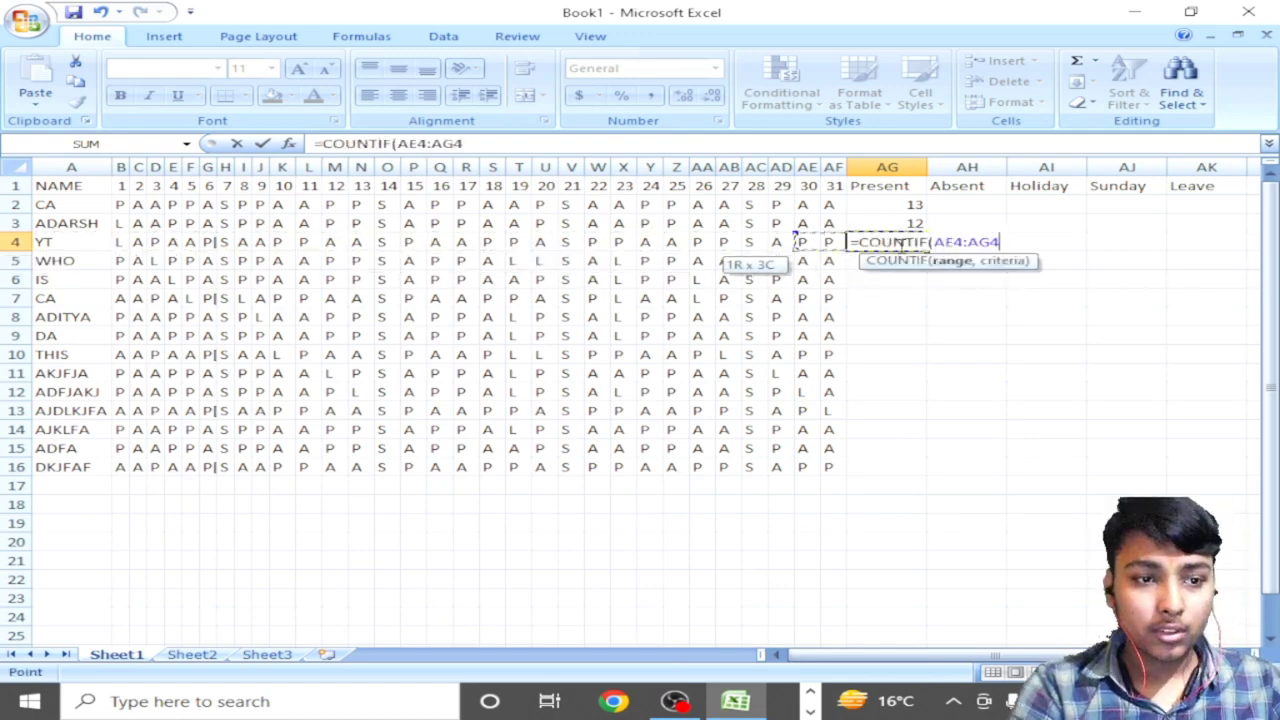
key(ctrl+shift+Left)
key(shift+Right)
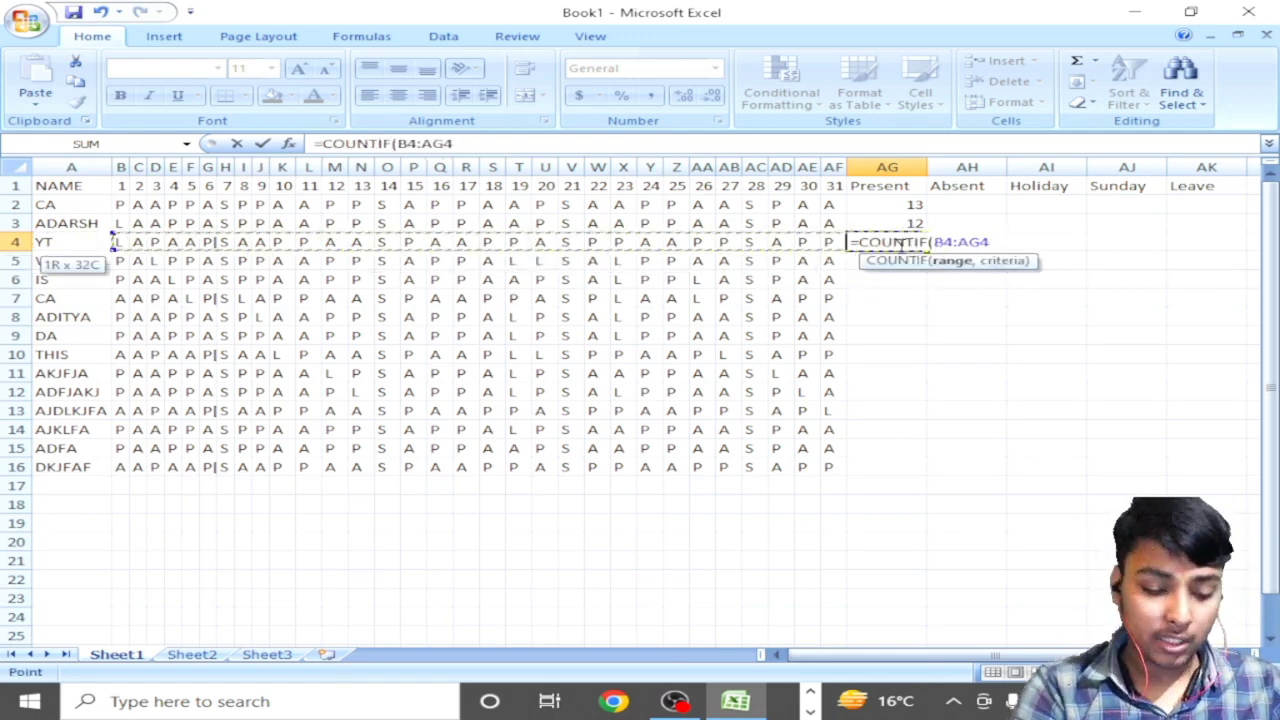
text(,)
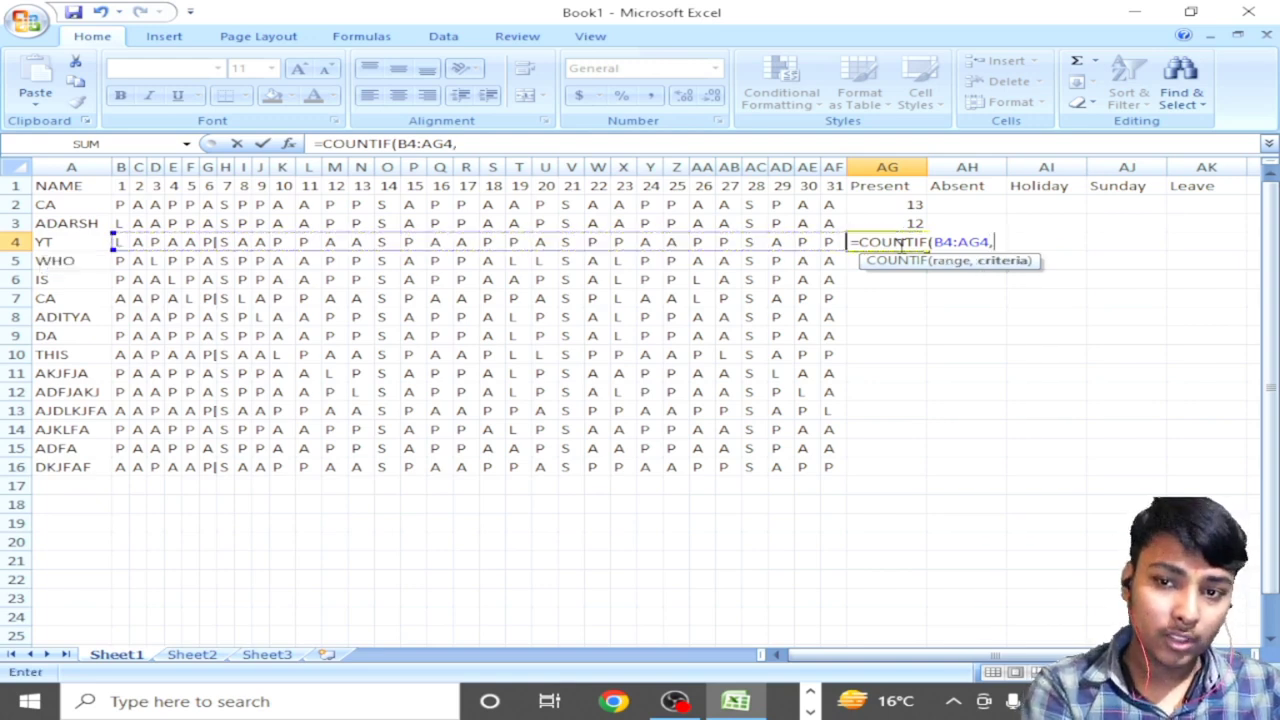
text(")
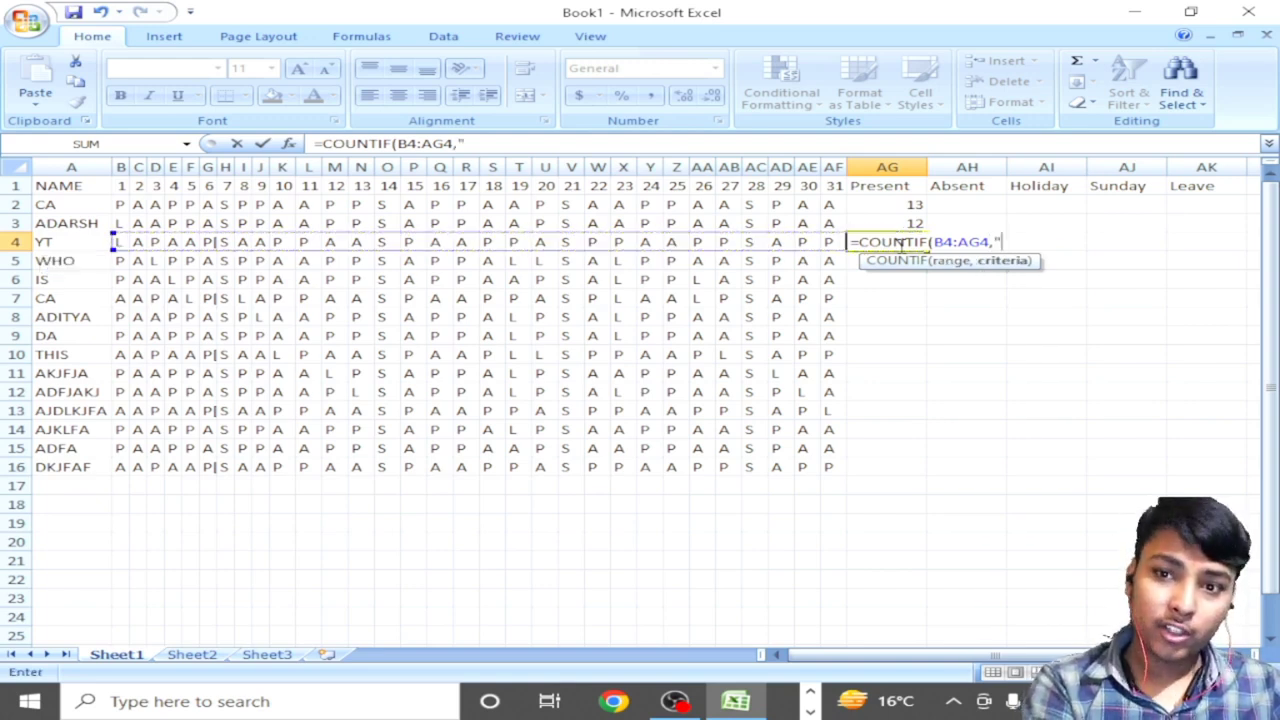
text(p")
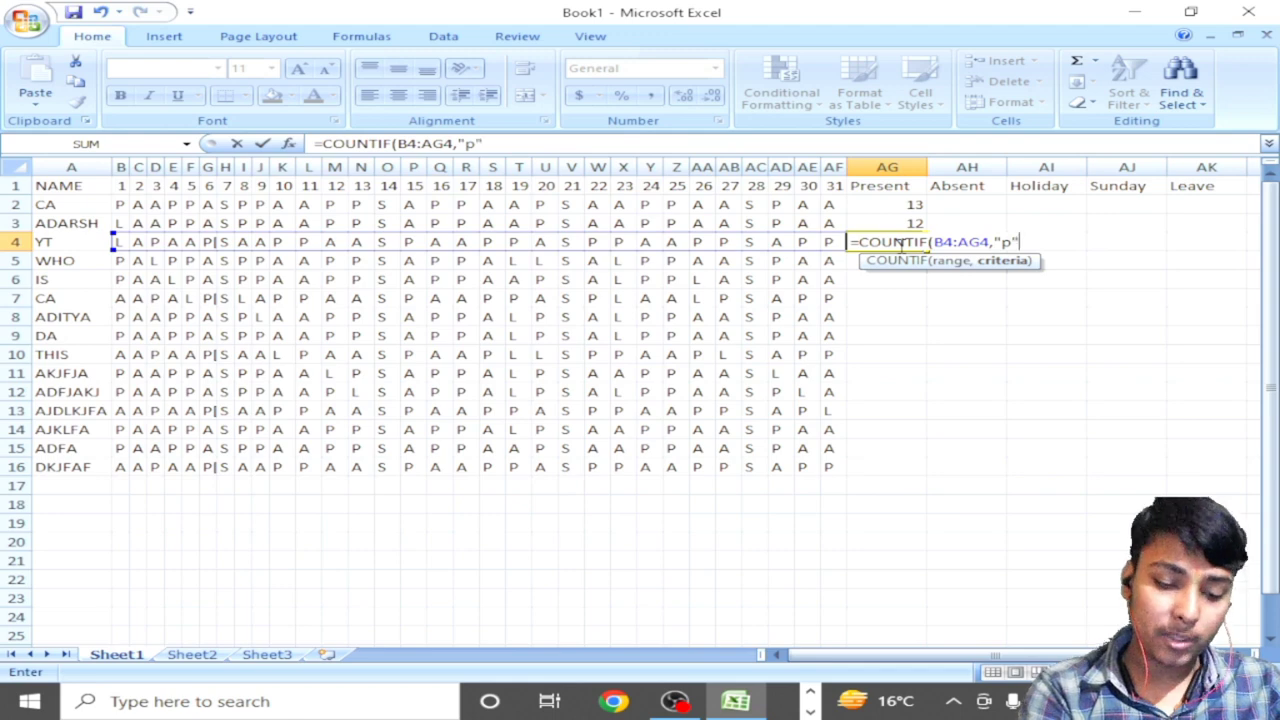
text())
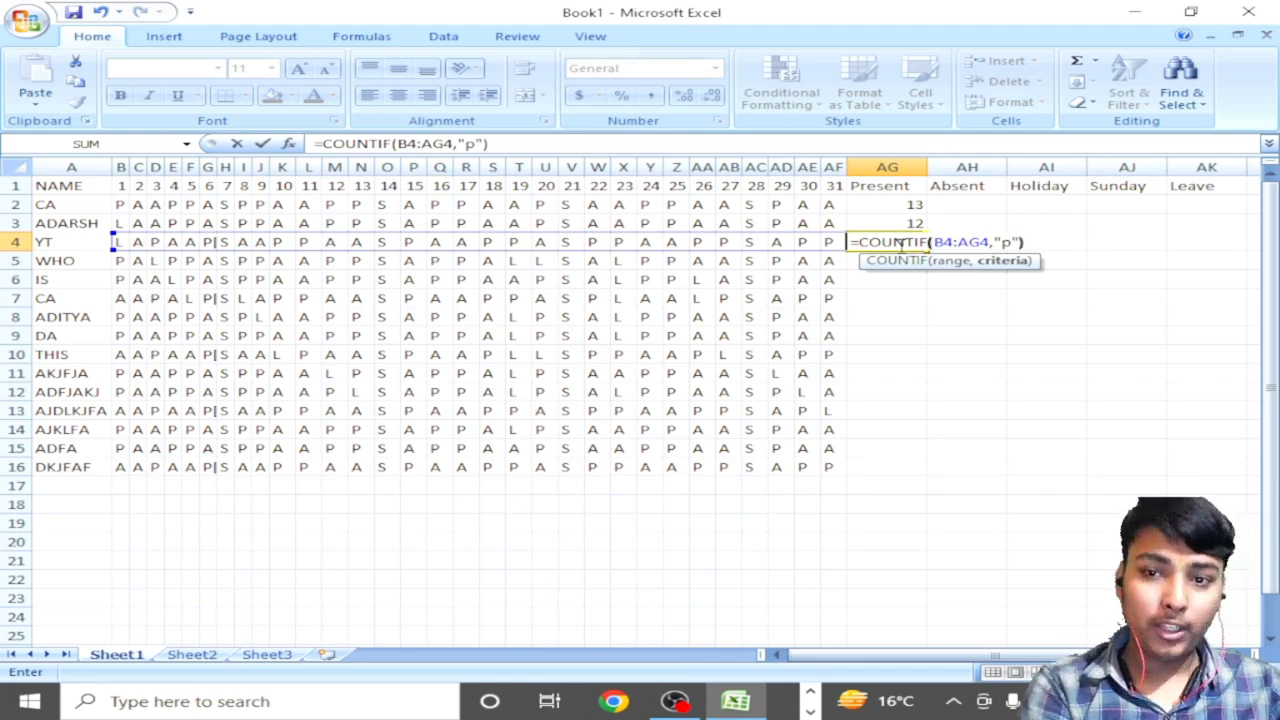
key(Return)
key(Return)
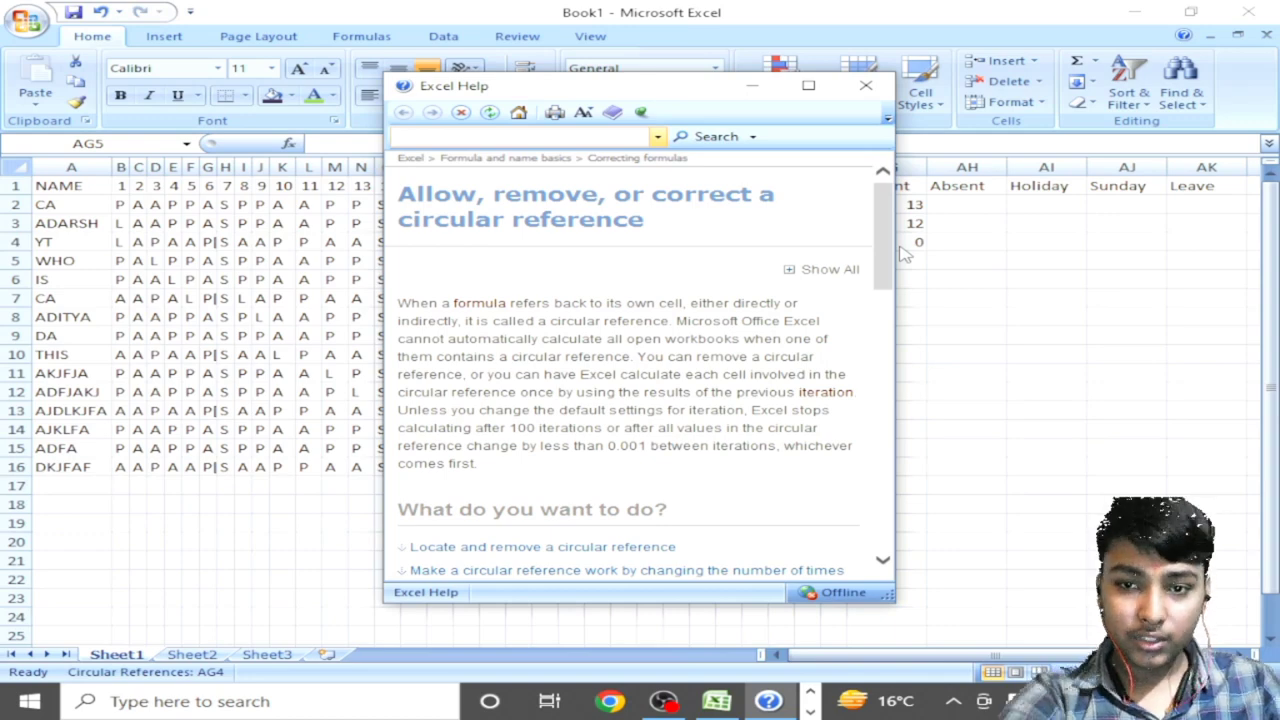
click(846, 89)
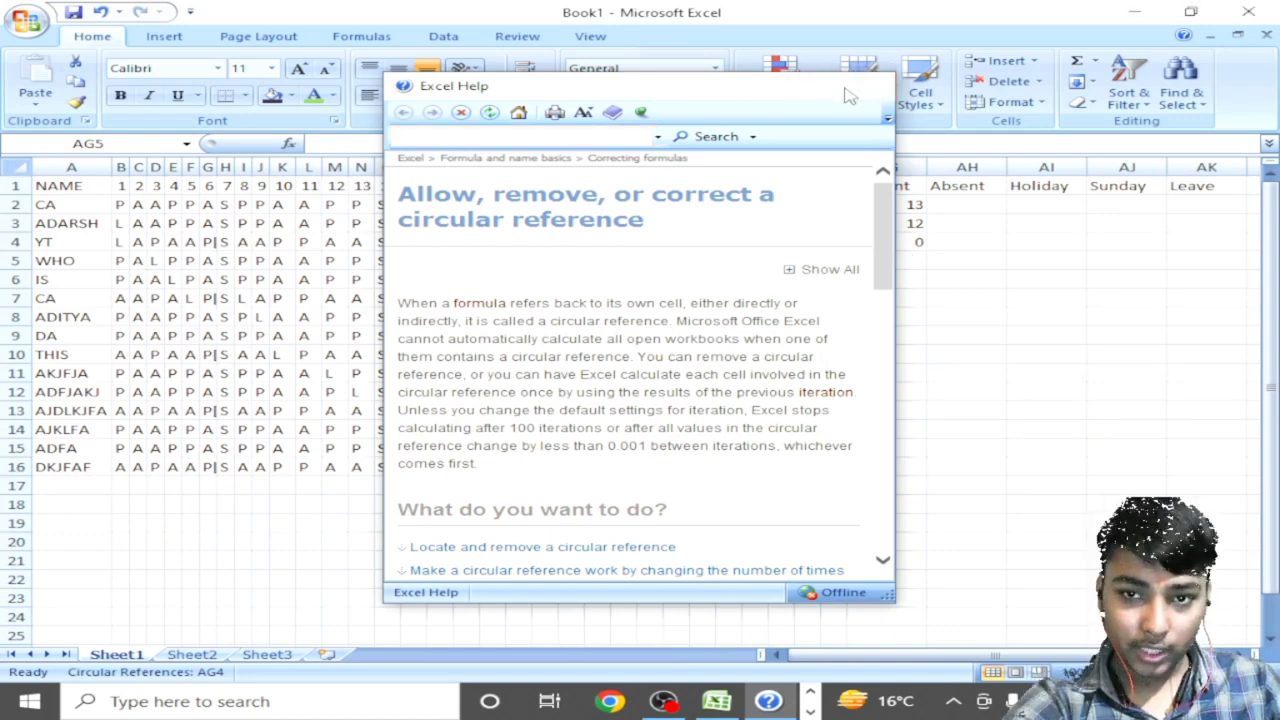
click(913, 238)
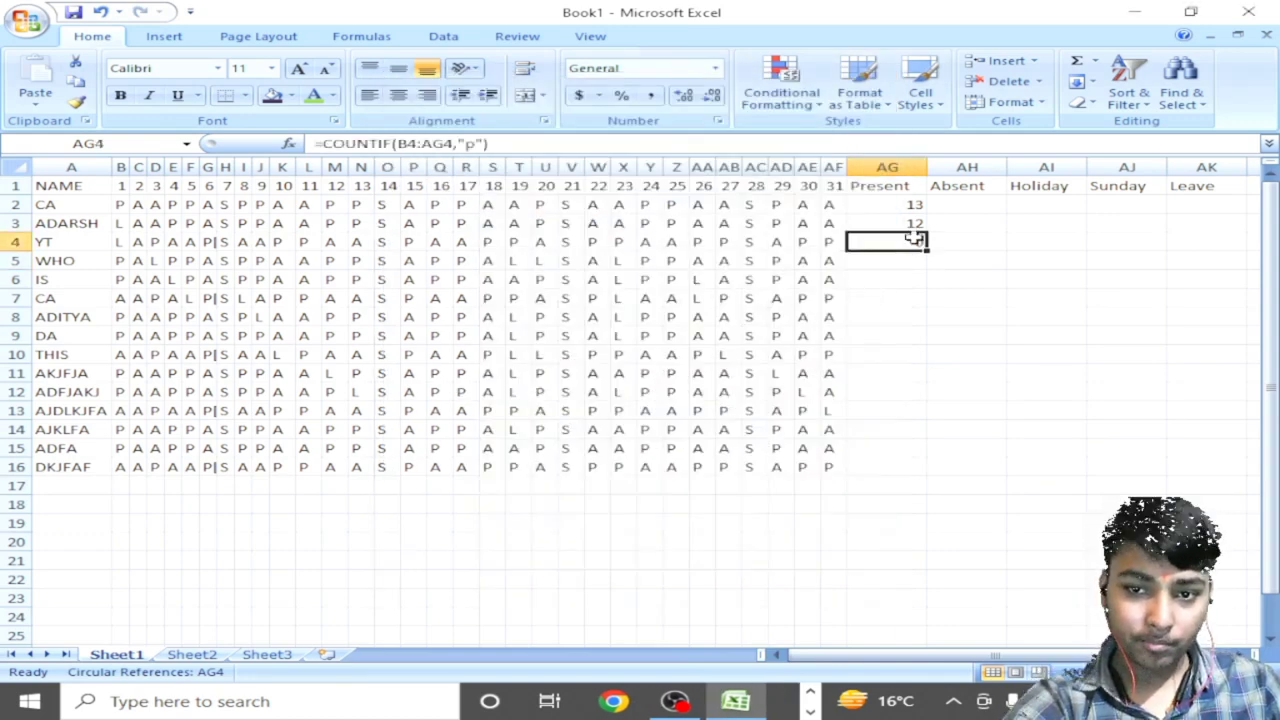
Step: Re-enter AG4 as =COUNTIF(B4:AF4,"p"), giving YT 12 present days
text(=countif)
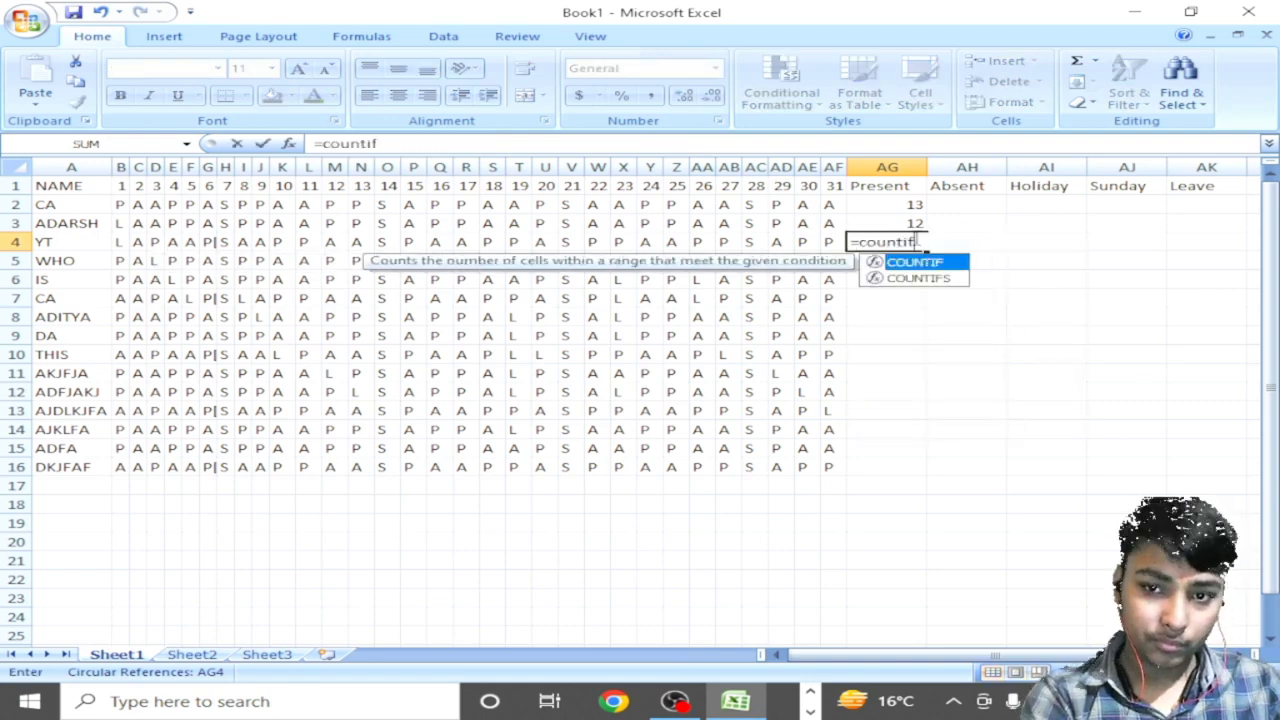
key(Tab)
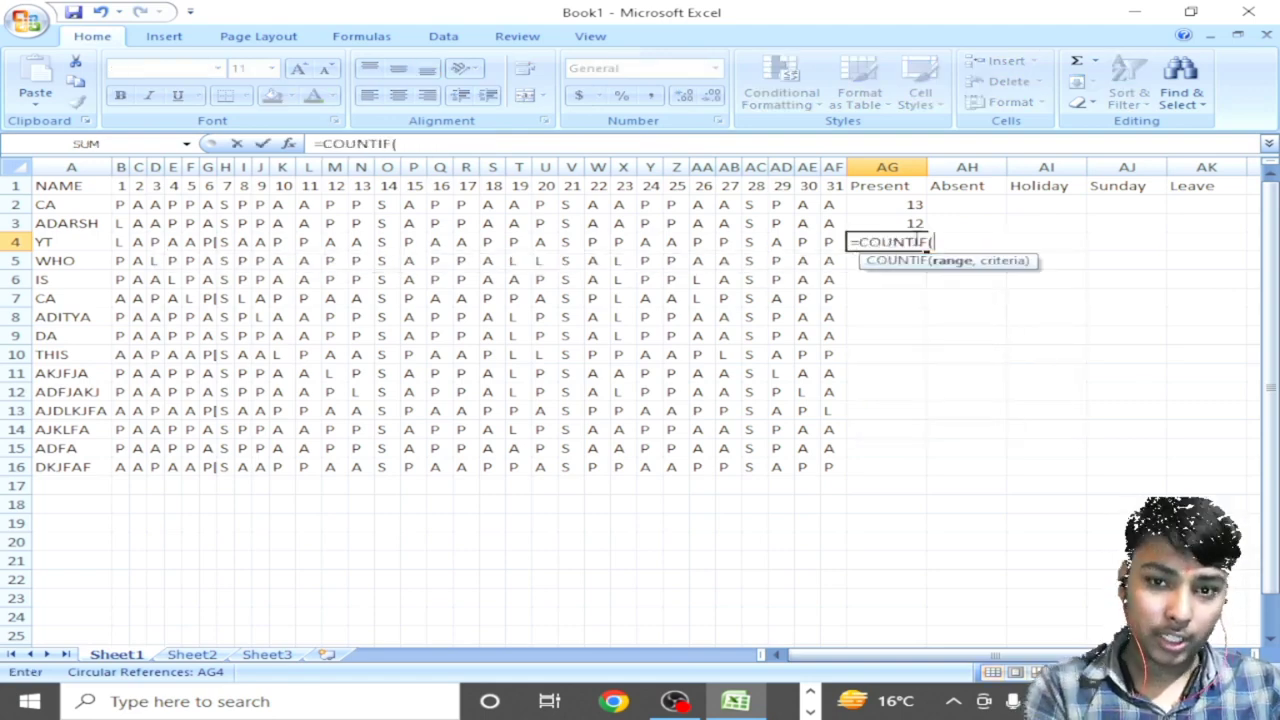
key(Left)
key(ctrl+shift+Left)
drag(36, 241, 114, 243)
text(,)
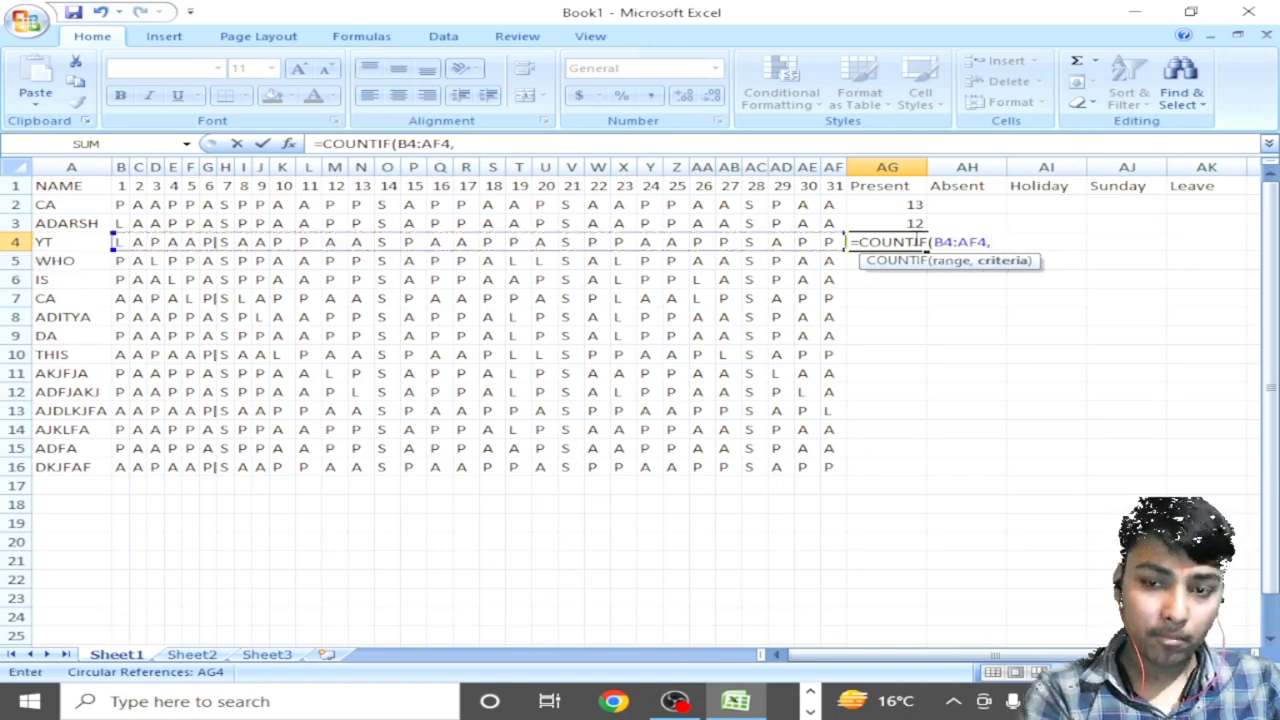
text("p)
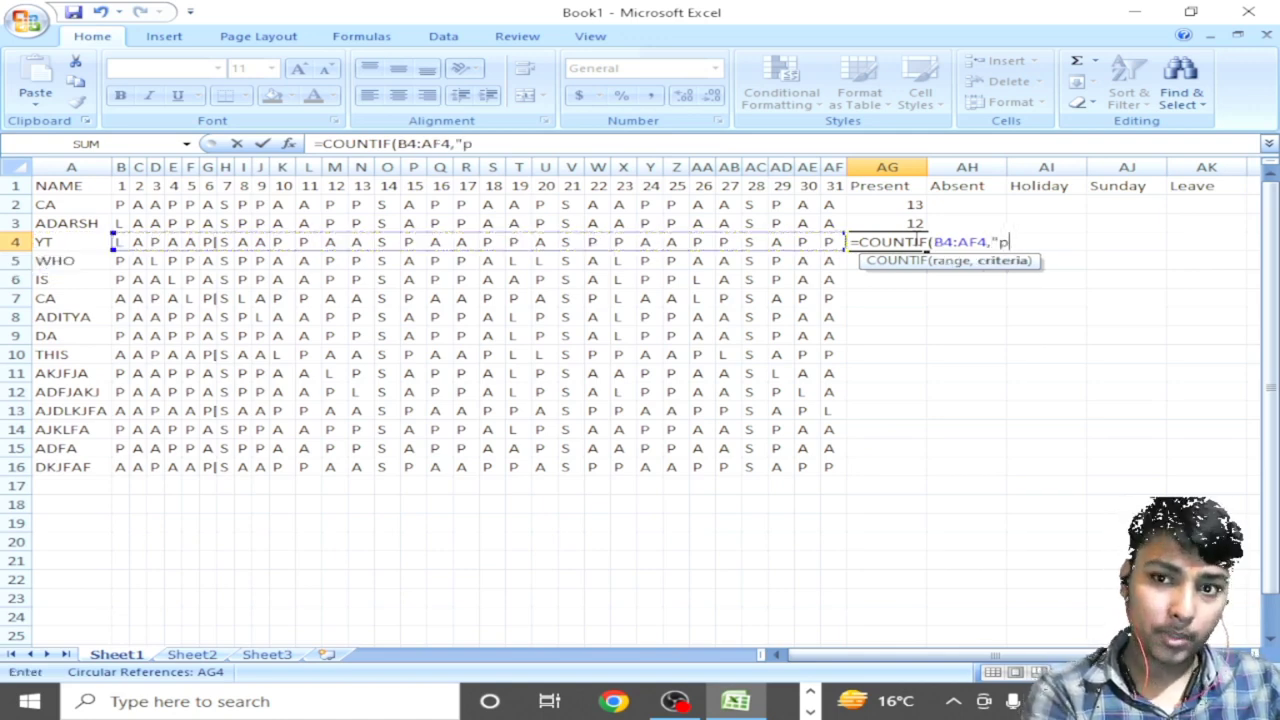
text(")
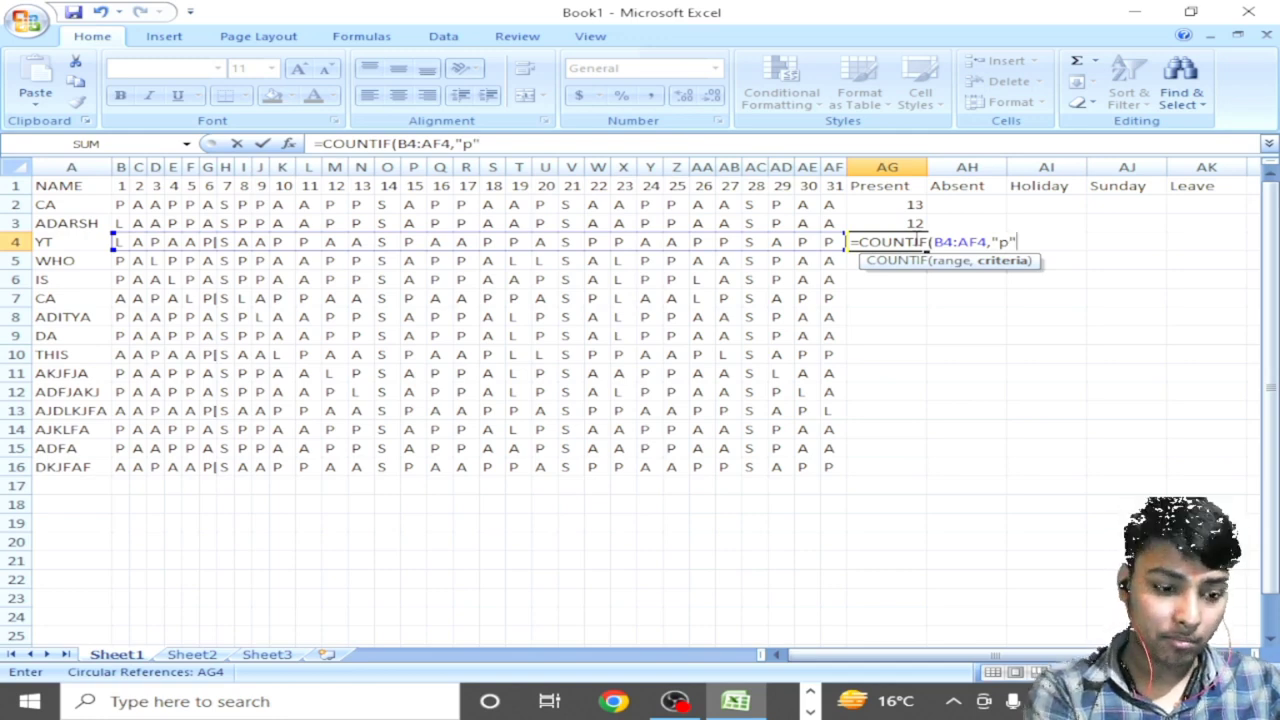
text())
key(Return)
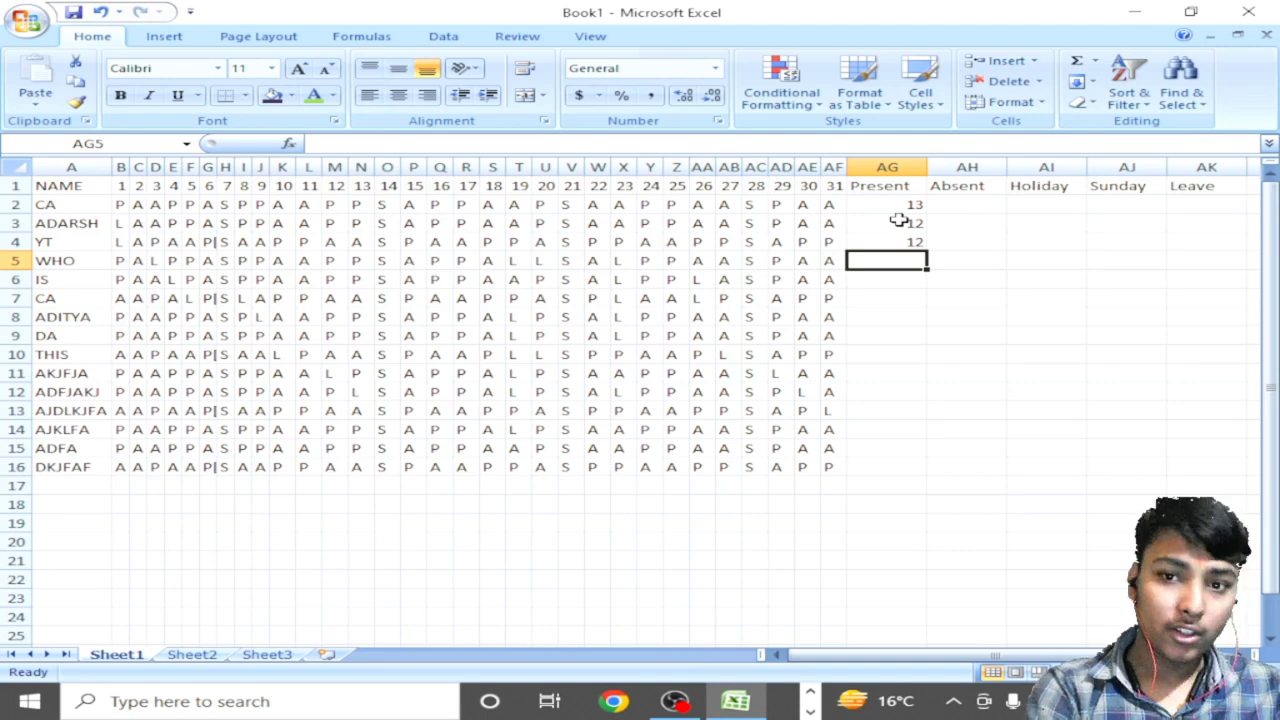
Step: Enter =COUNTIF(B5:AF5,"p") in AG5 for WHO and return to the cell
text(=cou)
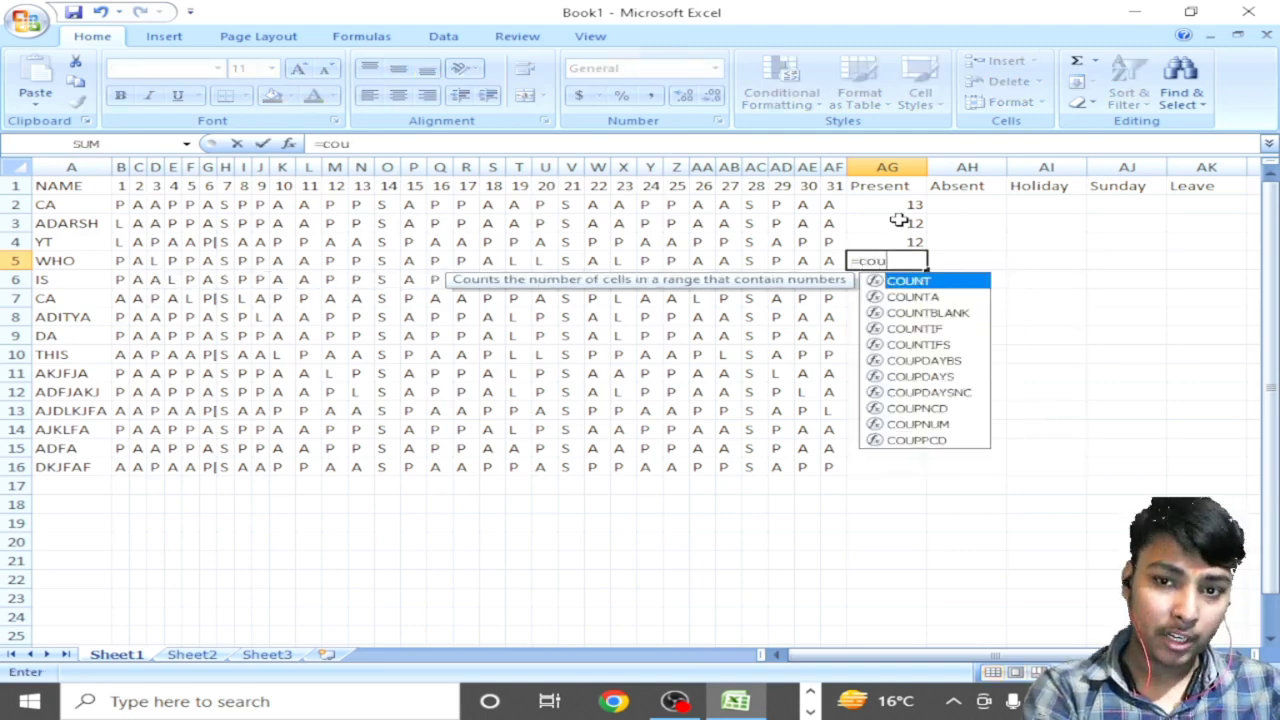
text(ntif)
key(Tab)
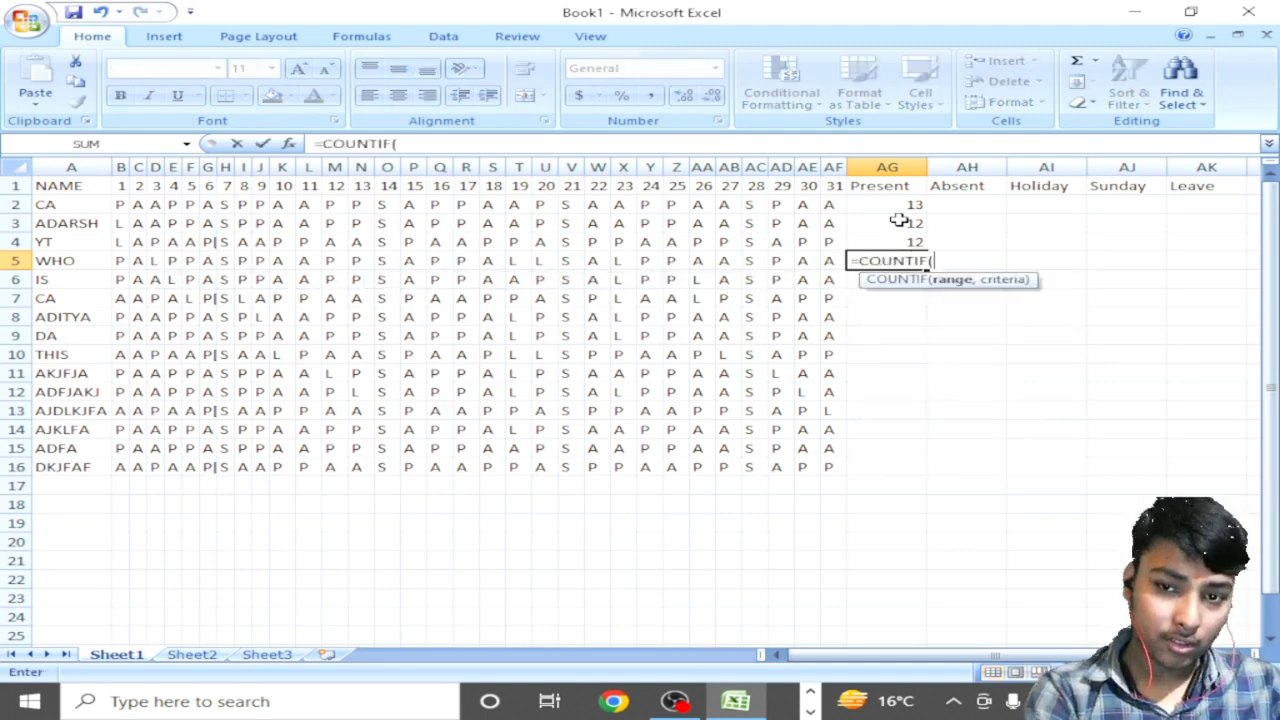
key(Left)
key(ctrl+shift+Left)
key(shift+Right)
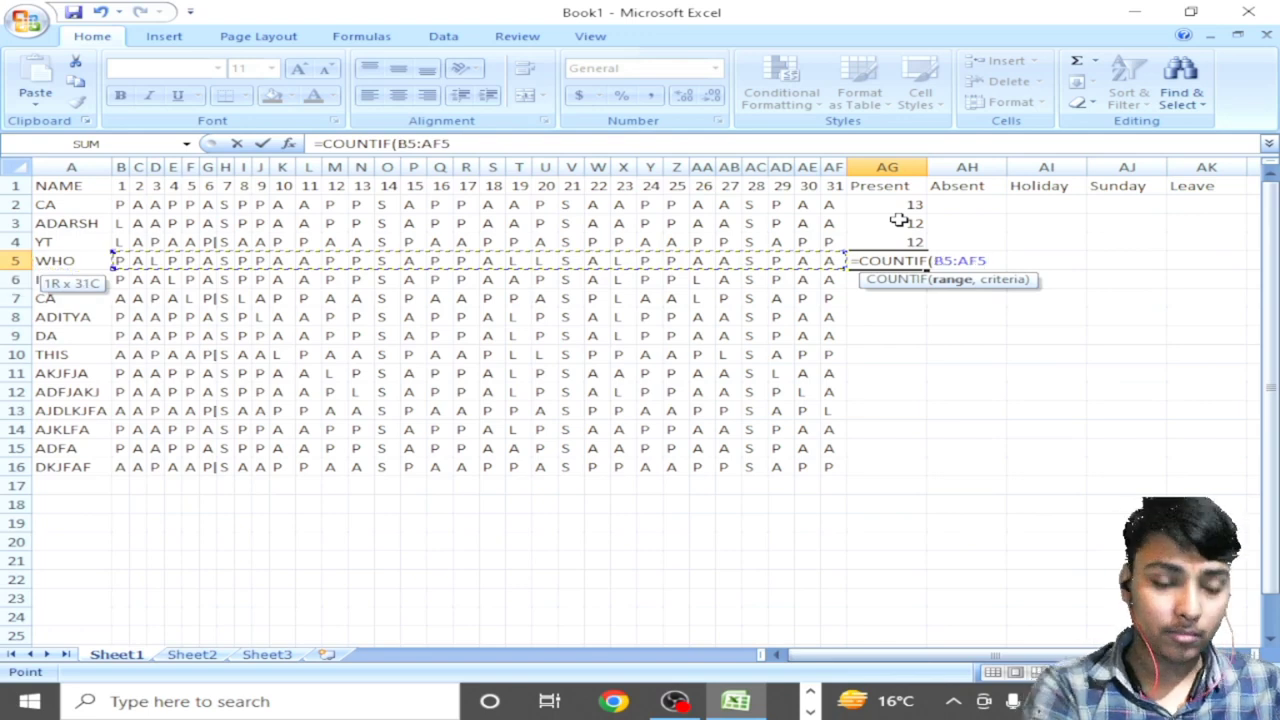
text(,")
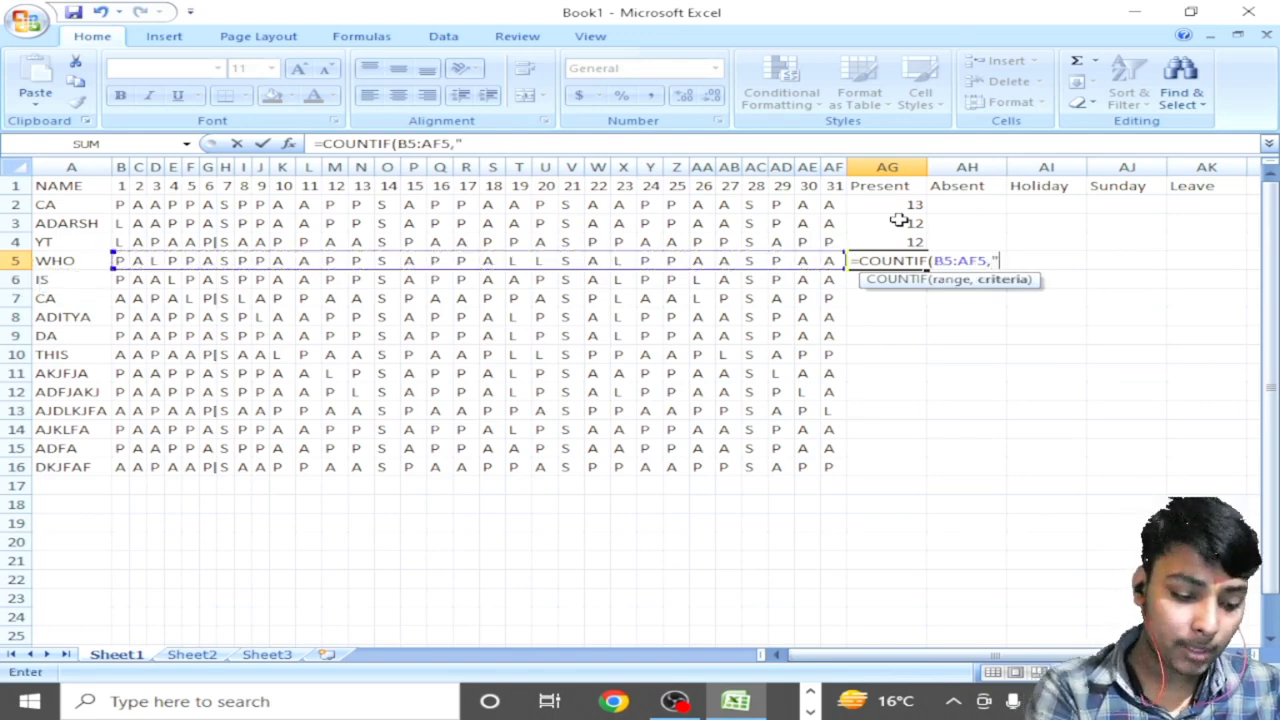
text(p"")
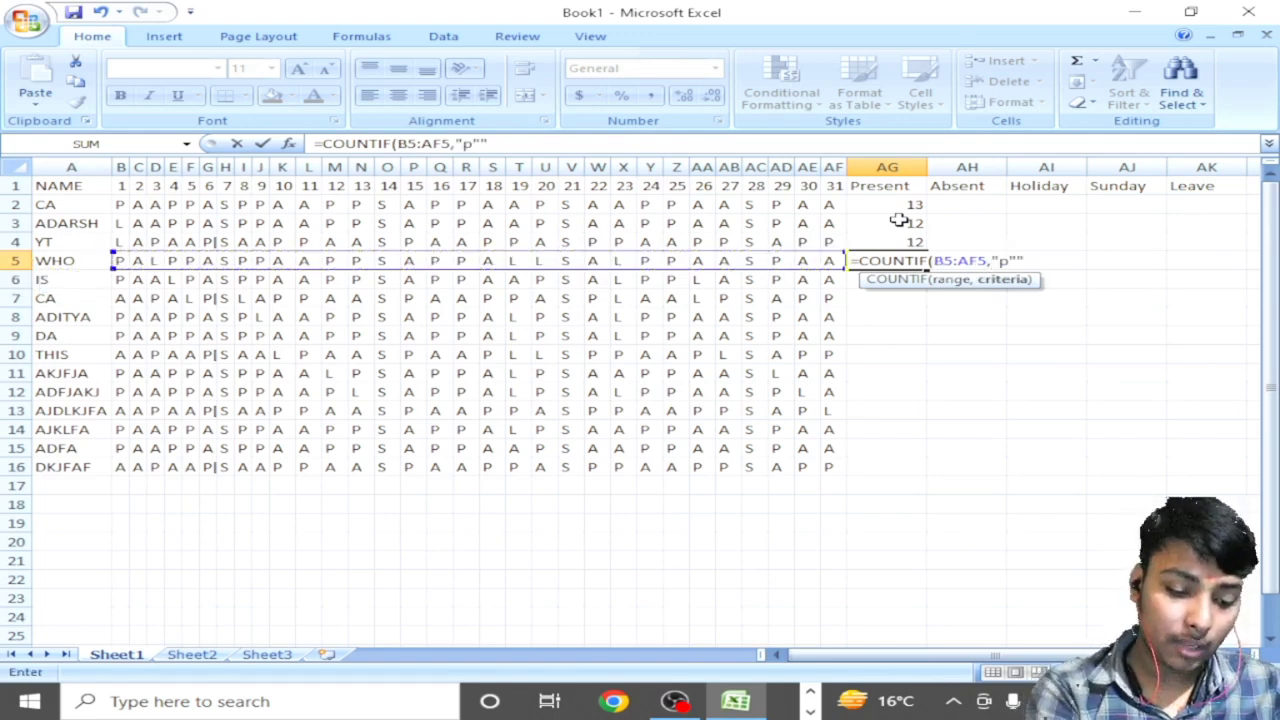
text())
key(Return)
key(Return)
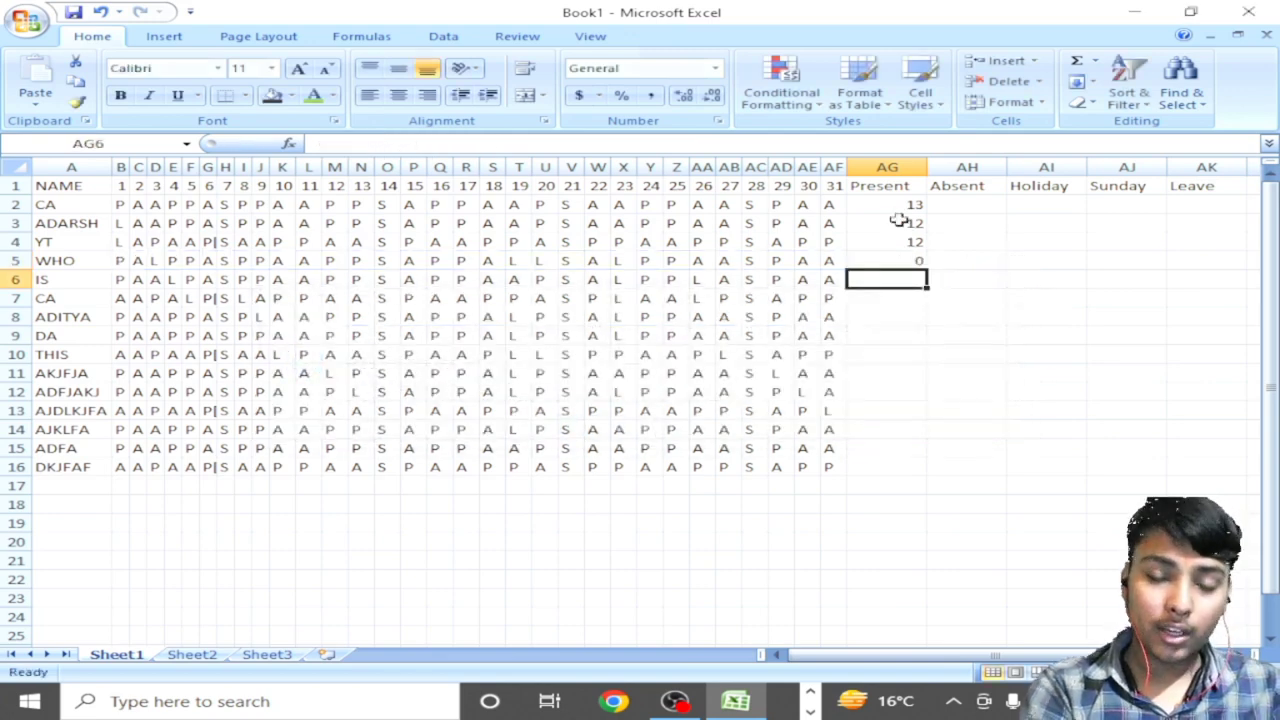
key(Up)
Step: Rewrite AG5 as =COUNTIF(B5:AG5,"p"), which triggers a circular reference warning
text(=coun)
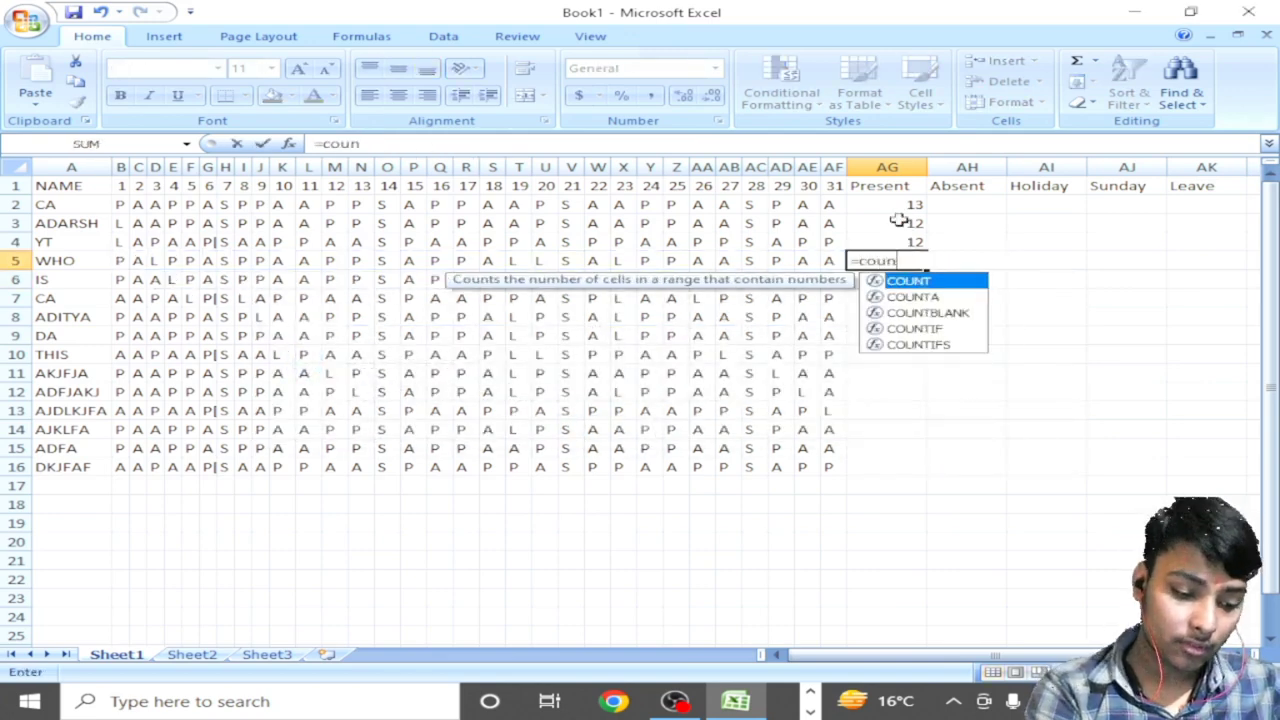
text(tif)
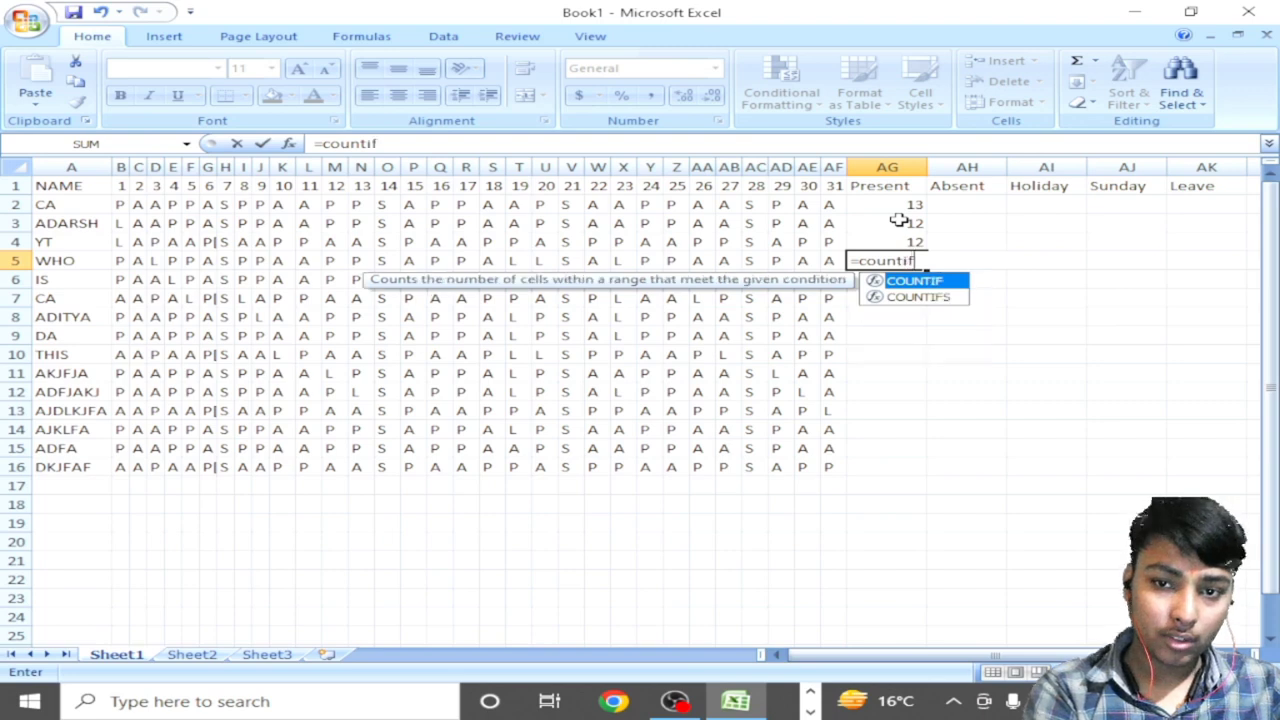
key(Tab)
key(shift+ctrl+Left)
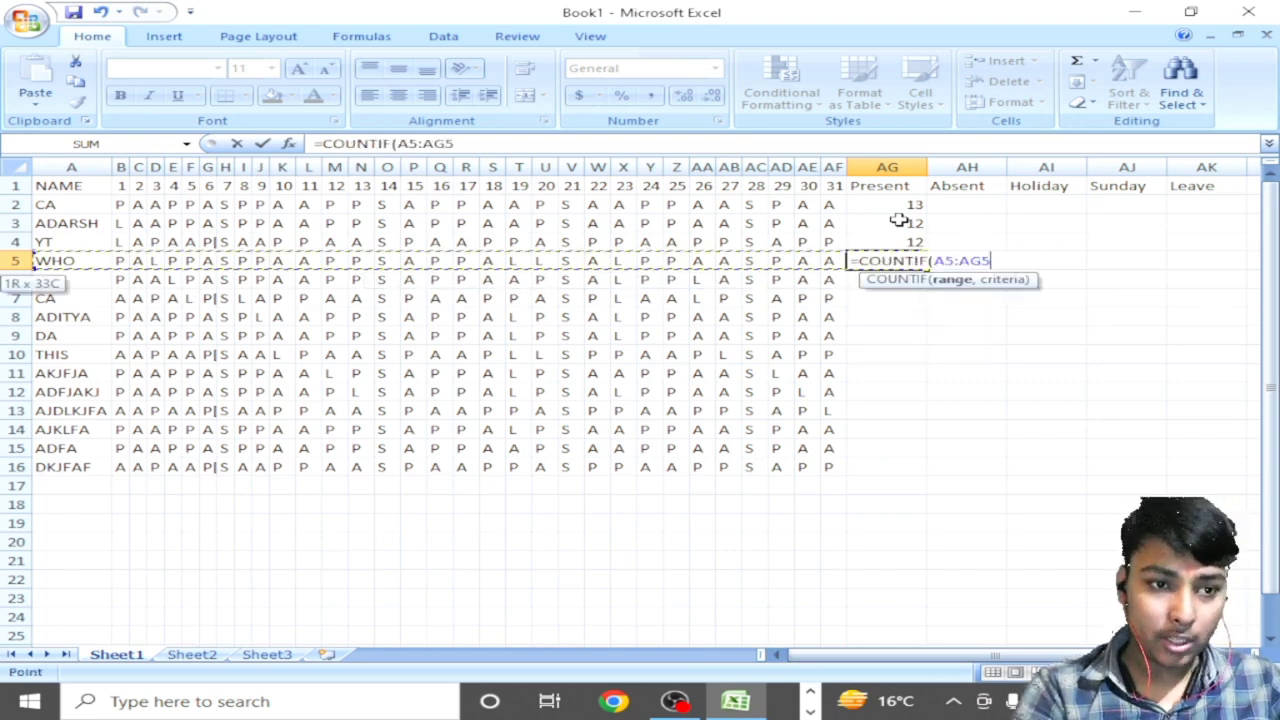
key(shift+Right)
text(,)
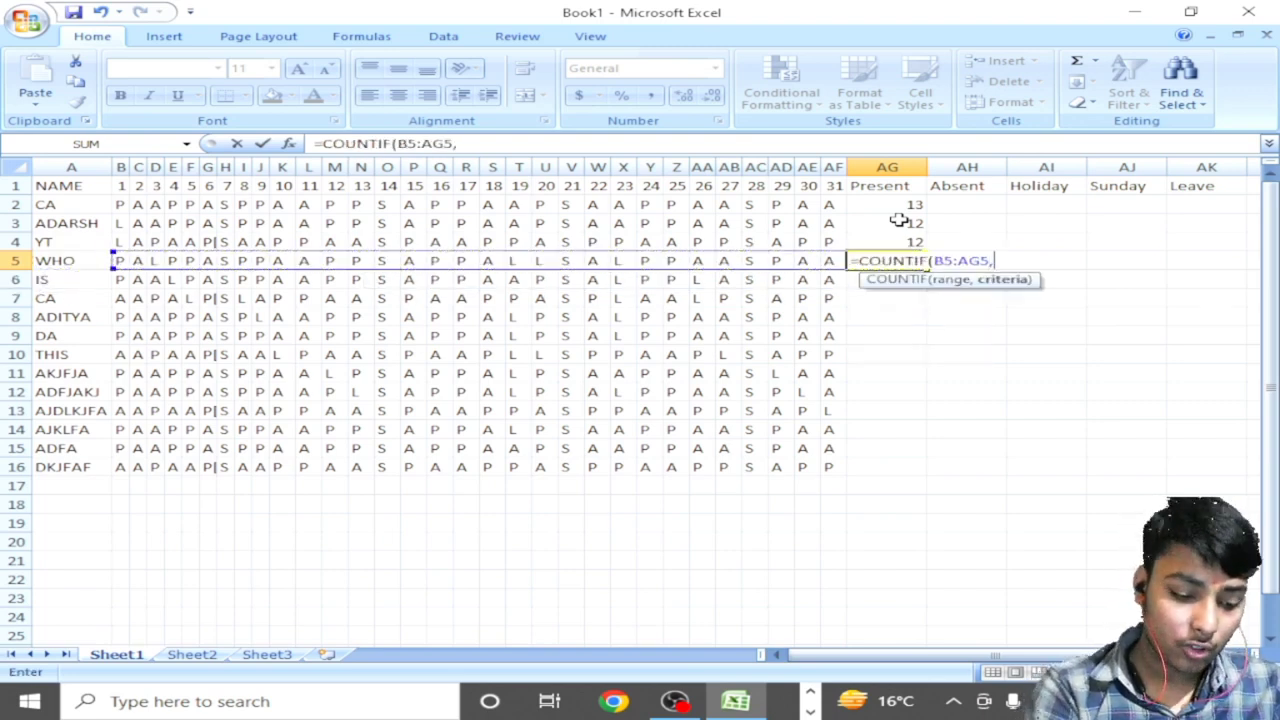
text("p:)
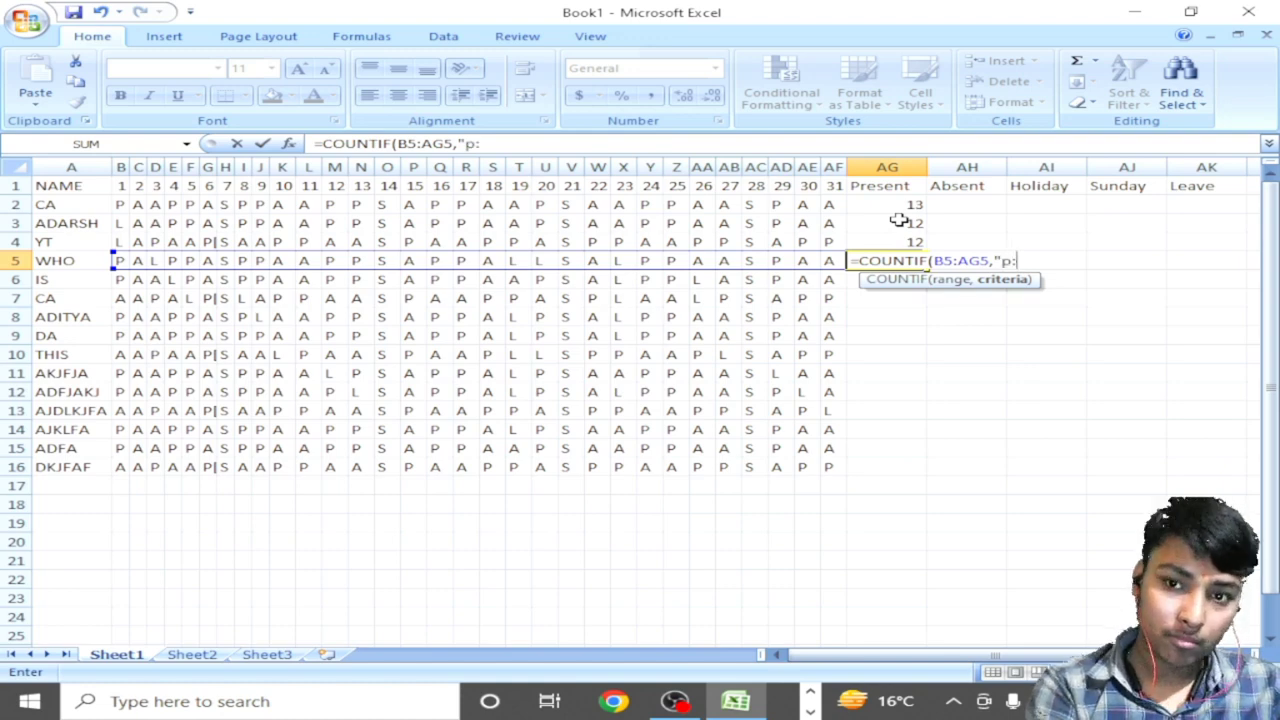
key(BackSpace)
text("))
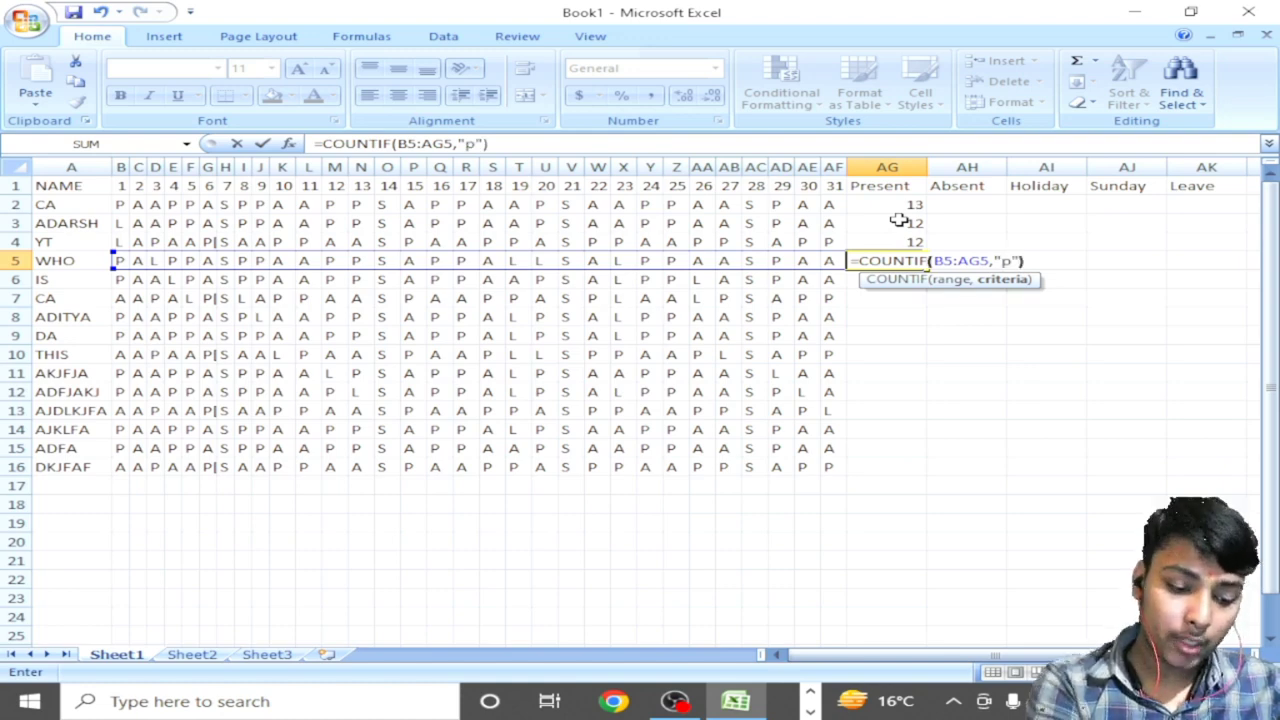
key(Return)
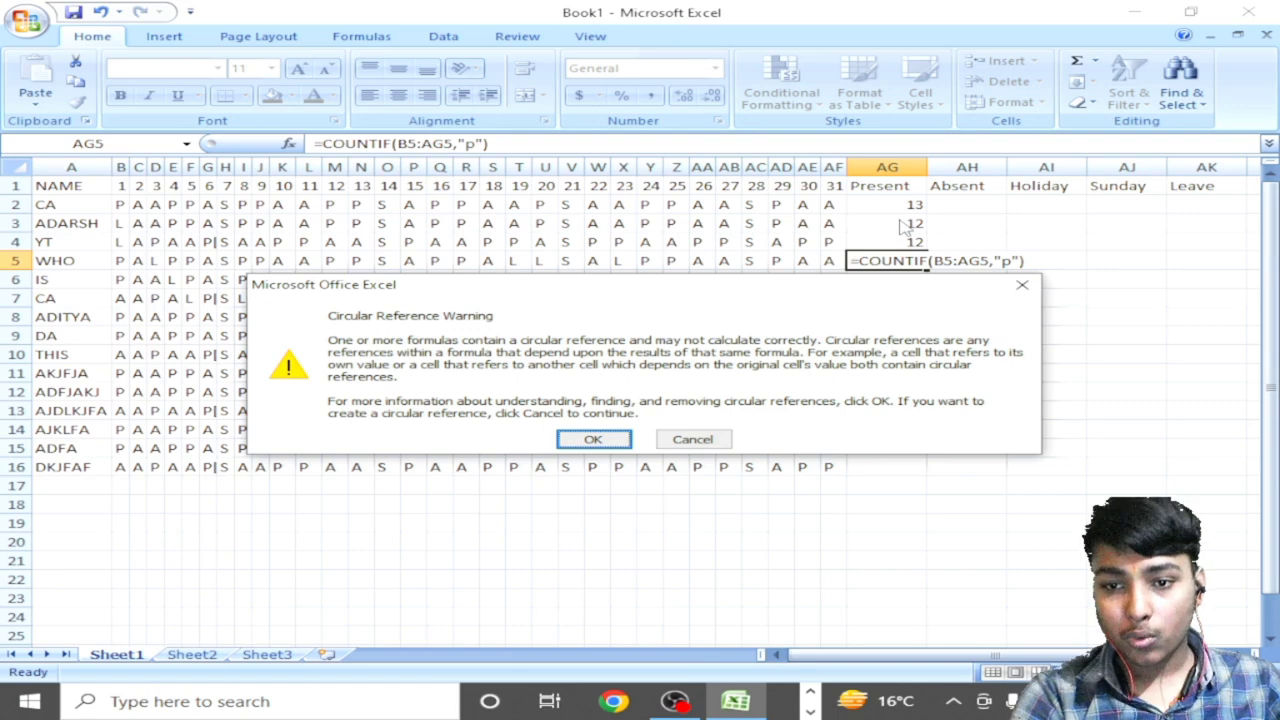
Step: Dismiss the circular reference warning and select the Present totals AG2:AG5
key(Return)
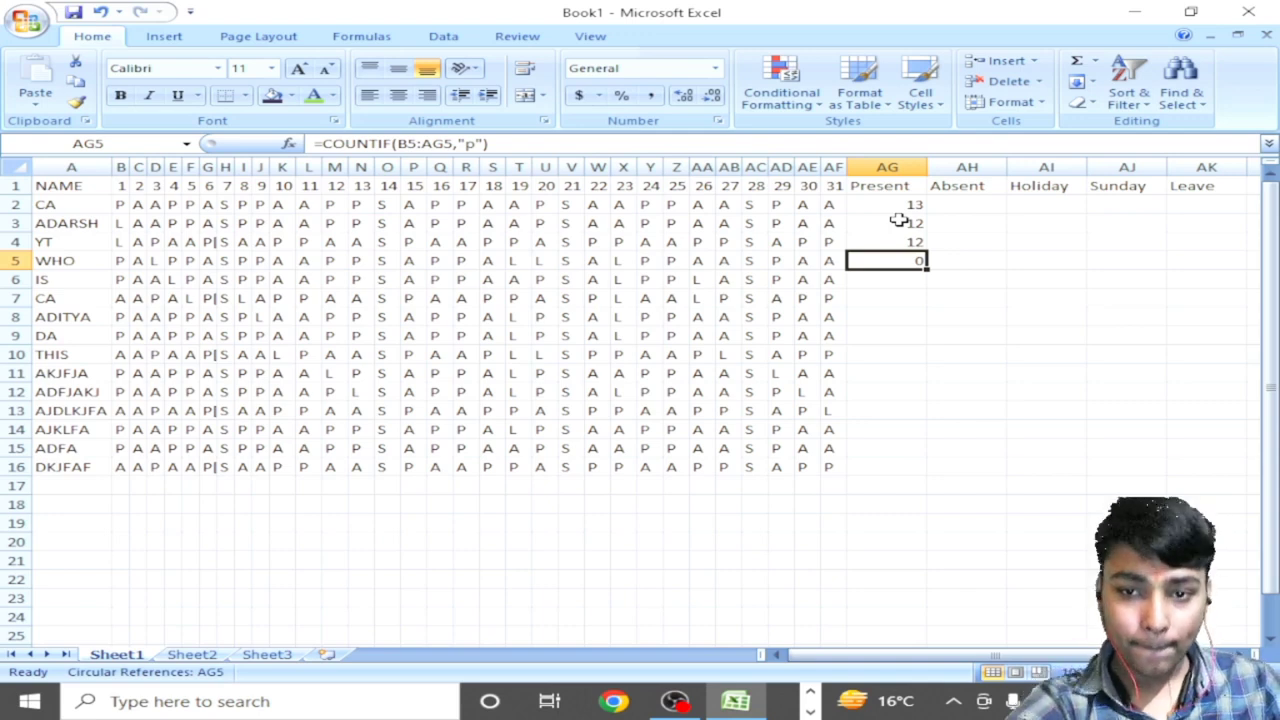
drag(909, 204, 920, 246)
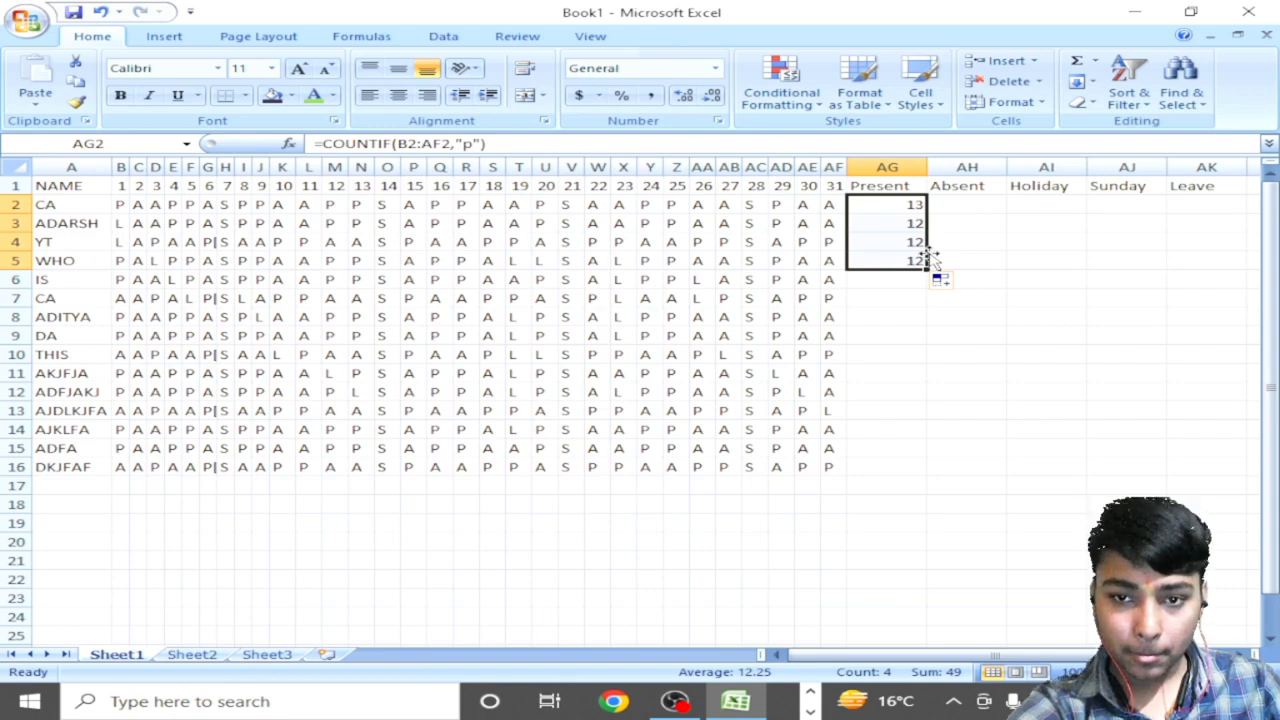
click(806, 263)
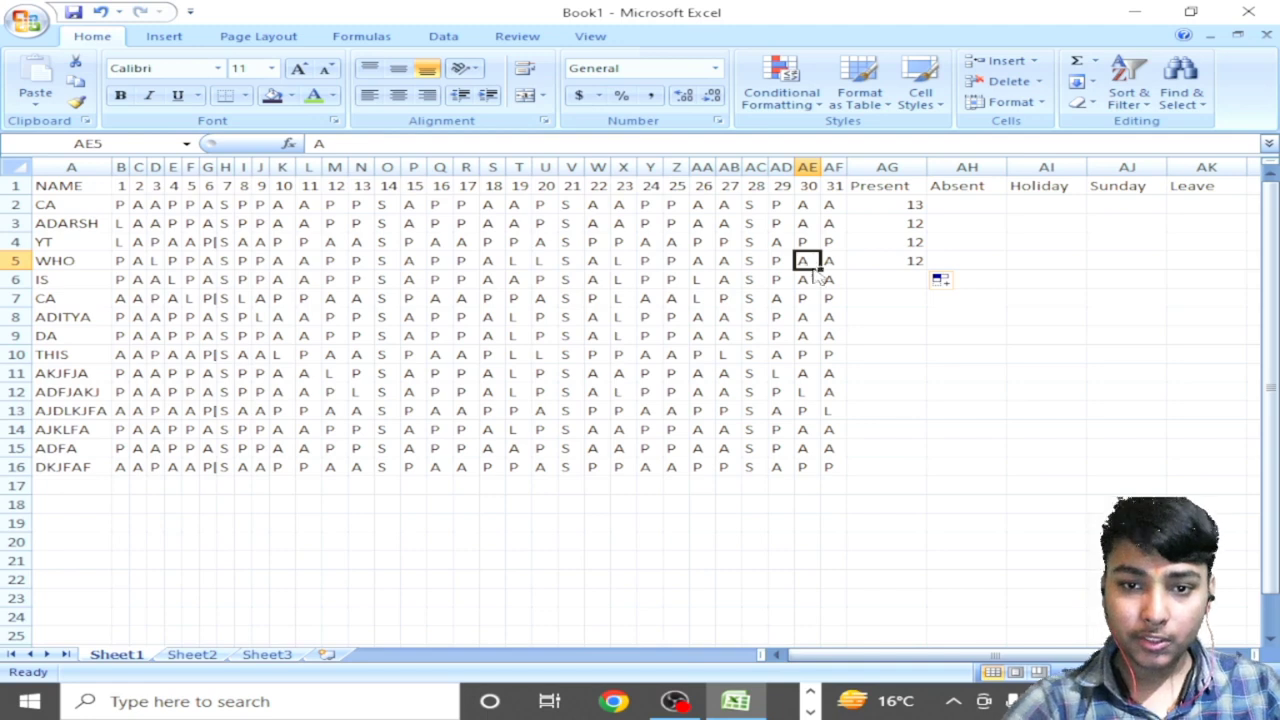
key(Left)
key(Left)
key(Left)
key(Left)
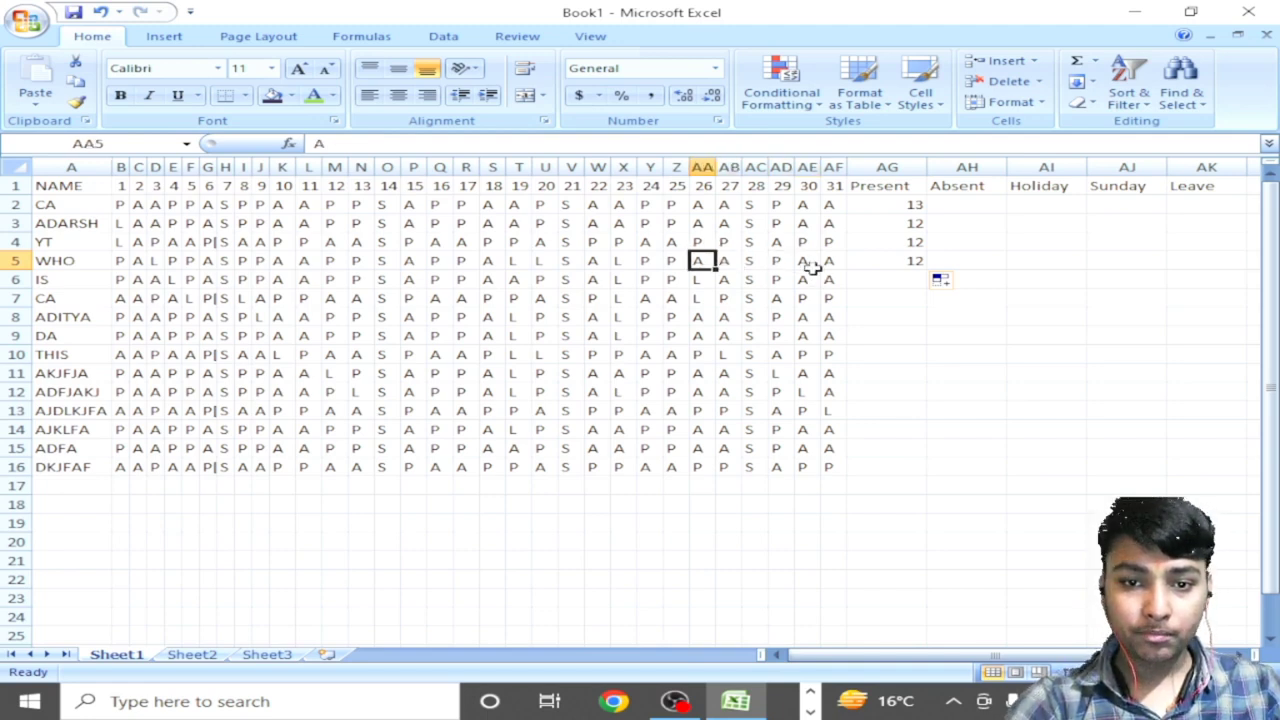
key(Left)
key(Left)
key(Left)
key(Left)
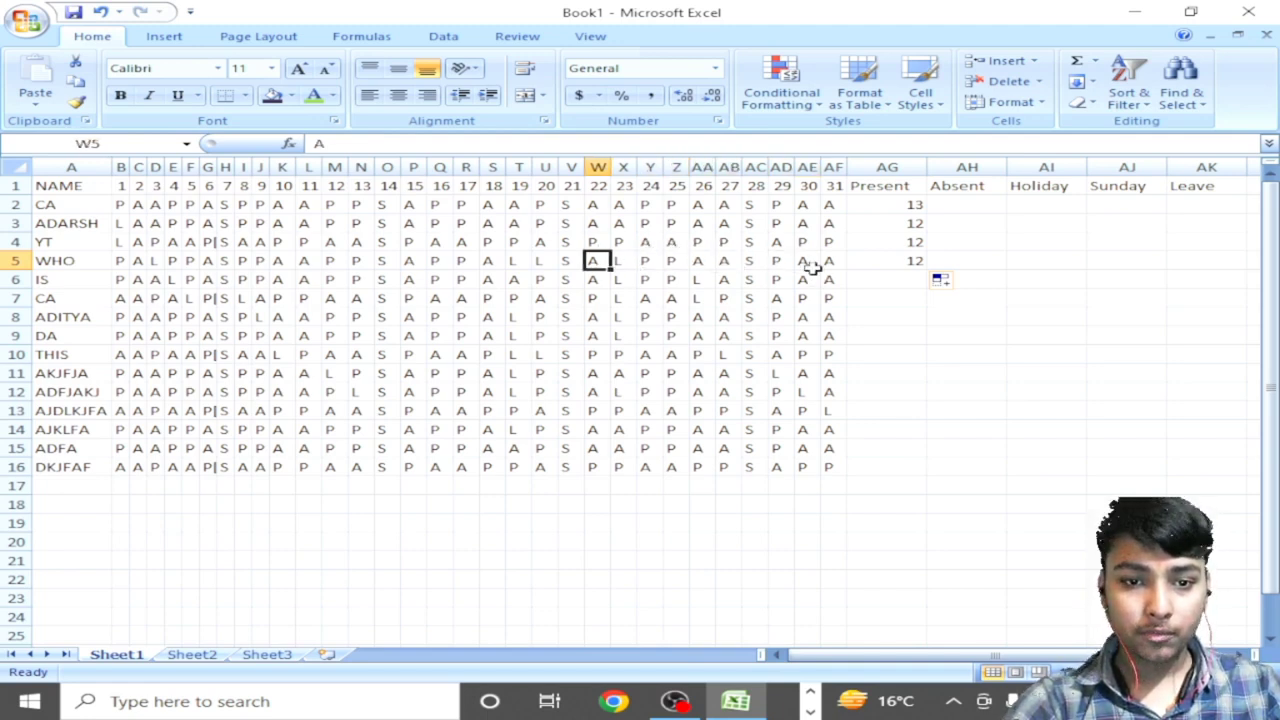
key(Left)
key(Left)
key(Left)
key(Left)
key(Left)
key(Left)
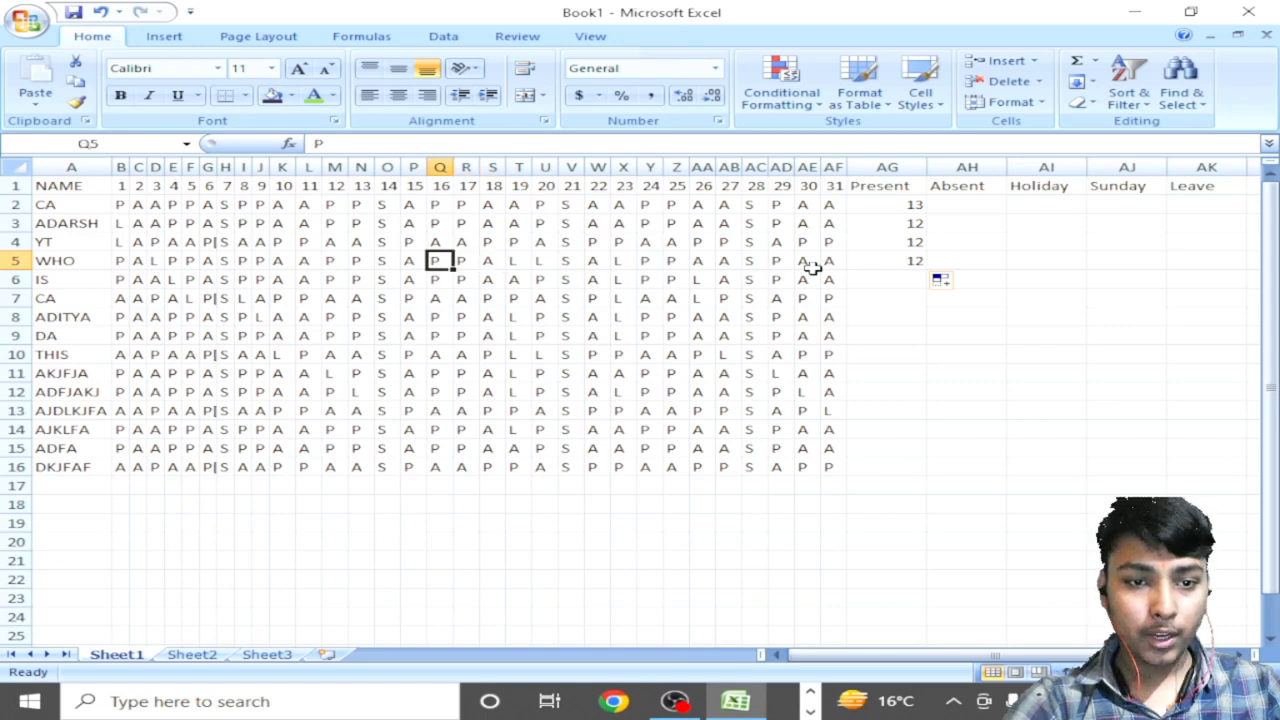
key(Left)
key(Left)
key(Left)
key(Left)
key(Left)
key(Left)
key(Left)
key(Left)
key(Left)
key(Left)
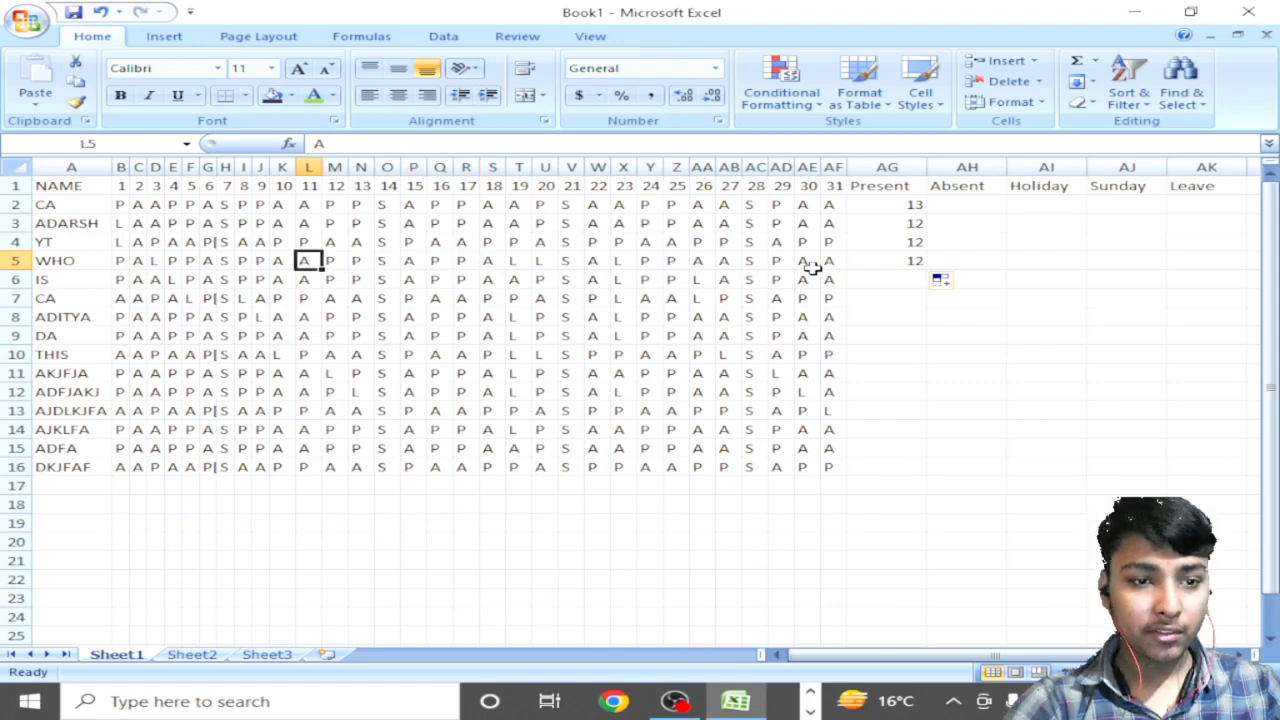
key(Left)
key(Left)
key(Left)
key(Left)
key(Left)
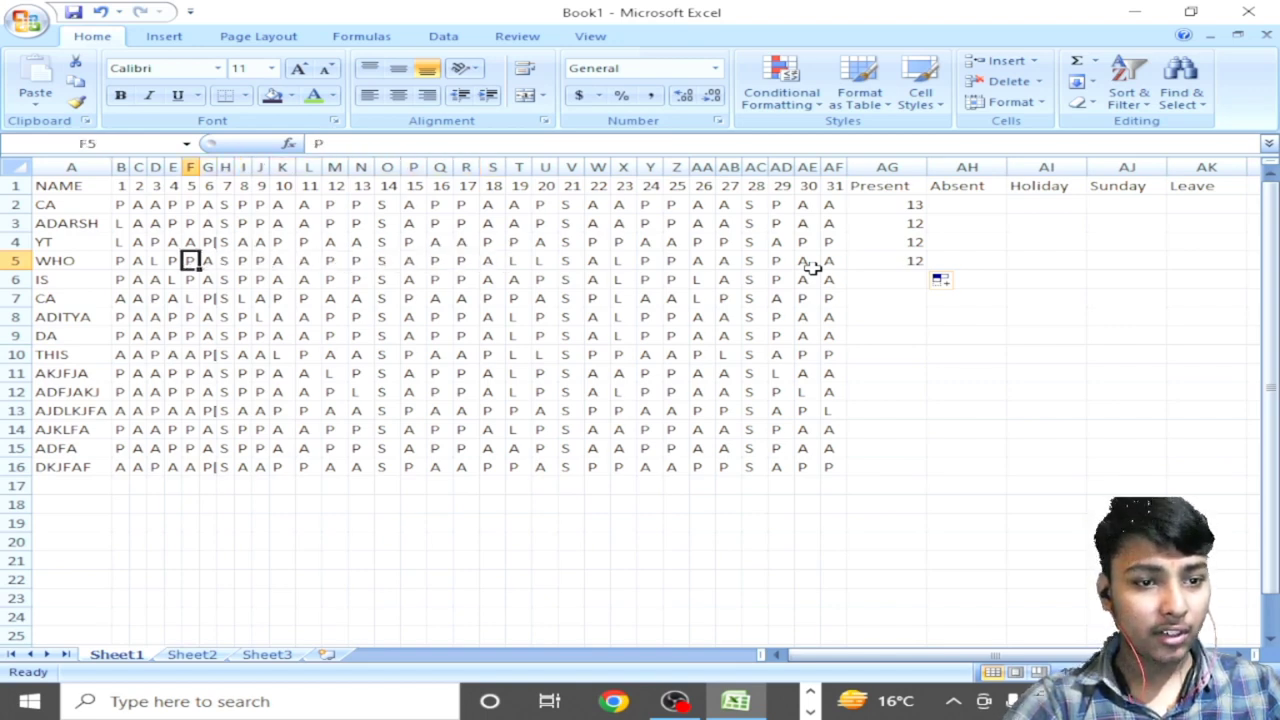
key(Right)
key(Right)
key(Right)
key(Right)
key(Right)
key(Right)
key(Right)
key(Right)
key(Right)
key(Right)
key(Right)
key(Right)
key(Right)
key(Right)
key(Right)
key(Right)
key(Right)
key(Right)
key(Right)
key(Right)
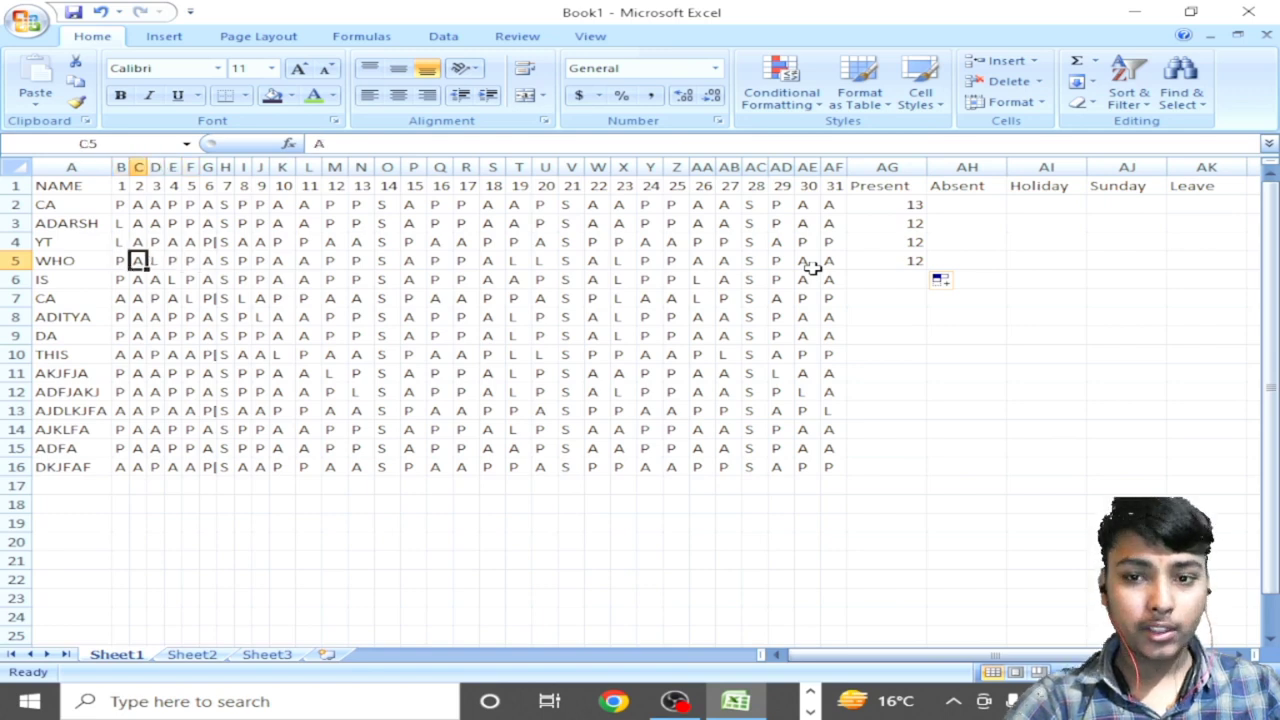
key(Right)
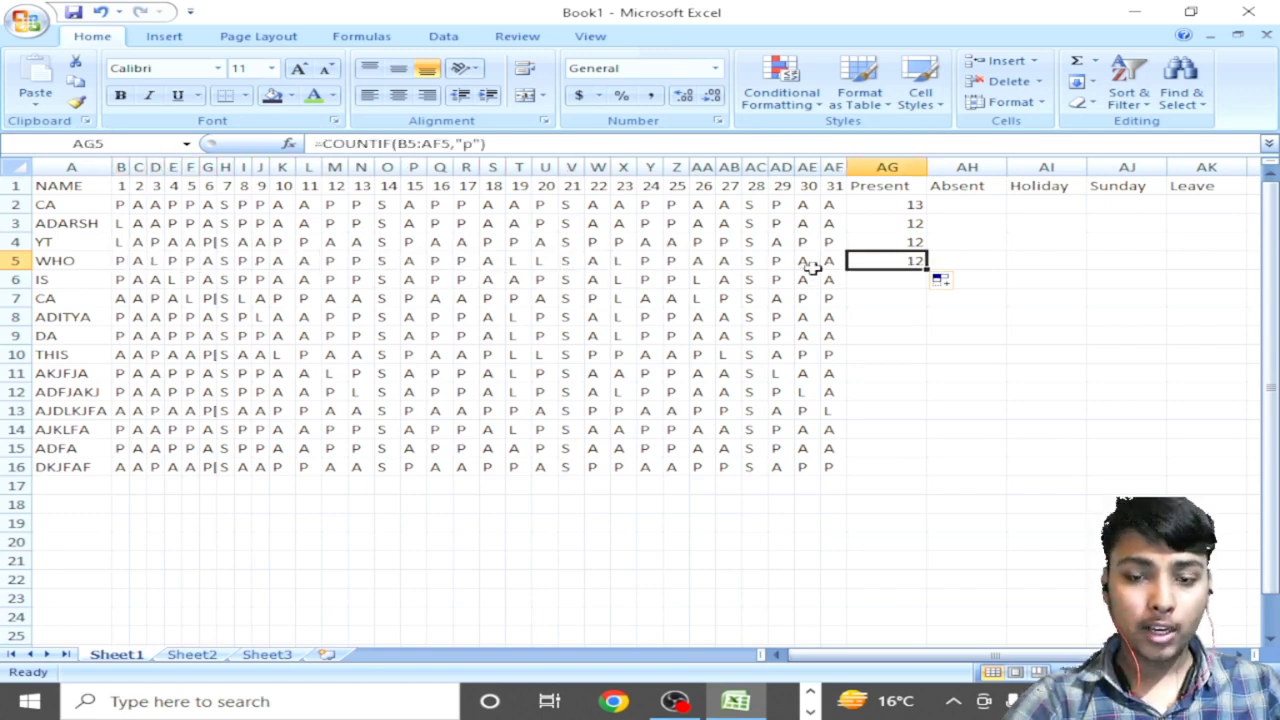
Step: Enter =COUNTIF(B5:AG5,"p") in AG5, which triggers a circular reference warning
key(Delete)
text(=countif)
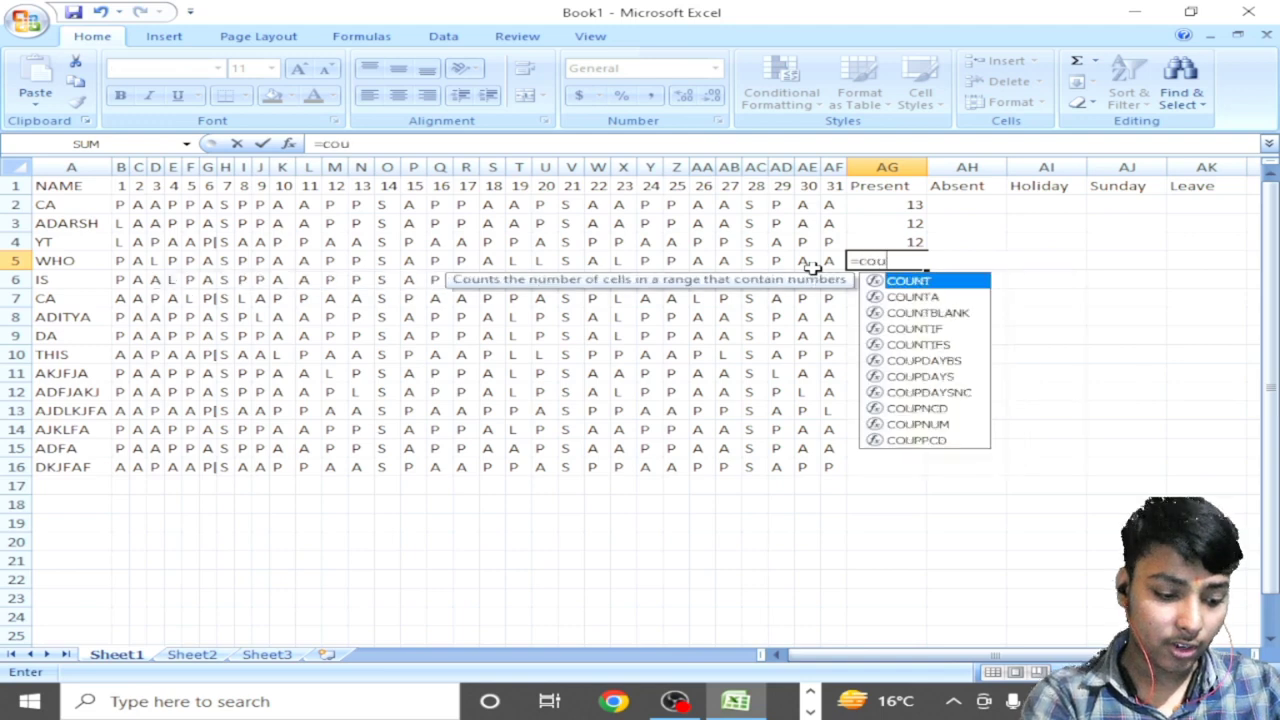
key(Tab)
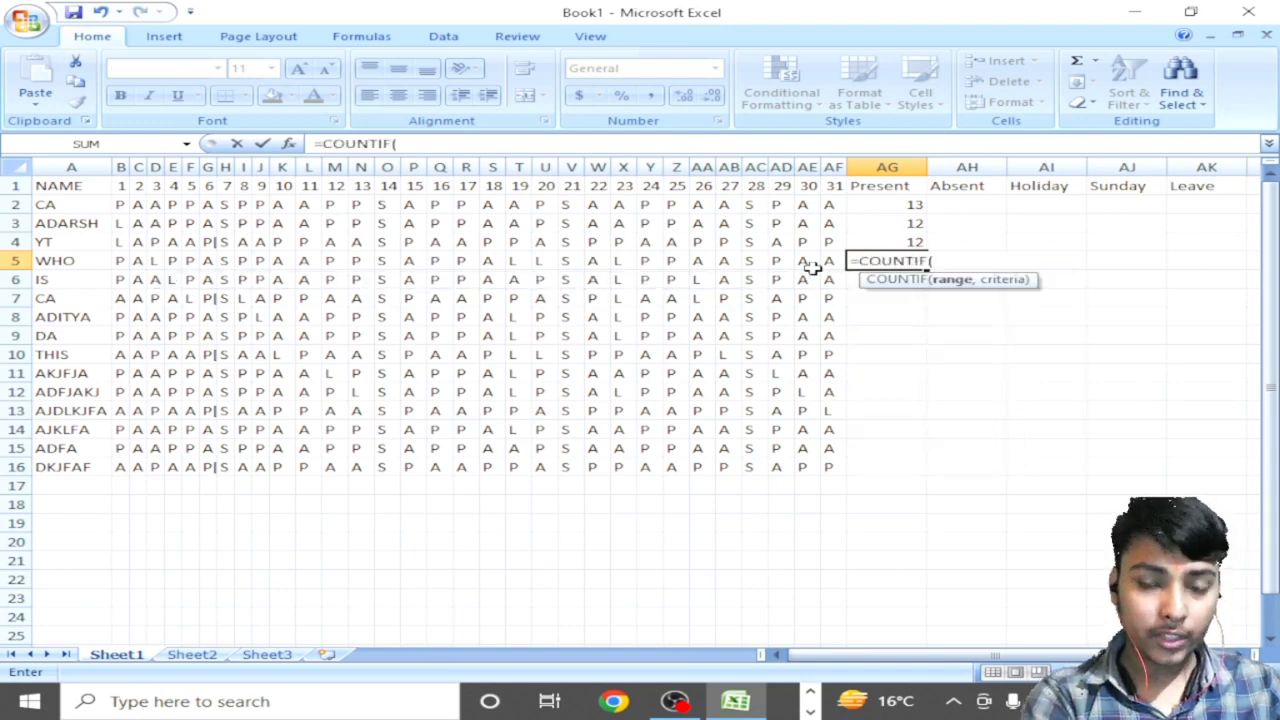
key(ctrl+shift+Left)
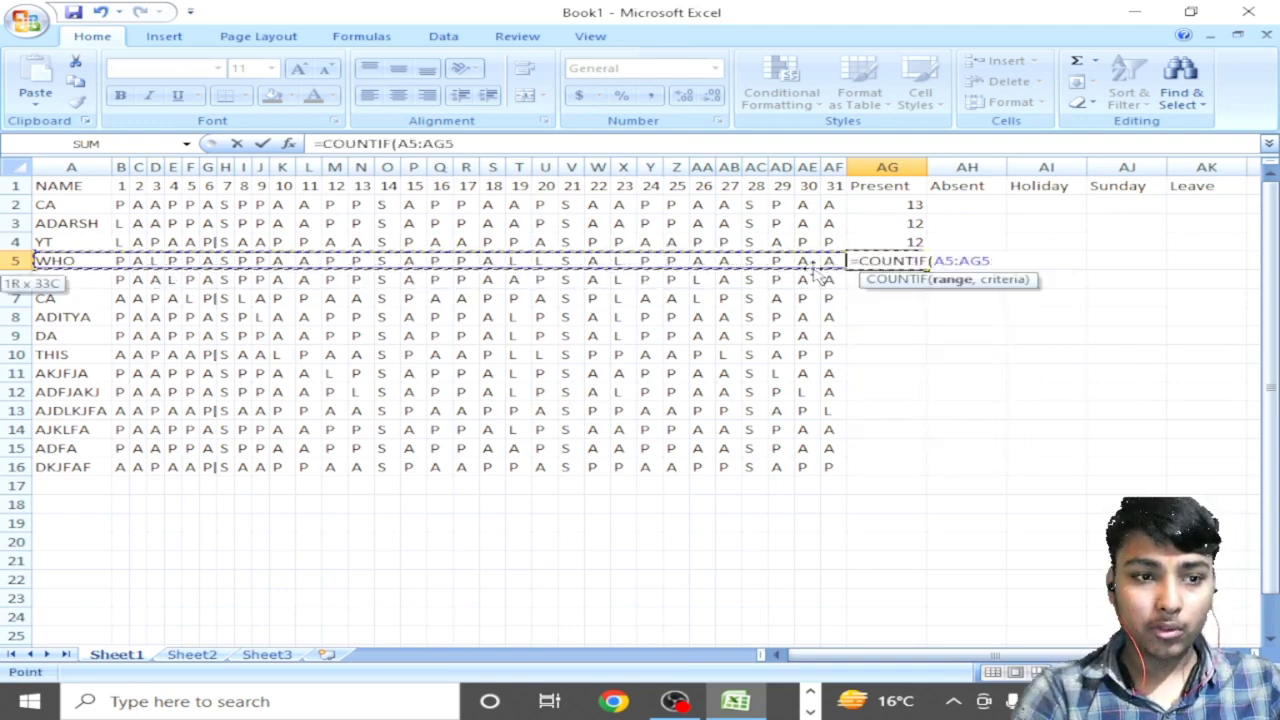
key(shift+Right)
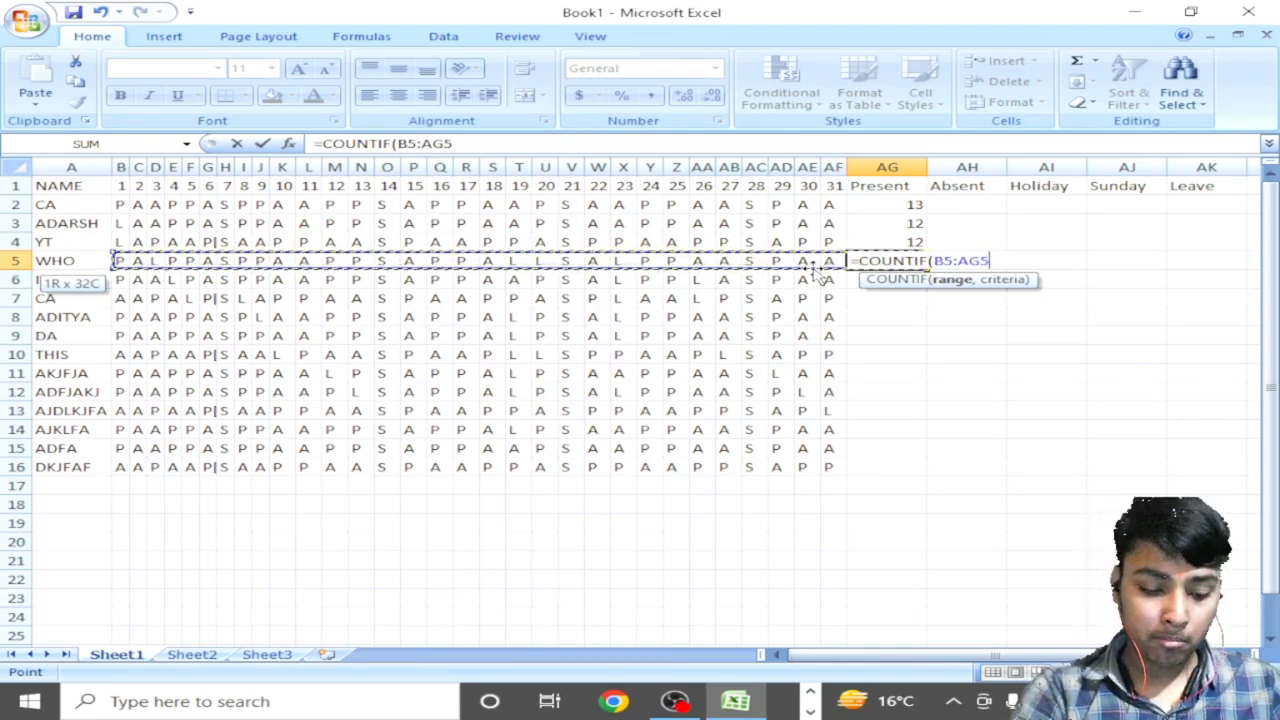
text(,)
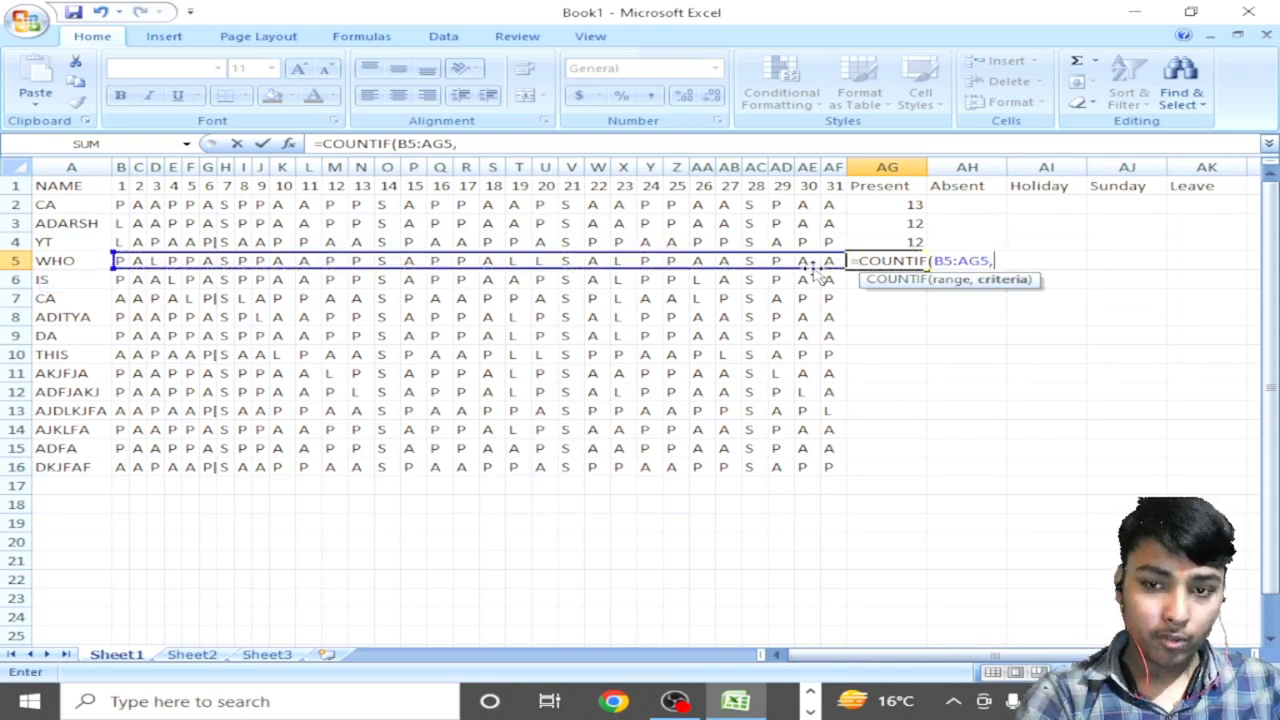
text("D)
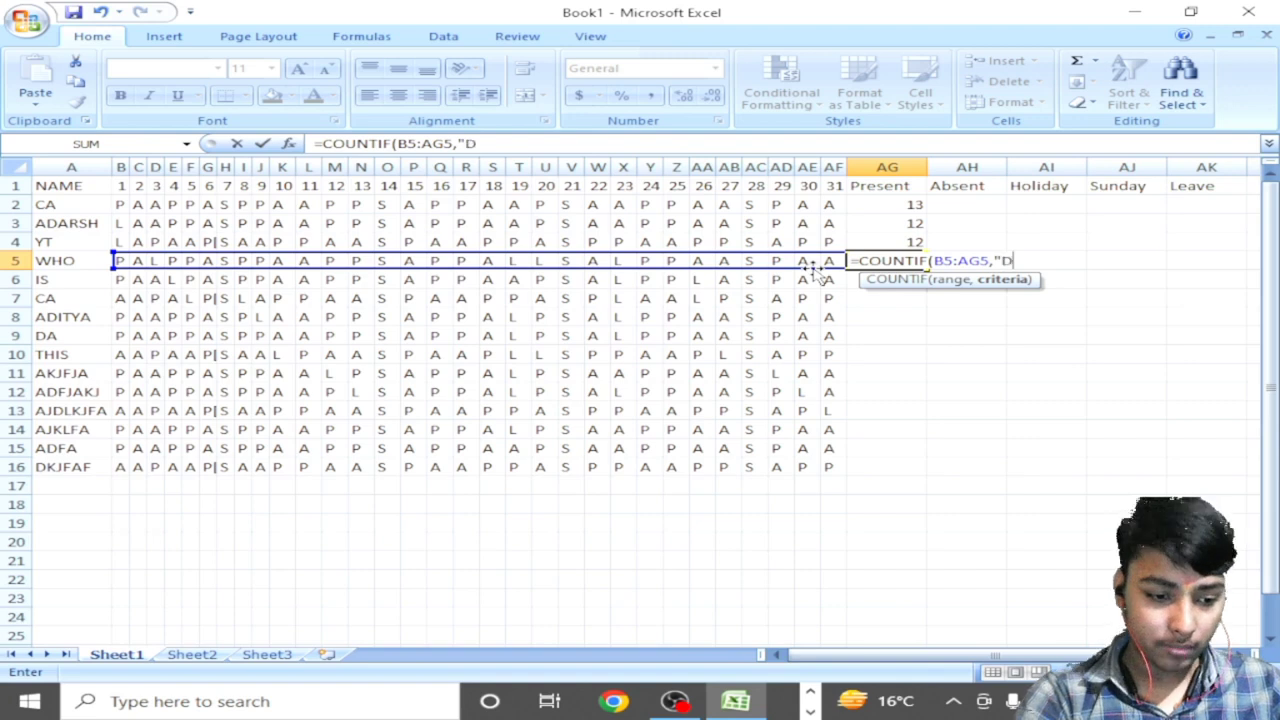
text(p)
key(BackSpace)
key(BackSpace)
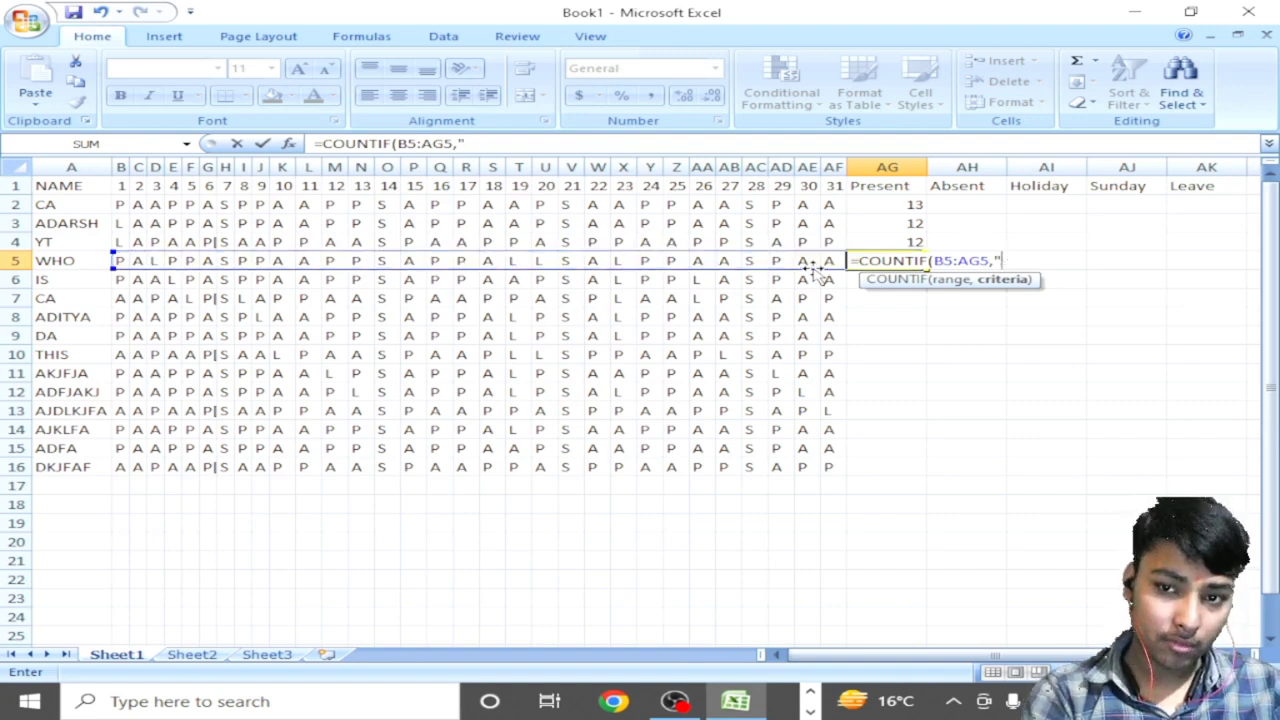
text(p)
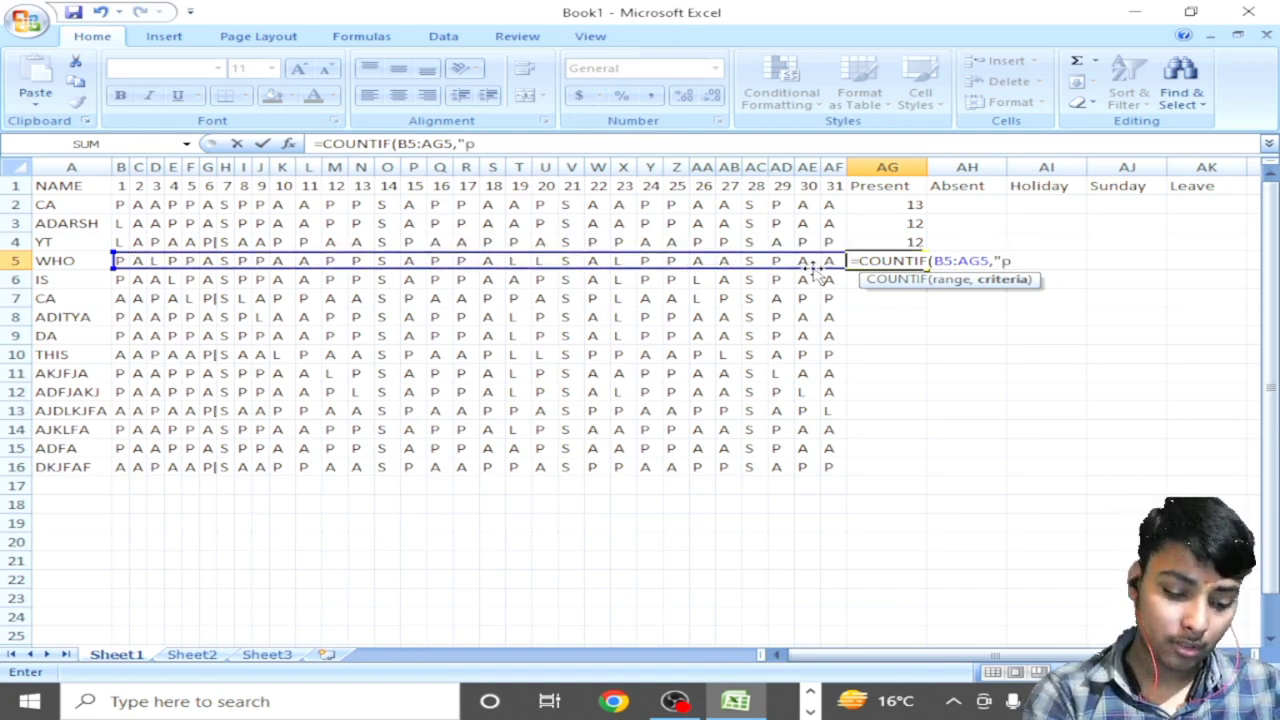
text("))
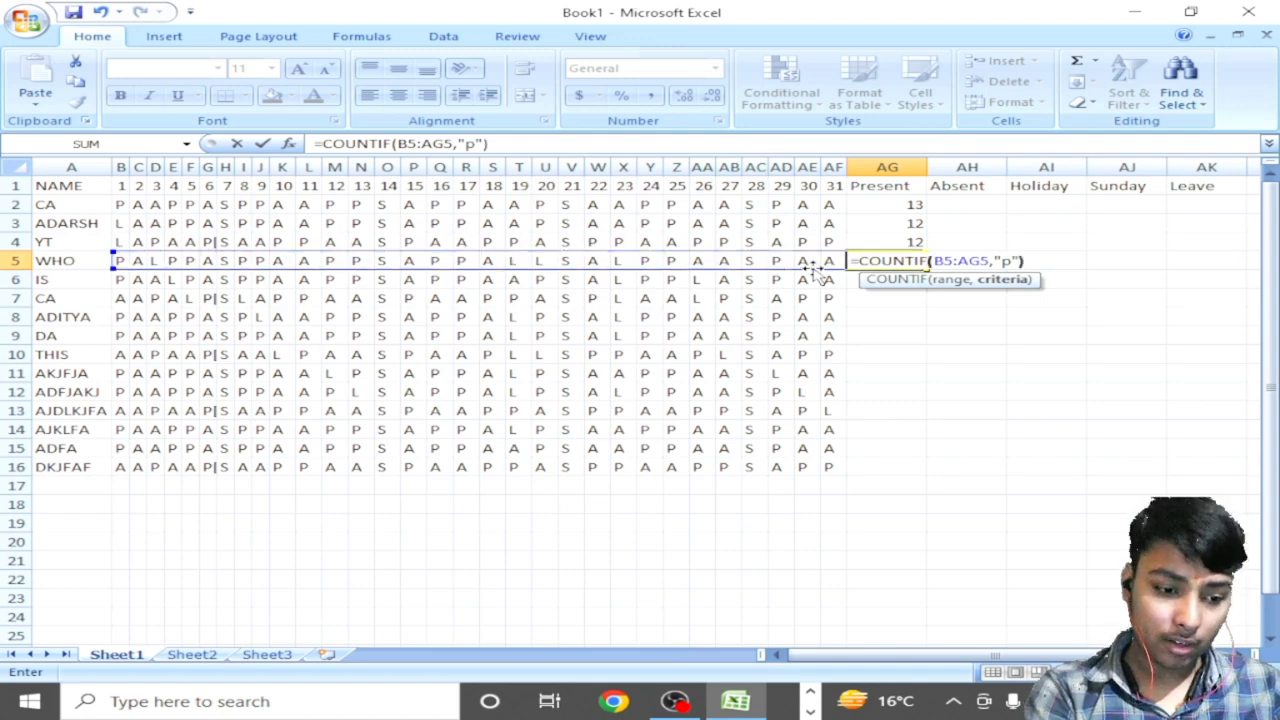
key(Return)
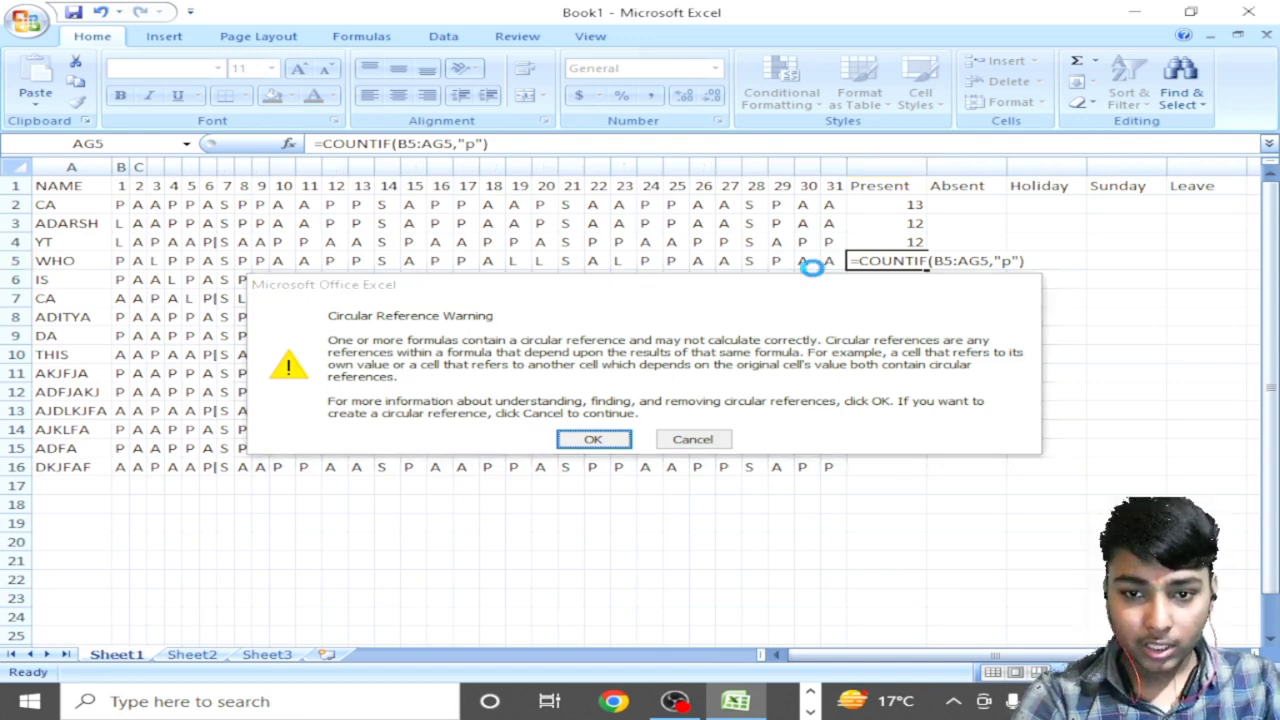
Step: Dismiss the circular reference warning and help window, then select AG4 to check its formula
key(Return)
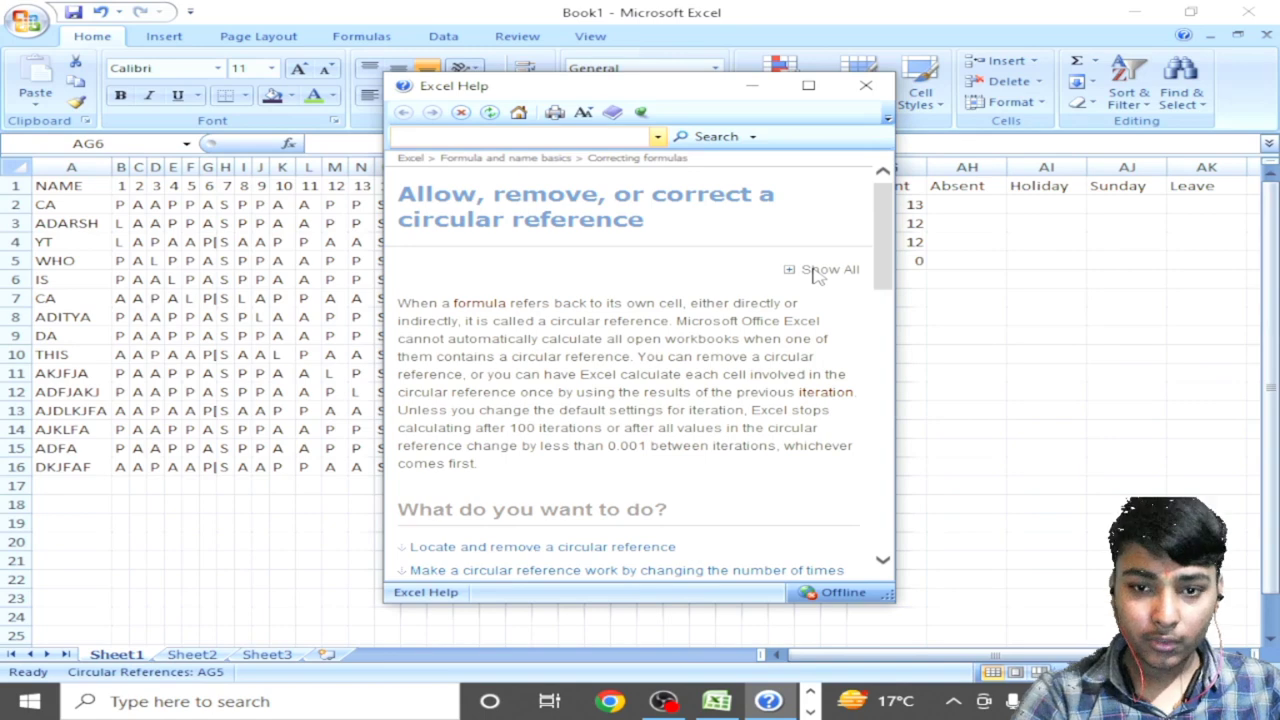
click(867, 86)
click(889, 243)
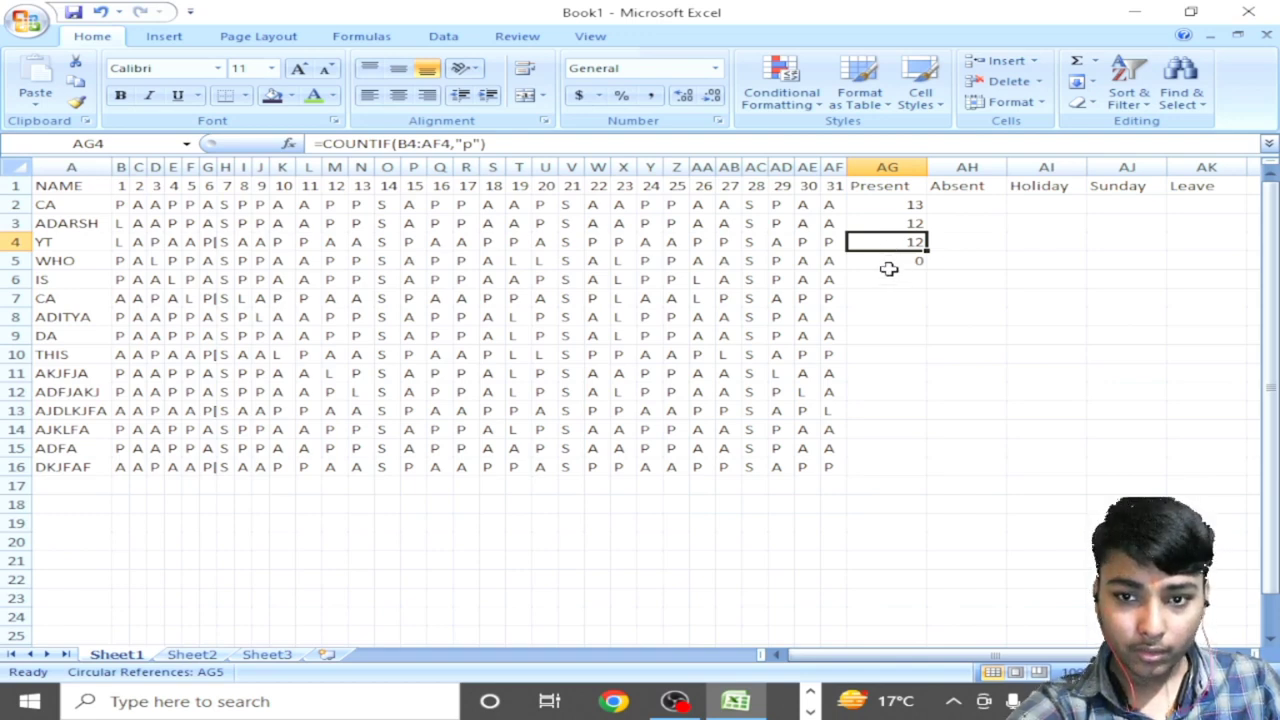
Step: Rewrite AG5 as =COUNTIF(B5:AF5,"p") so it counts only the day columns
click(899, 259)
text(=cpinm)
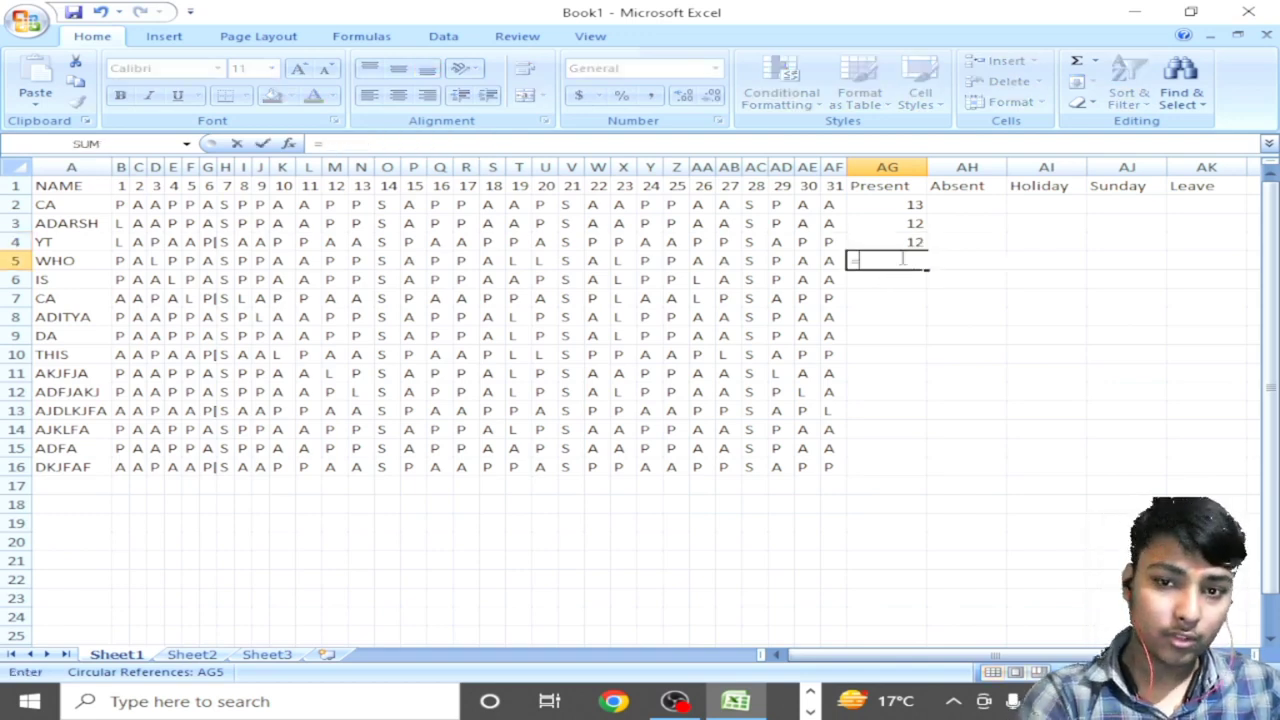
key(BackSpace)
key(BackSpace)
key(BackSpace)
key(BackSpace)
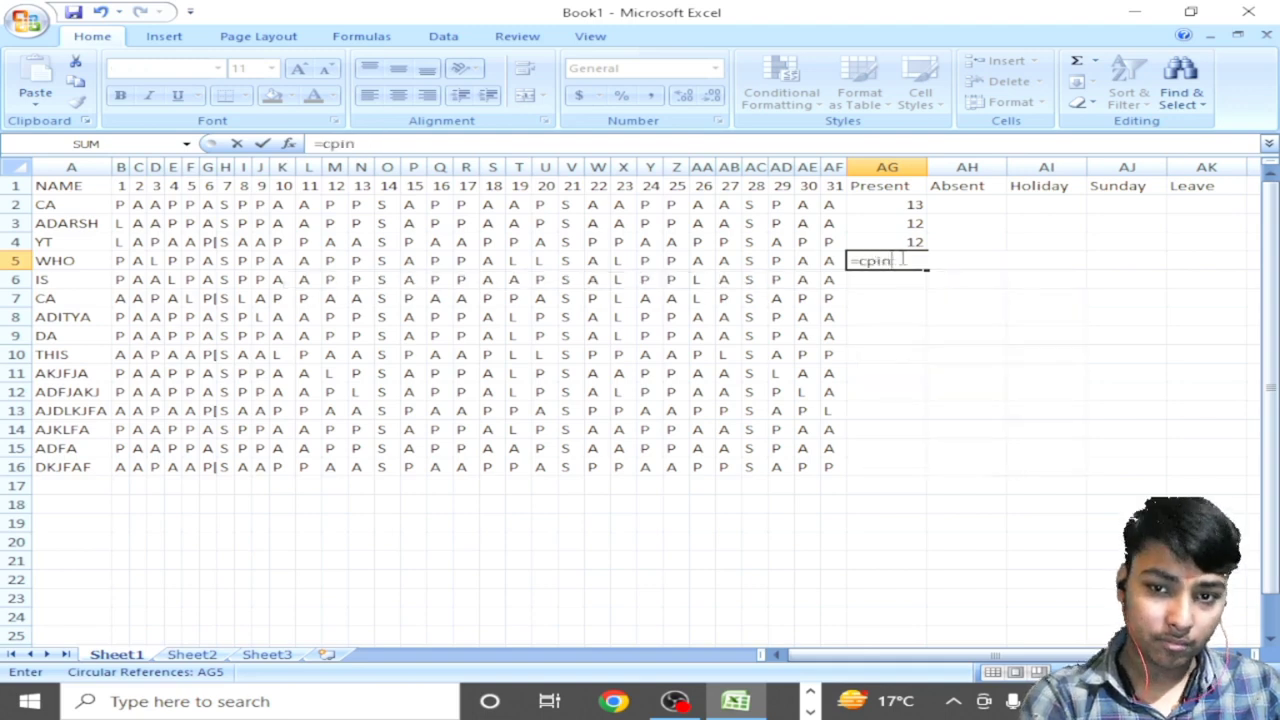
text(ounti)
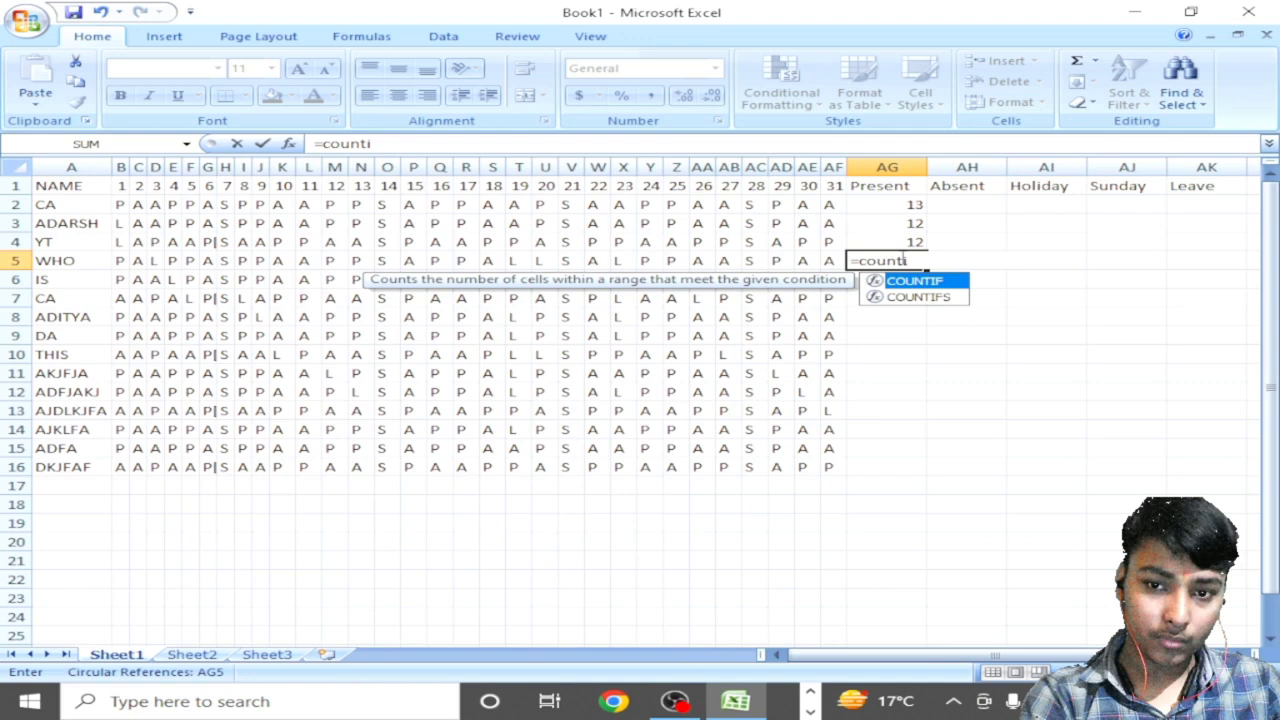
key(Tab)
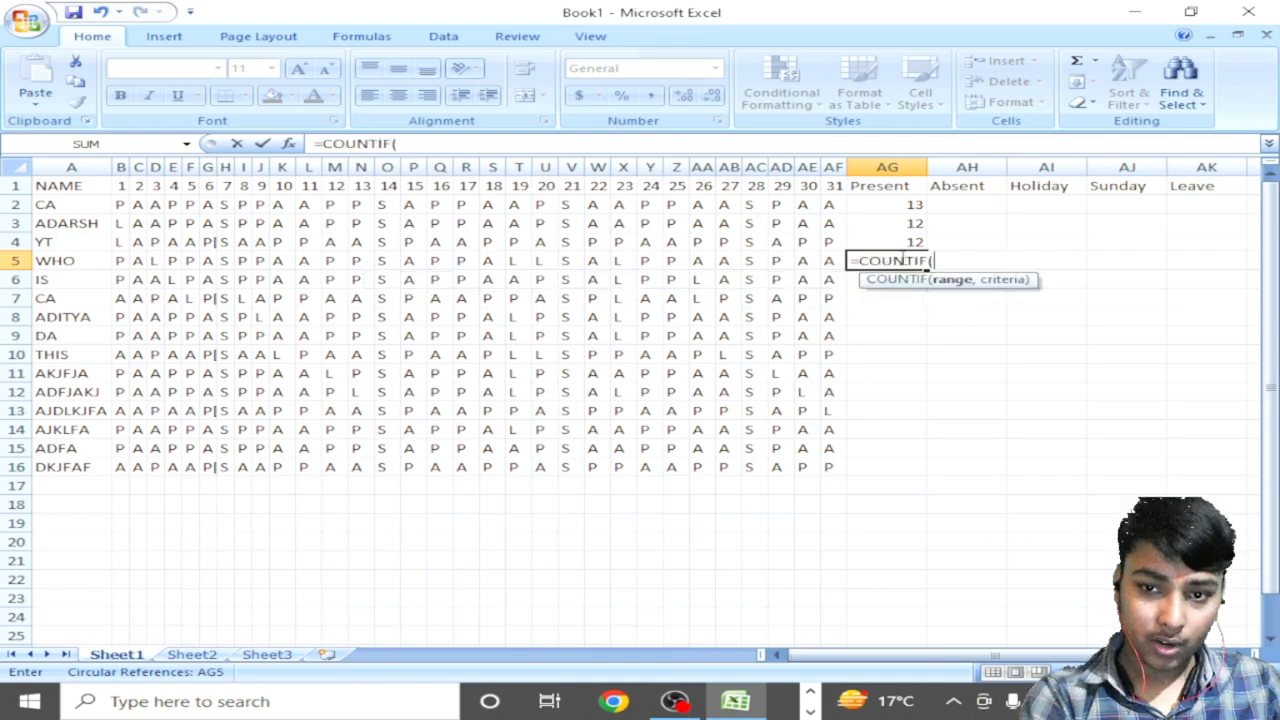
key(Left)
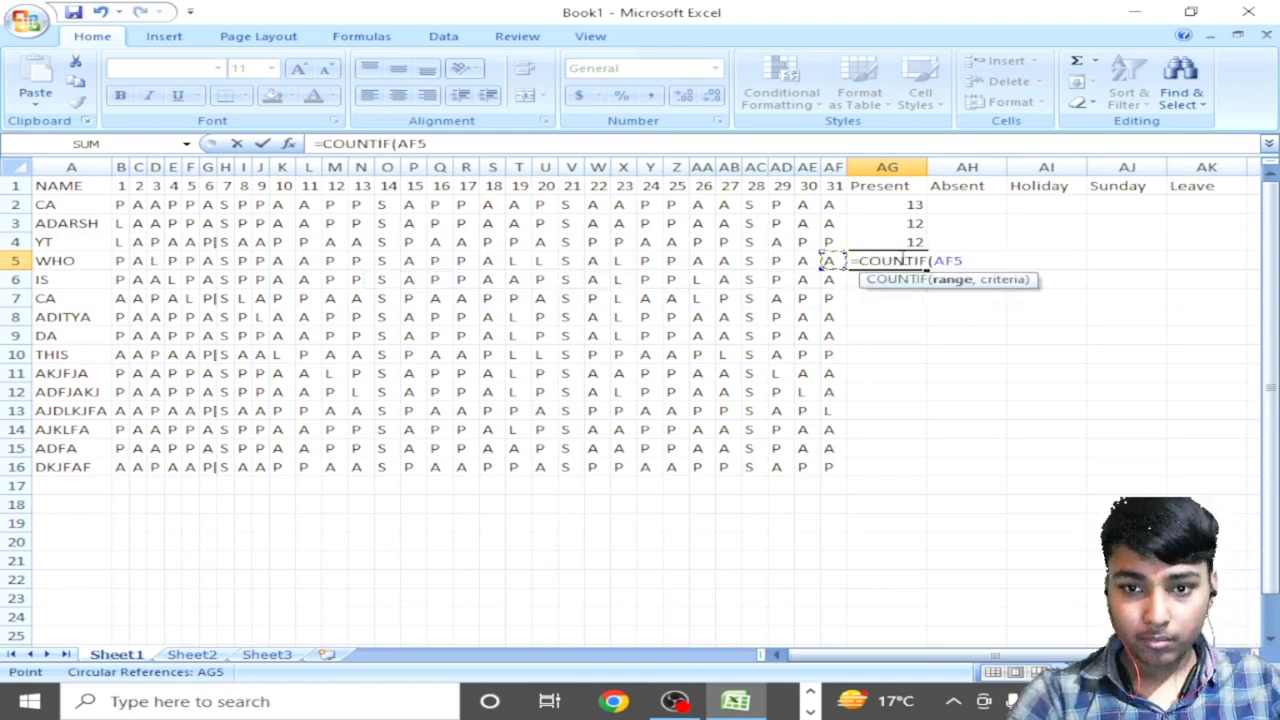
key(ctrl+shift+Left)
key(shift+Right)
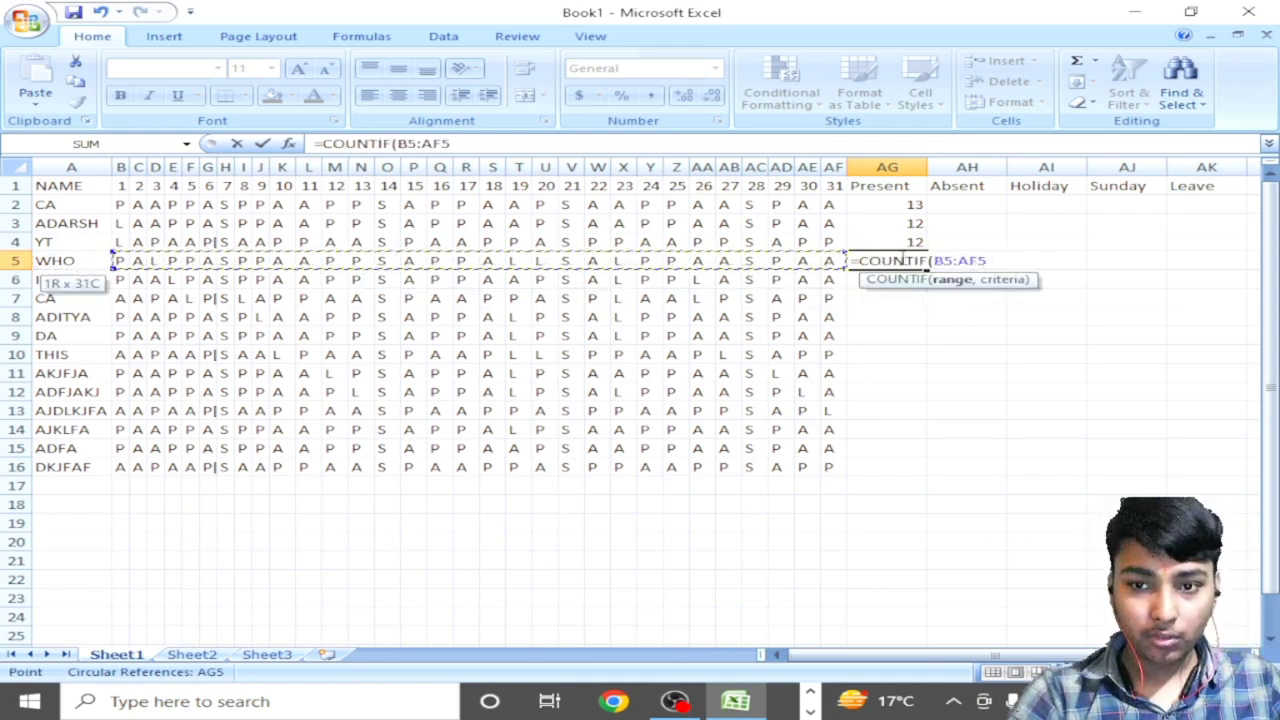
text(,)
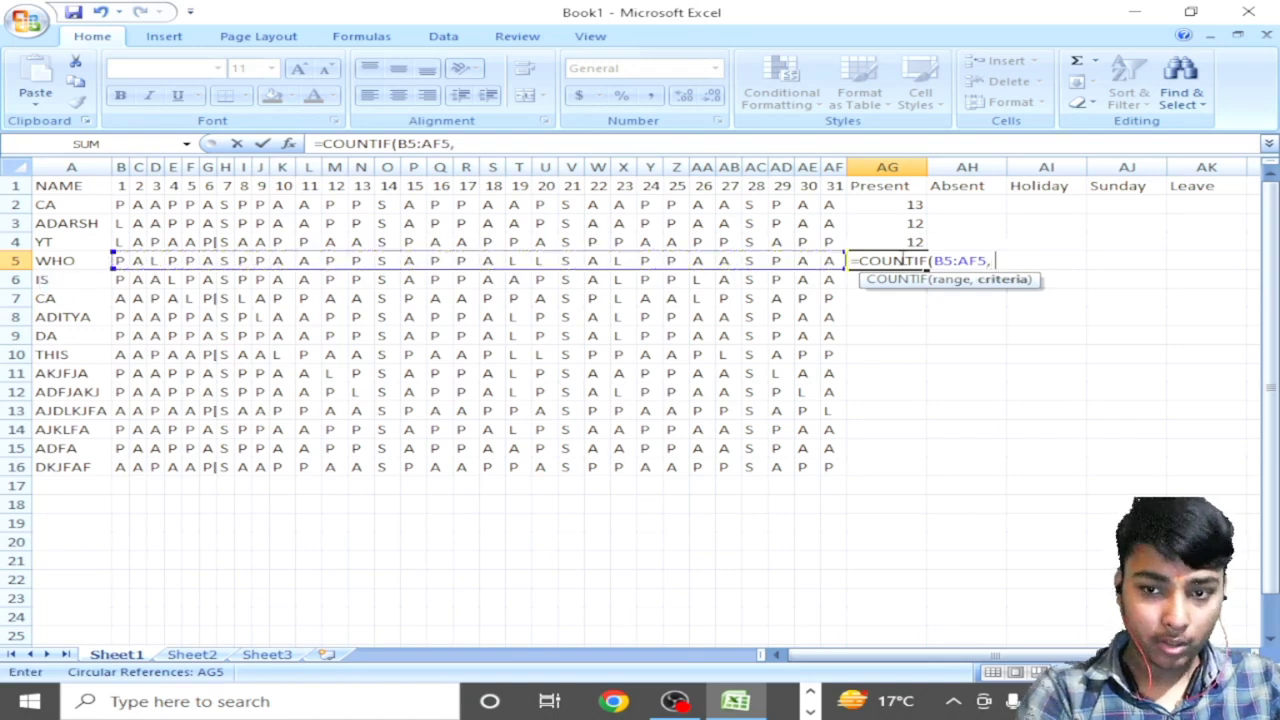
text( "p)
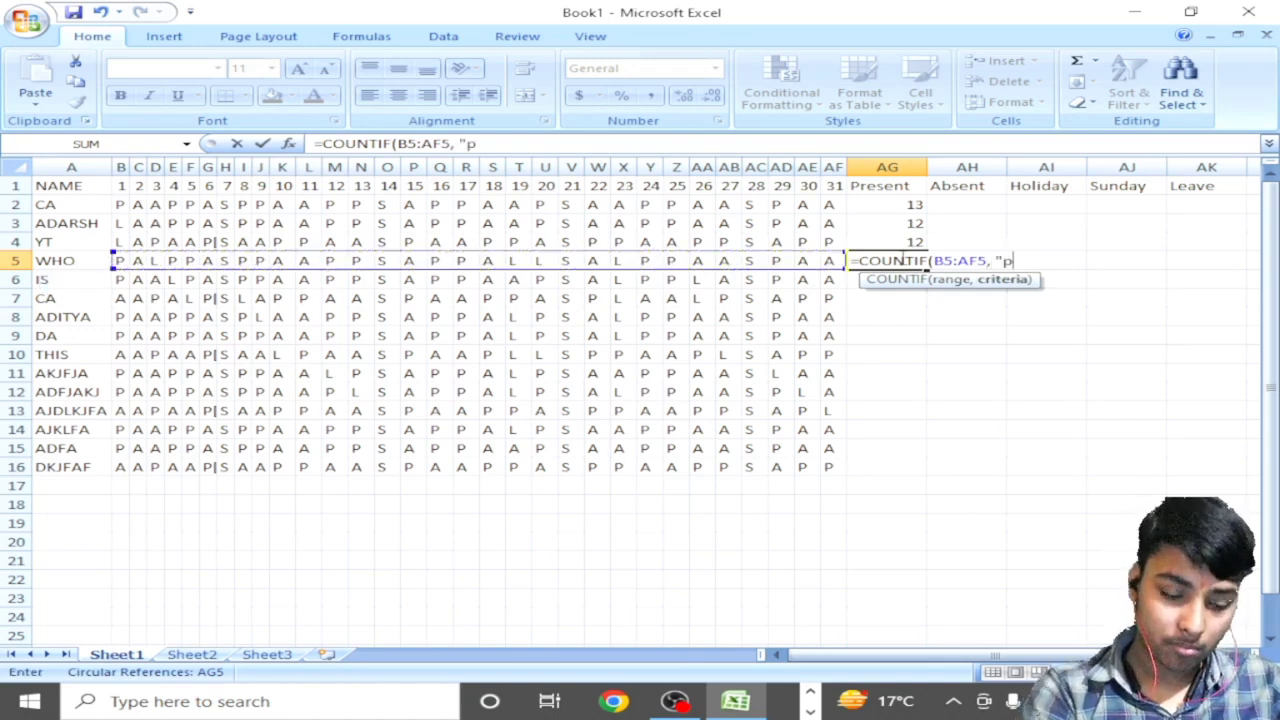
text(")
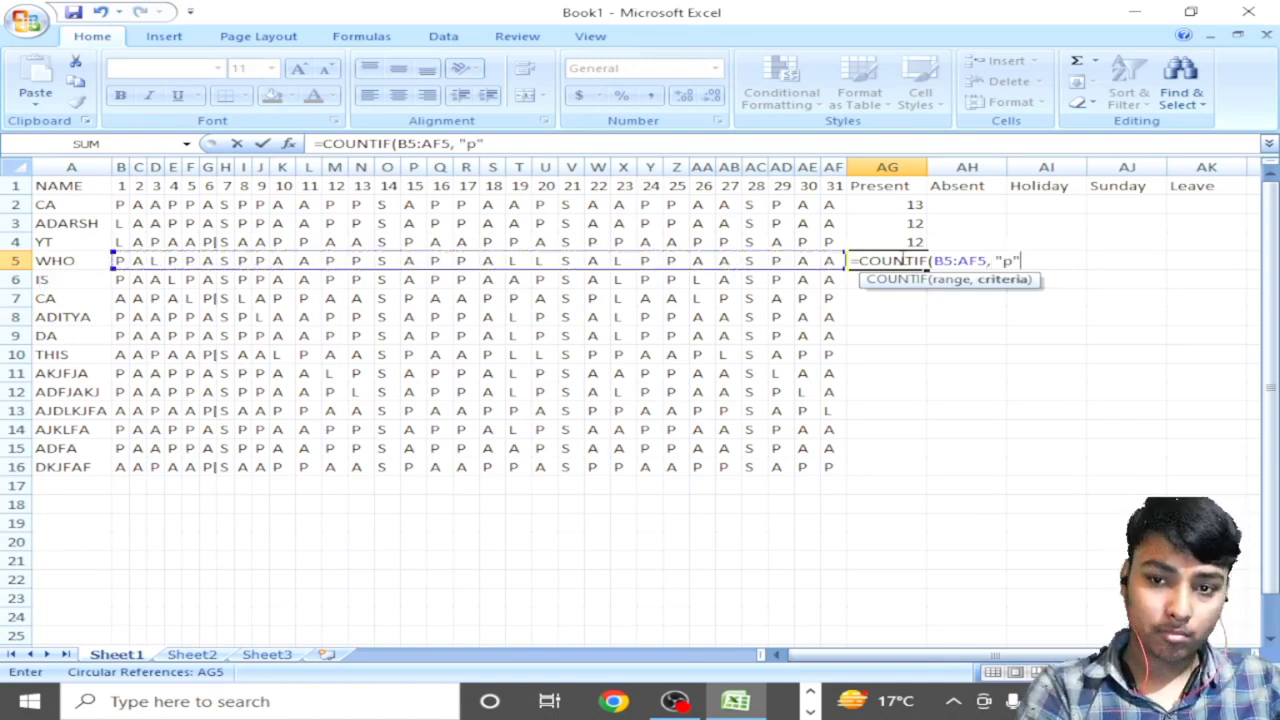
text())
key(Return)
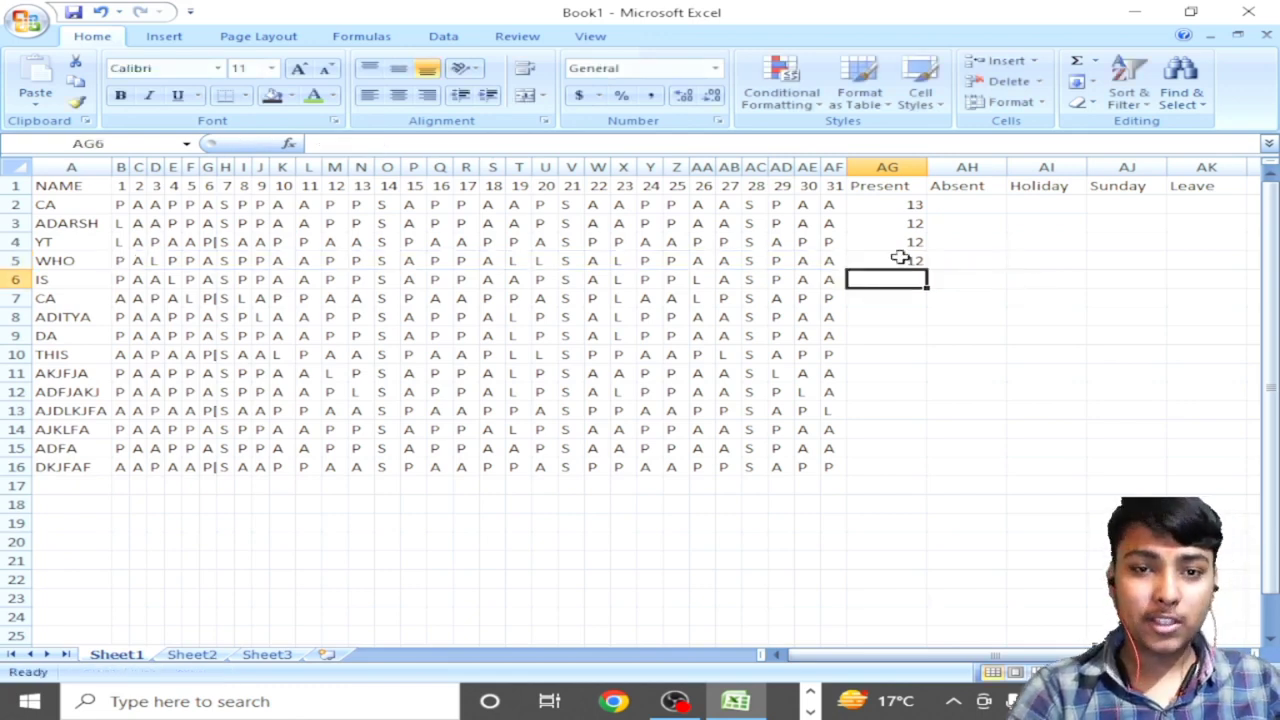
Step: Fill the Present formulas in AG2:AG5 down to row 16
click(901, 258)
key(ctrl+shift+Up)
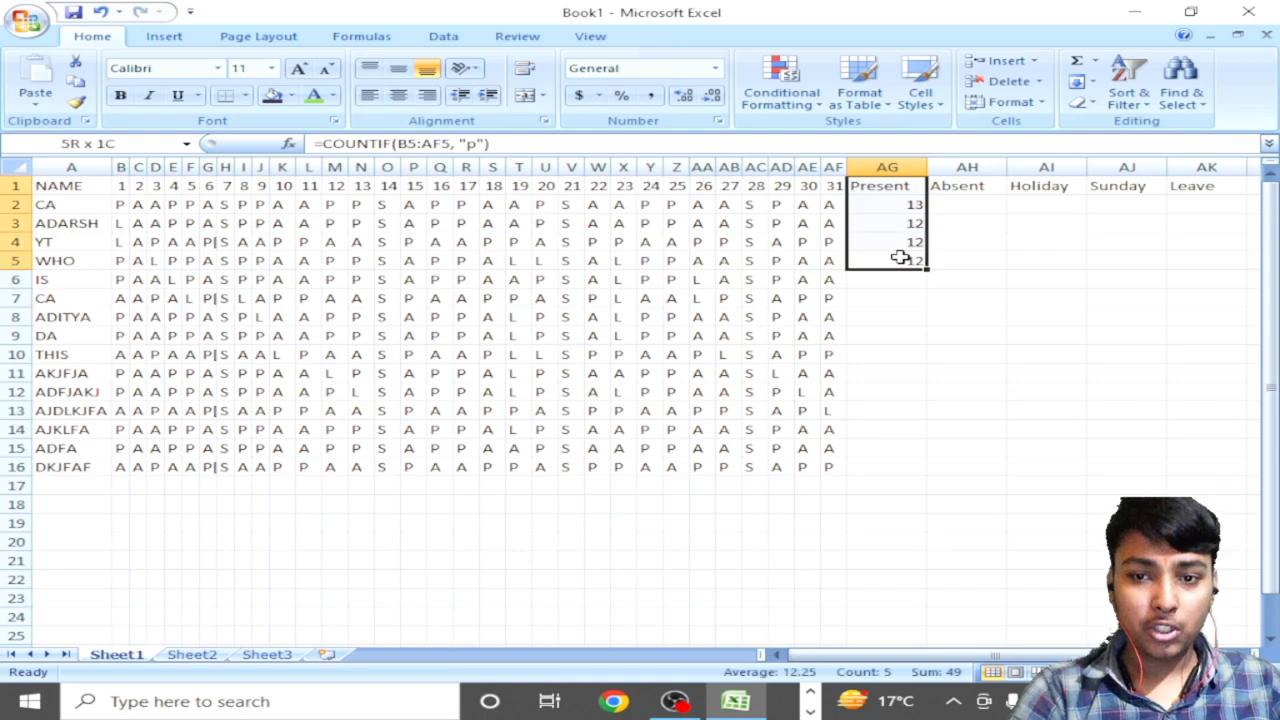
key(shift+Down)
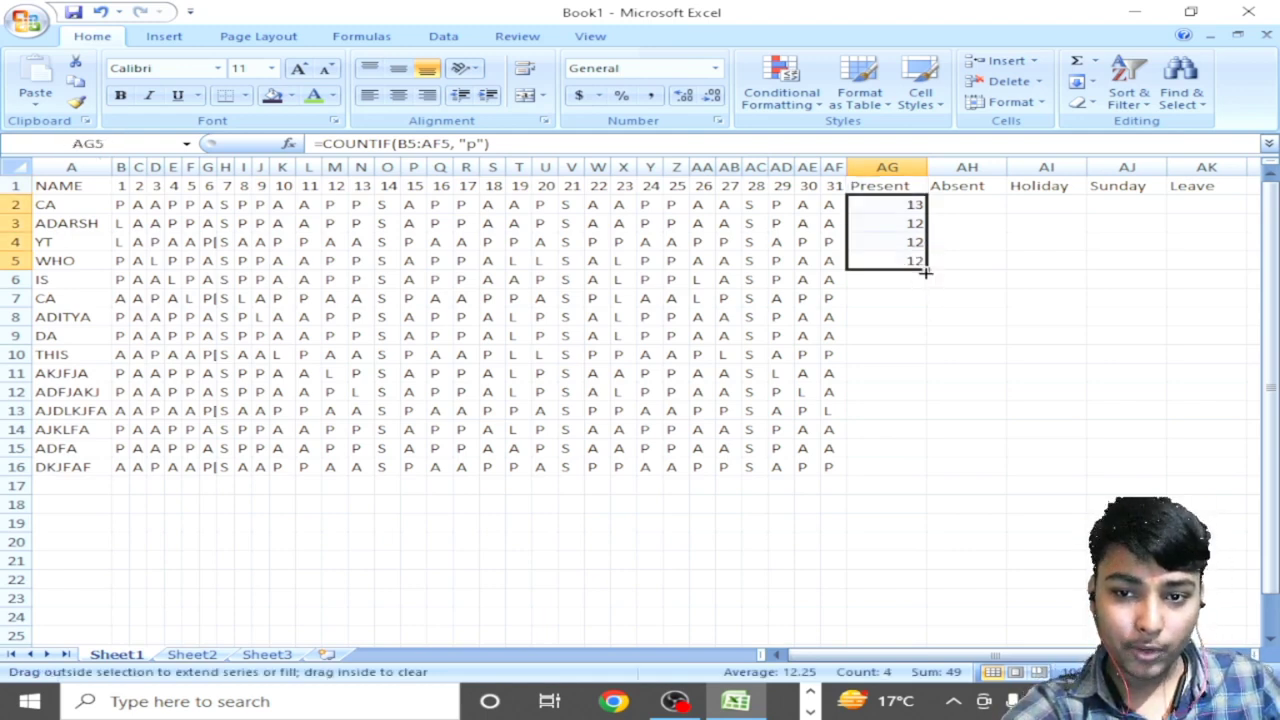
double_click(926, 270)
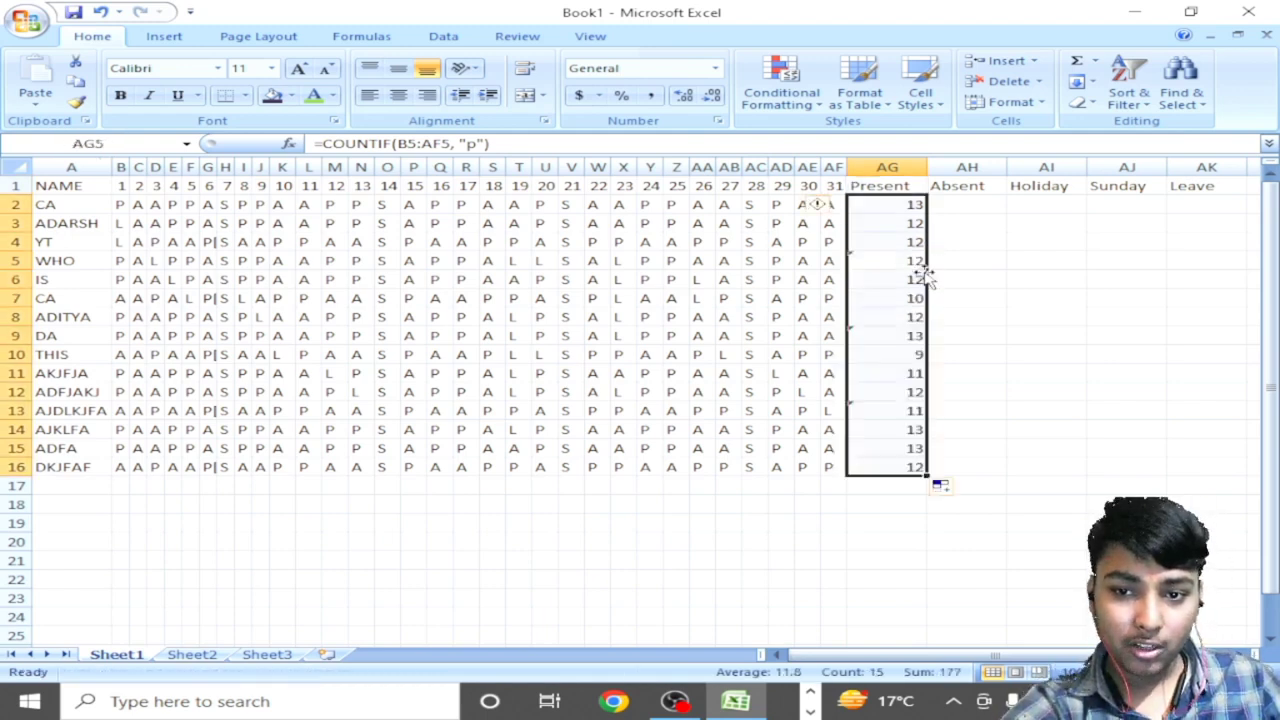
click(948, 228)
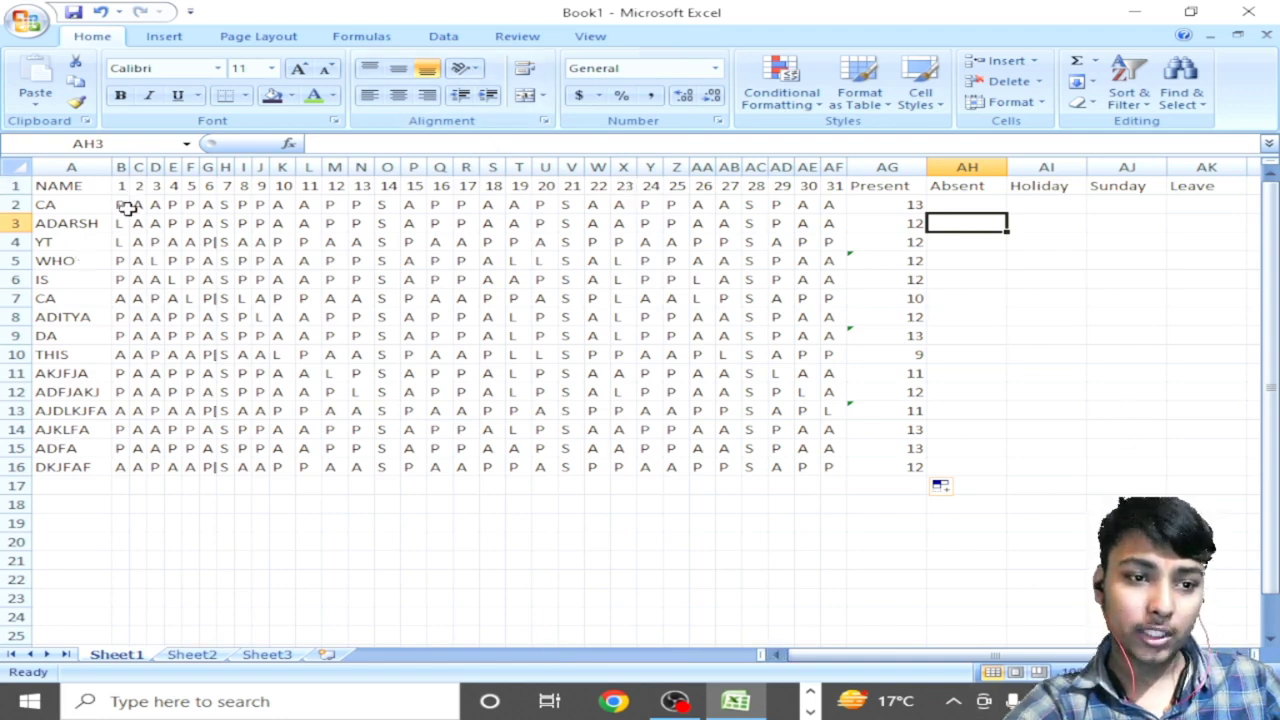
Step: Begin a formula with = in AH2, the first Absent cell
click(120, 240)
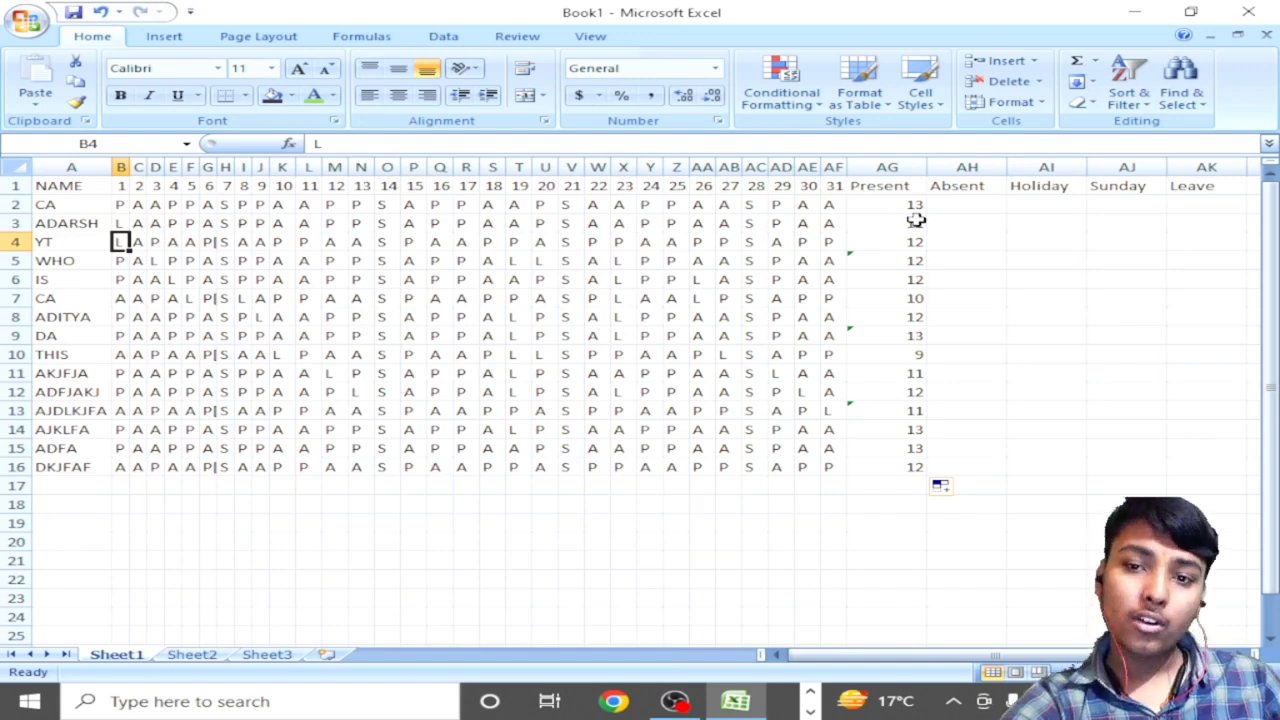
click(966, 209)
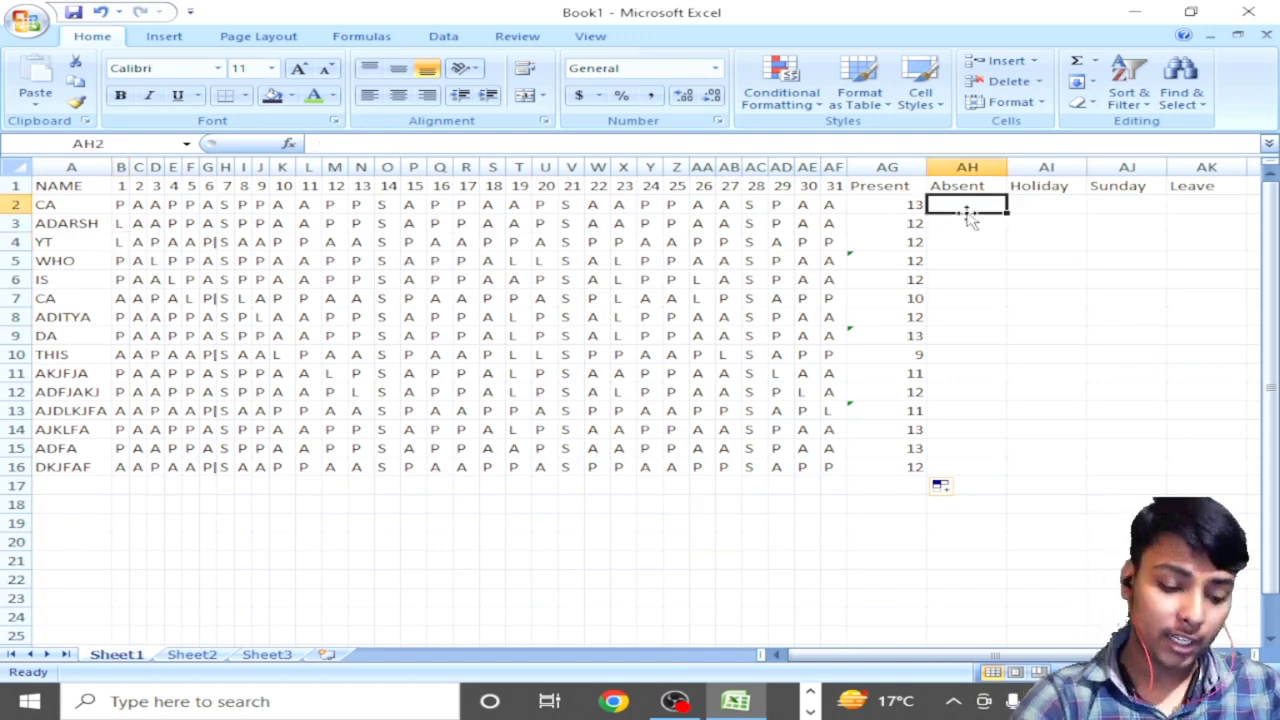
text(=)
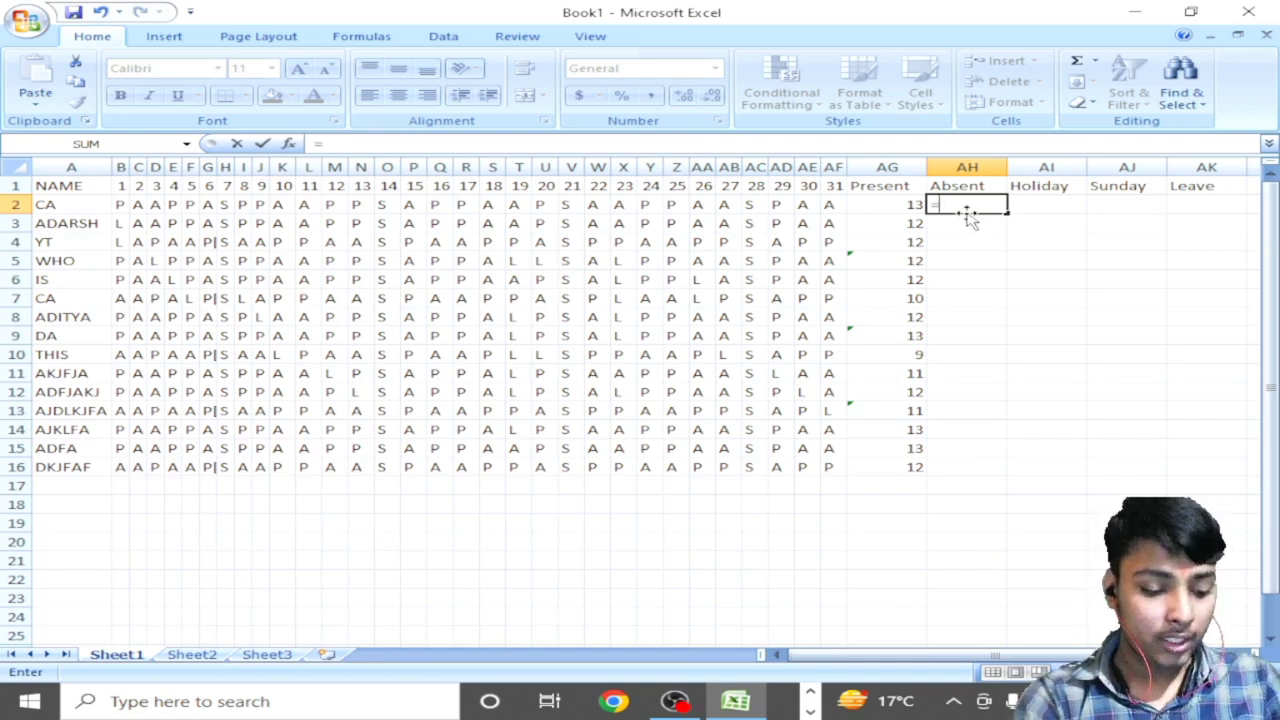
Step: Enter =COUNTIF(B2:AH2,"a") in AH2, then close the circular reference help article
text(countif)
key(Tab)
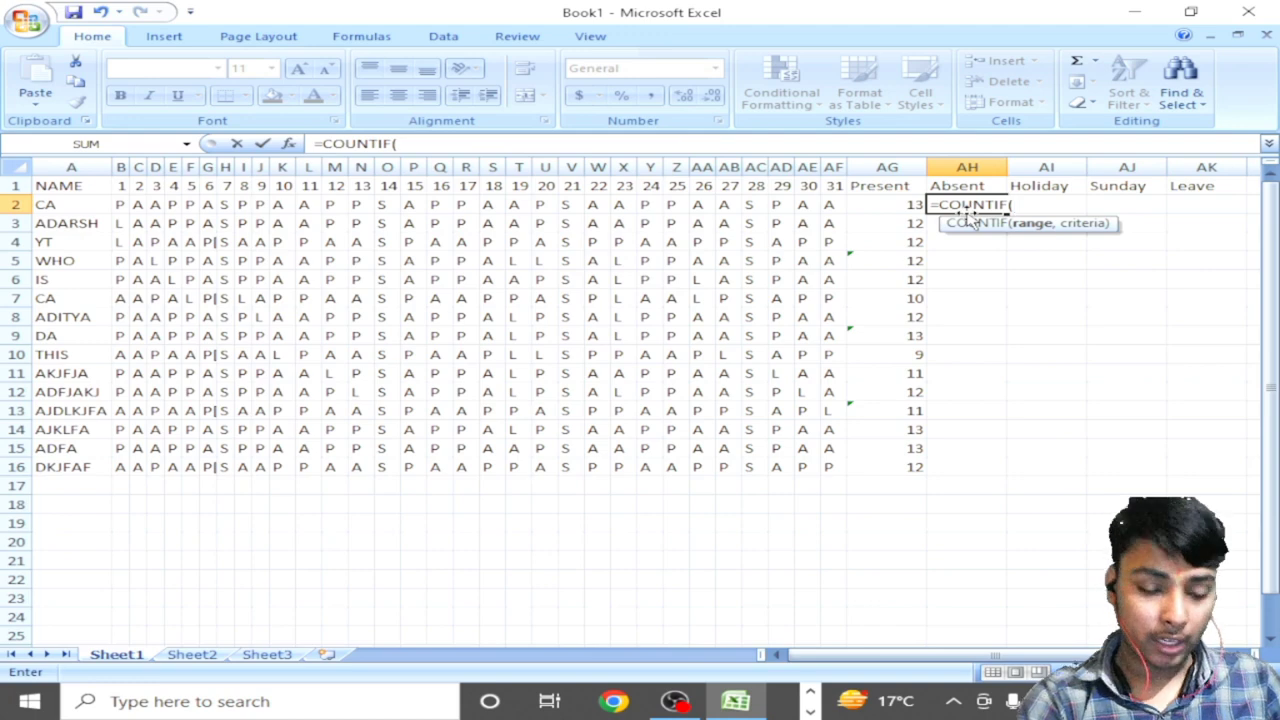
key(ctrl+shift+Left)
key(ctrl+shift+Left)
key(shift+Right)
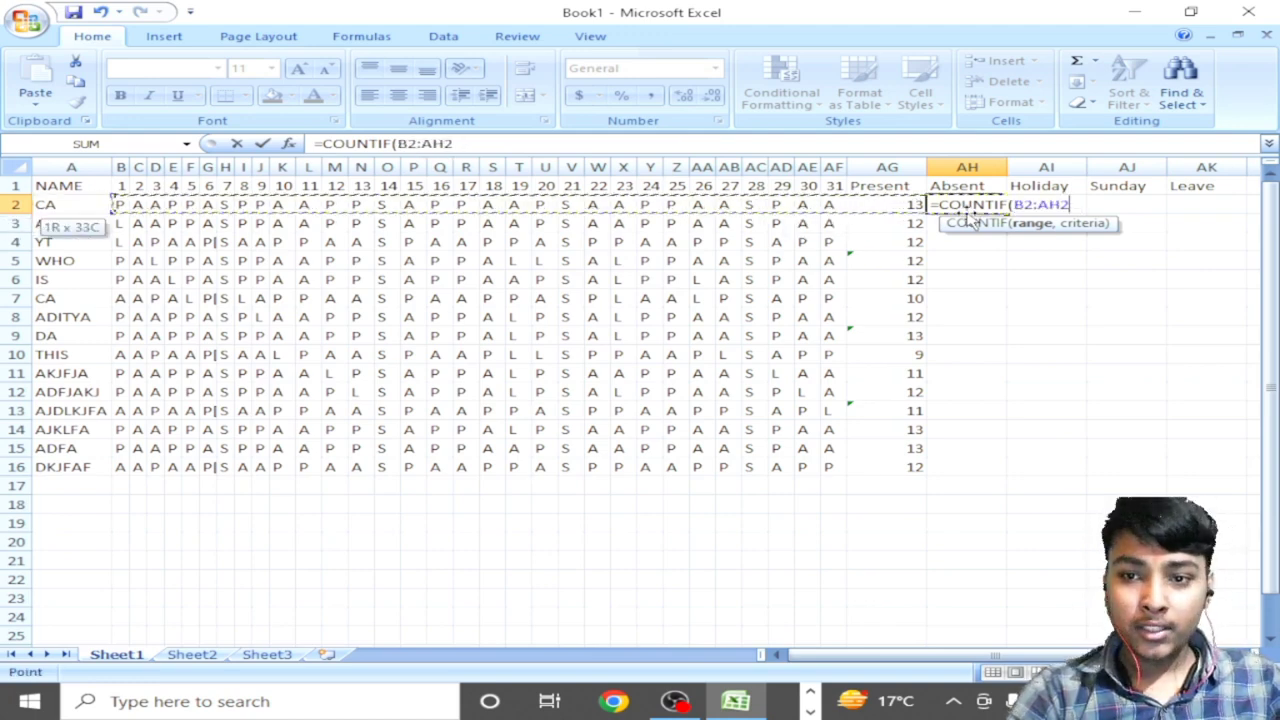
text(,)
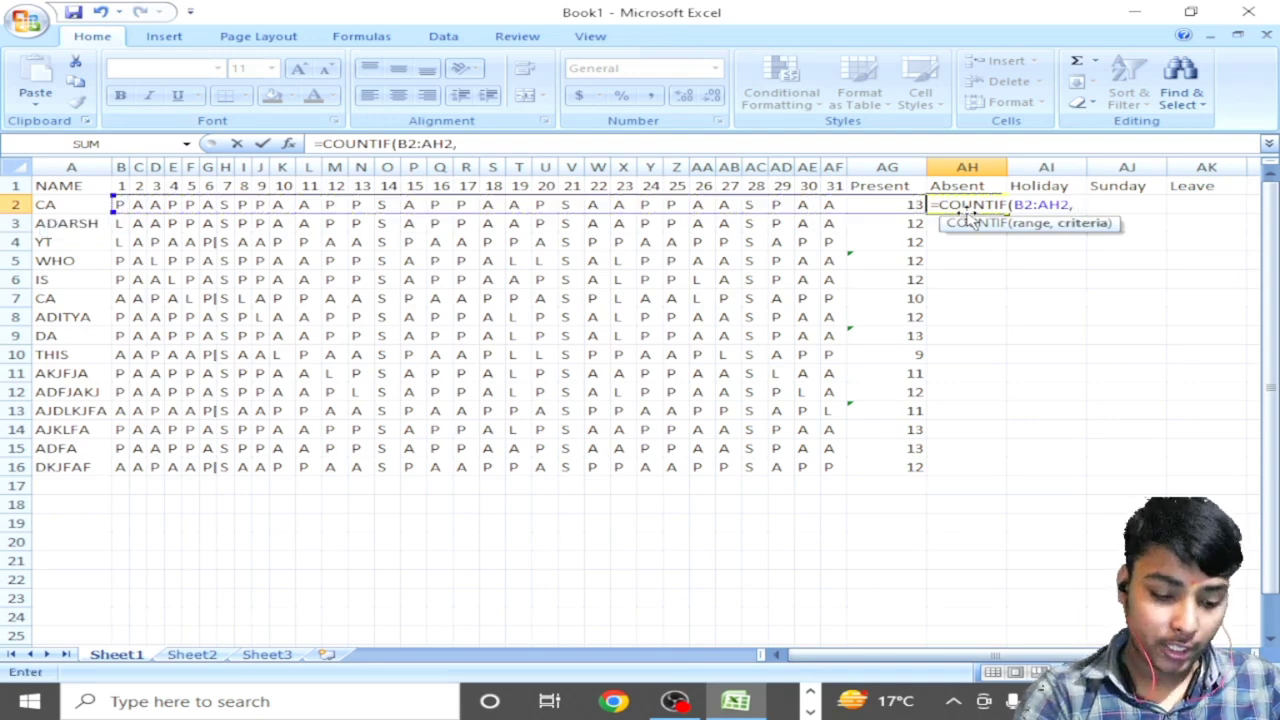
text( "a")
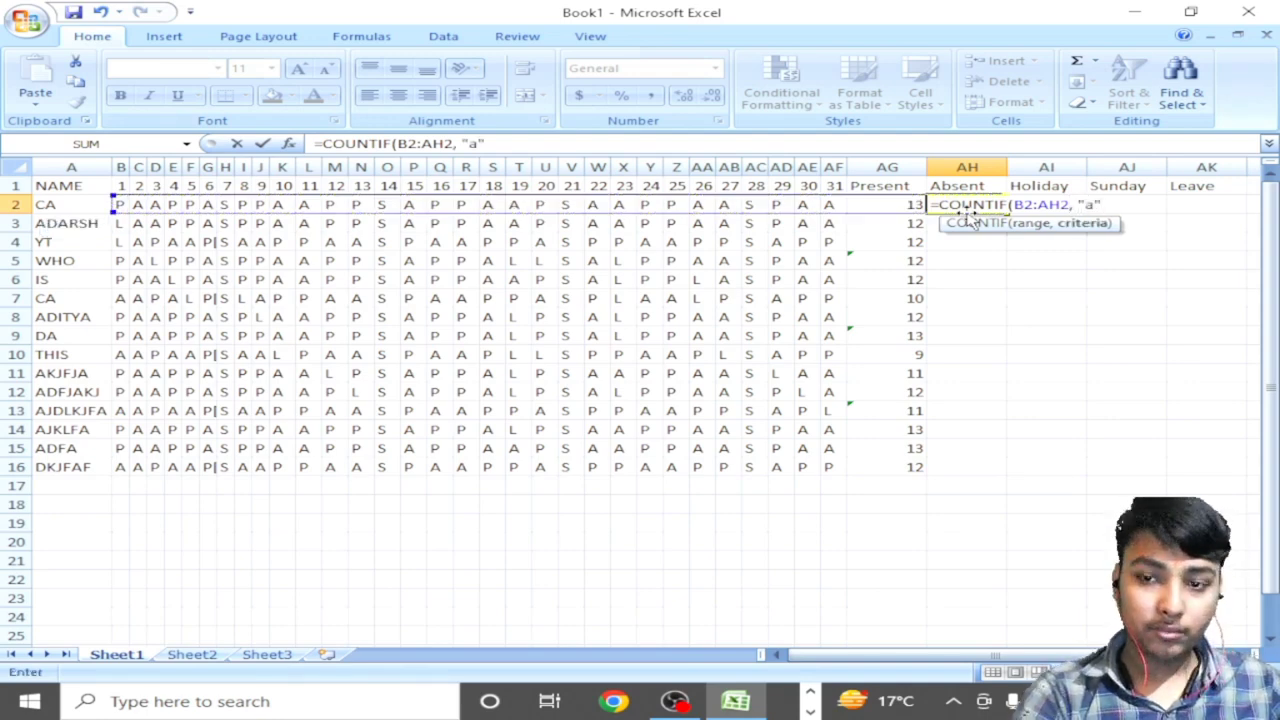
key(Return)
key(Return)
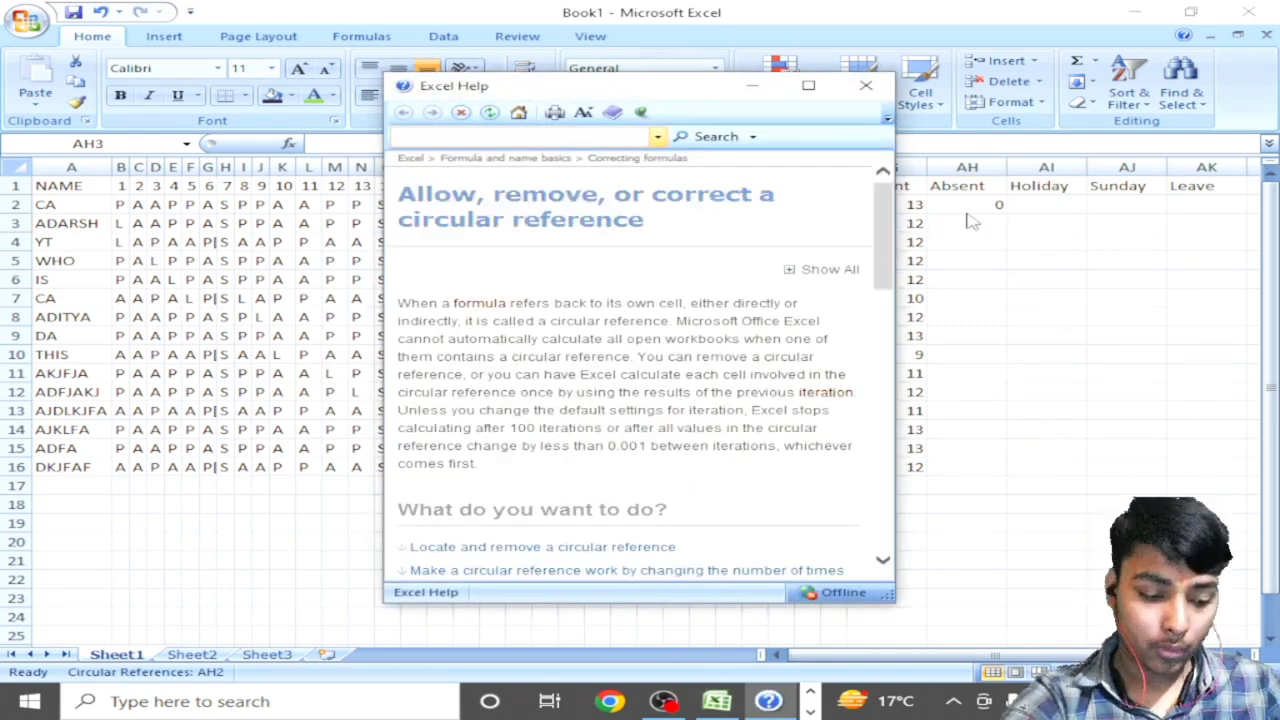
click(866, 85)
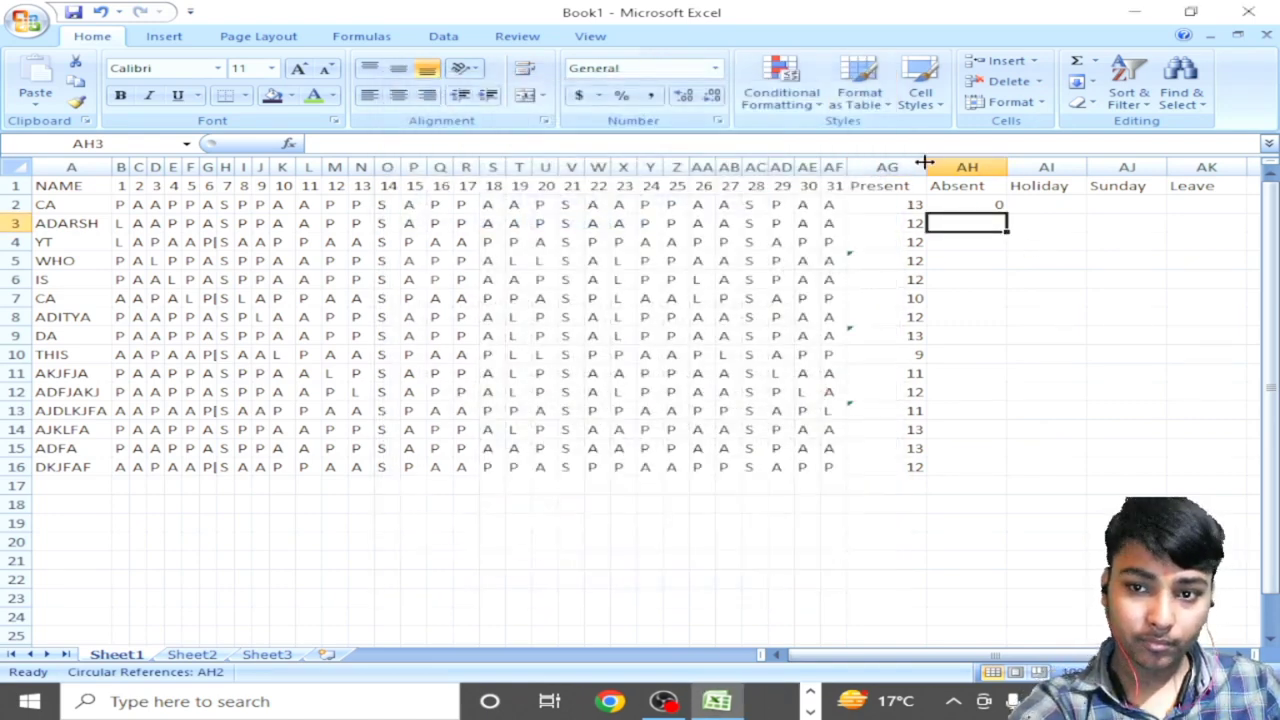
Step: Retype AH2 as a COUNTIF over B2:AH2, leaving the criterion quote unfinished
click(955, 204)
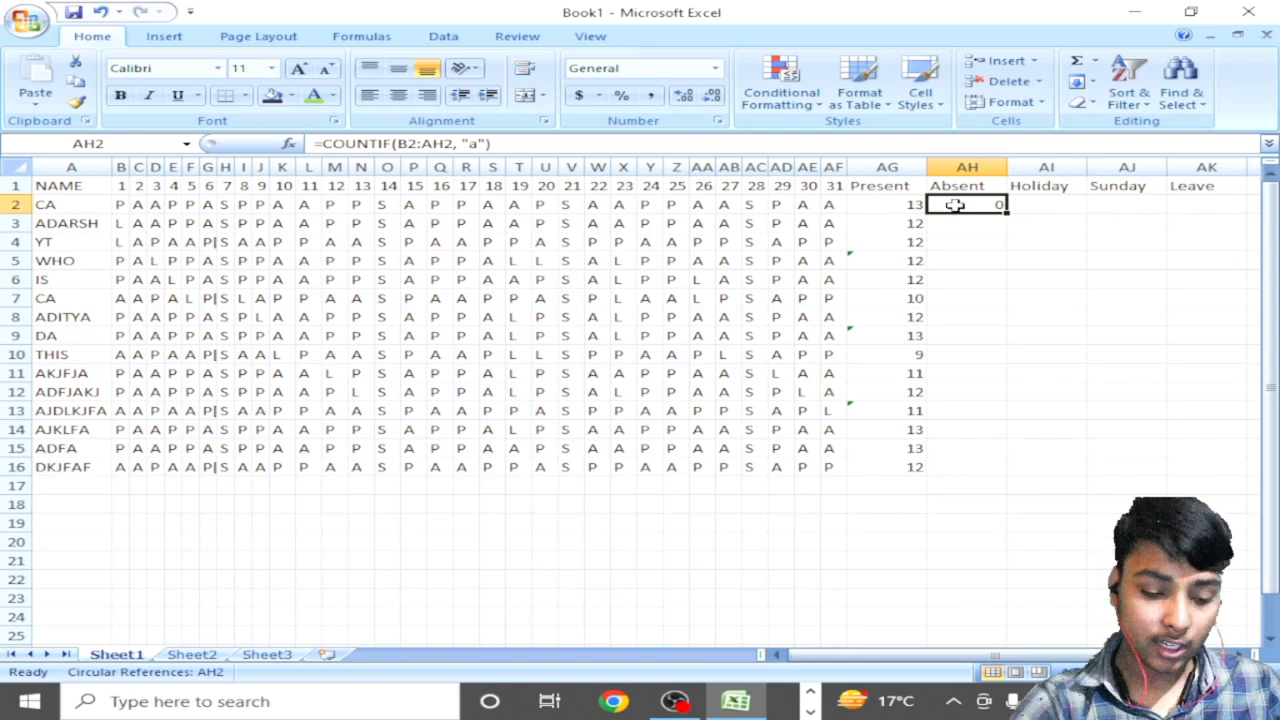
key(Delete)
text(=co)
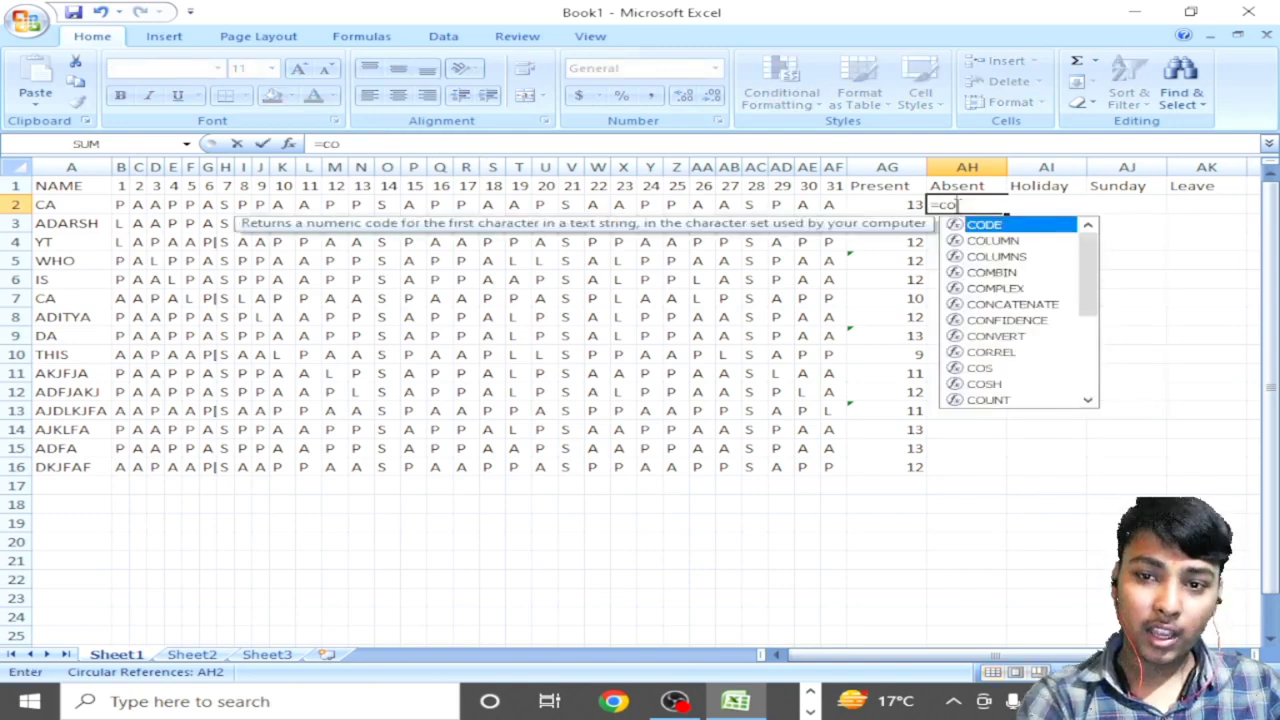
text(untif)
key(Tab)
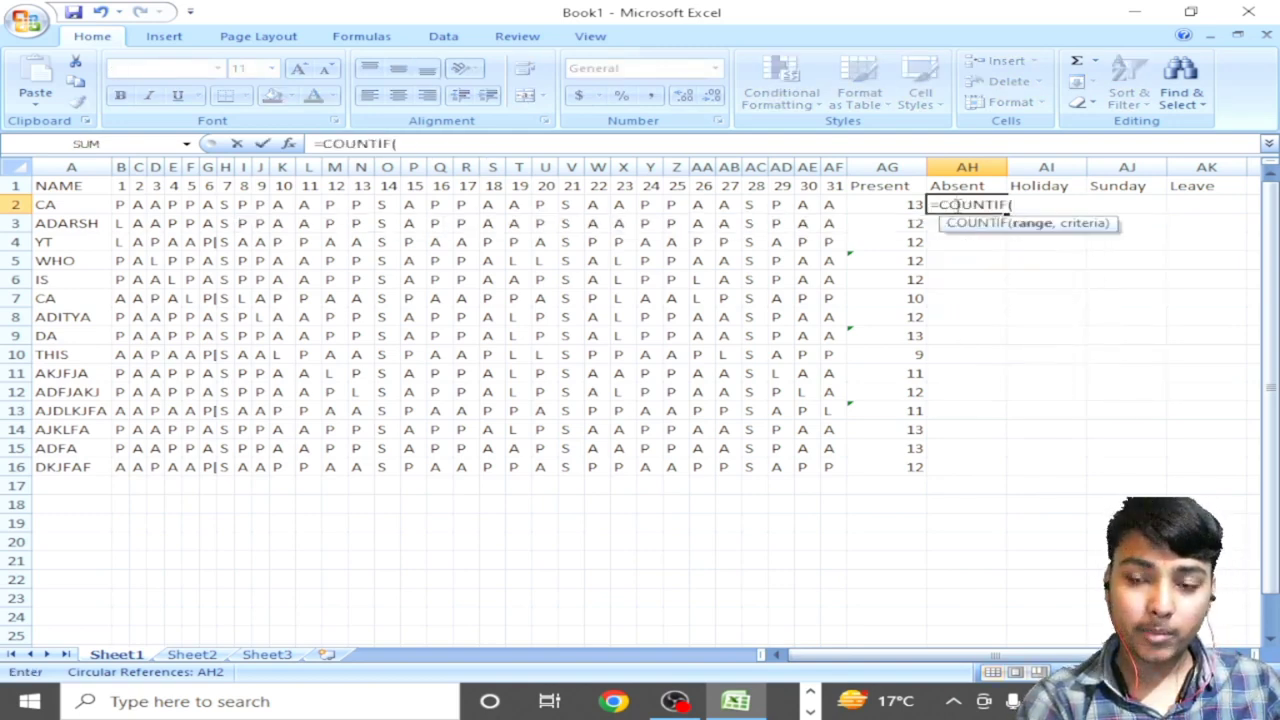
drag(953, 204, 118, 205)
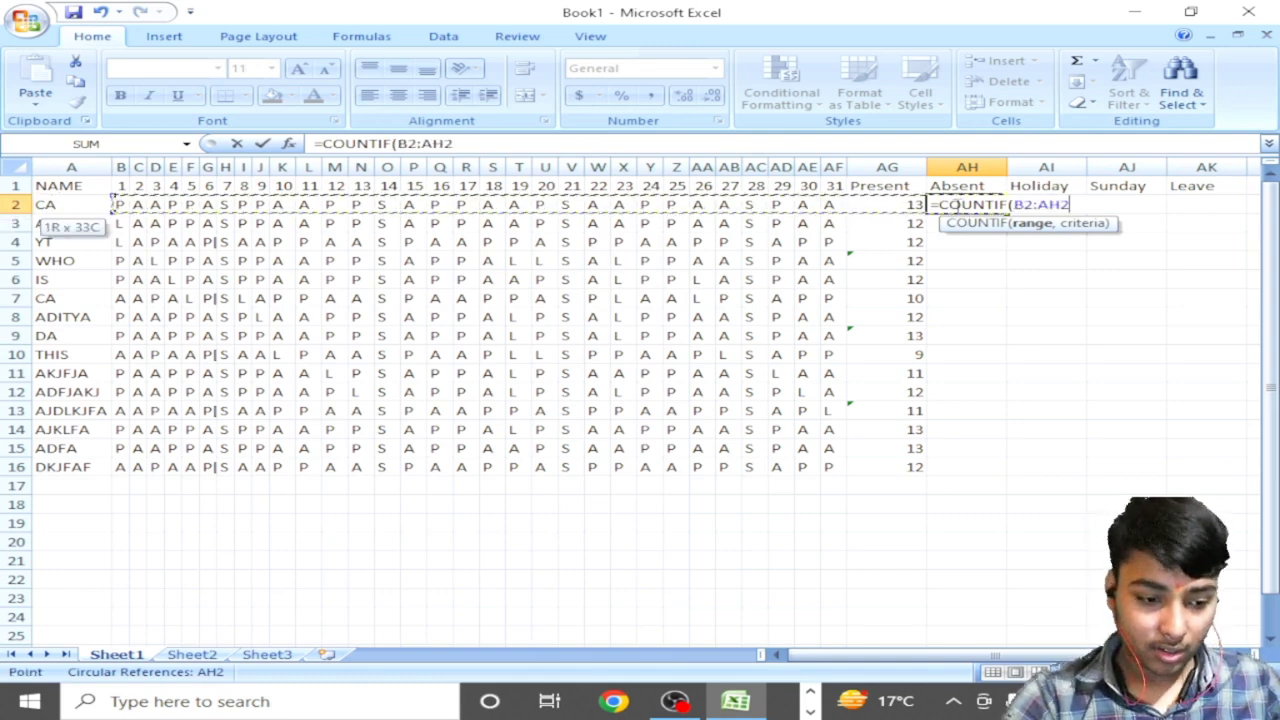
text(,)
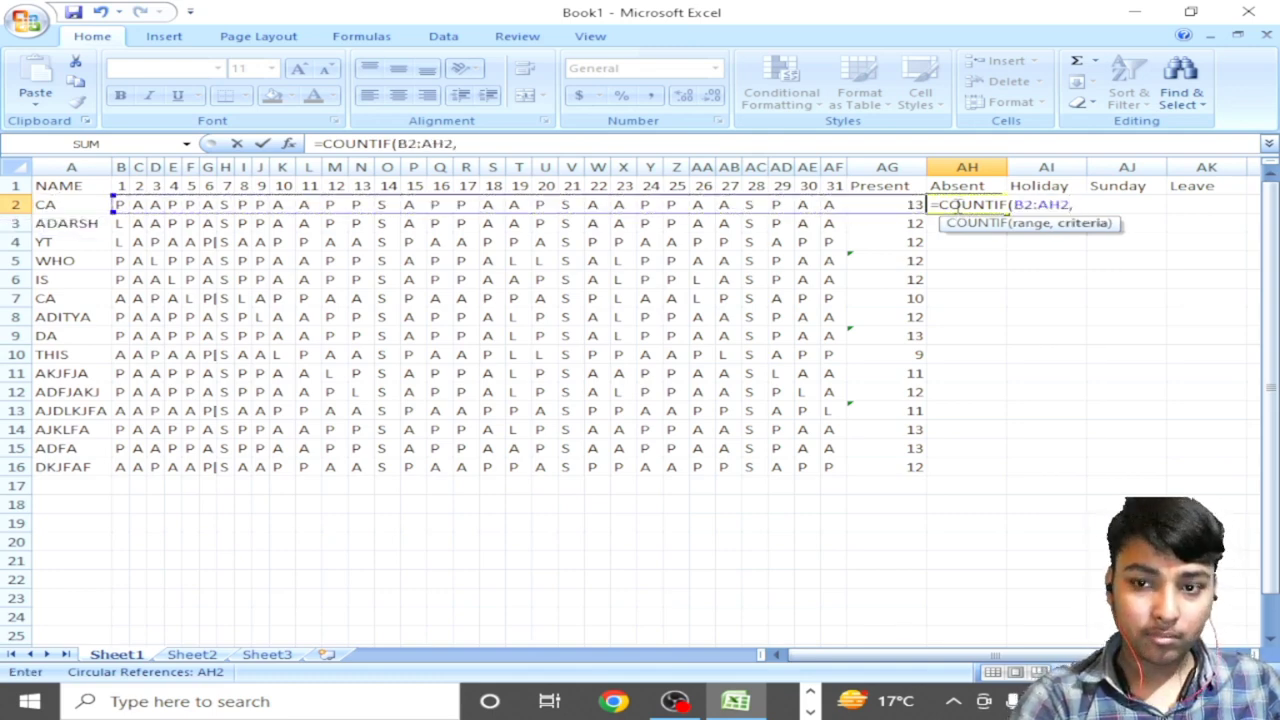
text( ")
key(Return)
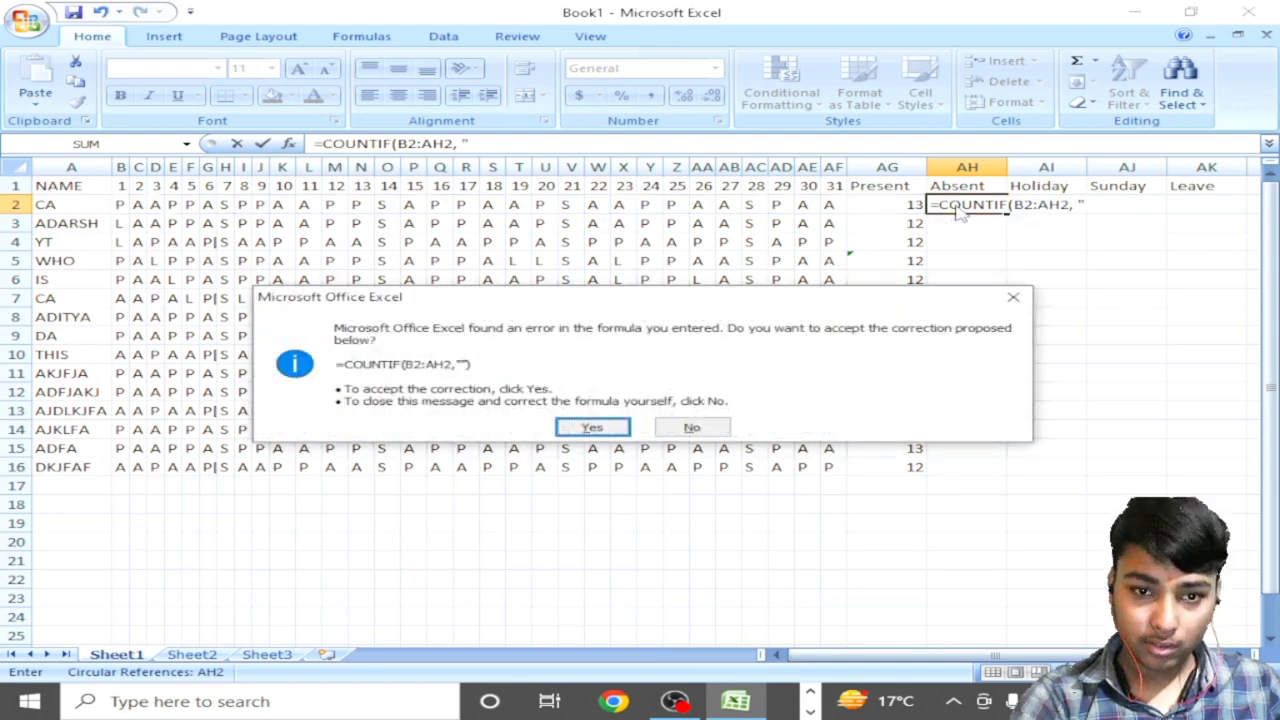
Step: Decline Excel's correction and finish AH2 as =COUNTIF(B2:AH2, "A"), then start retyping it
key(Escape)
key(Return)
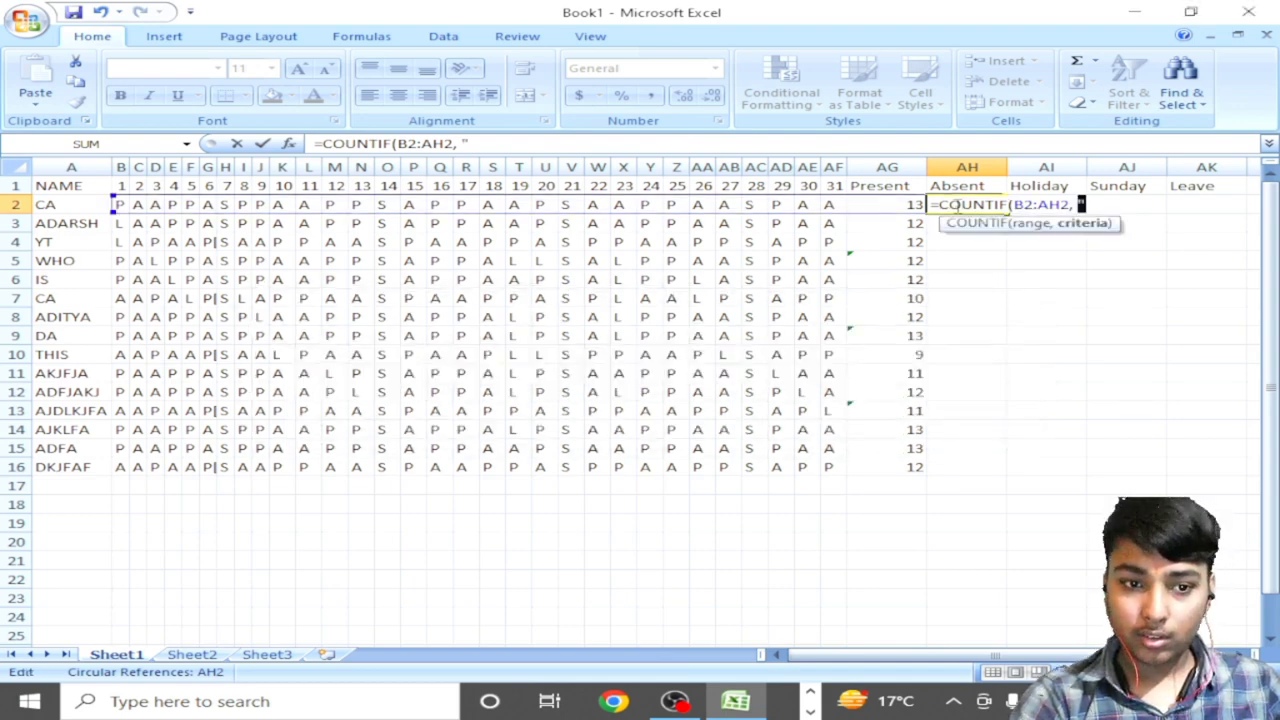
key(BackSpace)
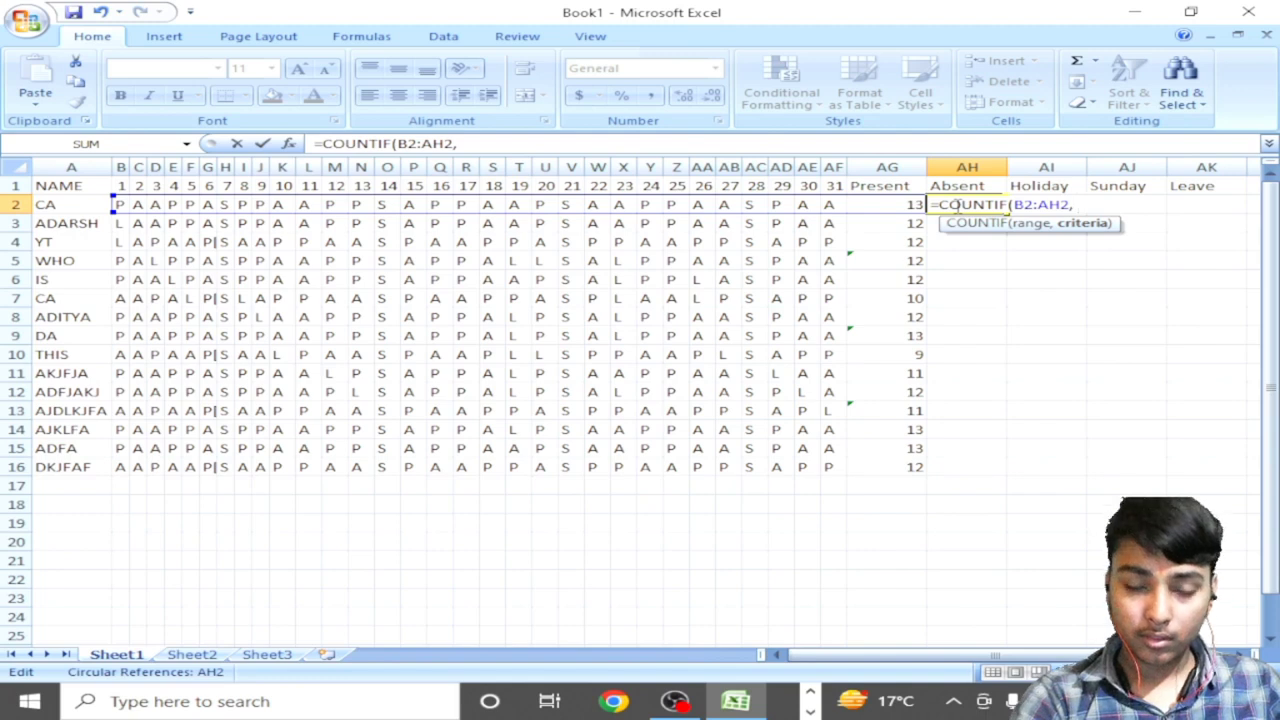
text("A)
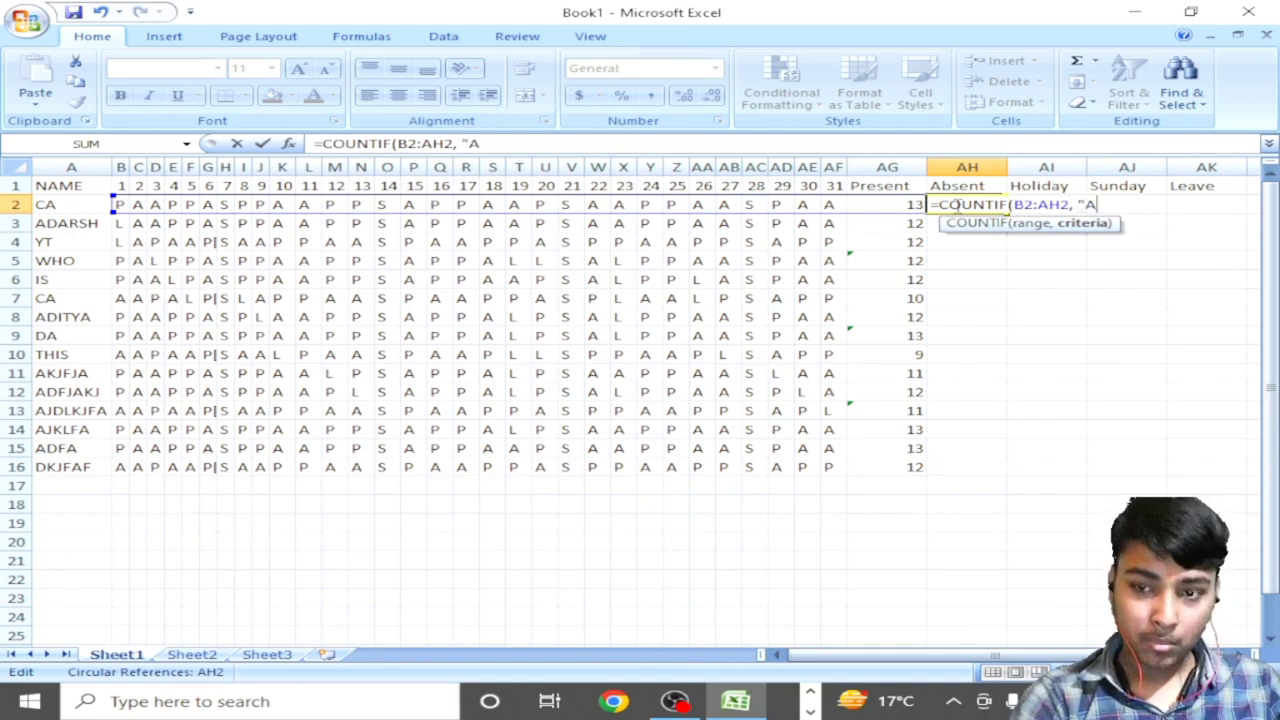
text(")
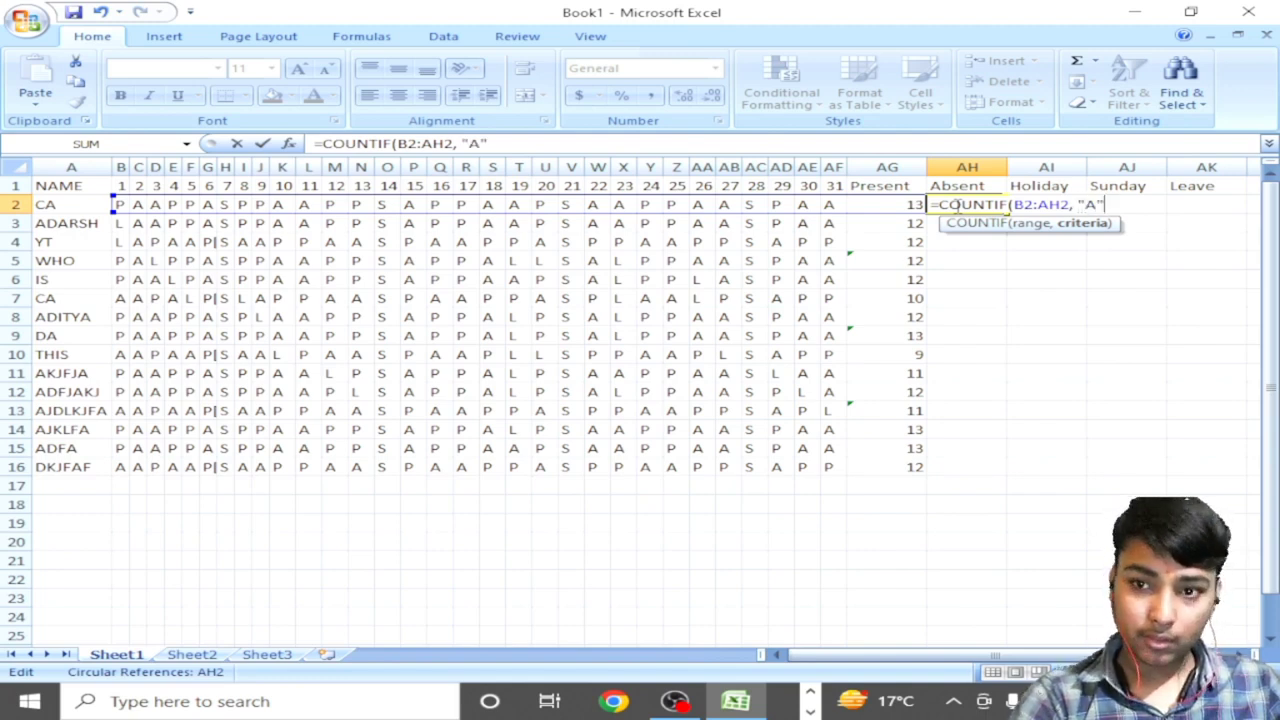
text())
key(Return)
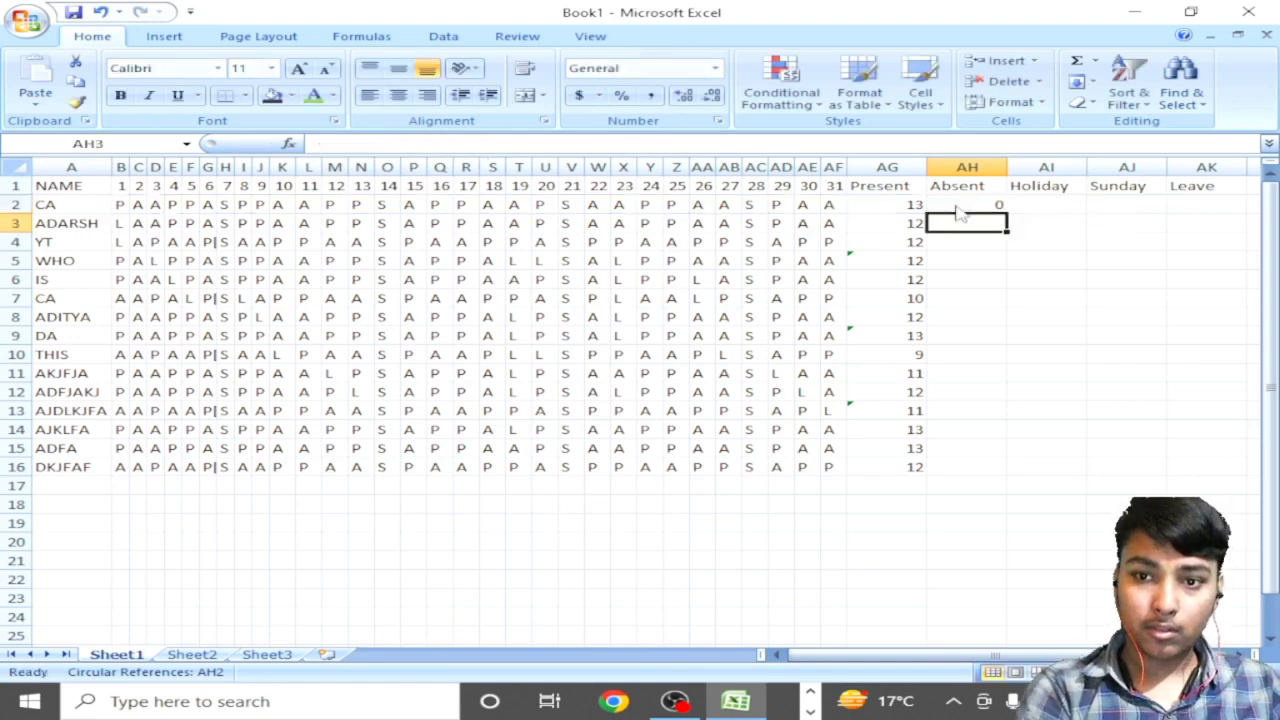
click(955, 205)
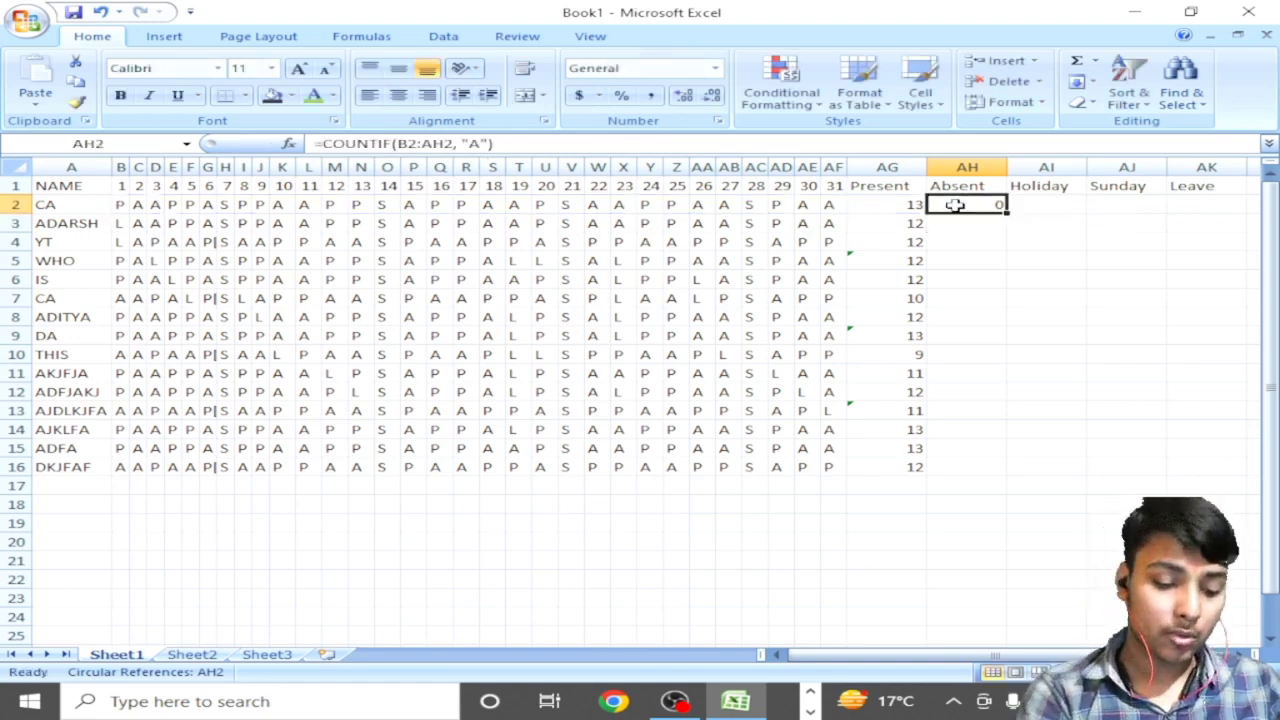
text(=)
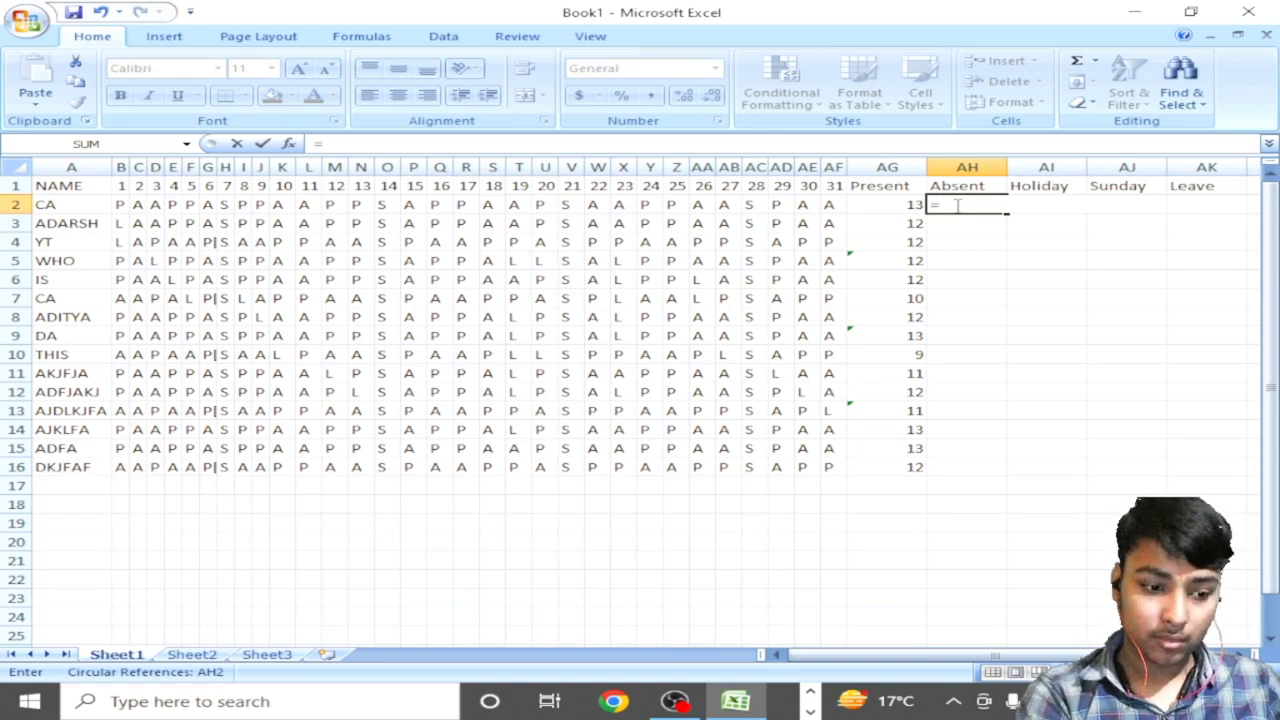
text(COUNT)
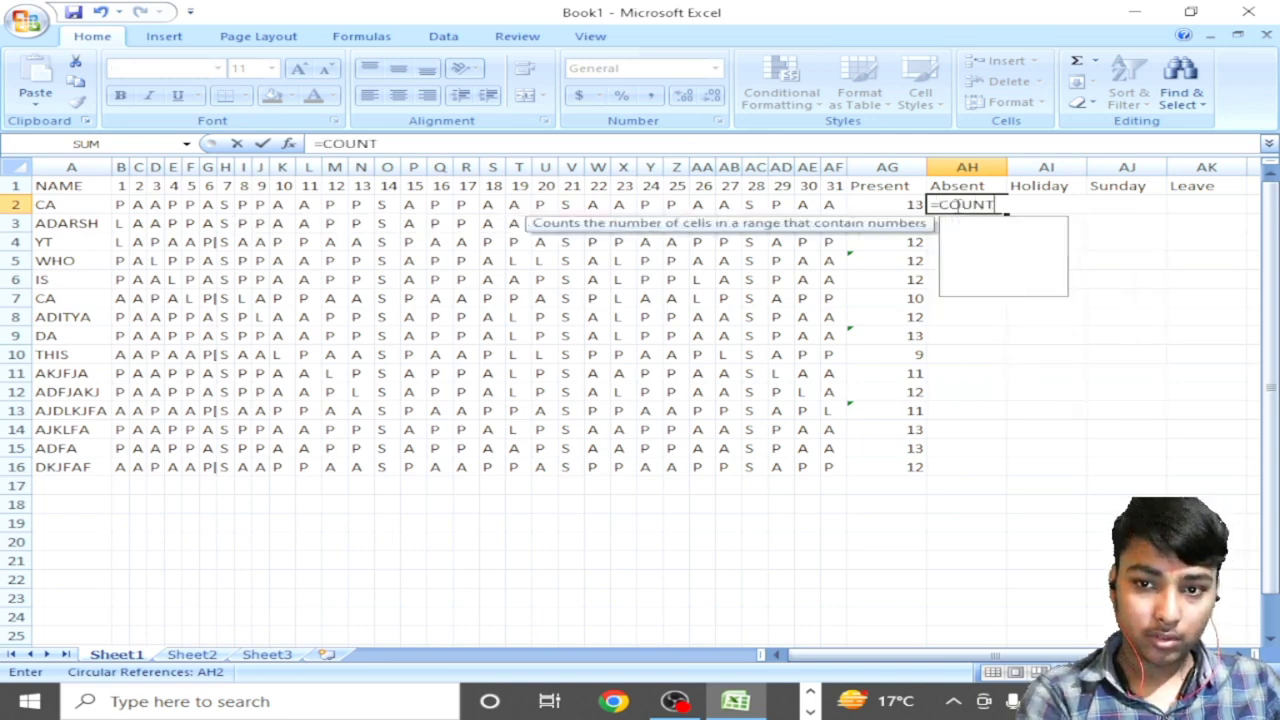
text(IF()
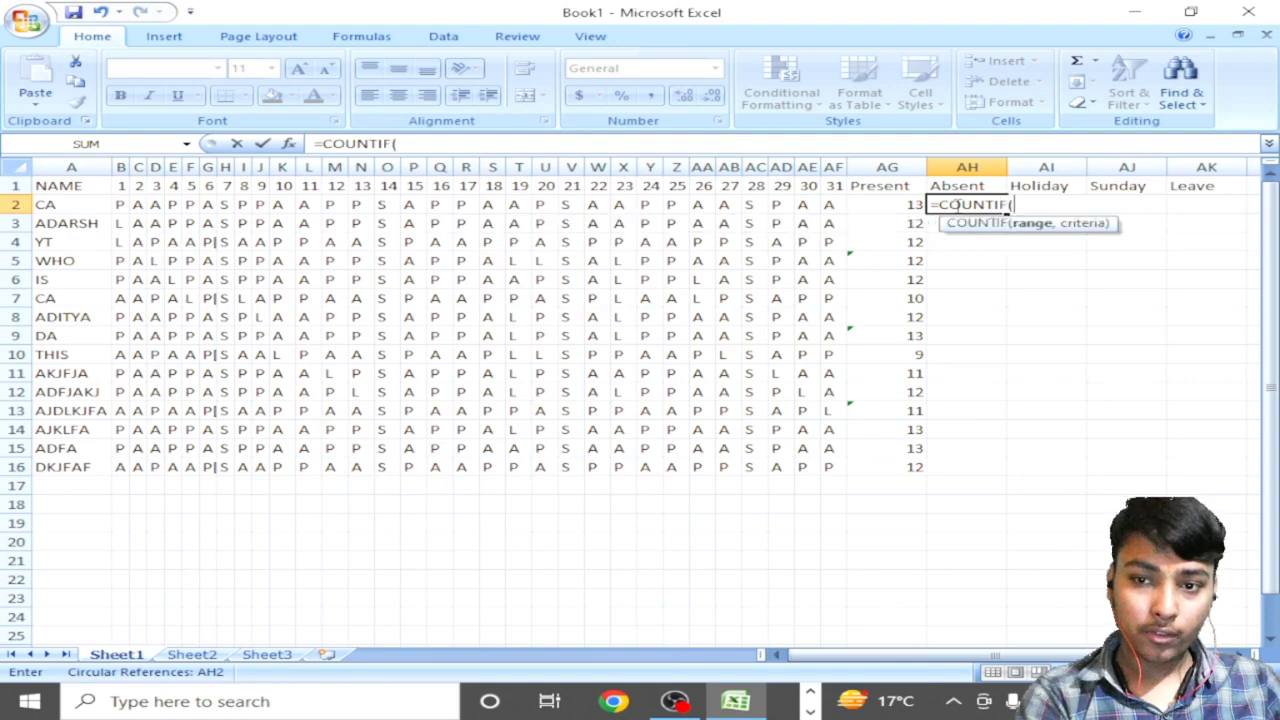
Step: Complete AH2 again as =COUNTIF(B2:AH2, "A")
drag(955, 204, 120, 205)
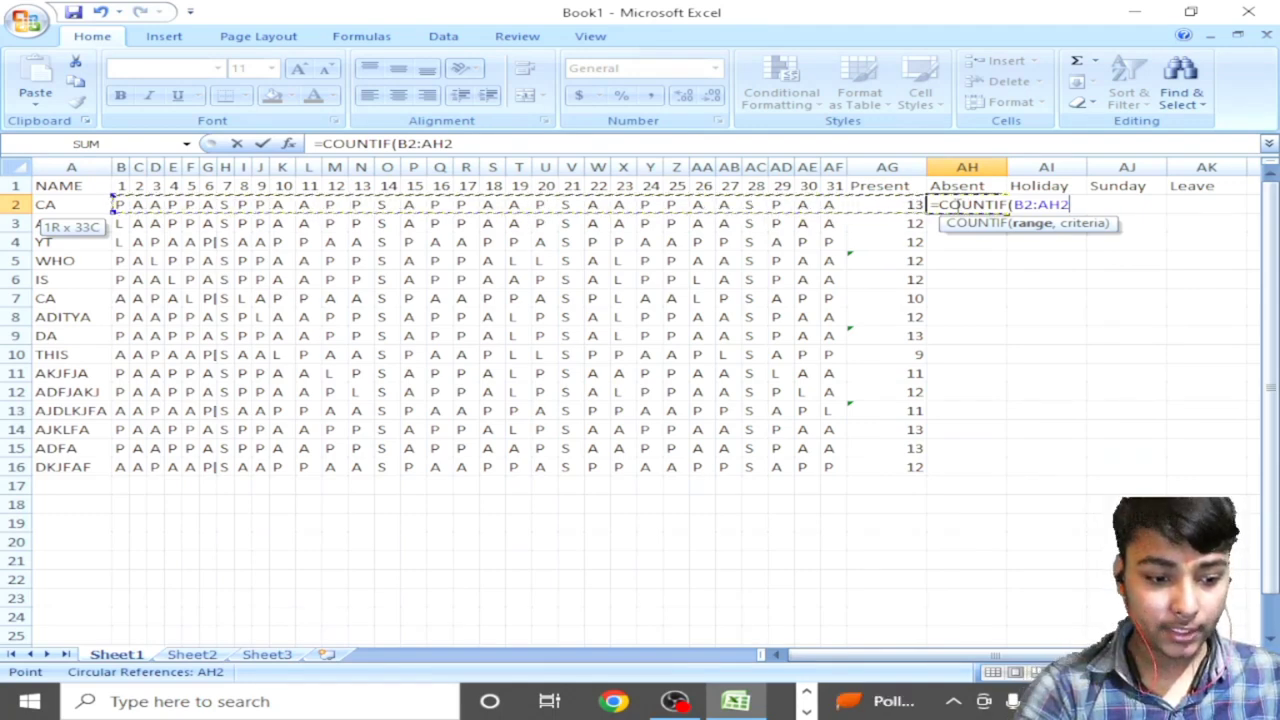
text(,)
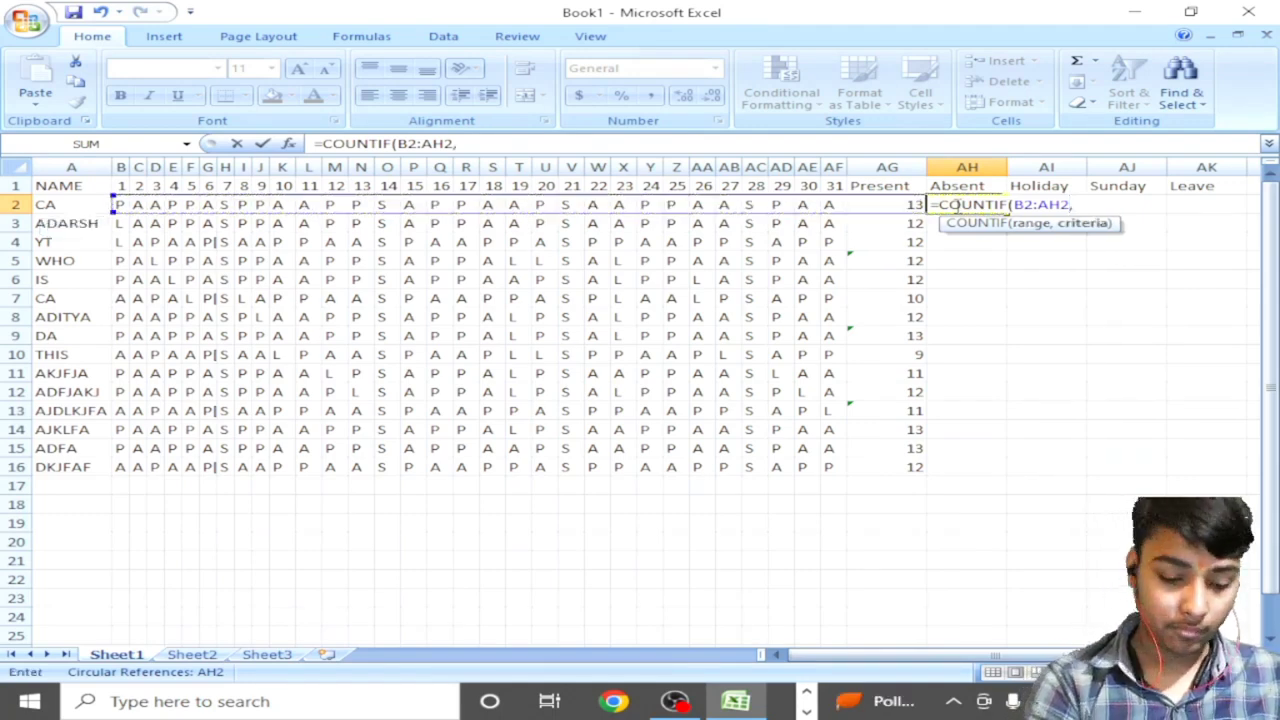
text( ")
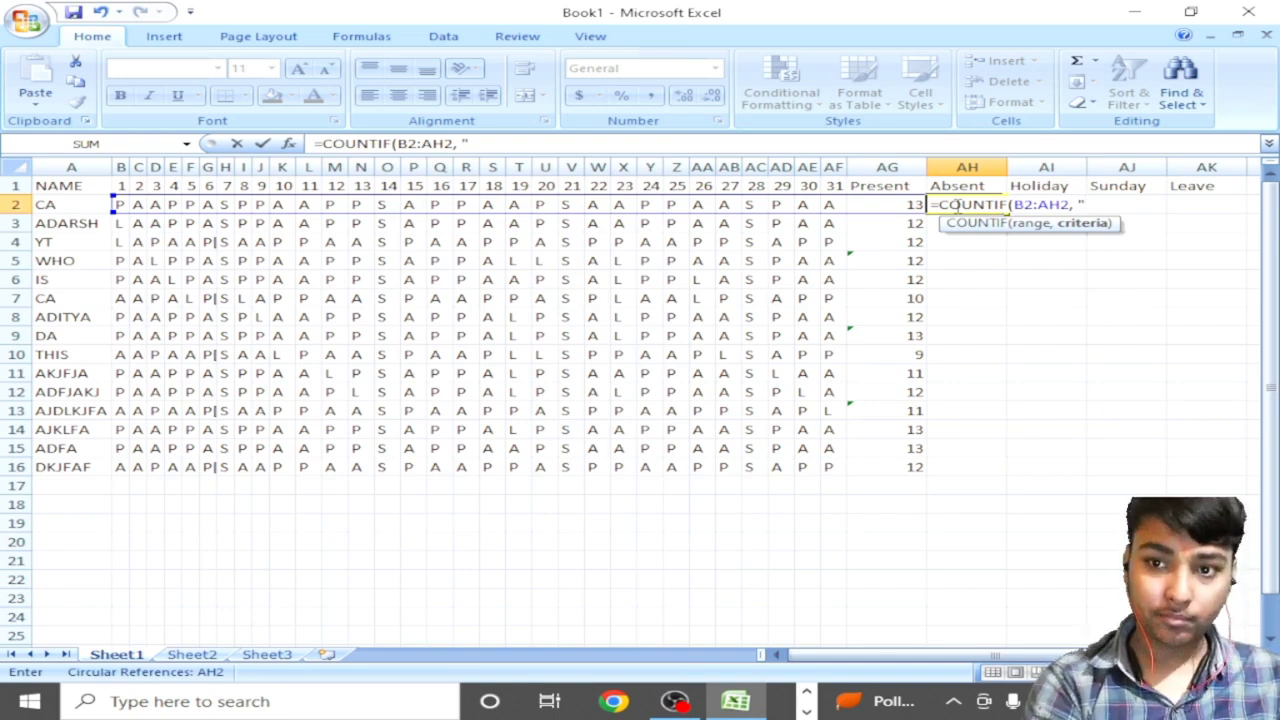
text(Aa)
key(BackSpace)
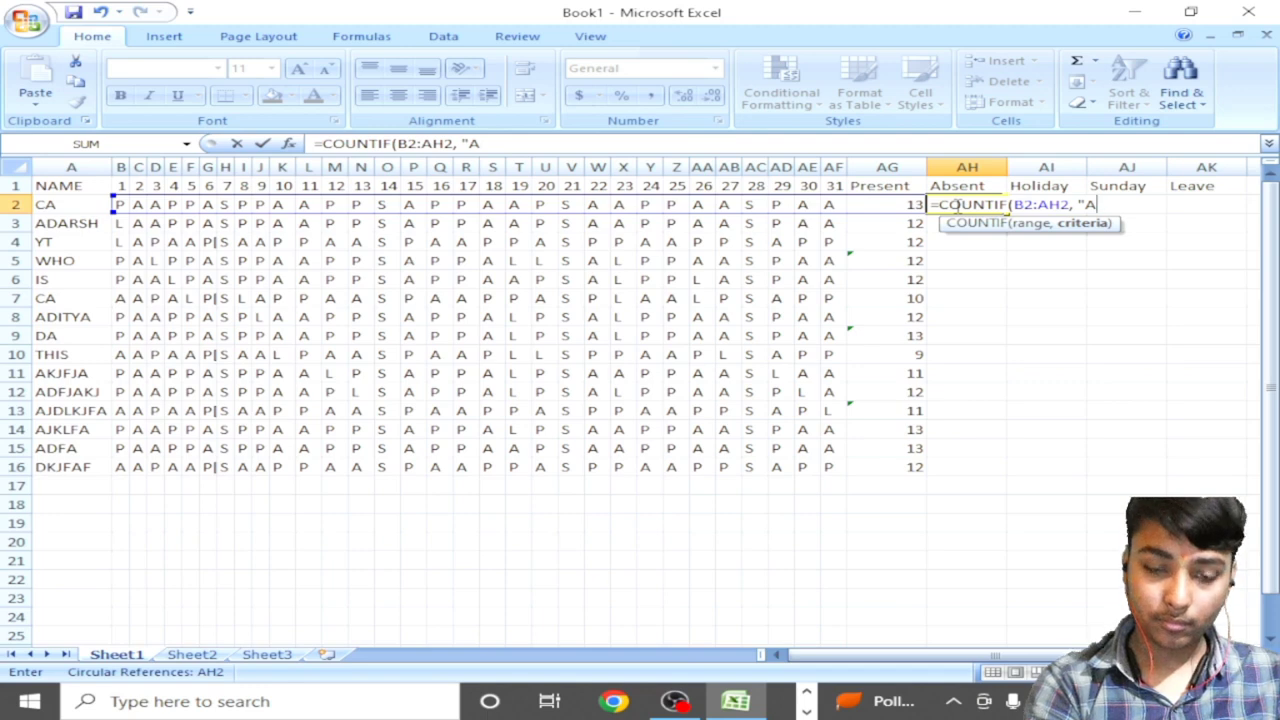
text("))
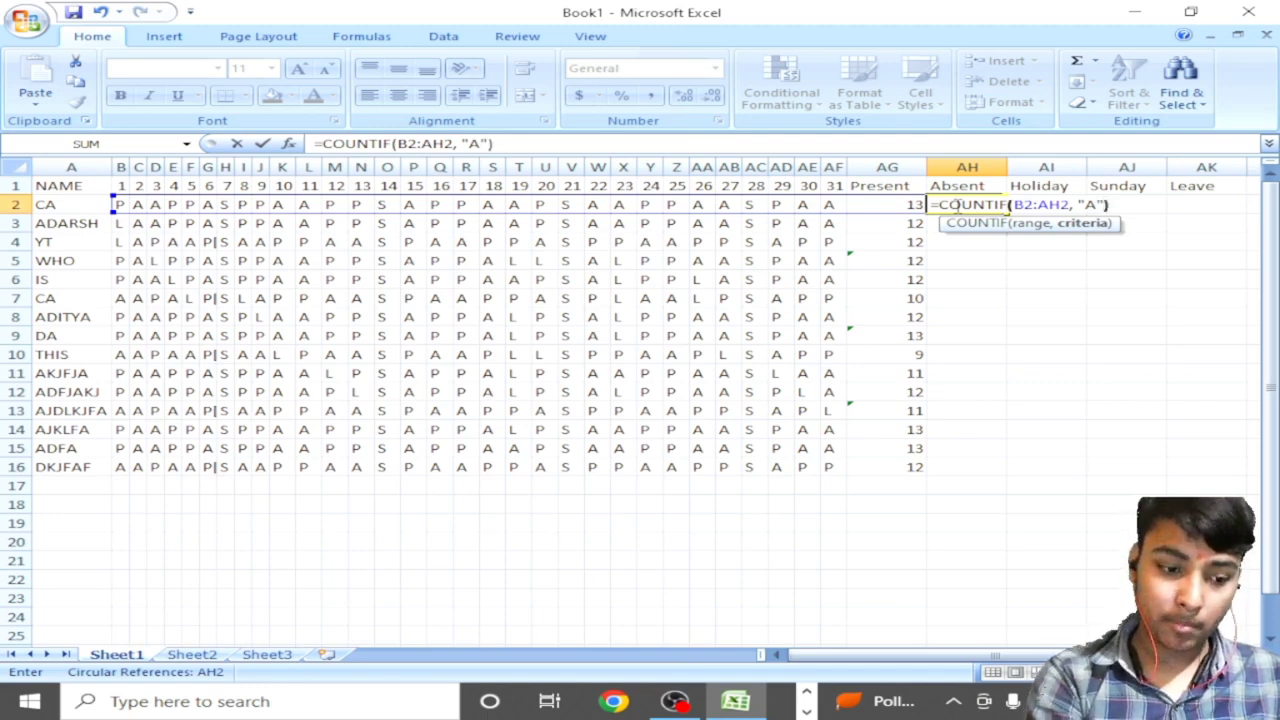
key(Return)
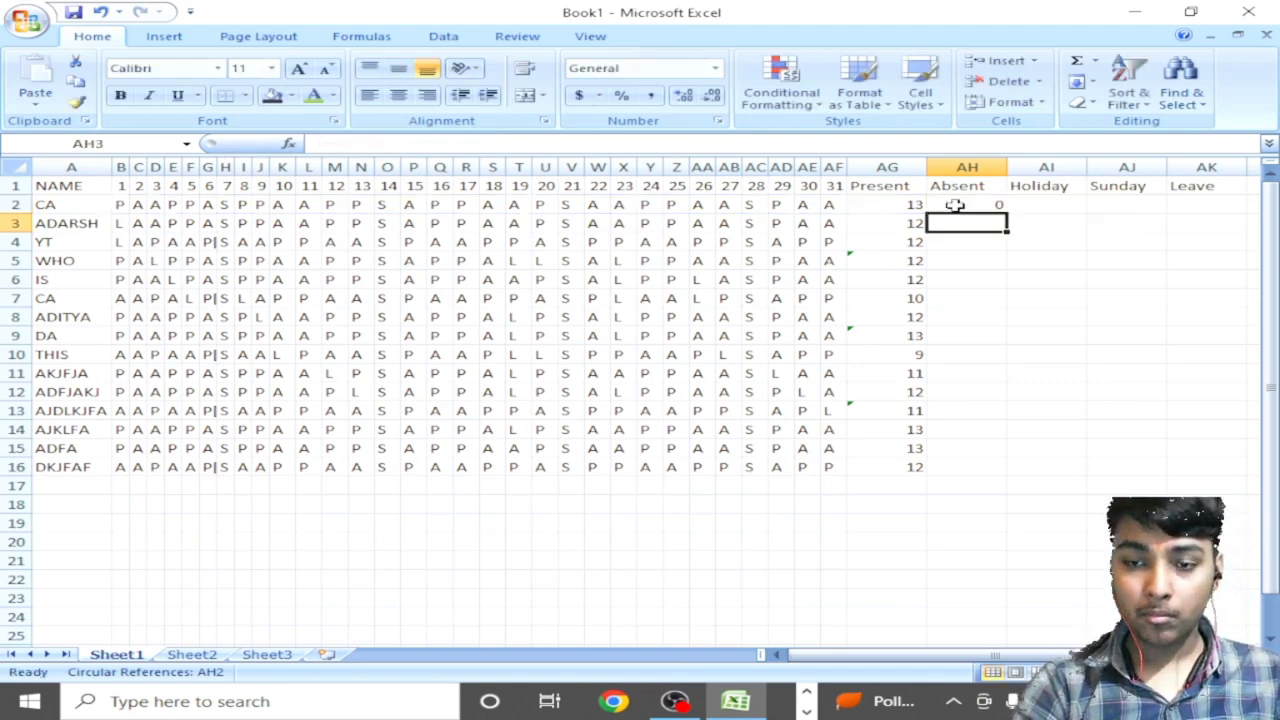
Step: Replace AH2 with a bare =countif entry, which shows #NAME?
click(955, 205)
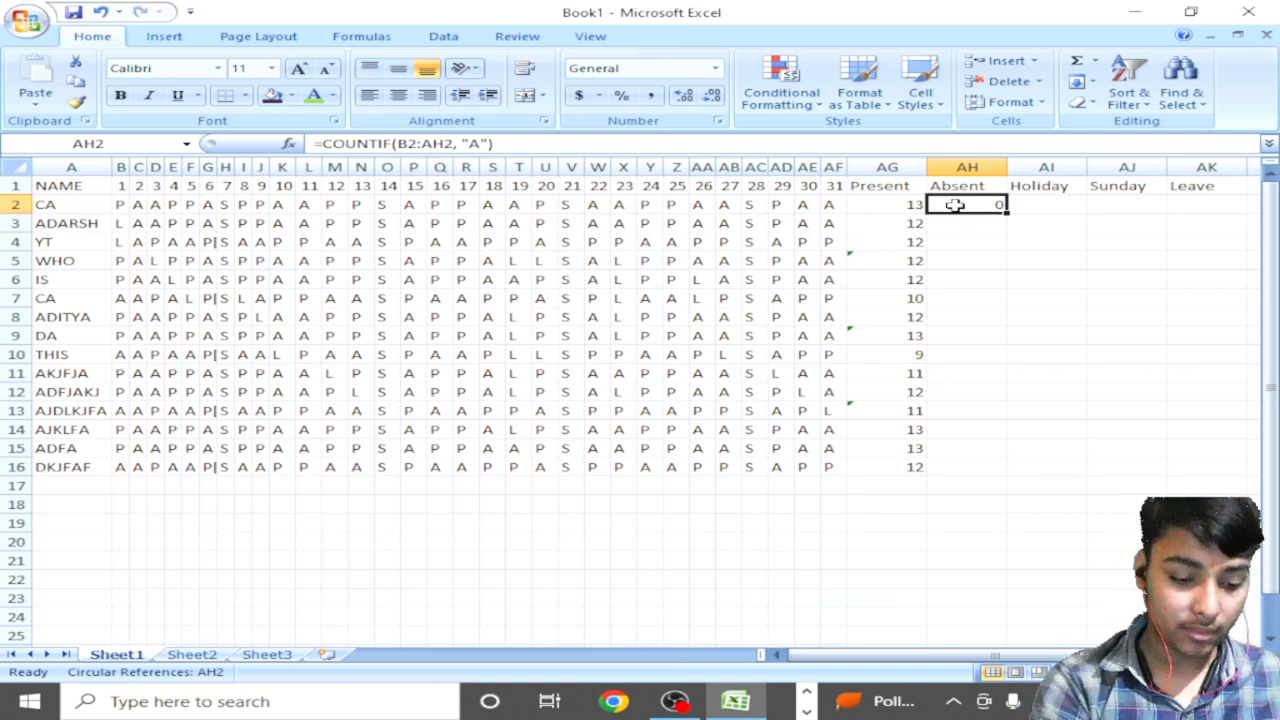
text(=countif)
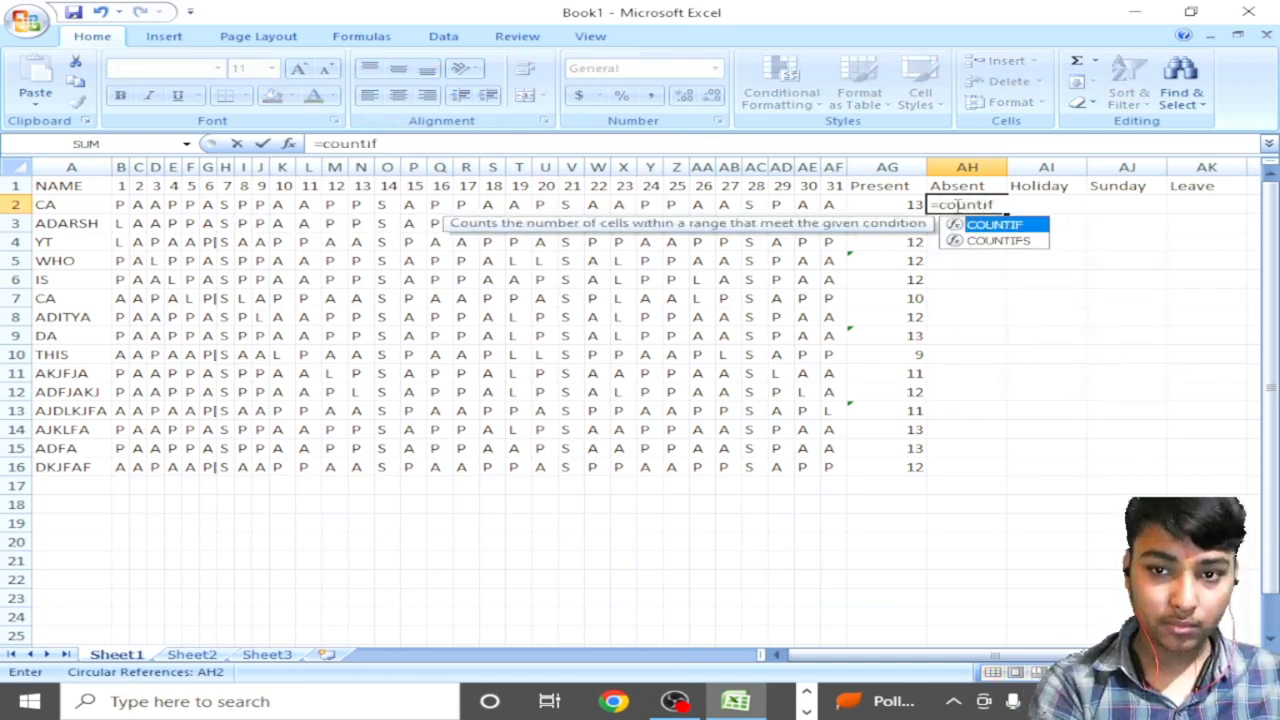
key(Return)
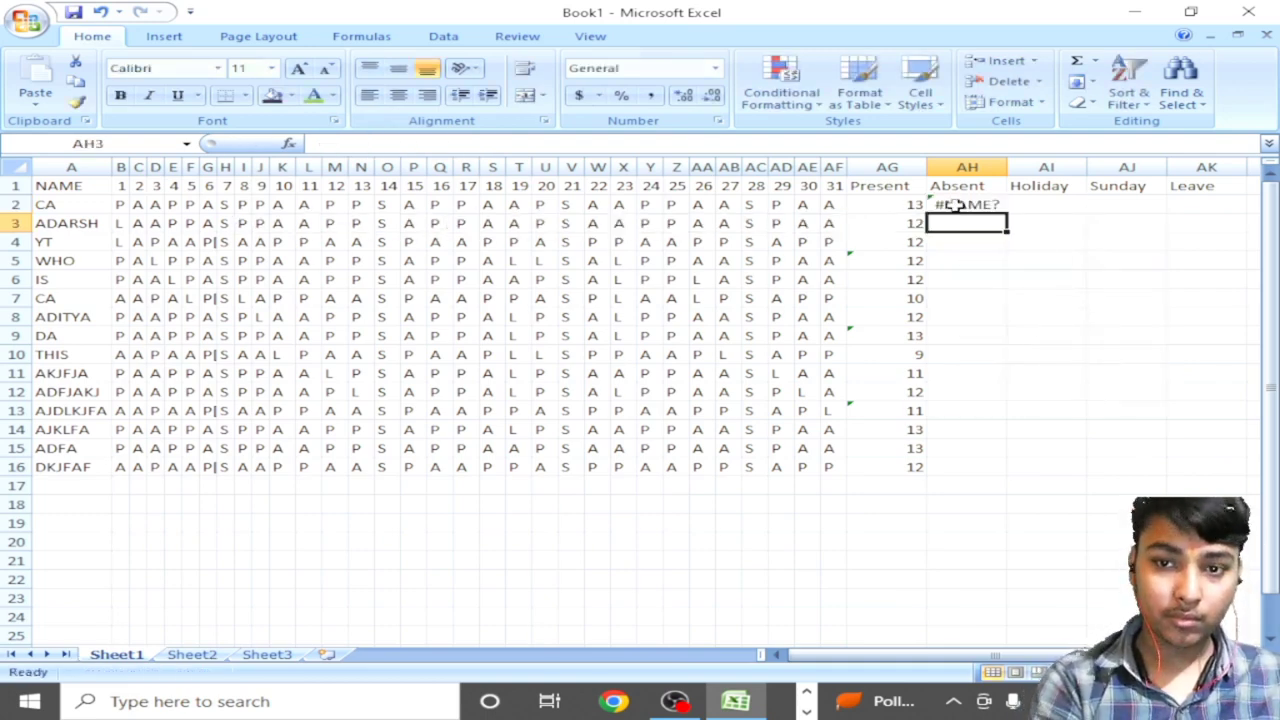
click(957, 204)
Step: Enter =COUNTIF(B2:AH2,"a") in AH2, dismiss the circular warning and close its help
text(=)
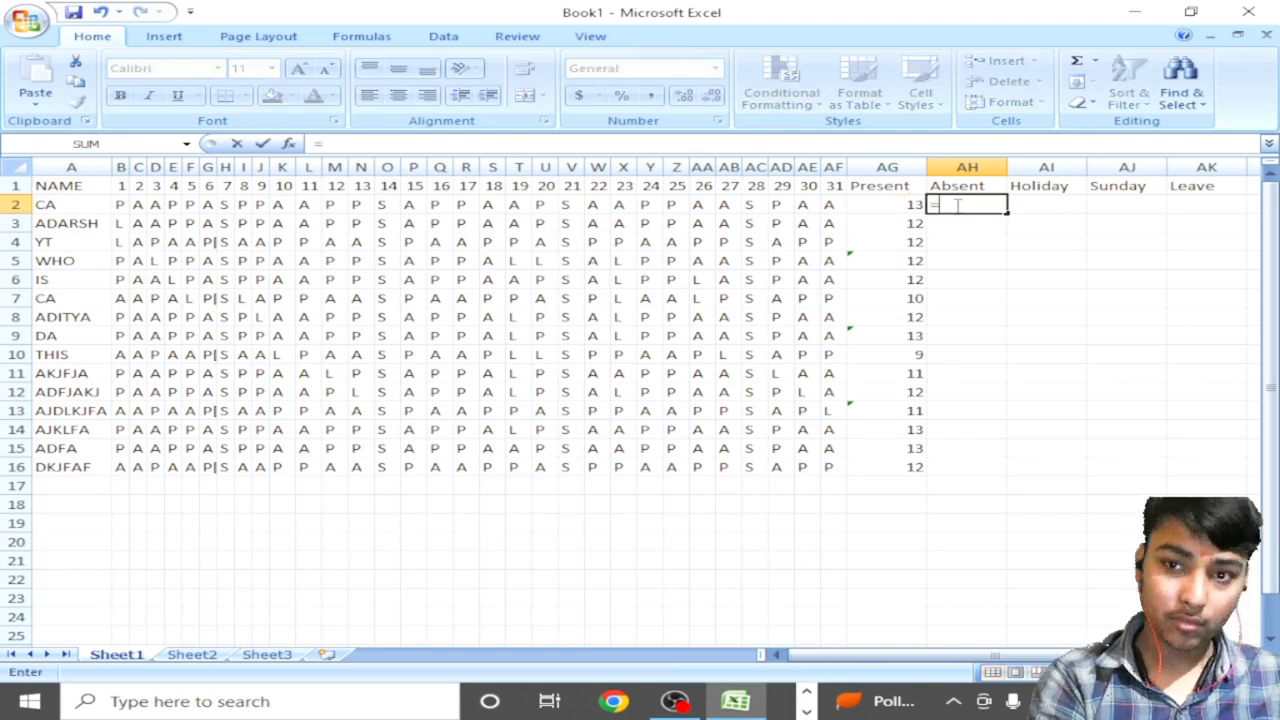
text(countif)
key(Tab)
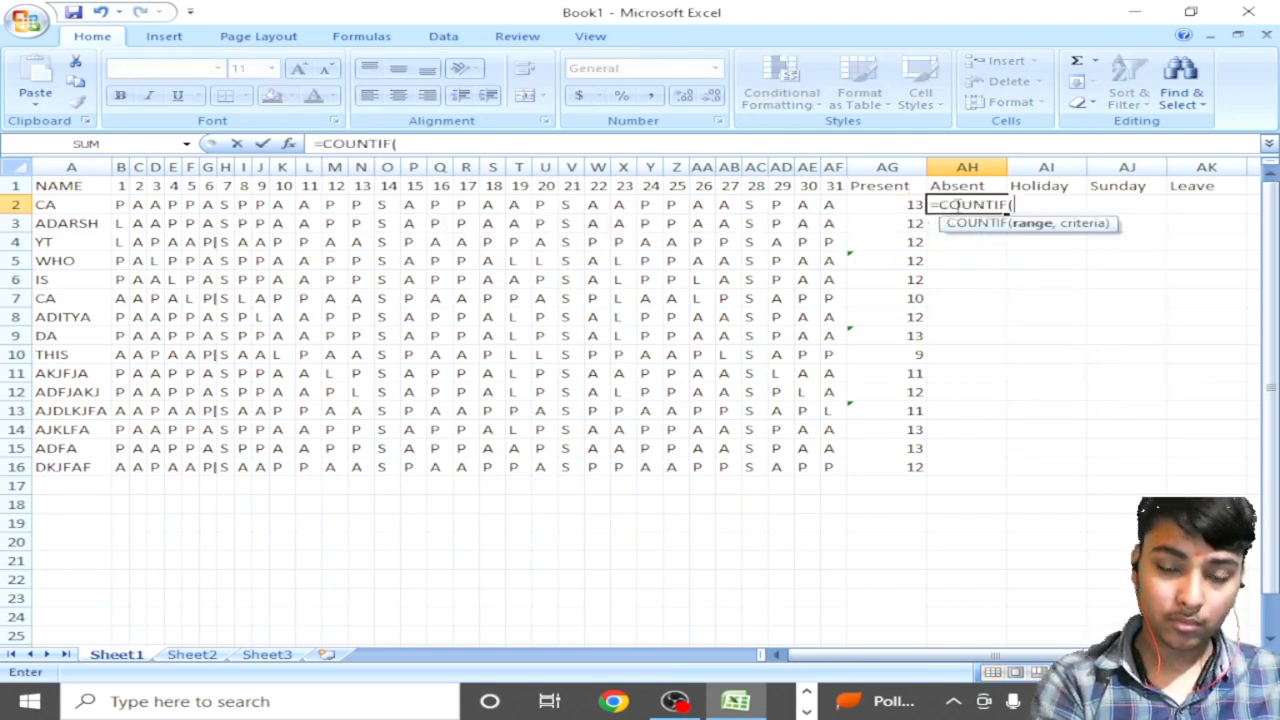
drag(957, 204, 115, 202)
text(,)
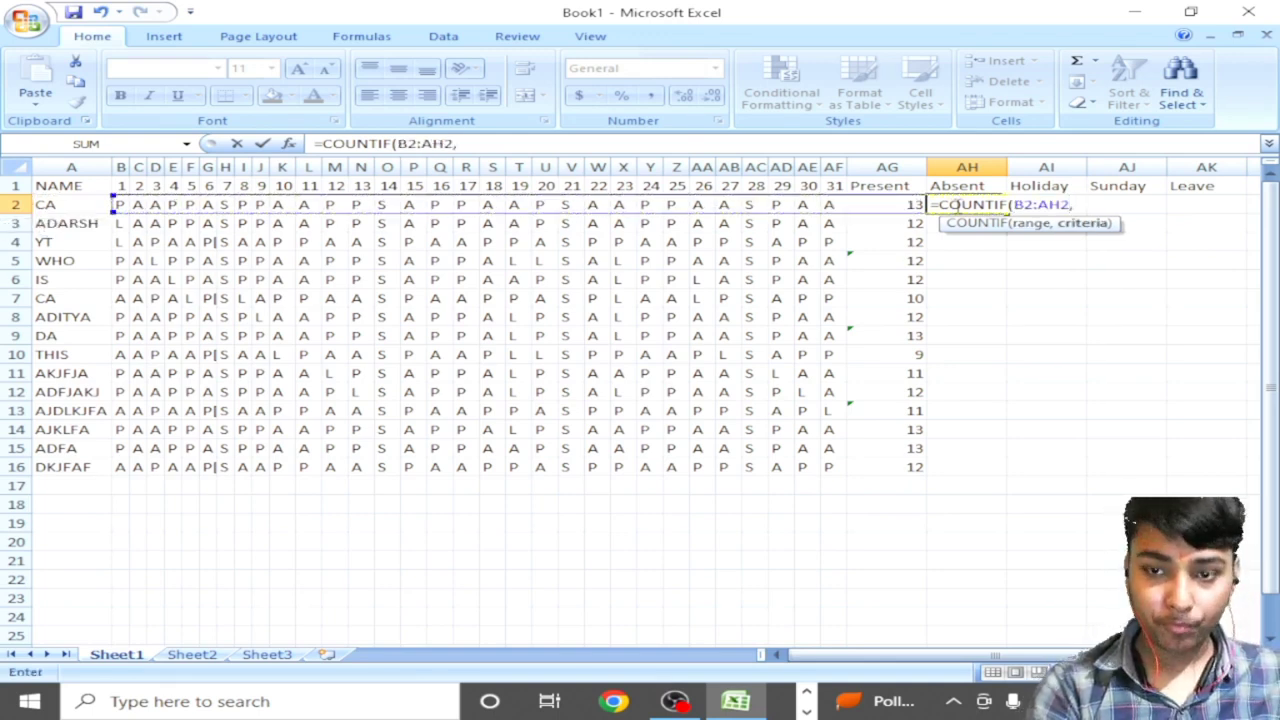
text("a")
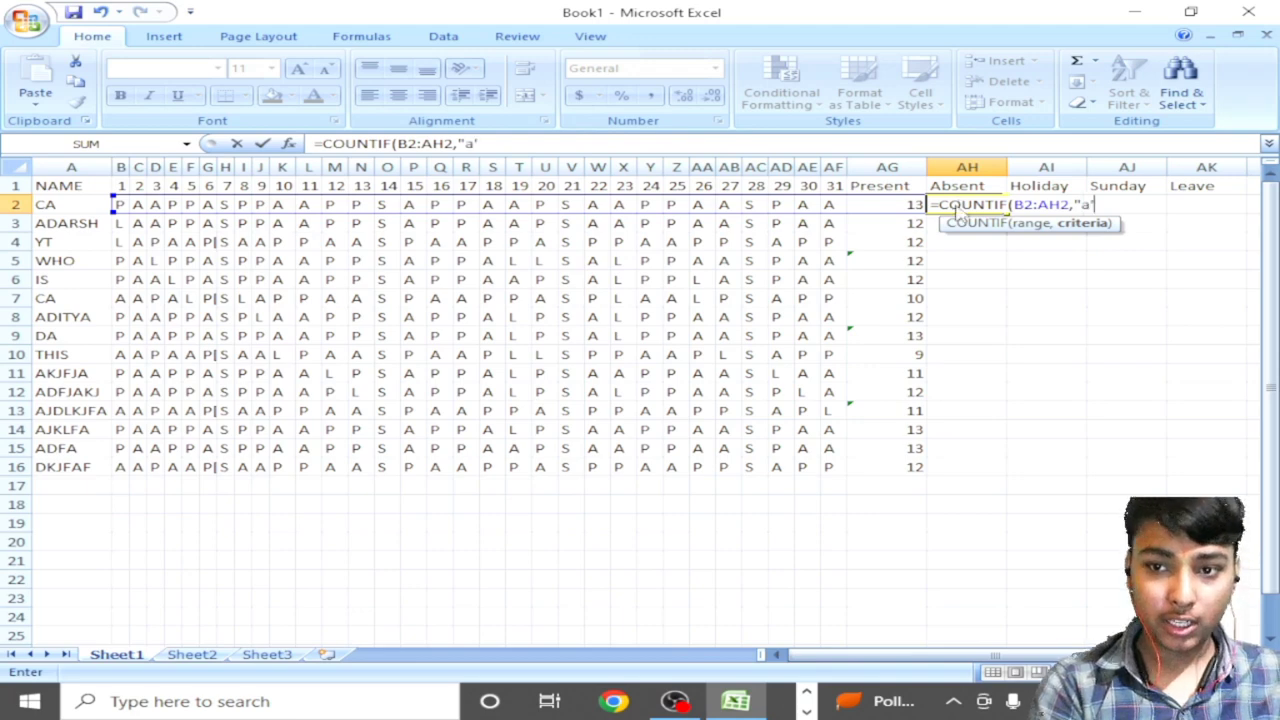
text())
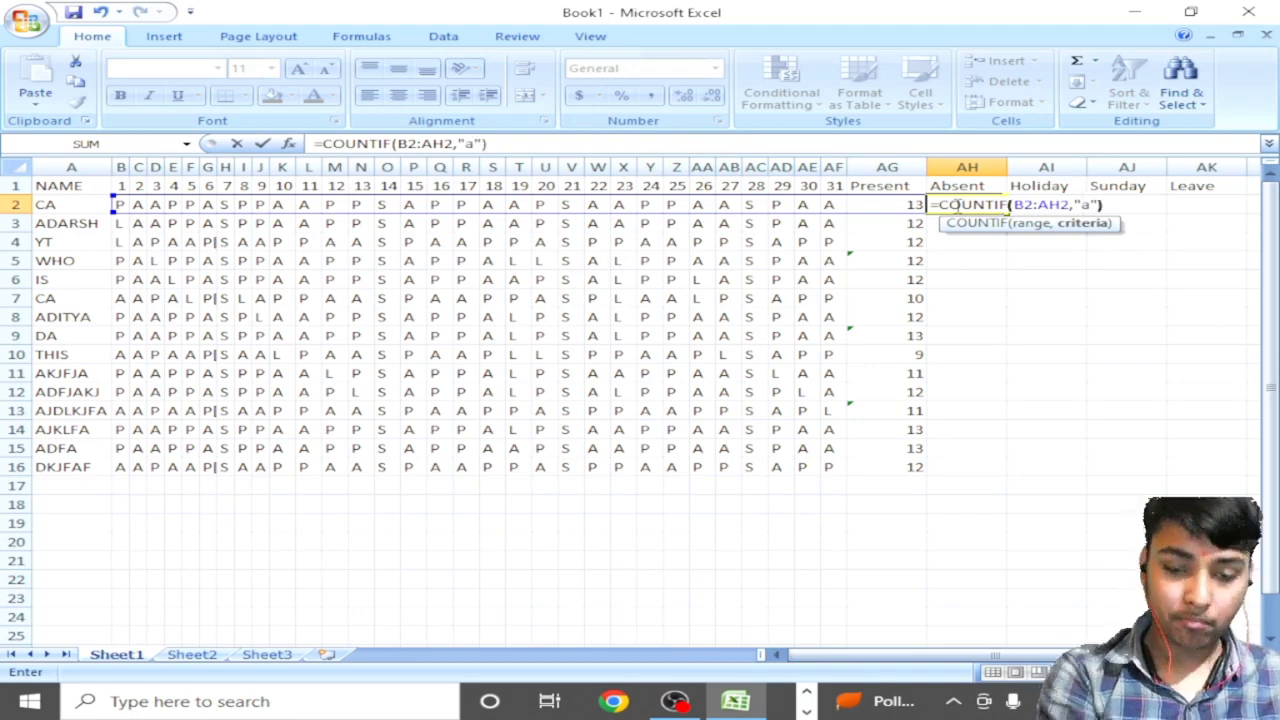
key(ctrl+Return)
key(Return)
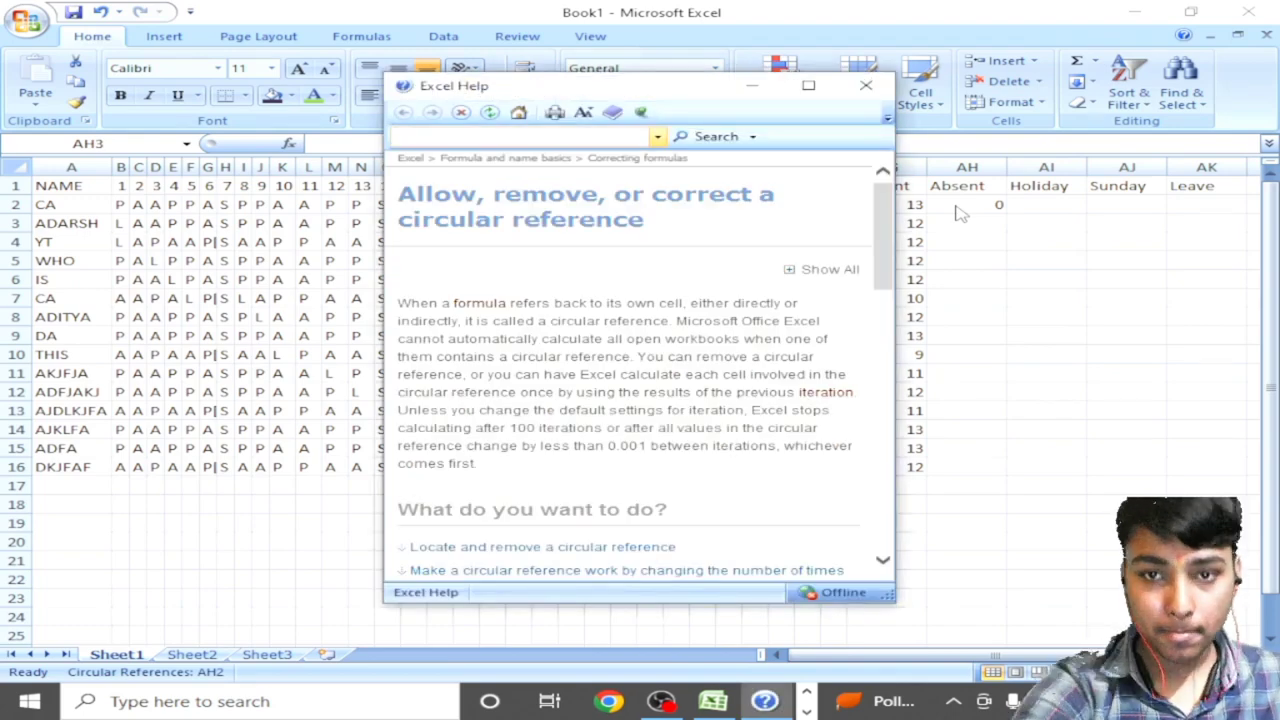
click(866, 85)
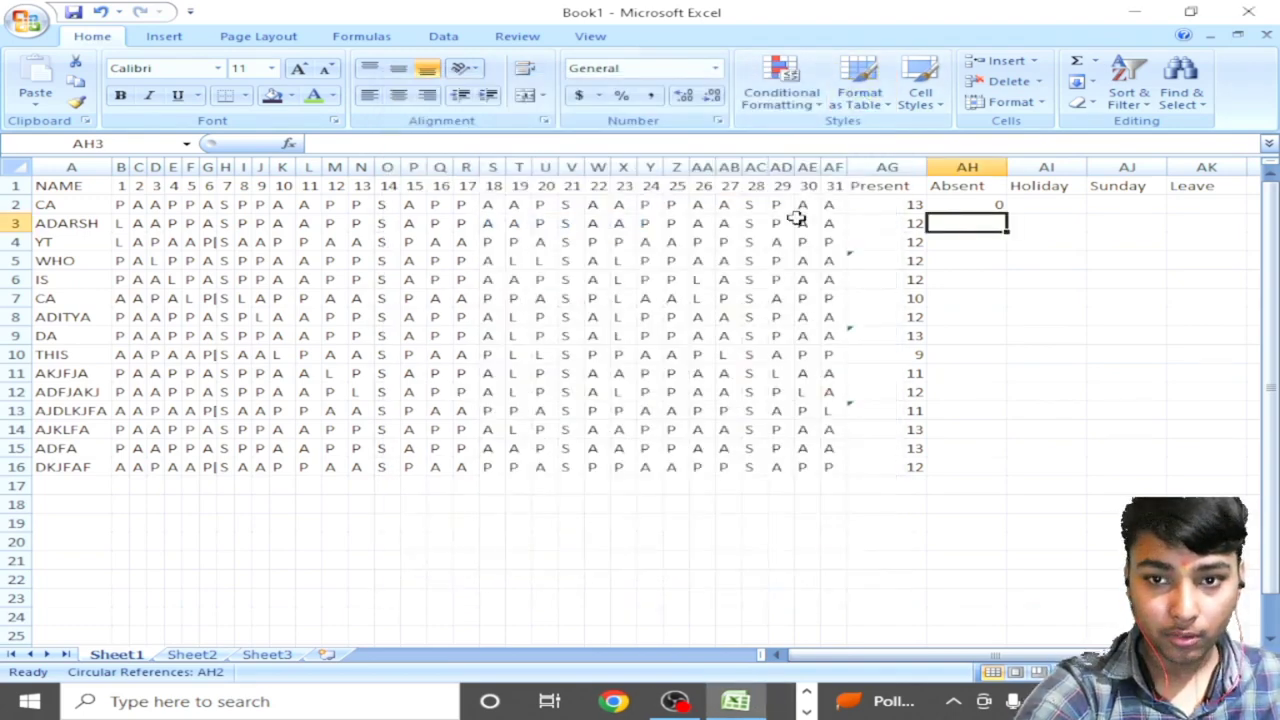
Step: Open AG2's present formula in the formula bar, undo an accidental edit, and keep it unchanged
click(887, 204)
click(697, 146)
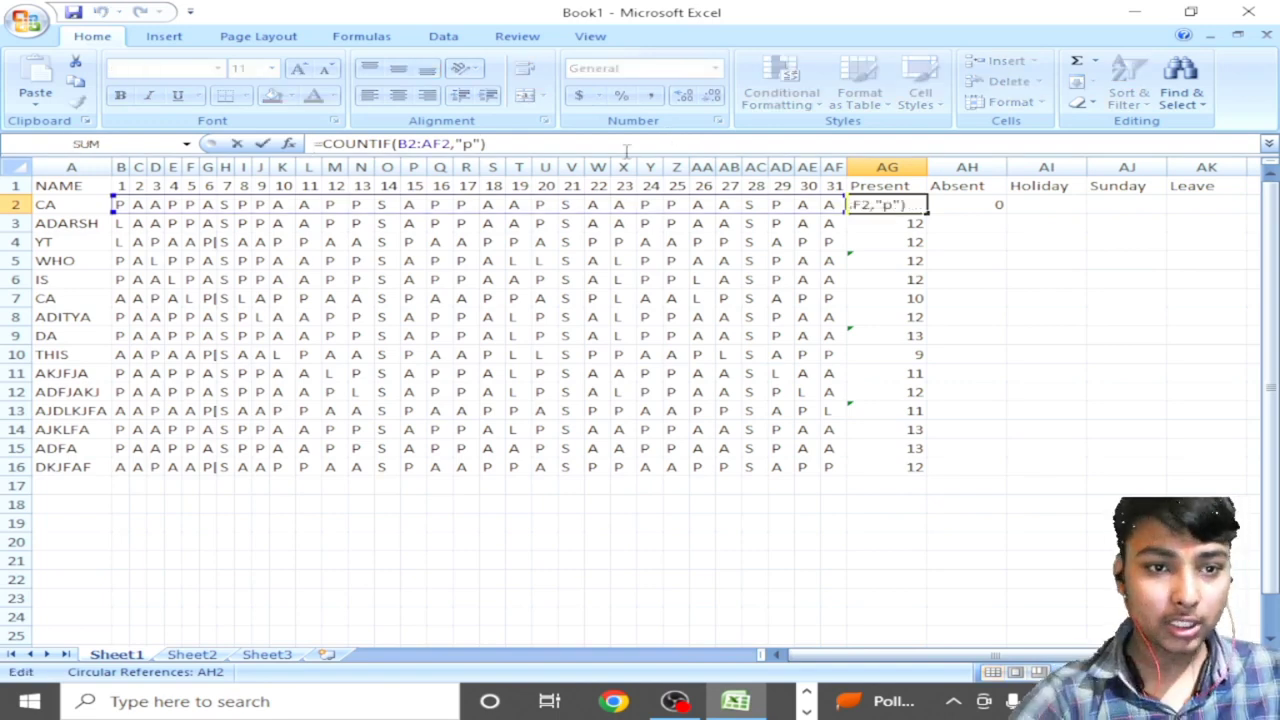
key(shift+Left)
key(shift+Left)
key(shift+Left)
key(shift+Left)
key(shift+Left)
key(shift+Left)
key(shift+Left)
key(shift+Left)
key(shift+Left)
key(shift+Left)
key(shift+Left)
key(shift+Left)
key(shift+Left)
key(shift+Left)
key(shift+Left)
key(shift+Left)
key(shift+Left)
key(shift+Left)
key(shift+Left)
key(shift+Left)
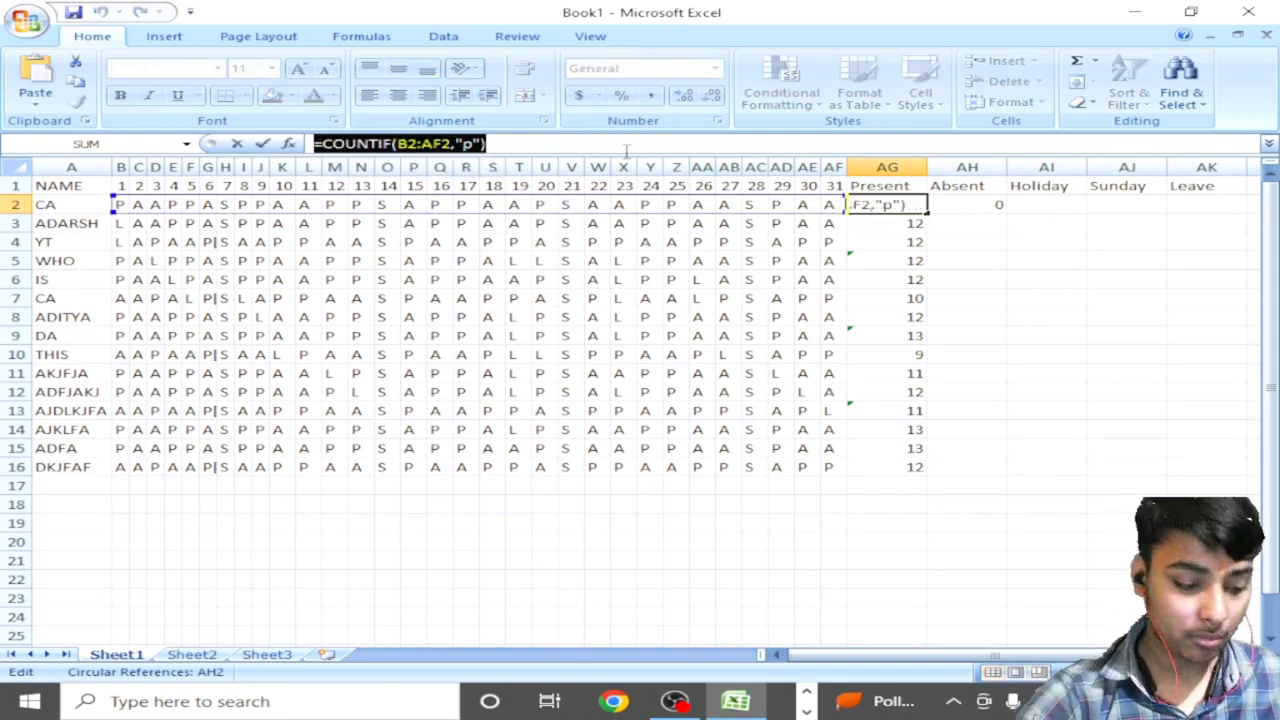
text(=)
click(1000, 279)
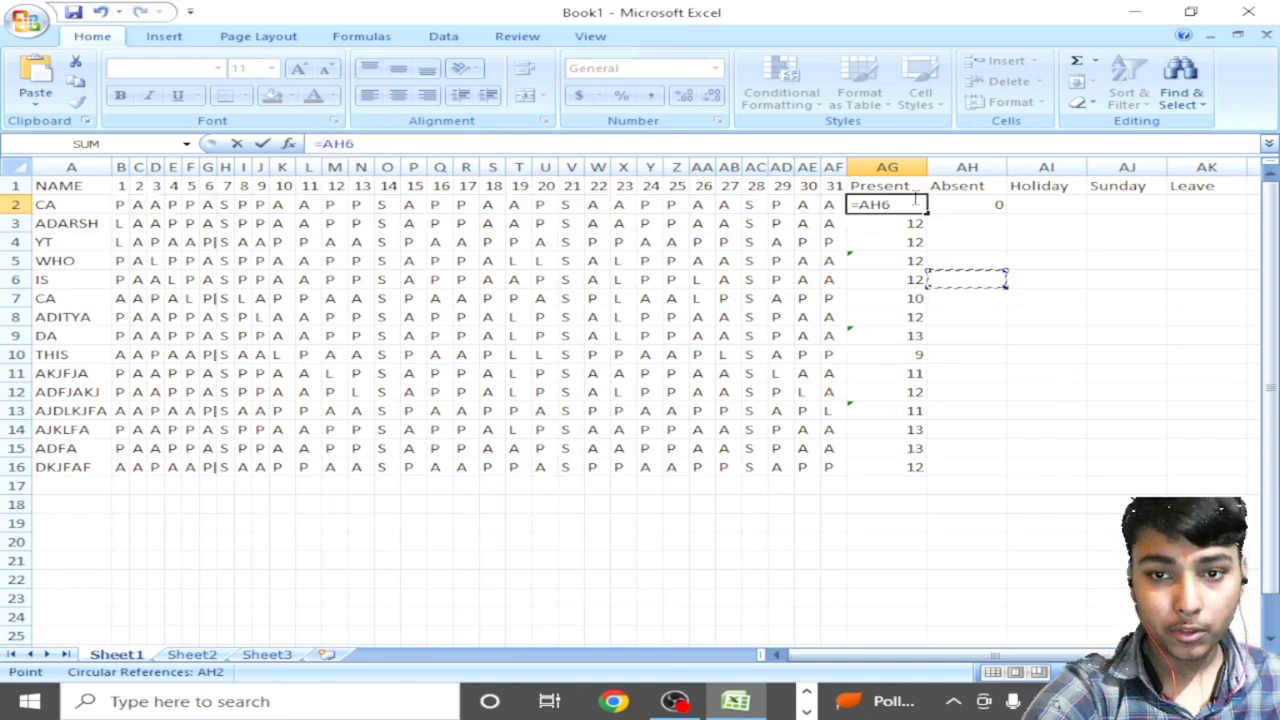
key(ctrl+z)
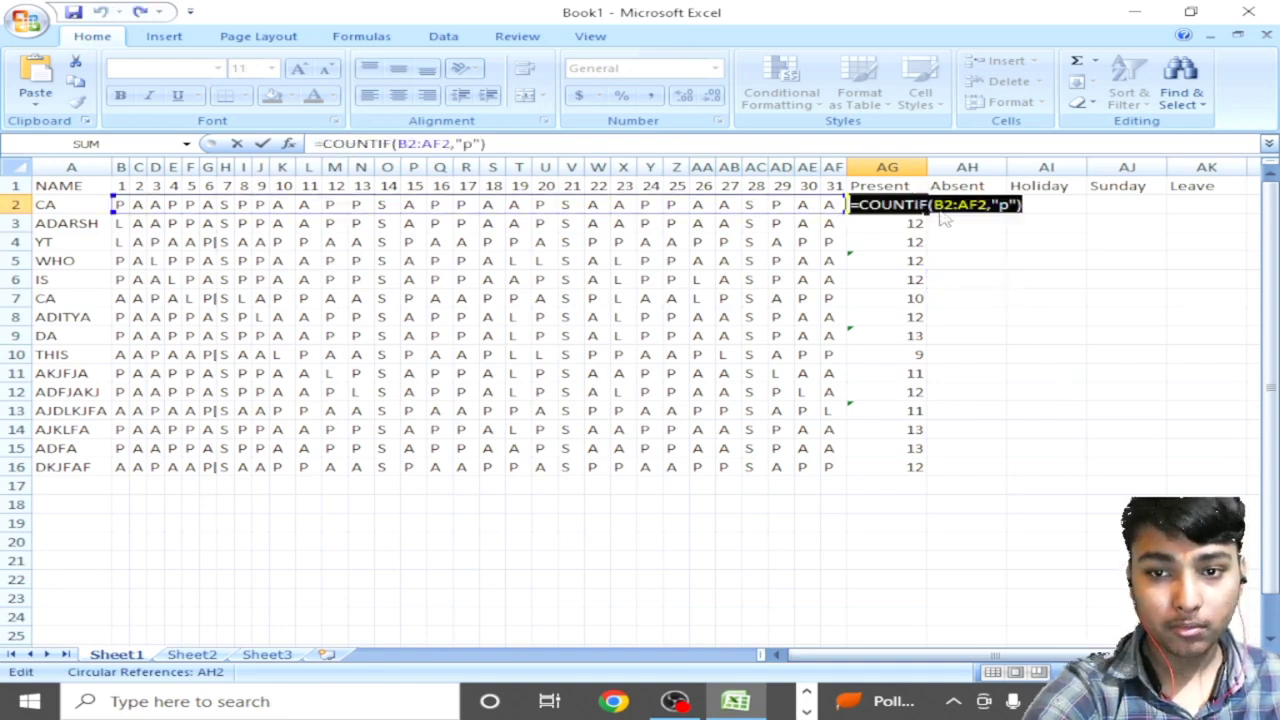
key(Return)
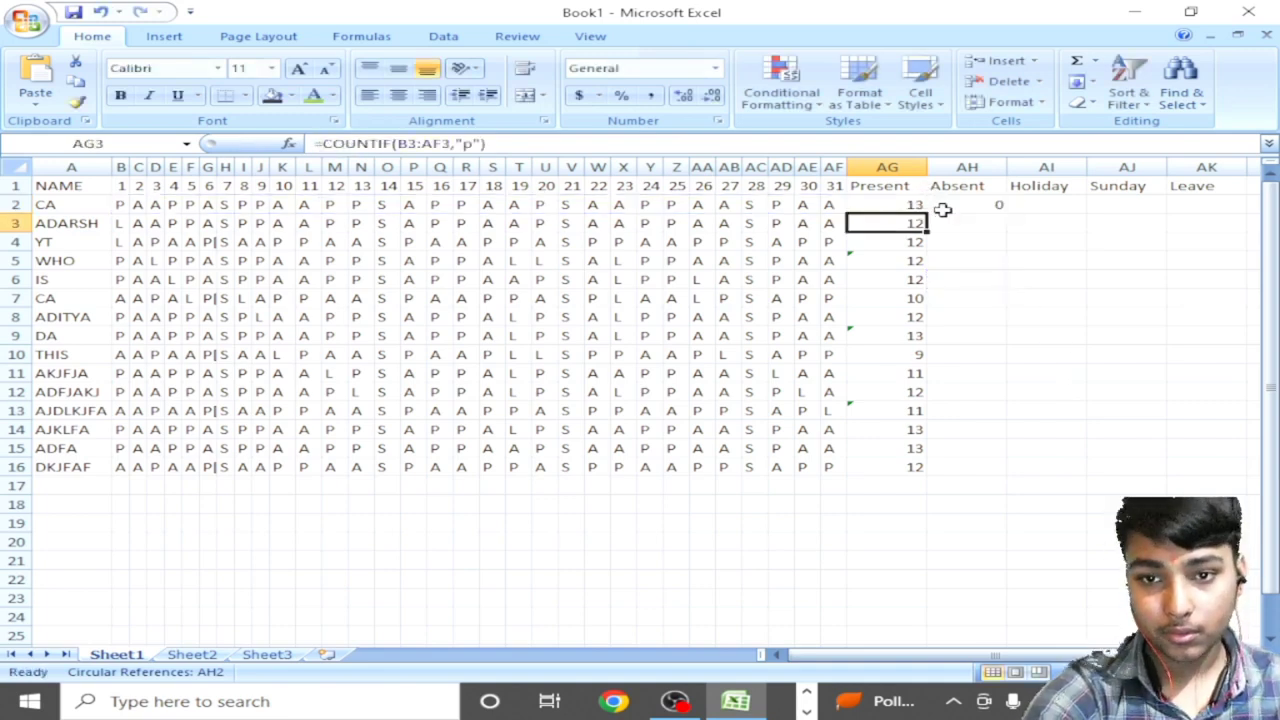
Step: Paste AG2's present-count formula into CA's Absent cell AH2
click(1000, 205)
click(1006, 207)
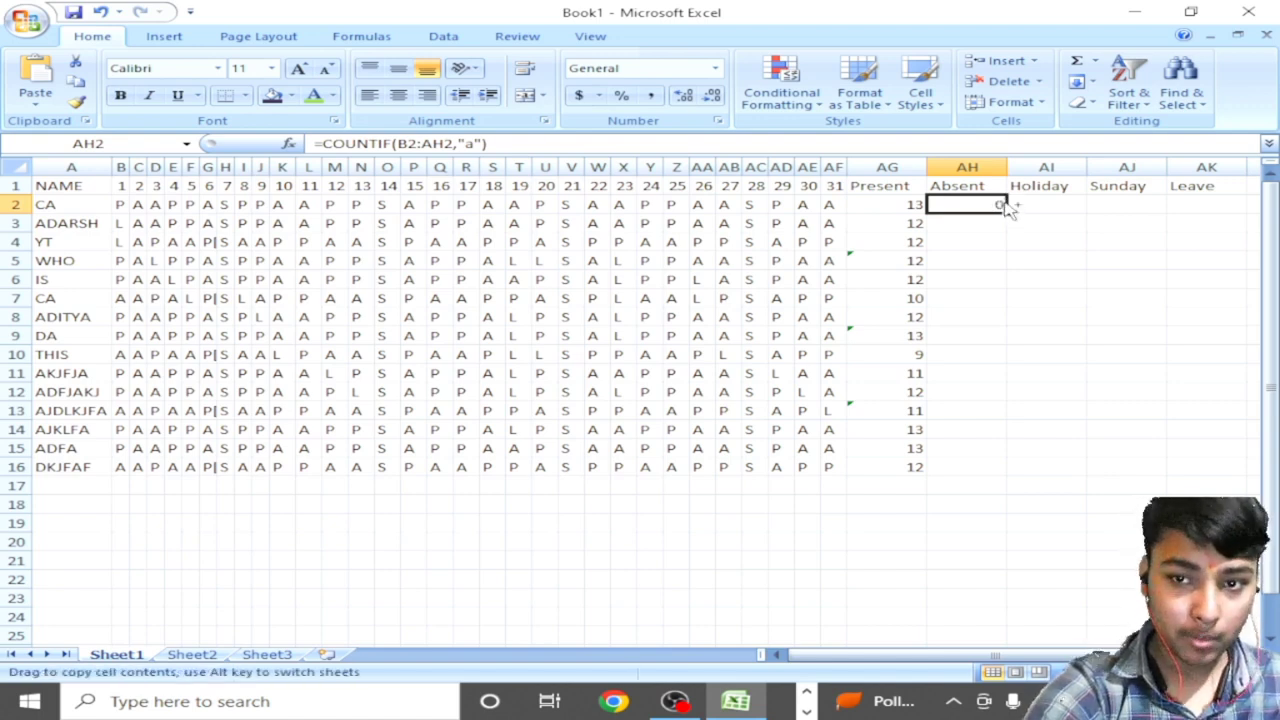
double_click(972, 207)
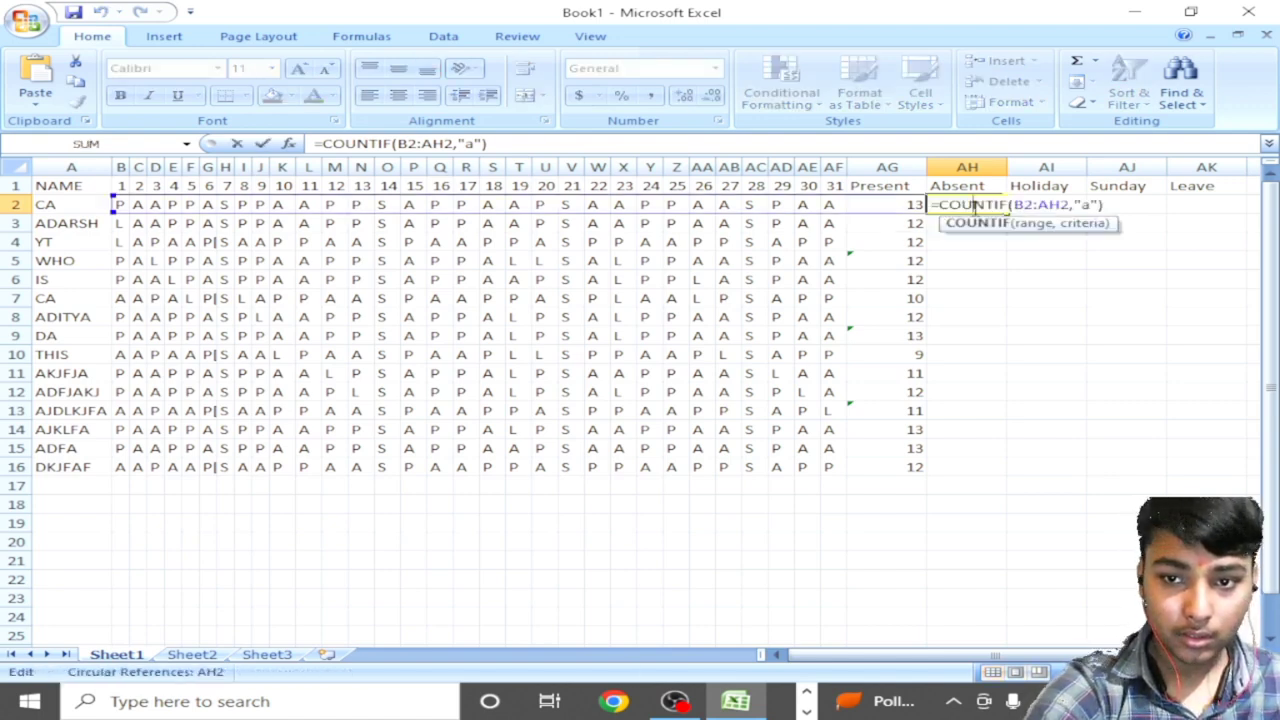
key(Return)
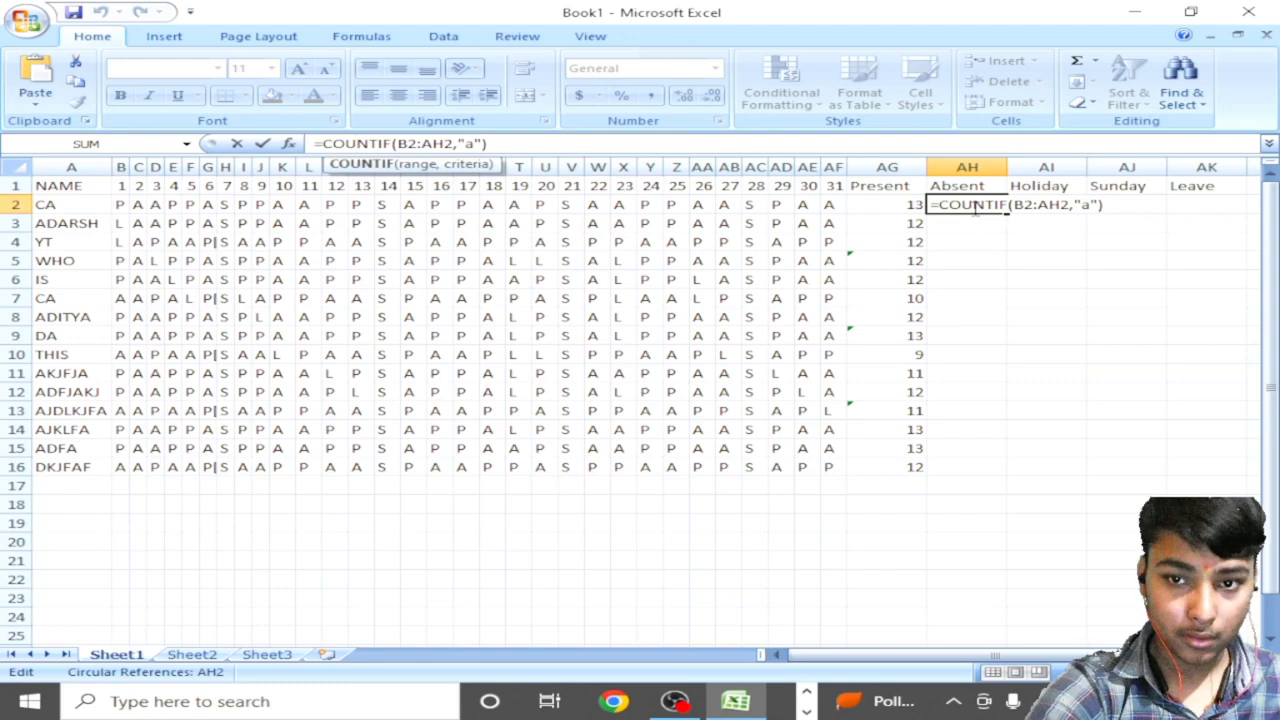
key(Return)
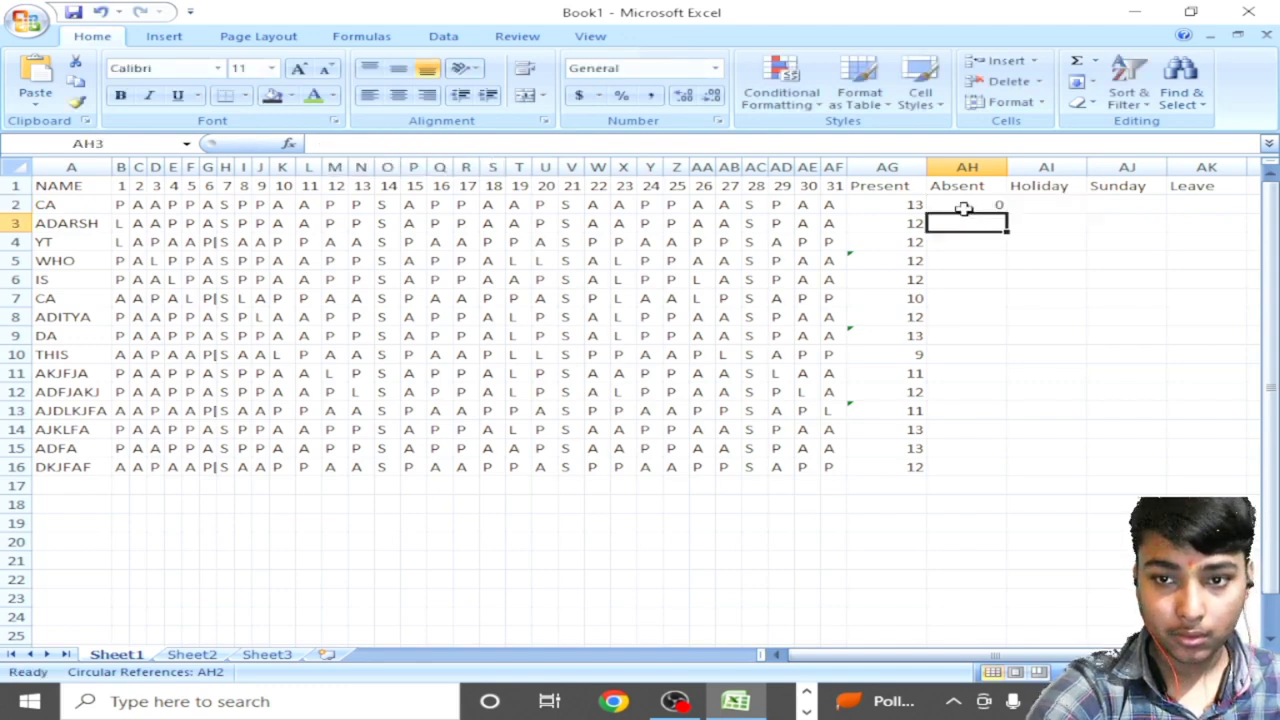
click(965, 189)
click(965, 221)
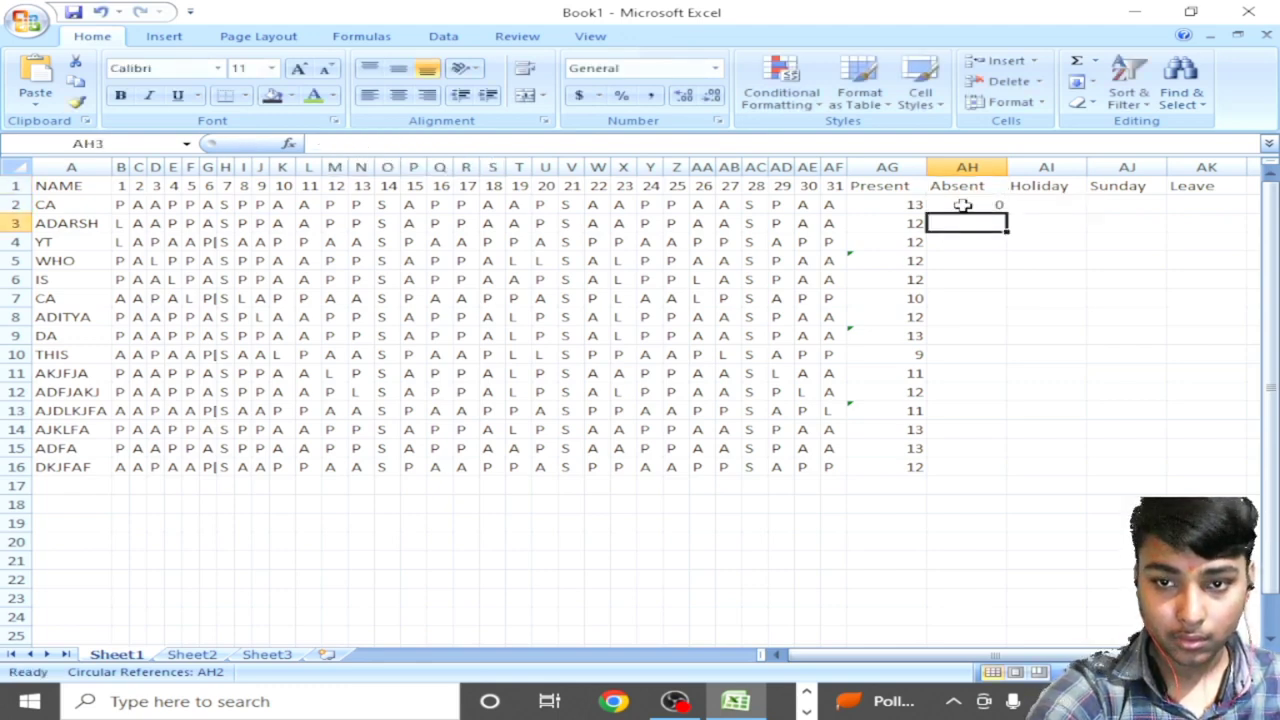
click(962, 204)
key(ctrl+v)
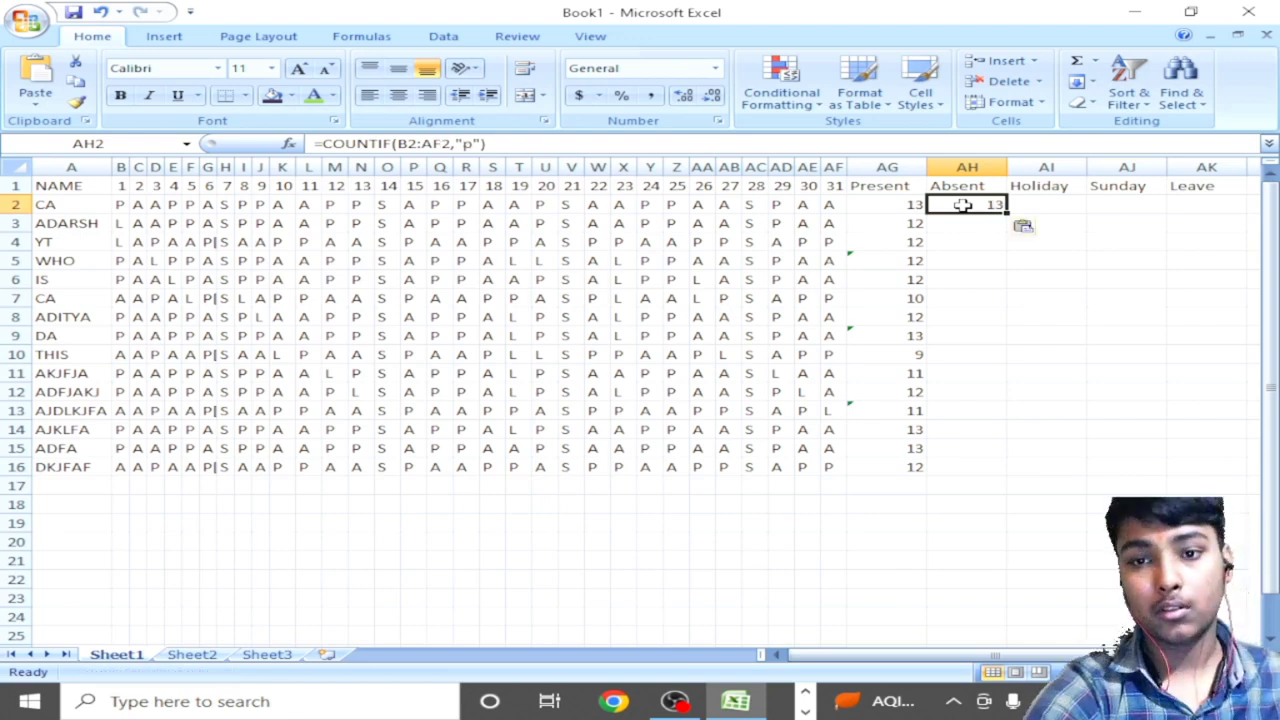
Step: Change the pasted criterion from "p" to "a" so AH2 reads =COUNTIF(B2:AF2,"a"), showing 14
click(724, 148)
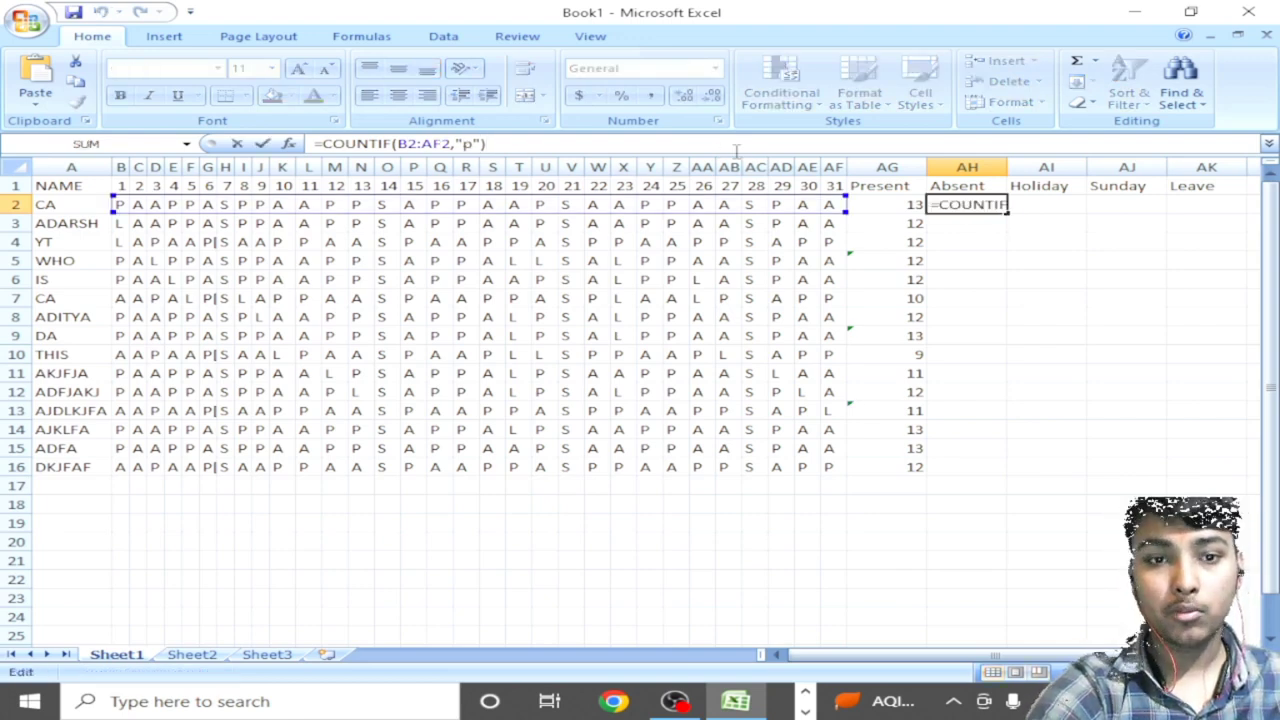
click(445, 144)
key(Right)
key(Right)
key(Right)
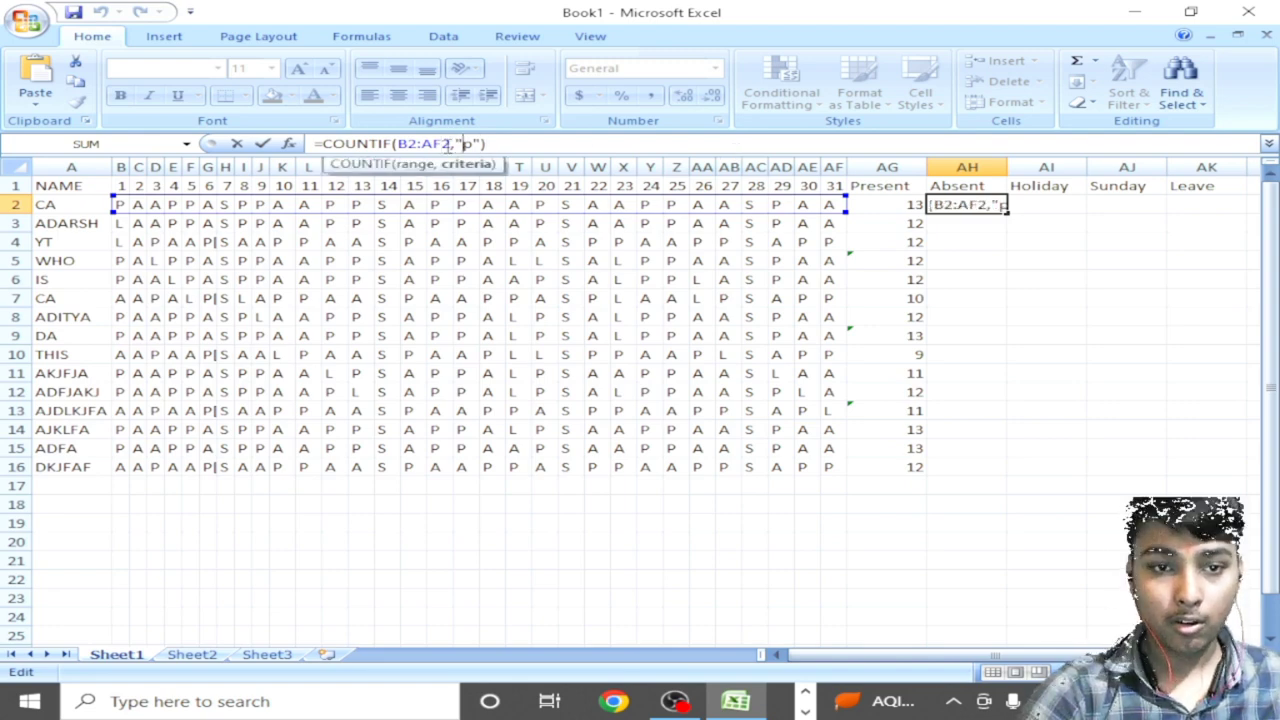
key(Delete)
text(a)
key(Return)
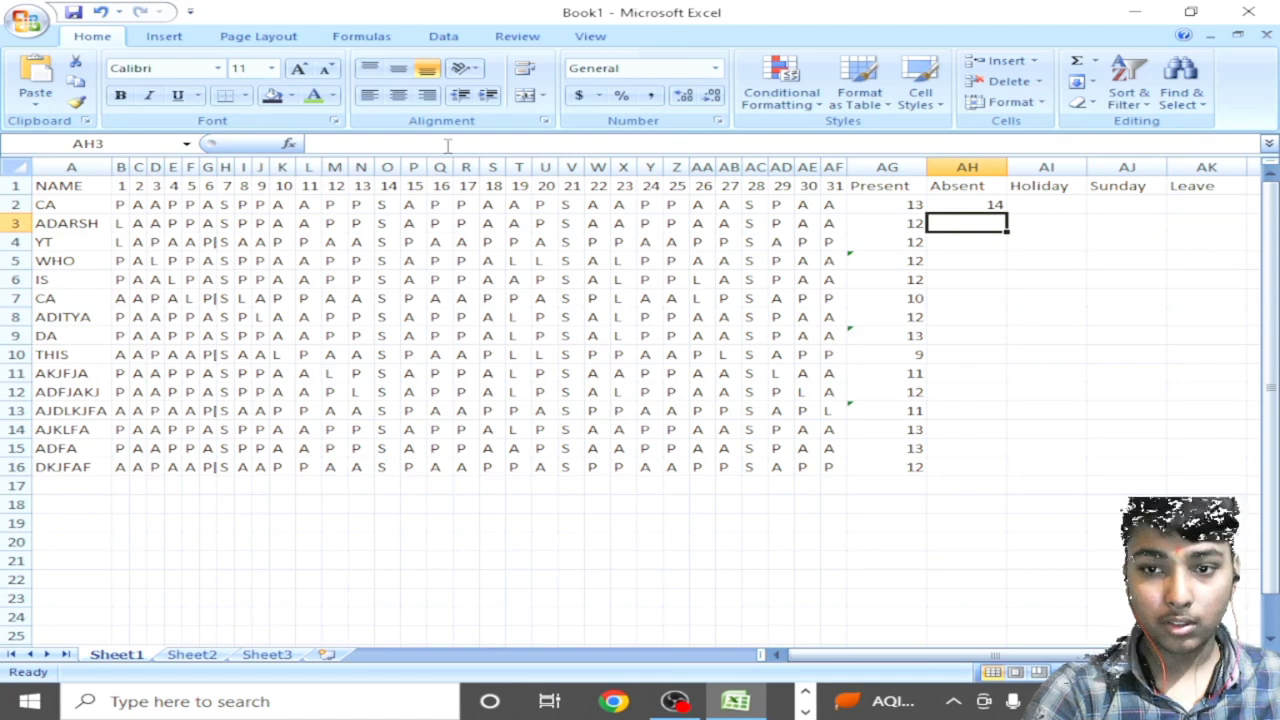
key(Up)
key(Left)
key(Left)
key(Left)
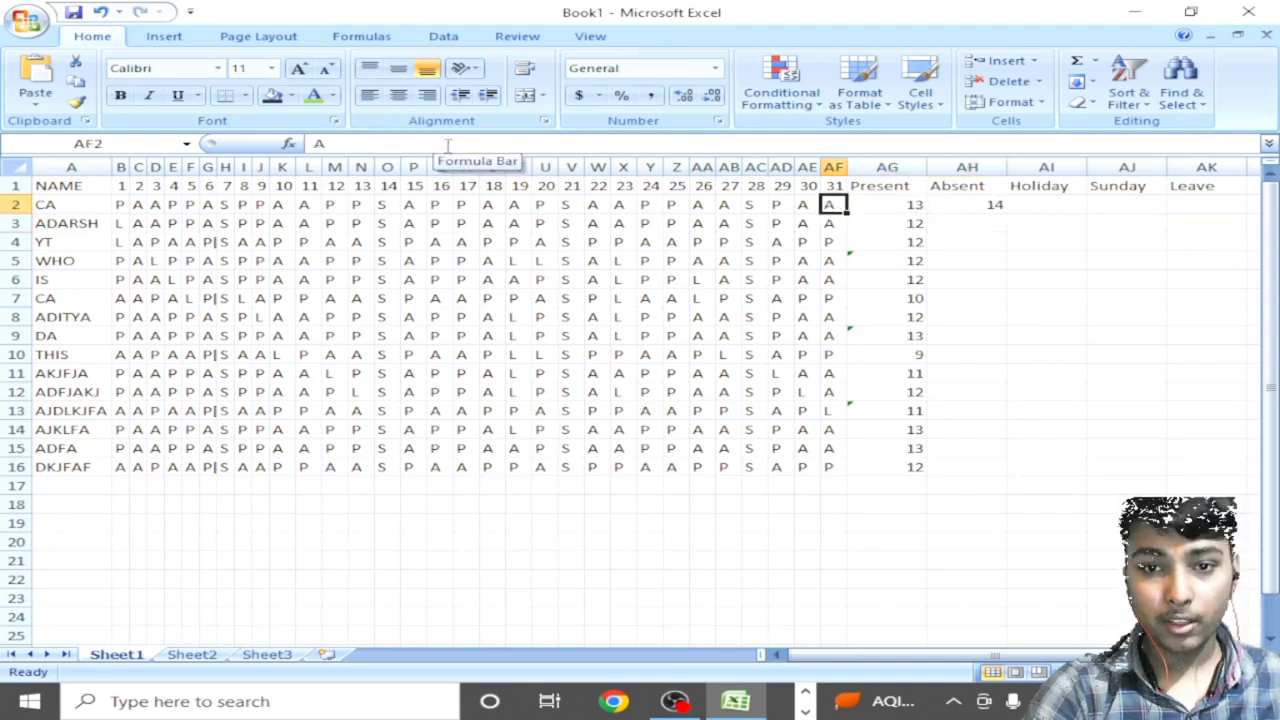
key(Left)
key(Left)
key(Left)
key(Left)
key(Left)
key(Left)
key(Left)
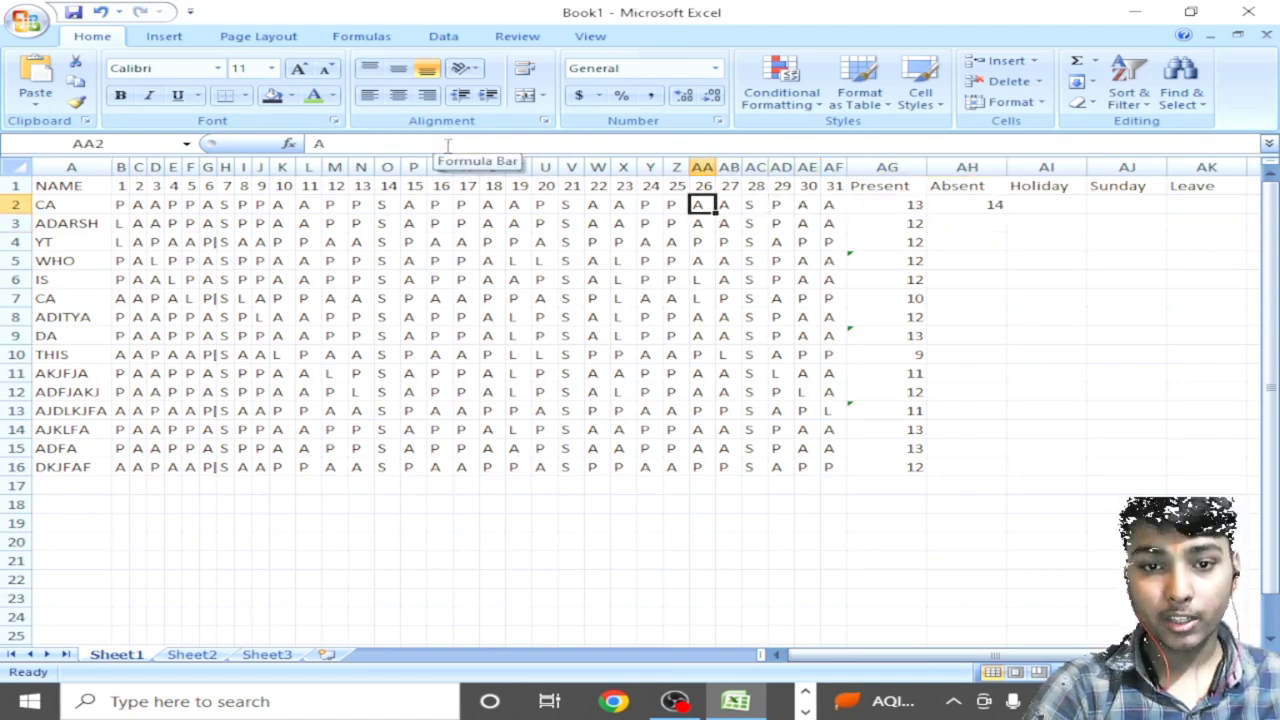
key(Left)
key(Left)
key(Left)
key(Left)
key(Left)
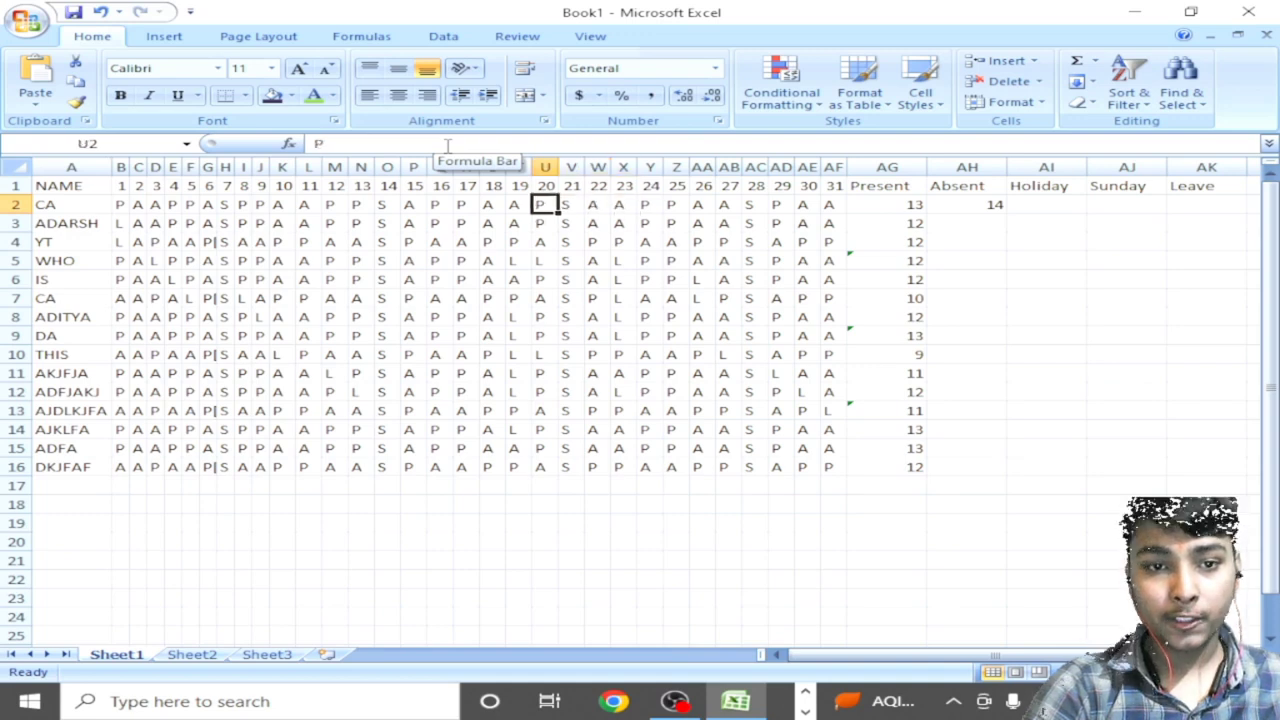
key(Left)
key(Left)
key(Left)
key(Left)
key(Left)
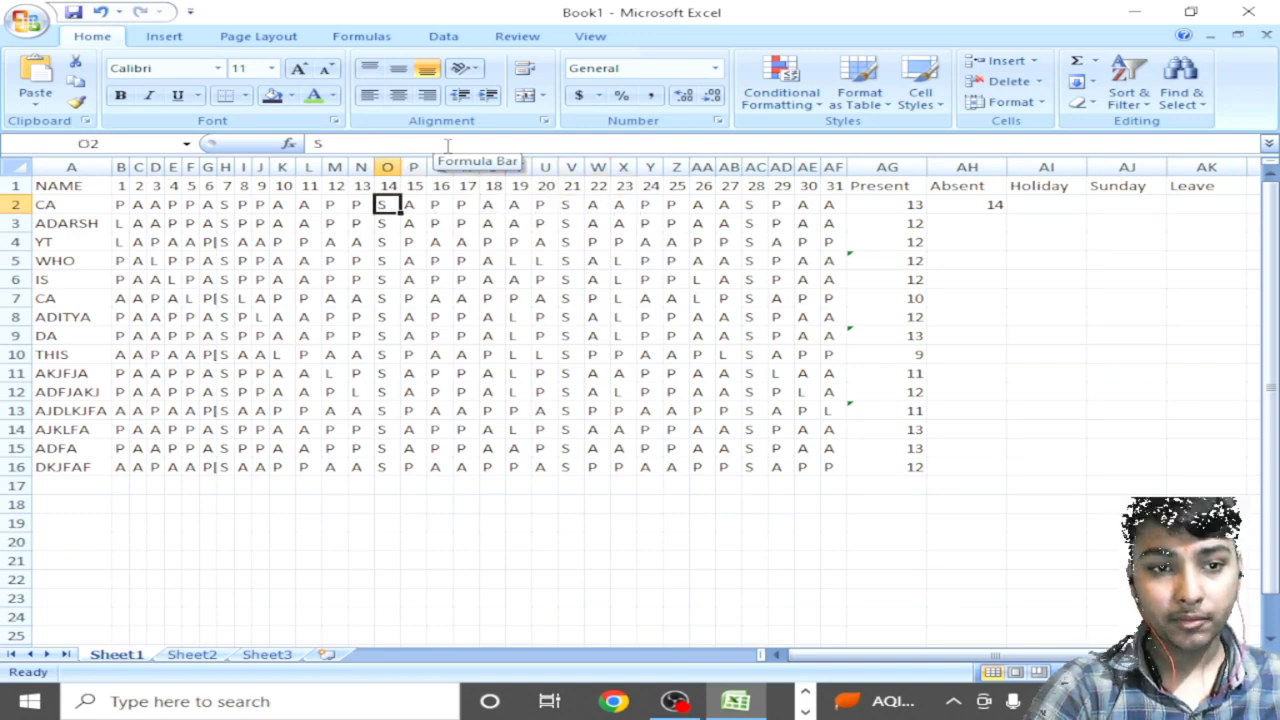
key(Right)
key(Right)
key(Left)
key(Left)
key(Left)
key(Left)
key(Left)
key(Left)
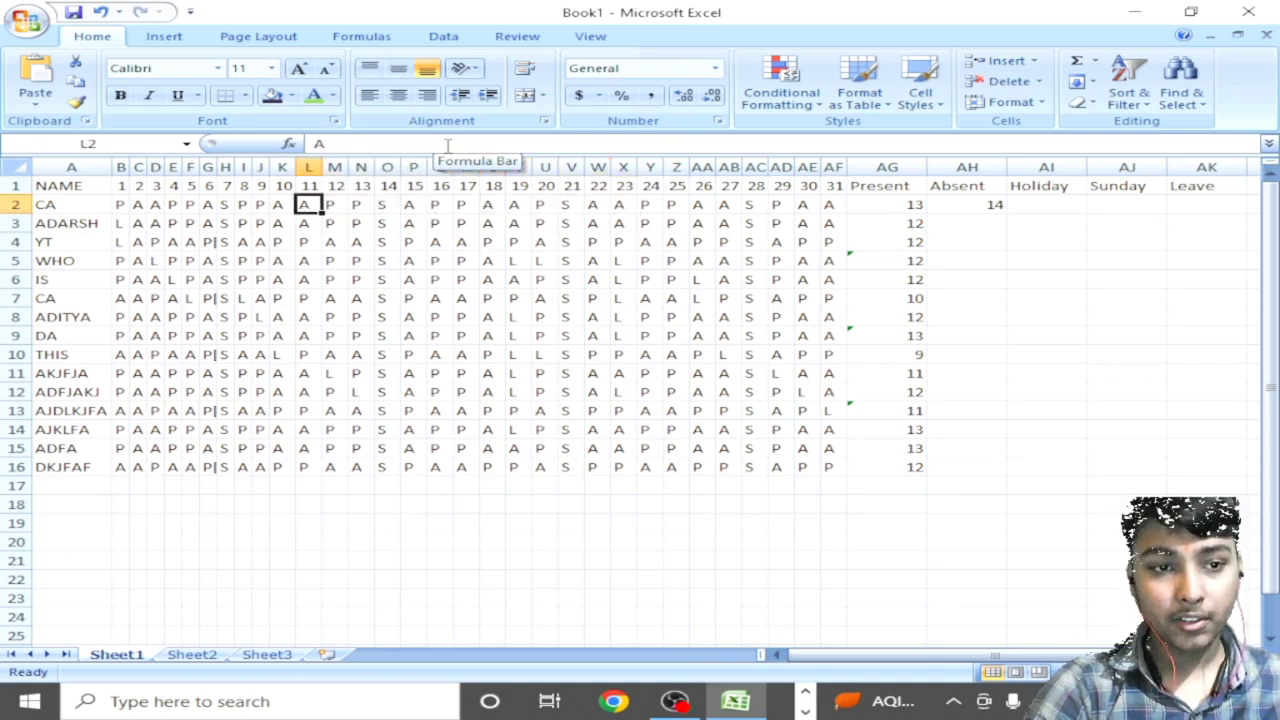
key(Left)
key(Left)
key(Left)
key(Left)
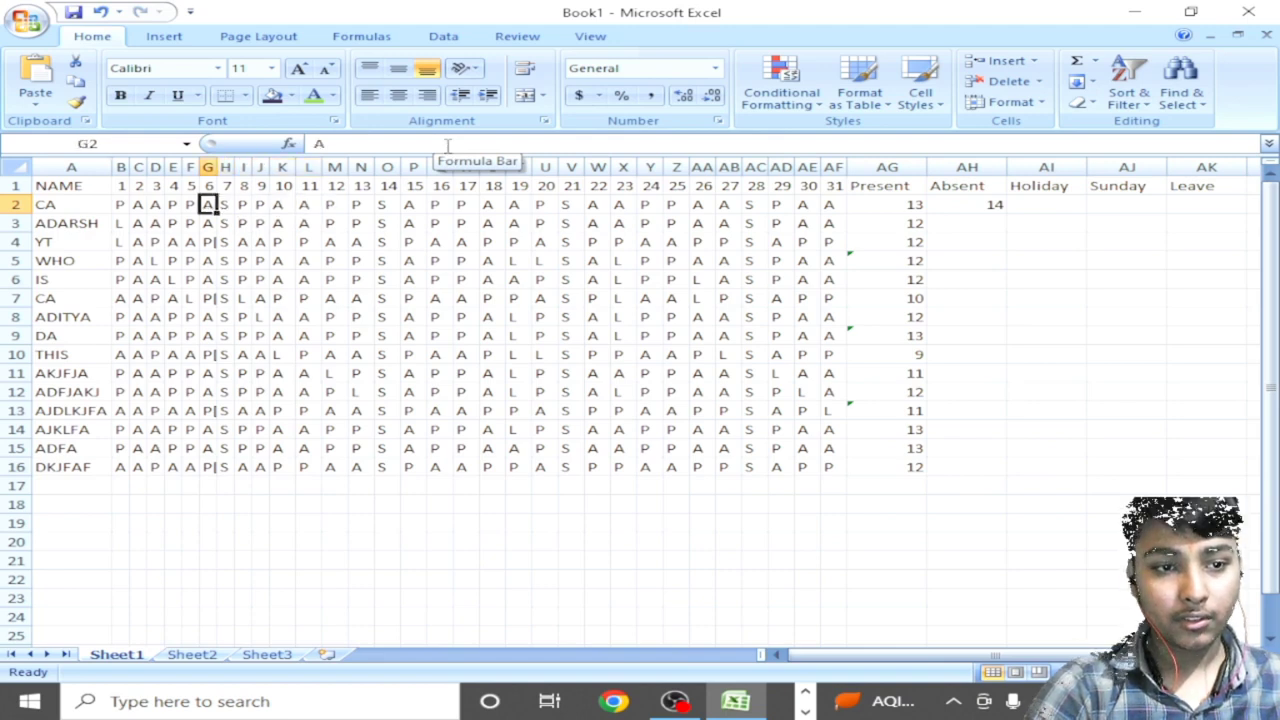
key(Left)
key(Left)
key(Left)
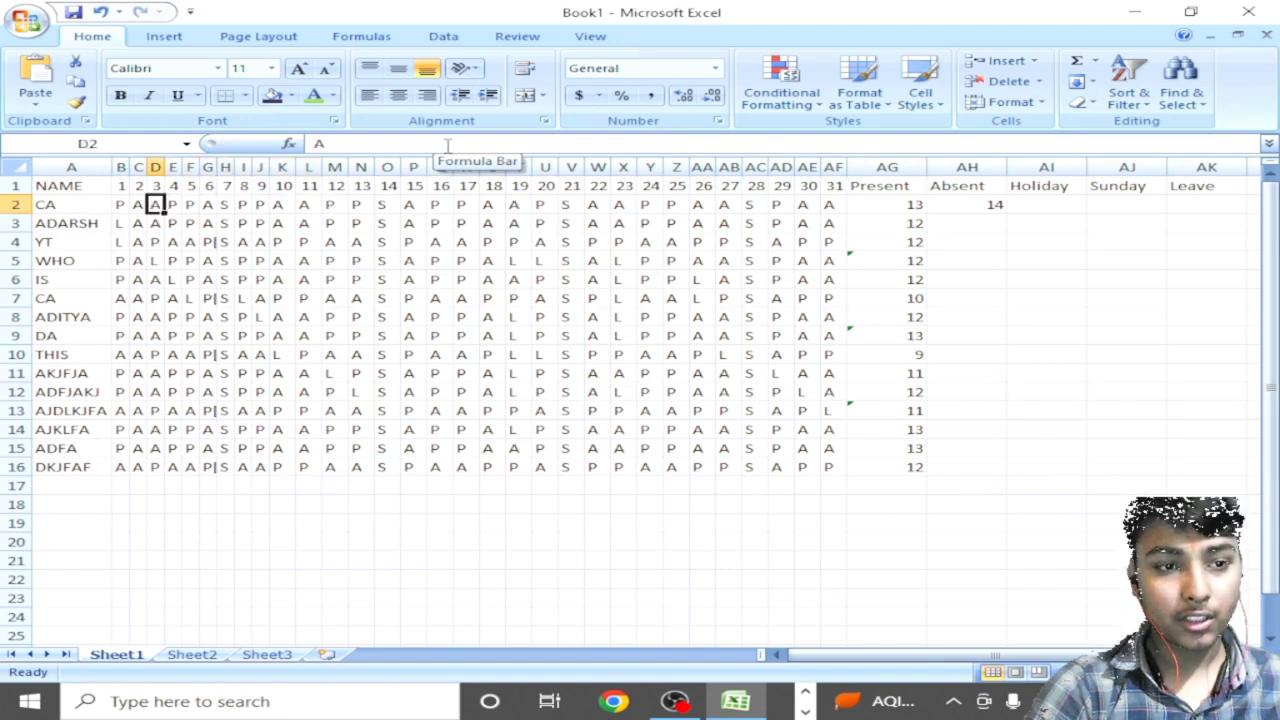
key(Right)
key(Right)
key(Right)
key(Right)
key(Right)
key(Right)
key(Right)
key(Right)
key(Right)
key(Right)
key(Right)
key(Right)
key(Right)
key(Right)
key(Right)
key(Right)
key(Right)
key(Right)
key(Right)
key(Right)
key(Right)
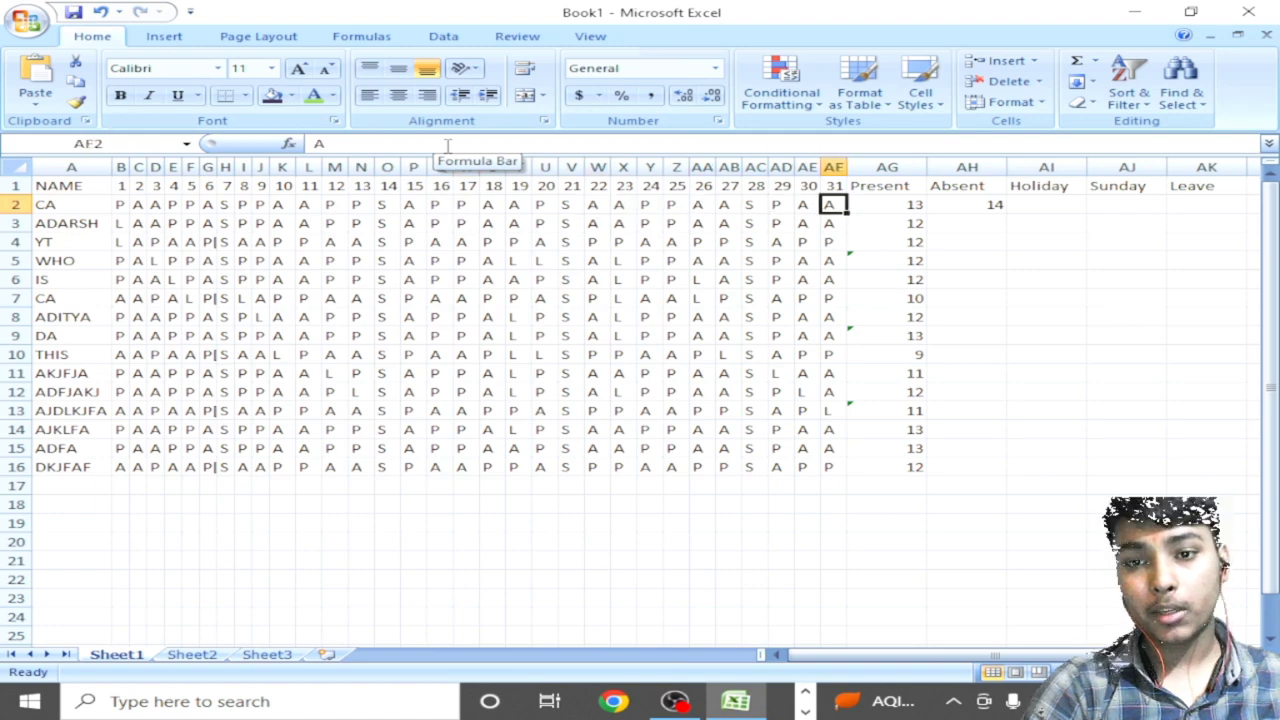
key(Left)
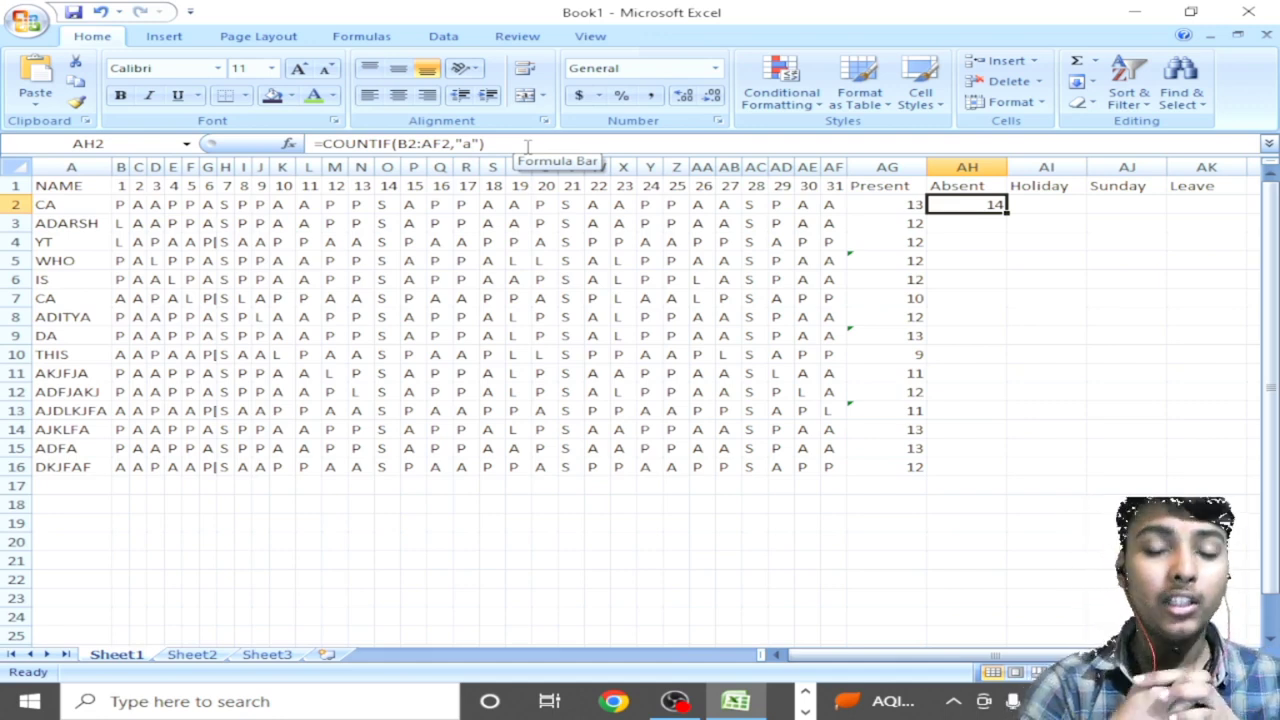
key(Down)
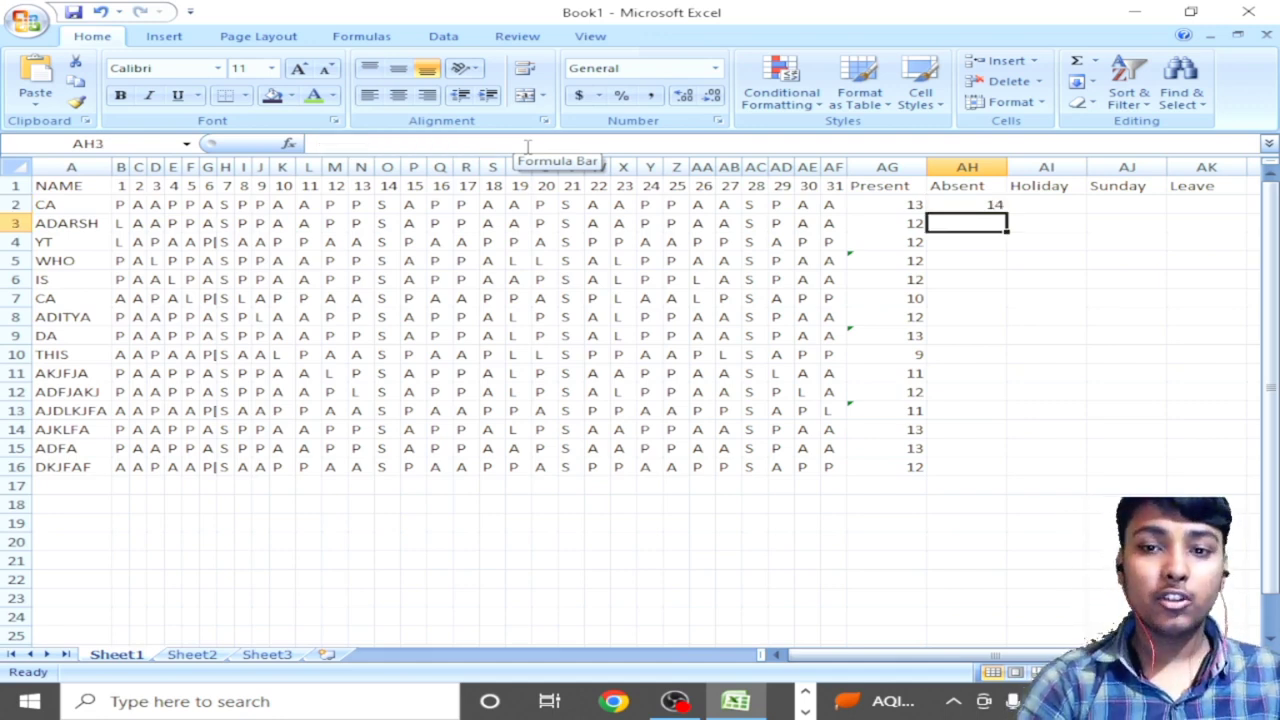
Step: Try committing a bare =COUNTIF( in AH3 and dismiss the missing-parenthesis warning
text(=countif)
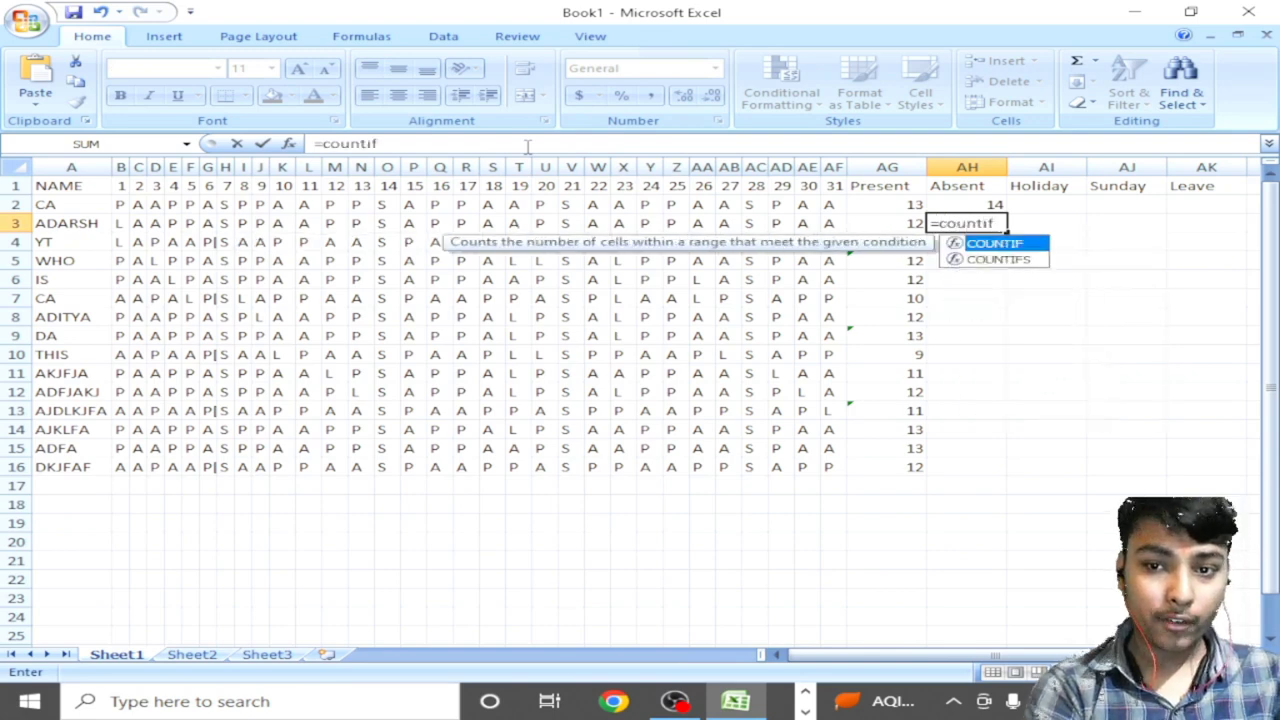
key(Tab)
key(Return)
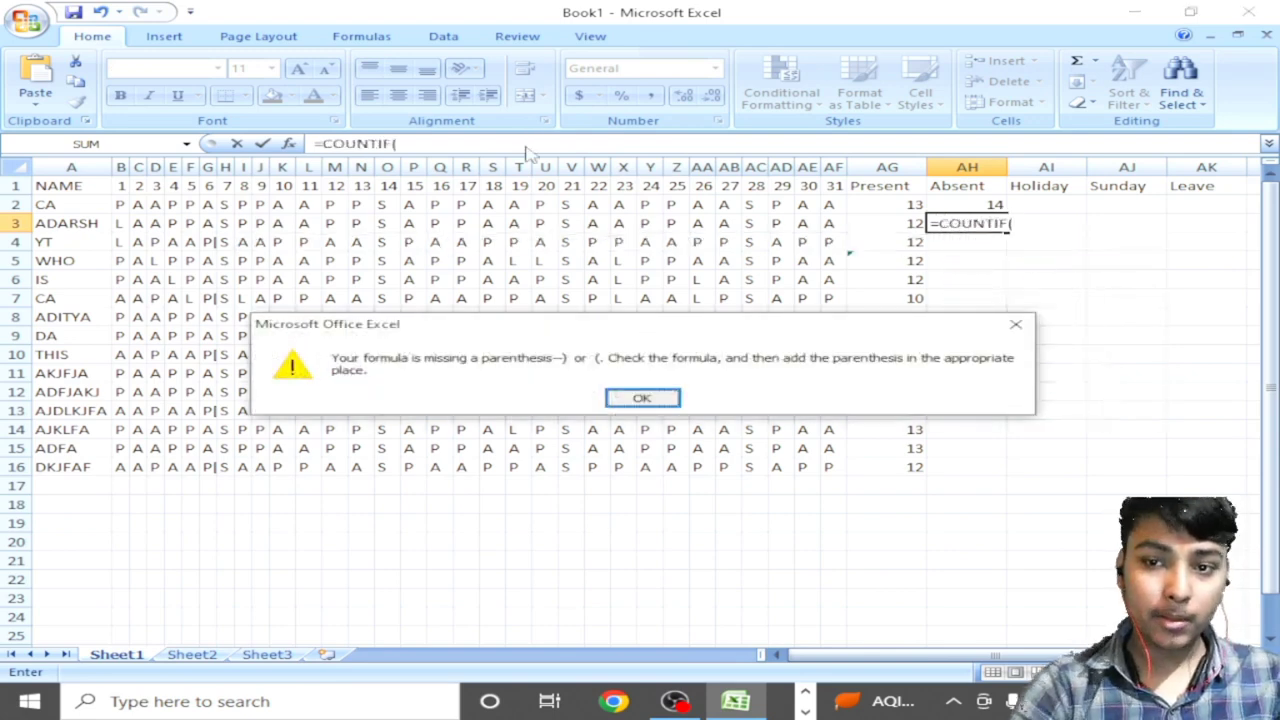
key(Return)
Step: Clear the AH3 entry back to = and begin retyping =counti
key(Right)
key(ctrl+shift+Left)
key(ctrl+shift+Left)
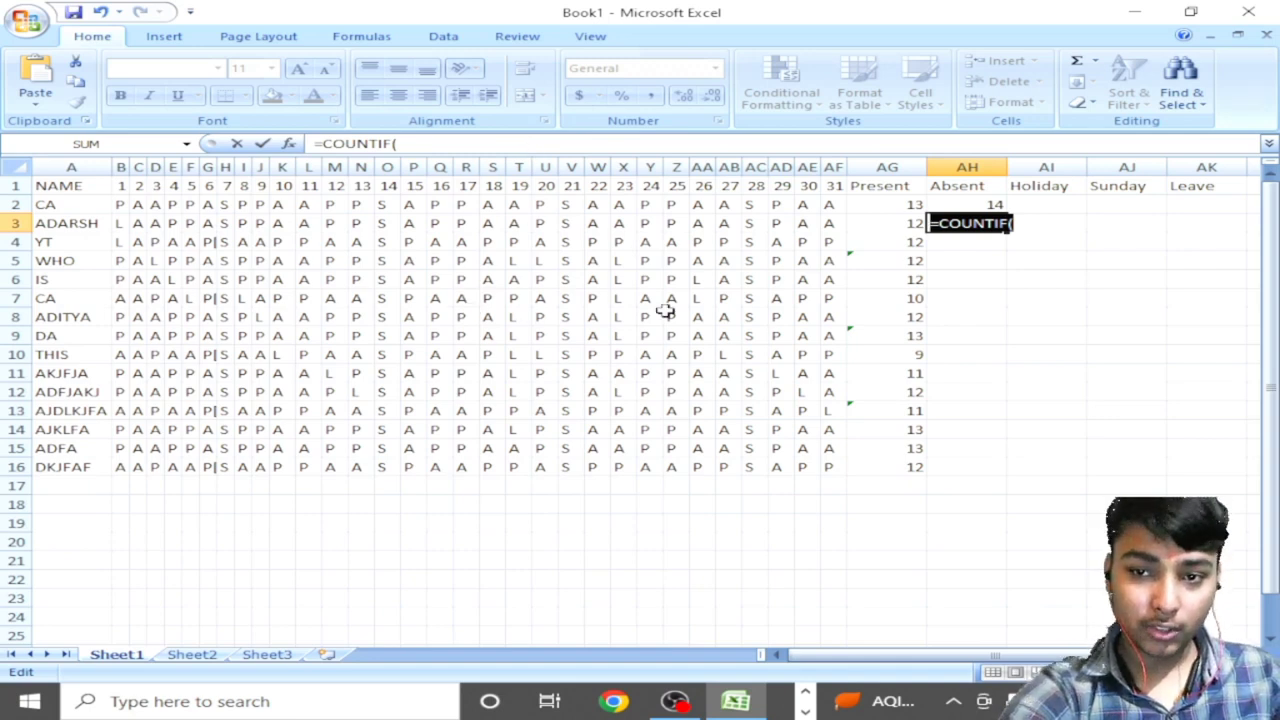
click(984, 246)
key(Right)
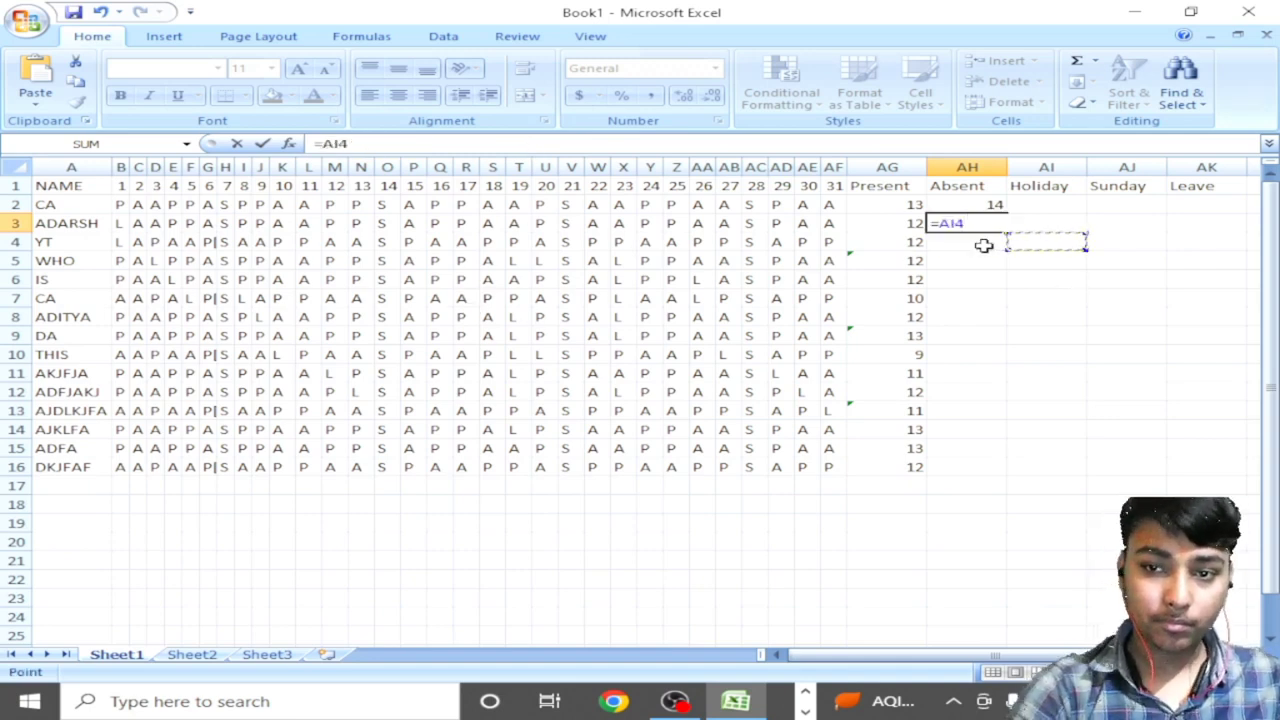
key(Left)
key(Up)
key(BackSpace)
key(BackSpace)
key(BackSpace)
key(BackSpace)
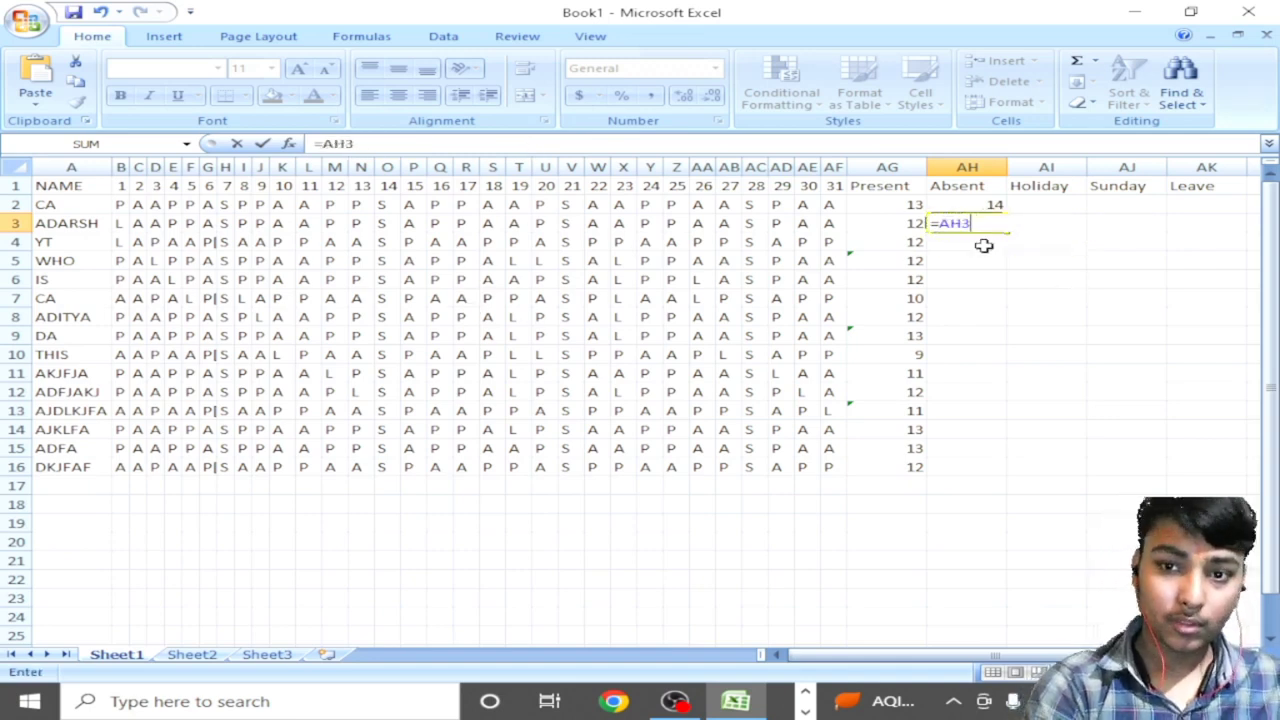
text(=countif)
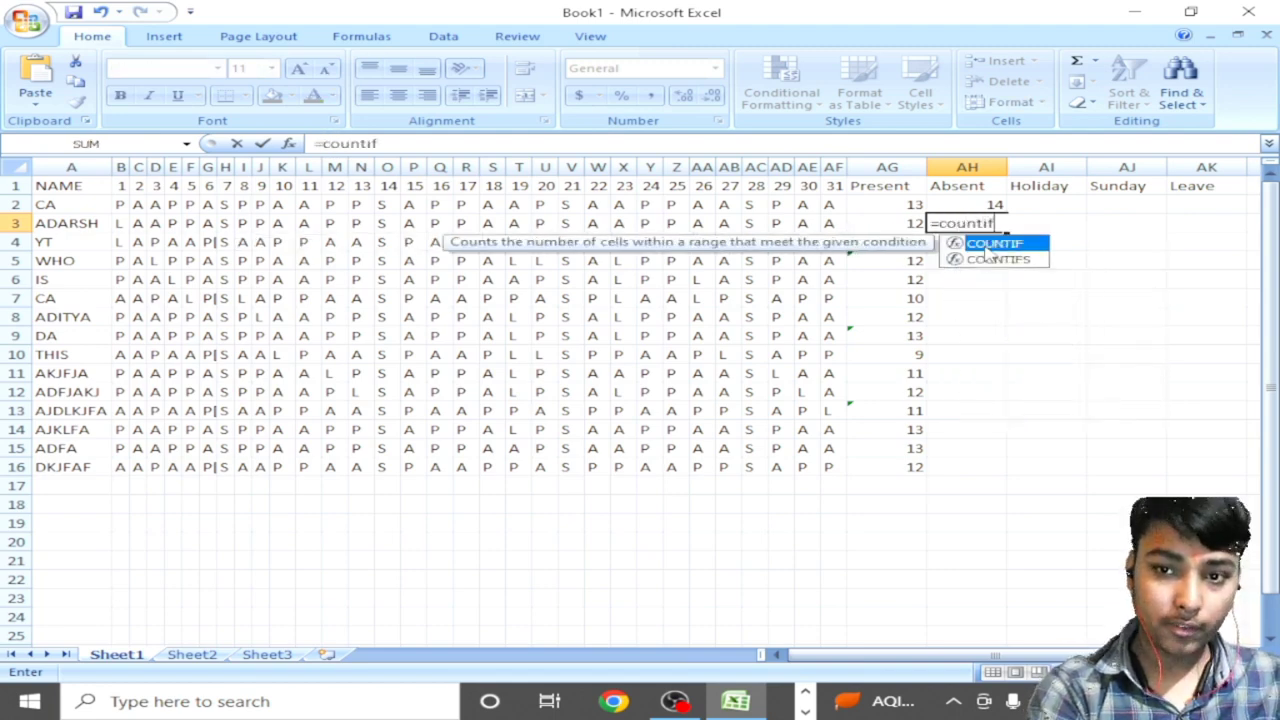
Step: Enter =COUNTIF(B3:AH3,"a") in AH3, then dismiss the Circular Reference warning and its Help page
double_click(987, 246)
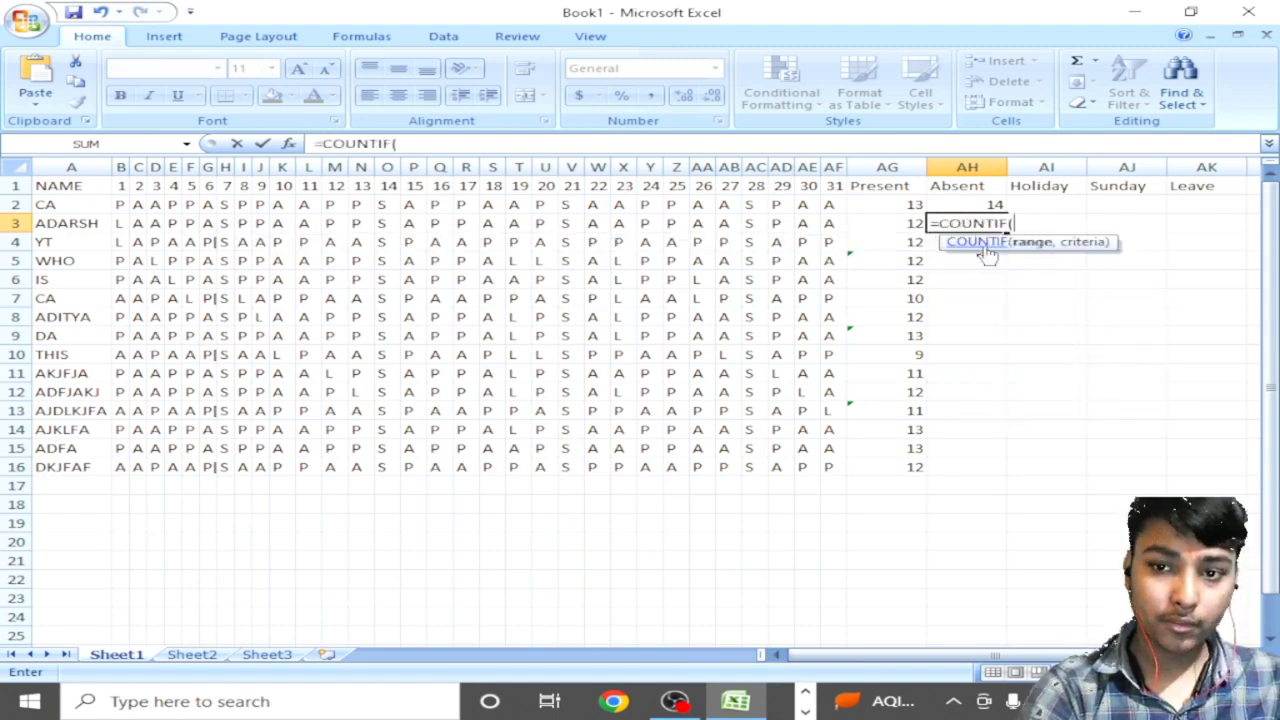
key(ctrl+shift+Left)
key(ctrl+shift+Left)
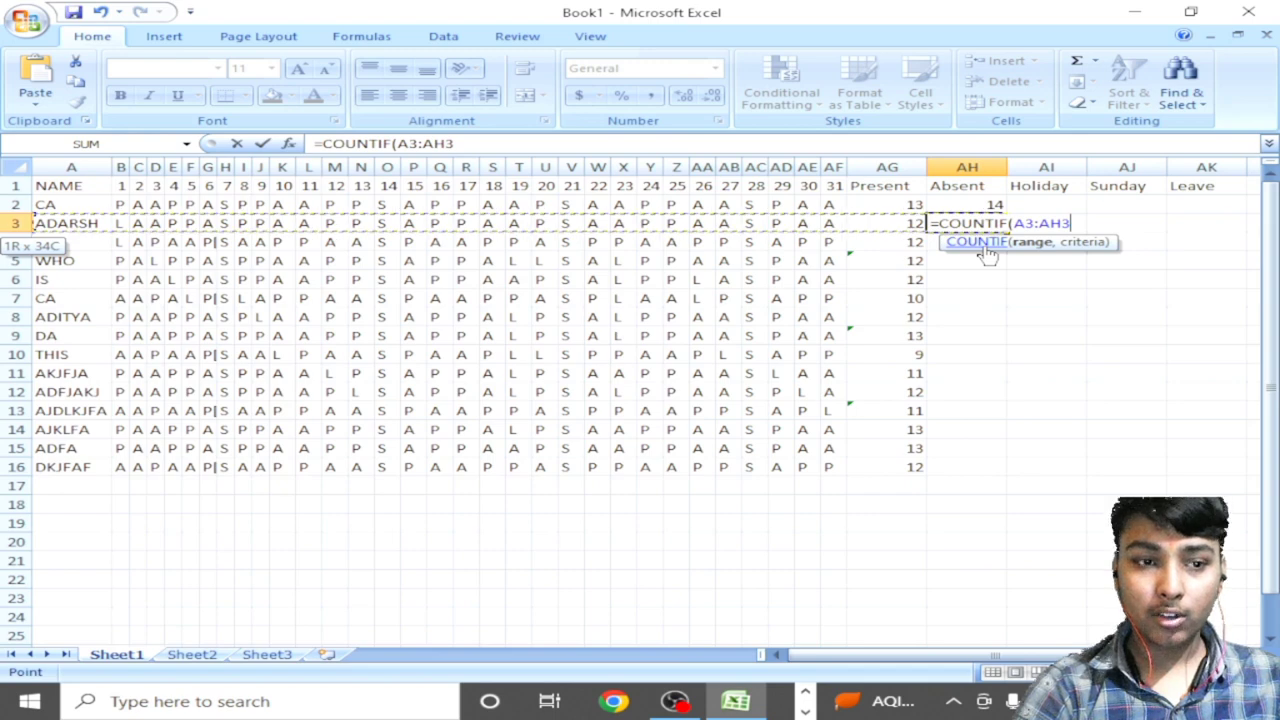
key(ctrl+shift+Right)
key(ctrl+shift+Left)
key(shift+Right)
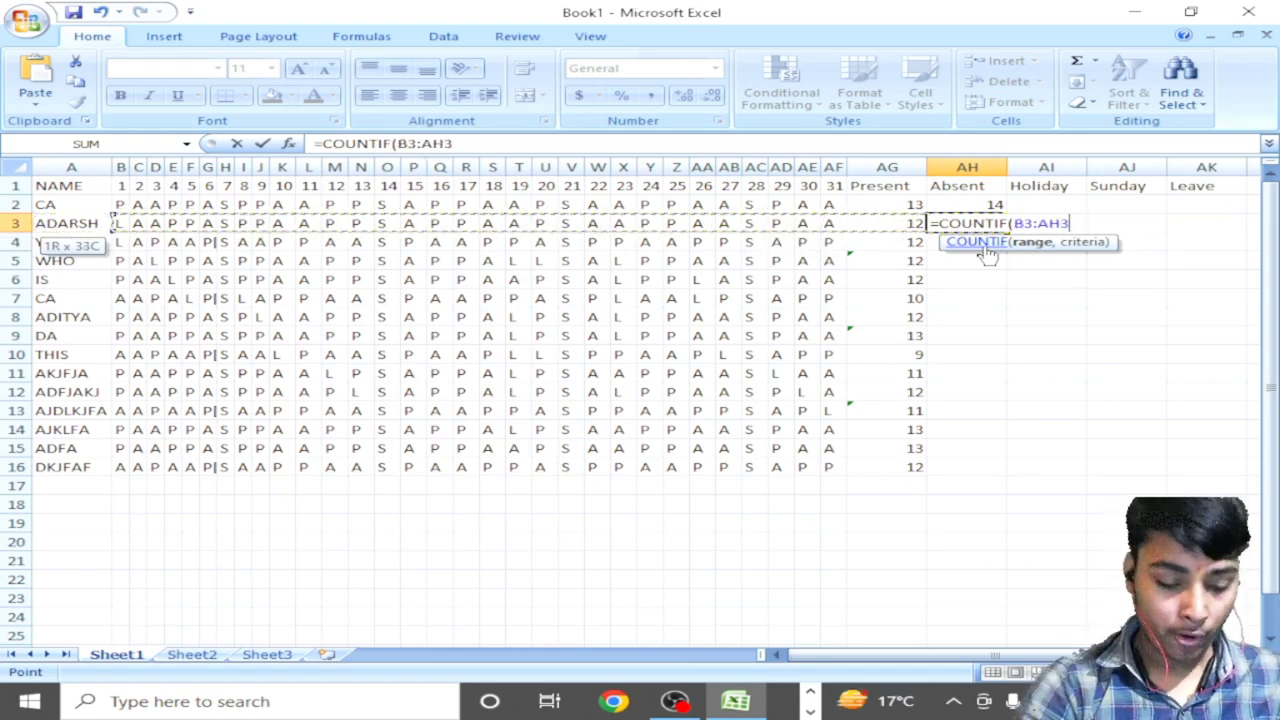
text(,)
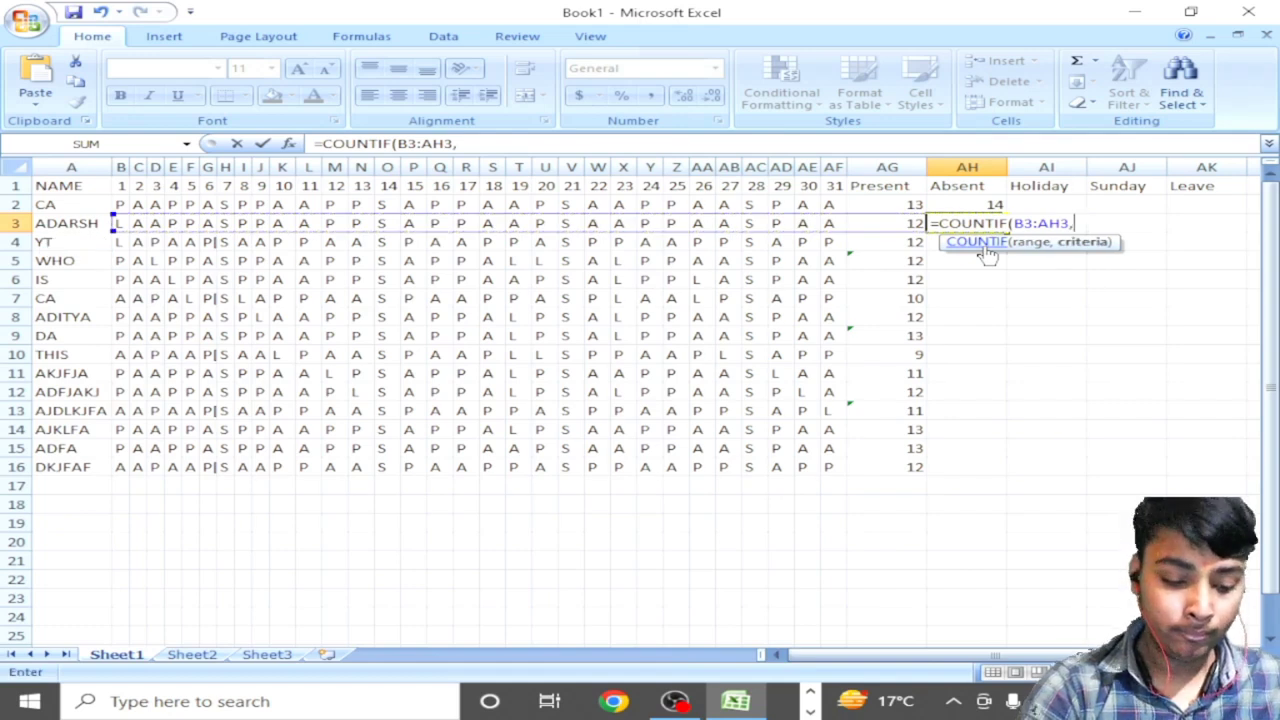
text("a)
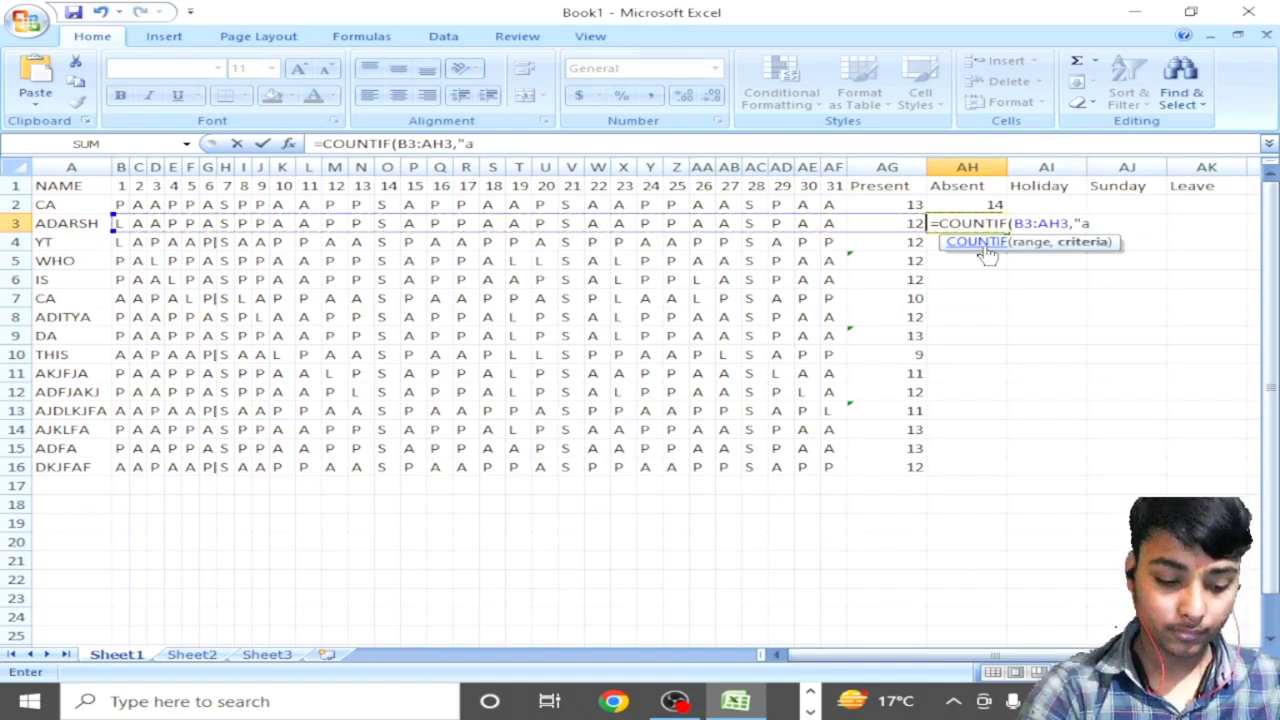
text(")
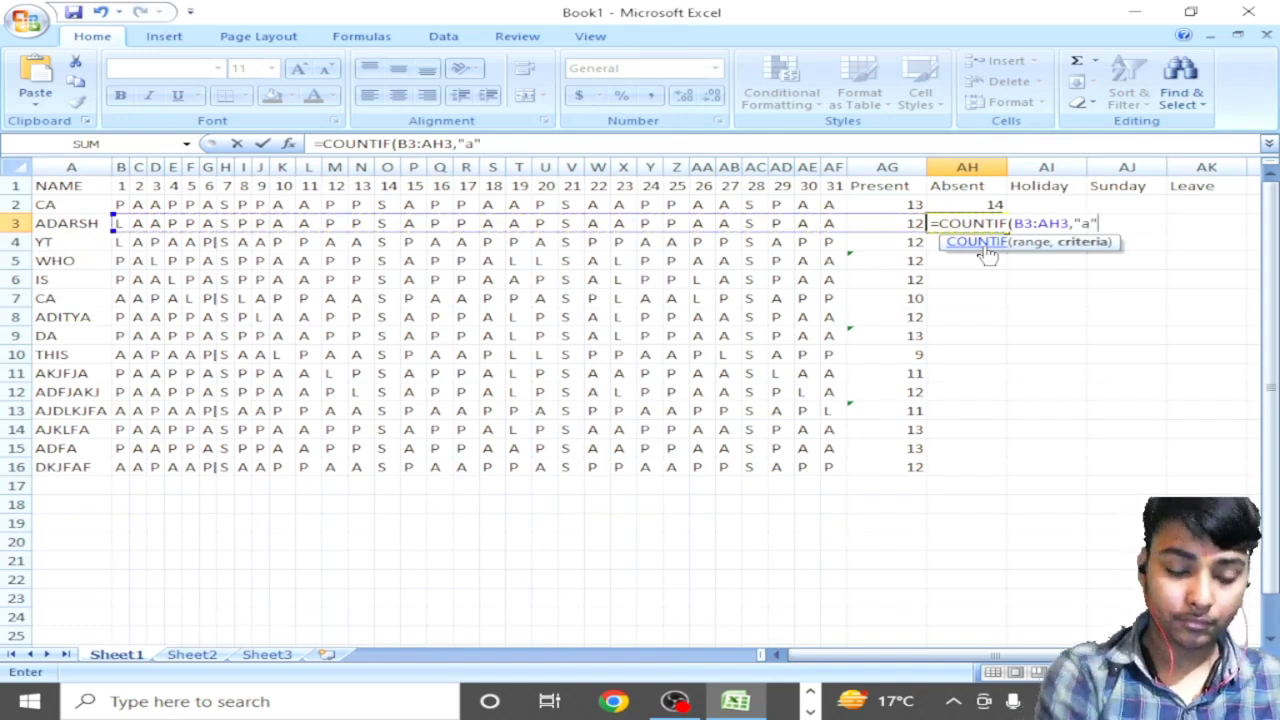
text())
key(Return)
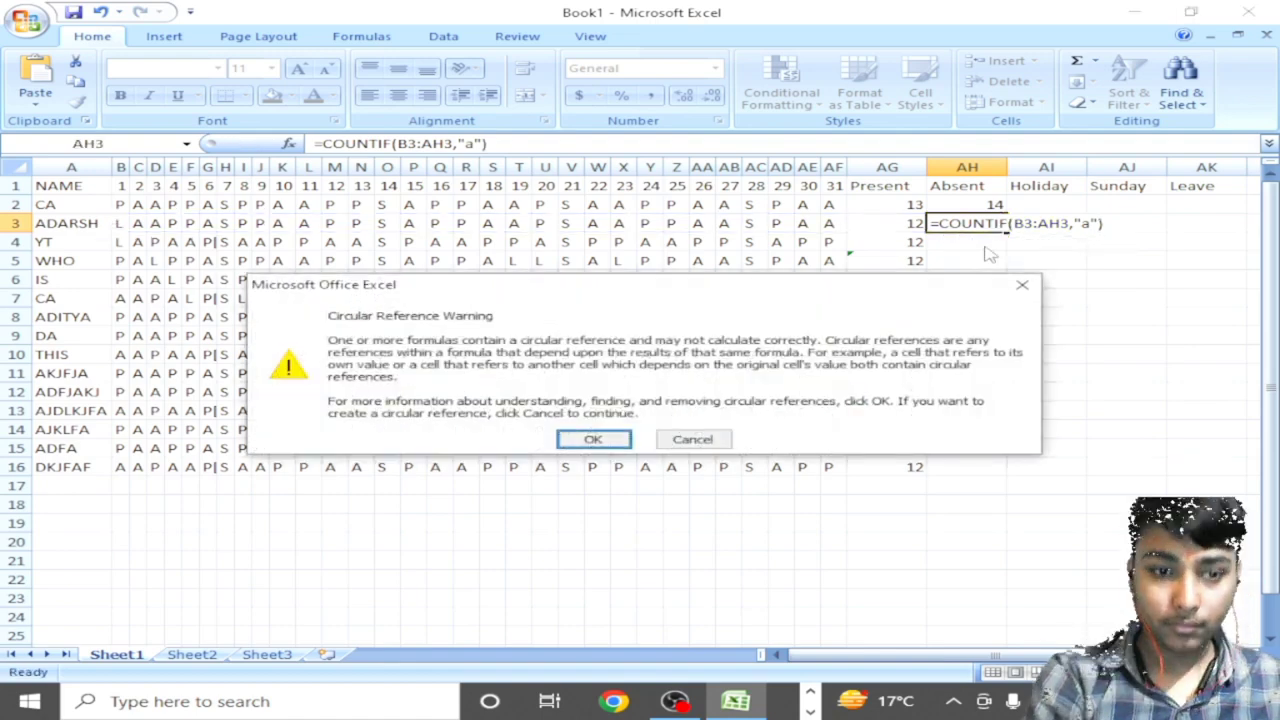
key(Return)
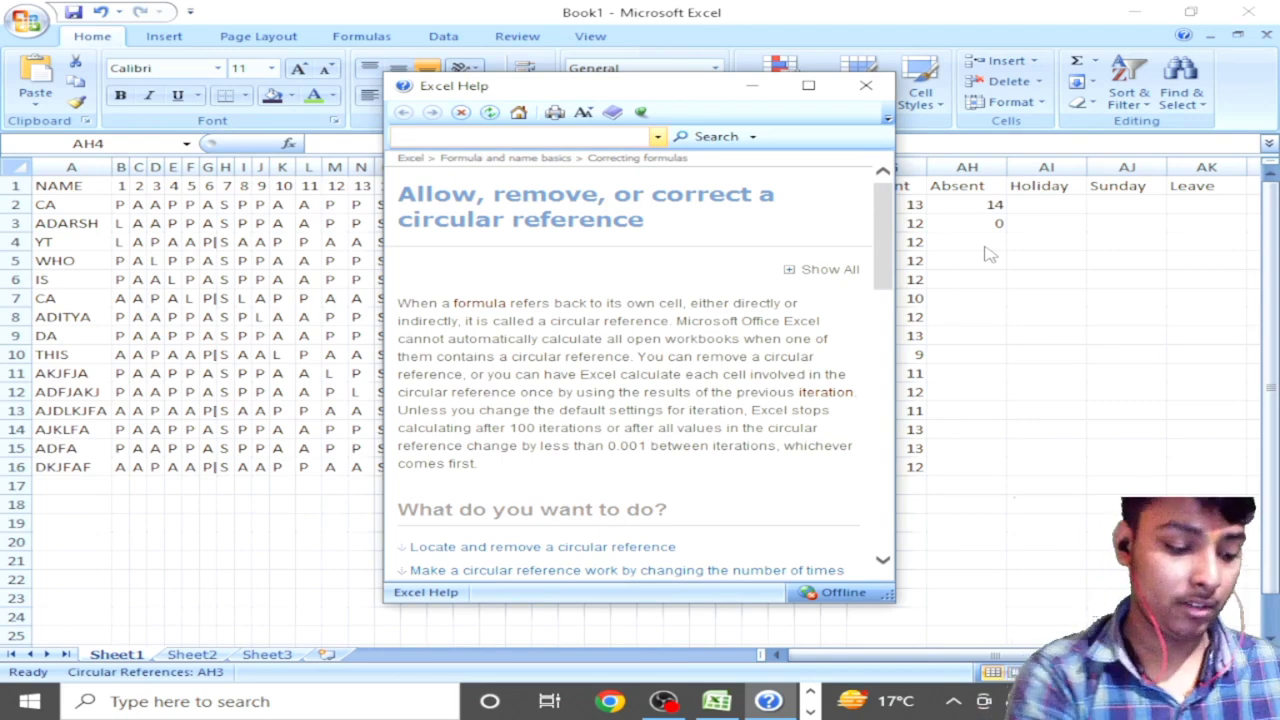
key(alt+F4)
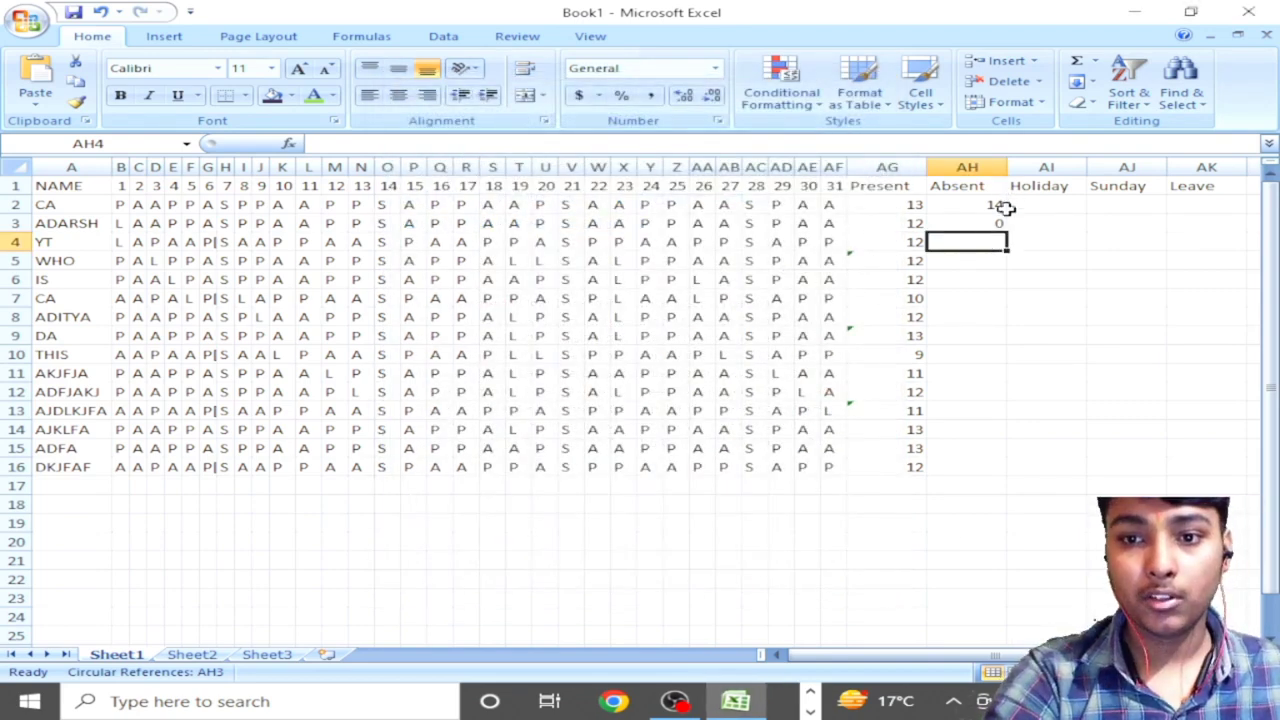
Step: Restart AH3's formula by typing =COUNTI, then re-entering it as COUNTIF after a #NAME? error
click(992, 224)
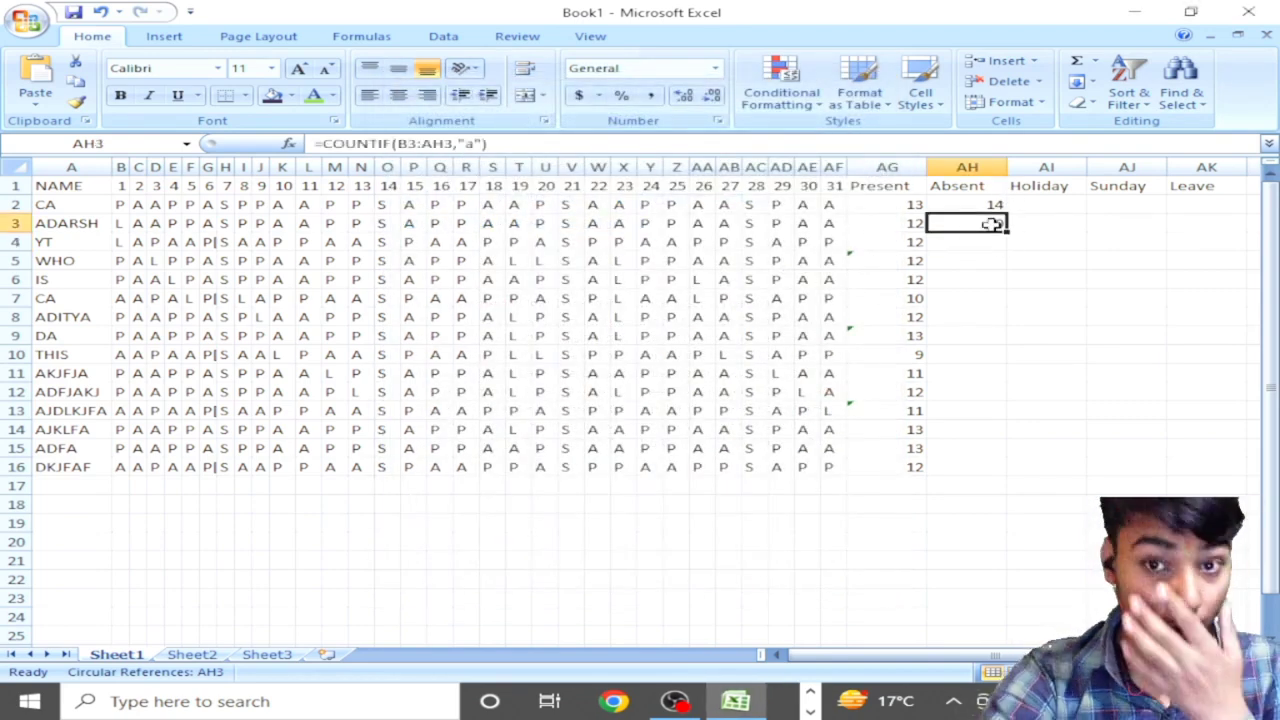
text(=)
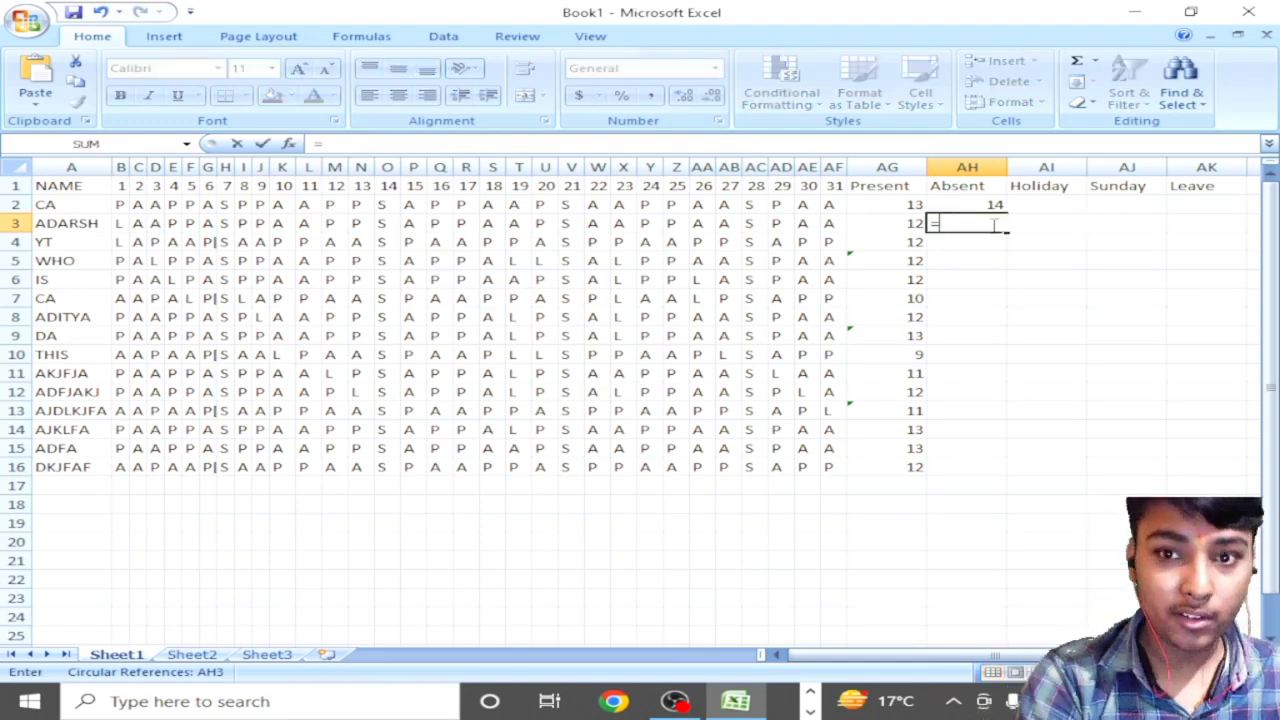
text(counti)
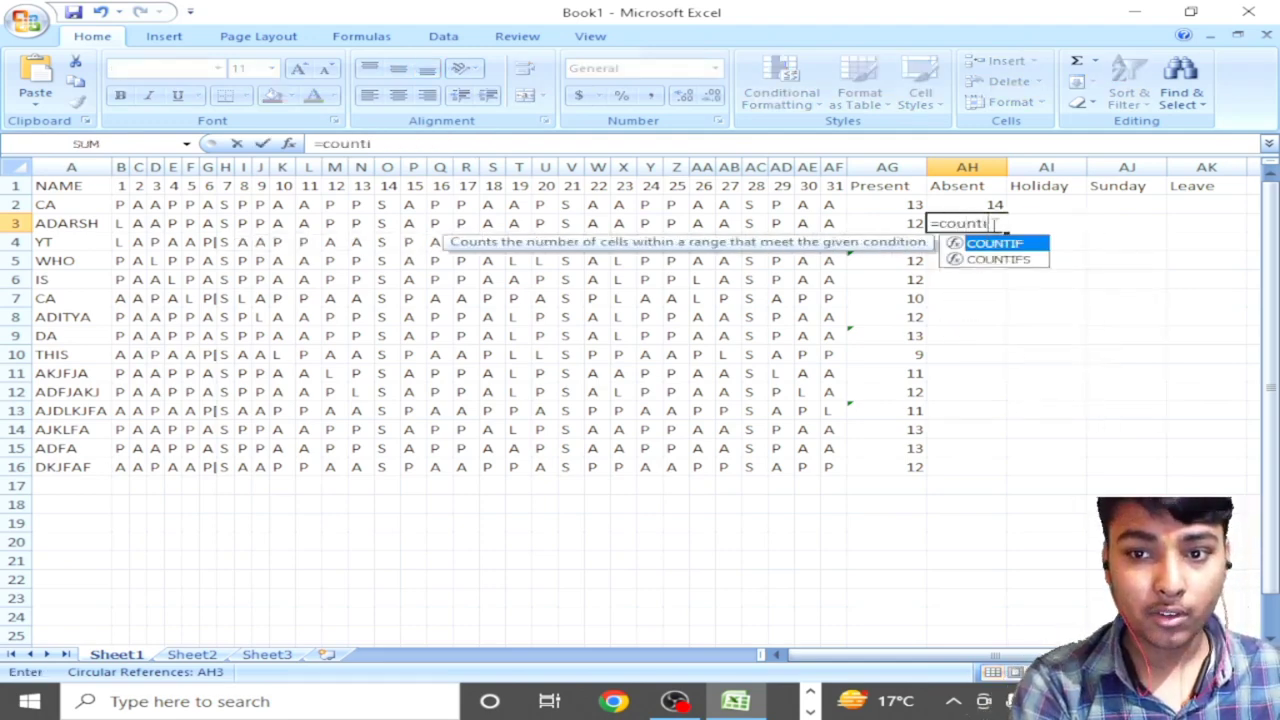
key(Return)
click(990, 224)
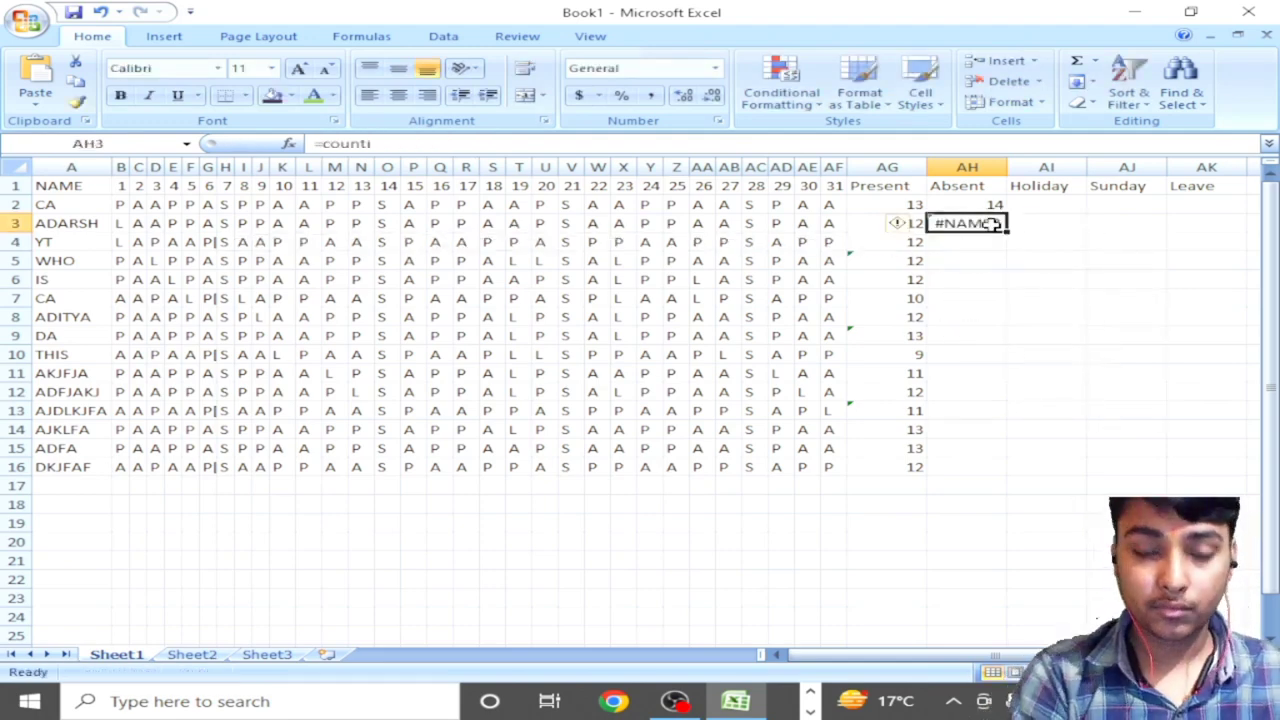
text(=COUNTI)
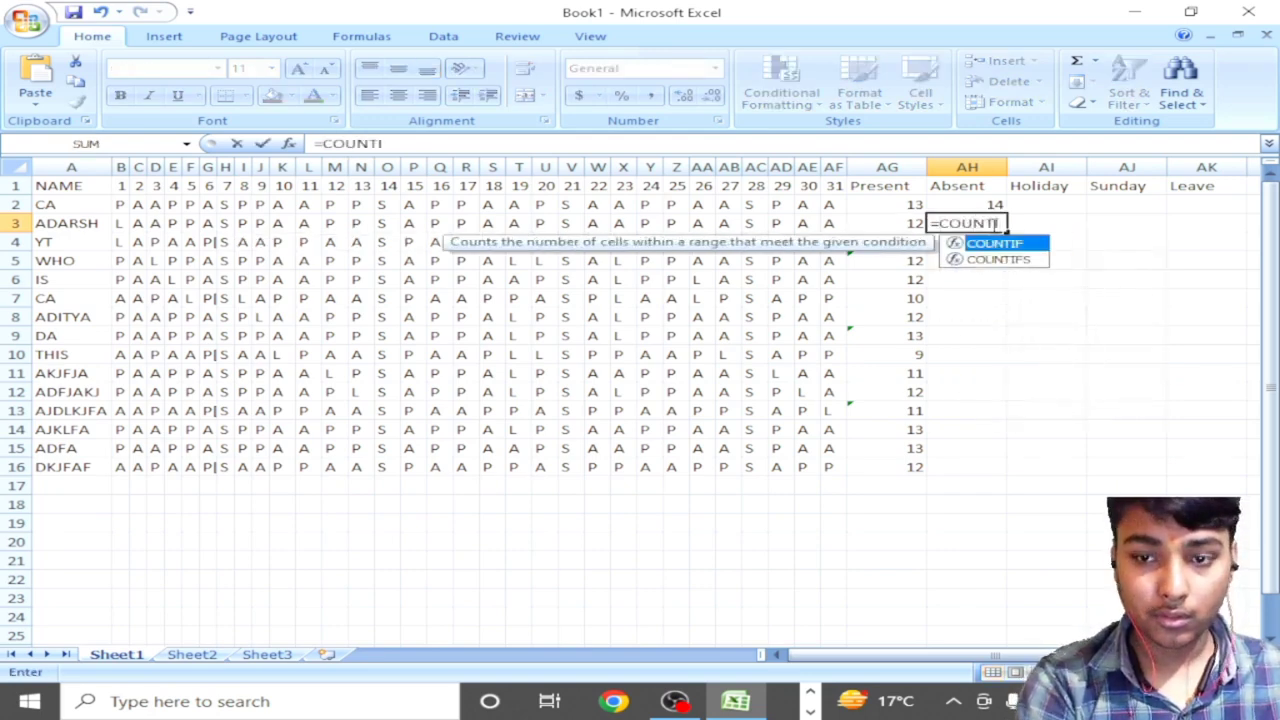
key(Tab)
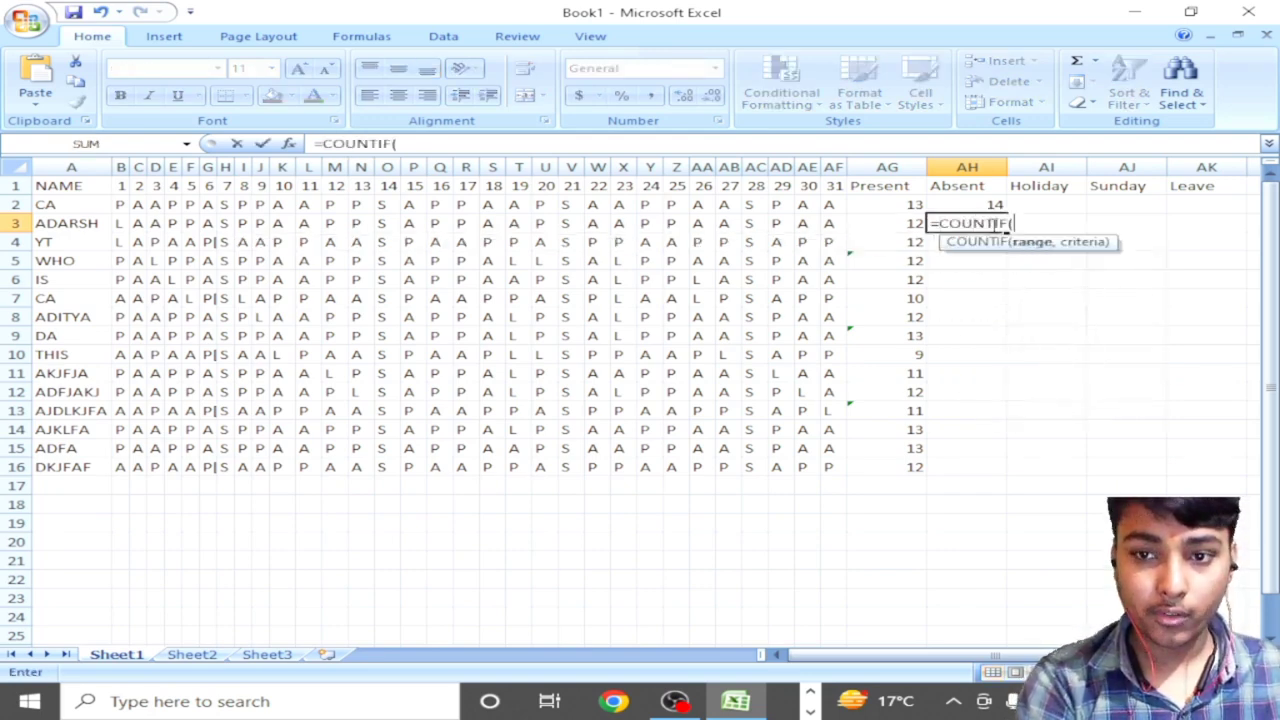
Step: Drag a B3:AH3 range into AH3's COUNTIF and dismiss the too-few-arguments warning
drag(1003, 224, 113, 224)
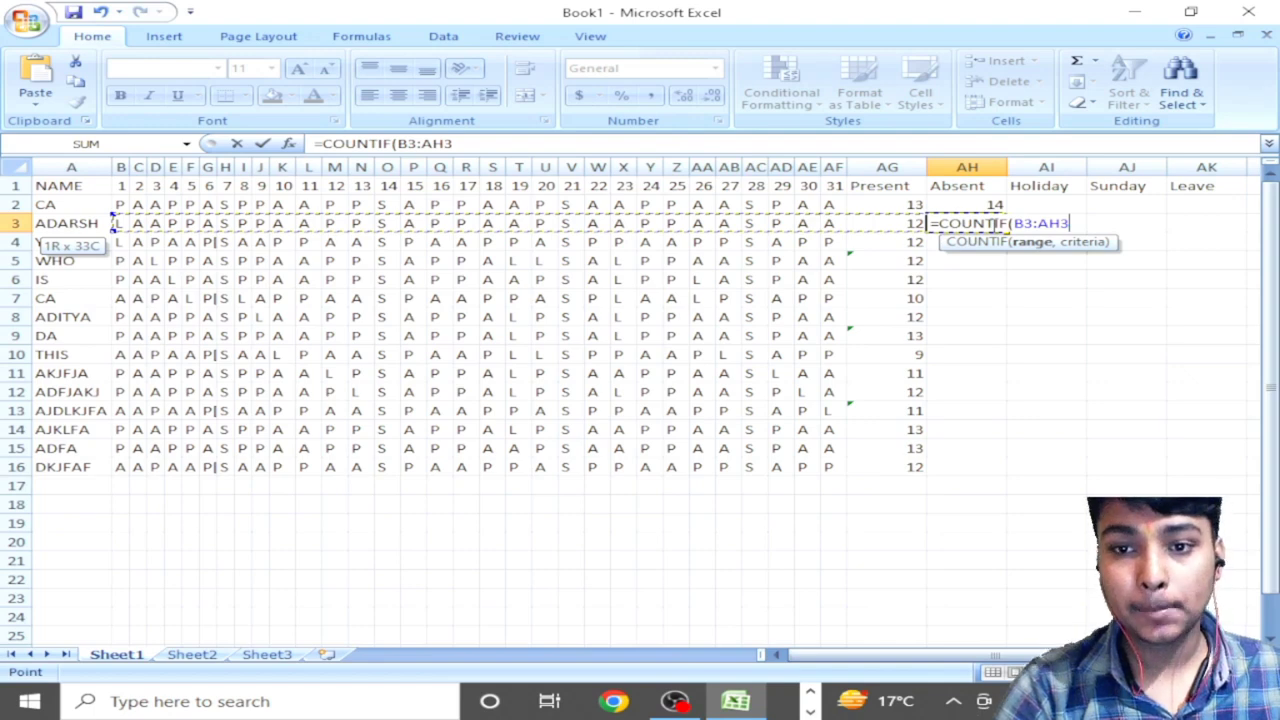
key(Right)
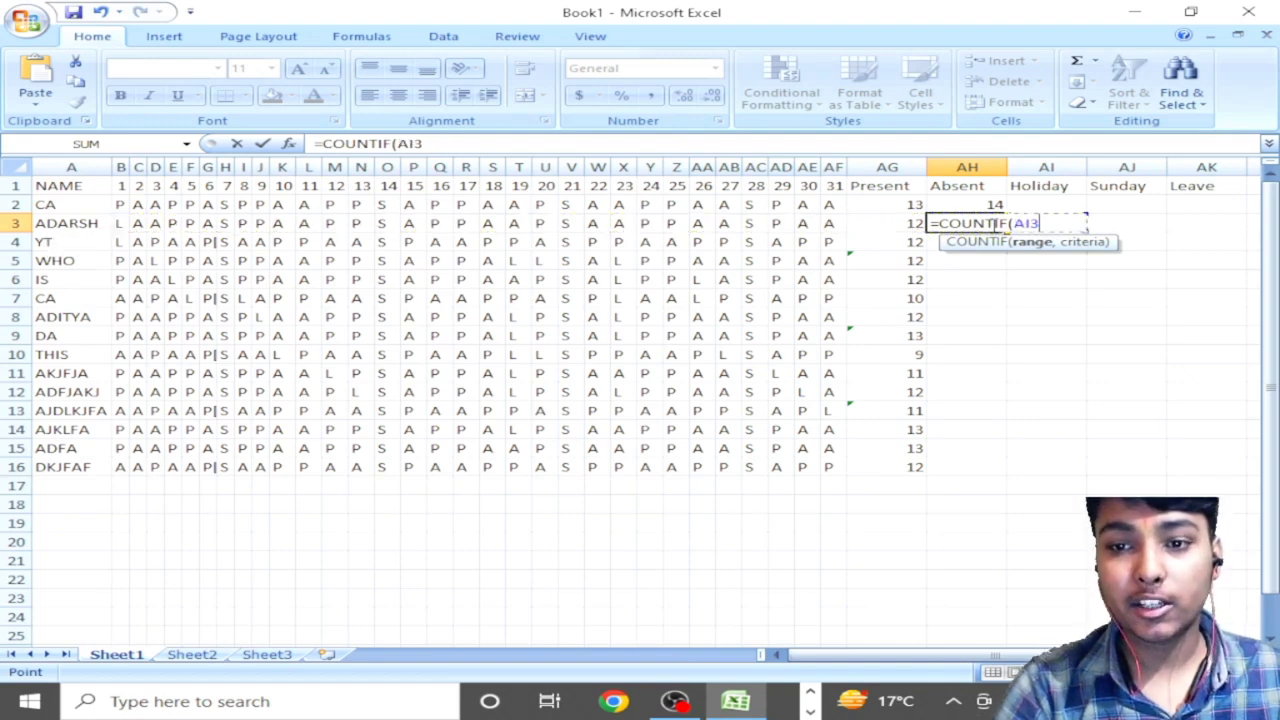
key(Return)
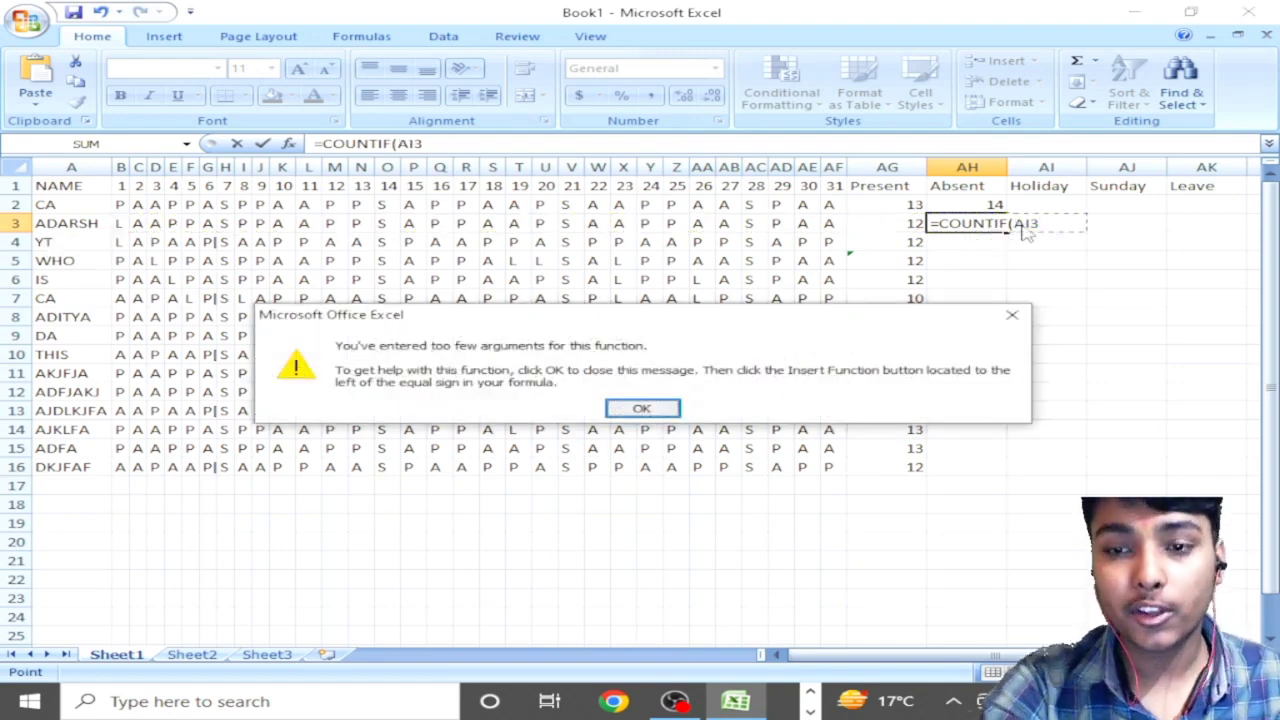
key(Return)
click(968, 279)
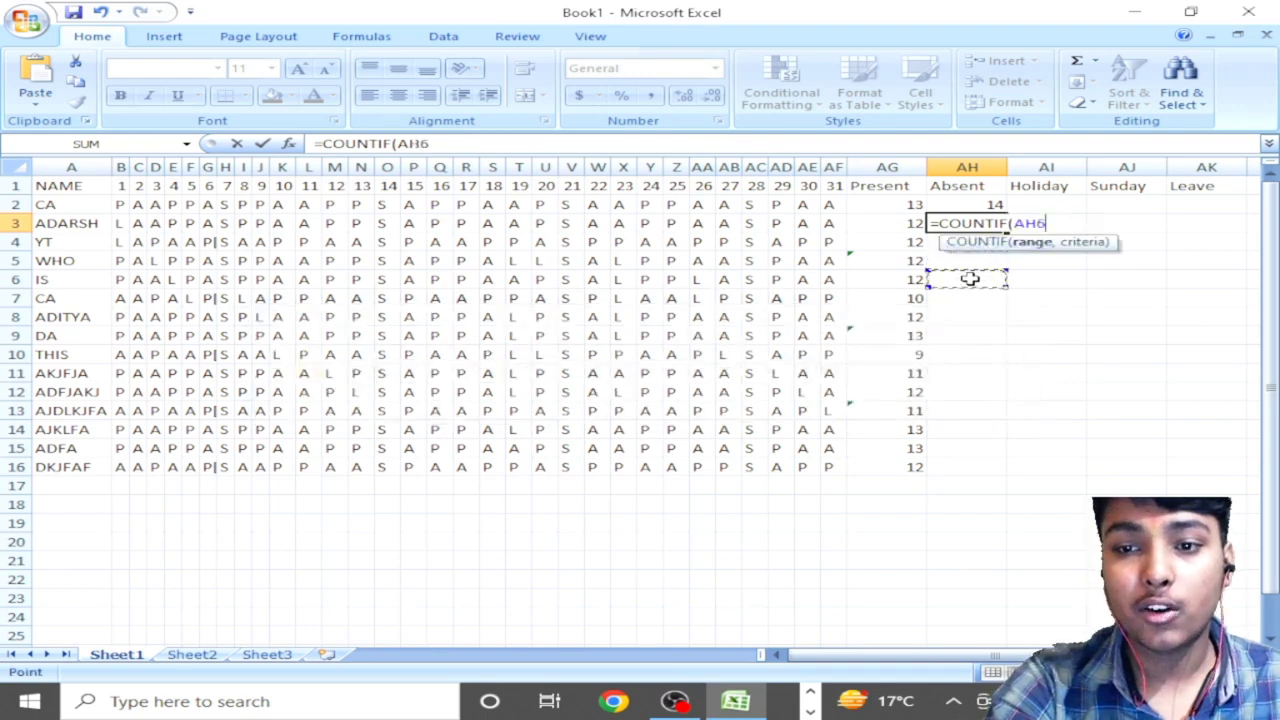
key(super)
text(EX)
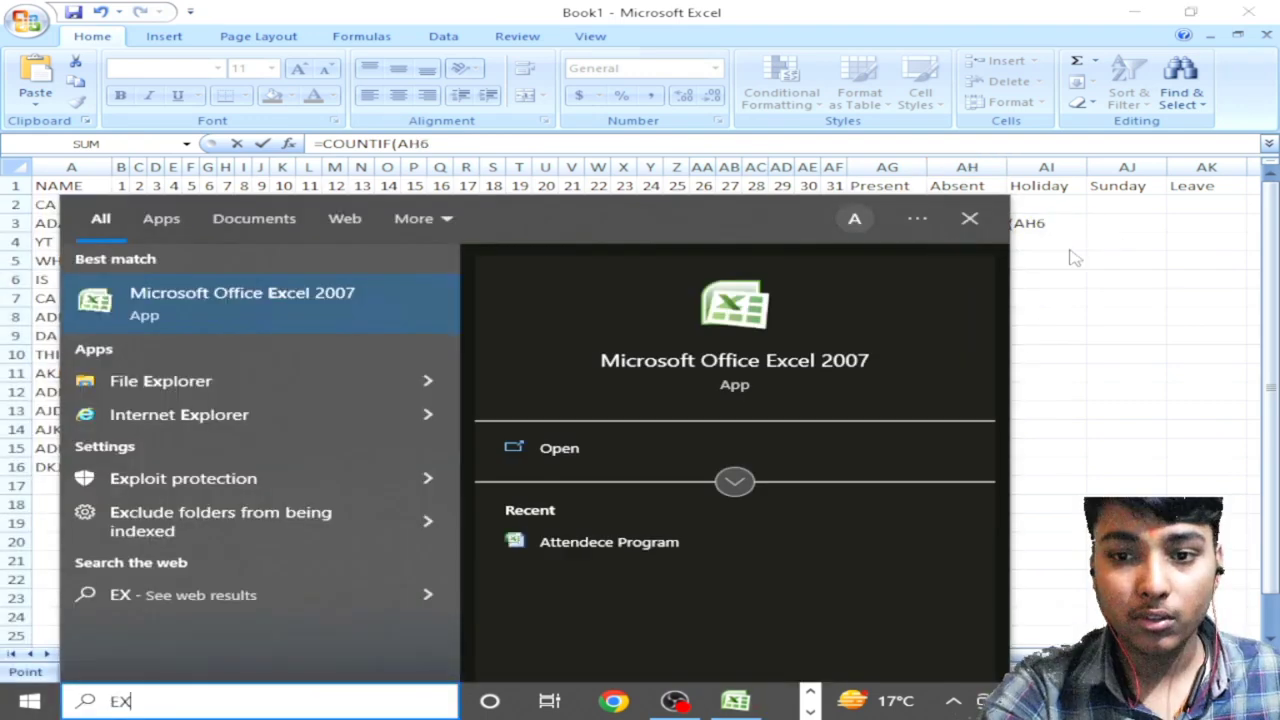
key(Escape)
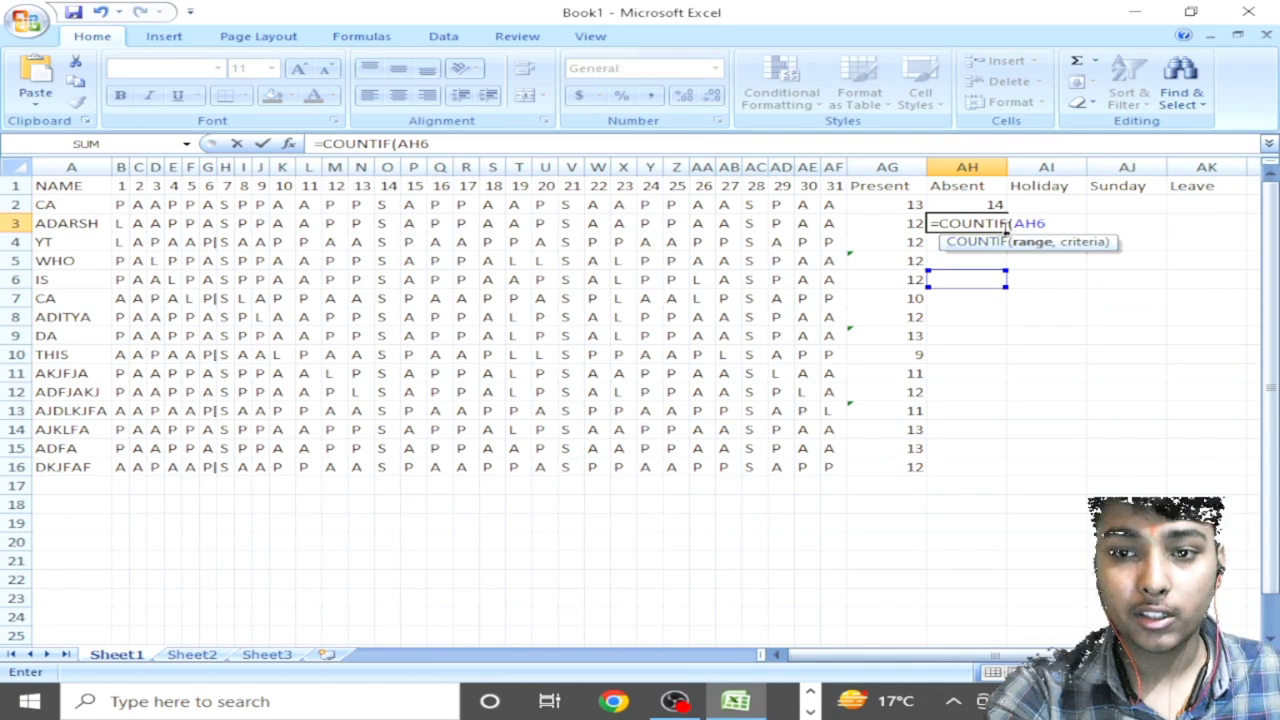
Step: Undo the stray AH5 reference and erase AH3's broken formula back to a bare =
double_click(1005, 226)
click(987, 266)
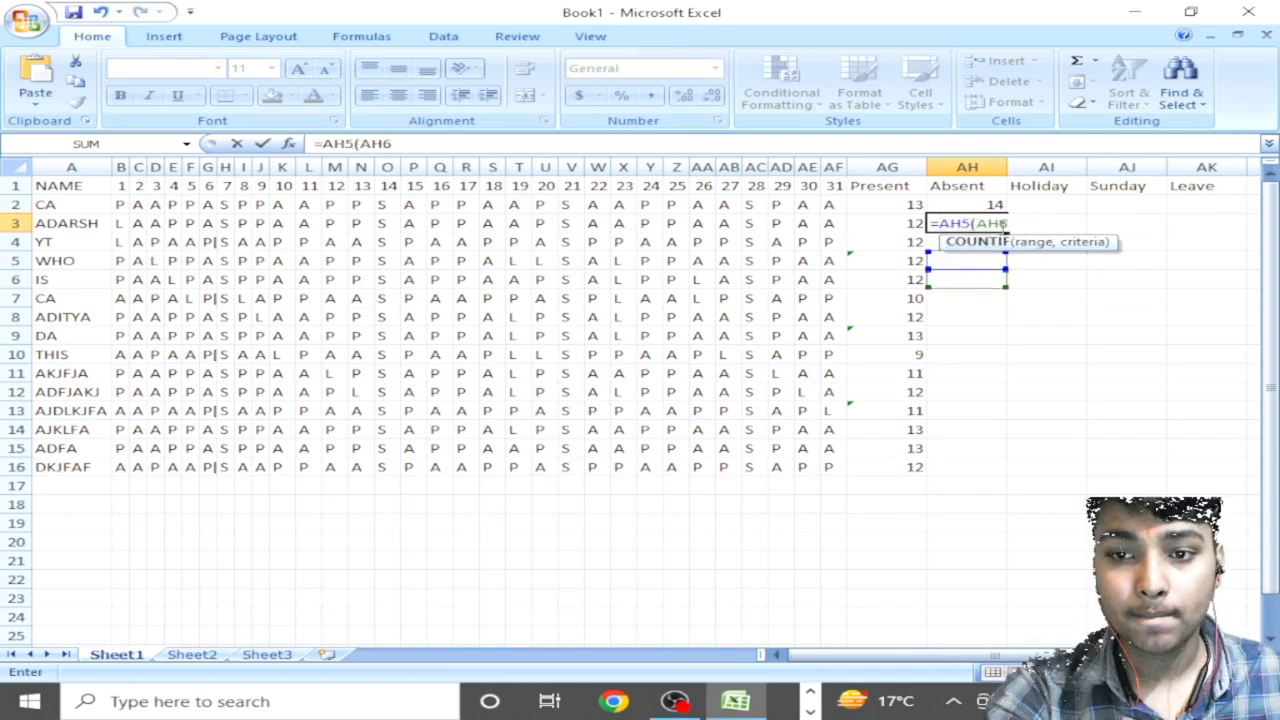
click(1005, 226)
key(ctrl+z)
key(ctrl+z)
key(ctrl+z)
key(ctrl+z)
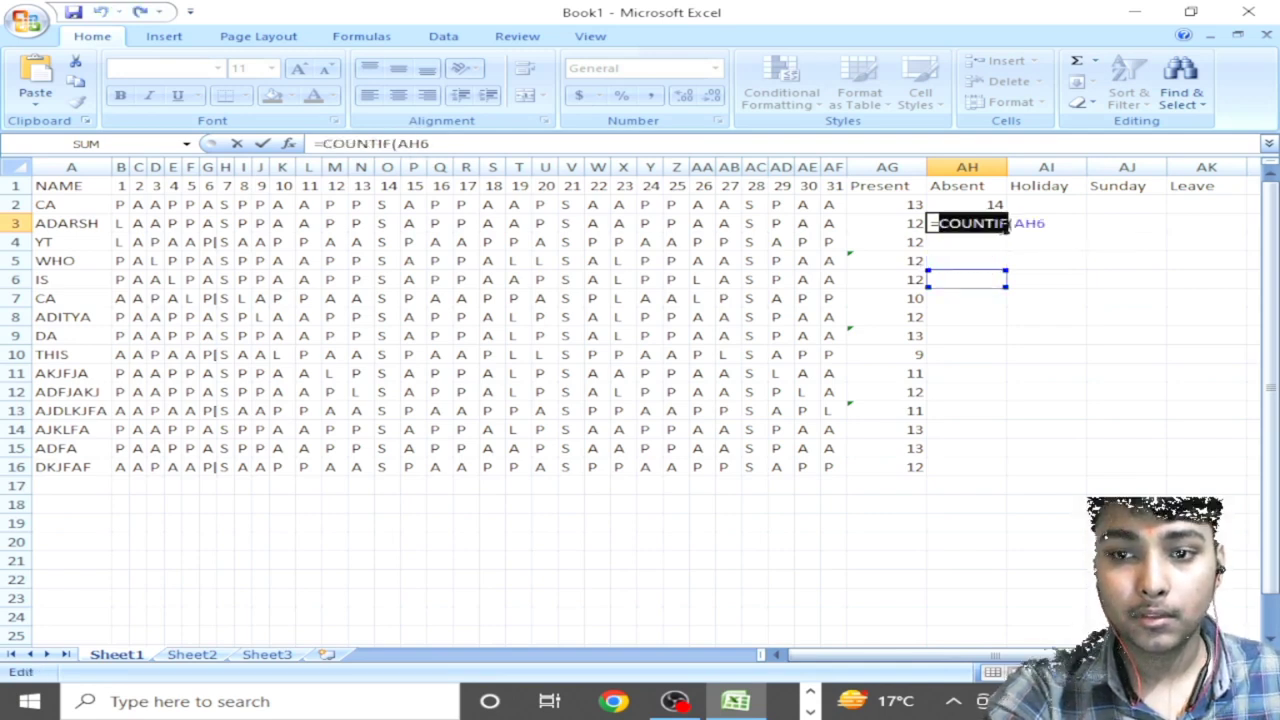
key(BackSpace)
key(BackSpace)
key(BackSpace)
key(BackSpace)
key(BackSpace)
key(BackSpace)
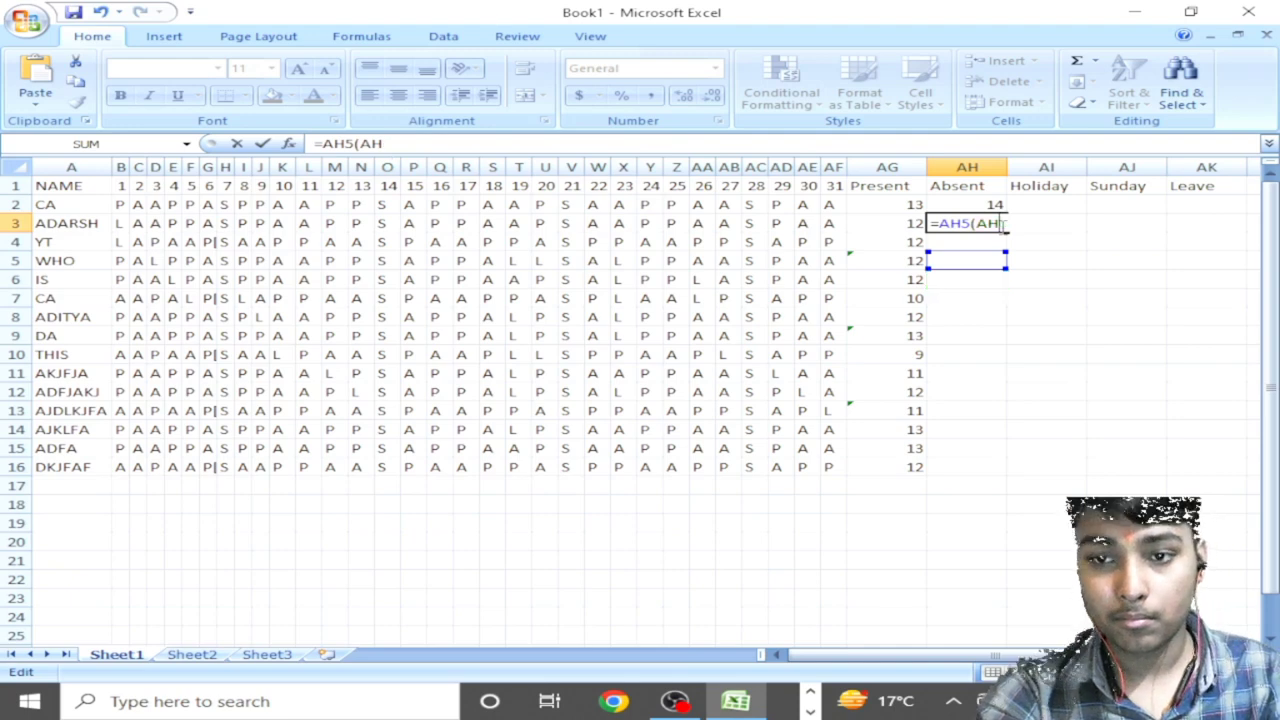
key(BackSpace)
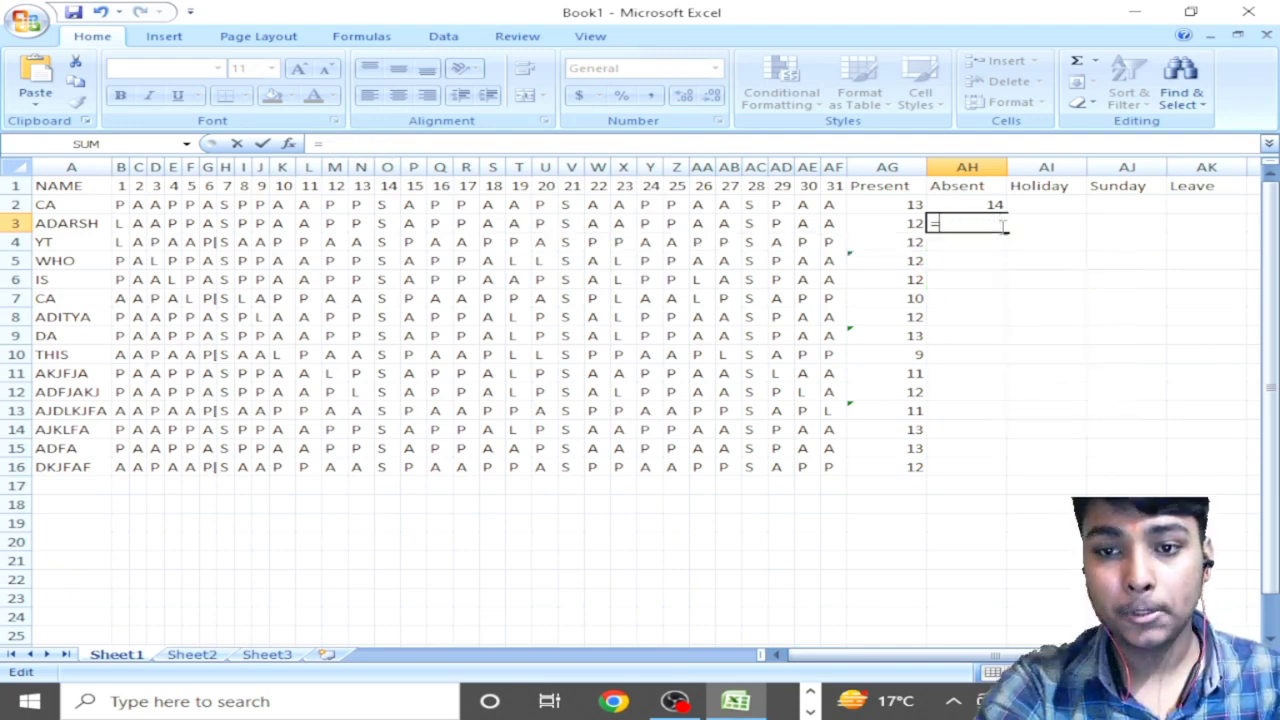
Step: Enter =COUNTIF(B3:AF3,"A") in AH3, selecting ADARSH's day 1–31 marks as the range
text(COUNTI)
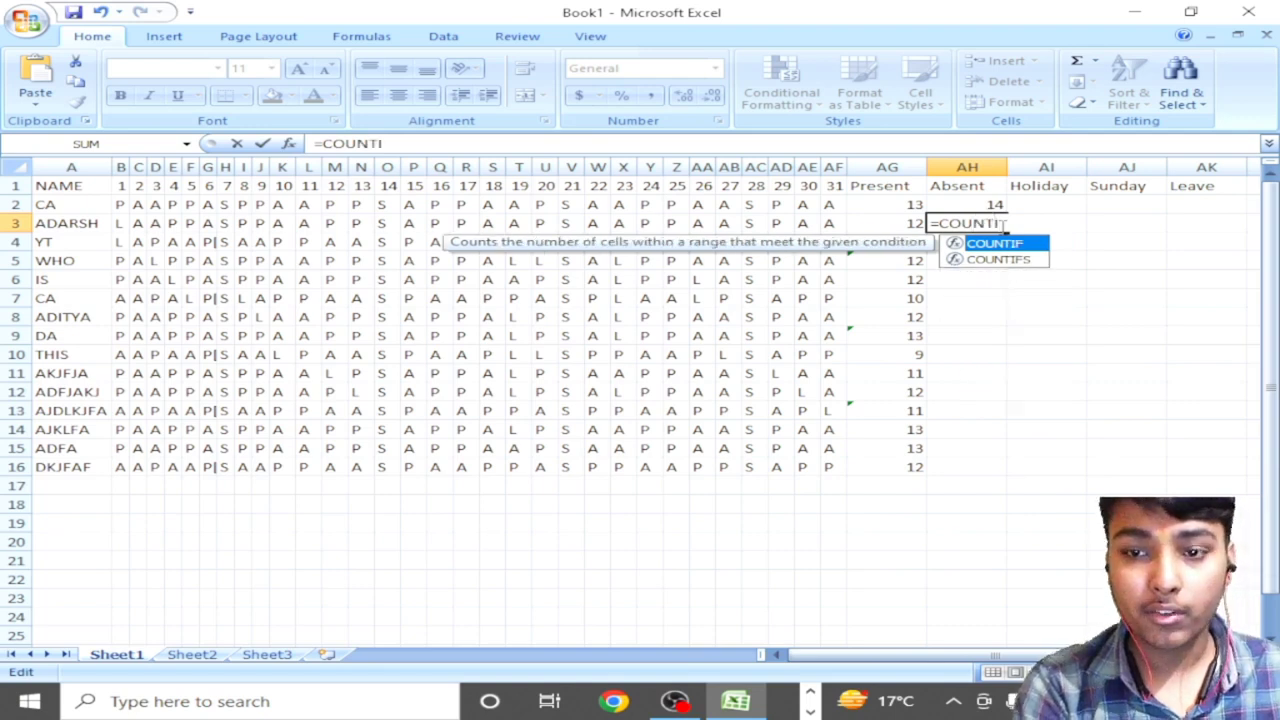
key(Tab)
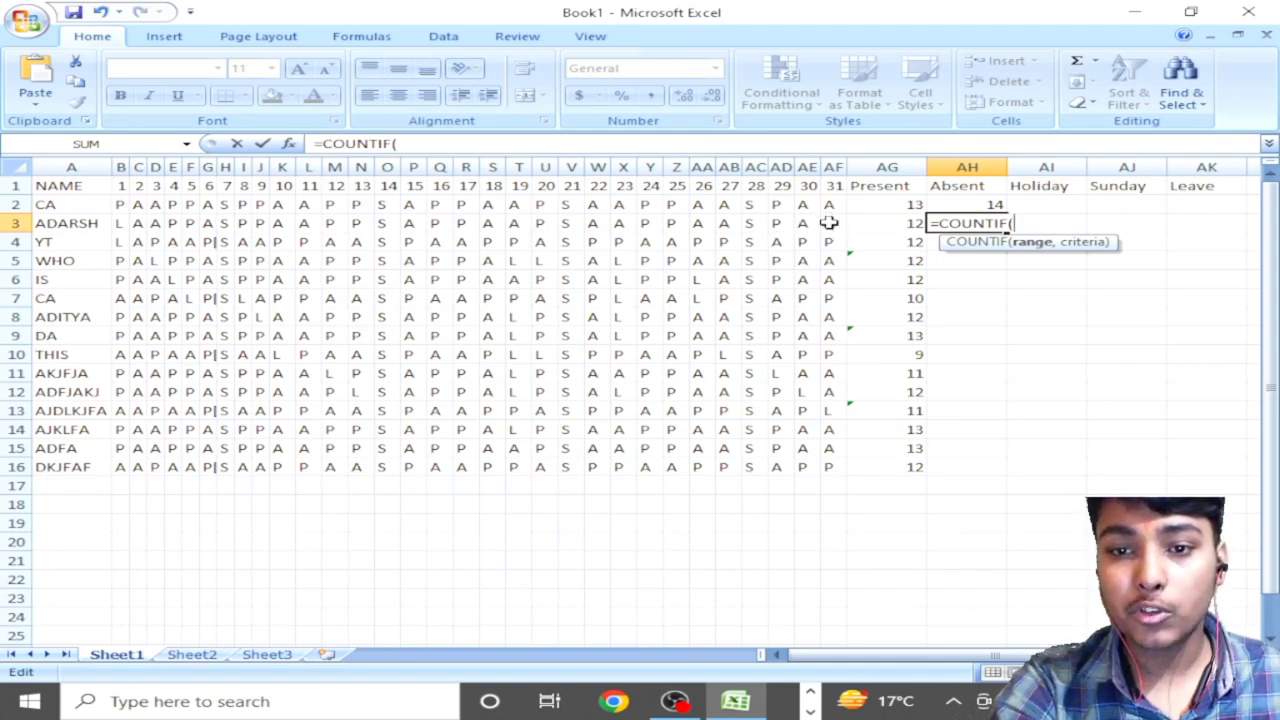
drag(829, 223, 118, 228)
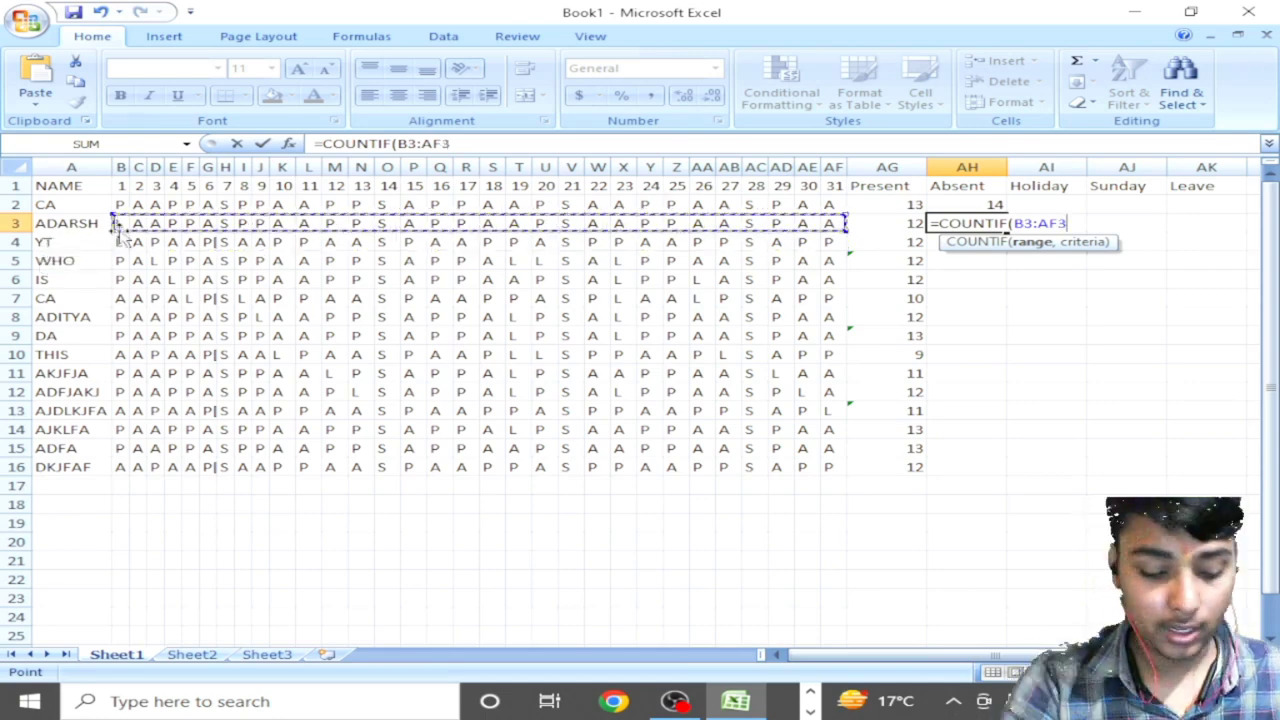
text(,"A")
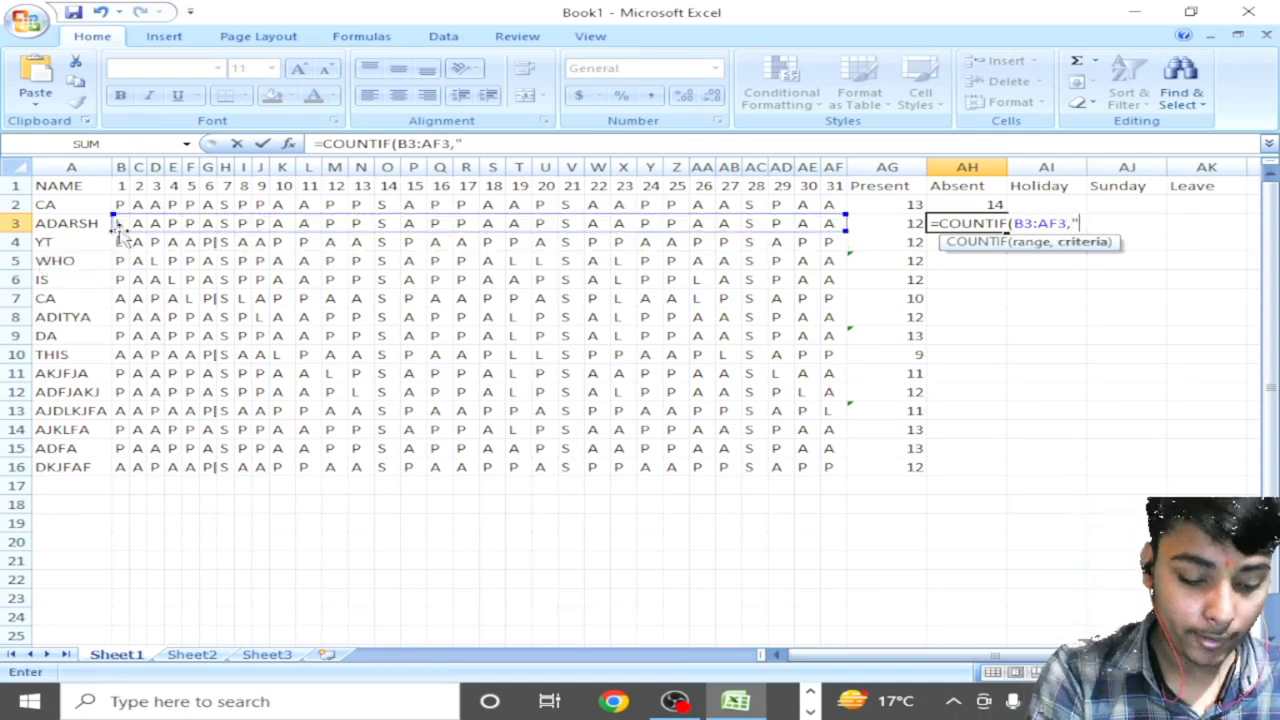
text())
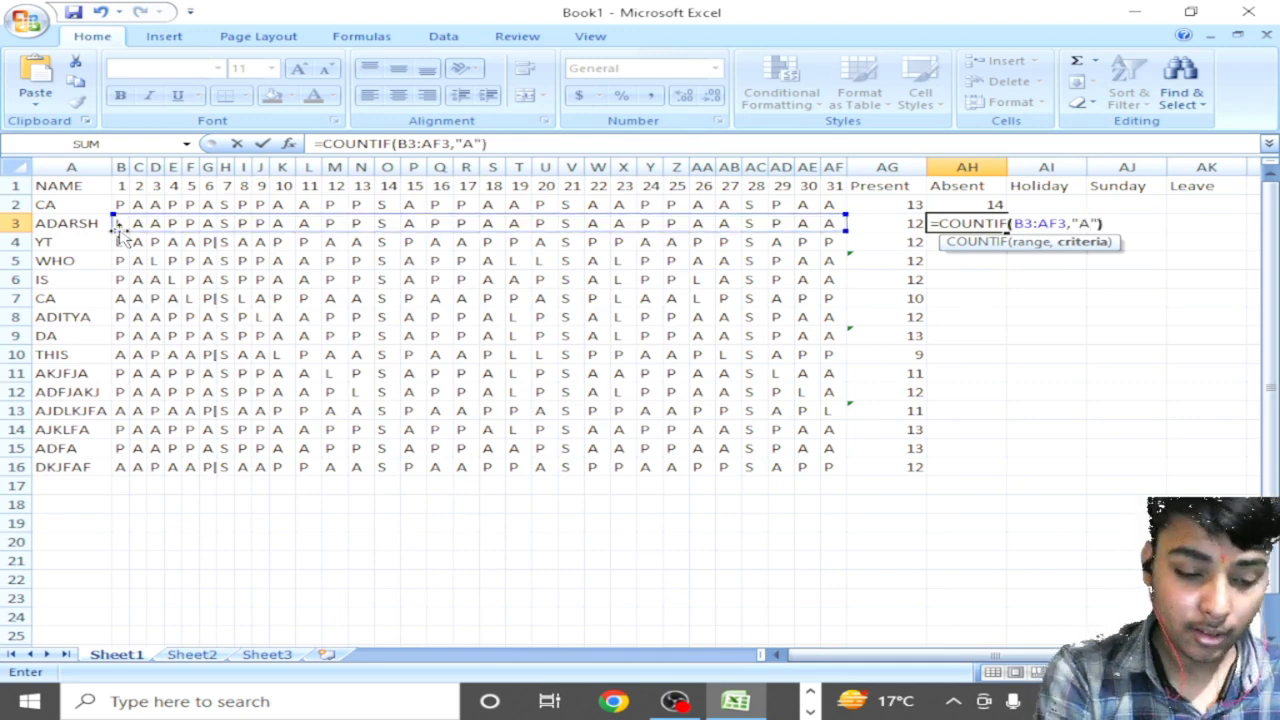
key(Return)
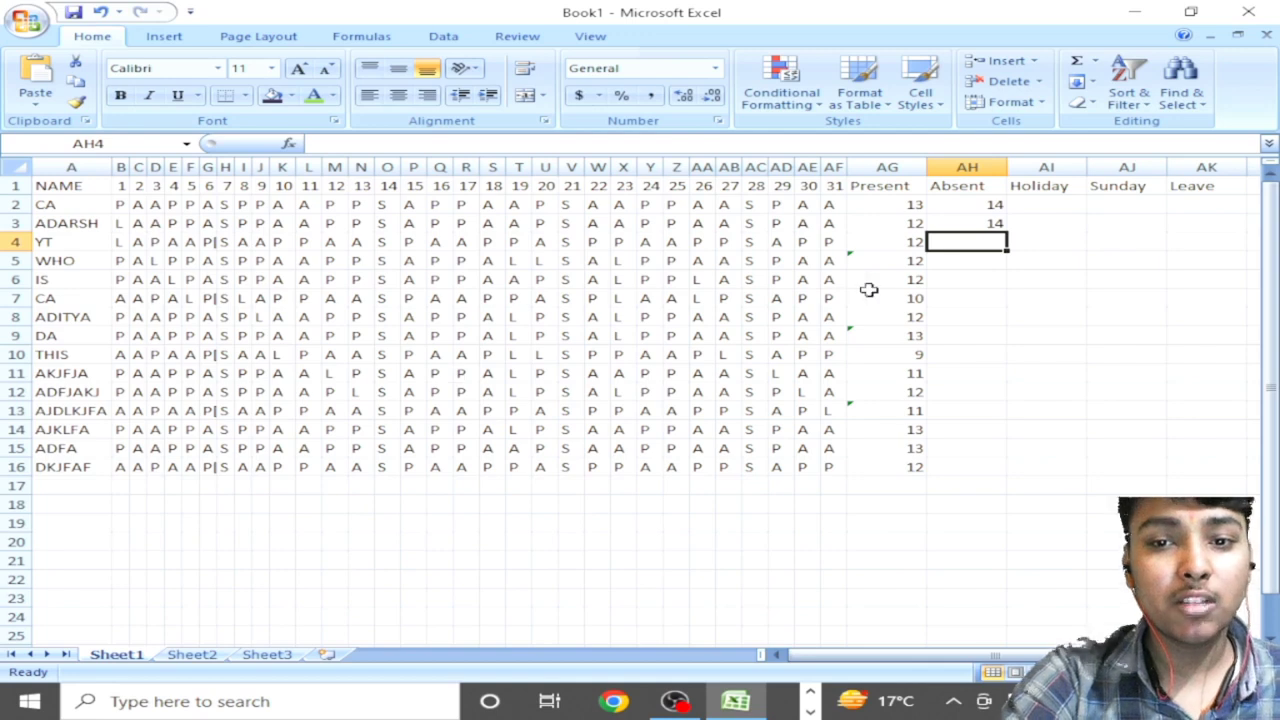
Step: Enter =COUNTIF(B4:AF4,"a") in AH4, fixing the mistakenly pasted text, giving 13
click(922, 223)
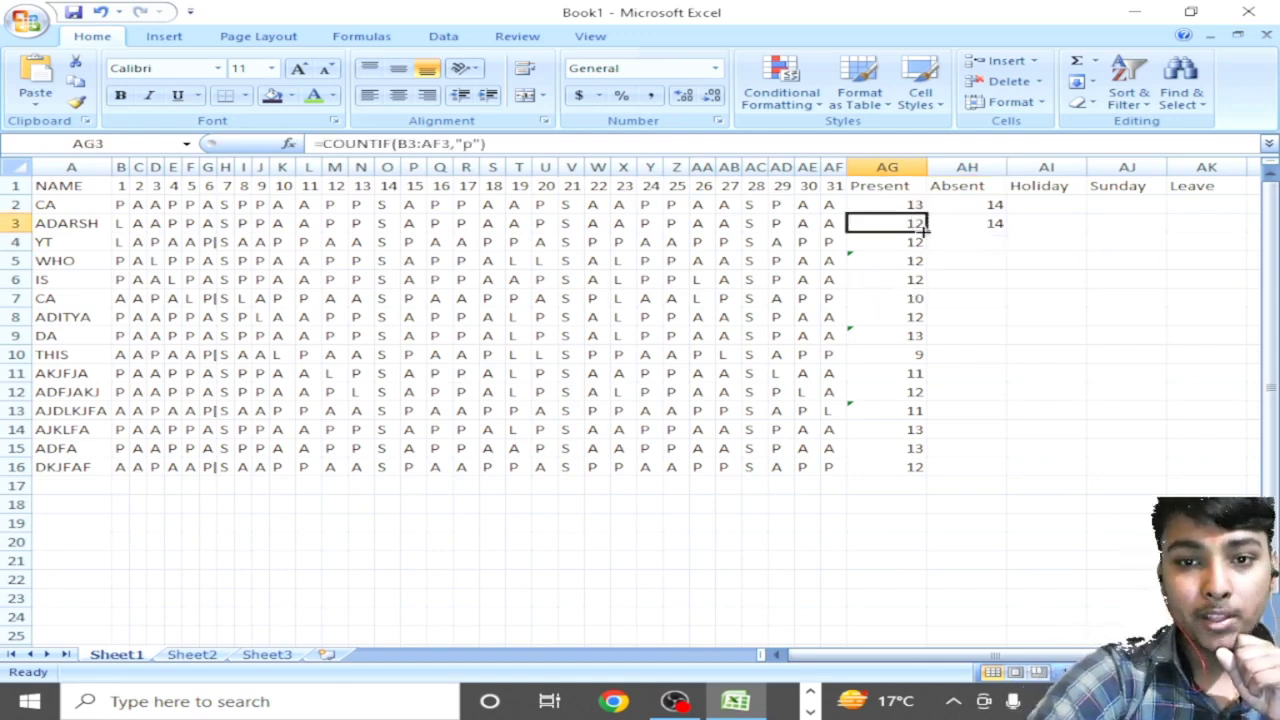
click(908, 243)
click(948, 250)
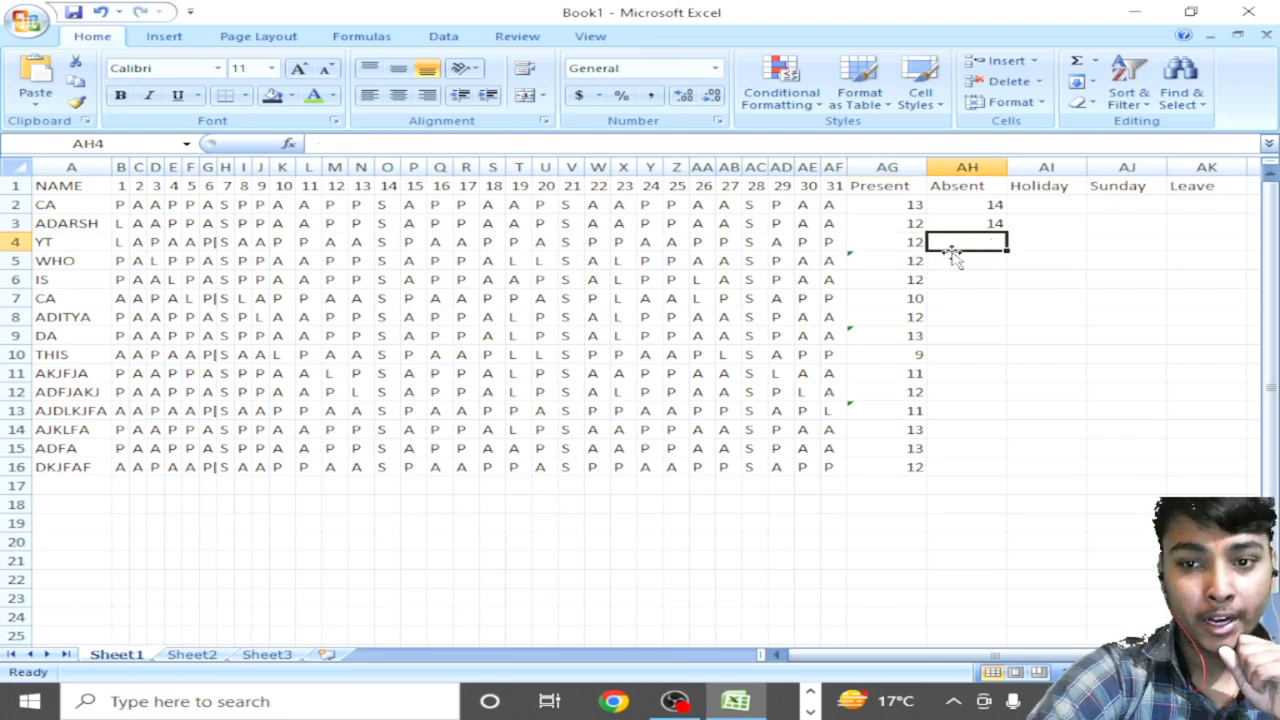
text(=COUNTI)
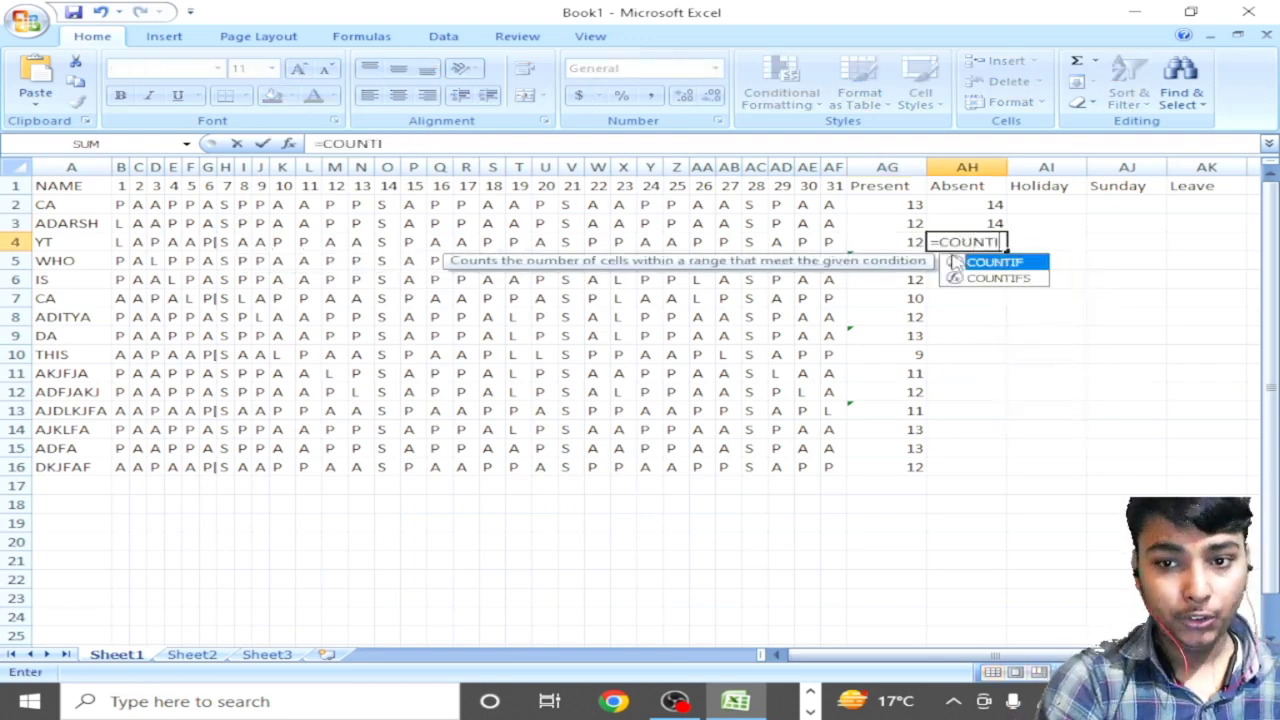
double_click(990, 262)
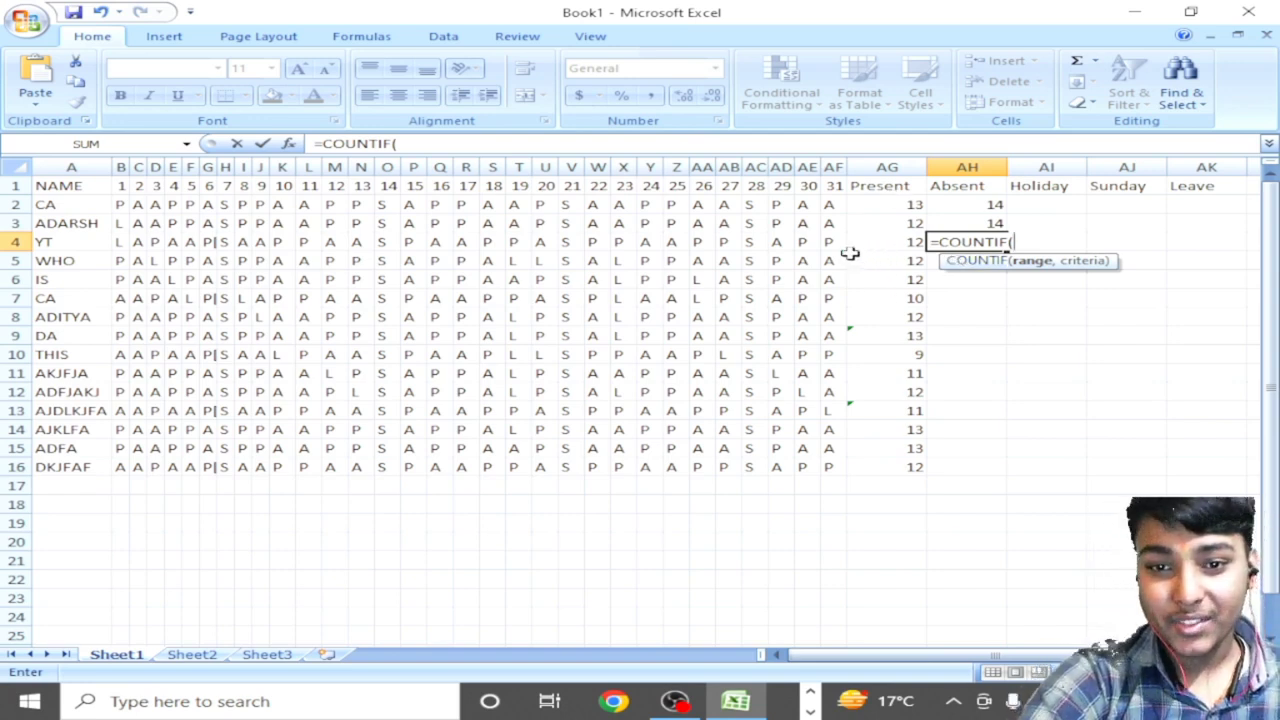
drag(829, 250, 114, 242)
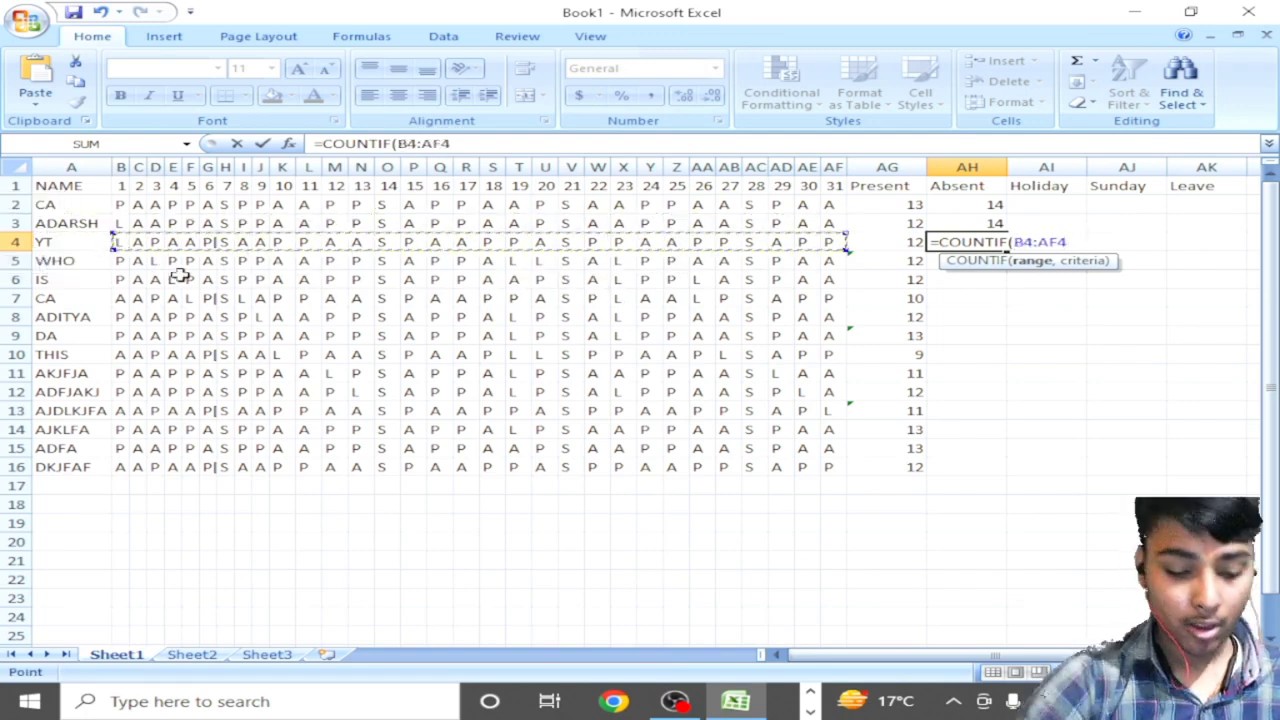
text(,)
text(=COUNTIF(B3:AF3,"A"))
text(A)
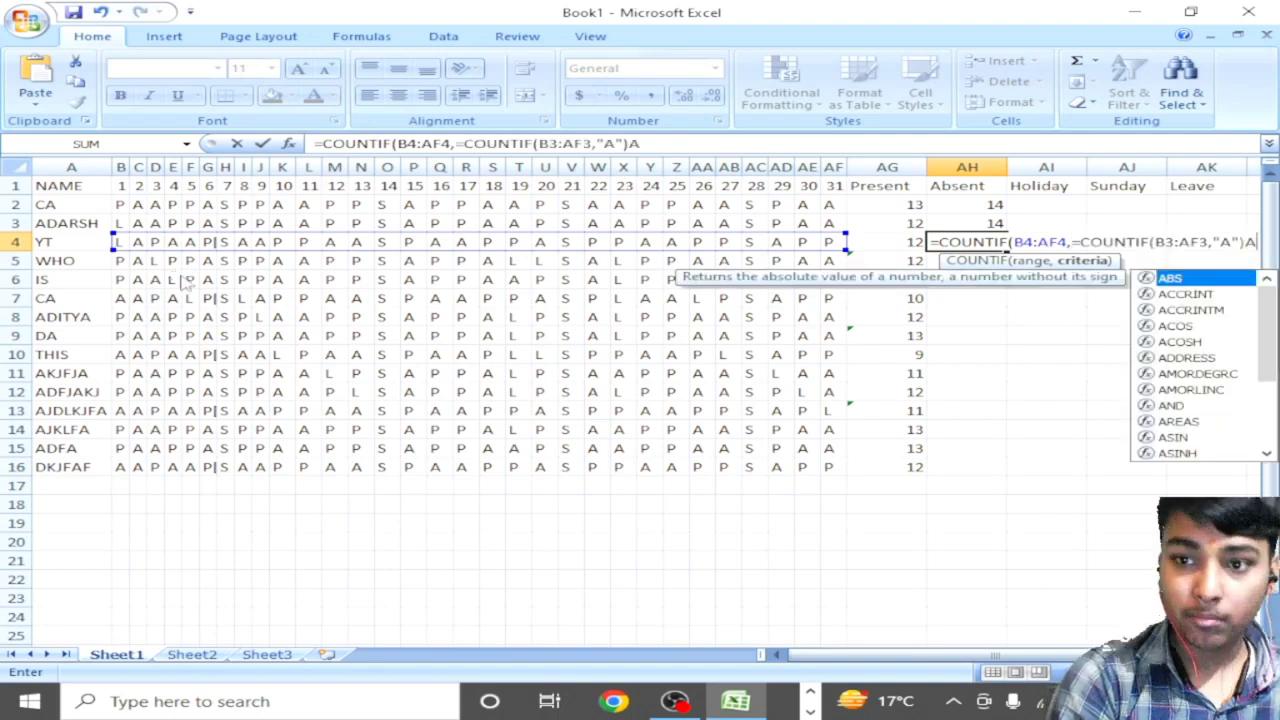
key(BackSpace)
key(BackSpace)
key(BackSpace)
key(BackSpace)
key(BackSpace)
key(BackSpace)
key(BackSpace)
key(BackSpace)
key(BackSpace)
key(BackSpace)
key(BackSpace)
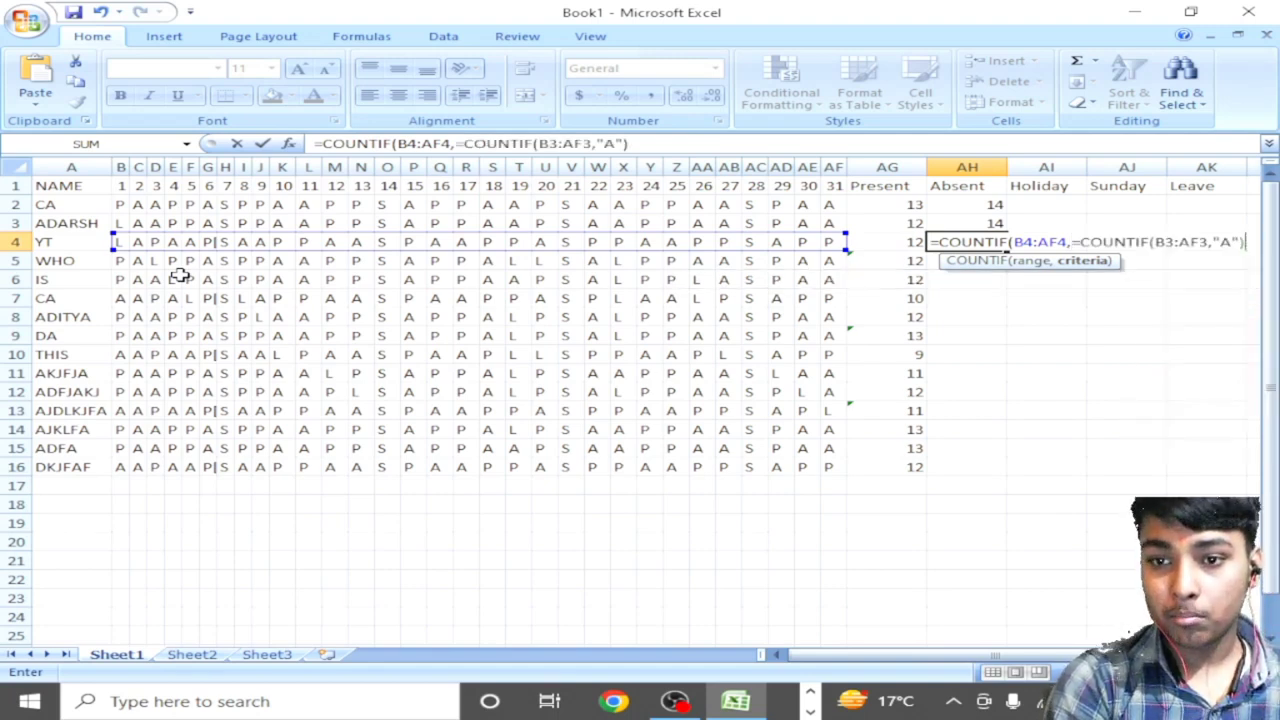
key(BackSpace)
key(BackSpace)
key(BackSpace)
key(BackSpace)
key(BackSpace)
key(BackSpace)
key(BackSpace)
key(BackSpace)
key(BackSpace)
key(BackSpace)
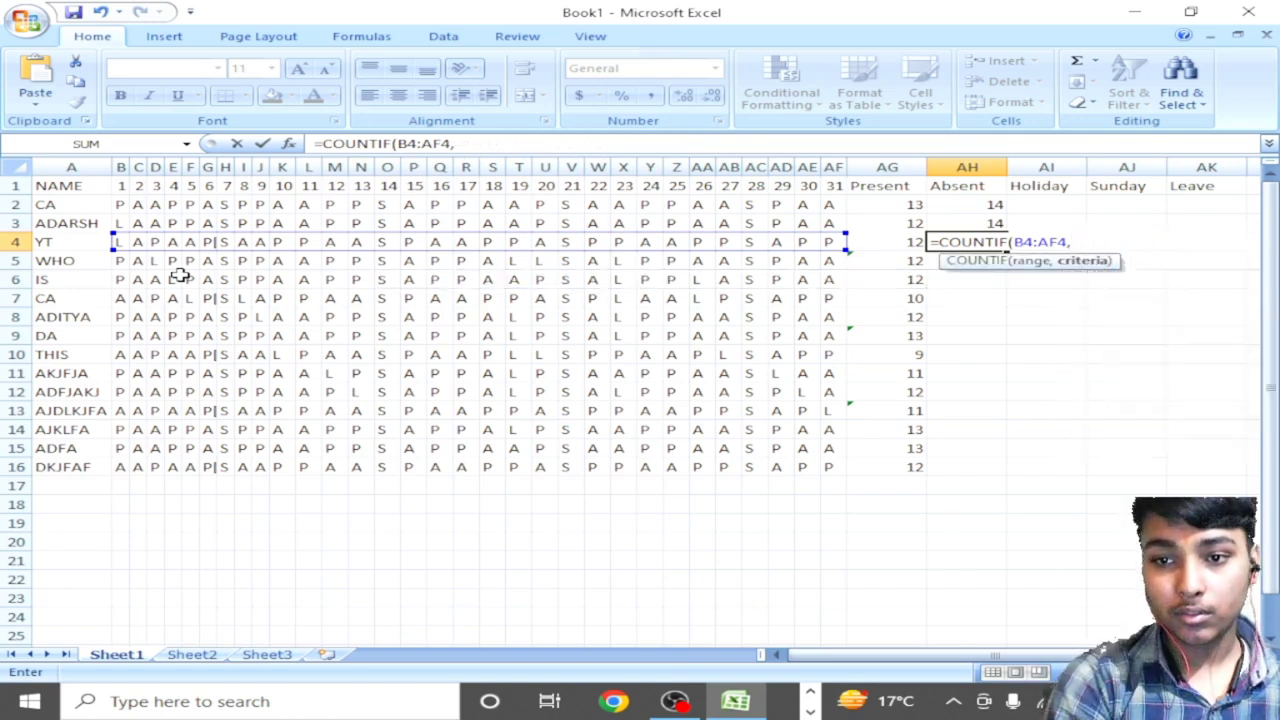
text(")
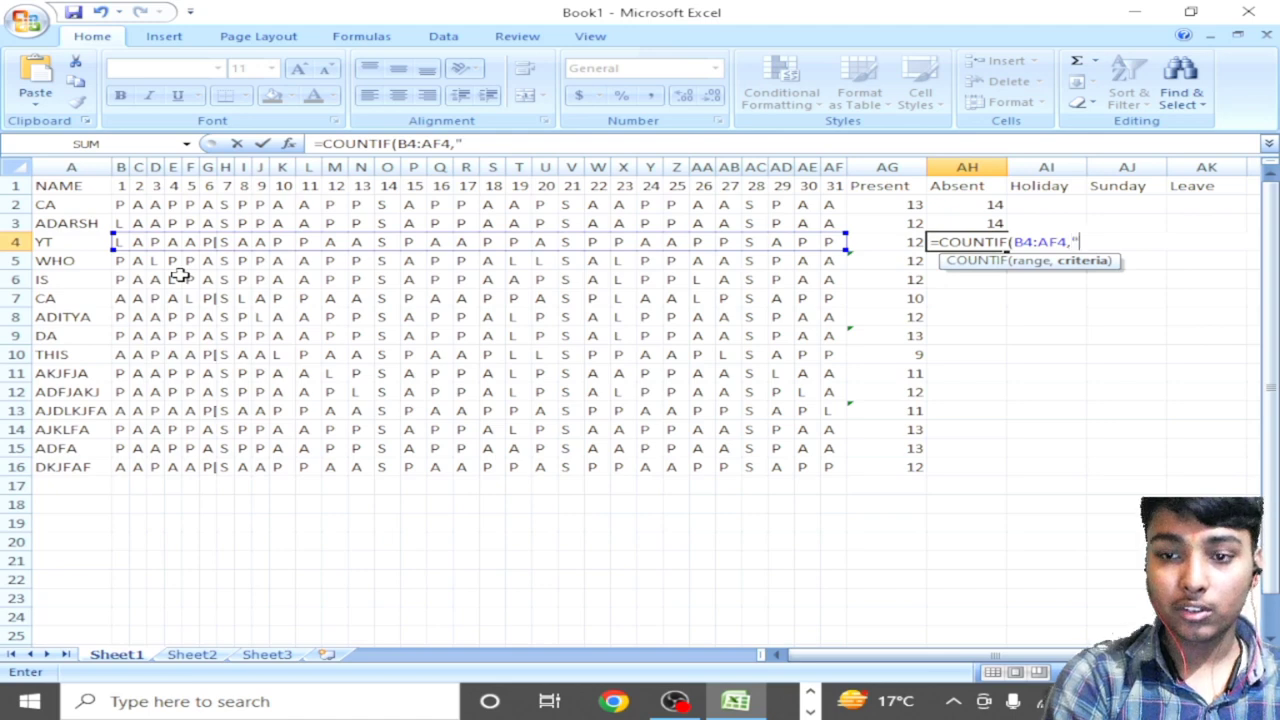
text(a"))
key(Return)
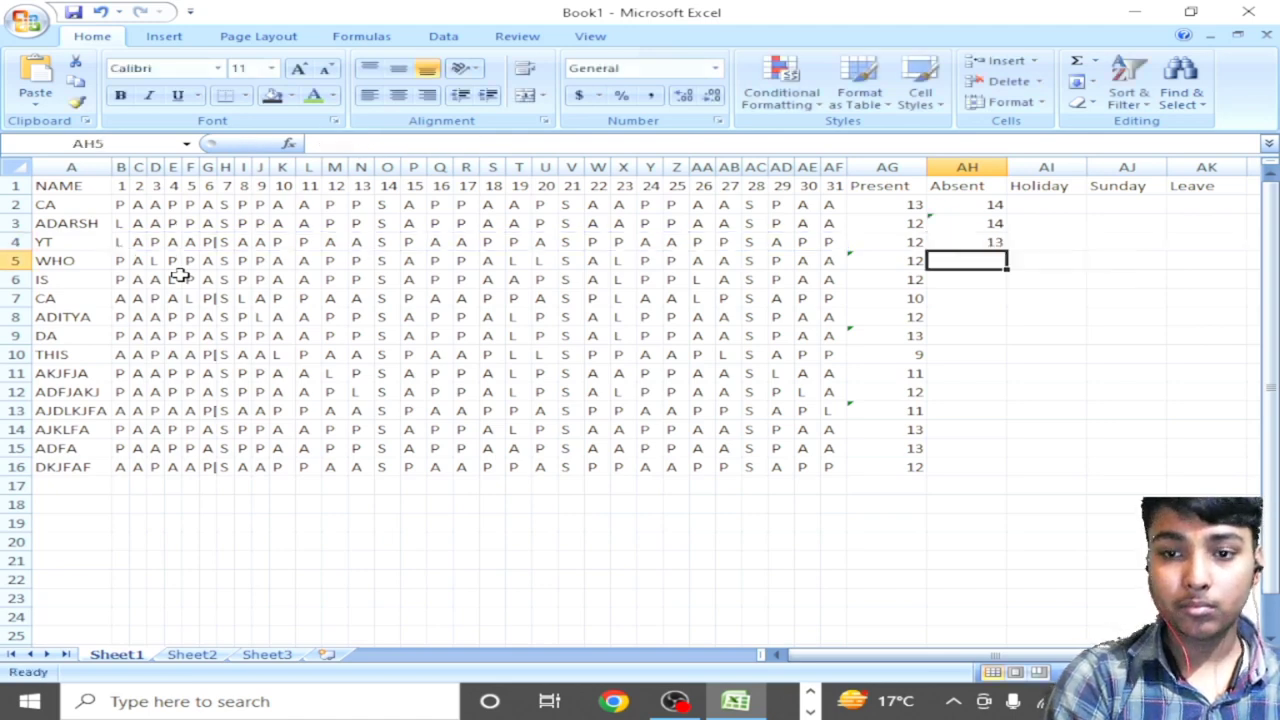
Step: Enter =COUNTIF(B5:AF5,"A") in AH5, giving 11 absences
key(Up)
key(Down)
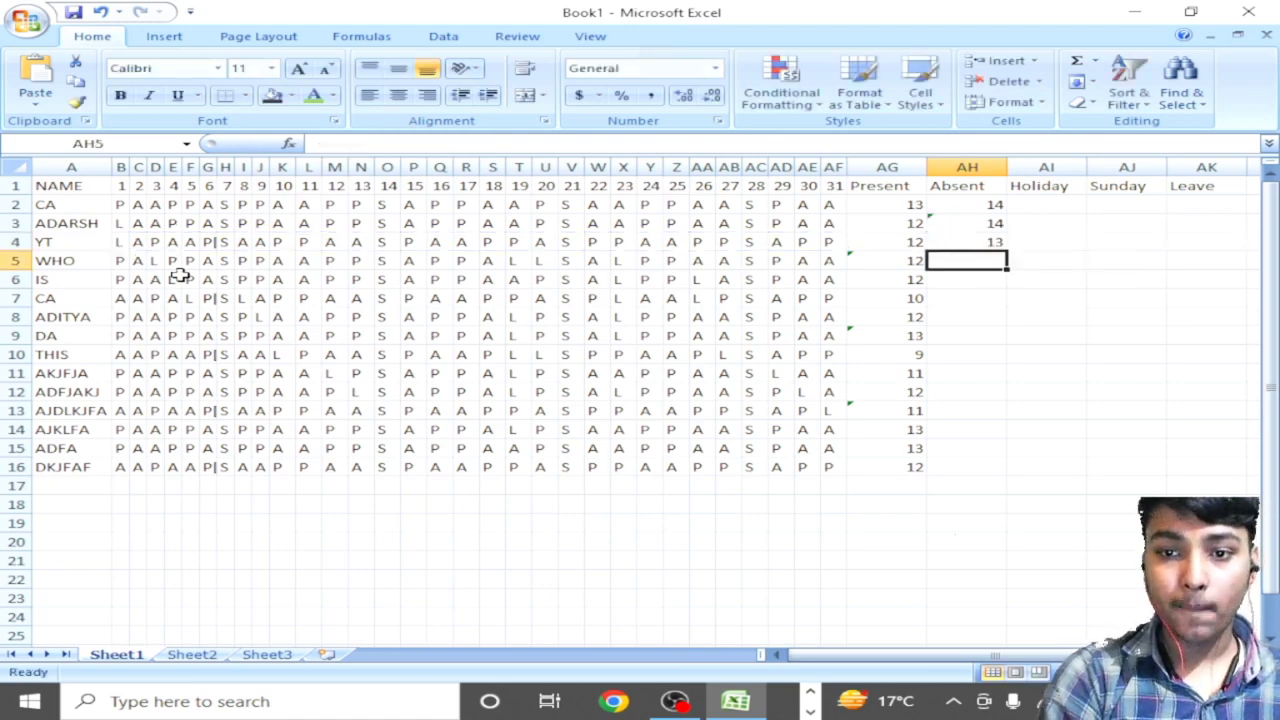
text(=CO)
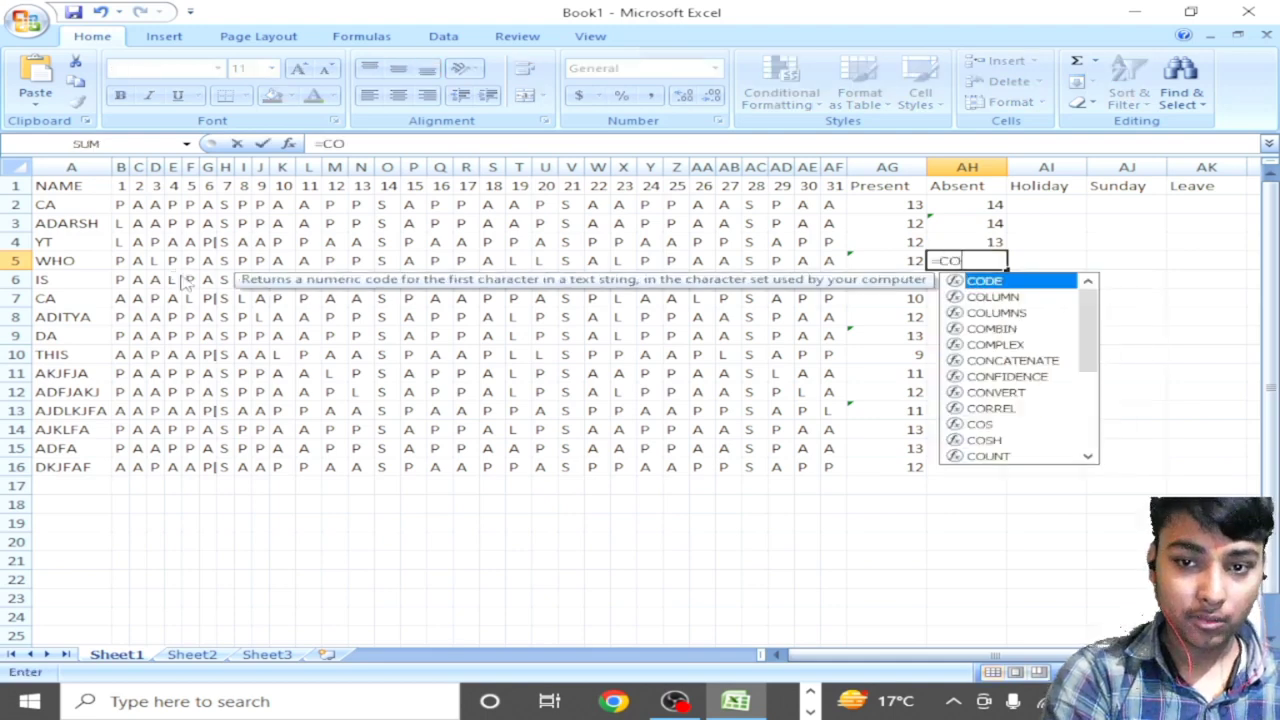
text(UNTIF)
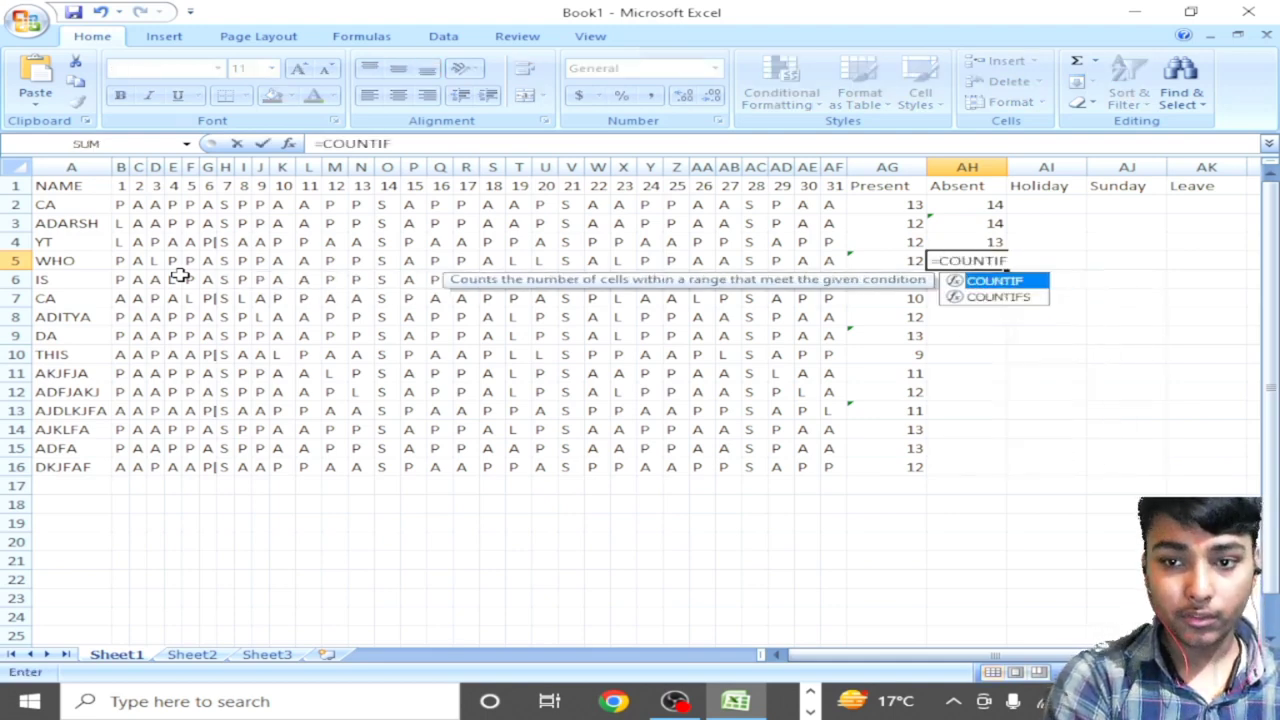
text(()
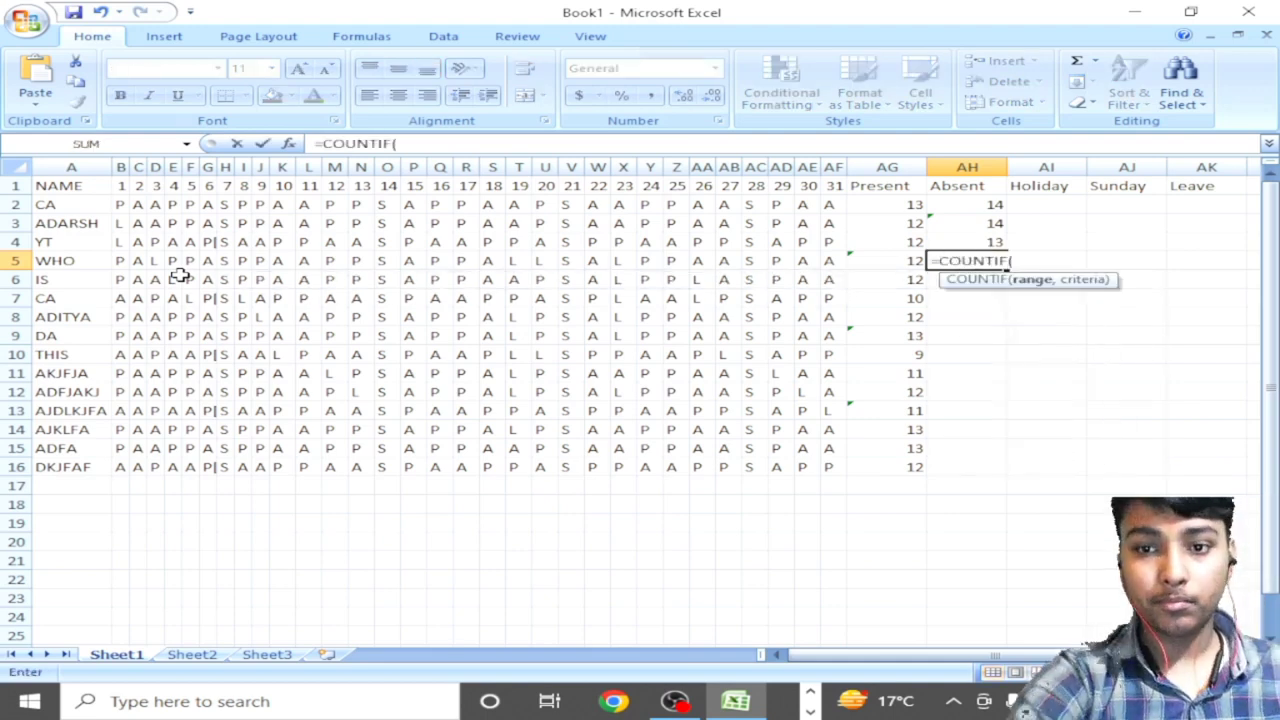
click(828, 261)
drag(828, 261, 116, 261)
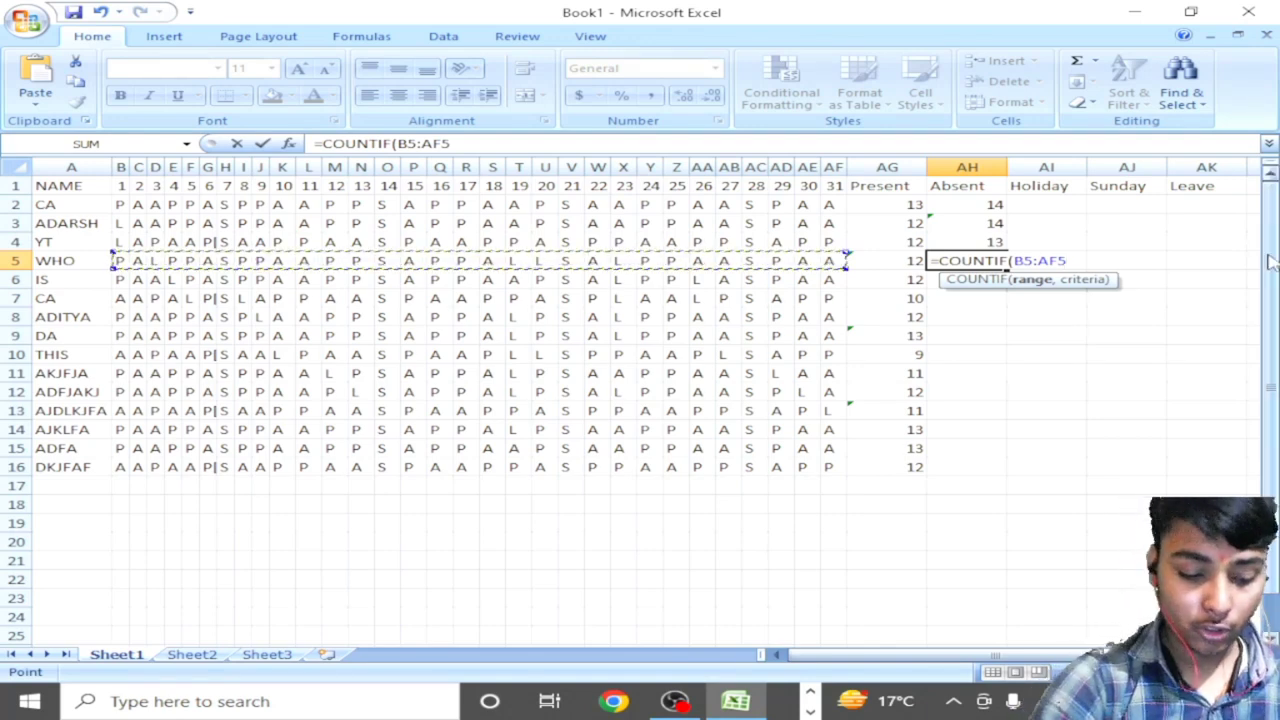
text(,"A)
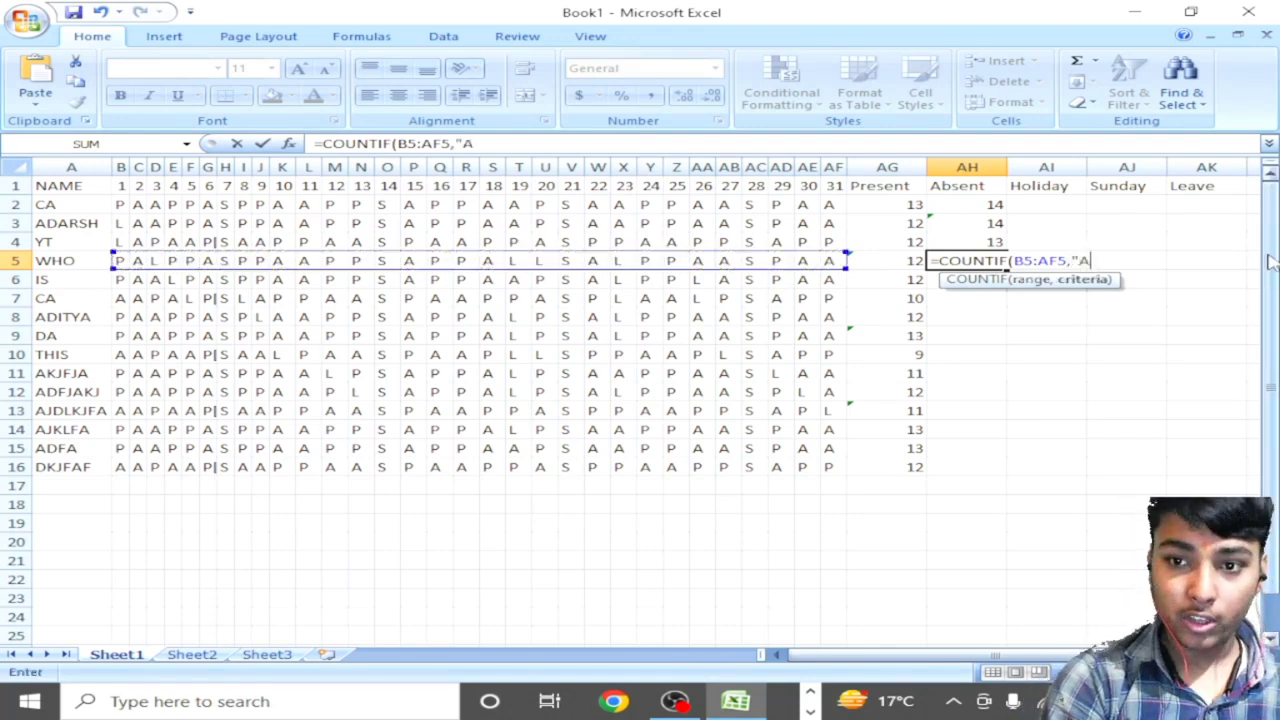
text("))
key(Return)
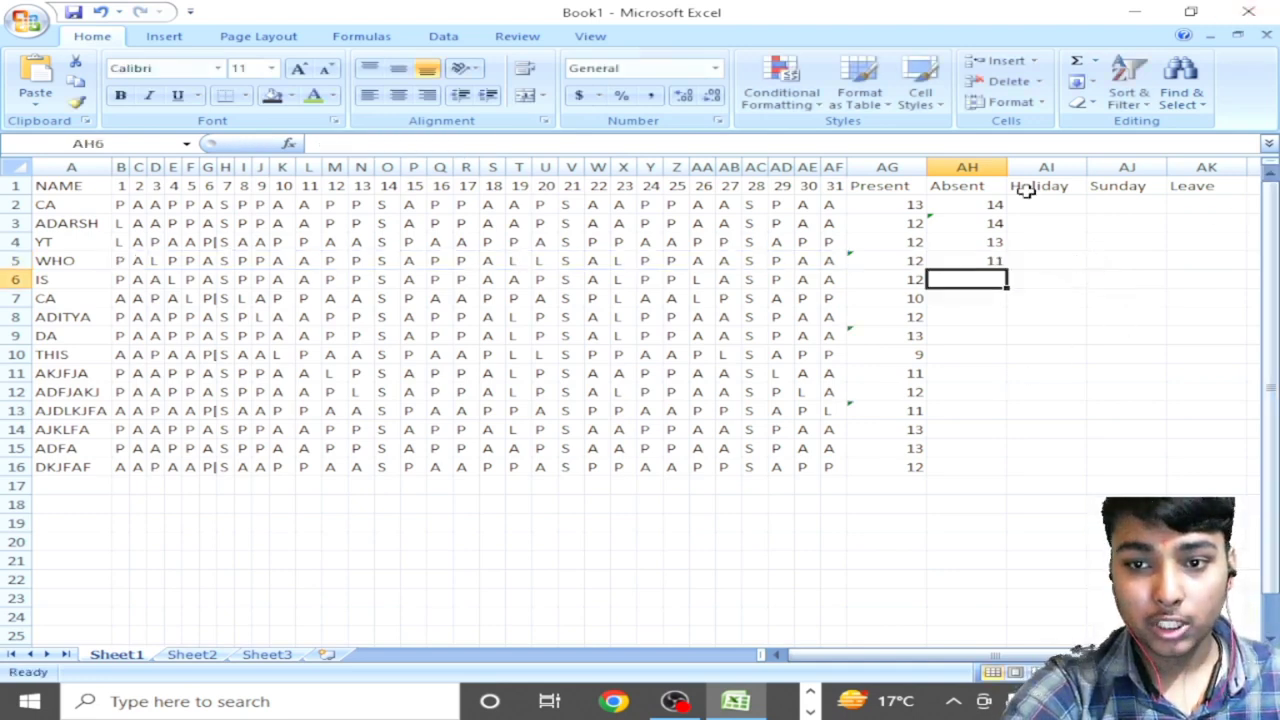
Step: Copy AH3's absent-count formula down to AH5, then fill it down through AH16
click(984, 219)
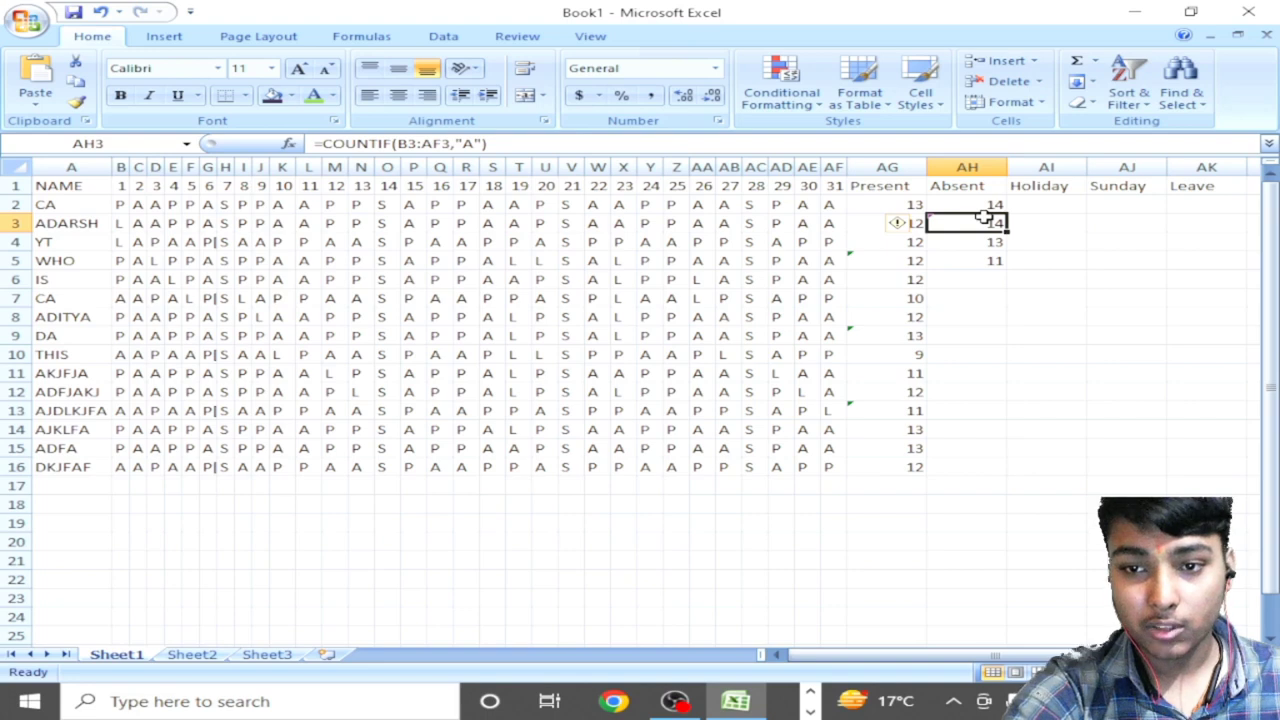
drag(1006, 230, 1007, 273)
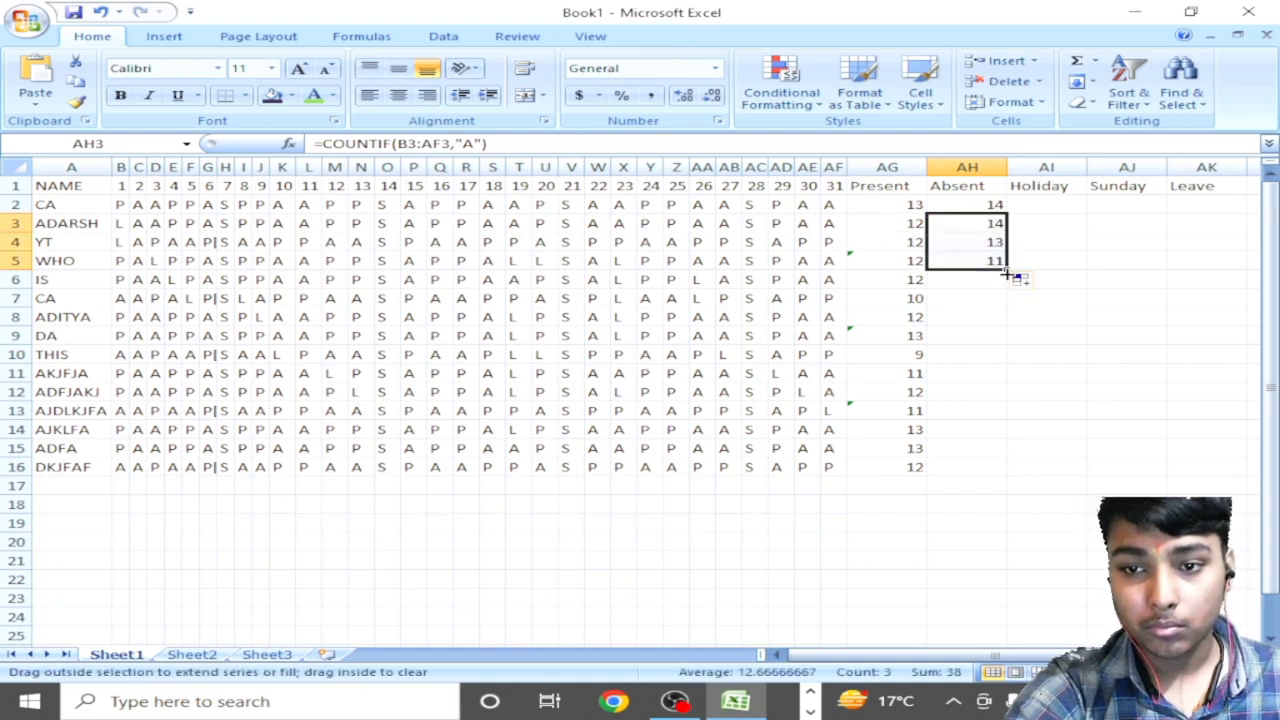
double_click(1007, 273)
click(1020, 208)
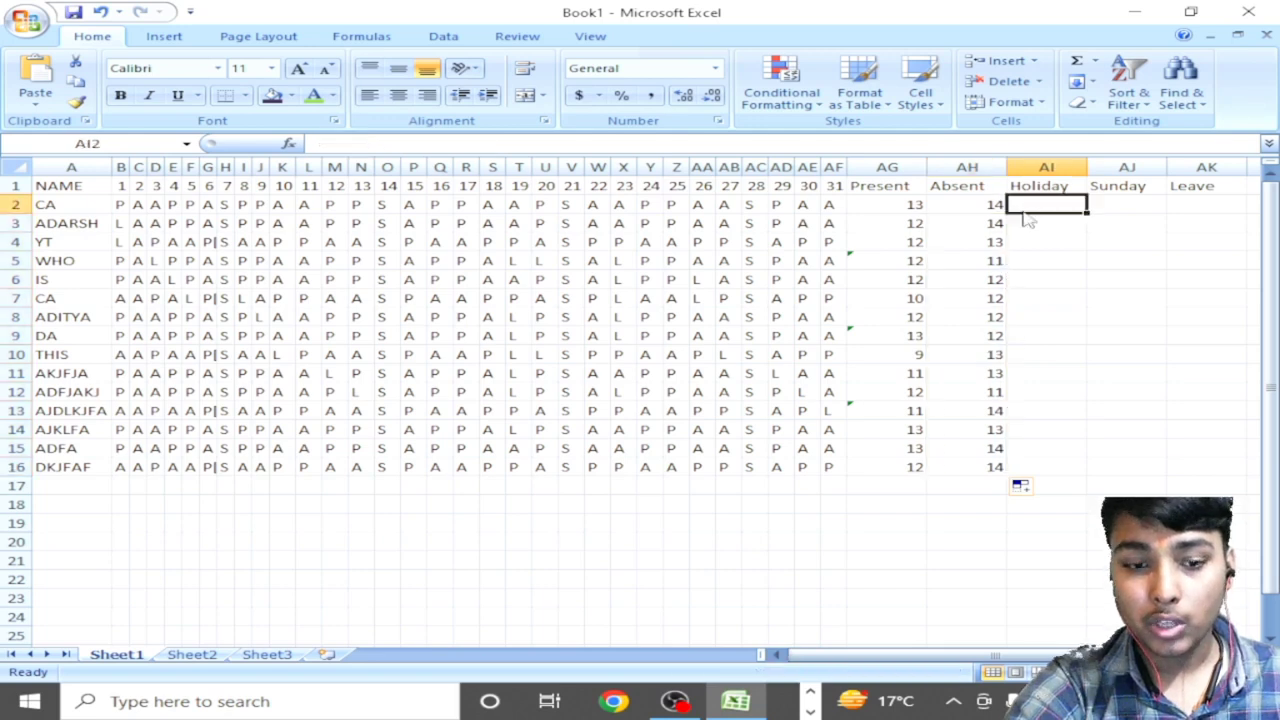
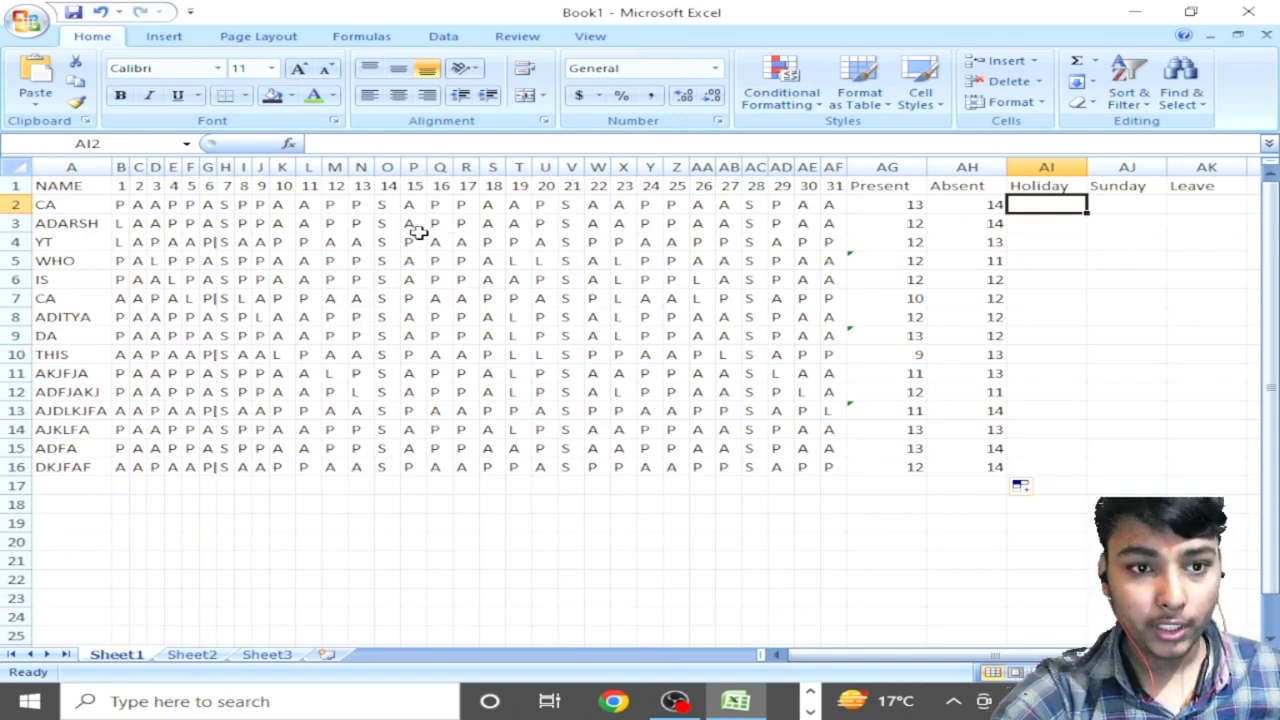
Step: Enter H in M2 and fill it down to M16 to mark day 12 as a holiday
click(335, 204)
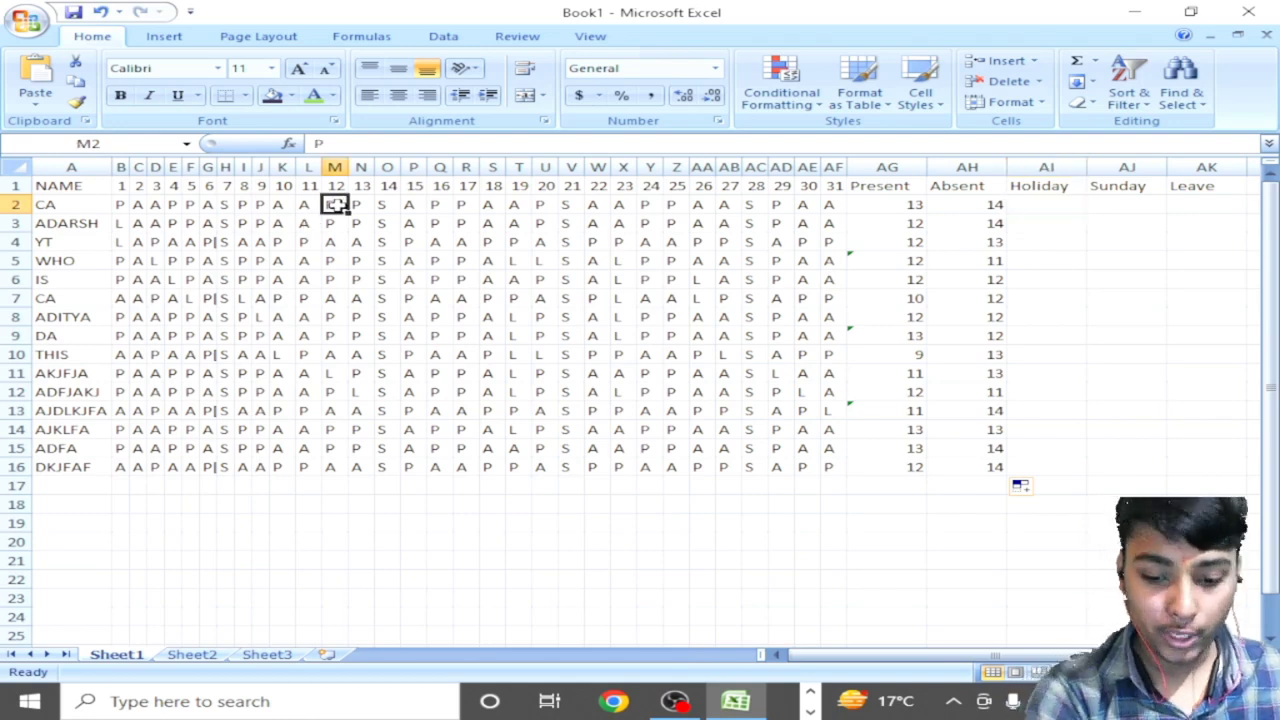
text(H)
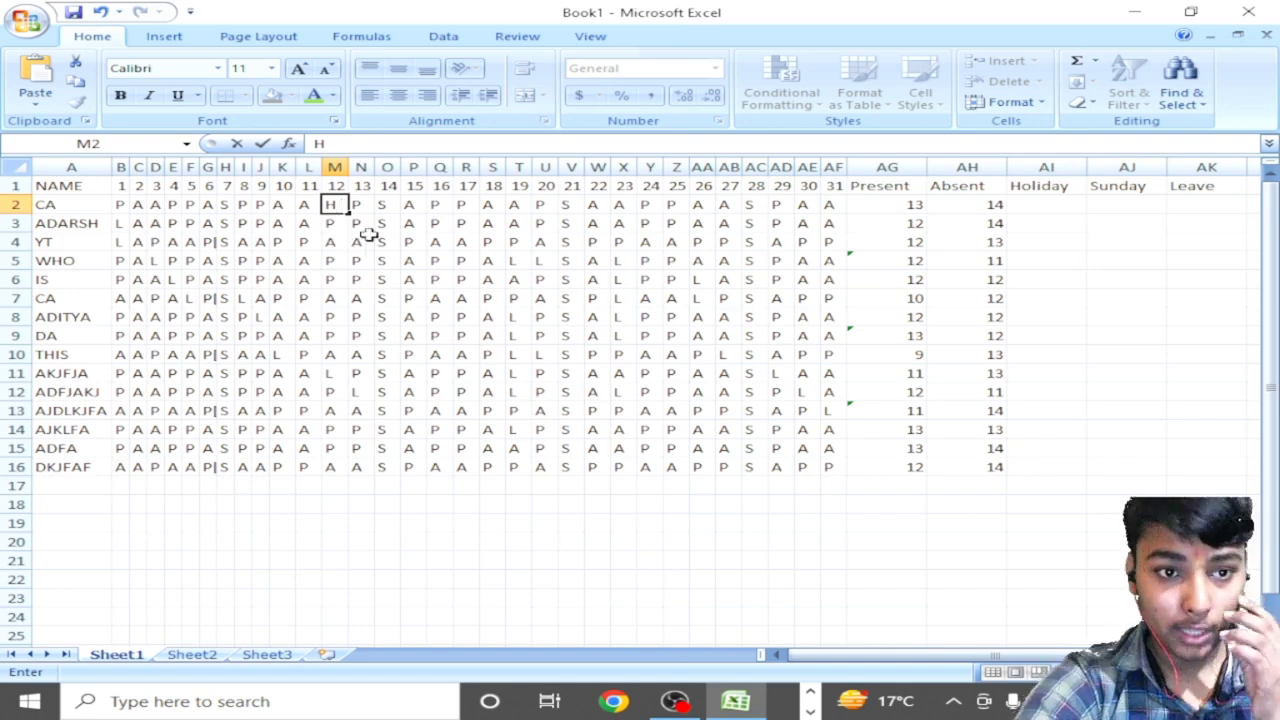
drag(350, 213, 352, 476)
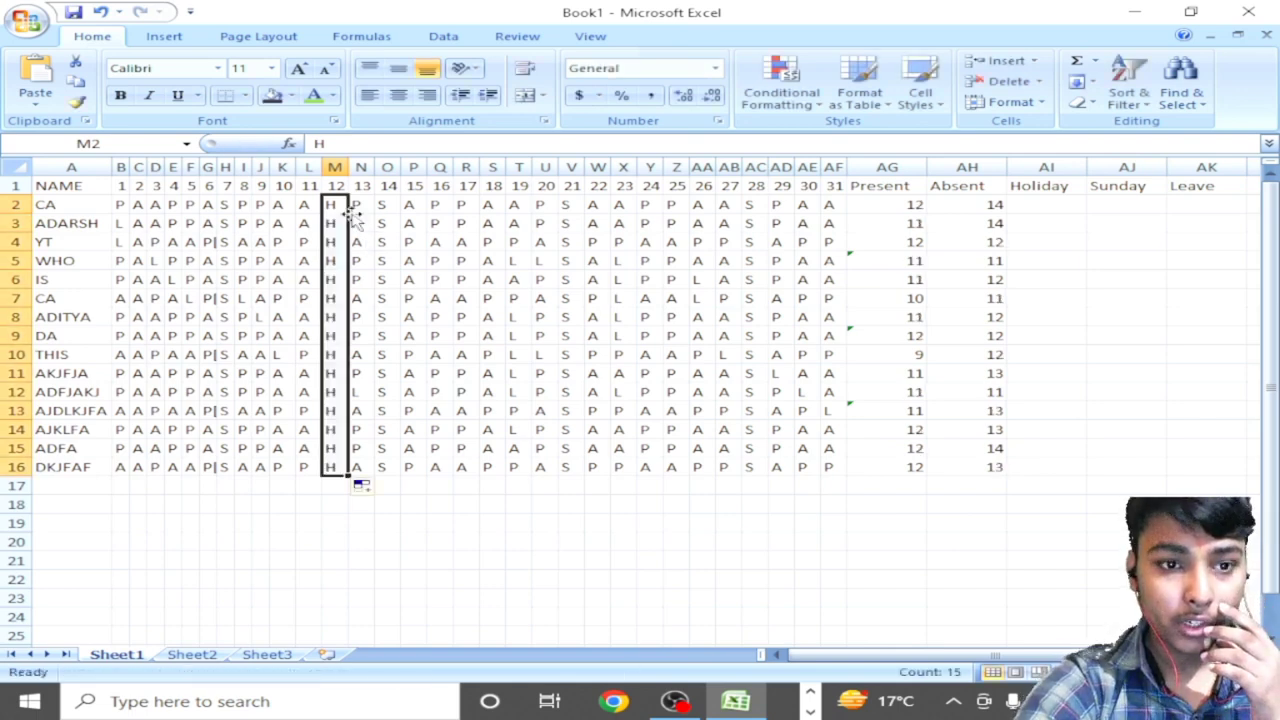
Step: Enter H in AD2 and fill it down to AD16 to mark day 29 as a holiday
click(757, 248)
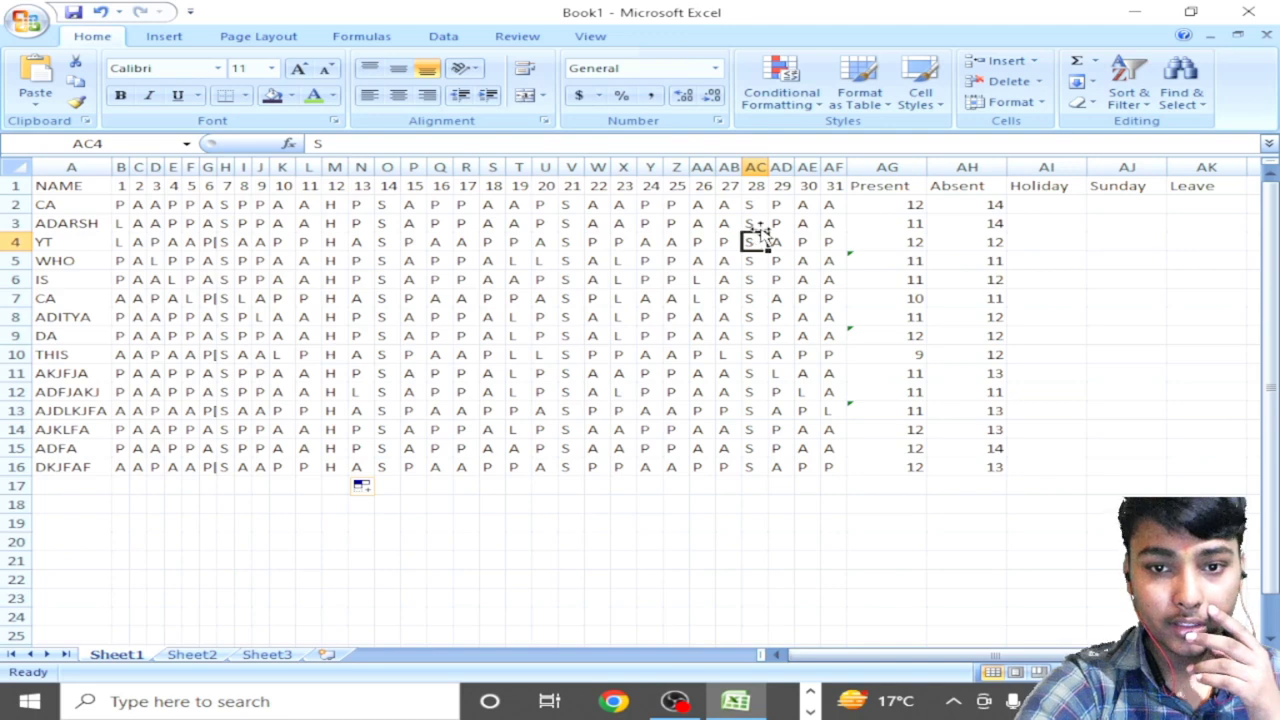
click(781, 205)
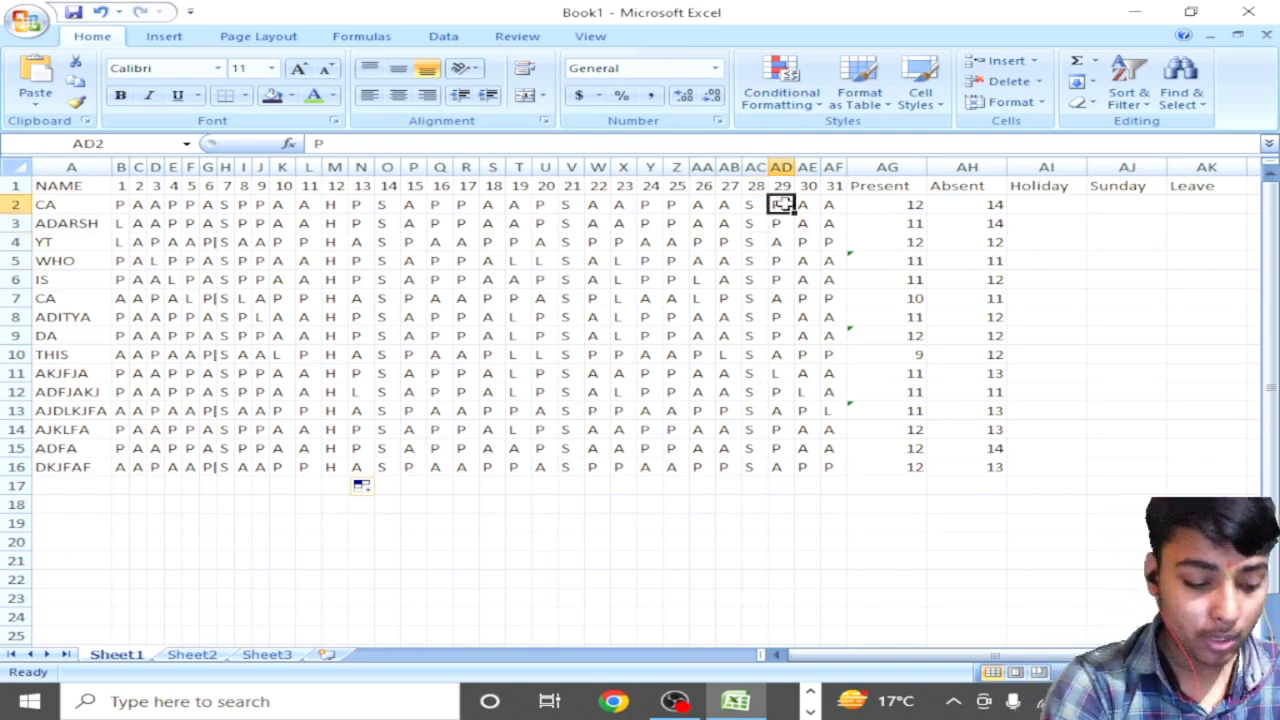
text(H)
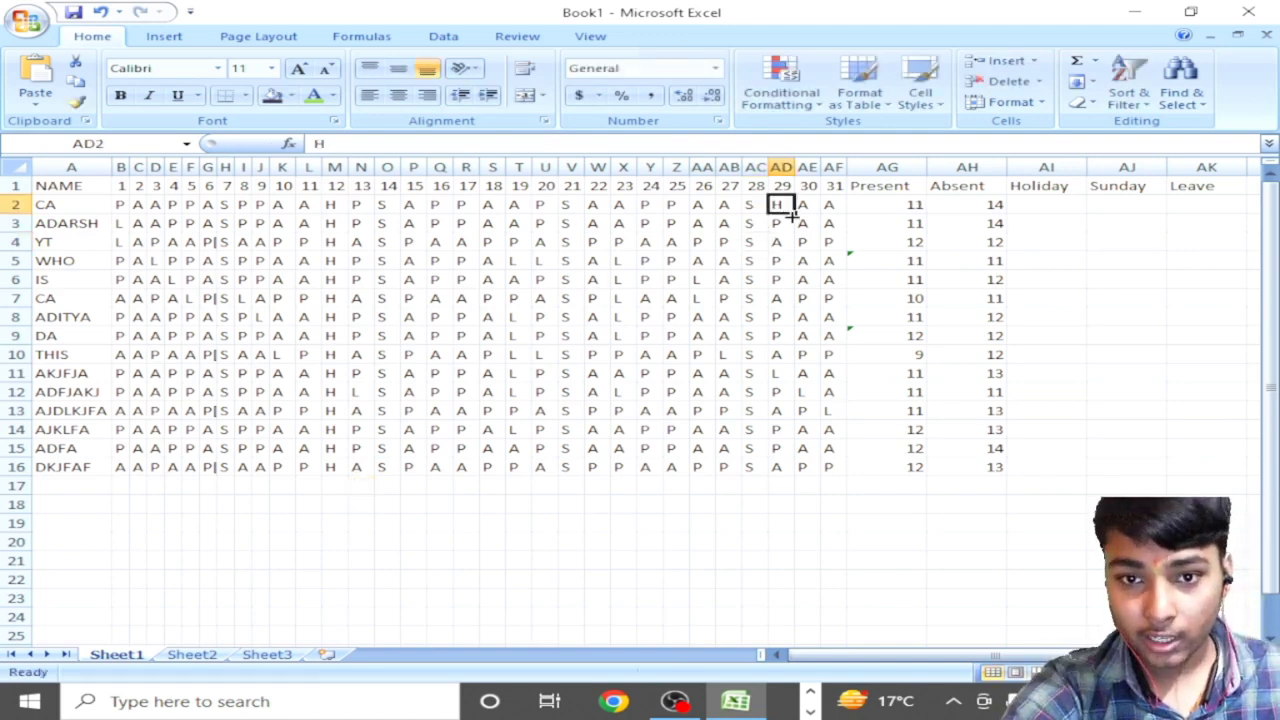
drag(790, 213, 792, 470)
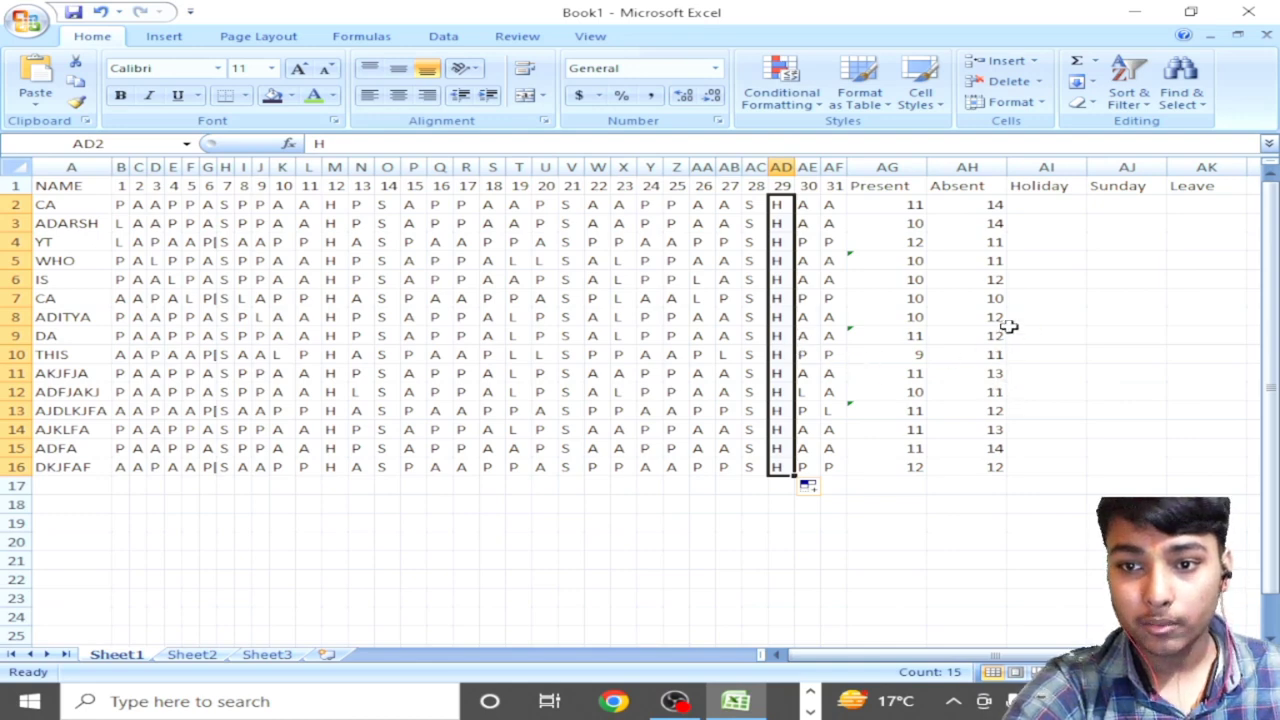
click(1045, 204)
Step: Enter =COUNTIF(B2:AF2,"H") in AI2 and copy it down to AI16, each row showing 2
text(=CO)
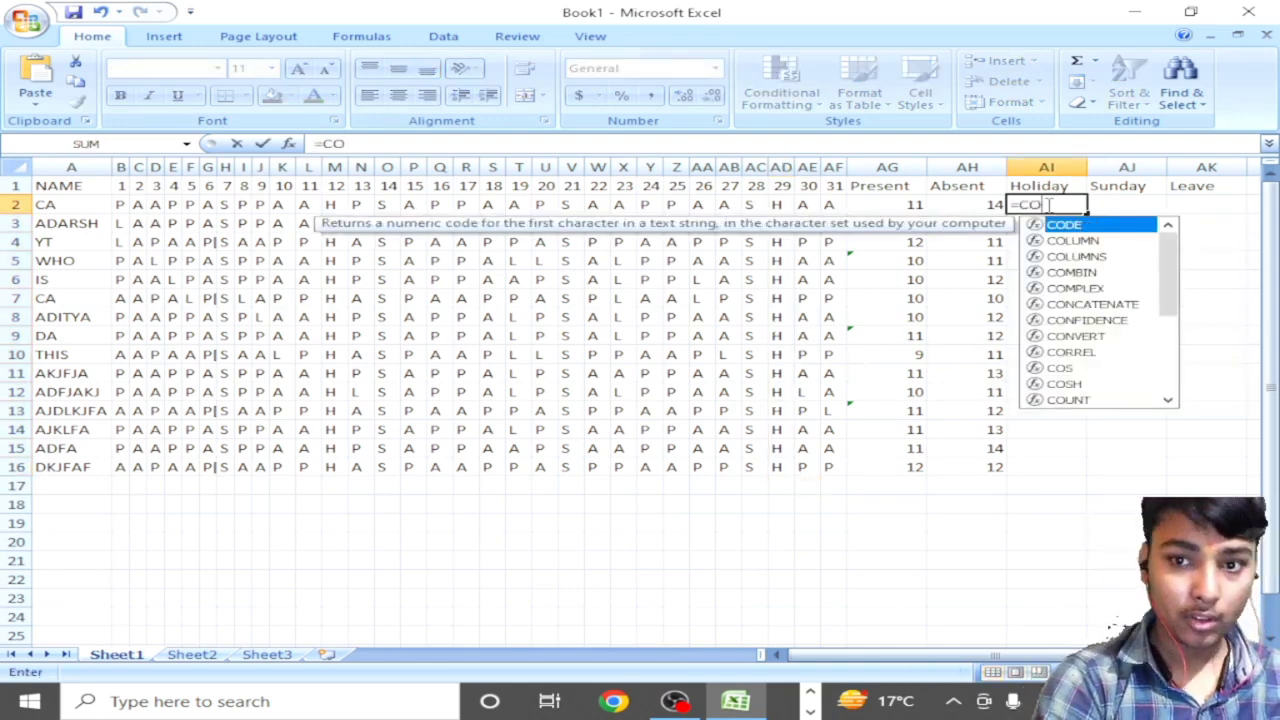
text(UNTIF()
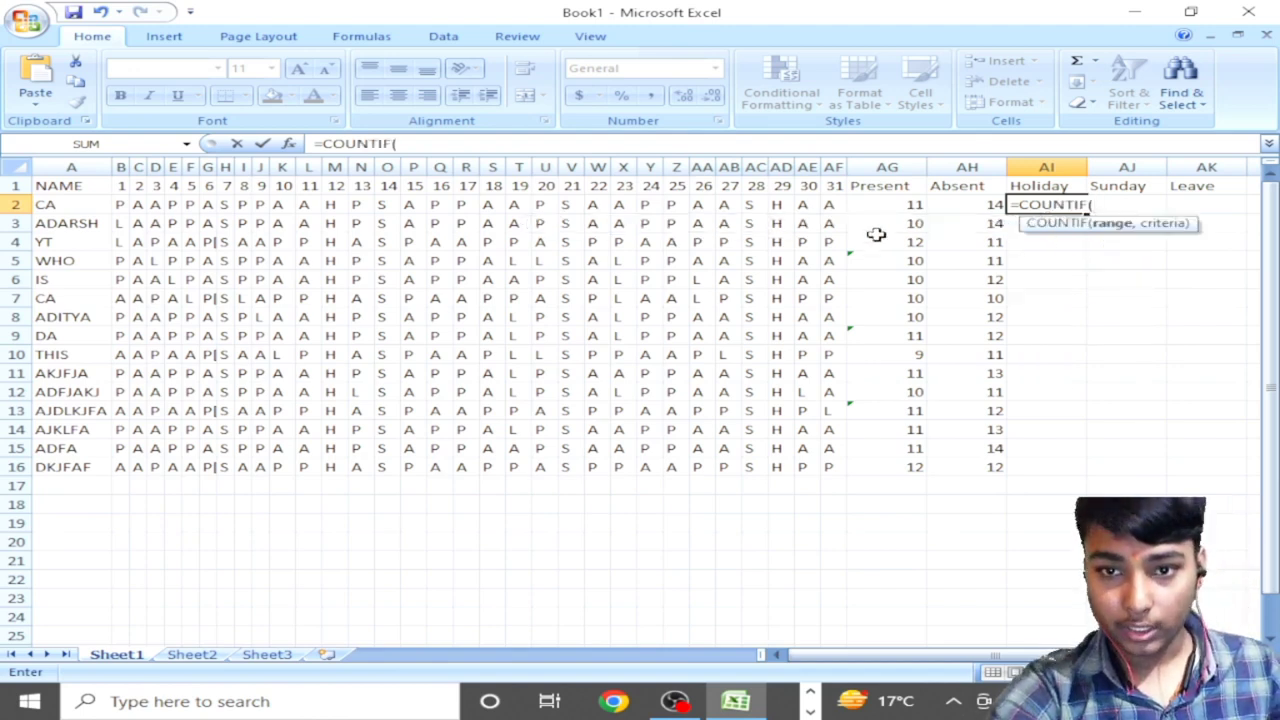
drag(831, 207, 114, 202)
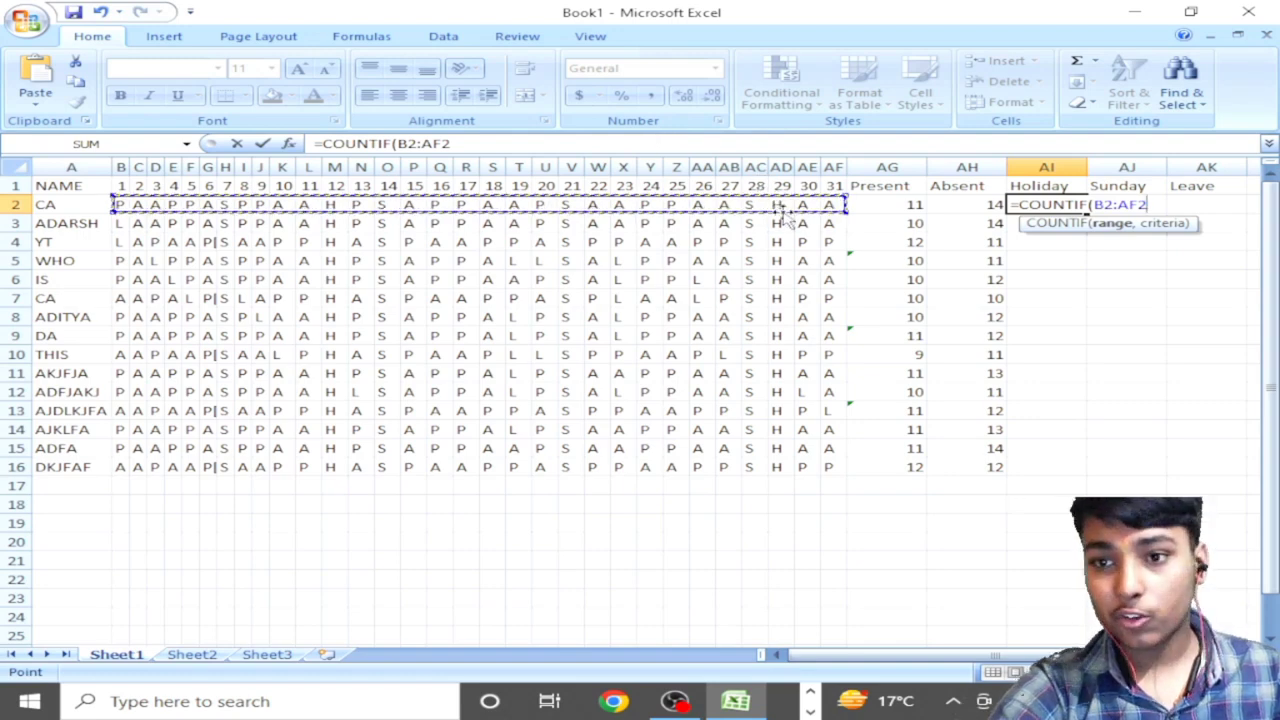
text(,")
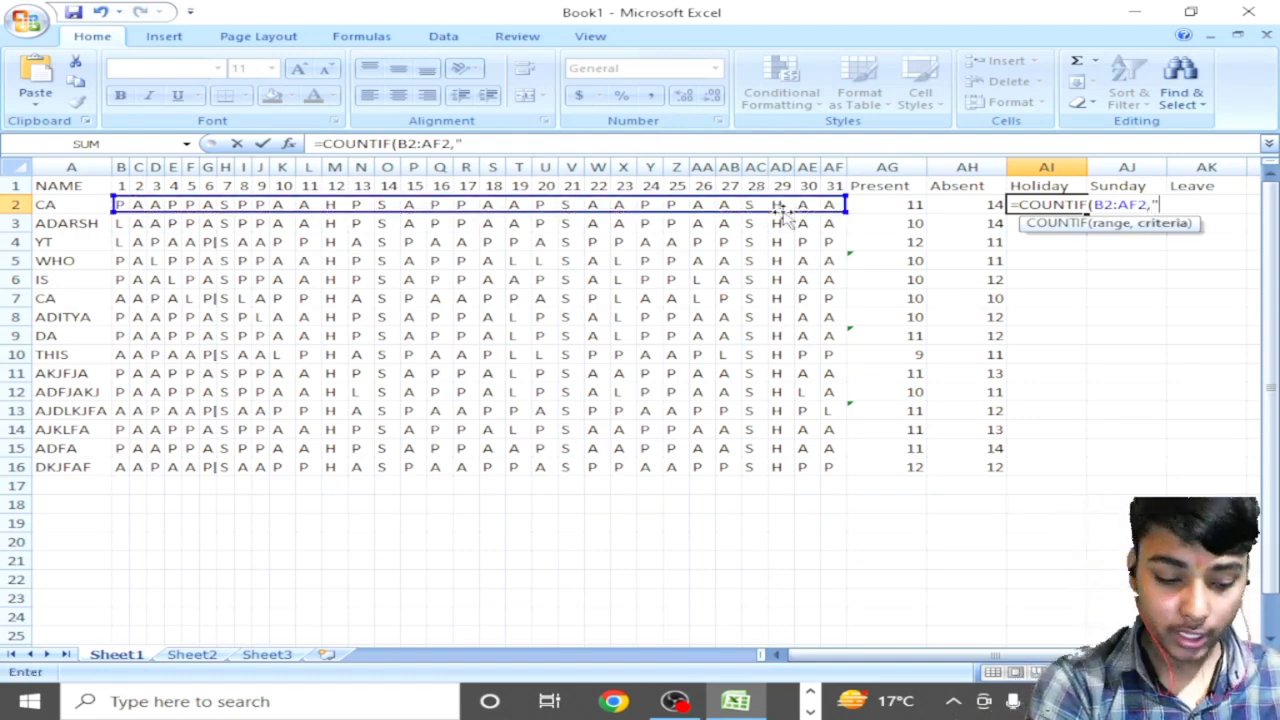
text(H"))
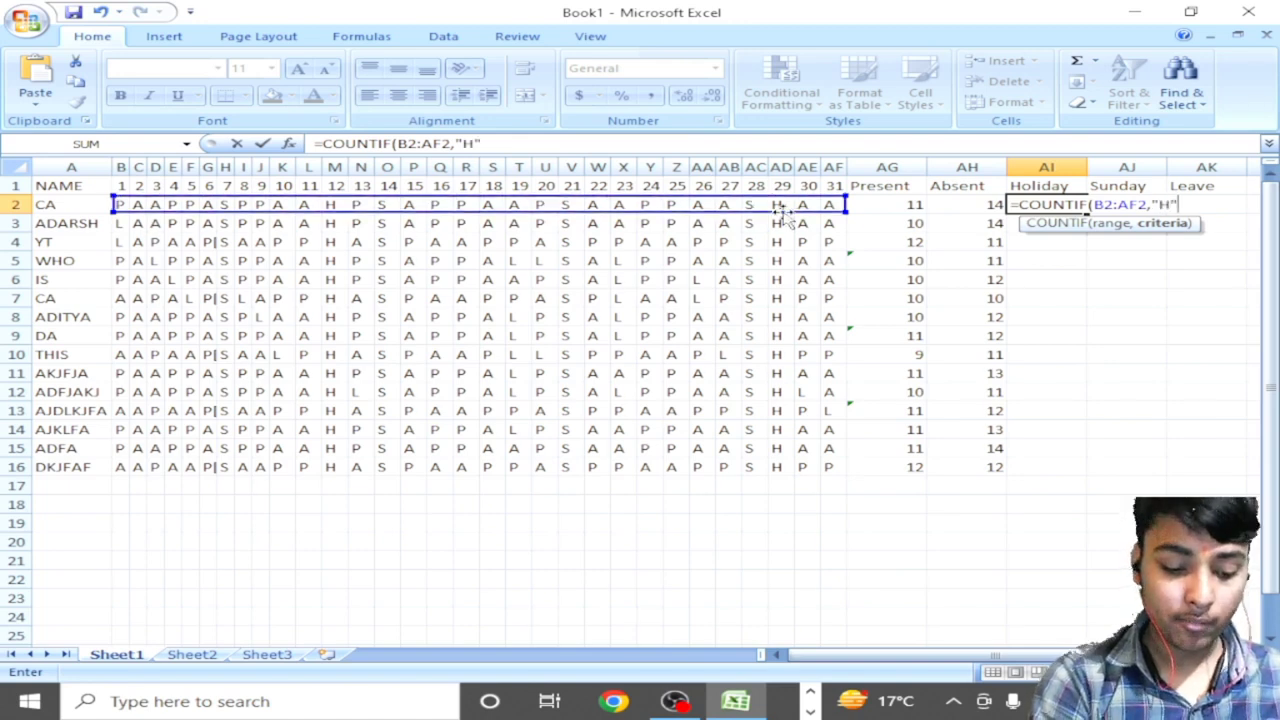
key(Return)
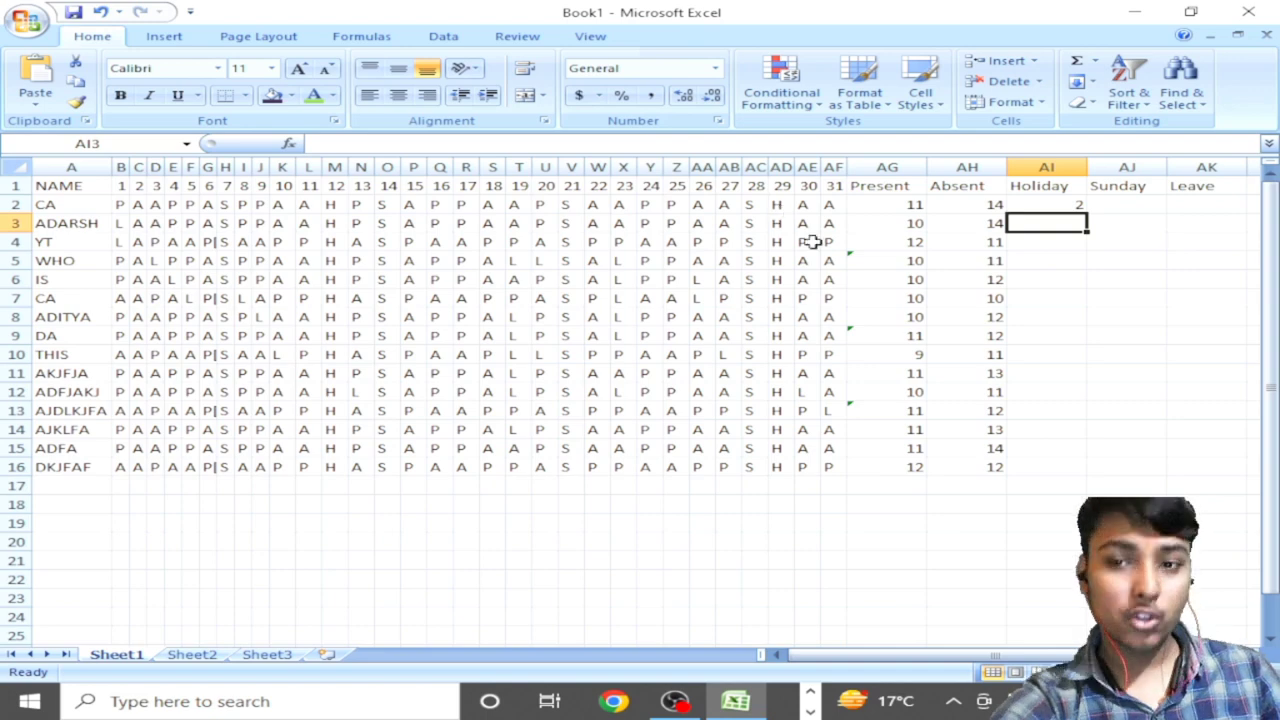
click(1048, 203)
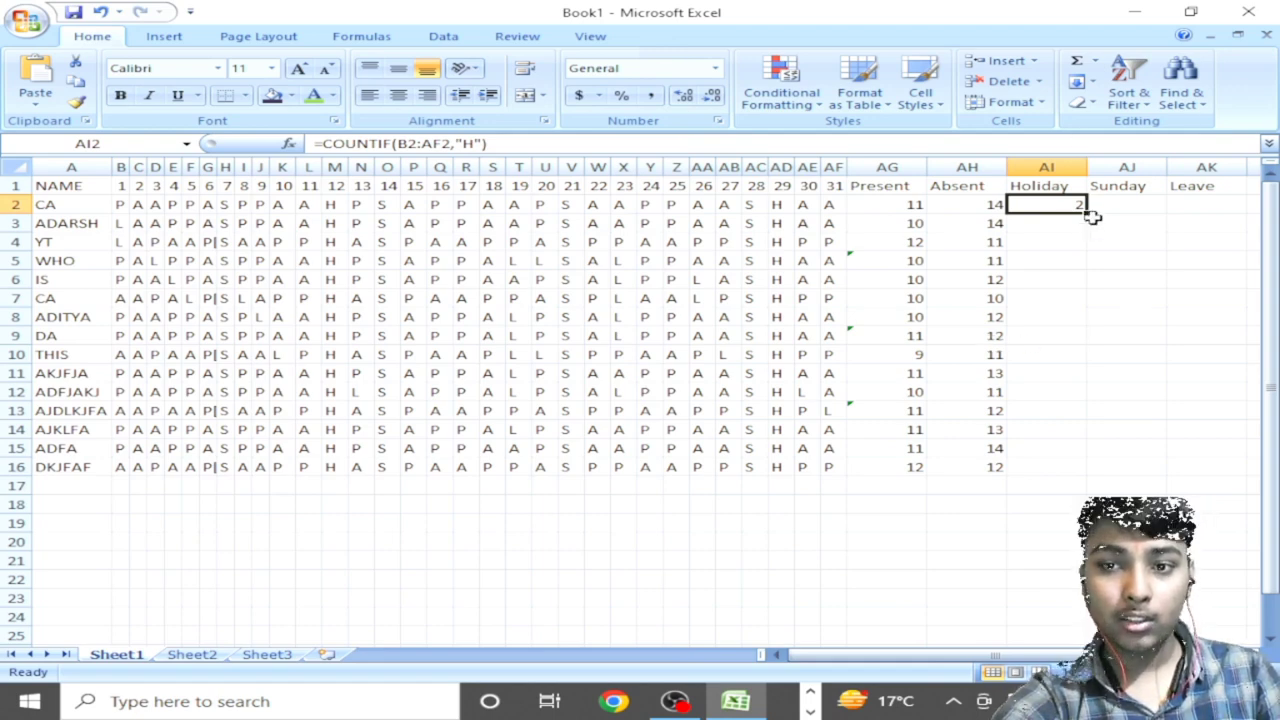
double_click(1087, 212)
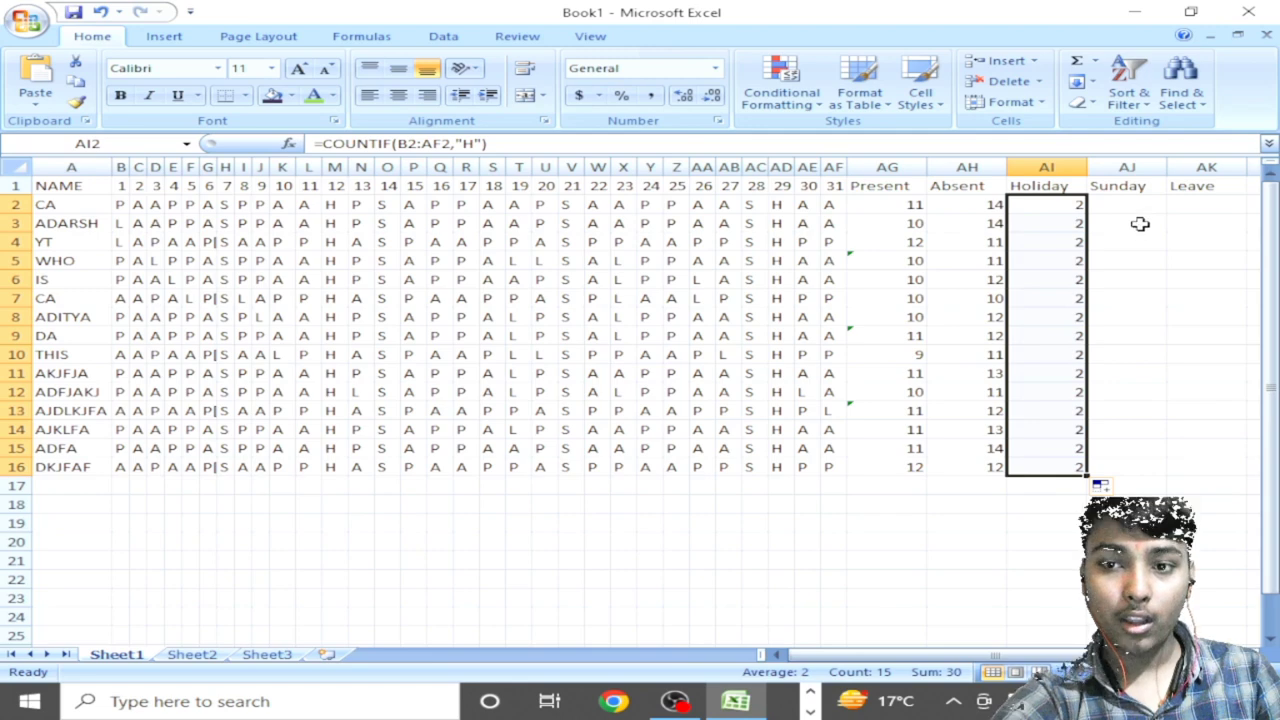
click(1131, 202)
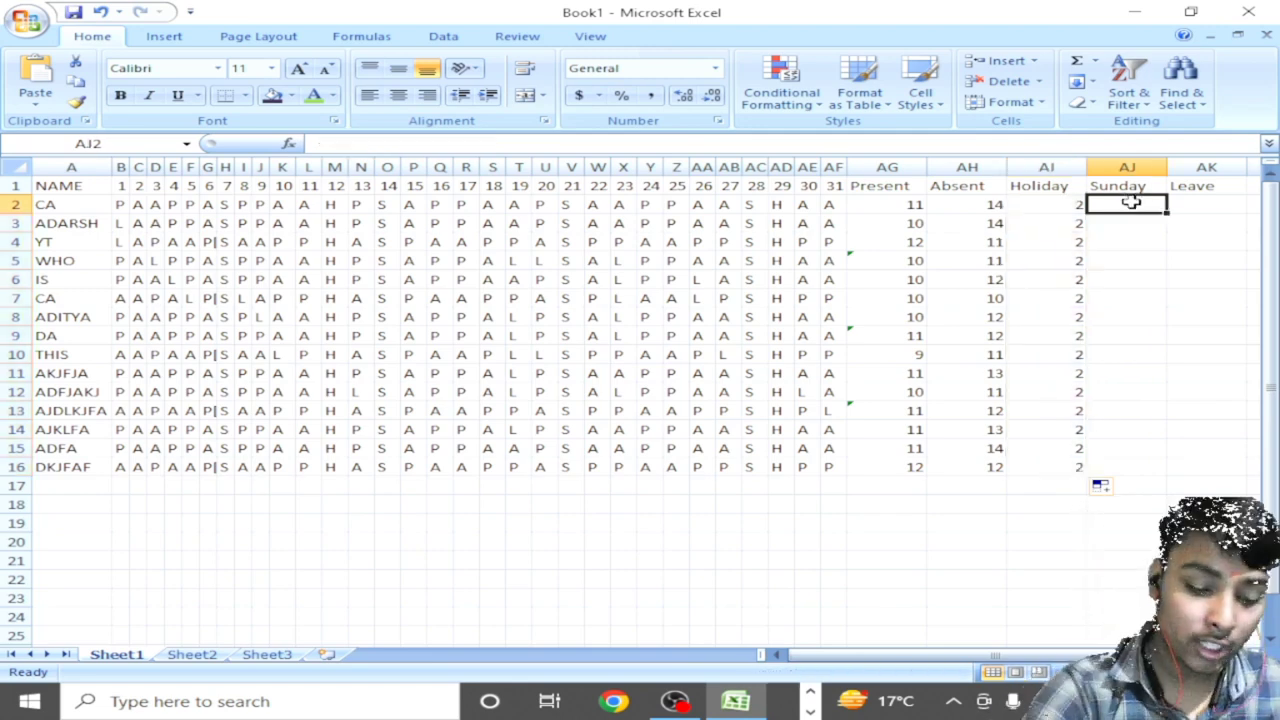
text(=countif)
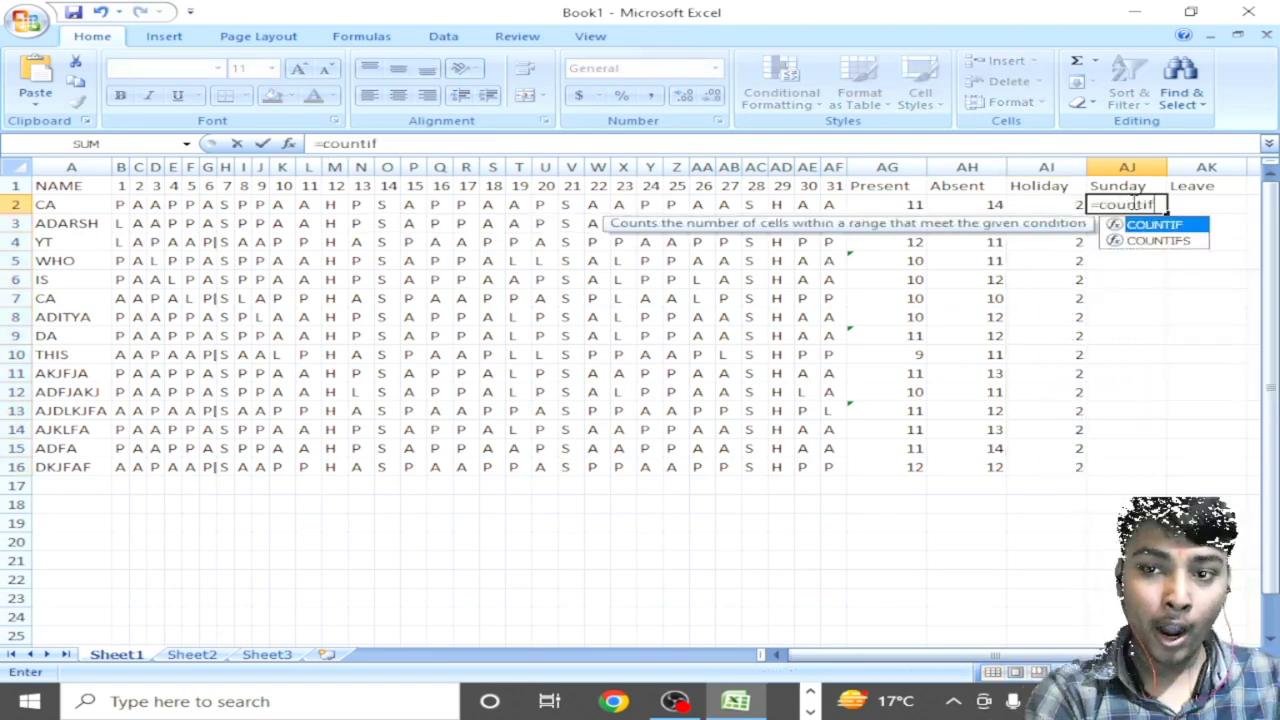
key(Tab)
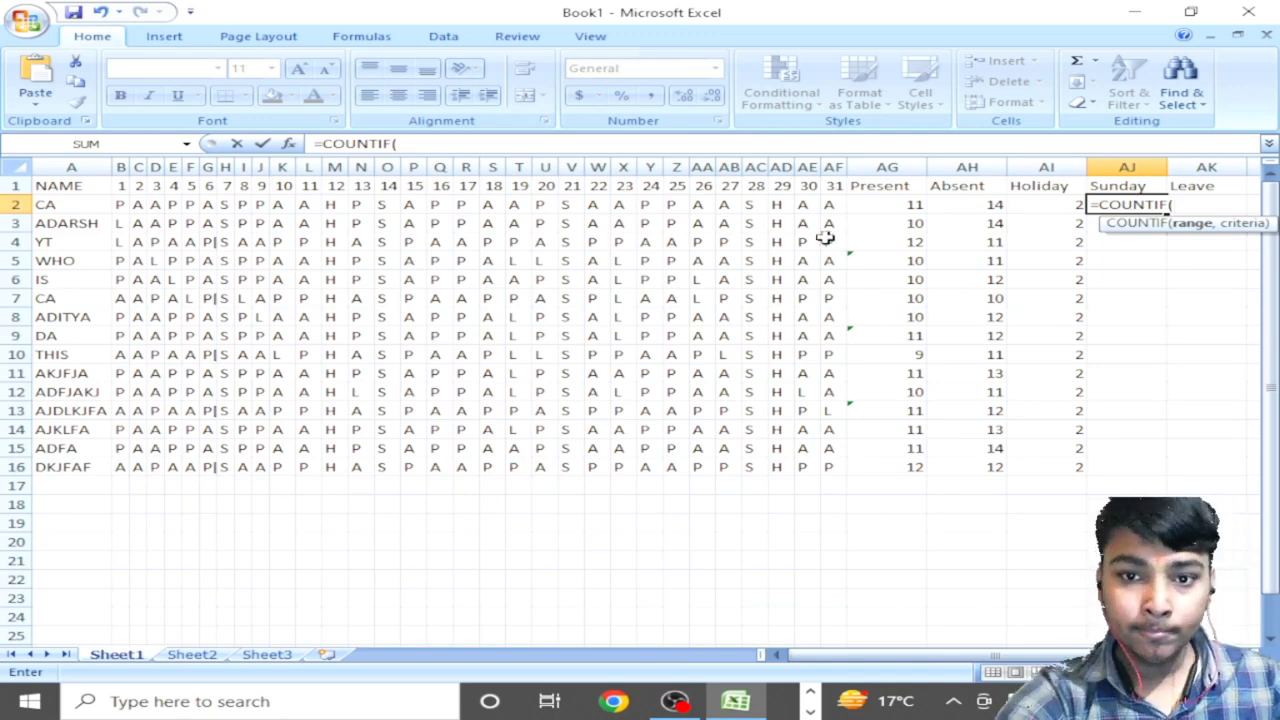
drag(825, 200, 119, 203)
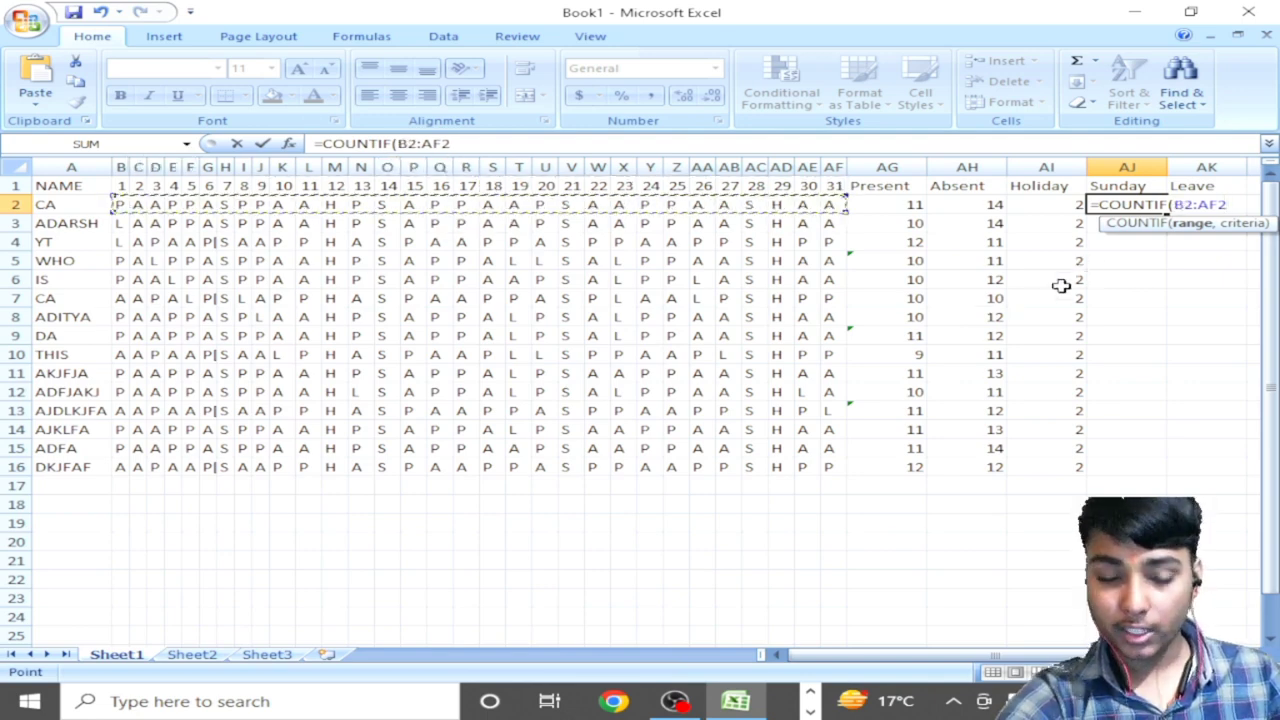
text(,"A)
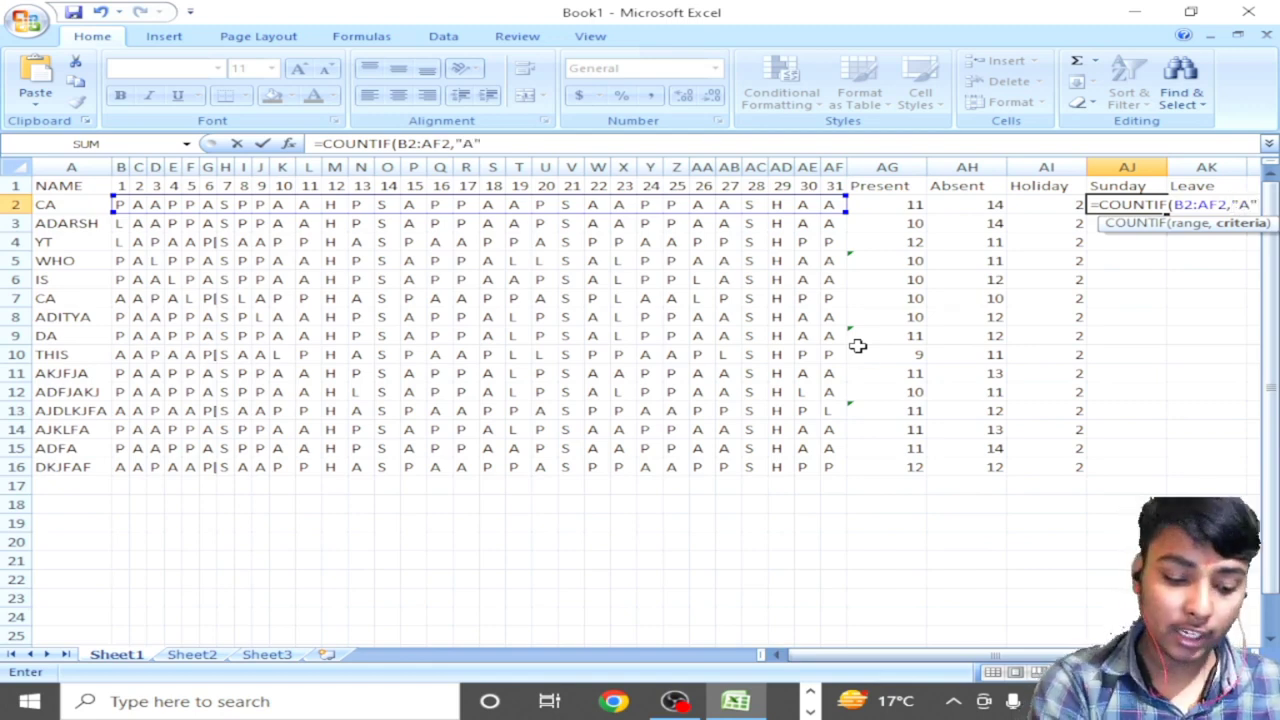
key(Up)
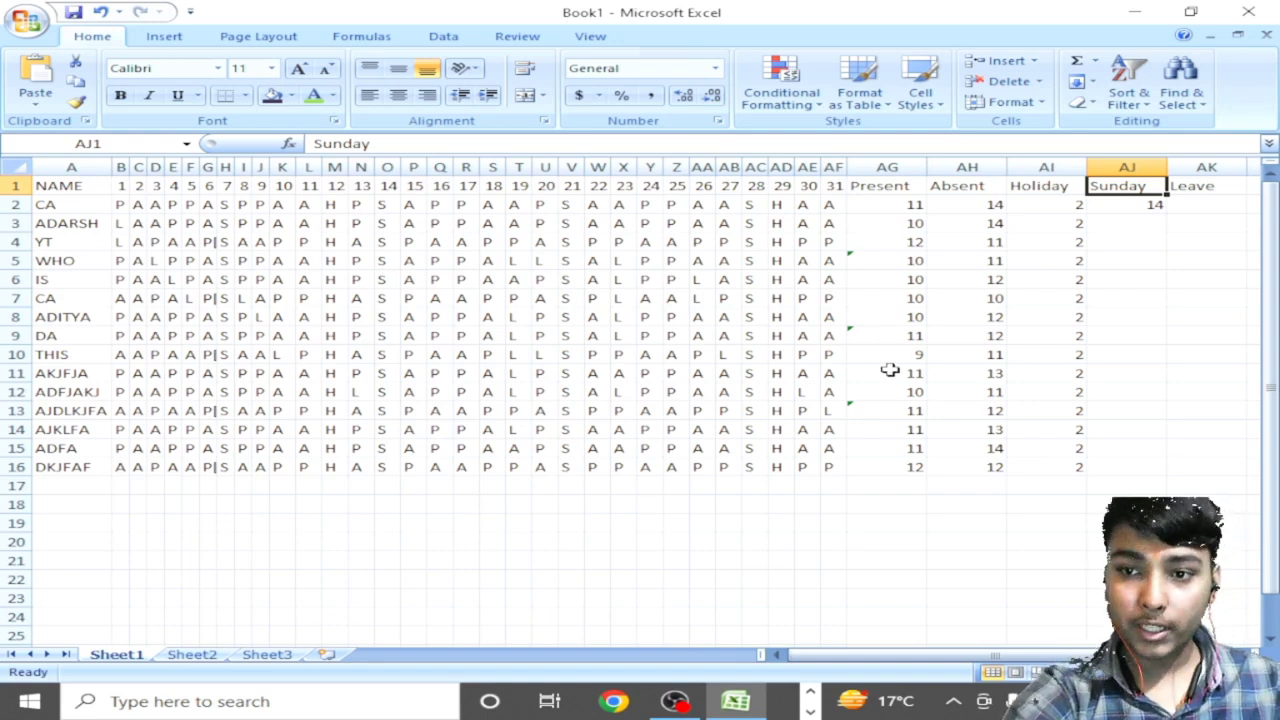
click(1126, 204)
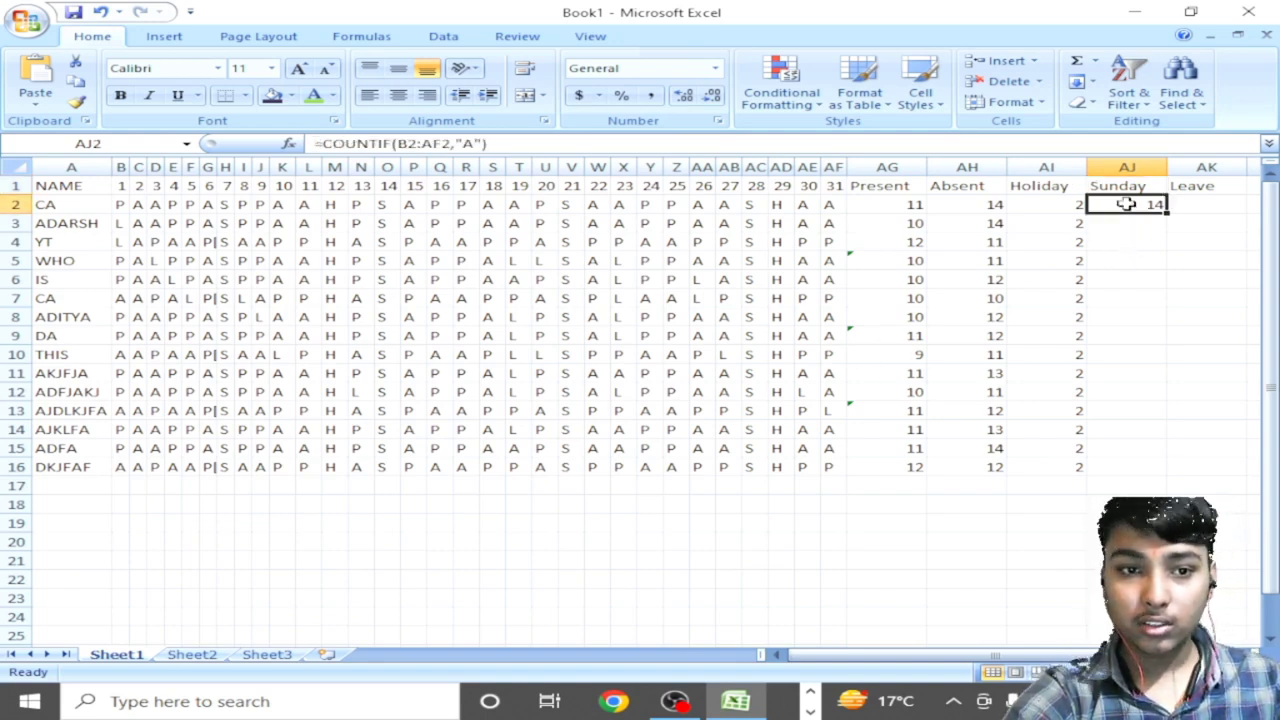
key(Delete)
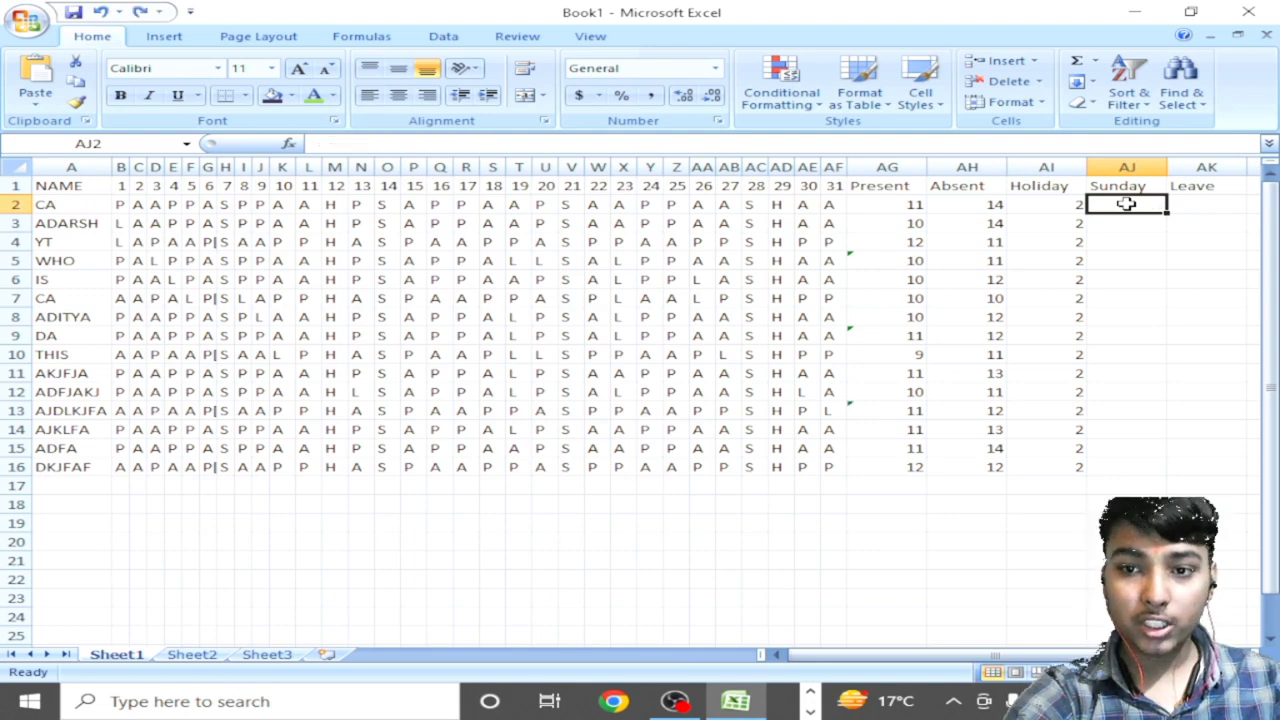
Step: Enter =COUNTIF(B2:AF2,"s") in AJ2 and fill it down to AJ16, each row showing 4
text(=)
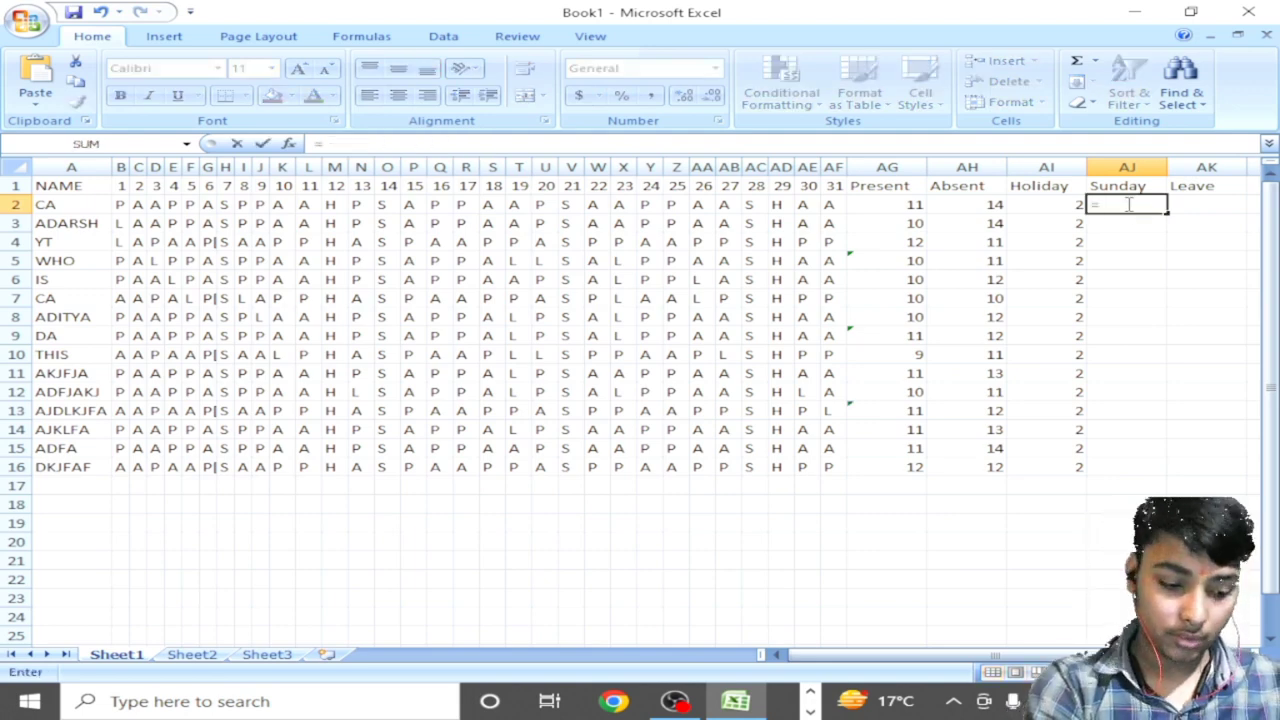
text(countif)
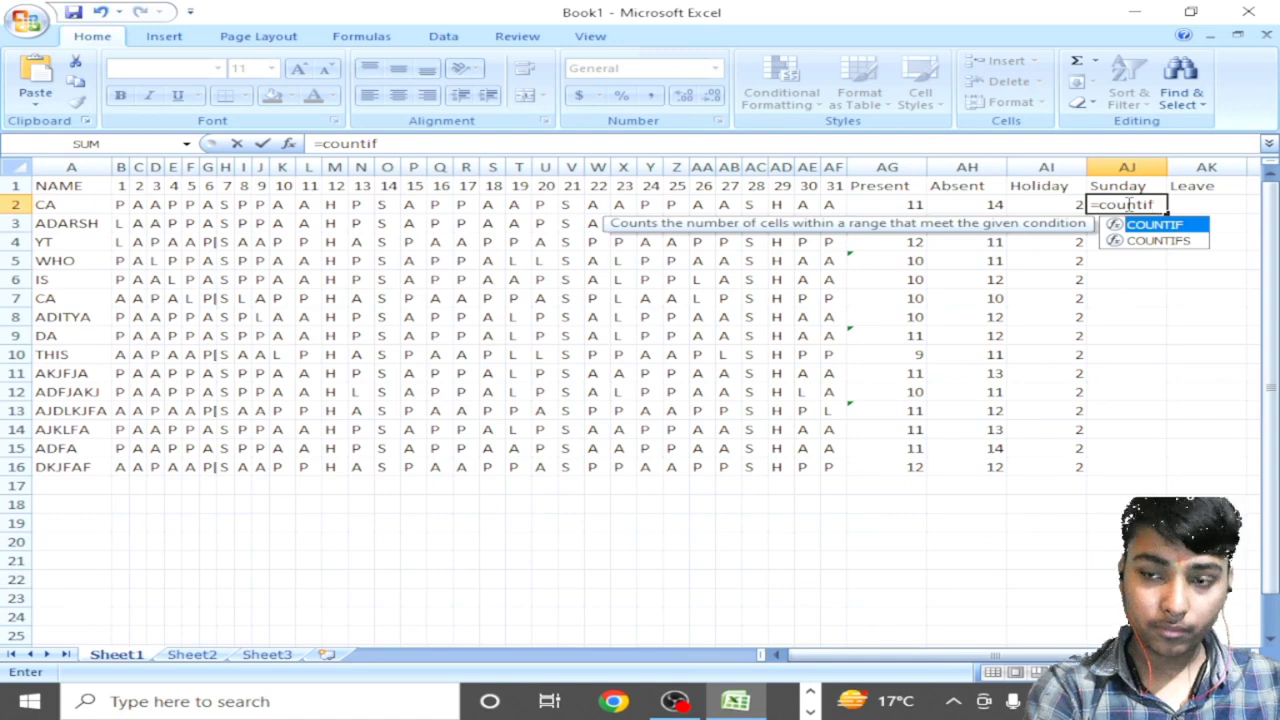
key(Tab)
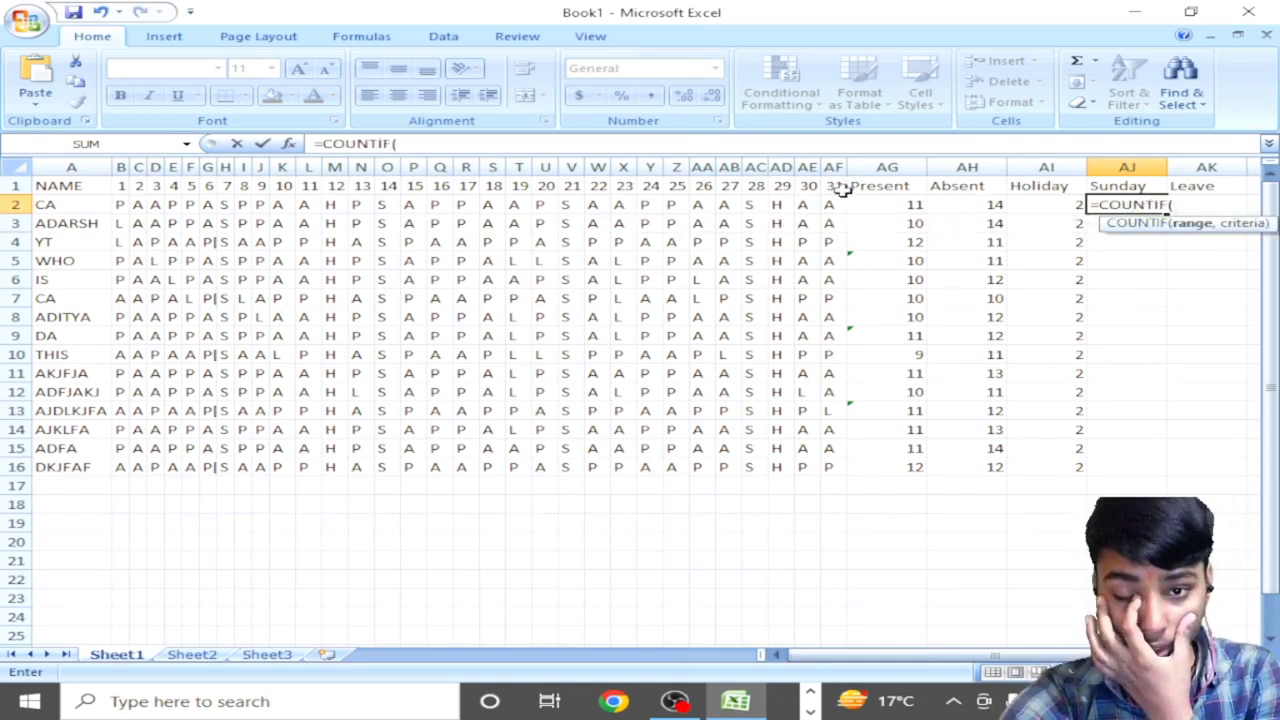
drag(829, 205, 113, 205)
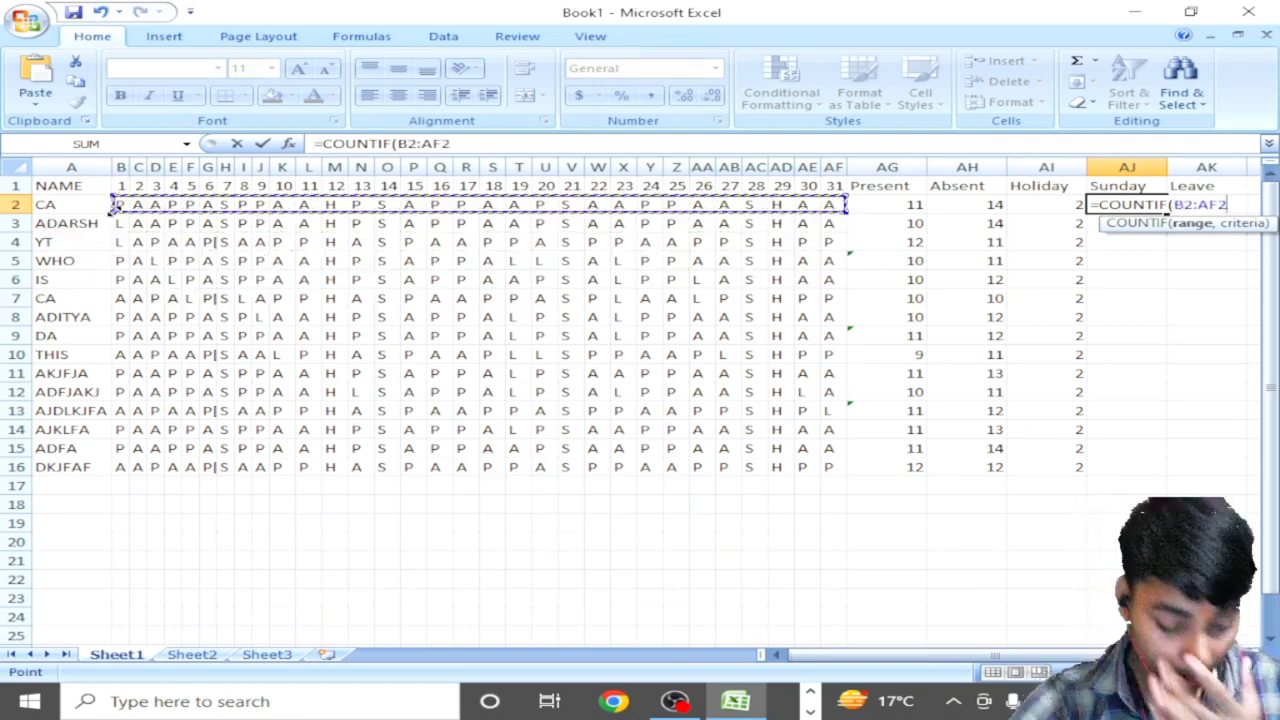
text(,)
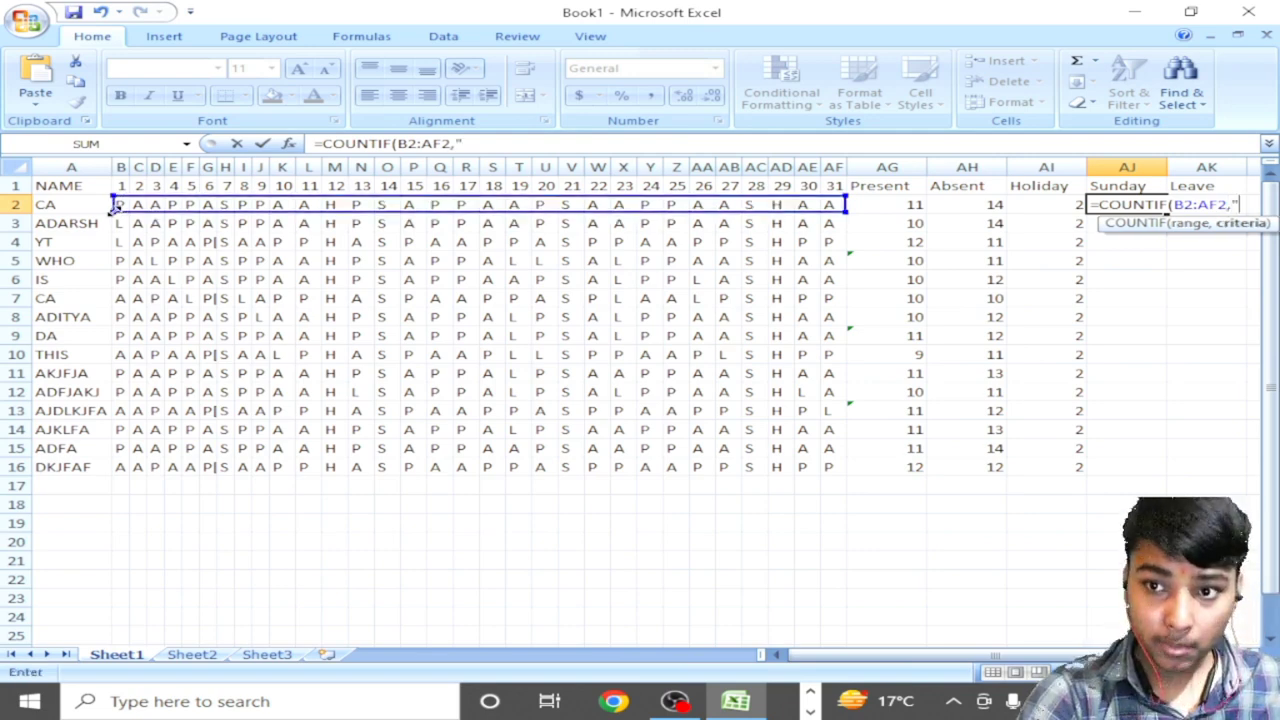
text("s"))
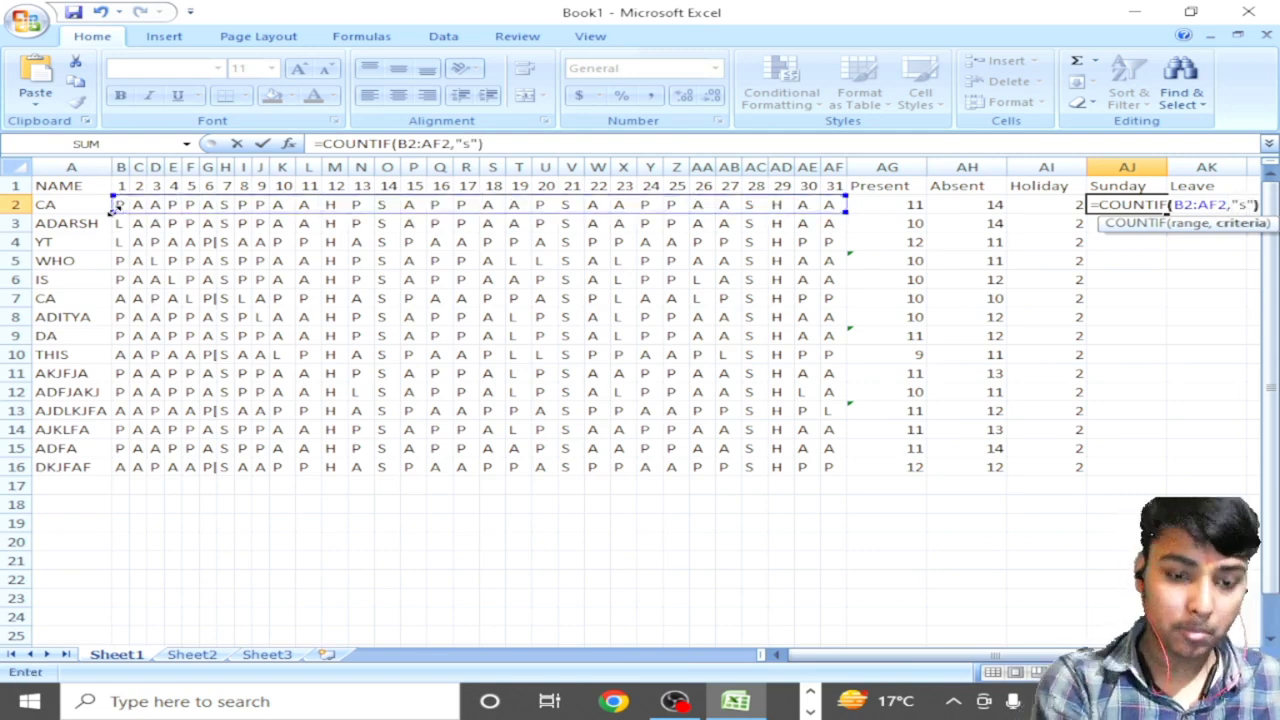
key(Return)
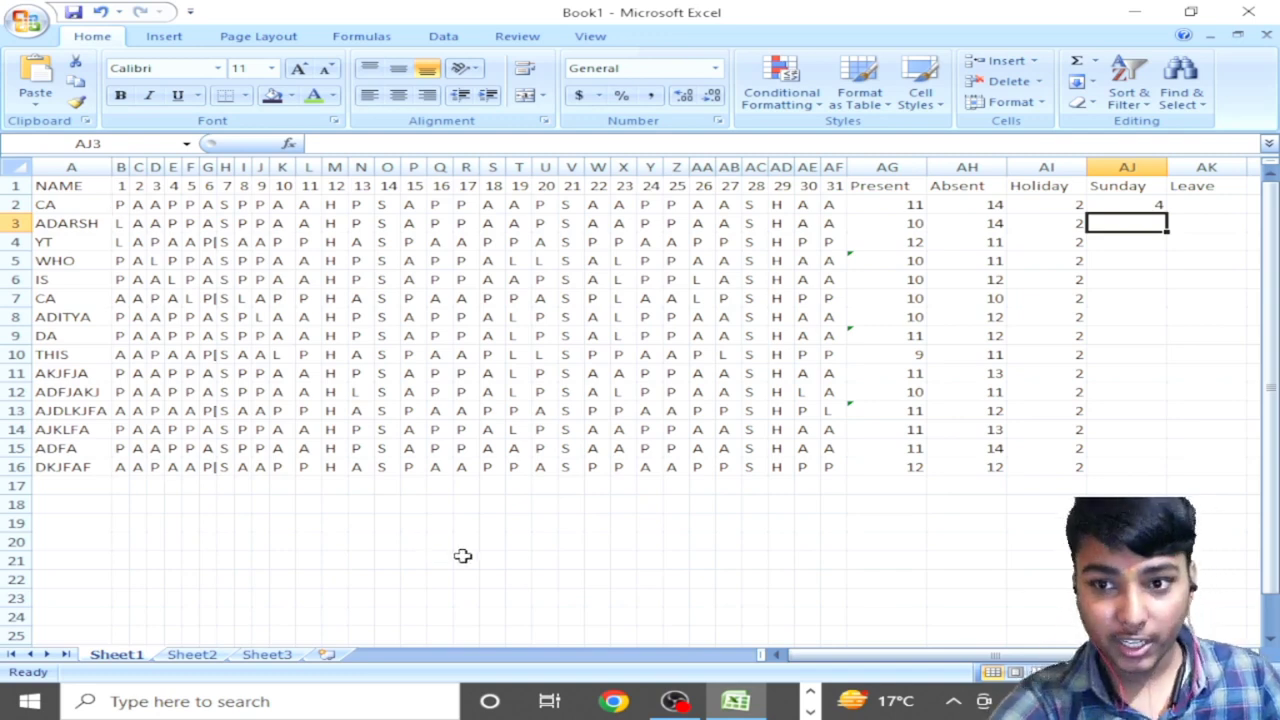
click(1153, 205)
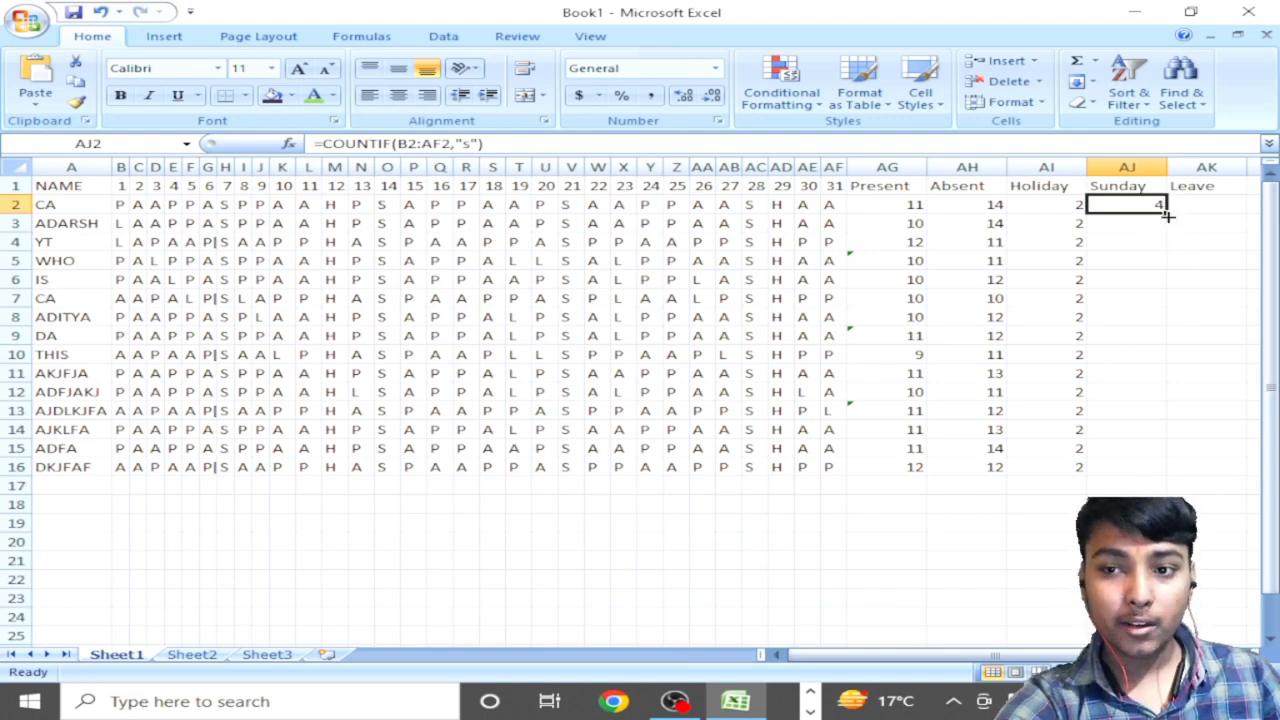
double_click(1166, 212)
click(1181, 203)
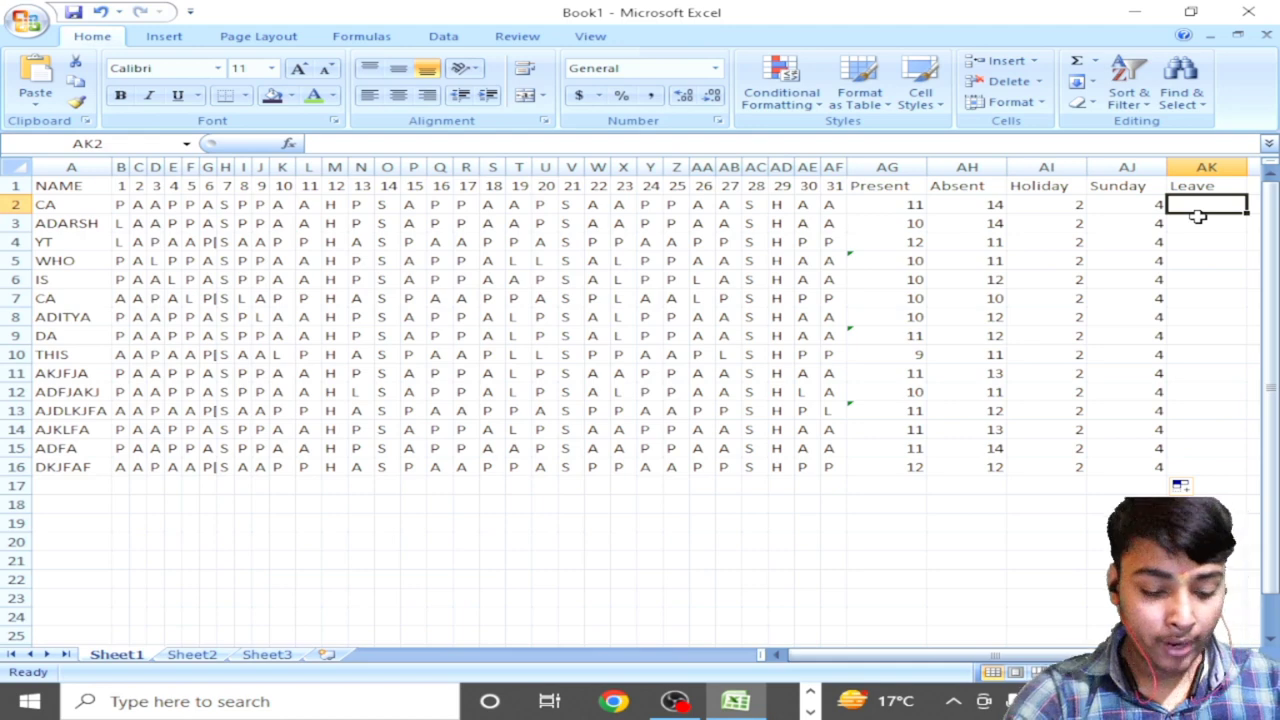
Step: Start a COUNTIF formula in AK2 and resize the workbook window
text(=countif)
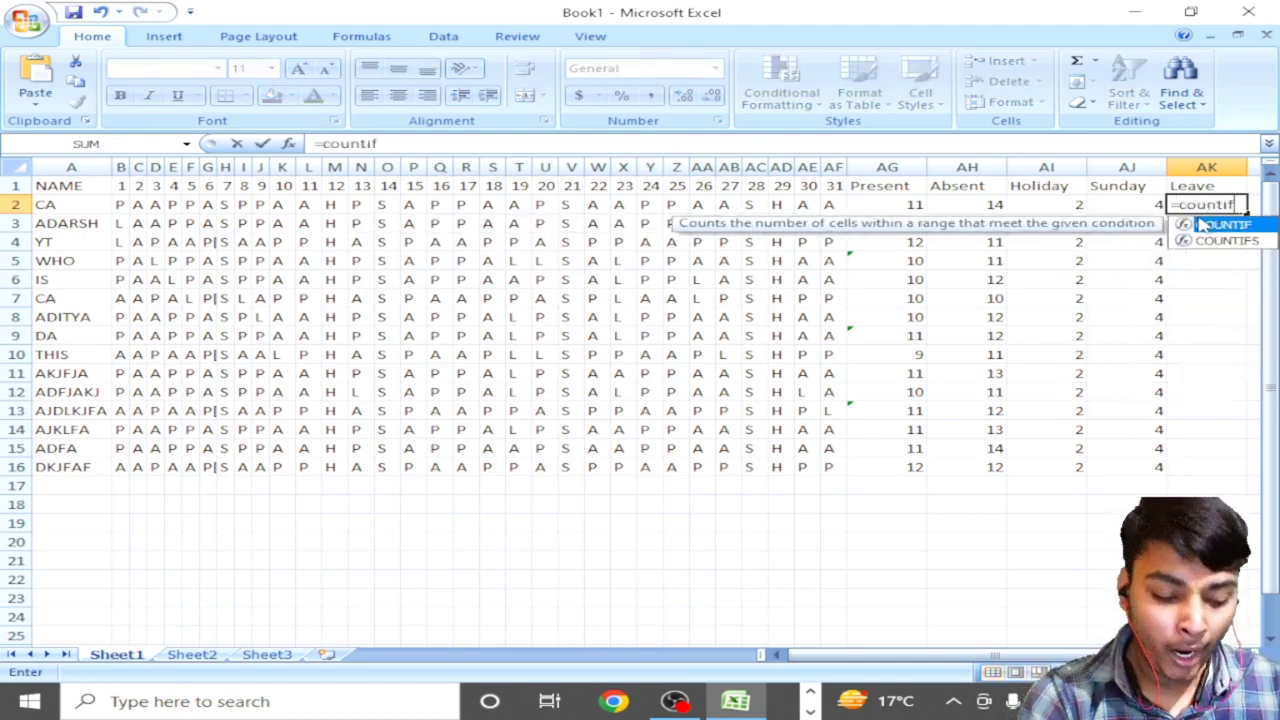
double_click(1203, 225)
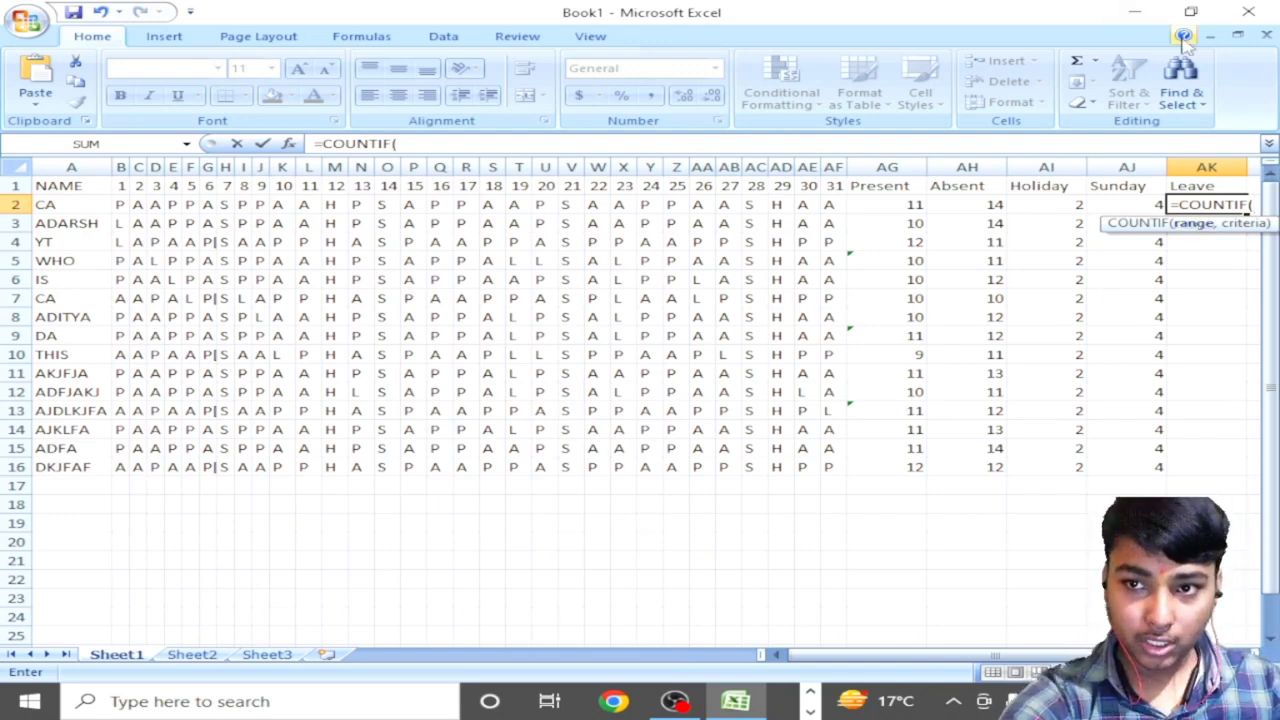
click(1190, 11)
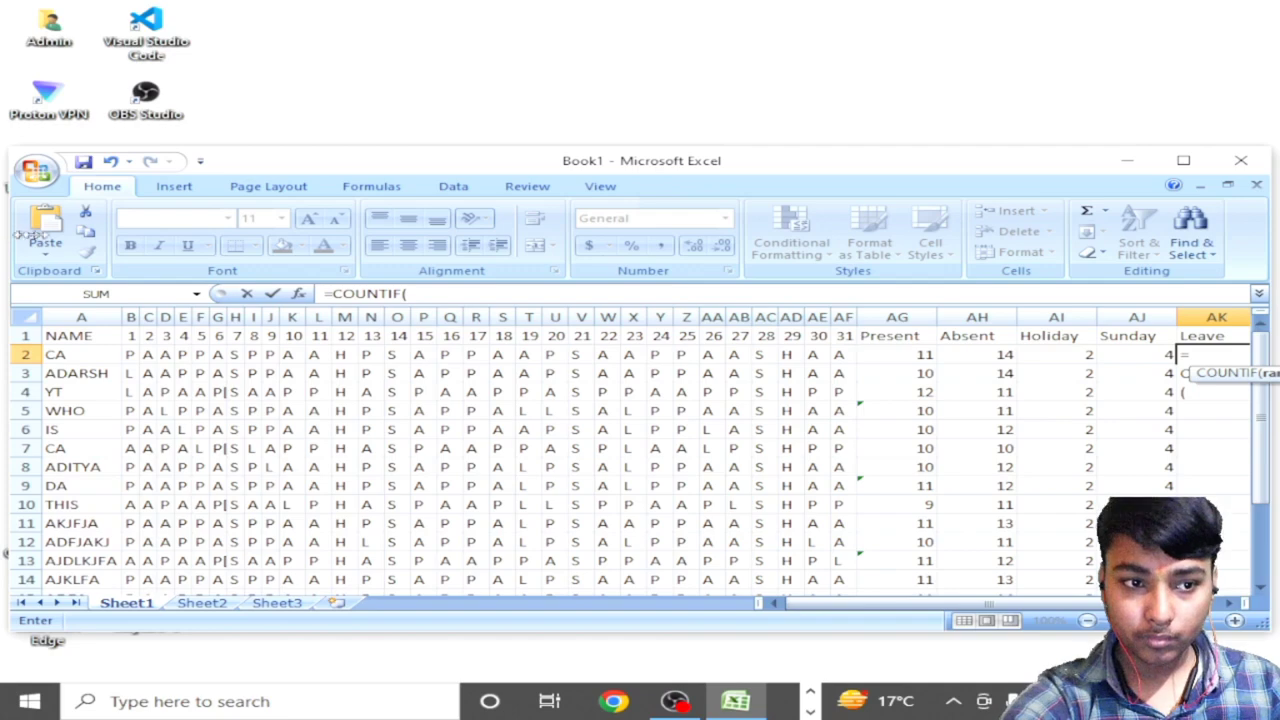
drag(5, 232, 192, 232)
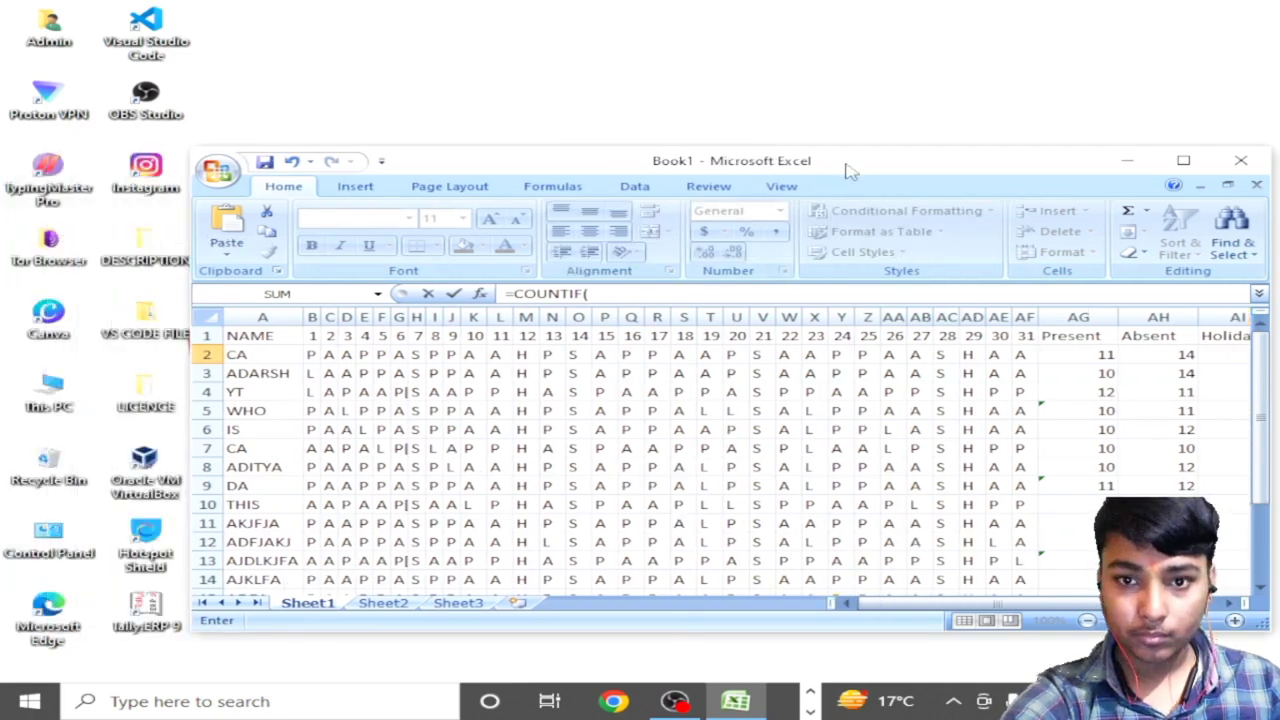
drag(848, 170, 650, 2)
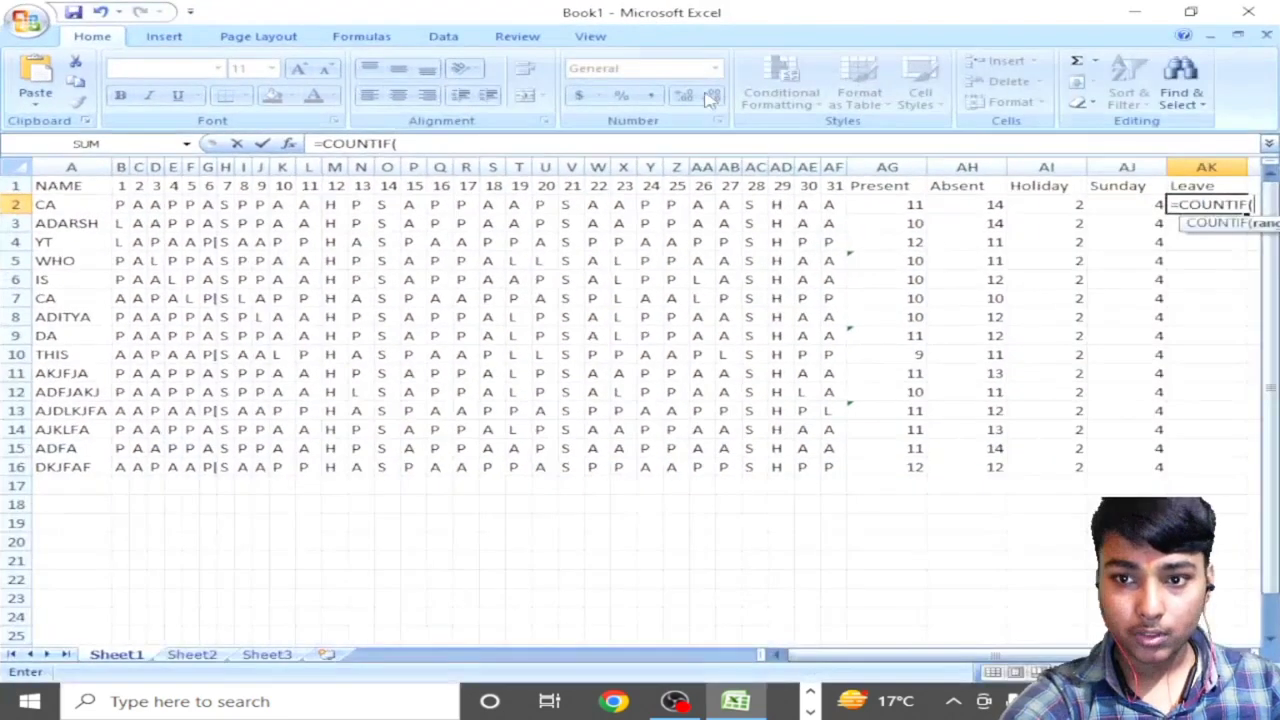
click(1190, 11)
drag(978, 162, 863, 83)
Step: Complete AK2 as =COUNTIF(B2:AF2,"L"), which returns 0
click(1120, 288)
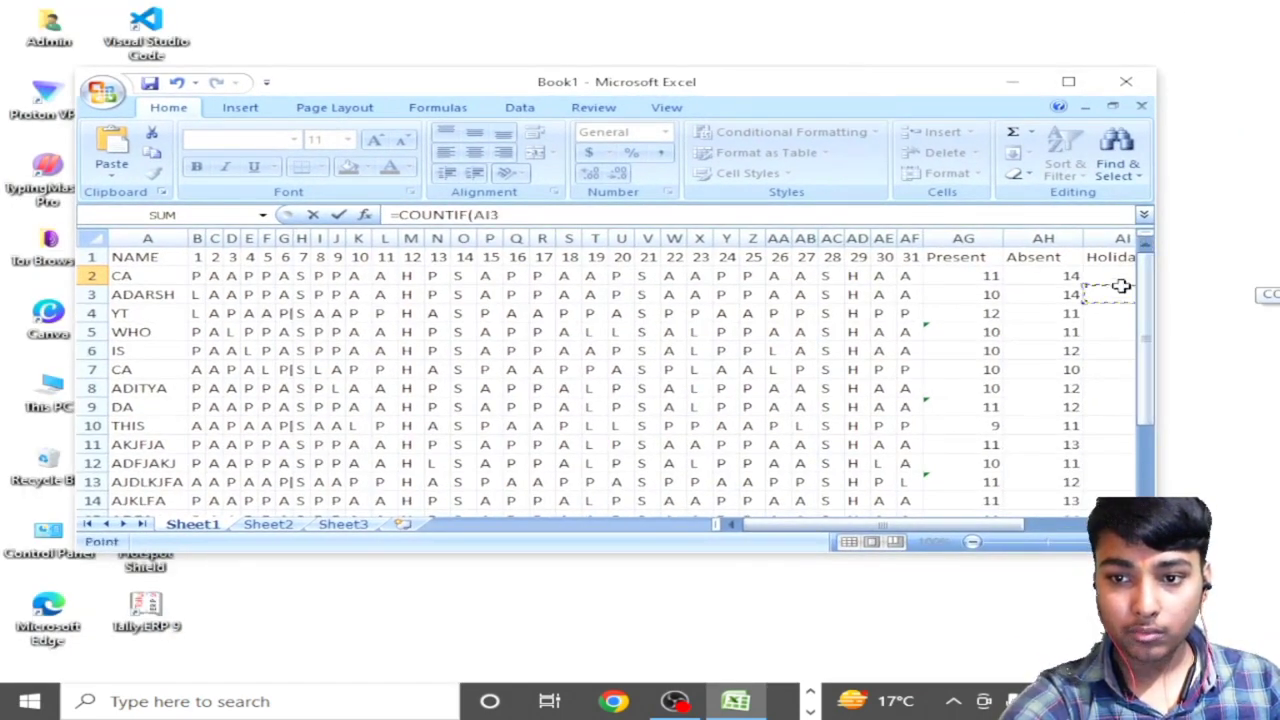
key(Right)
key(Right)
key(Right)
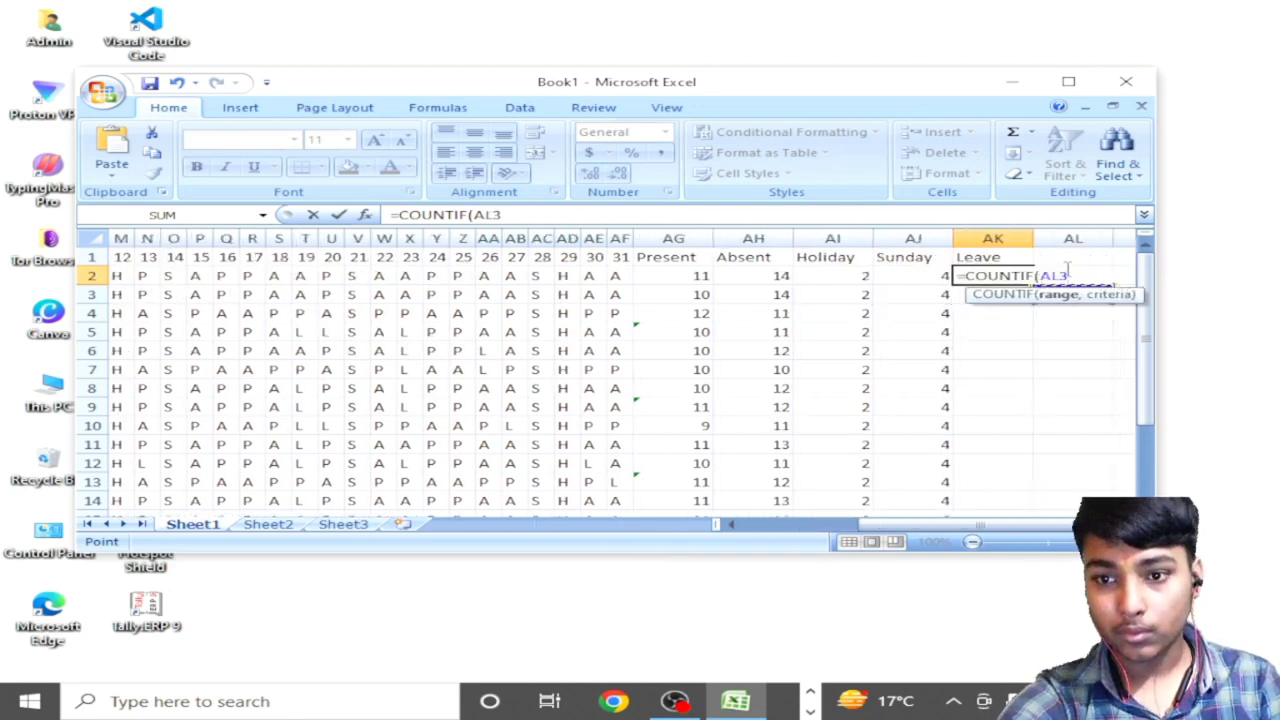
key(BackSpace)
key(BackSpace)
key(BackSpace)
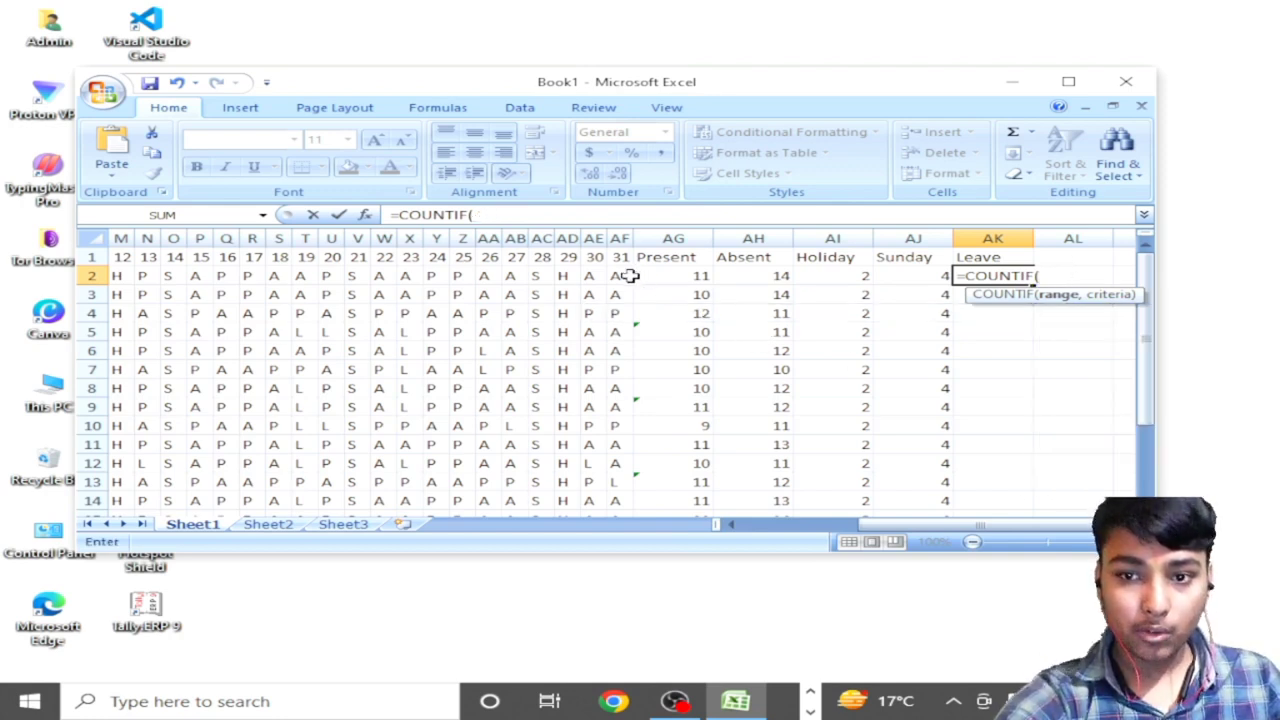
drag(620, 276, 193, 277)
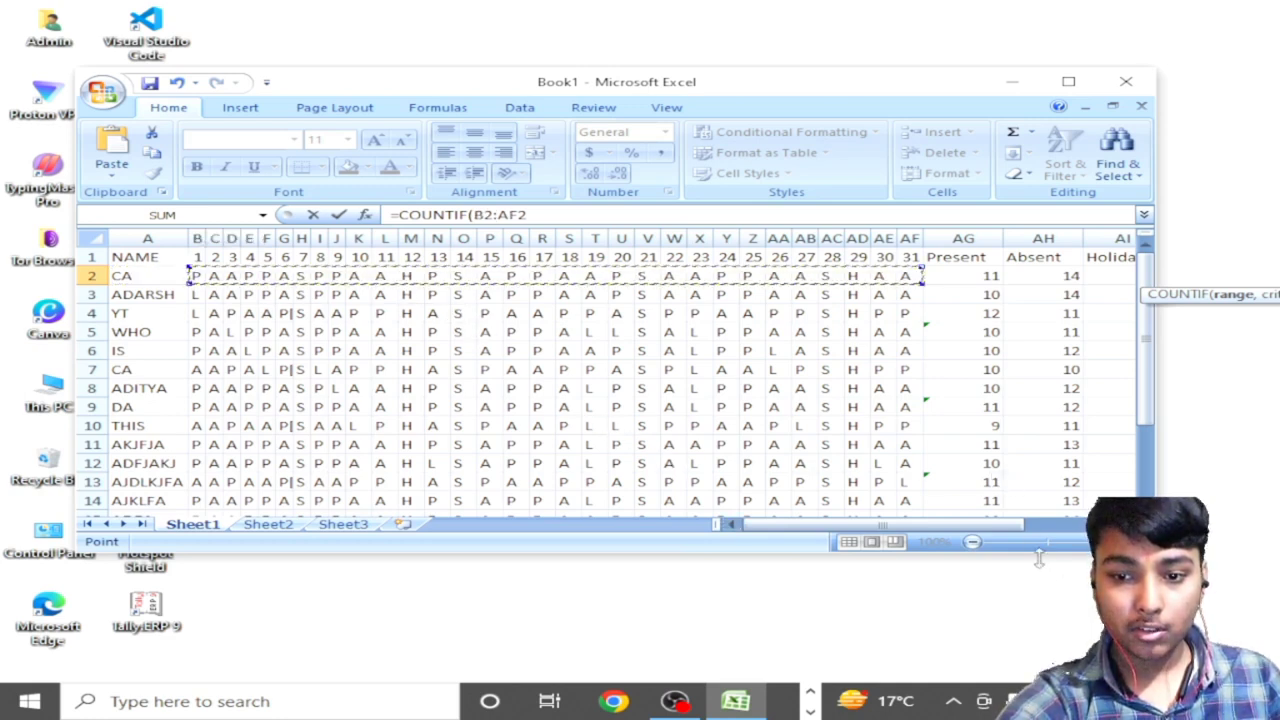
drag(1015, 525, 1105, 525)
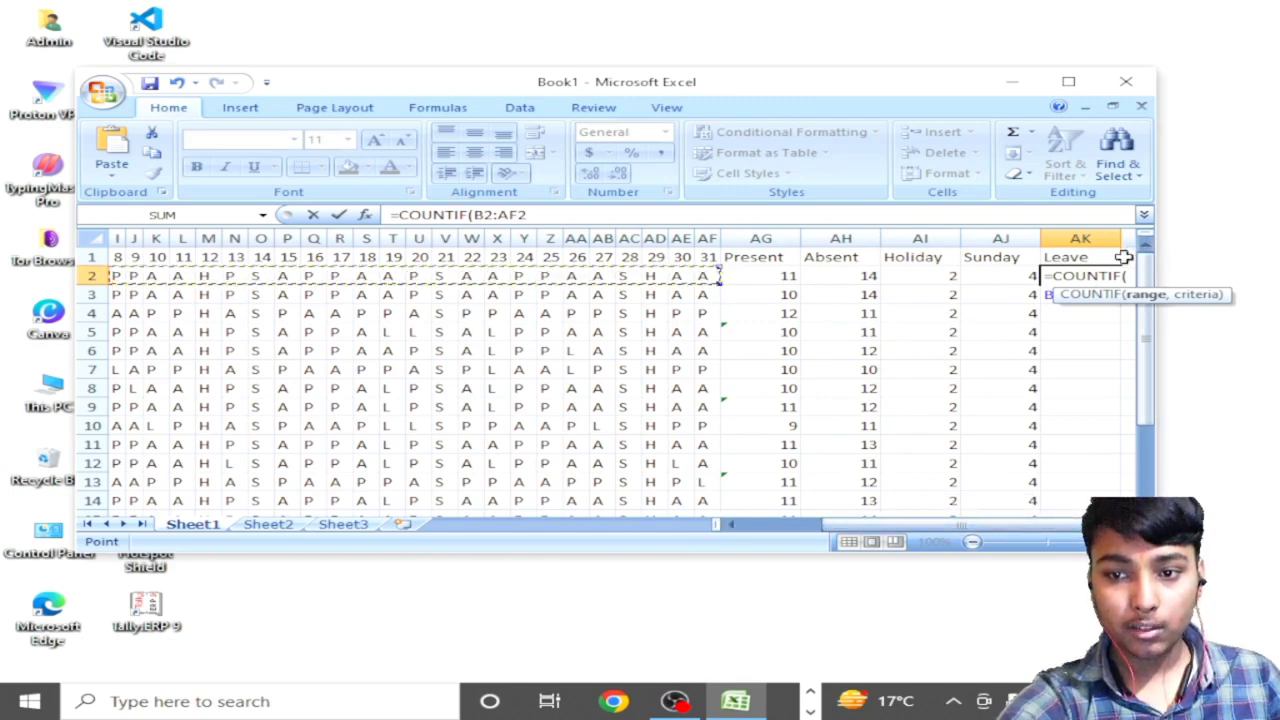
click(1125, 283)
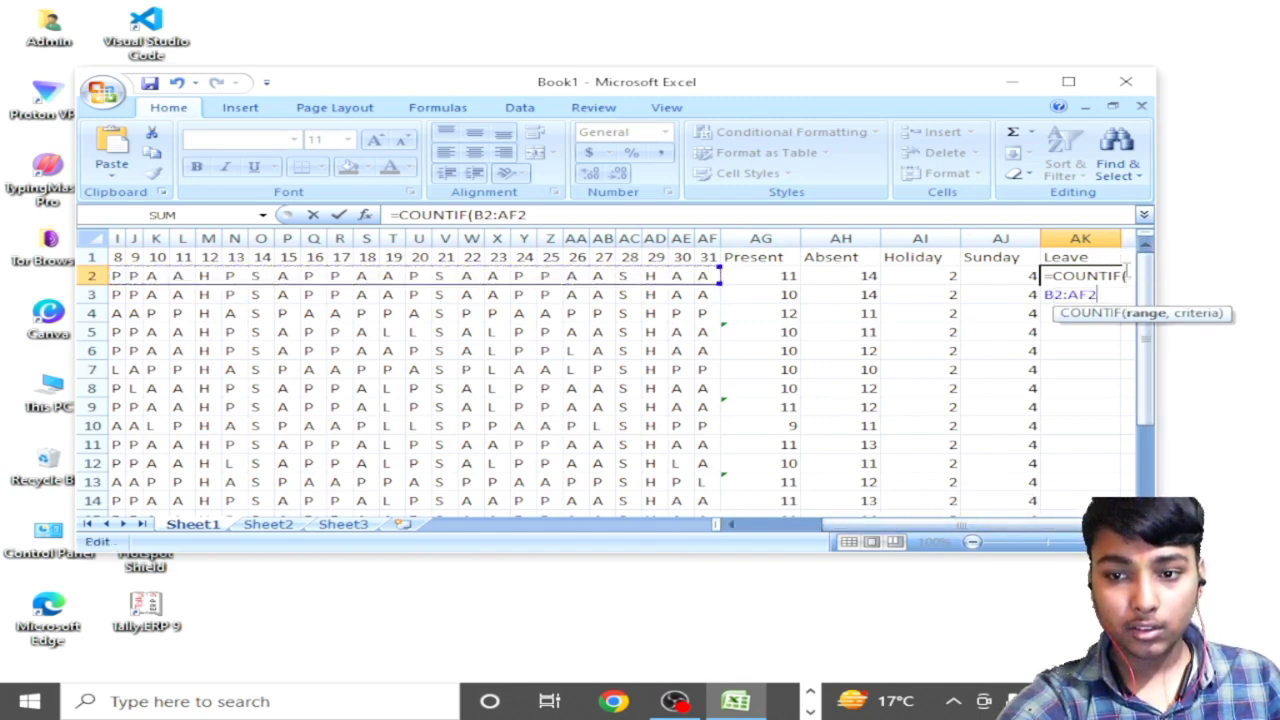
click(1126, 272)
drag(1124, 281, 1123, 288)
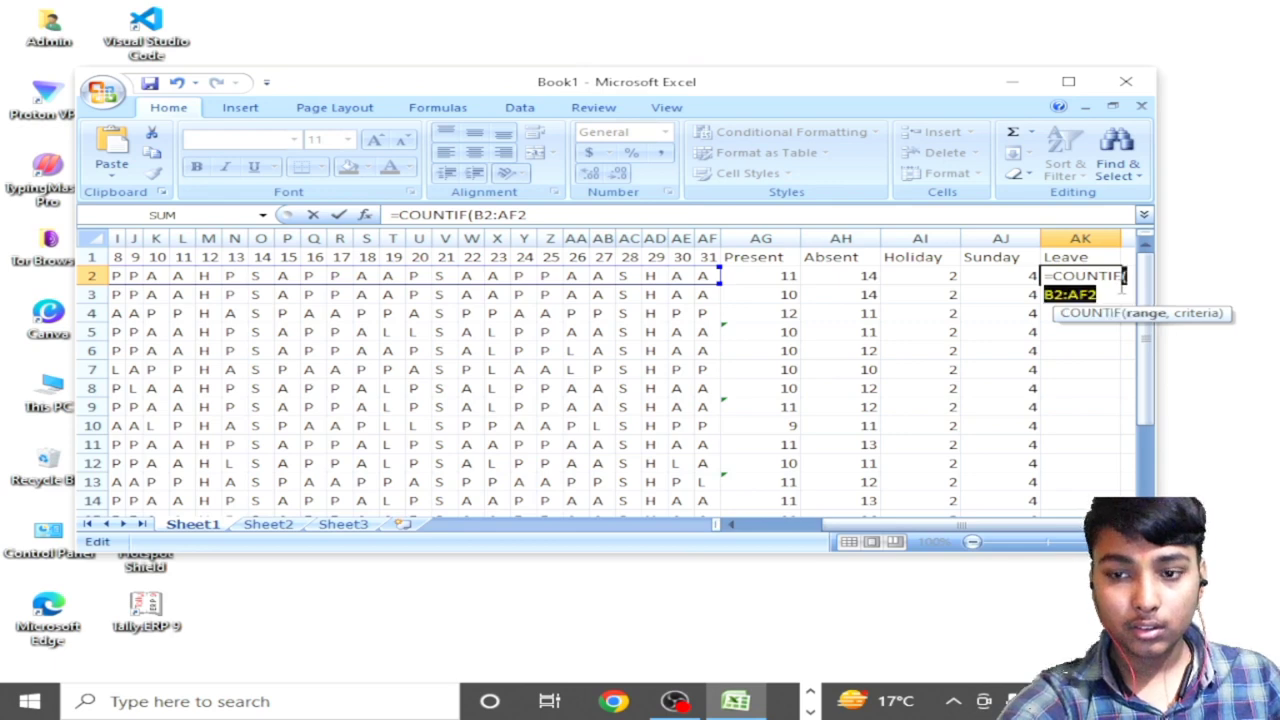
click(1123, 287)
text(,)
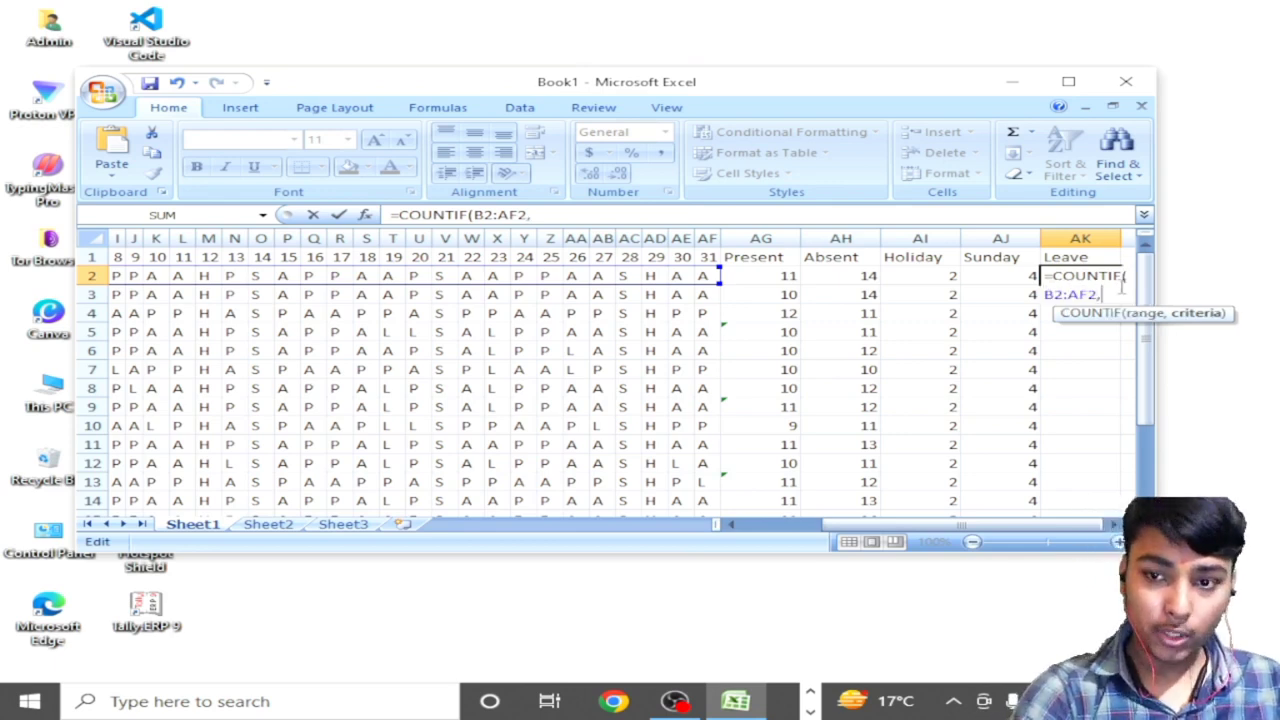
text(")
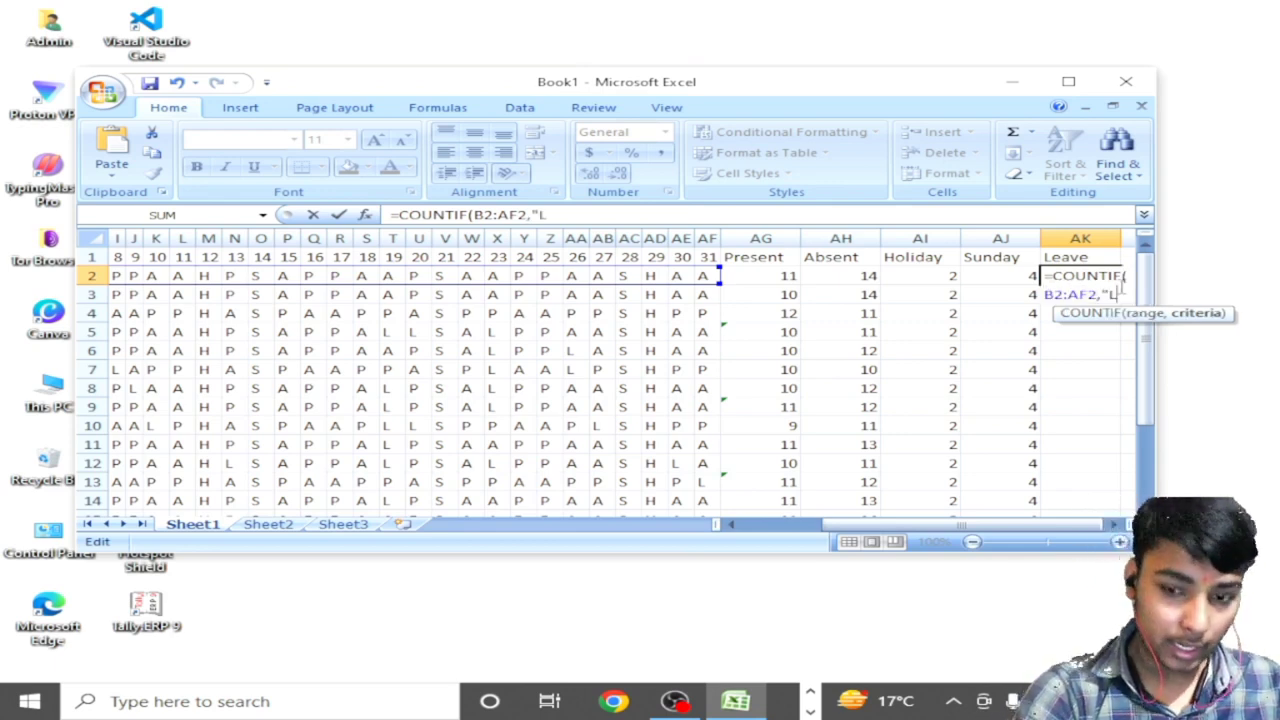
text(L")
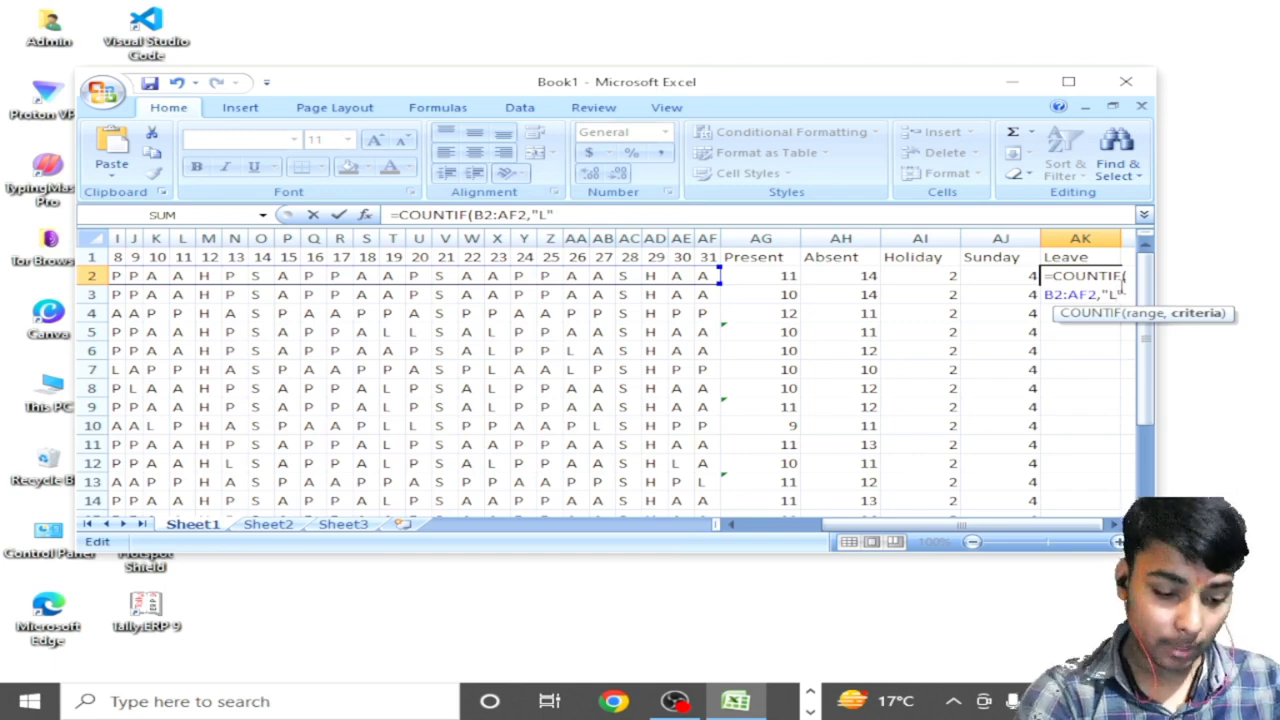
text())
key(Return)
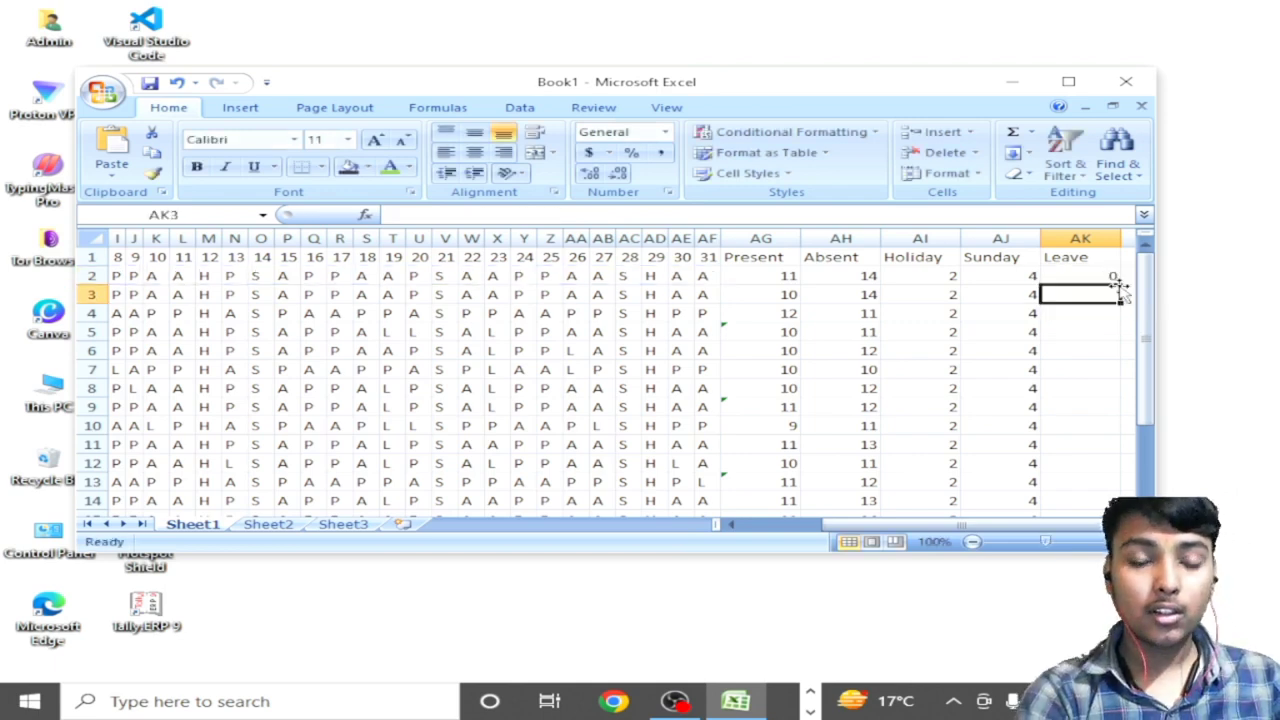
Step: Review the attendance codes across row 2, then return to AK2
key(Up)
key(Left)
key(Left)
key(Left)
key(Left)
key(Left)
key(Left)
key(Left)
key(Left)
key(Left)
key(Left)
key(Left)
key(Left)
key(Left)
key(Left)
key(Left)
key(Left)
key(Left)
key(Left)
key(Left)
key(Left)
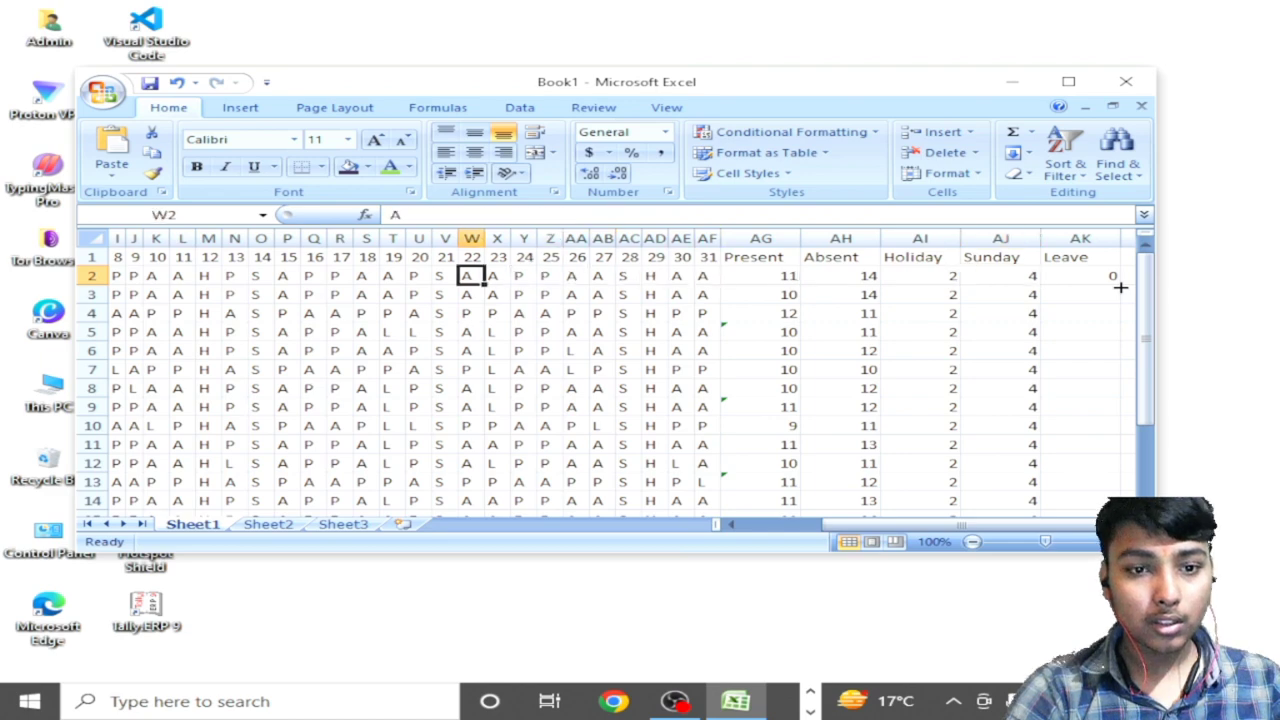
key(Left)
key(Left)
key(Left)
key(Left)
key(Left)
key(Left)
key(Left)
key(Left)
key(Right)
key(Right)
key(Right)
key(Right)
key(Right)
key(Right)
key(Right)
key(Right)
key(Right)
key(Right)
key(Right)
key(Right)
key(Right)
key(Right)
key(Right)
key(Right)
key(Right)
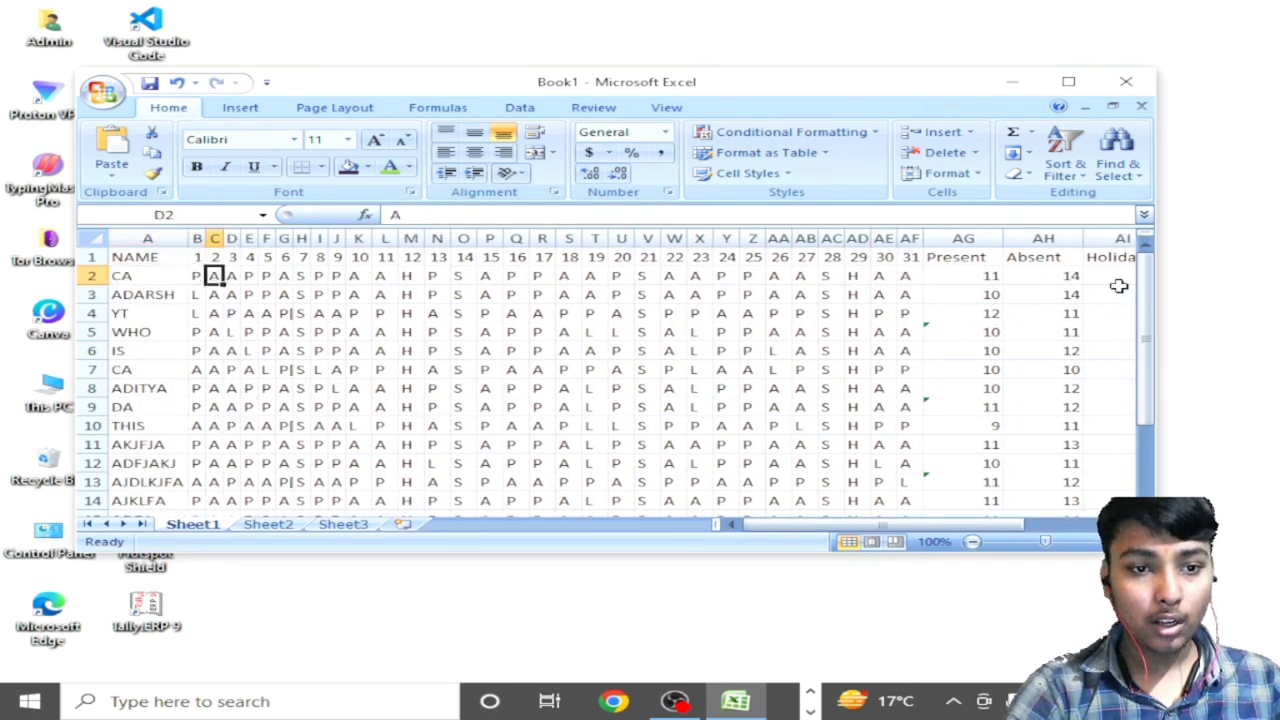
key(Right)
key(Right)
key(Right)
key(Right)
key(Right)
key(Right)
key(Right)
key(Right)
key(Right)
key(Right)
key(Right)
key(Right)
key(Right)
key(Right)
key(Right)
key(Right)
key(Right)
key(Right)
key(Right)
key(Right)
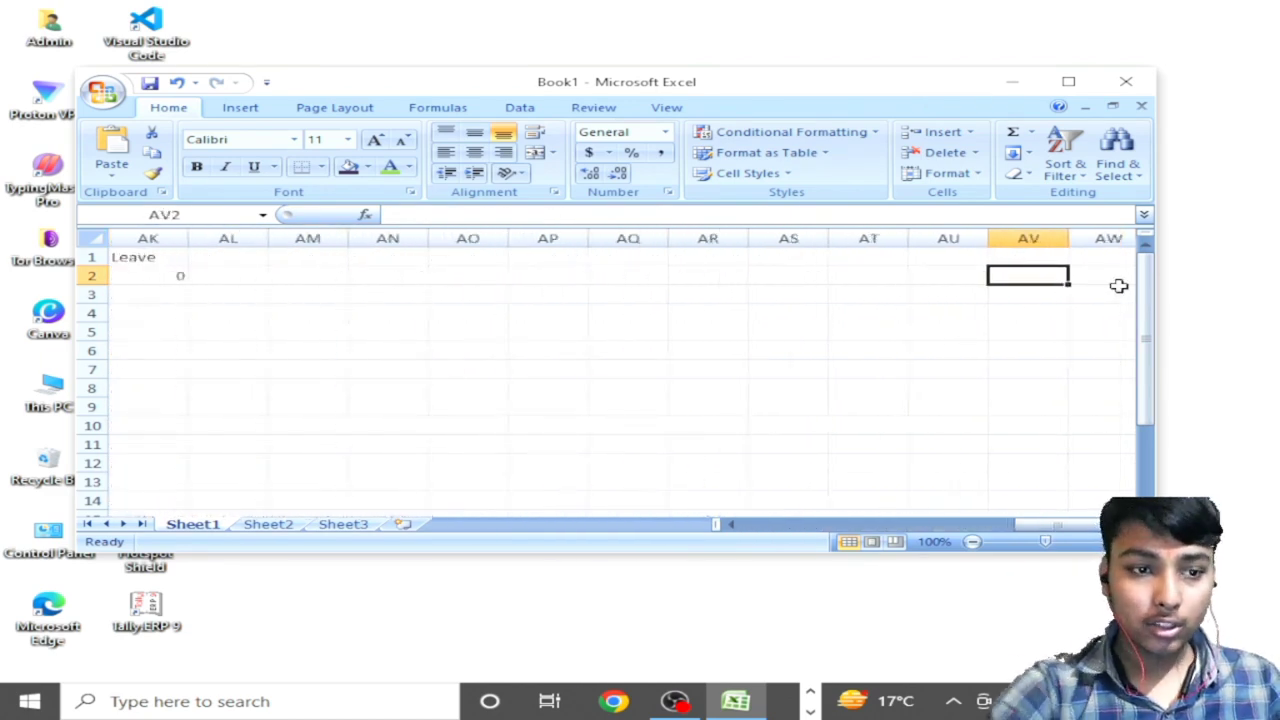
key(Left)
key(Left)
key(Left)
key(Left)
key(Left)
key(Left)
key(Left)
key(Left)
key(Left)
key(Left)
key(Left)
key(Left)
key(Left)
key(Left)
key(Left)
key(Left)
key(Left)
key(Left)
key(Left)
key(Right)
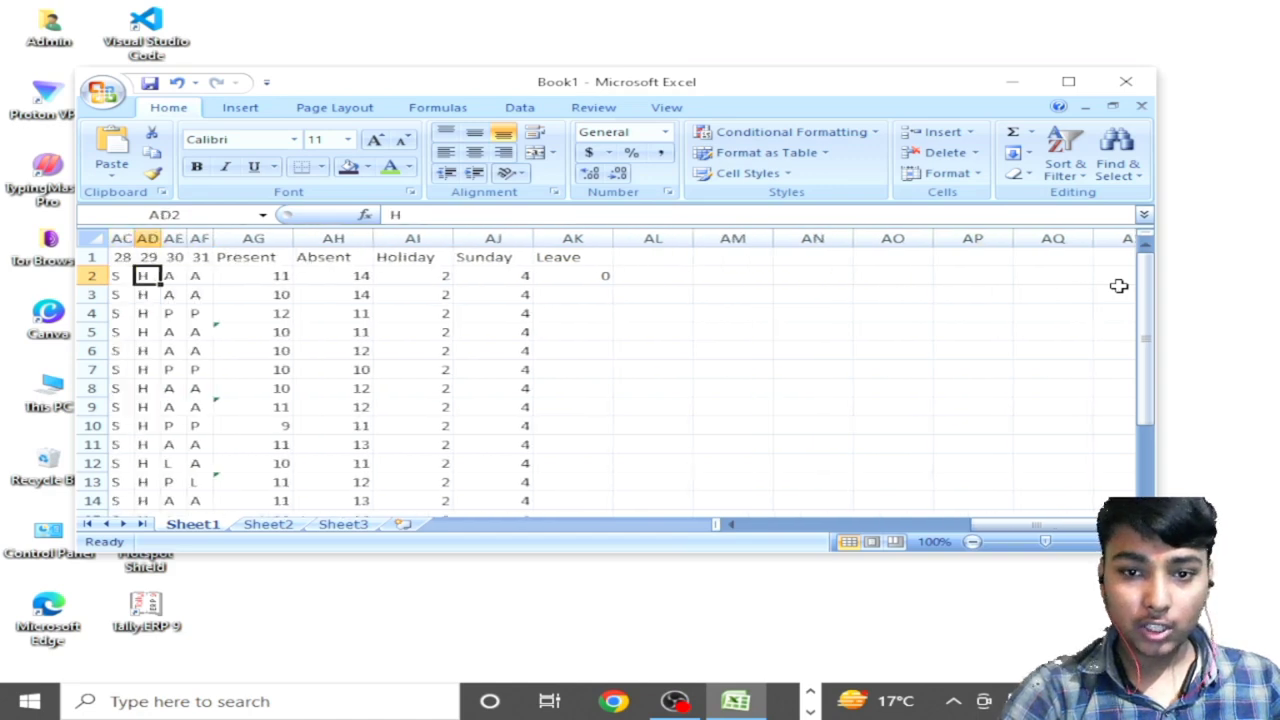
key(Right)
key(Right)
key(Right)
key(Right)
key(Right)
key(Right)
key(Right)
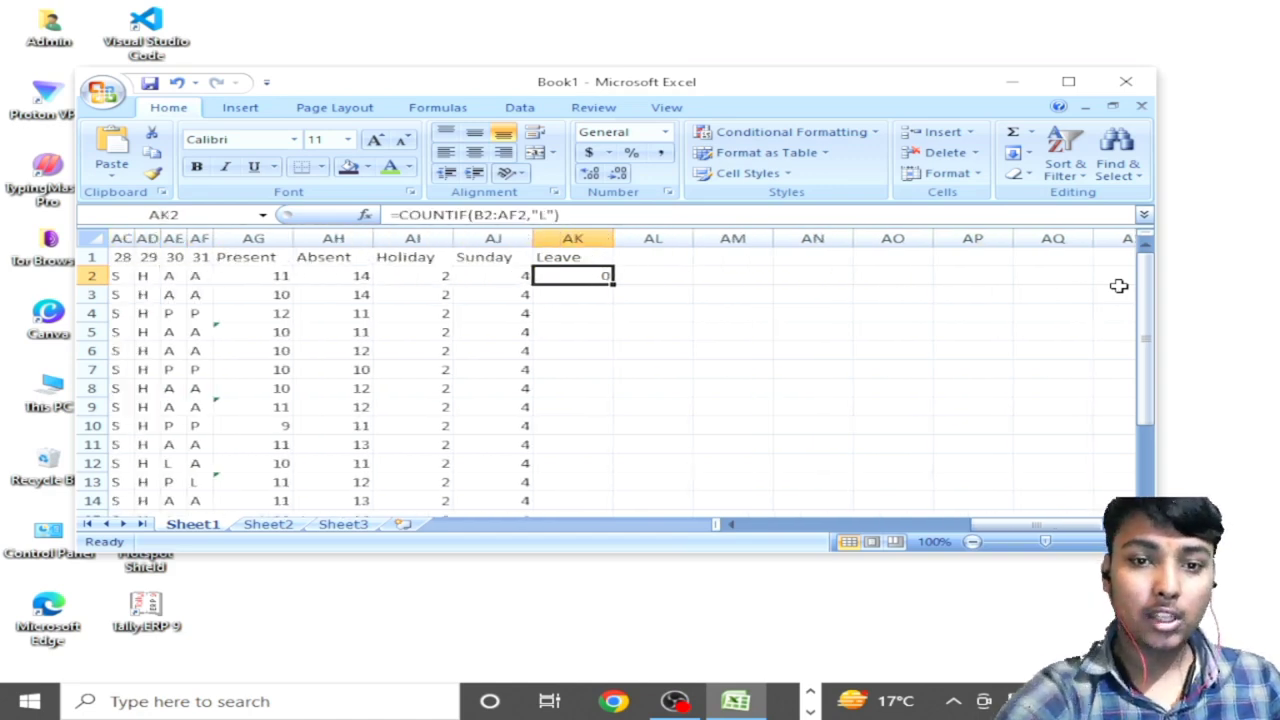
Step: Copy the Leave count formula down the AK column for all 15 names
double_click(613, 285)
scroll(608, 383, down, 5)
scroll(610, 388, up, 5)
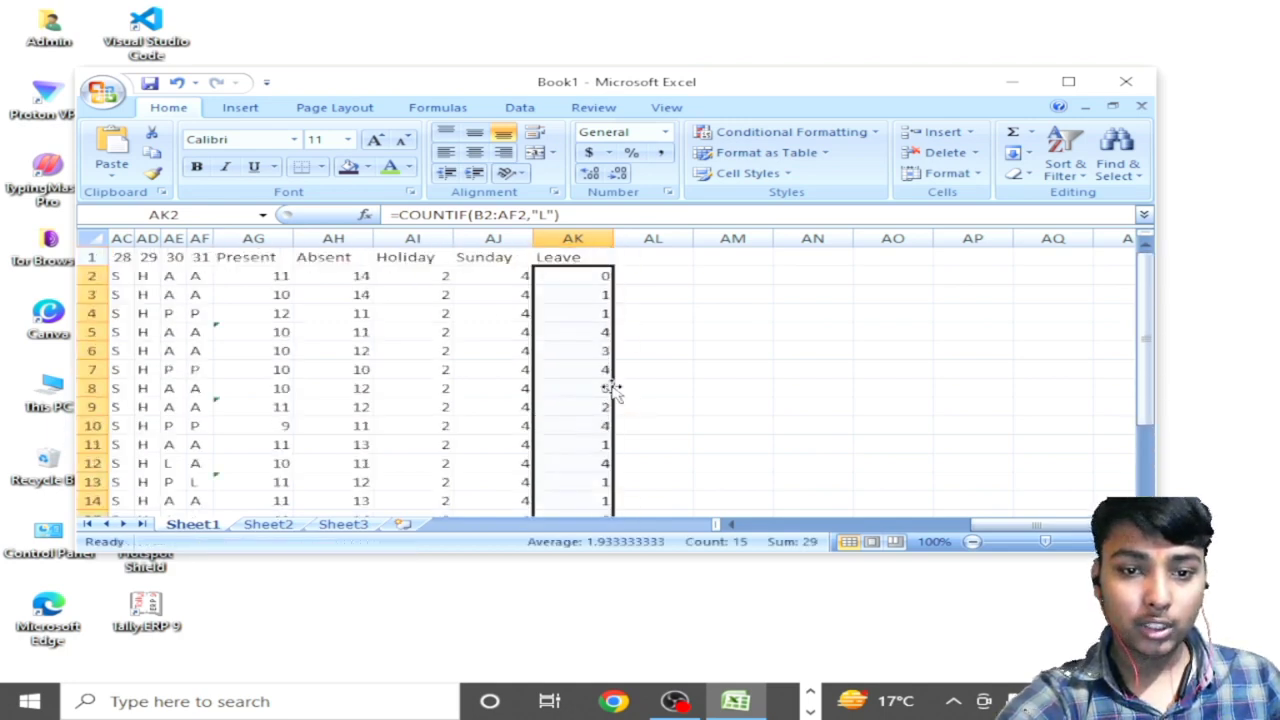
click(728, 366)
key(Left)
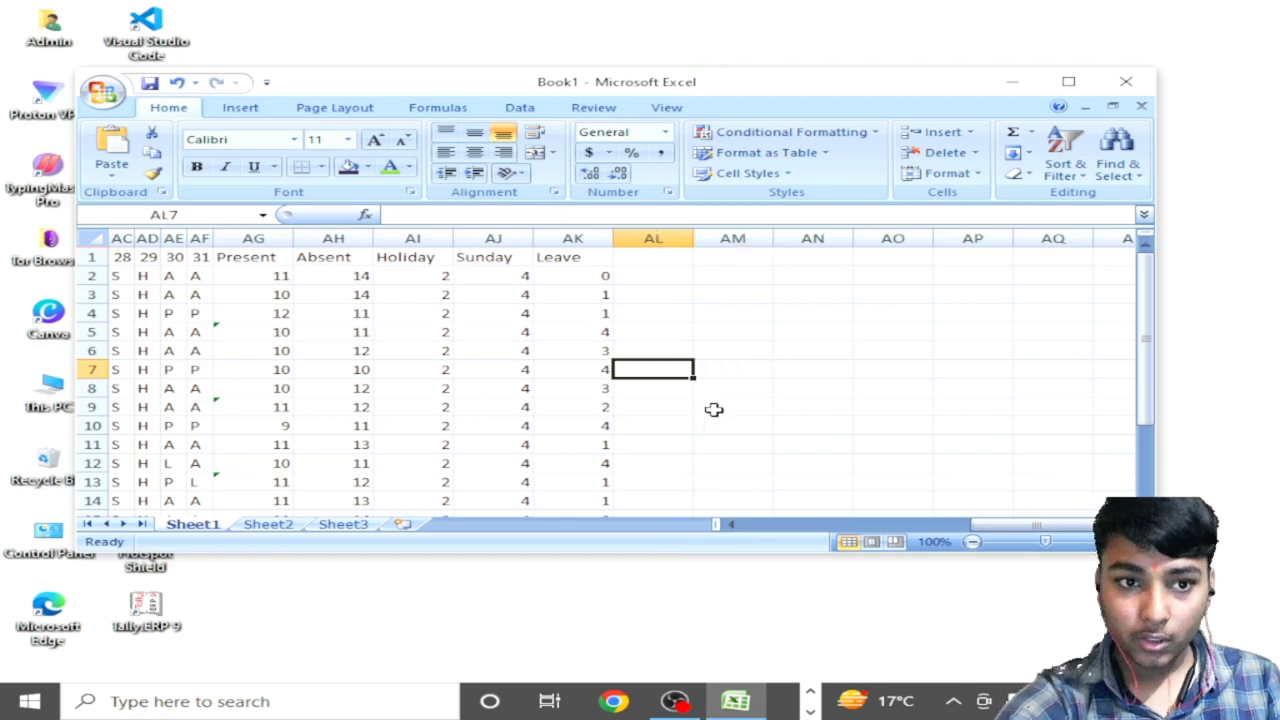
key(Left)
key(Left)
key(Left)
key(Left)
key(Left)
key(Left)
key(Left)
key(Left)
key(Left)
key(Left)
key(Left)
key(Left)
key(Left)
key(Left)
key(Left)
key(Left)
key(Left)
key(Left)
key(Left)
key(Left)
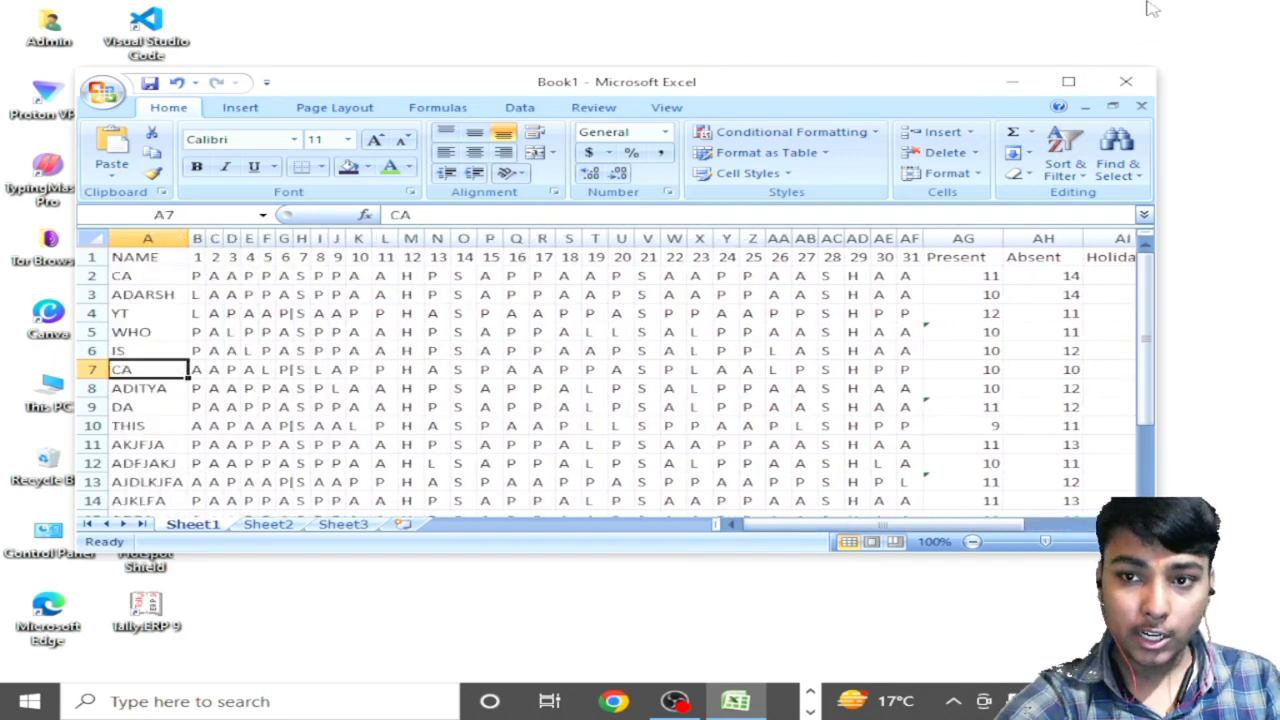
Step: Maximize the workbook window and inspect the attendance marks in row 16
click(1068, 81)
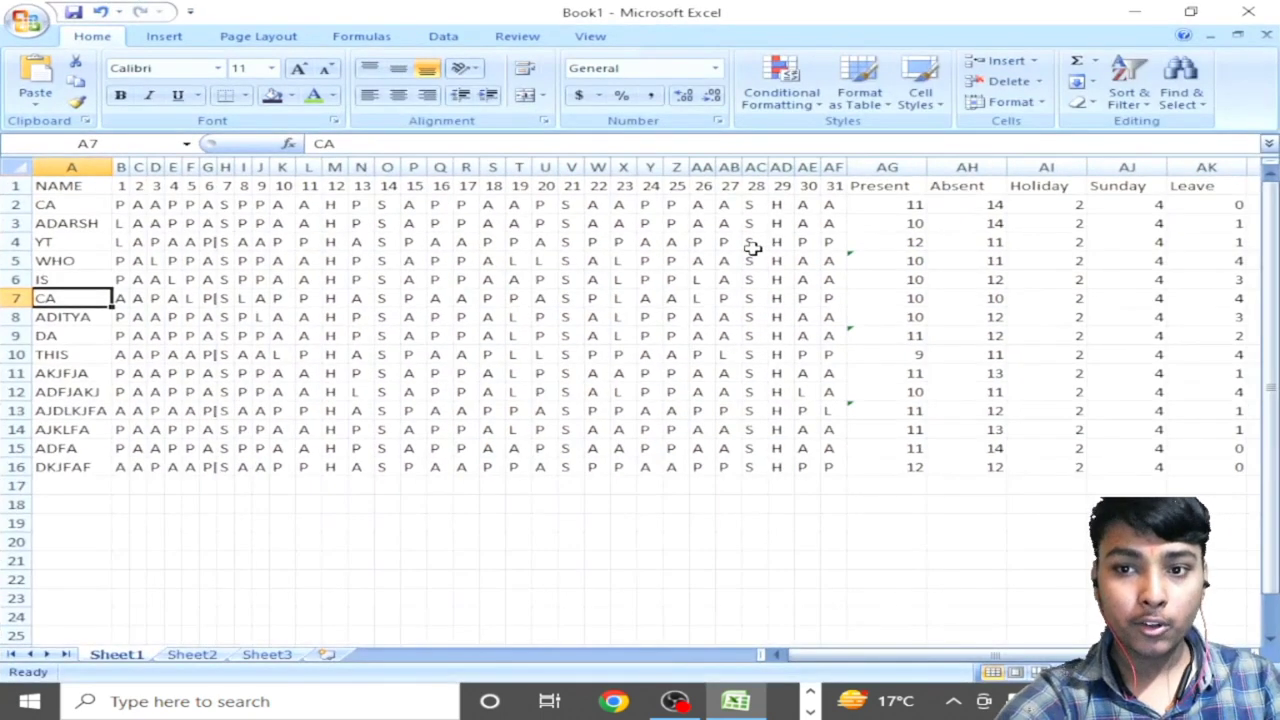
scroll(757, 266, down, 1)
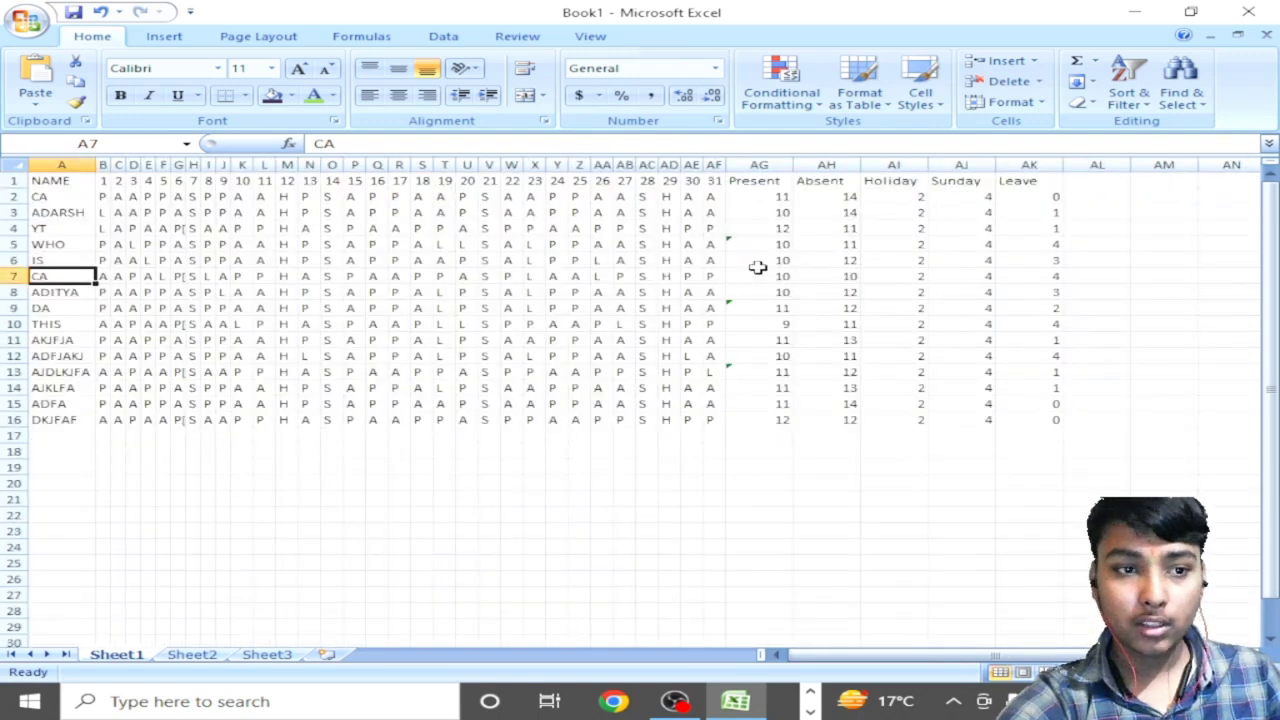
click(419, 307)
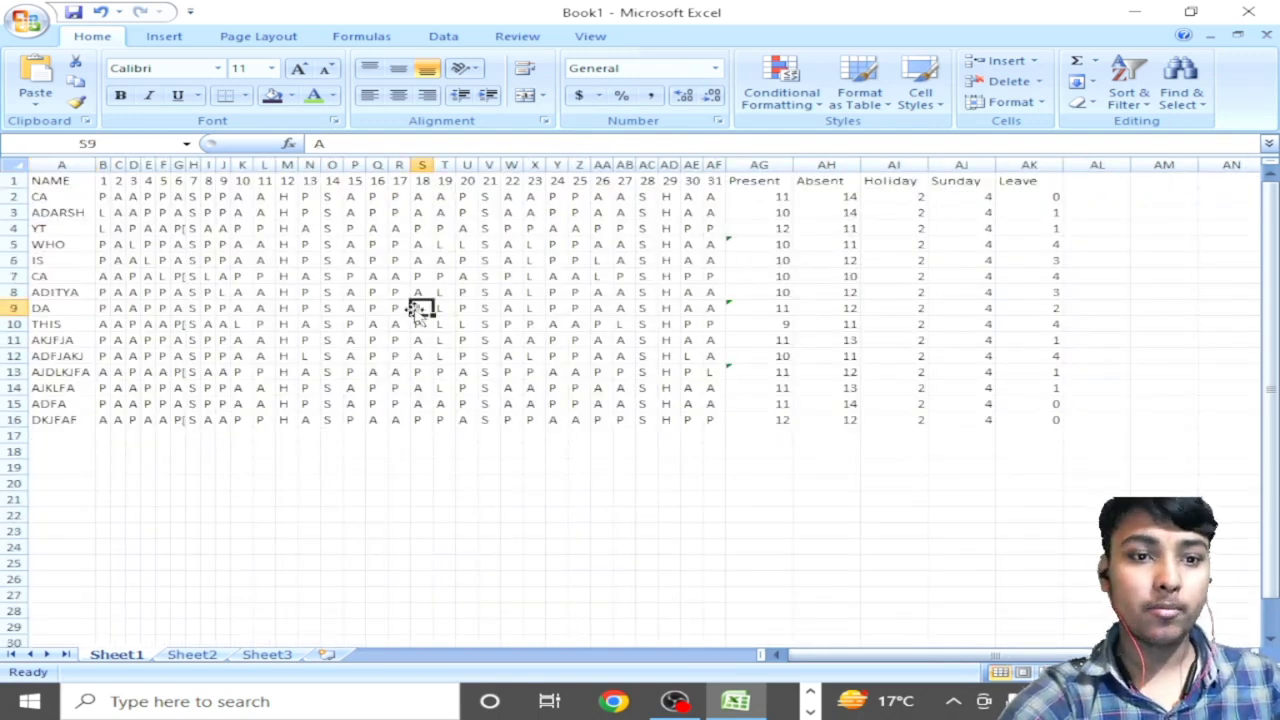
click(332, 418)
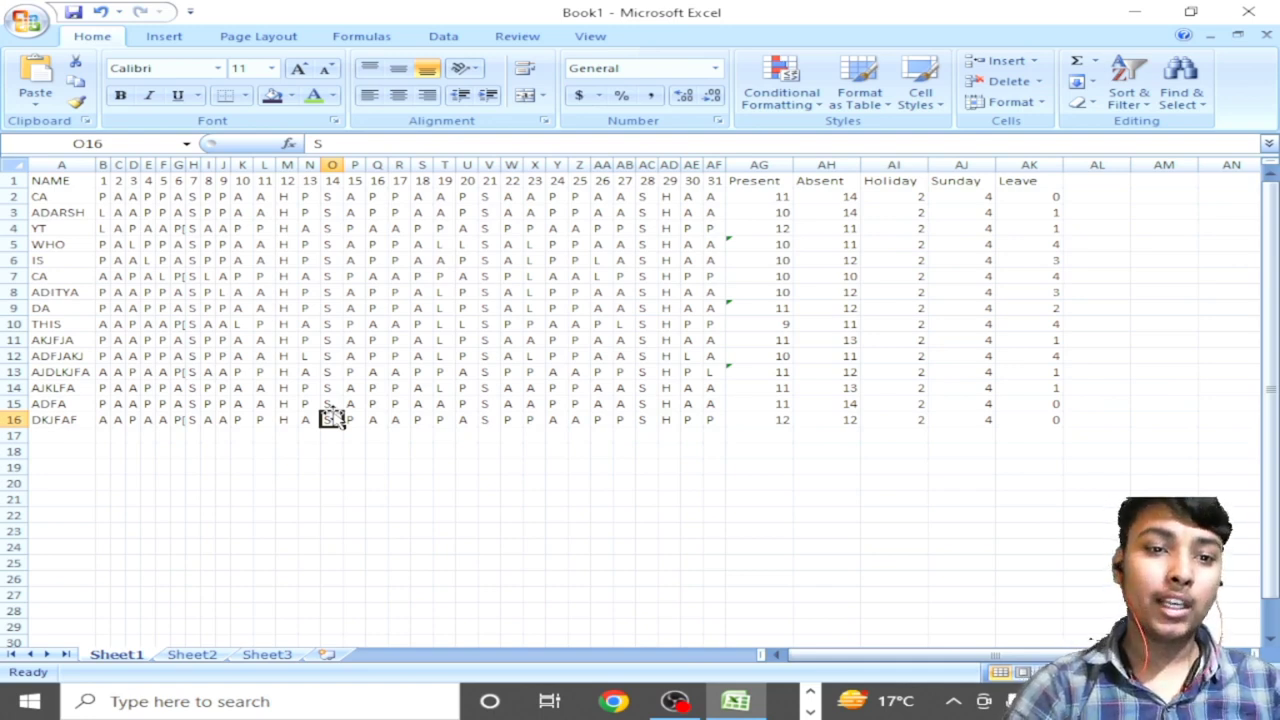
key(Right)
key(Left)
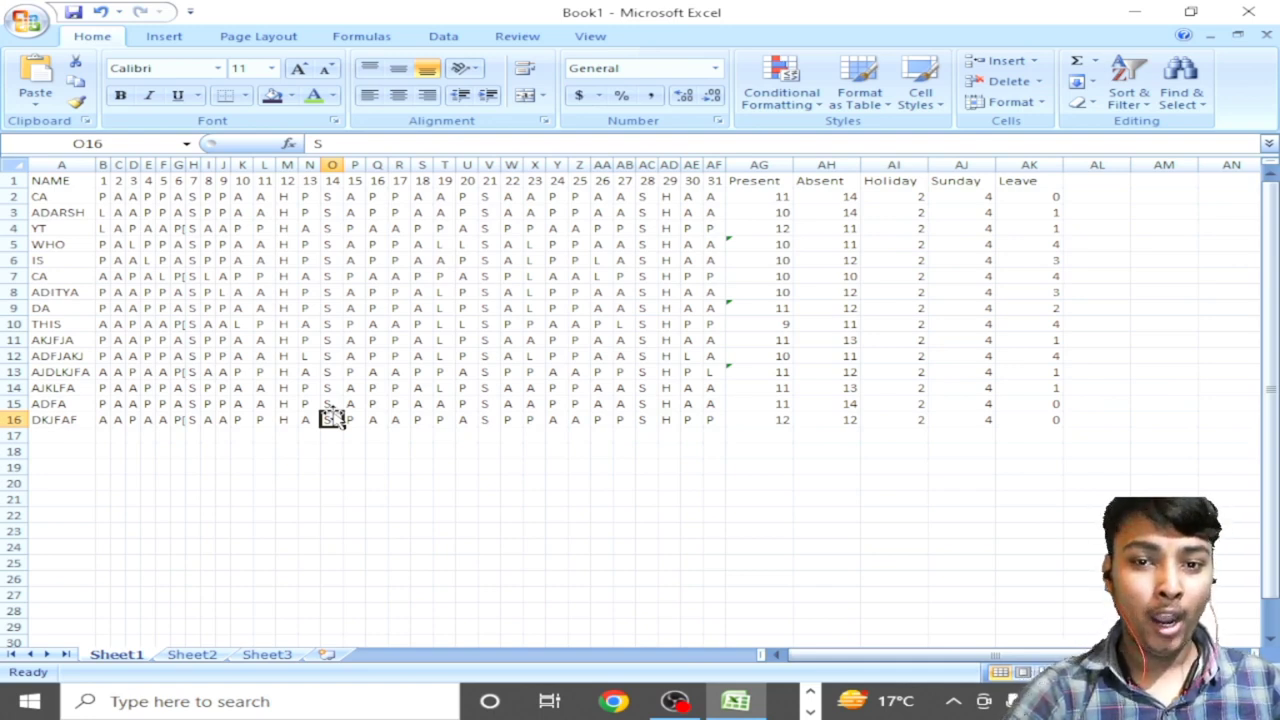
key(Right)
key(Right)
key(Left)
key(Left)
key(Left)
key(Right)
key(Left)
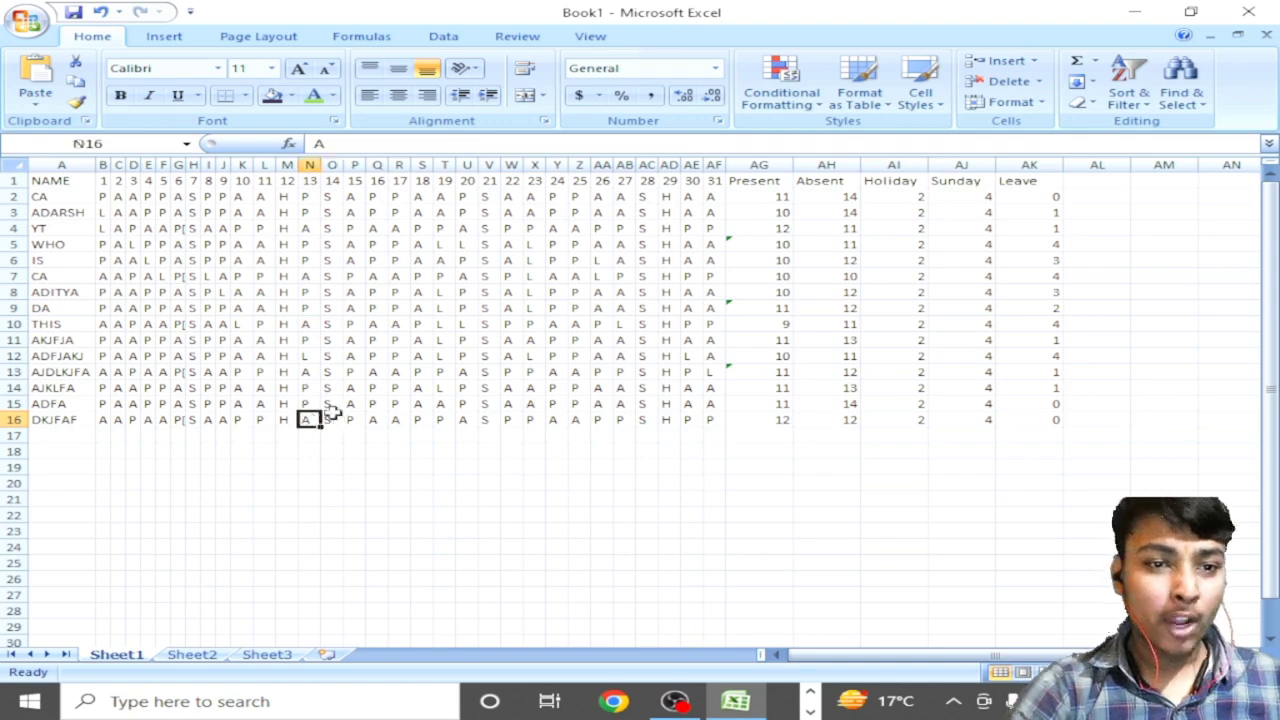
key(Right)
key(Left)
key(Right)
key(Right)
key(Right)
key(Left)
Step: Check the header row and the names column, then bring up the save dialog
key(Right)
key(Right)
key(Up)
key(Up)
key(Up)
key(Up)
key(Up)
key(Up)
key(Up)
key(Up)
key(Up)
key(Up)
key(Up)
key(Up)
key(Up)
key(Up)
key(Up)
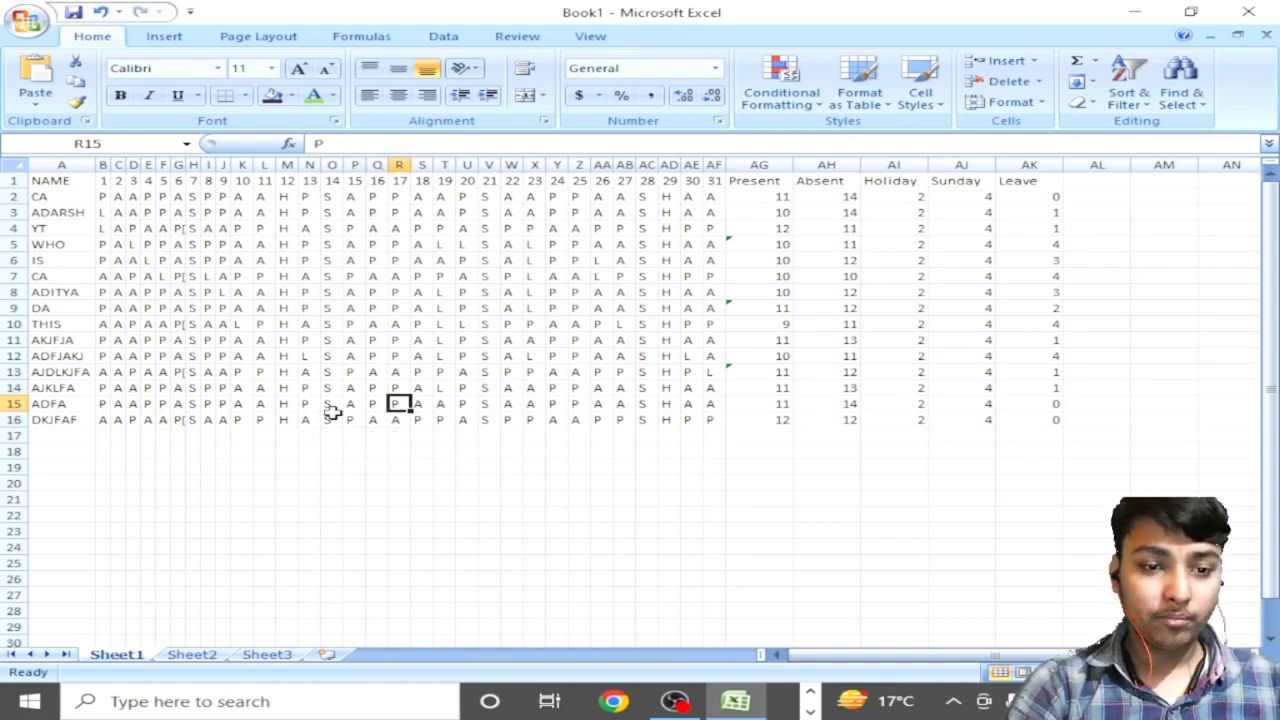
key(Right)
key(Right)
key(Right)
key(Right)
key(Right)
key(Right)
key(Right)
key(Right)
key(Right)
key(Right)
key(Right)
key(Right)
key(Right)
key(Right)
key(Right)
key(Right)
key(Right)
key(Right)
key(Right)
key(Right)
key(Right)
key(Right)
key(Right)
key(Right)
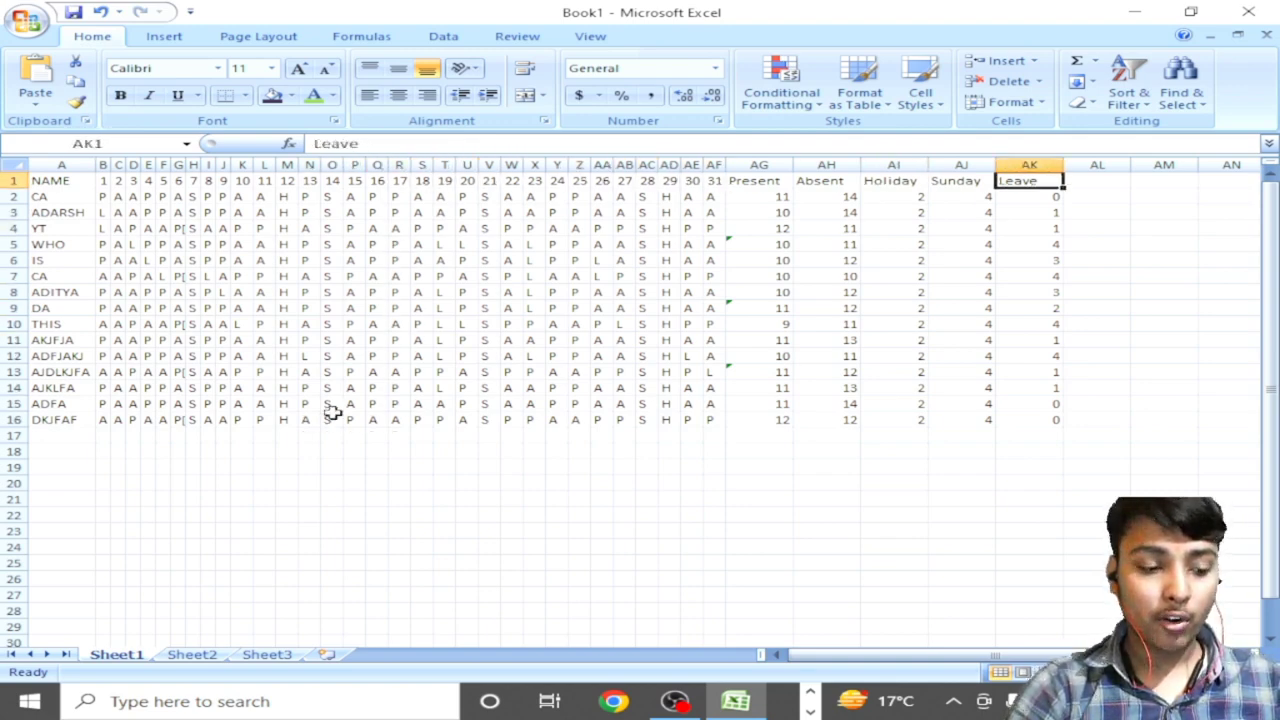
key(Left)
key(Left)
key(Left)
key(Left)
key(Left)
key(Left)
key(Left)
key(Left)
key(Left)
key(Left)
key(Left)
key(Left)
key(Left)
key(Left)
key(Left)
key(Left)
key(Left)
key(Left)
key(Left)
key(Left)
key(Left)
key(Left)
key(Left)
key(Left)
key(Left)
key(Left)
key(Left)
key(Left)
key(Left)
key(Left)
key(Left)
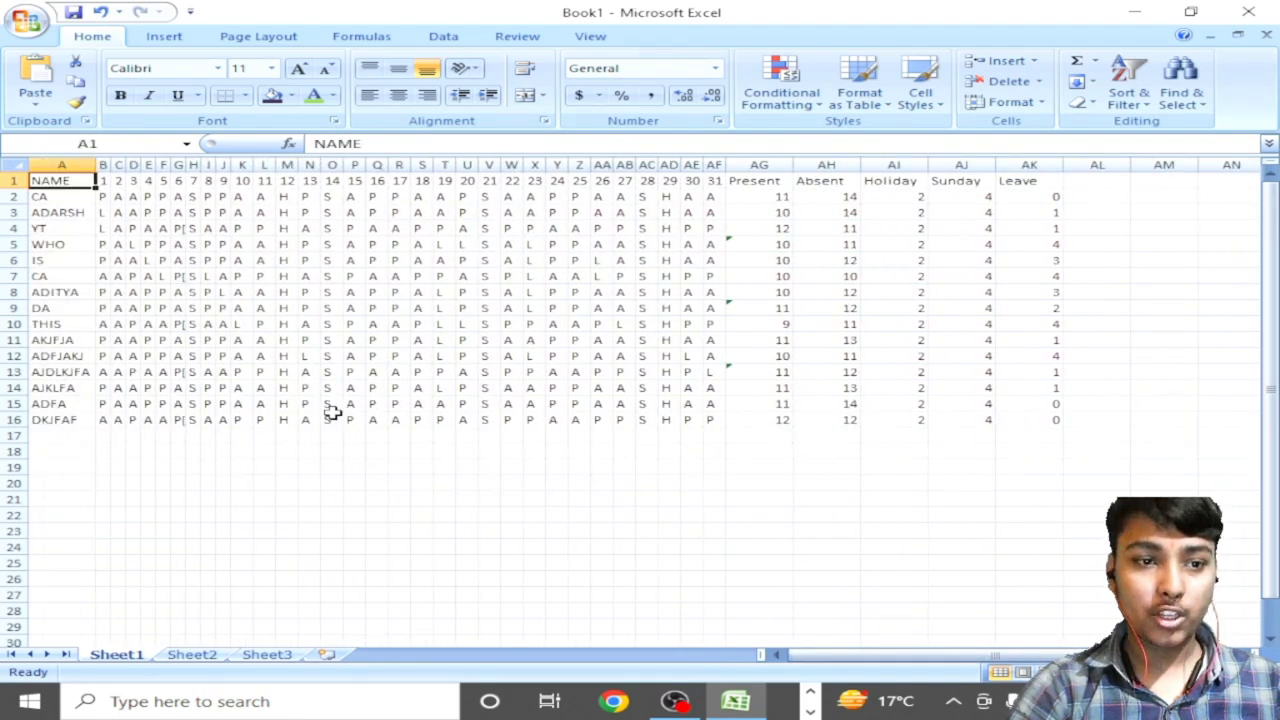
key(Down)
key(Down)
key(Down)
key(Down)
key(Down)
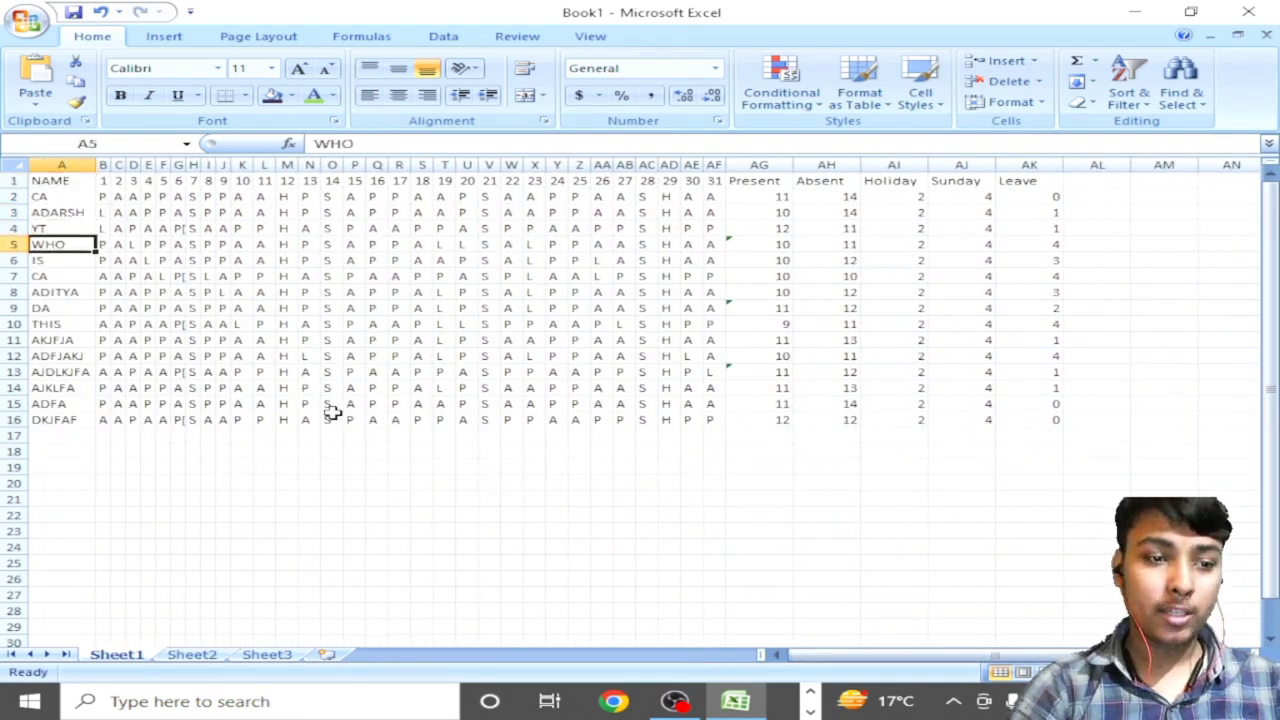
key(Down)
key(Down)
key(Up)
key(Up)
key(Up)
key(Up)
key(Up)
key(Up)
key(Up)
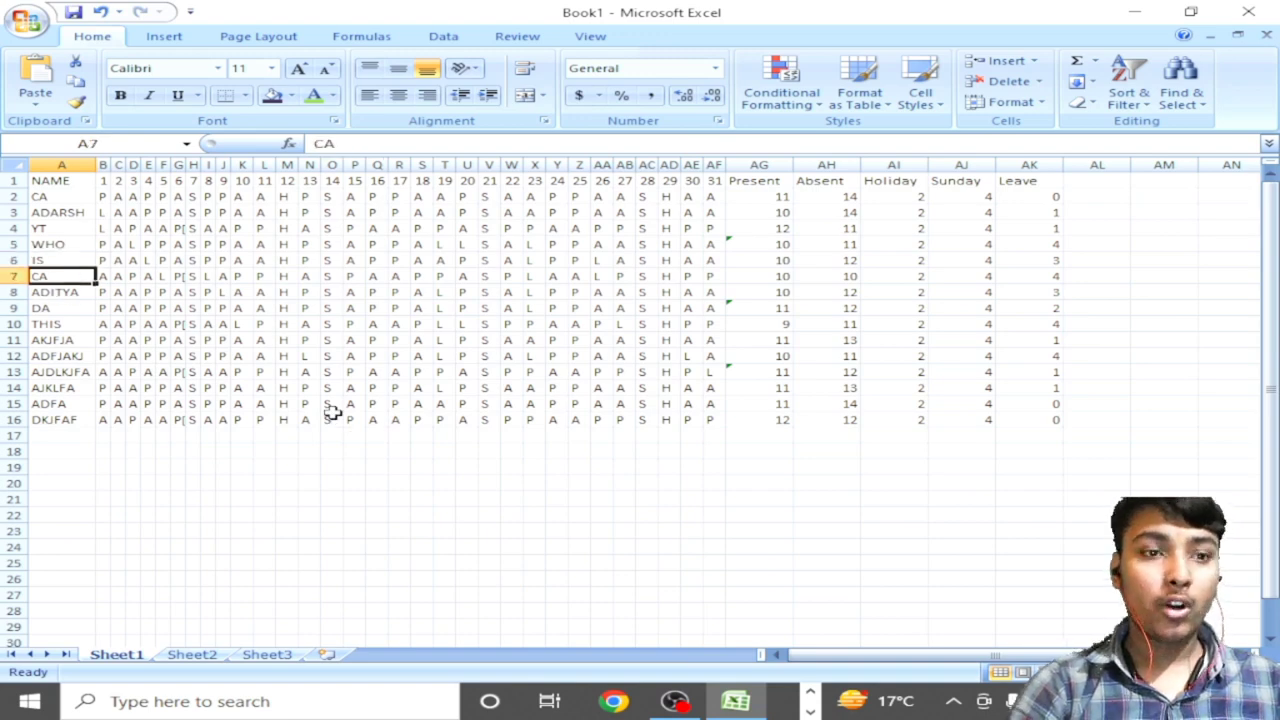
key(Down)
key(Down)
key(Down)
key(Down)
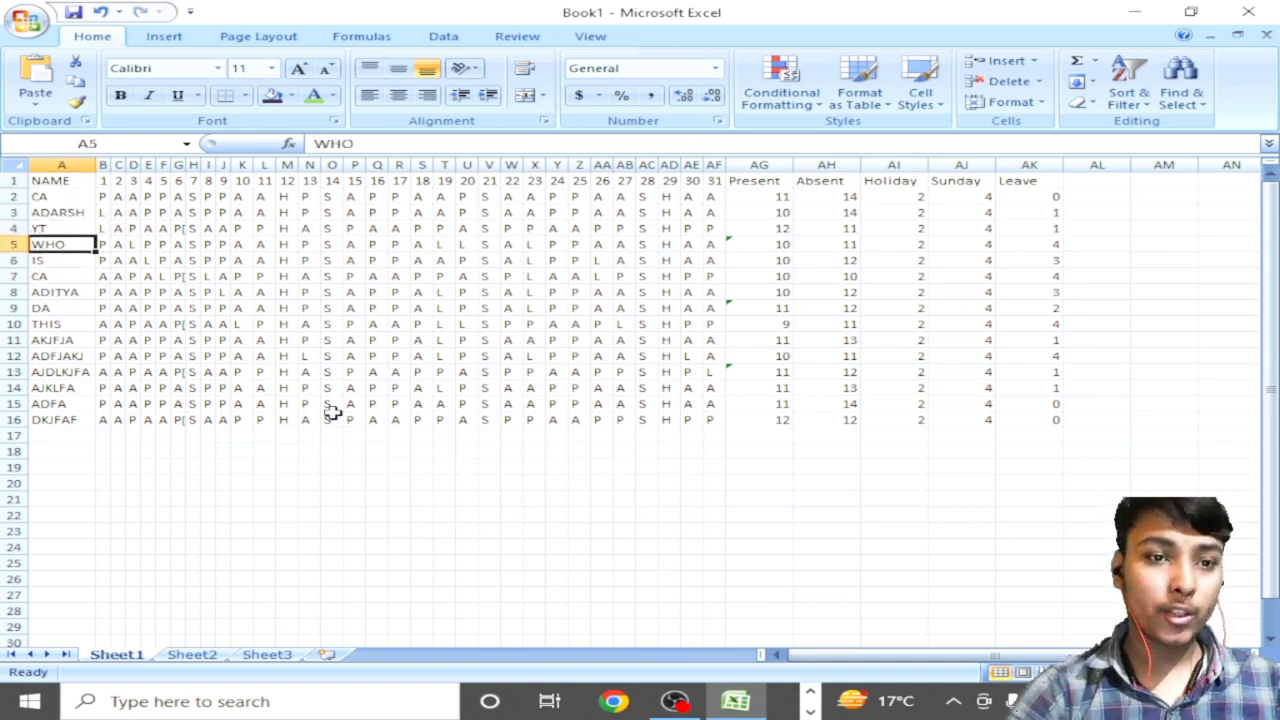
key(ctrl+s)
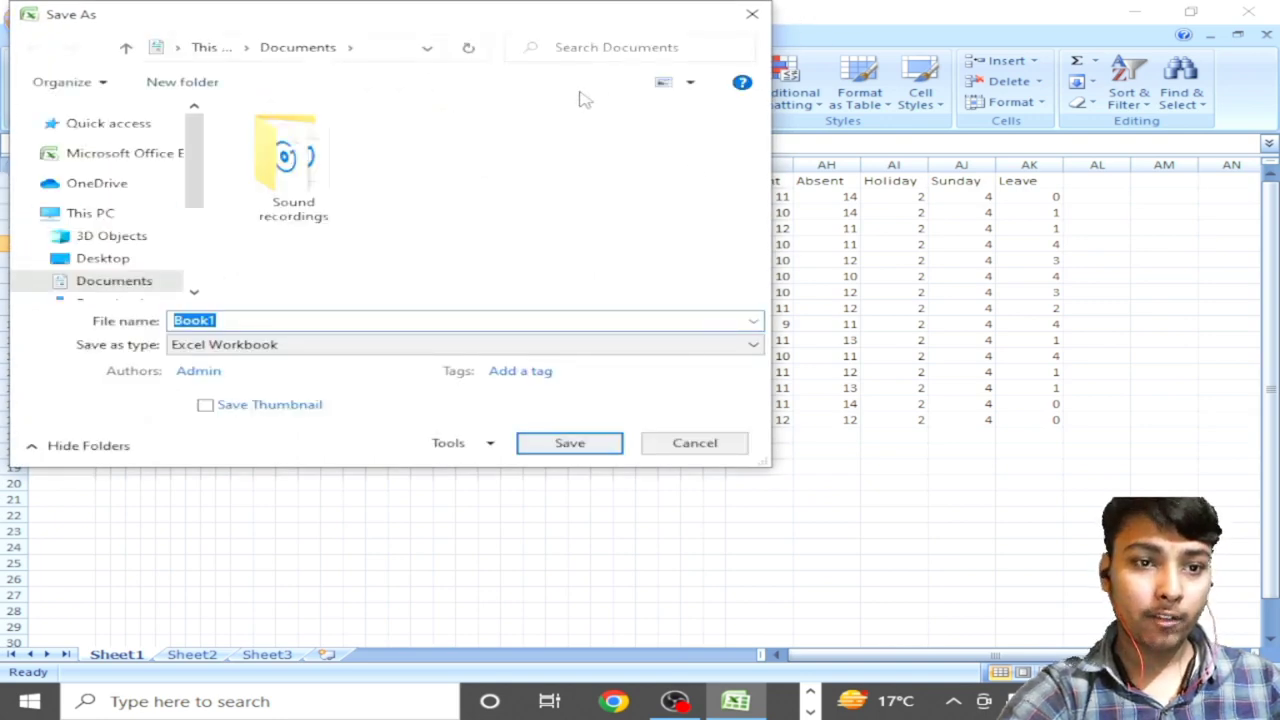
Step: Save the workbook to the Desktop as 'Gift for Subscribers'
click(117, 259)
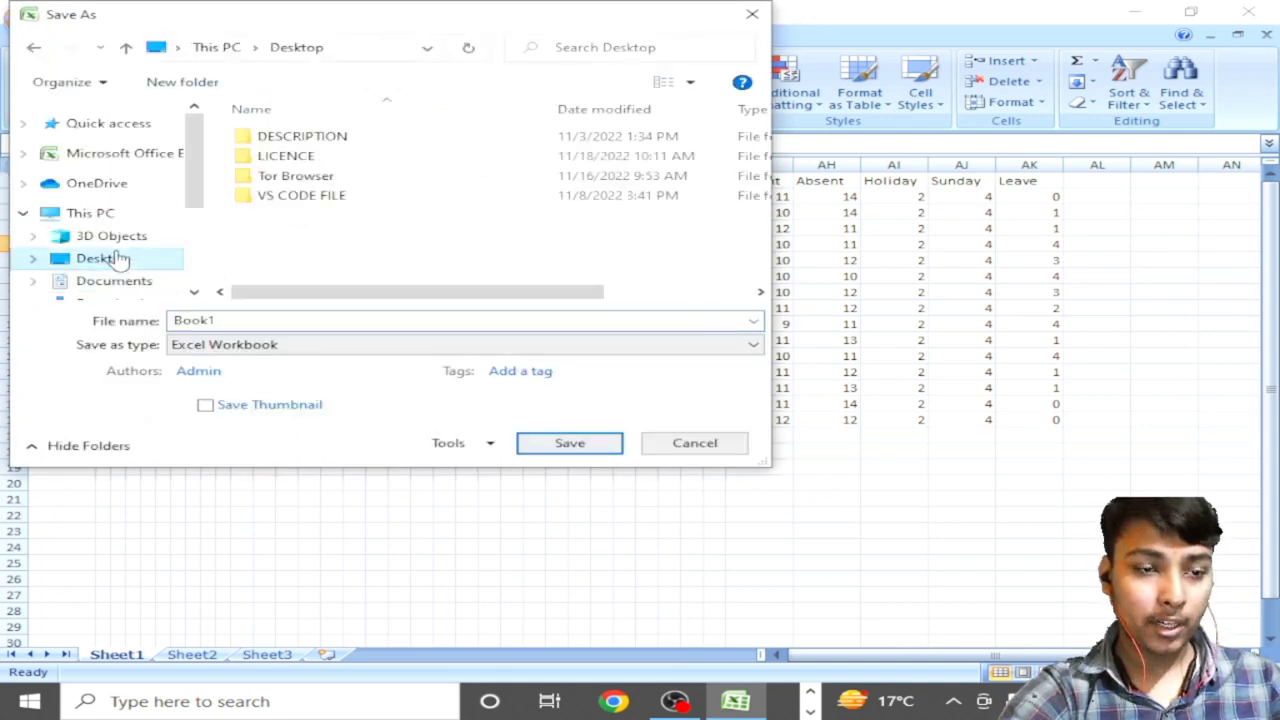
double_click(272, 315)
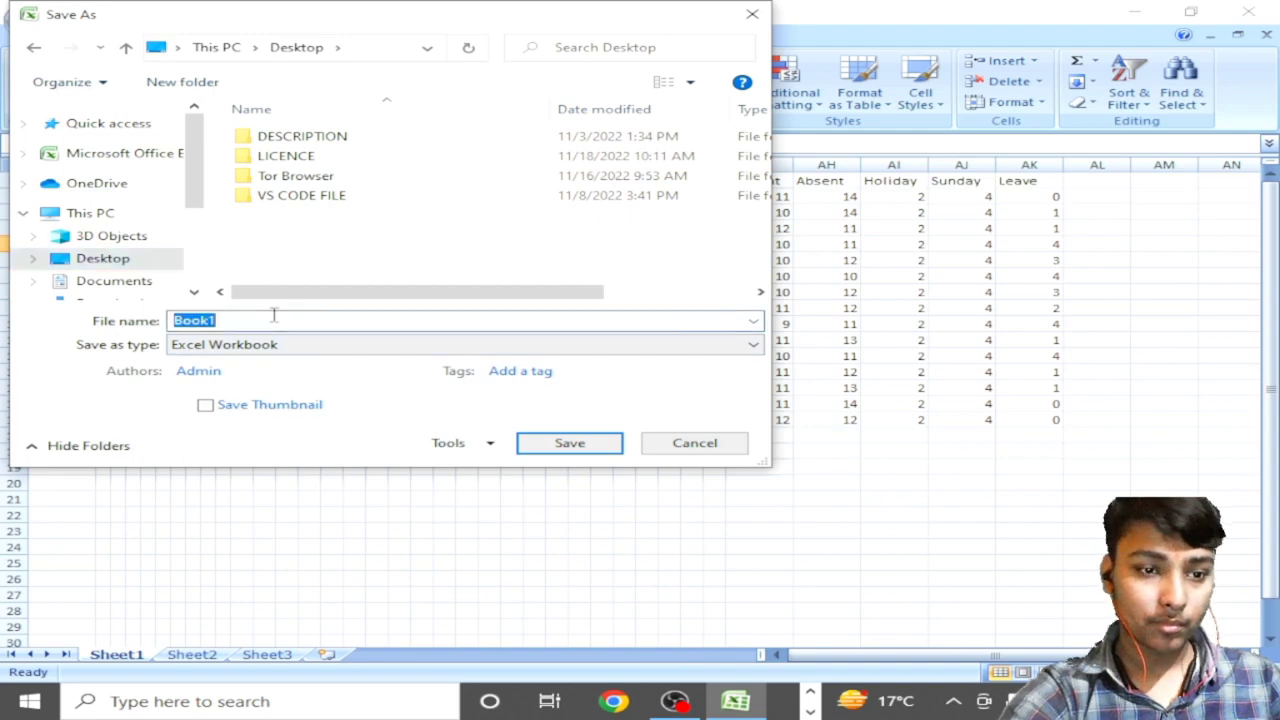
text(Subscribers Gift)
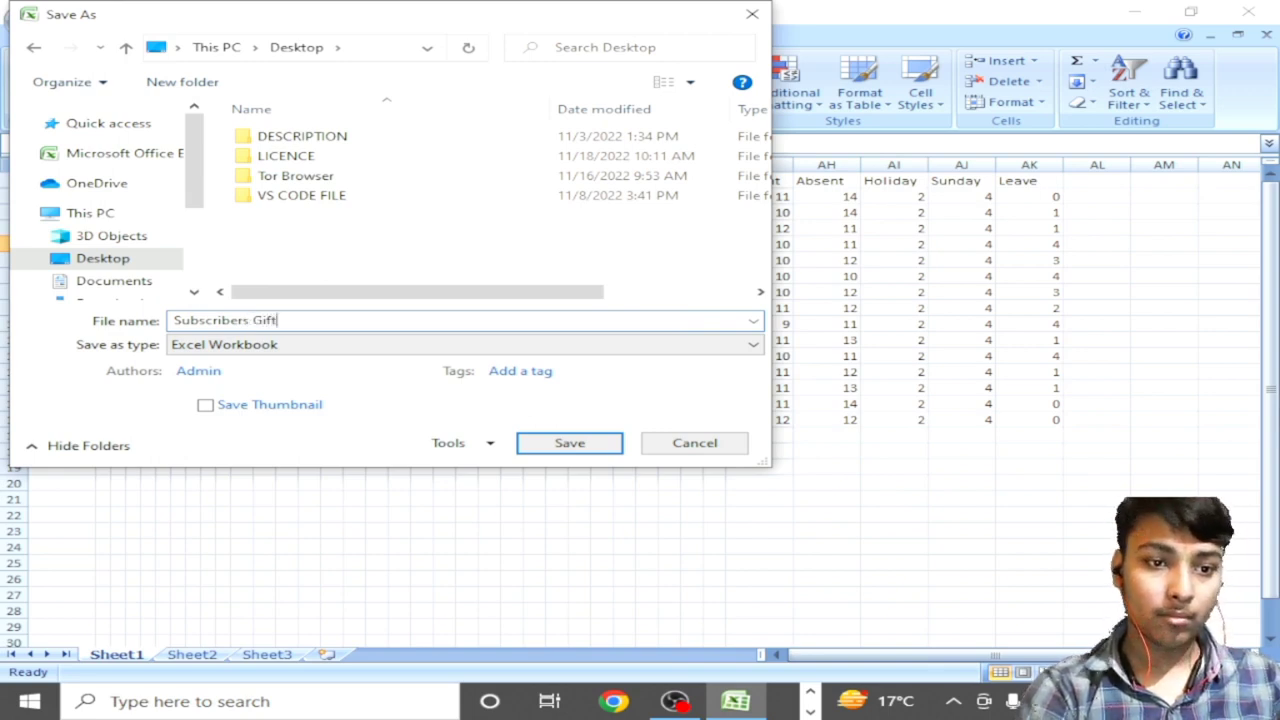
double_click(252, 320)
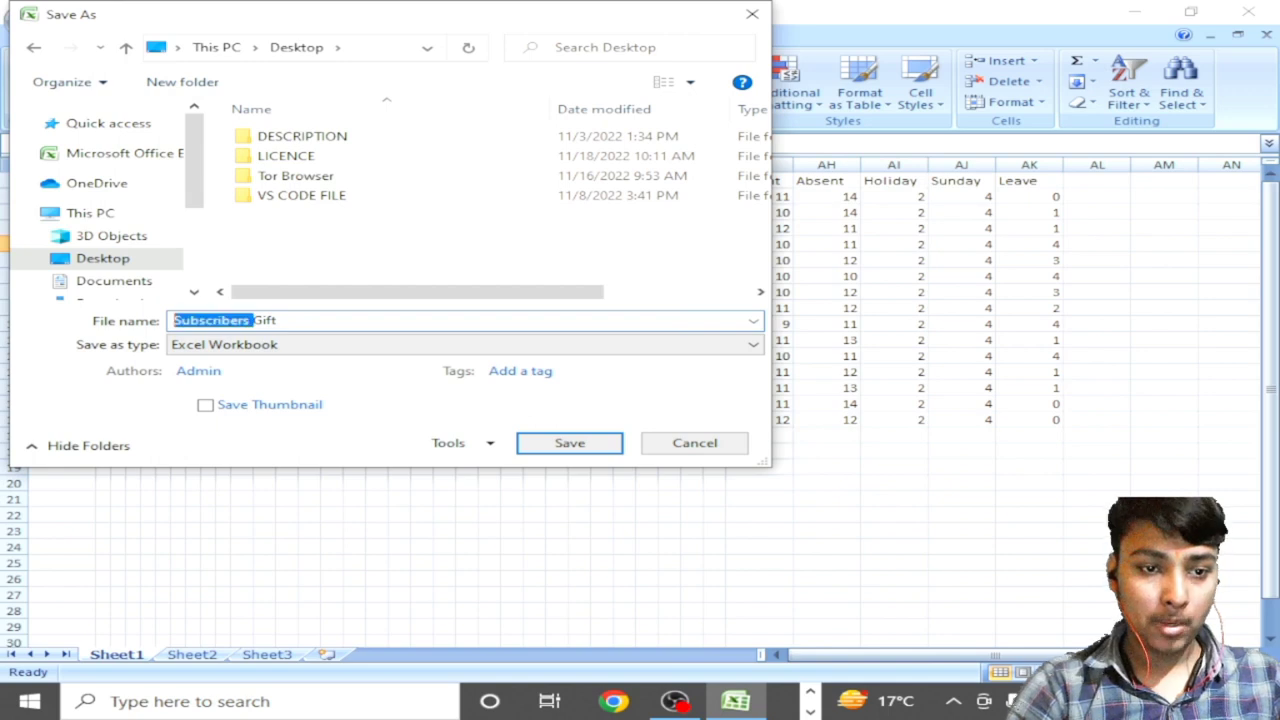
key(BackSpace)
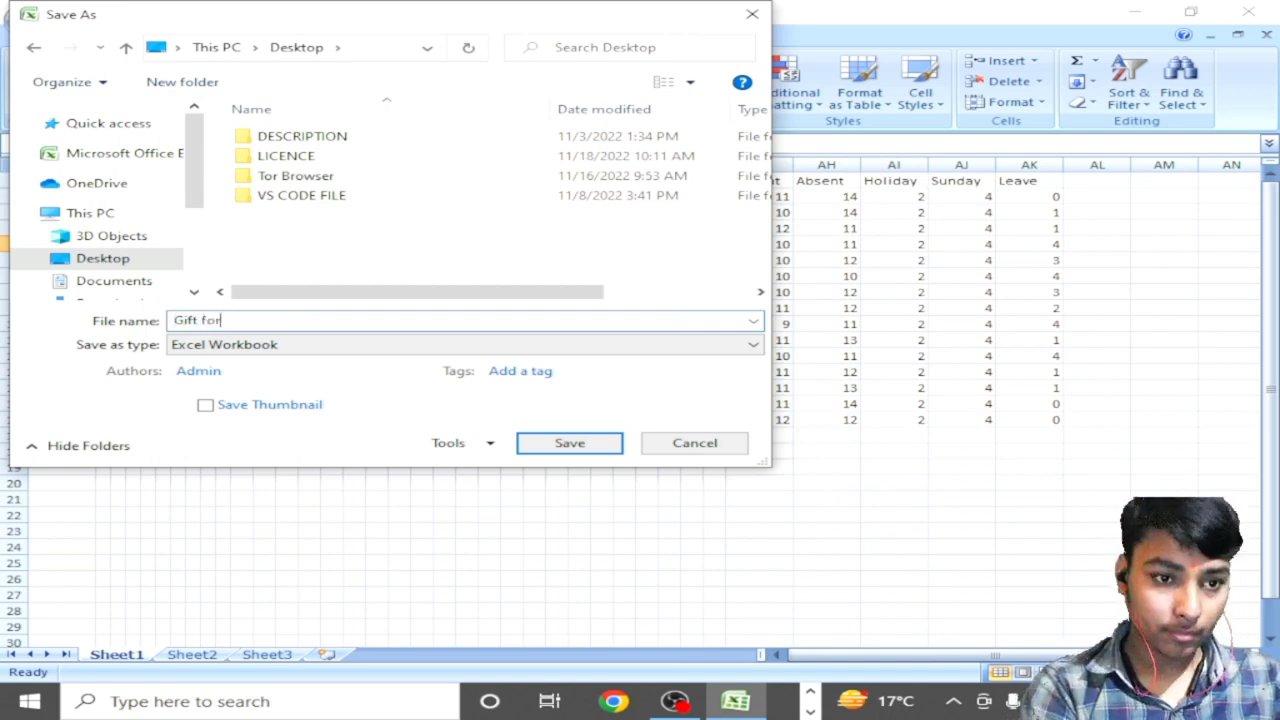
text(for Subscribers)
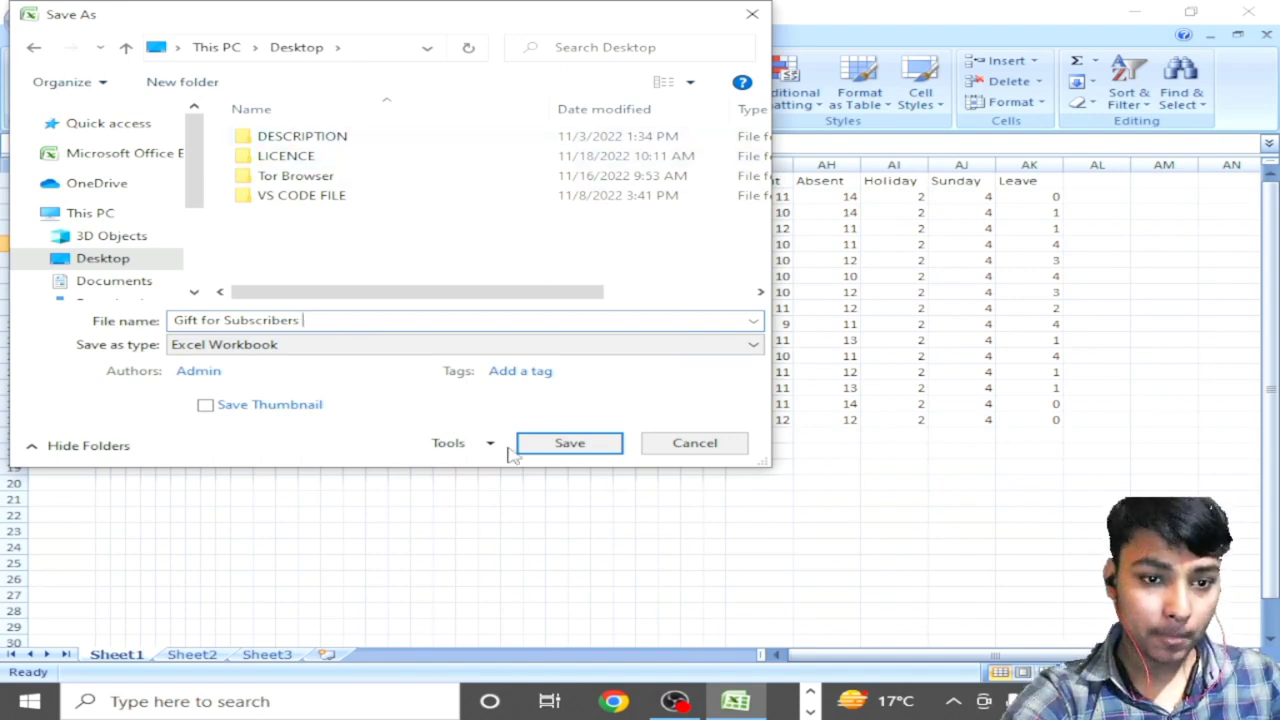
click(566, 443)
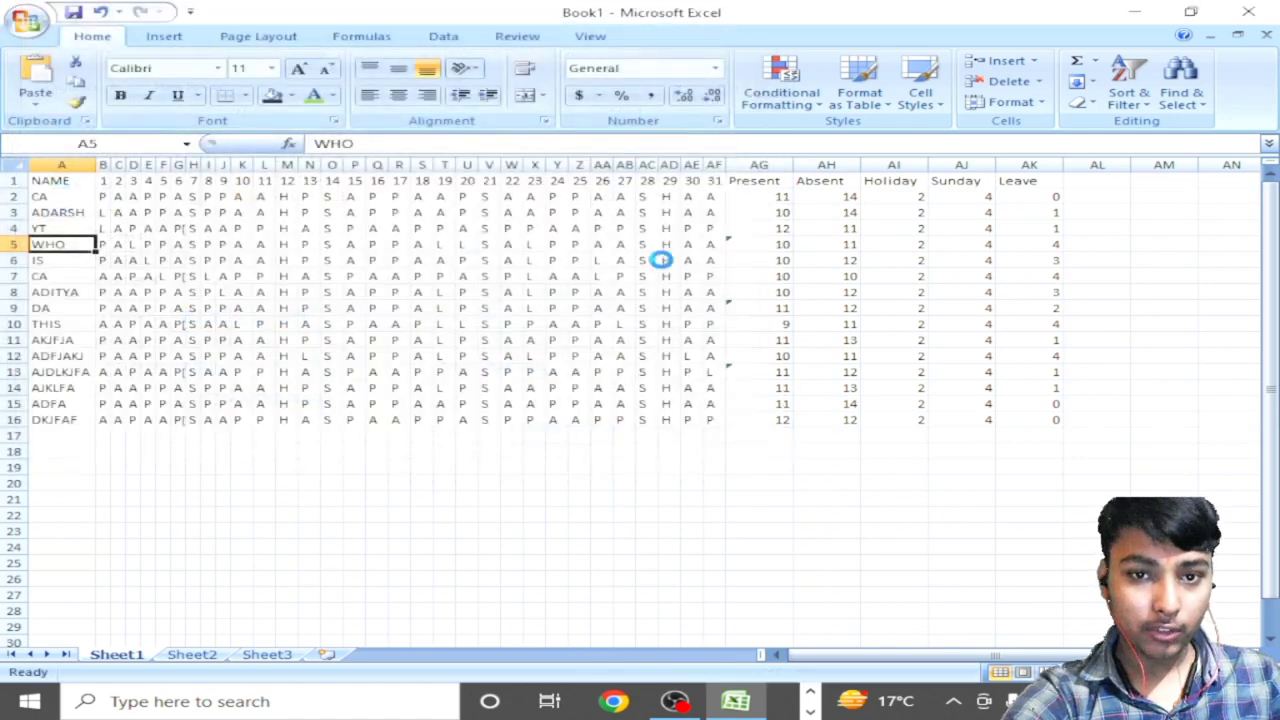
Step: Close Excel, refresh the desktop to show the Gift for Subscribers file, and search Start for Excel
click(1248, 12)
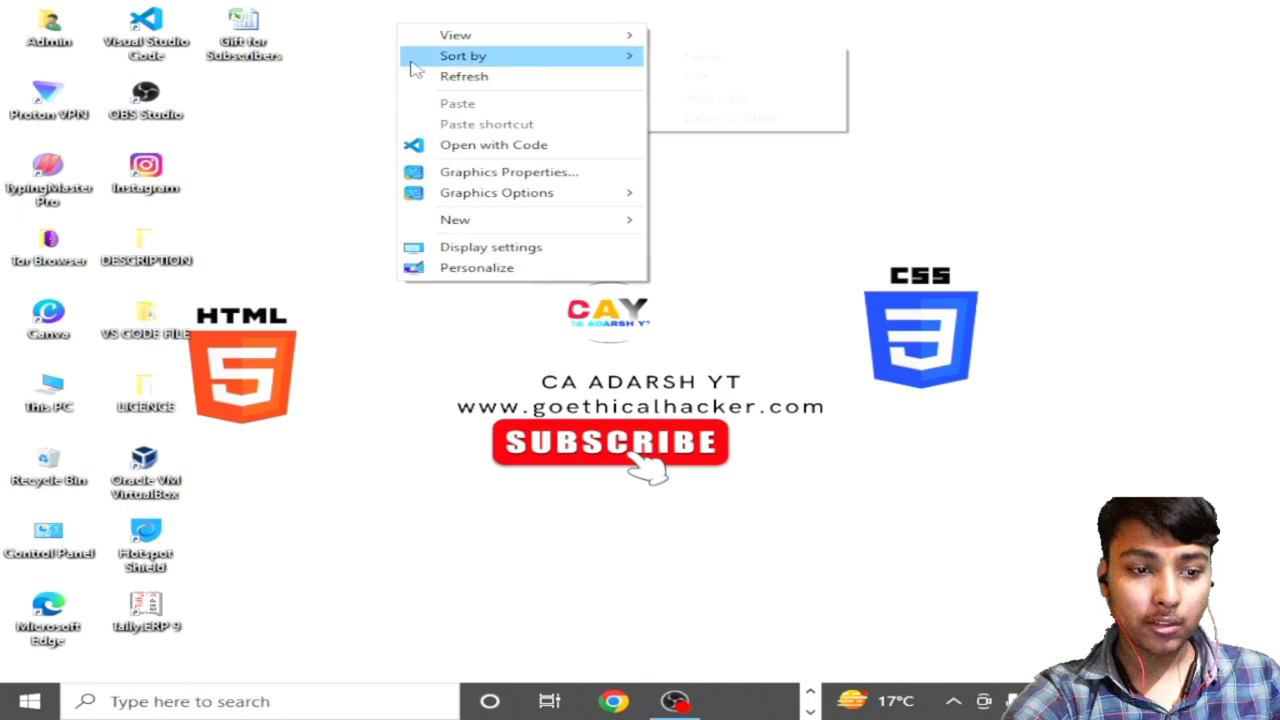
click(416, 80)
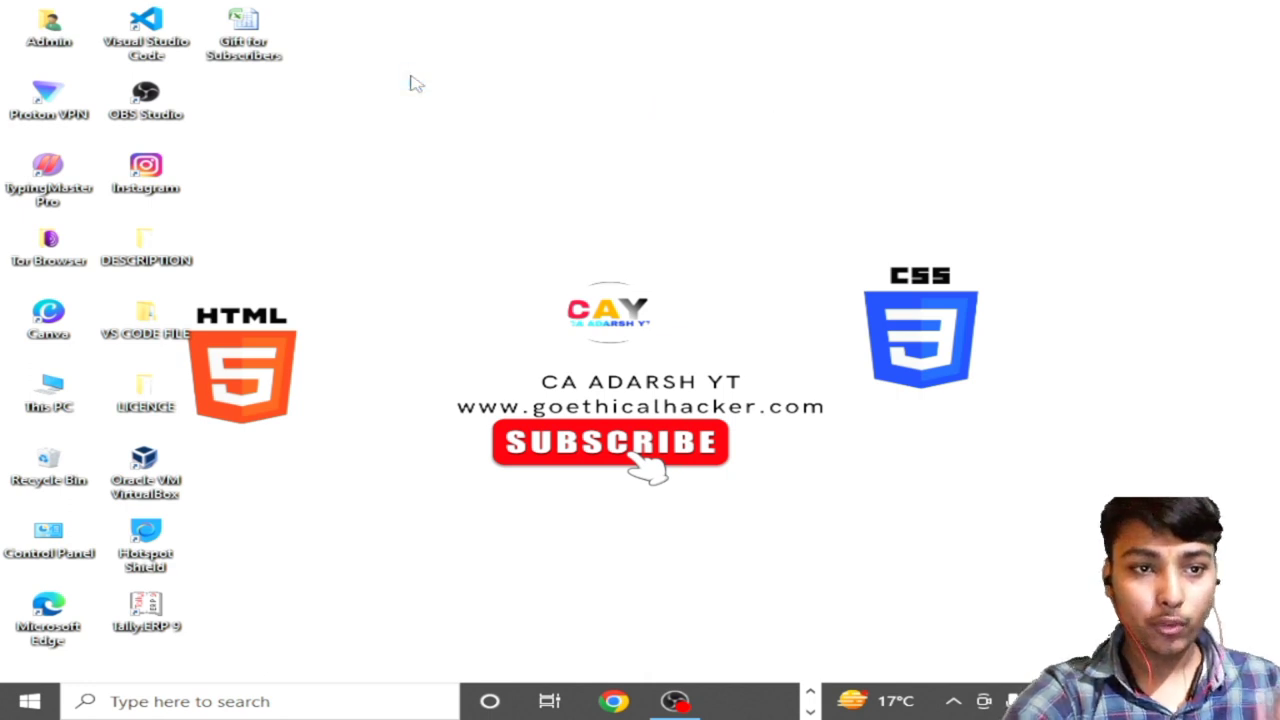
right_click(589, 39)
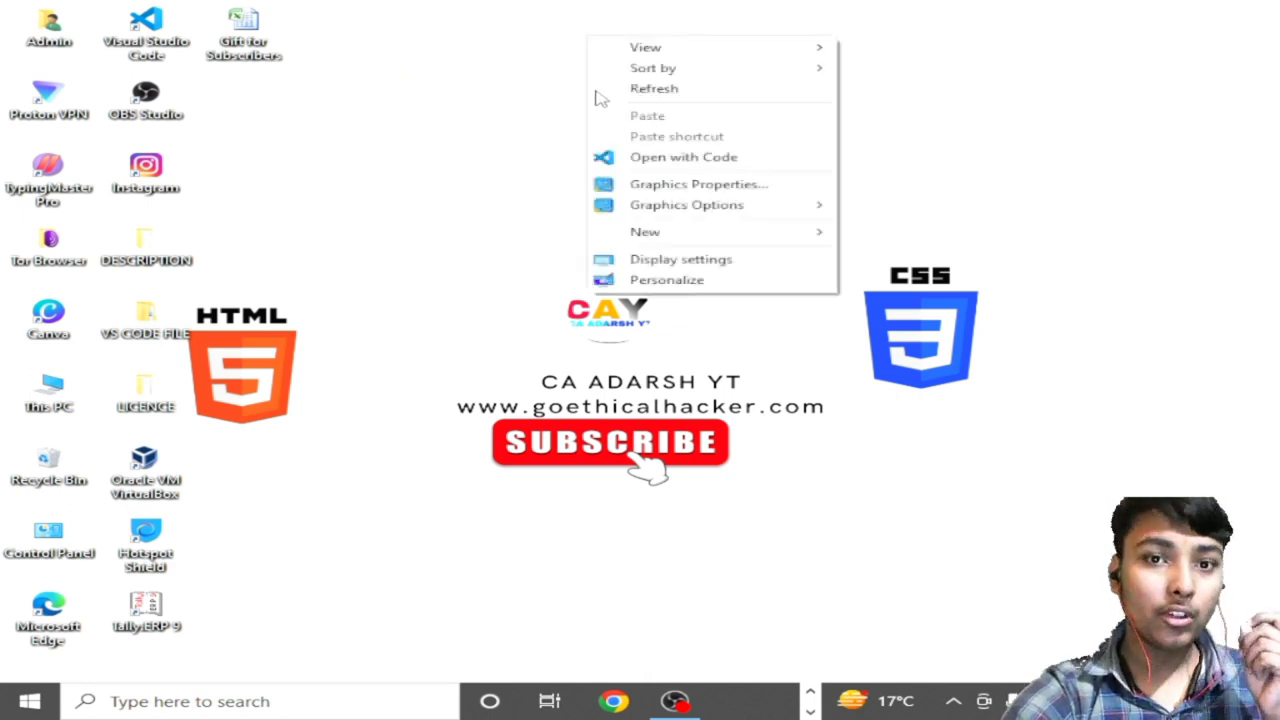
click(598, 92)
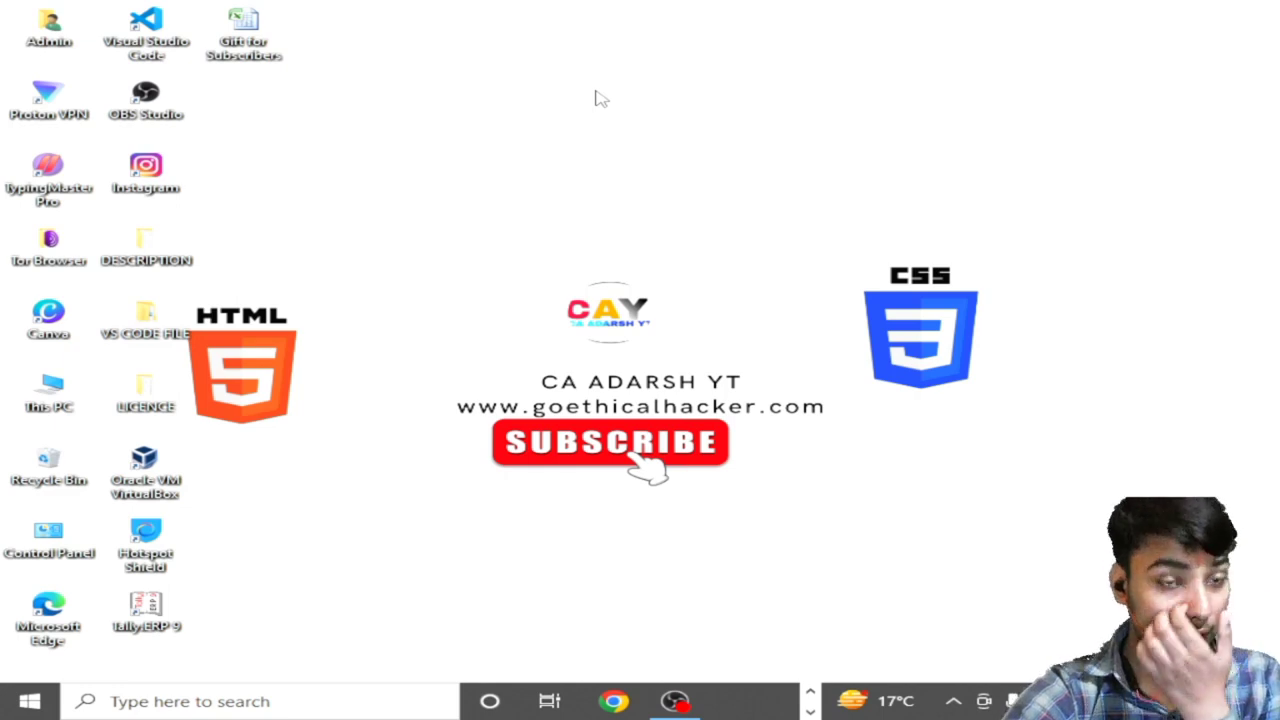
right_click(596, 93)
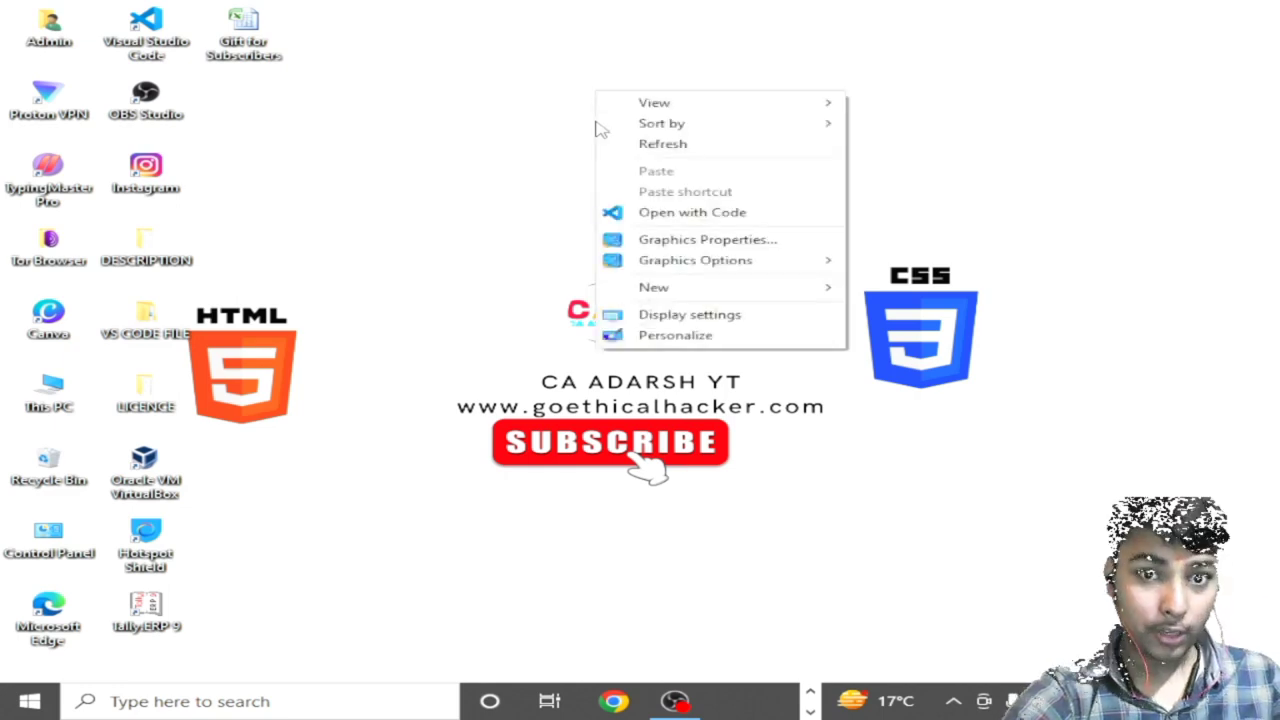
click(674, 150)
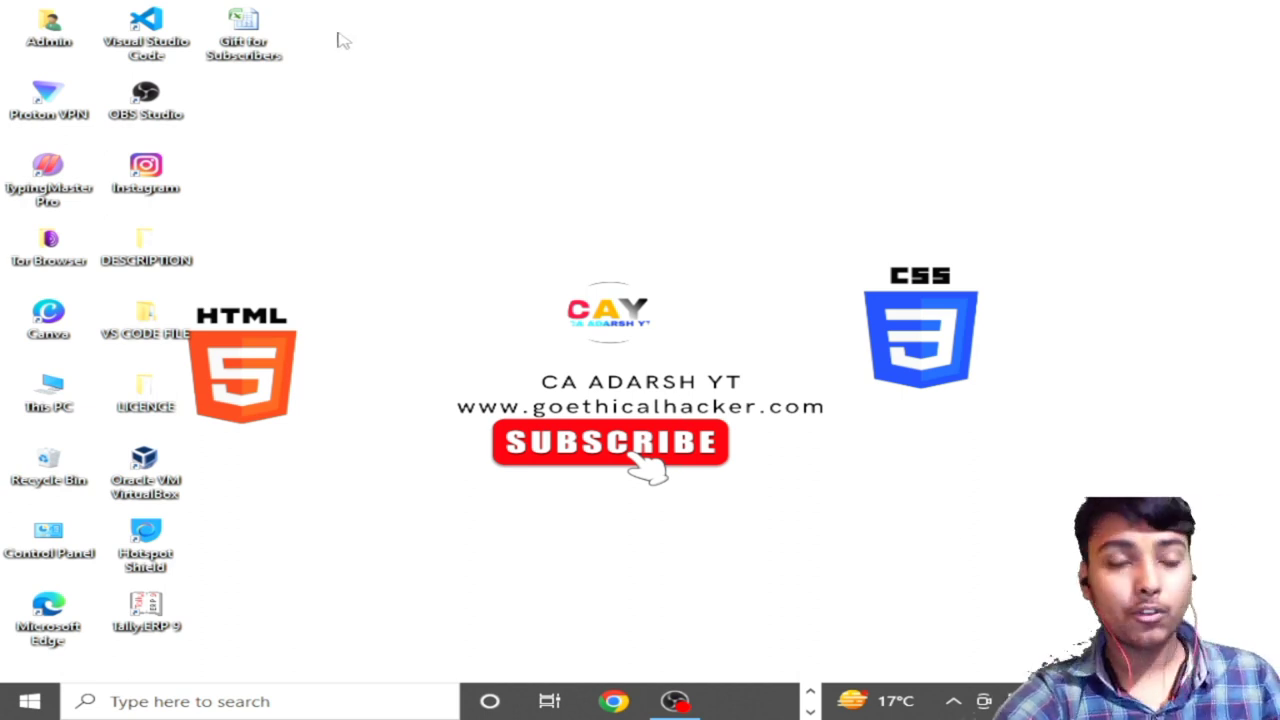
click(27, 694)
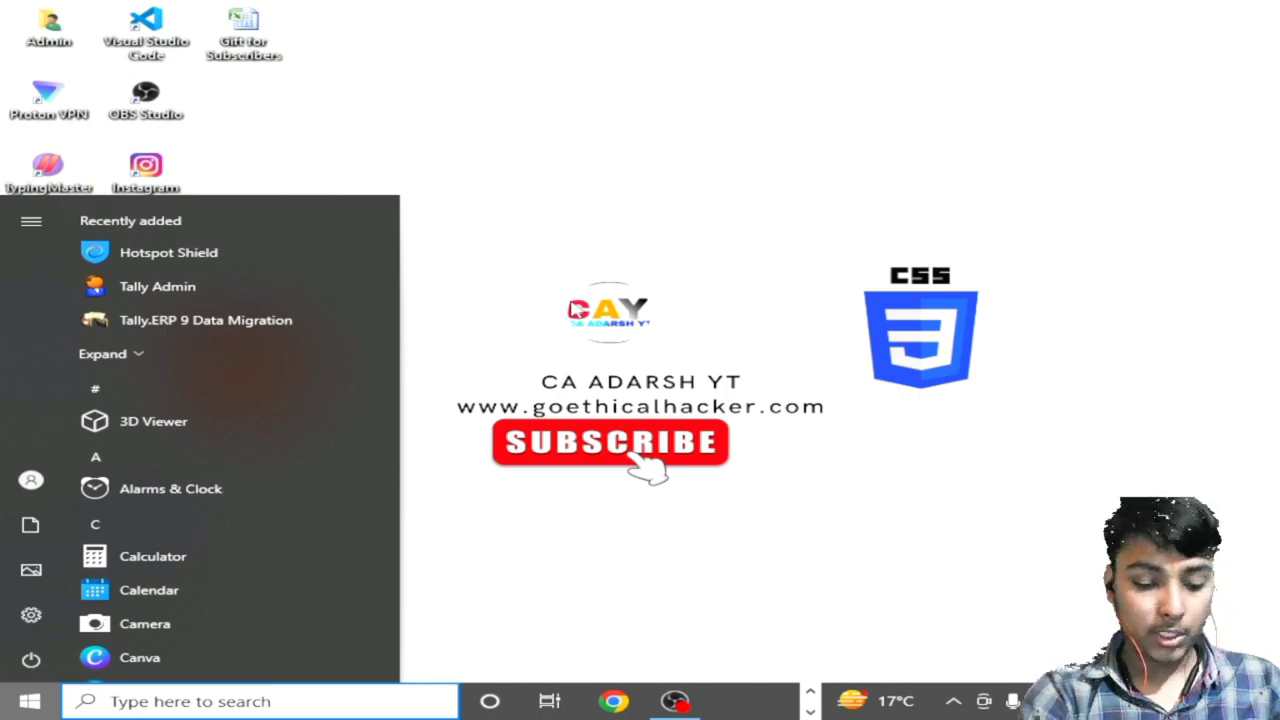
text(Excel)
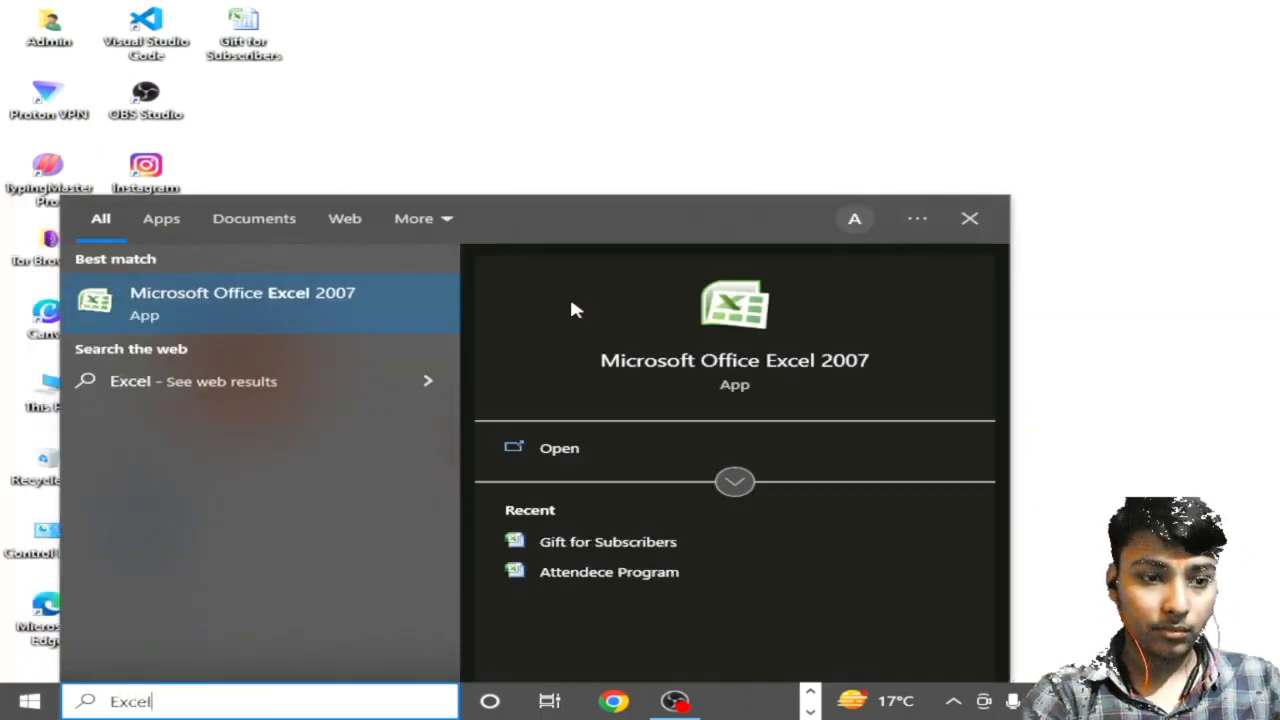
Step: Launch Microsoft Office Excel 2007 from the Start search results
key(Return)
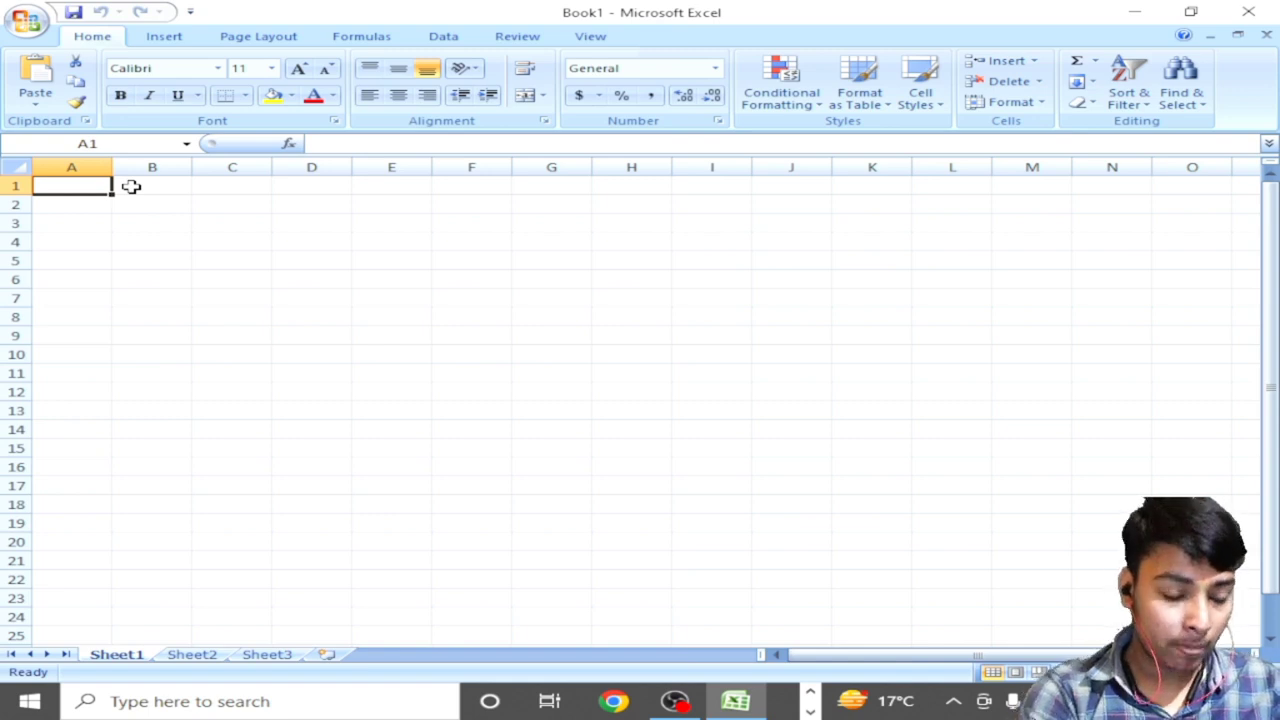
Step: Enter the headers Name, D.o.B and CURRENT in A1:C1
text(n)
key(BackSpace)
text(N)
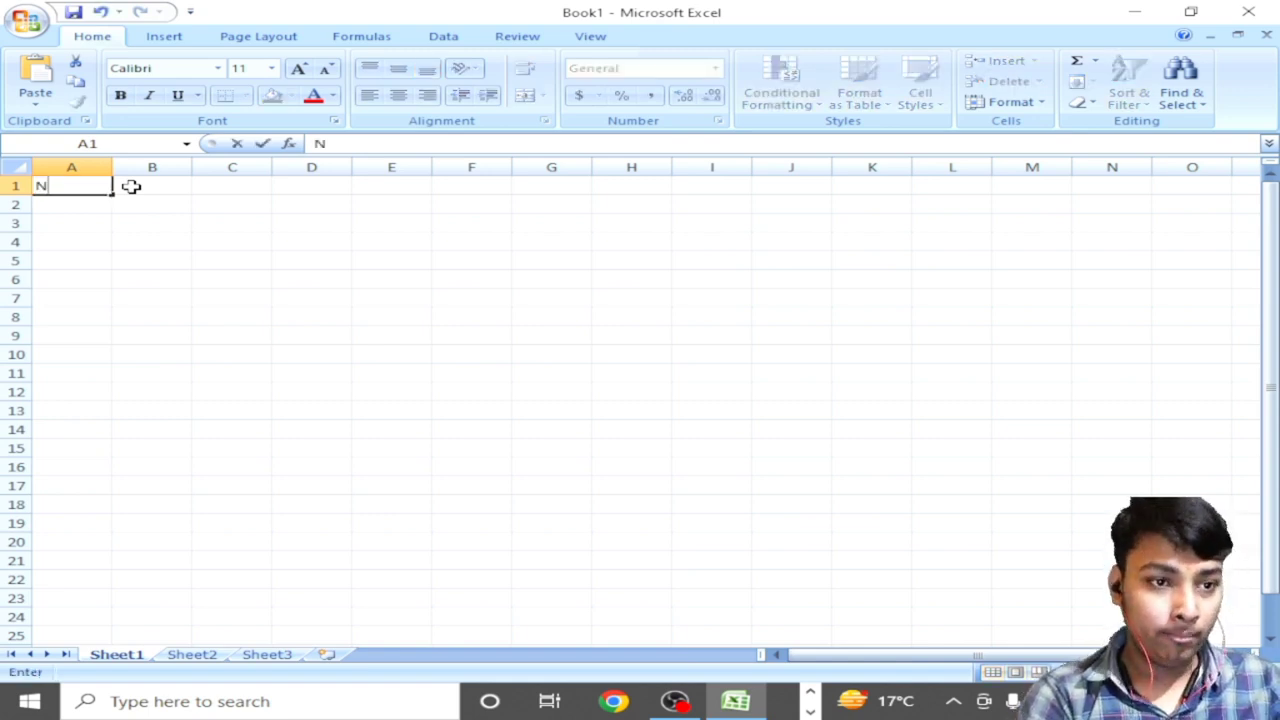
text(ame)
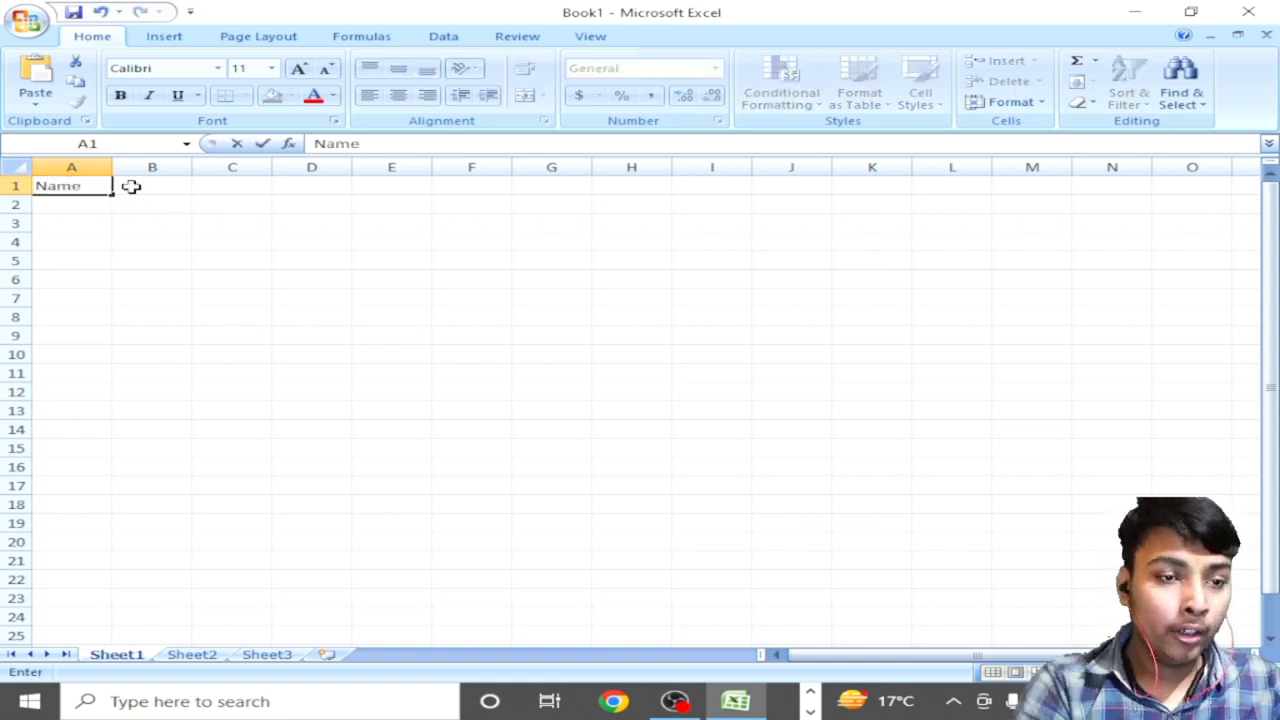
click(131, 186)
text(D)
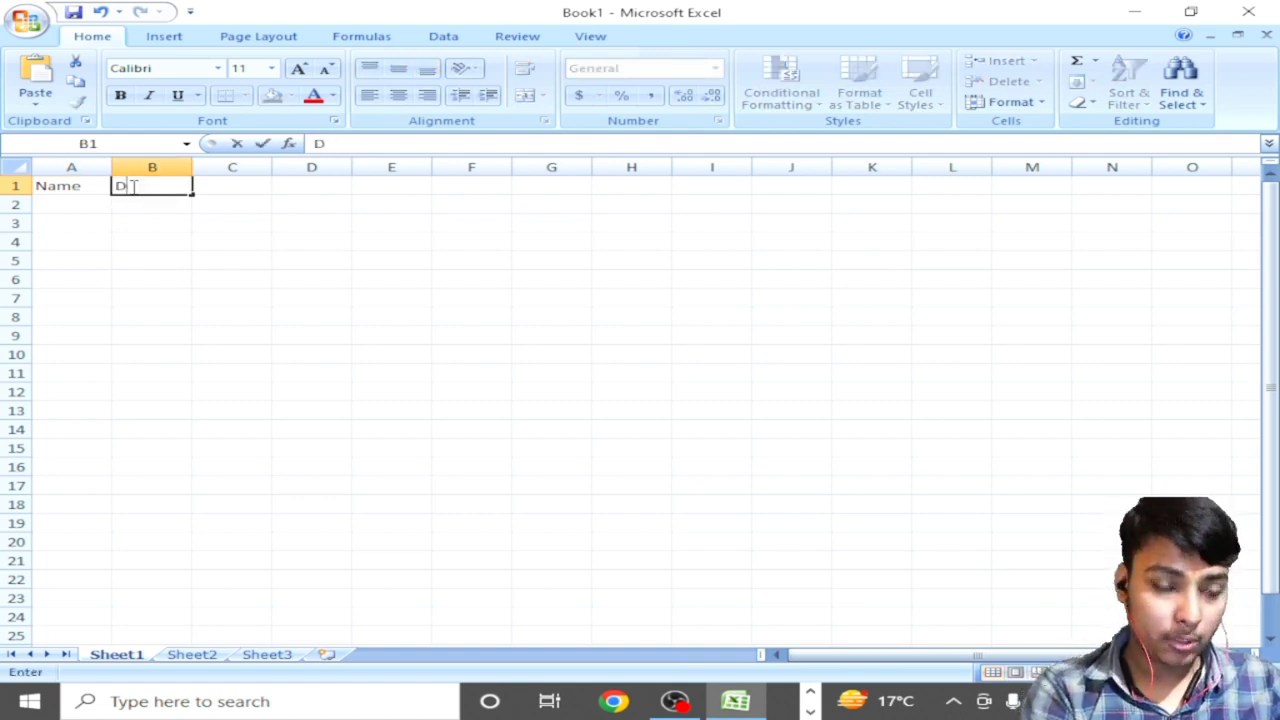
text(.o)
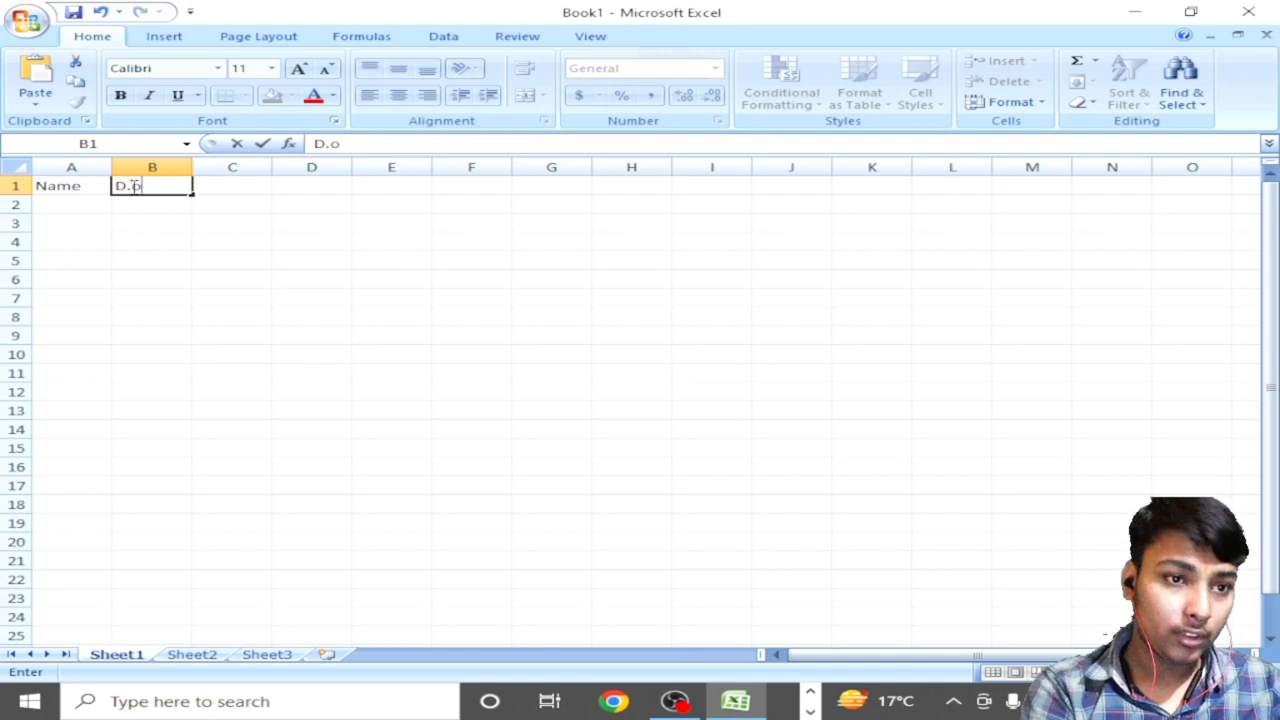
text(.B)
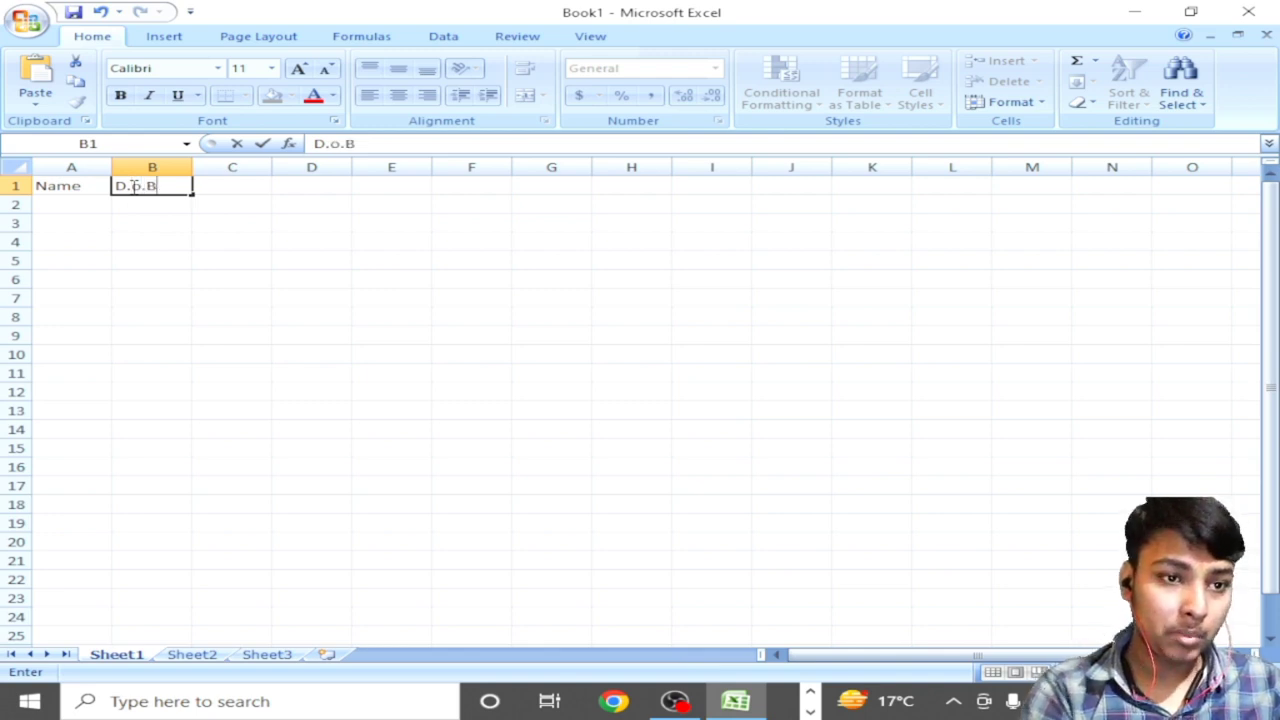
key(Left)
key(Right)
key(Right)
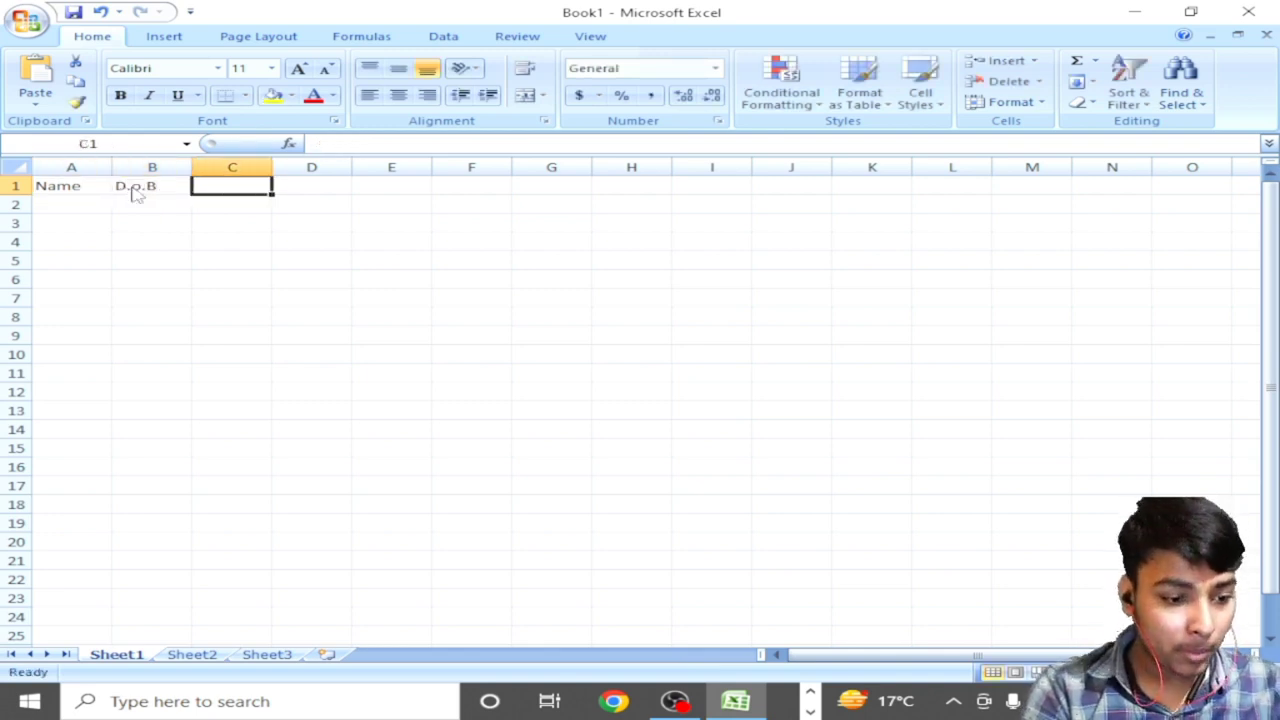
text(CURRENT)
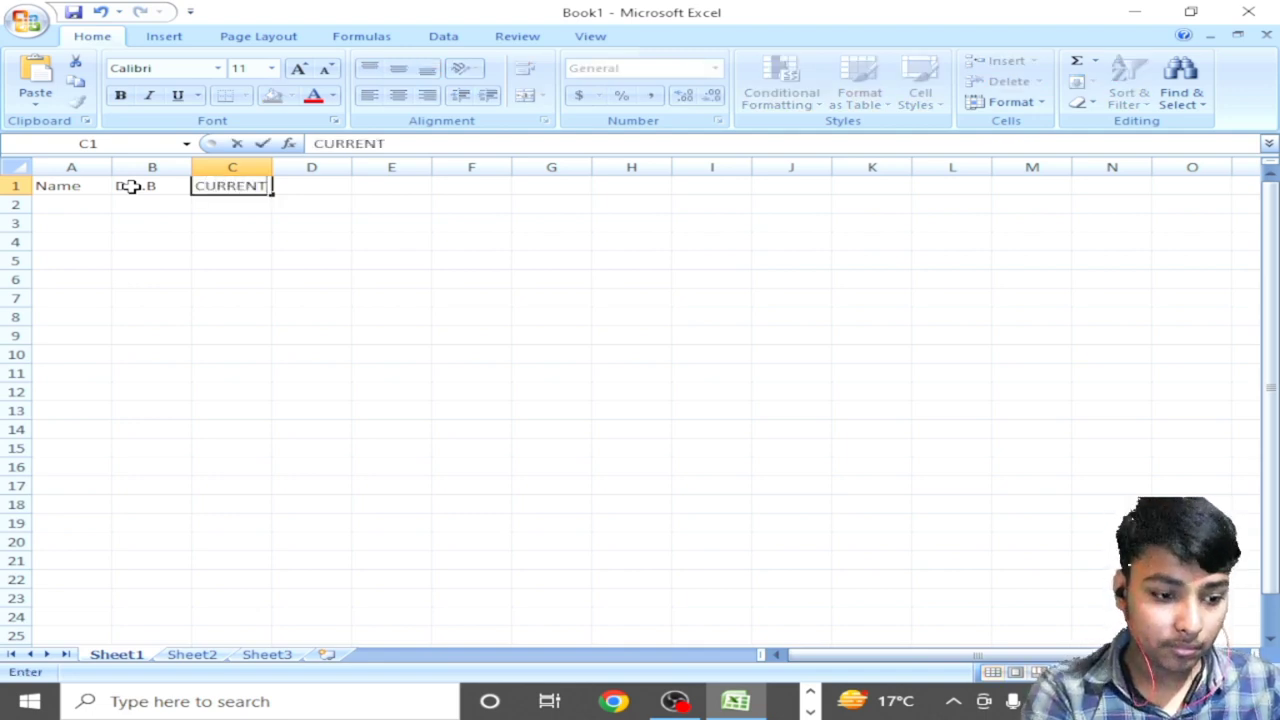
key(Tab)
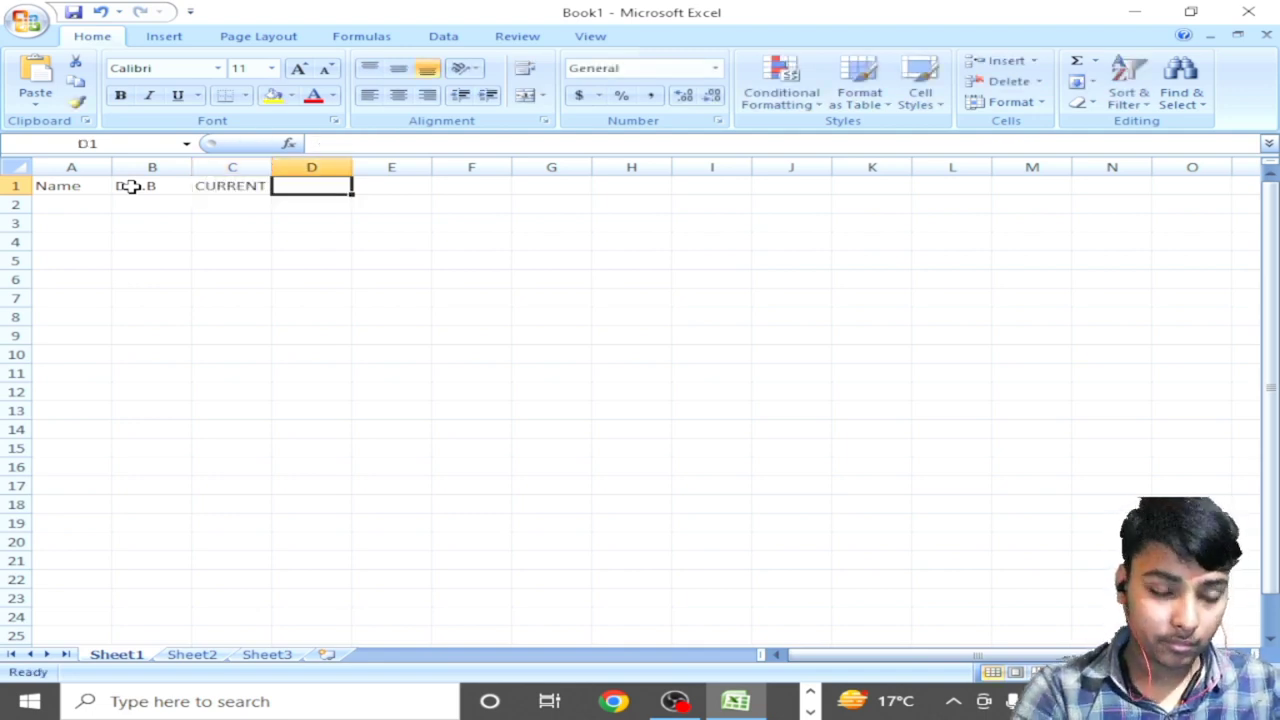
Step: Enter the headers TOTAL, YEAR, MONTH and DAY in D1:G1, correcting typos
text(TOTAL)
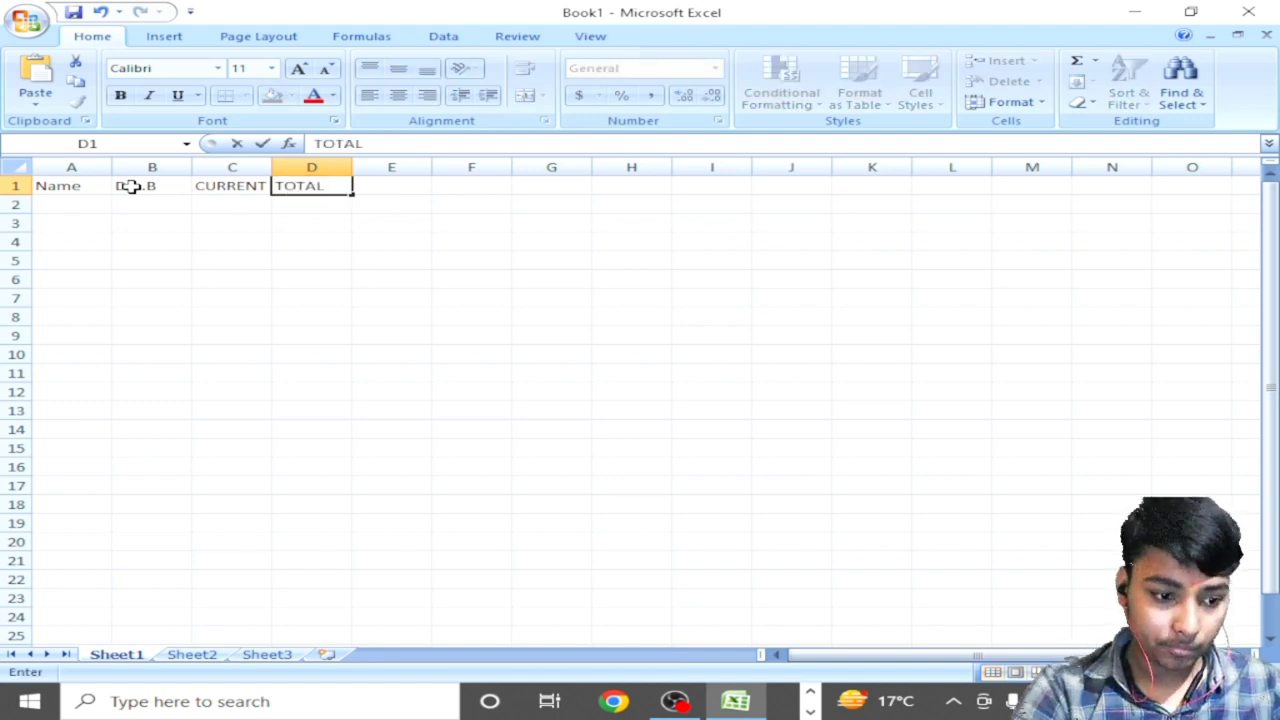
key(Tab)
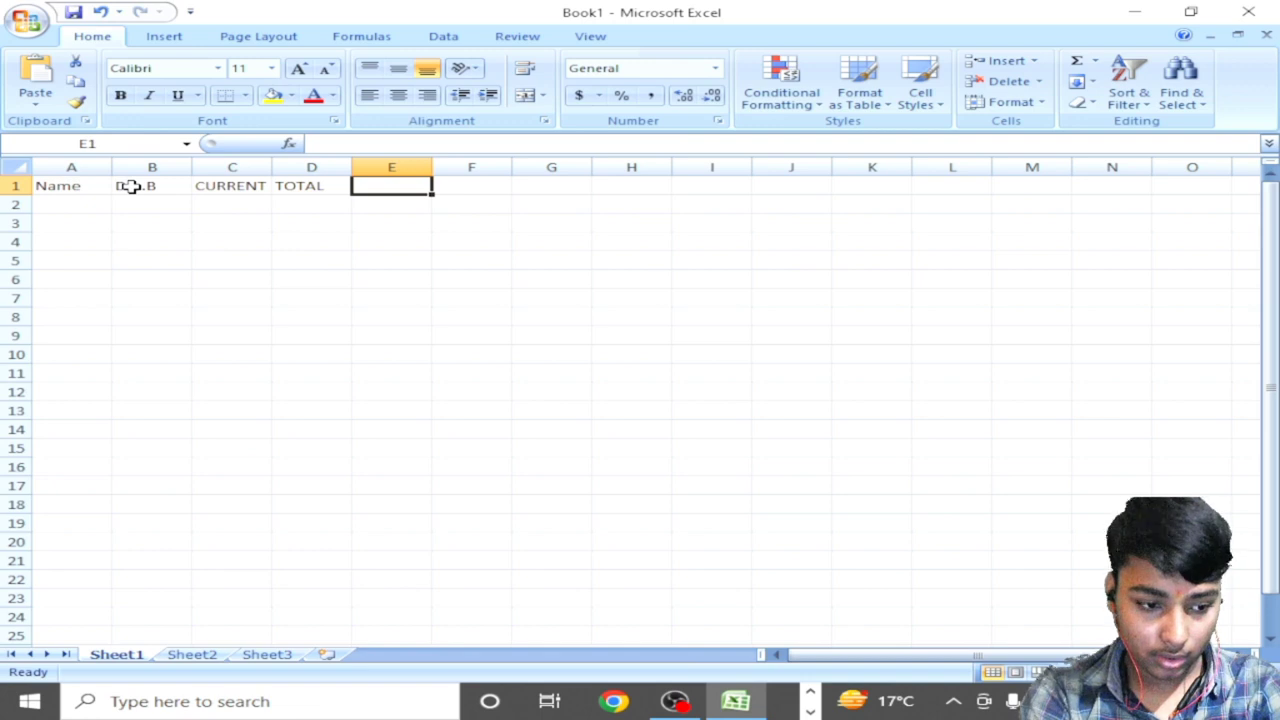
text(YEAR)
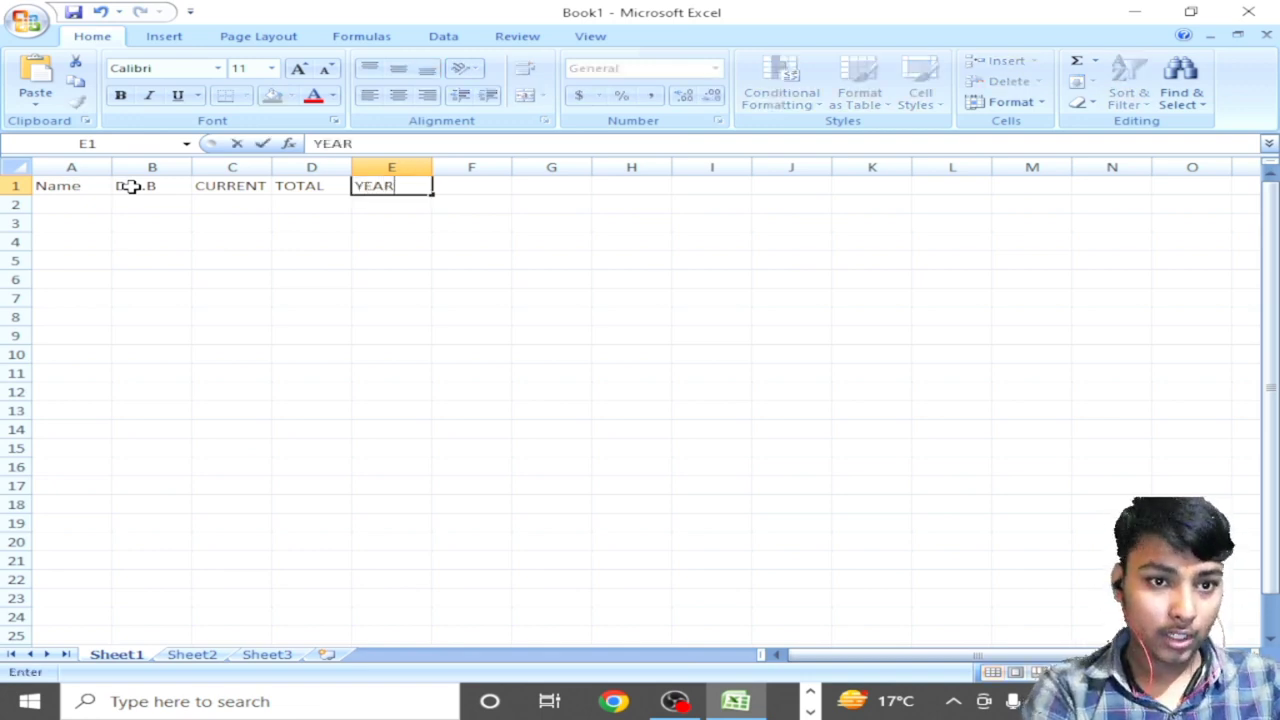
key(Tab)
text(MOTH)
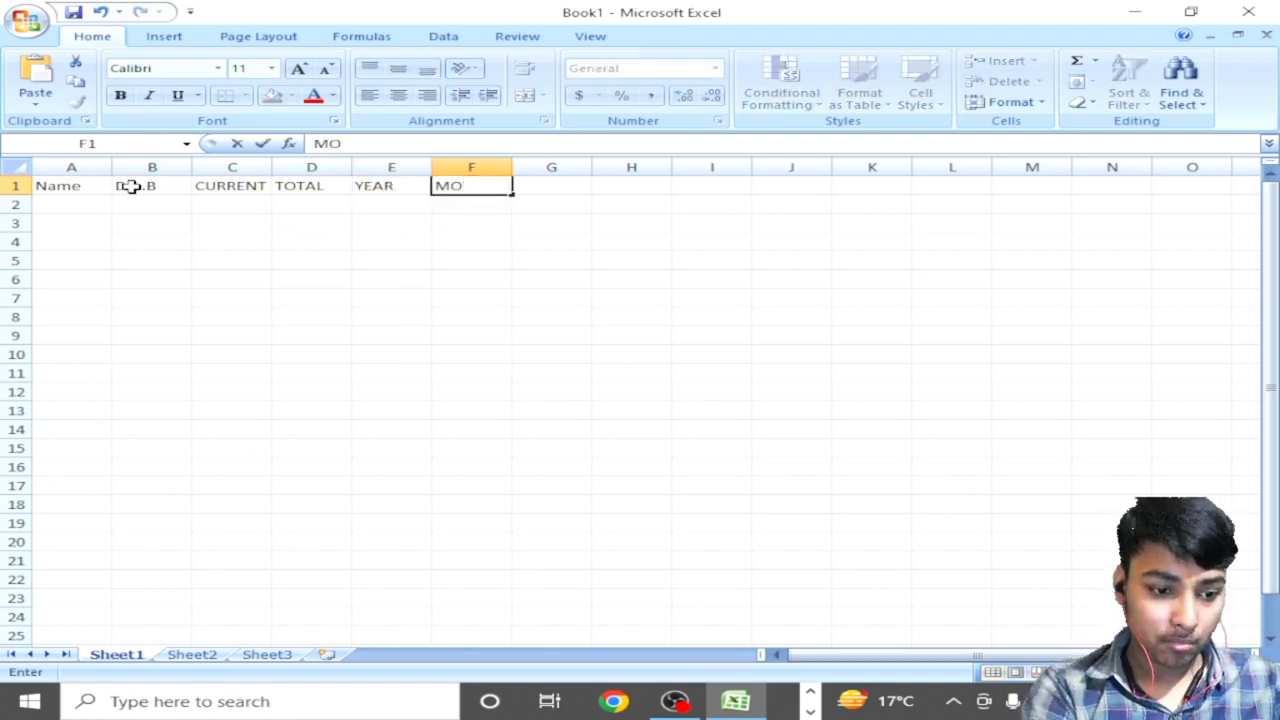
key(BackSpace)
key(BackSpace)
text(NTH)
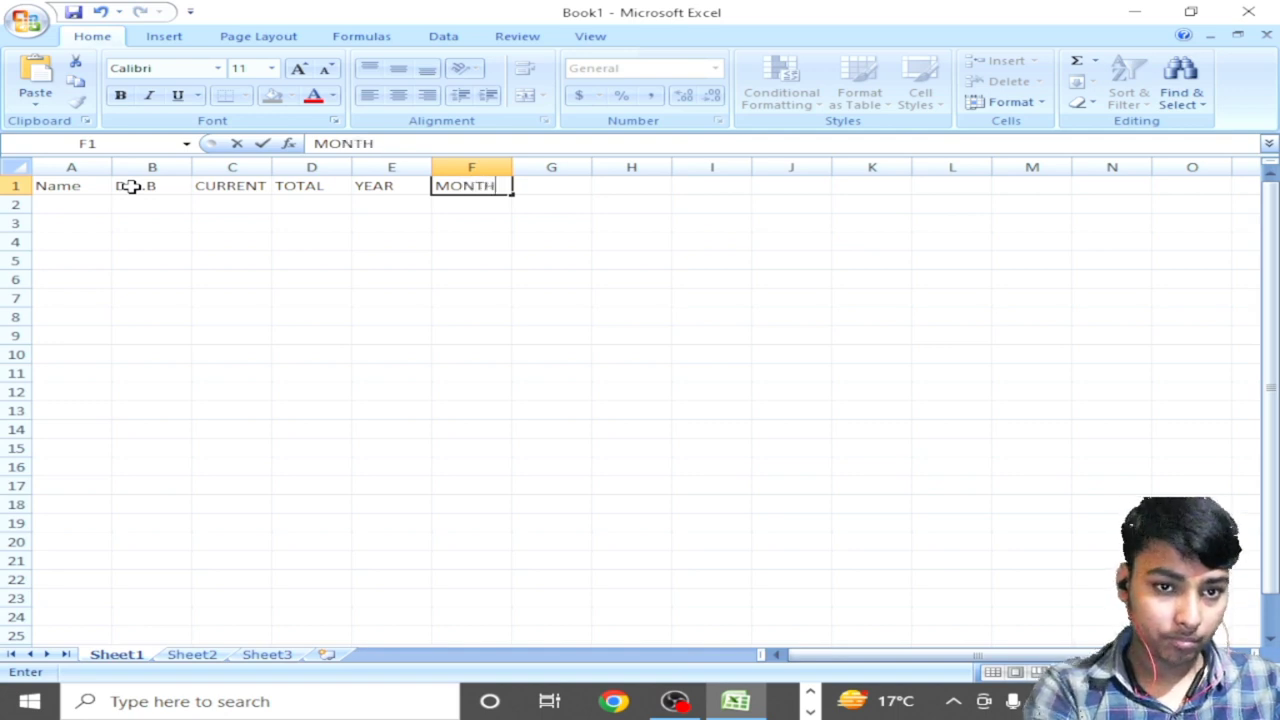
key(Tab)
text(DATE)
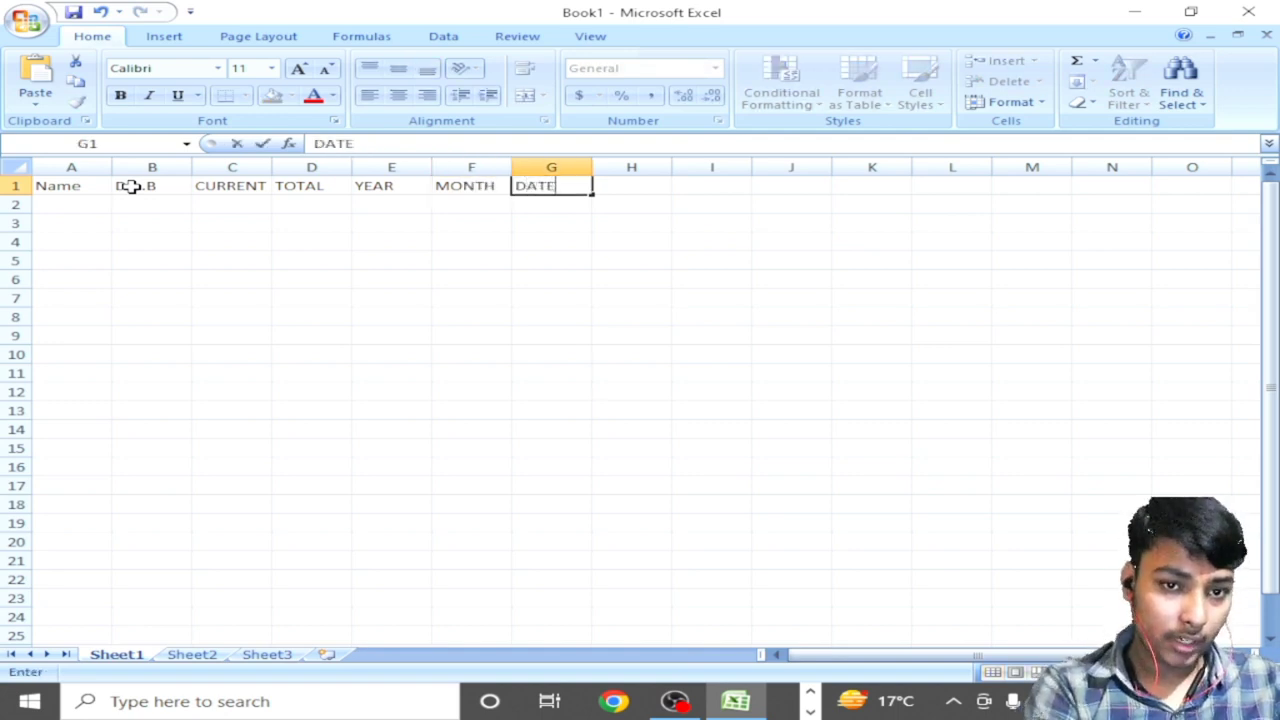
key(Tab)
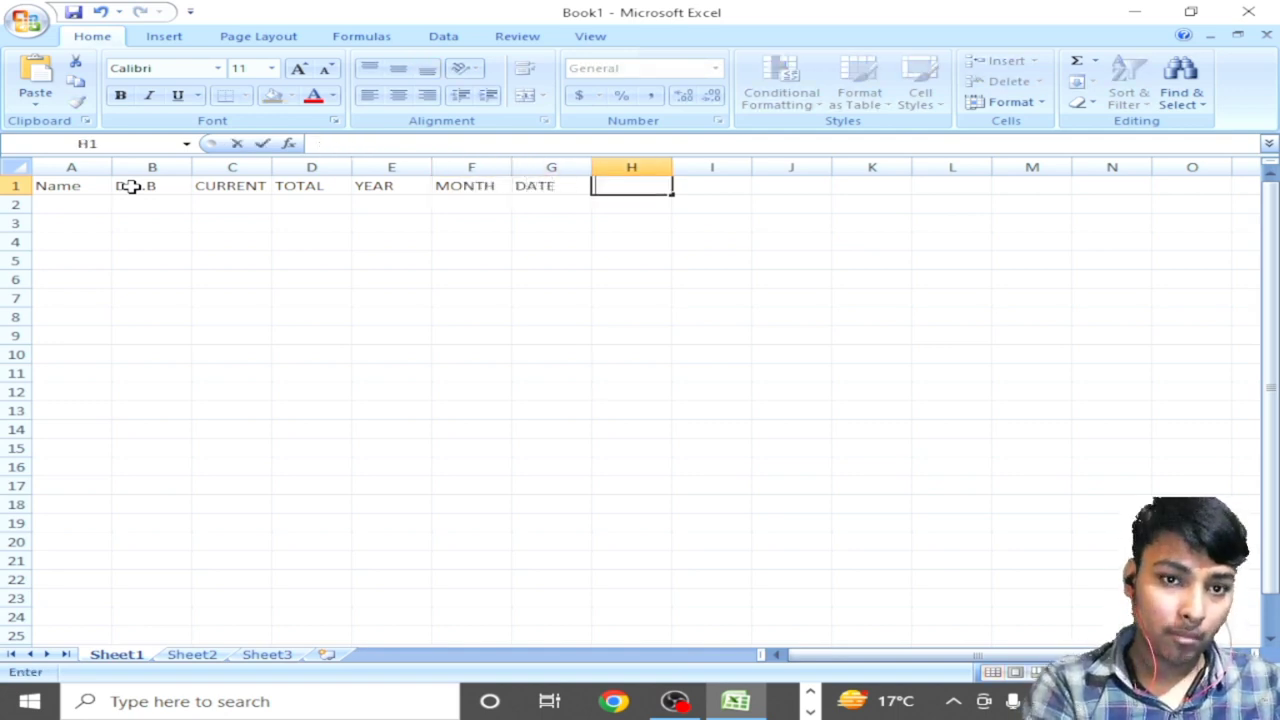
key(Left)
text(DAT)
key(BackSpace)
text(Y)
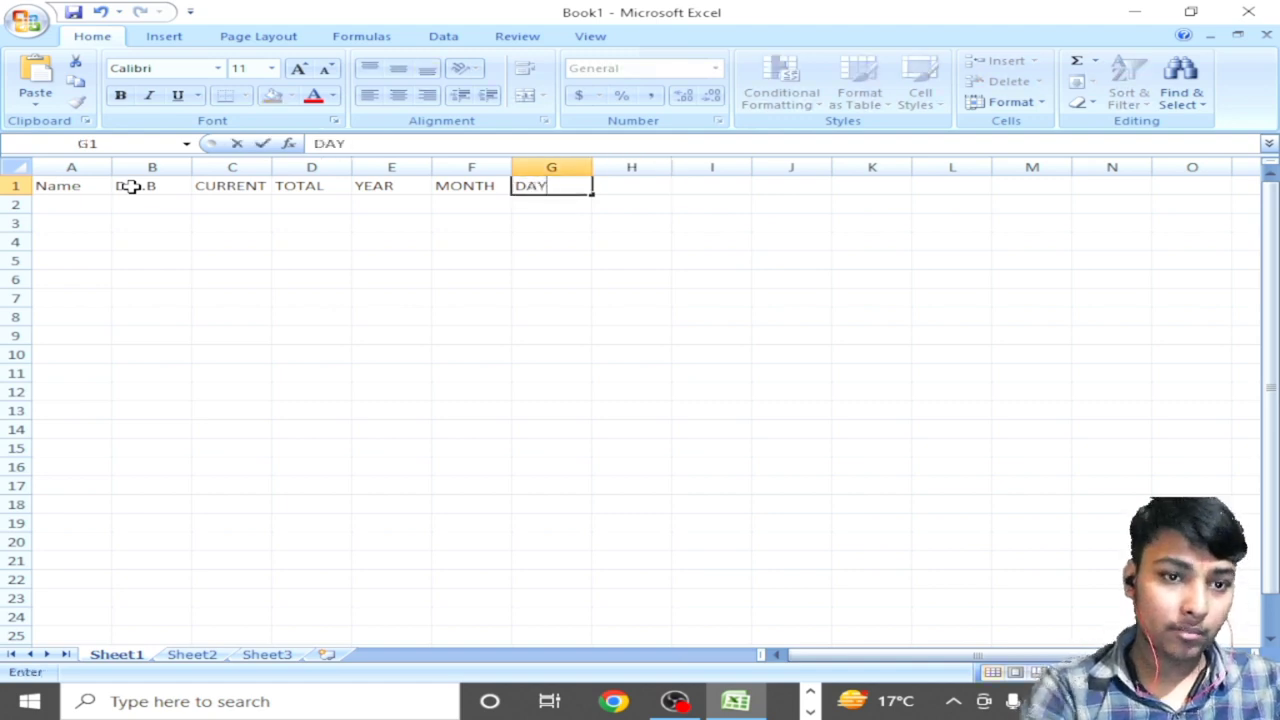
Step: Move to A2 to begin the names, then right-click a taskbar icon
key(Left)
key(Left)
key(Left)
key(Left)
key(Left)
key(Right)
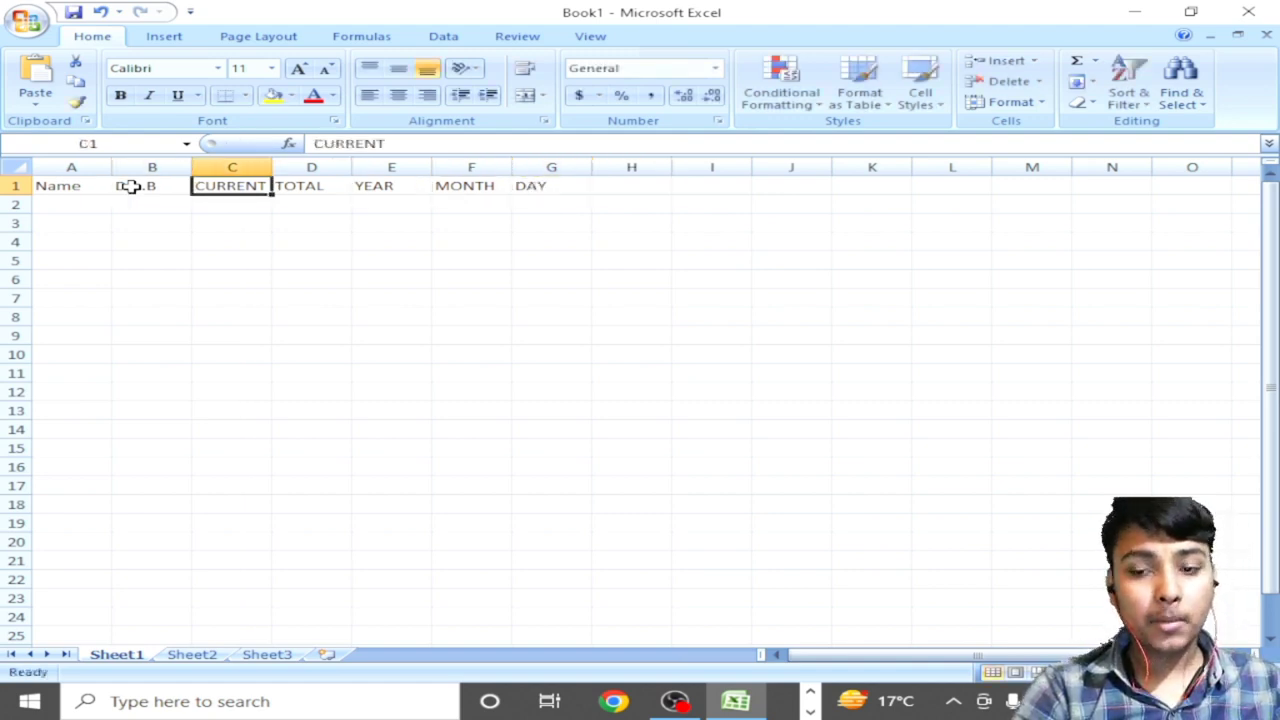
key(Down)
key(Left)
key(Left)
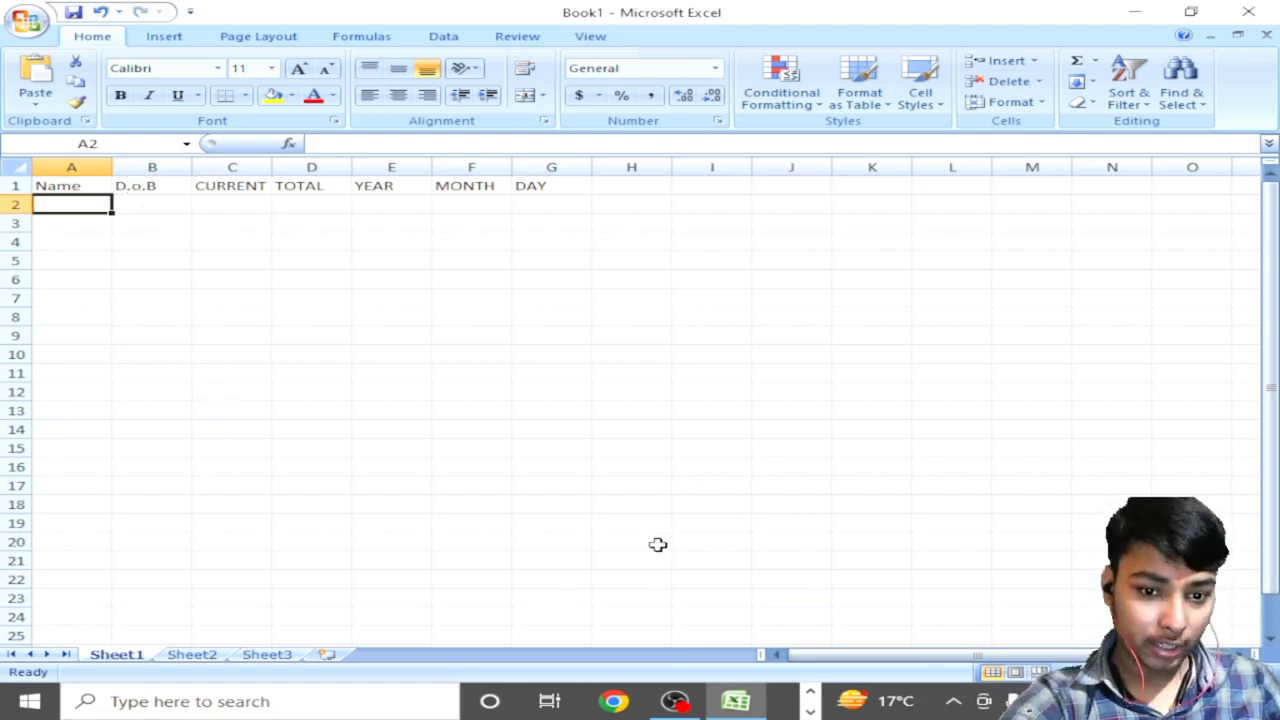
click(675, 701)
right_click(675, 701)
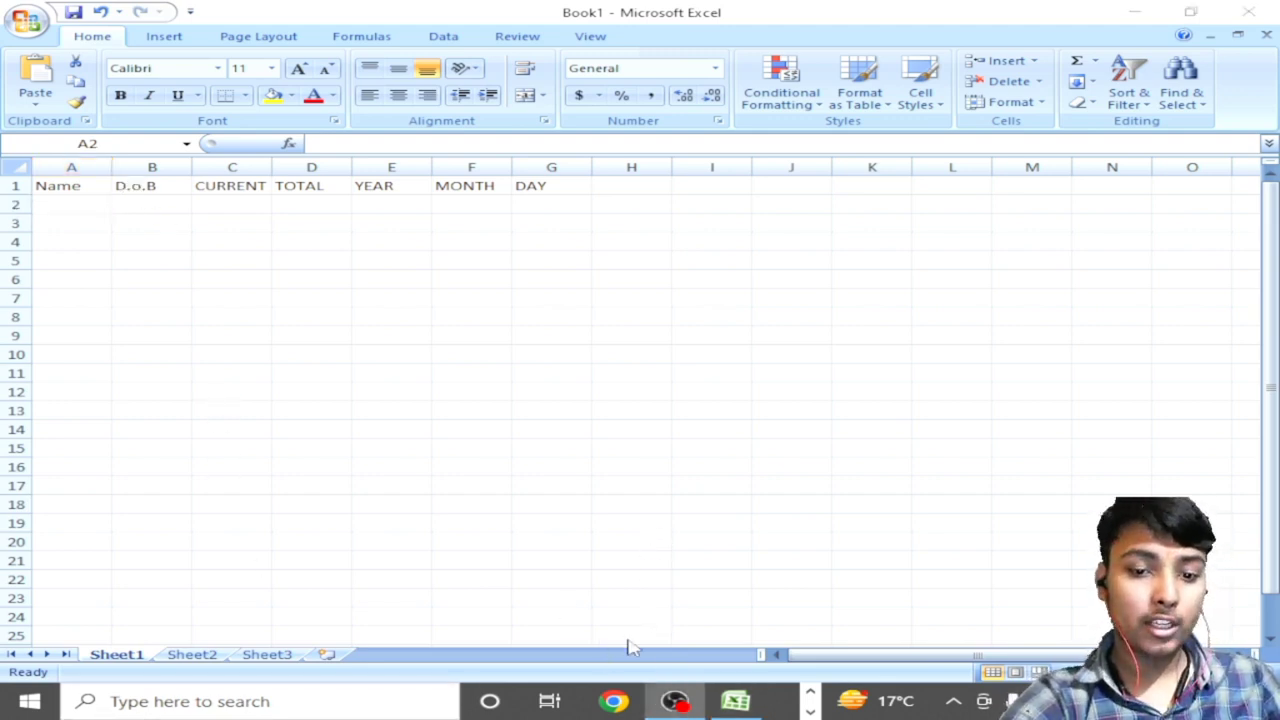
Step: Search the web for 'RANDAM NAME LIST' and open the Random Lists random names page
click(617, 701)
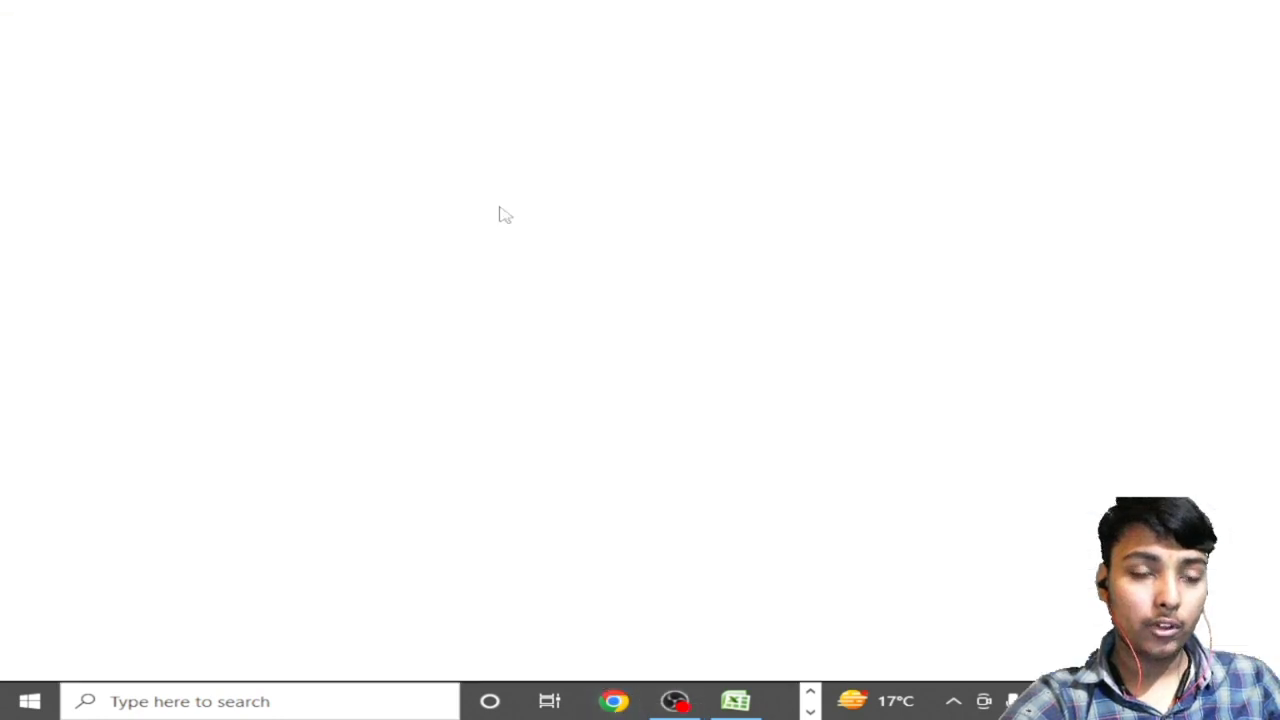
click(338, 14)
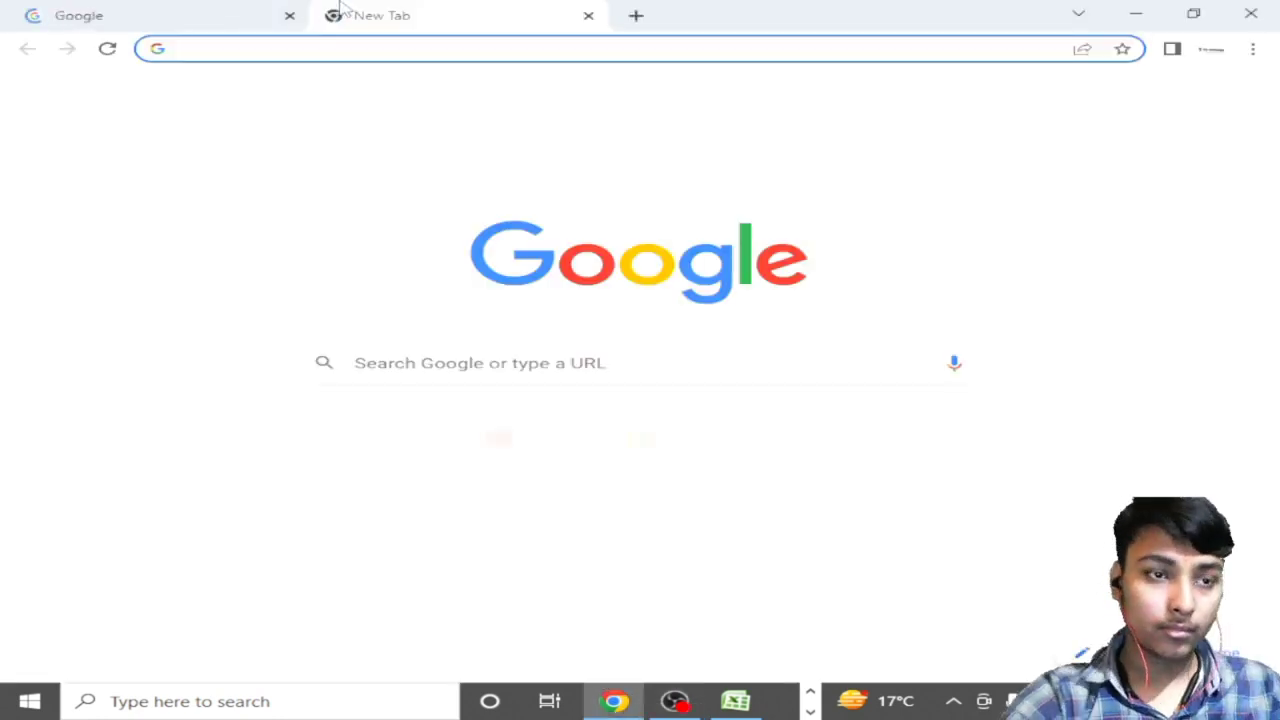
text(RANDAM NAME)
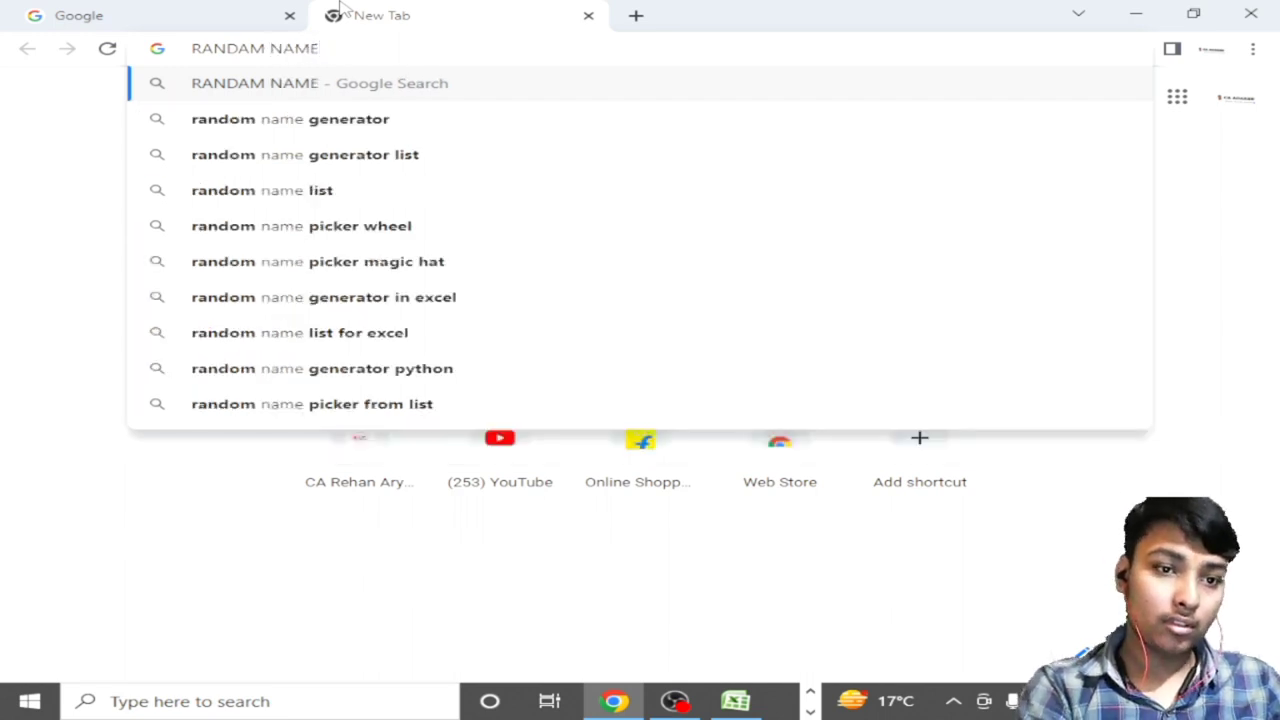
text( LIST)
key(Return)
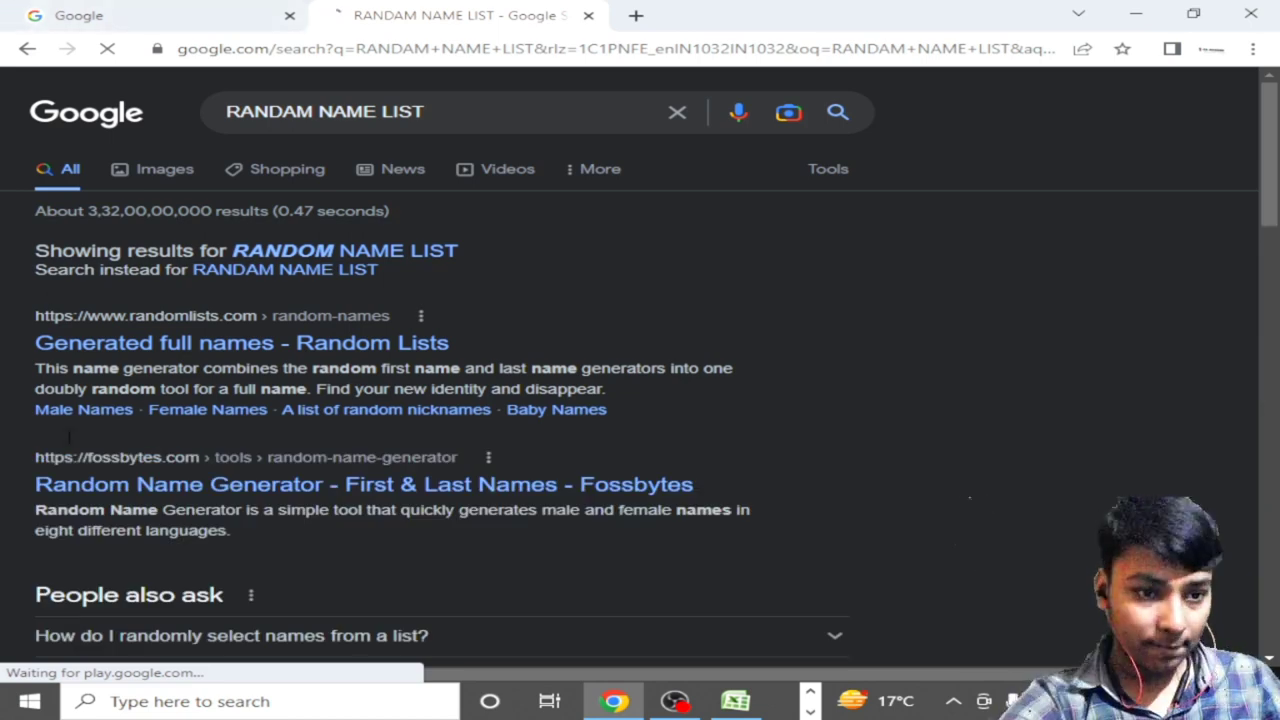
click(188, 357)
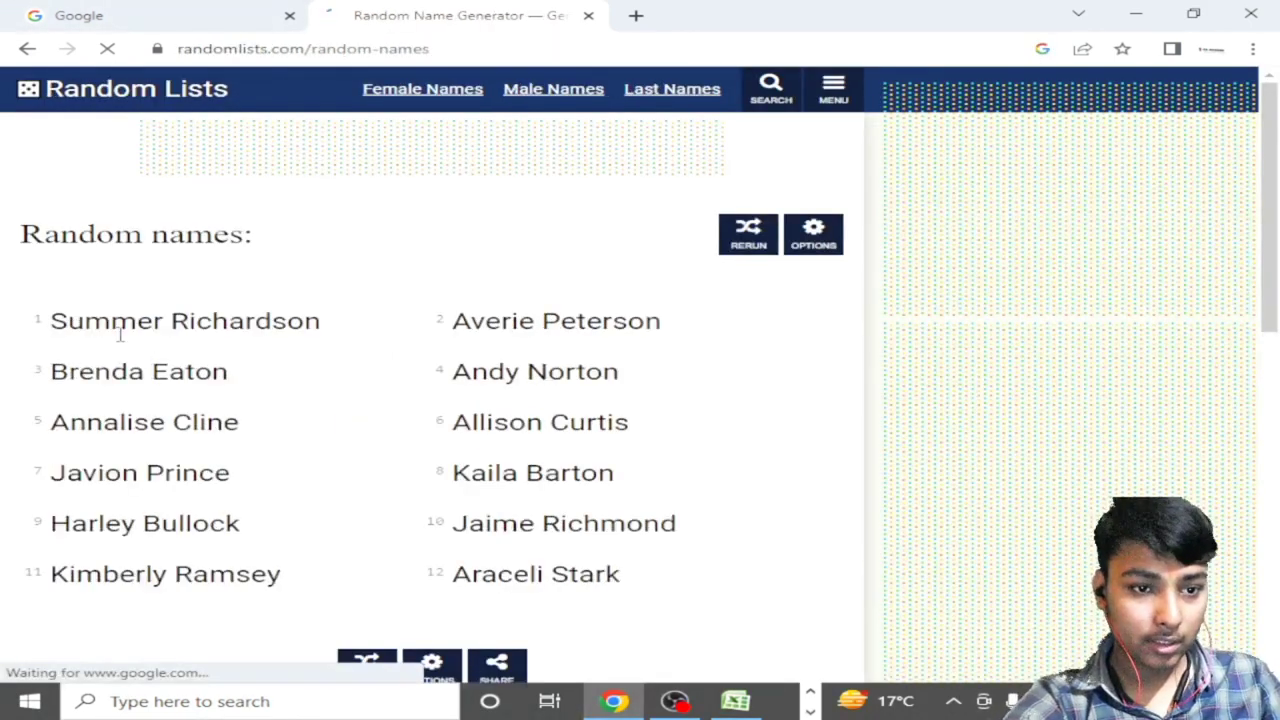
Step: Select the 12 generated names and switch back to the Excel workbook
scroll(160, 380, down, 3)
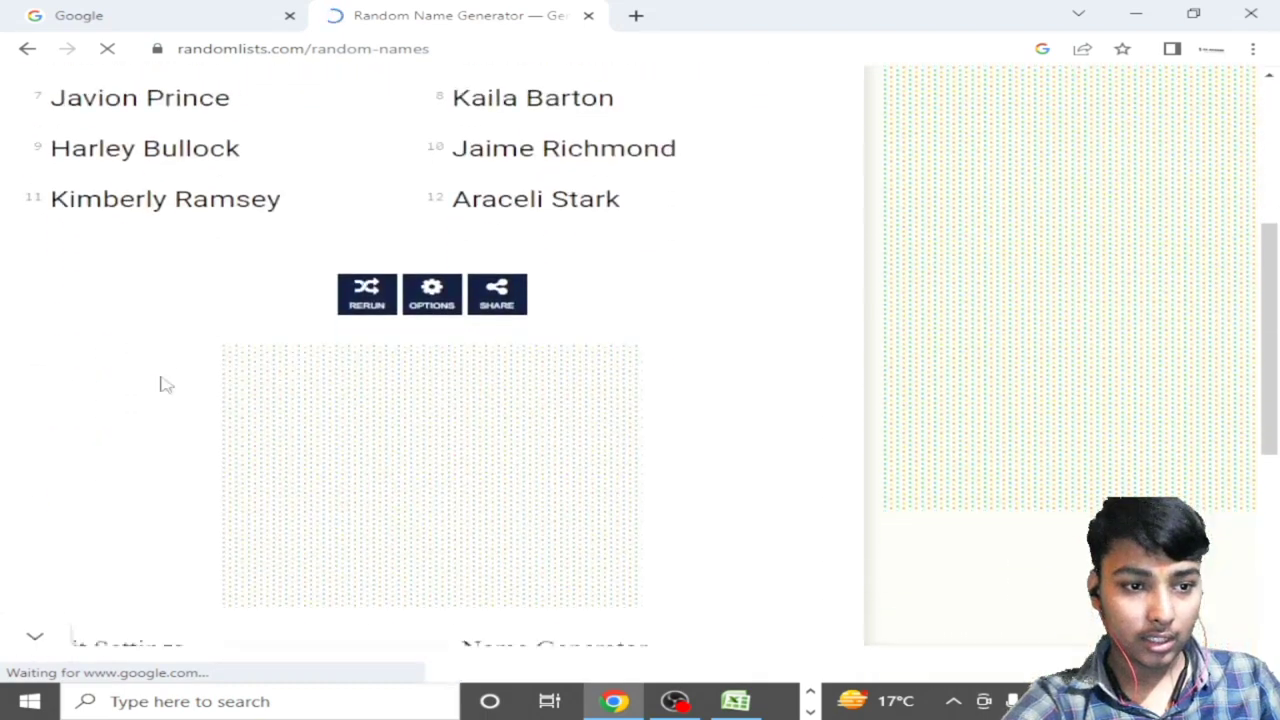
scroll(160, 383, up, 3)
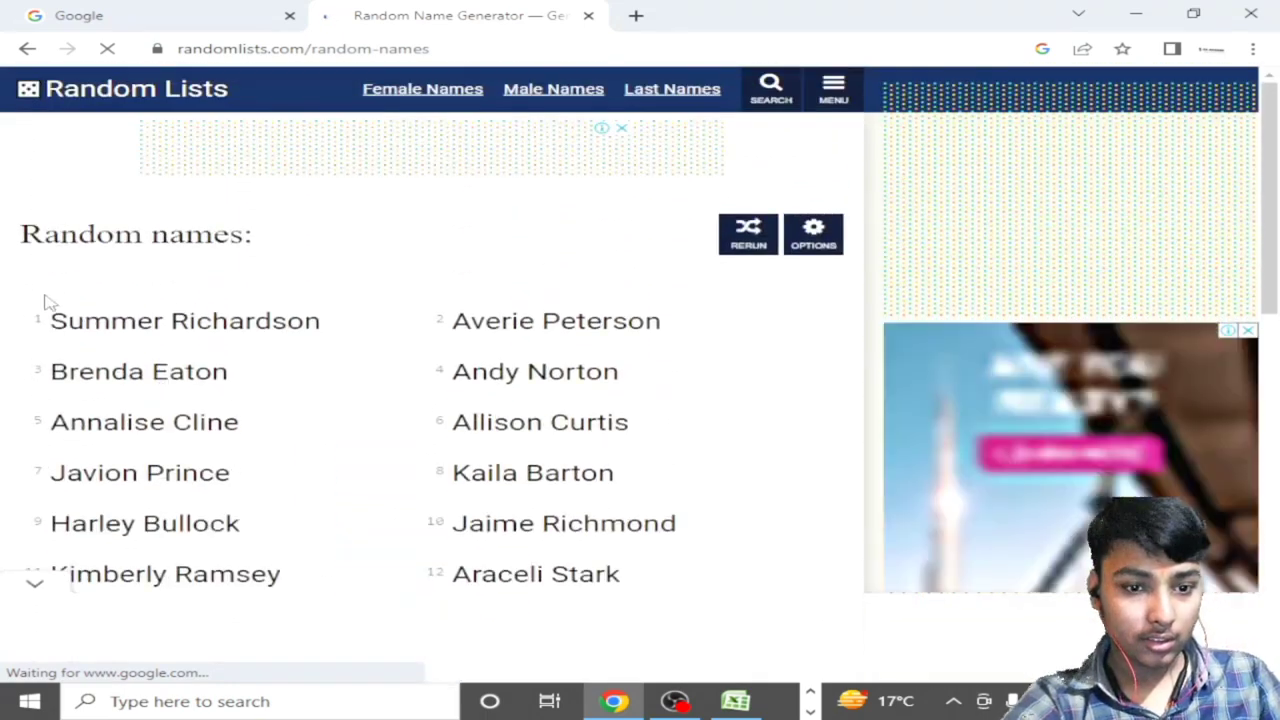
drag(43, 297, 634, 589)
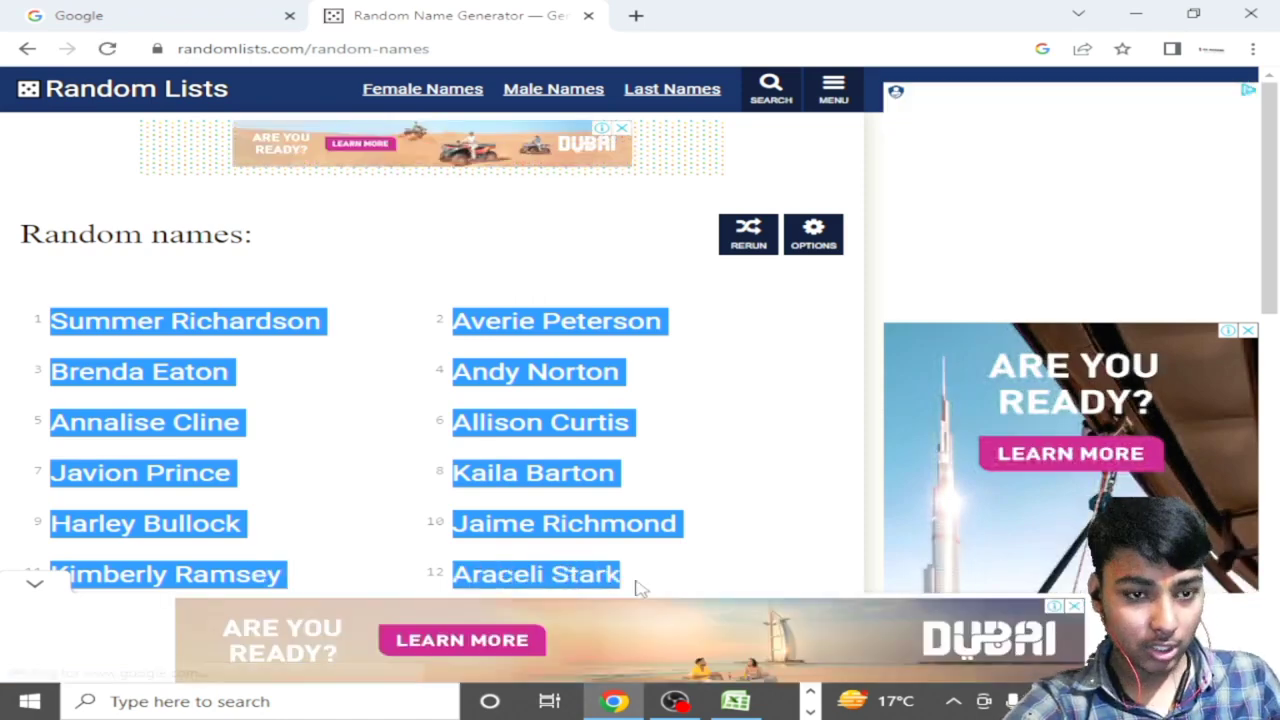
key(alt+Tab)
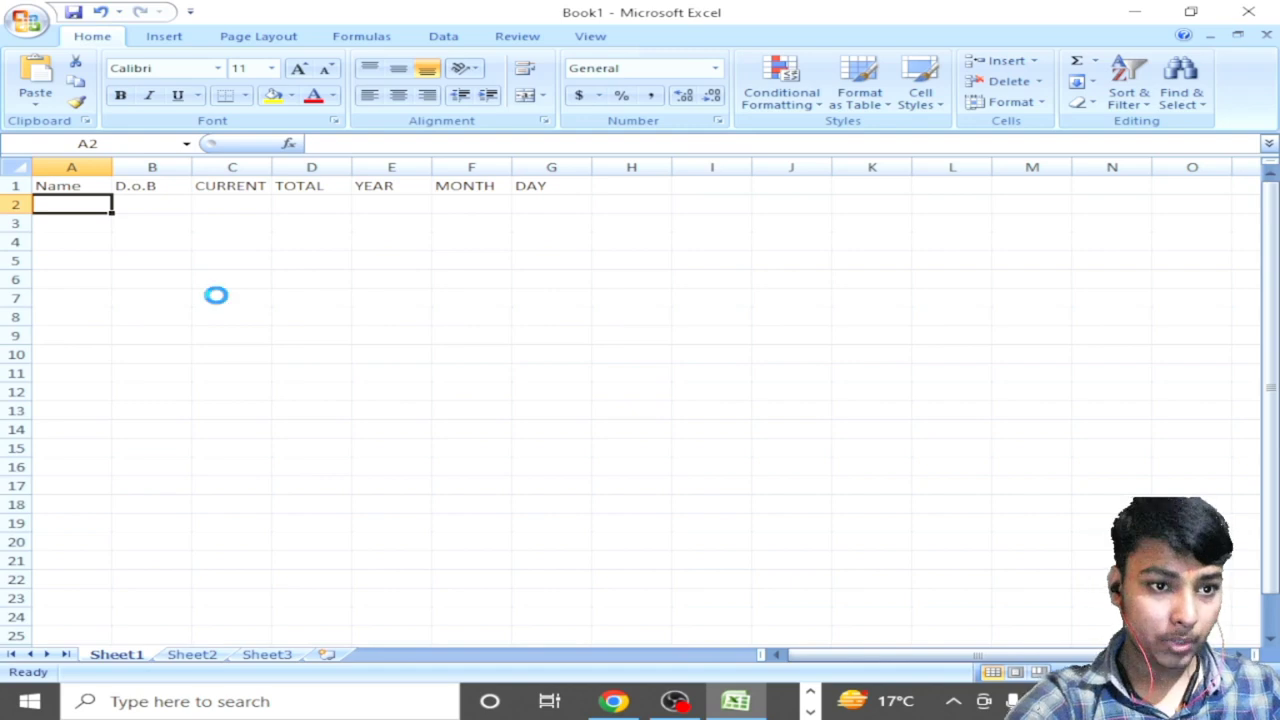
text(Summer Richardson Avani Peterson Brenda Eaton Andy Norton Annalise Cline Allison Curtis Jaxson Prince Kaila Barton Harley Bullock Jaime Richmond Kimberly Ramsey Araceli Stark)
scroll(216, 295, down, 5)
scroll(216, 295, up, 4)
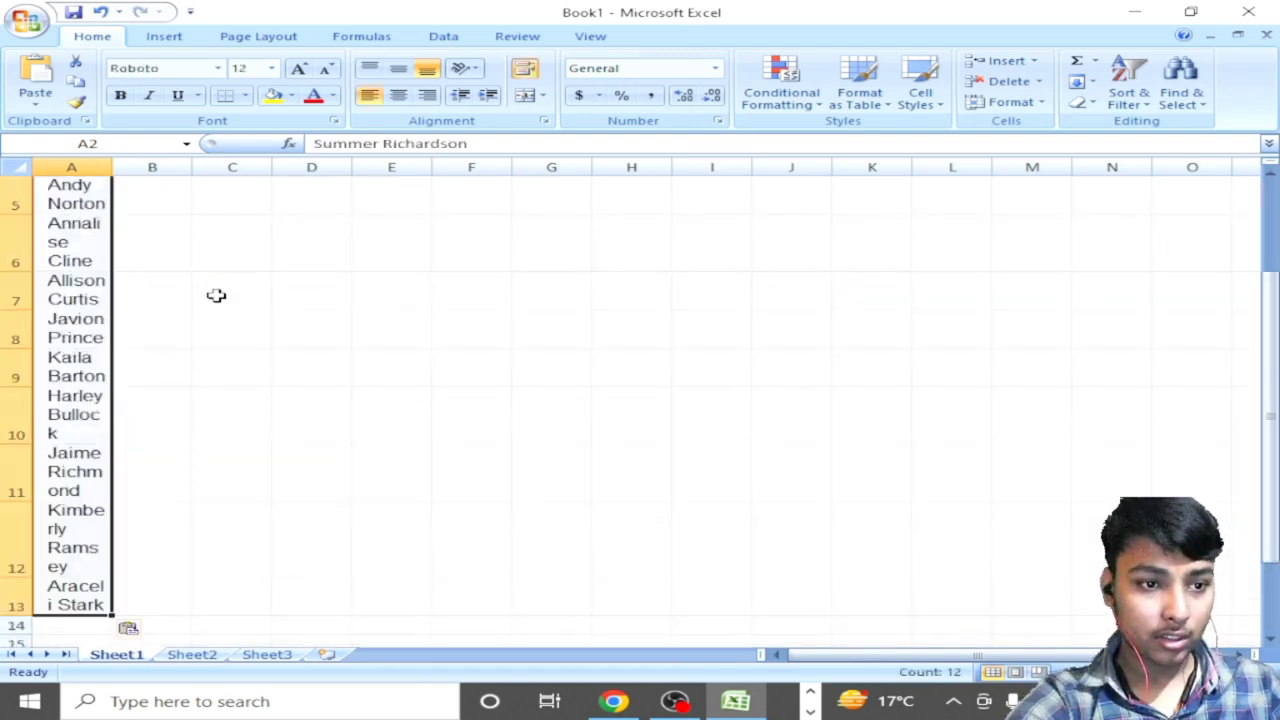
ctrl+scroll(216, 295, down, 1)
ctrl+scroll(216, 295, down, 1)
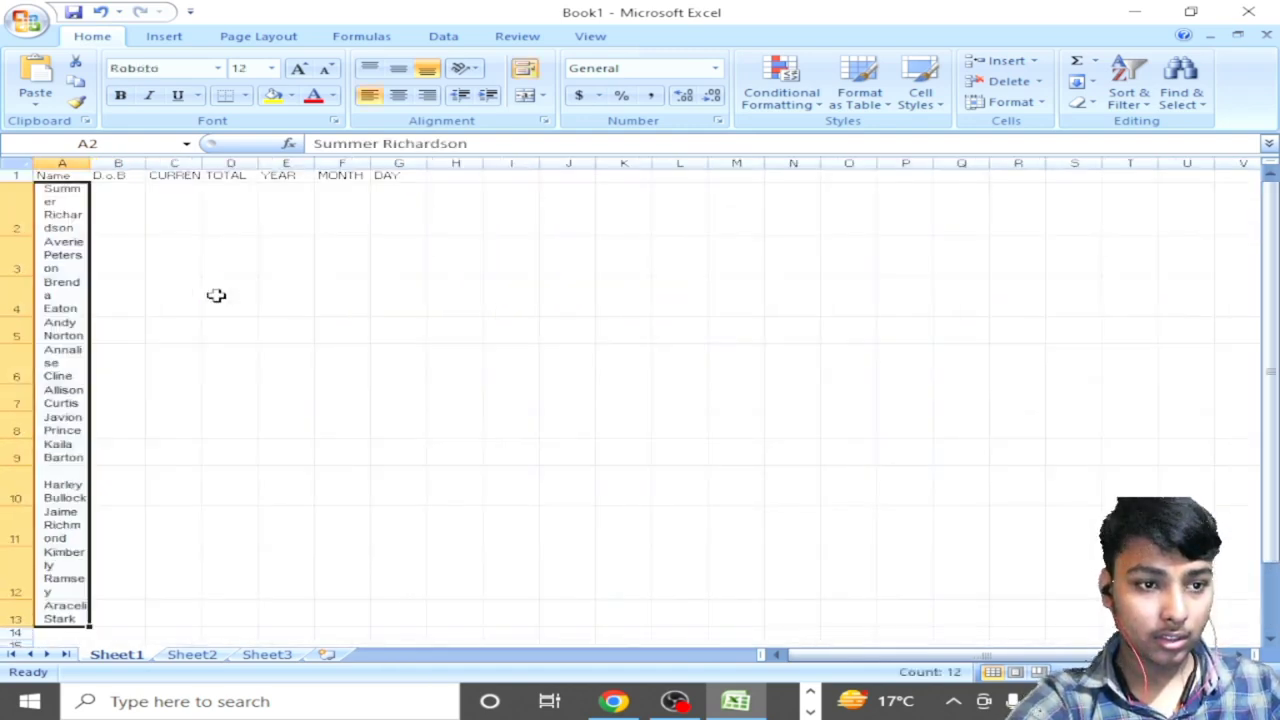
scroll(216, 295, down, 3)
scroll(214, 294, up, 3)
click(214, 293)
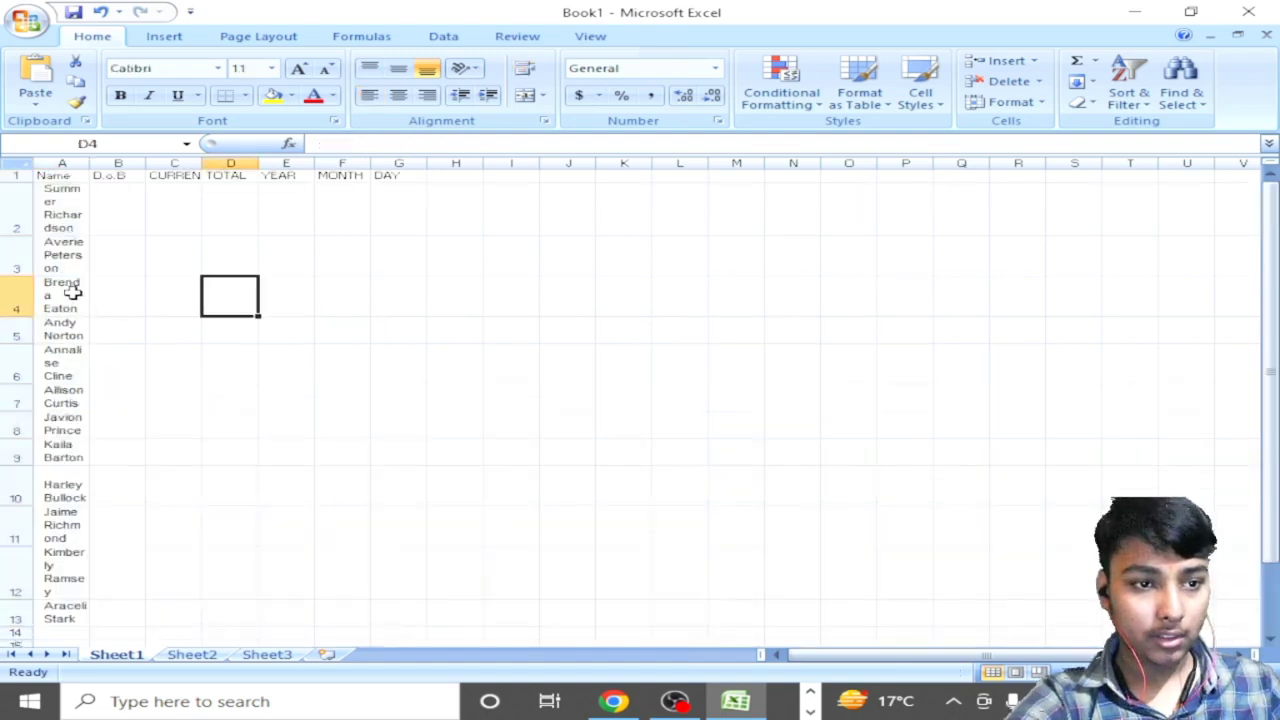
scroll(89, 283, down, 5)
scroll(89, 283, up, 5)
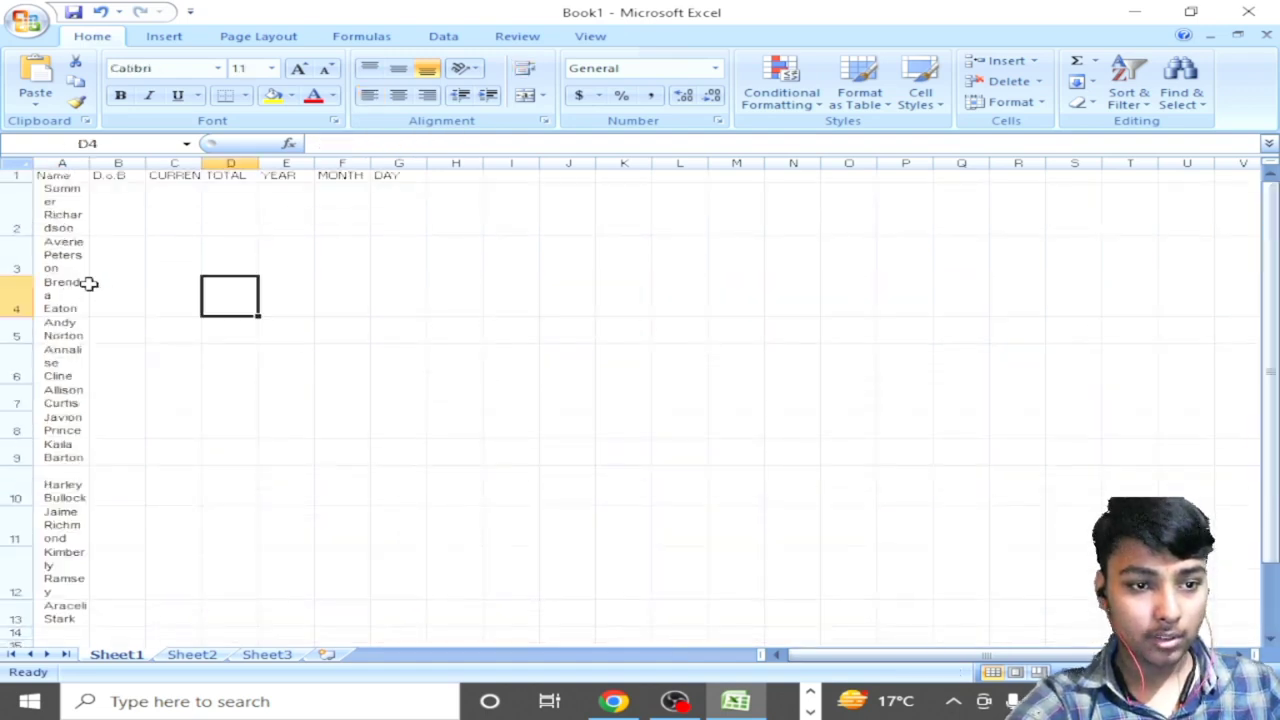
key(ctrl+z)
key(ctrl+z)
key(ctrl+z)
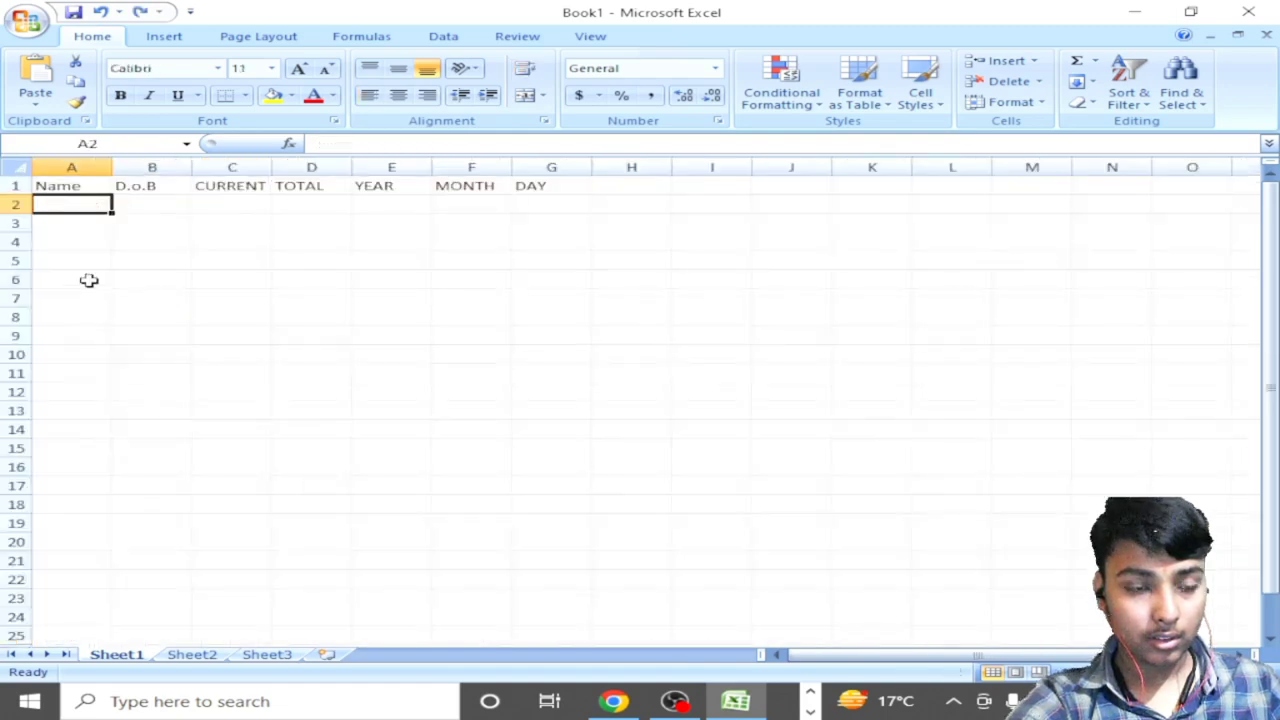
key(alt+Tab)
scroll(94, 277, down, 10)
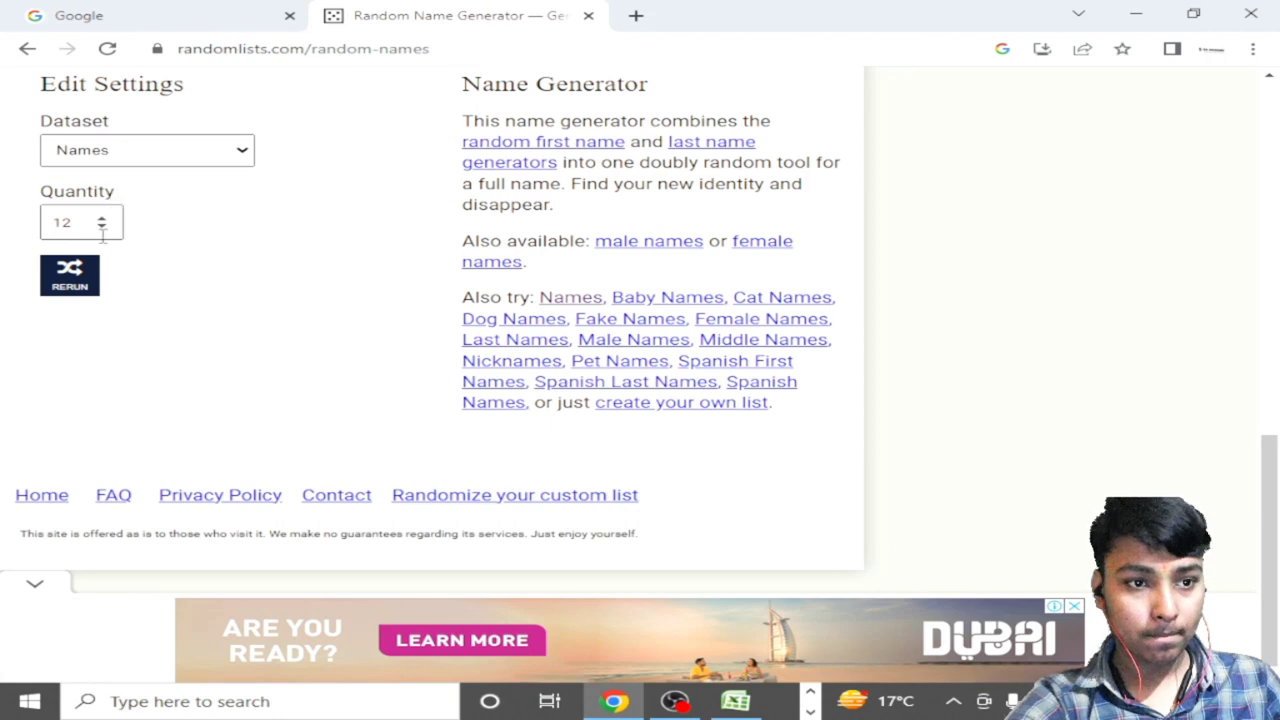
Step: Raise the Random Lists name quantity to 30 and generate a new list
click(101, 219)
click(101, 219)
click(101, 219)
click(101, 219)
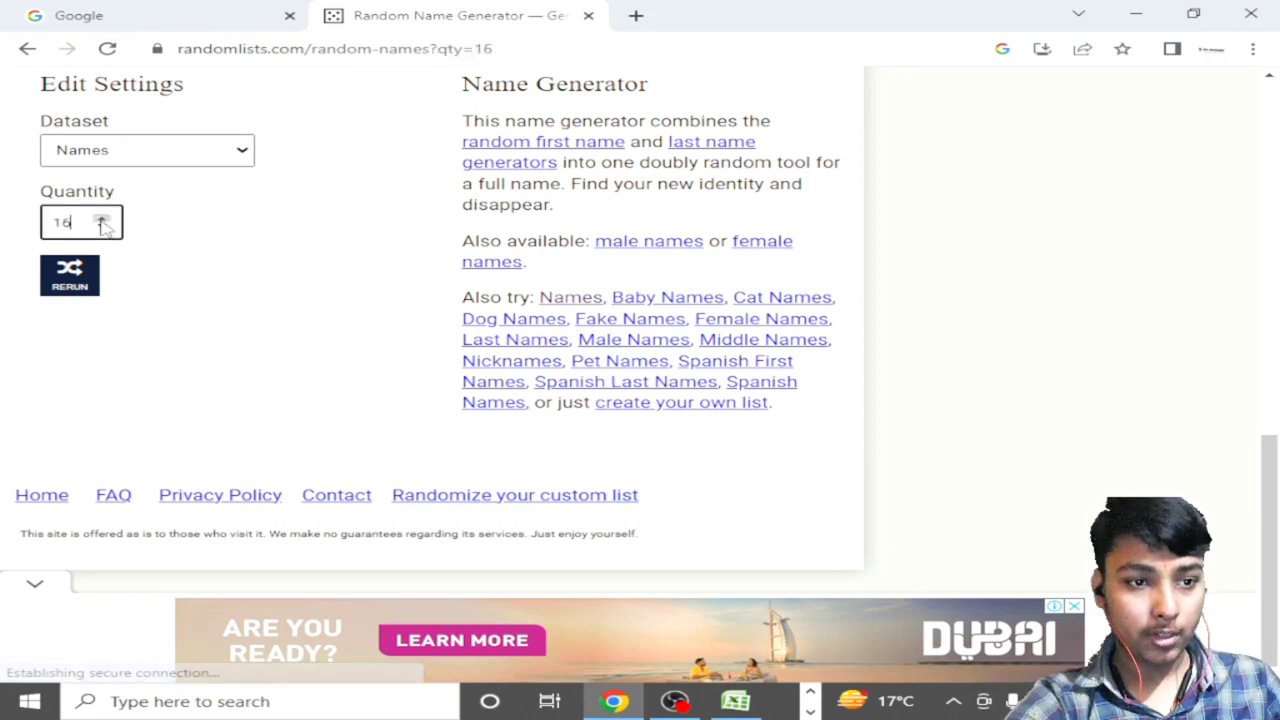
click(101, 219)
click(101, 219)
double_click(101, 219)
double_click(101, 219)
double_click(101, 219)
double_click(101, 219)
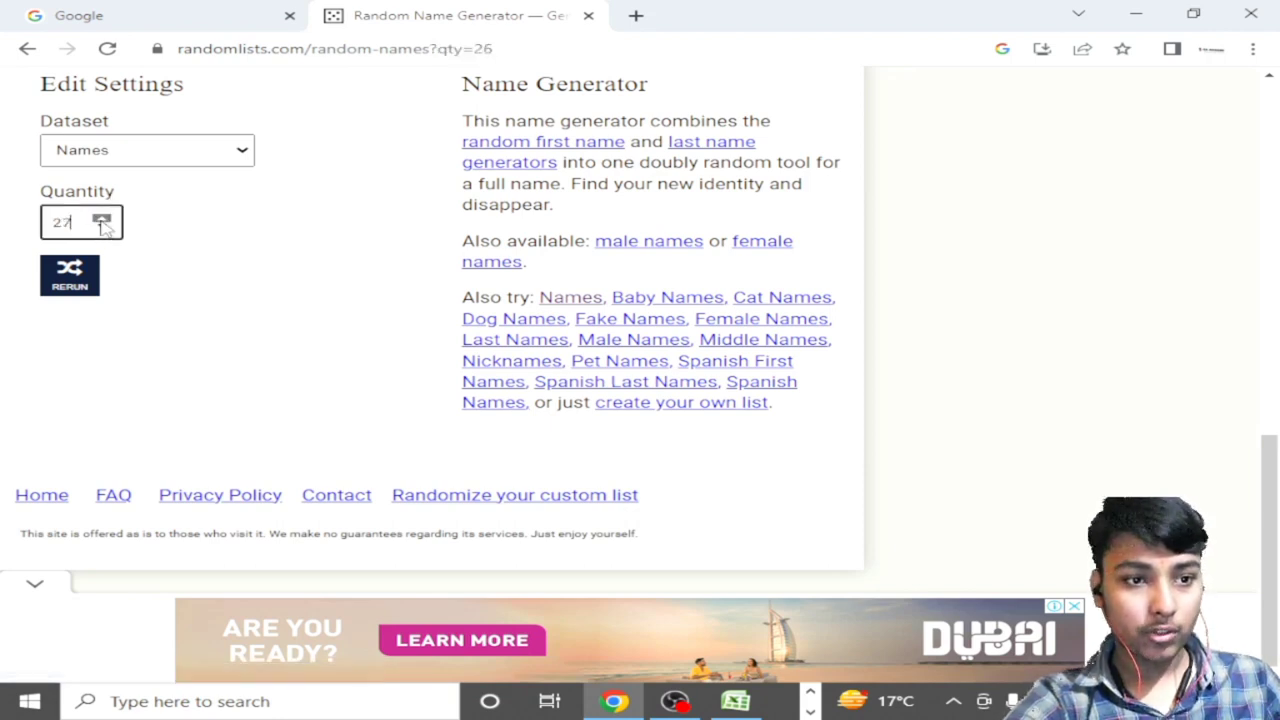
double_click(101, 219)
click(101, 219)
click(101, 219)
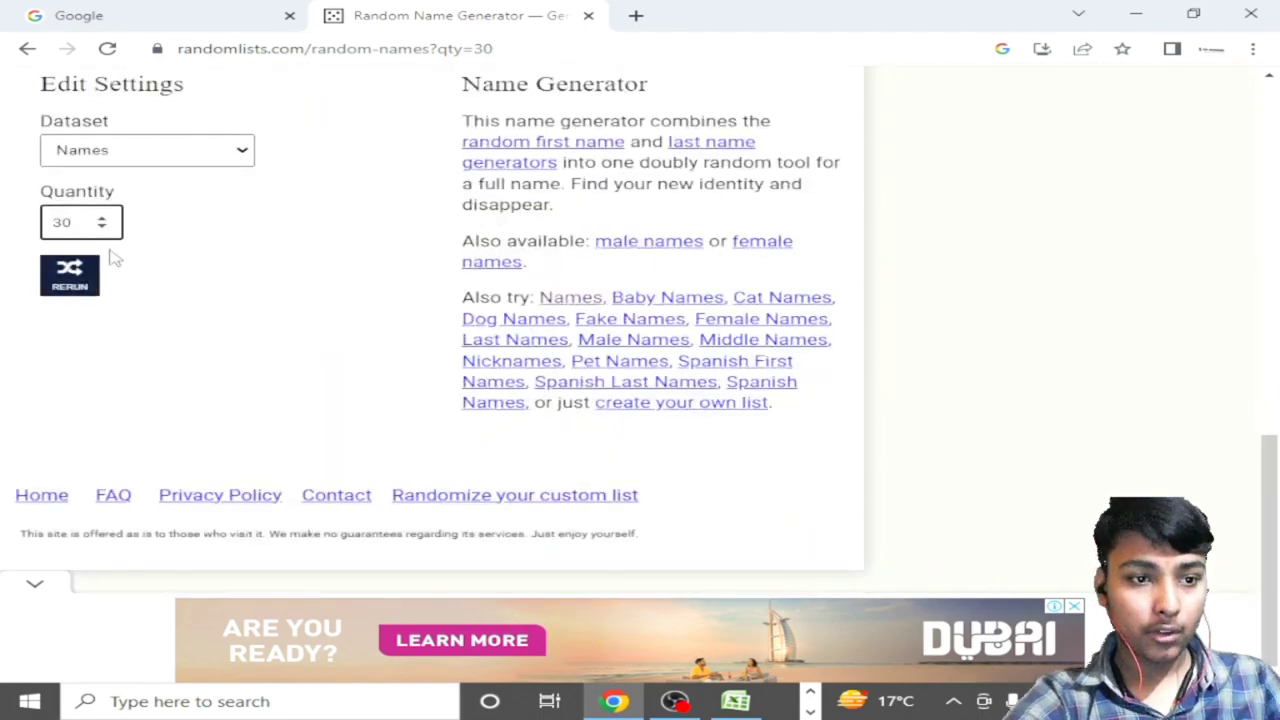
click(54, 288)
Step: Select all 30 generated names, copy them, and paste them into Excel's Name column at A2
scroll(52, 287, up, 10)
scroll(80, 271, down, 2)
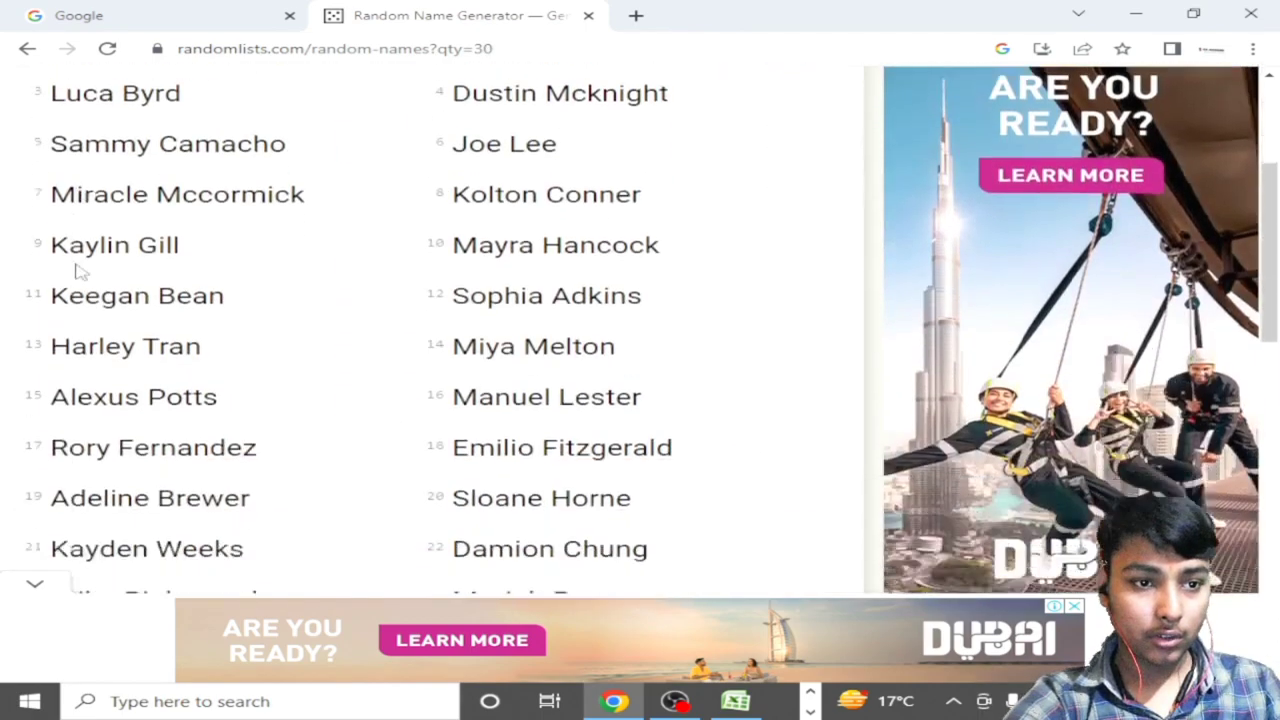
scroll(80, 271, up, 3)
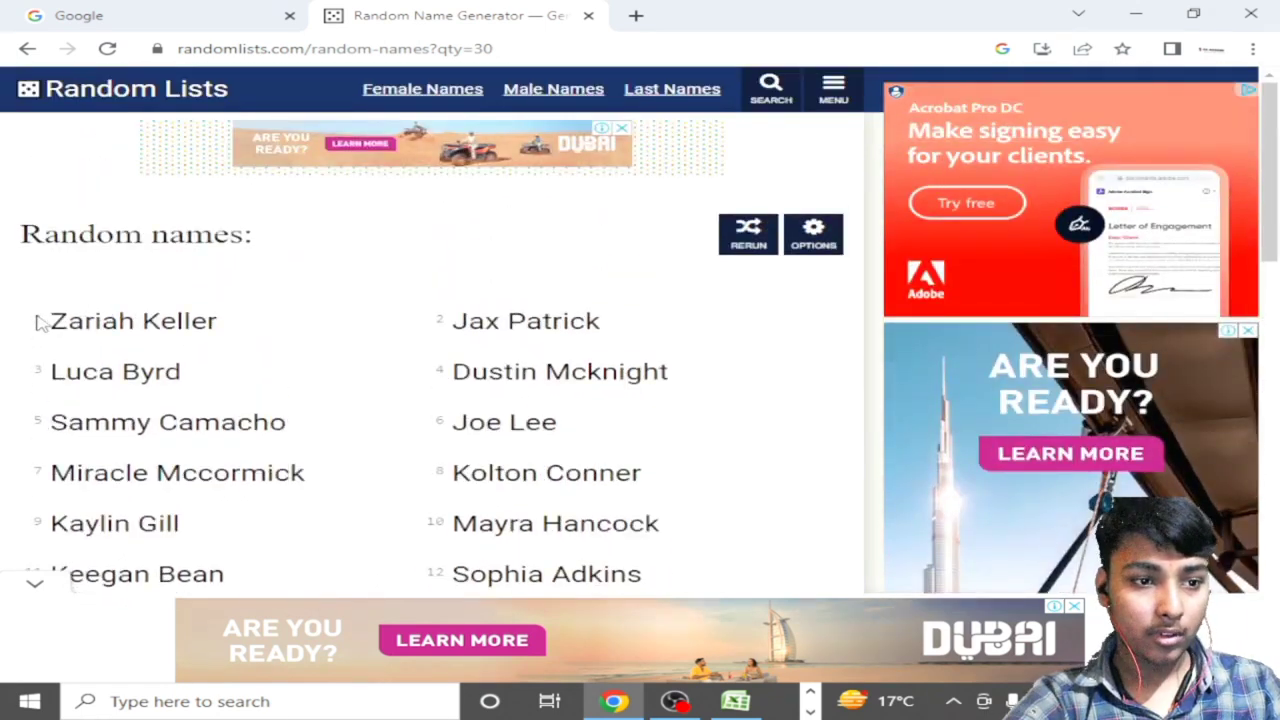
drag(66, 297, 229, 525)
key(ctrl+c)
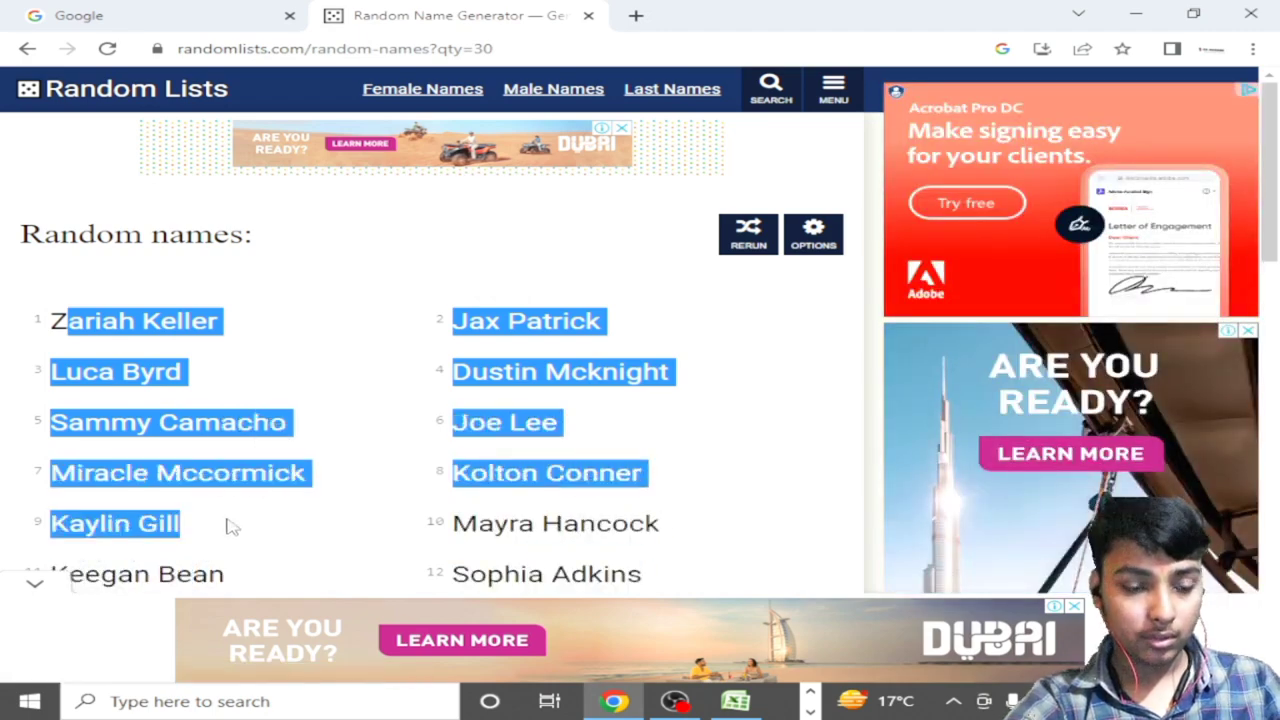
scroll(229, 525, down, 4)
scroll(232, 526, up, 2)
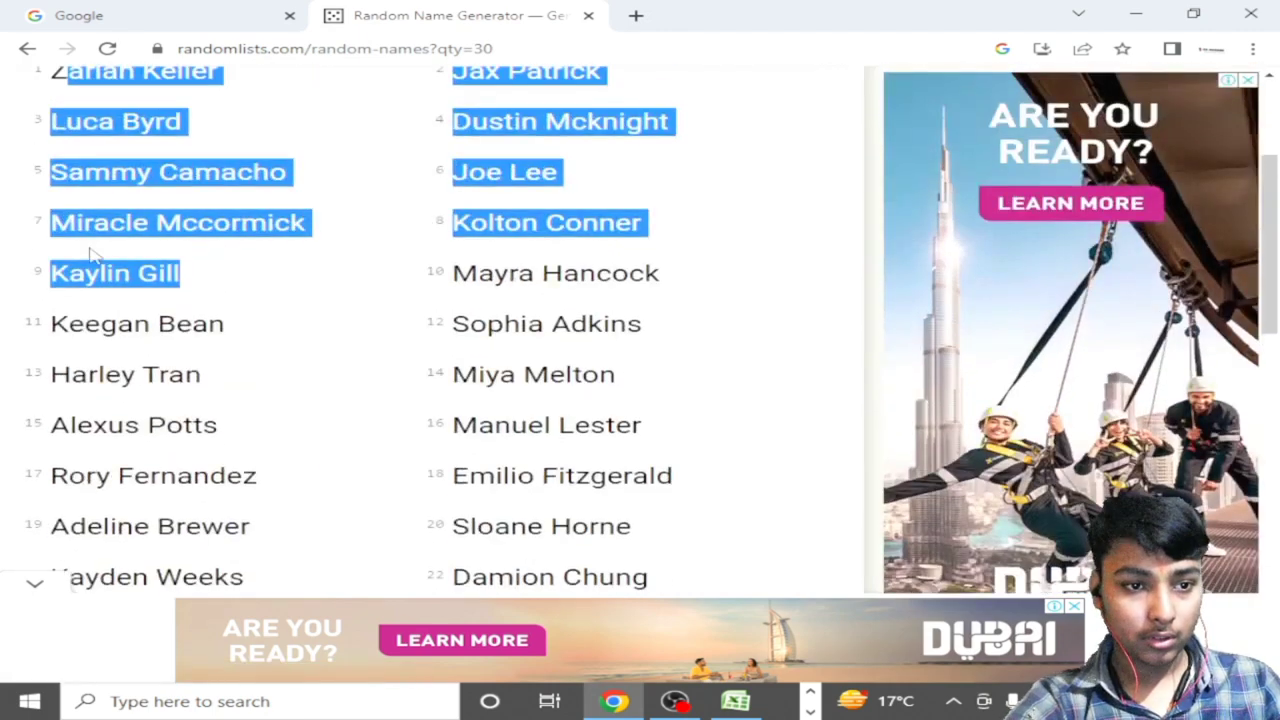
key(shift+Down)
key(shift+Down)
key(shift+Down)
key(shift+Down)
key(shift+Down)
key(shift+Down)
key(shift+Down)
key(shift+Down)
key(shift+Down)
key(shift+Down)
key(shift+Down)
key(shift+Down)
key(shift+Down)
key(shift+Down)
key(shift+Down)
key(shift+Down)
key(shift+Down)
key(shift+Down)
key(shift+Down)
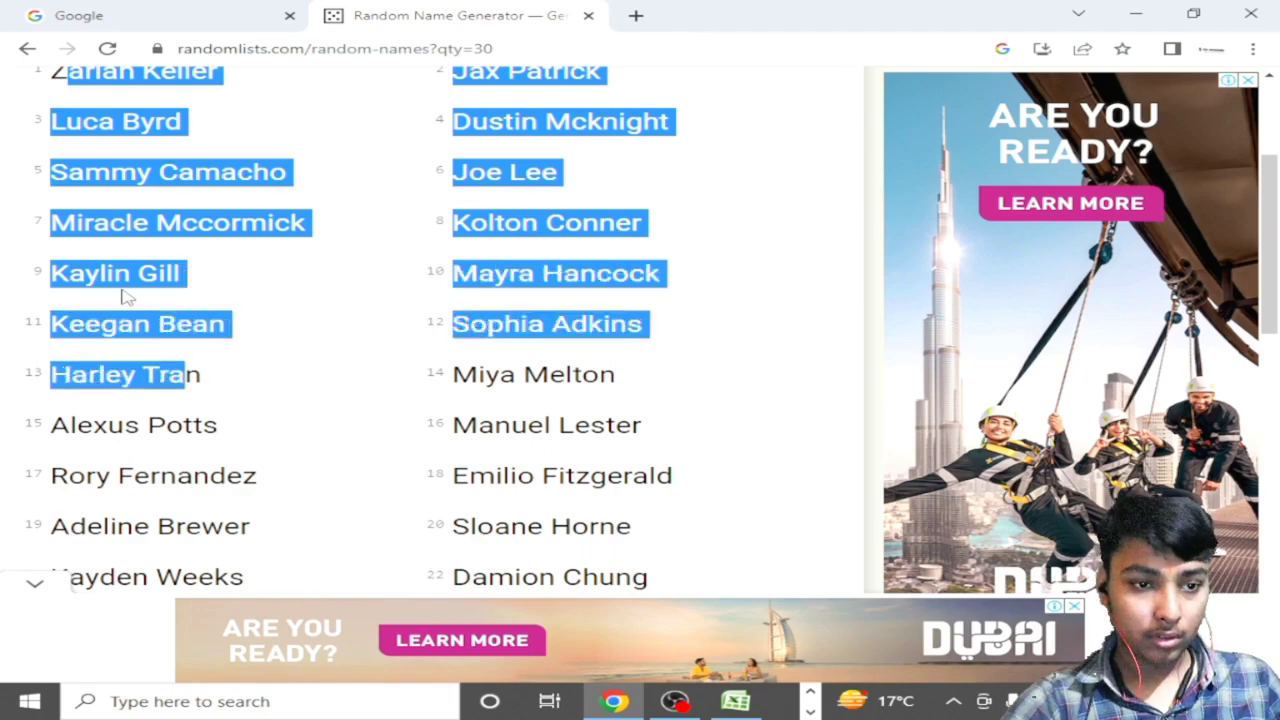
scroll(122, 295, down, 5)
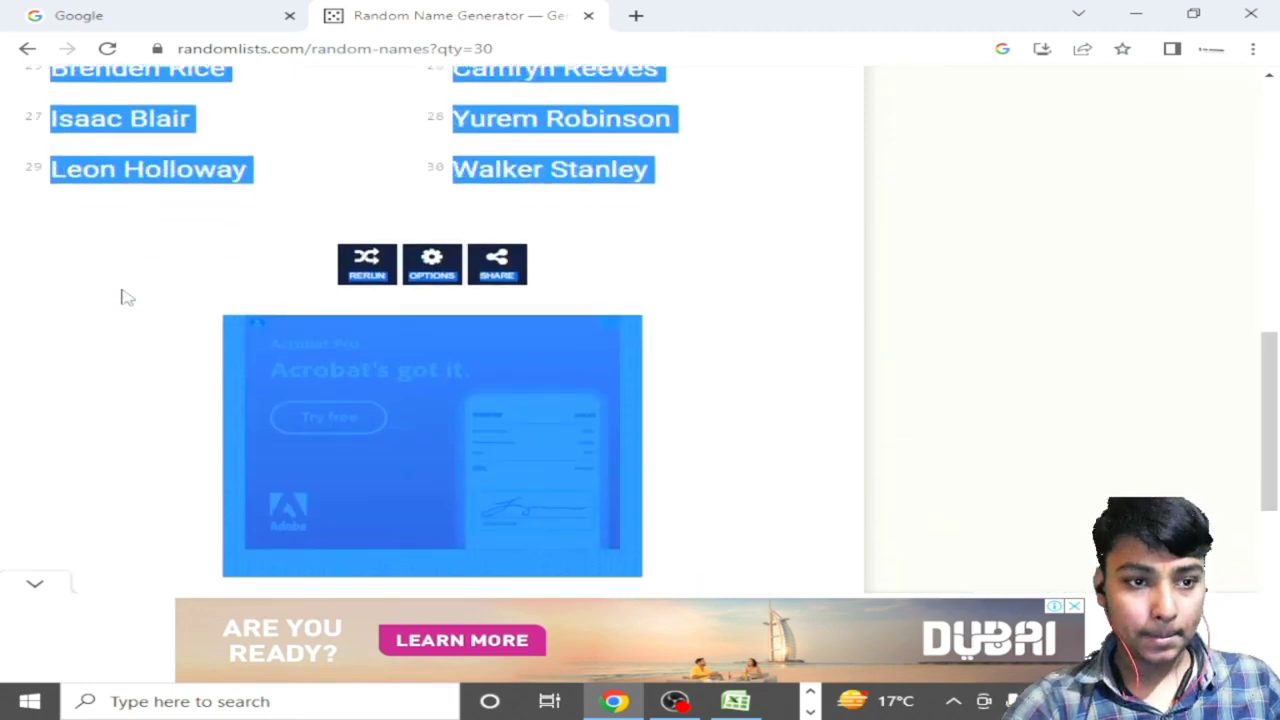
key(shift+Up)
key(shift+Up)
key(shift+Down)
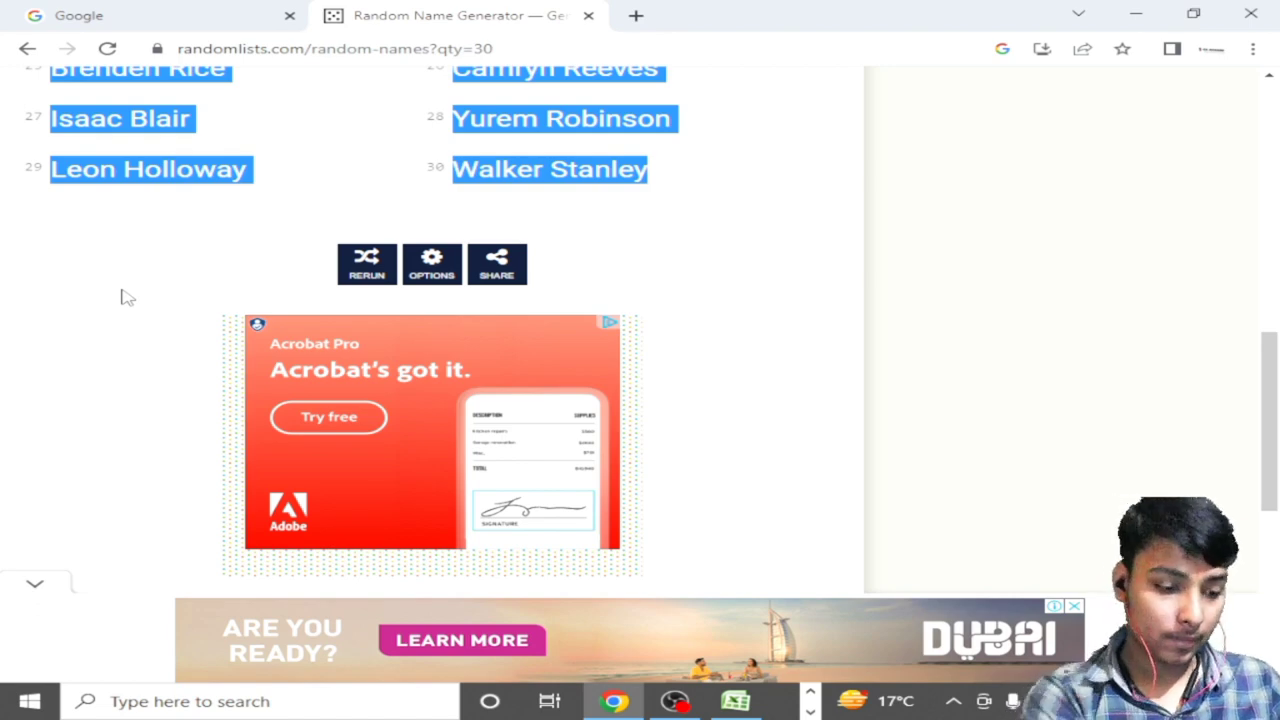
key(ctrl+Tab)
key(alt+Tab)
key(ctrl+v)
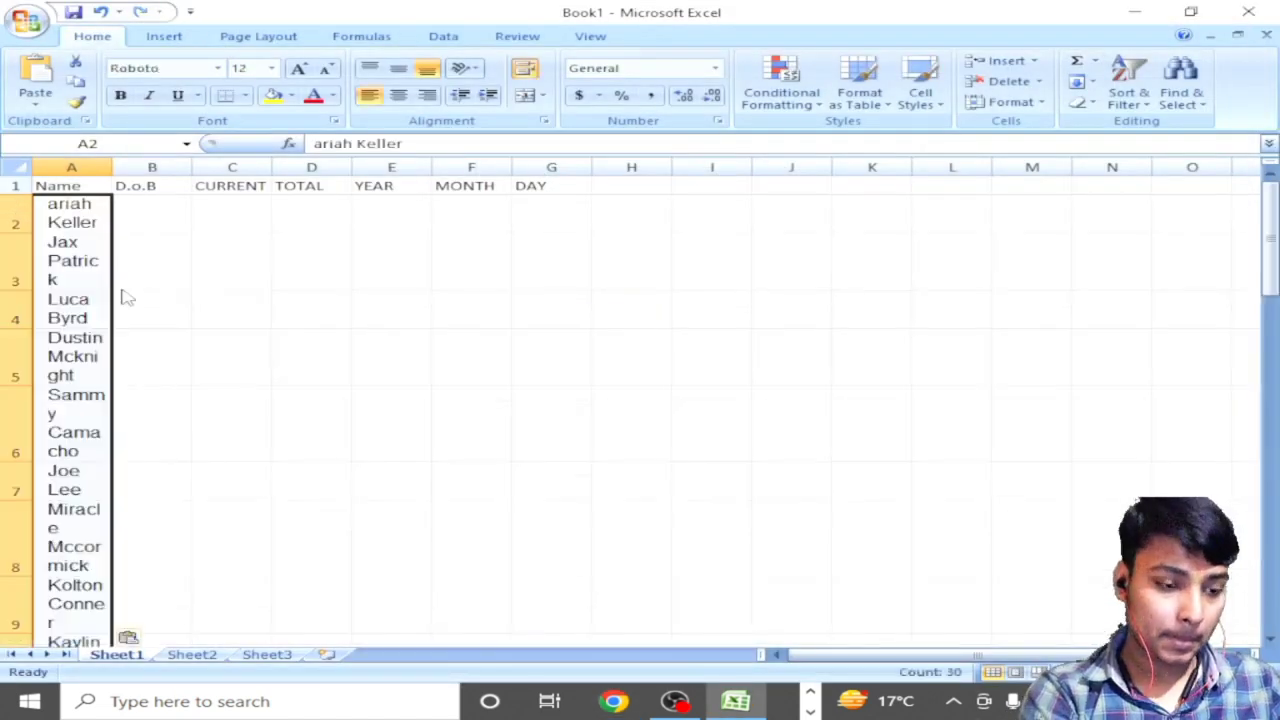
Step: Enter birth dates 11/24/1999 in B2 and 11/24/1998 in B3
click(122, 288)
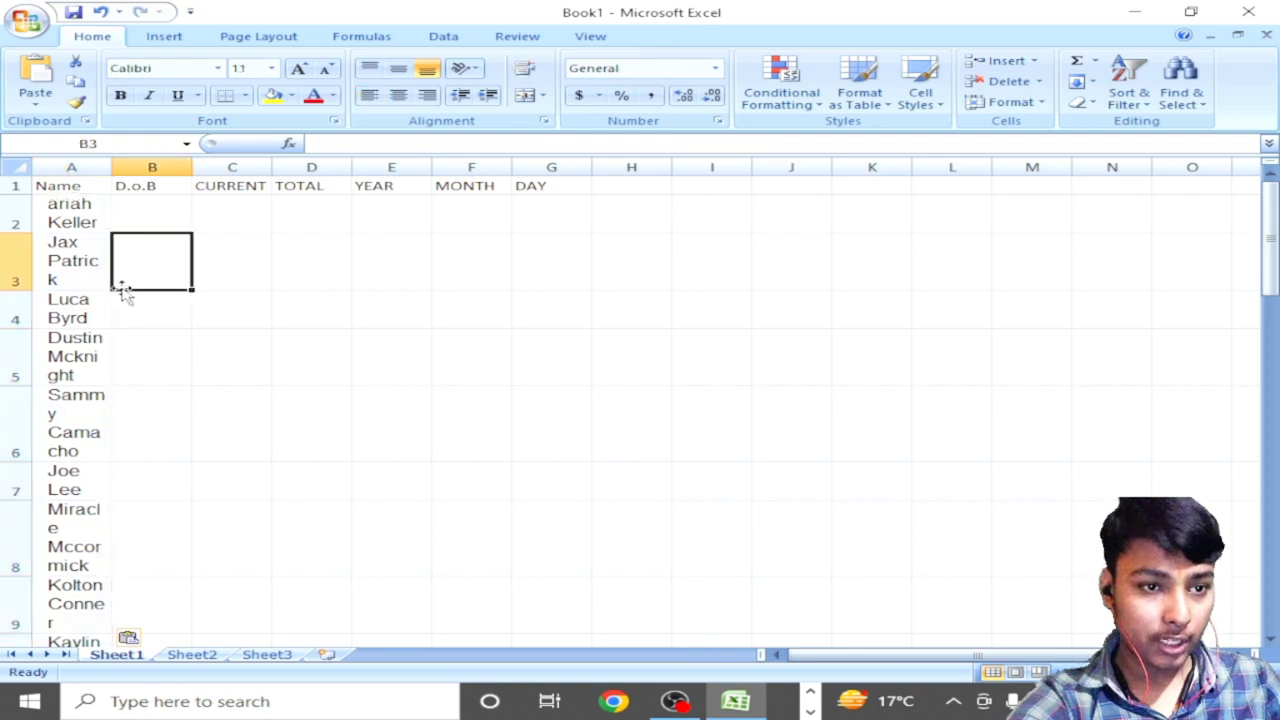
click(140, 224)
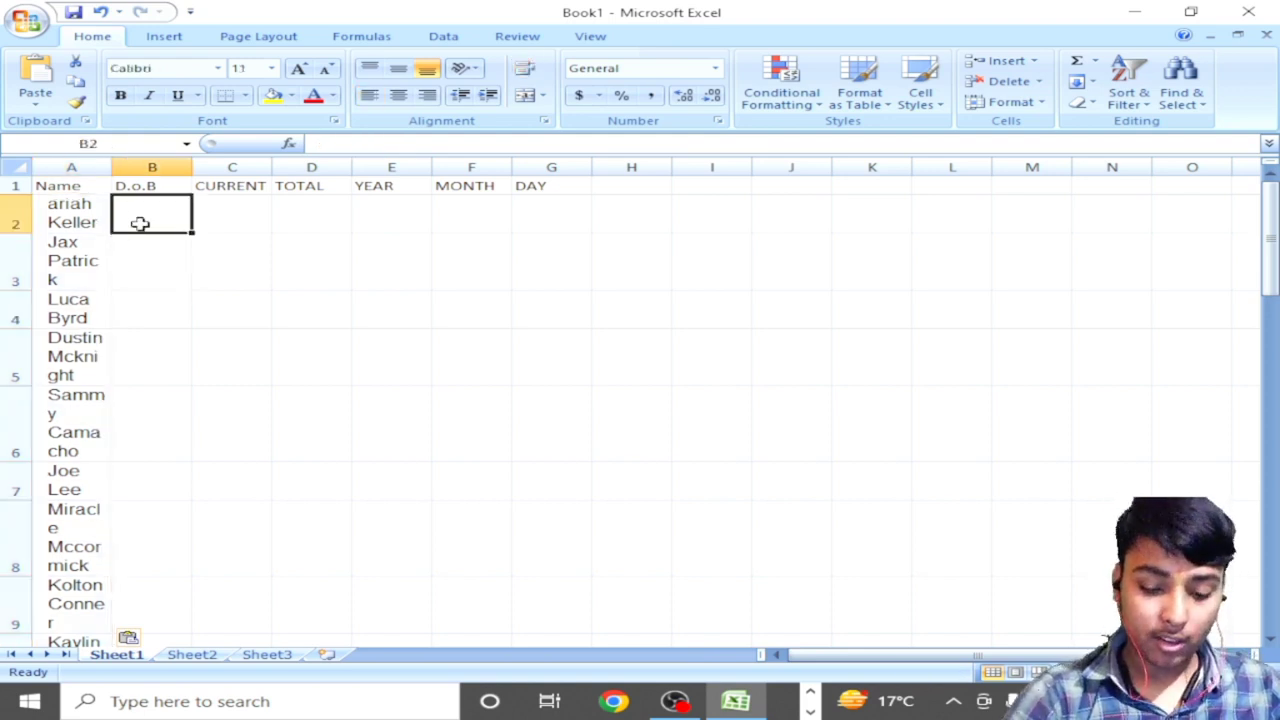
text(1/)
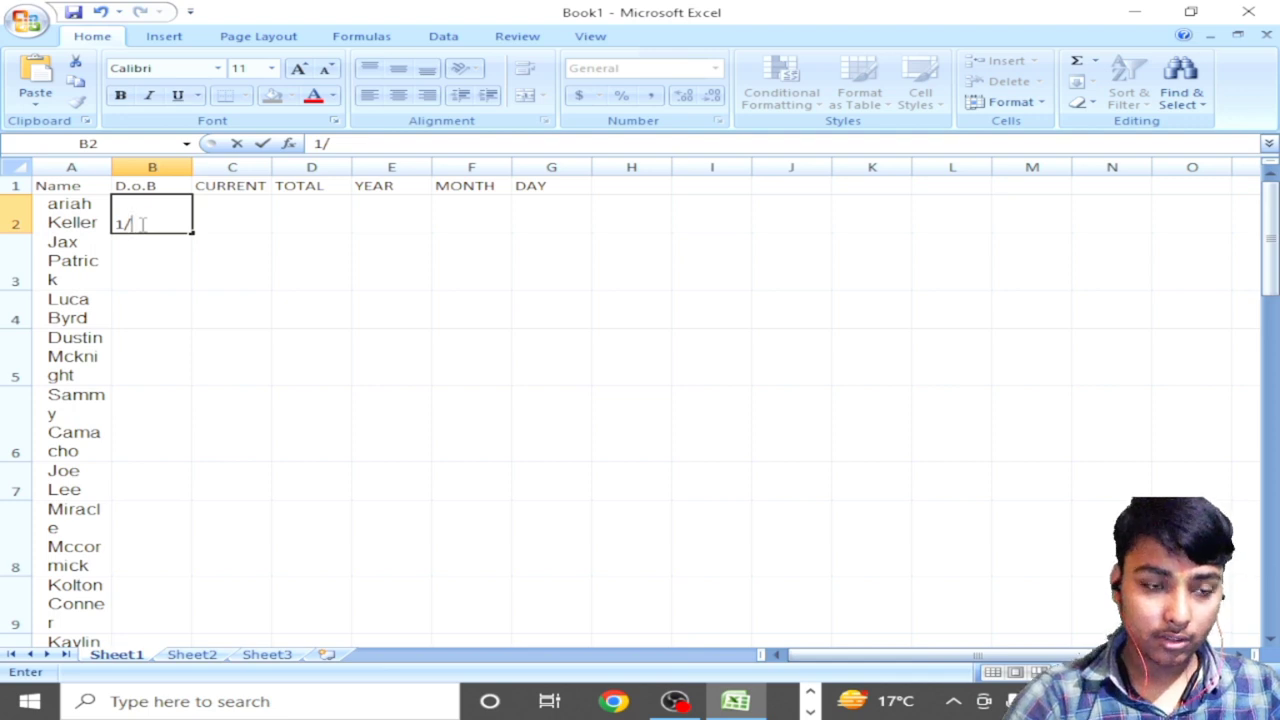
text(2)
key(BackSpace)
key(BackSpace)
key(BackSpace)
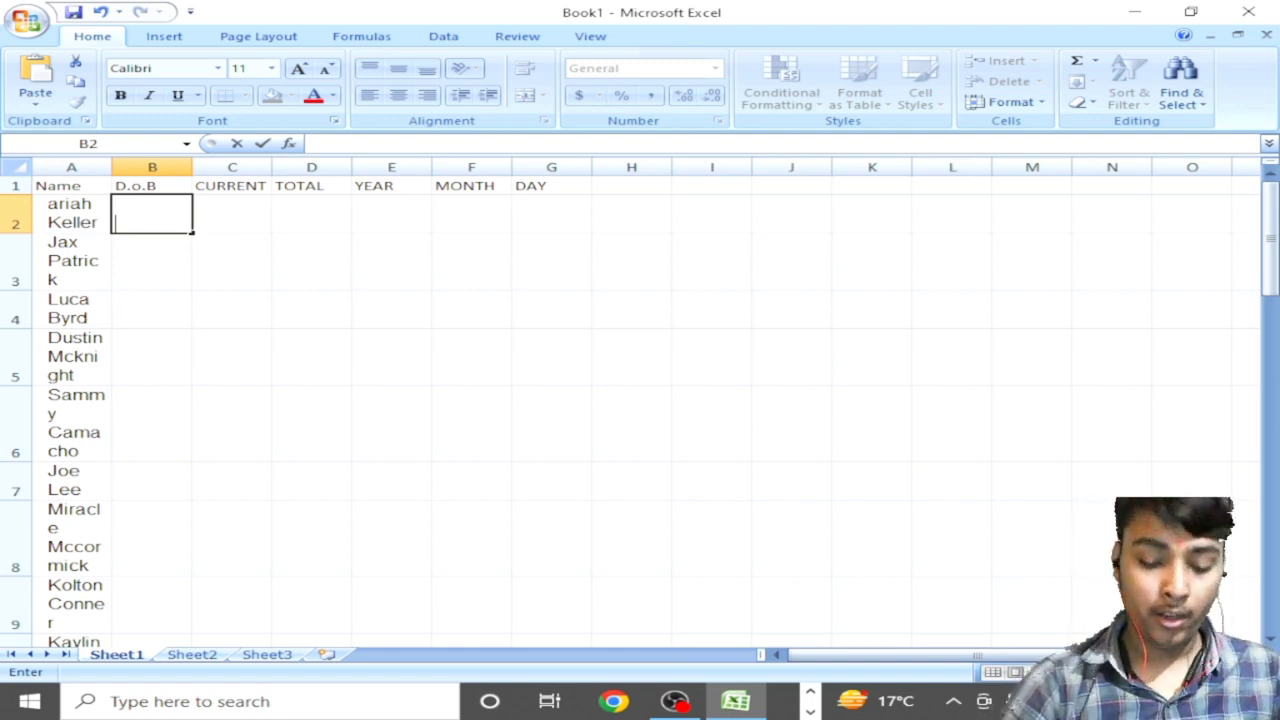
text(11)
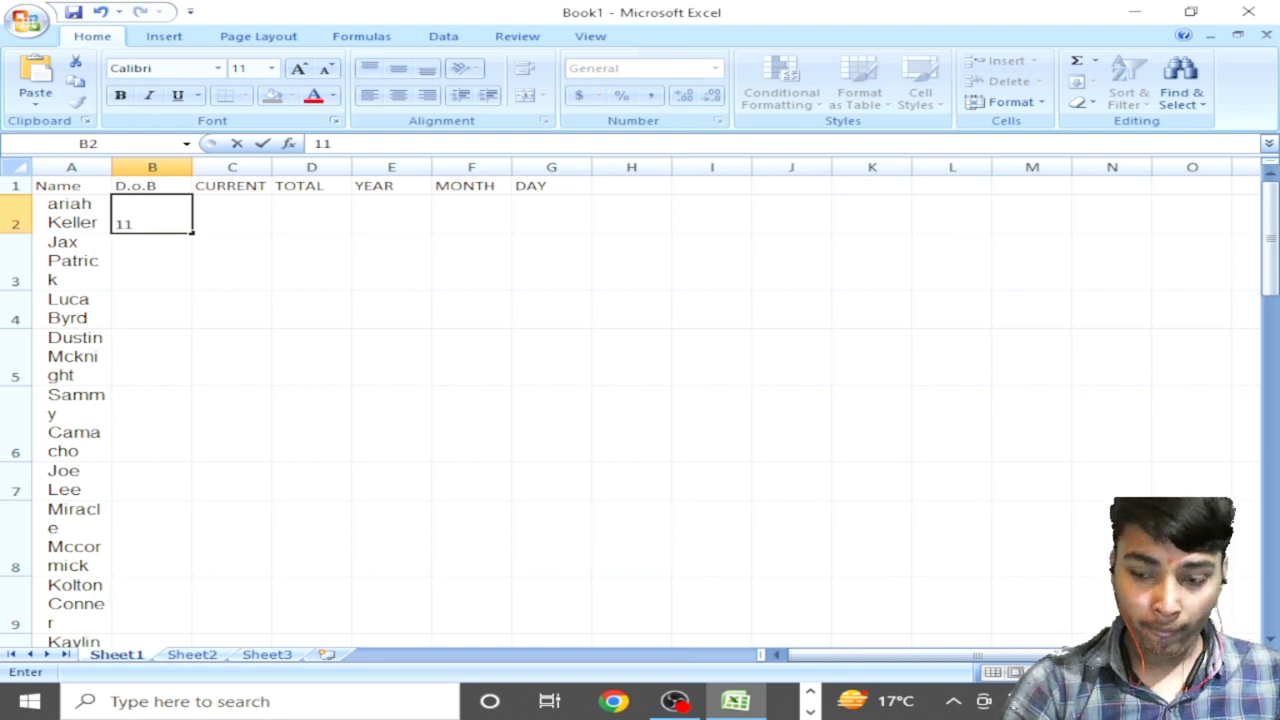
text(/24)
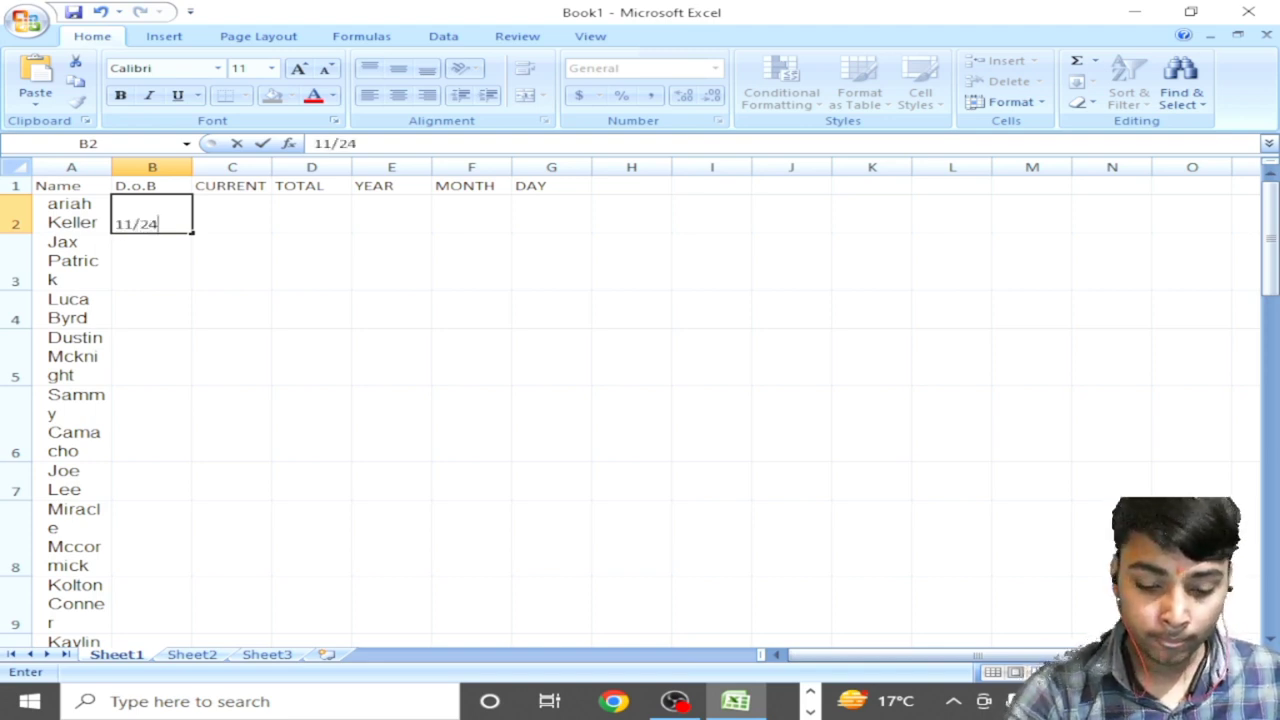
text(/1)
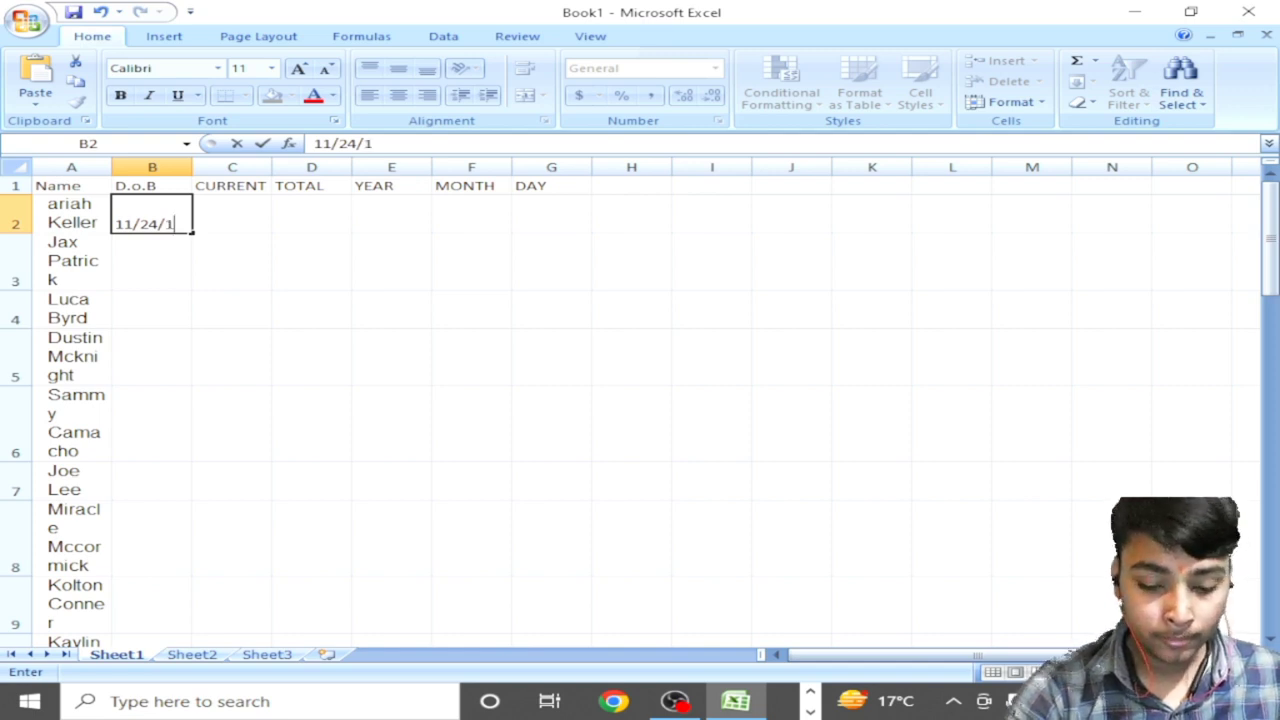
text(999)
key(Return)
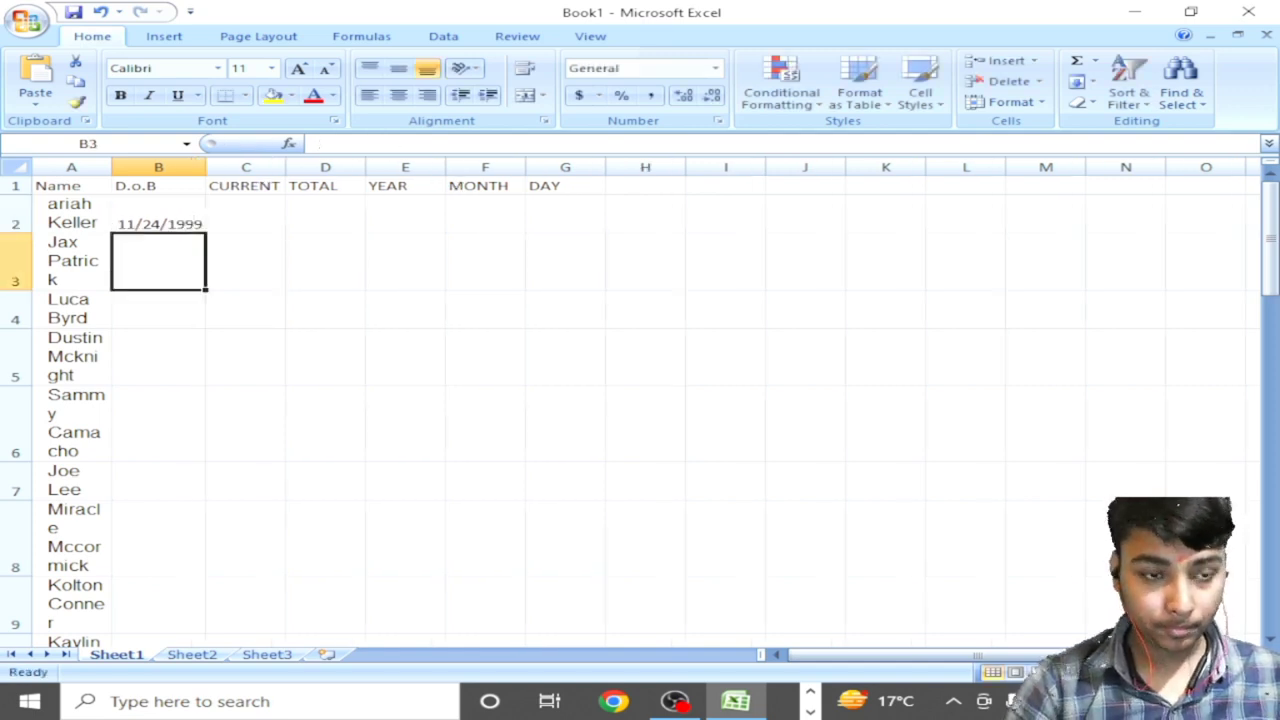
text(11)
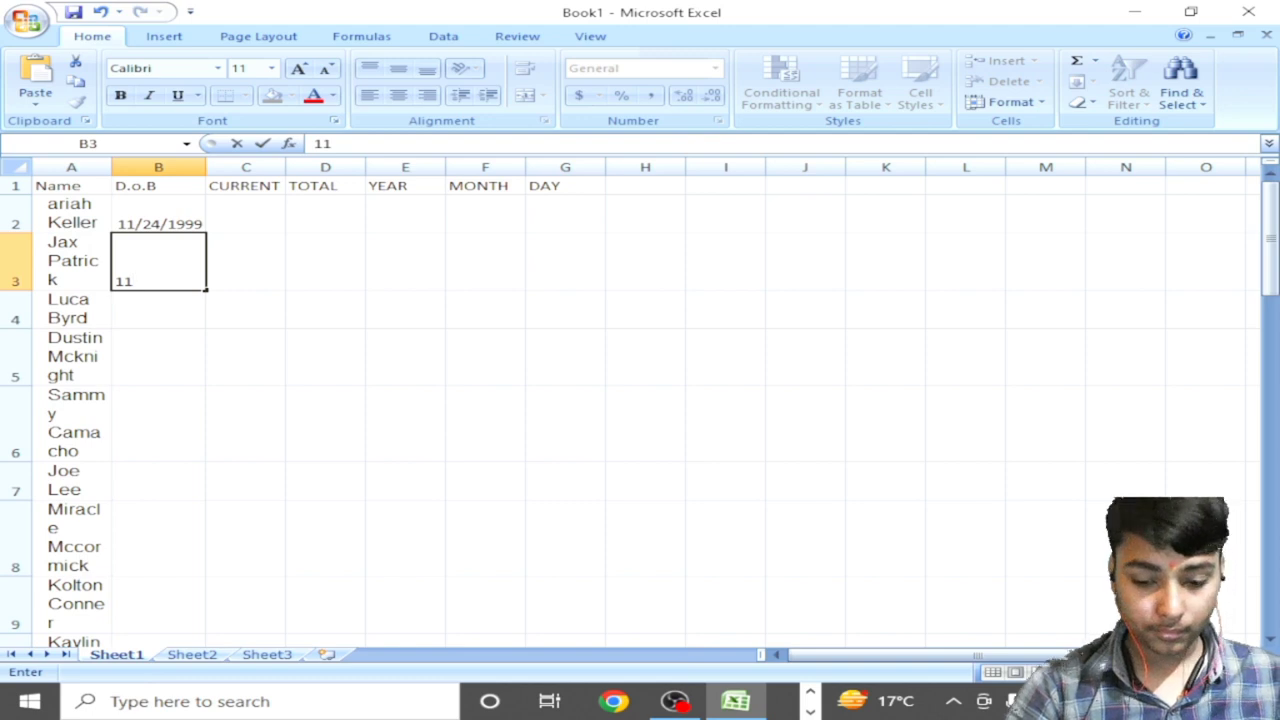
text(/)
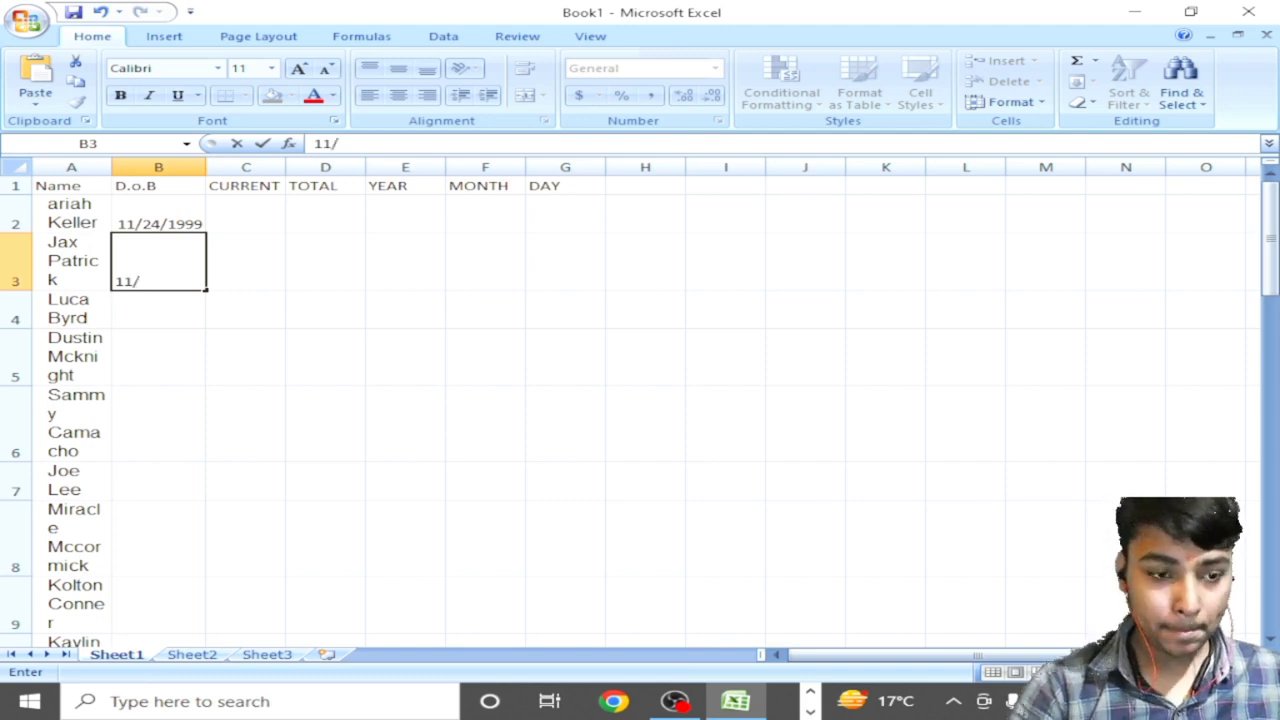
text(24/)
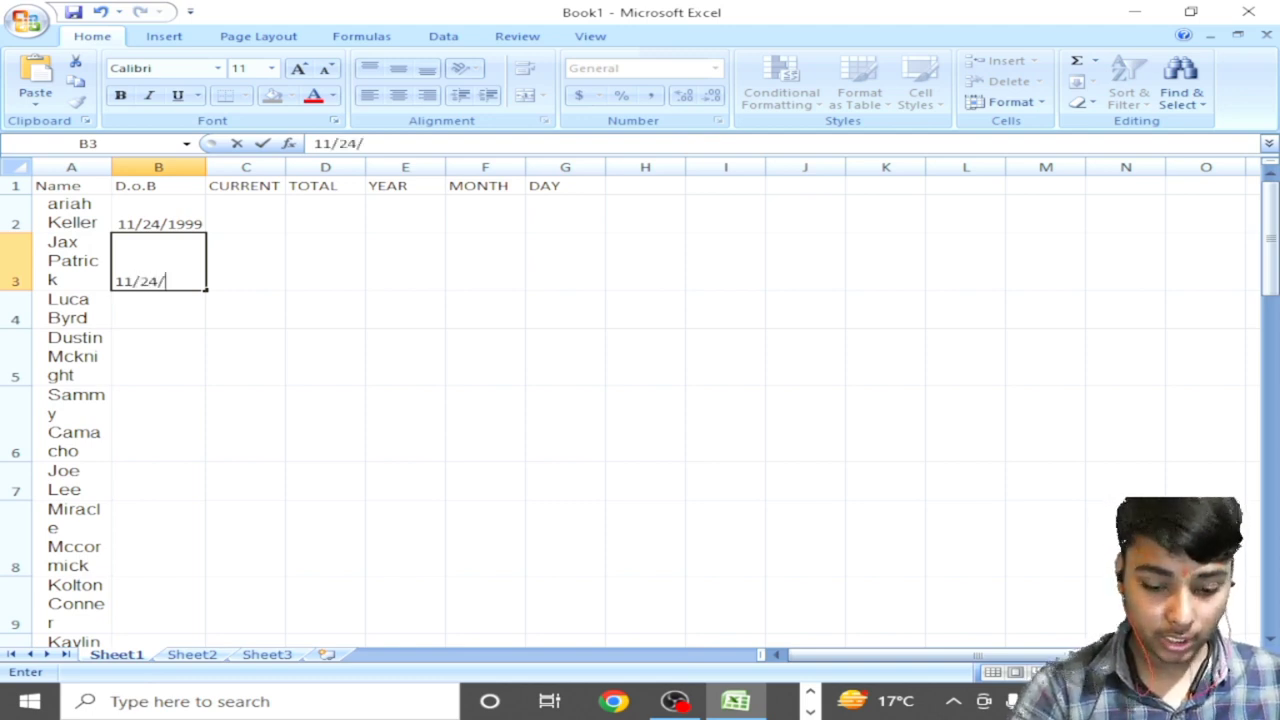
text(1998)
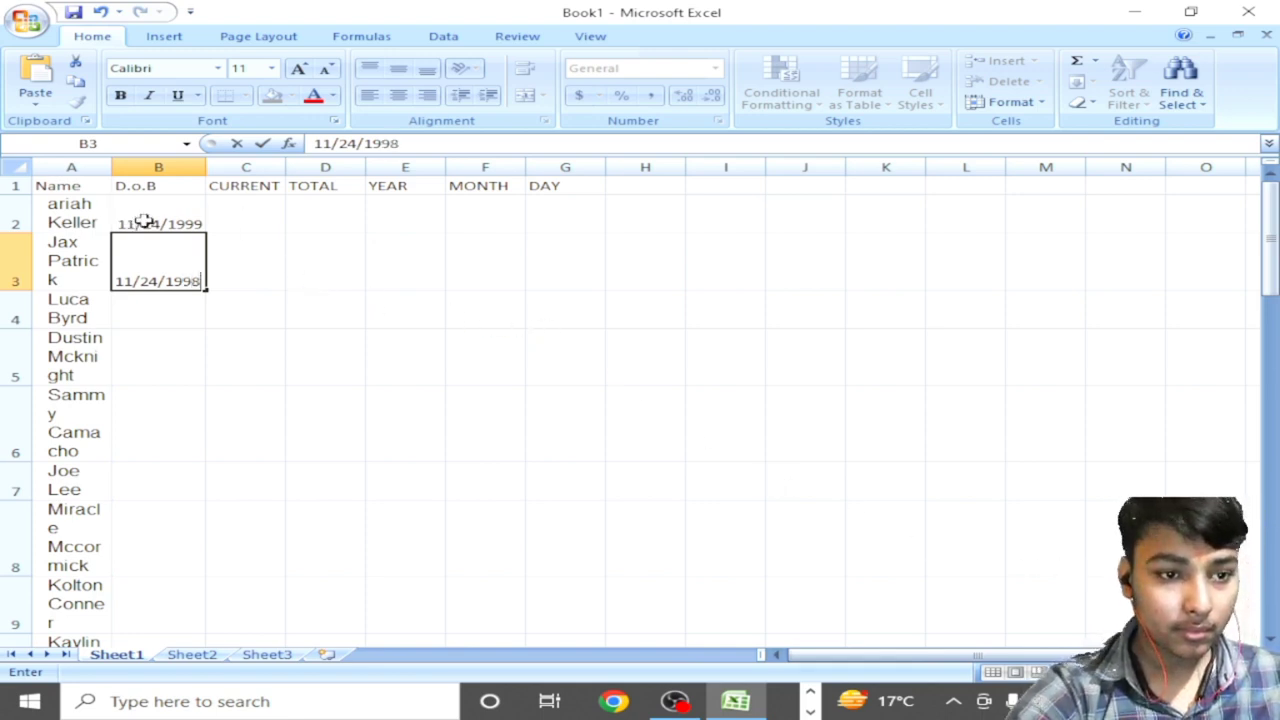
Step: AutoFill the yearly D.o.B series from B2:B3 down to 11/24/1970 in row 31
drag(133, 222, 157, 246)
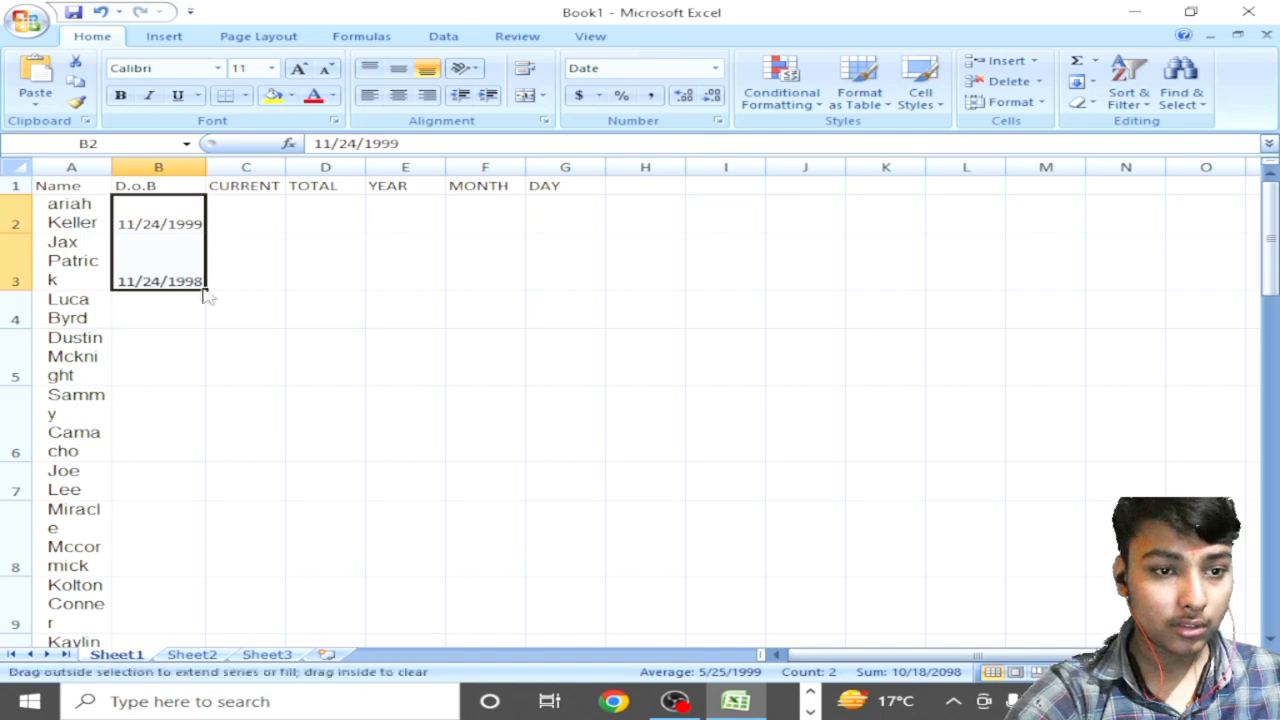
double_click(203, 293)
click(207, 275)
scroll(210, 273, down, 17)
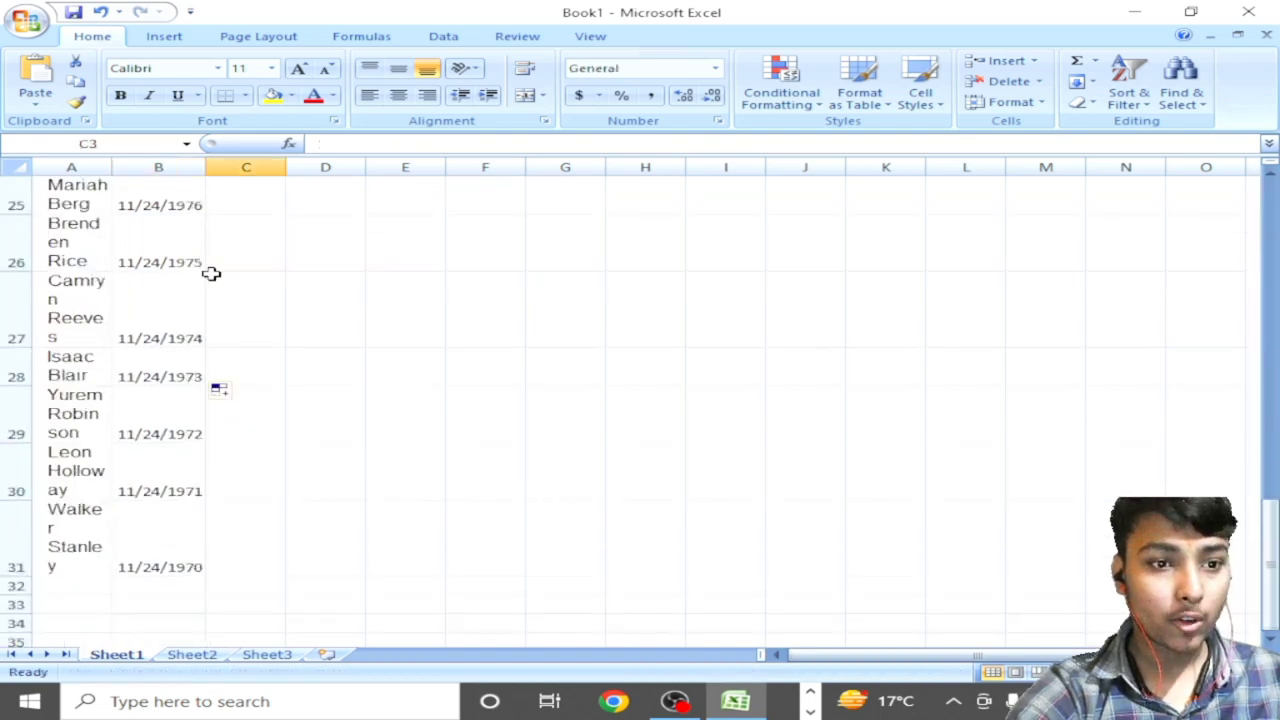
scroll(210, 273, up, 10)
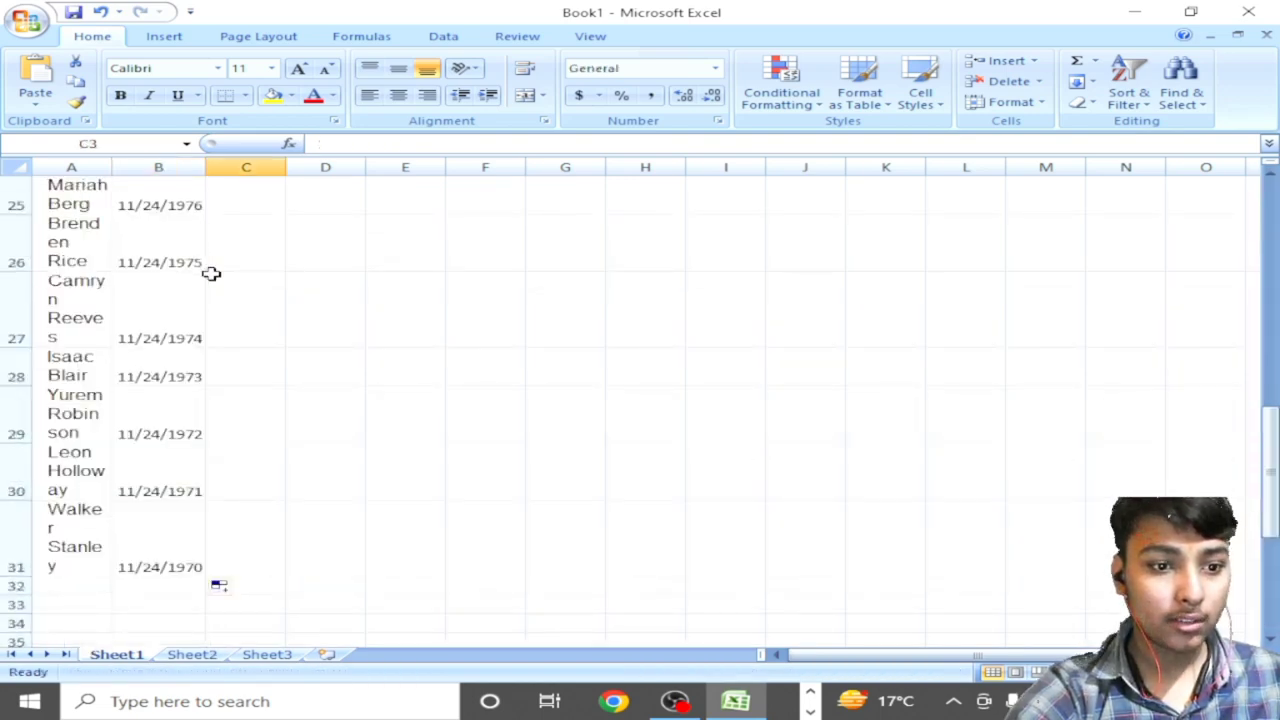
scroll(210, 273, up, 8)
Step: Enter 11/24/2022 in C2 and copy it down the CURRENT column
click(210, 200)
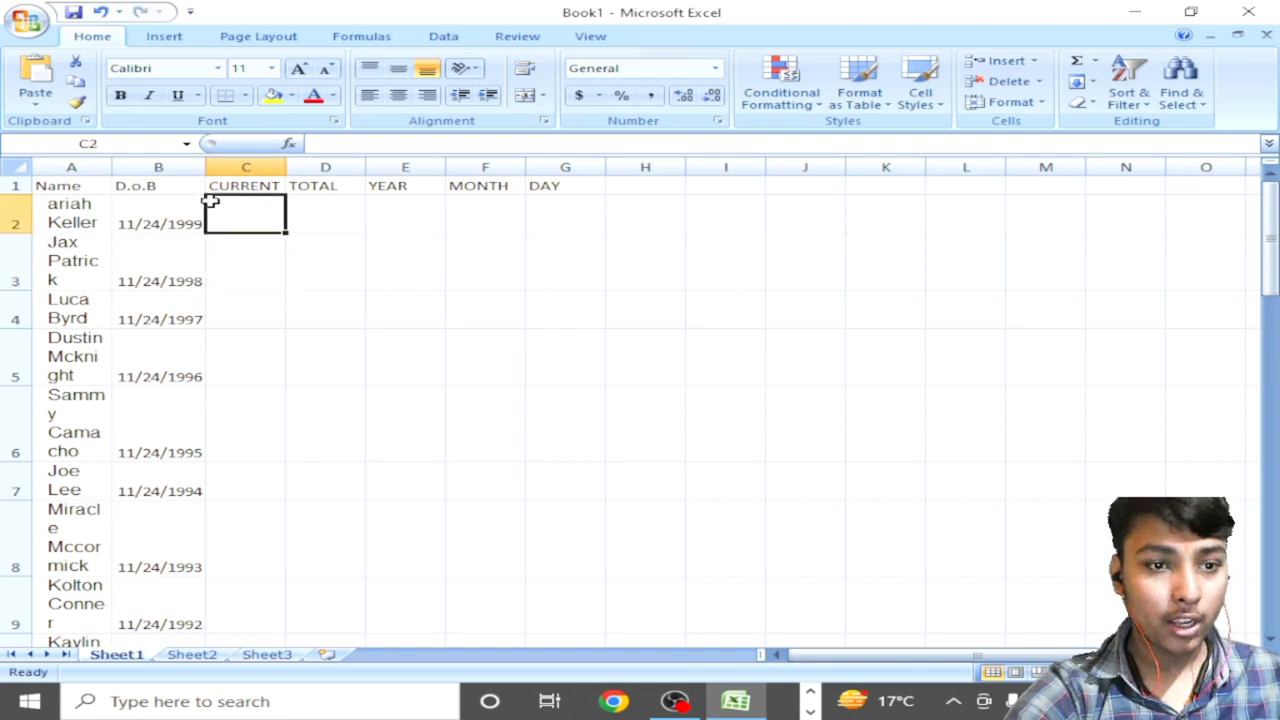
text(11/)
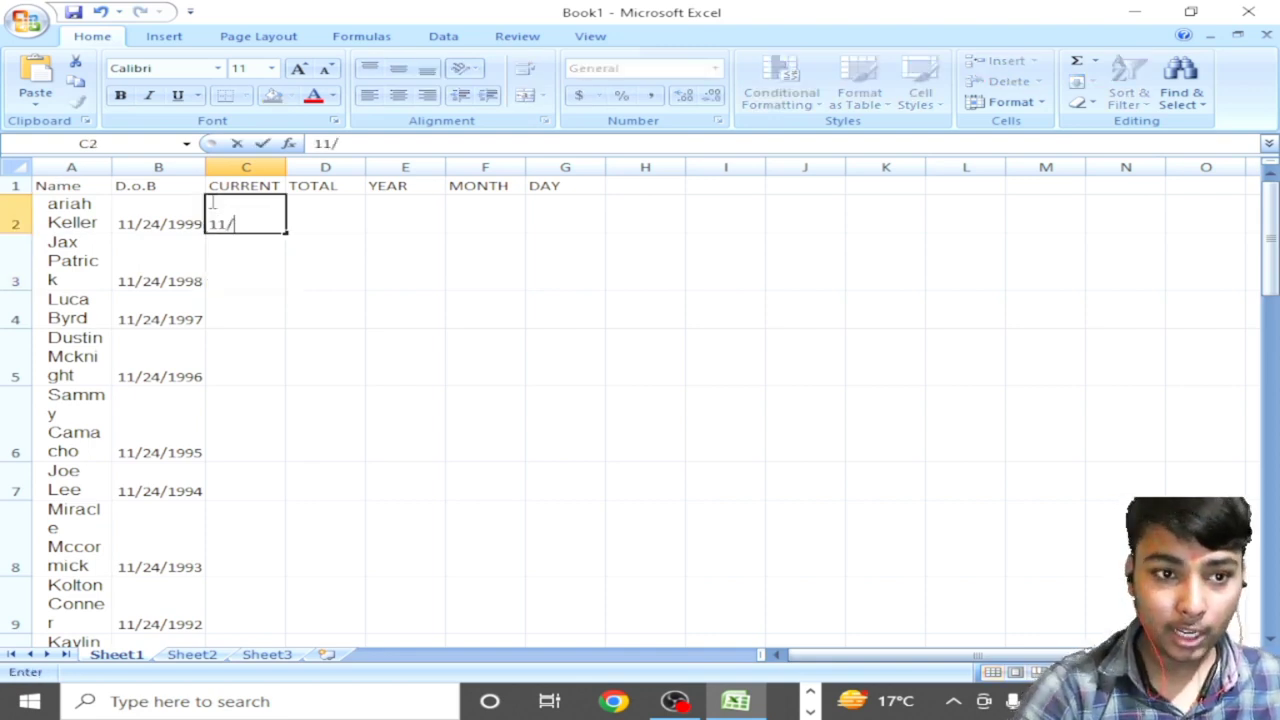
text(24/1)
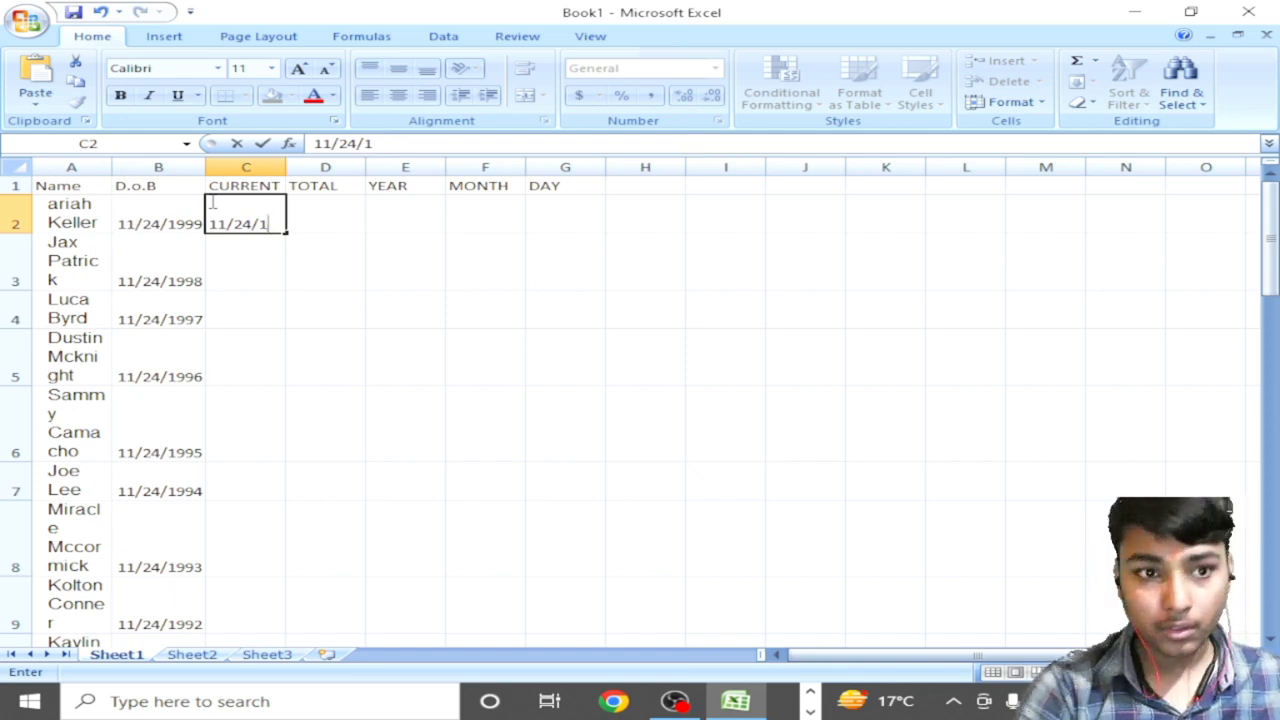
key(BackSpace)
text(2022)
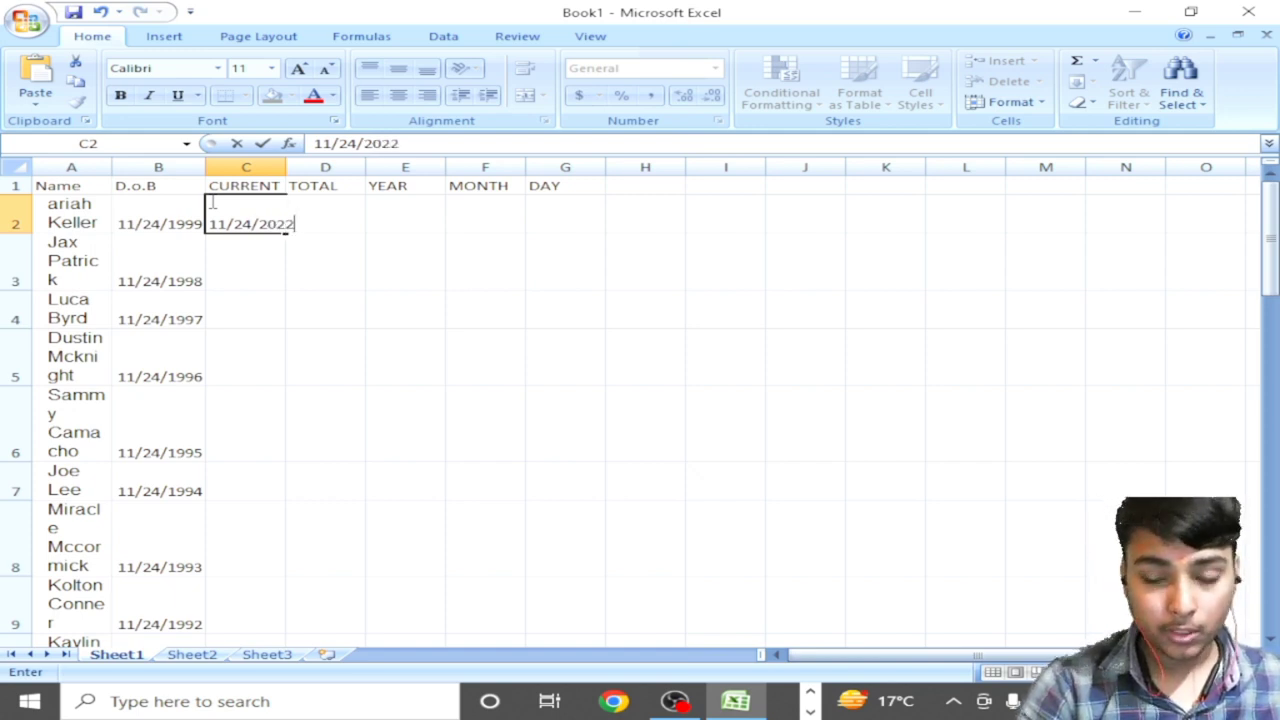
key(Return)
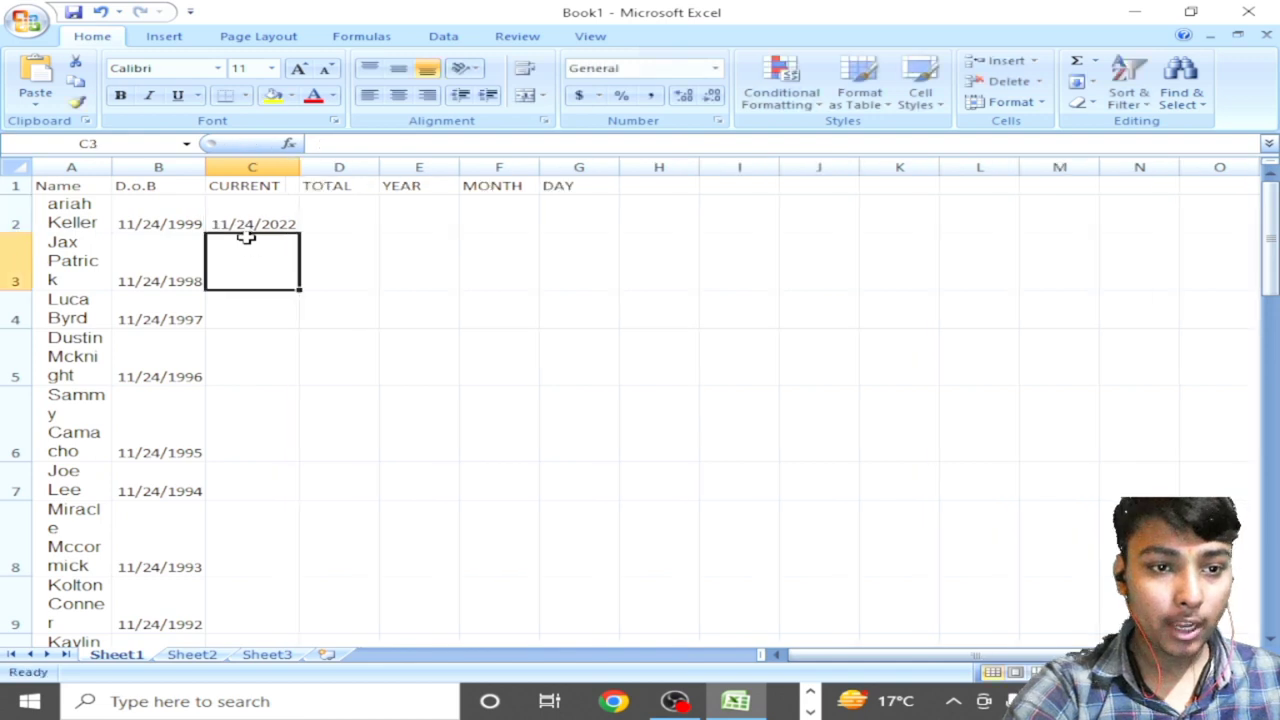
click(284, 223)
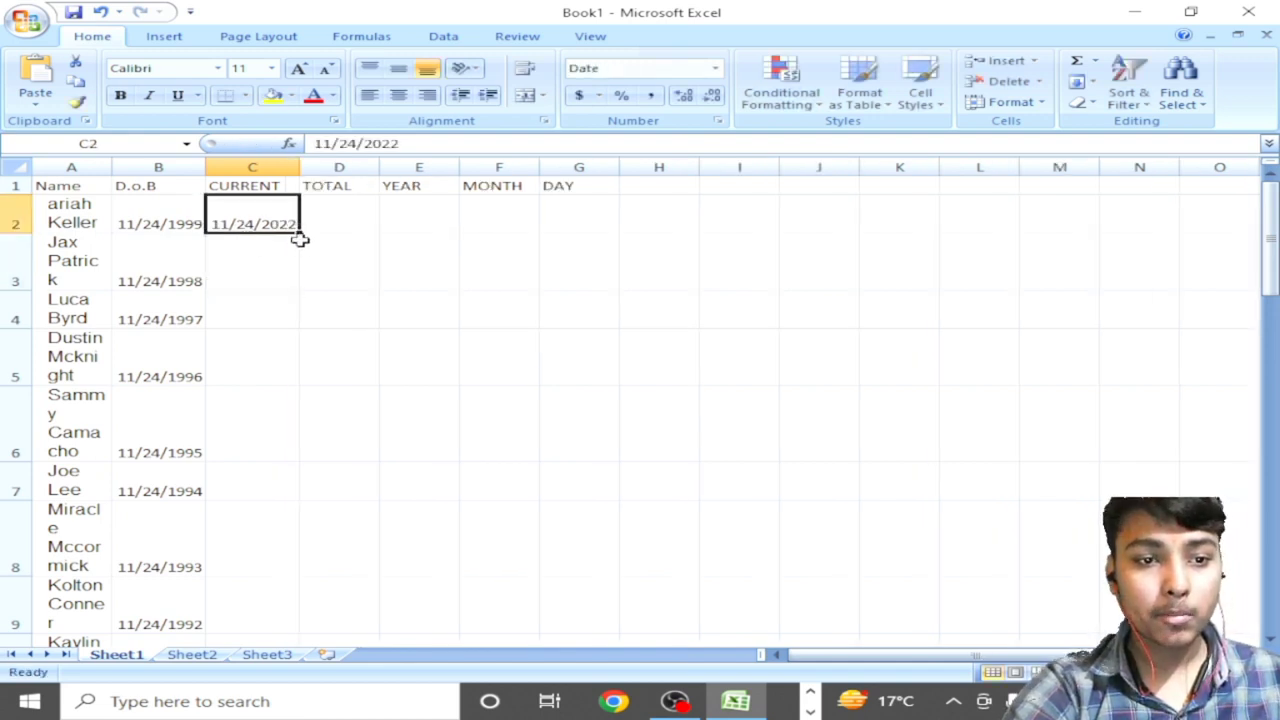
double_click(299, 234)
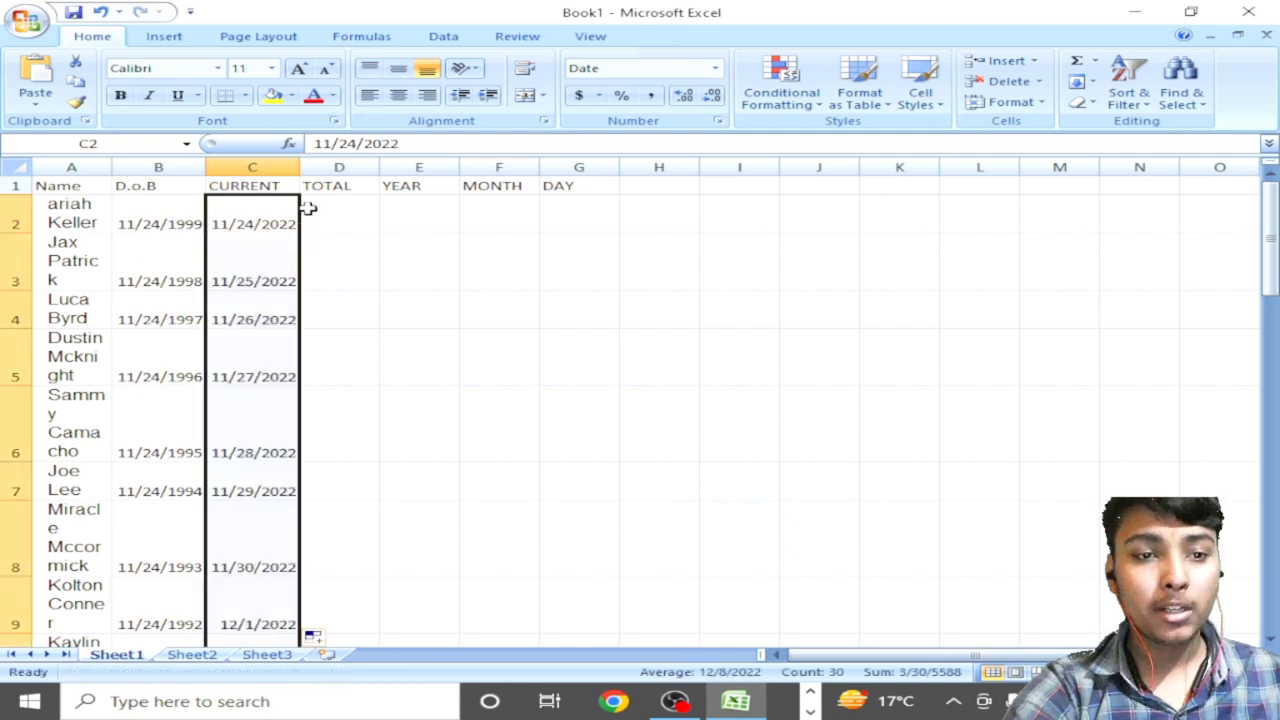
click(308, 207)
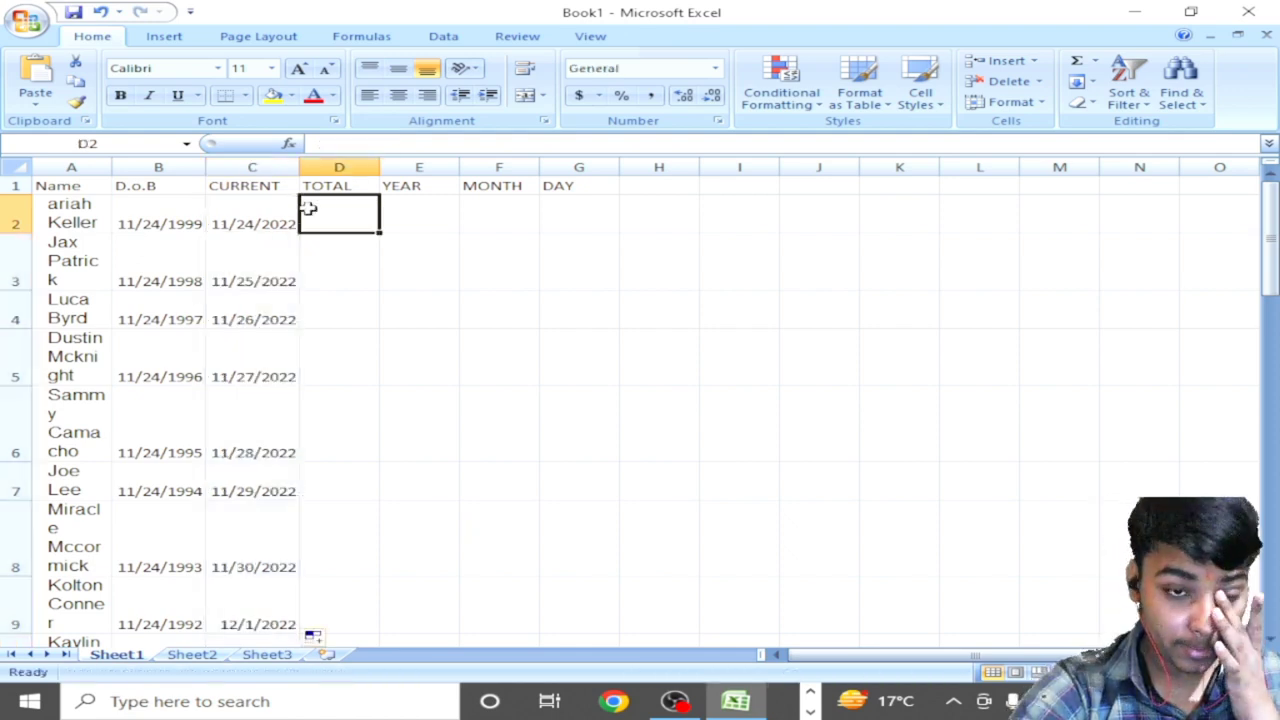
Step: Correct C3 to 11/24/2022 and fill C2:C3 down all 30 CURRENT rows
click(250, 247)
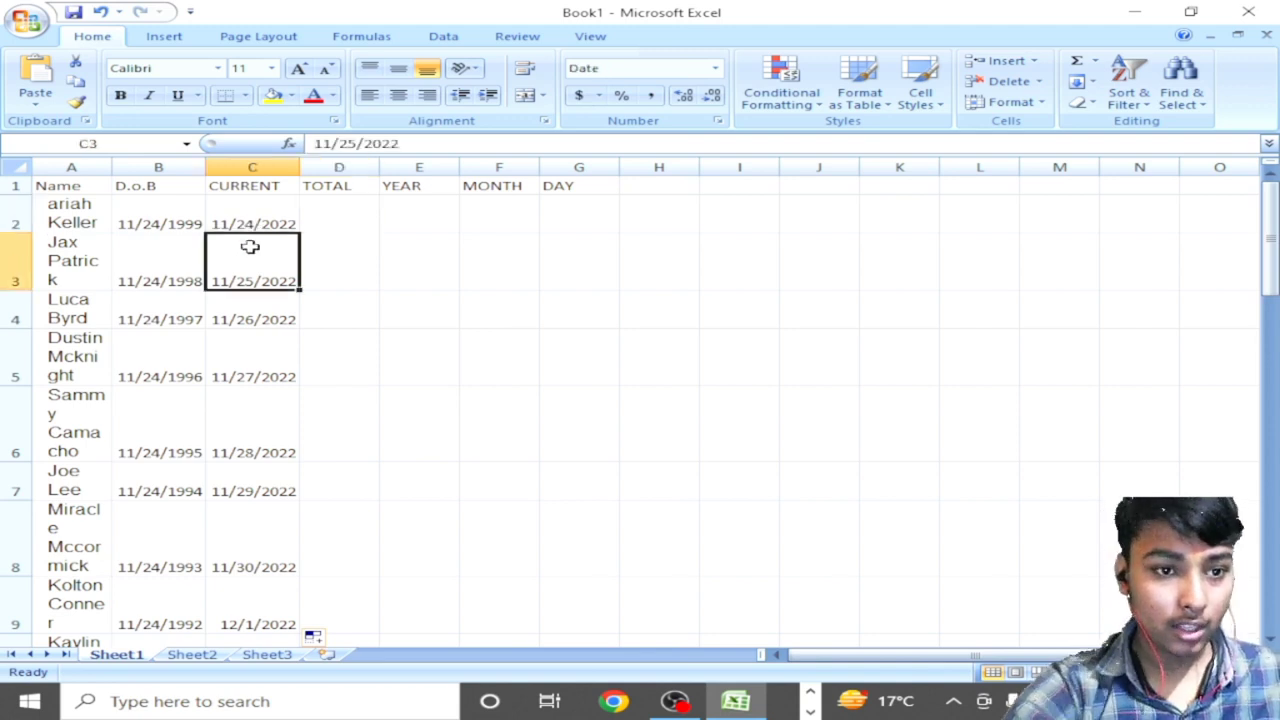
text(11/)
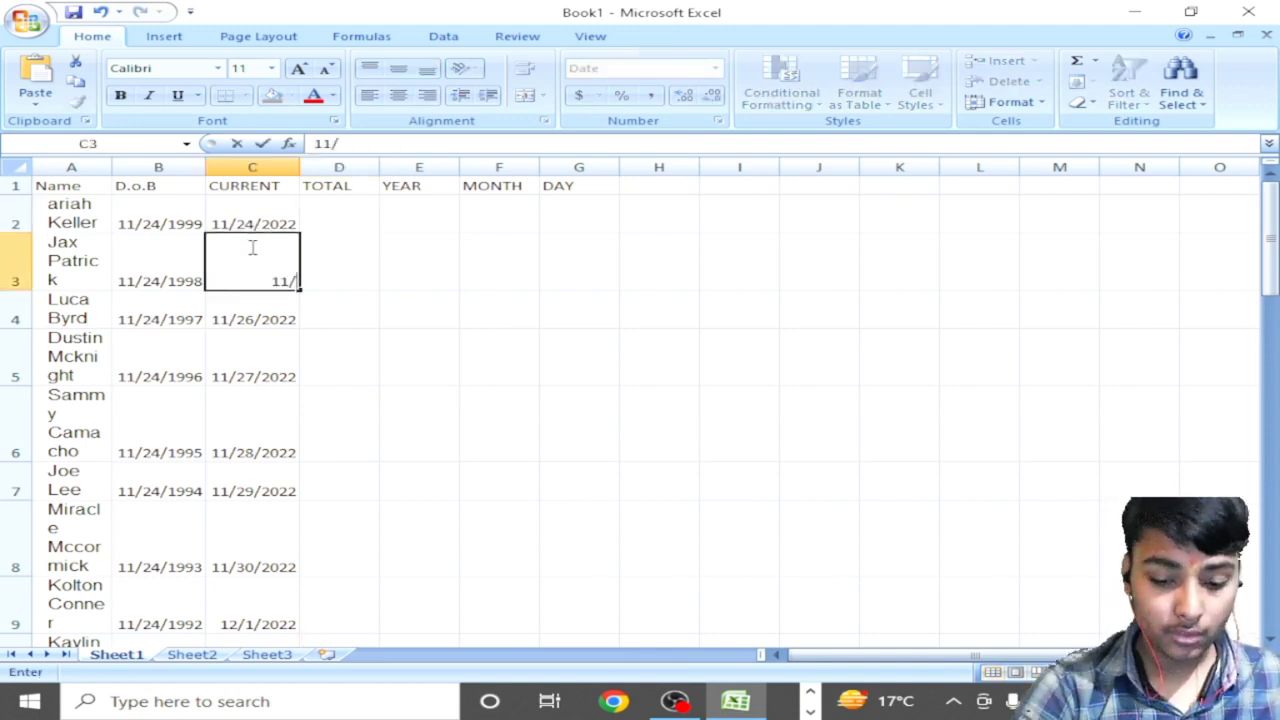
text(24/8)
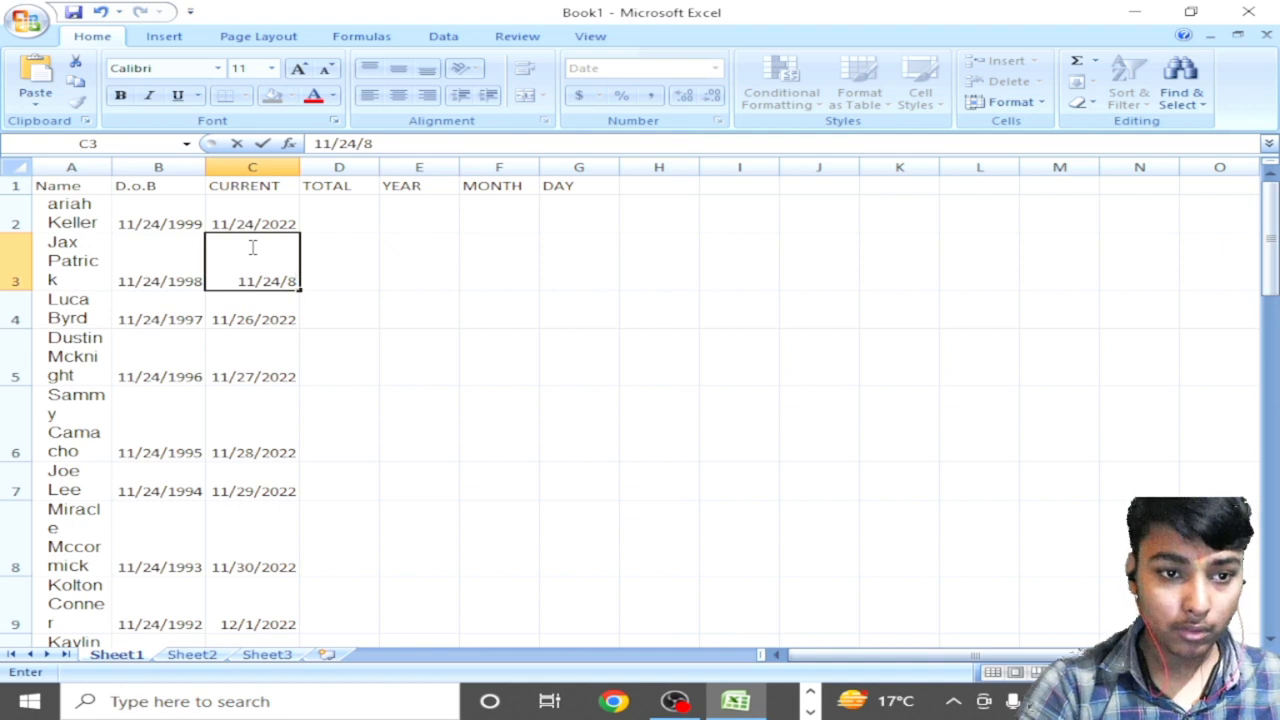
key(BackSpace)
text(2022)
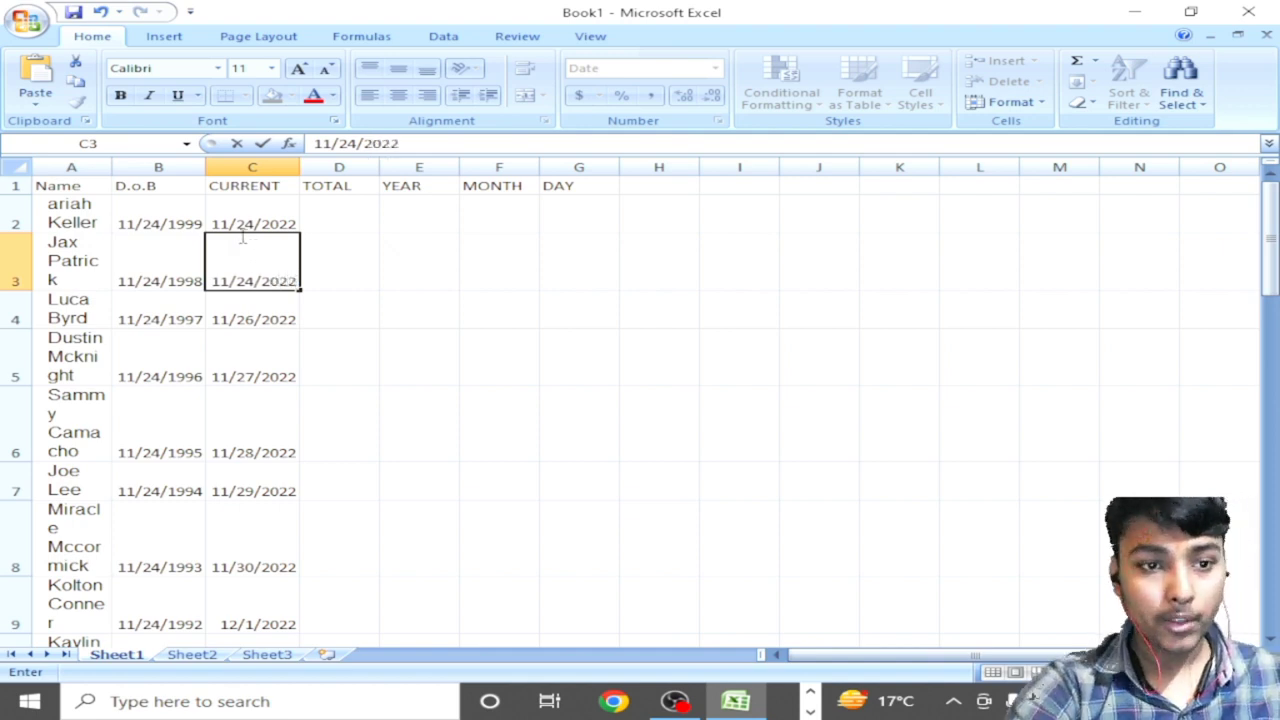
drag(240, 214, 245, 255)
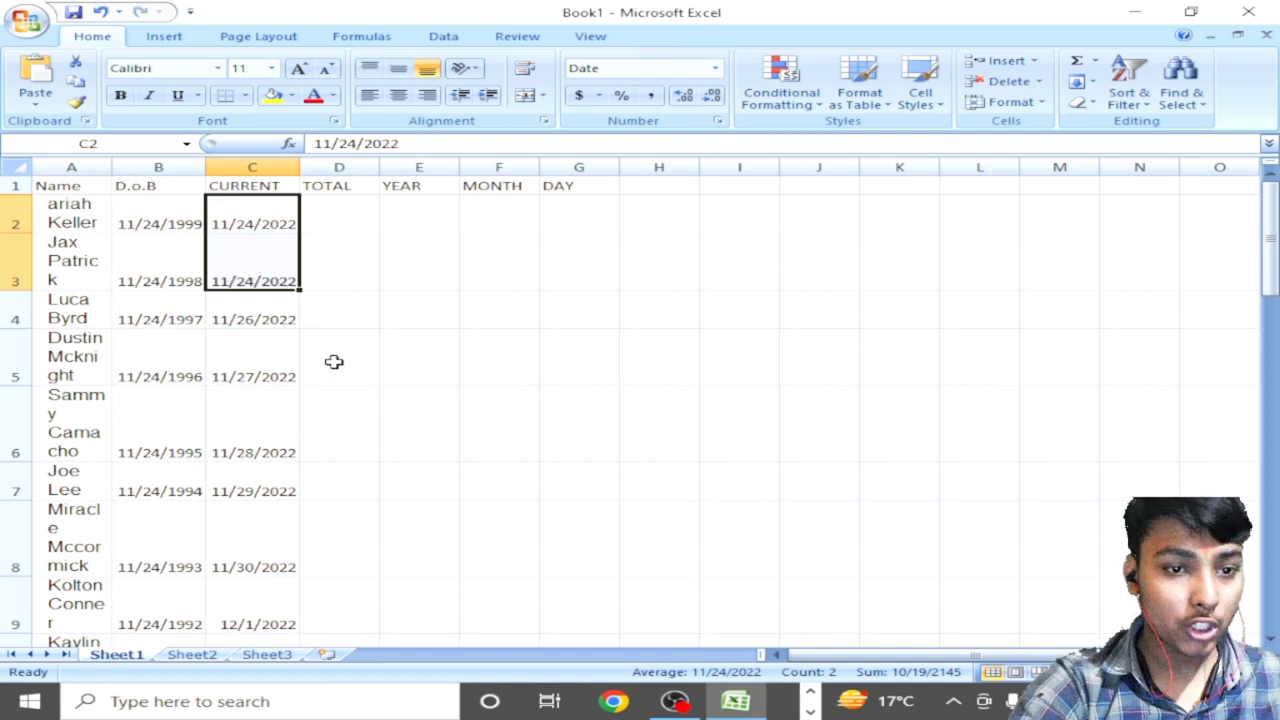
double_click(299, 289)
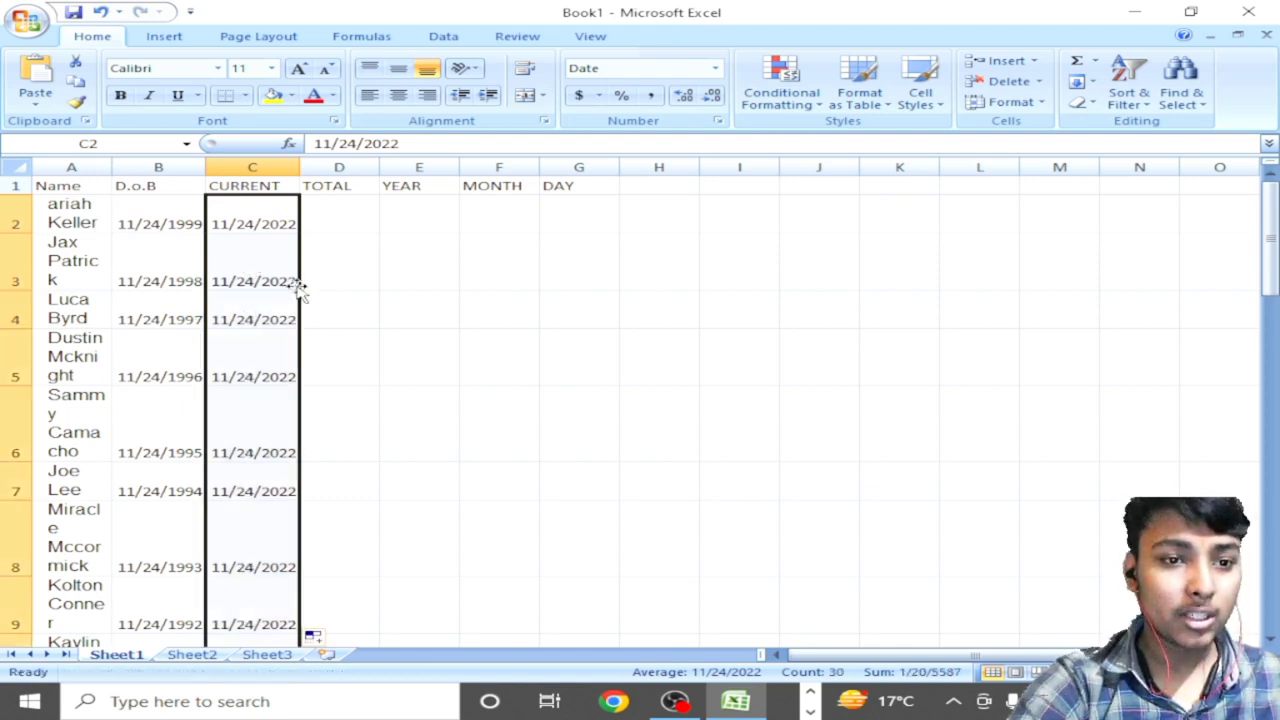
click(409, 210)
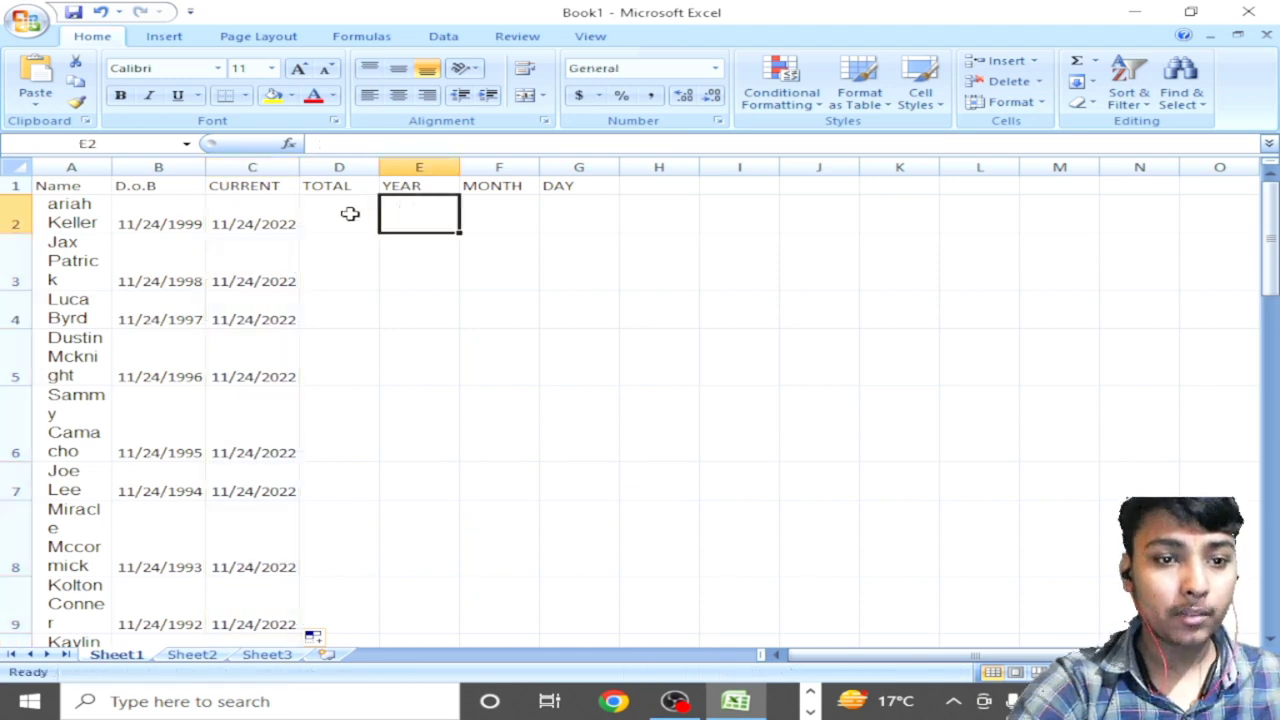
Step: Enter a D2 formula subtracting the birth date in B2 from C2
click(349, 212)
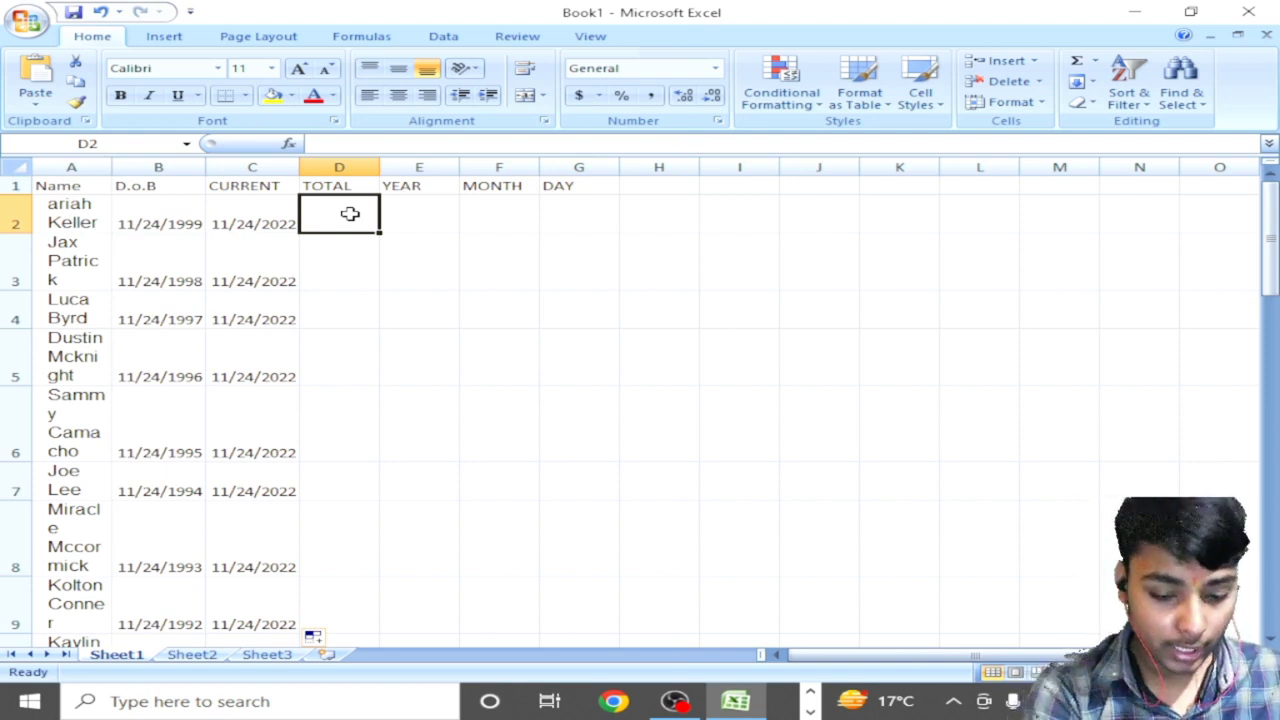
text(()
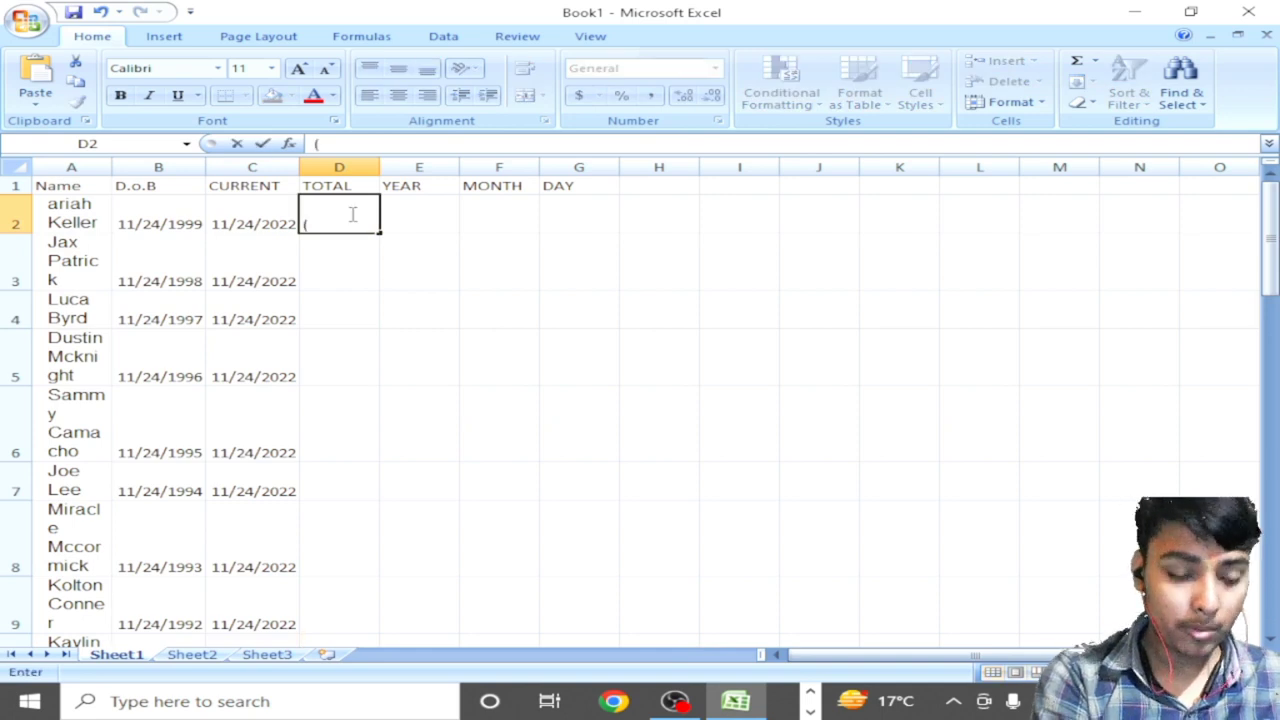
text(curr)
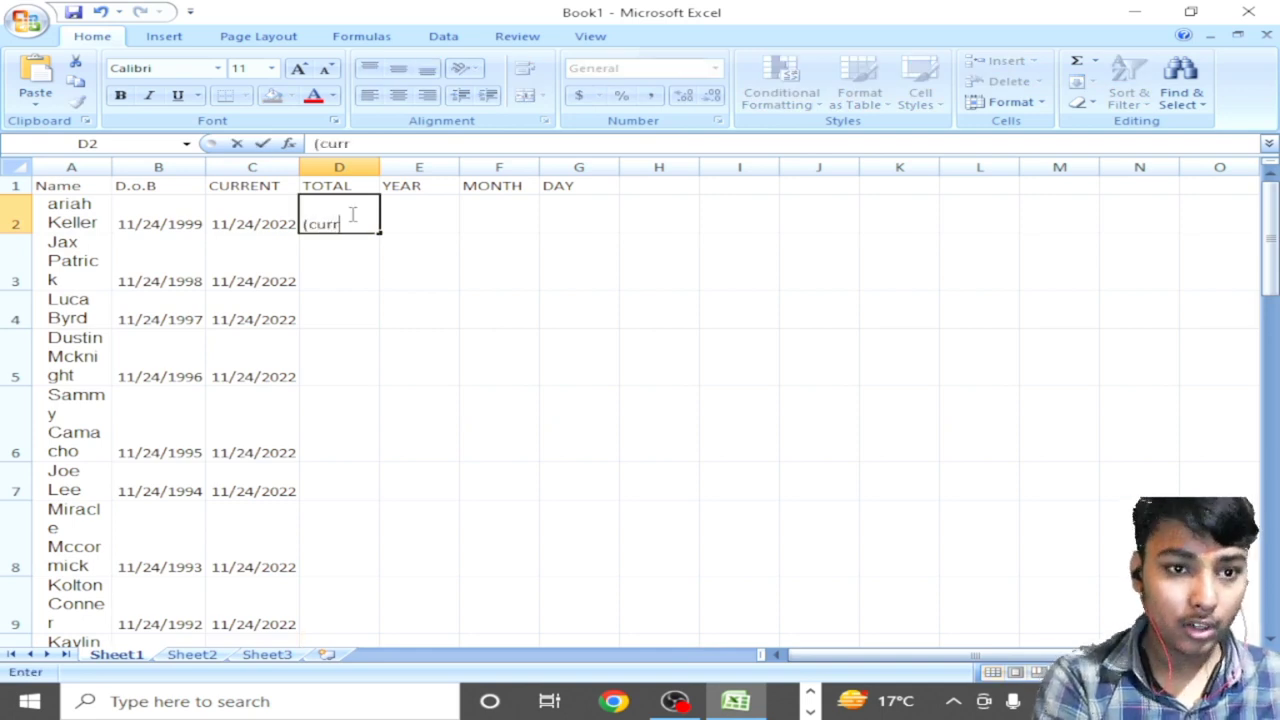
key(BackSpace)
key(BackSpace)
key(BackSpace)
key(BackSpace)
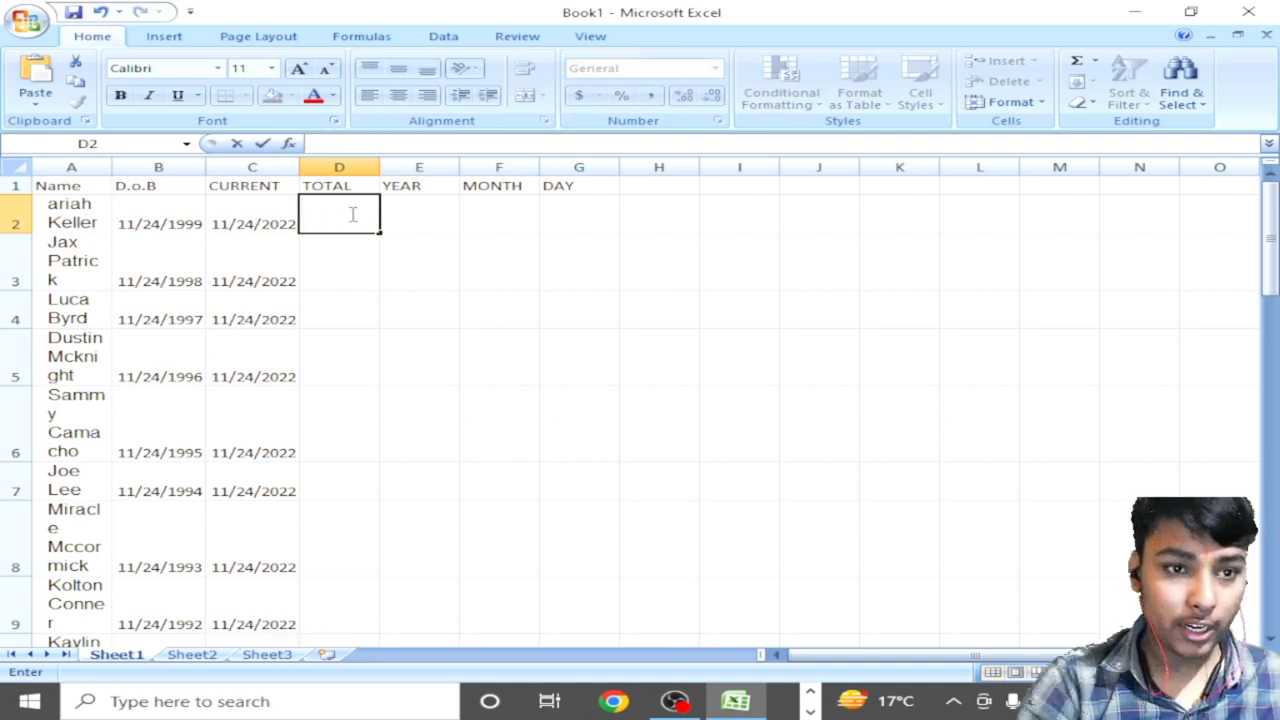
text(=C2)
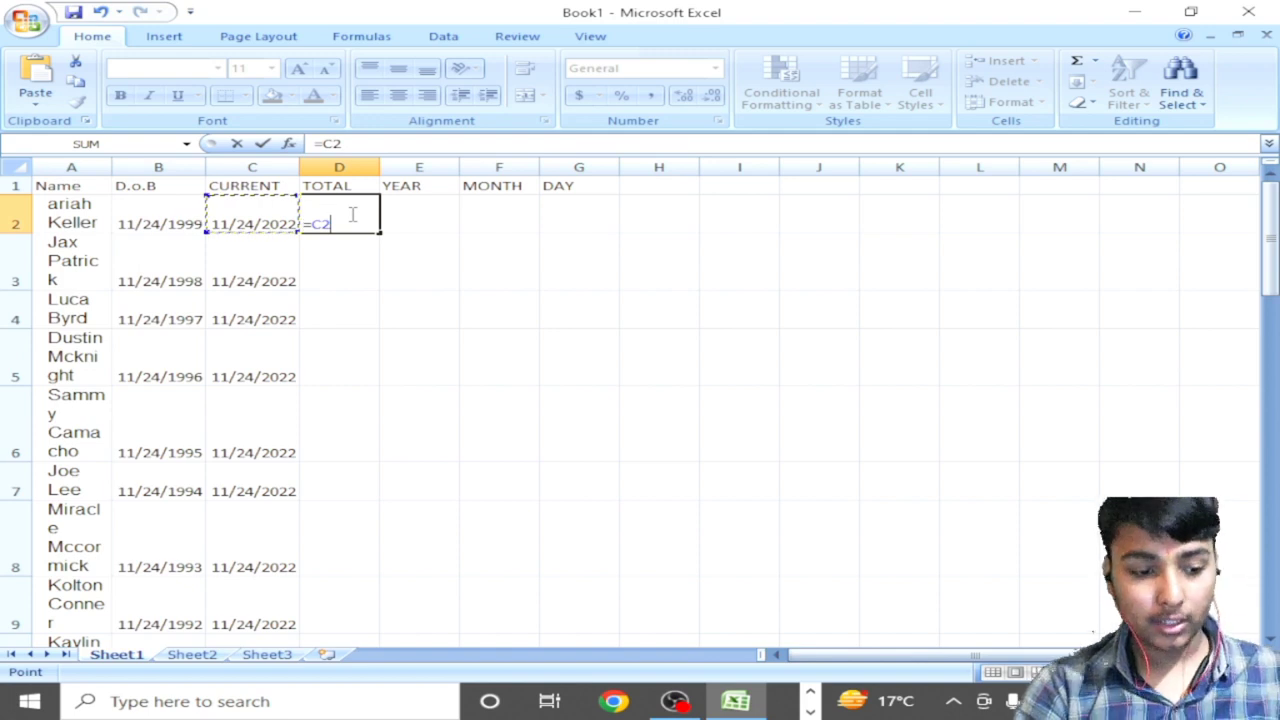
text(-)
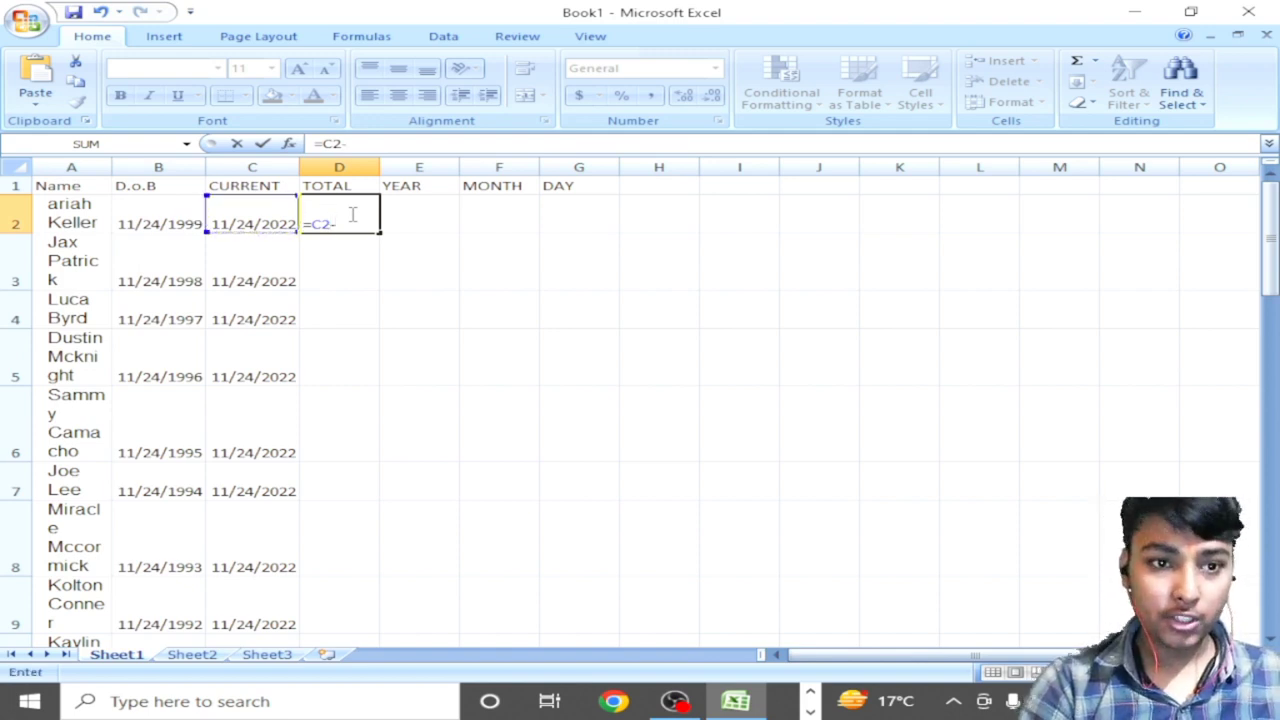
click(158, 215)
key(Return)
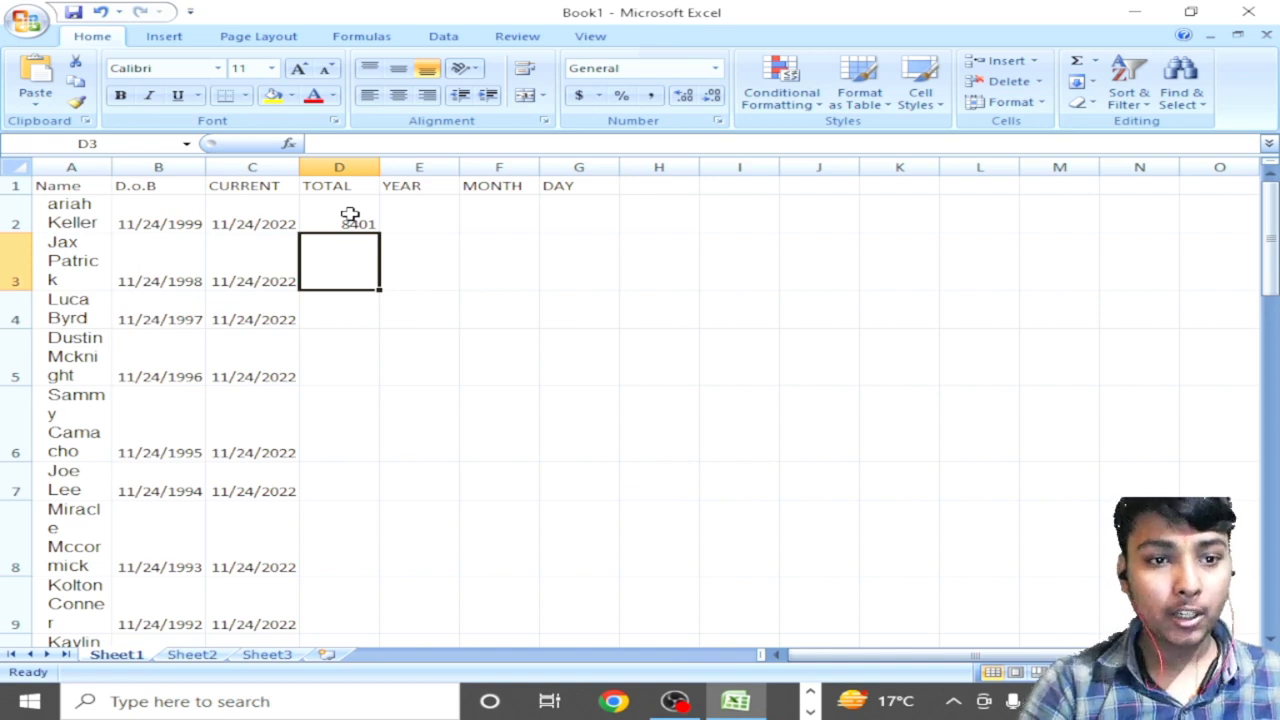
Step: Rewrite D2 as the bracketed formula =(C2-B2), giving 8401 days
click(350, 215)
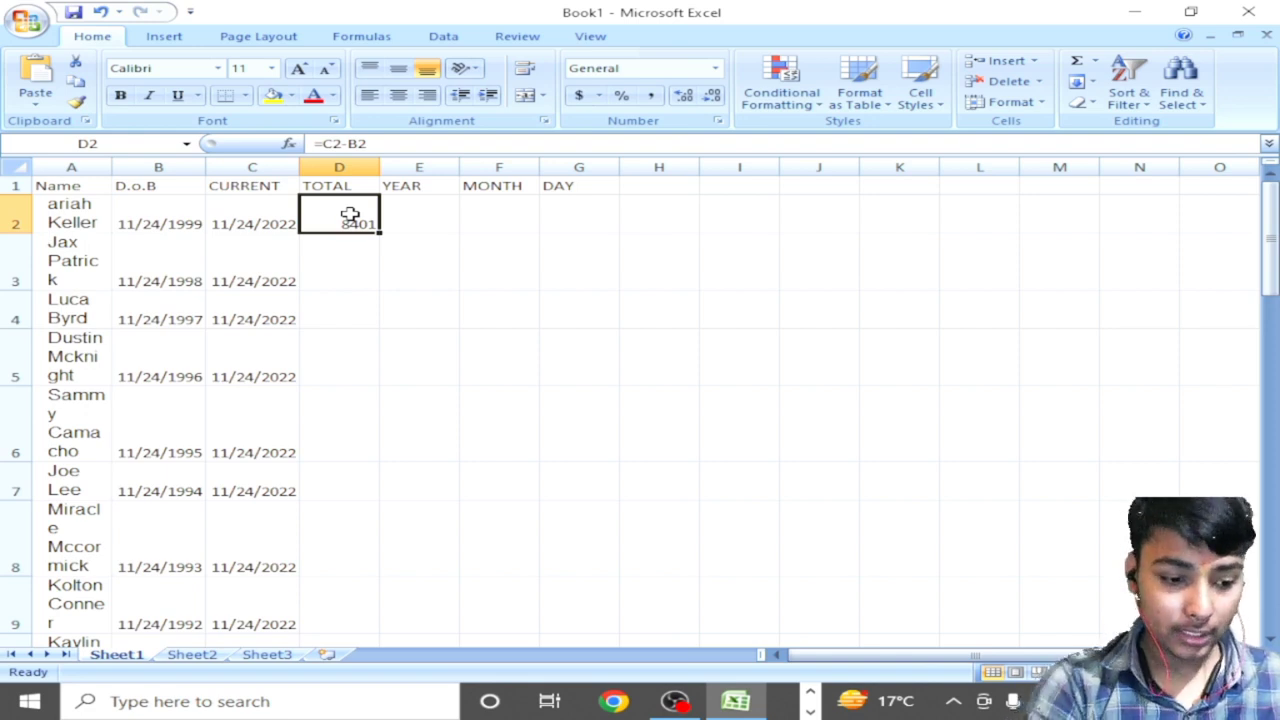
key(BackSpace)
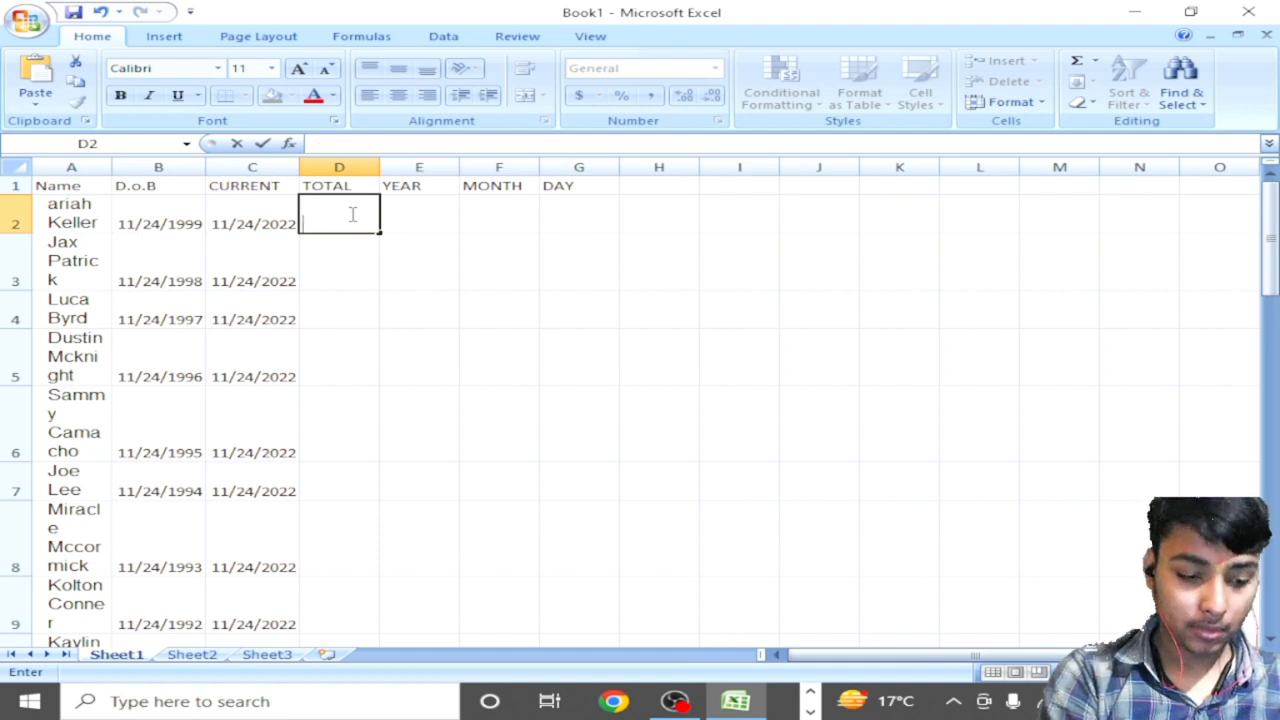
text(=()
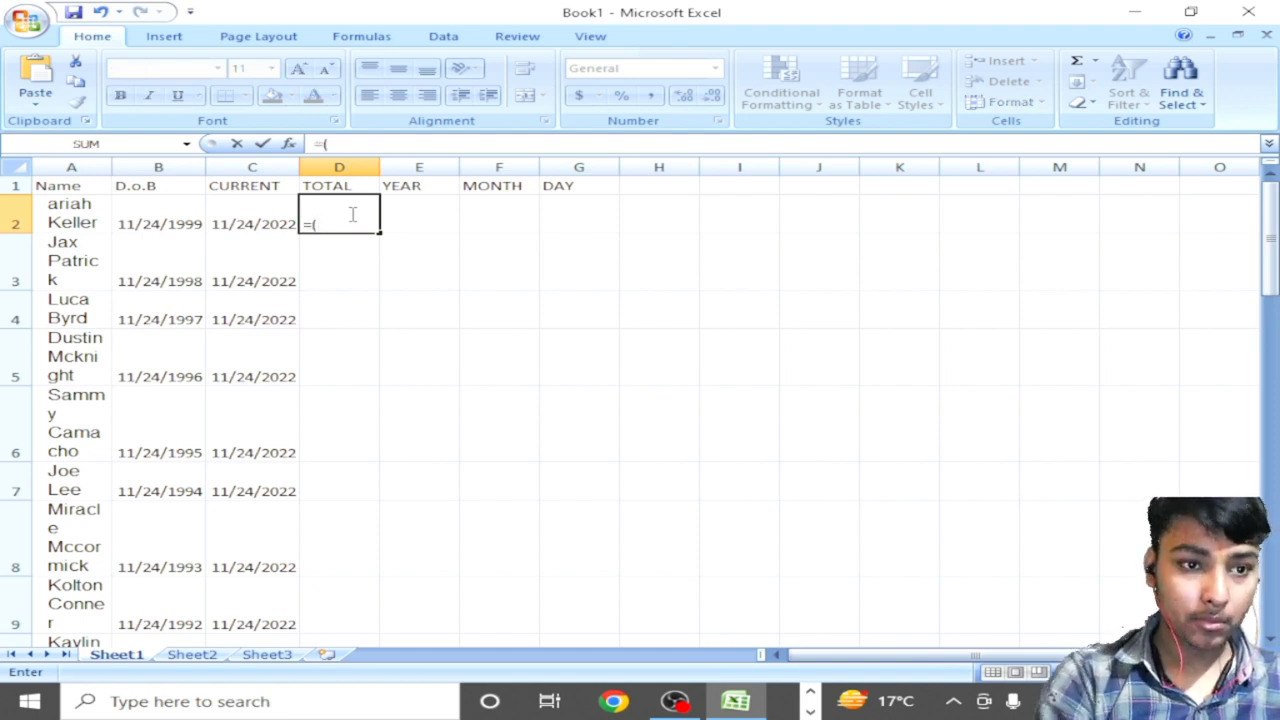
key(Left)
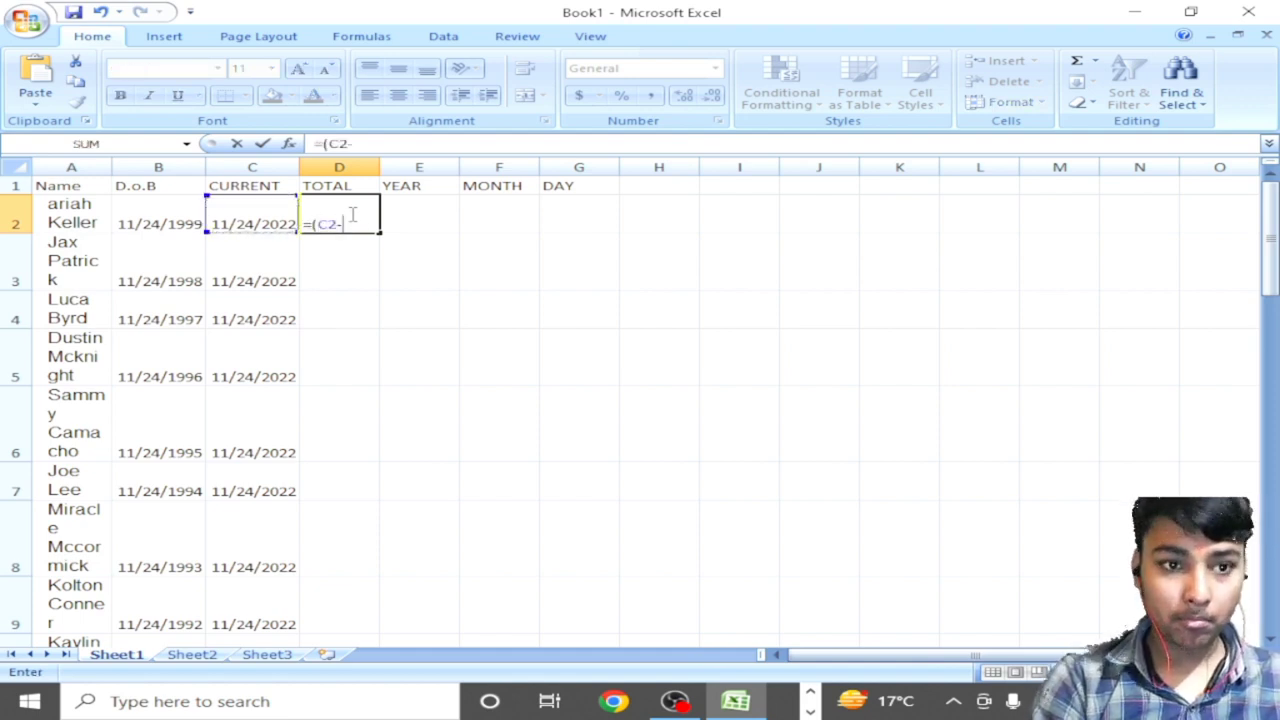
text(-)
key(Left)
key(Left)
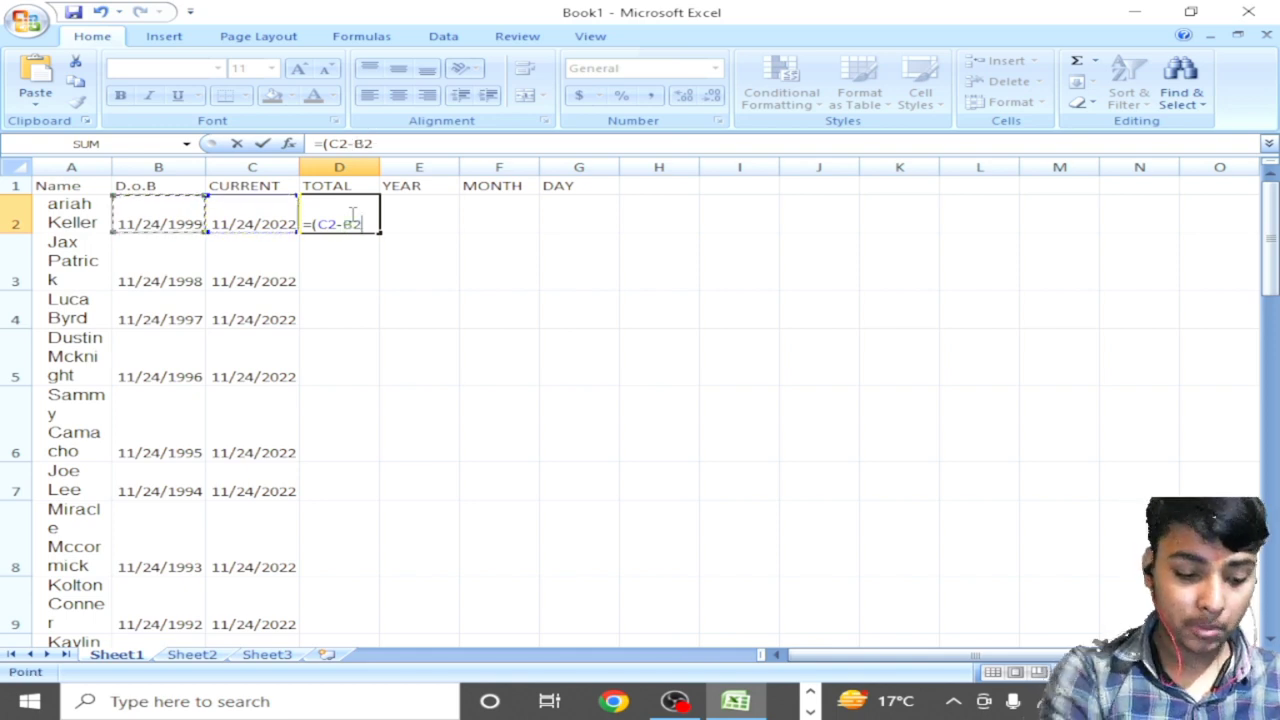
text())
key(Return)
Step: Fill the TOTAL formula from D2 down all 30 rows
click(350, 215)
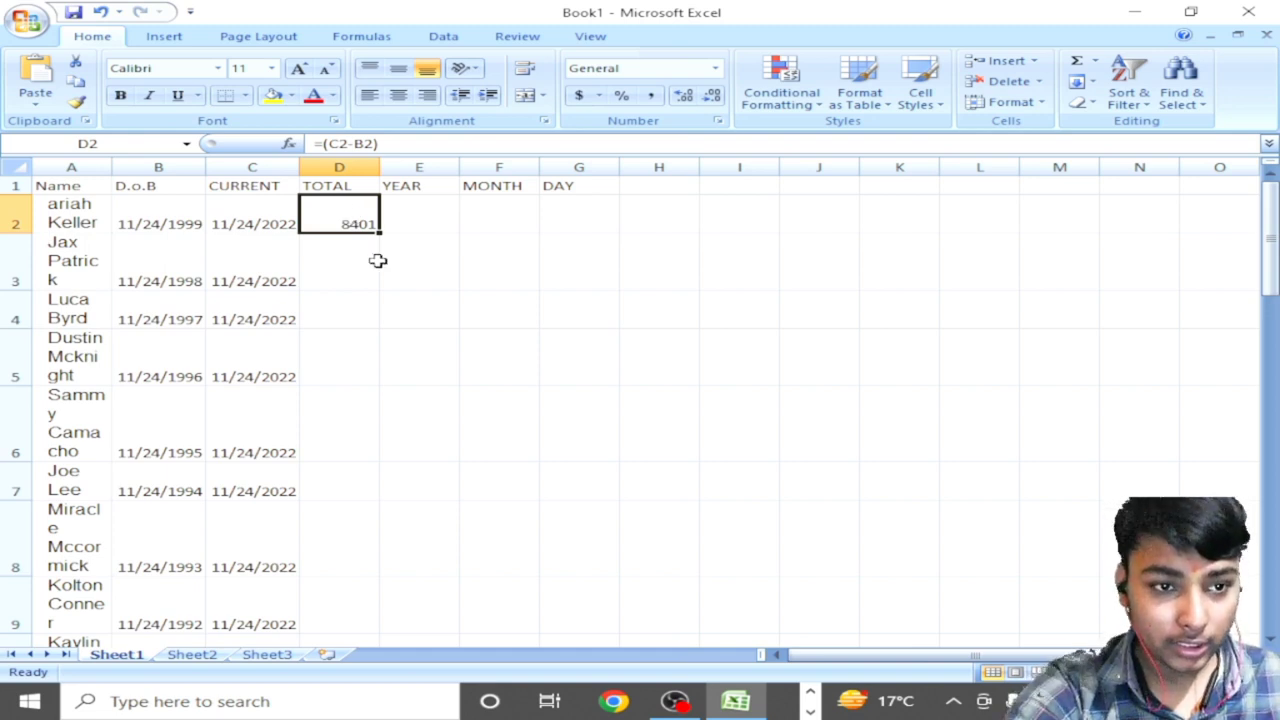
drag(380, 232, 380, 232)
double_click(380, 232)
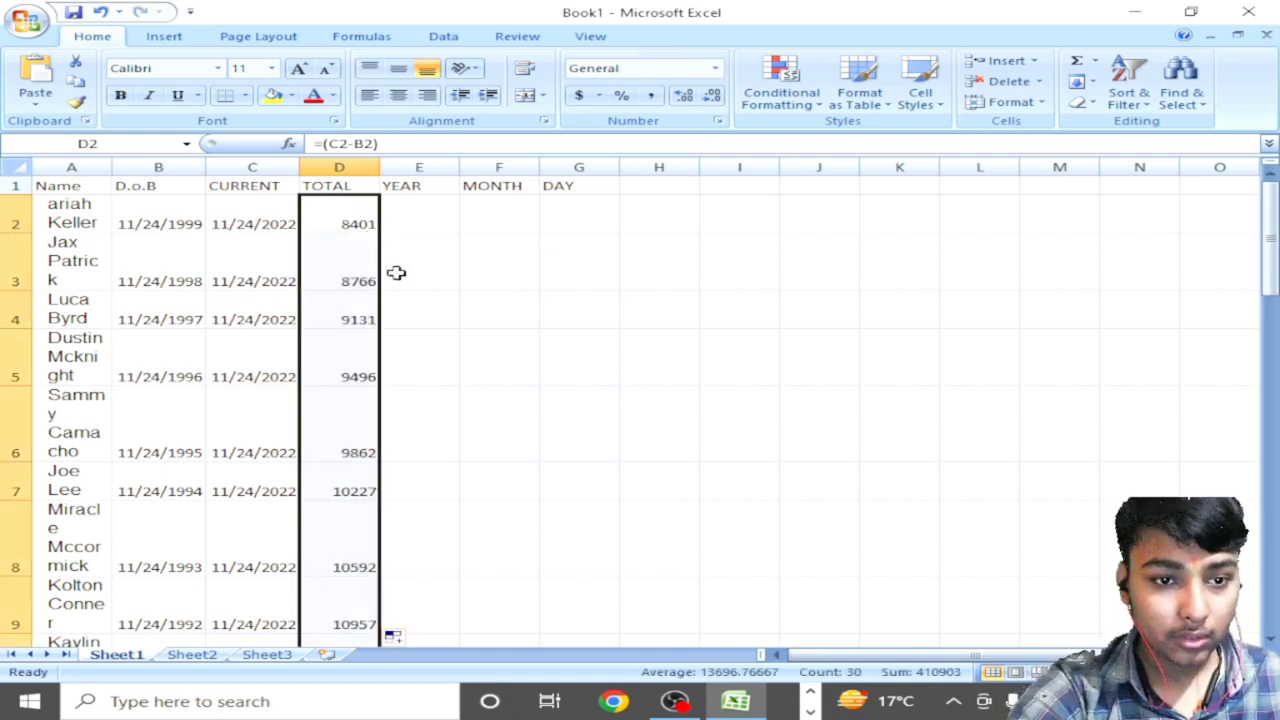
click(406, 245)
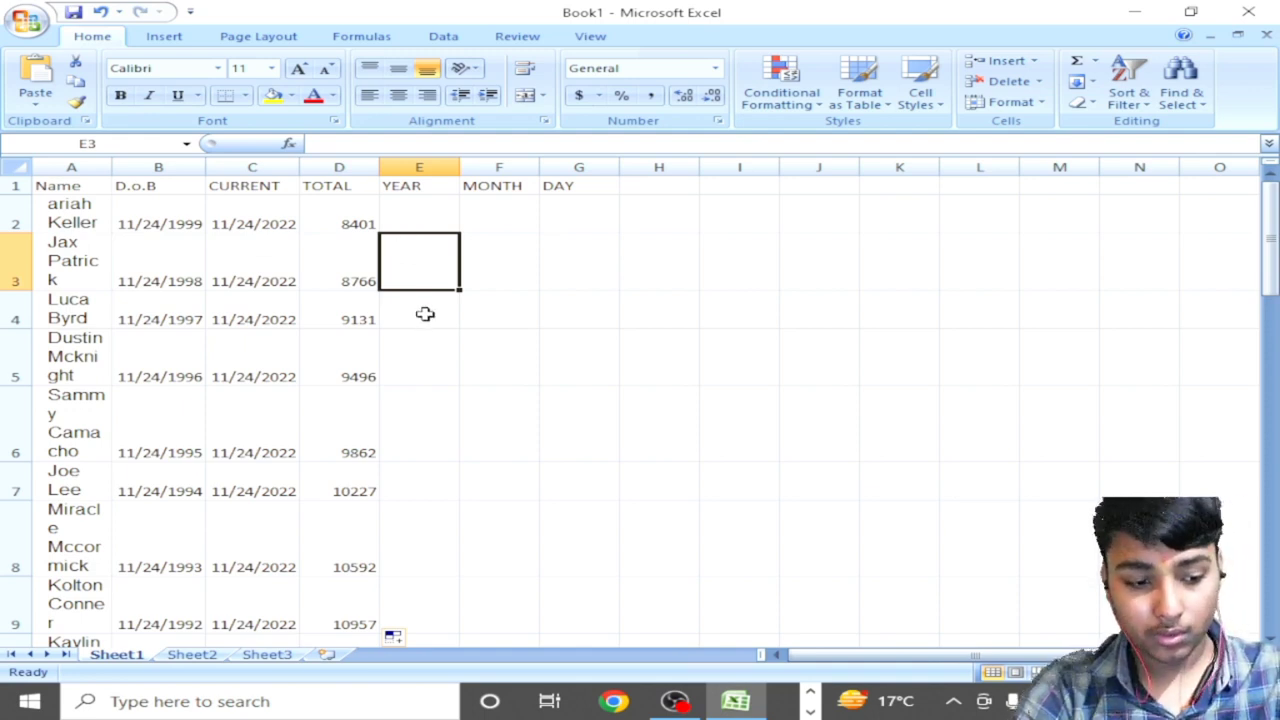
Step: Enter YEAR formulas in E2 and E3 subtracting 1900 from TOTAL, giving 6501 and 6866
key(Up)
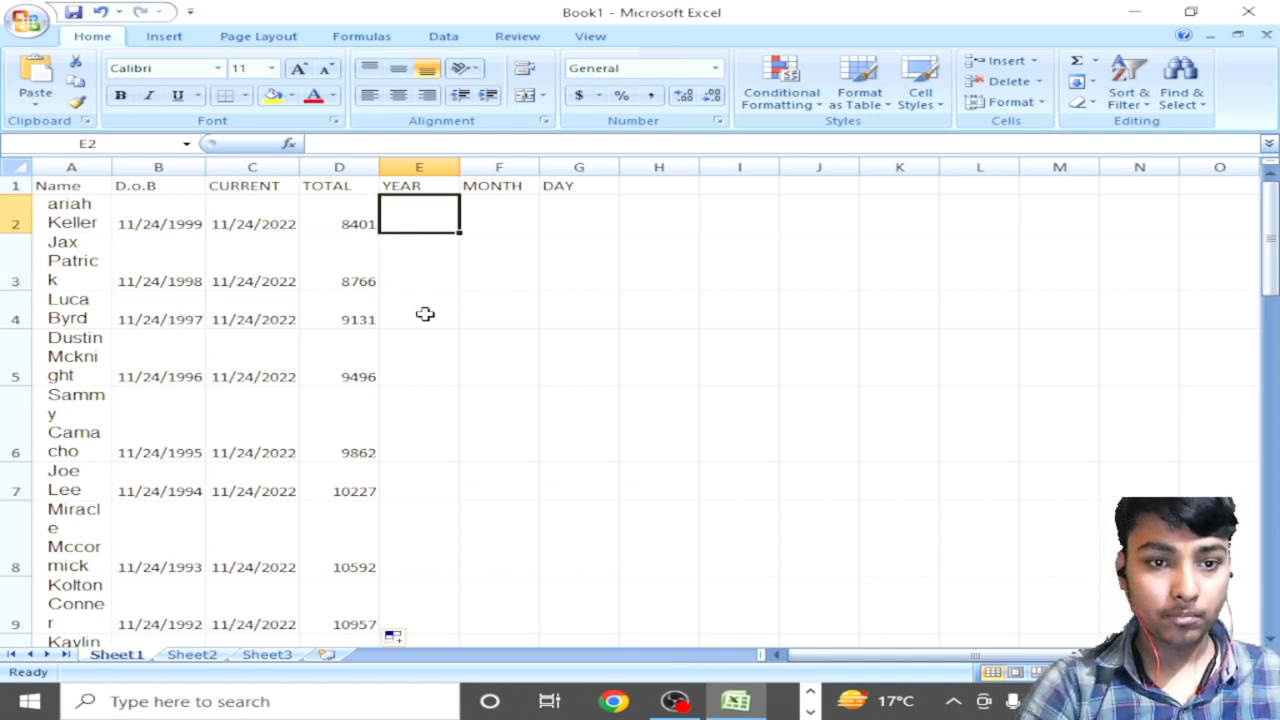
text(=)
key(Left)
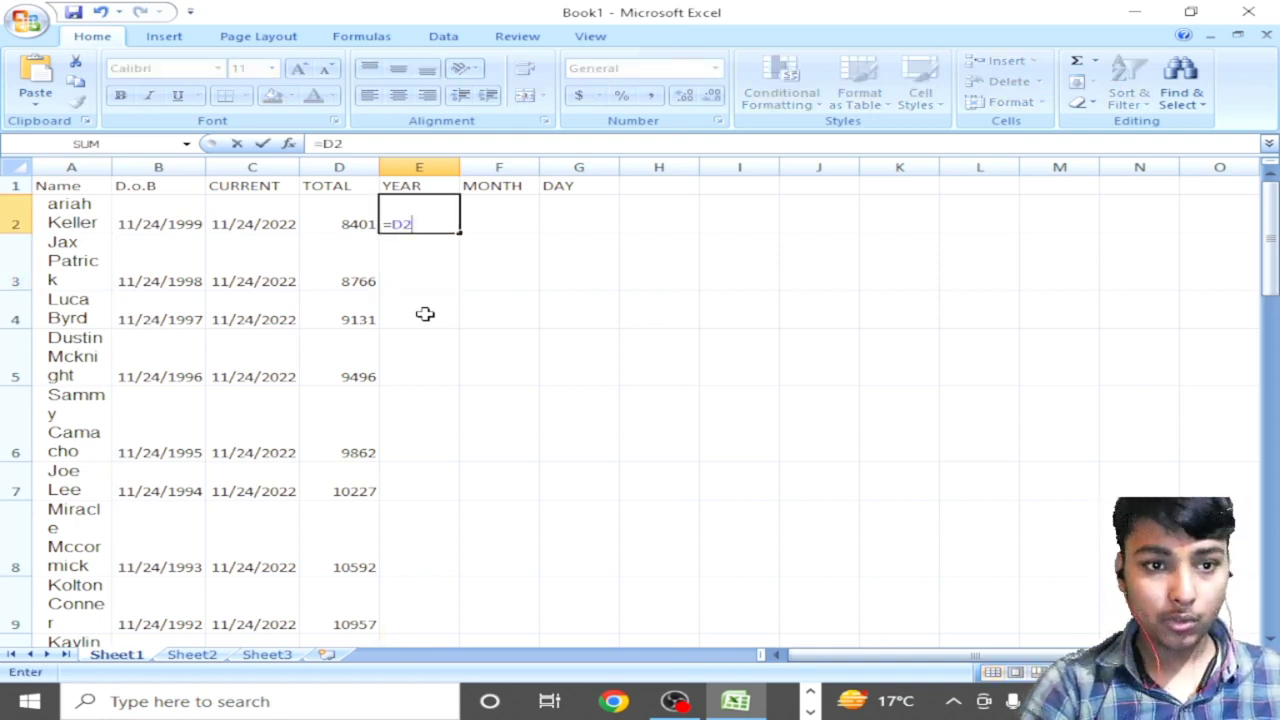
text(-)
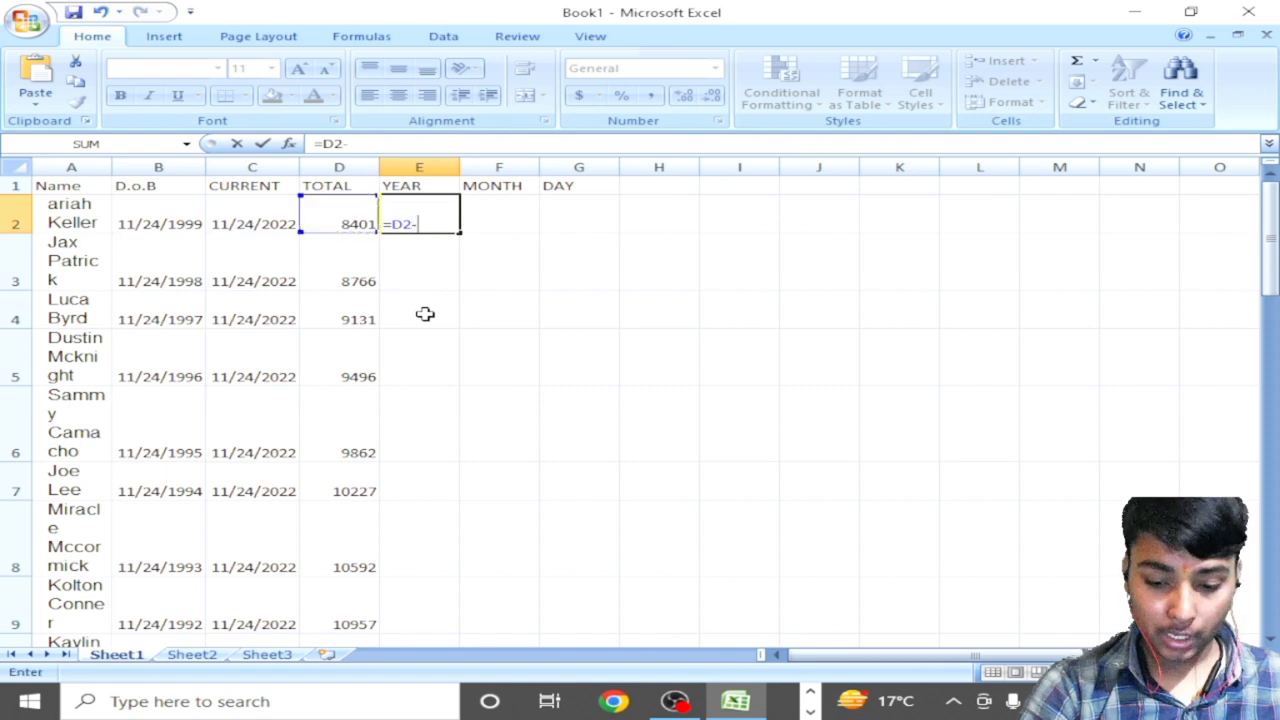
text(190)
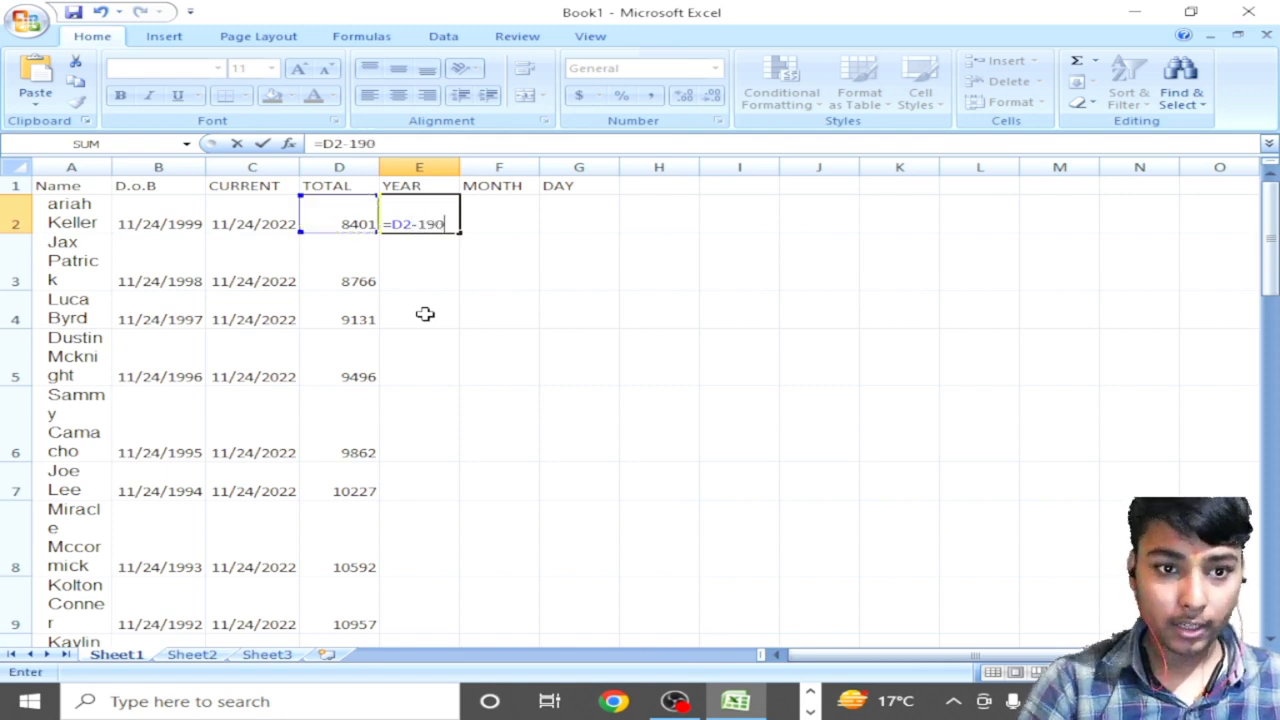
text(0)
key(Return)
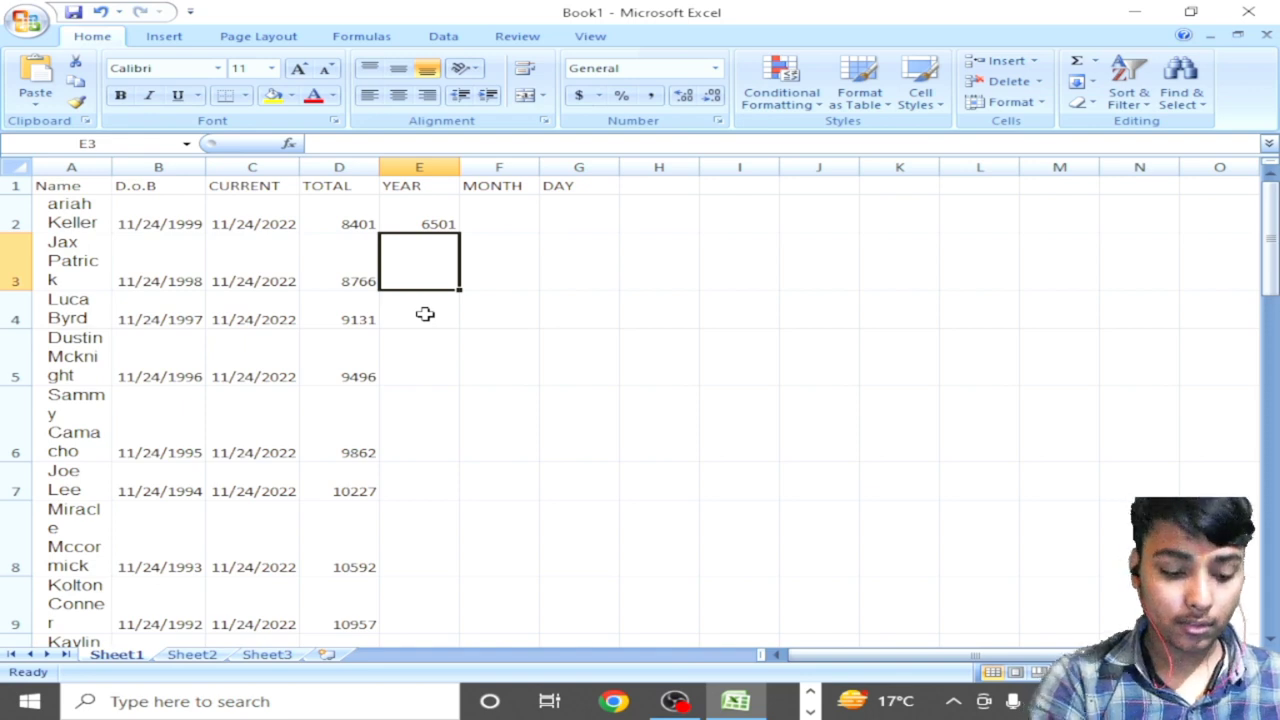
text(=)
key(Left)
key(Left)
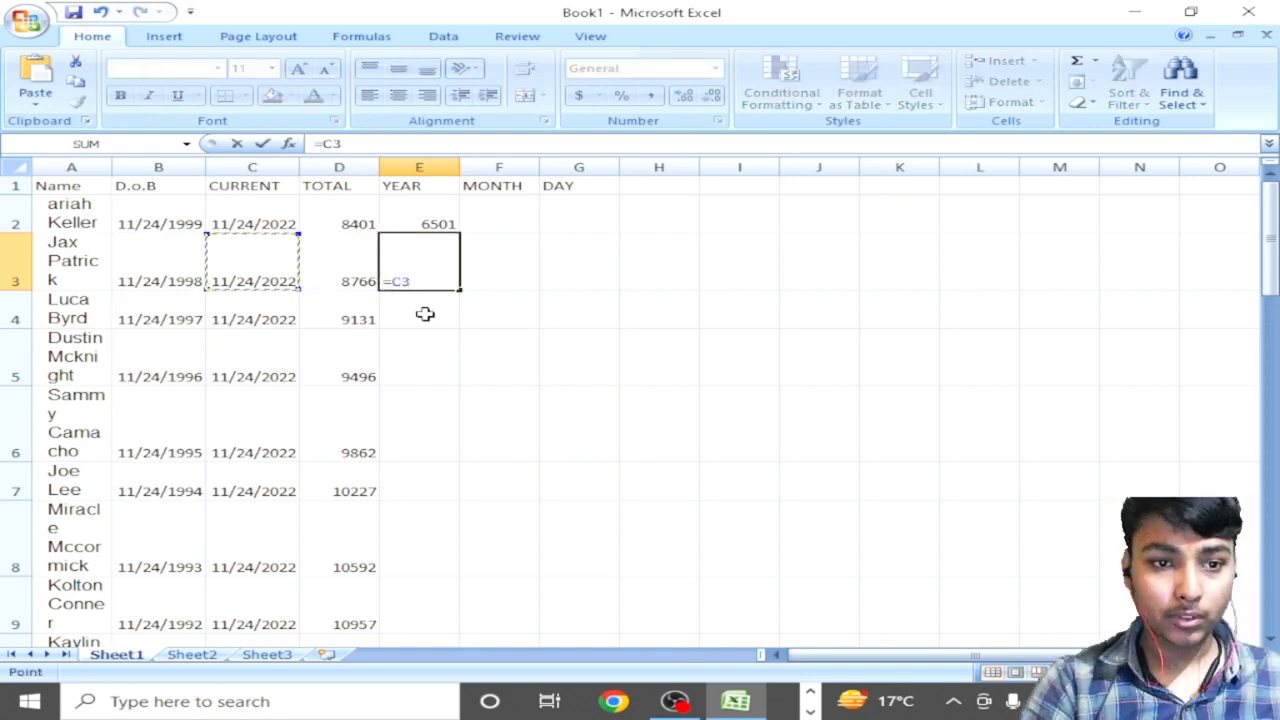
key(Right)
text(-)
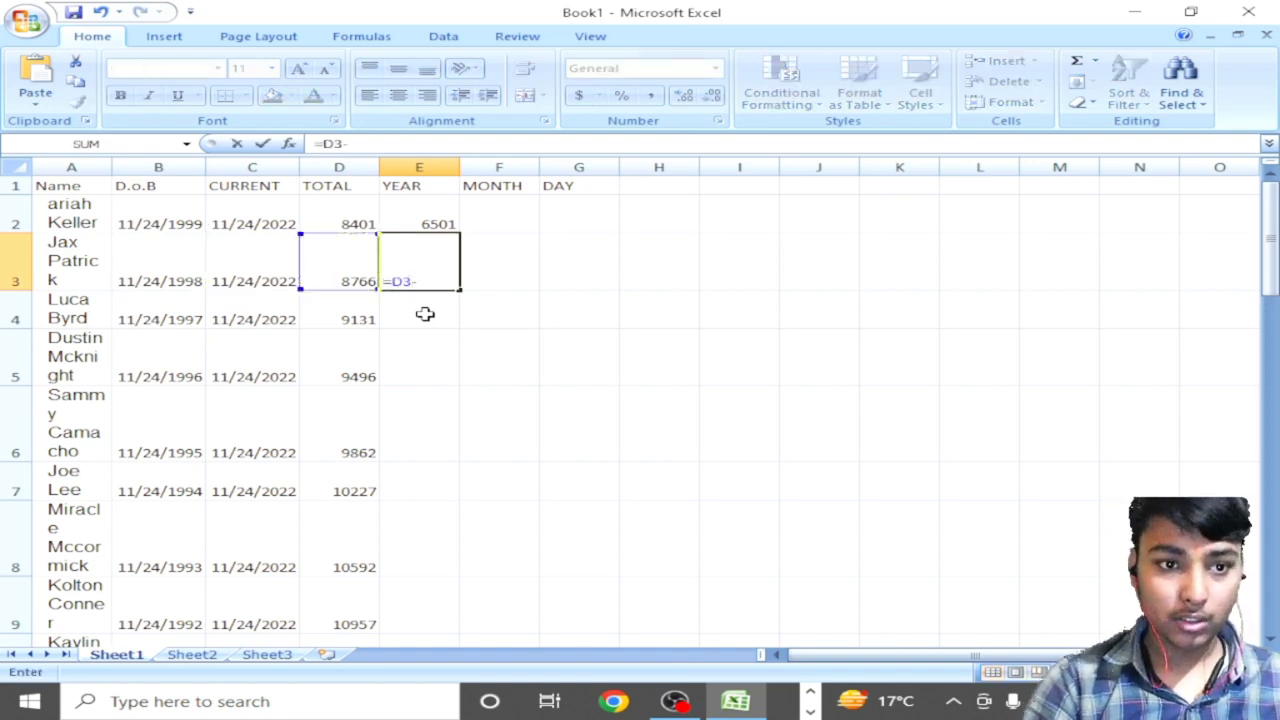
key(Left)
key(Left)
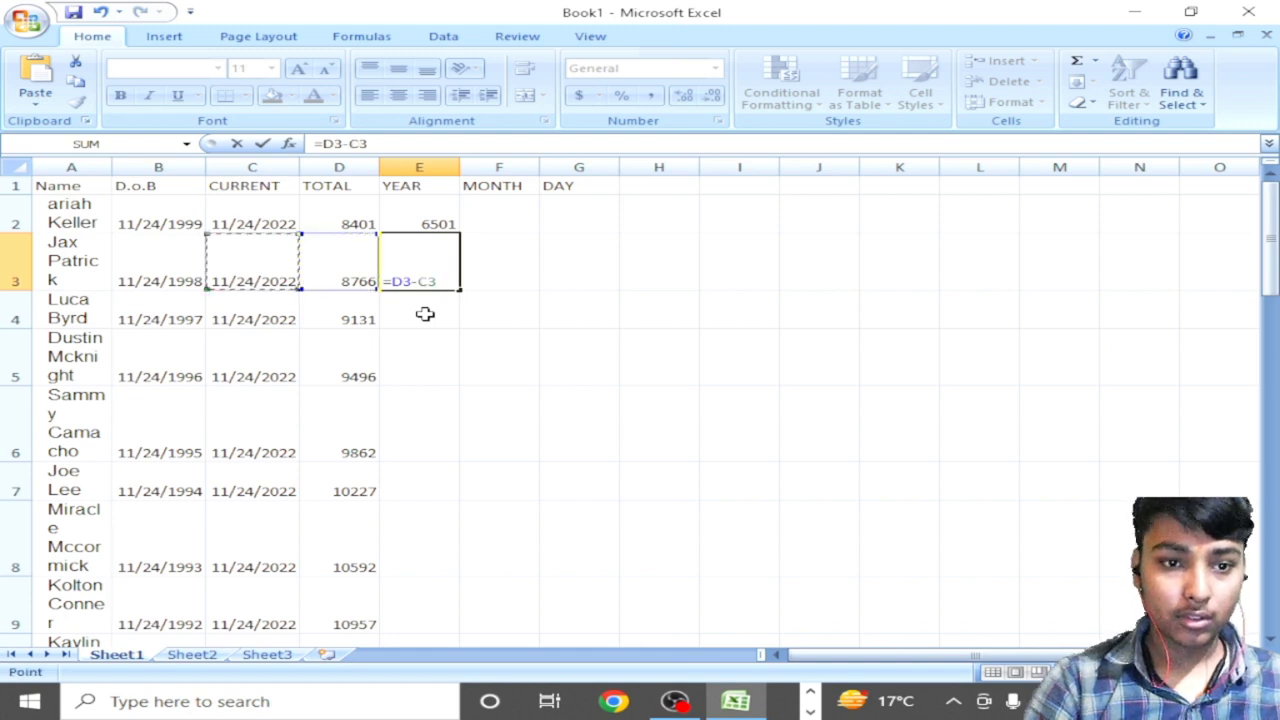
key(BackSpace)
key(BackSpace)
text(190)
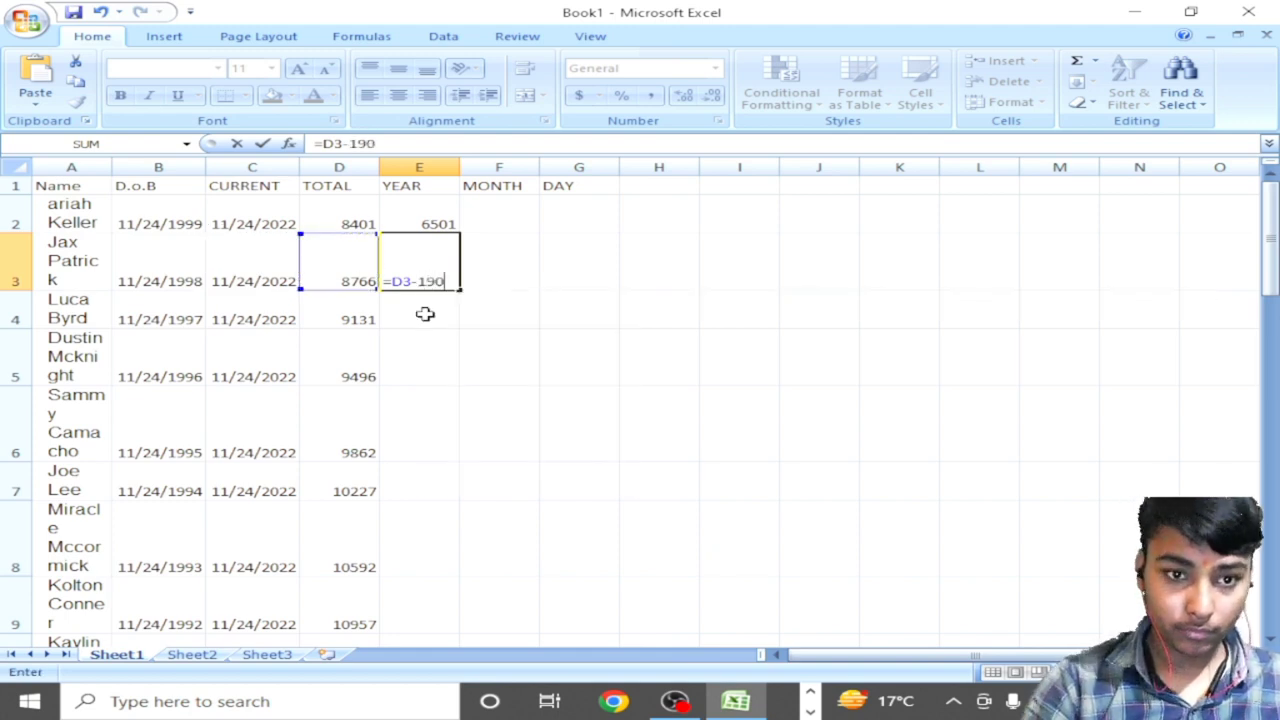
key(Return)
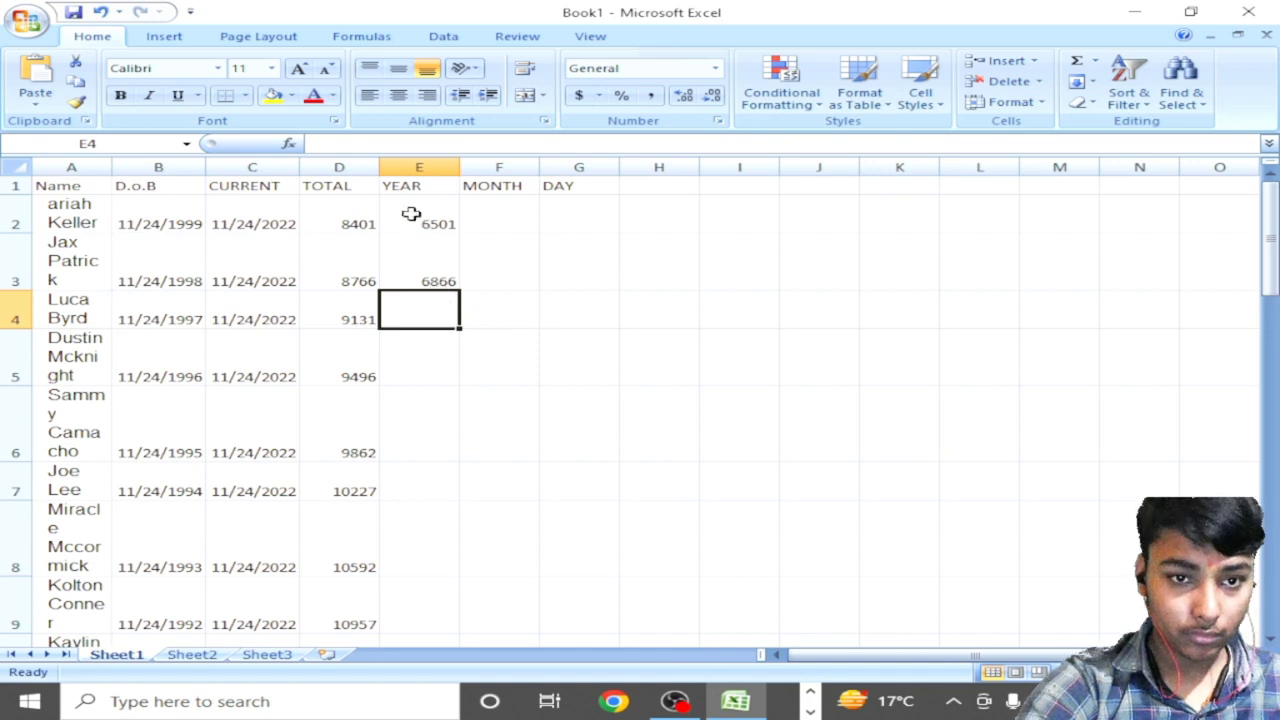
Step: Undo a test edit to E2's formula so it stays at 6501, then show the desktop
double_click(410, 214)
drag(390, 224, 411, 224)
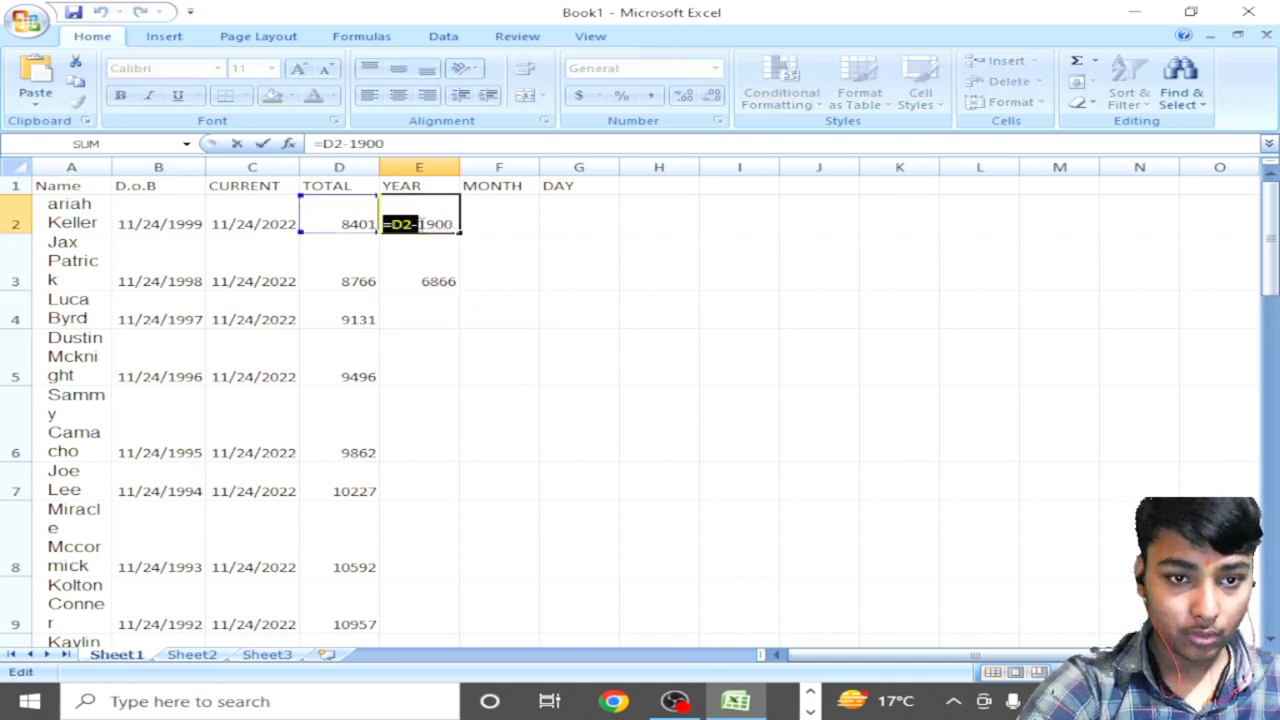
click(418, 250)
click(470, 248)
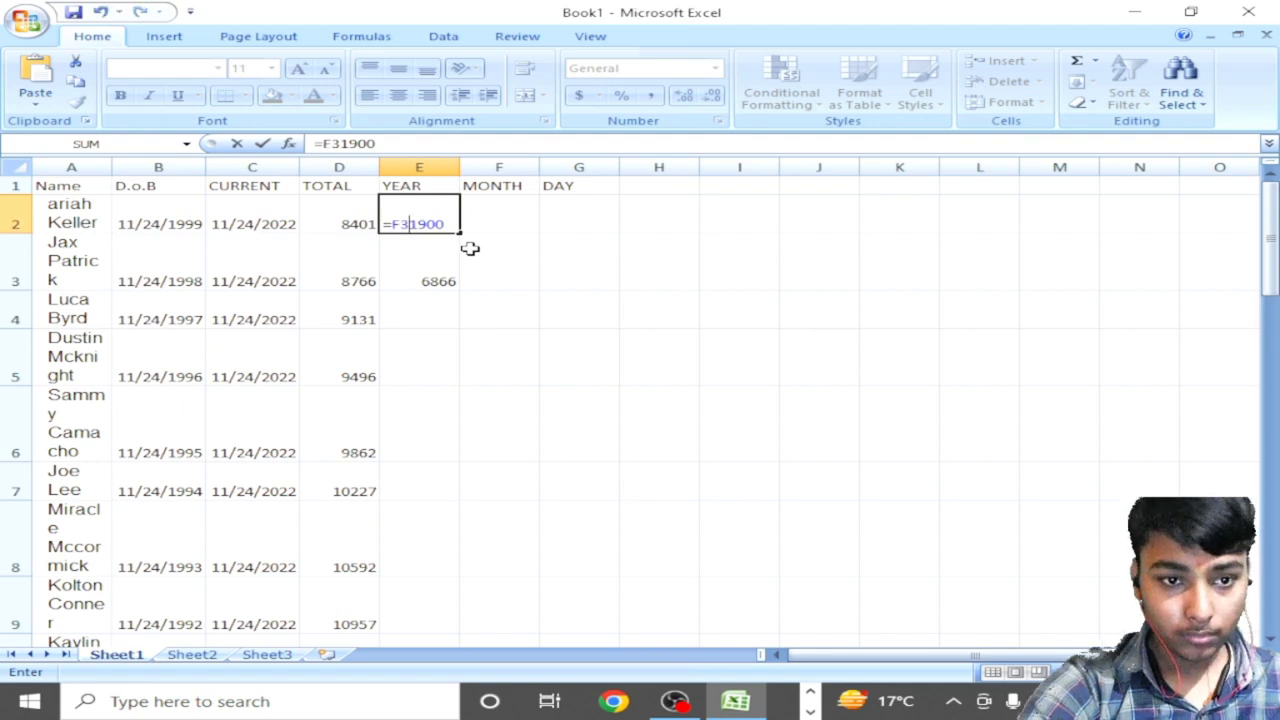
click(487, 222)
click(445, 226)
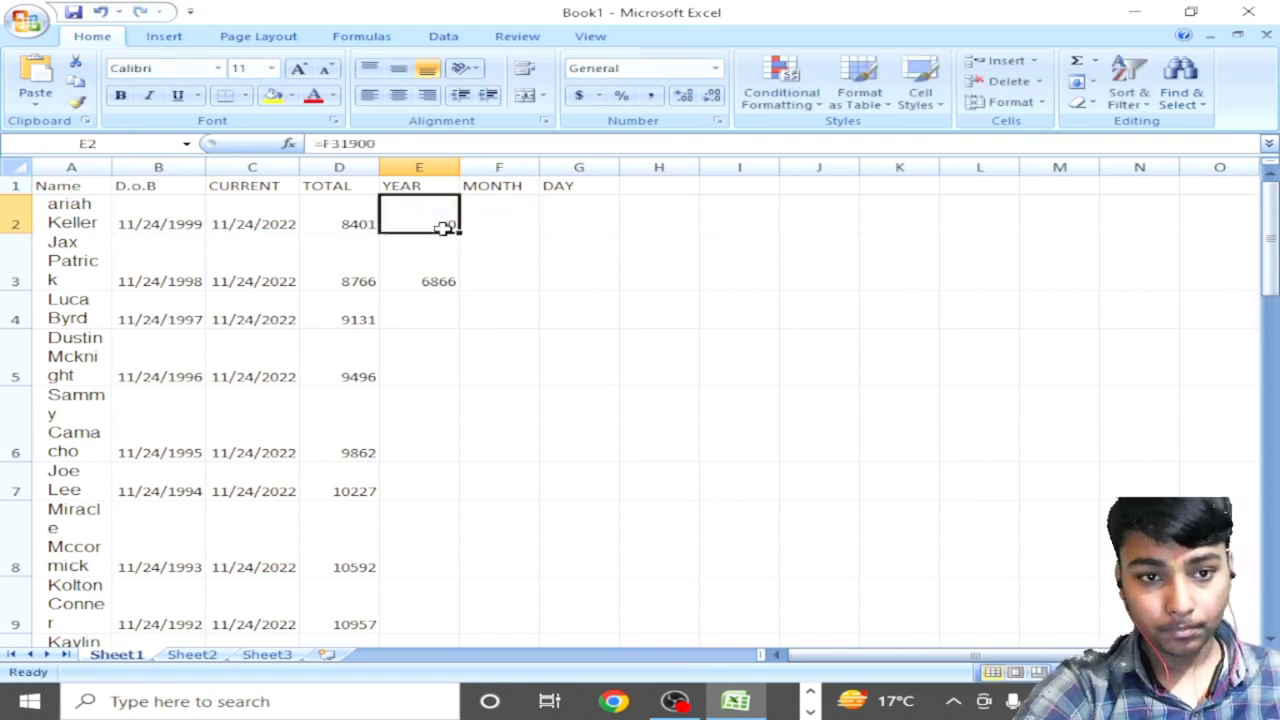
key(ctrl+z)
click(554, 224)
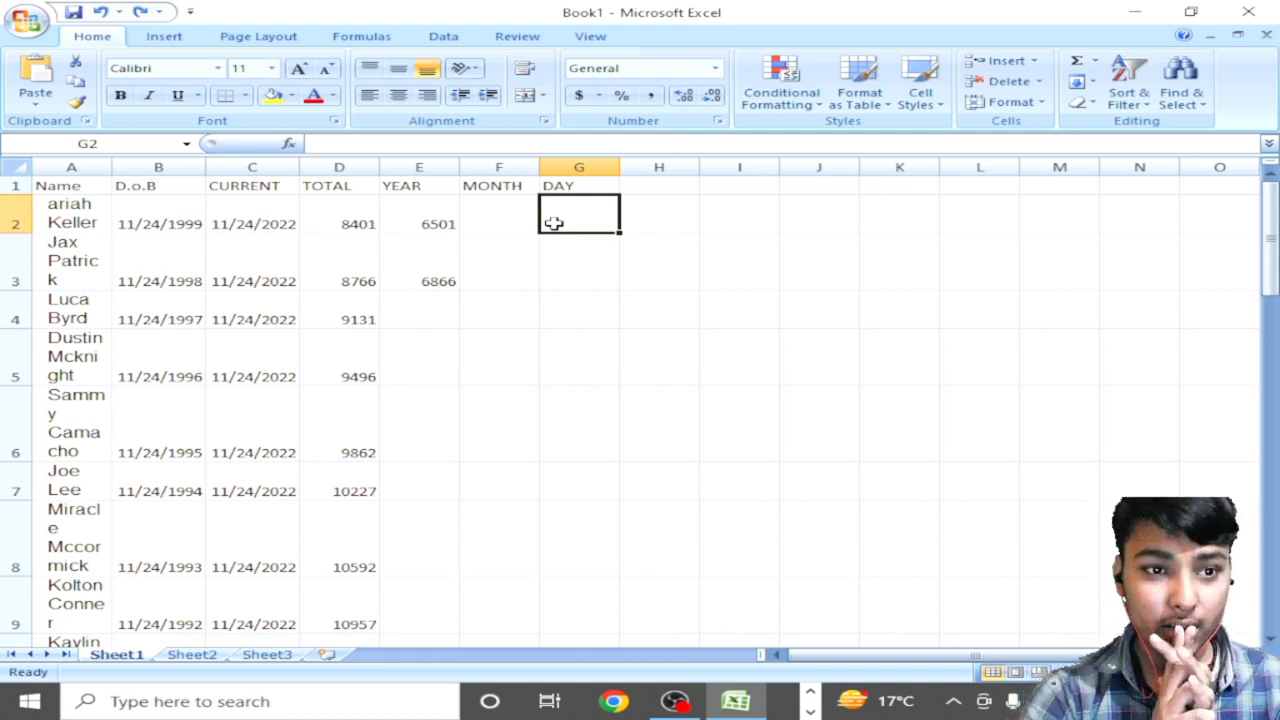
key(super+d)
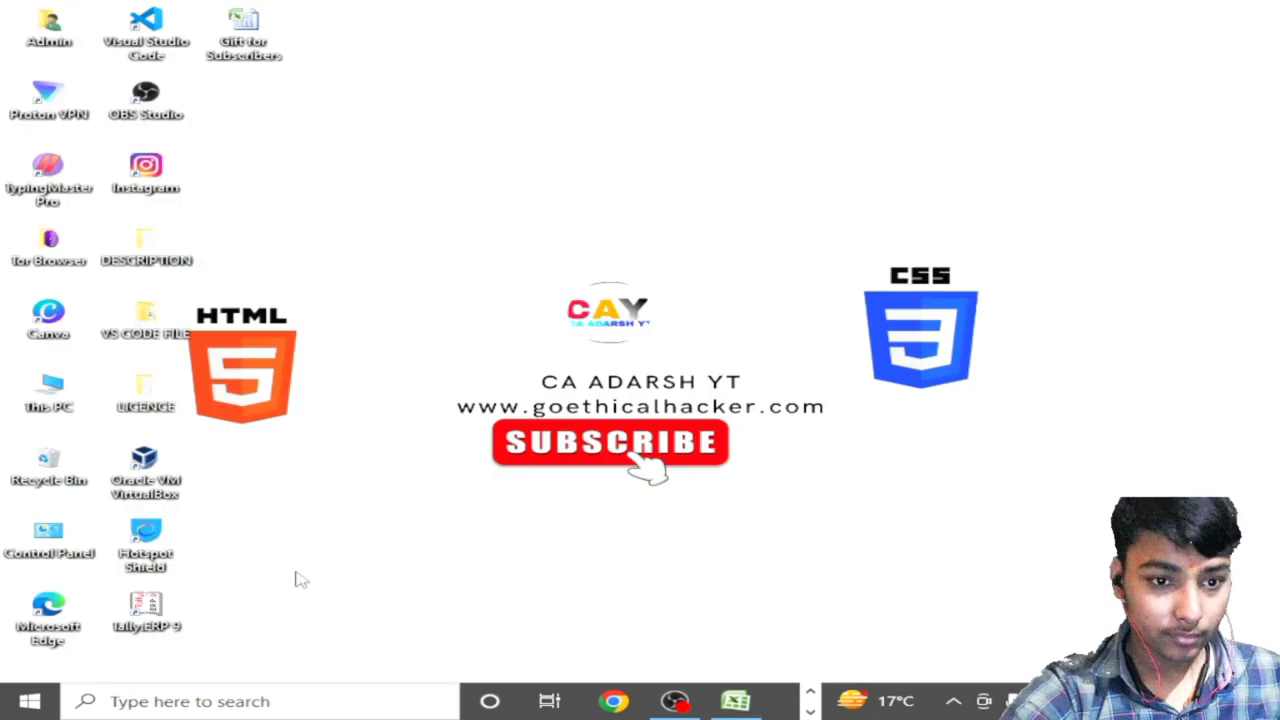
Step: Briefly check the recording in OBS Studio, then return to the Excel workbook
click(128, 702)
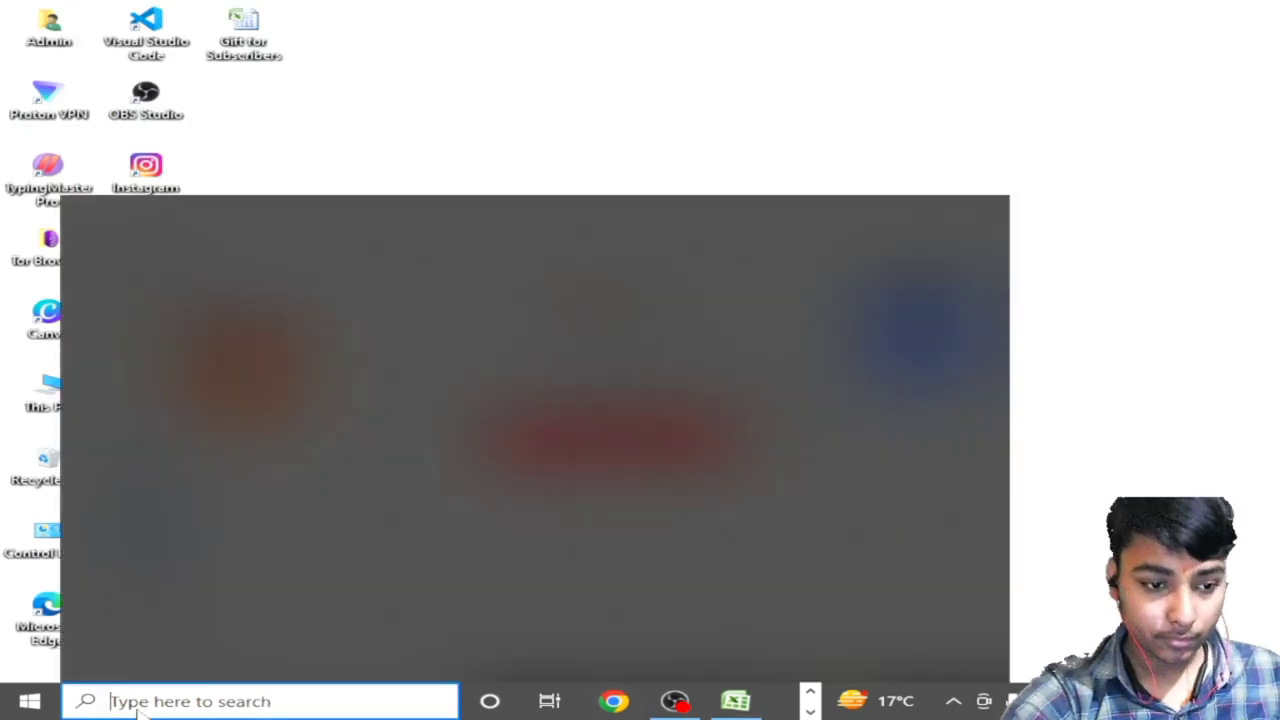
text(ca)
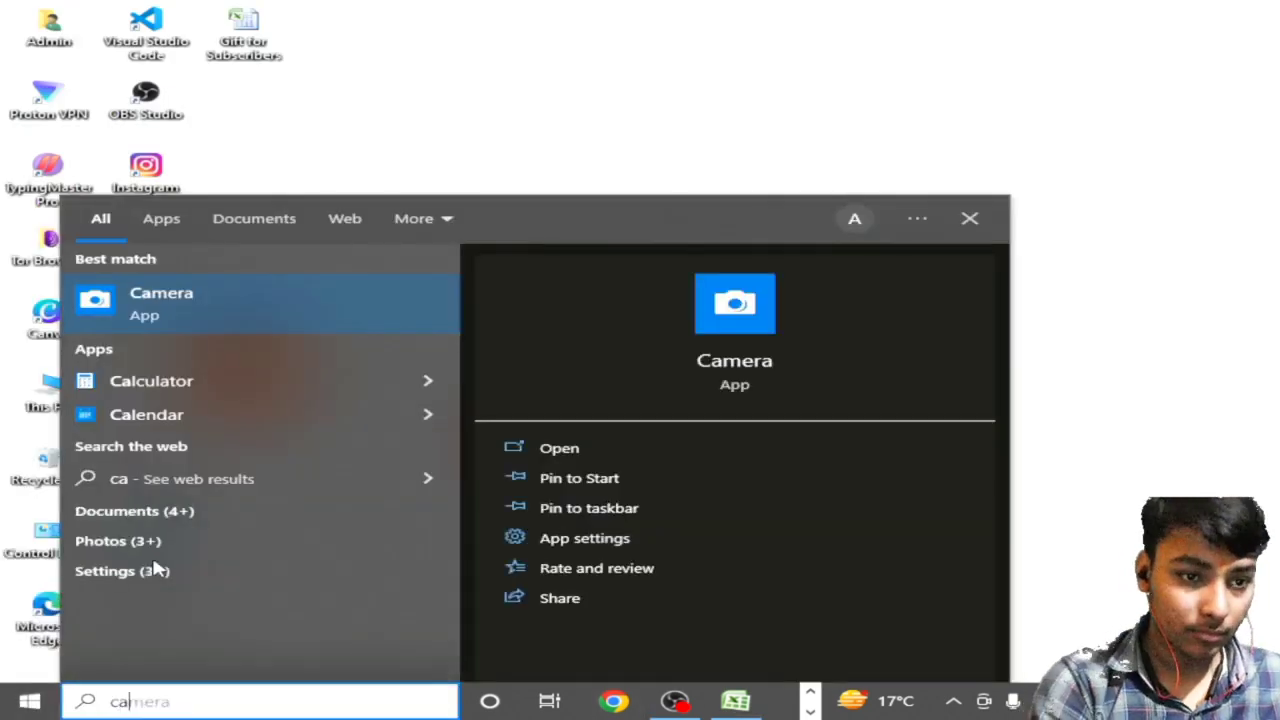
key(BackSpace)
key(BackSpace)
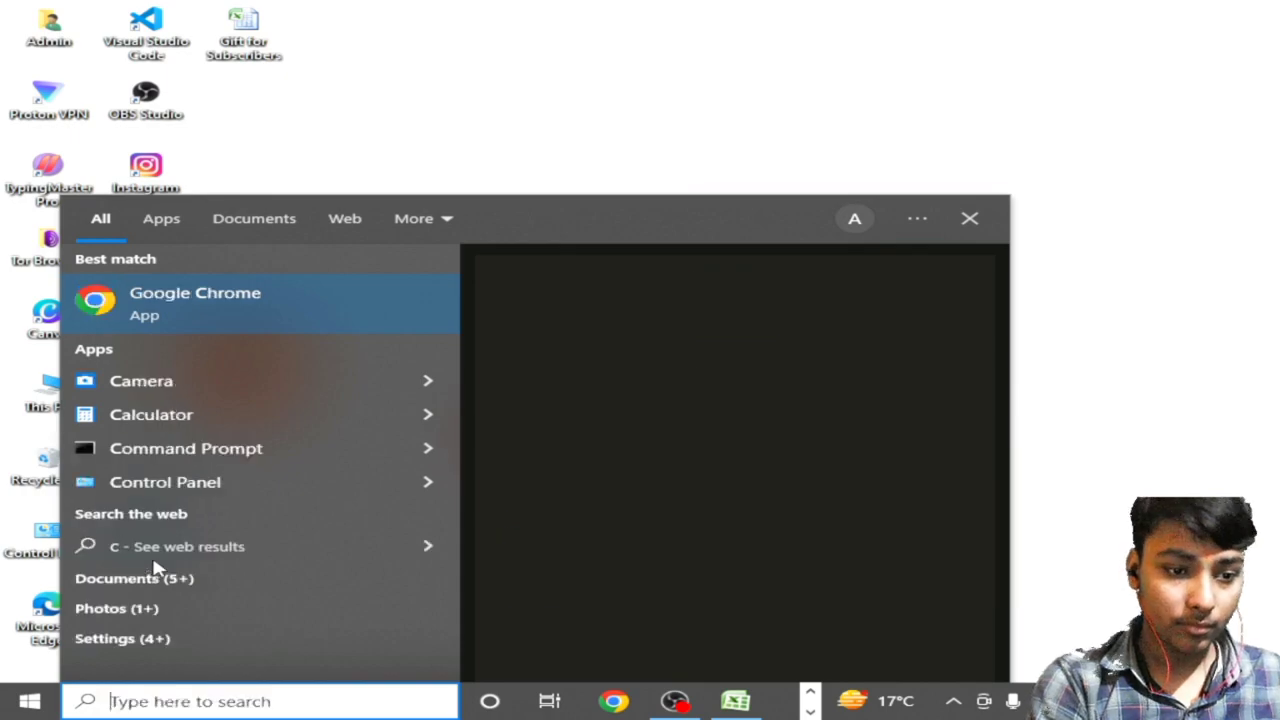
key(Escape)
key(alt+Tab)
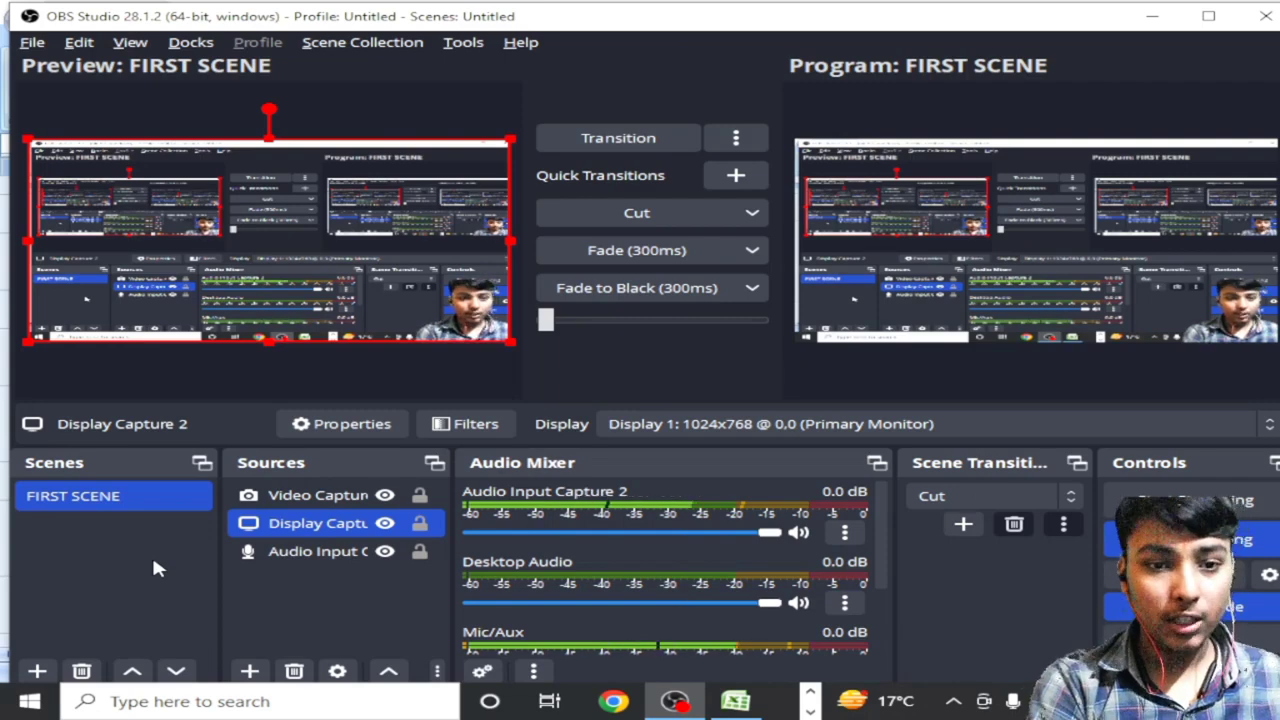
key(alt+Tab)
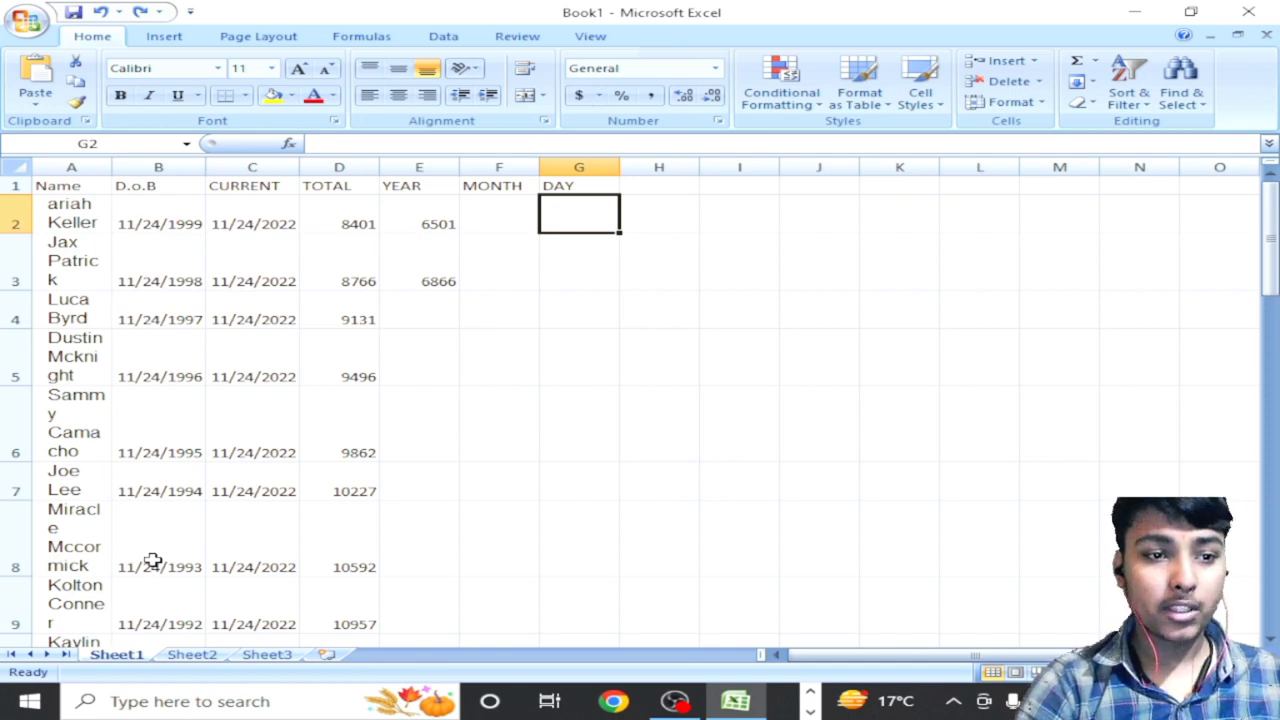
Step: Re-enter D2's TOTAL as =(C2-B2), still returning 8401 days
click(321, 224)
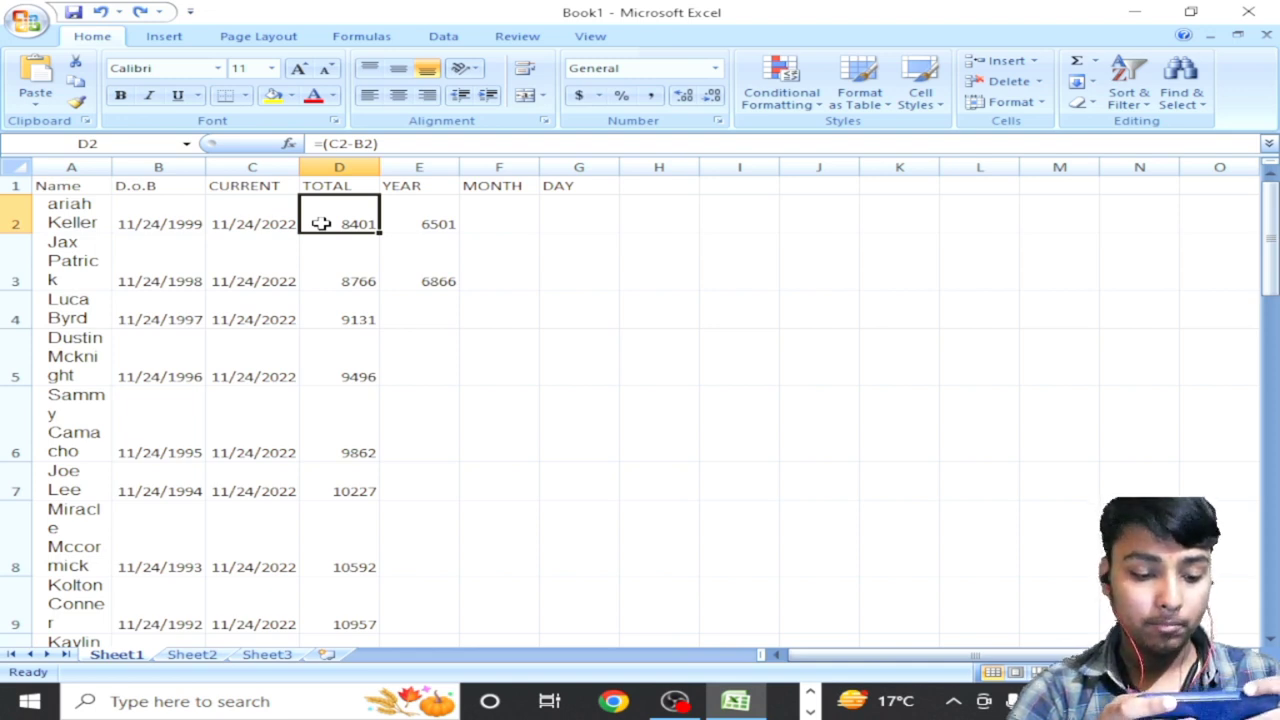
text(=)
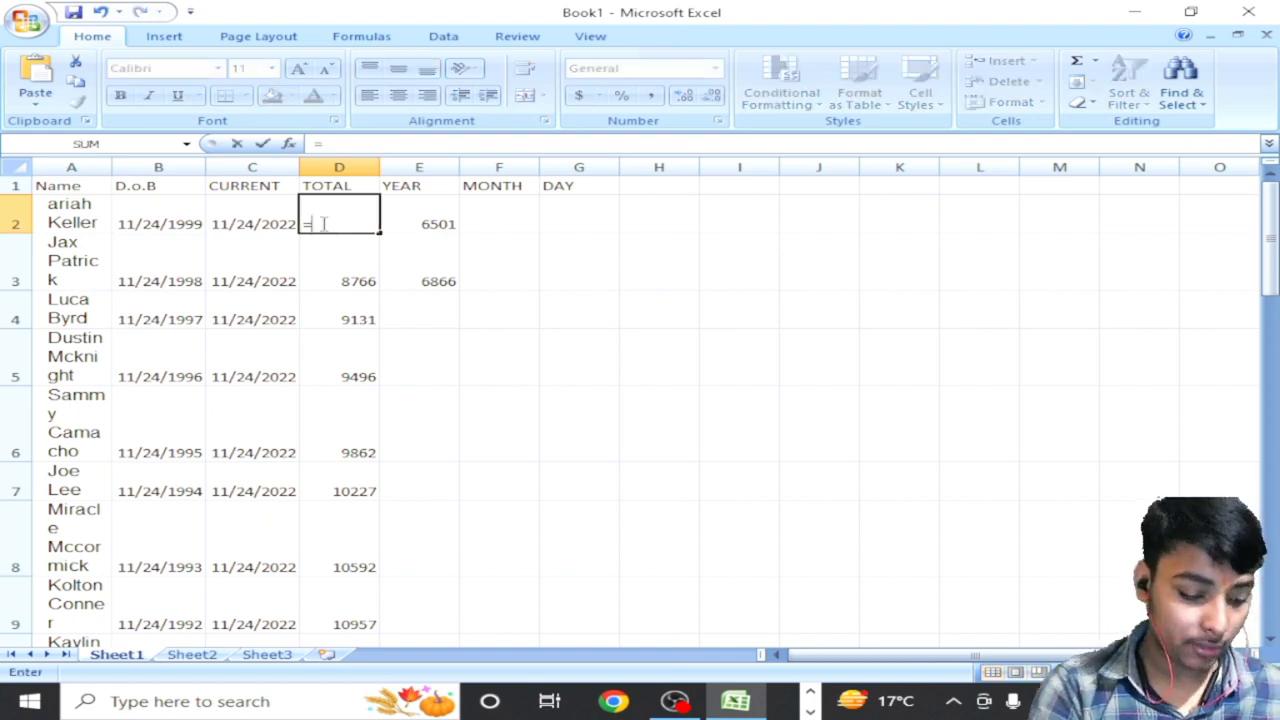
text(()
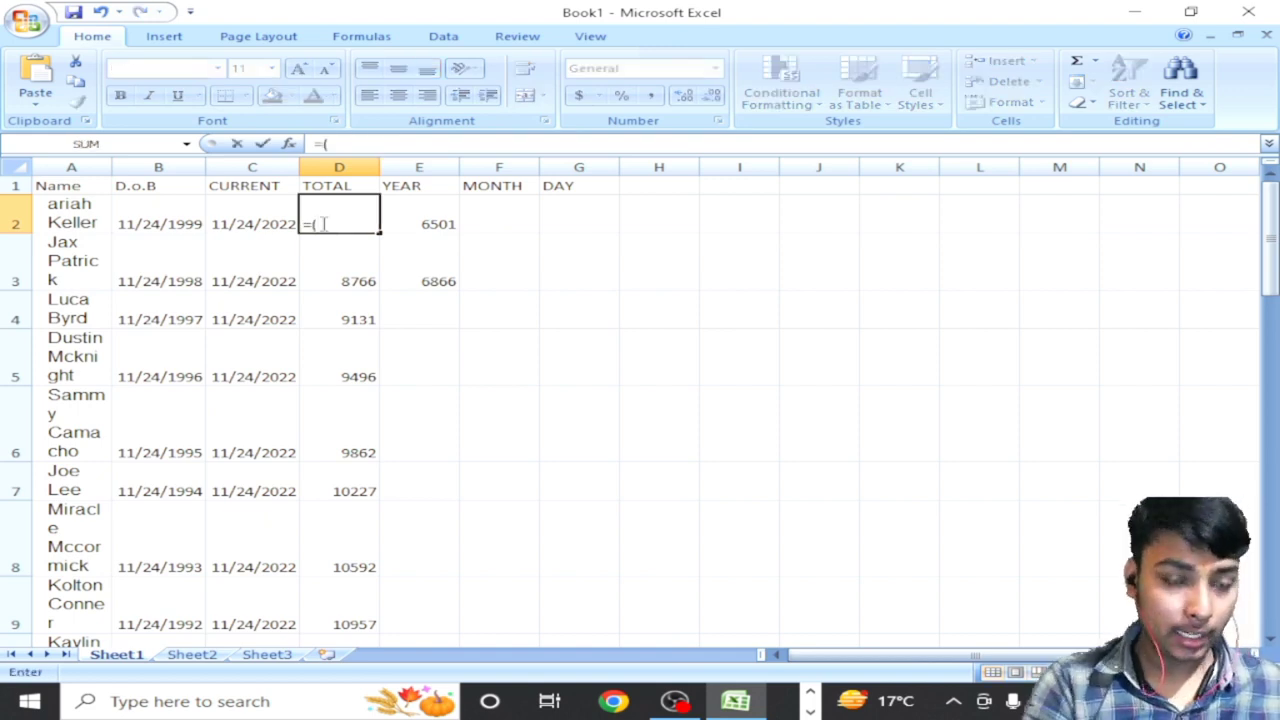
key(Left)
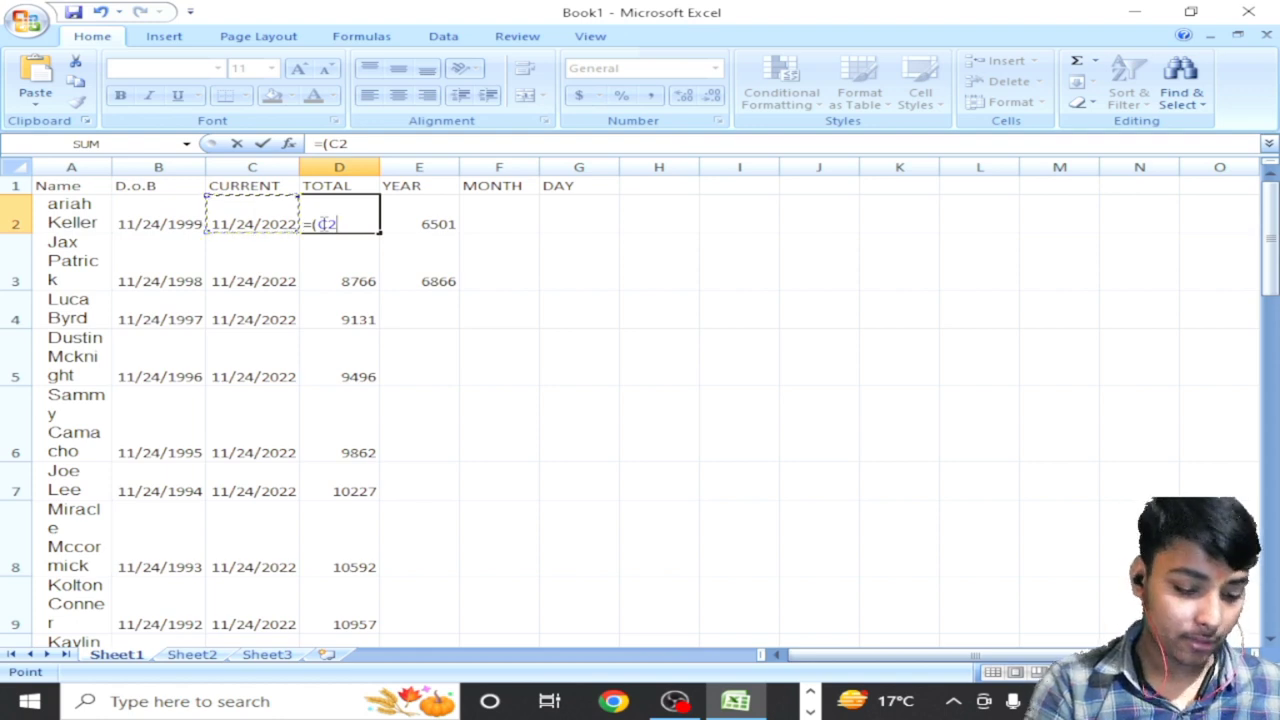
text(-)
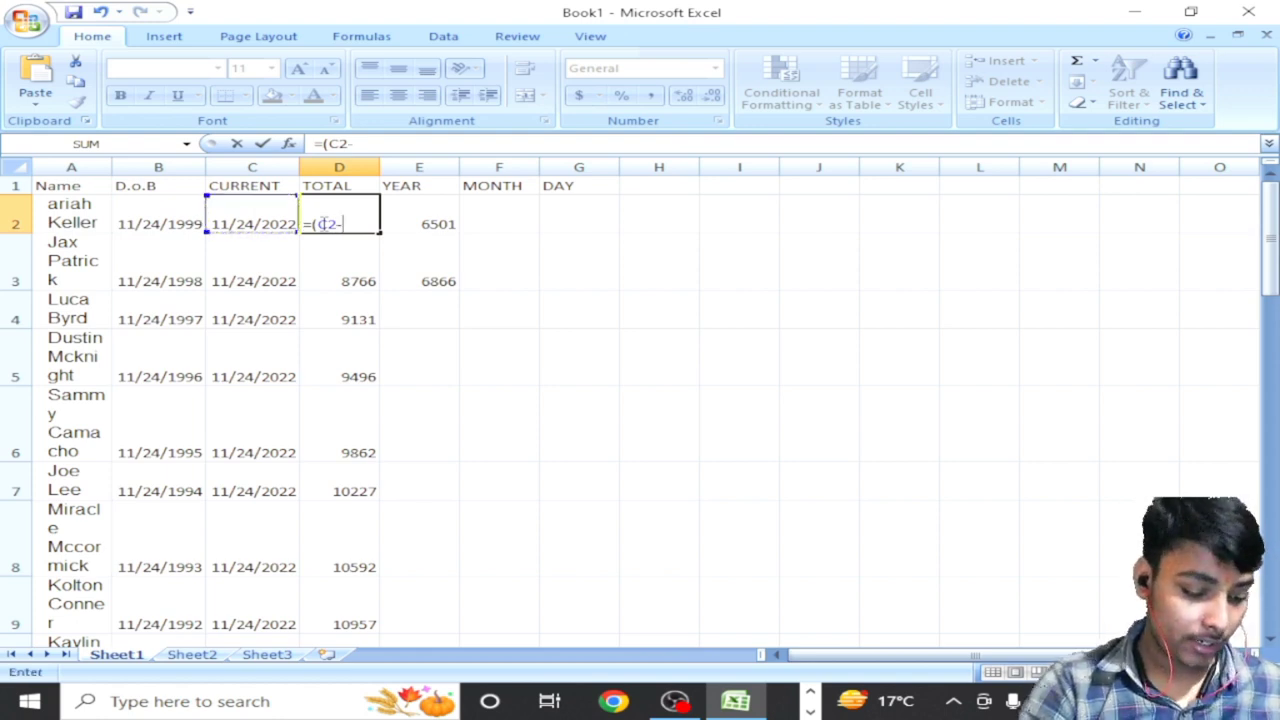
key(Left)
key(Left)
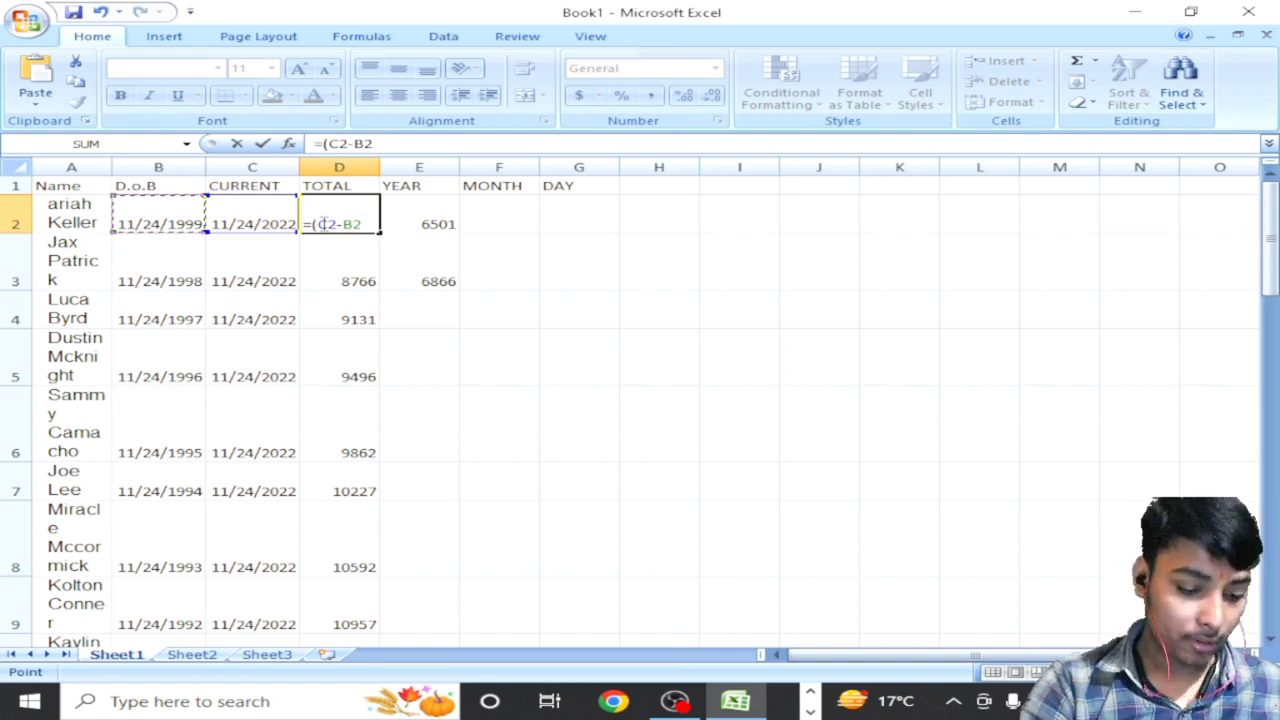
text())
key(Return)
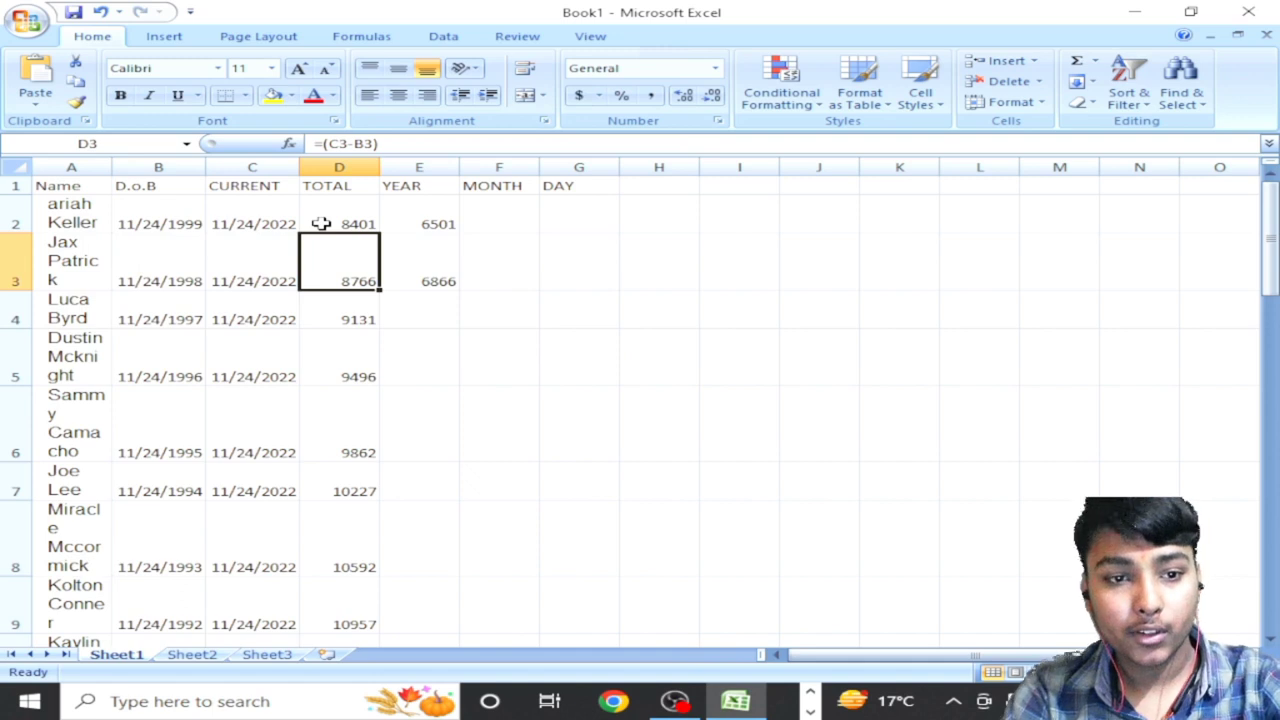
click(411, 307)
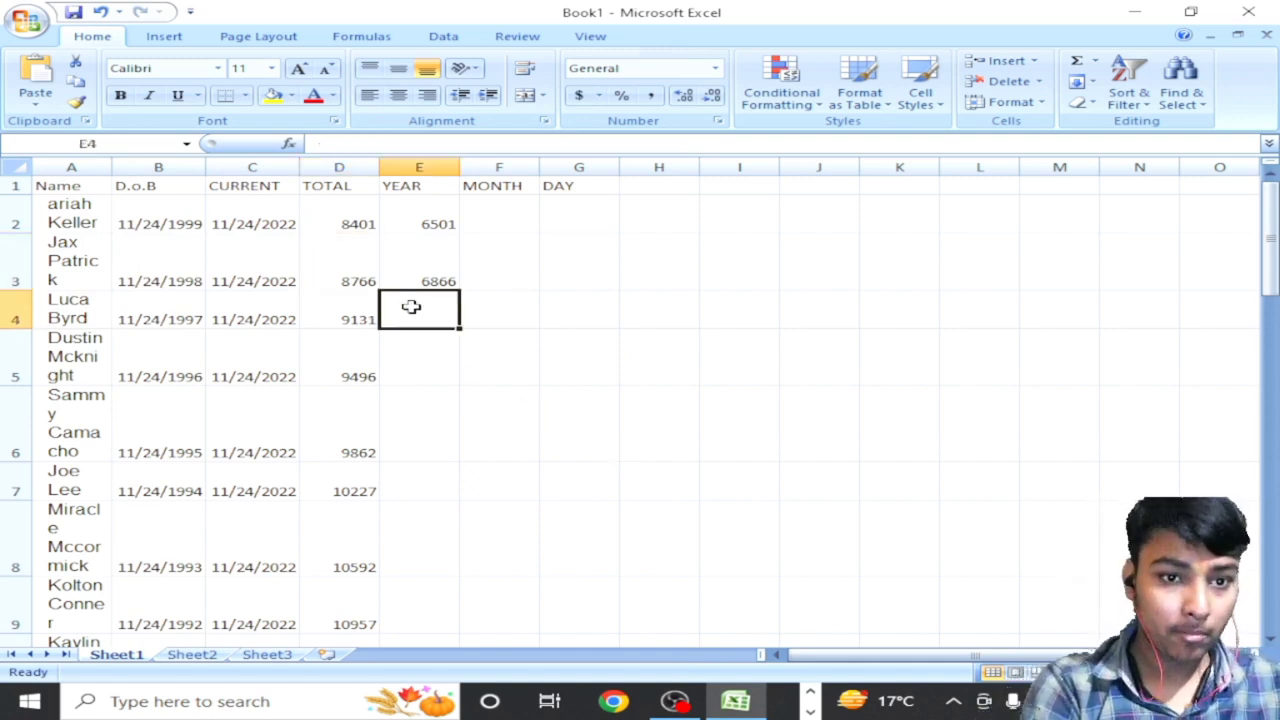
Step: Select E2:E3 and AutoFill the =D2-1900 YEAR formula down to E31
drag(437, 222, 451, 293)
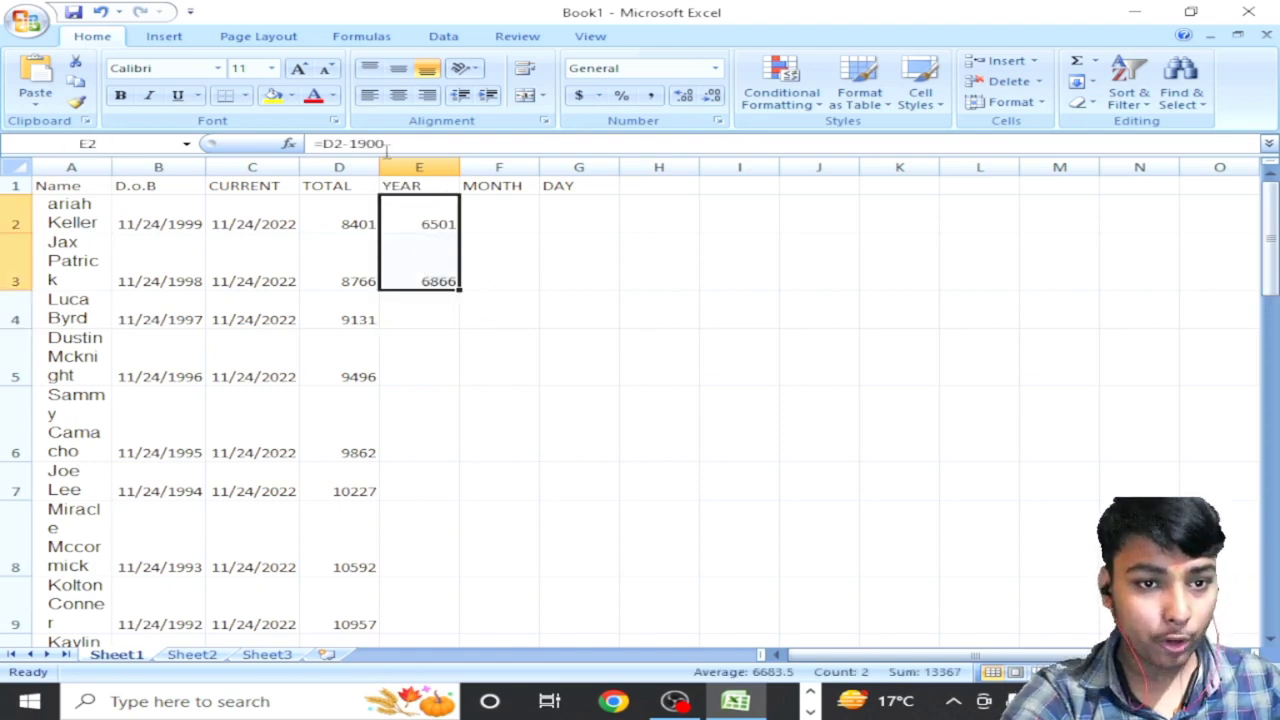
click(465, 287)
drag(434, 223, 437, 289)
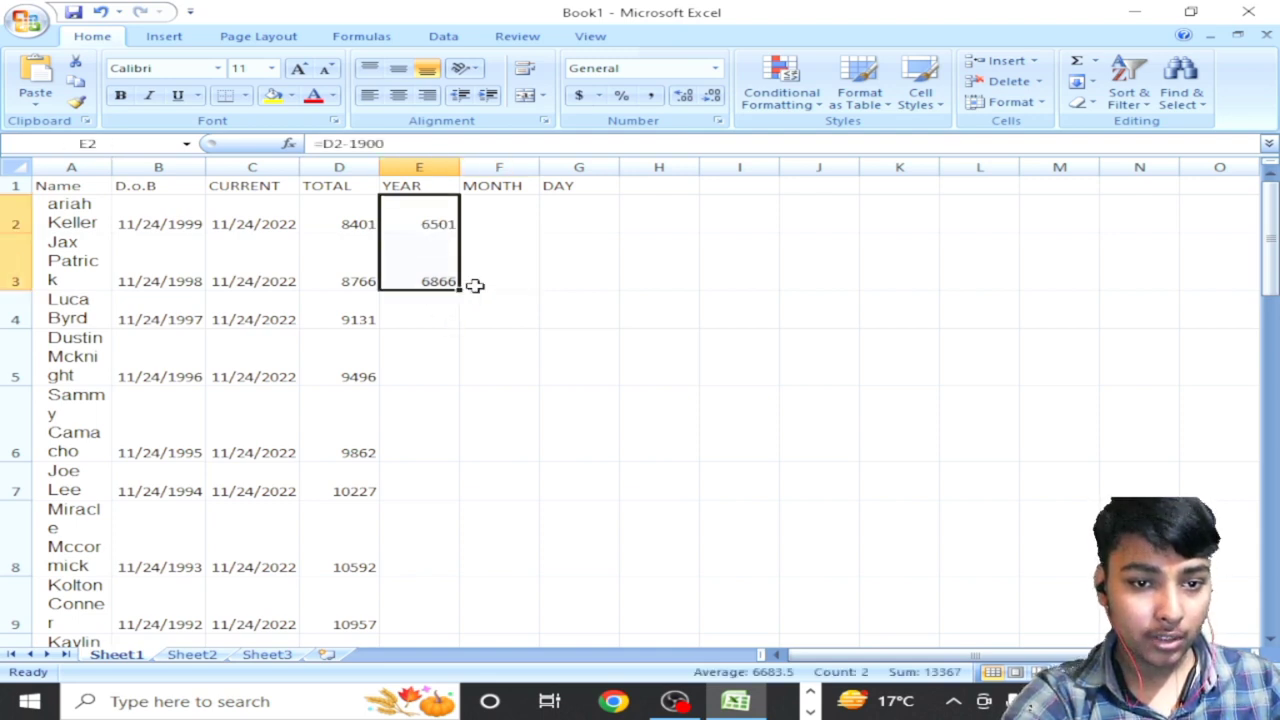
double_click(461, 288)
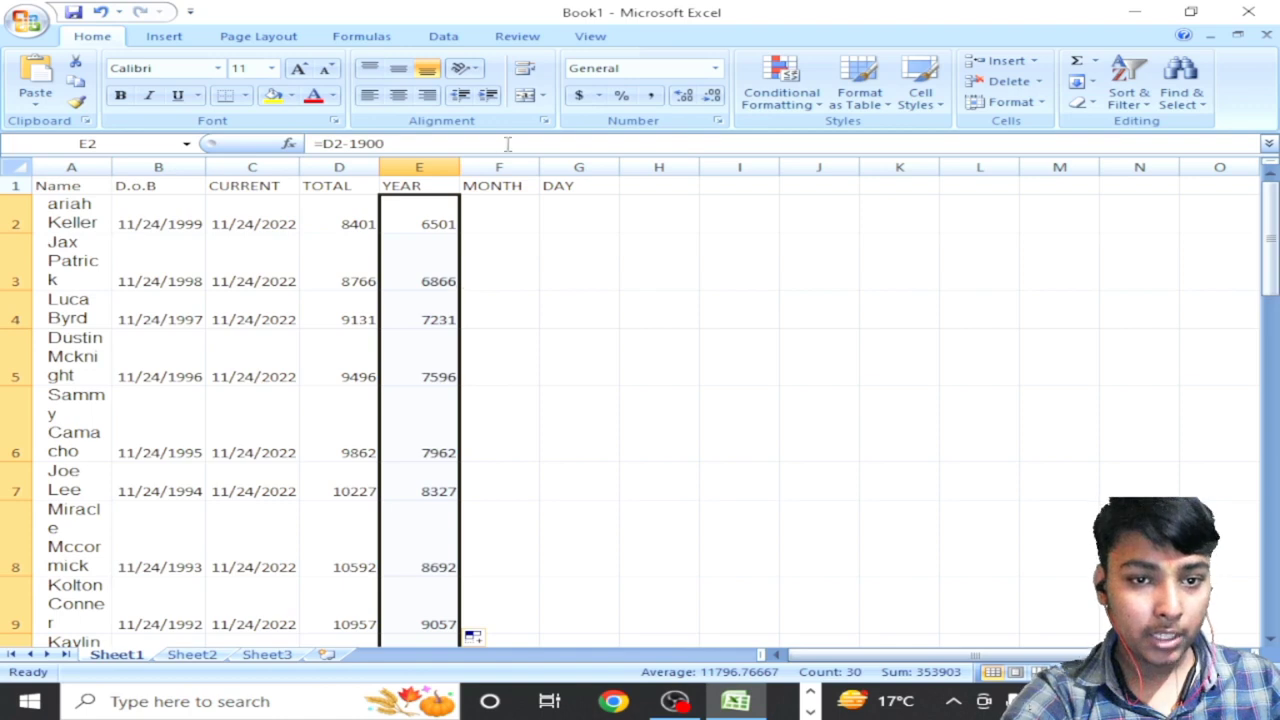
click(495, 216)
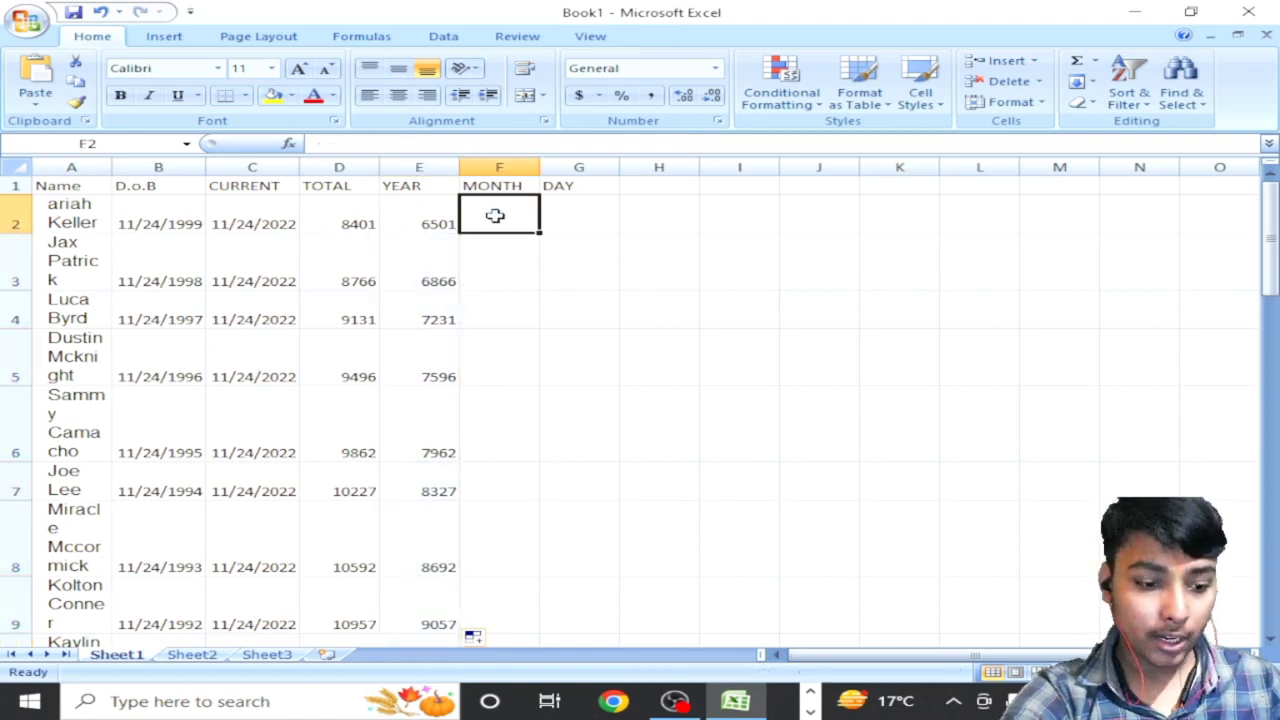
Step: Enter =MONTH(D2) in F2 and a matching MONTH formula in F3
text(=)
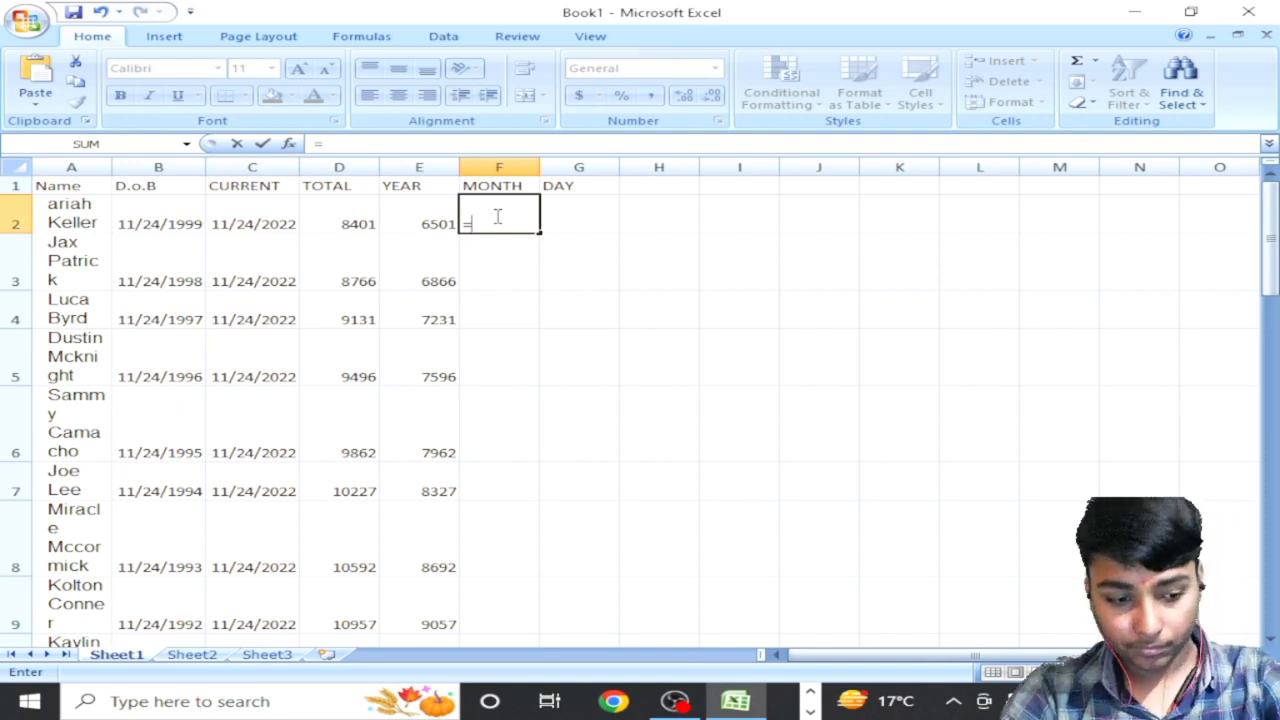
text(M)
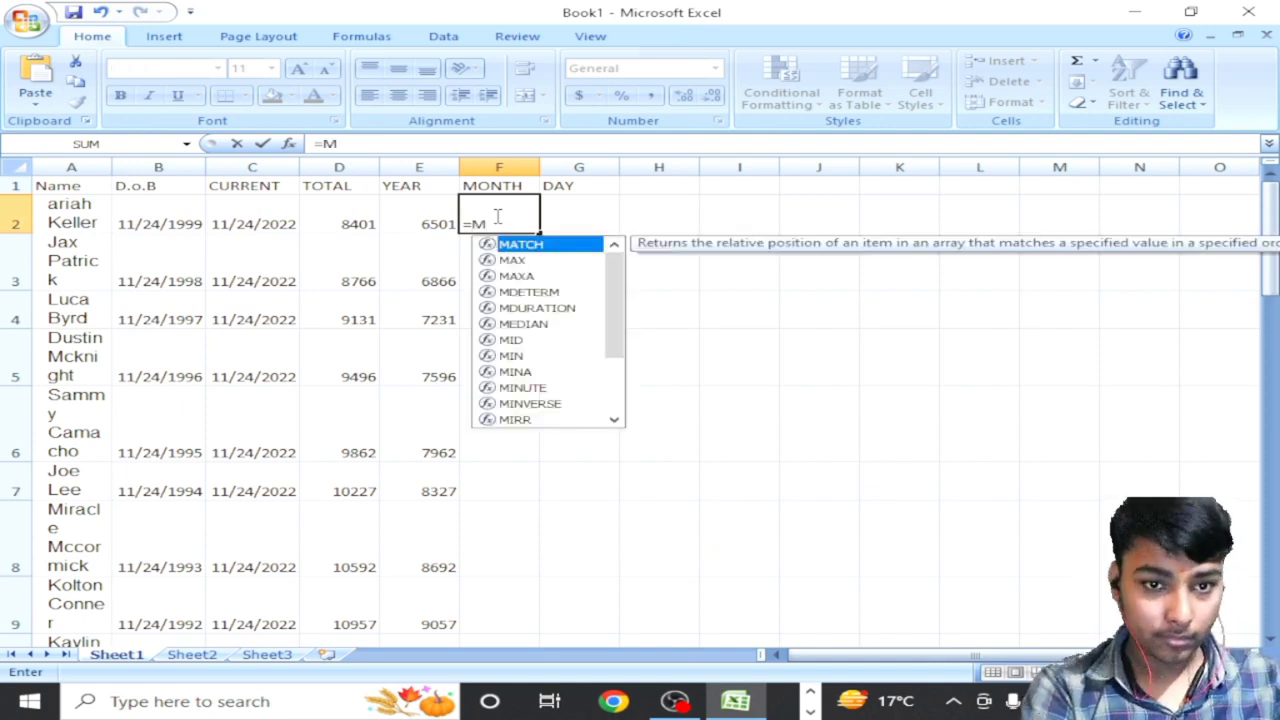
text(on)
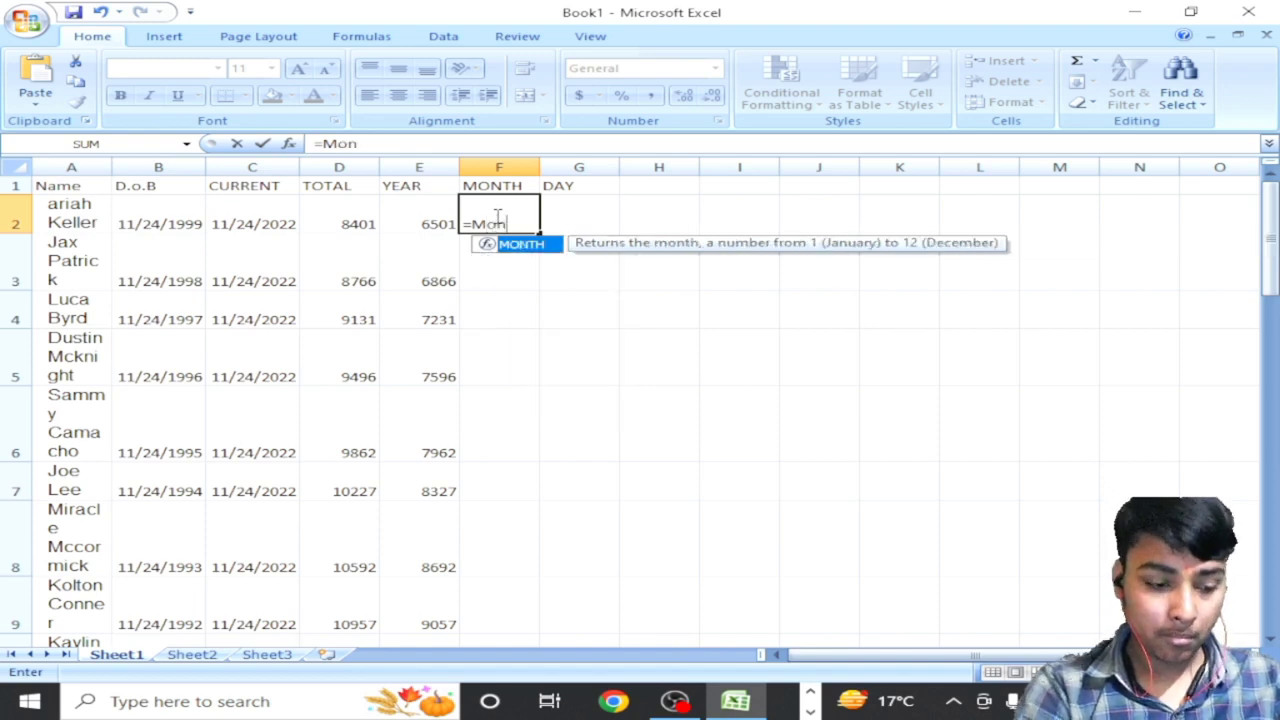
key(Tab)
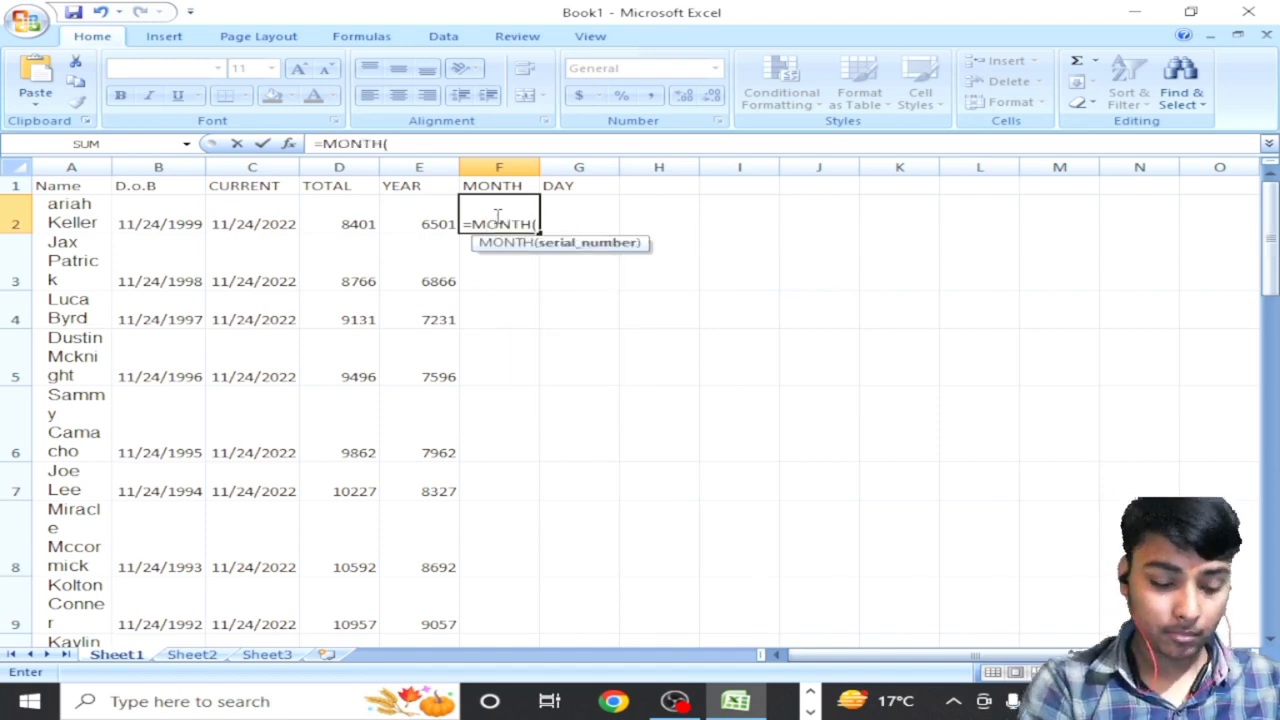
key(Left)
key(Left)
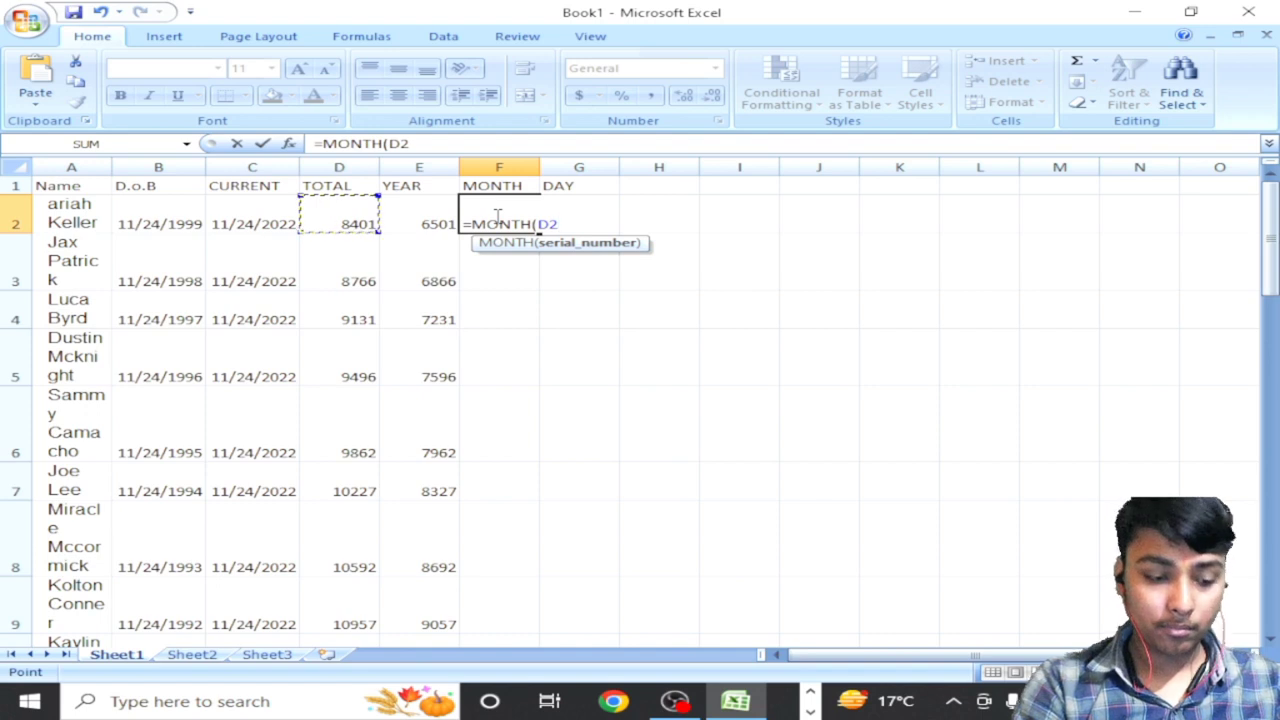
text())
key(Return)
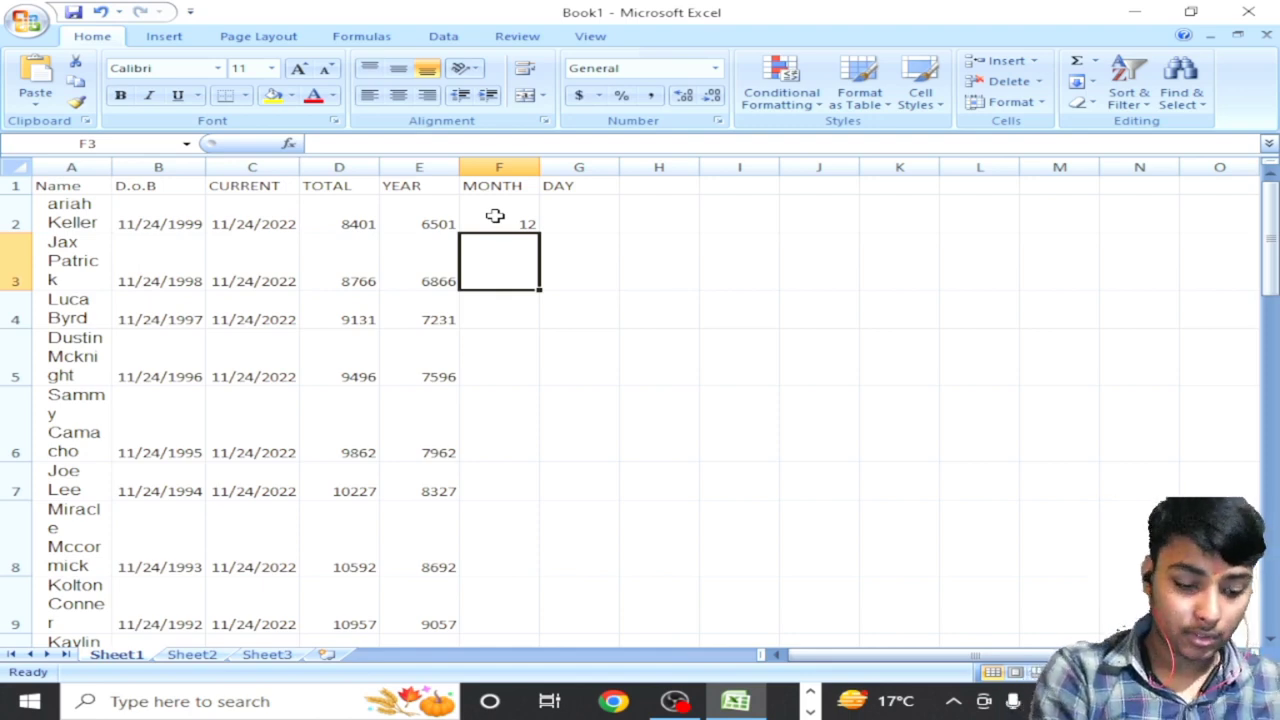
text(=mont)
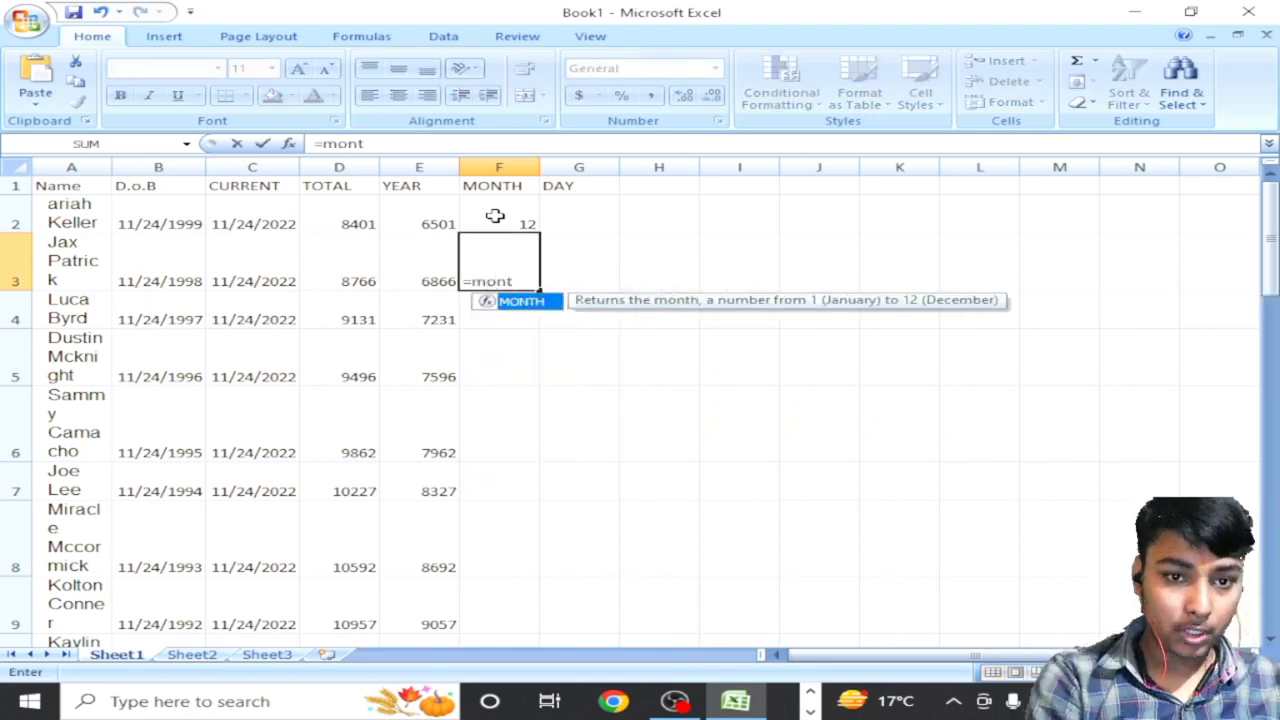
key(Tab)
key(Left)
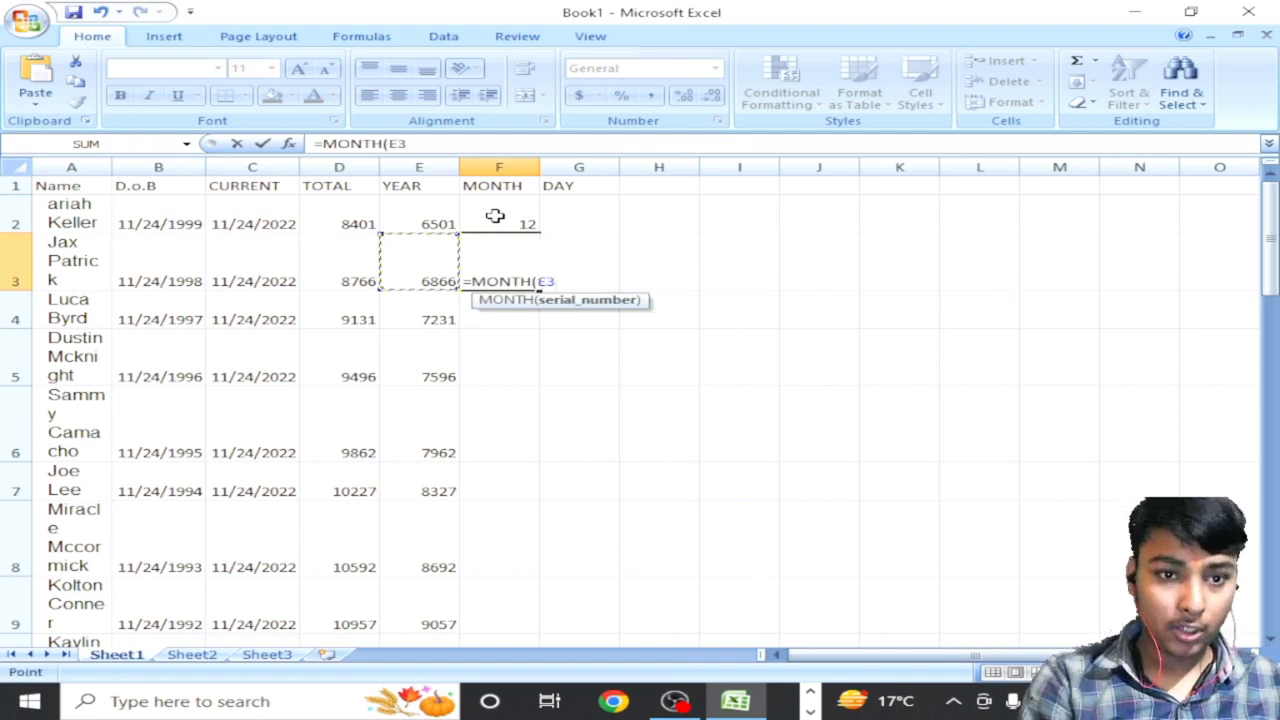
text())
key(Return)
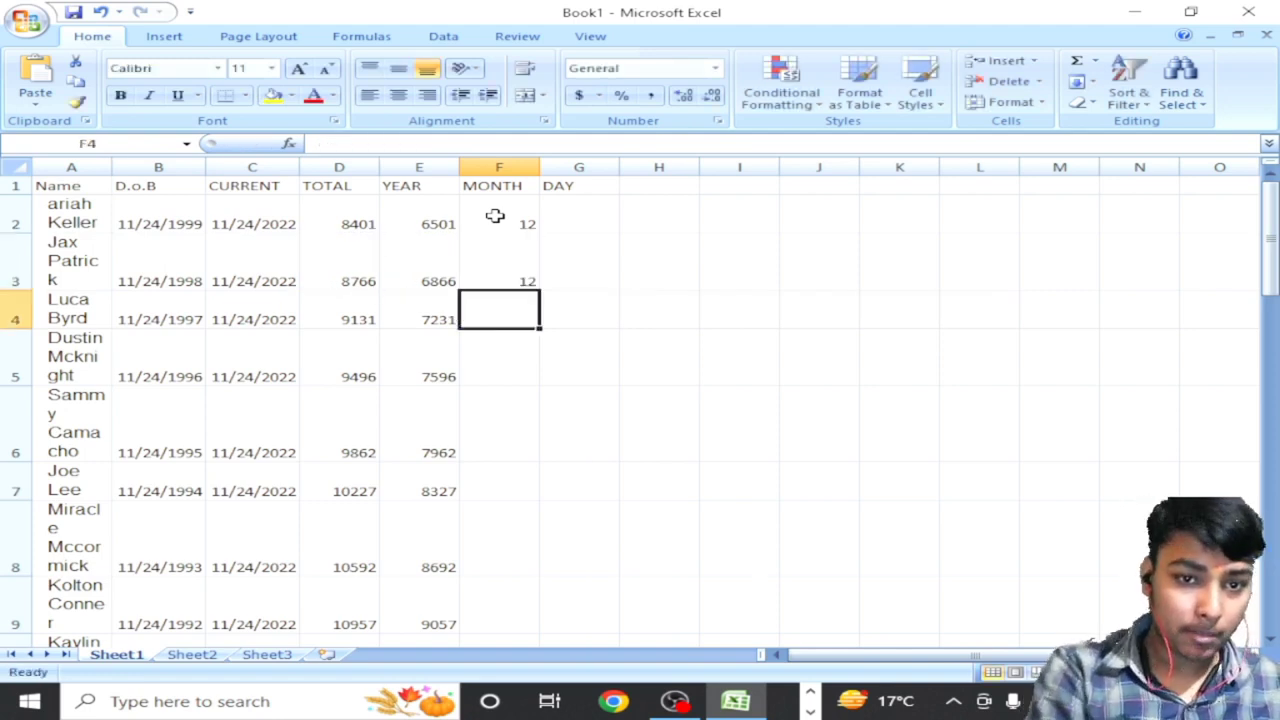
Step: Fill the MONTH formula from F2:F3 down column F, each row showing 12
drag(495, 216, 508, 249)
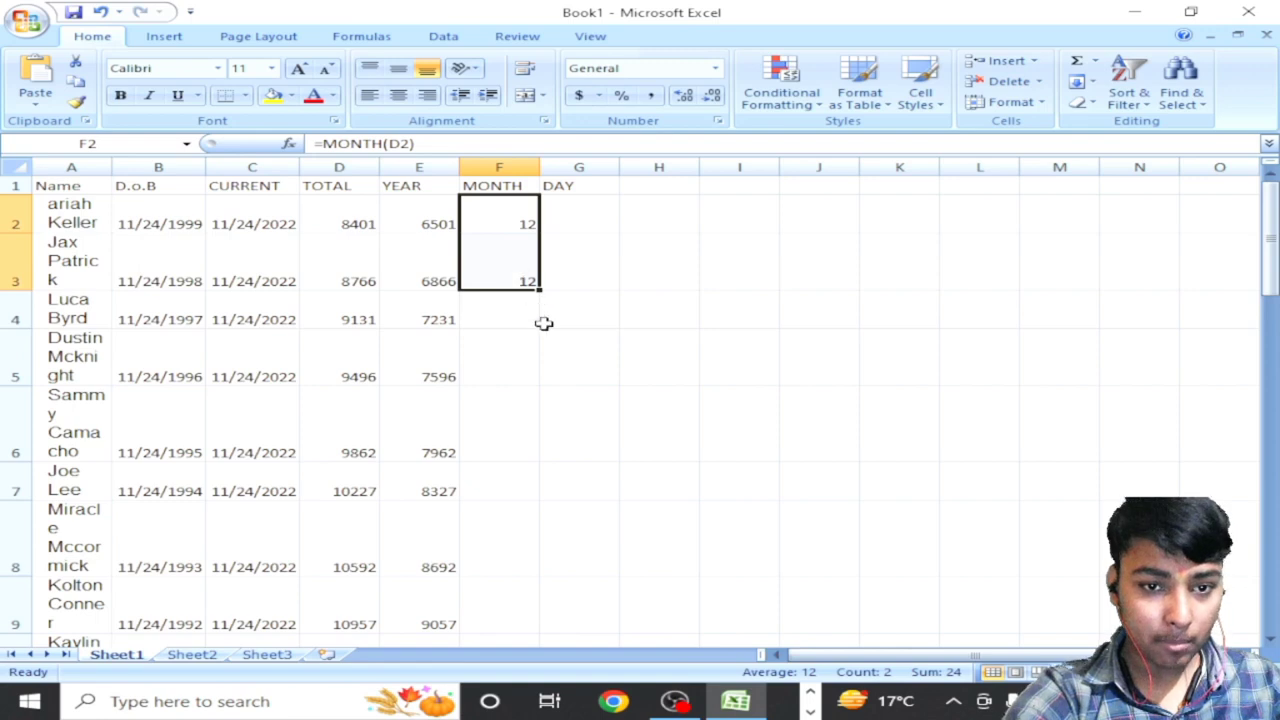
double_click(545, 293)
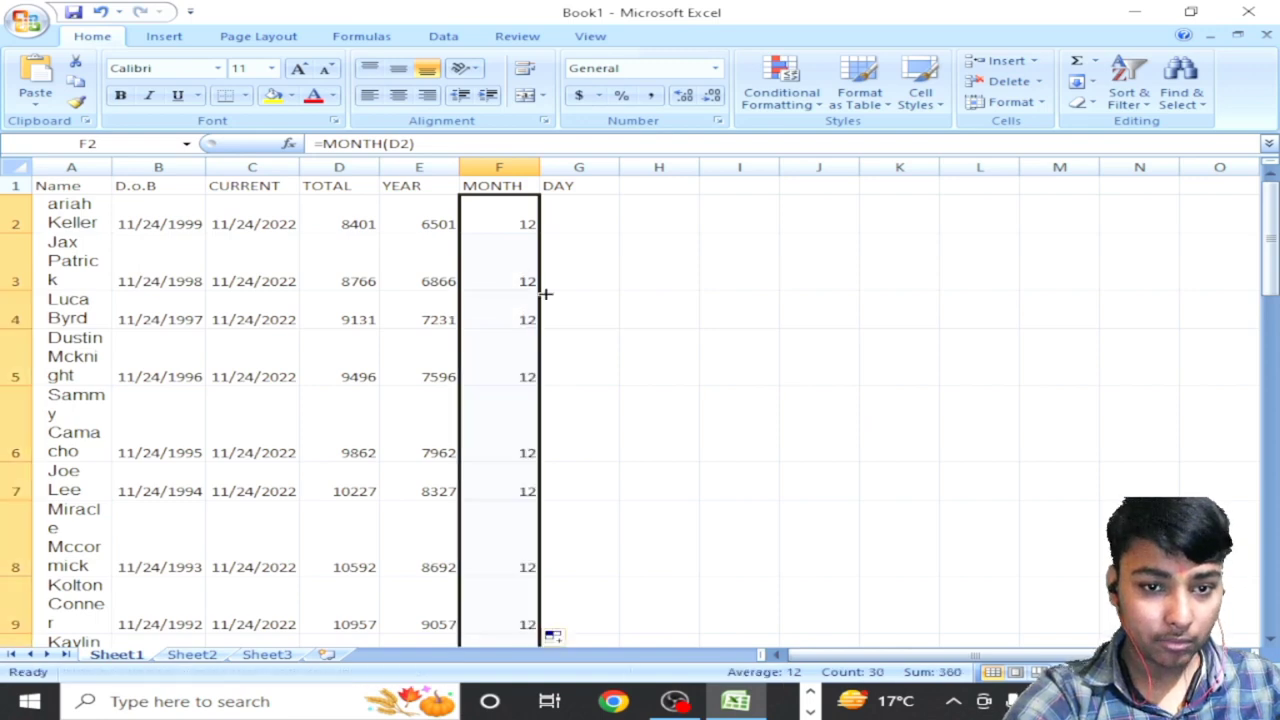
click(556, 224)
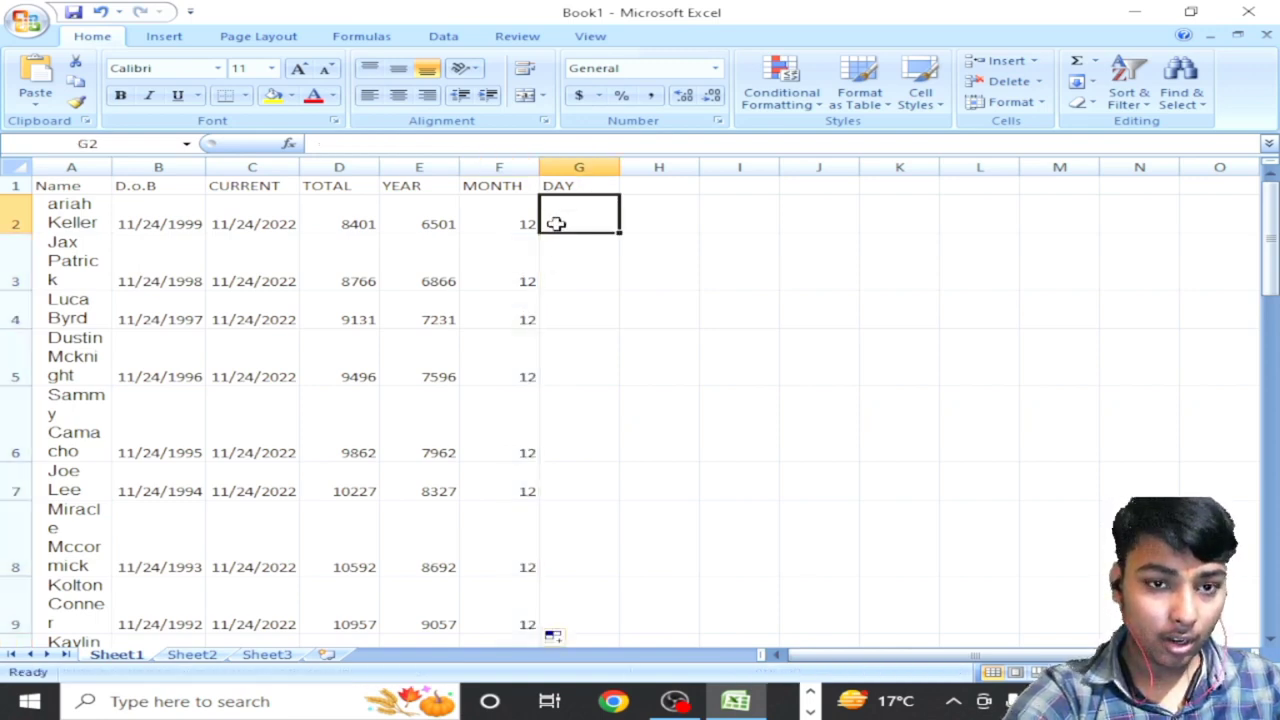
Step: Attempt a DAY formula in G2, dismissing the missing-parenthesis warnings that result
text(=)
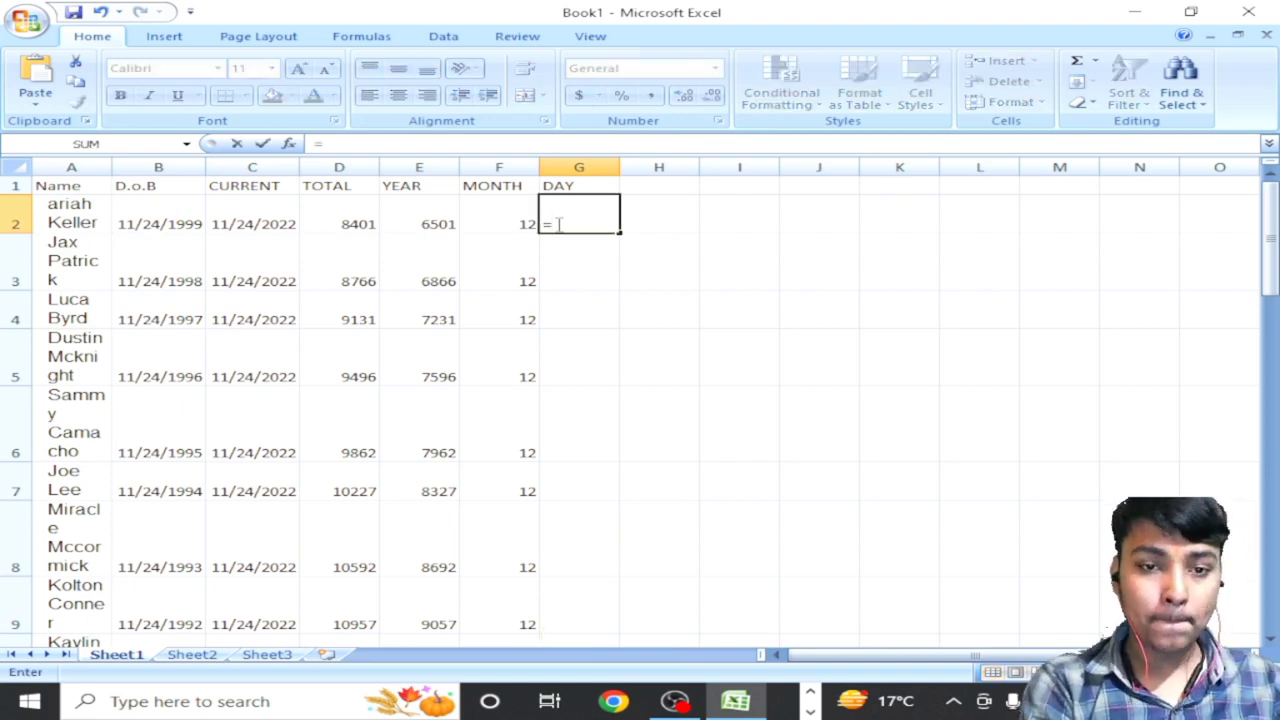
text(d)
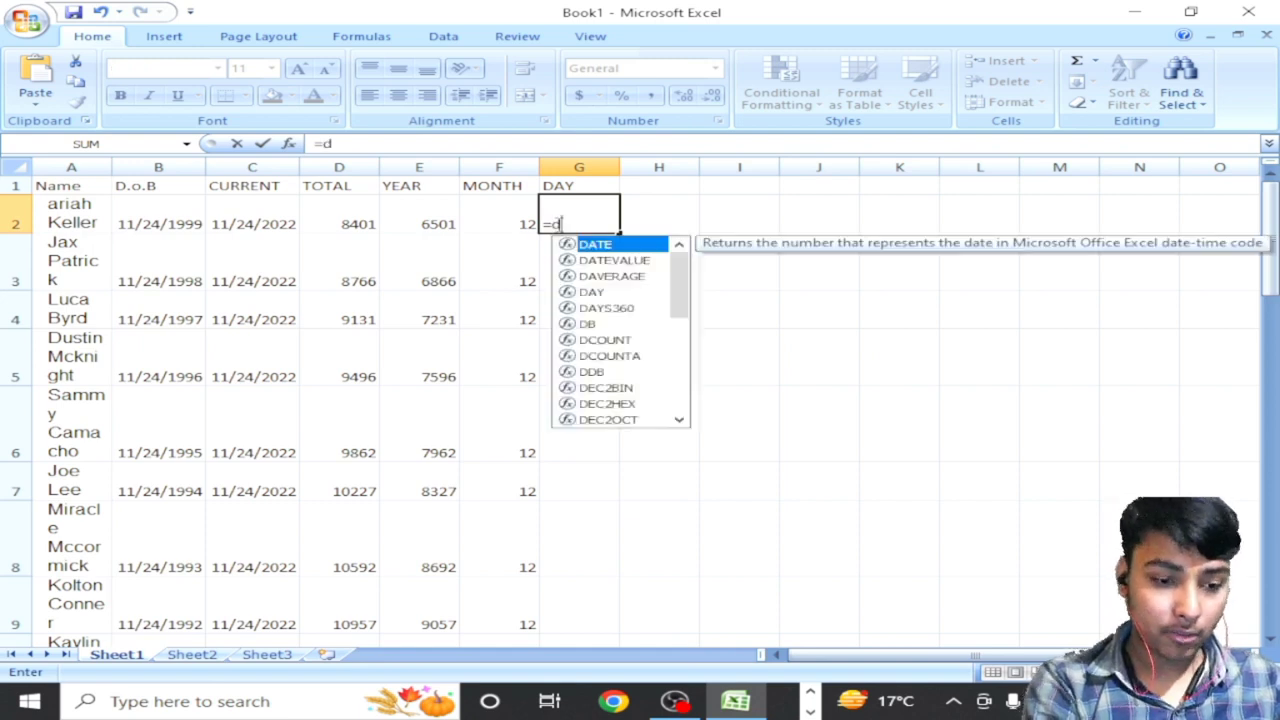
text(a)
key(Tab)
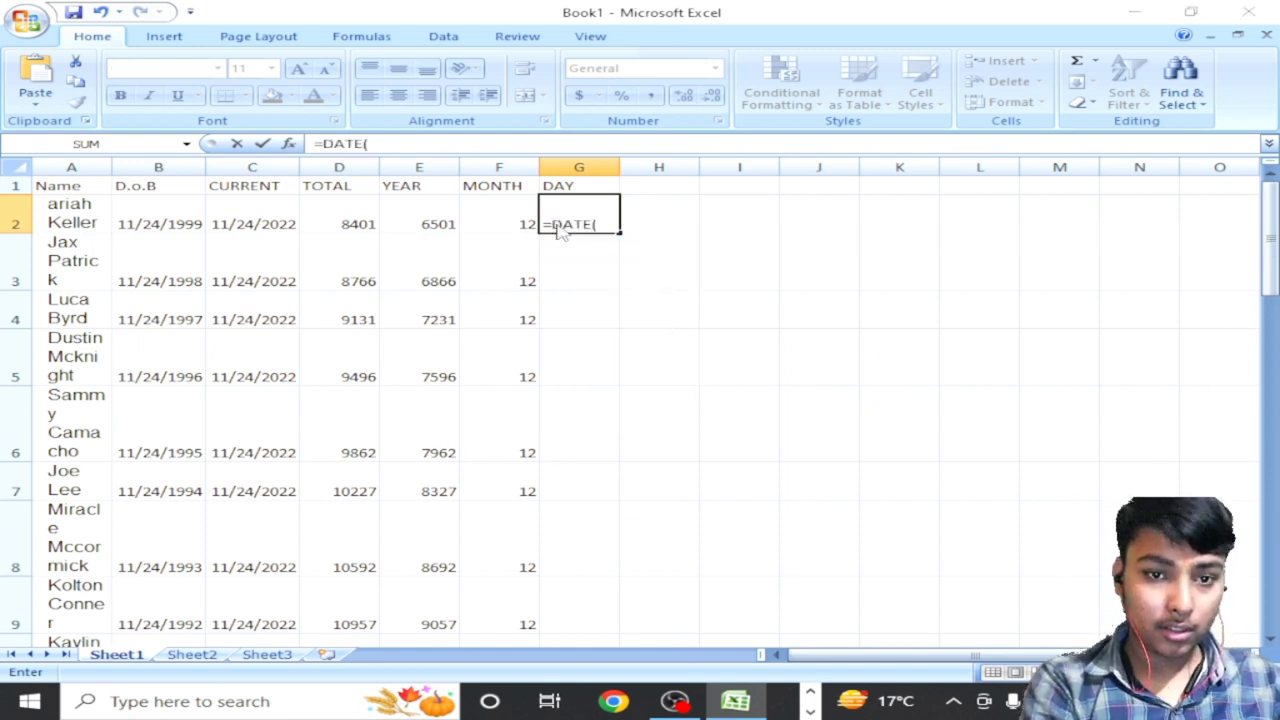
key(Return)
key(Return)
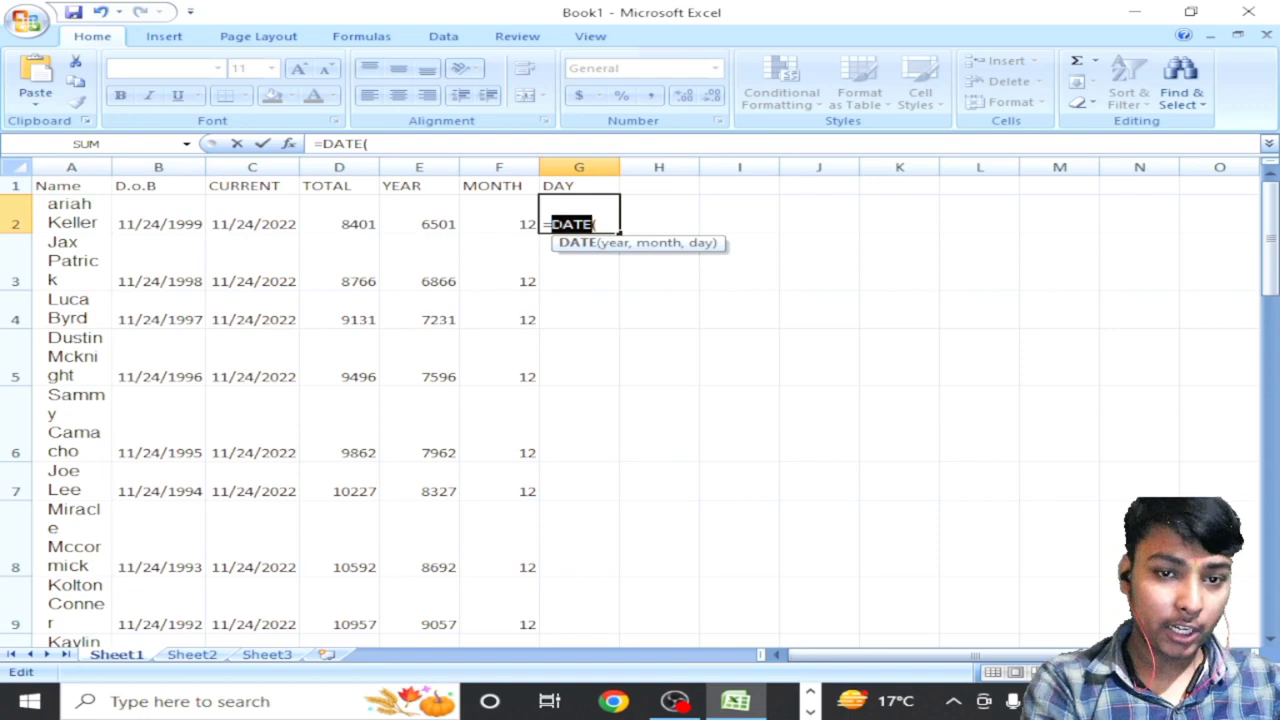
text(dau()
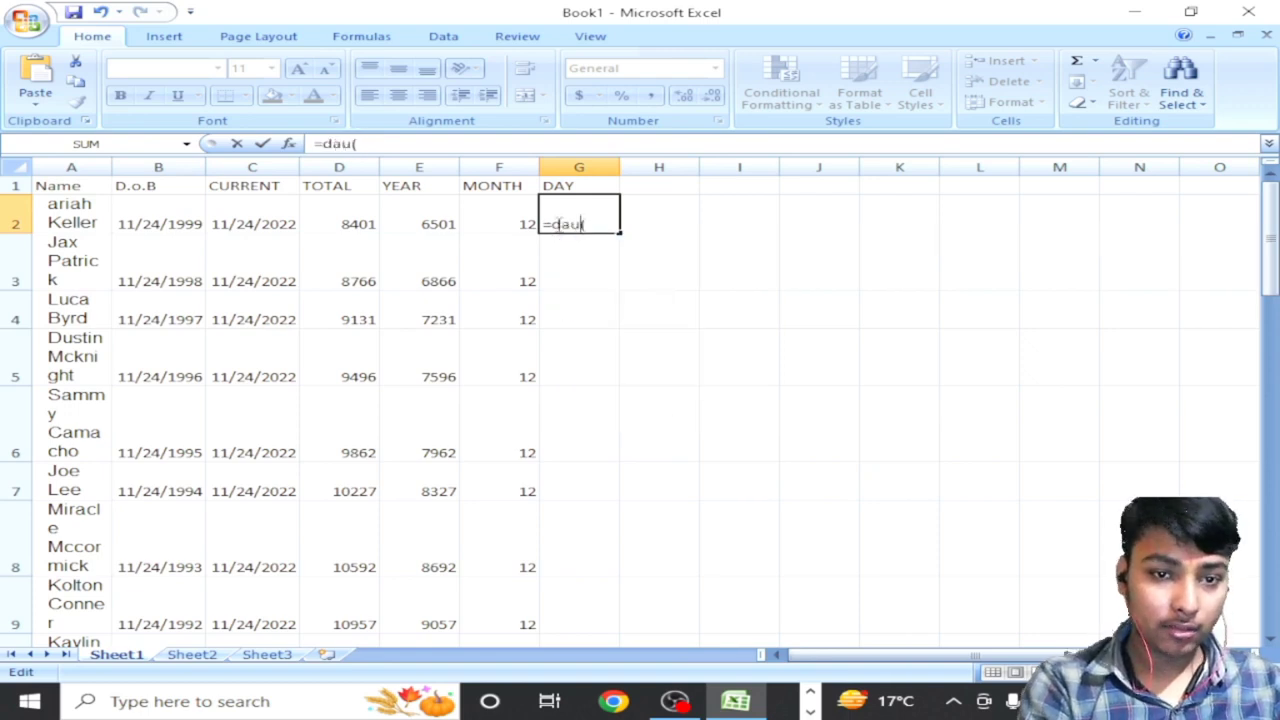
key(BackSpace)
key(BackSpace)
key(BackSpace)
key(BackSpace)
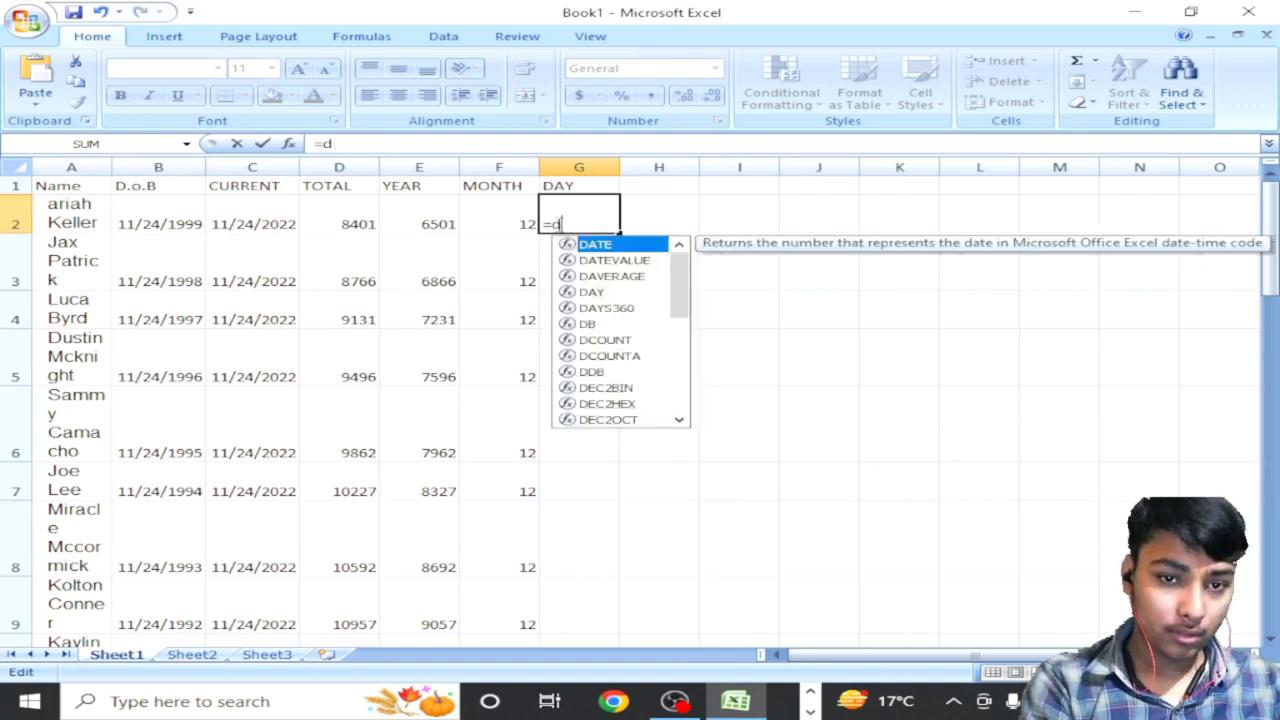
text(DAY)
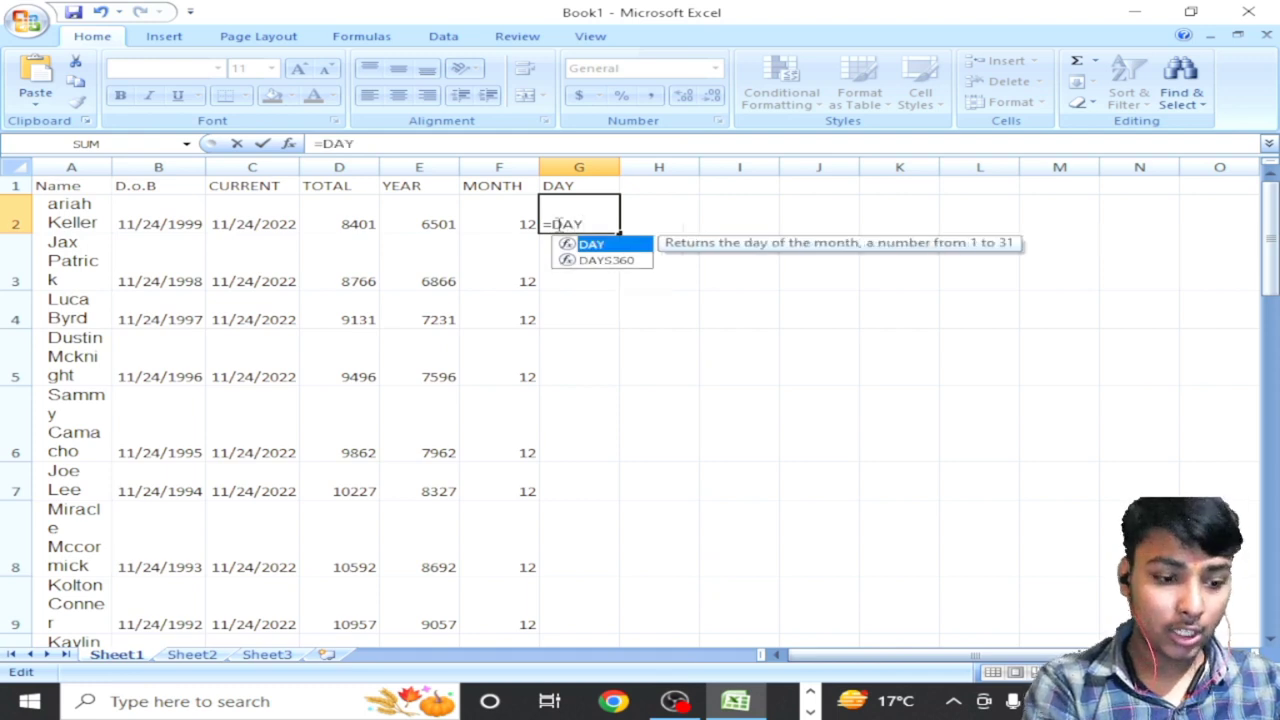
text(()
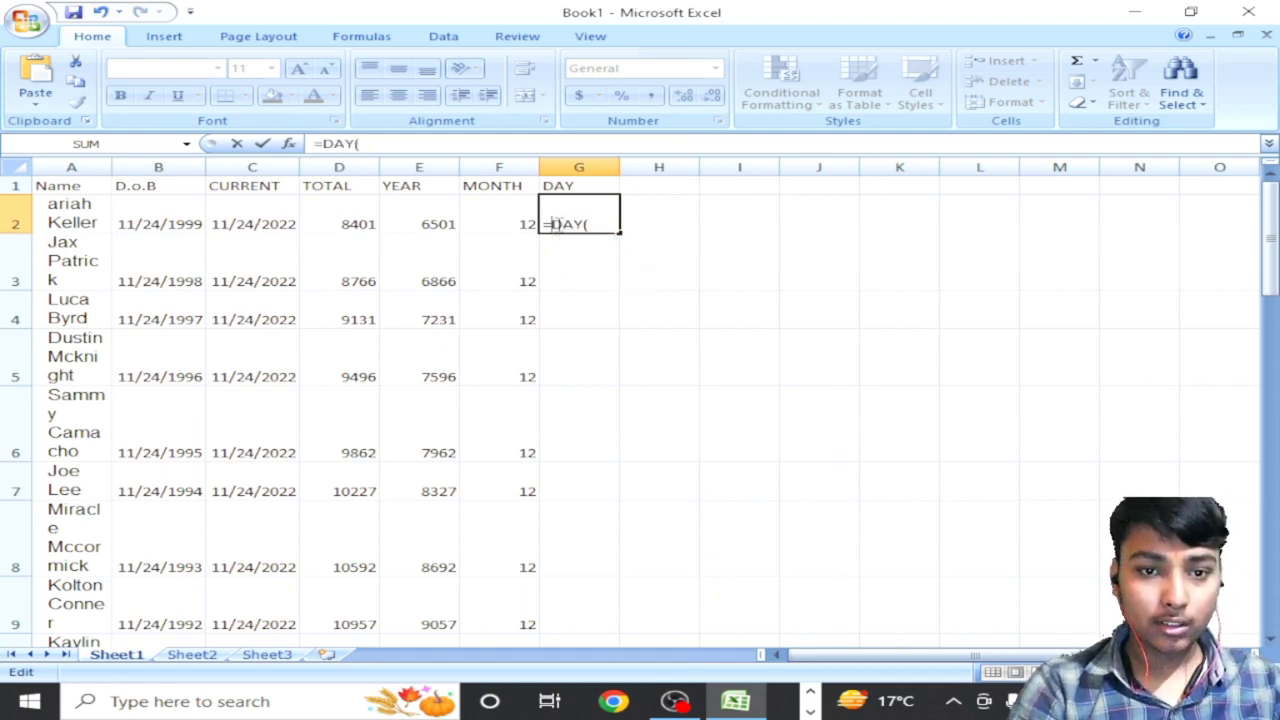
click(661, 321)
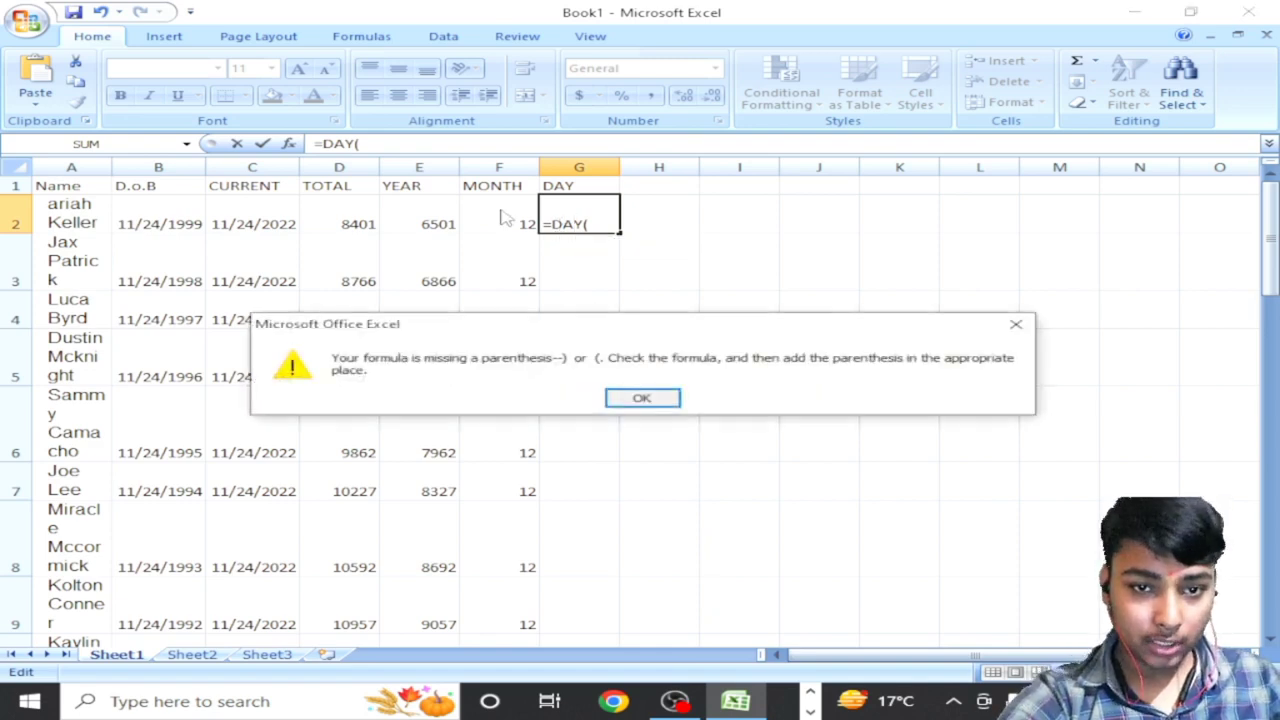
click(654, 397)
Step: Undo the stray H4 reference and clear the broken formula out of G2
click(643, 306)
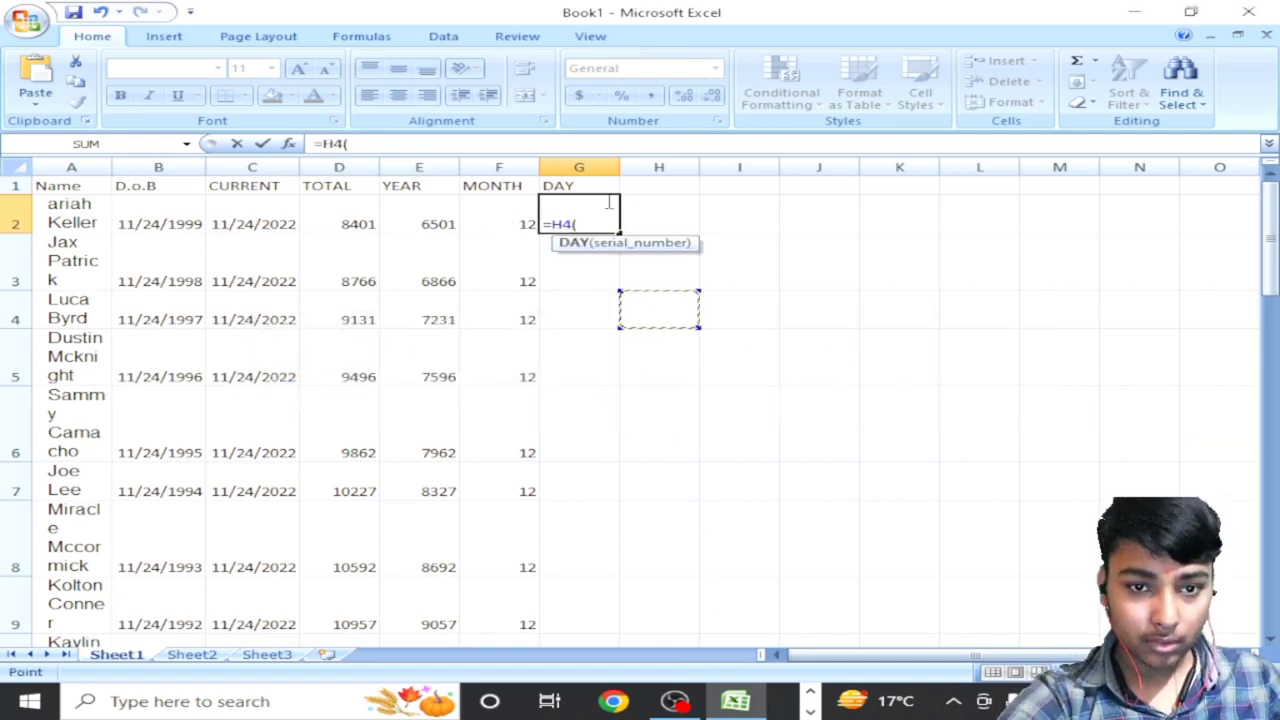
key(ctrl+z)
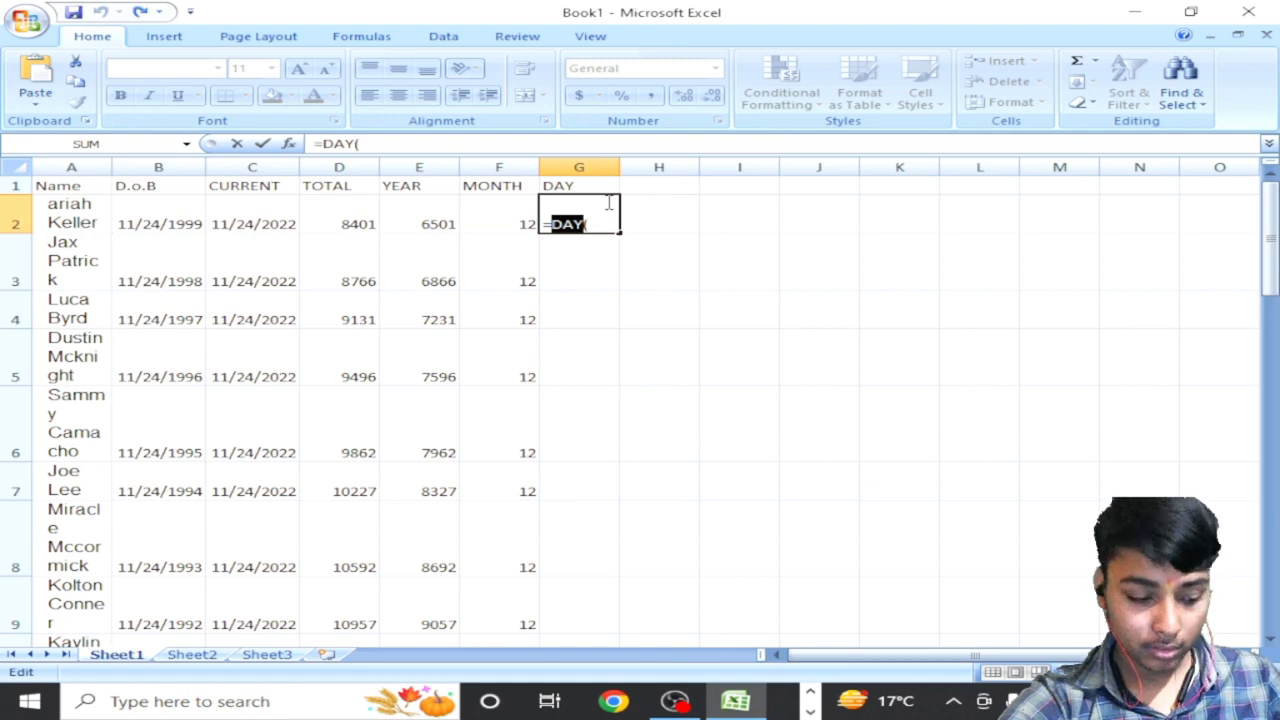
click(609, 203)
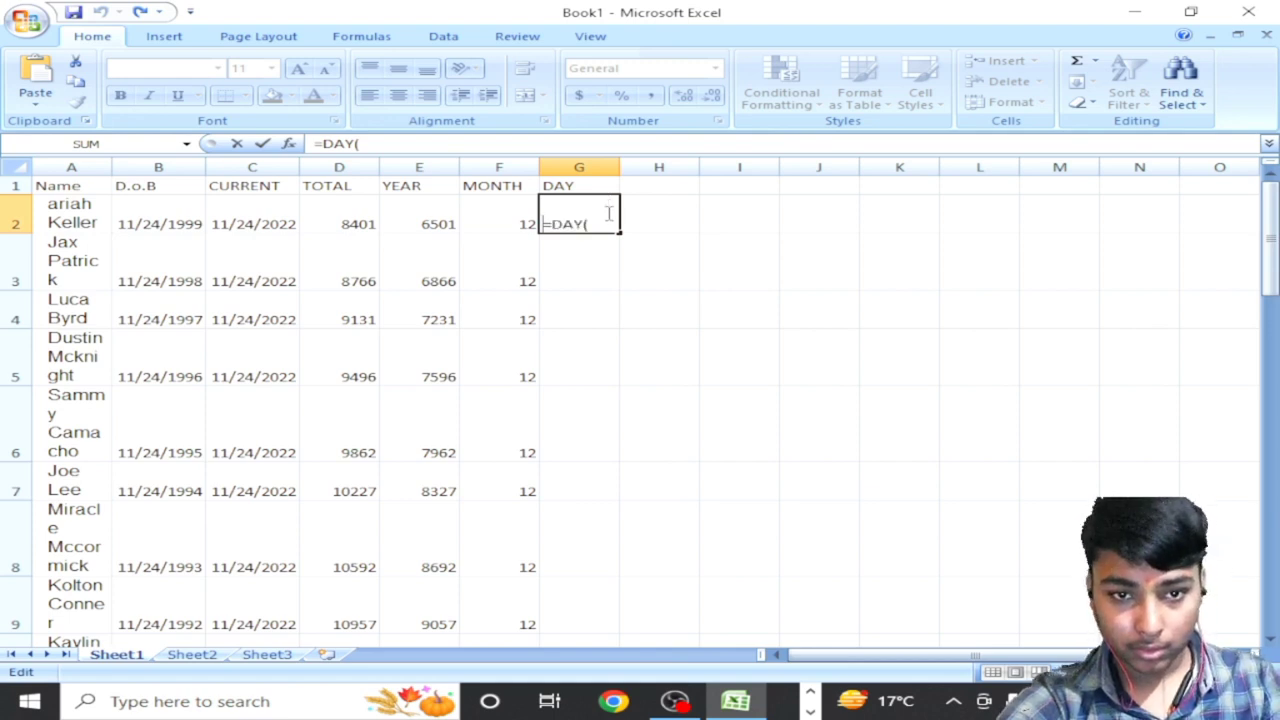
key(Delete)
key(Delete)
key(Delete)
key(Delete)
key(Delete)
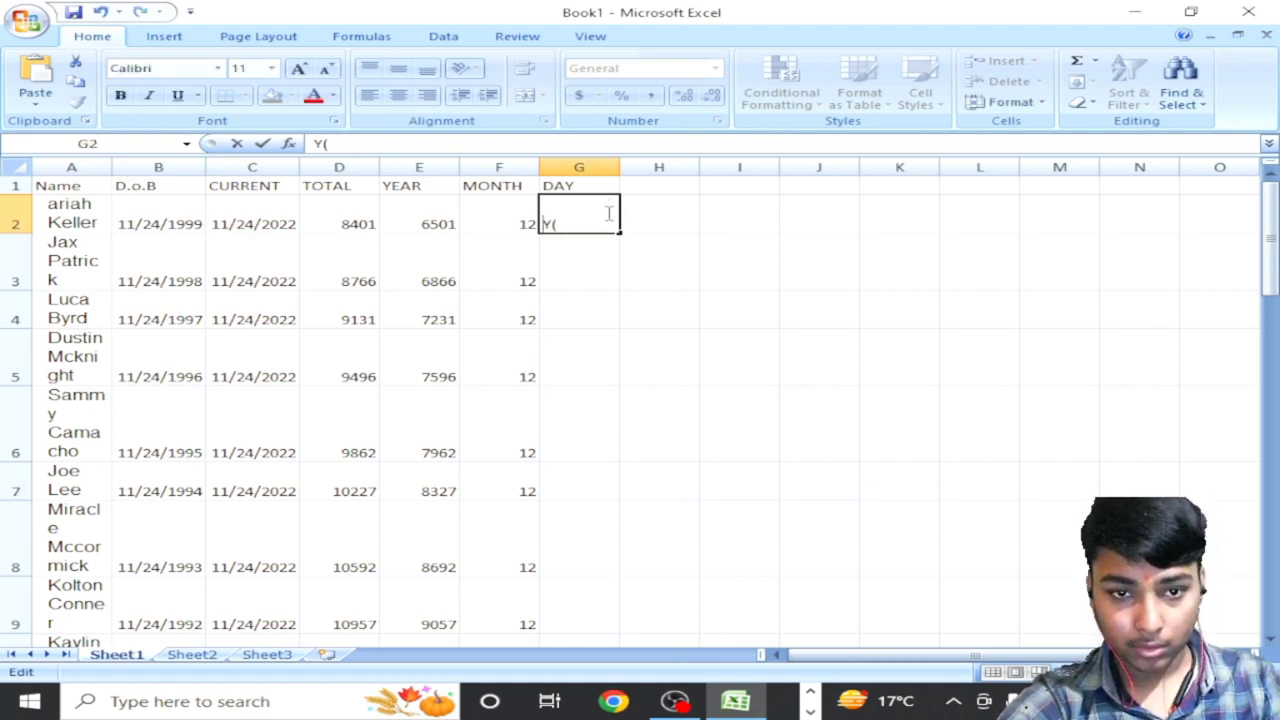
click(583, 265)
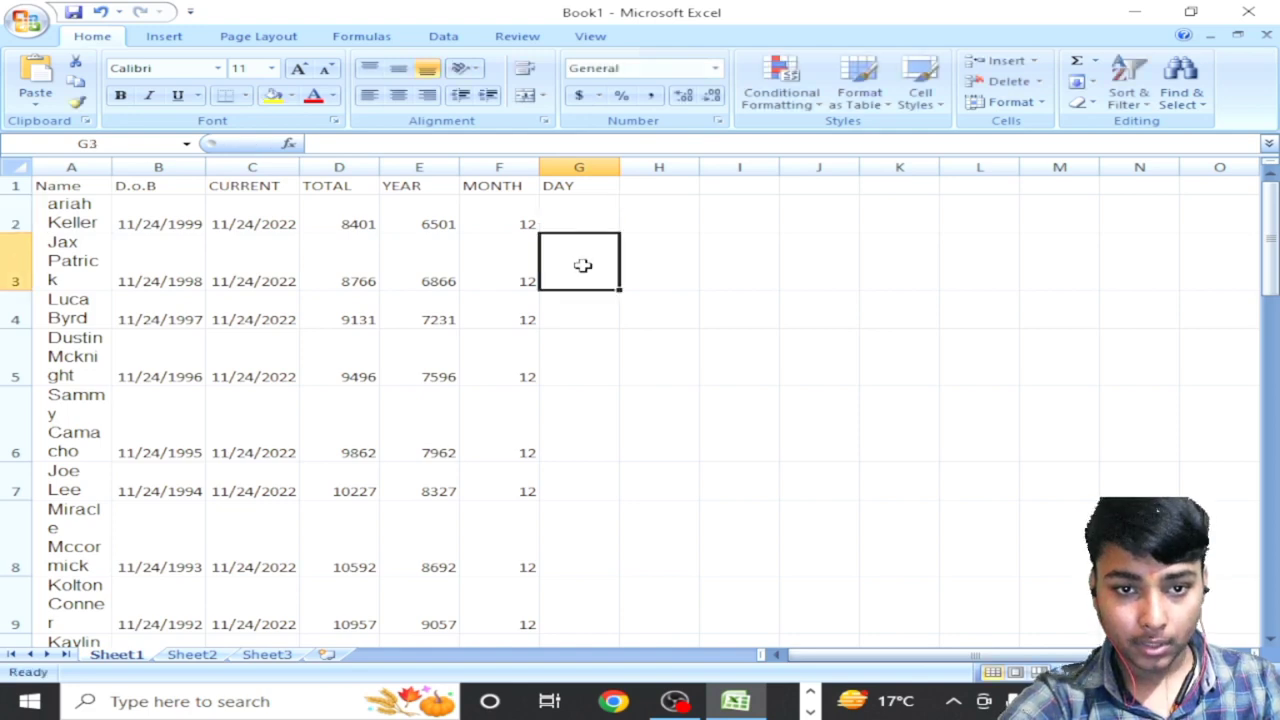
Step: Enter =DAY(D2) in G2, showing 31
click(583, 205)
text(=)
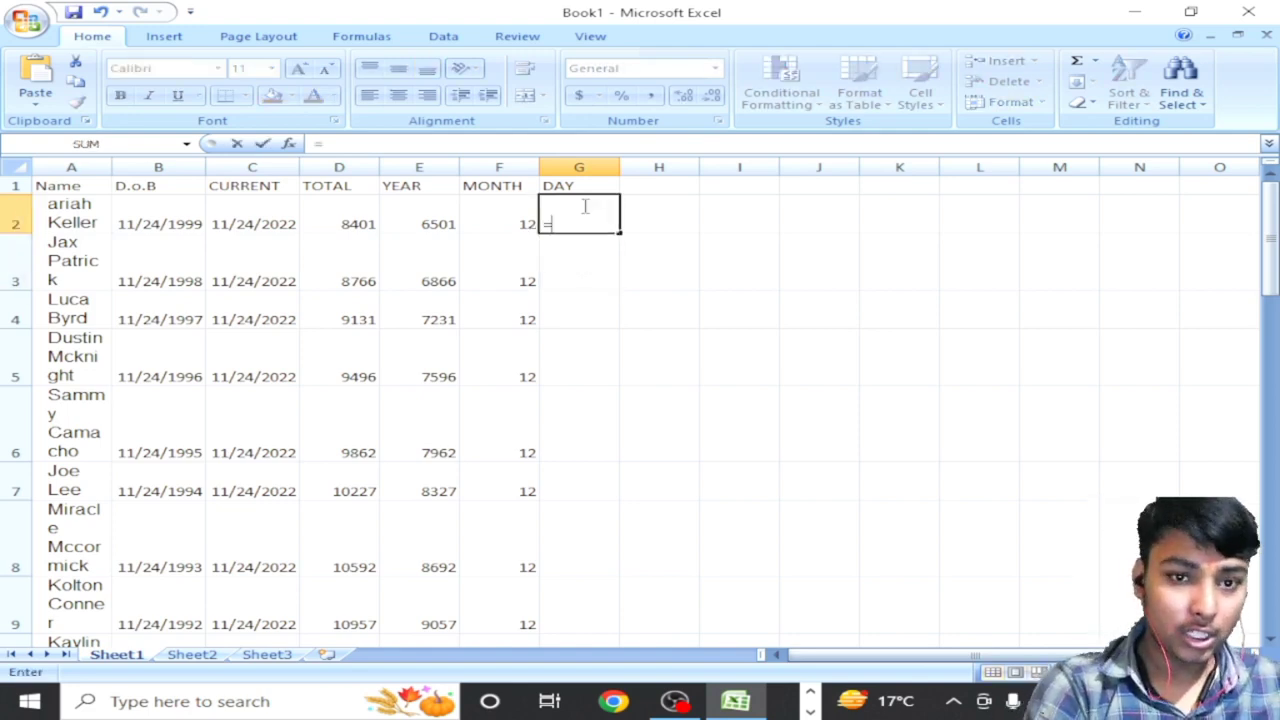
text(DAY)
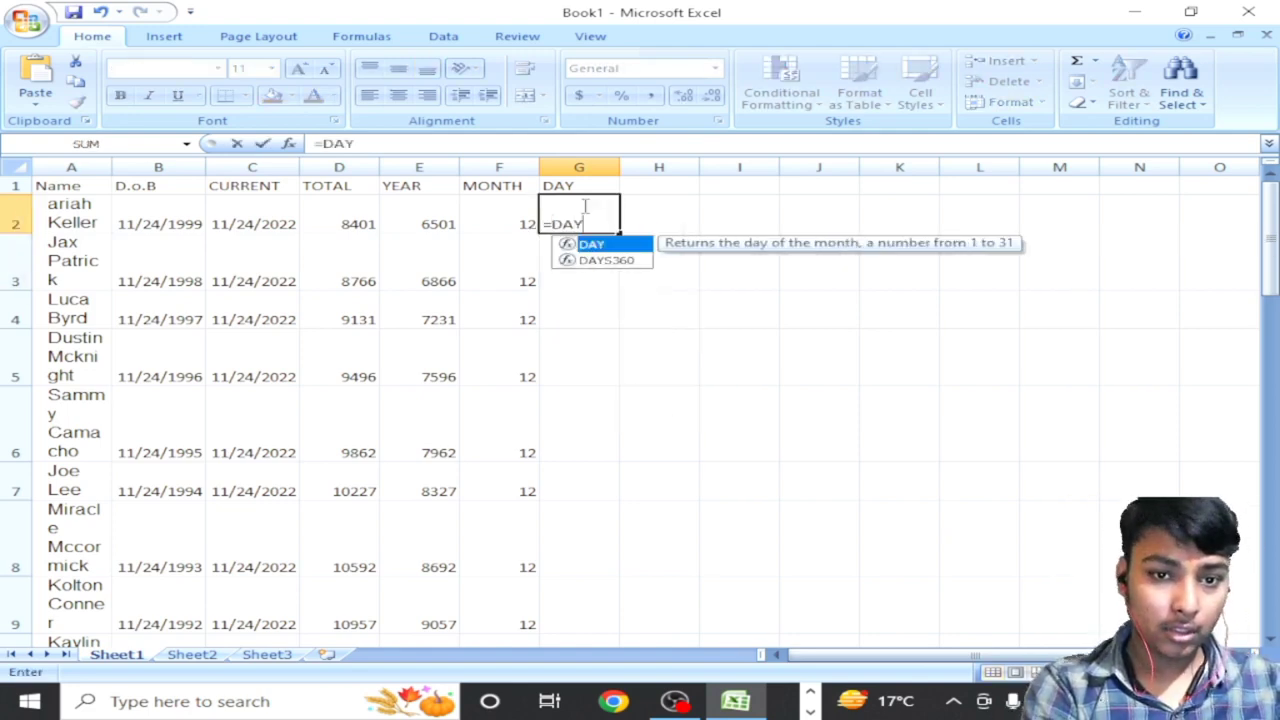
text(()
key(Left)
key(Left)
key(Left)
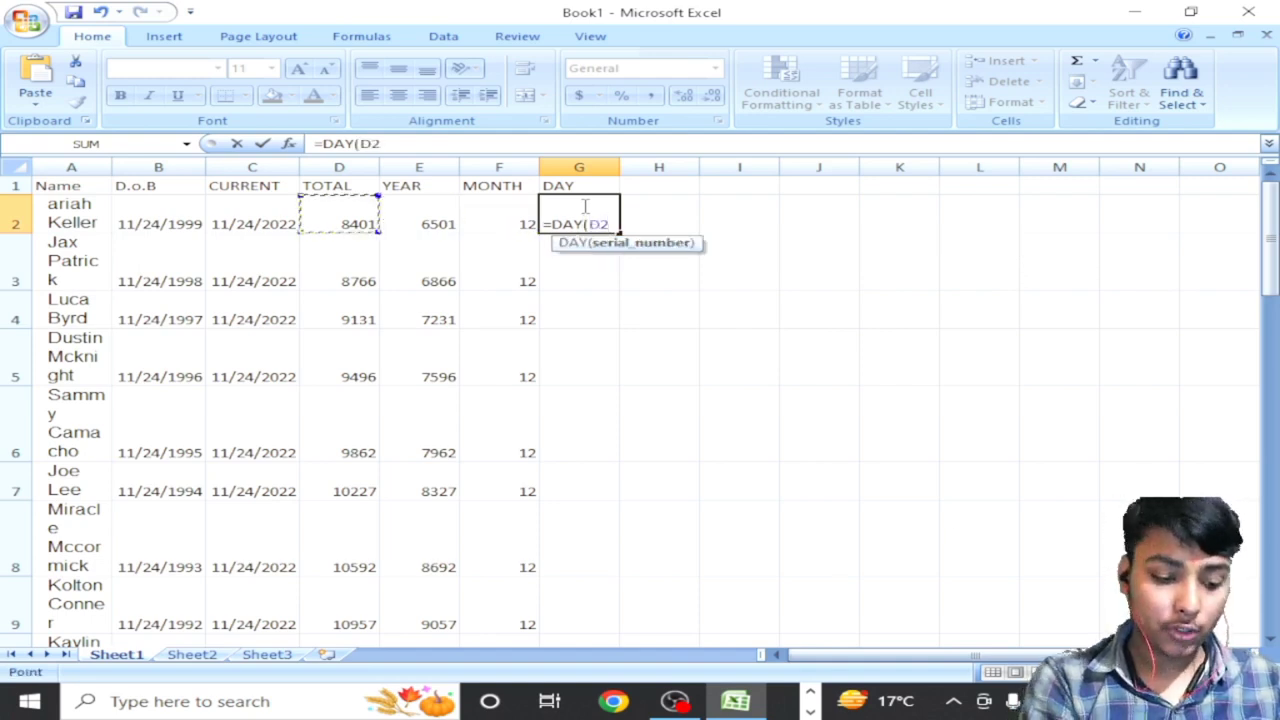
key(Return)
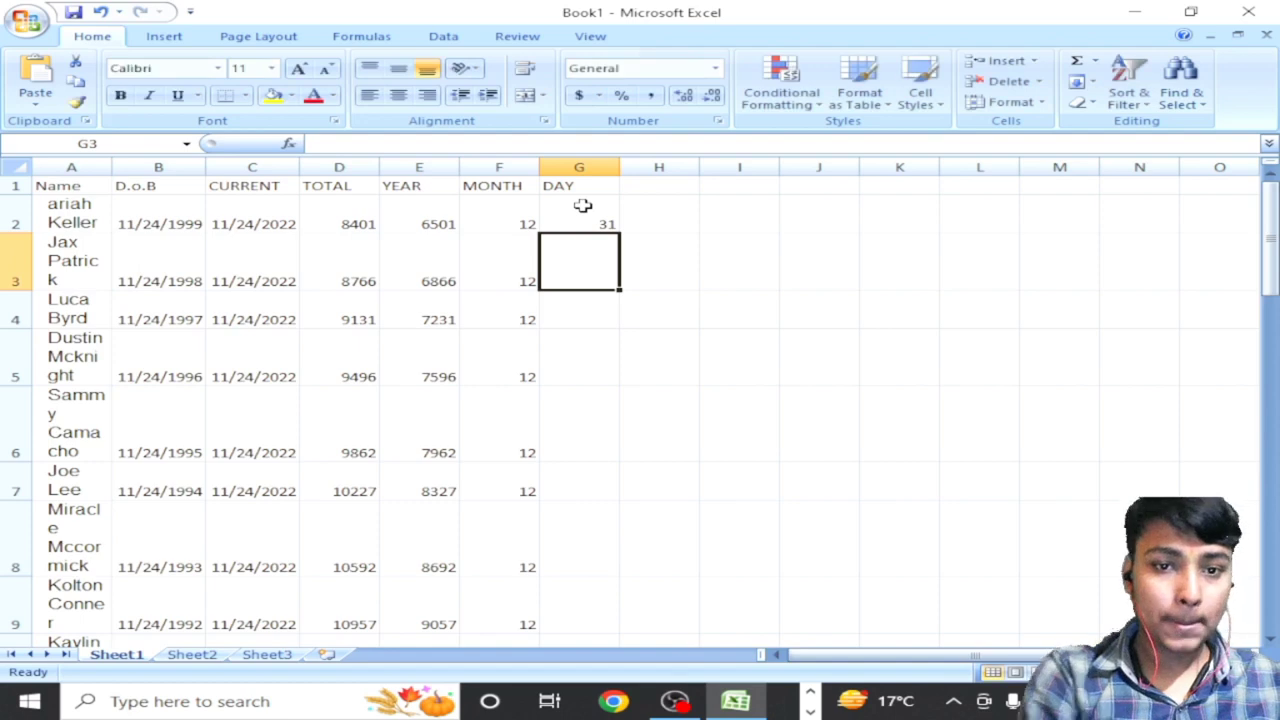
key(Up)
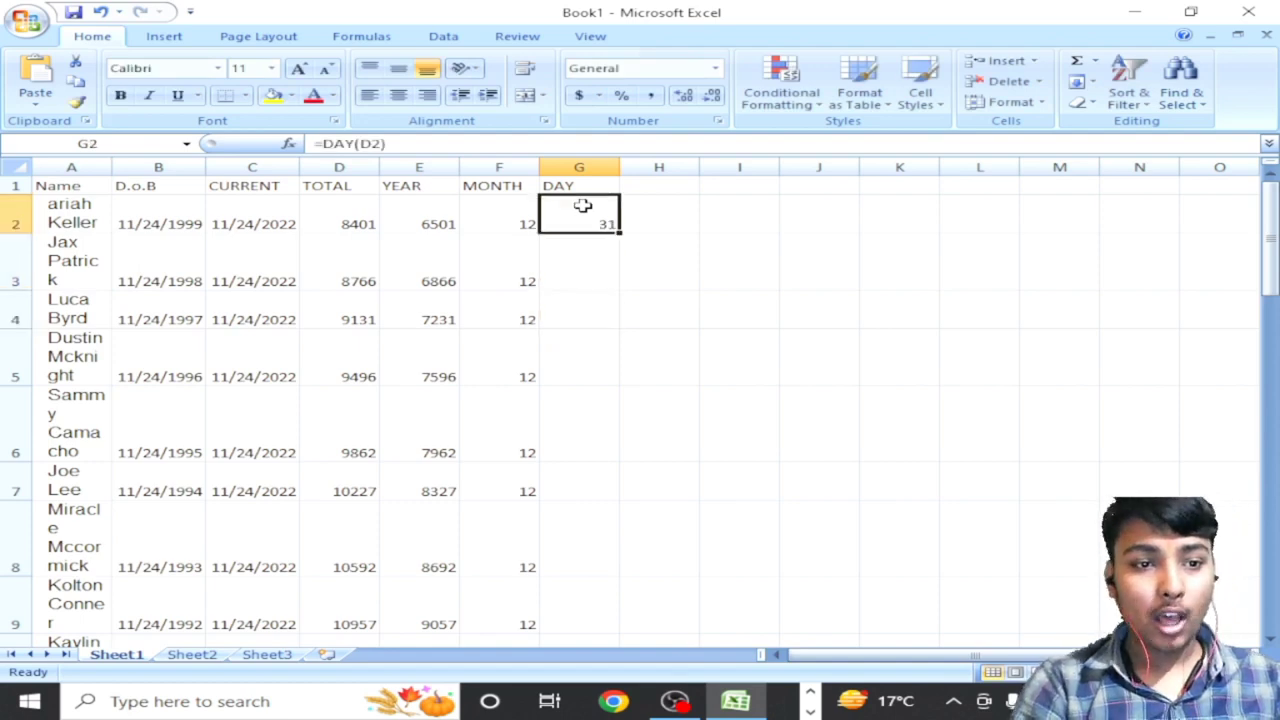
key(Down)
key(Up)
key(Left)
key(Left)
key(Left)
key(Left)
key(Left)
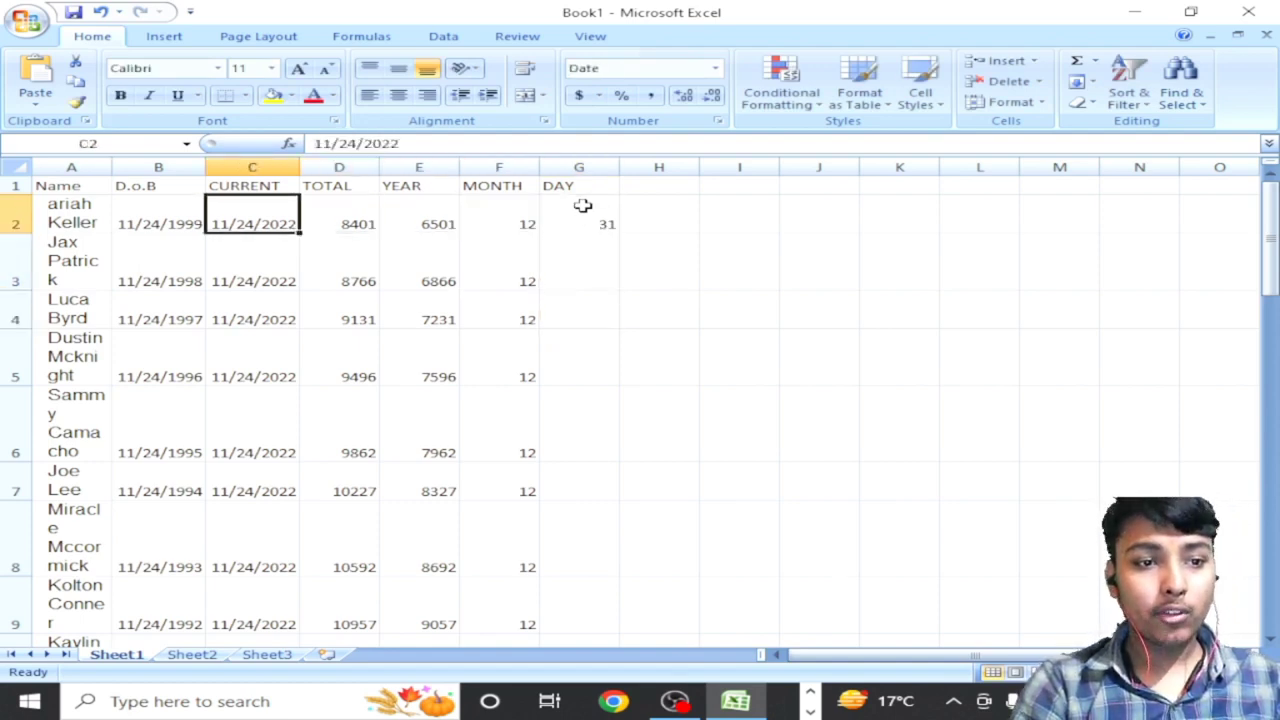
key(Right)
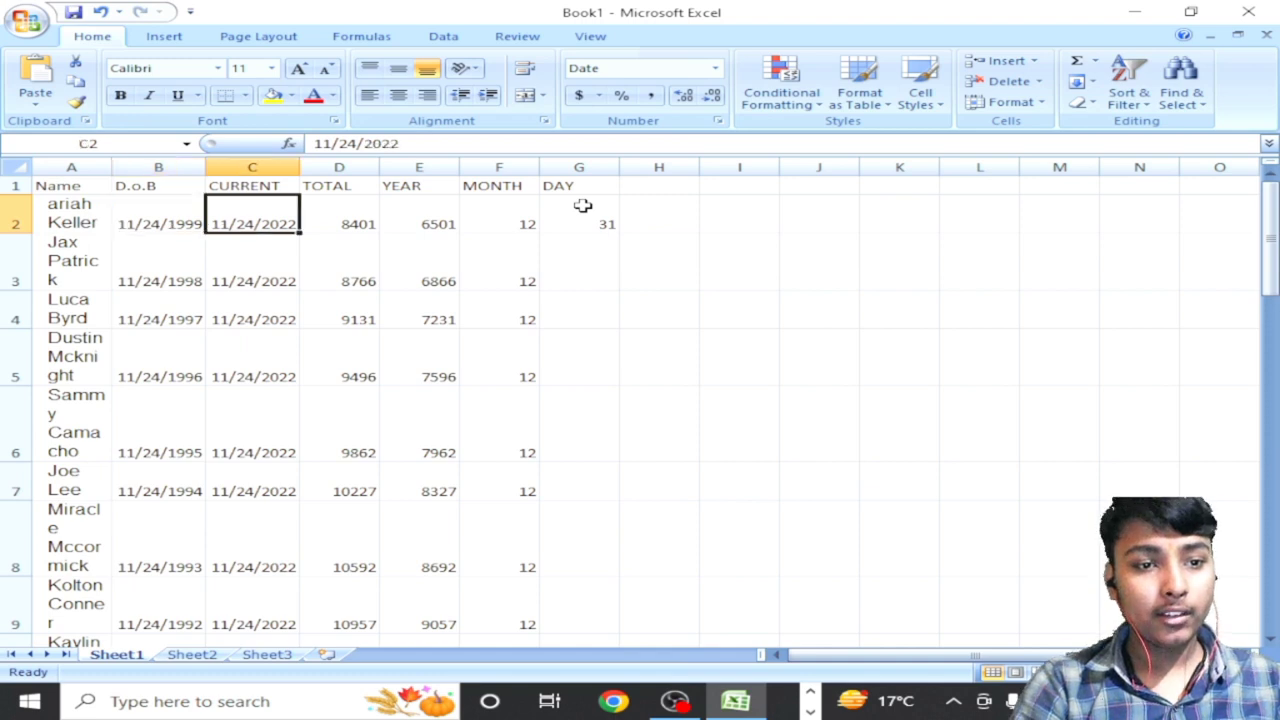
key(Left)
key(Right)
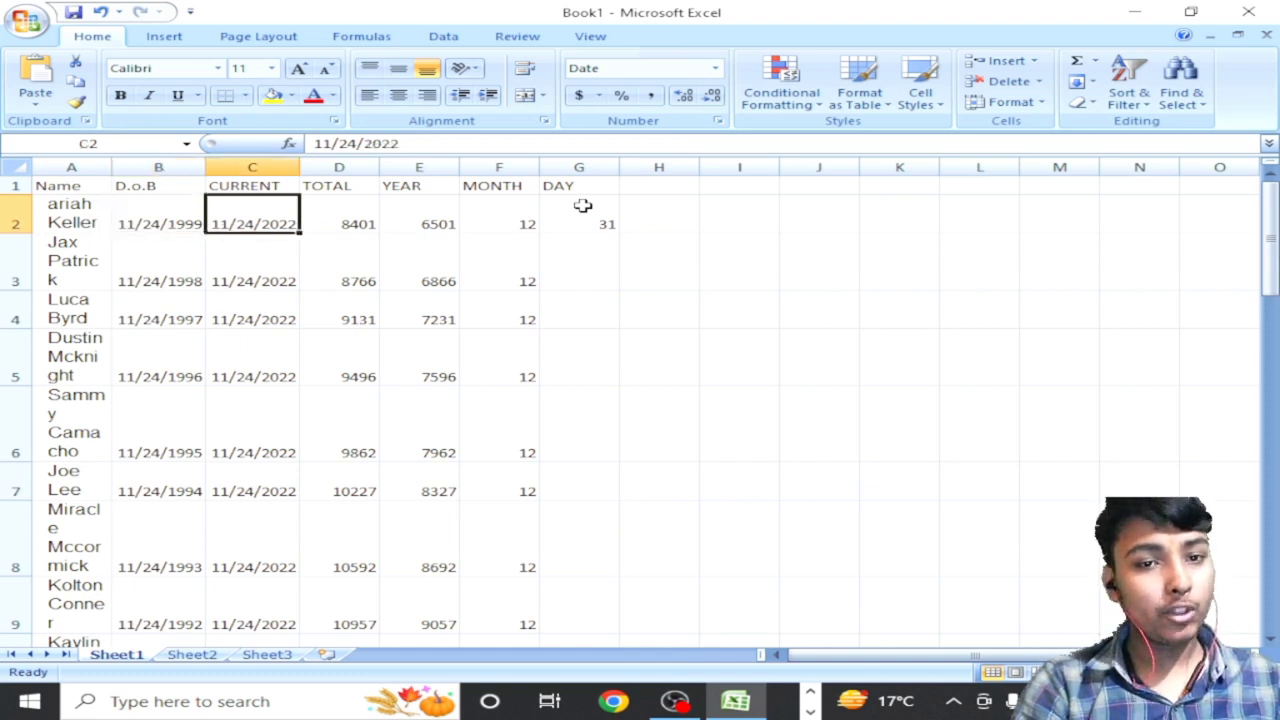
key(Left)
key(Right)
key(Right)
key(Right)
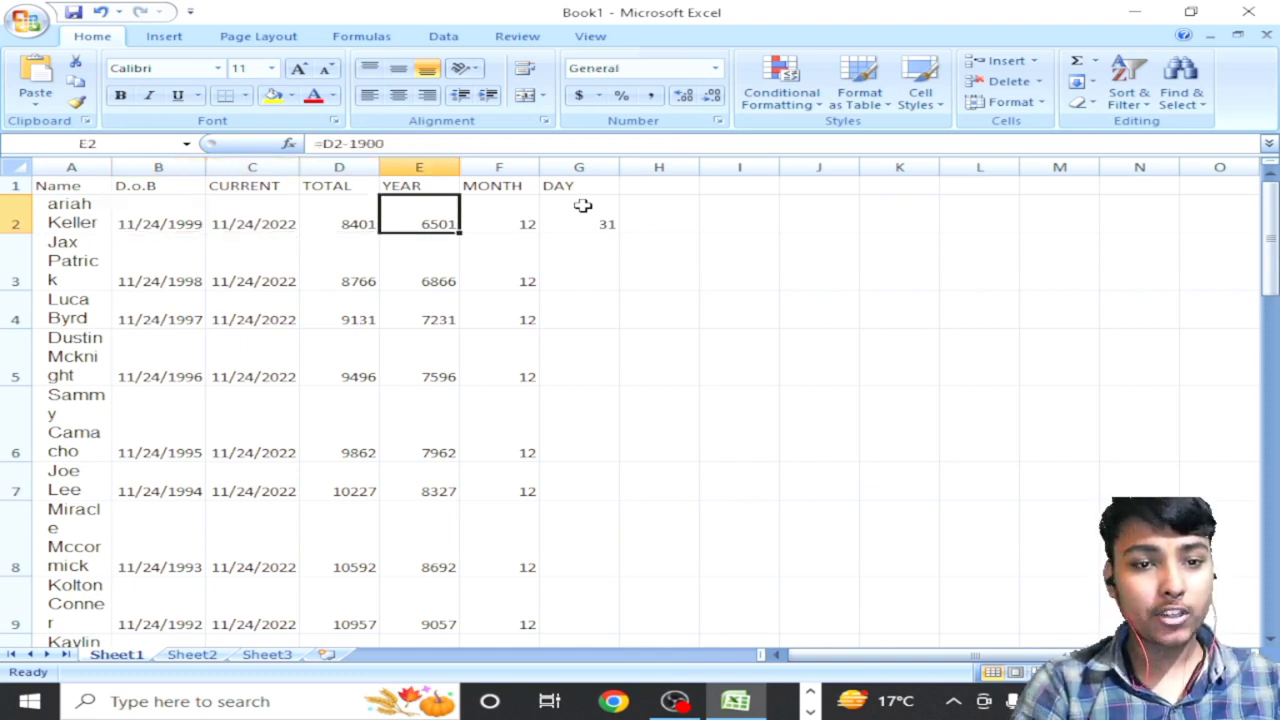
key(Right)
key(Left)
key(Left)
key(Left)
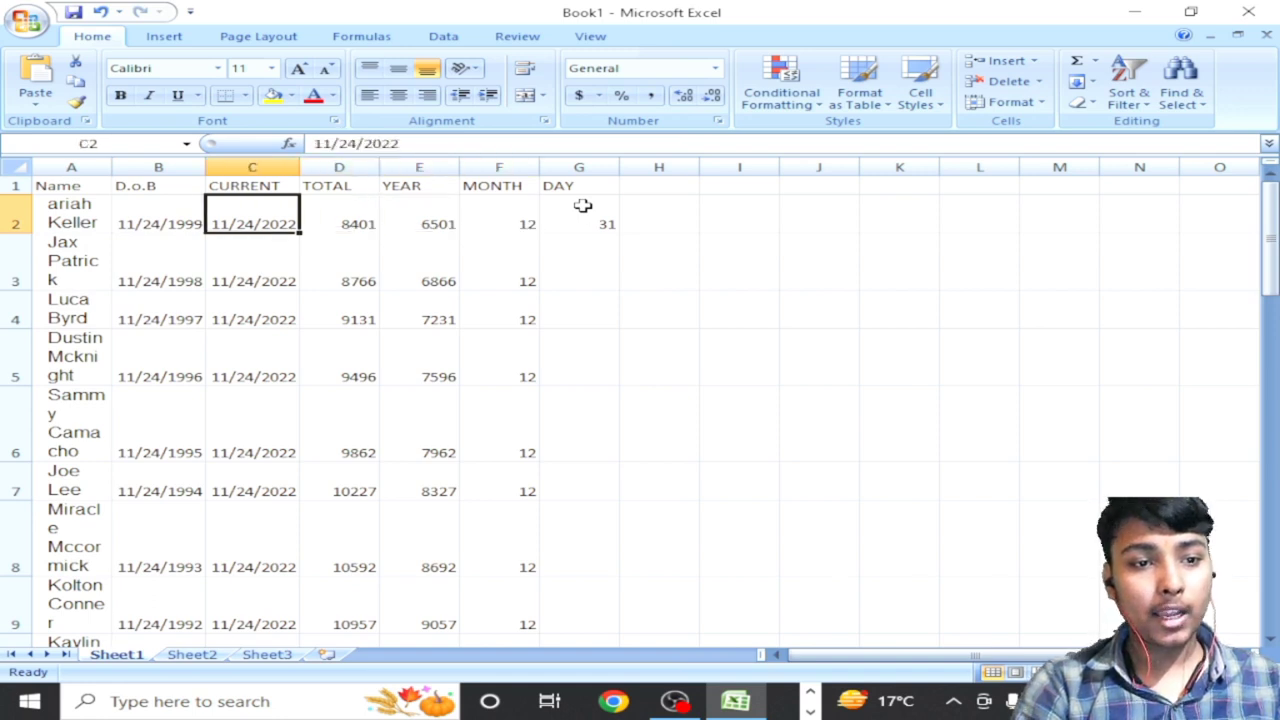
key(Left)
key(Right)
key(Left)
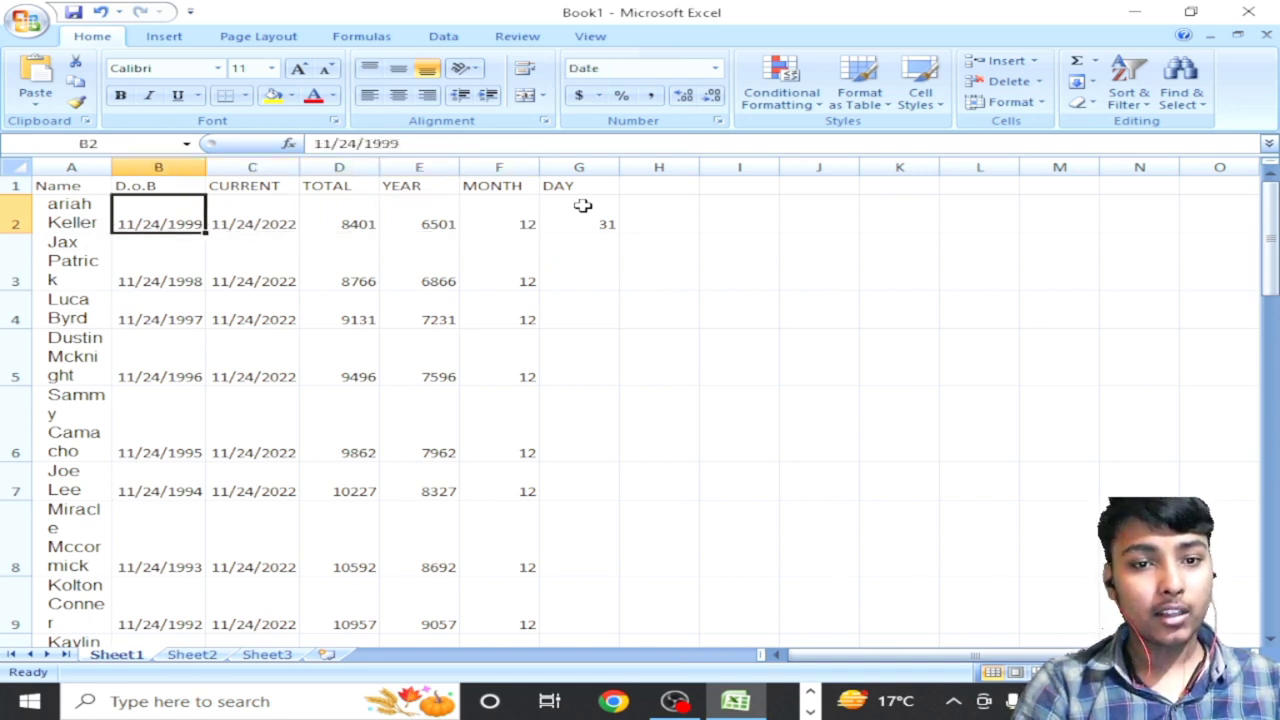
key(Right)
key(Right)
key(Right)
key(Right)
key(Right)
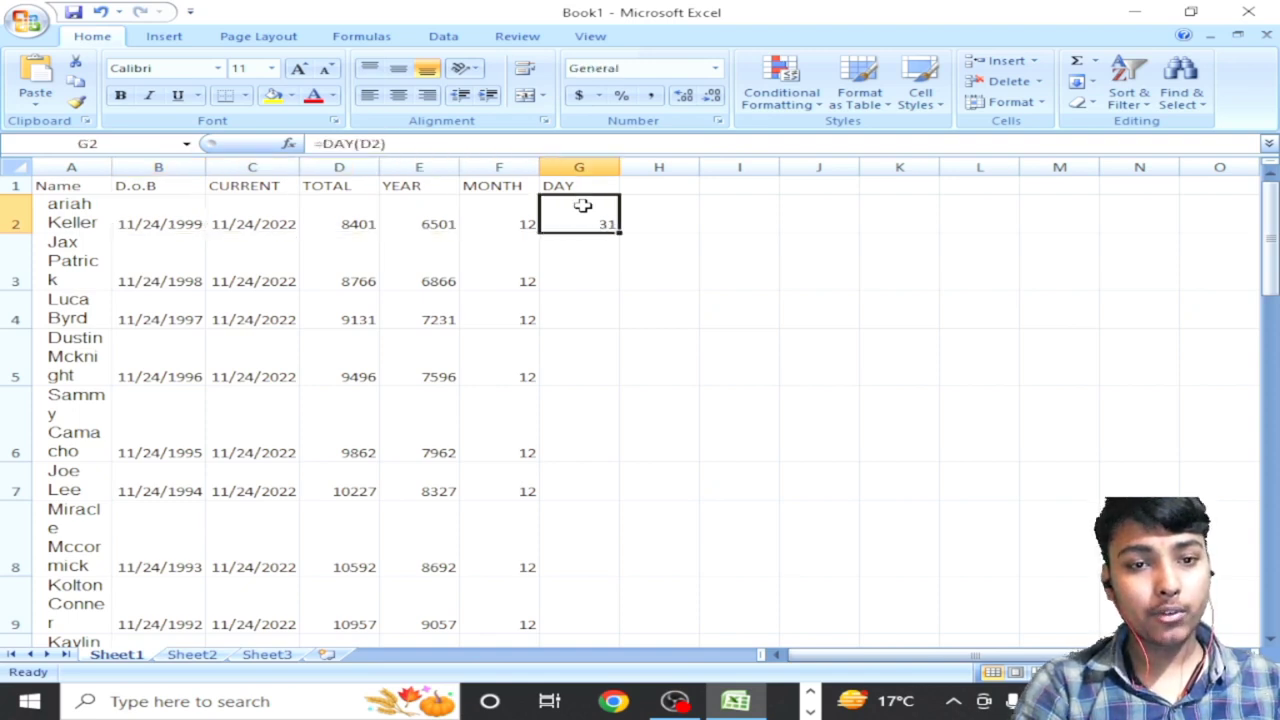
key(Left)
key(Left)
key(Left)
key(Left)
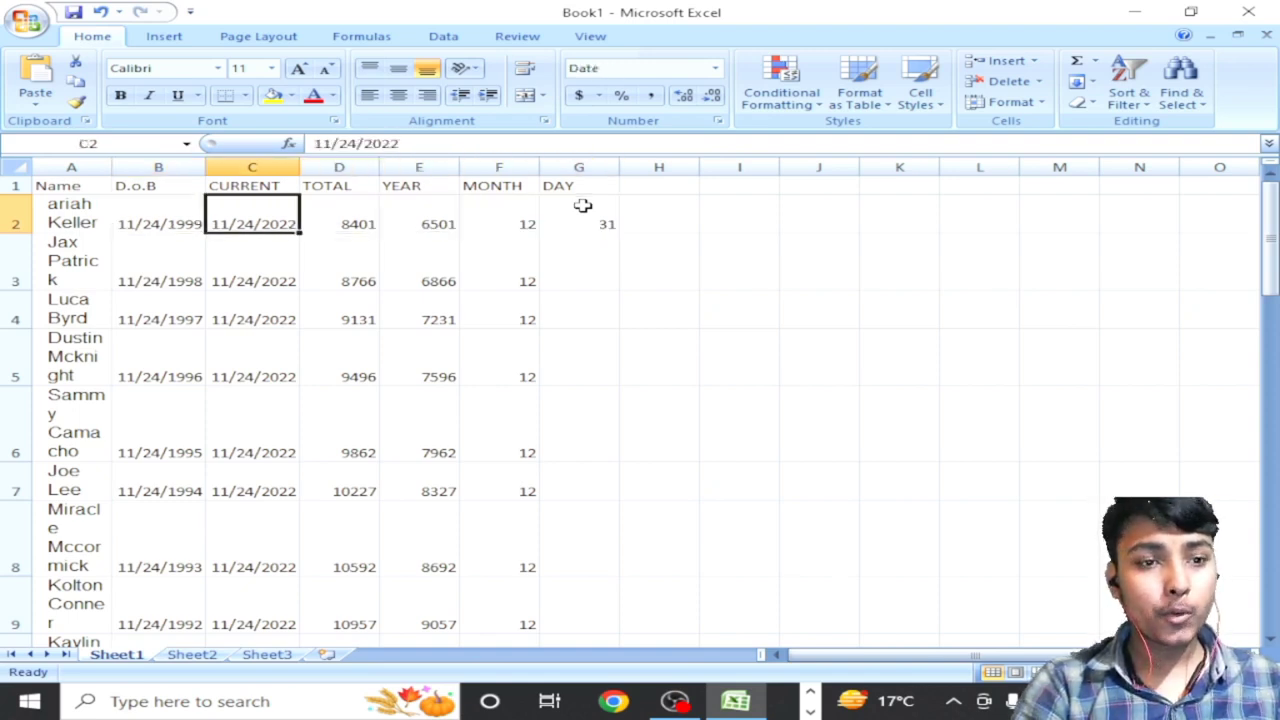
key(Left)
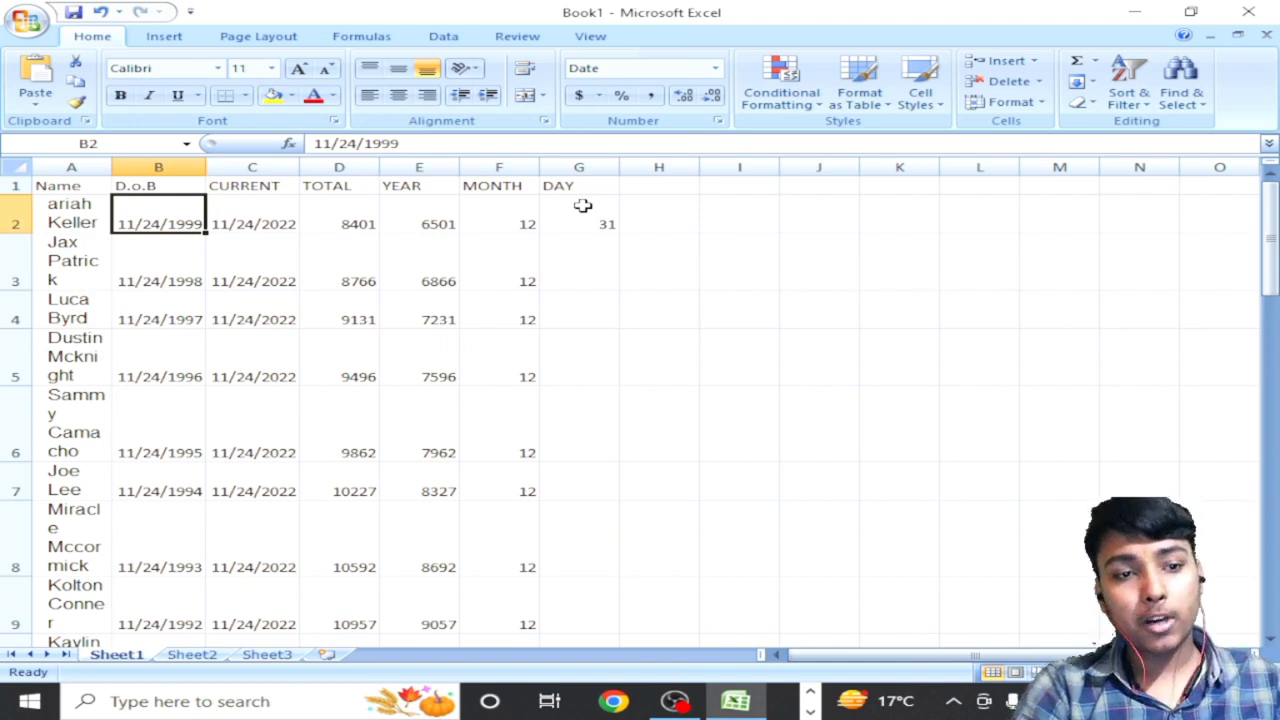
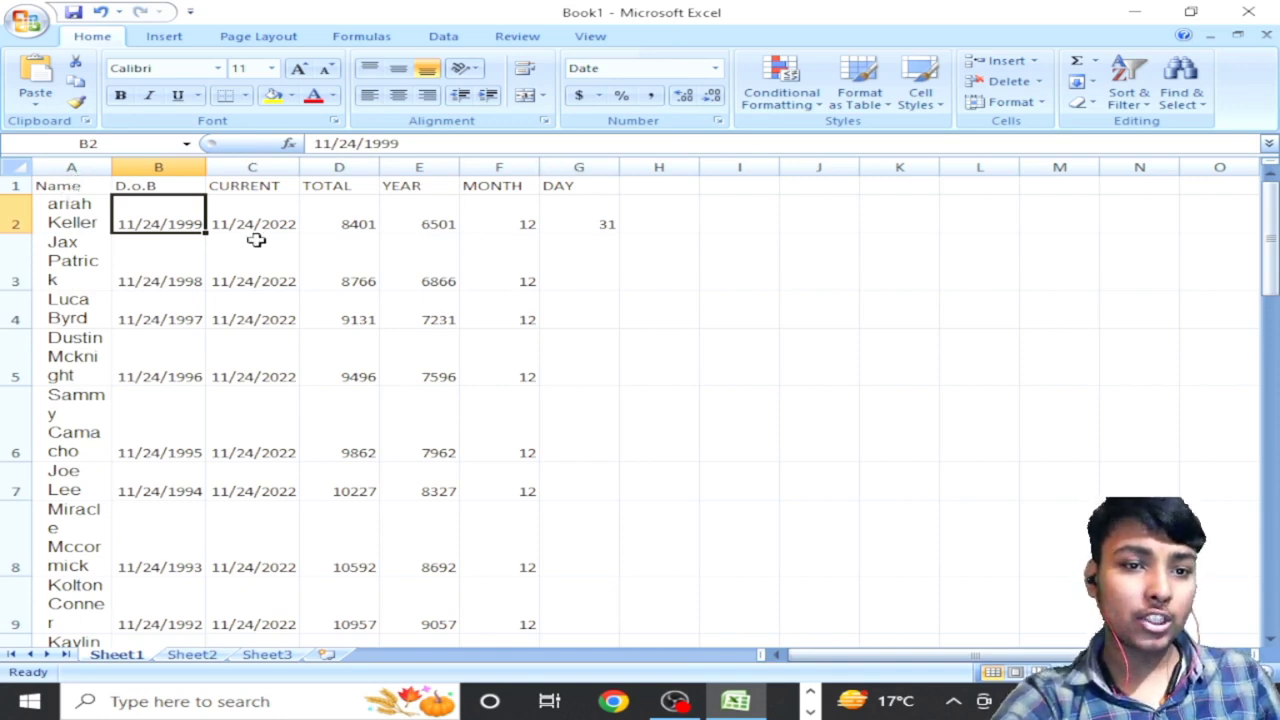
Step: Try a two-decimal number format on D2's total, then return it to General
click(360, 194)
click(357, 210)
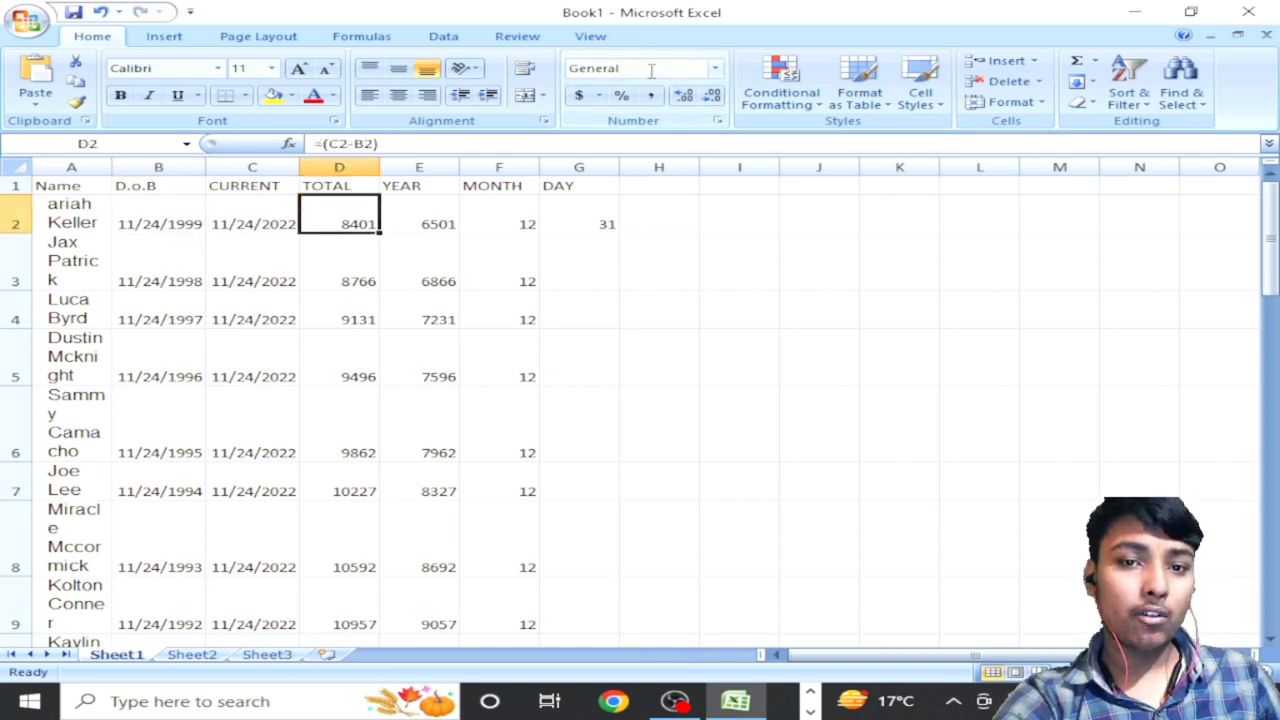
click(686, 68)
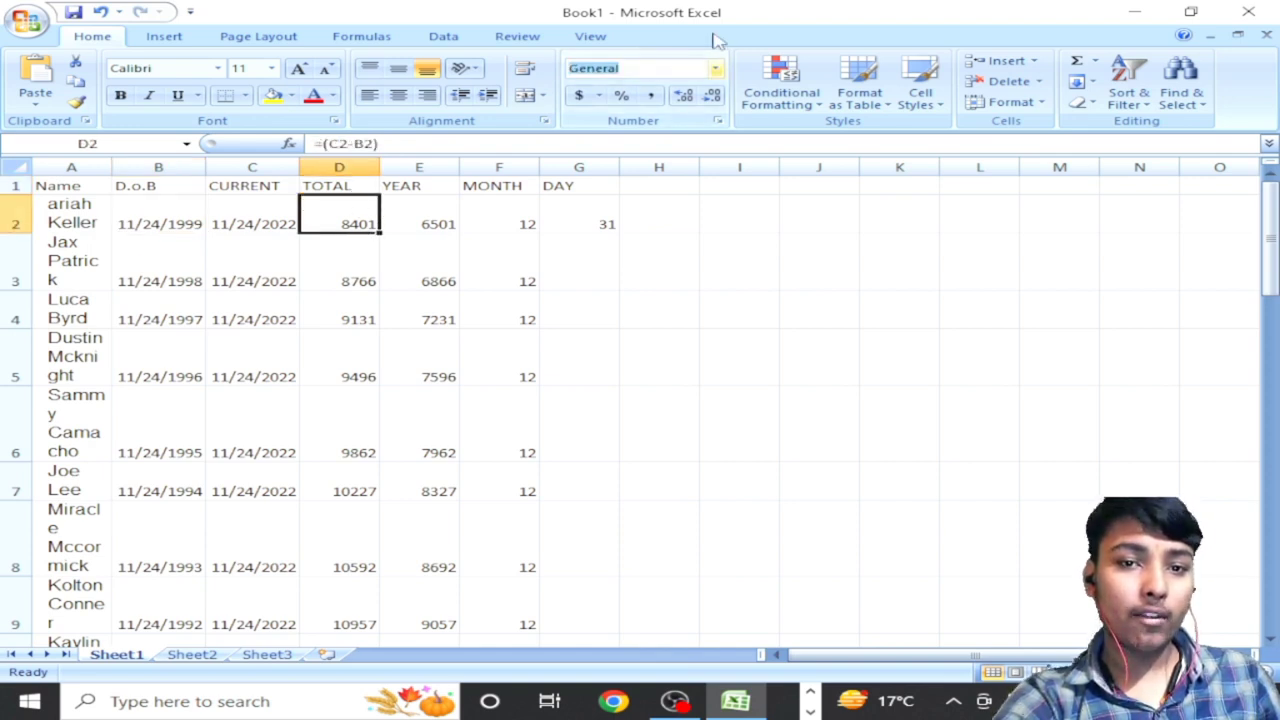
click(716, 68)
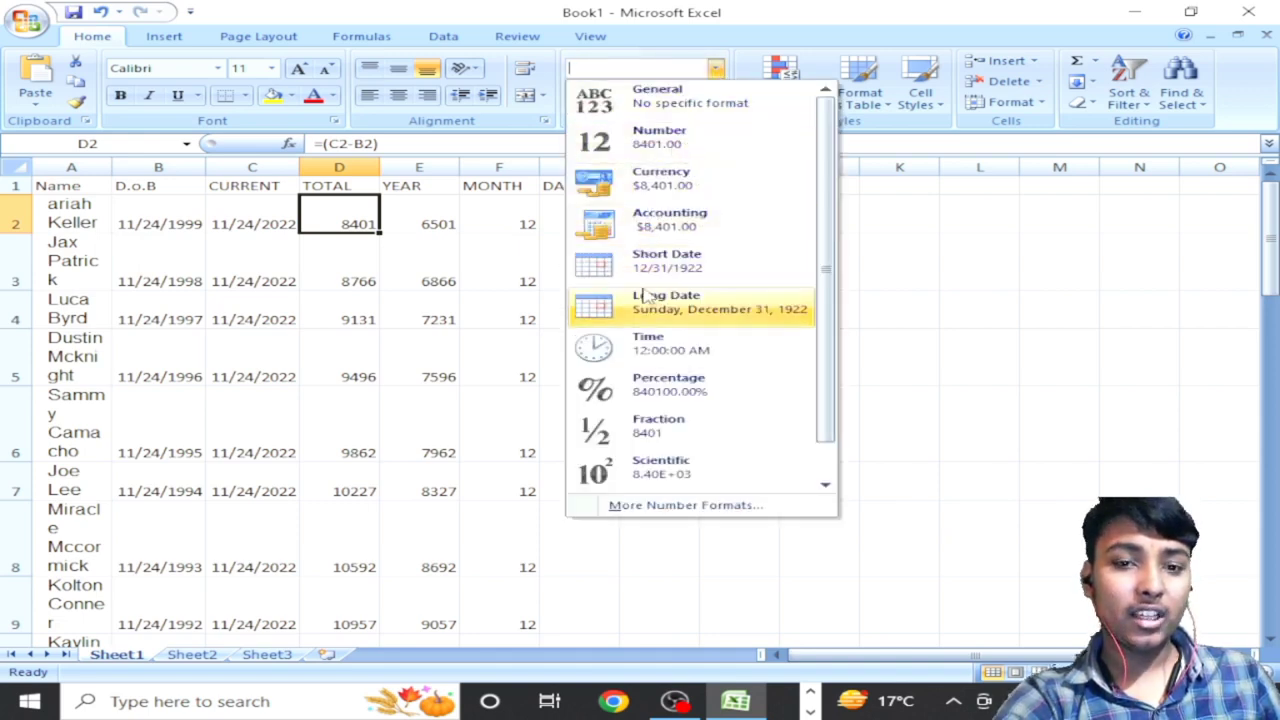
click(658, 140)
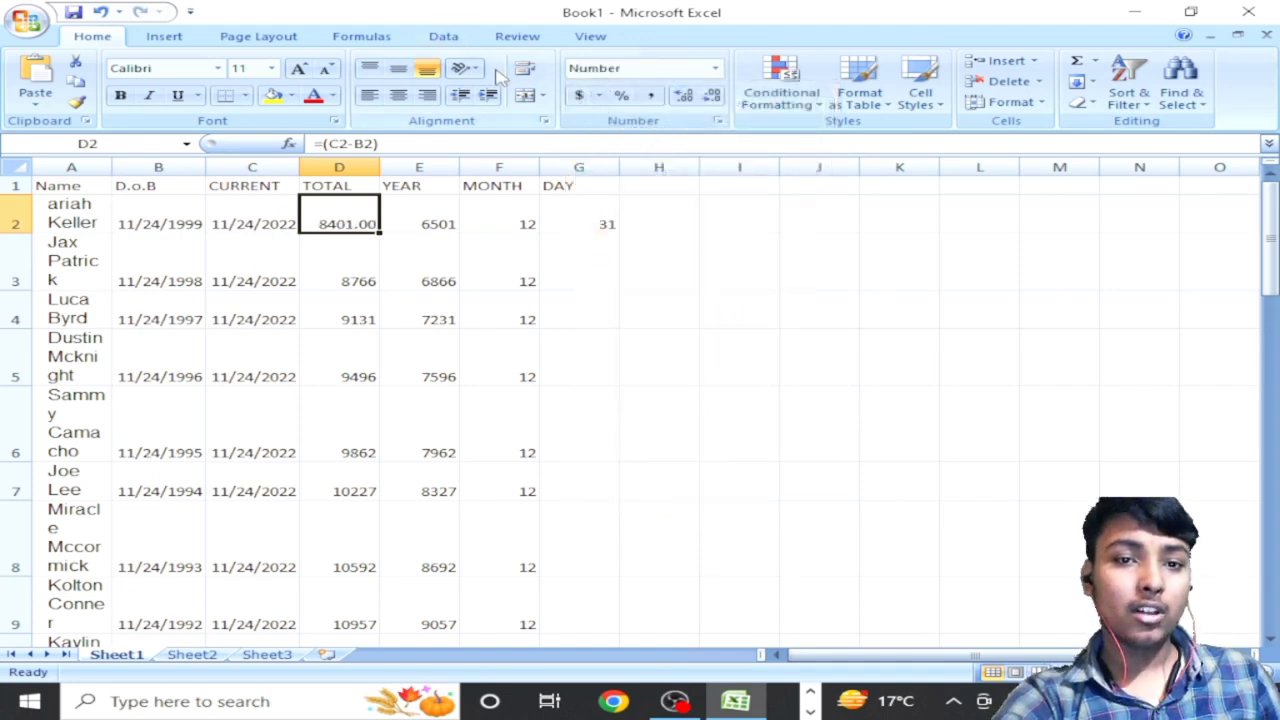
click(715, 68)
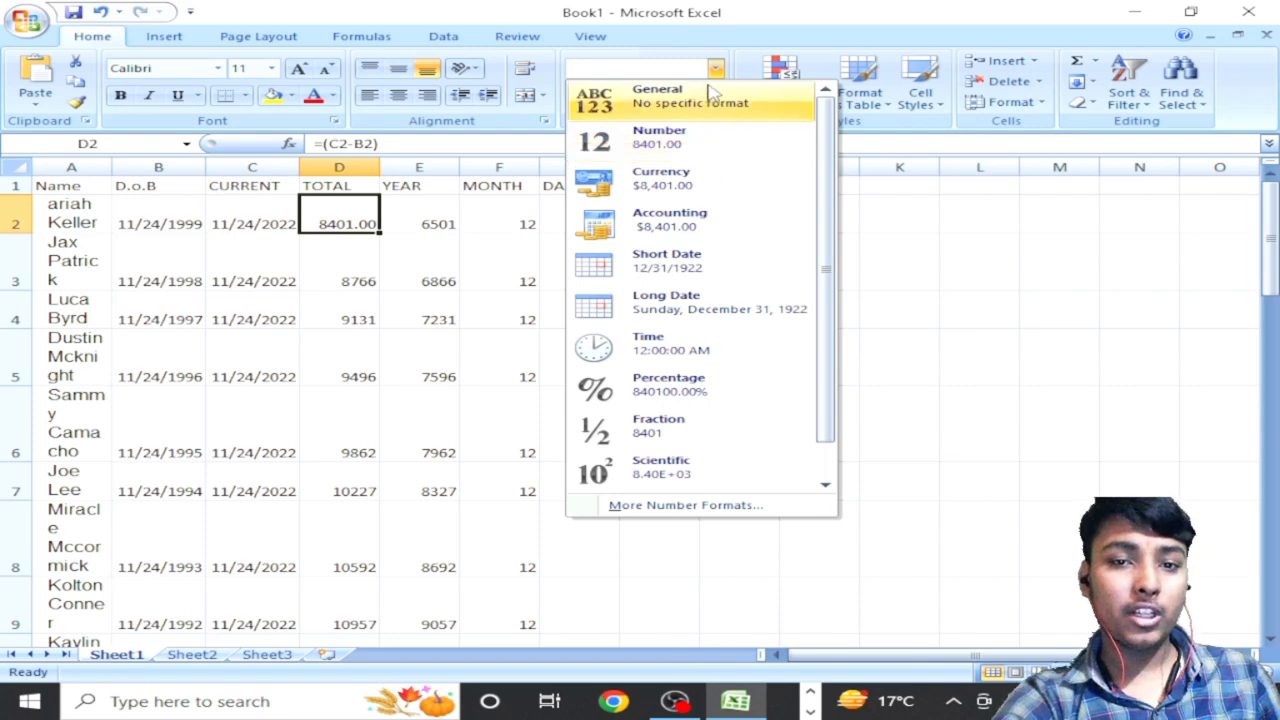
click(709, 92)
click(605, 377)
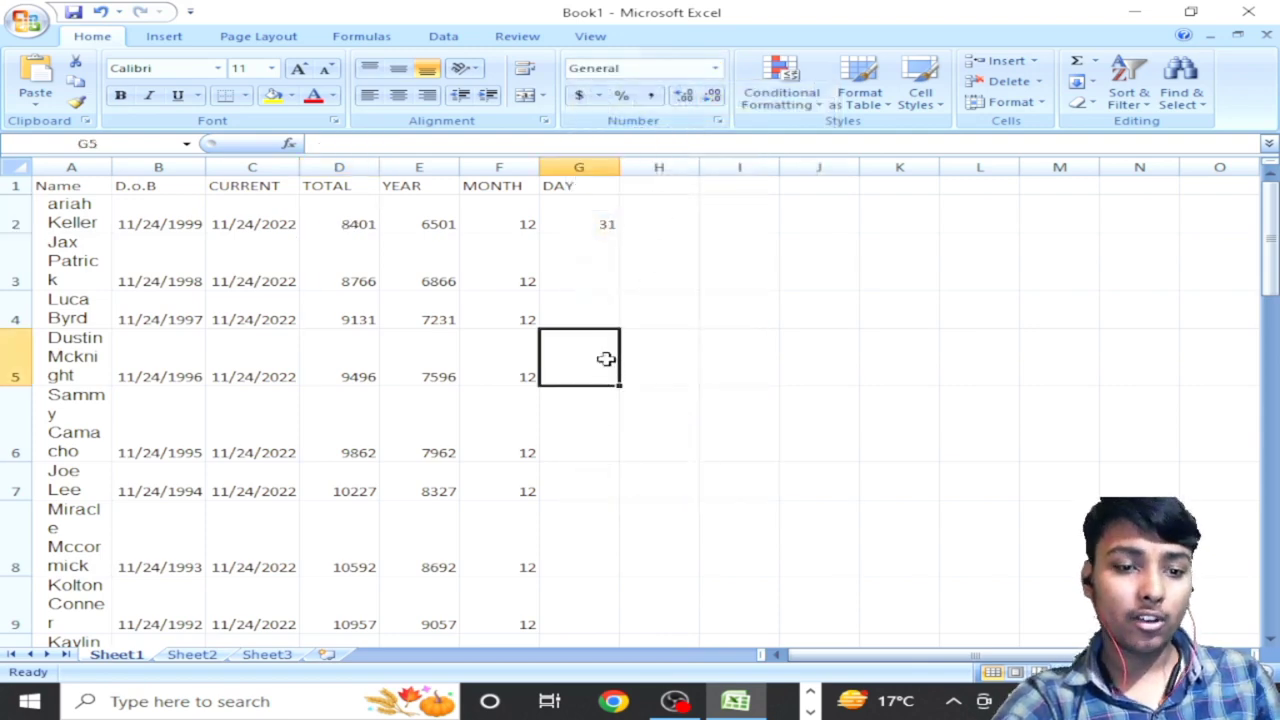
Step: Save the workbook to the Desktop under the file name AGE PROGRAM
key(ctrl+s)
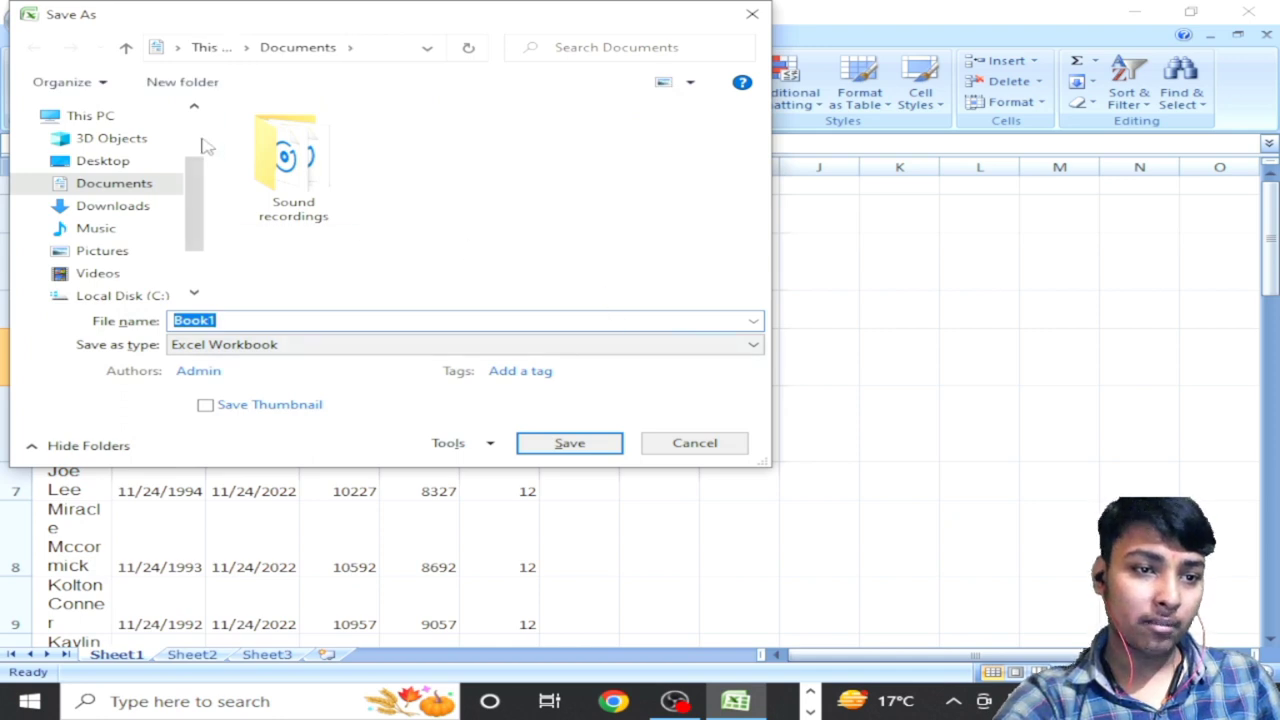
click(165, 163)
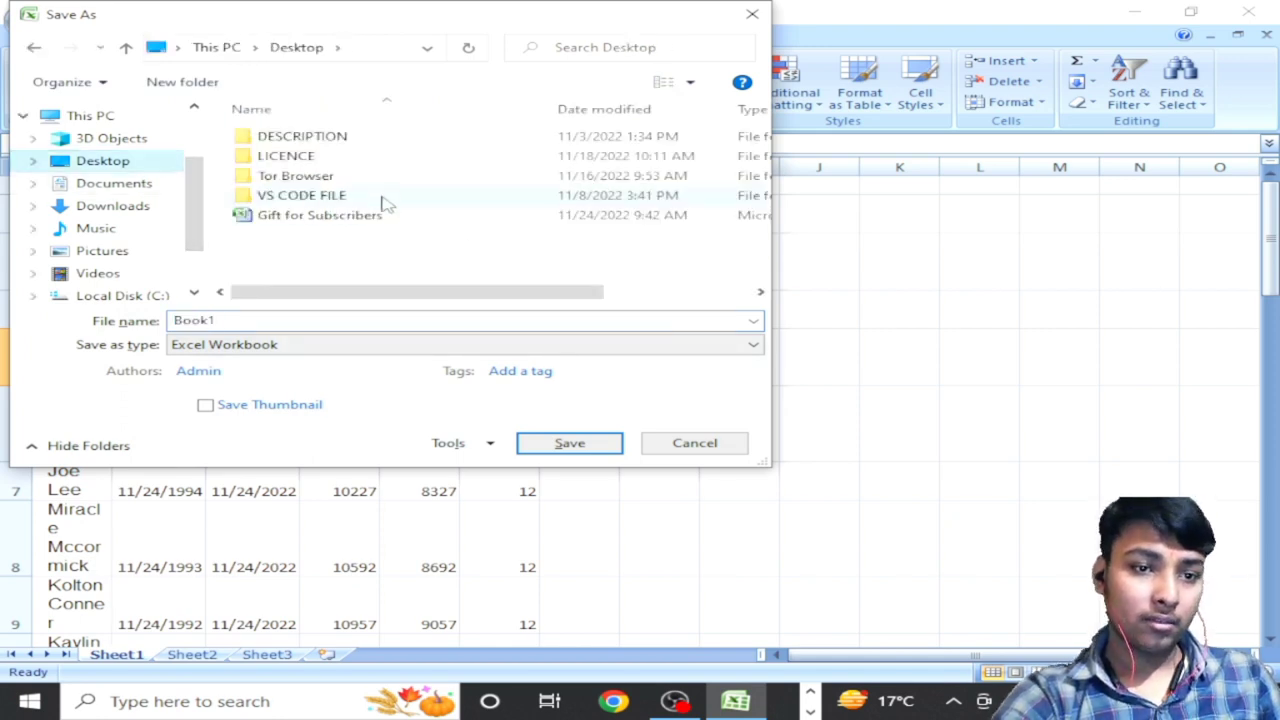
click(337, 322)
text(A)
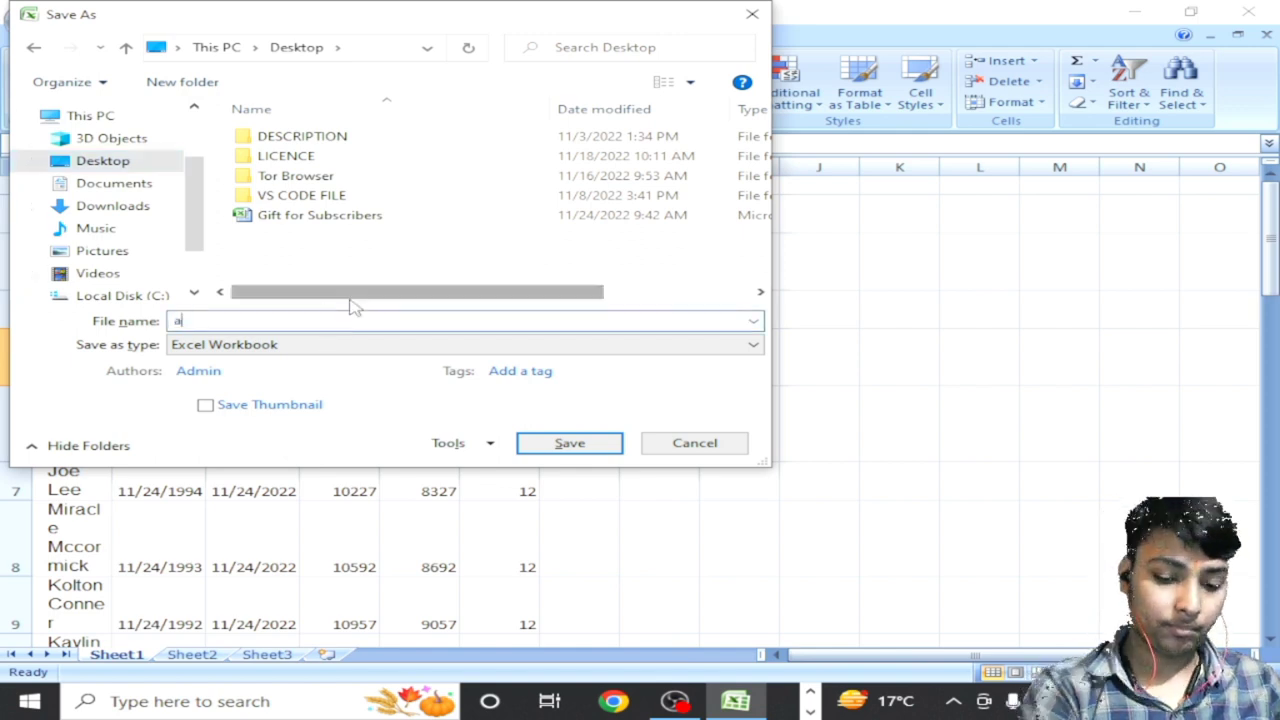
key(BackSpace)
text(AGE PROGRAME)
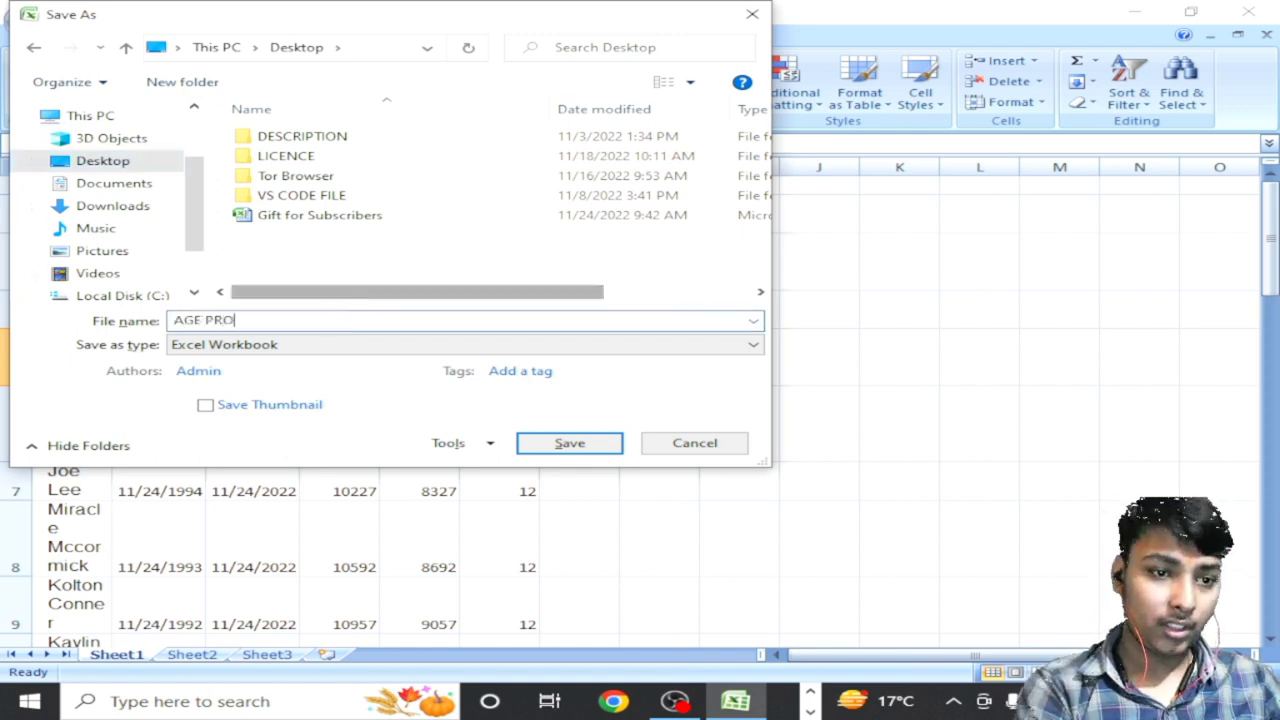
key(Return)
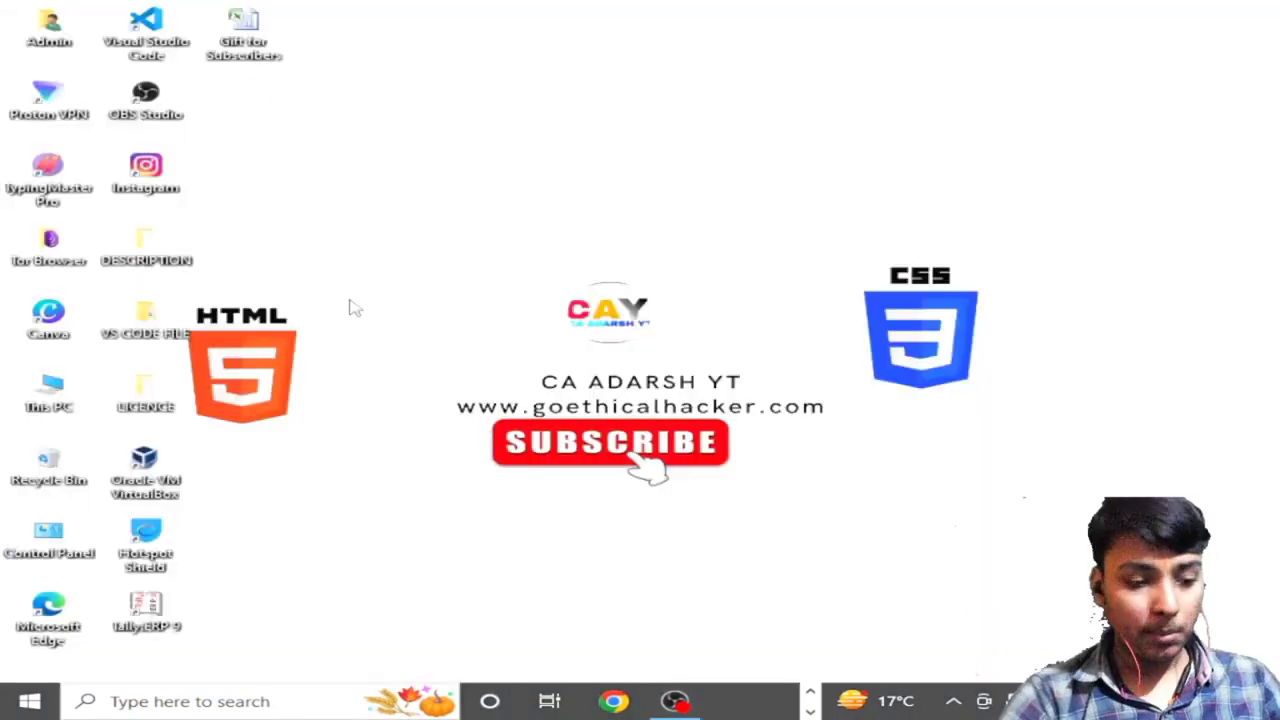
Step: Refresh the desktop twice so the saved AGE PROGRAM file appears
right_click(703, 232)
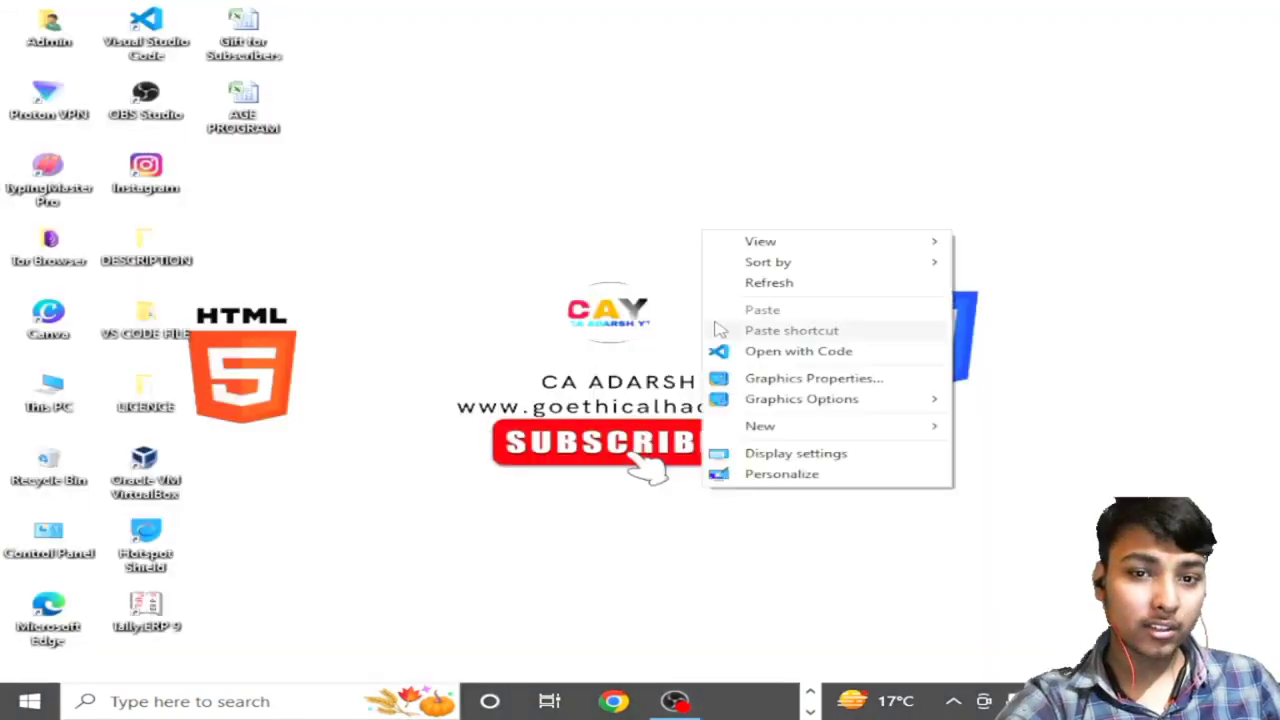
click(805, 283)
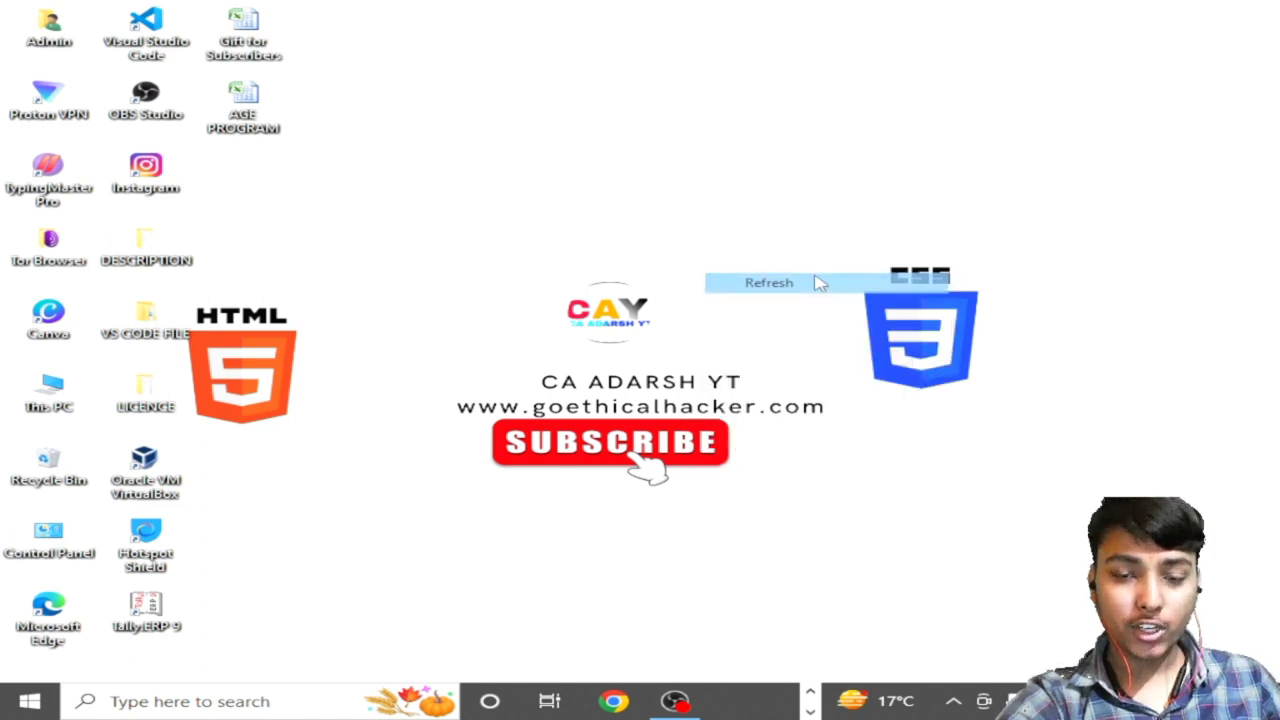
right_click(817, 128)
click(855, 171)
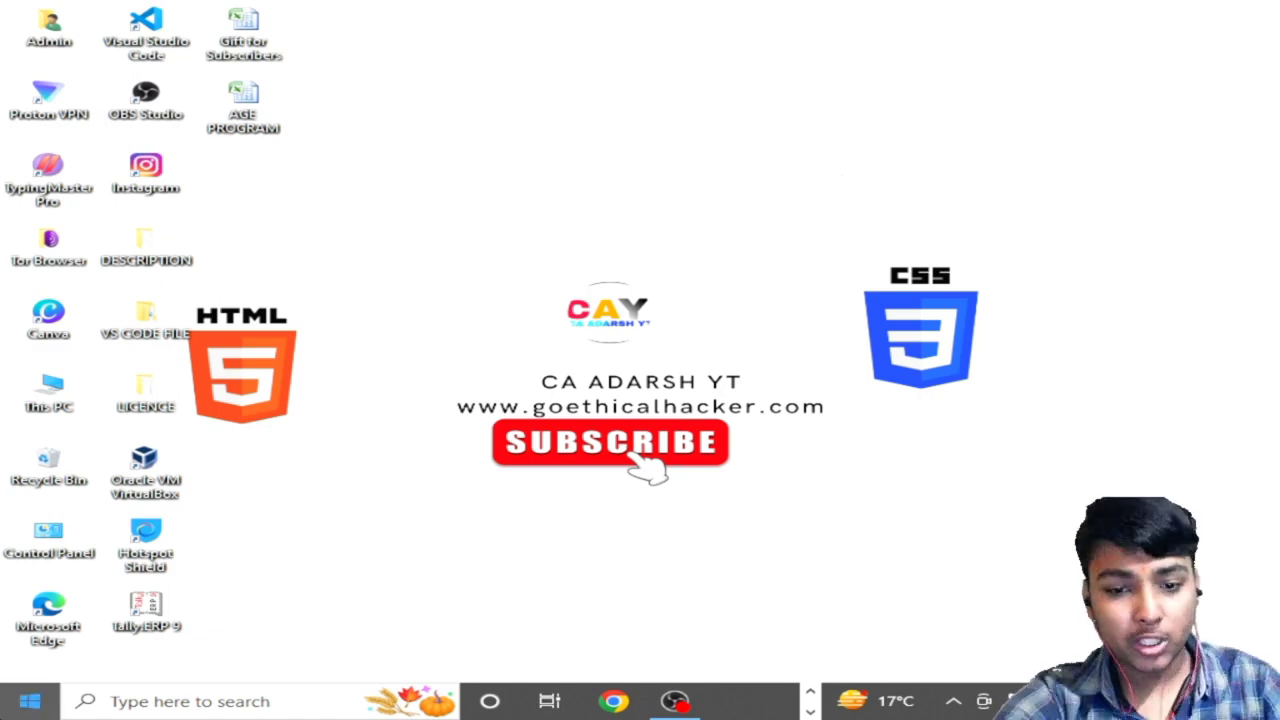
Step: Search for EXCEL and launch Microsoft Office Excel 2007
click(29, 701)
text(E)
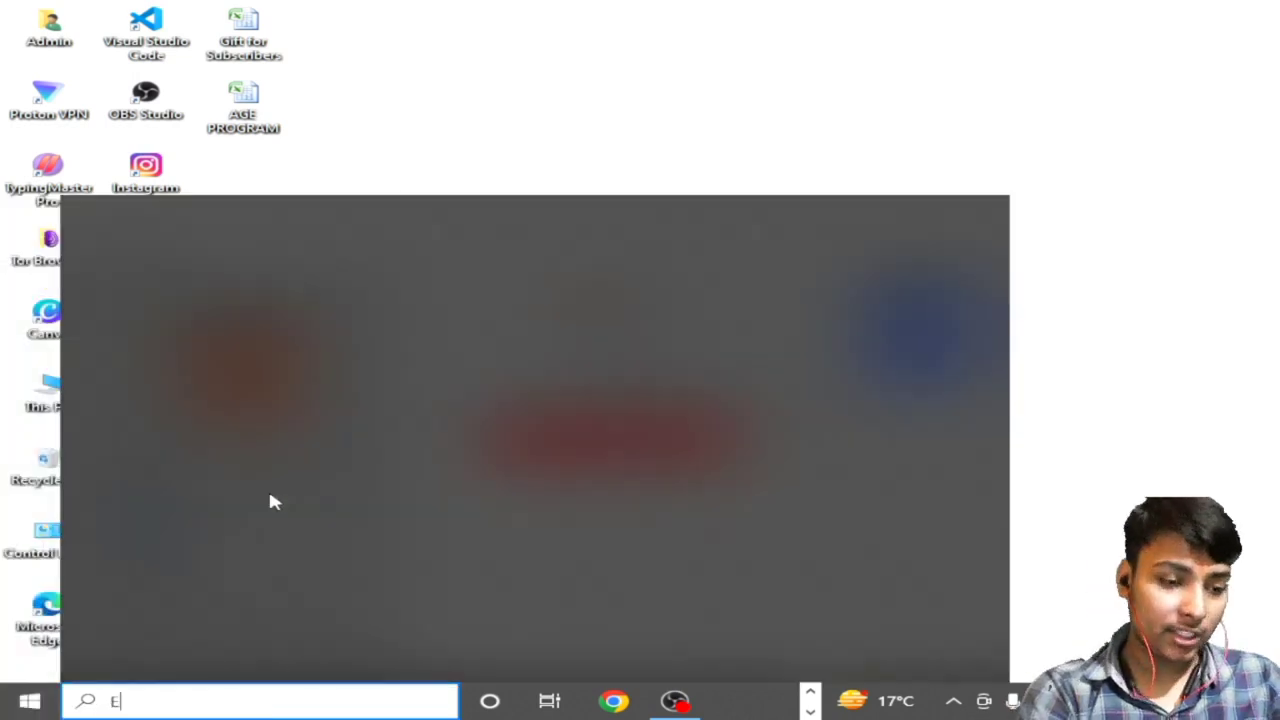
text(XCEL)
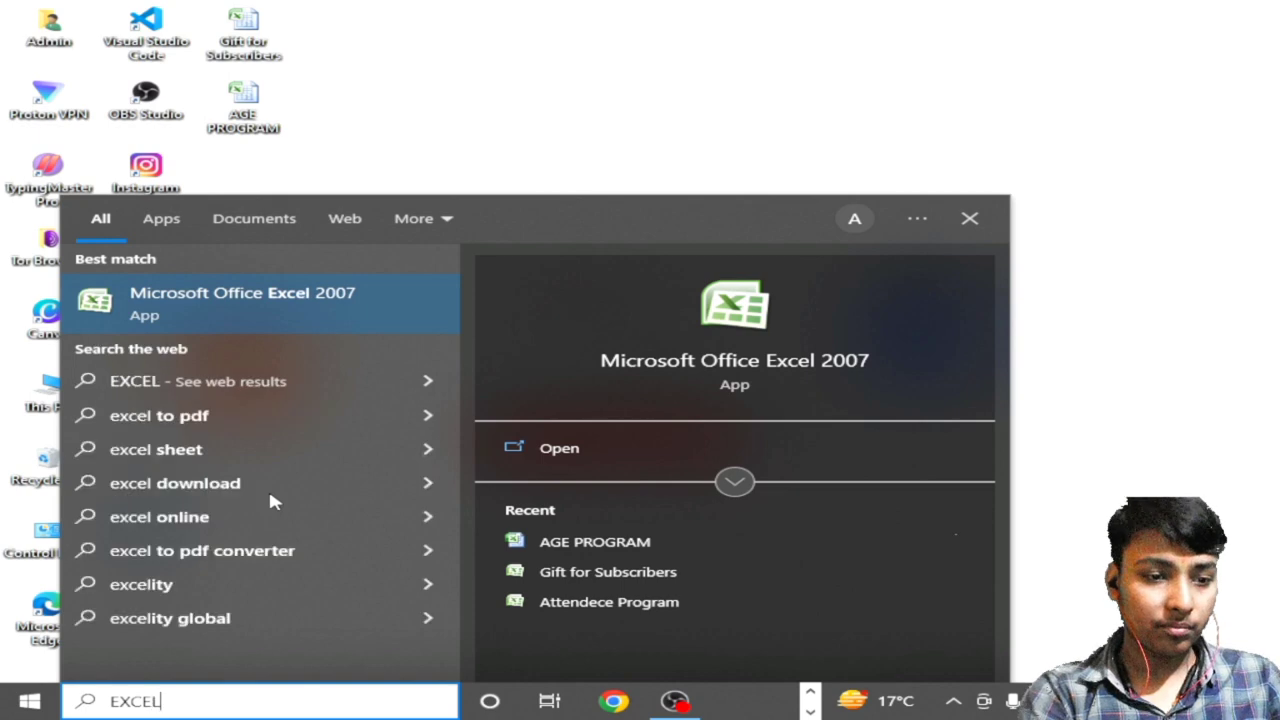
key(Return)
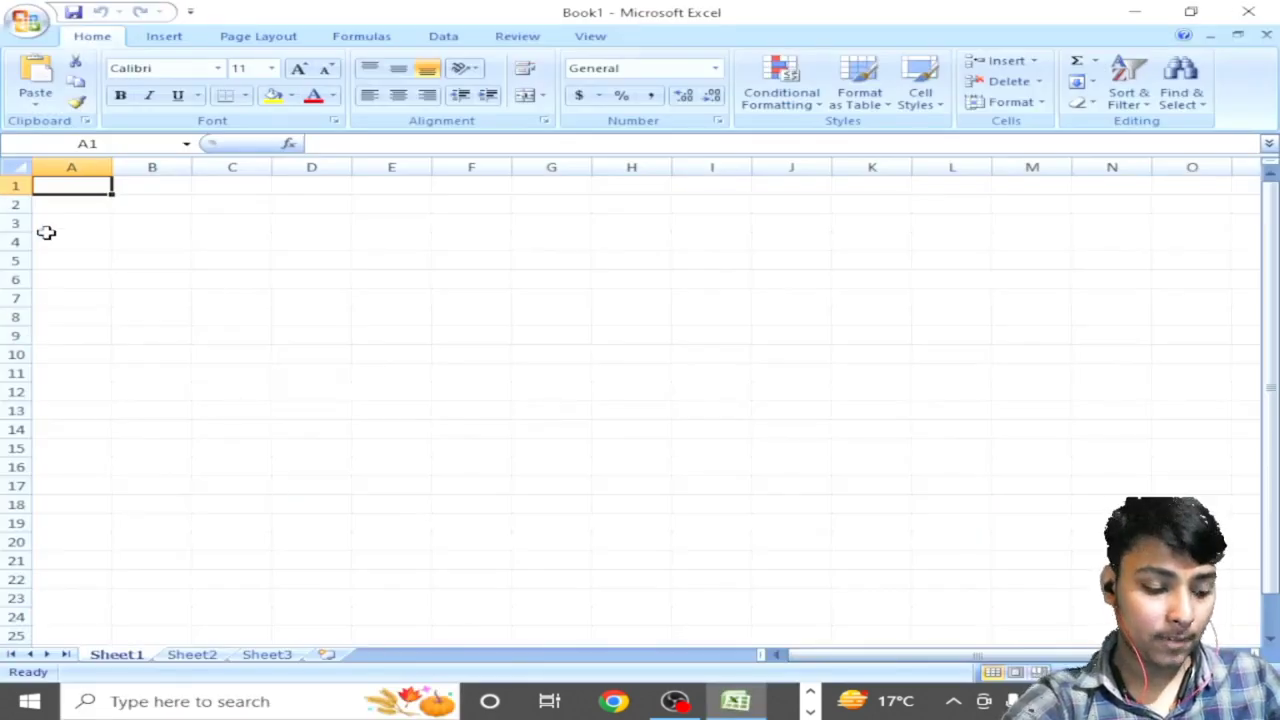
Step: Undo a stray paste, then enter headings PRODUCT, MRP, DISCOUNT and DIS PRICE in A1:D1
key(ctrl+v)
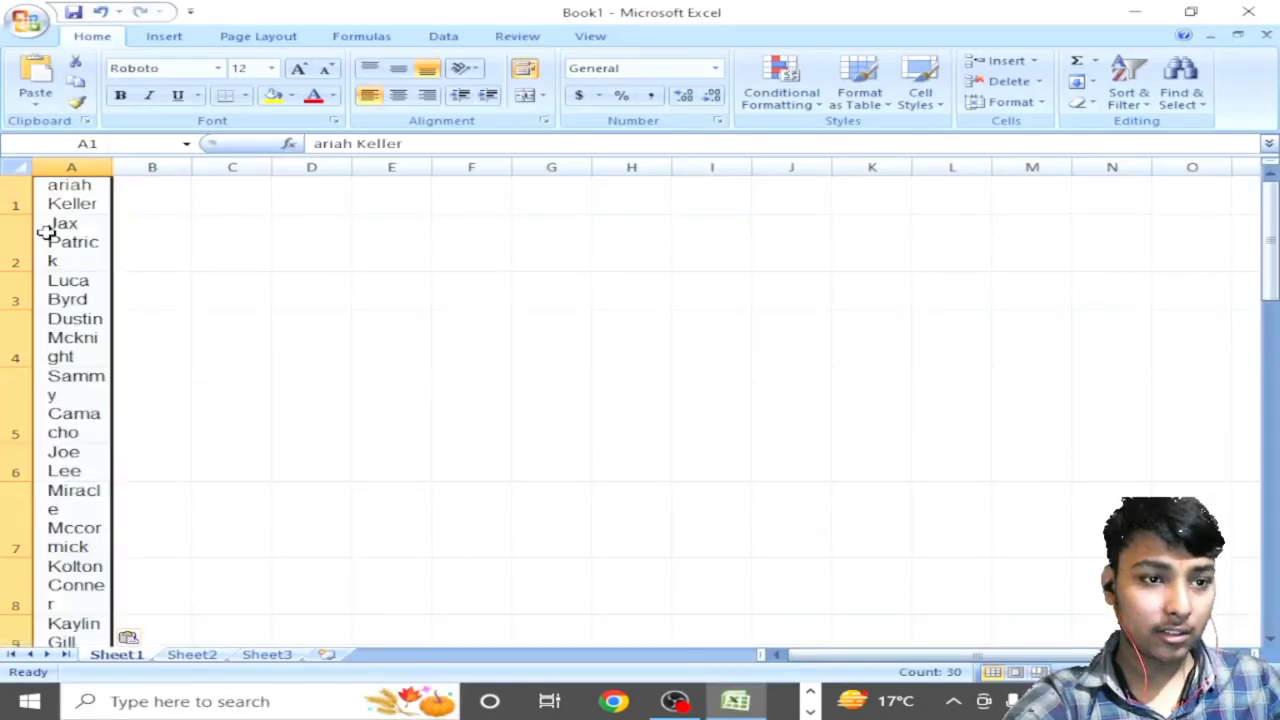
key(ctrl+z)
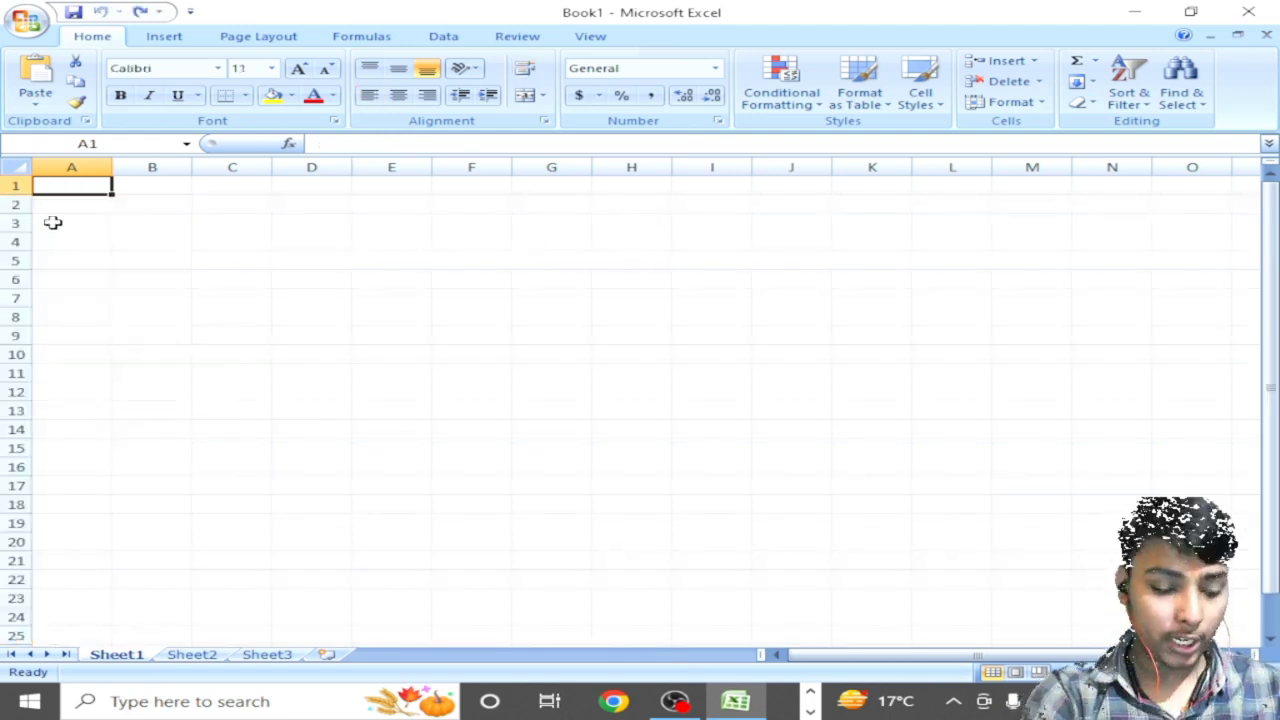
text(PRODYC)
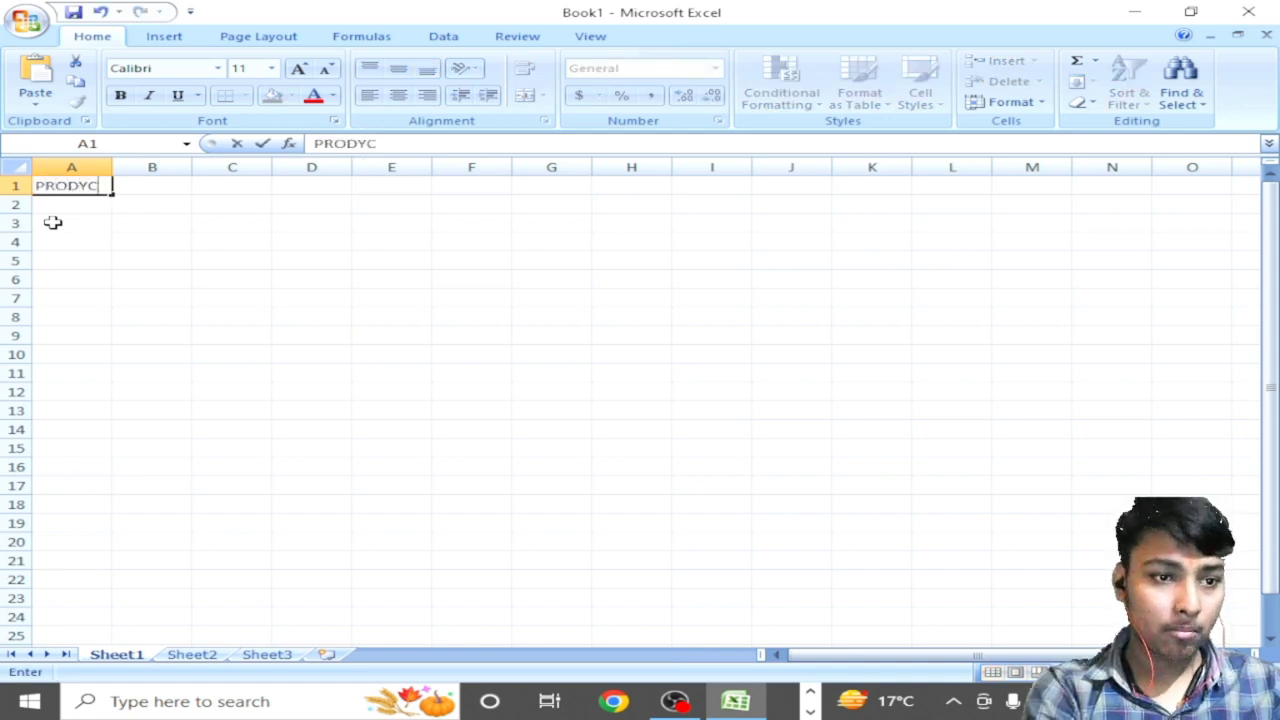
key(BackSpace)
key(BackSpace)
text(UCT)
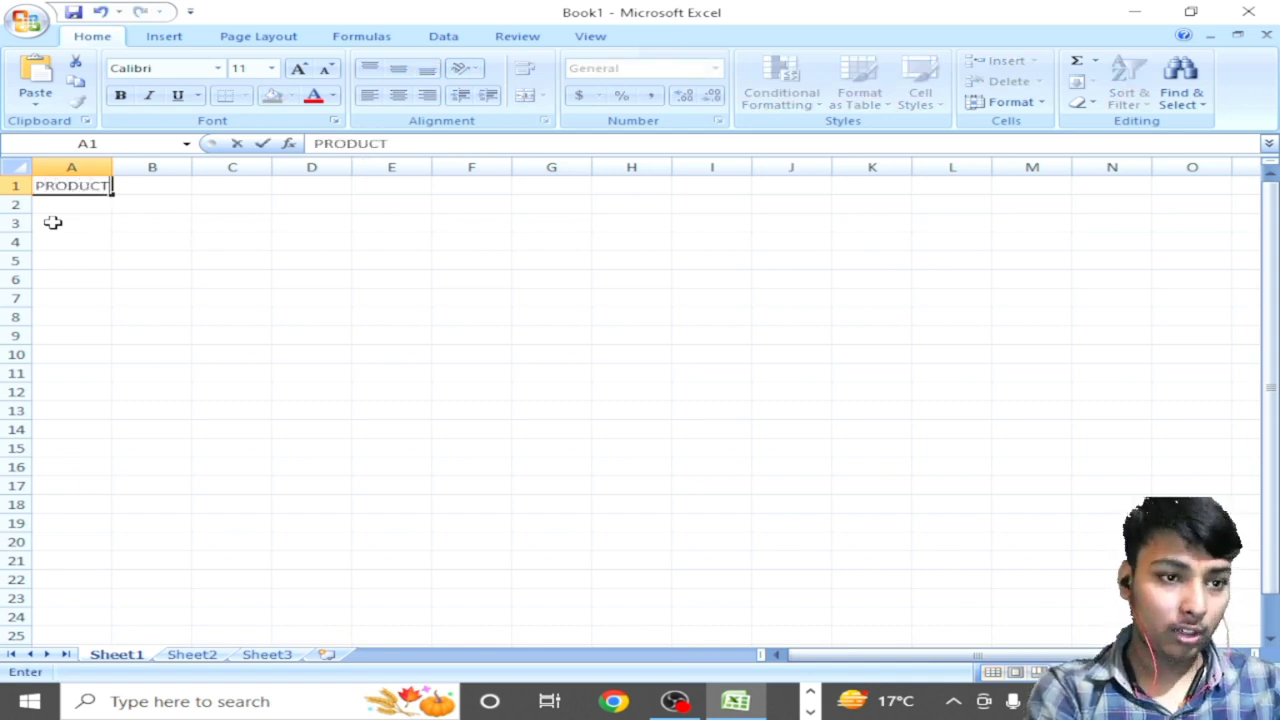
key(Tab)
text(MRP)
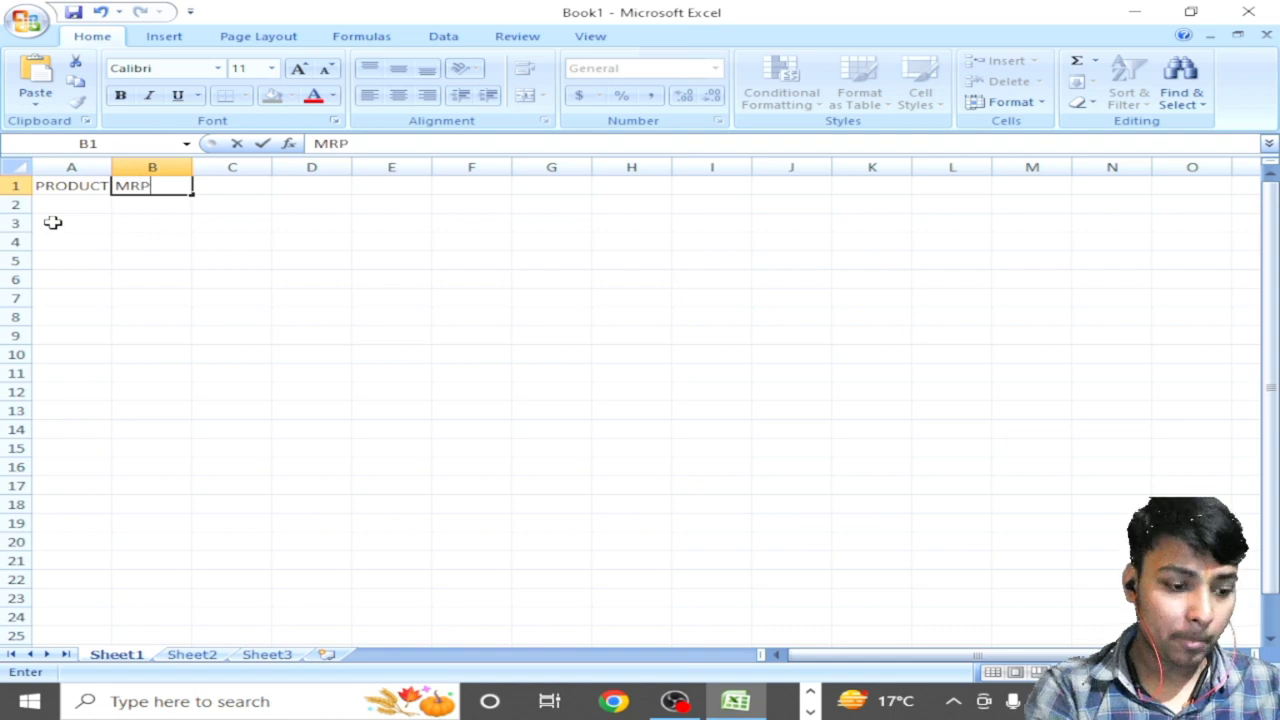
key(Tab)
text(DISOUNT)
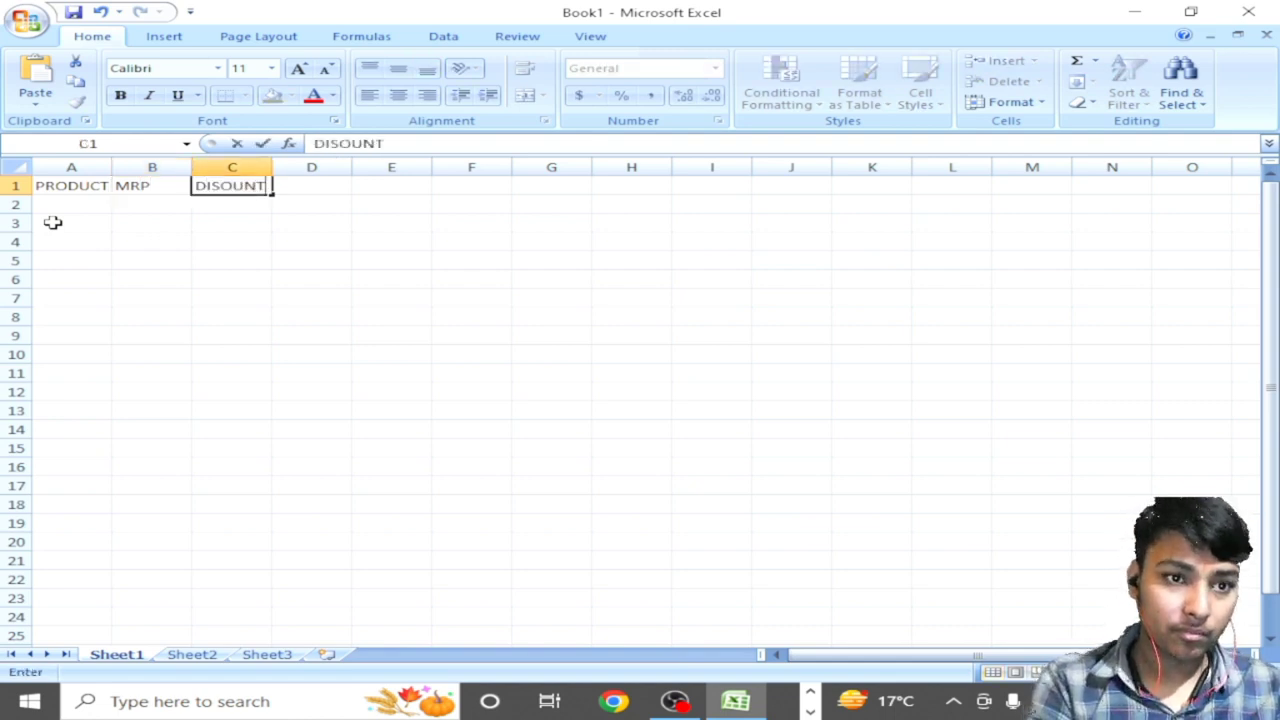
key(Left)
key(Right)
key(BackSpace)
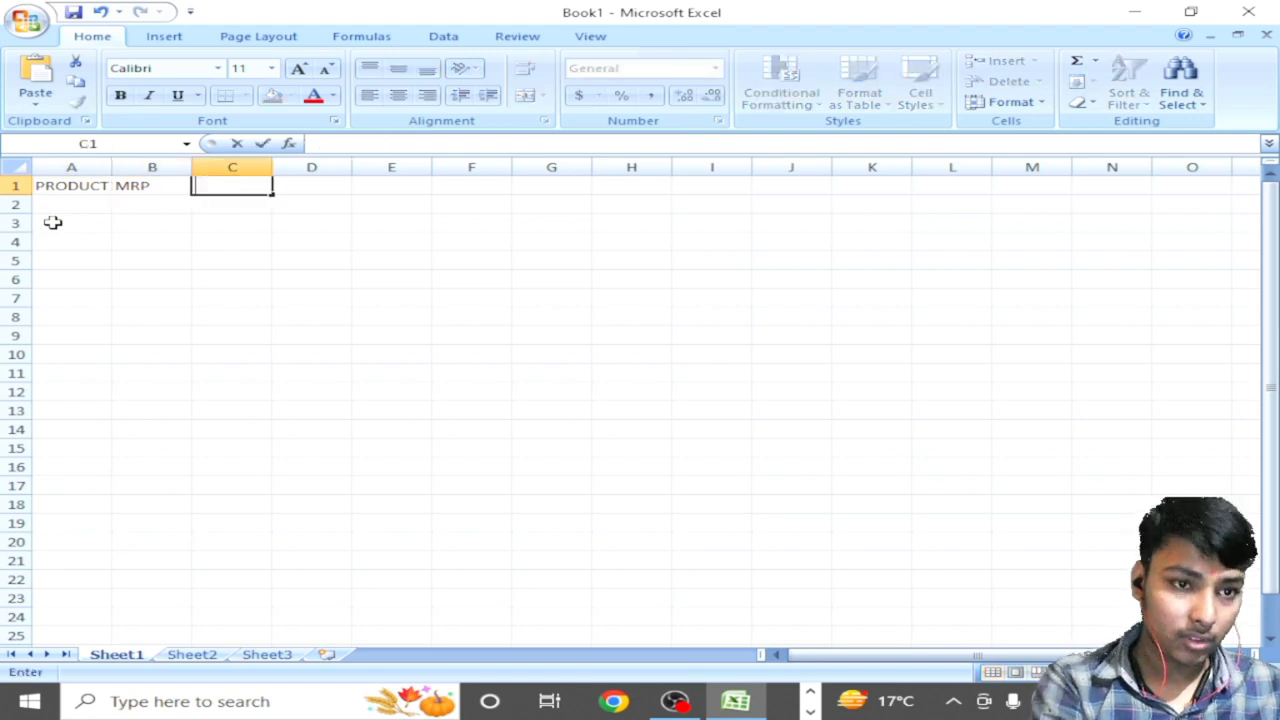
text(DISCOUNT)
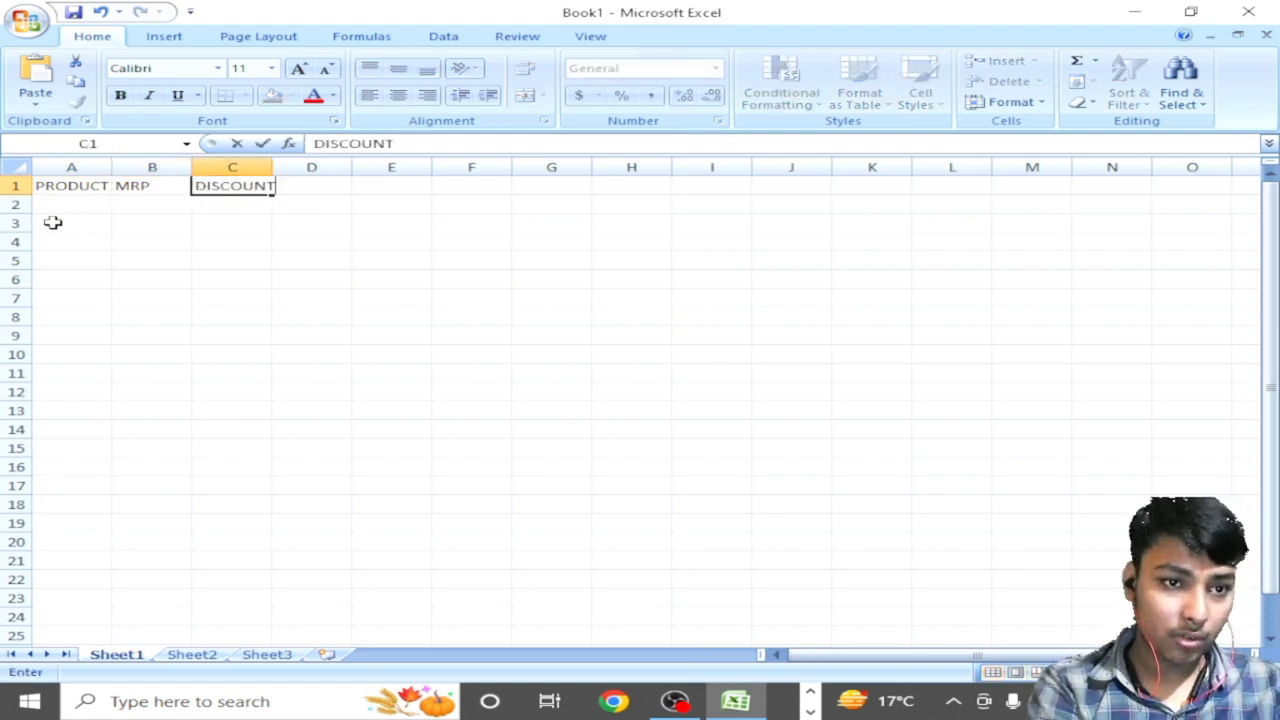
key(Right)
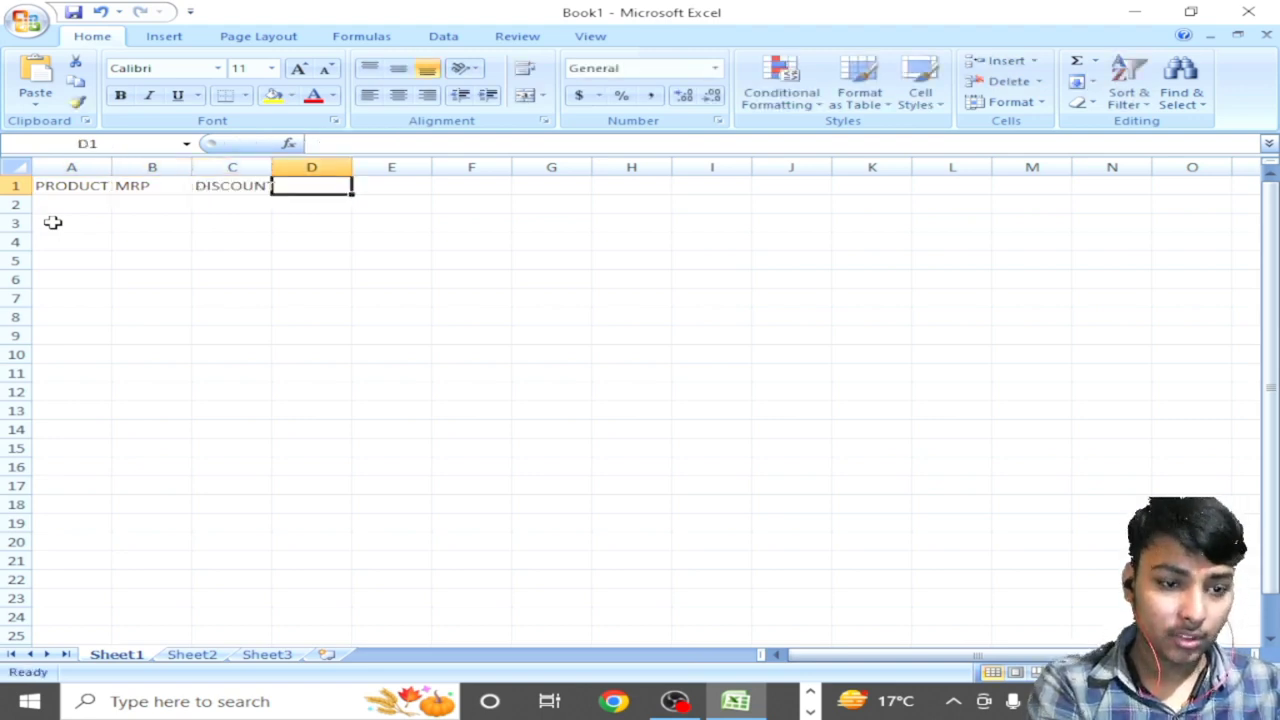
text(DIS PRI)
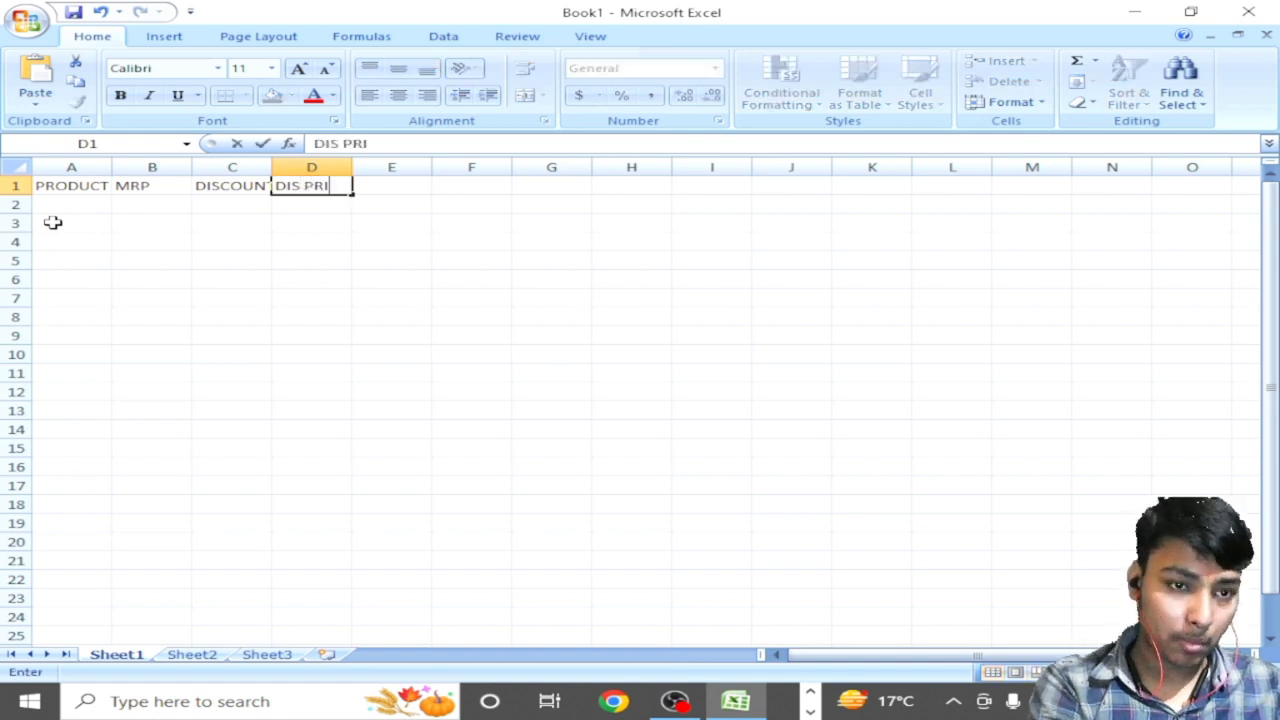
text(CE)
key(Right)
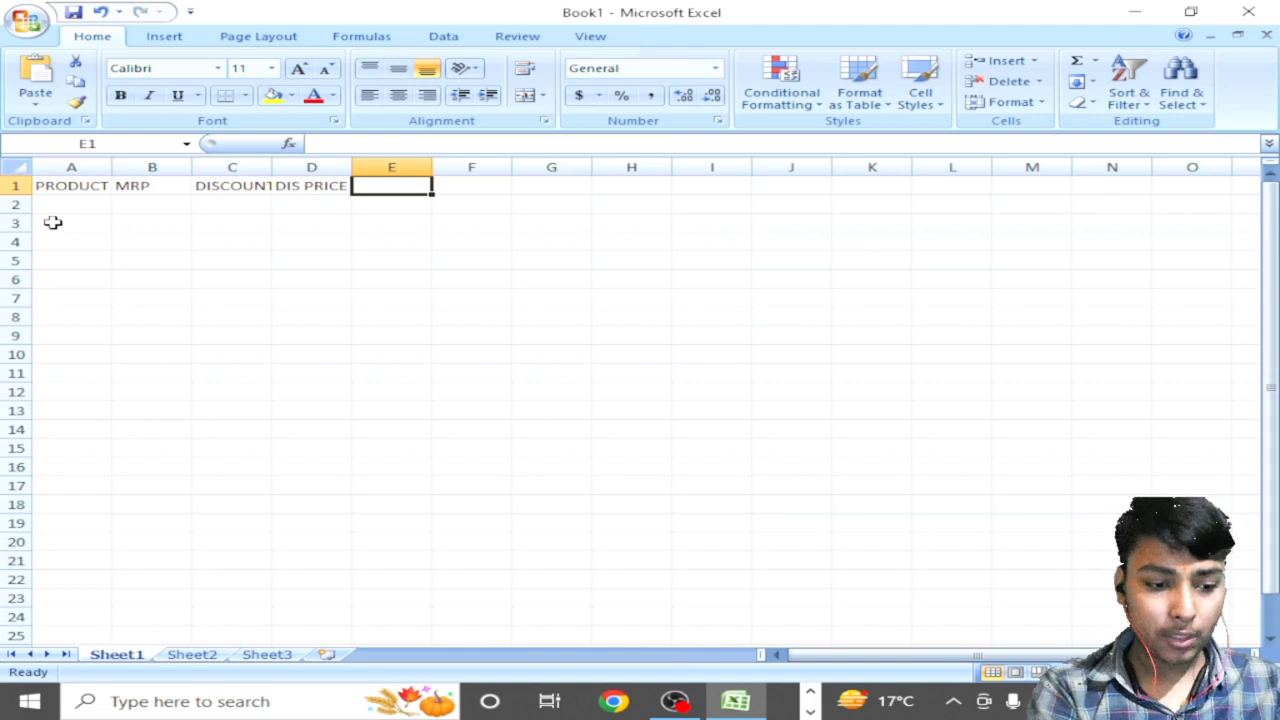
Step: Add headings NET PRICE in E1, QUANTITIY in F1 and TOTAL PRICE in G1
text(NET PRICE)
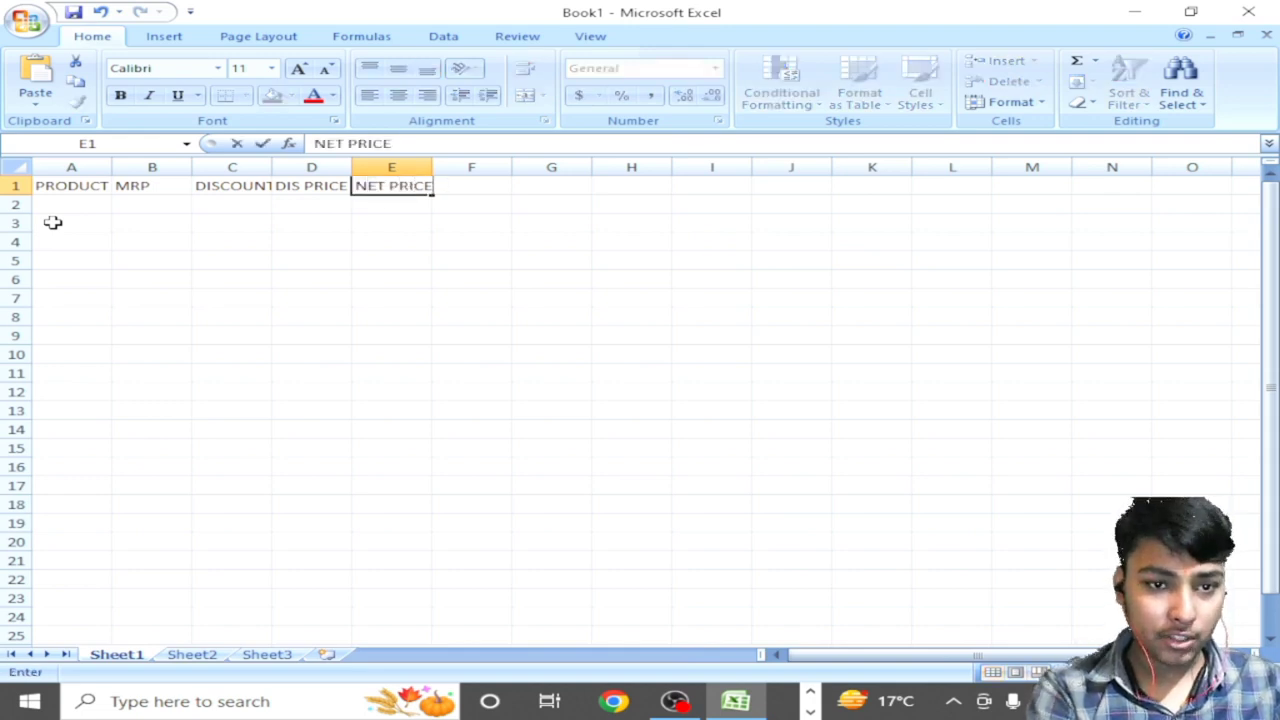
key(Return)
key(Up)
key(Right)
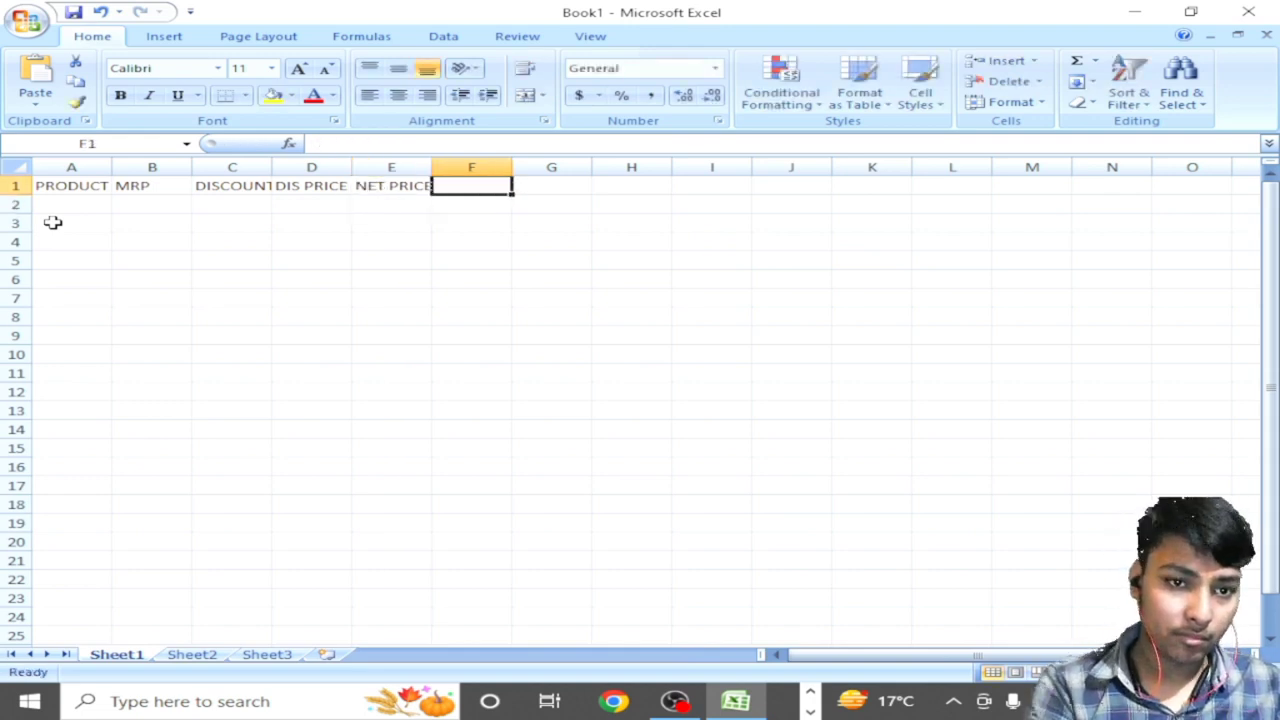
text(QUENA)
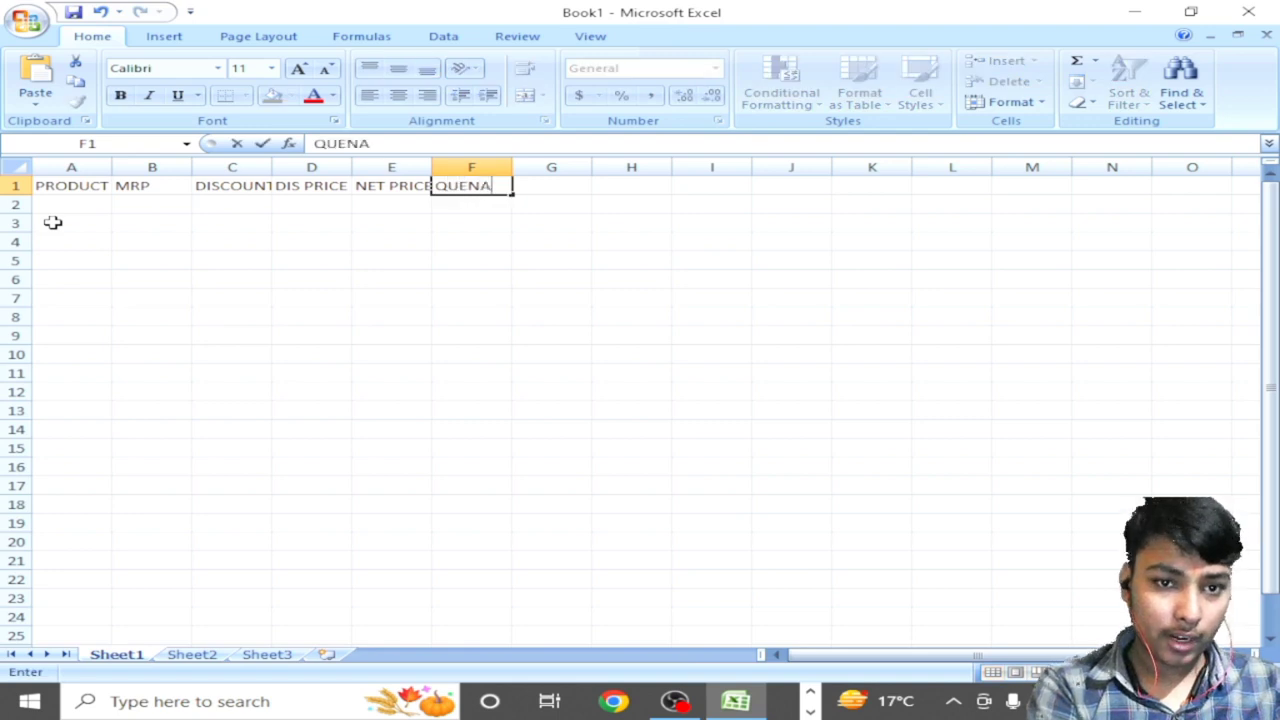
key(BackSpace)
key(BackSpace)
text(A)
key(BackSpace)
key(BackSpace)
text(ANTITIY)
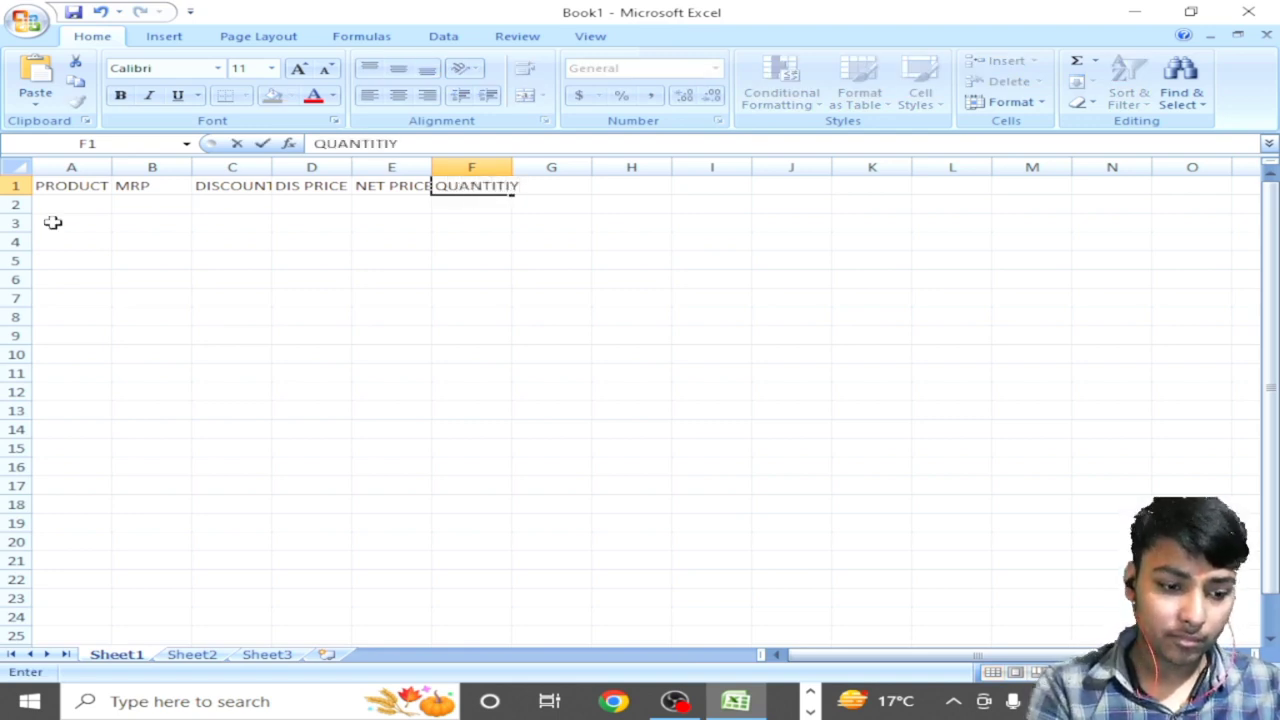
key(Tab)
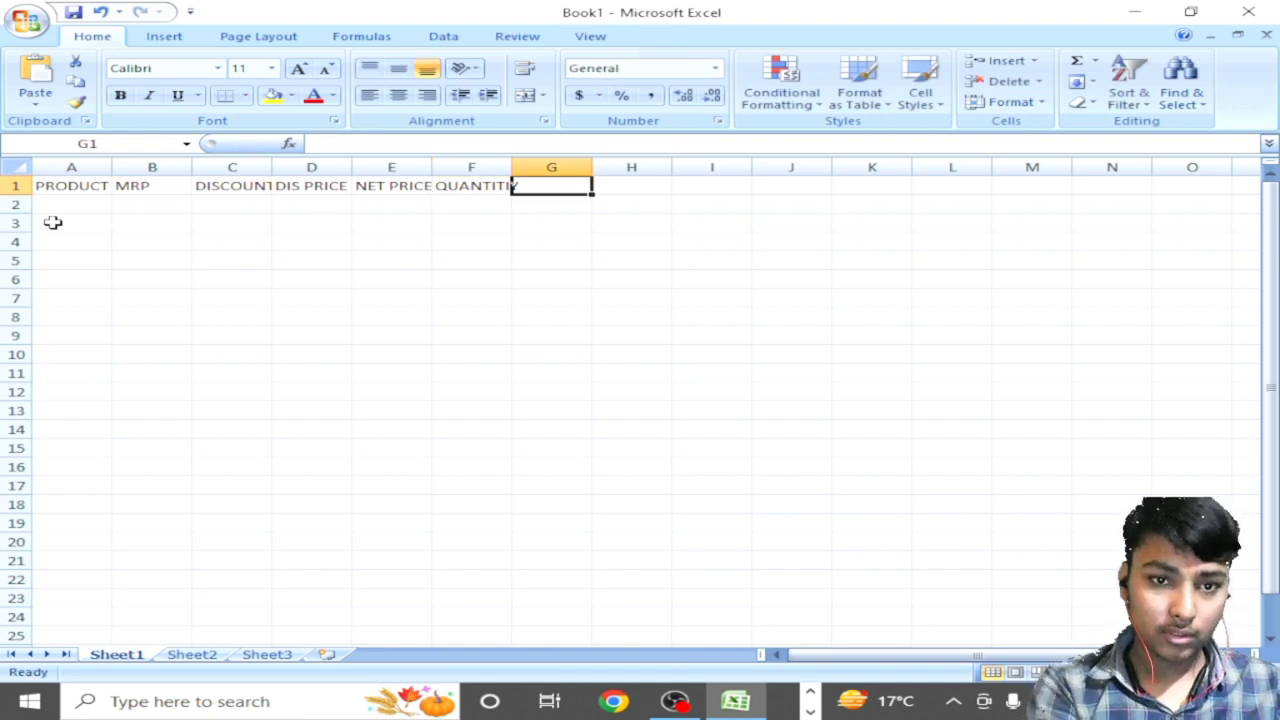
text(TOTLA)
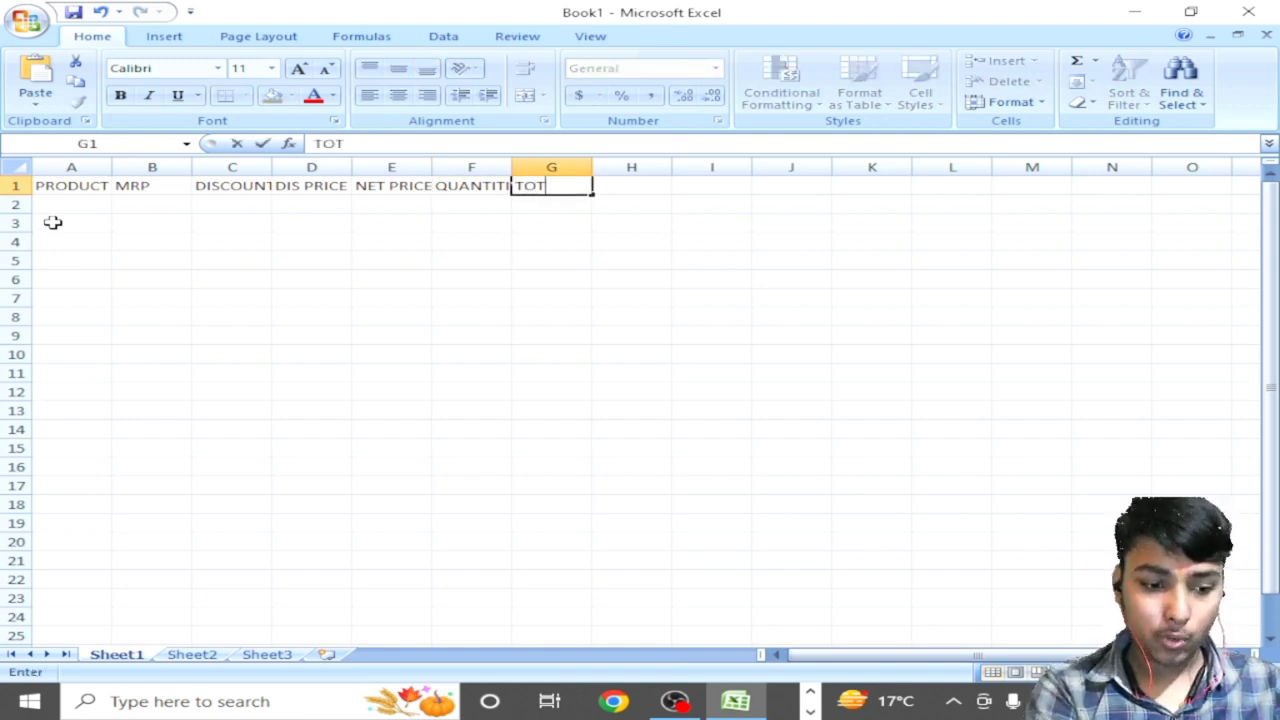
key(BackSpace)
key(BackSpace)
text(AL PRICE)
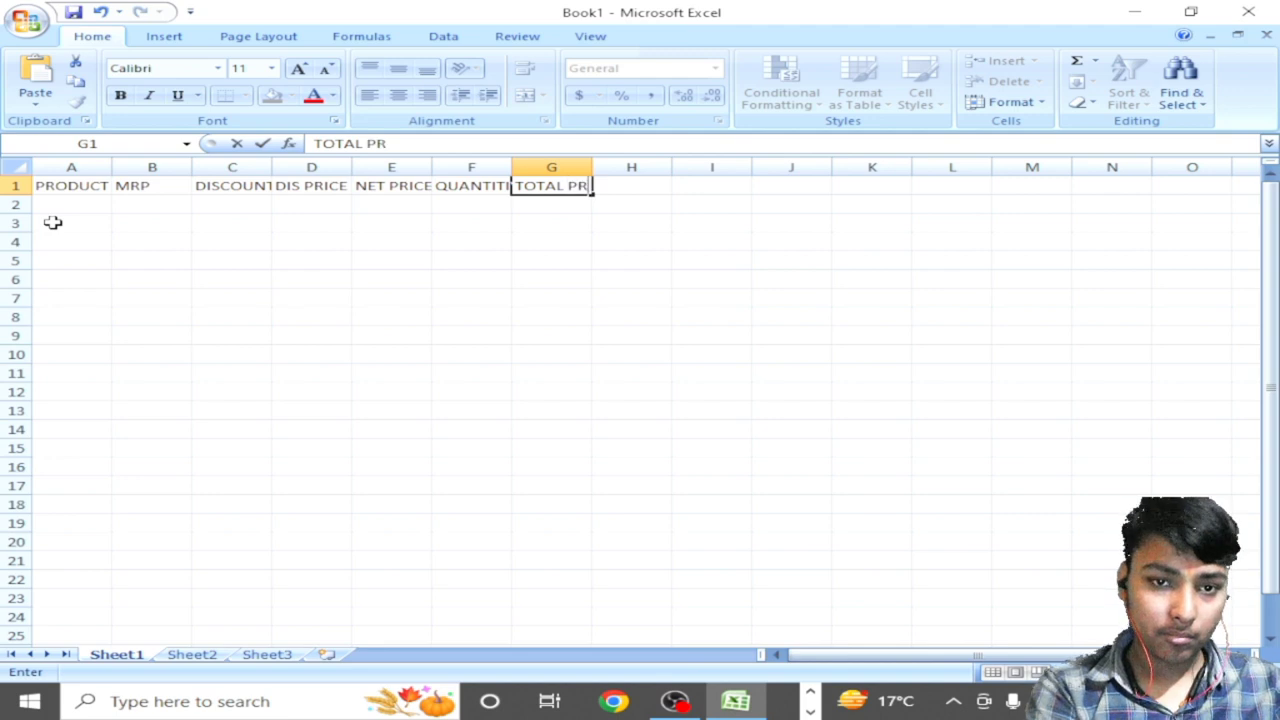
key(Left)
key(Left)
key(Left)
key(Left)
key(Left)
key(Left)
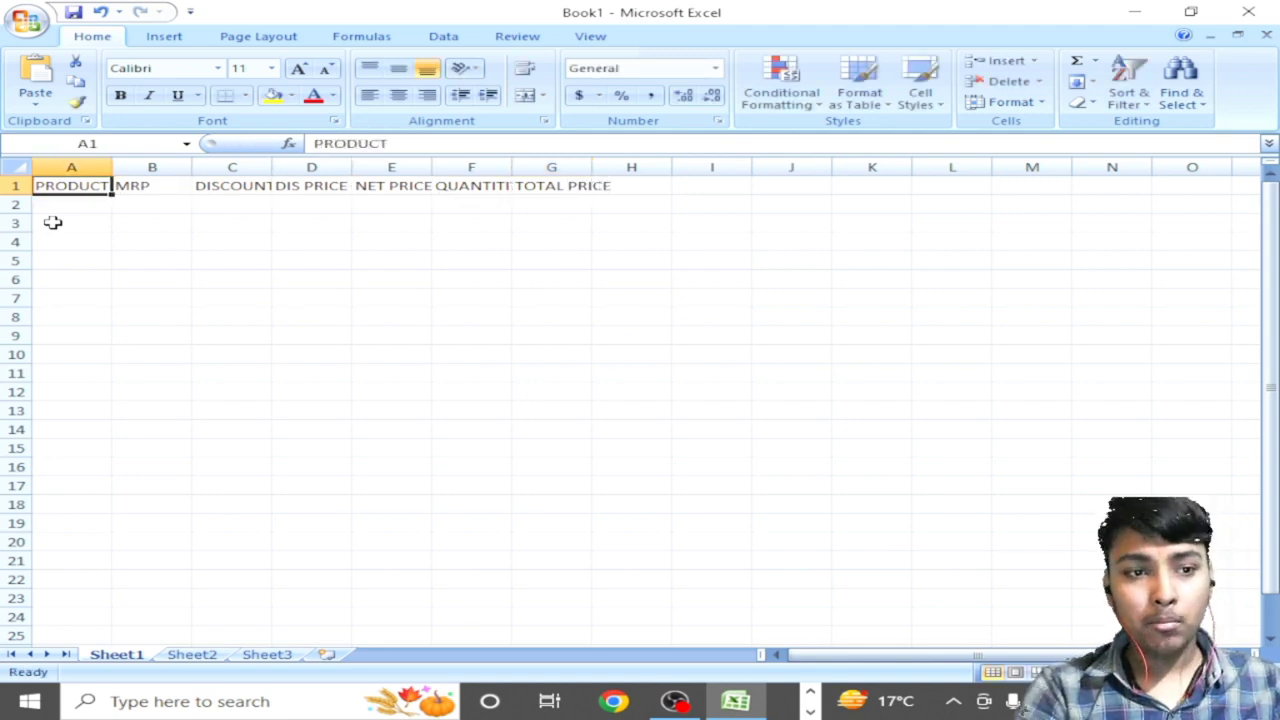
Step: Enter MIC, MOUSE, TV, COMPUTER and ERASER in A2:A6
key(Down)
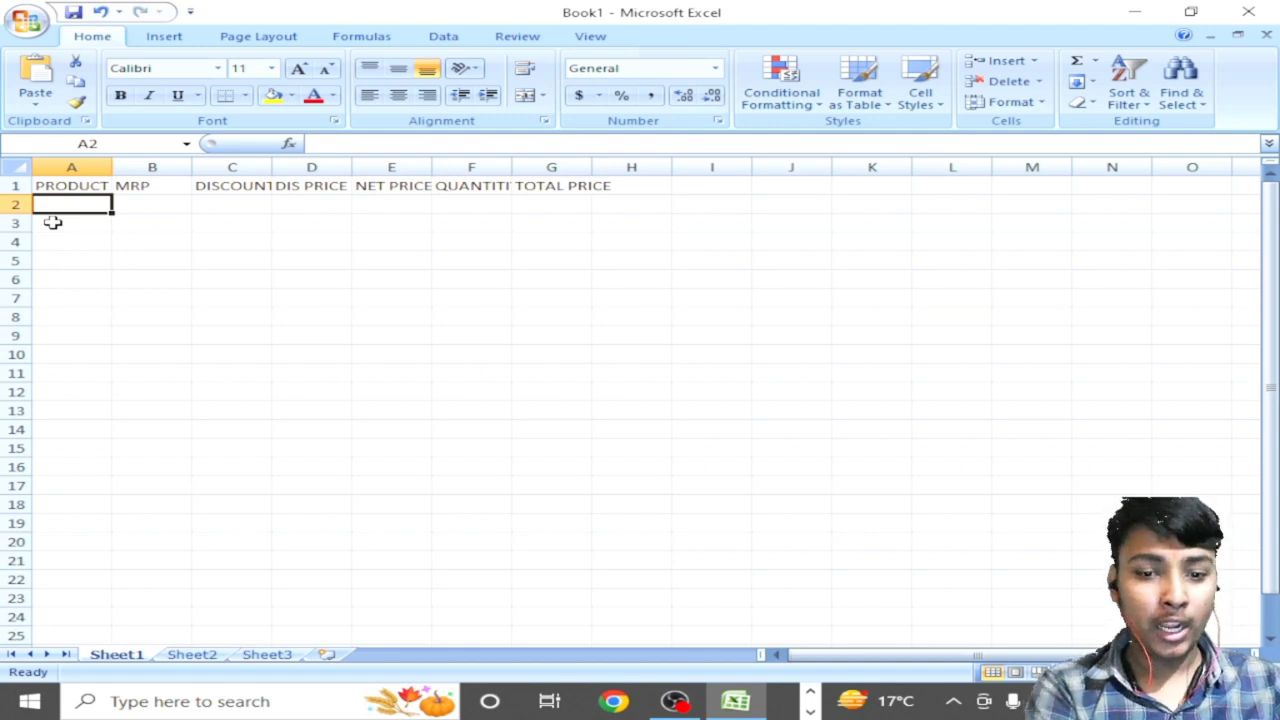
text(MIC)
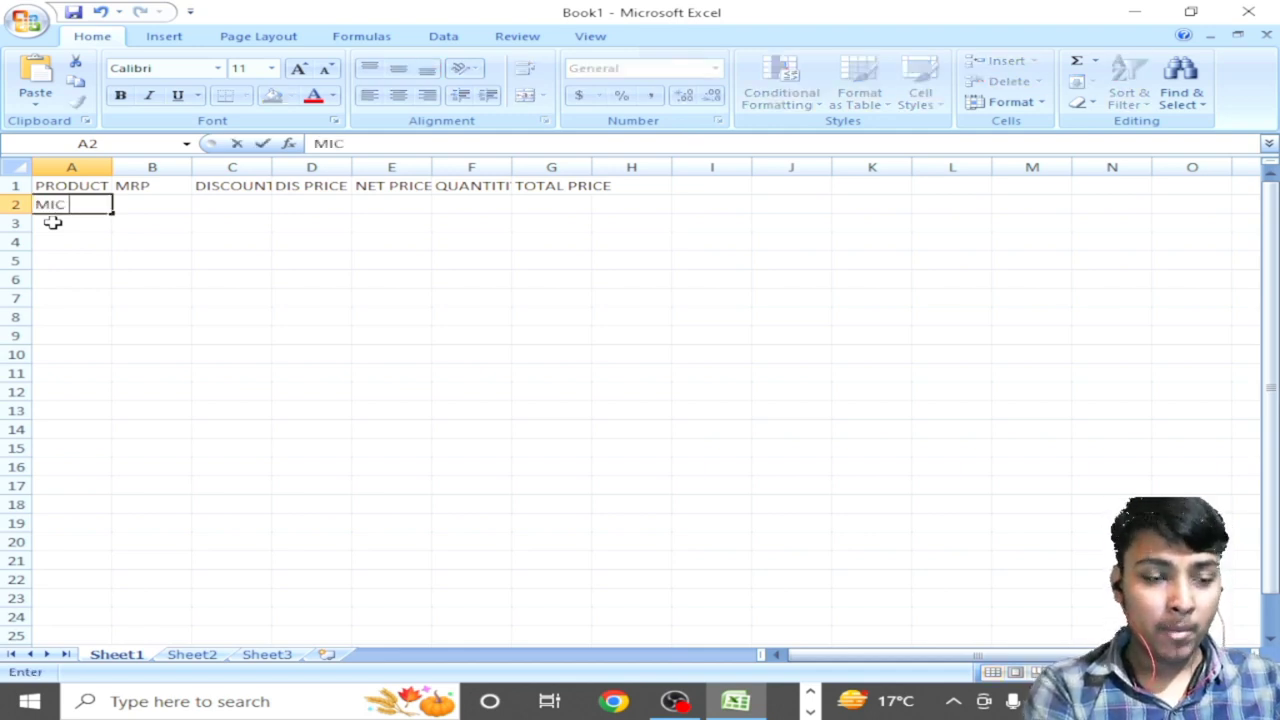
key(Return)
text(MOUSE)
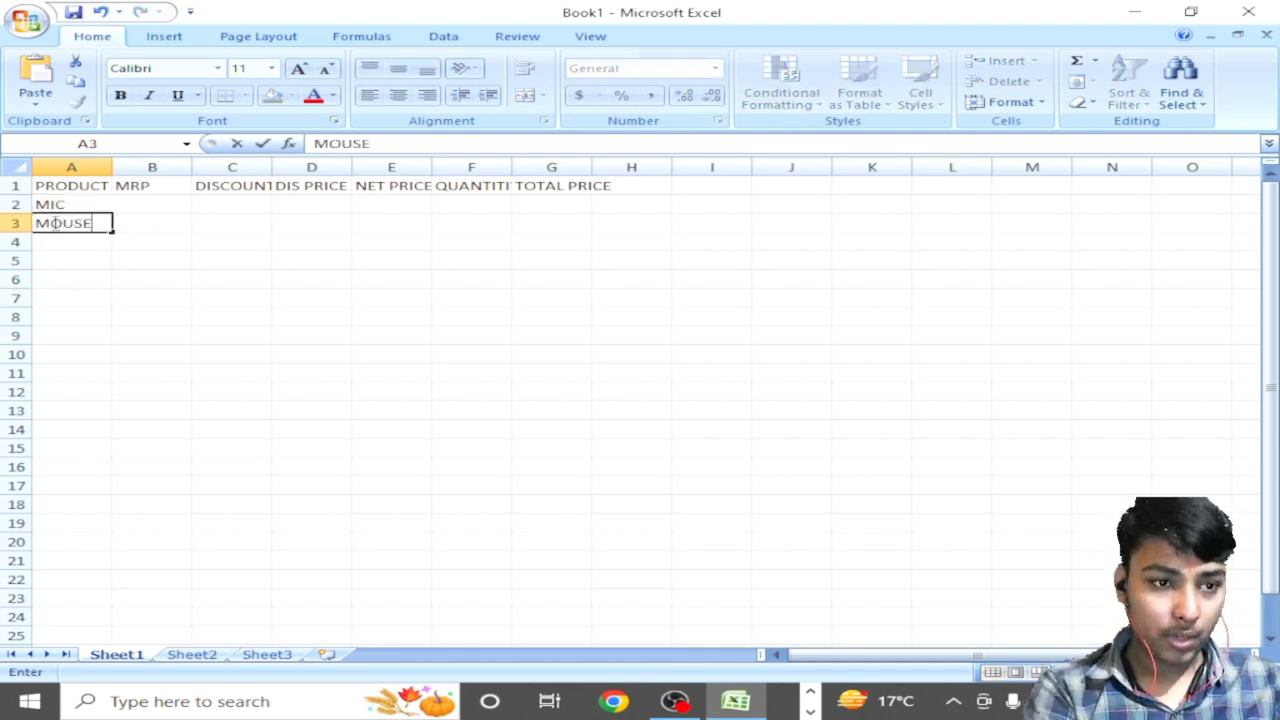
key(Return)
text(TV)
key(Return)
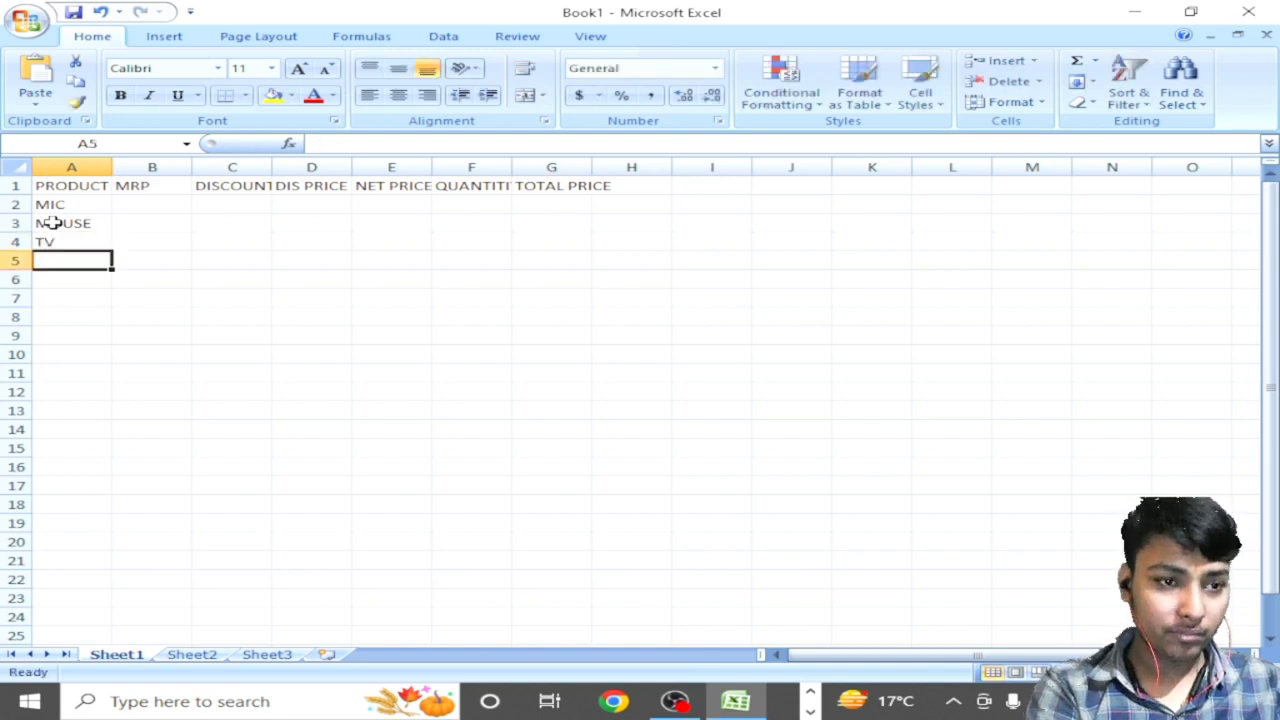
text(COMPUTE)
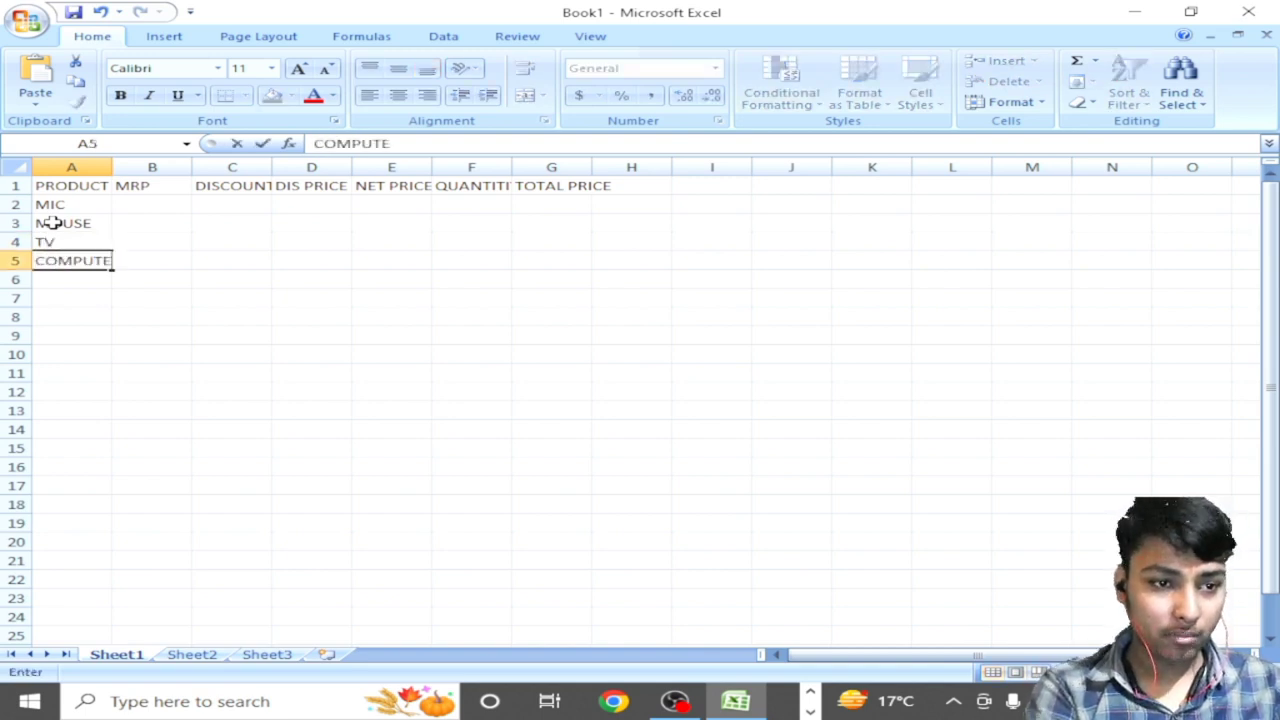
text(R)
key(Return)
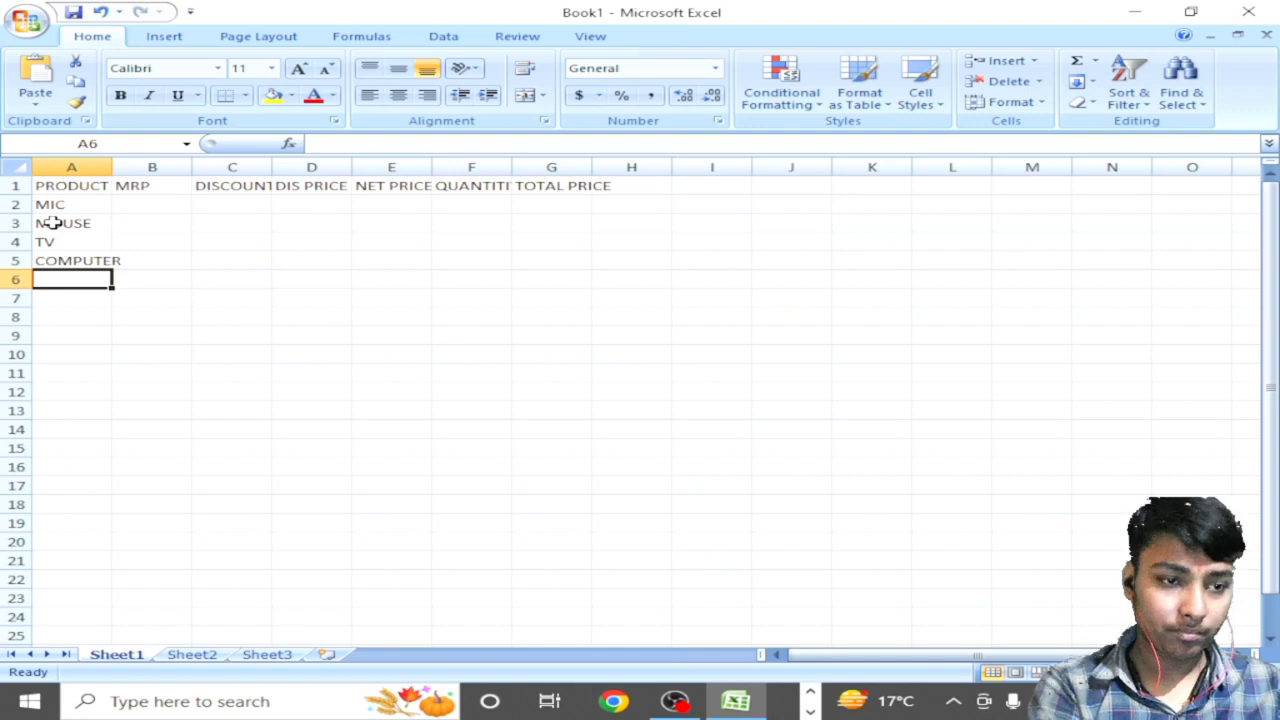
text(ERAWS)
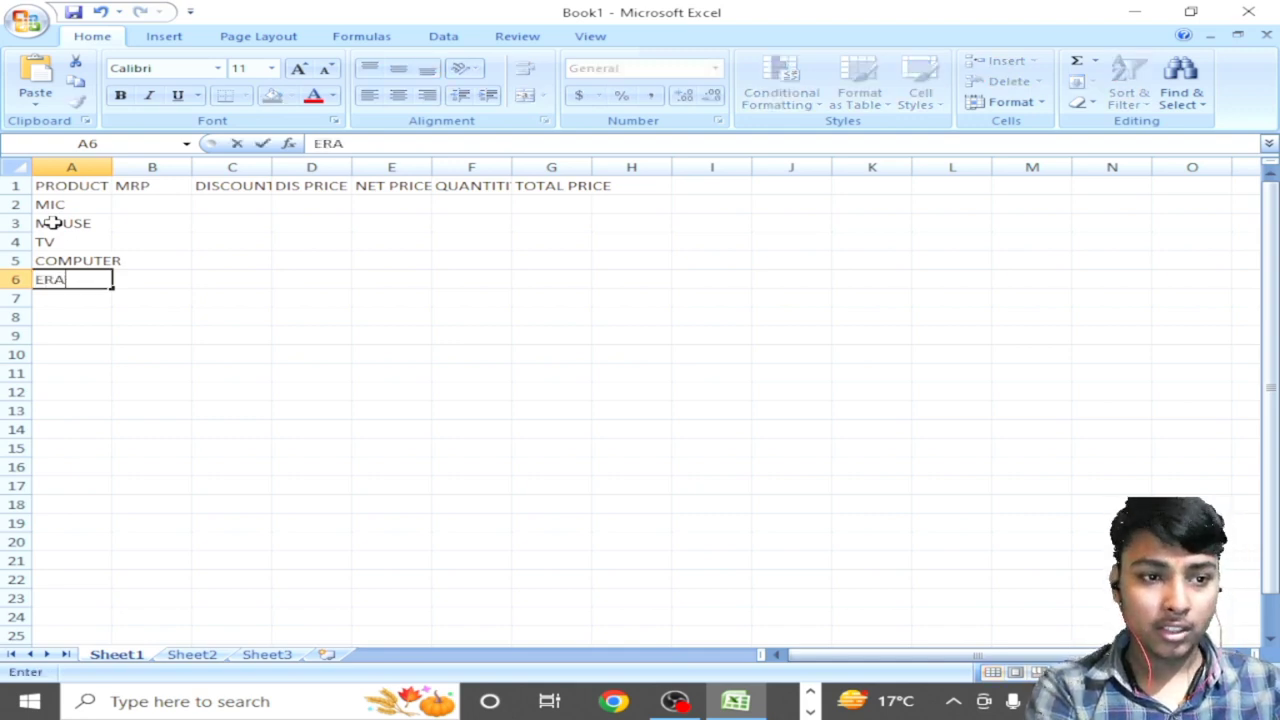
key(BackSpace)
key(BackSpace)
text(SER)
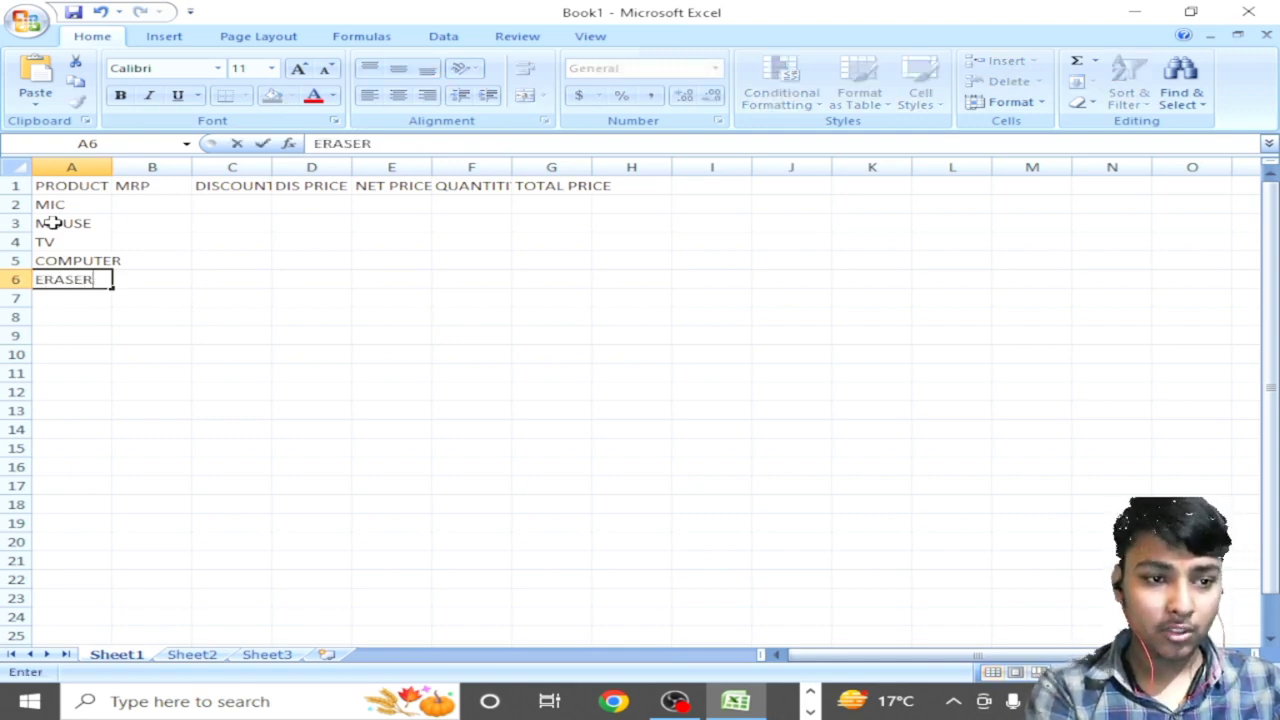
key(Return)
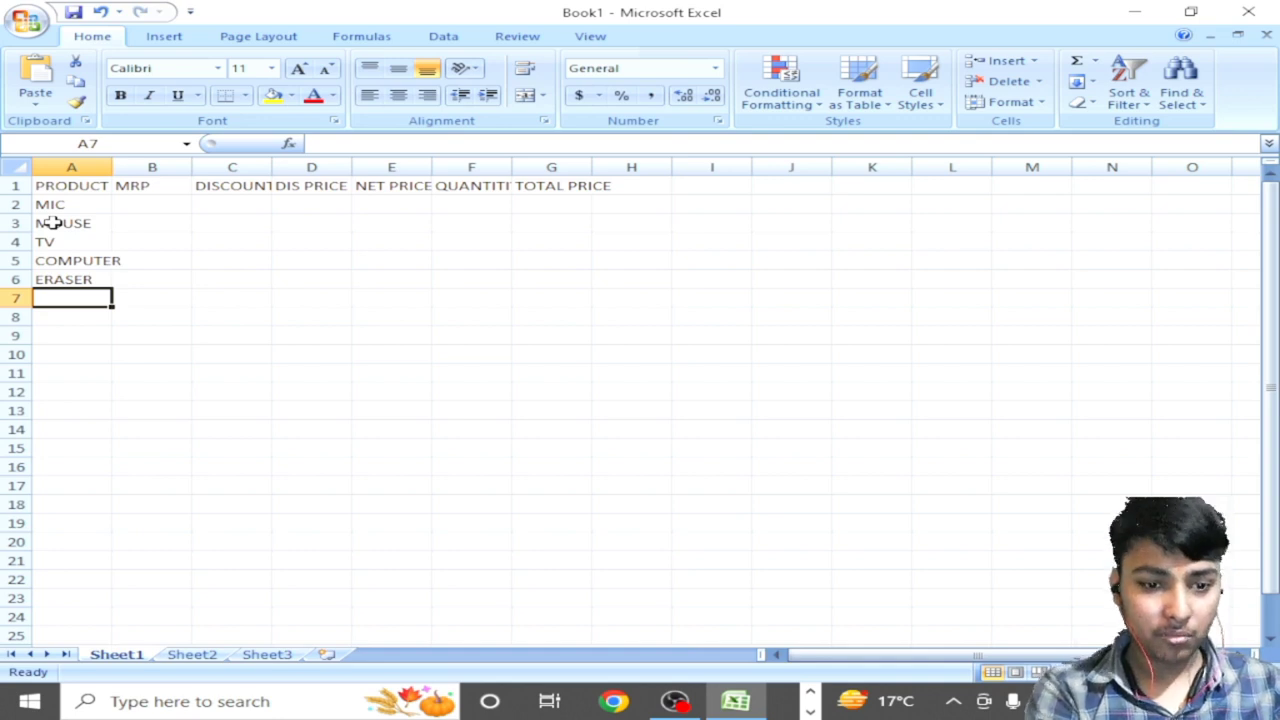
Step: Enter NOTEBOOK, MOBILE and EARPHONE in A7:A9
text(NOTFS)
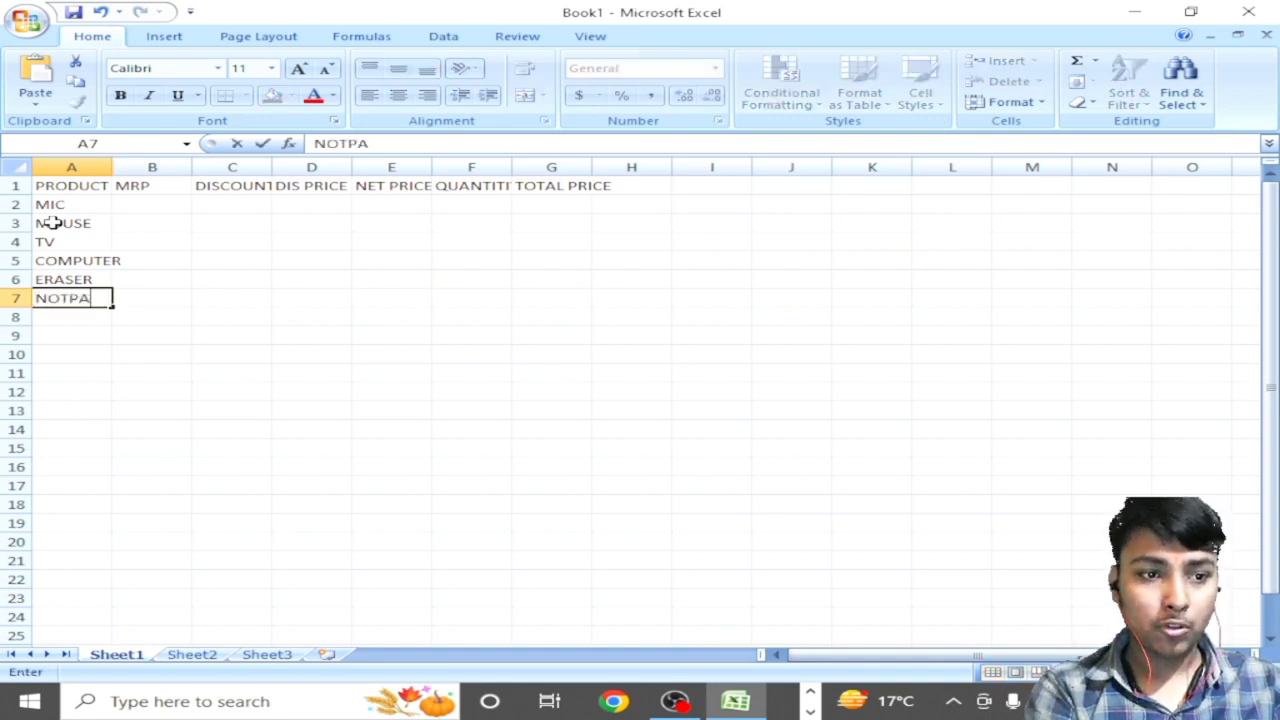
key(BackSpace)
key(BackSpace)
text(EBOOK)
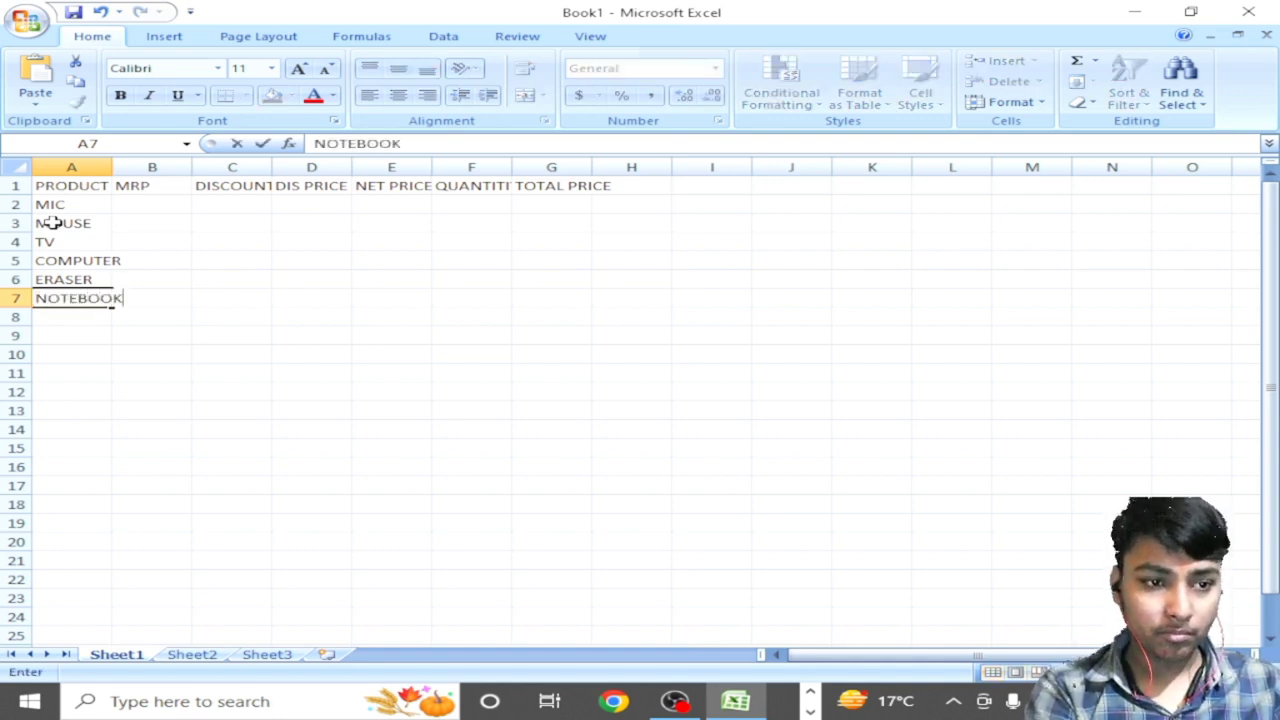
key(Return)
text(MOBLI)
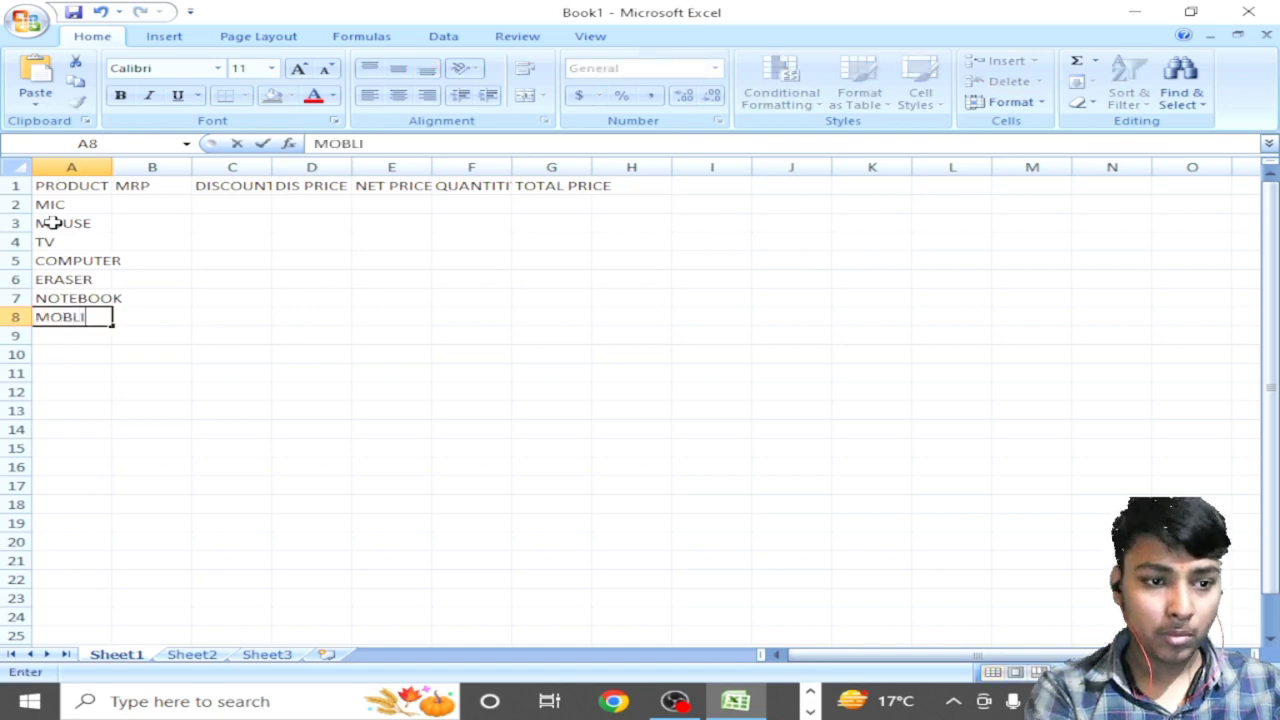
key(BackSpace)
key(BackSpace)
text(ILE)
key(Return)
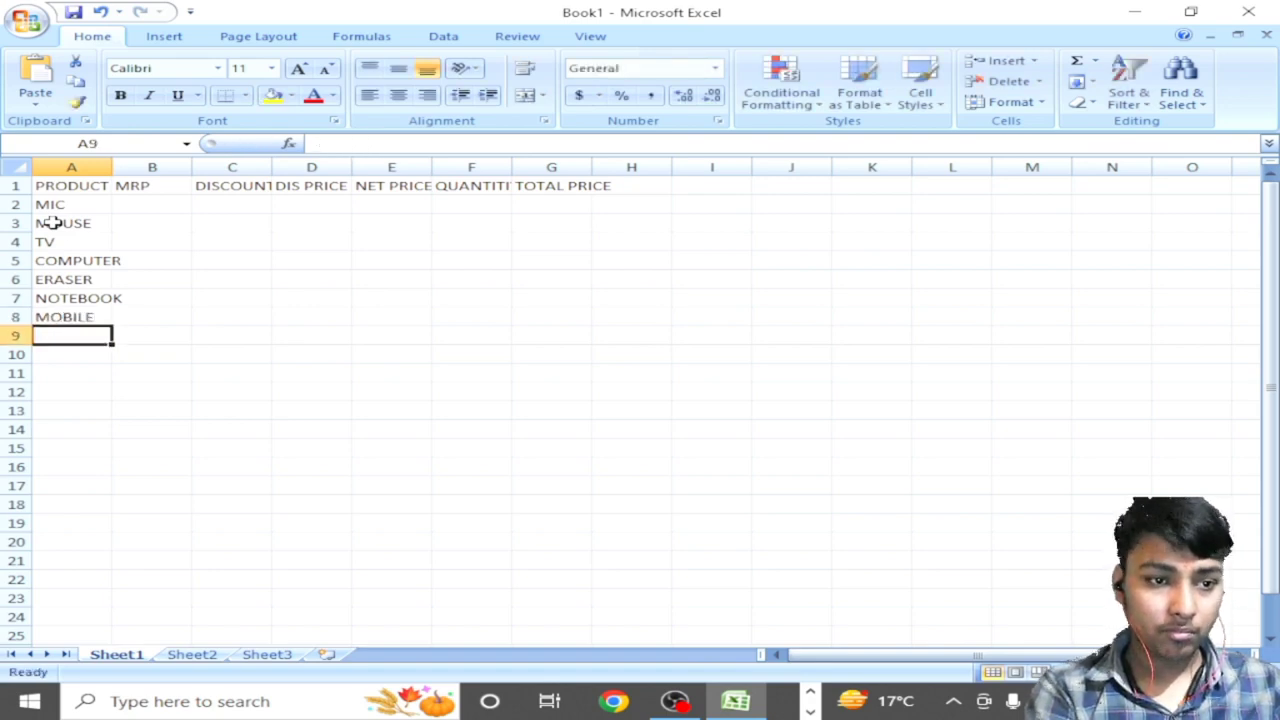
text(EARPHONME)
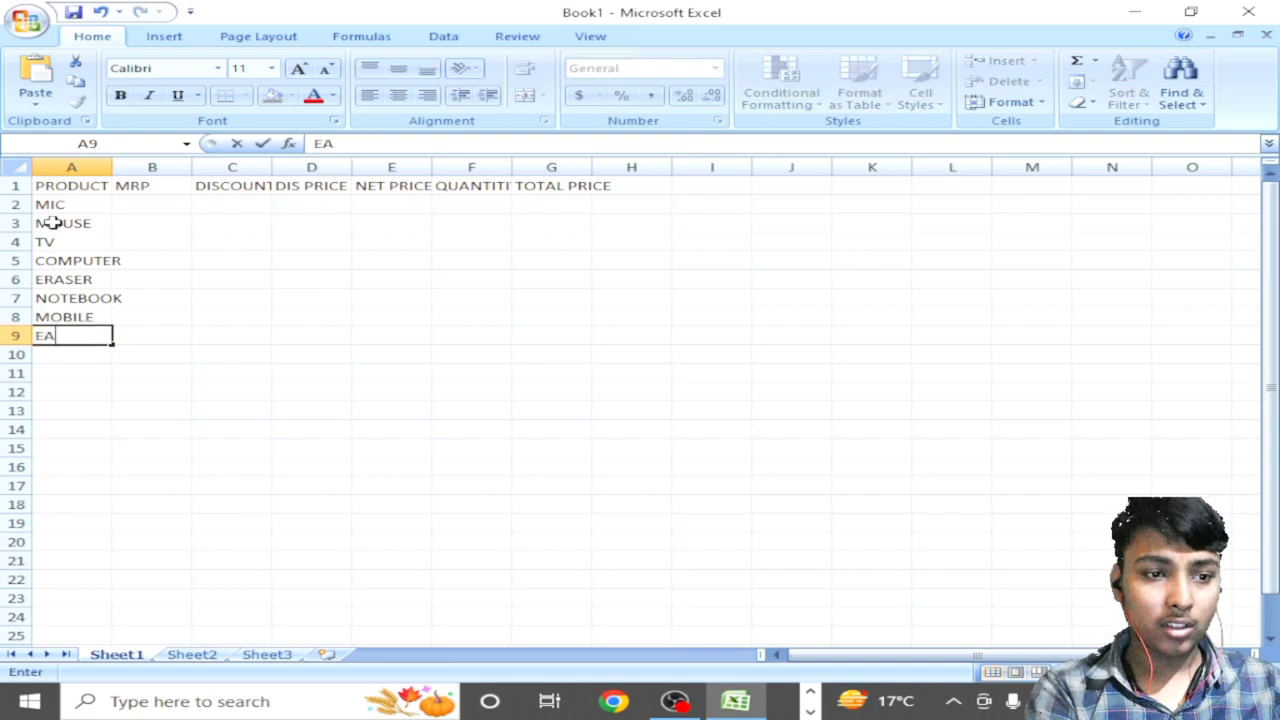
key(BackSpace)
key(BackSpace)
key(BackSpace)
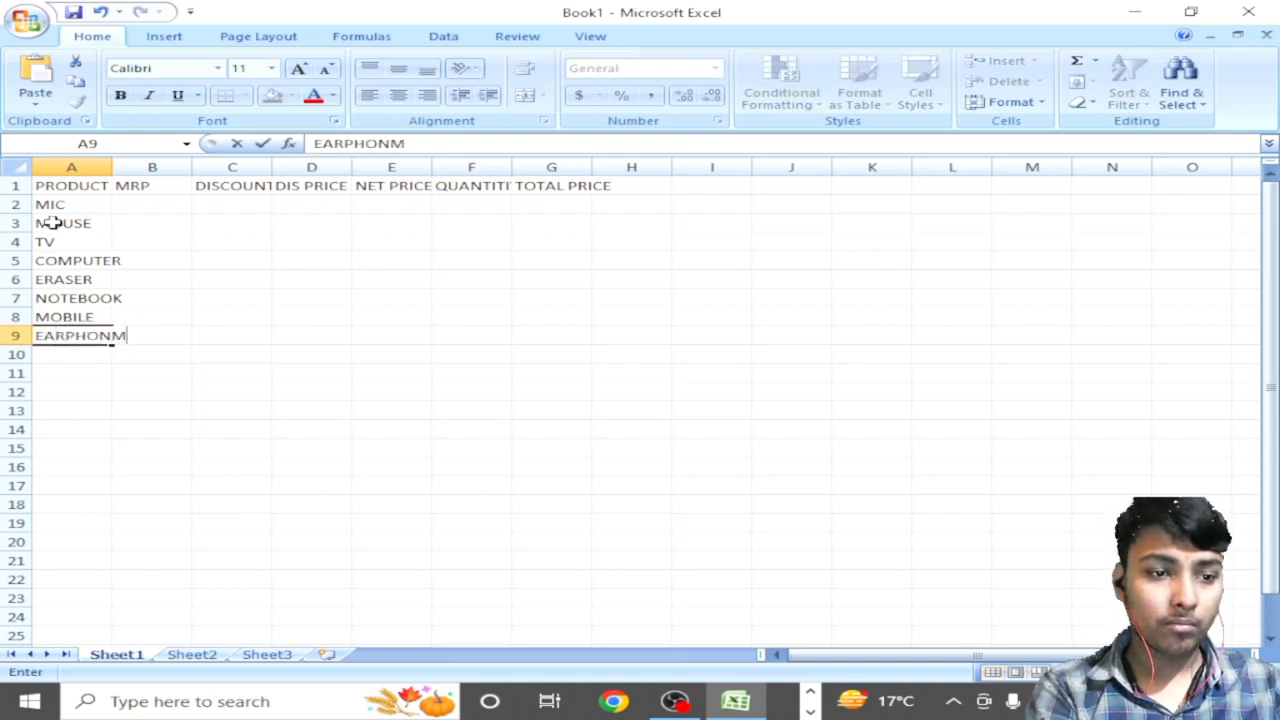
text(NE)
key(Return)
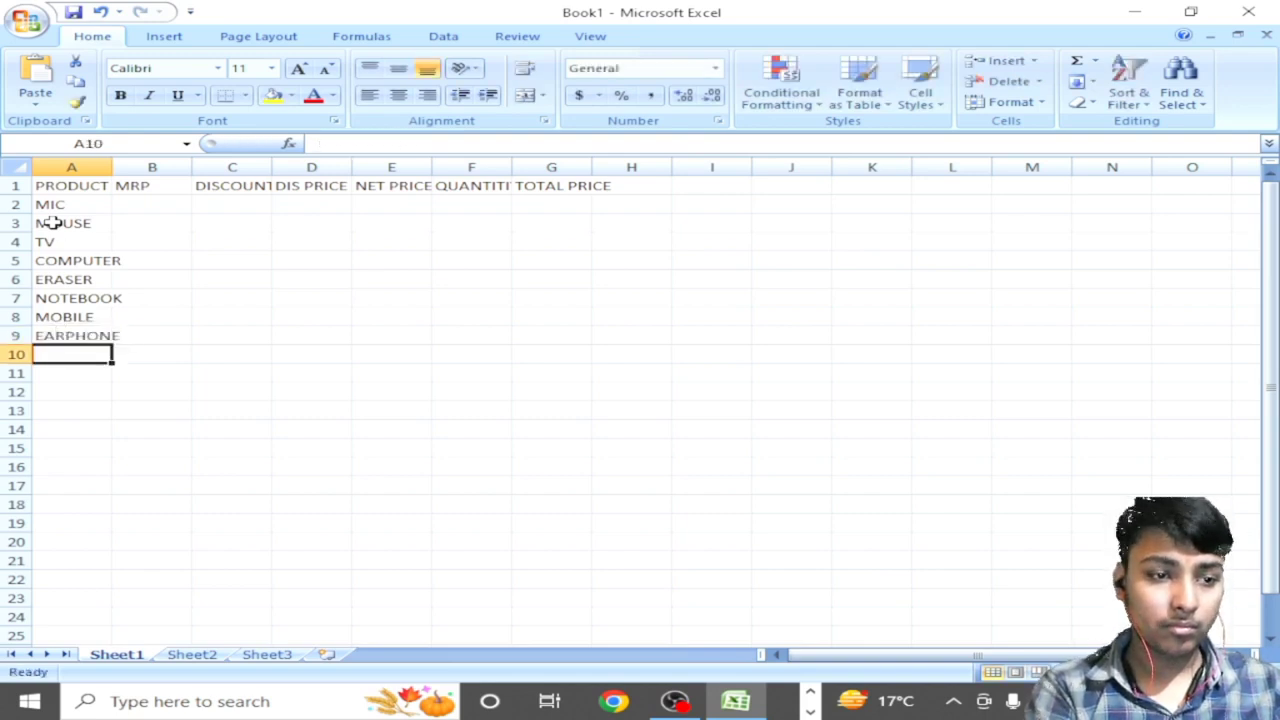
Step: Replace a duplicate EARPHONE in A10 with BOX, then move to the MRP cell B2
text(EARPHONE)
key(Return)
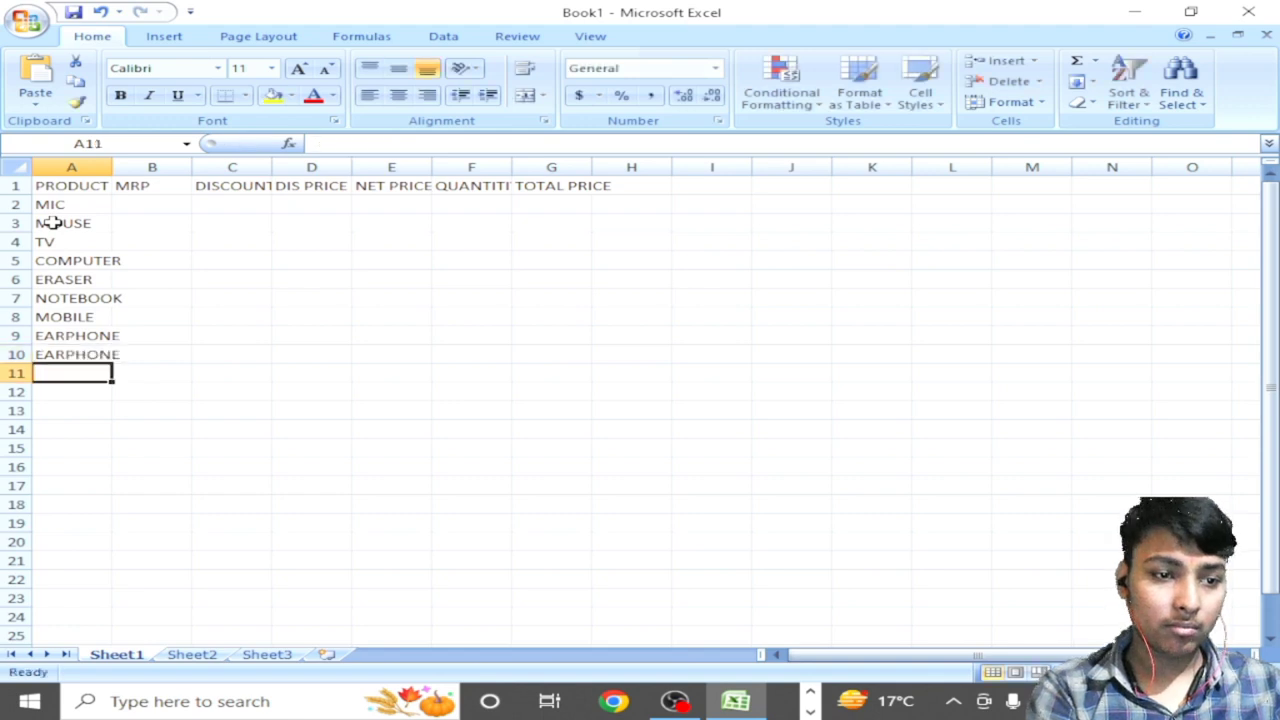
key(Up)
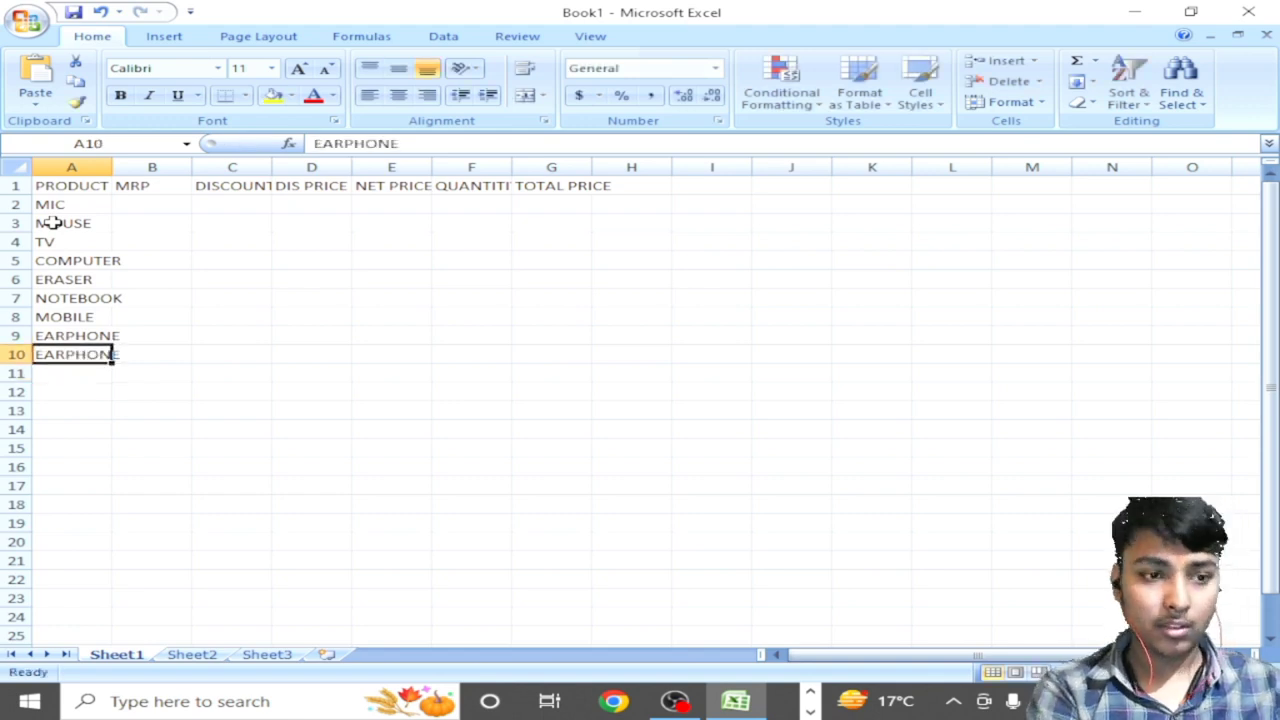
text(SHOOSE)
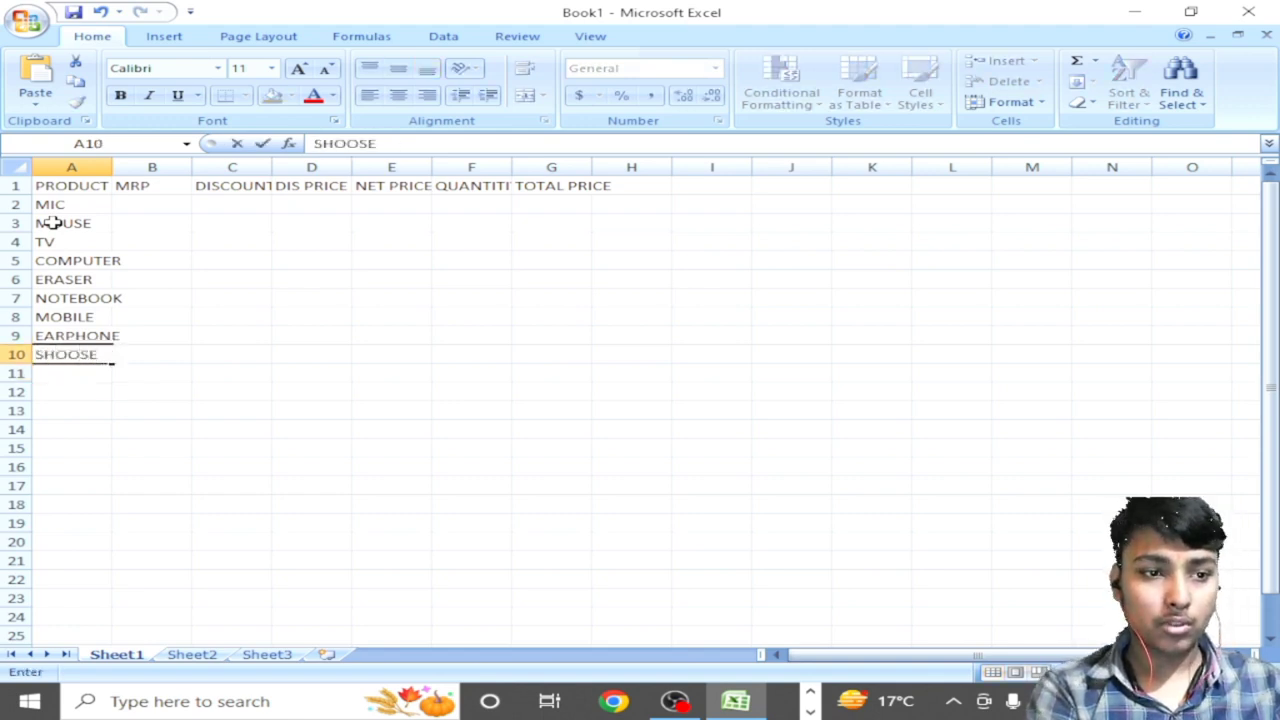
key(BackSpace)
key(BackSpace)
key(BackSpace)
key(BackSpace)
key(BackSpace)
key(BackSpace)
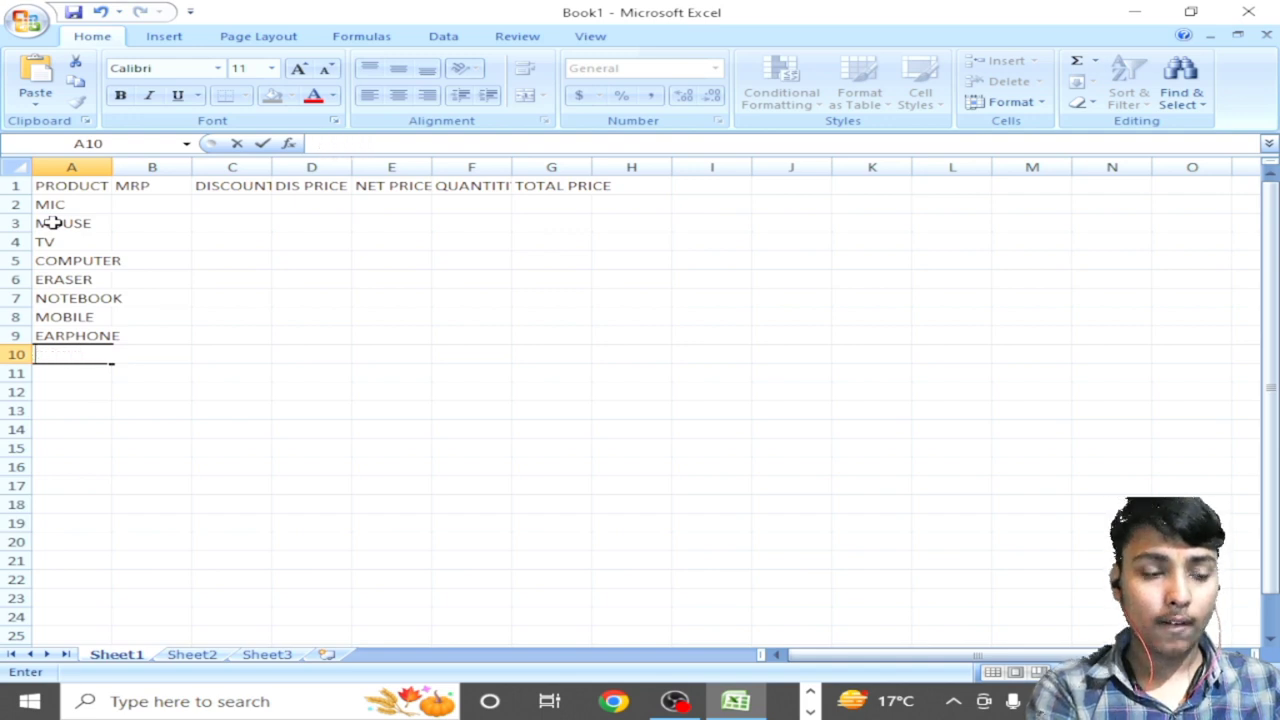
text(BOX)
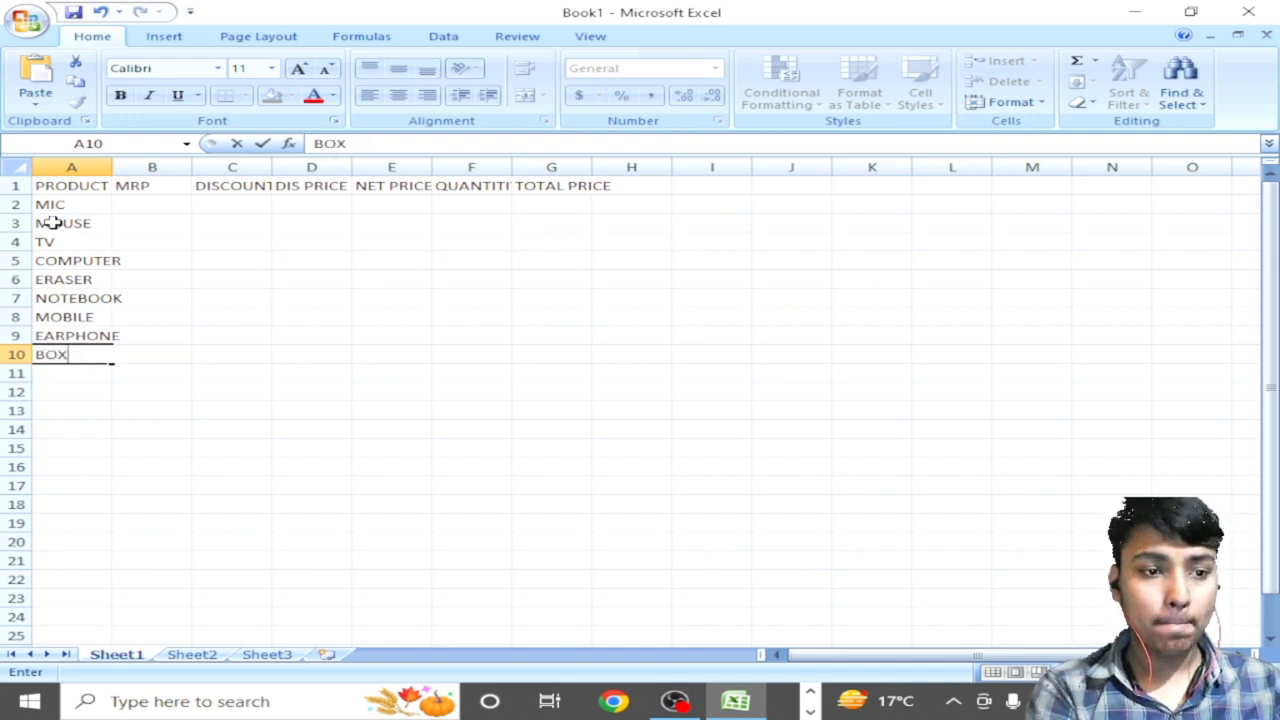
key(Up)
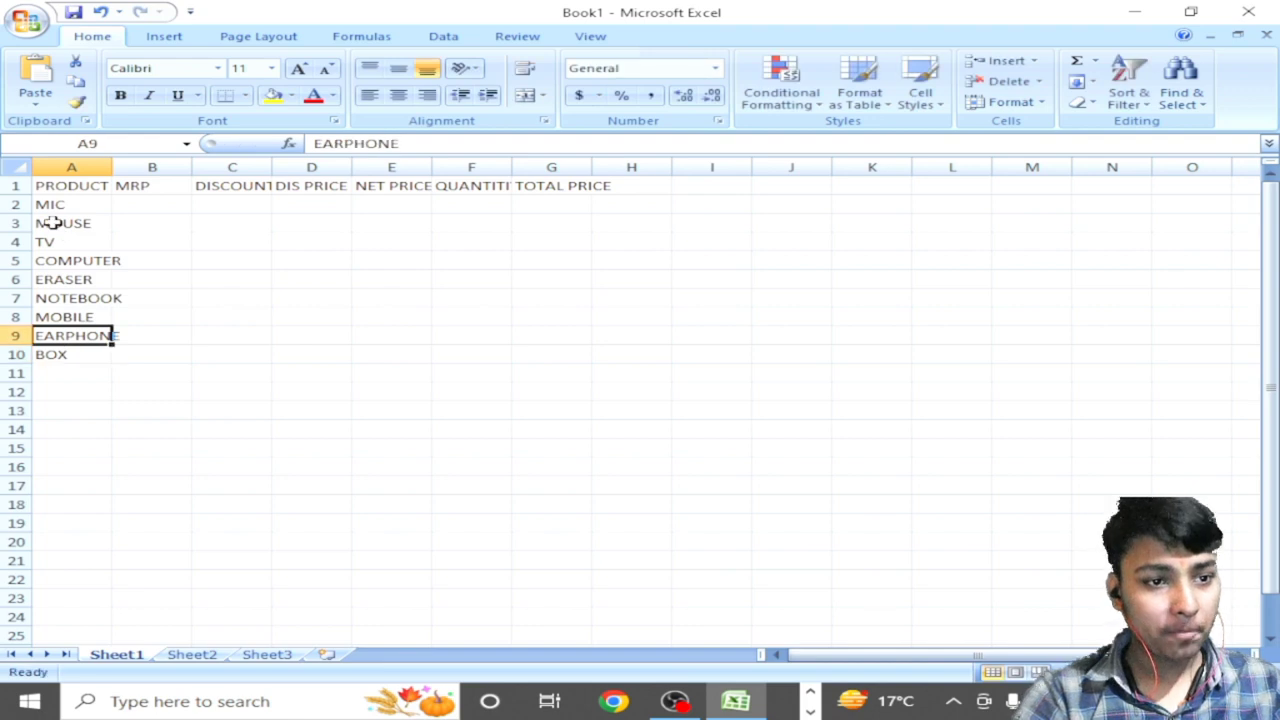
key(Up)
key(Up)
key(Up)
key(Up)
key(Up)
key(Up)
key(Up)
key(Right)
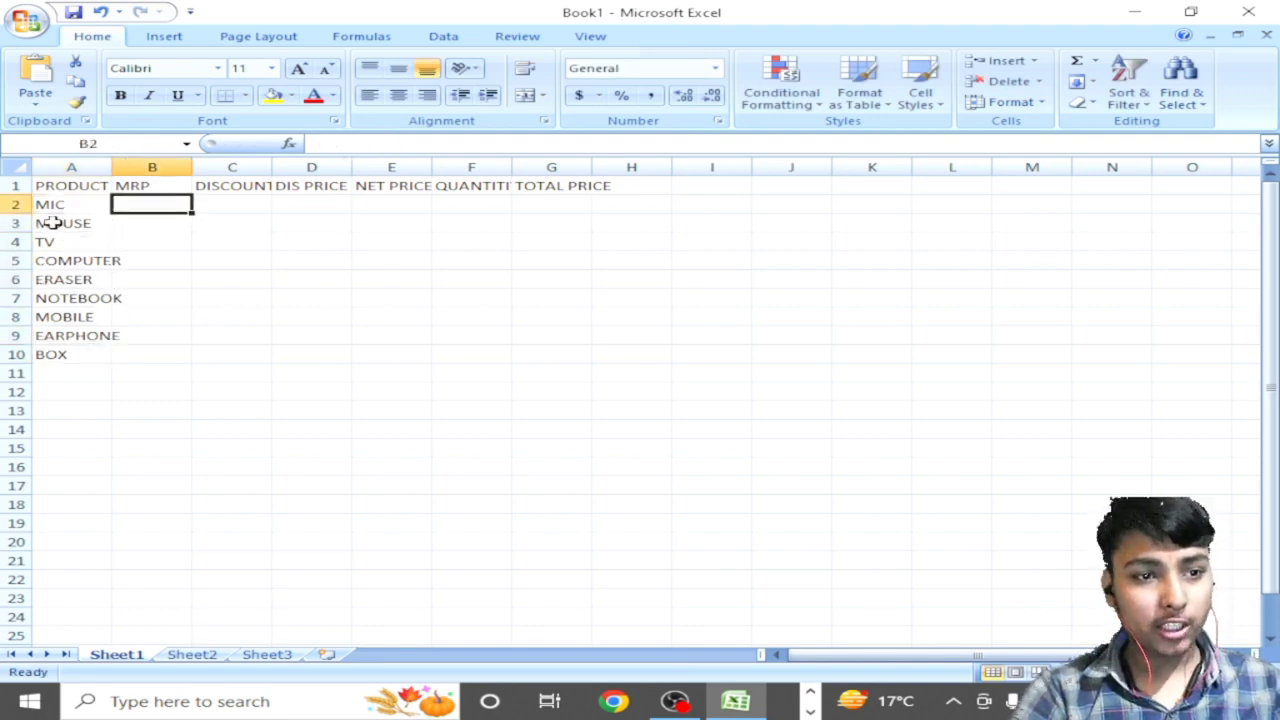
Step: Enter MRP values 200, 200, 10000 and 18000 in B2:B5
text(200)
key(Return)
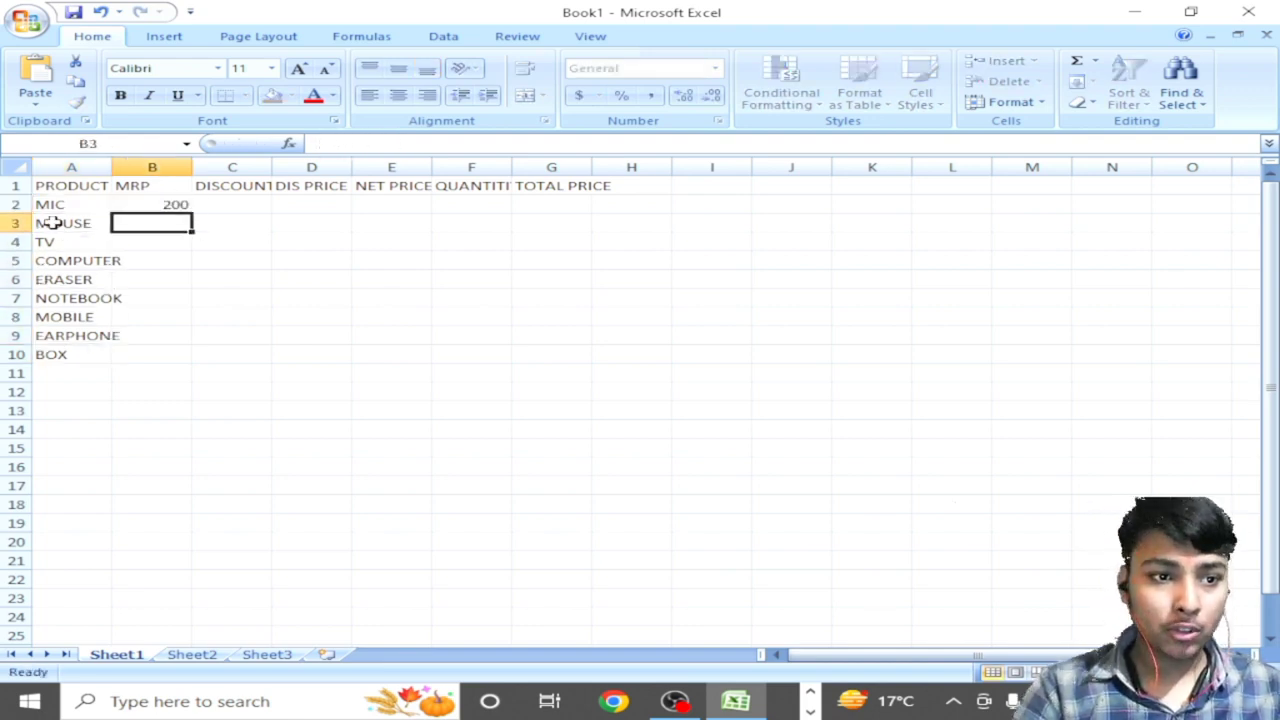
text(200)
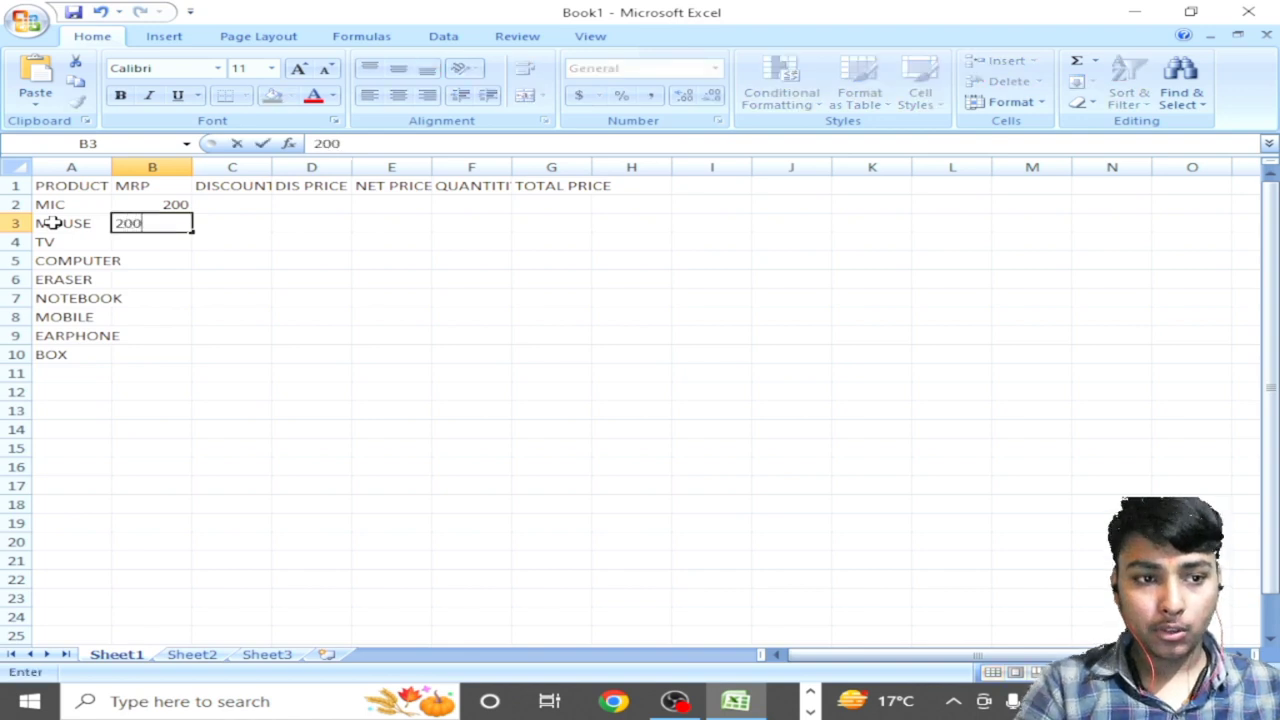
key(Return)
text(10000)
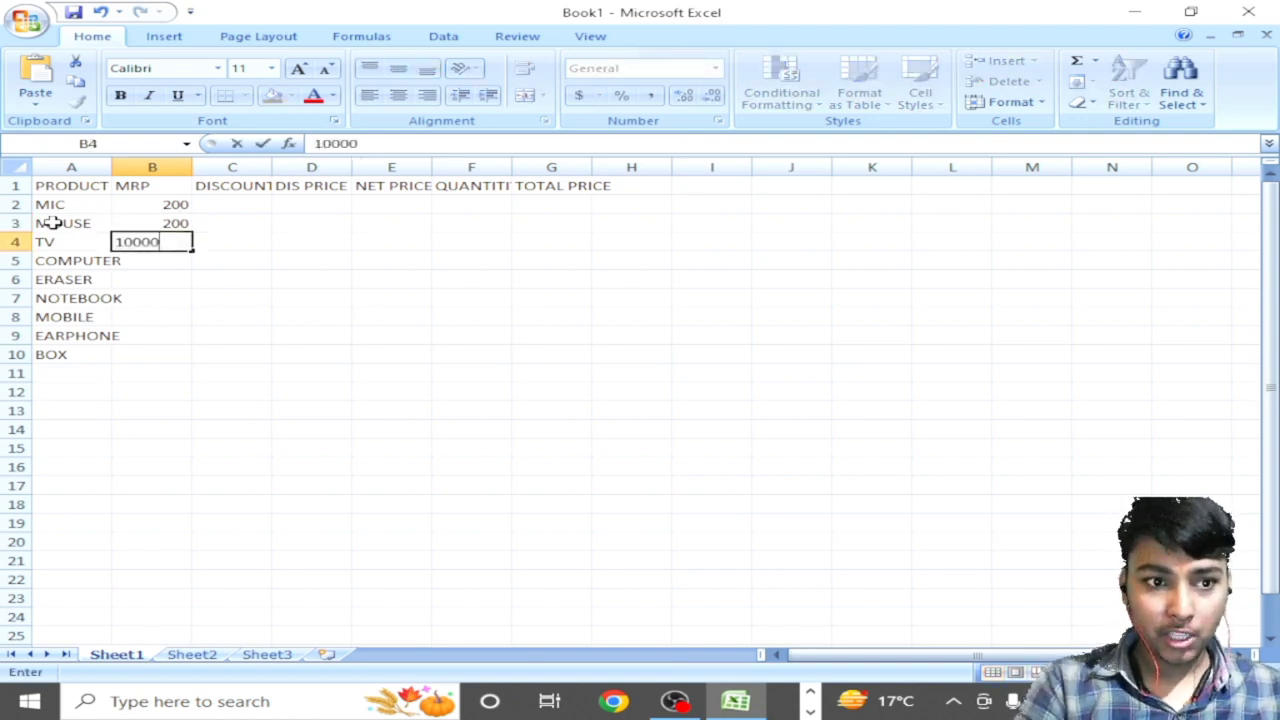
key(Return)
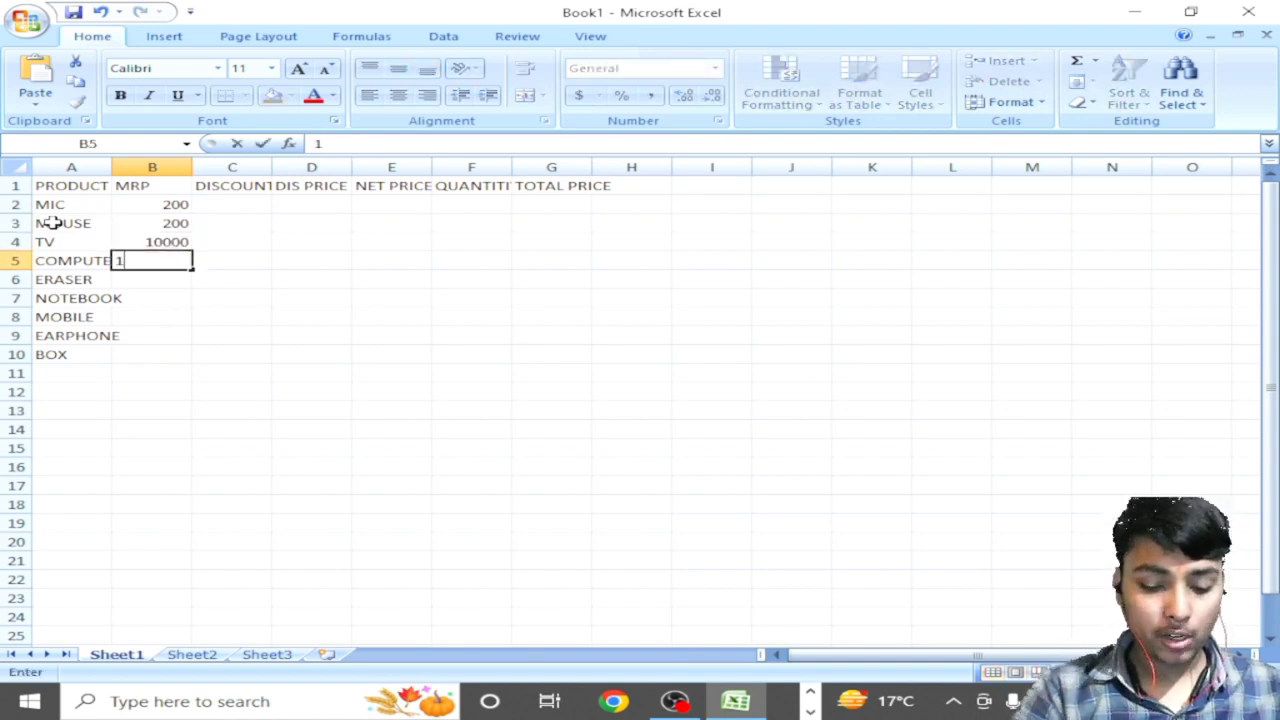
text(180000)
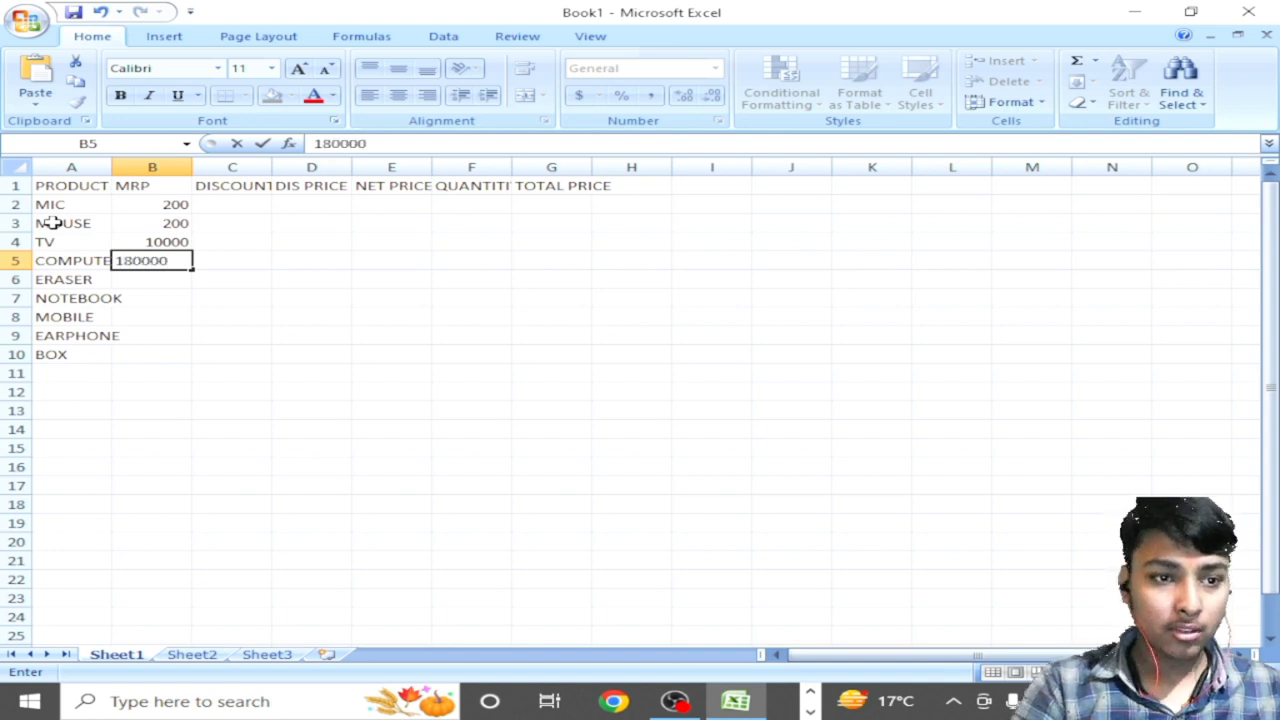
key(BackSpace)
key(Return)
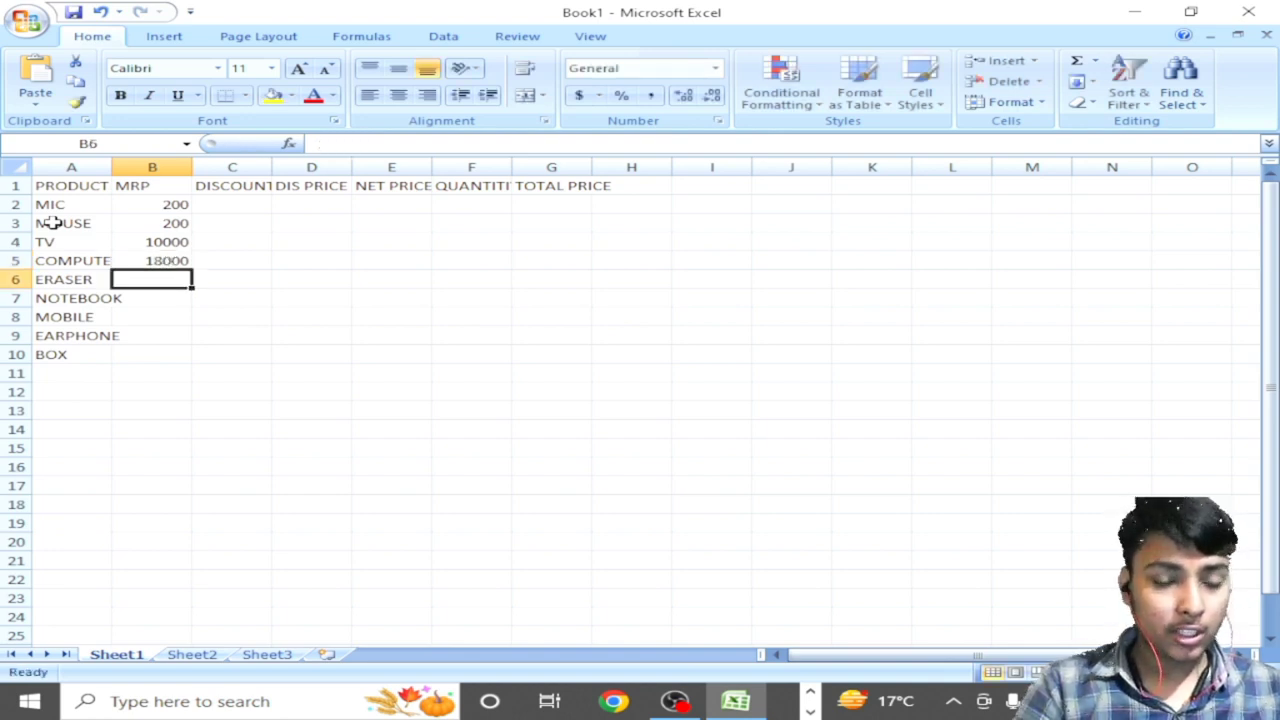
Step: Enter MRP values 5, 30, 10000, 500 and 800 in B6:B10, then move to C2
text(50)
key(BackSpace)
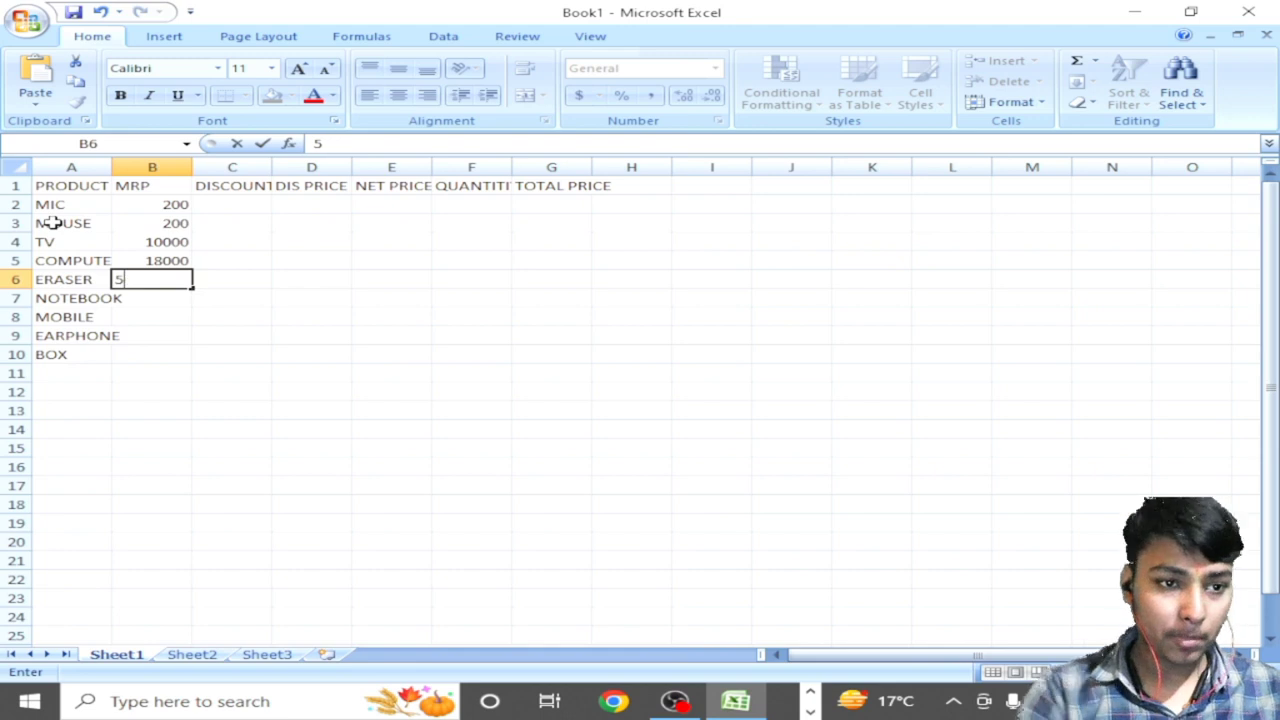
key(Return)
text(30)
key(Return)
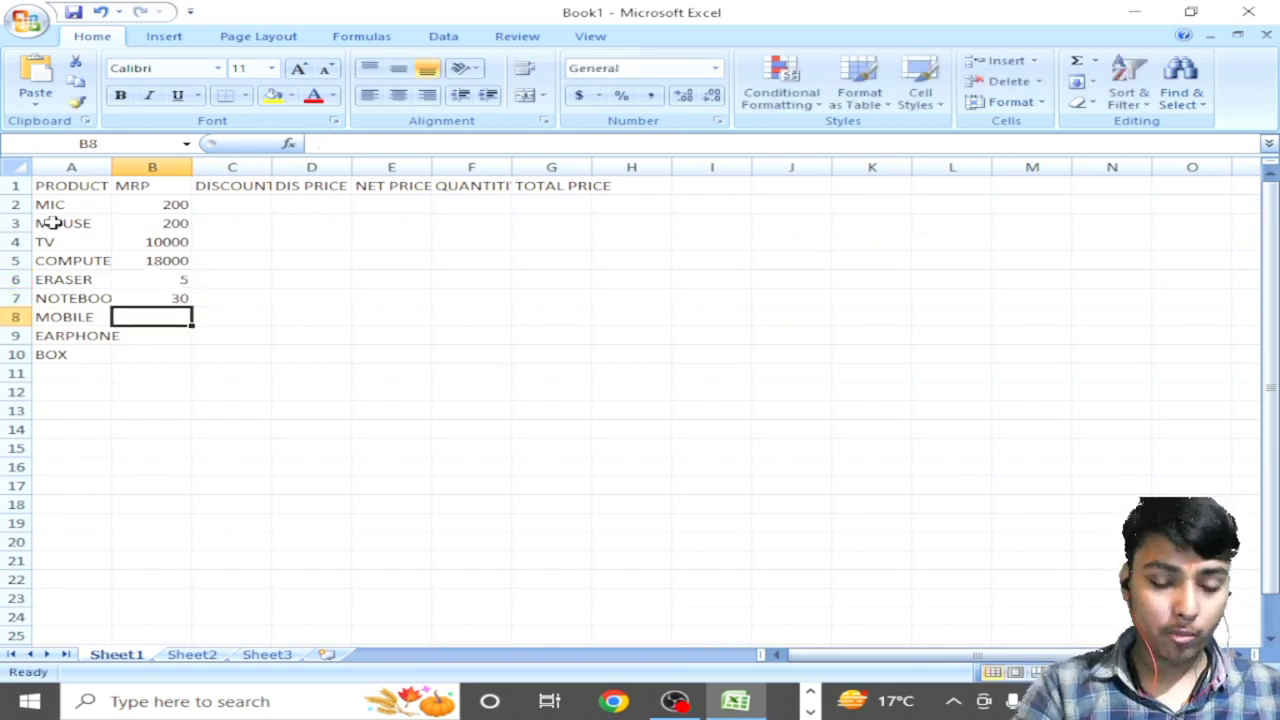
text(10000)
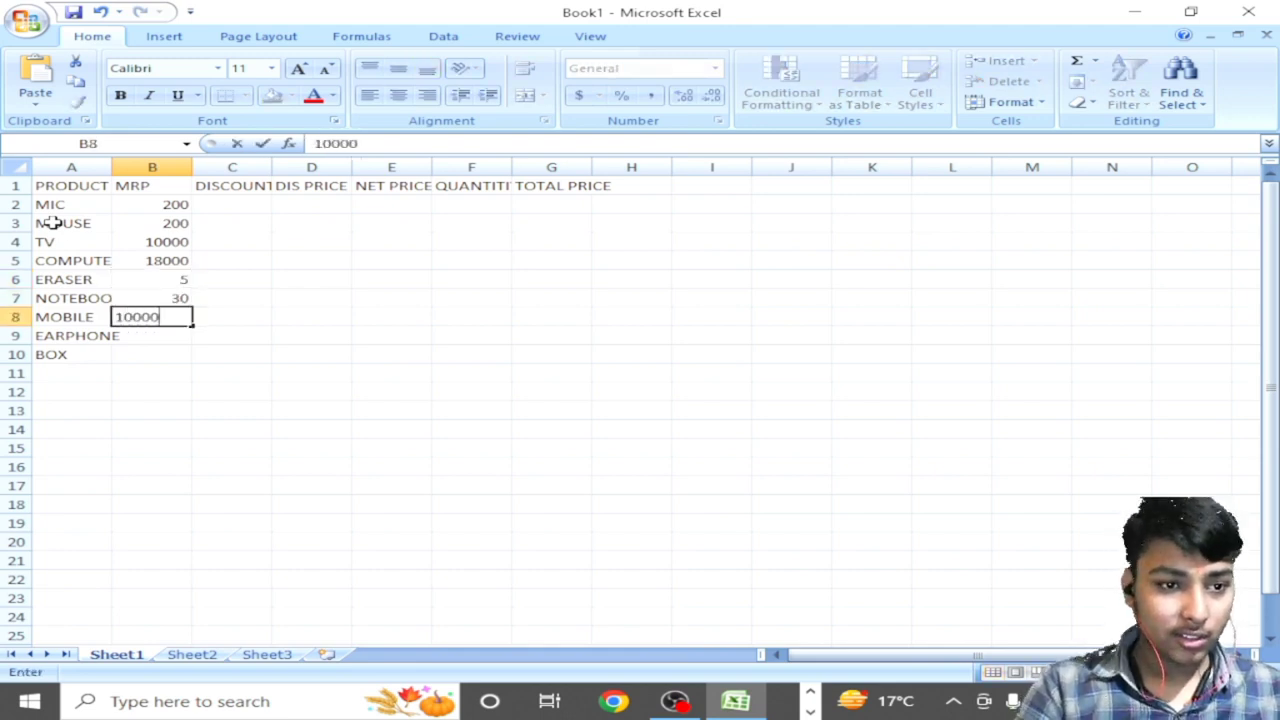
key(Return)
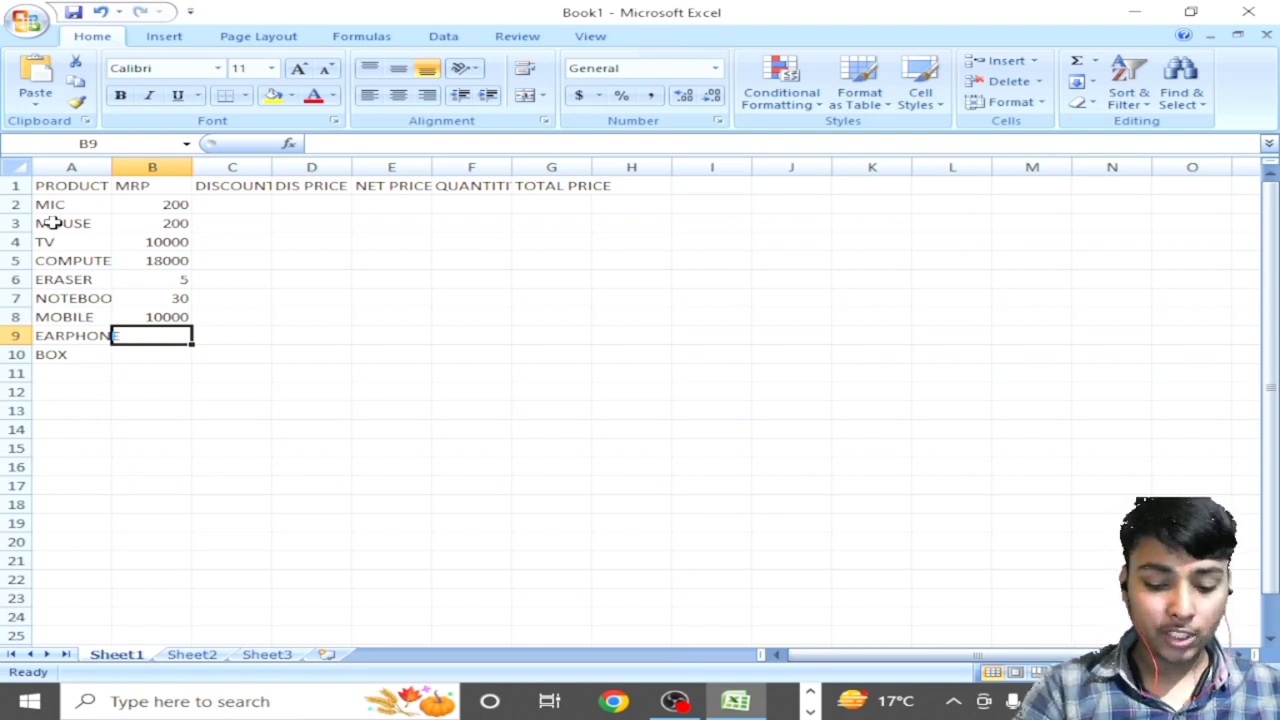
text(50)
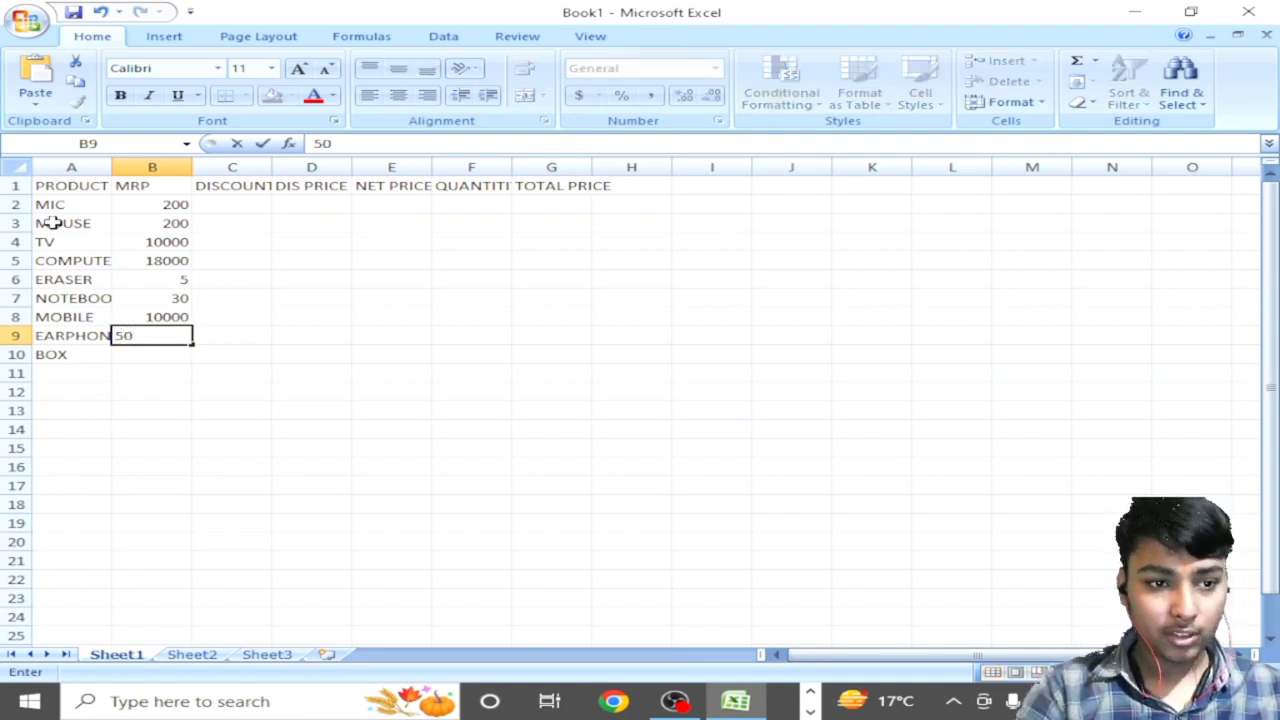
text(0)
key(Return)
text(800)
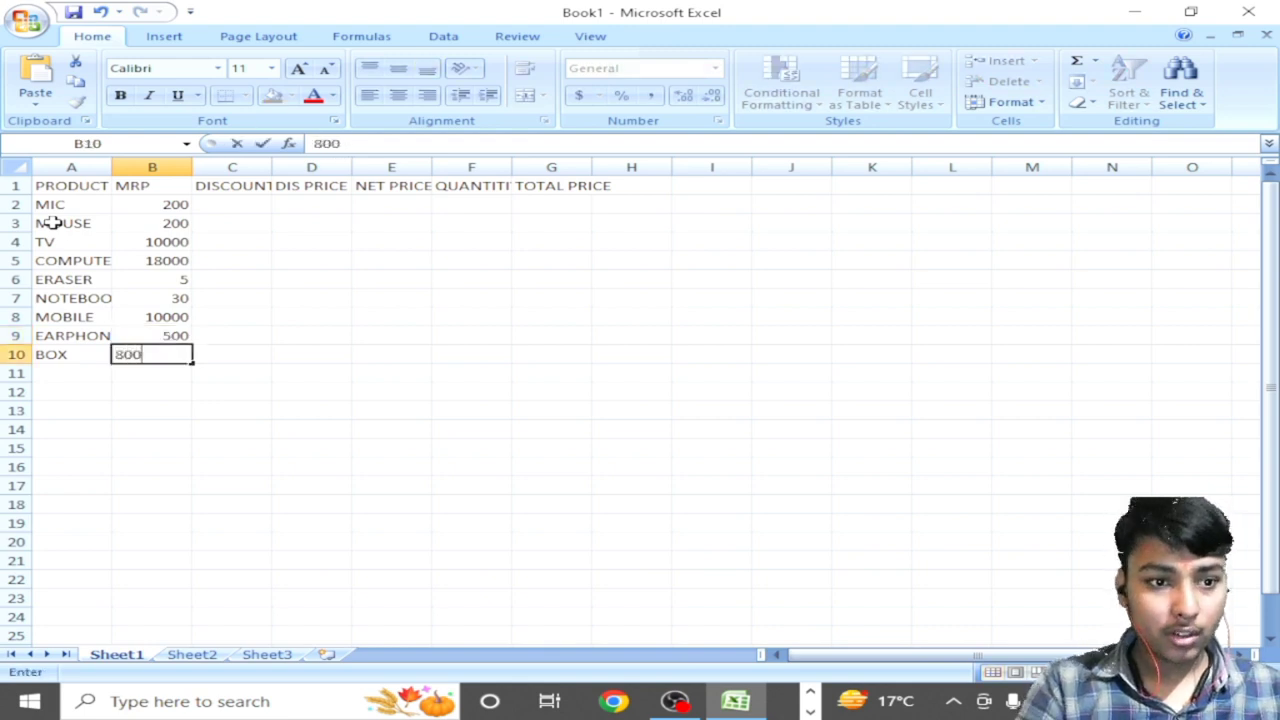
key(Return)
key(Up)
key(Up)
key(Up)
key(Up)
key(Up)
key(Up)
key(Up)
key(Up)
key(Up)
key(Right)
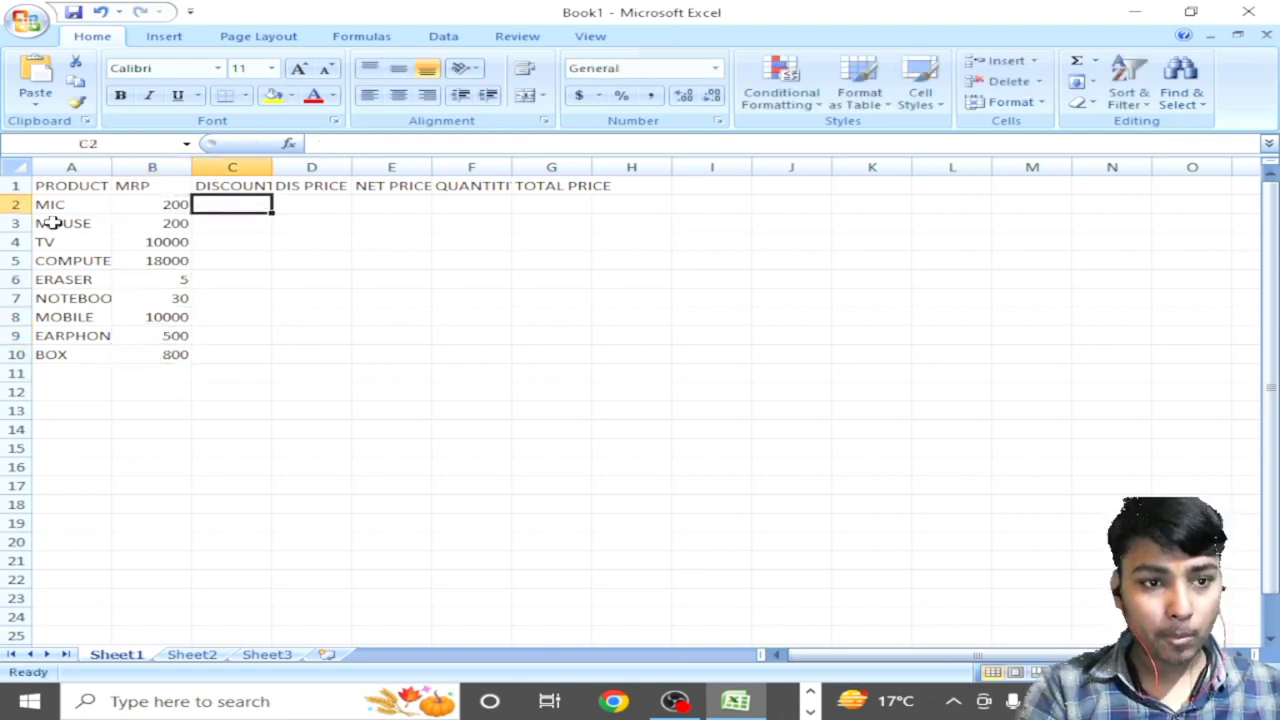
Step: Enter discounts of 2% for MIC, 4% for MOUSE, 20% for TV and 18% for COMPUTER
text(2%)
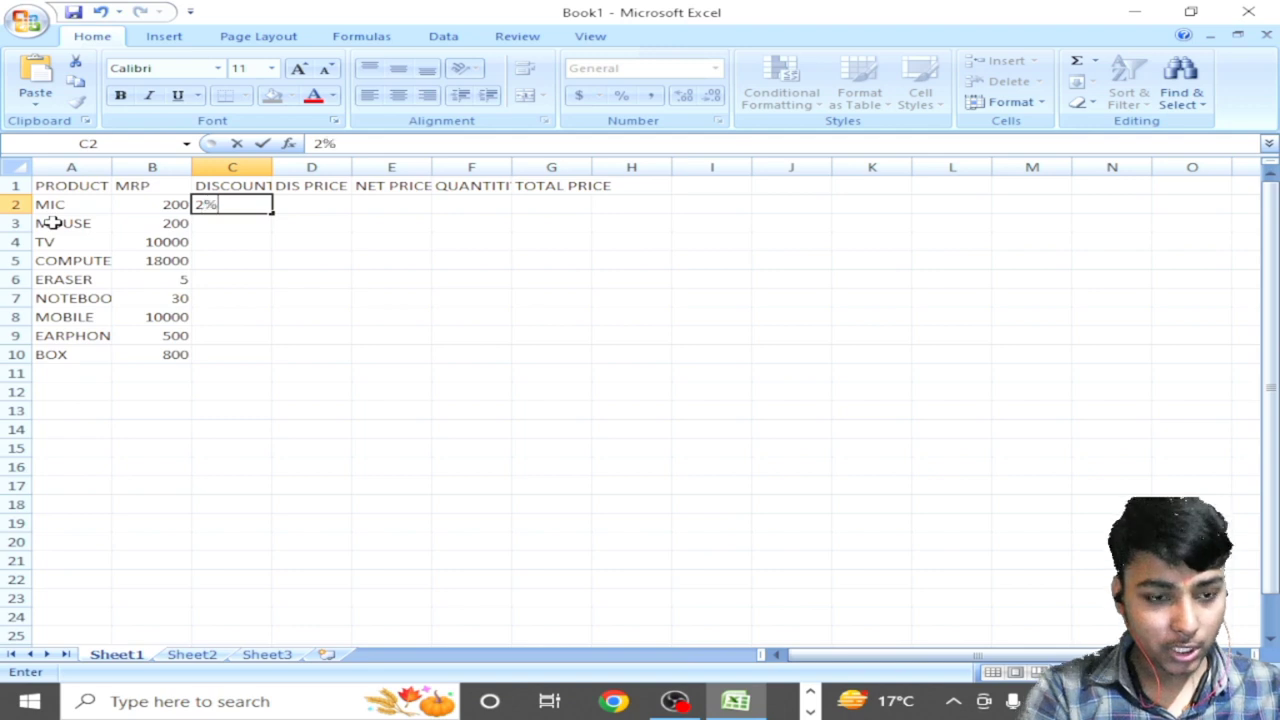
key(Return)
text(4%)
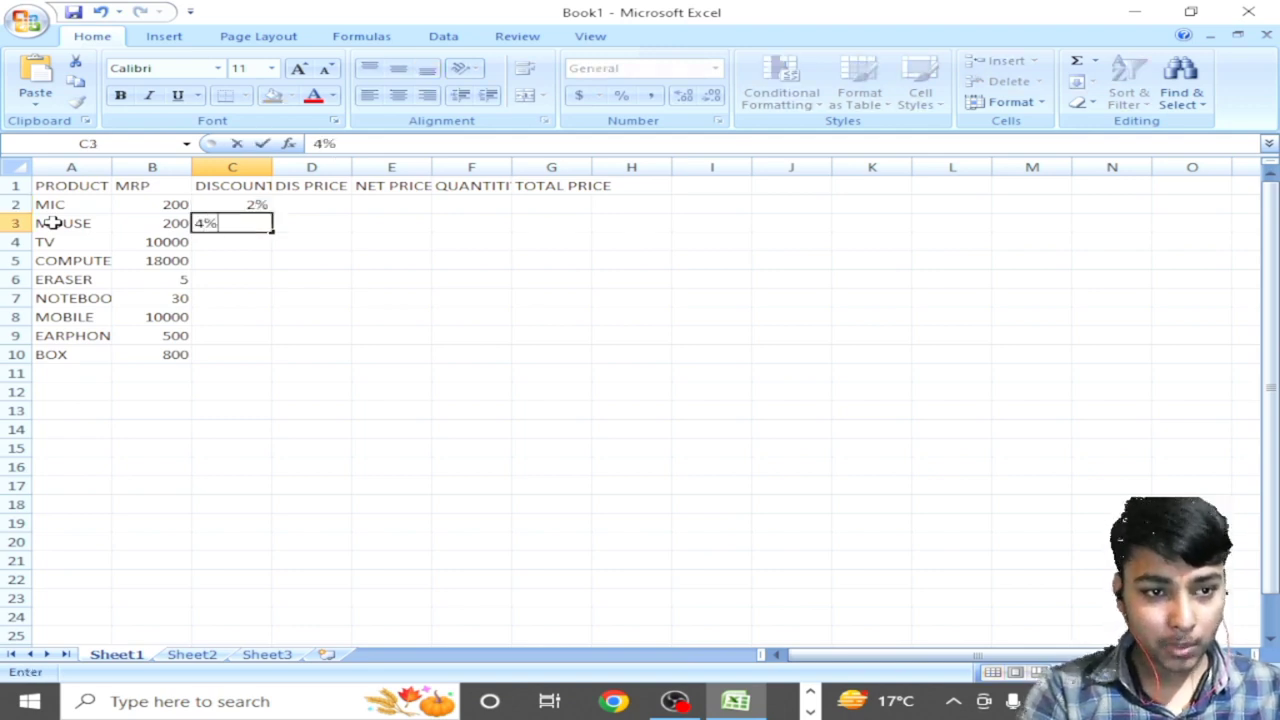
key(Return)
text(6%)
key(Return)
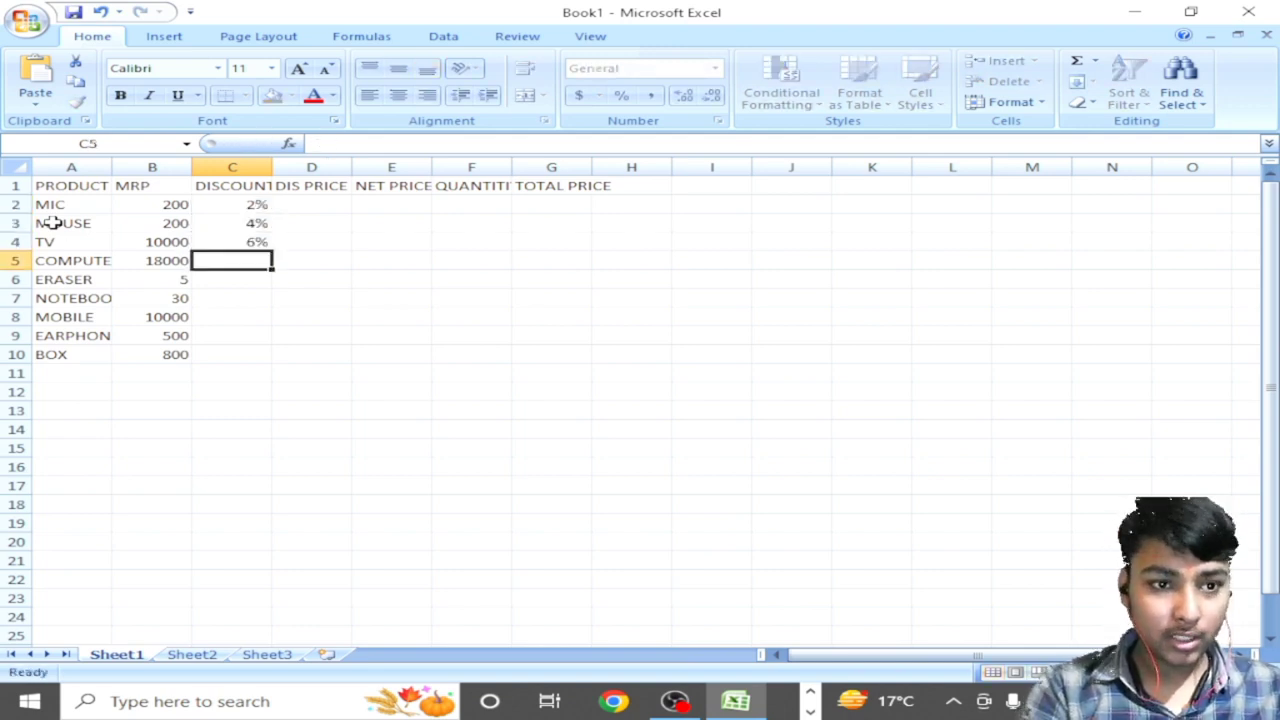
text(8%)
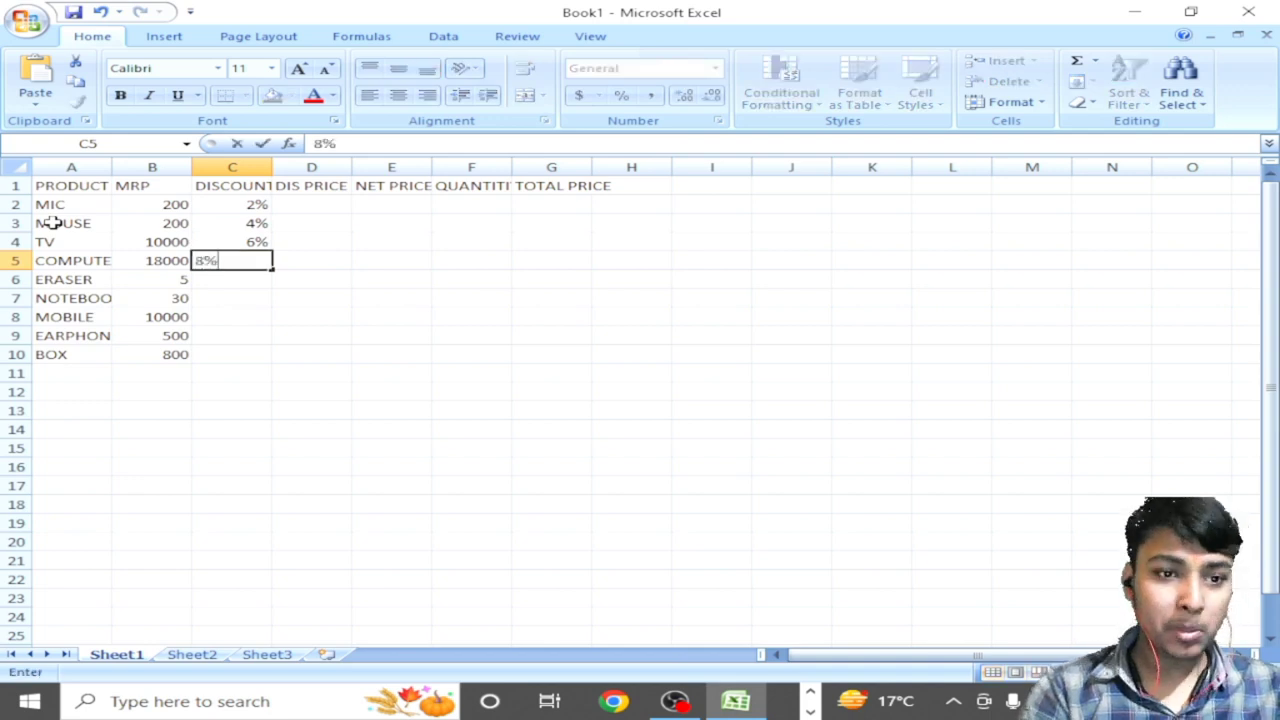
key(Return)
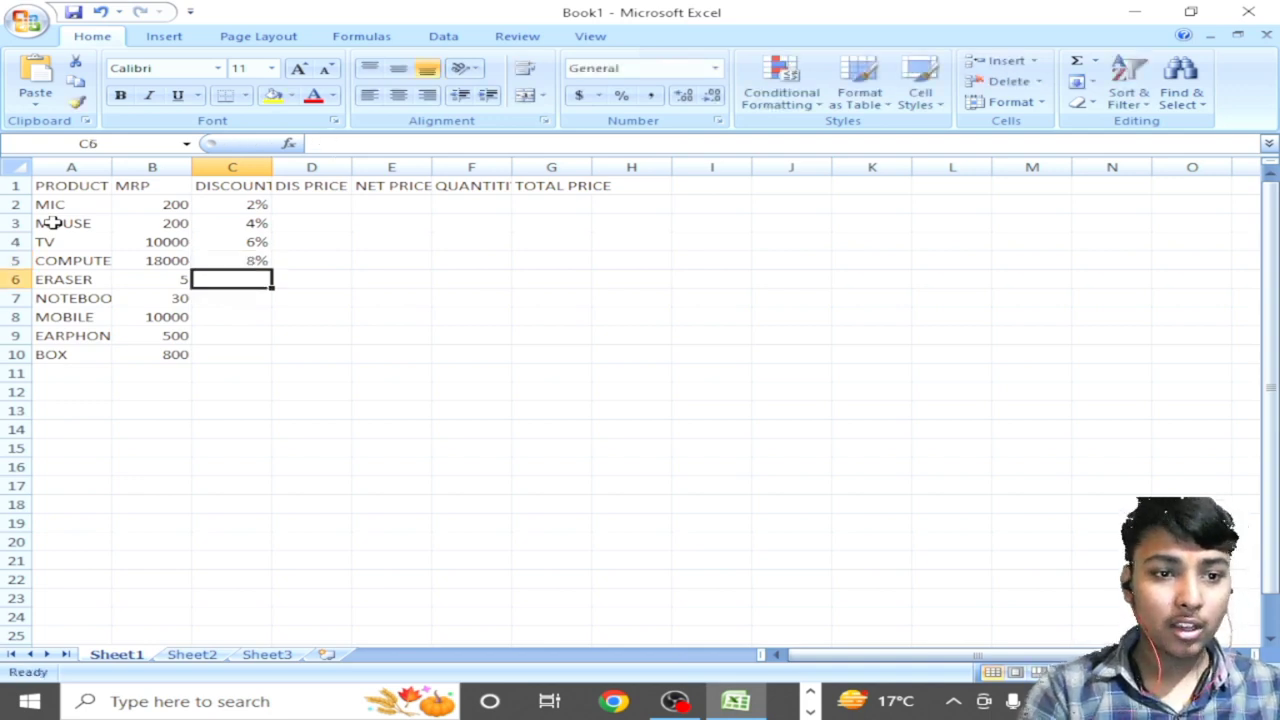
key(Up)
text(18)
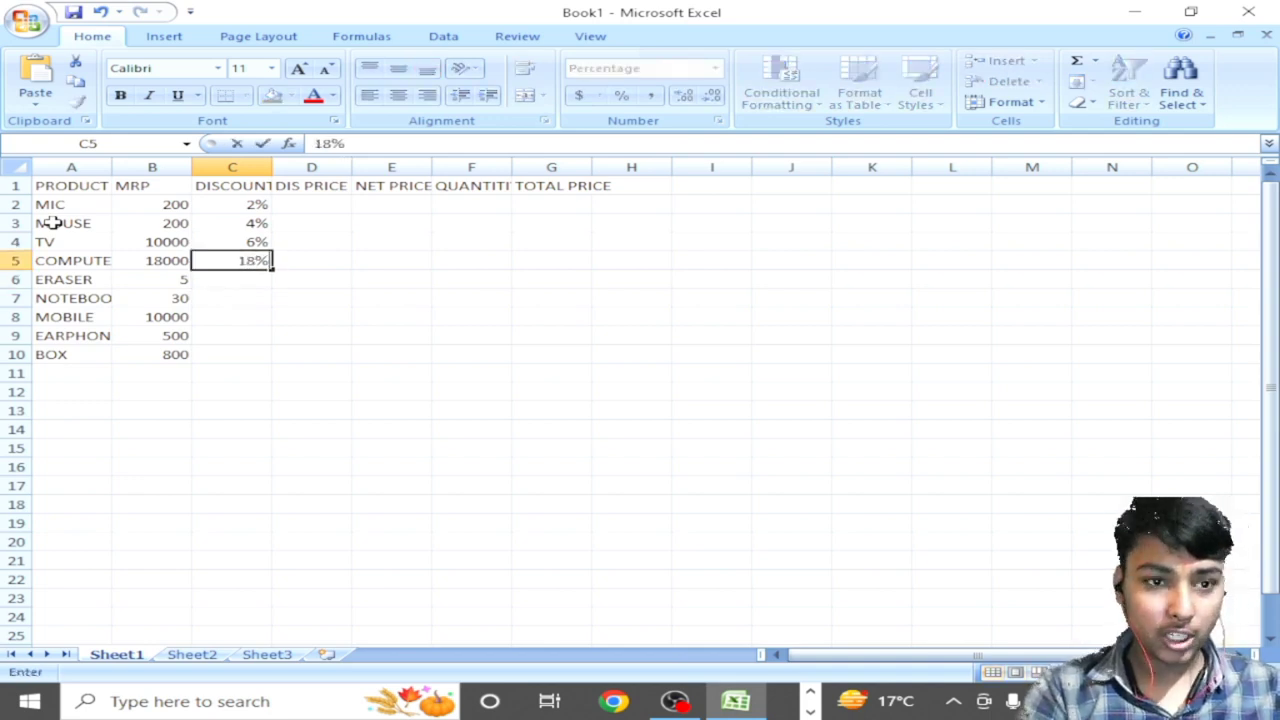
key(Up)
key(Up)
key(Down)
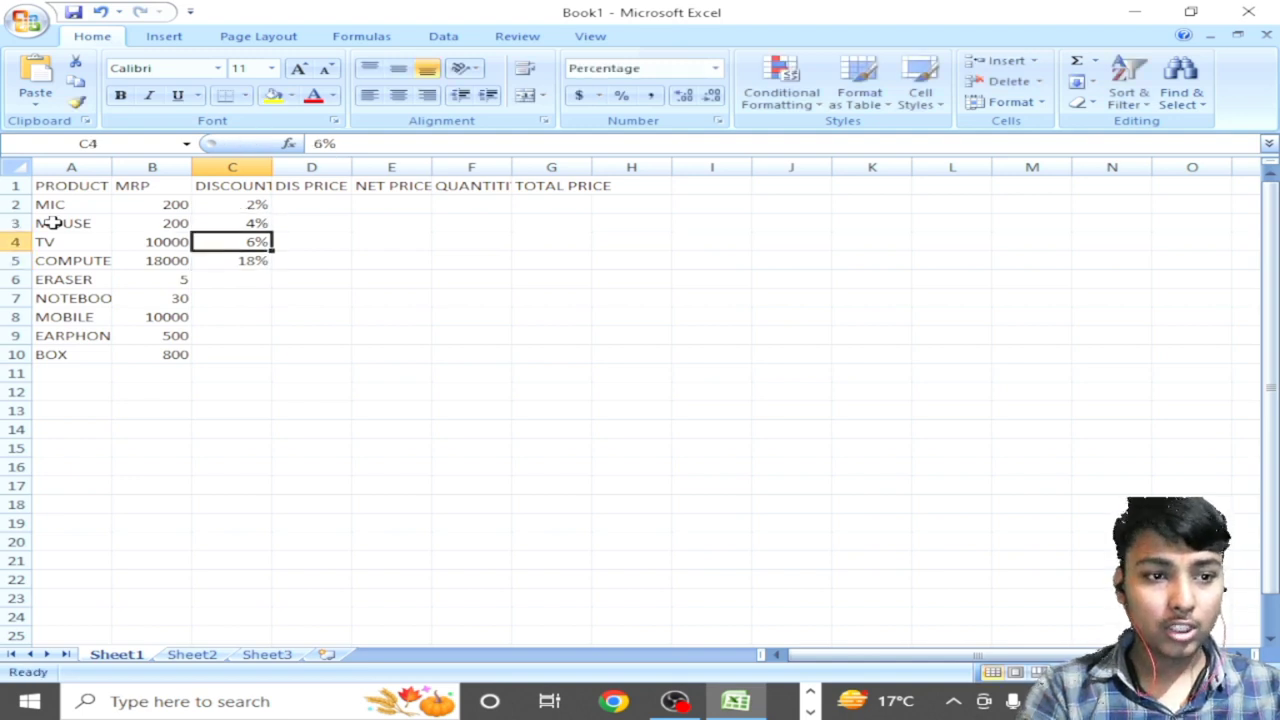
text(20)
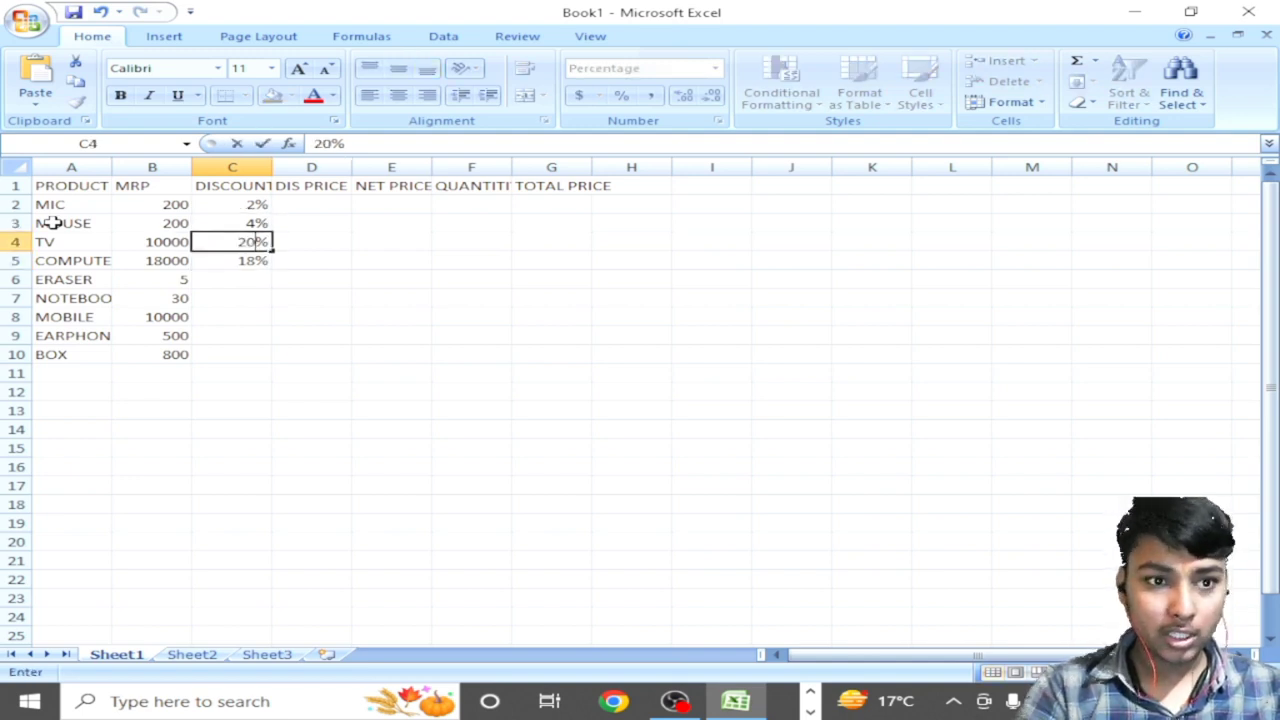
key(Return)
key(Return)
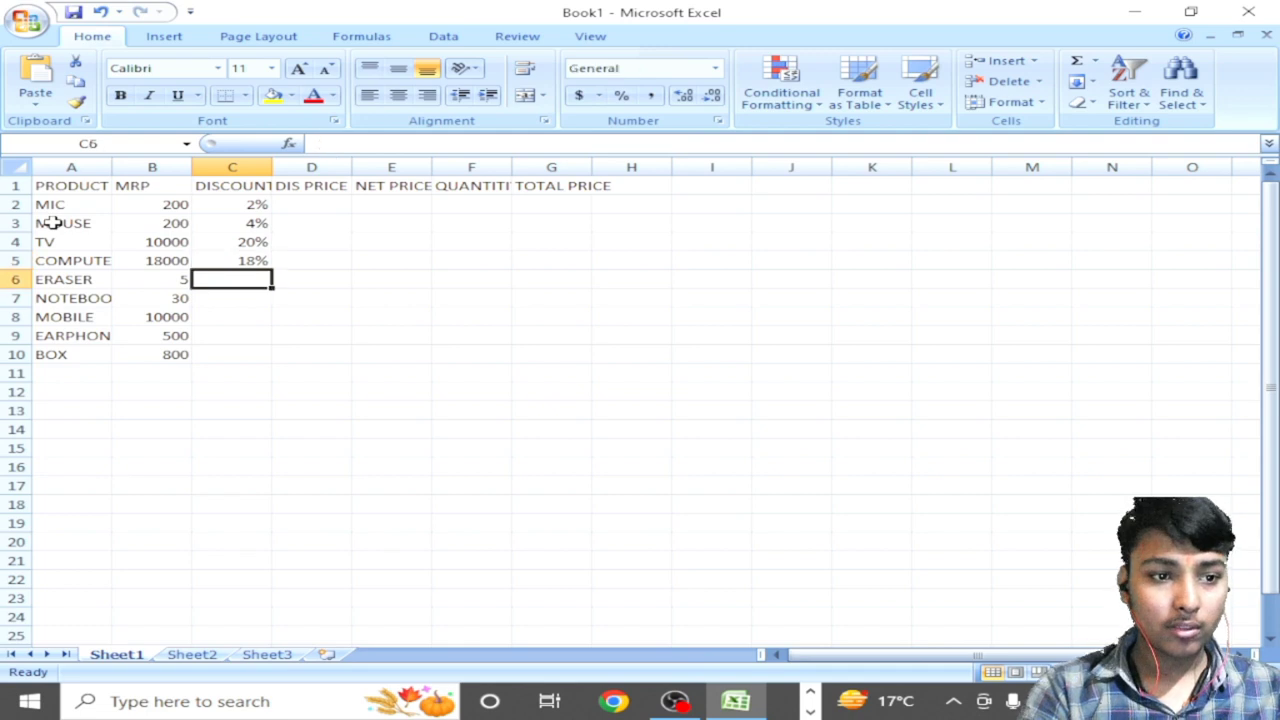
Step: Give ERASER and NOTEBOOK a 1% discount each
text(1)
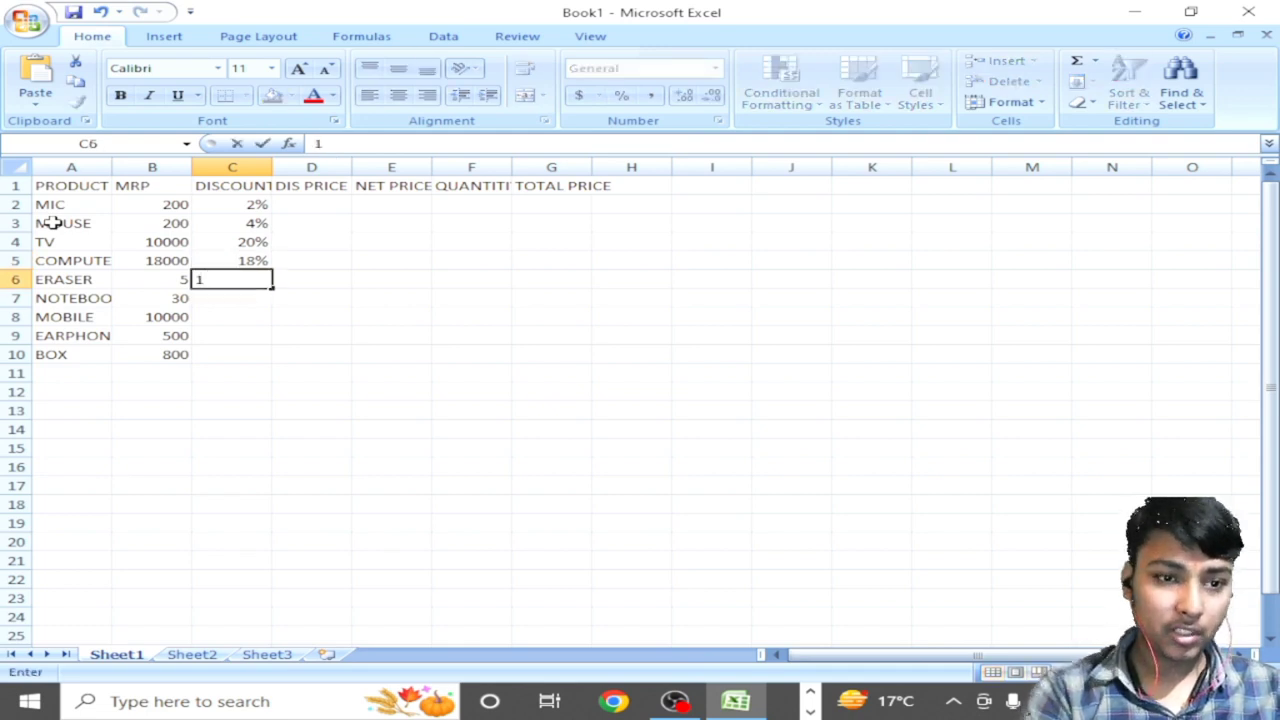
key(Return)
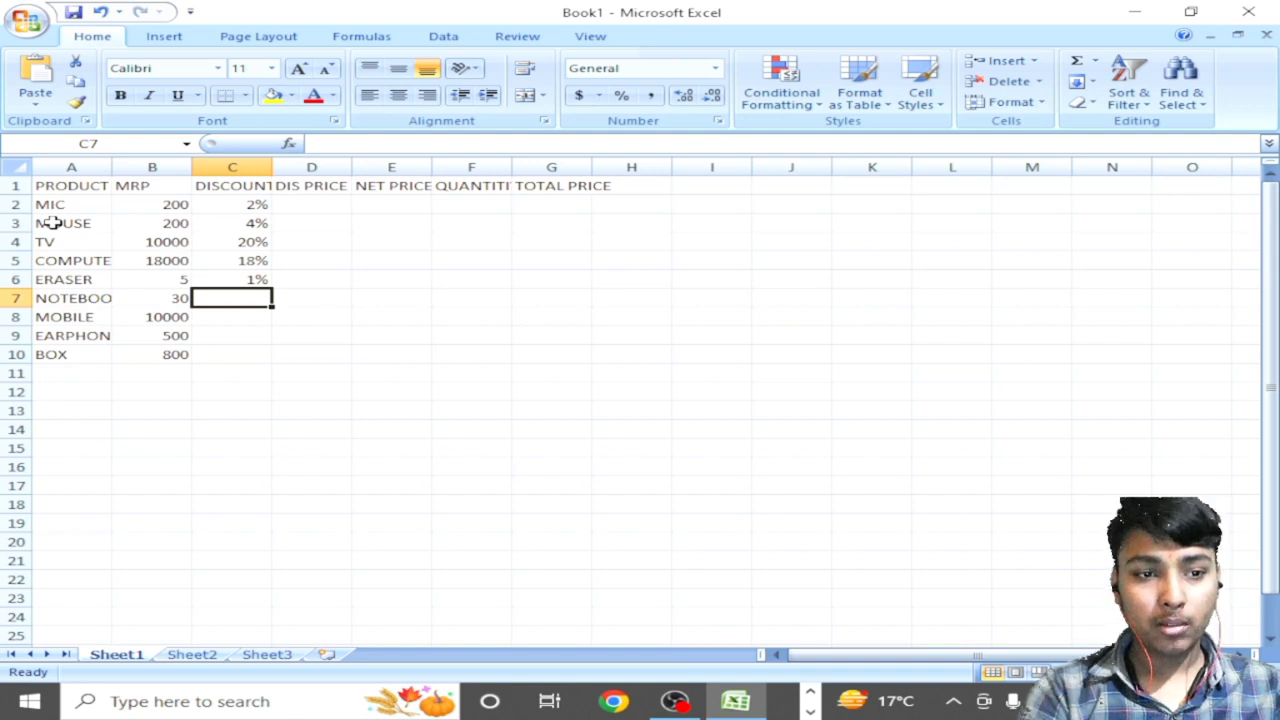
text(%)
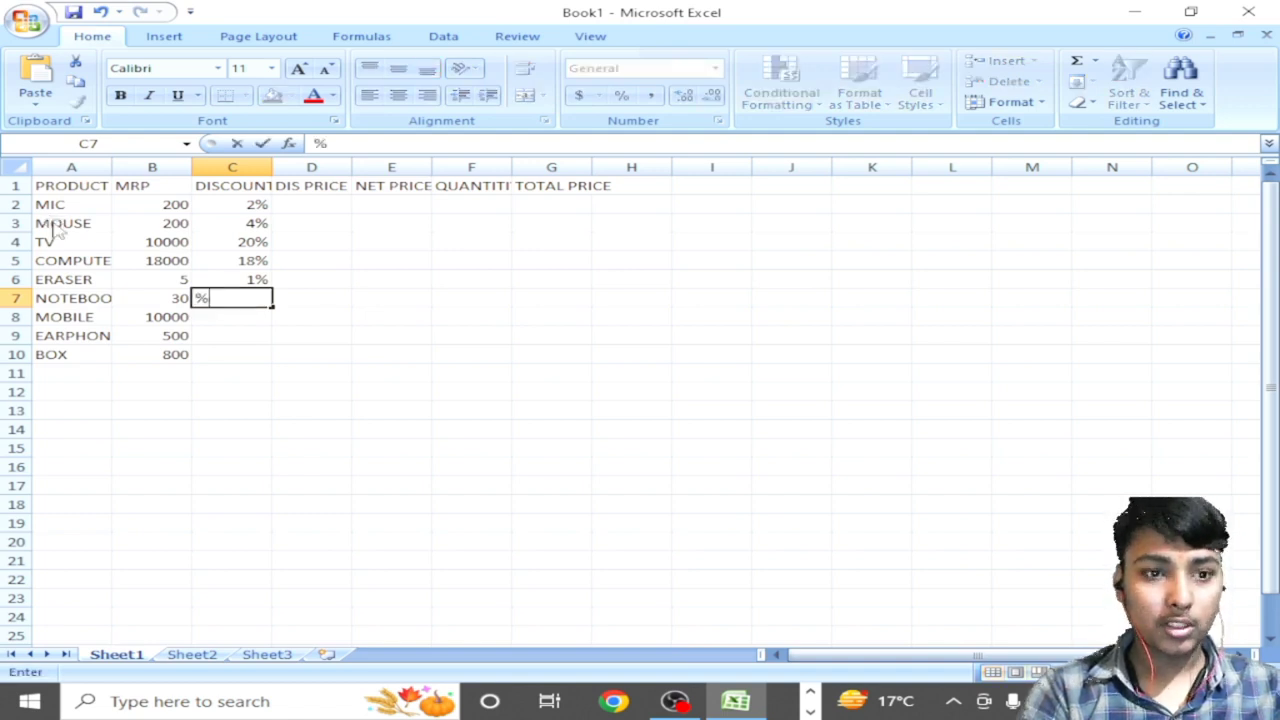
key(BackSpace)
text(0)
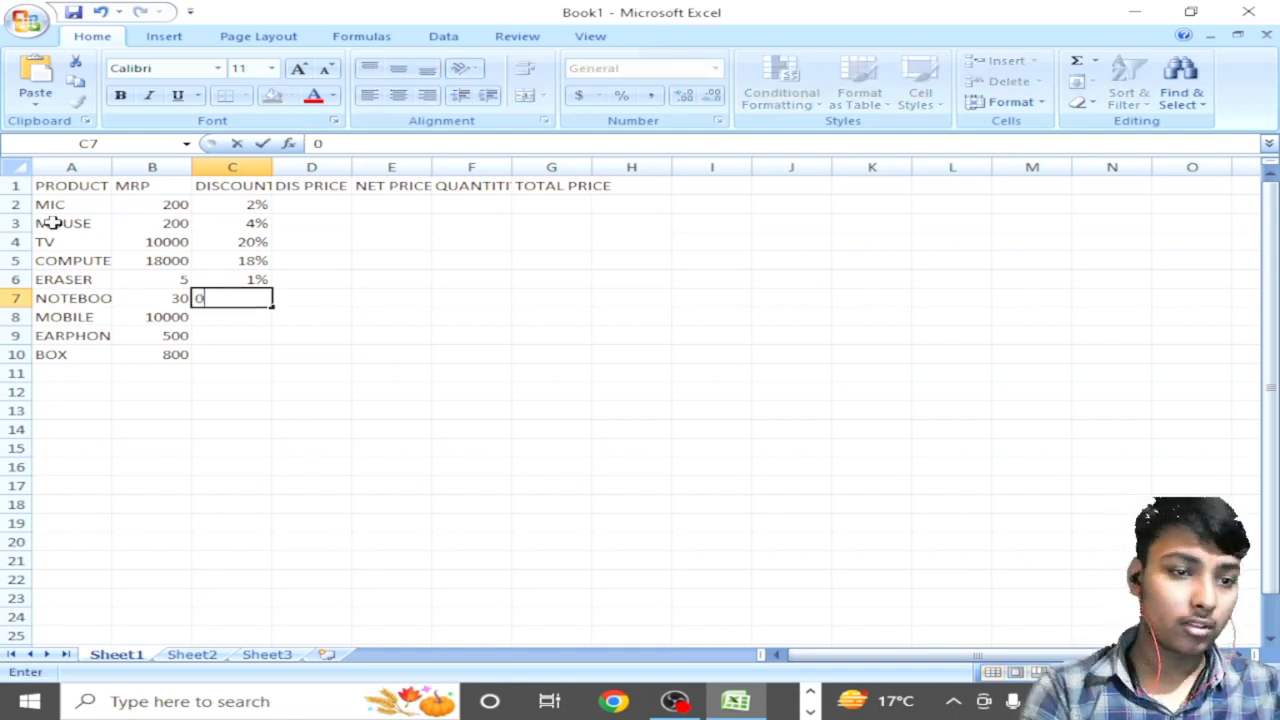
text(%)
key(Return)
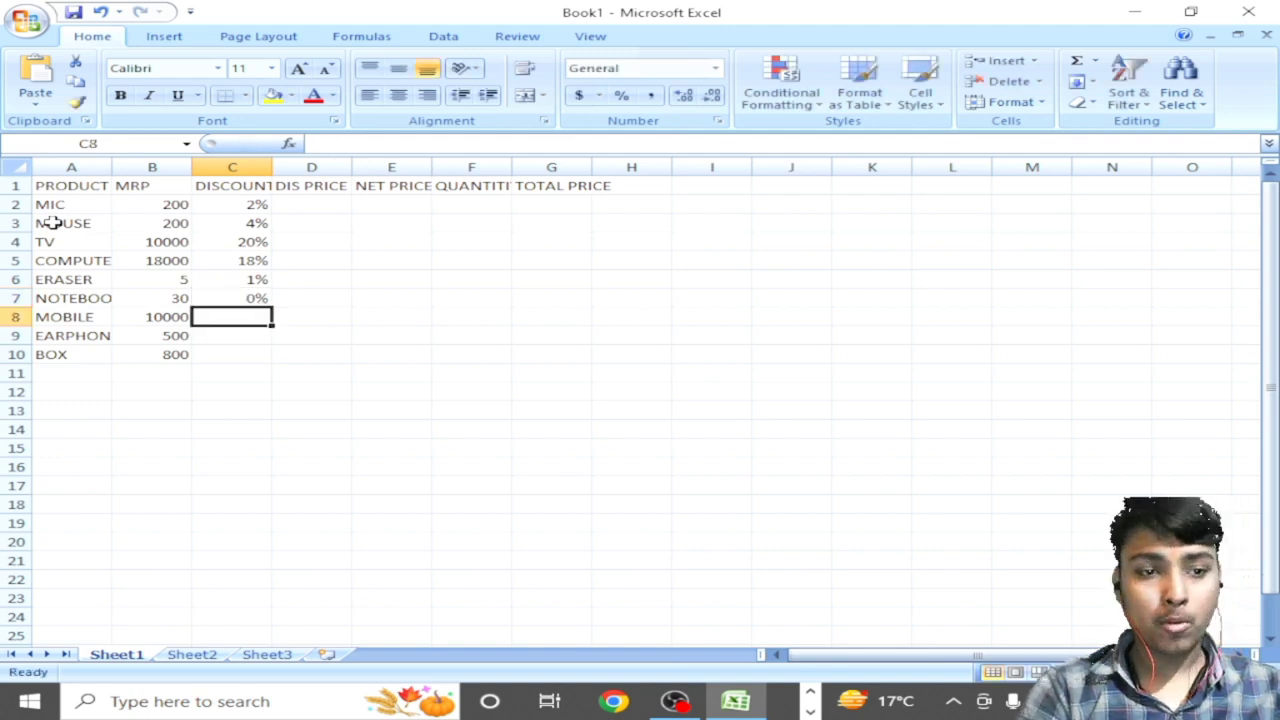
key(Up)
text(1)
key(Return)
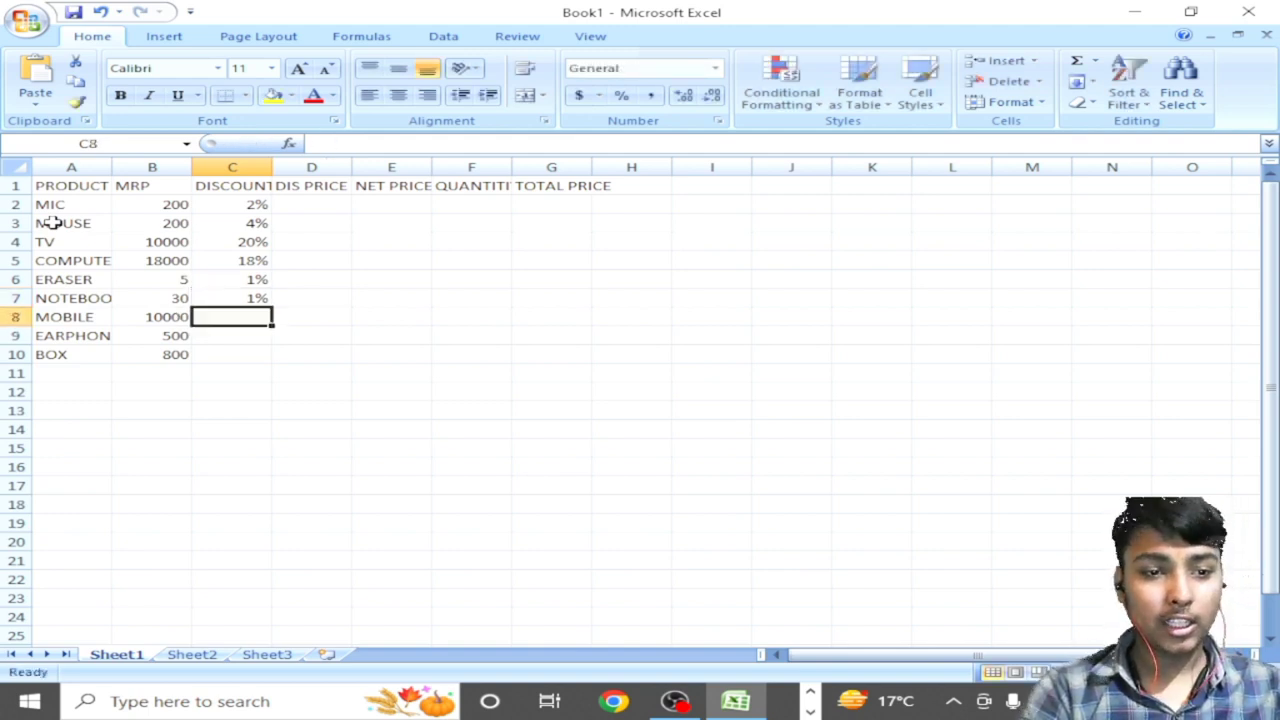
Step: Fill C8:C10 with discounts of 14%, 12% and 14%
text(0)
key(BackSpace)
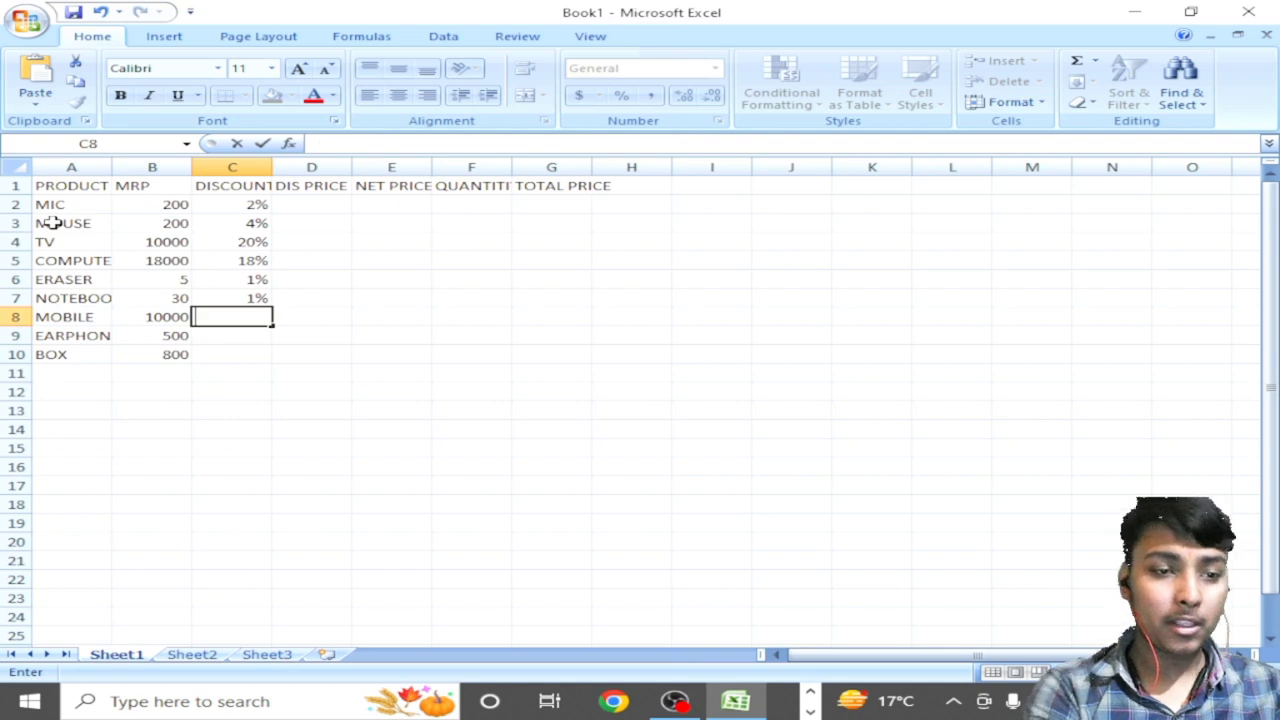
text(14)
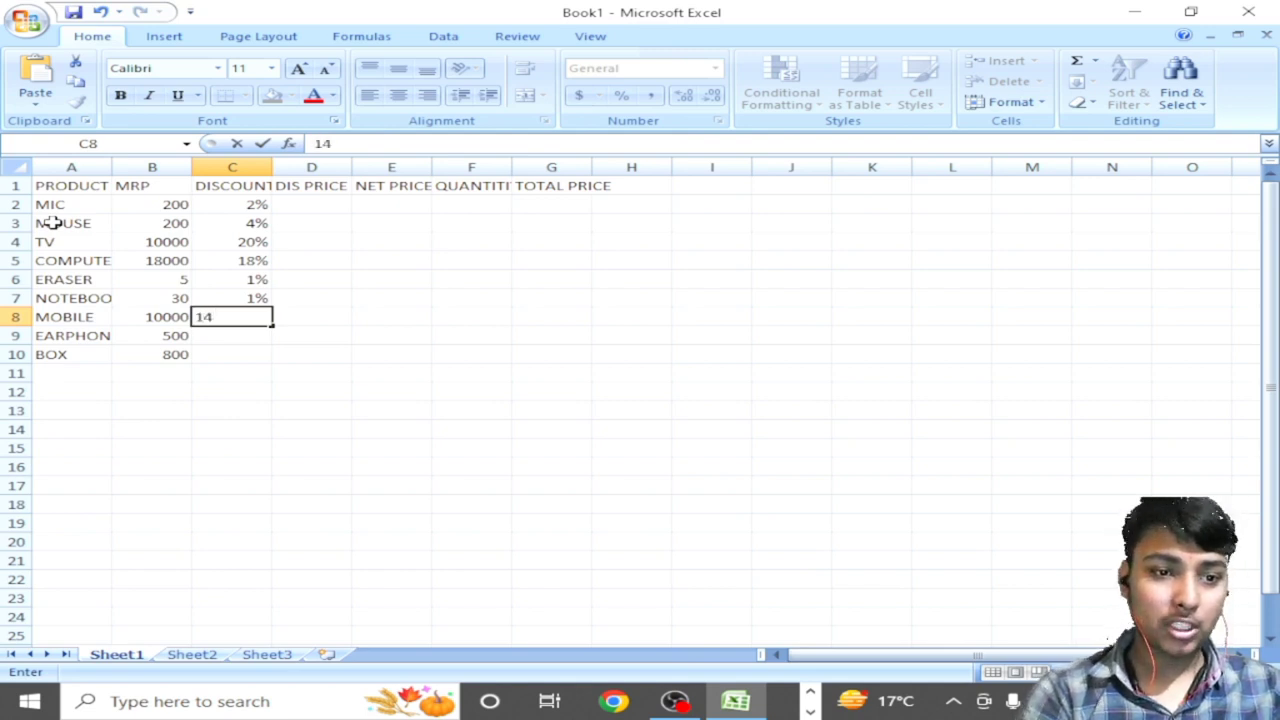
text(%)
key(Return)
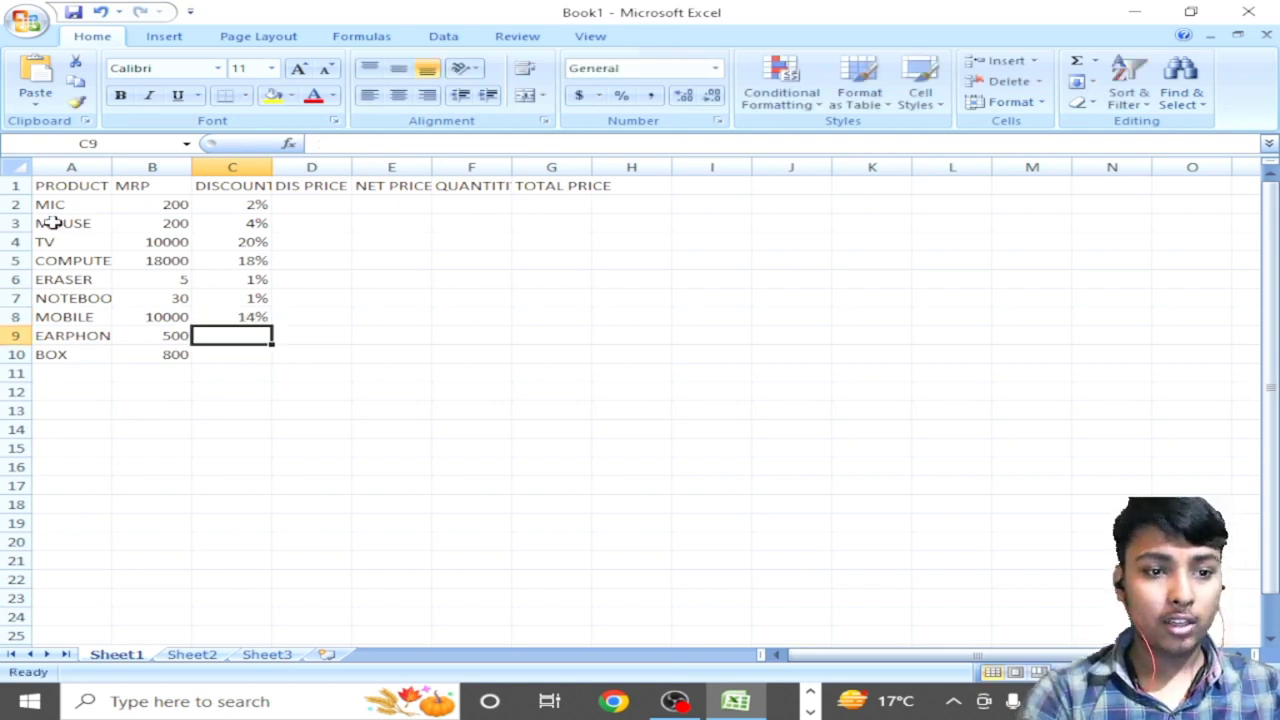
text(12t)
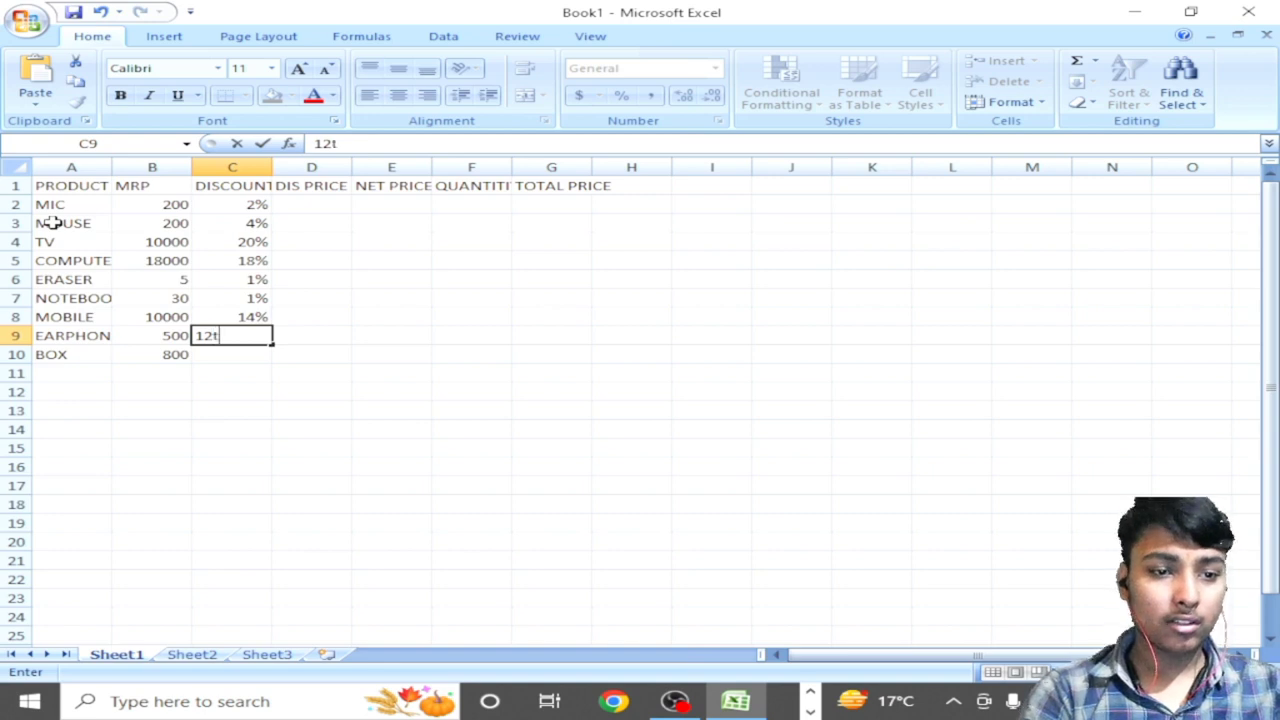
key(BackSpace)
text(%)
key(Return)
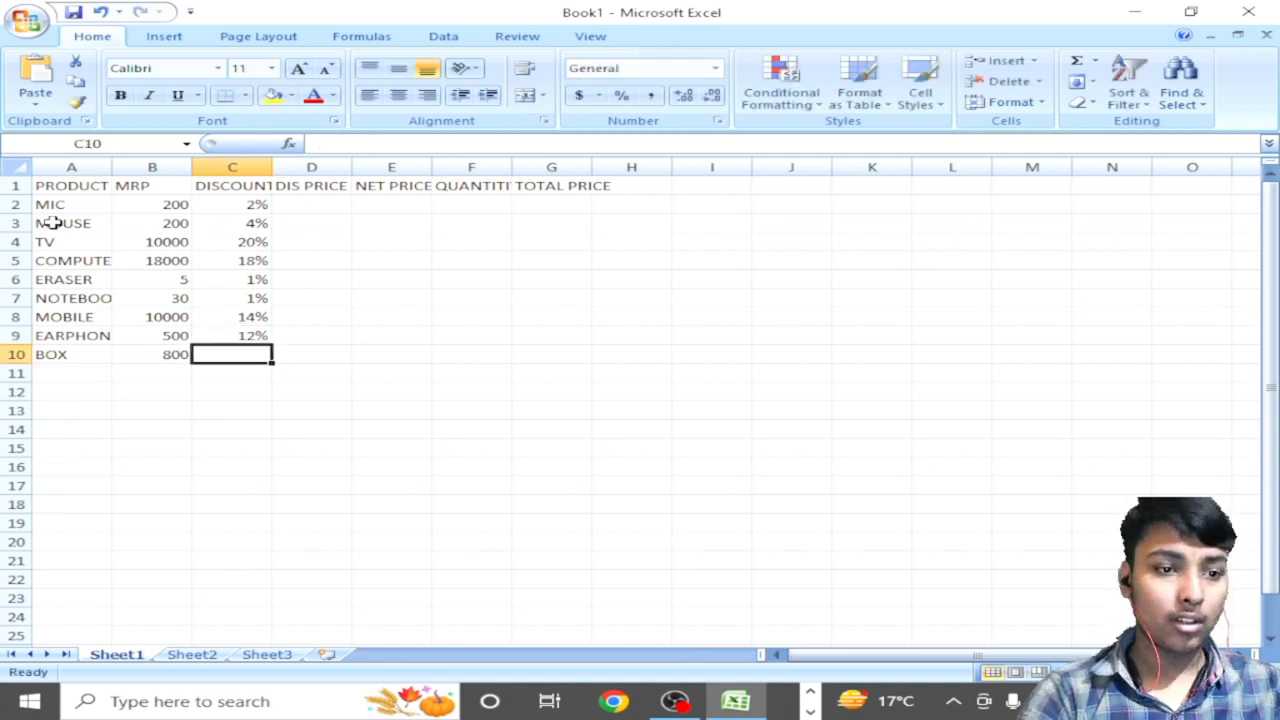
text(14%)
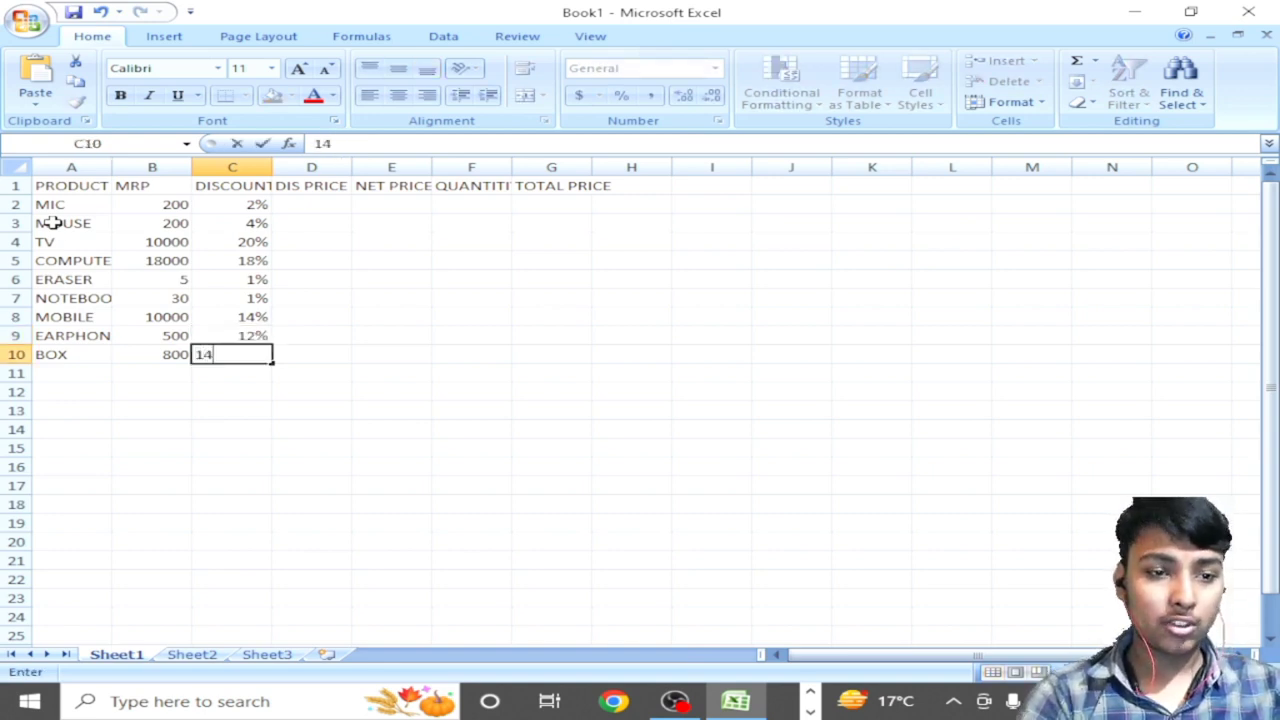
key(Up)
key(Up)
key(Up)
key(Up)
key(Up)
key(Up)
key(Up)
key(Up)
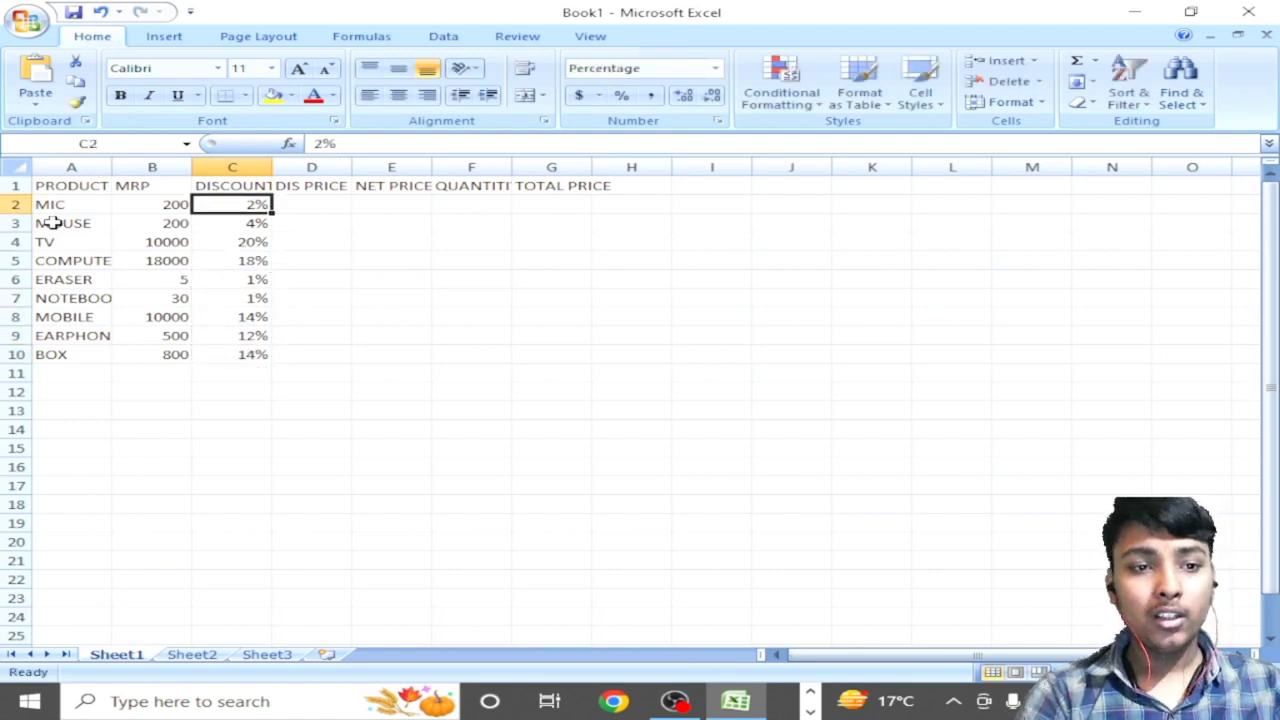
key(Right)
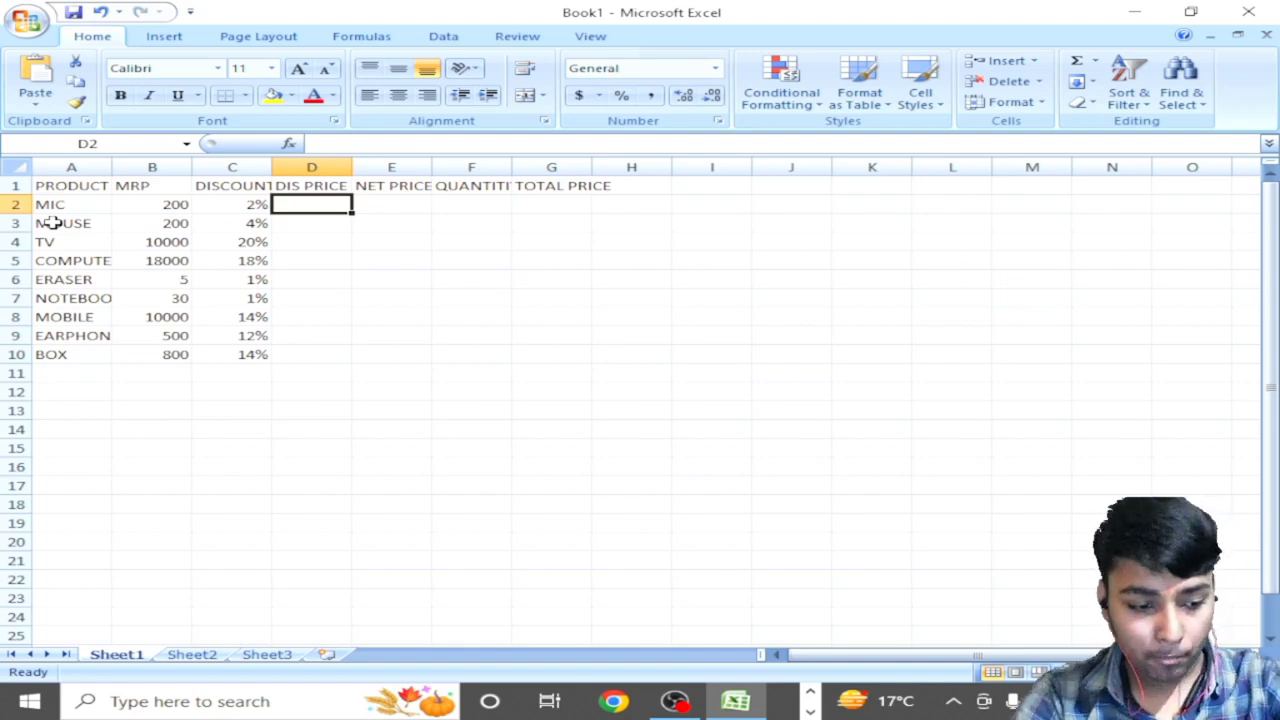
Step: Enter =B2*C2*100 in D2, giving the MIC a discount price of 400
text(=)
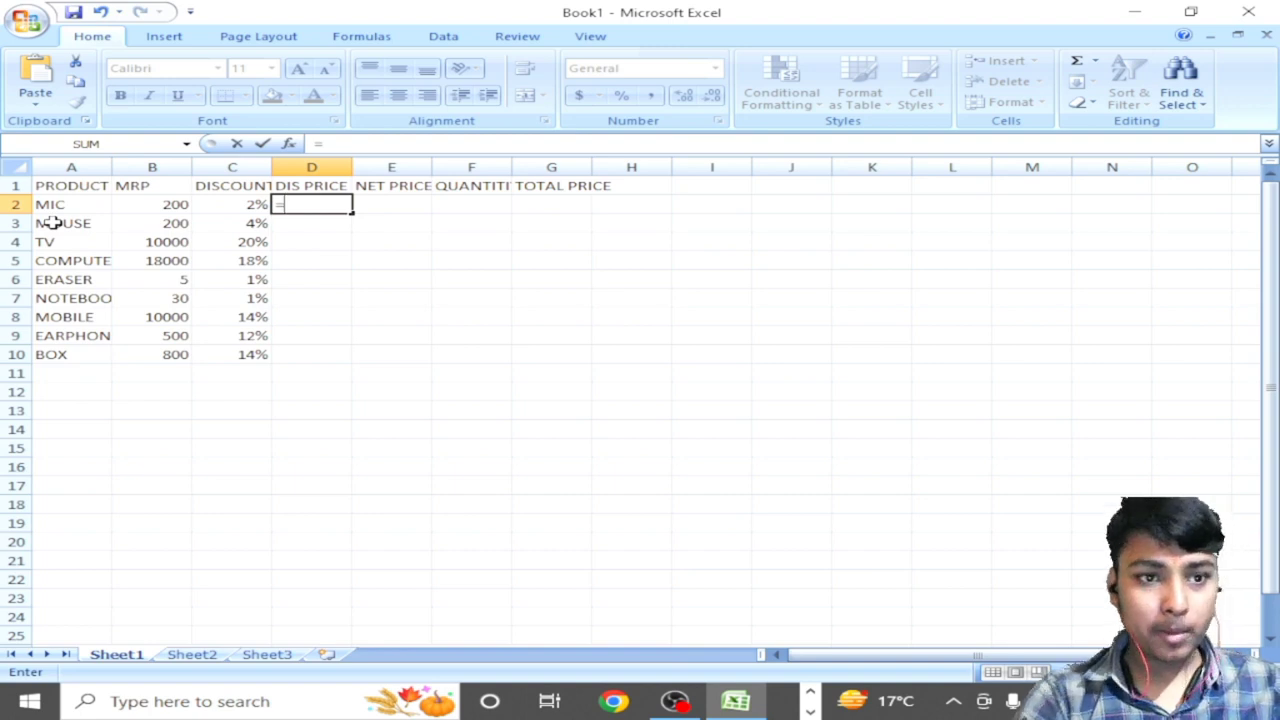
key(Left)
key(Left)
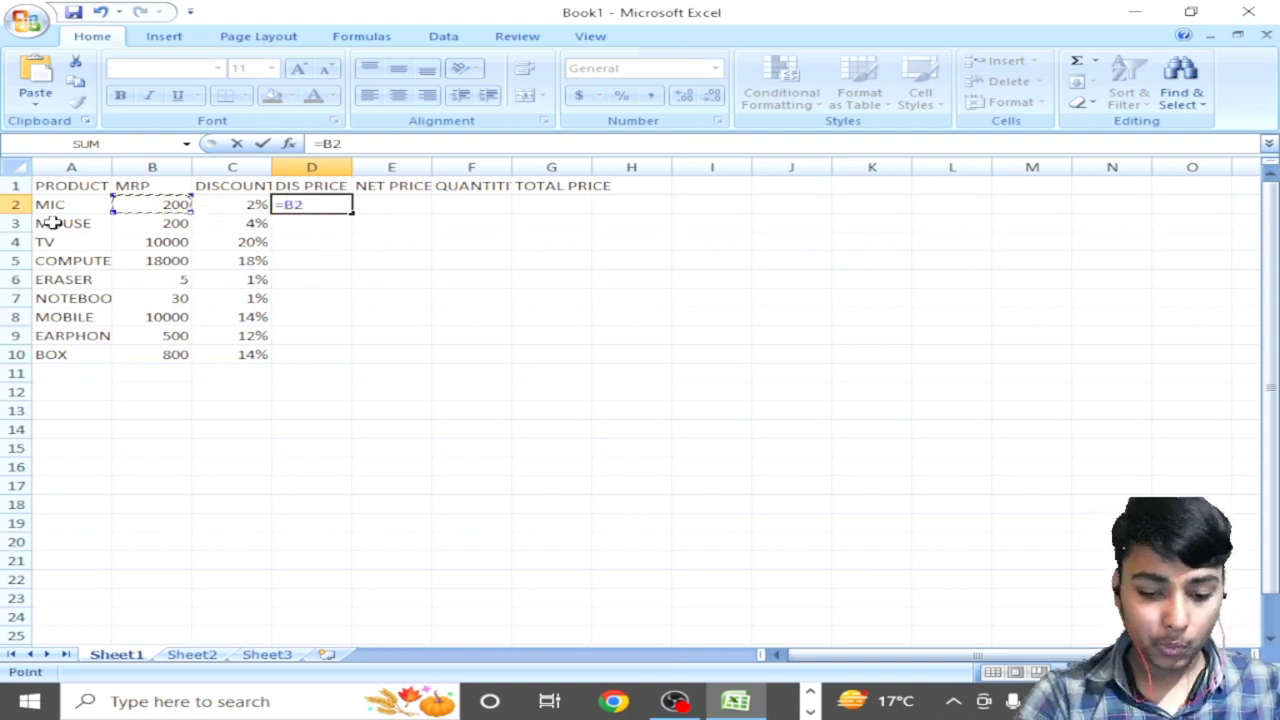
text(*)
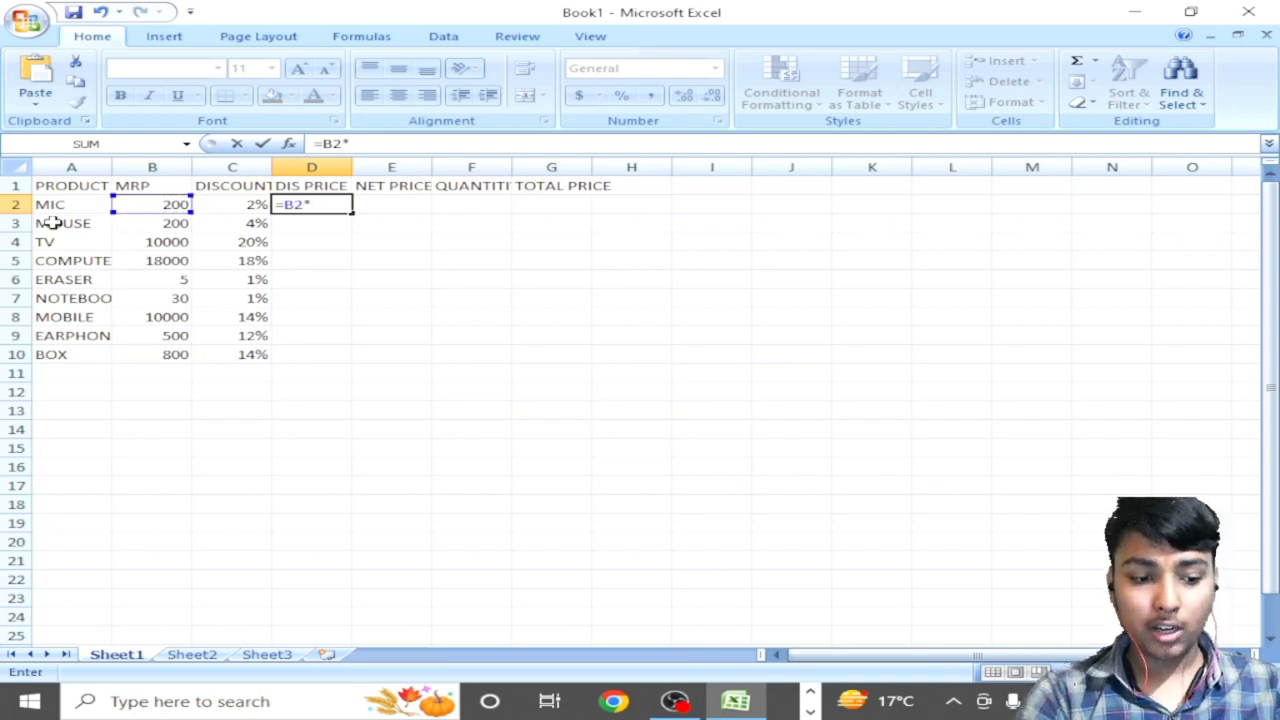
key(Left)
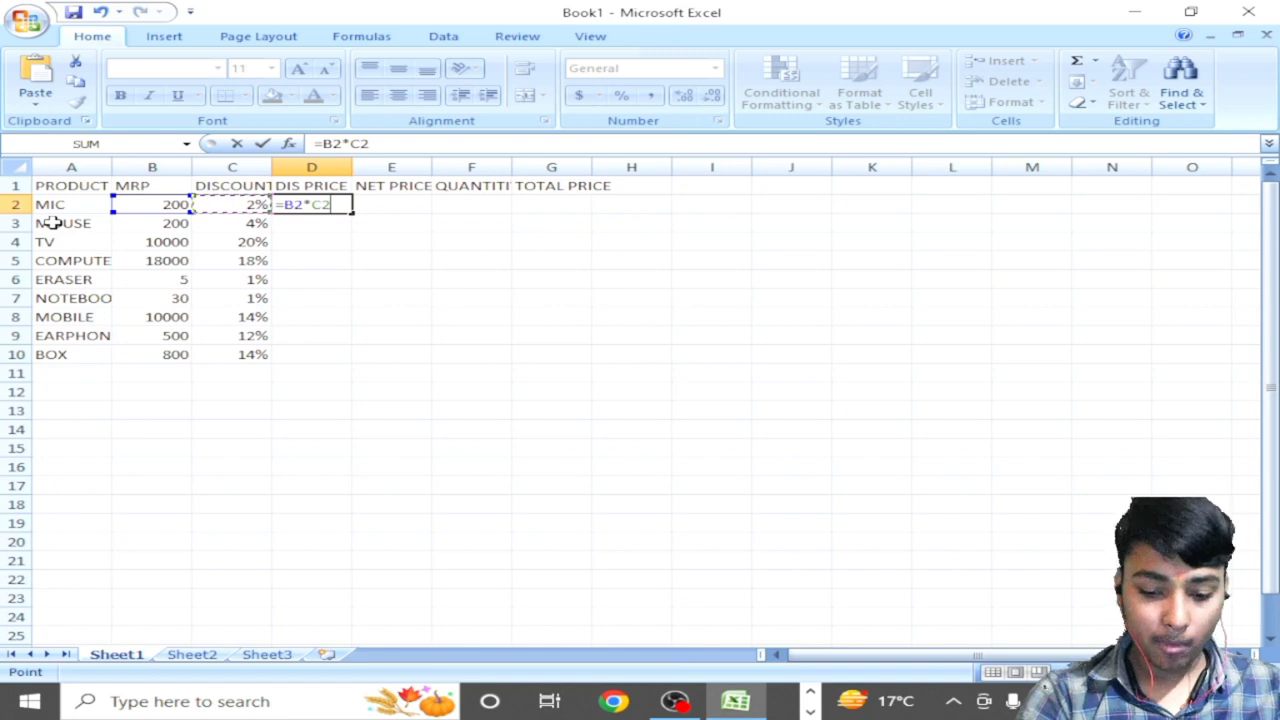
text(*10)
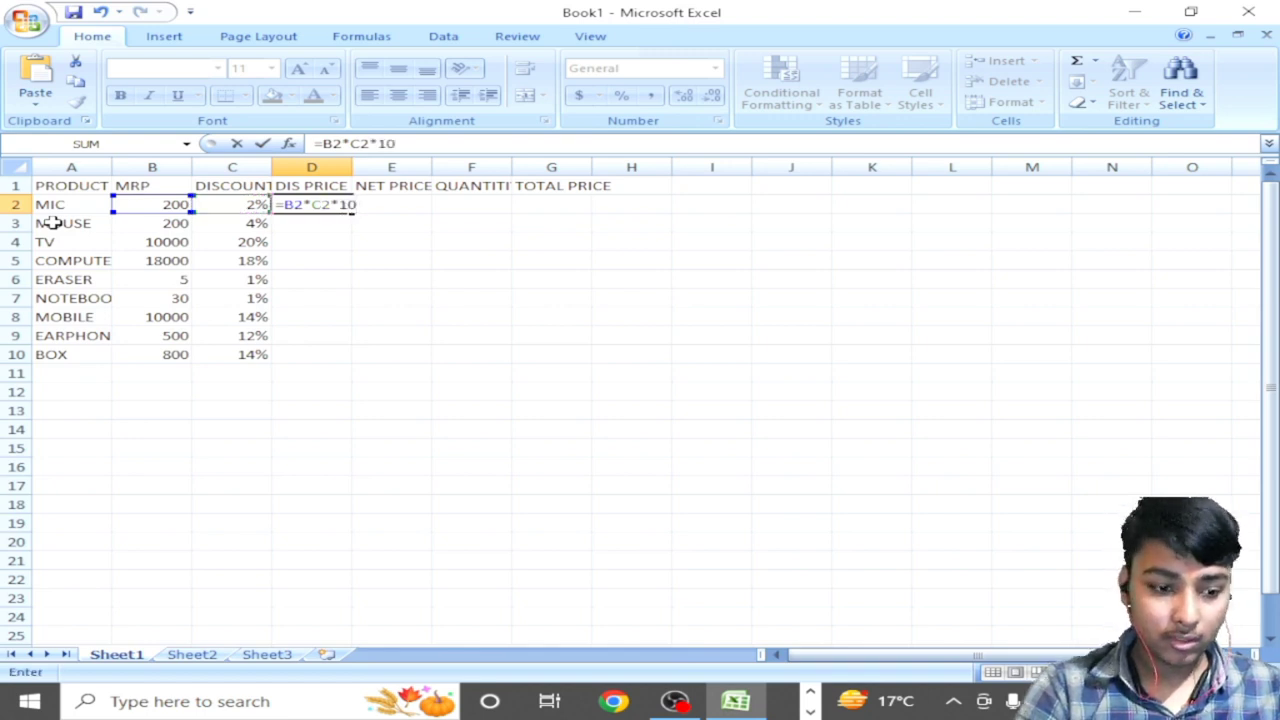
text(0)
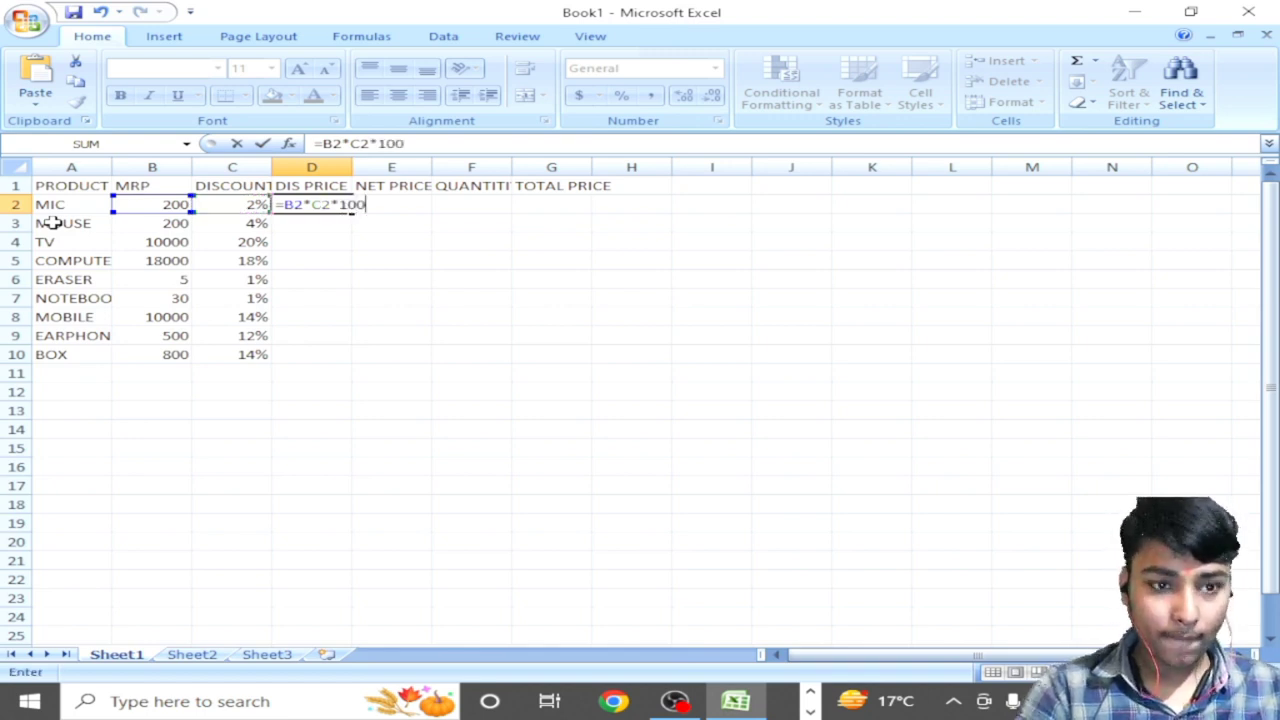
key(Return)
key(Up)
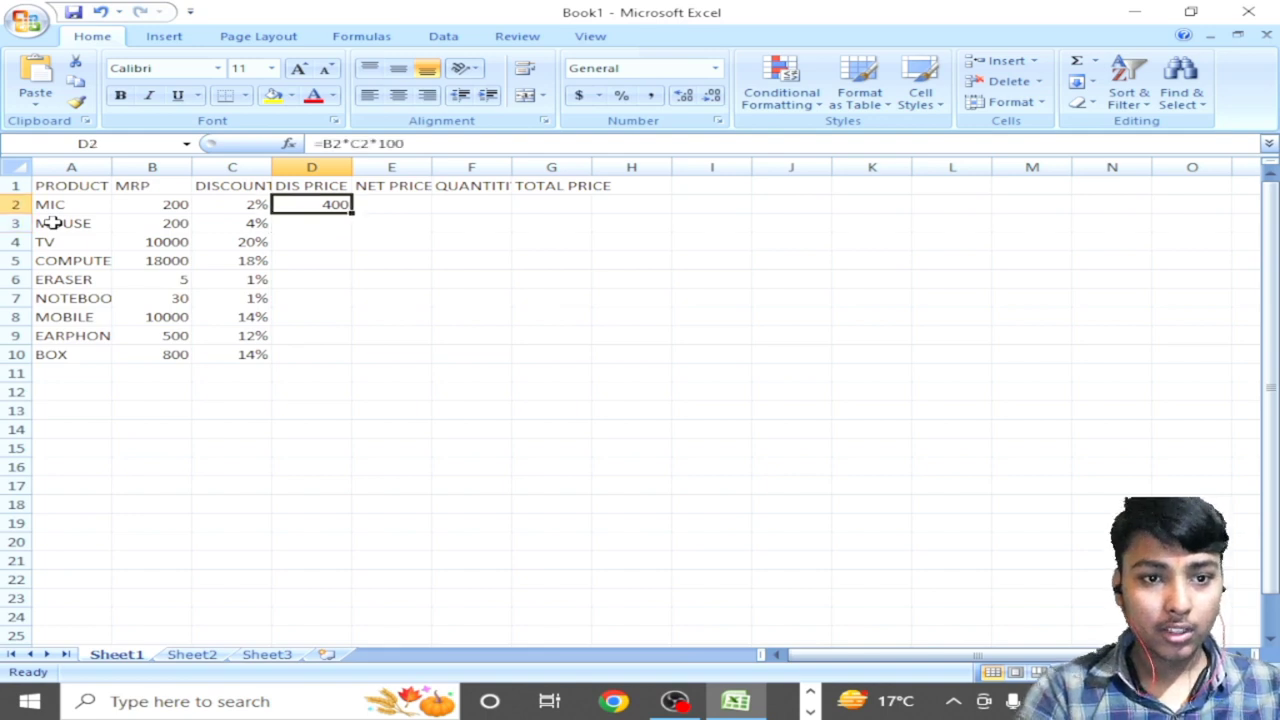
key(Down)
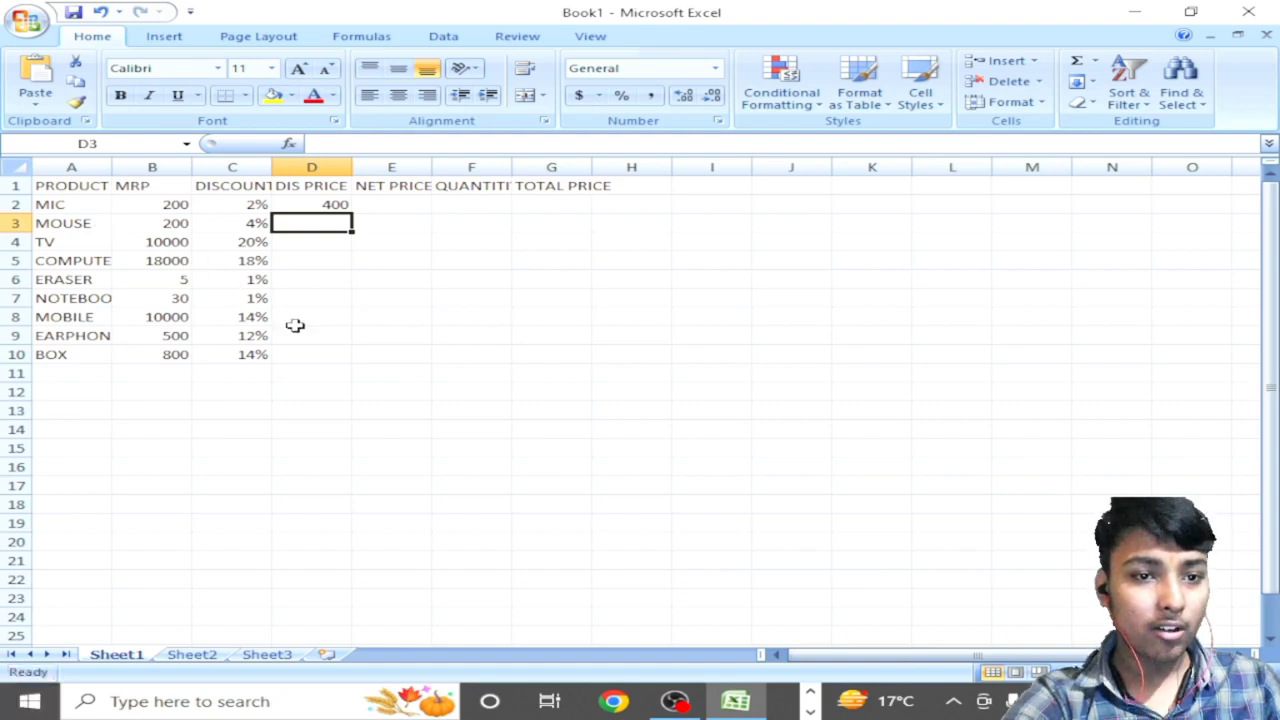
click(309, 204)
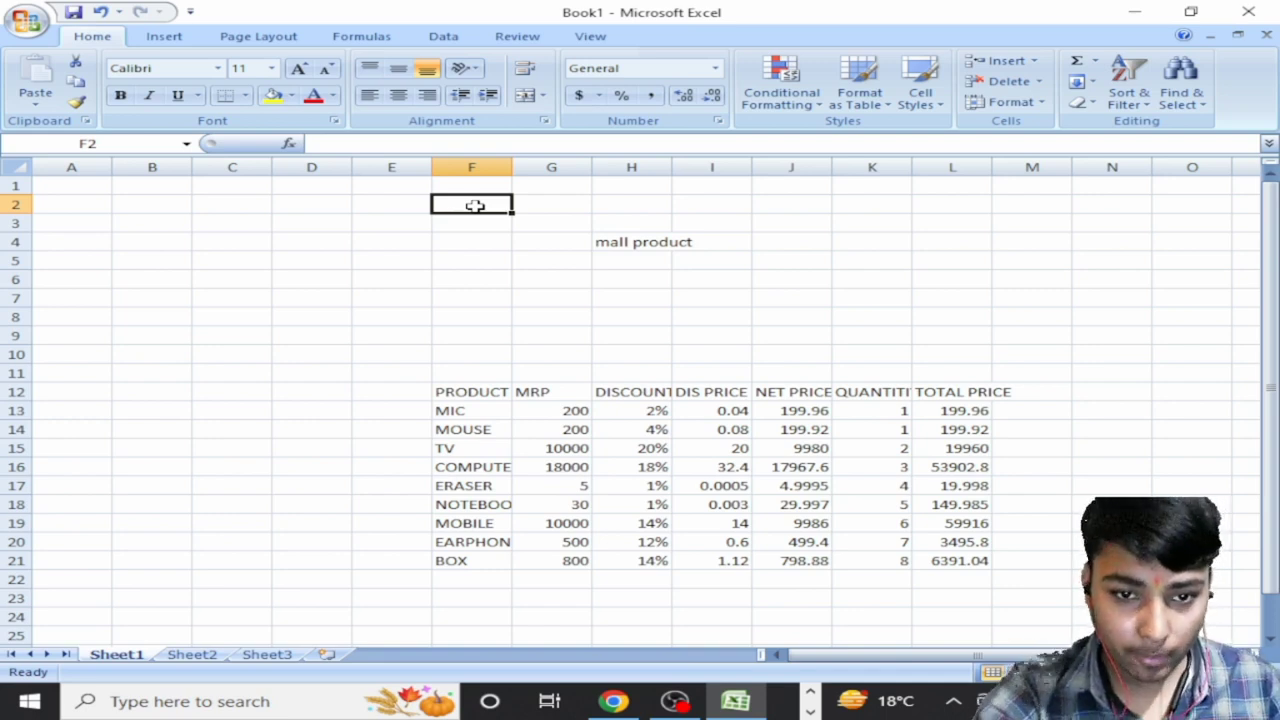
Step: Review the DISCOUNT, NET PRICE and MRP values and the table's header row
click(706, 482)
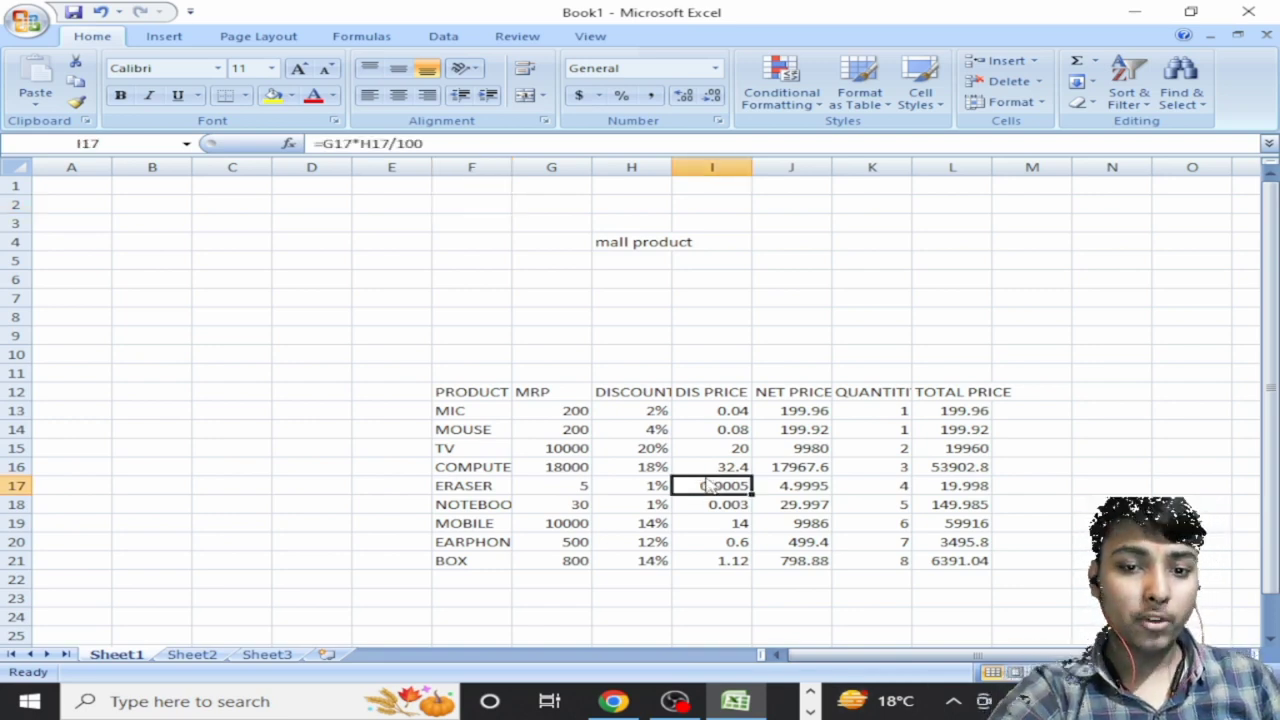
click(662, 394)
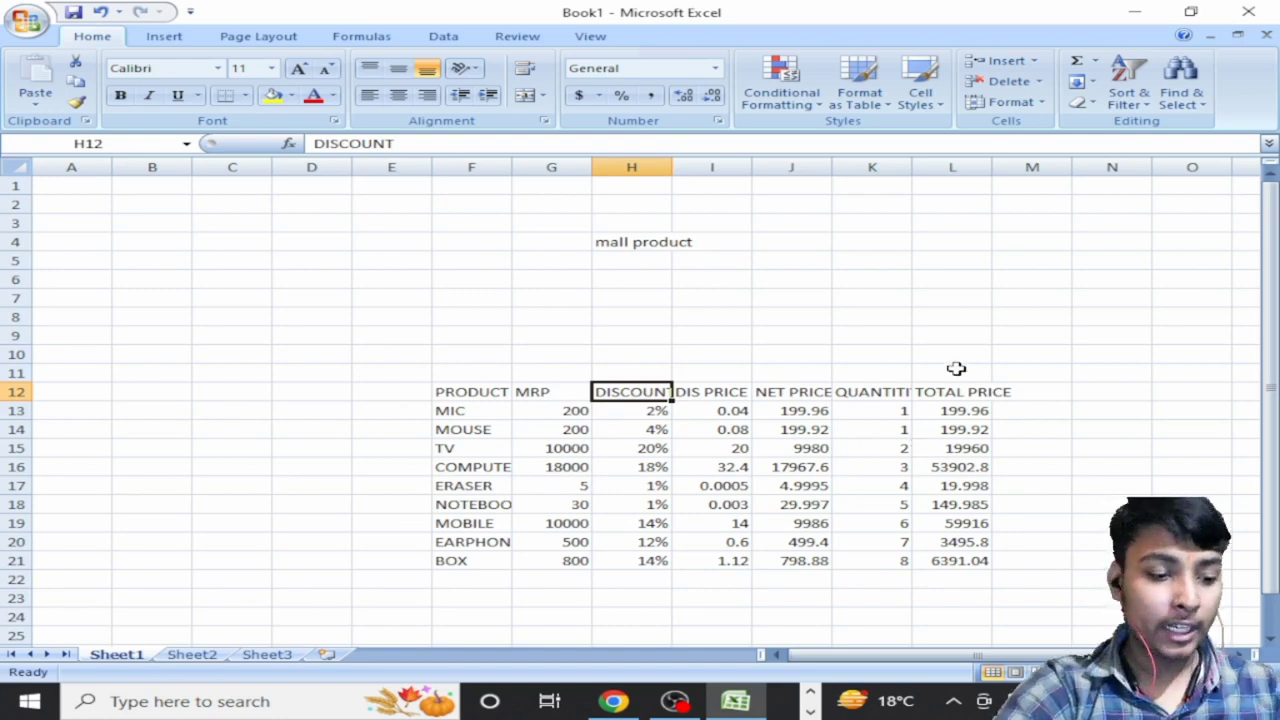
click(767, 402)
click(764, 390)
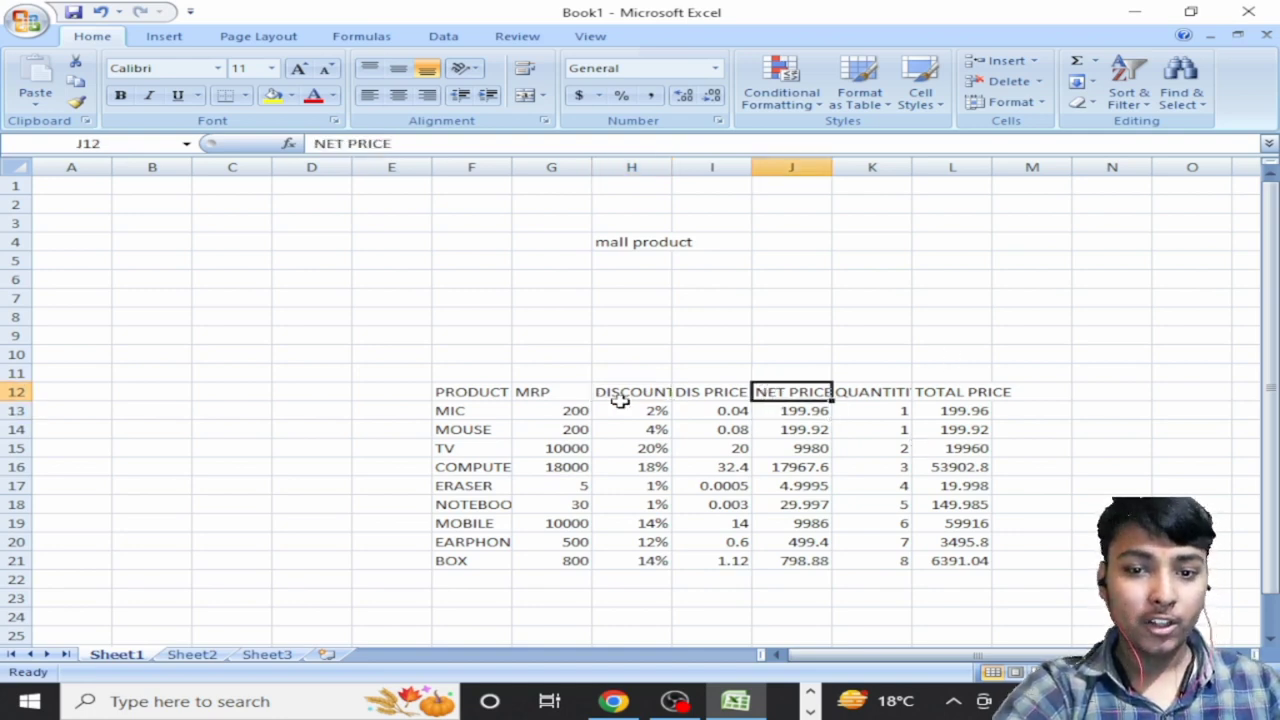
click(621, 404)
click(529, 470)
click(494, 392)
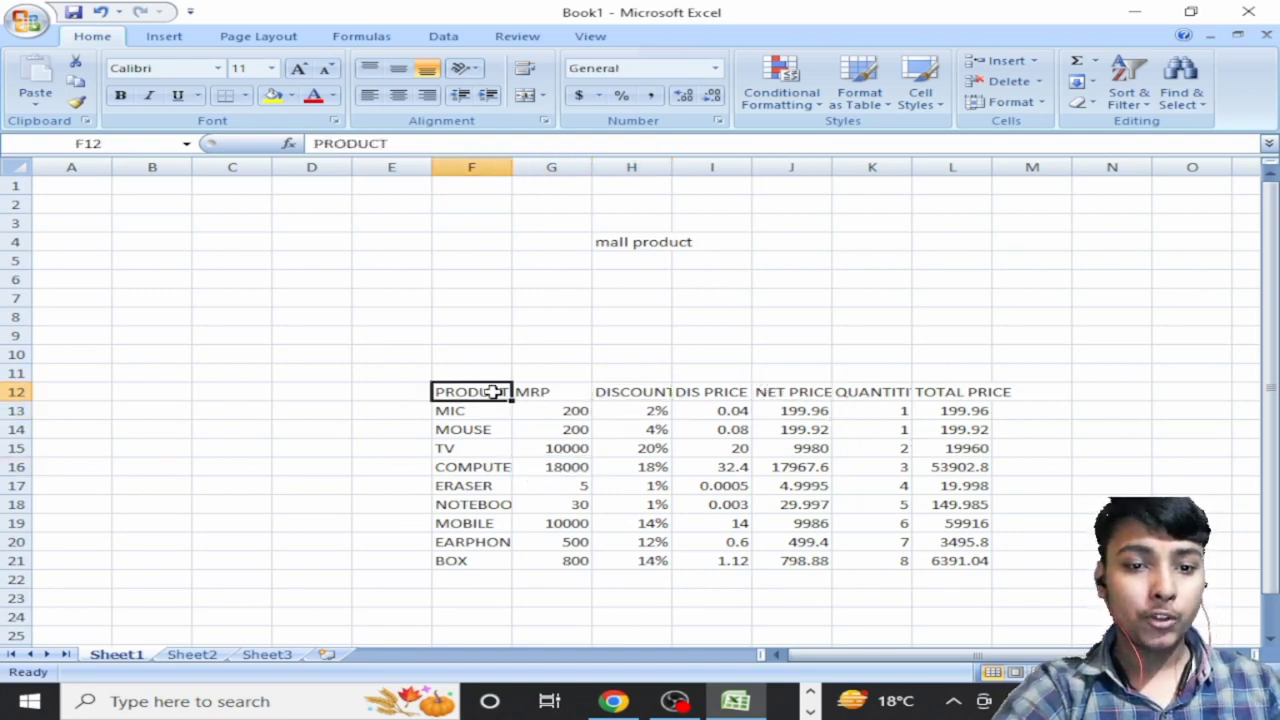
drag(494, 392, 1000, 392)
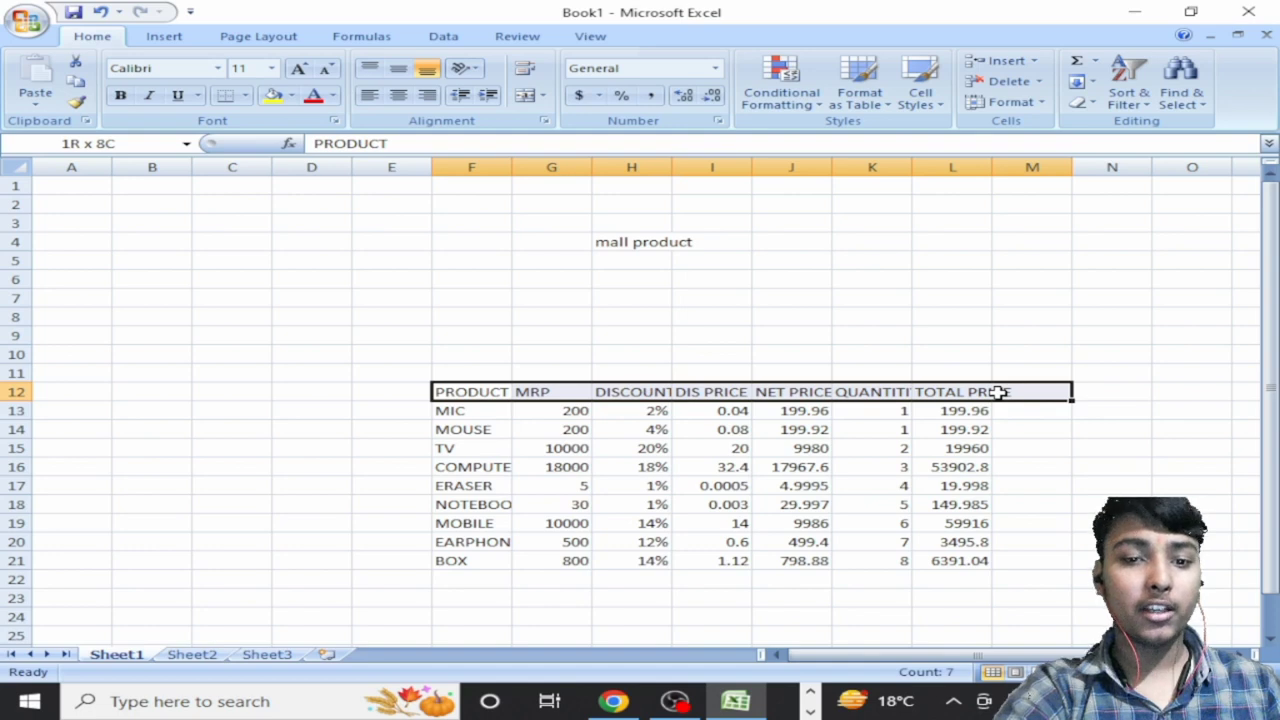
drag(998, 392, 971, 391)
Step: Check the MRP values, MOUSE's 4% discount and a discount price formula, then close the workbook
click(843, 294)
drag(590, 421, 557, 449)
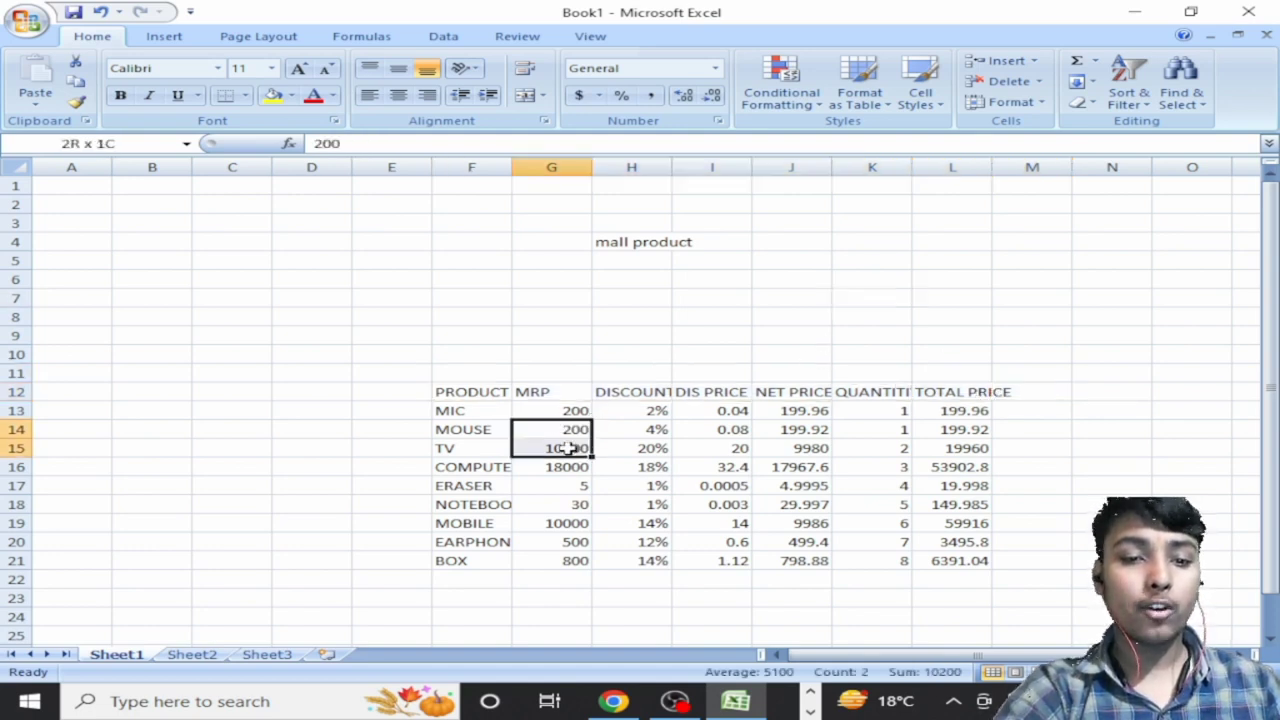
click(557, 449)
click(557, 467)
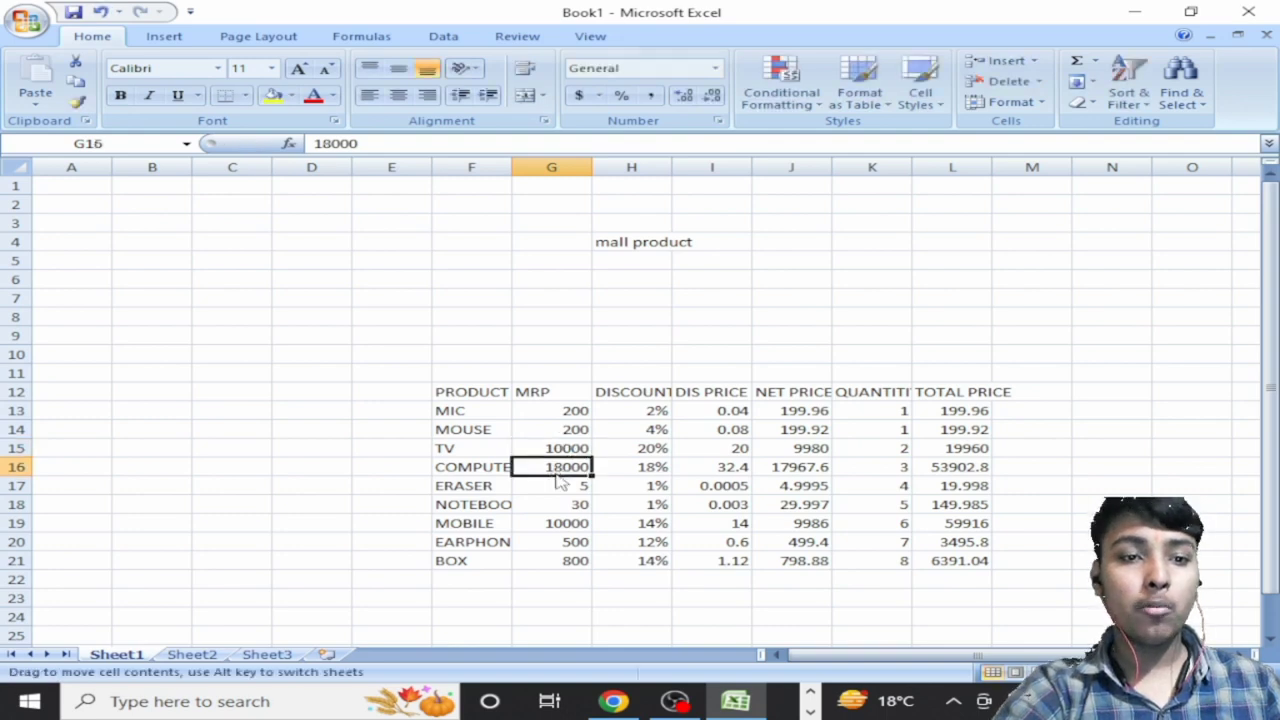
click(665, 430)
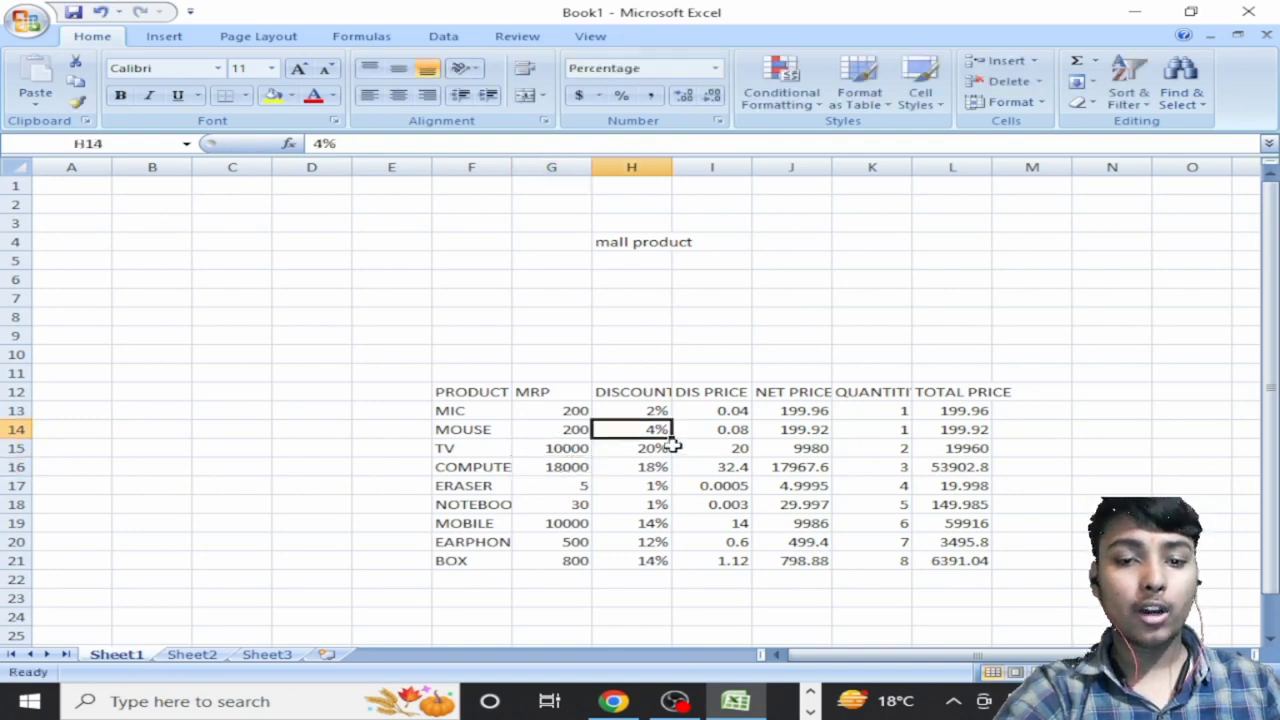
click(735, 466)
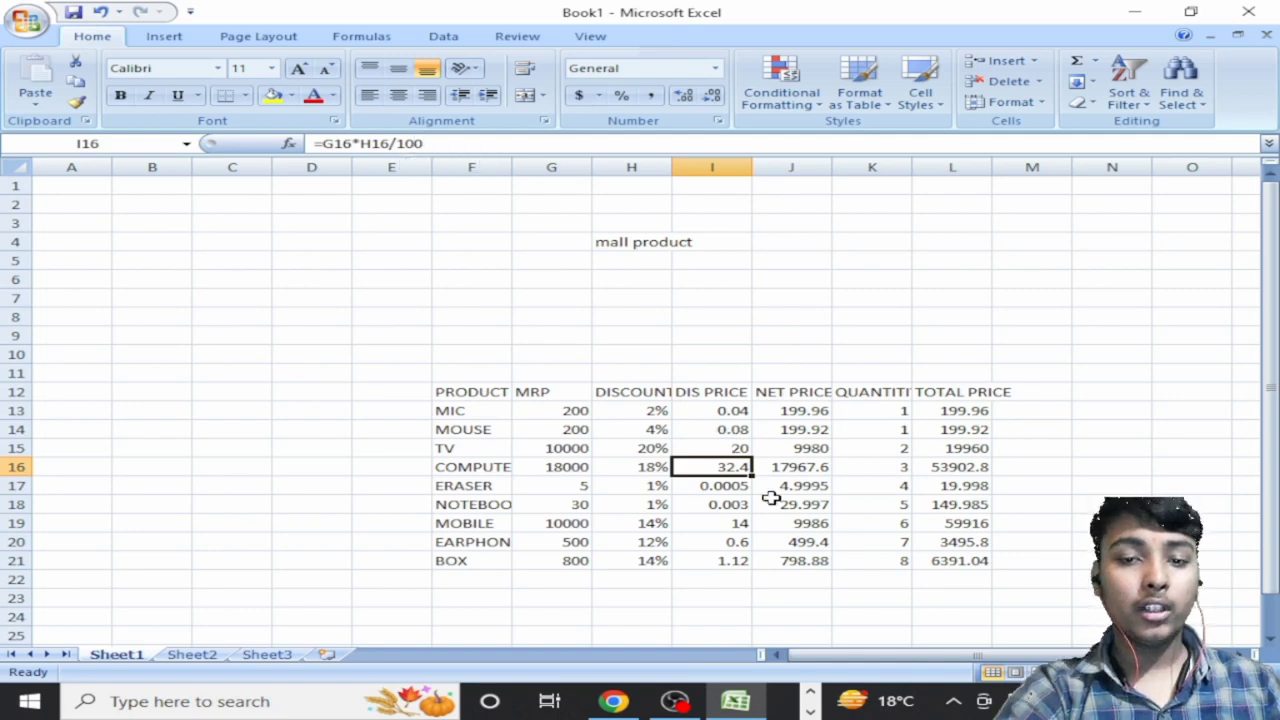
click(1248, 12)
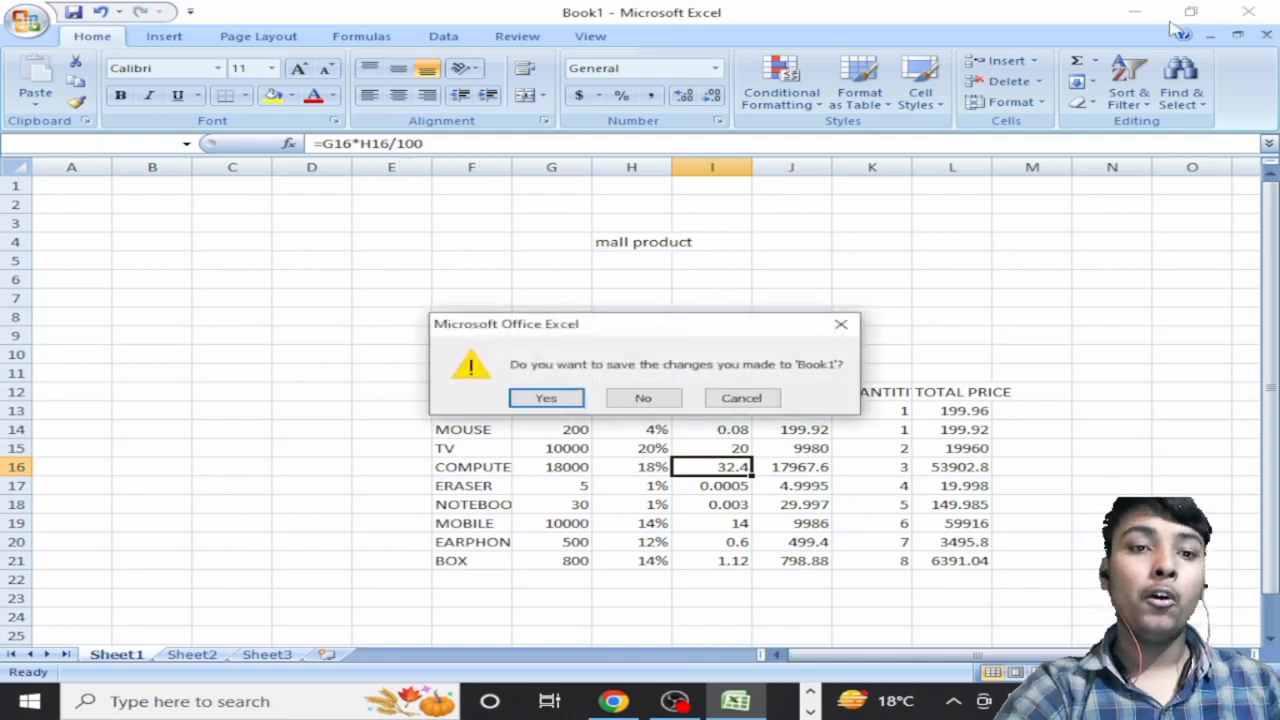
Step: Close Excel without saving, then show and refresh the desktop
click(648, 400)
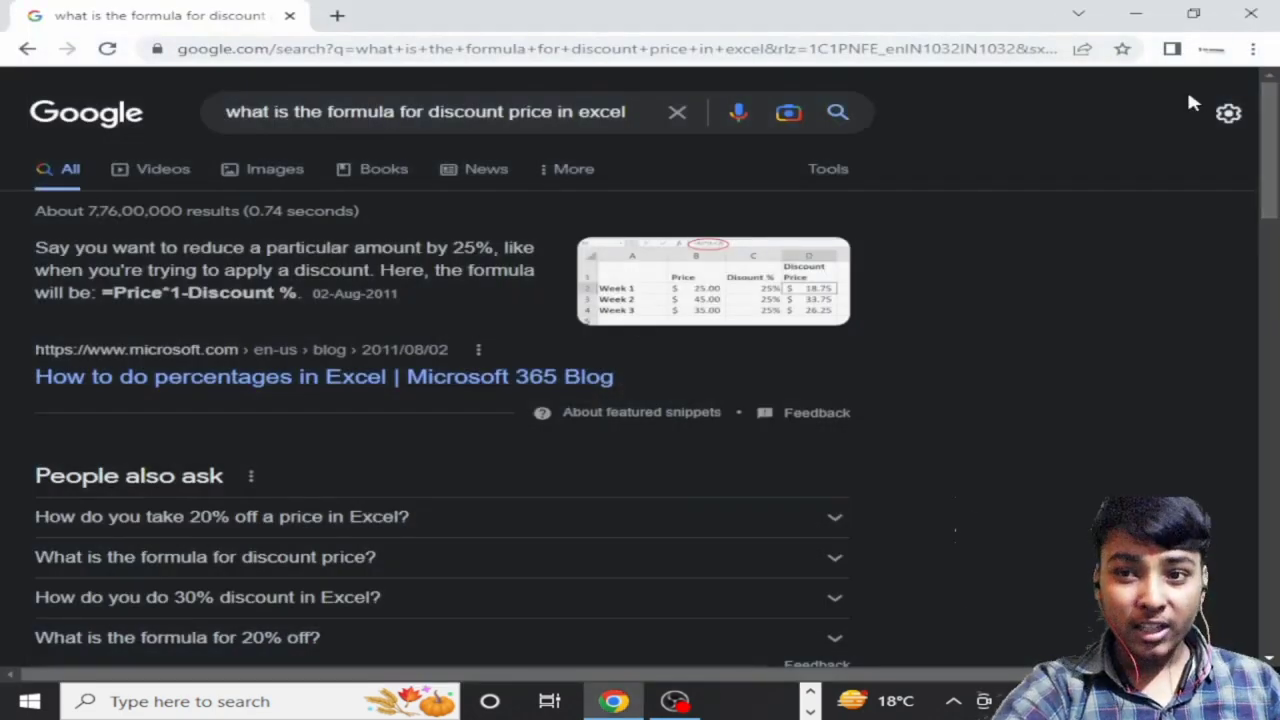
click(1250, 13)
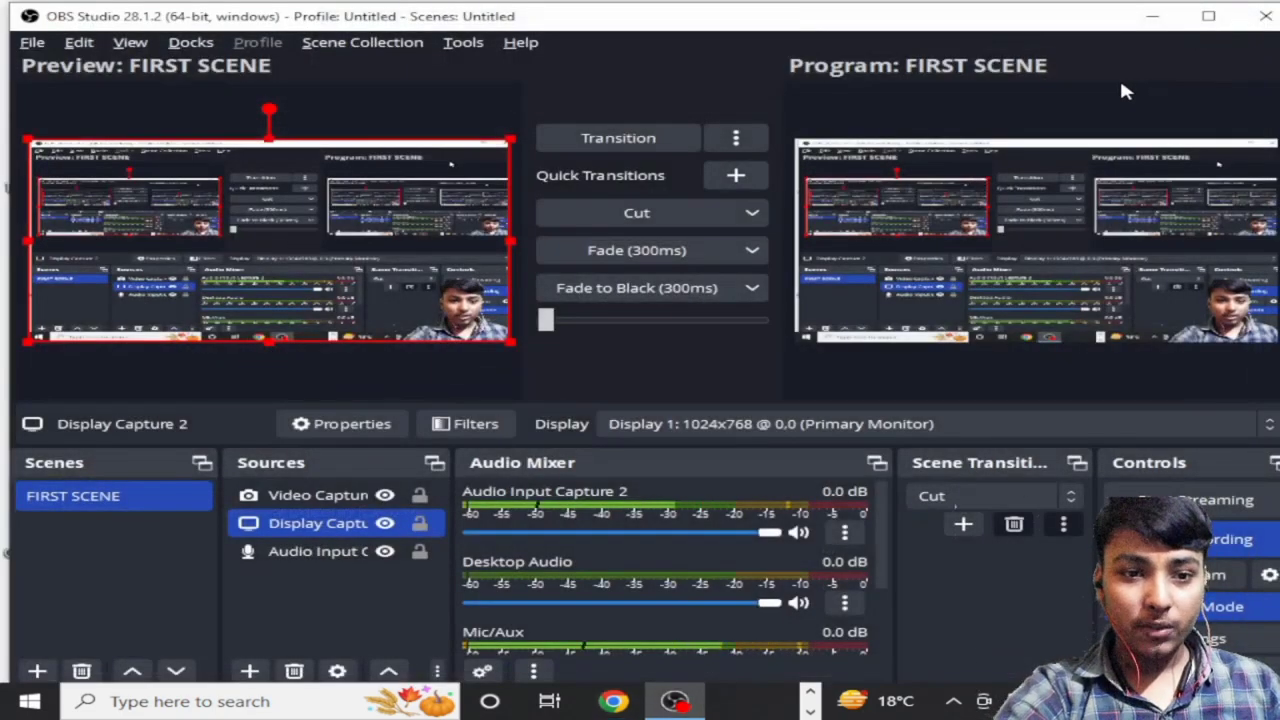
key(super+d)
right_click(966, 147)
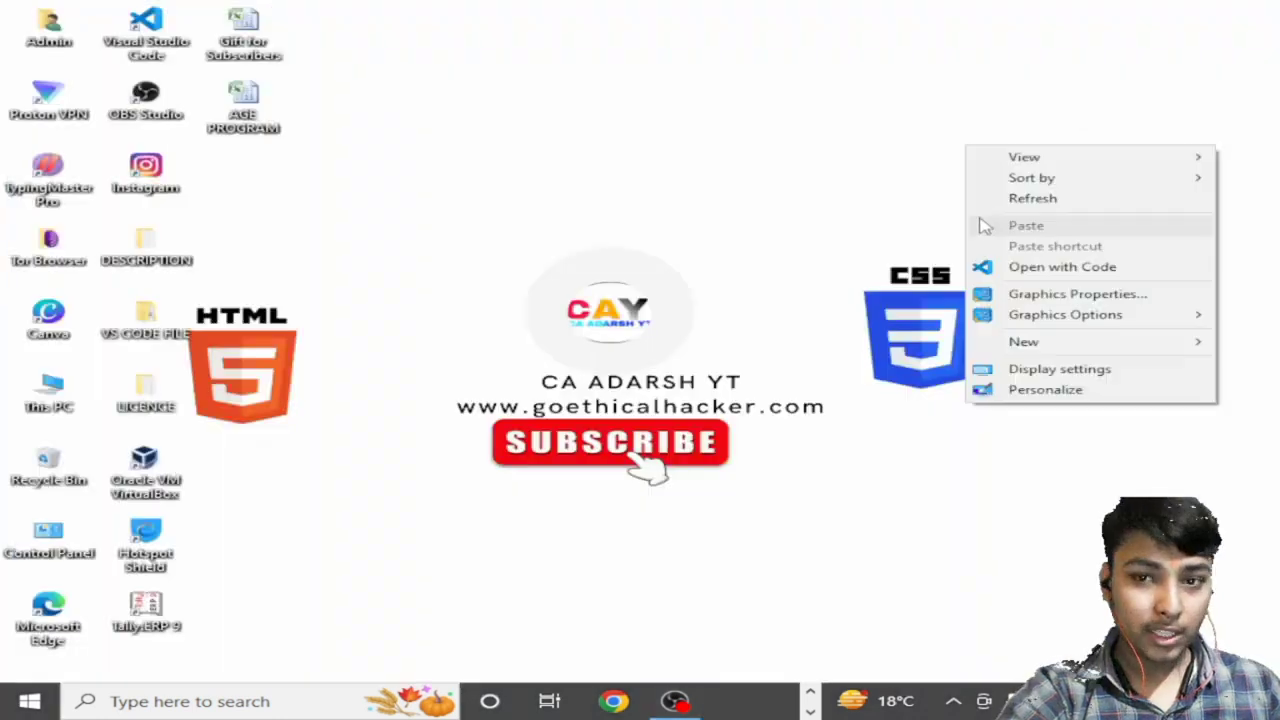
click(996, 200)
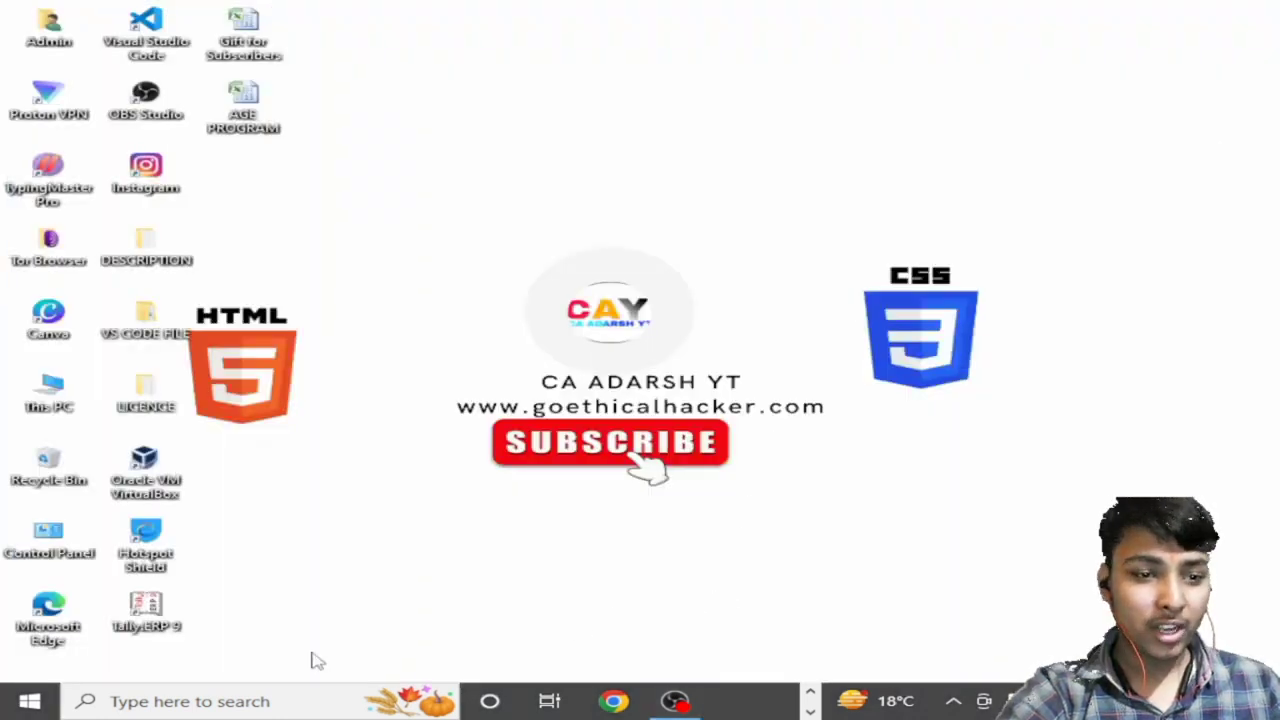
Step: Launch Google Chrome from a taskbar search for 'c'
click(29, 701)
text(ch)
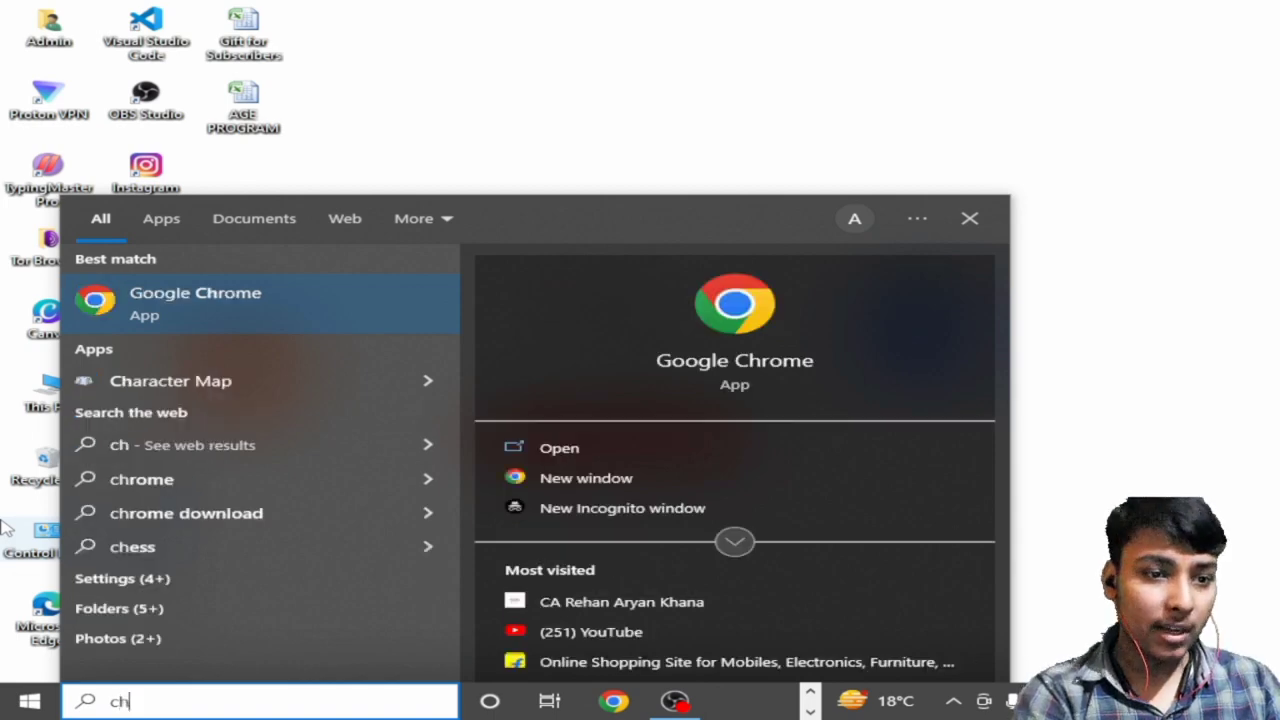
key(Return)
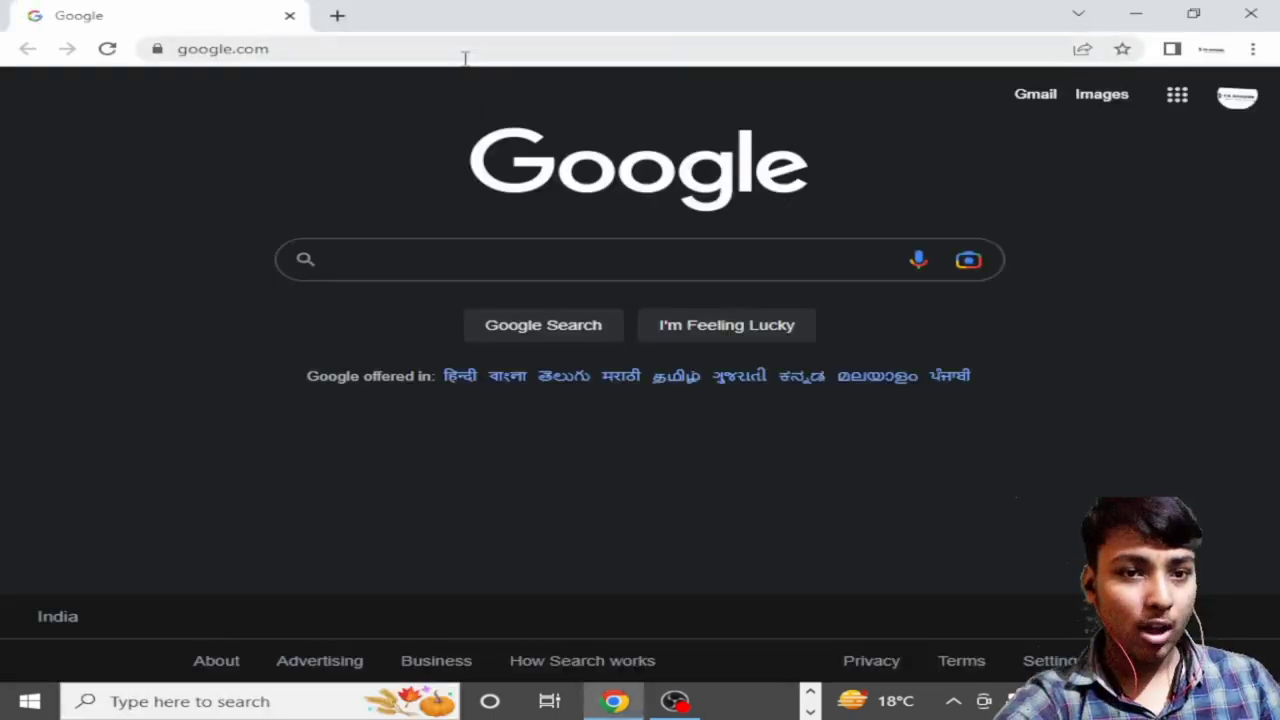
click(466, 52)
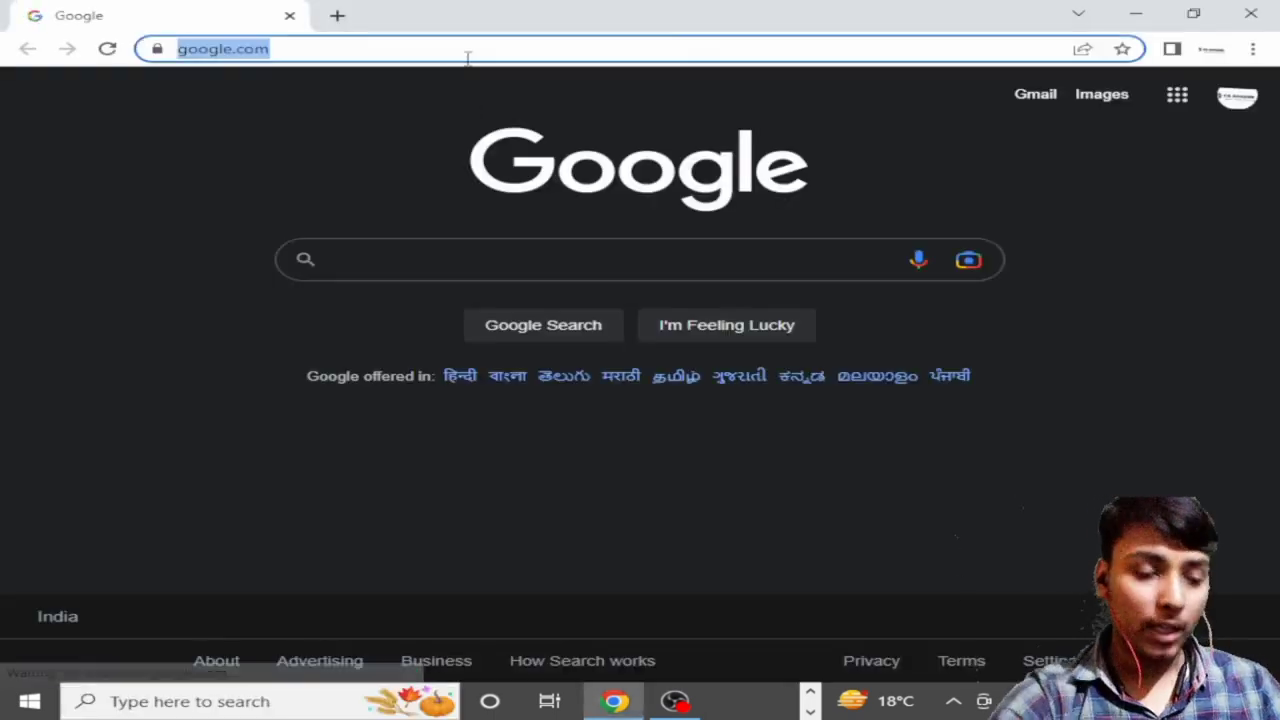
Step: Search Google for 'ca adarsh yt' and open goethicalhacker.com's Course page
text(ca adarsh yt)
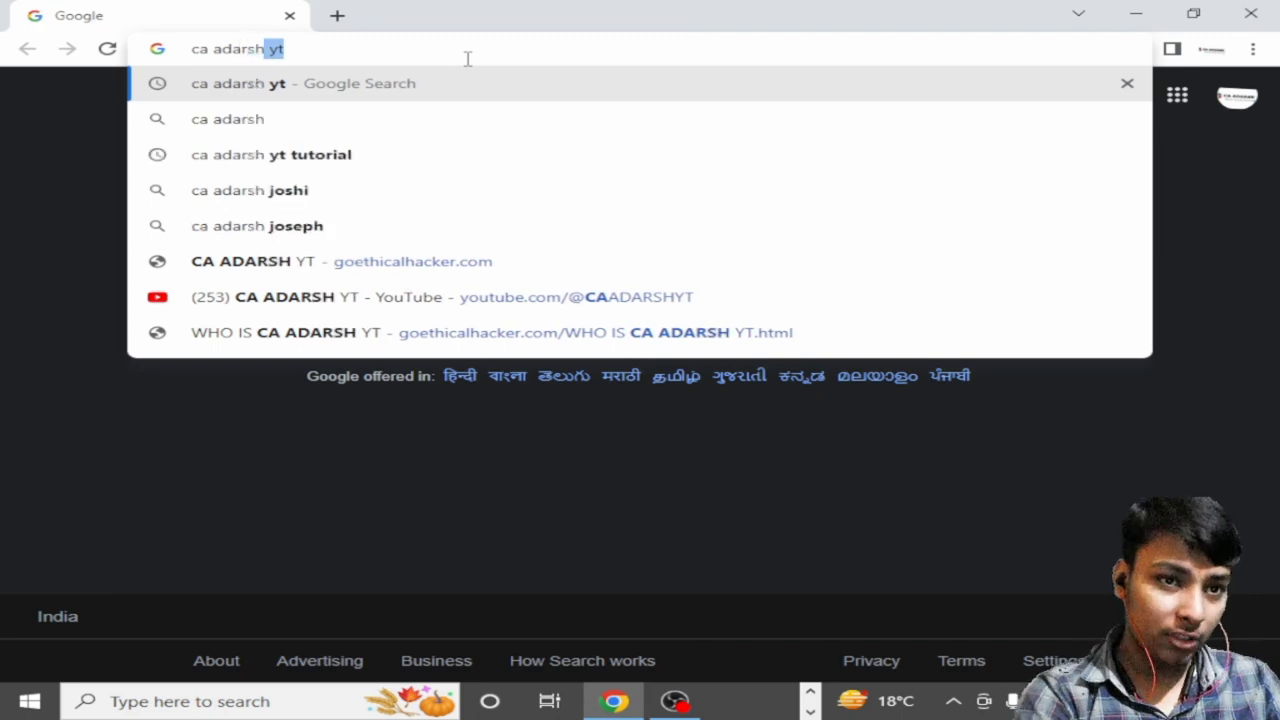
key(Return)
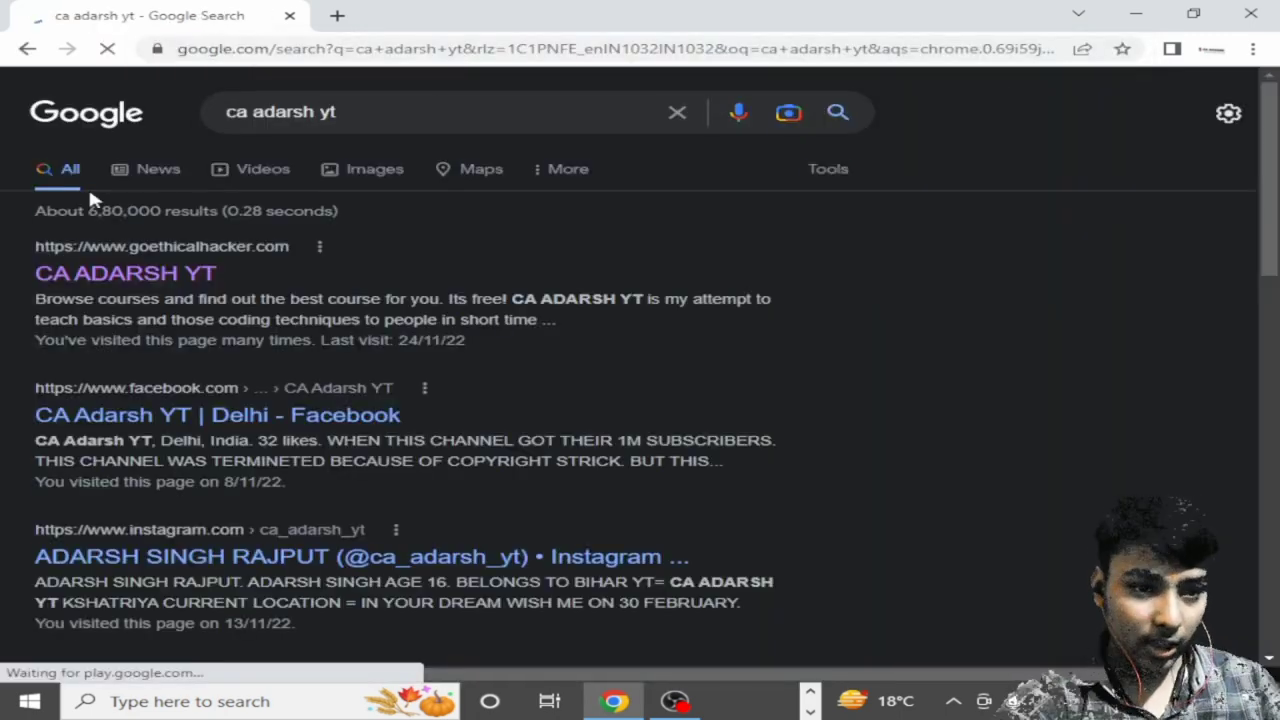
double_click(80, 210)
click(103, 271)
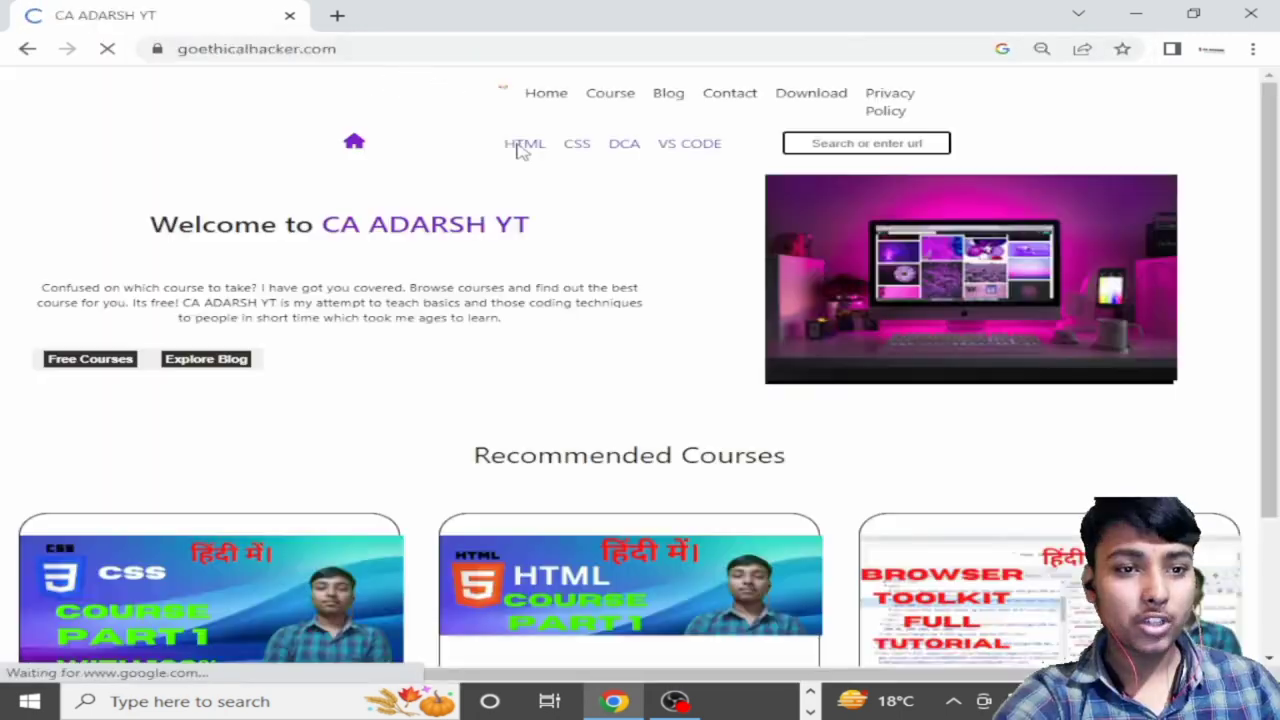
scroll(500, 140, down, 2)
scroll(500, 110, up, 2)
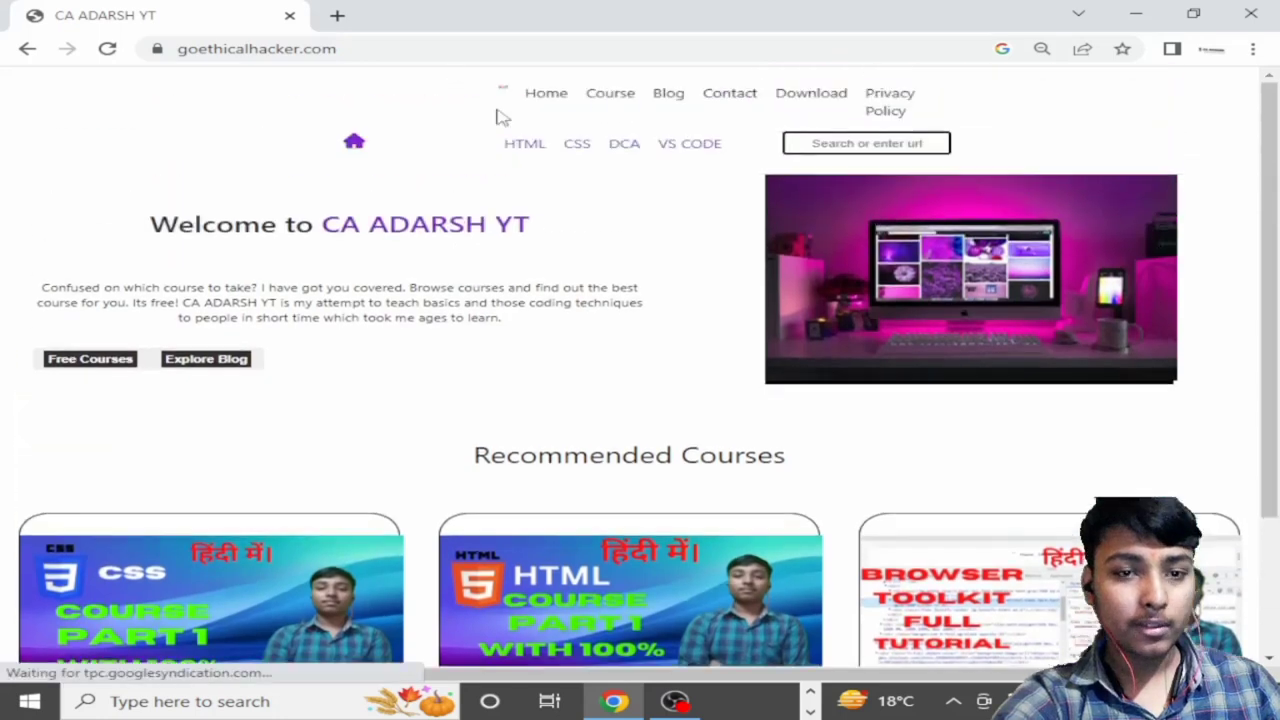
click(591, 110)
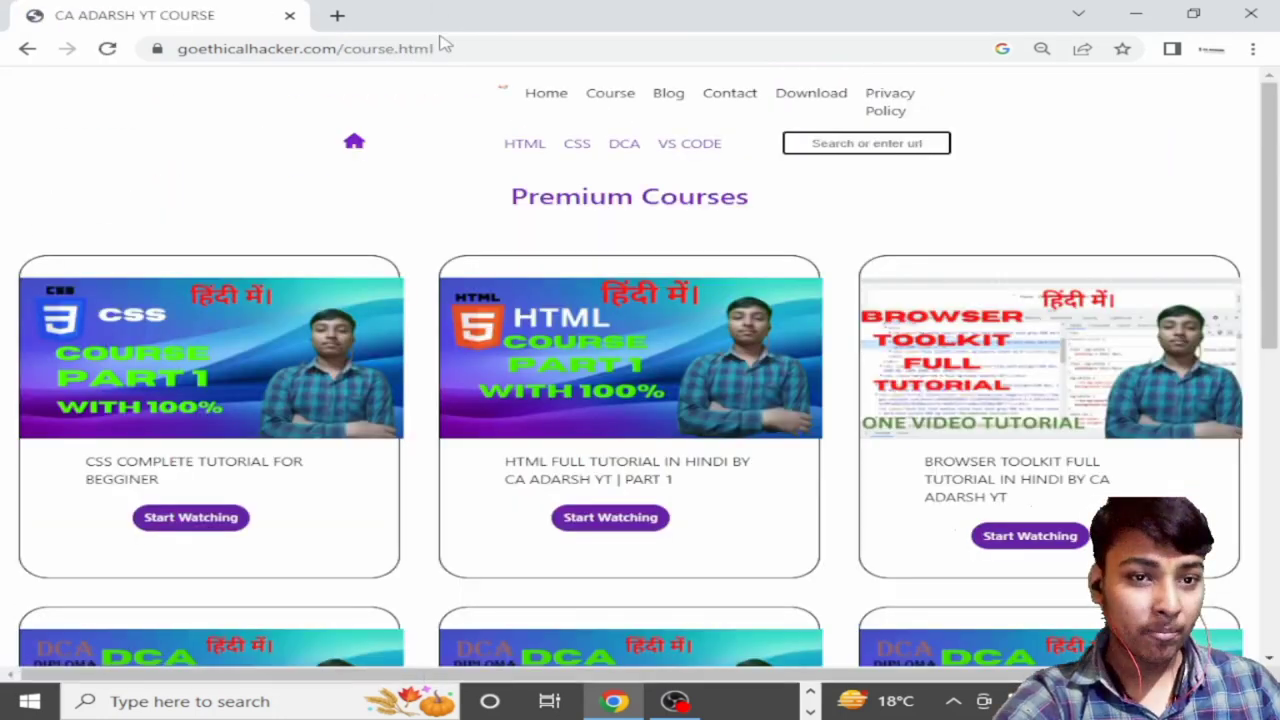
click(440, 48)
text(ca)
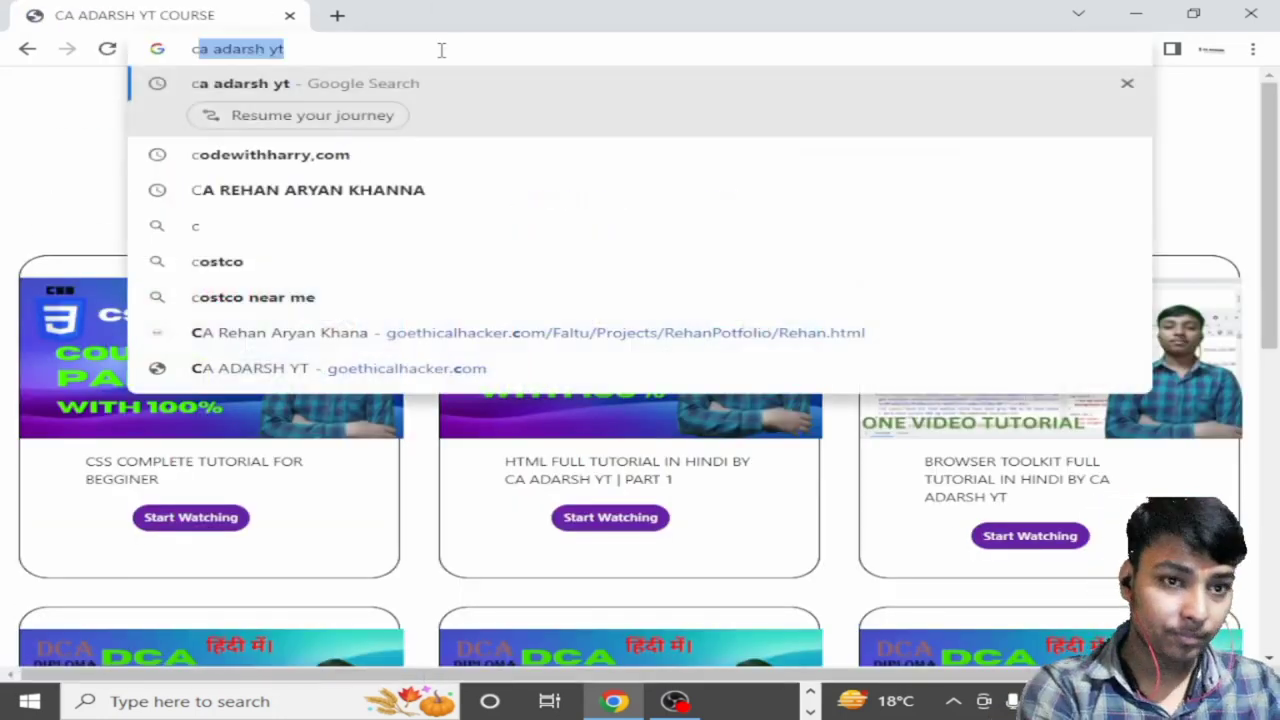
text( re)
key(BackSpace)
key(BackSpace)
key(BackSpace)
key(BackSpace)
key(BackSpace)
key(BackSpace)
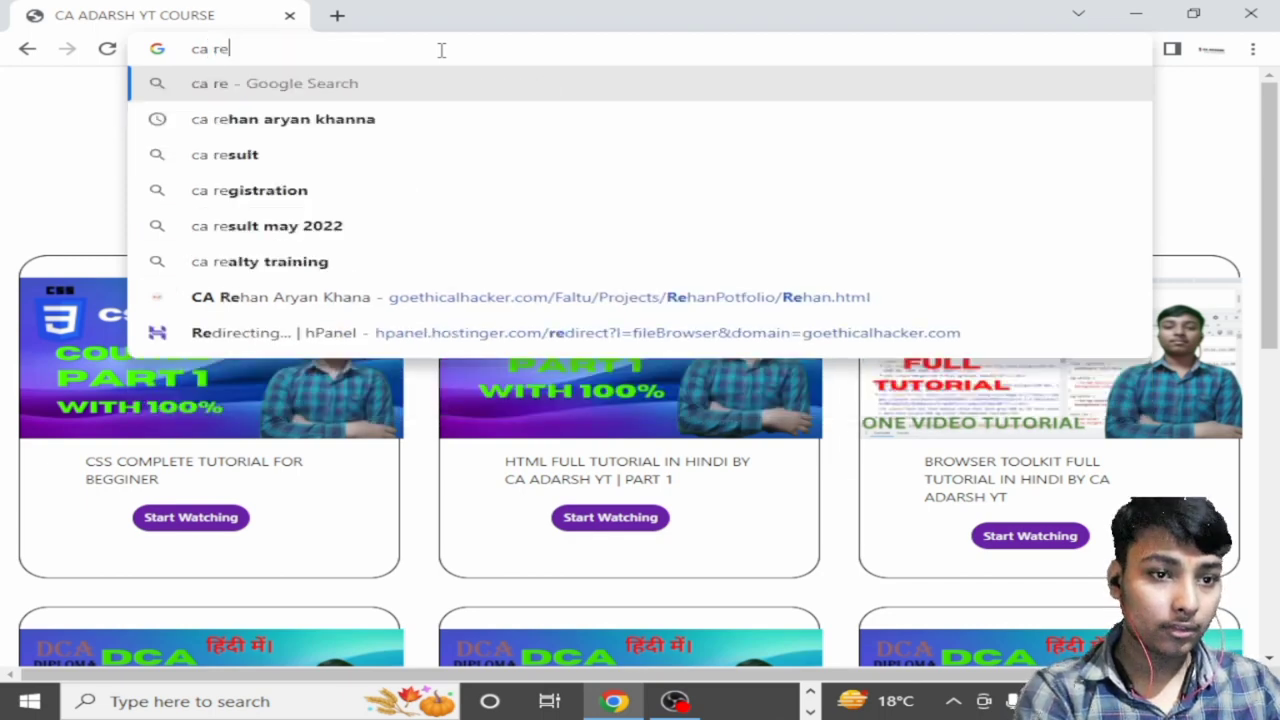
Step: Open the suggested Rehan.html portfolio page and scroll through its photos and quotes
text(care)
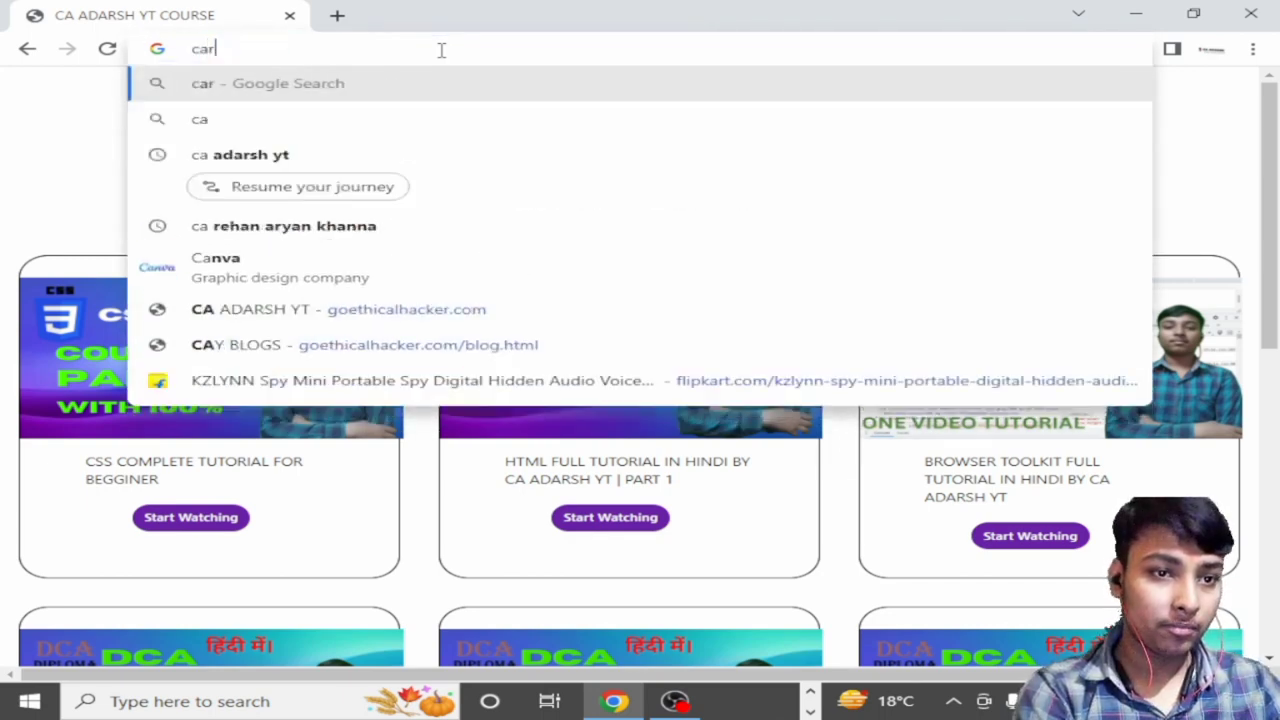
key(BackSpace)
key(BackSpace)
key(BackSpace)
key(BackSpace)
text(g)
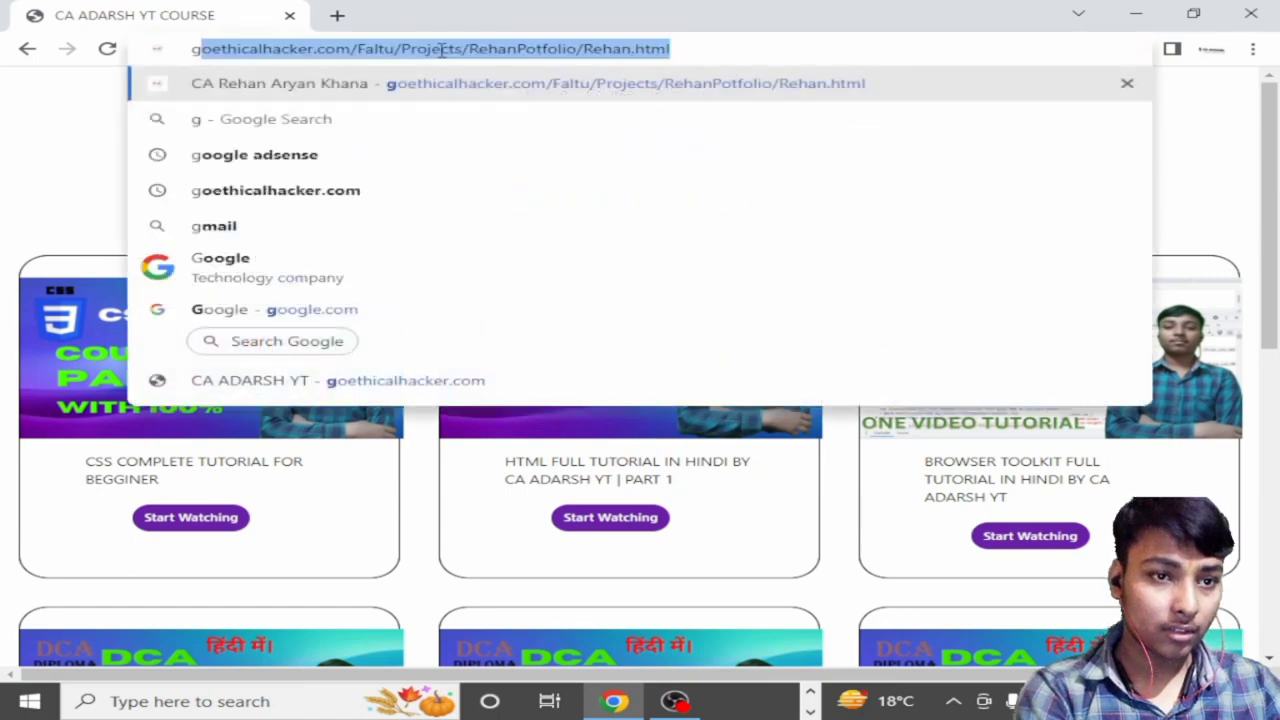
key(Return)
scroll(449, 246, down, 10)
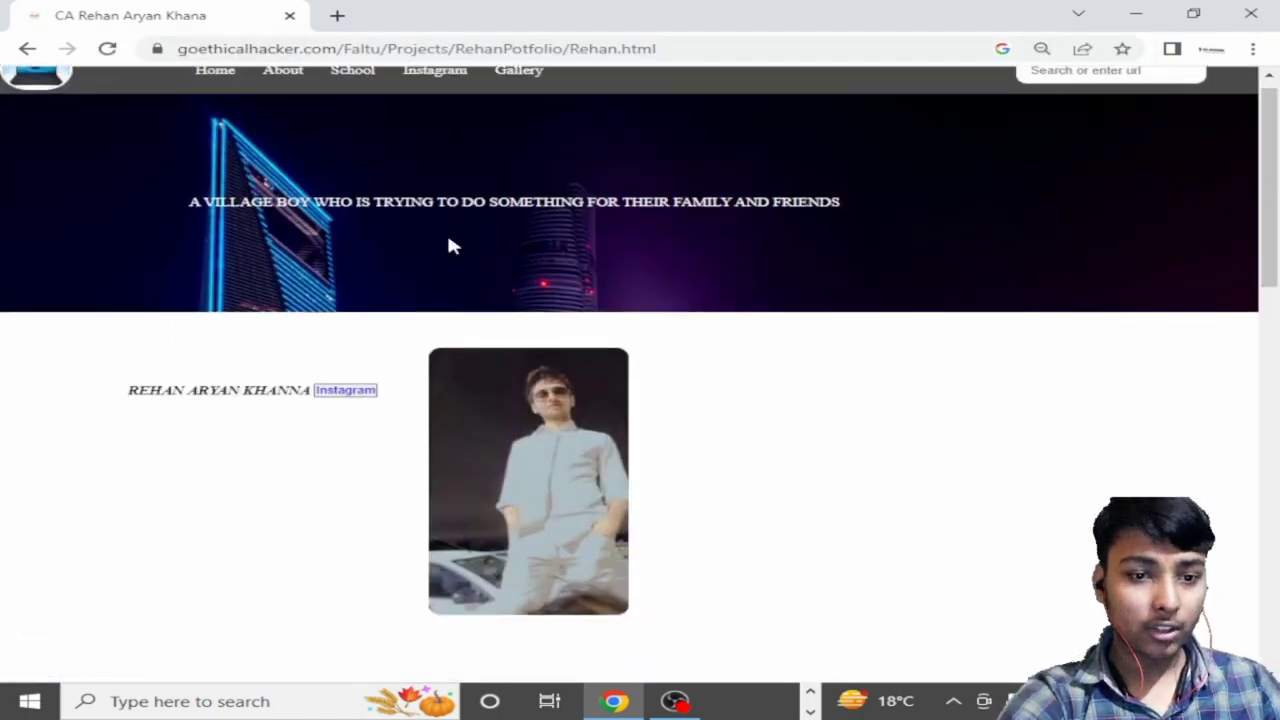
scroll(490, 186, down, 3)
scroll(490, 180, up, 15)
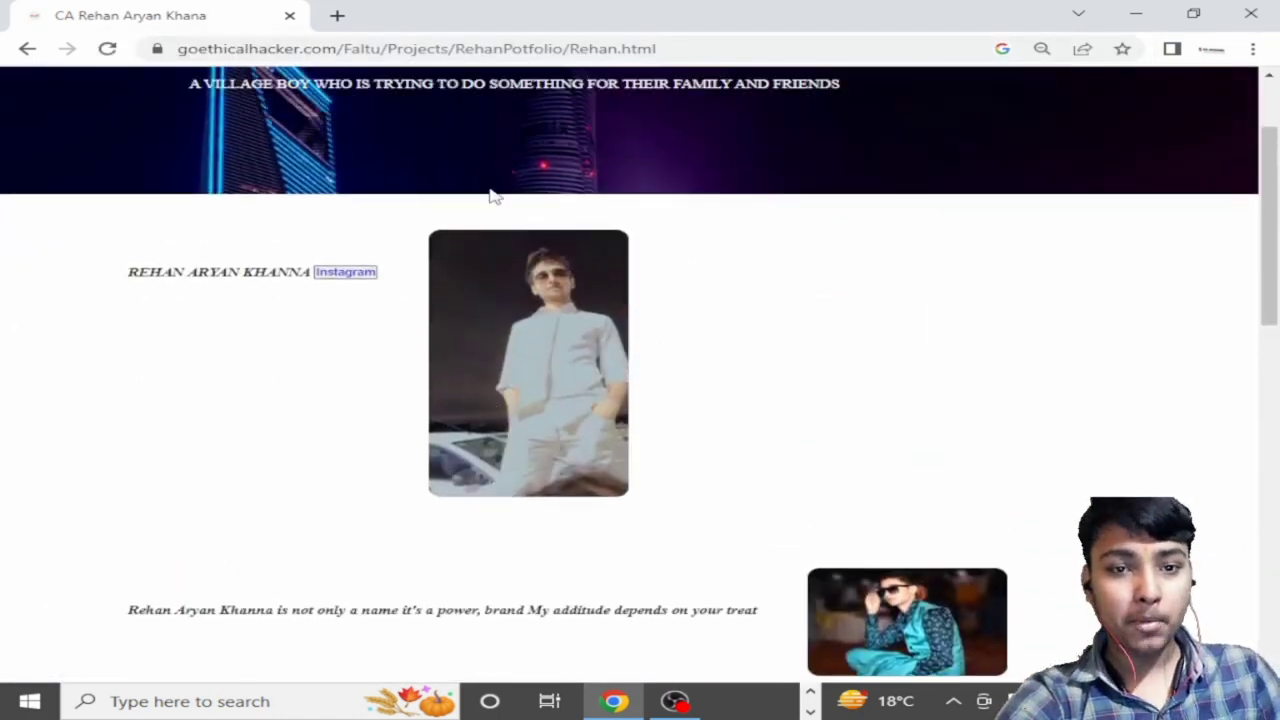
scroll(480, 220, down, 10)
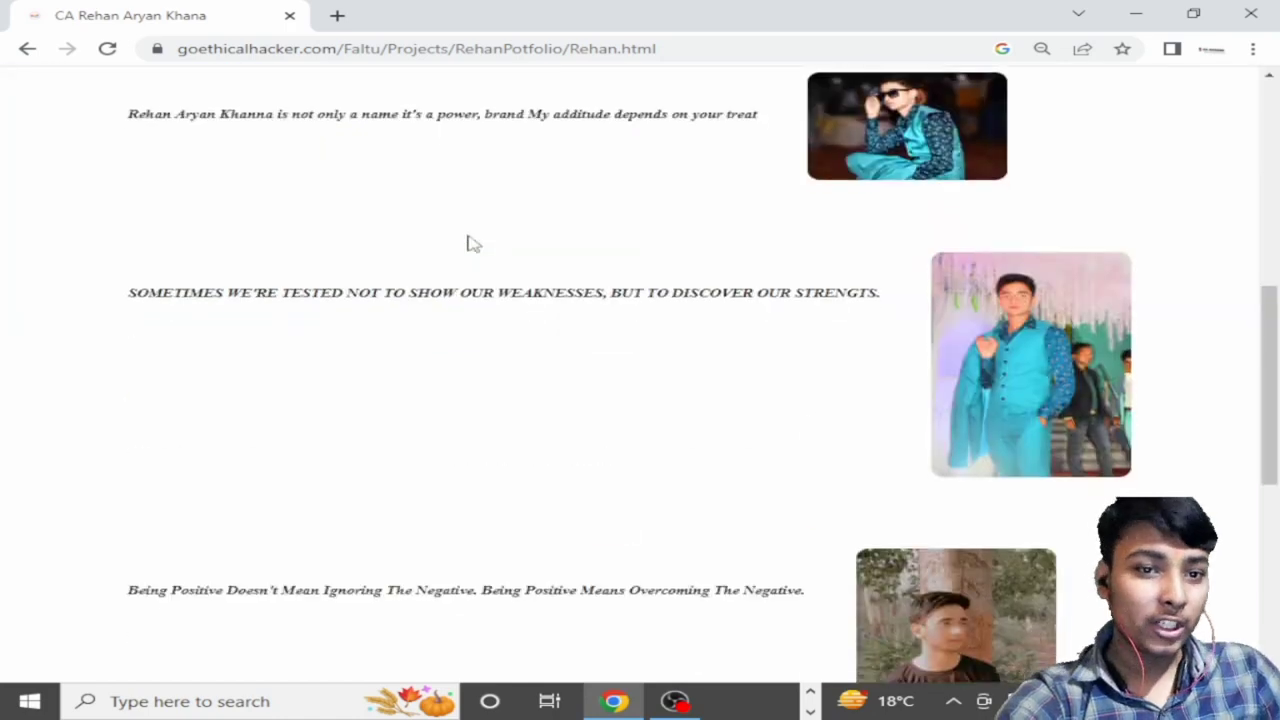
scroll(472, 243, up, 7)
scroll(472, 243, up, 3)
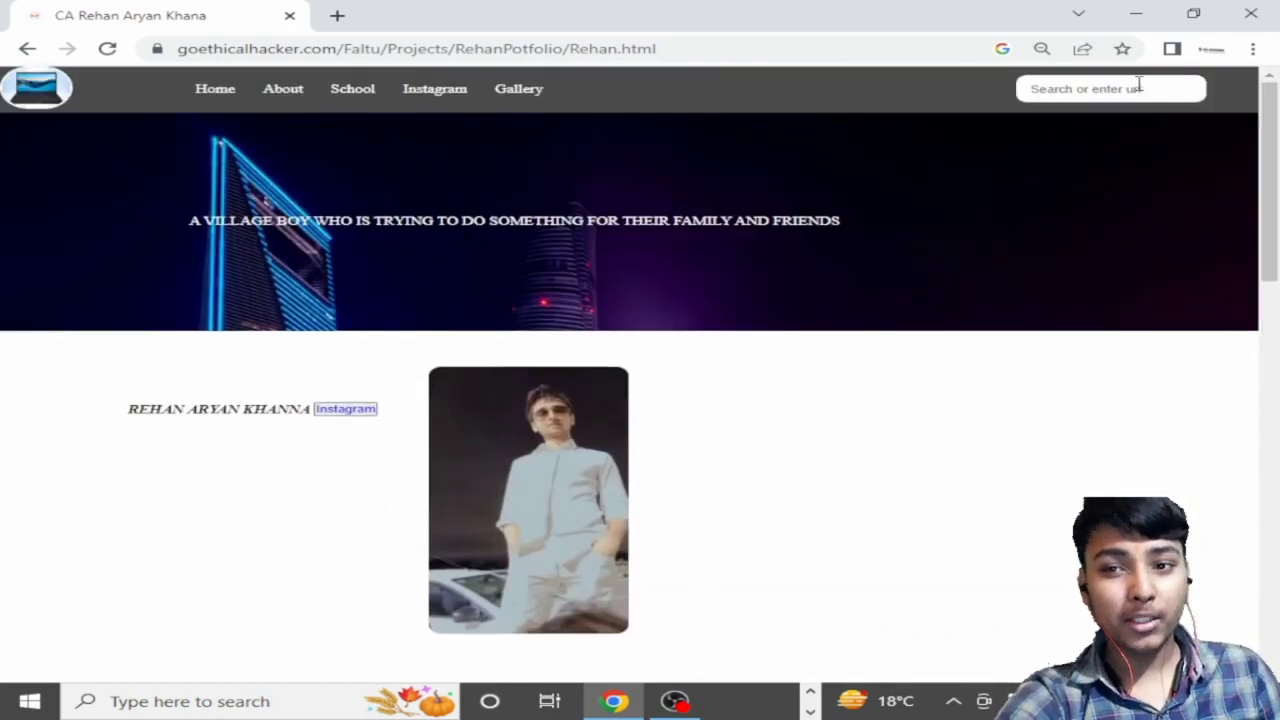
right_click(733, 226)
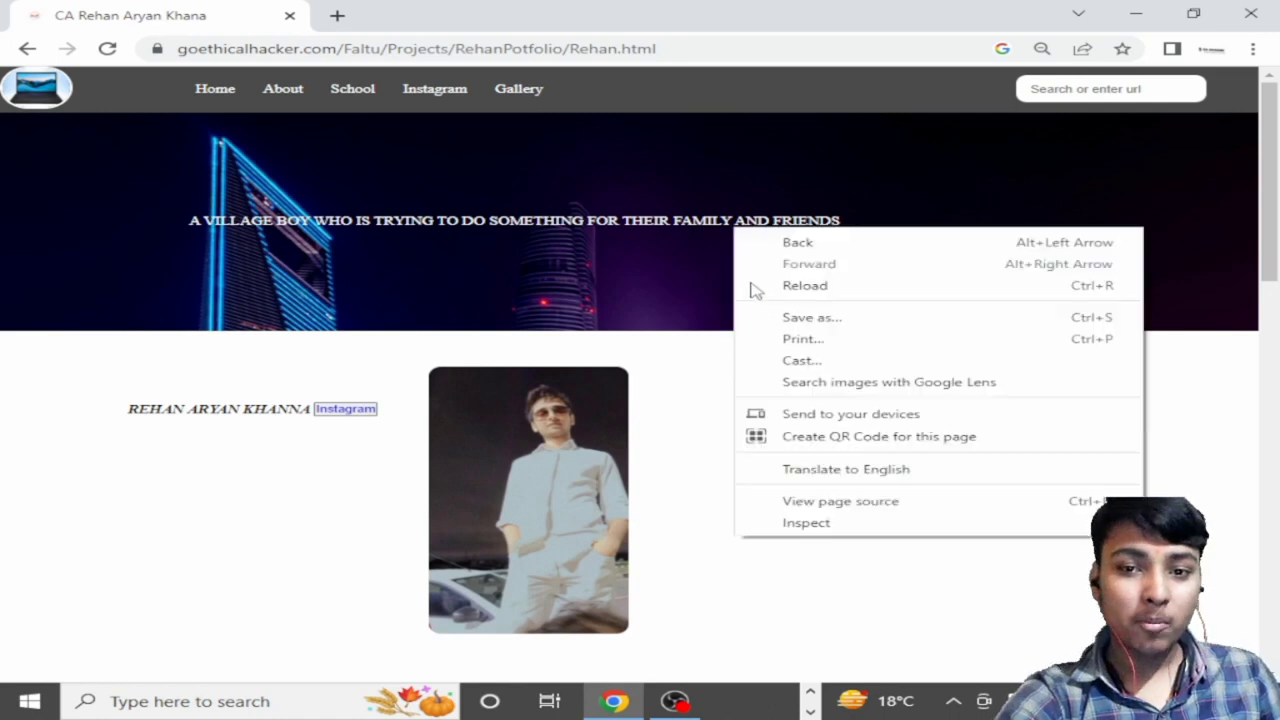
Step: Open DevTools on the portfolio page and preview it in device mode at 100% zoom
click(786, 528)
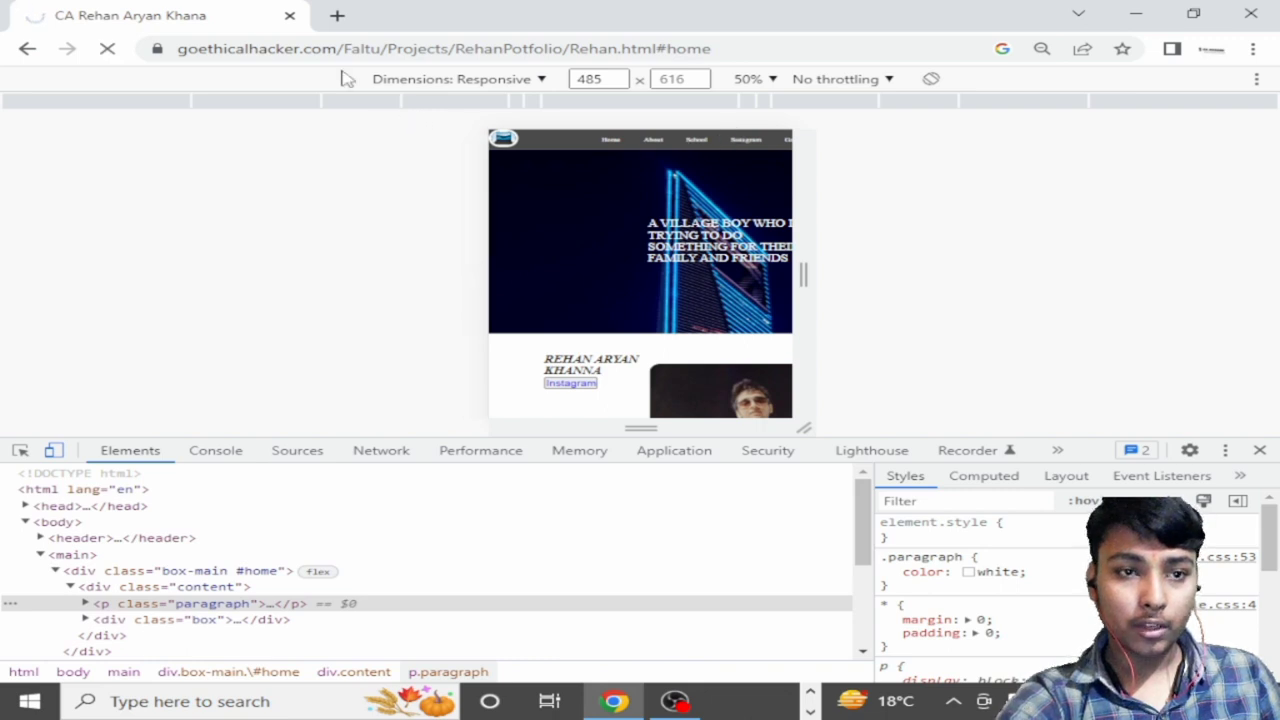
click(27, 48)
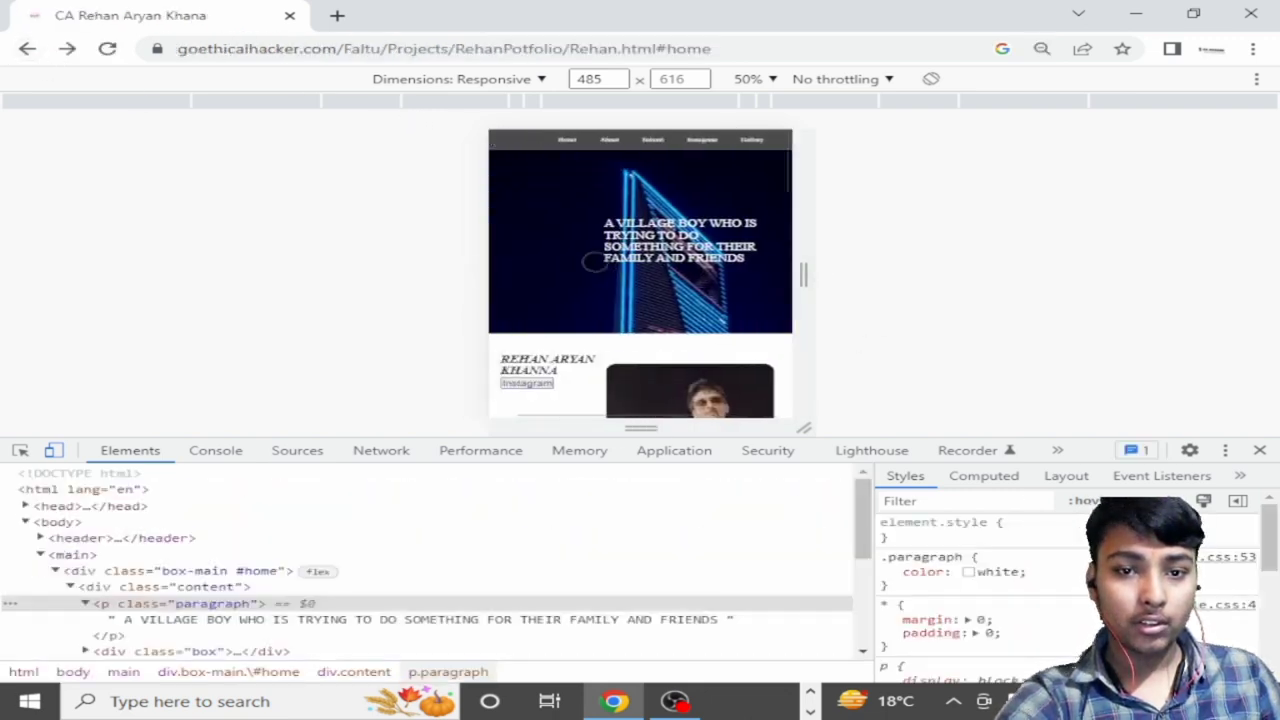
click(772, 80)
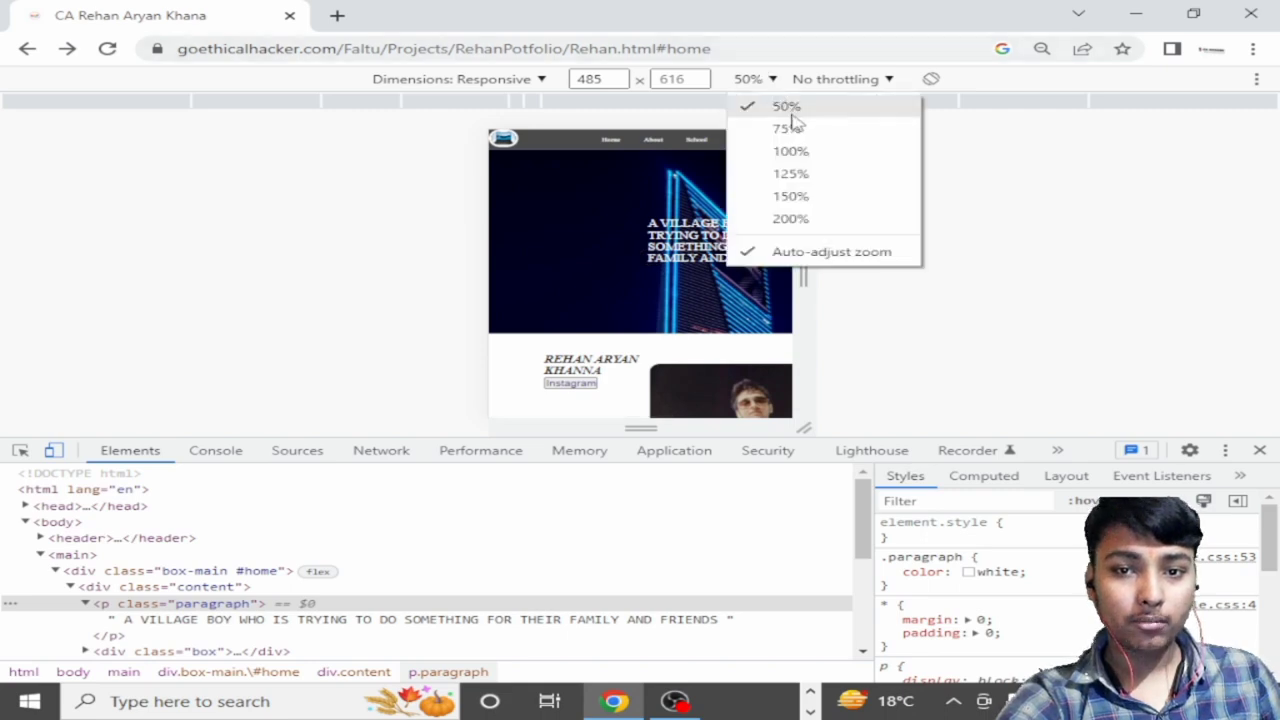
click(789, 150)
drag(851, 233, 619, 359)
drag(568, 287, 420, 131)
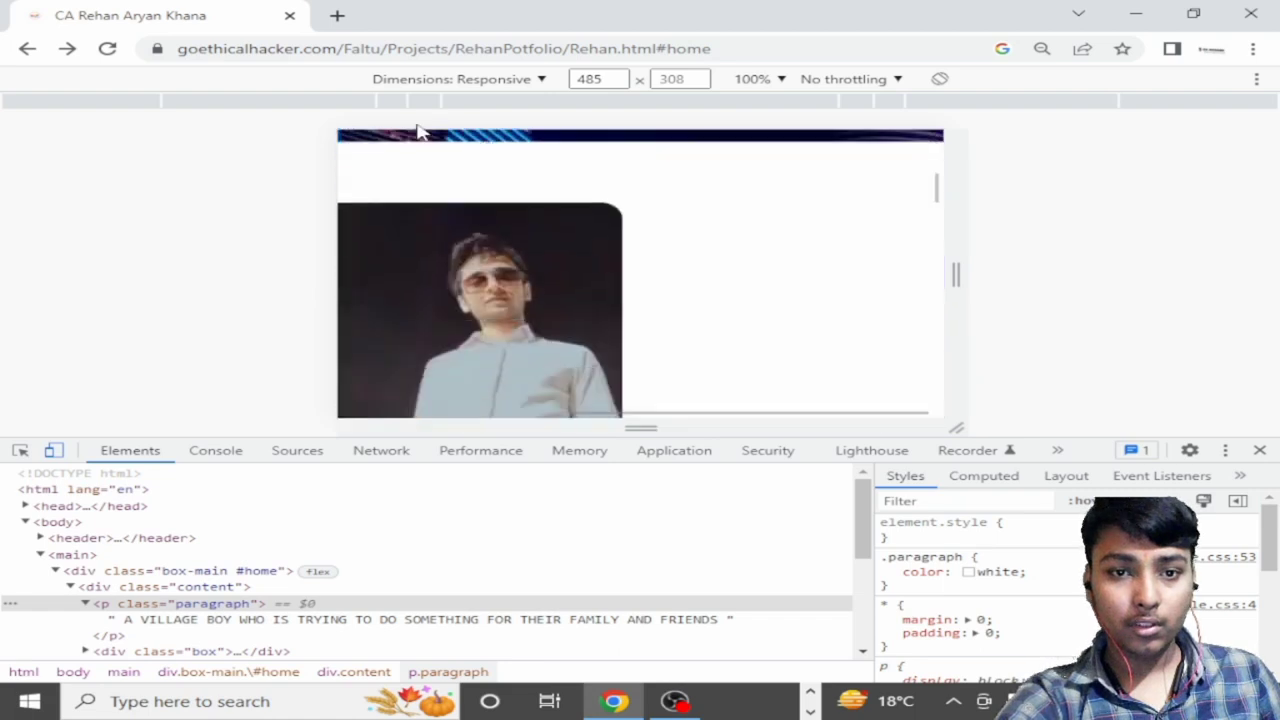
key(F5)
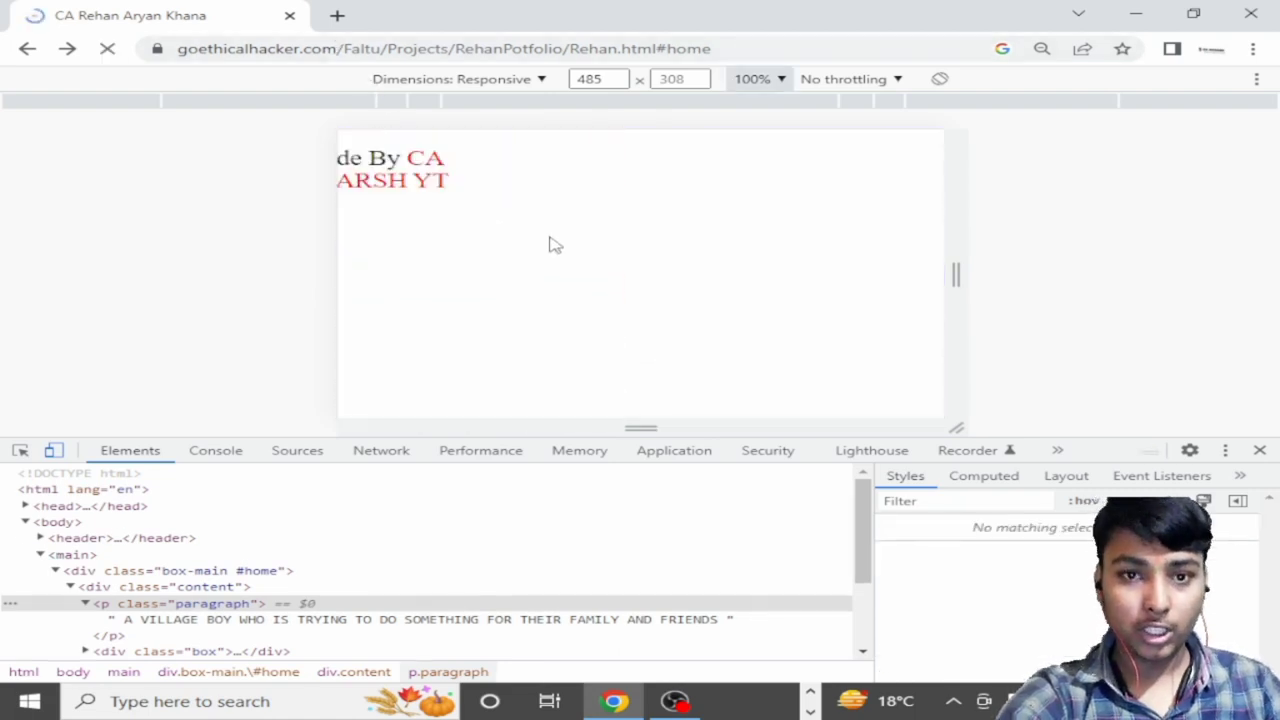
drag(551, 246, 817, 429)
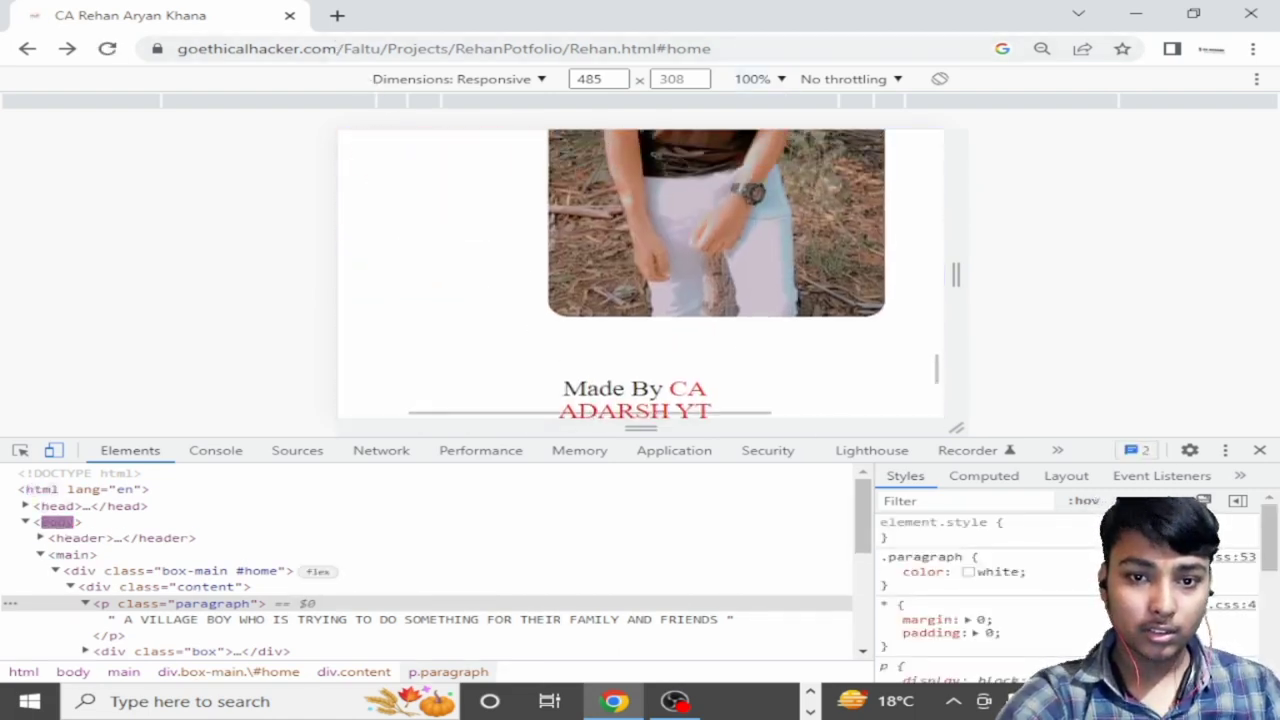
drag(775, 190, 768, 335)
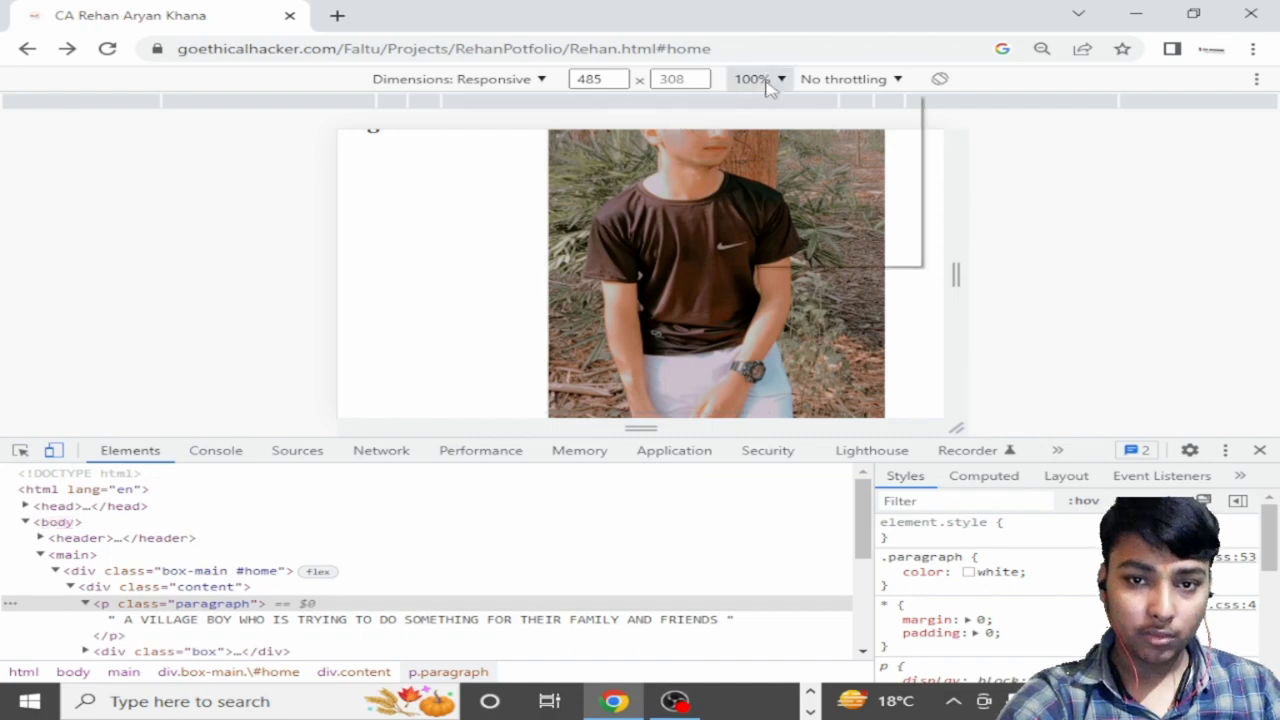
Step: Shrink the preview to 75%, then 50%, and widen the viewport to desktop width
click(758, 79)
click(772, 126)
click(750, 79)
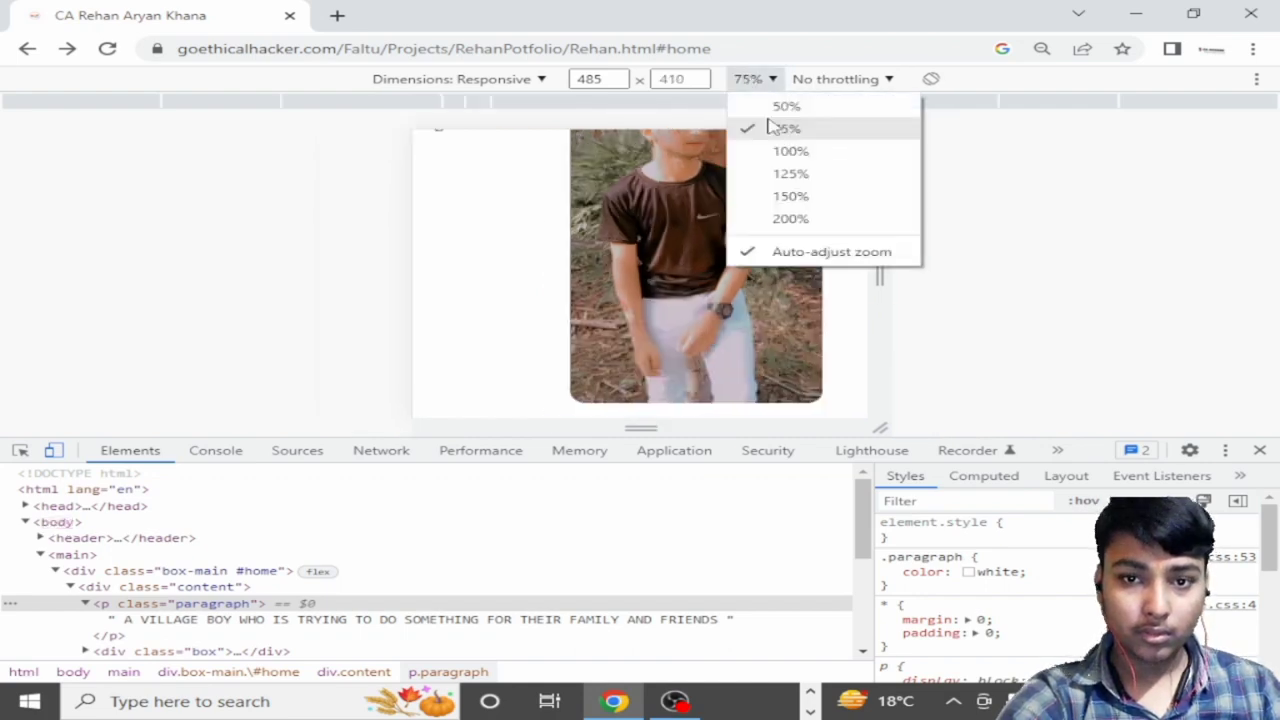
click(771, 106)
scroll(663, 236, up, 12)
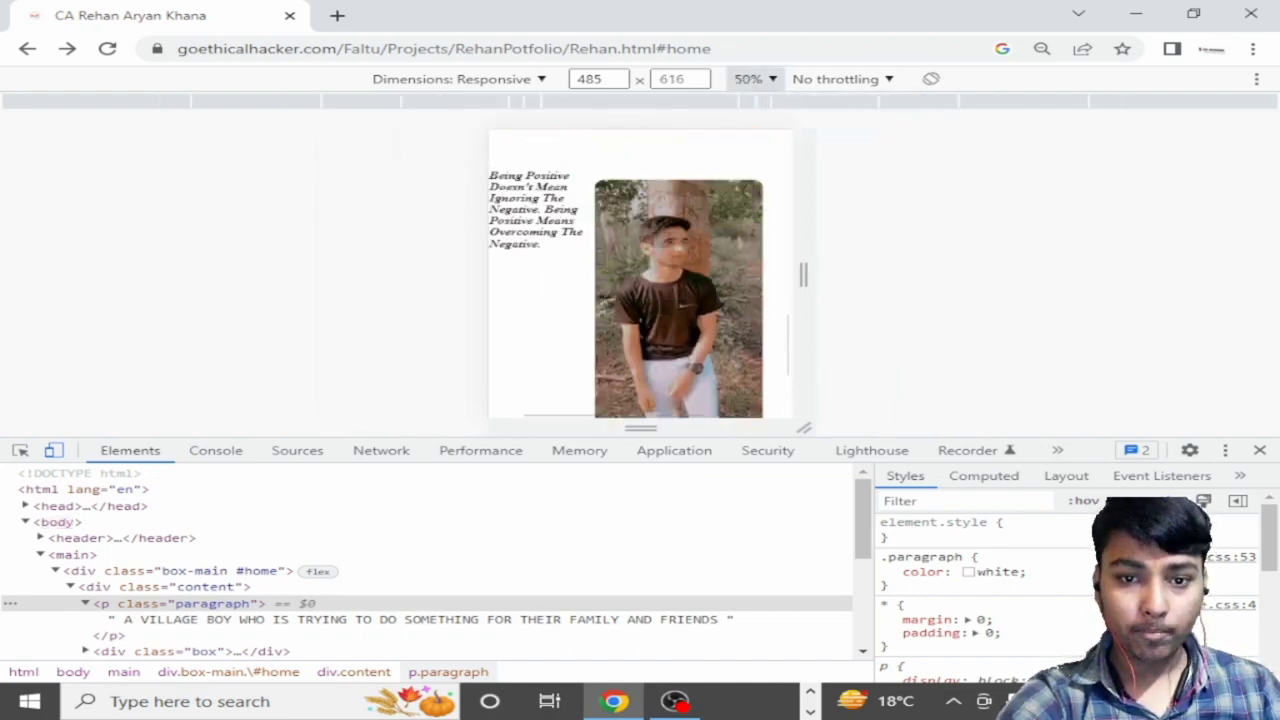
drag(665, 236, 1078, 245)
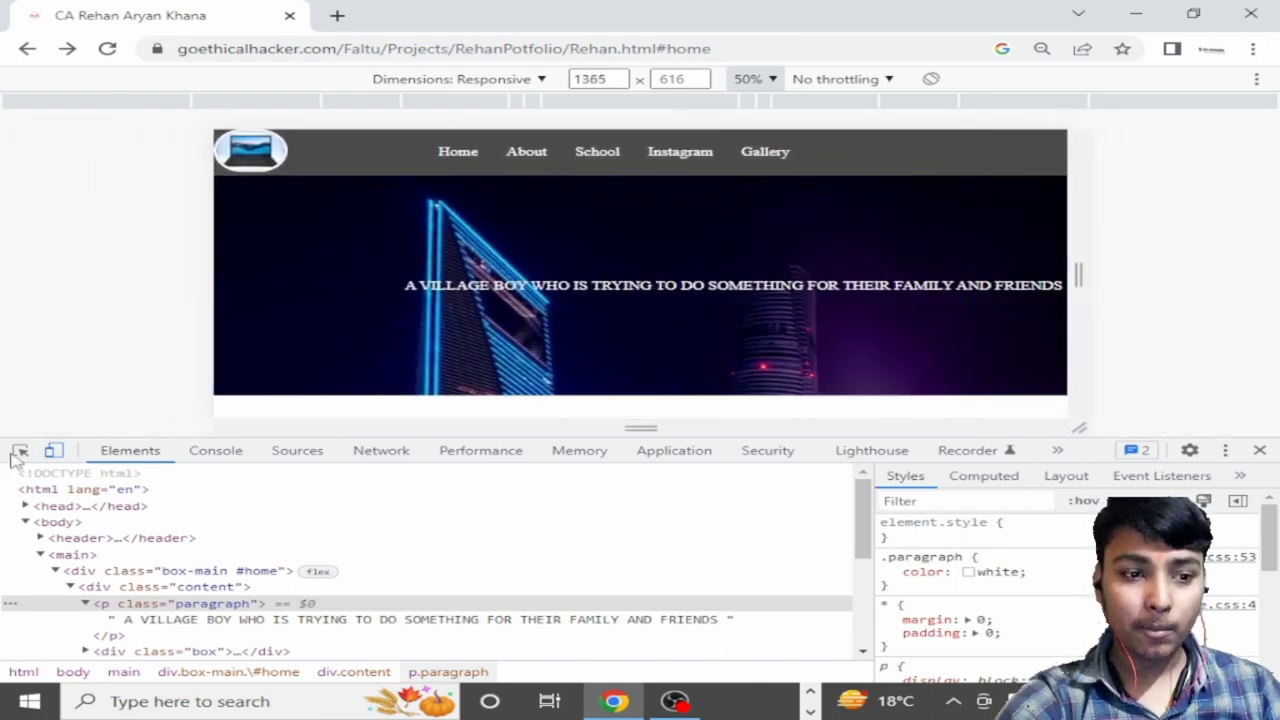
Step: Toggle device emulation off and on, then narrow the viewport to about 369 pixels
click(53, 451)
click(53, 451)
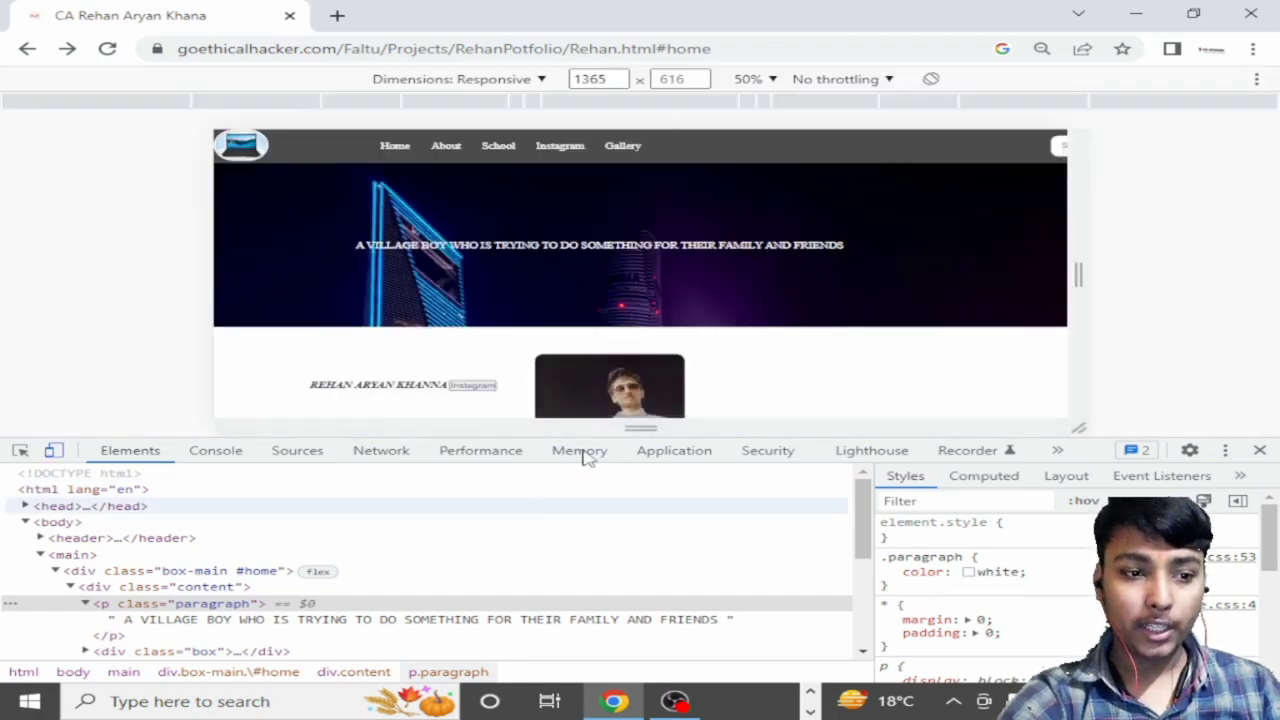
drag(1078, 272, 755, 286)
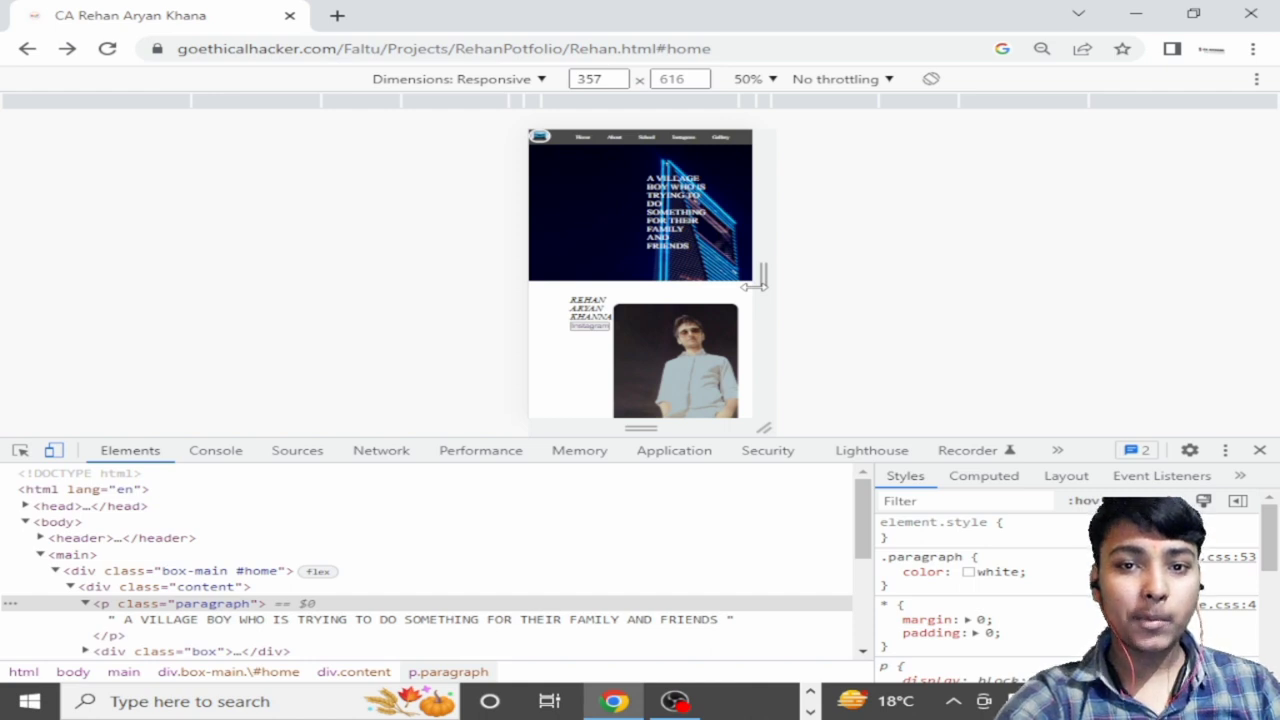
drag(762, 283, 757, 329)
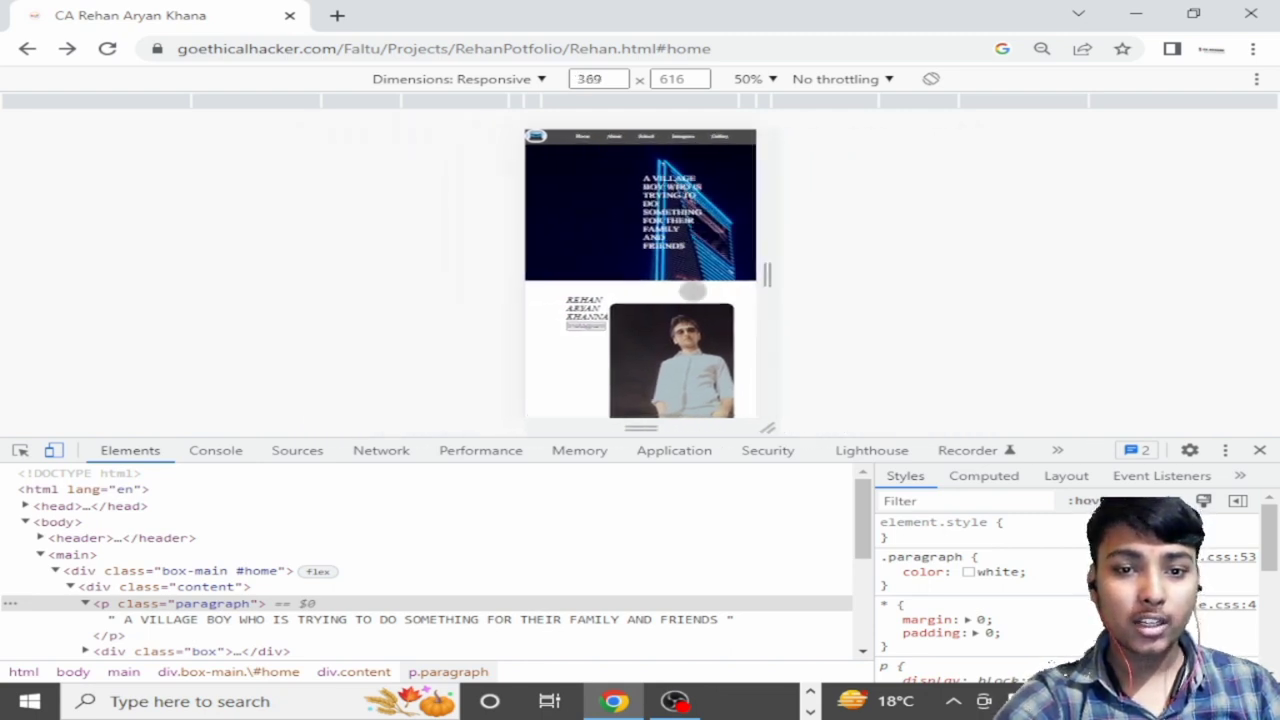
Step: Scroll through the portfolio's narrow mobile layout to check how it responds
scroll(692, 291, down, 10)
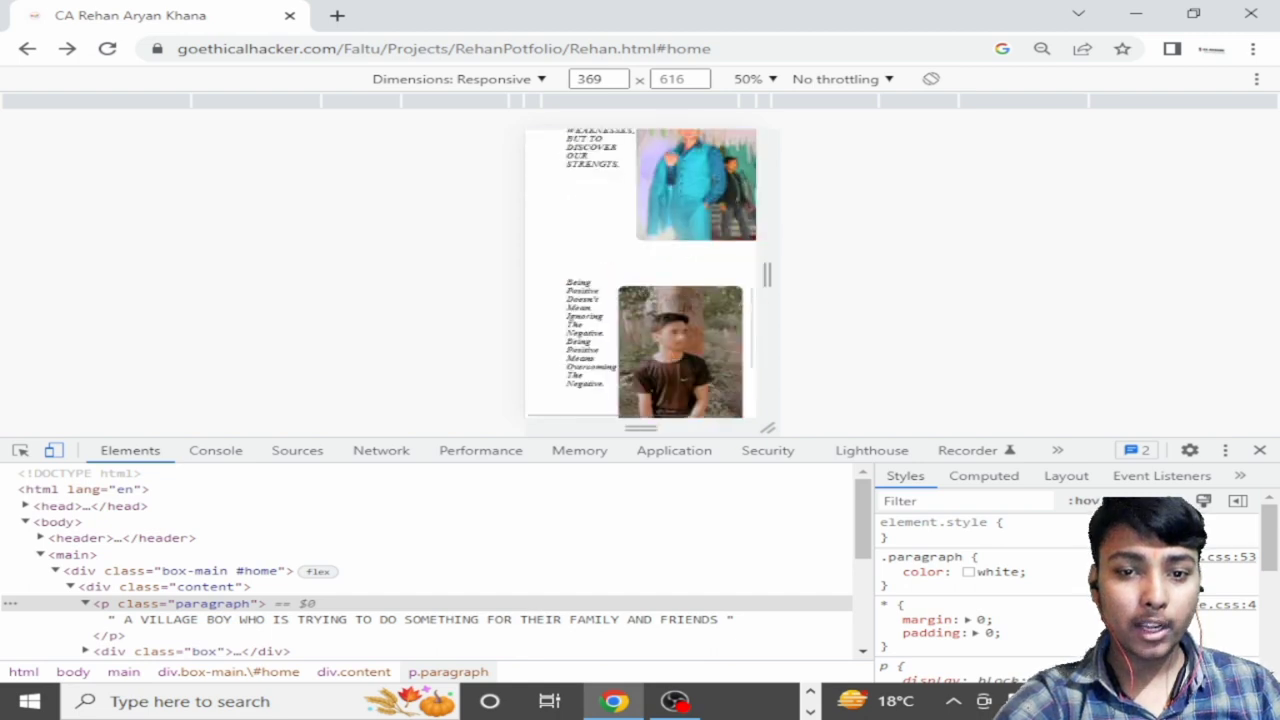
scroll(680, 292, up, 10)
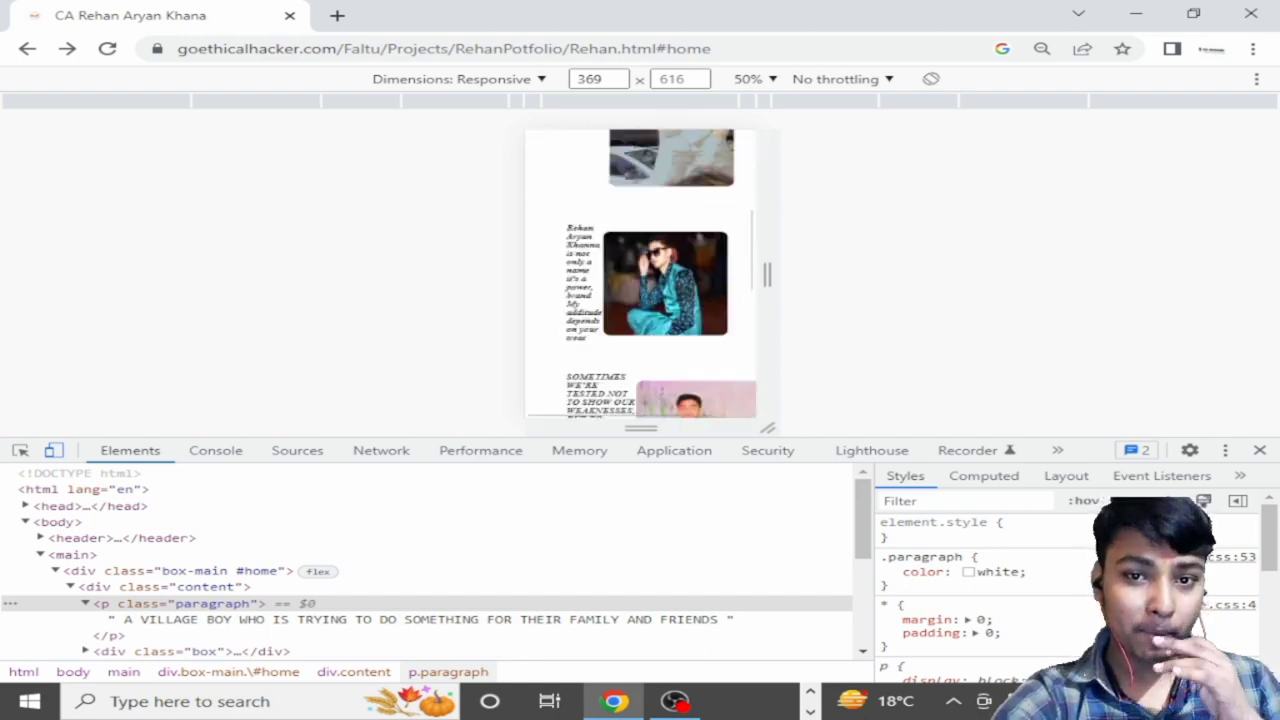
scroll(680, 292, down, 10)
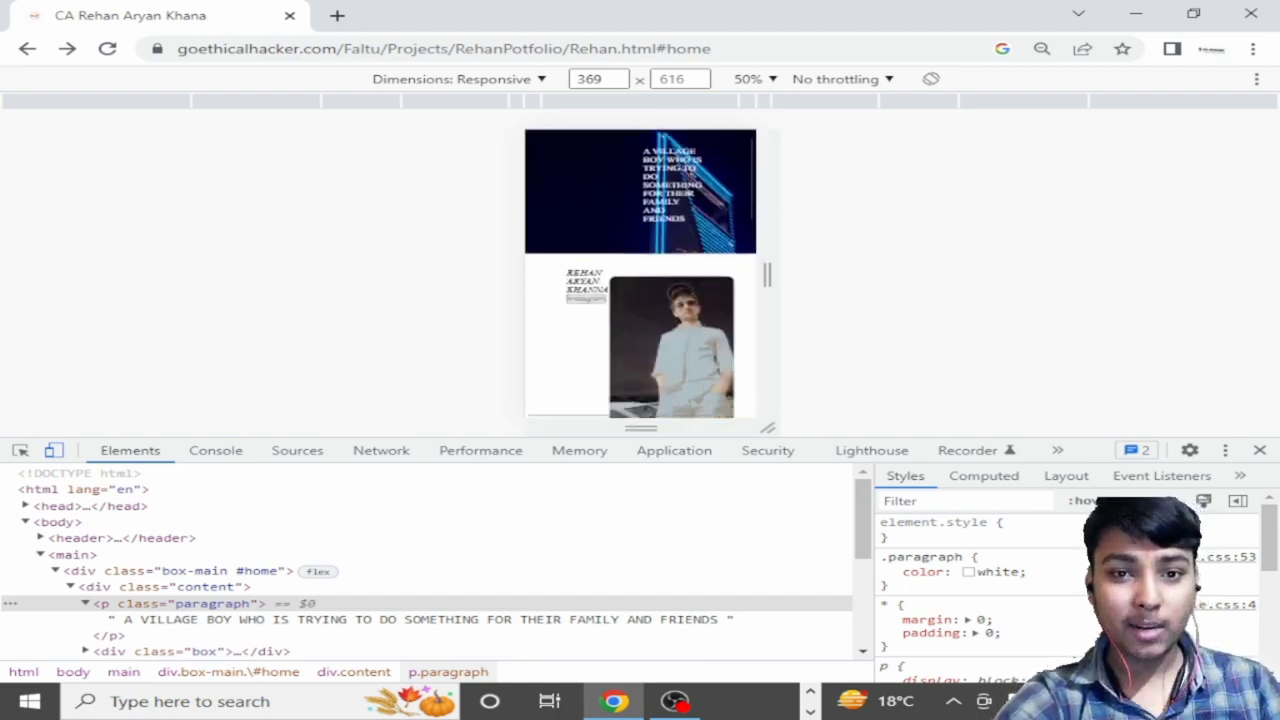
scroll(675, 309, up, 10)
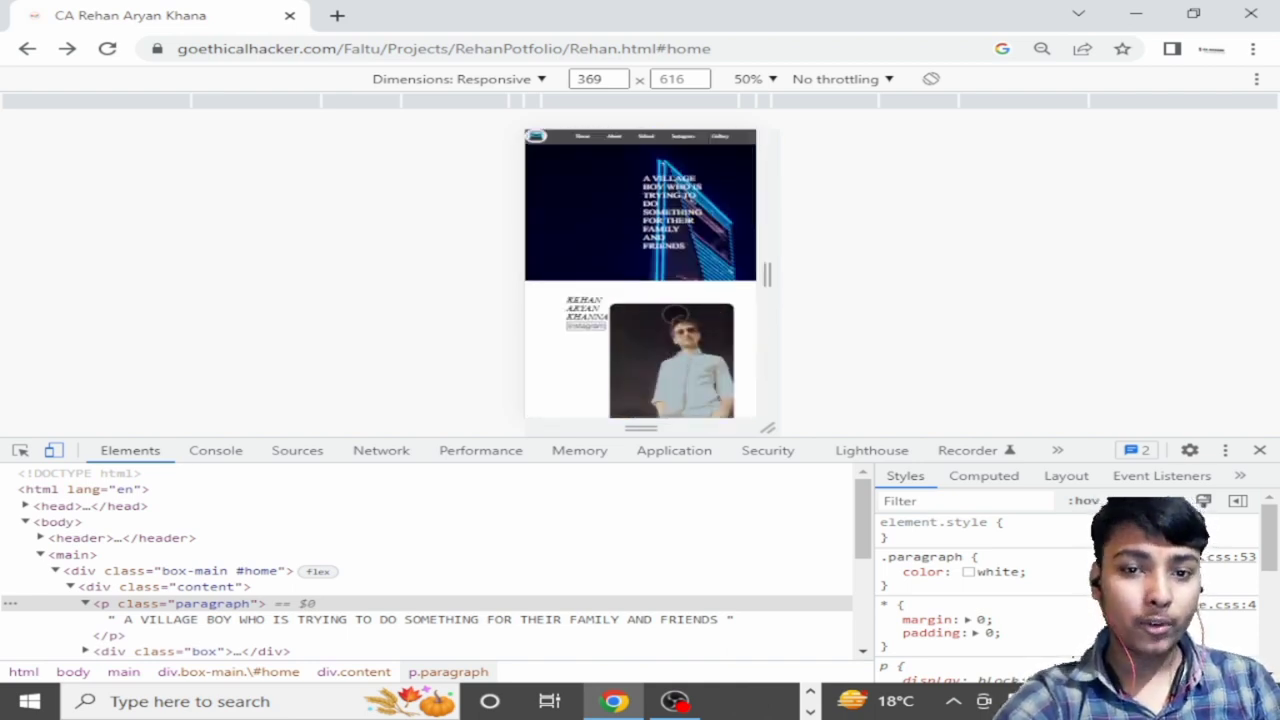
scroll(675, 308, down, 6)
scroll(690, 273, up, 6)
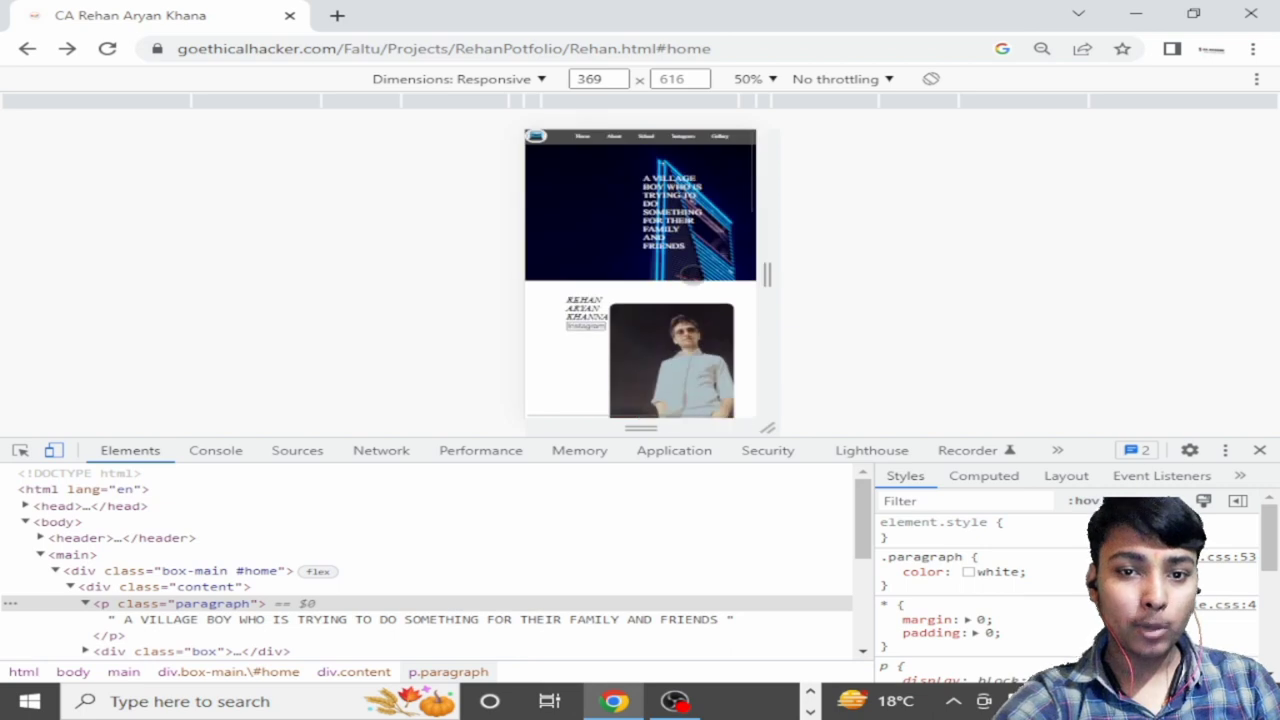
scroll(690, 274, down, 10)
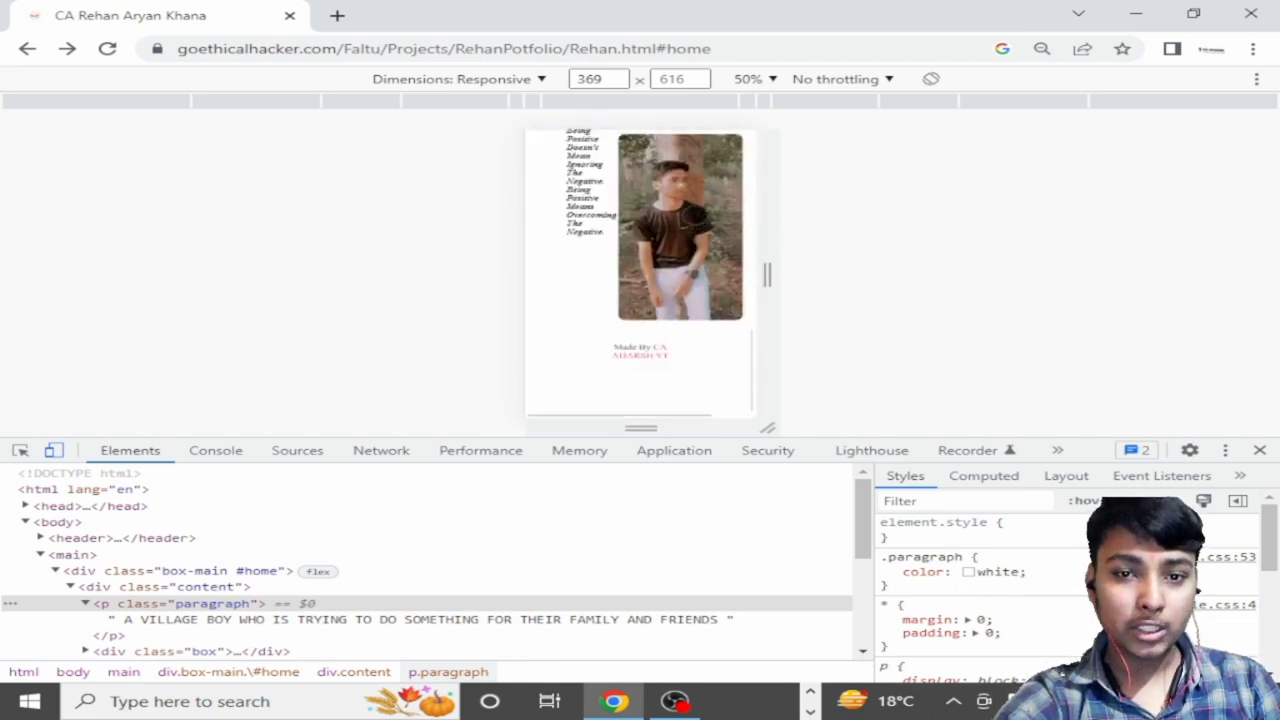
scroll(690, 240, up, 10)
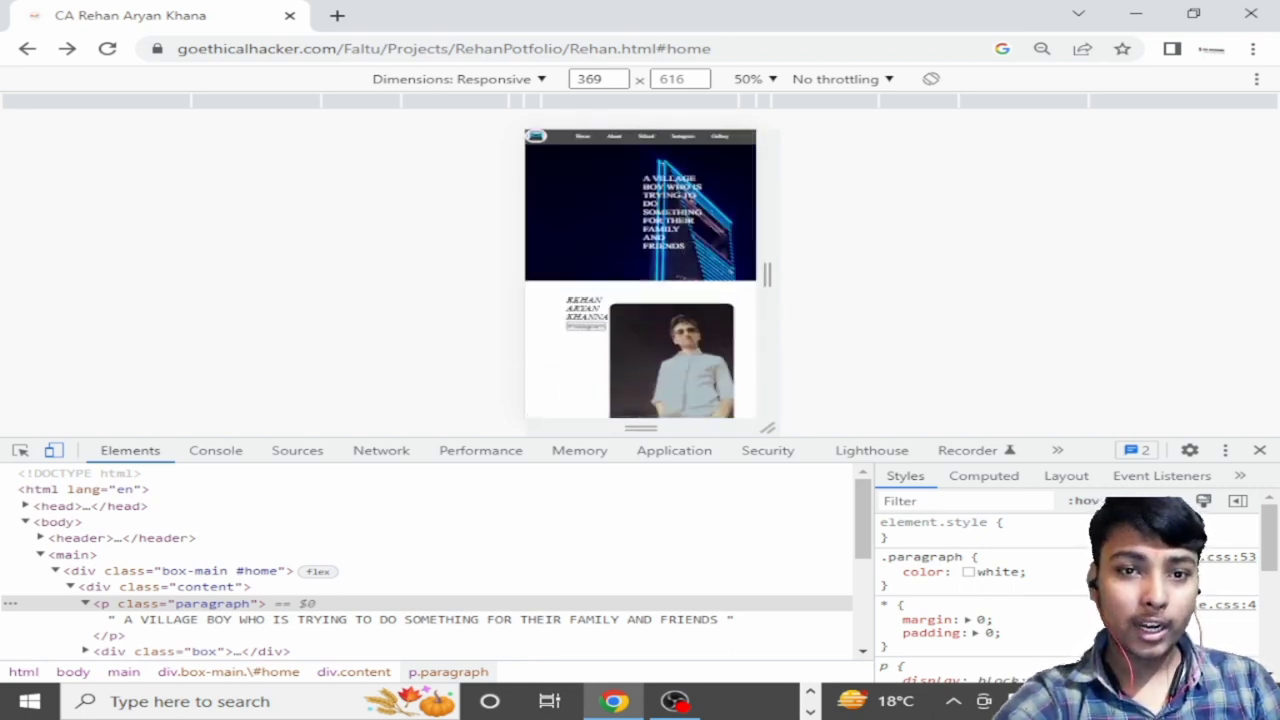
click(708, 58)
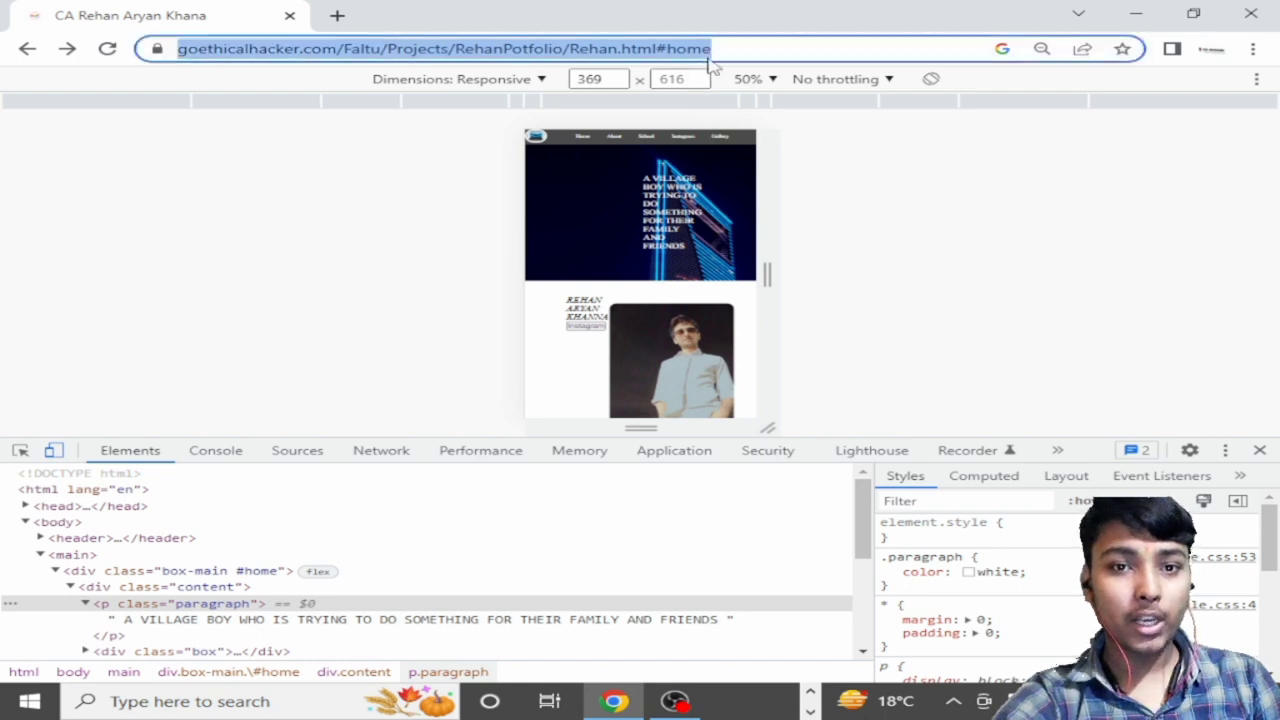
click(284, 366)
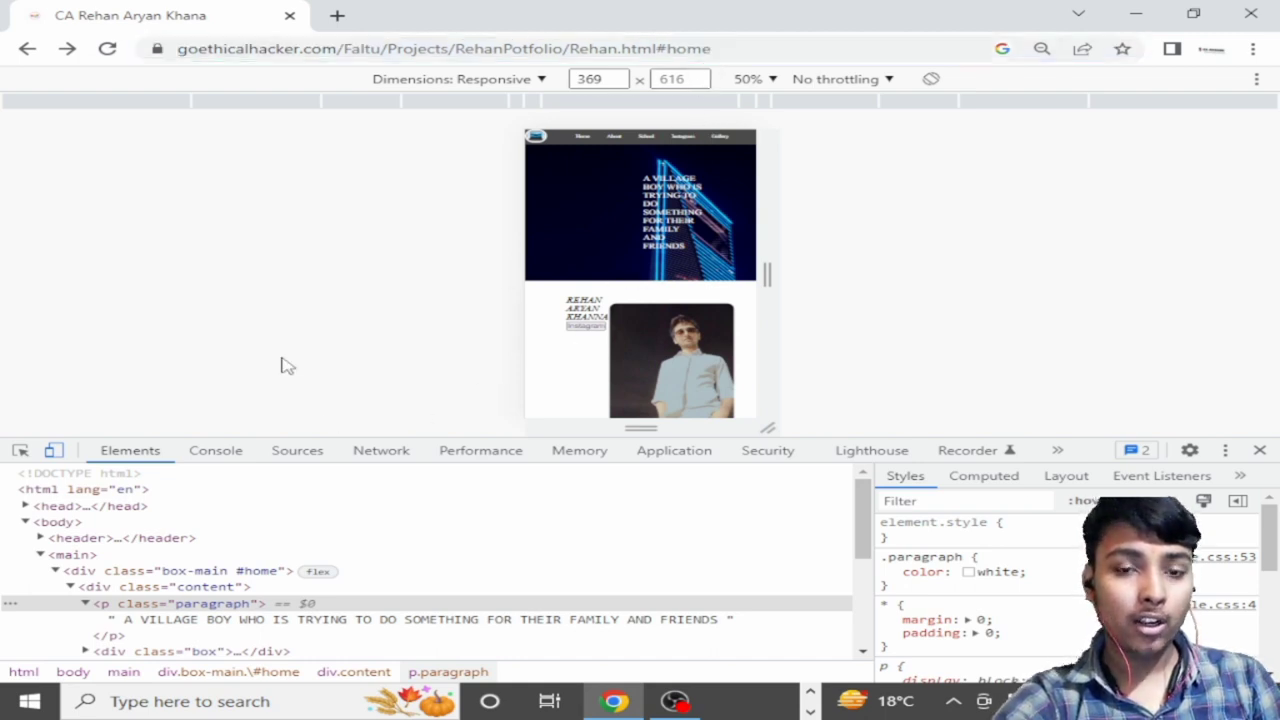
scroll(580, 185, down, 10)
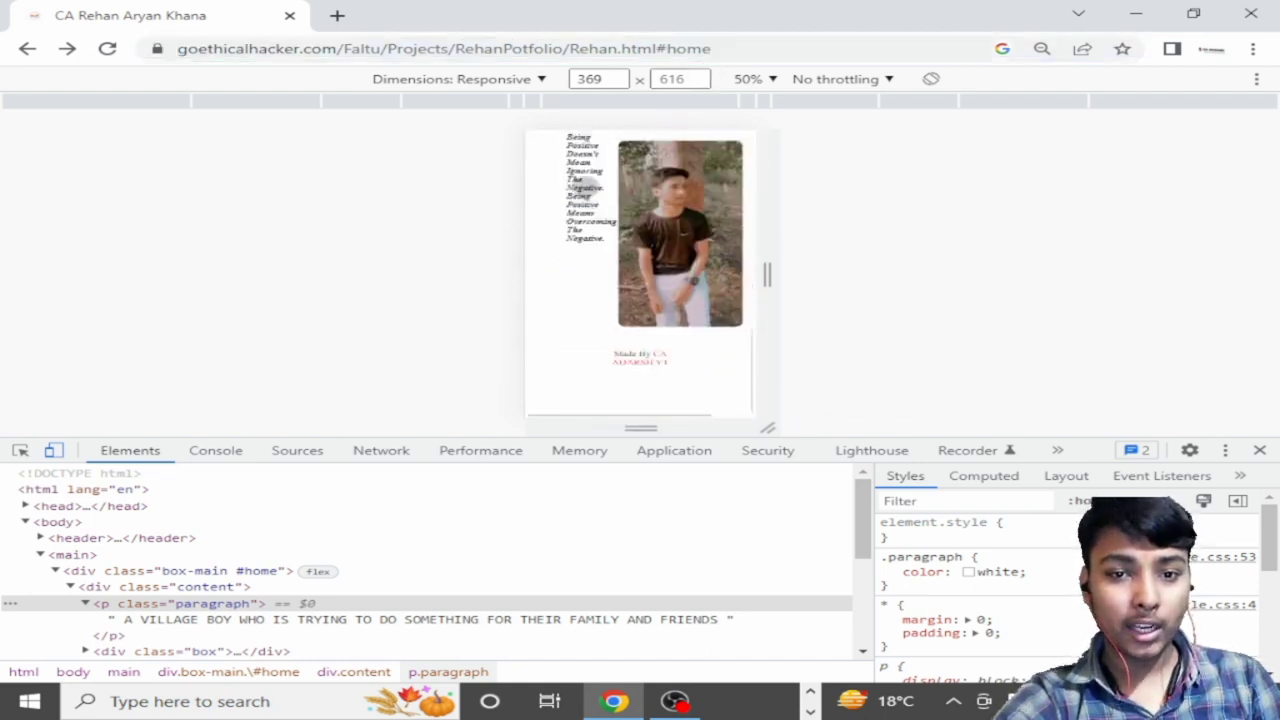
scroll(585, 187, up, 10)
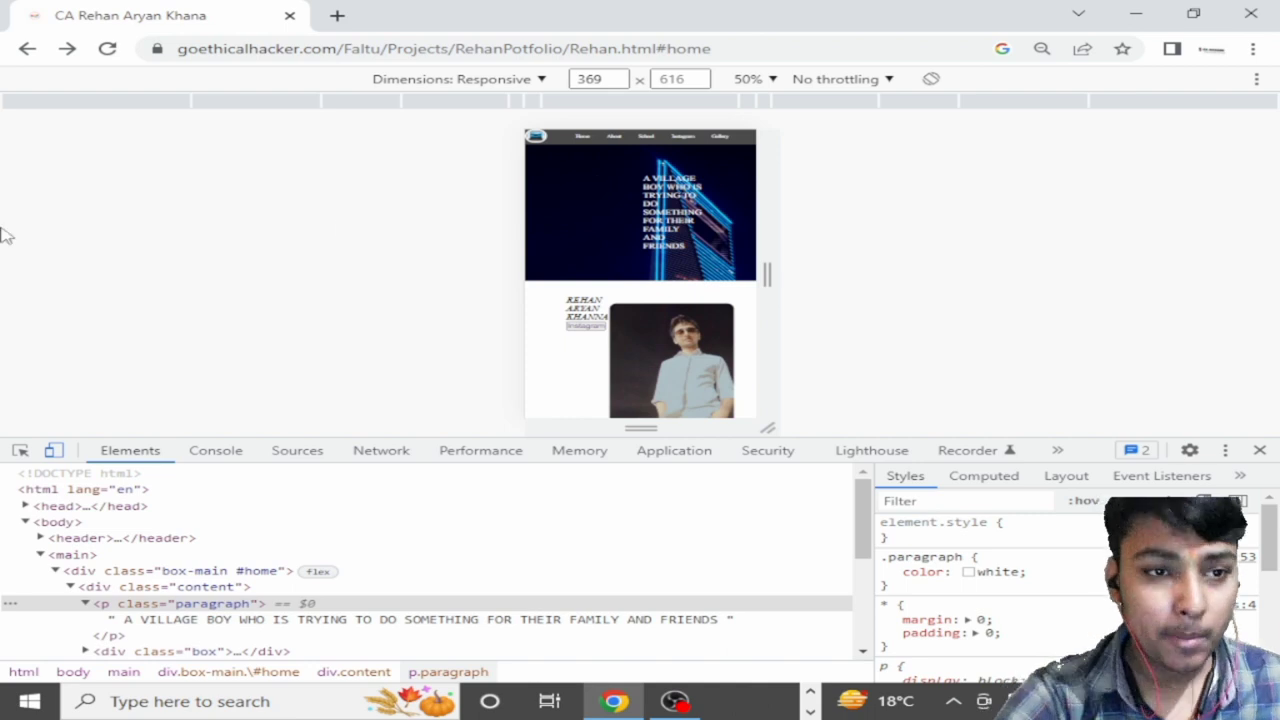
Step: Open goethicalhacker.com's Course page in a new tab via the earlier search suggestion
click(334, 12)
text(www.)
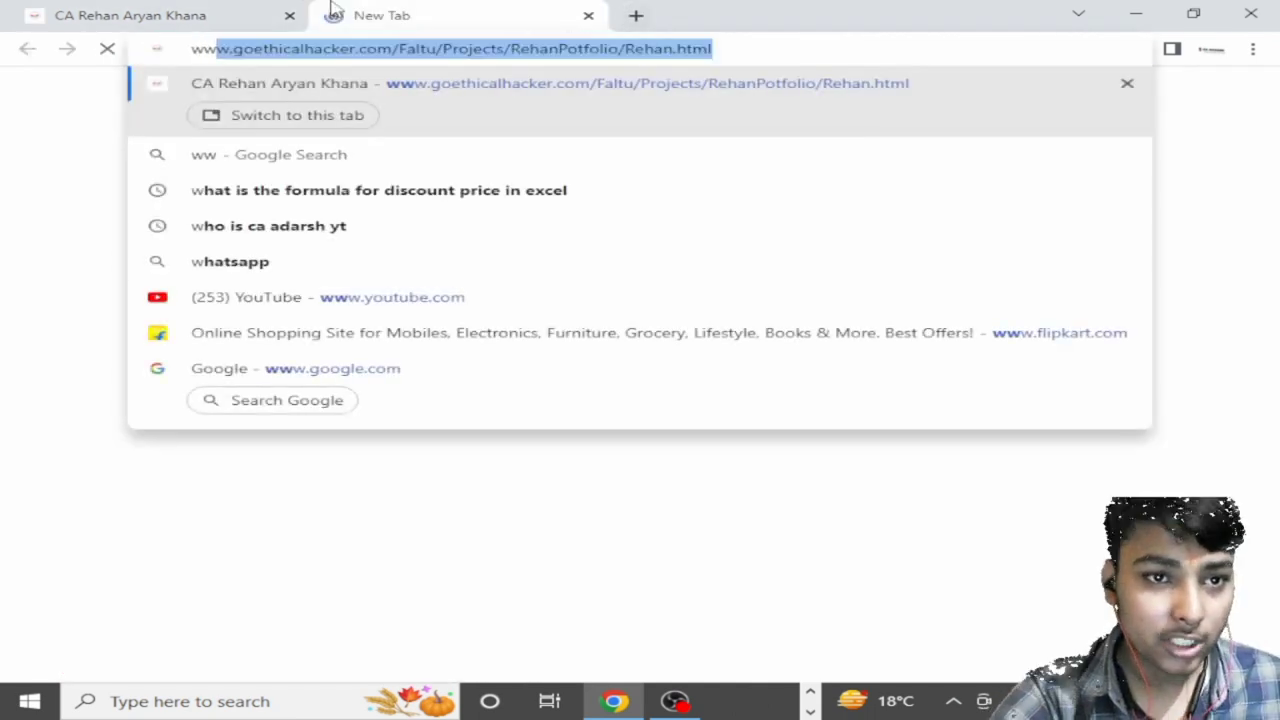
key(Down)
key(Down)
key(Down)
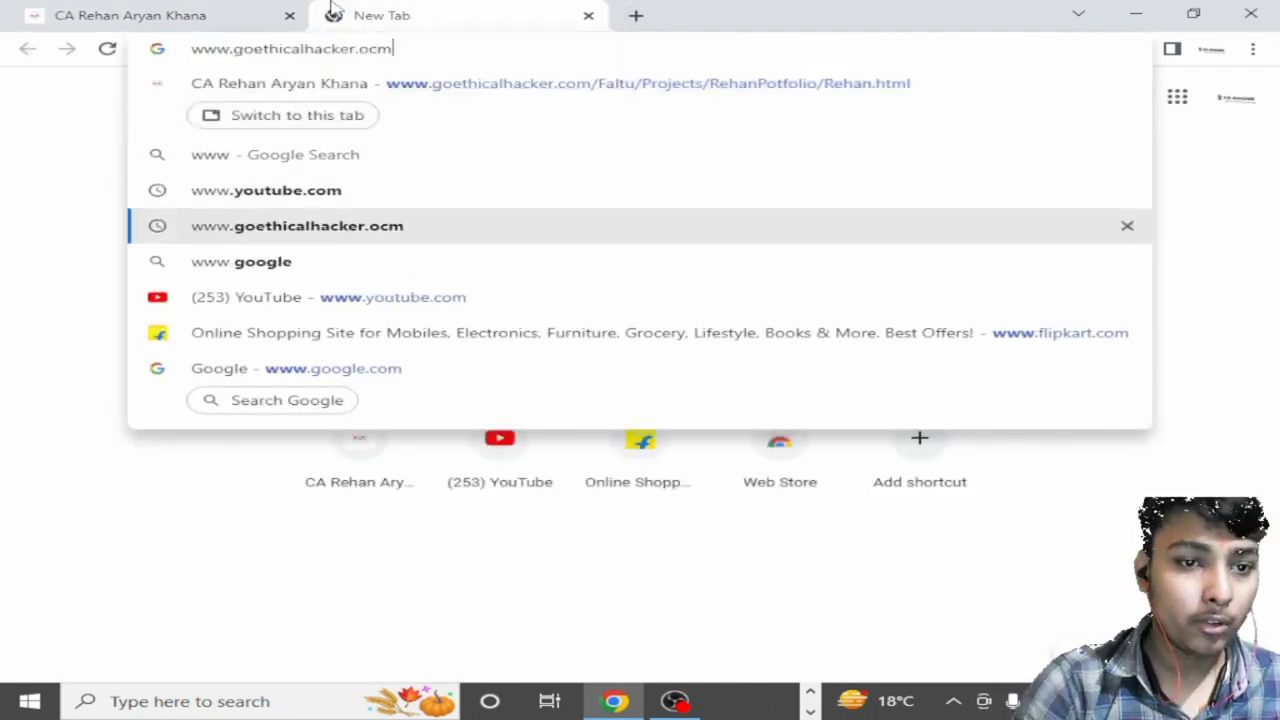
key(Return)
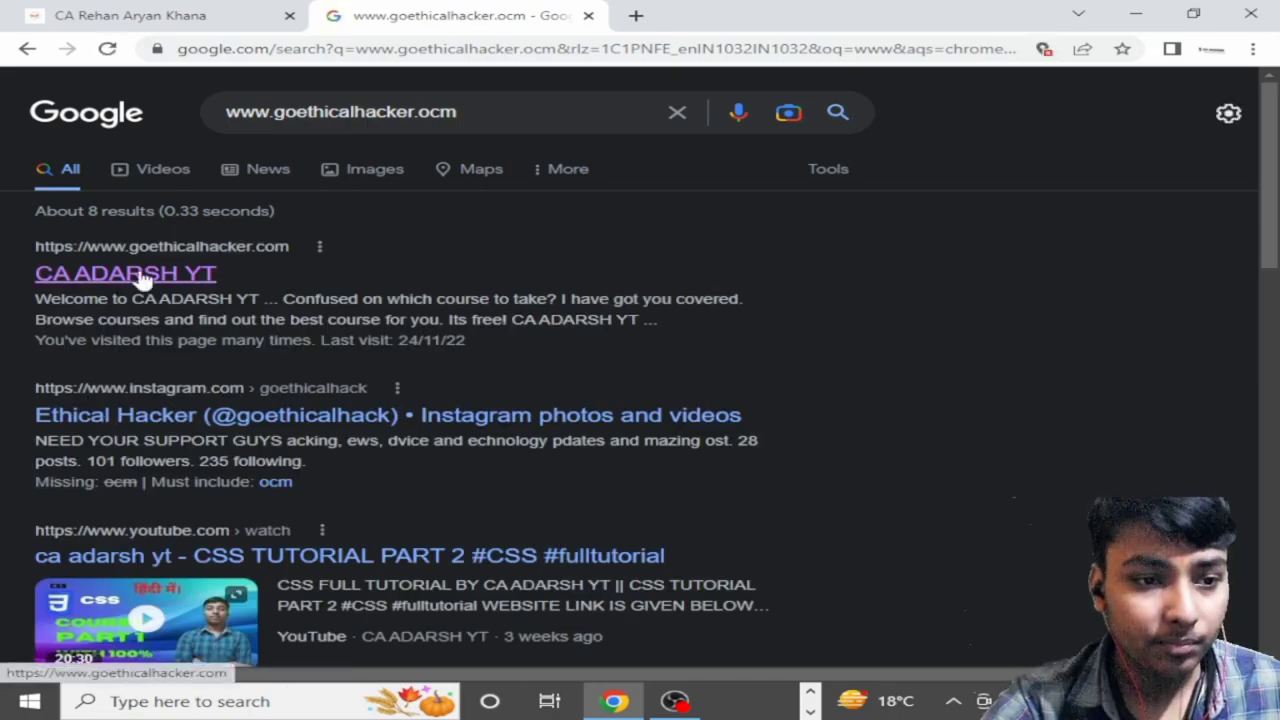
click(140, 275)
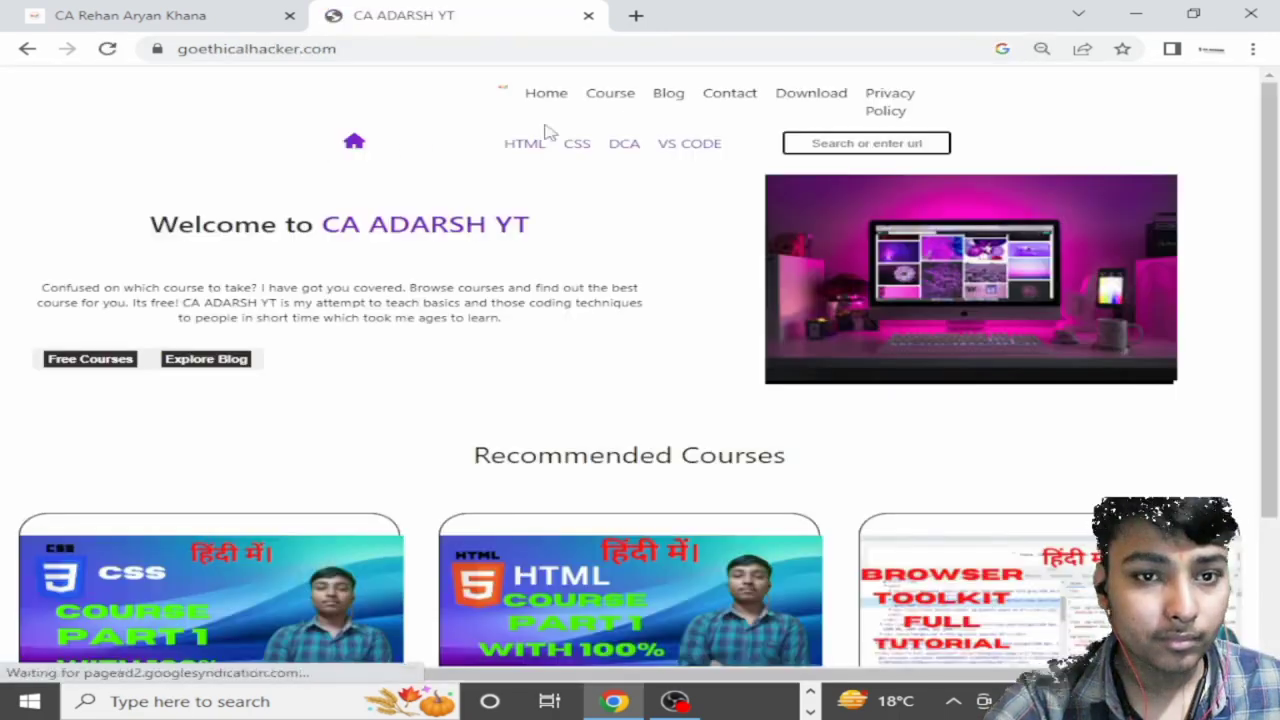
click(593, 98)
scroll(521, 310, down, 10)
scroll(519, 308, up, 7)
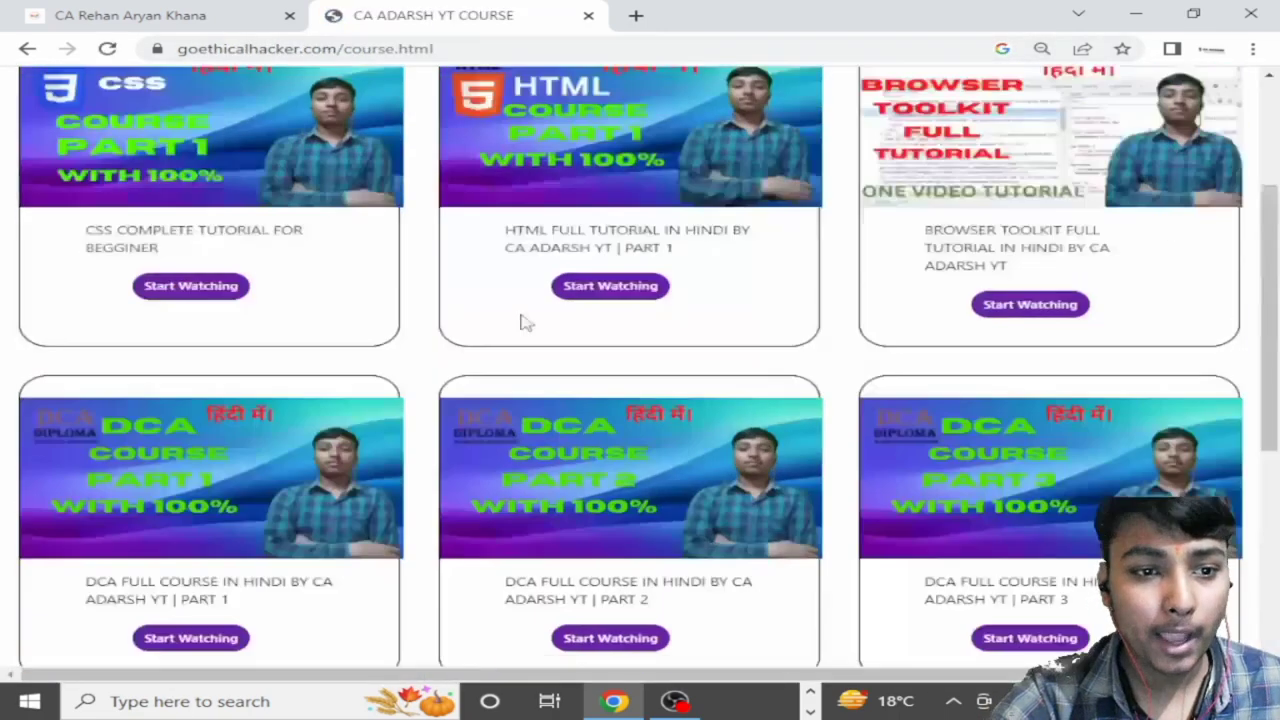
scroll(519, 308, down, 7)
scroll(519, 308, up, 7)
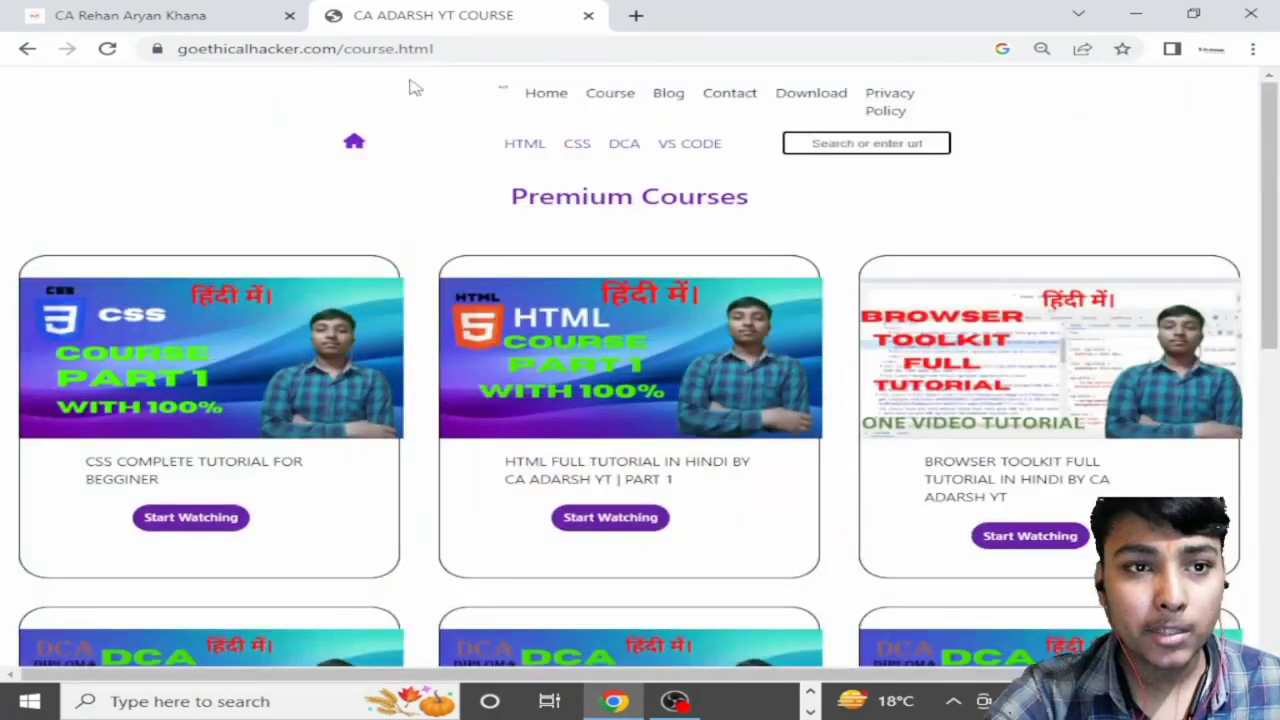
Step: Return to the portfolio tab, close DevTools, and switch to OBS Studio
click(230, 16)
scroll(712, 411, down, 3)
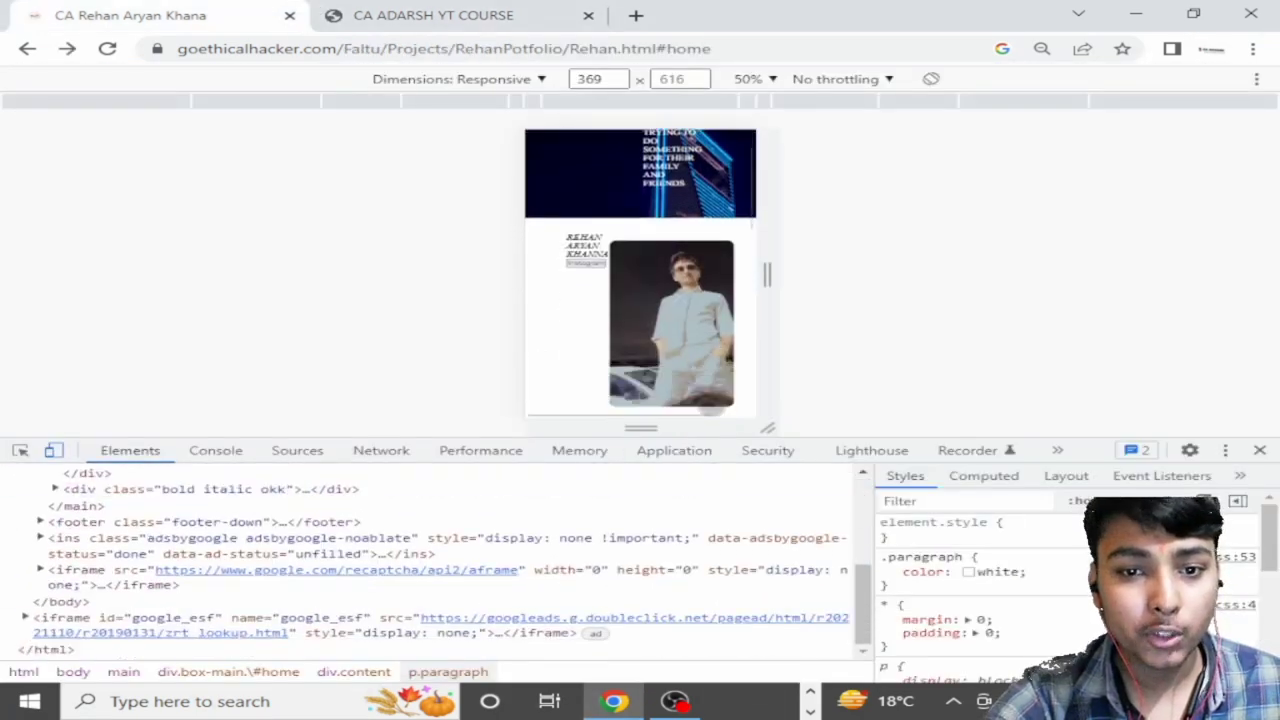
scroll(640, 272, down, 3)
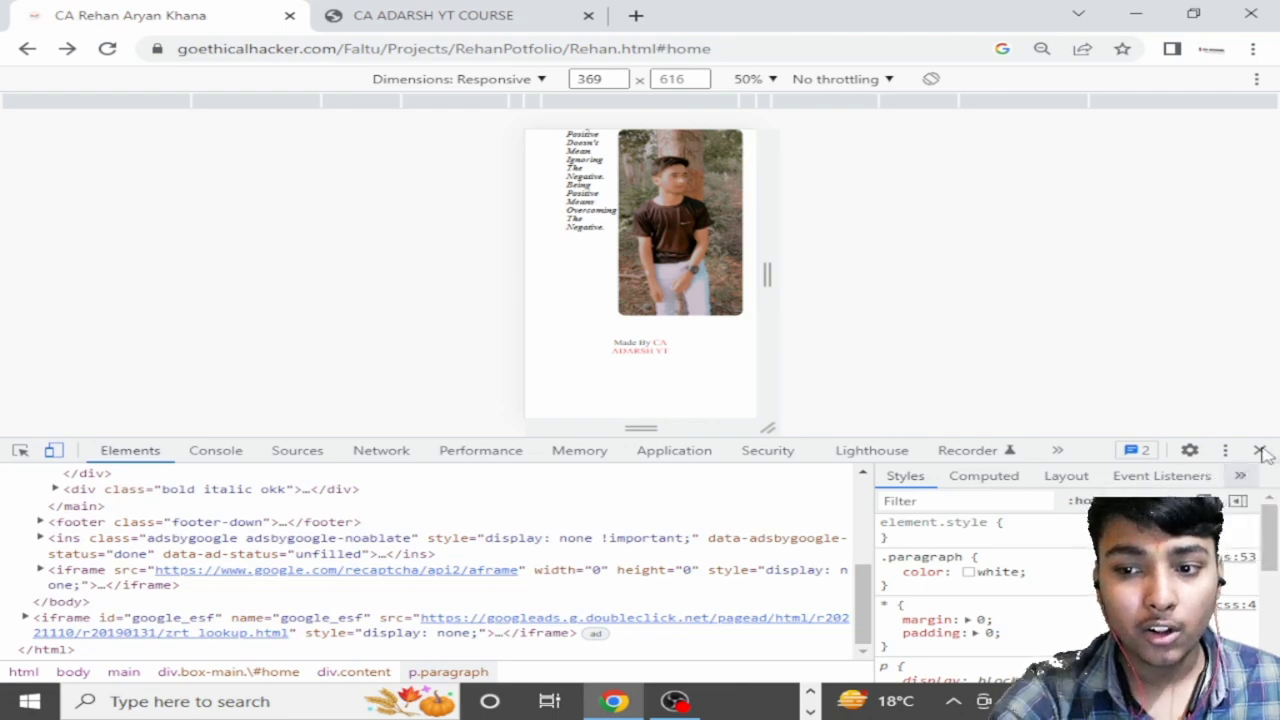
click(1260, 451)
scroll(1000, 434, up, 15)
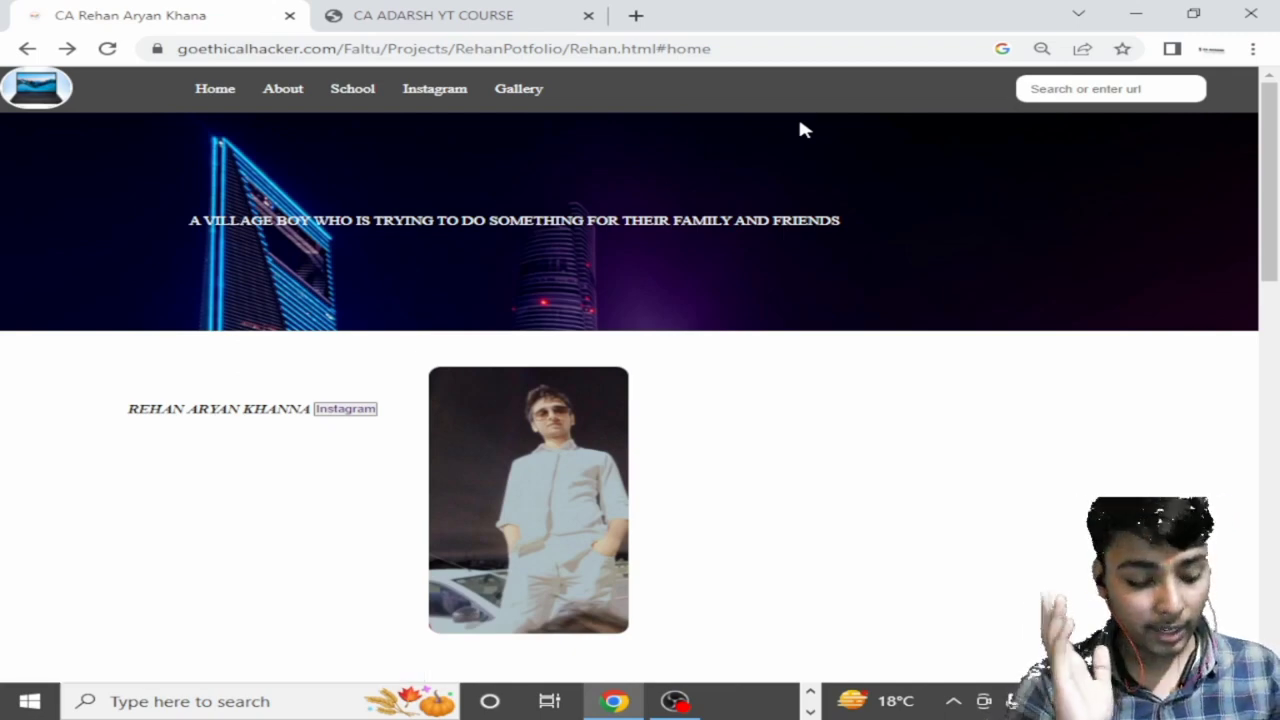
key(alt+Tab)
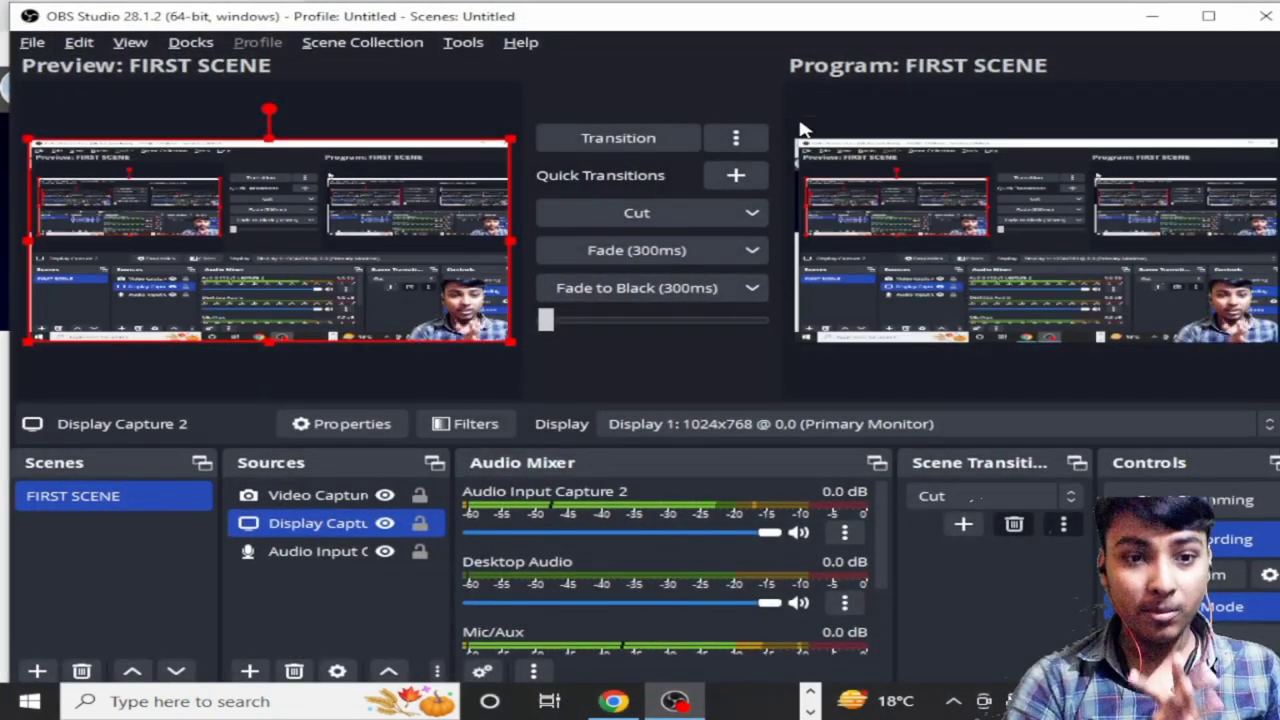